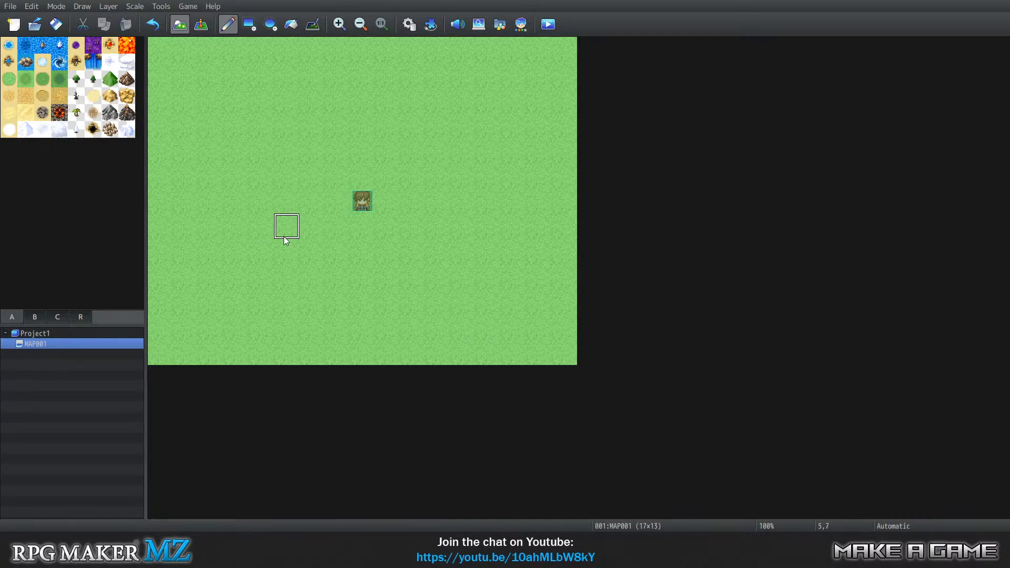
Create a new map directly under Project1 that uses the 0004 Dungeon tileset.
{"action": "left_click", "coordinate": [66, 334]}
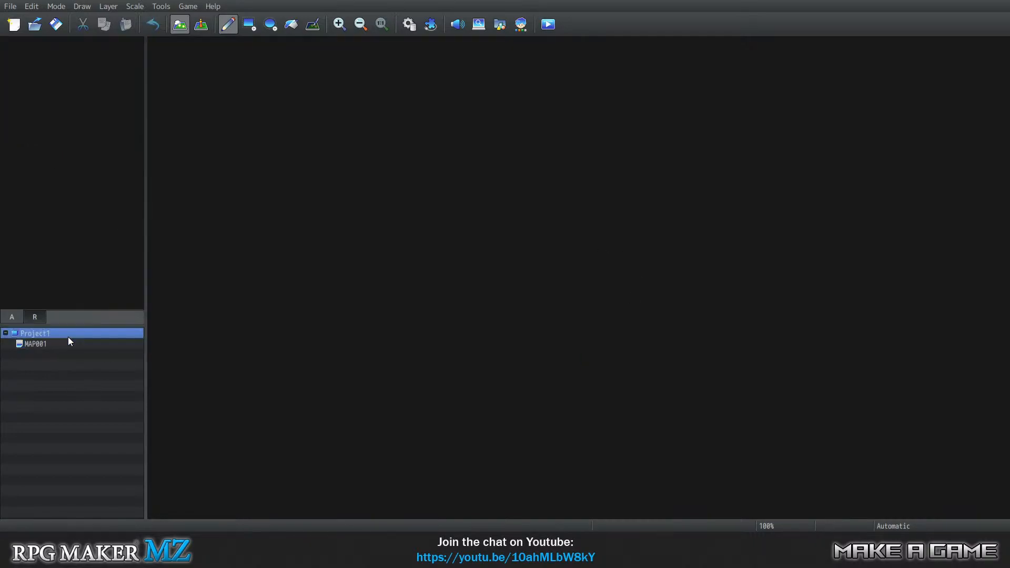
{"action": "left_click", "coordinate": [42, 344]}
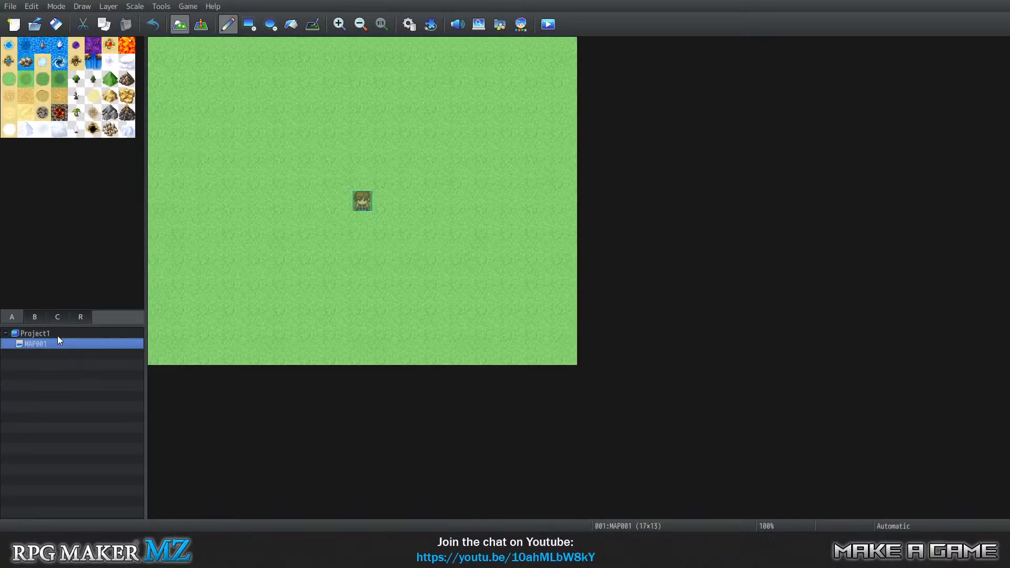
{"action": "right_click", "coordinate": [58, 334]}
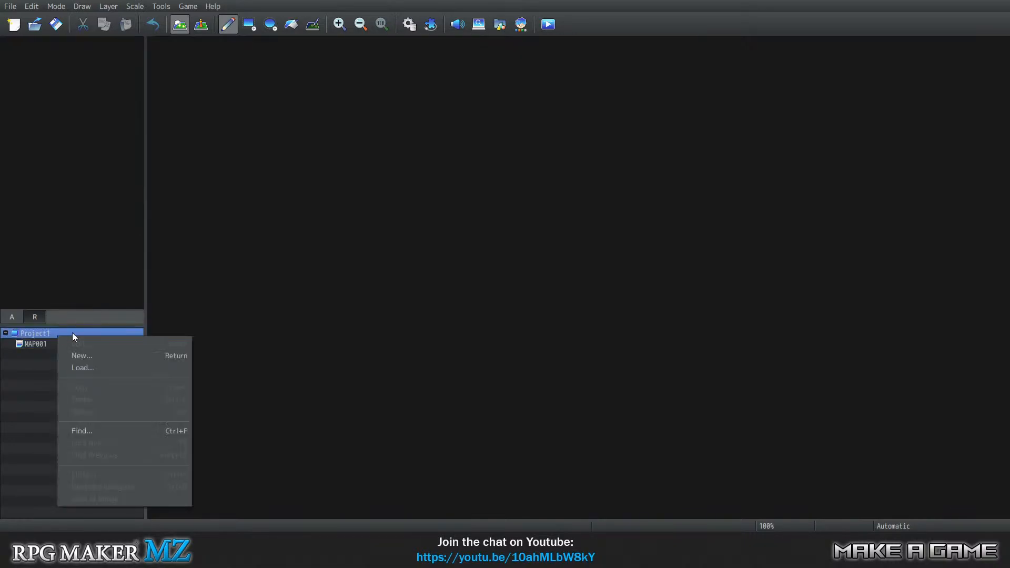
{"action": "left_click", "coordinate": [102, 359]}
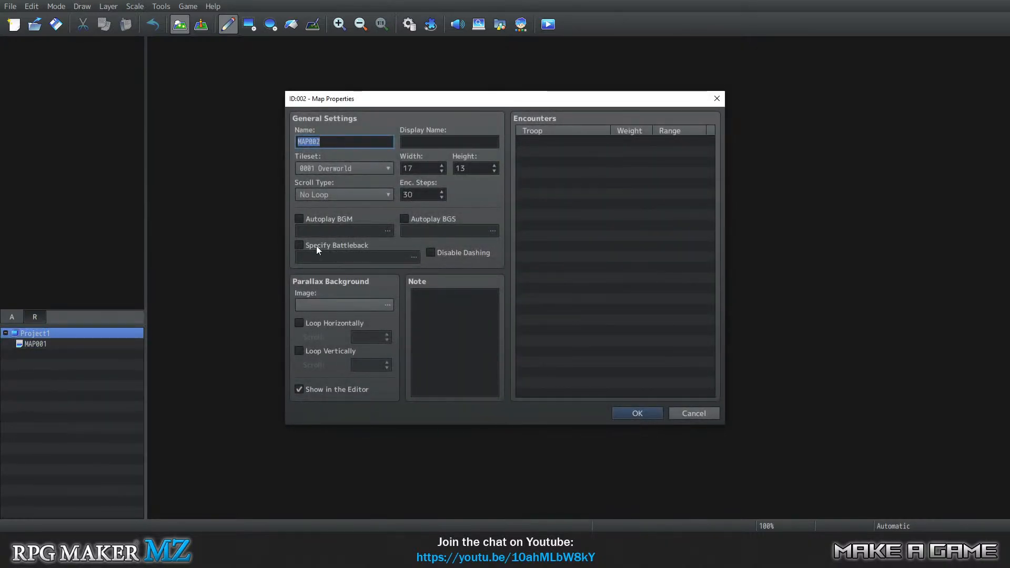
{"action": "left_click", "coordinate": [362, 166]}
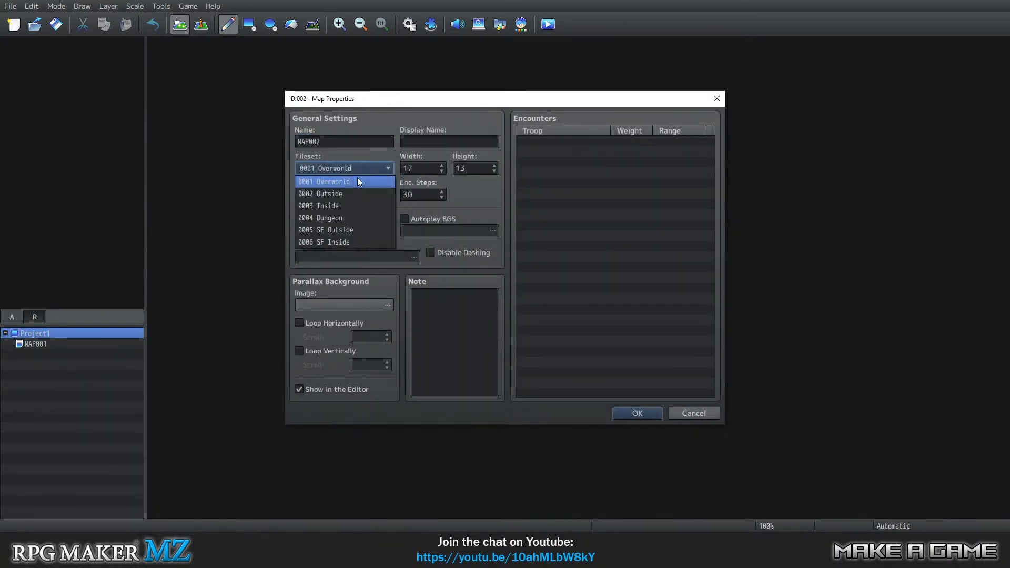
{"action": "left_click", "coordinate": [346, 217]}
{"action": "left_click", "coordinate": [638, 412]}
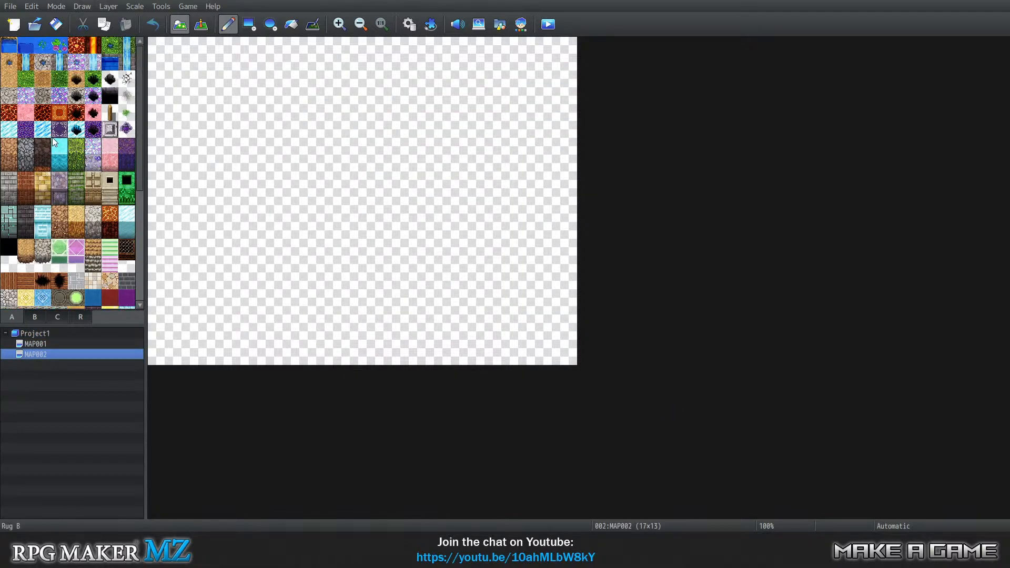
Flood-fill the whole empty map with the dark blue deep-water tile.
{"action": "left_click", "coordinate": [28, 48]}
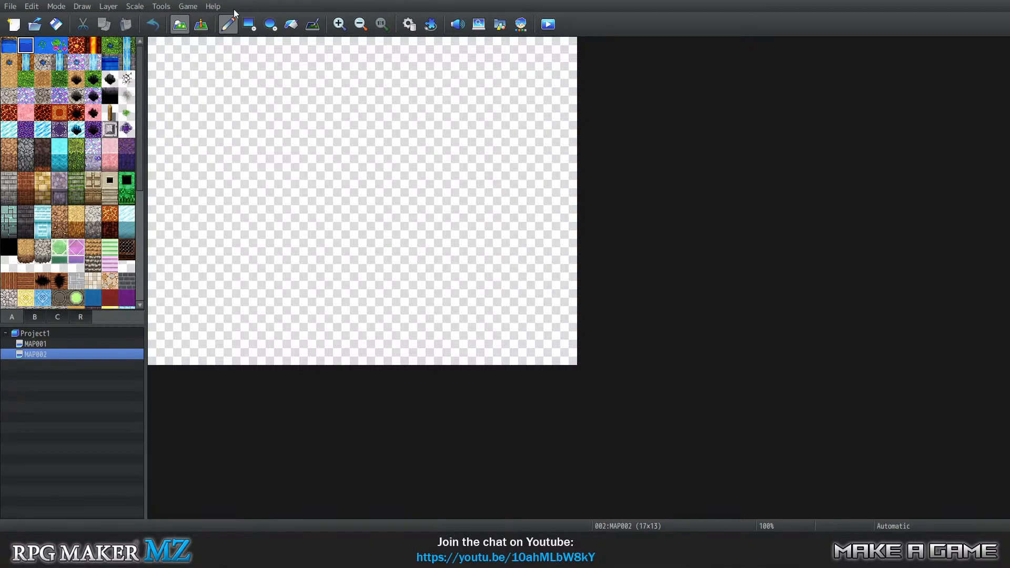
{"action": "left_click", "coordinate": [291, 24]}
{"action": "left_click", "coordinate": [254, 202]}
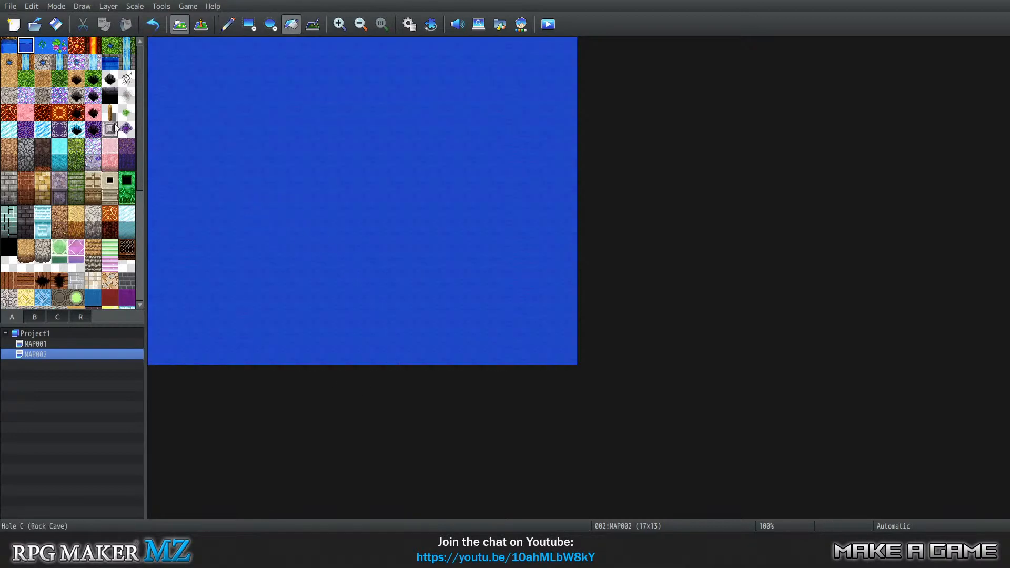
Resize MAP002 to a width of 45 and height of 25, and flood-fill the added area with dark blue water.
{"action": "right_click", "coordinate": [63, 358]}
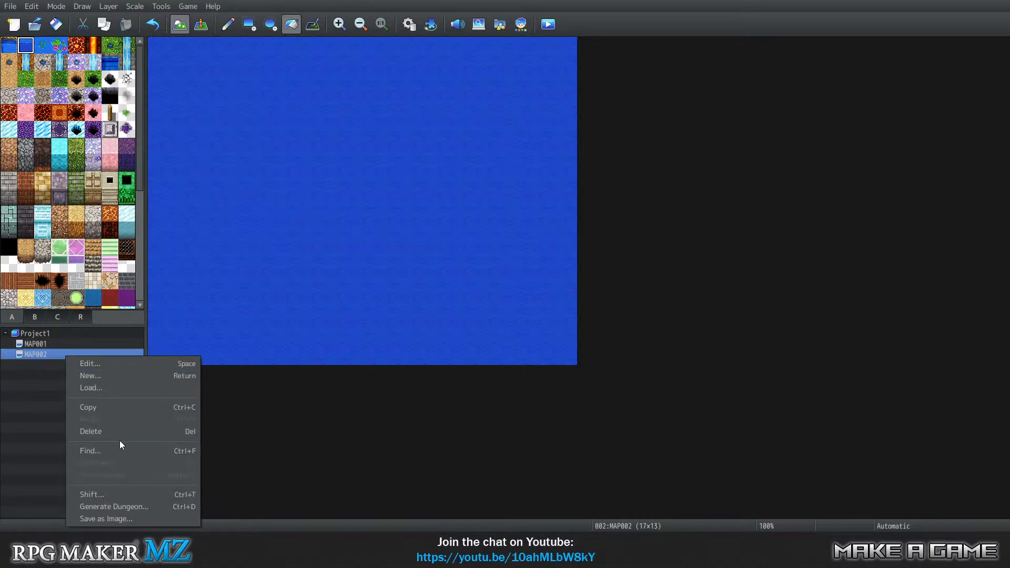
{"action": "left_click", "coordinate": [114, 365]}
{"action": "double_click", "coordinate": [413, 169]}
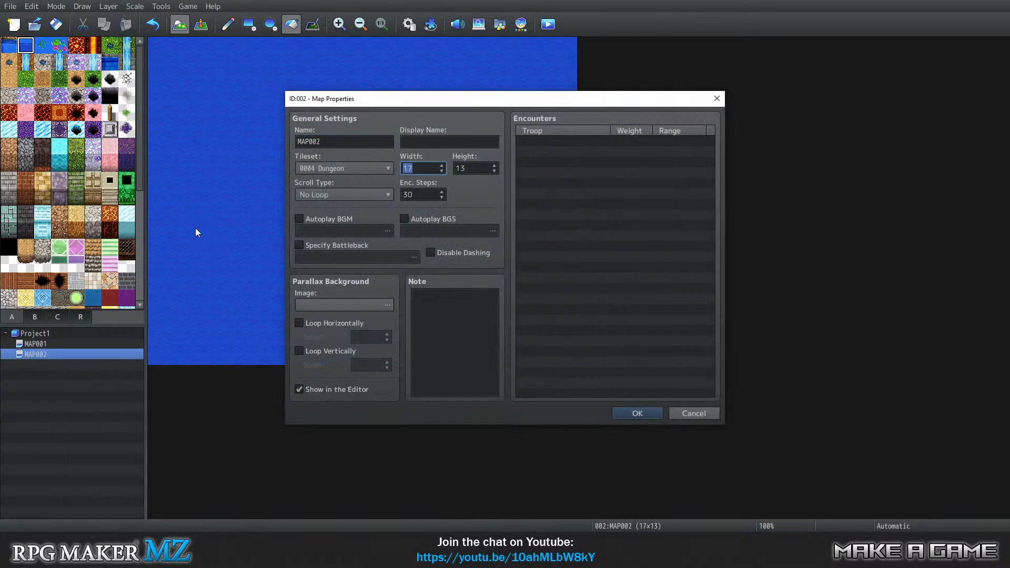
{"action": "type", "text": "45"}
{"action": "double_click", "coordinate": [472, 169]}
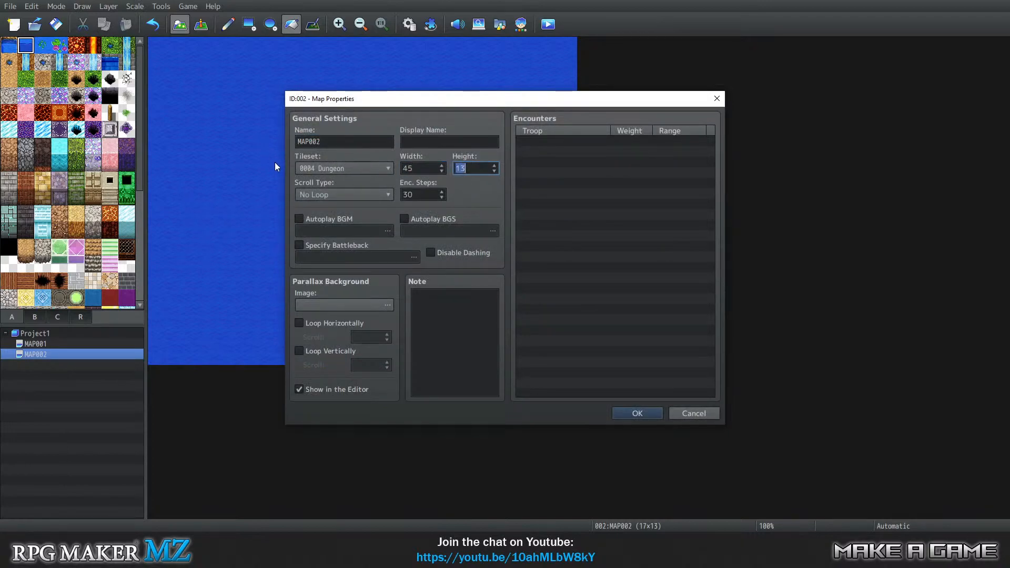
{"action": "type", "text": "25"}
{"action": "left_click", "coordinate": [635, 413]}
{"action": "scroll", "coordinate": [516, 315], "scroll_direction": "down", "scroll_amount": 4}
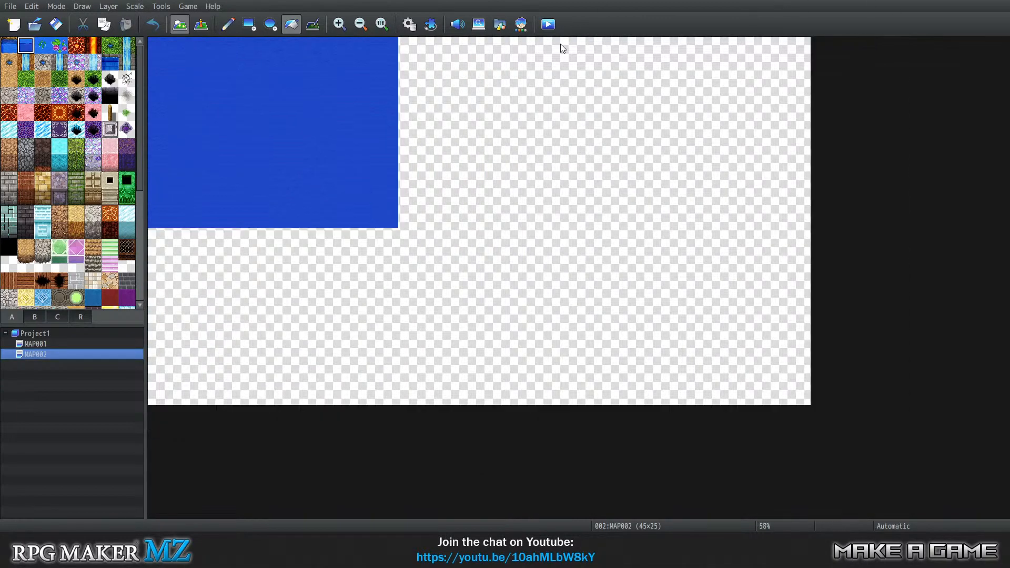
{"action": "left_click", "coordinate": [419, 235]}
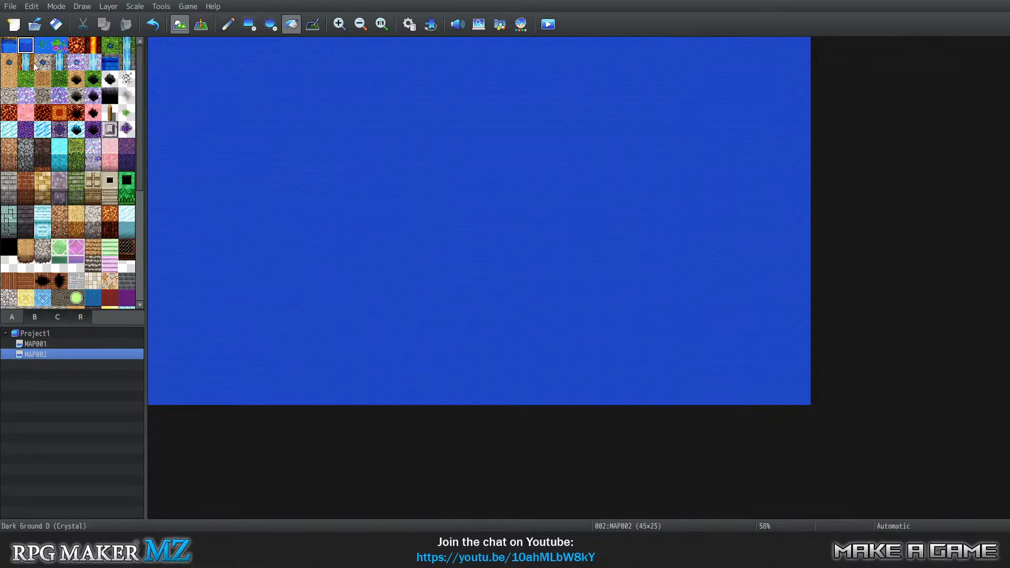
Paint a small patch and a larger irregular patch below it with the lighter water tile, using the pencil in the map's left half.
{"action": "left_click", "coordinate": [8, 45]}
{"action": "left_click", "coordinate": [228, 24]}
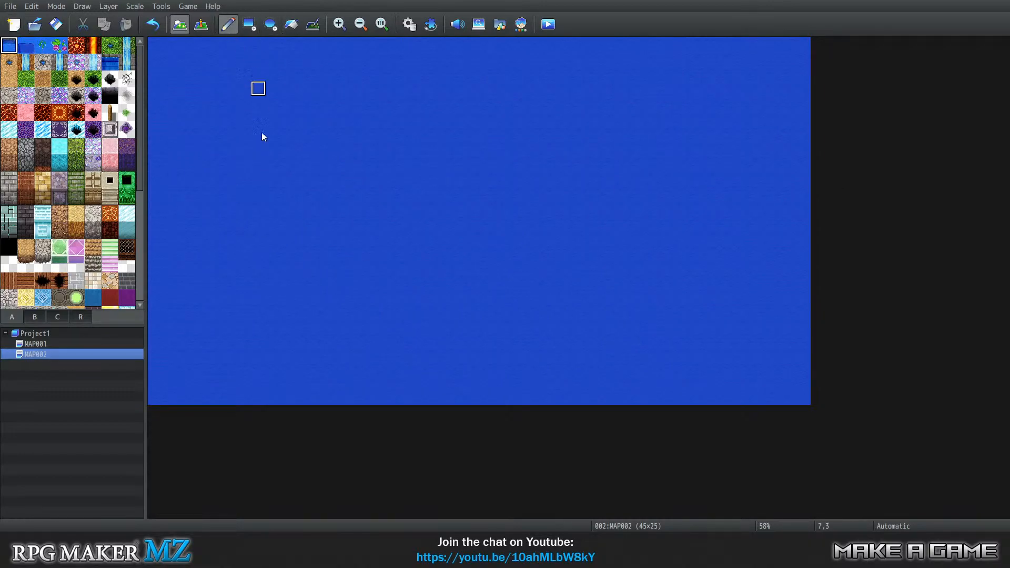
{"action": "mouse_move", "coordinate": [304, 177]}
{"action": "left_mouse_down"}
{"action": "mouse_move", "coordinate": [330, 193]}
{"action": "mouse_move", "coordinate": [285, 194]}
{"action": "mouse_move", "coordinate": [307, 176]}
{"action": "mouse_move", "coordinate": [318, 211]}
{"action": "left_mouse_up"}
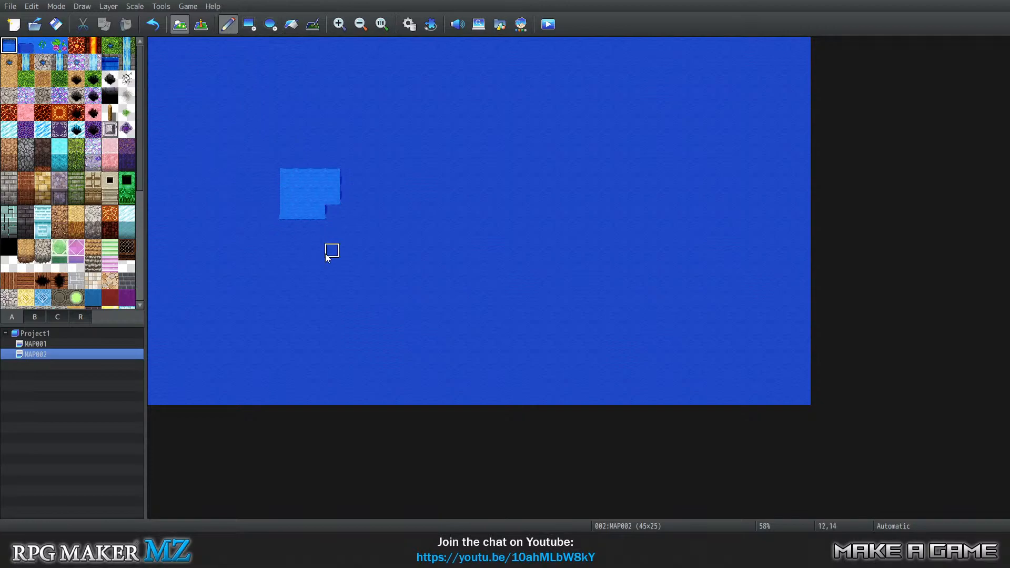
{"action": "left_click", "coordinate": [357, 223]}
{"action": "mouse_move", "coordinate": [397, 268]}
{"action": "left_mouse_down"}
{"action": "mouse_move", "coordinate": [340, 297]}
{"action": "mouse_move", "coordinate": [350, 315]}
{"action": "mouse_move", "coordinate": [374, 267]}
{"action": "mouse_move", "coordinate": [324, 279]}
{"action": "mouse_move", "coordinate": [327, 304]}
{"action": "mouse_move", "coordinate": [353, 298]}
{"action": "mouse_move", "coordinate": [369, 309]}
{"action": "mouse_move", "coordinate": [393, 293]}
{"action": "left_mouse_up"}
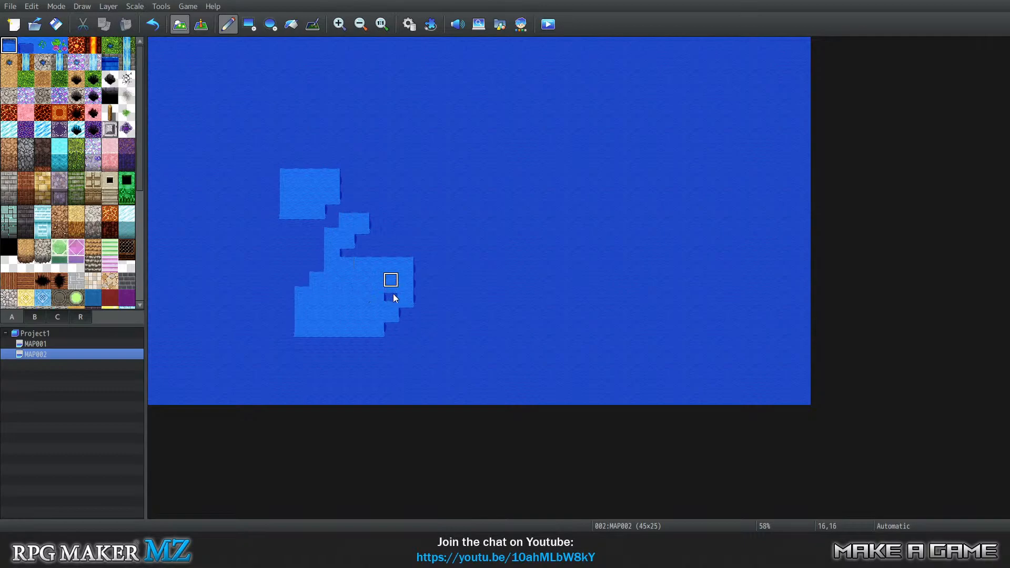
{"action": "left_click", "coordinate": [334, 28]}
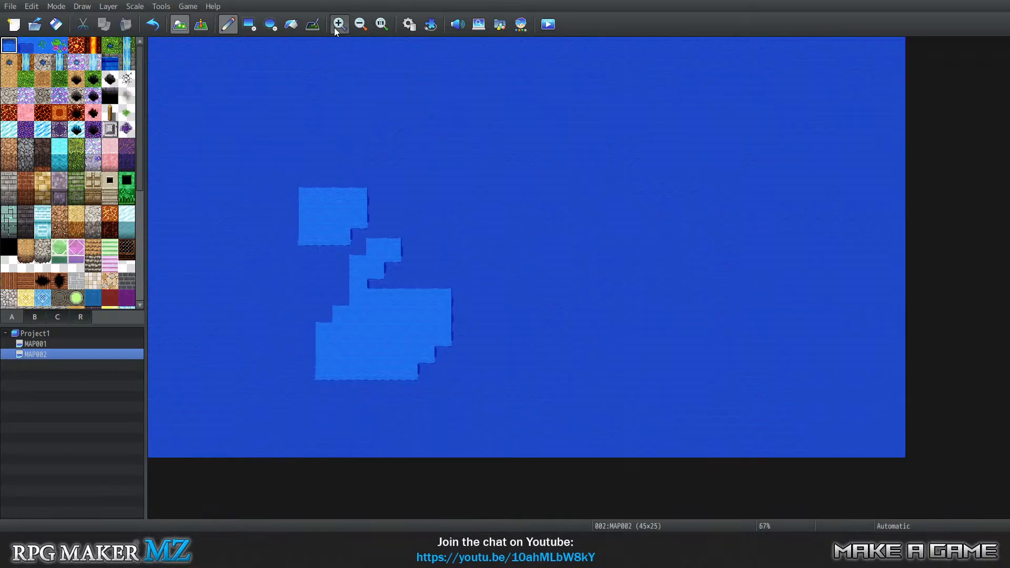
{"action": "left_click", "coordinate": [334, 28]}
{"action": "scroll", "coordinate": [516, 303], "scroll_direction": "down", "scroll_amount": 1}
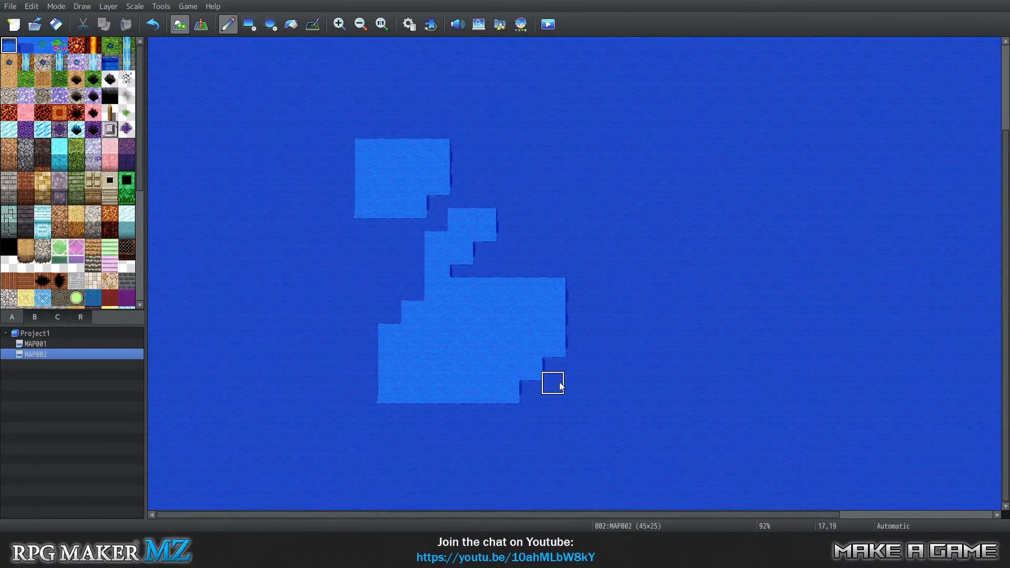
{"action": "left_click", "coordinate": [31, 43]}
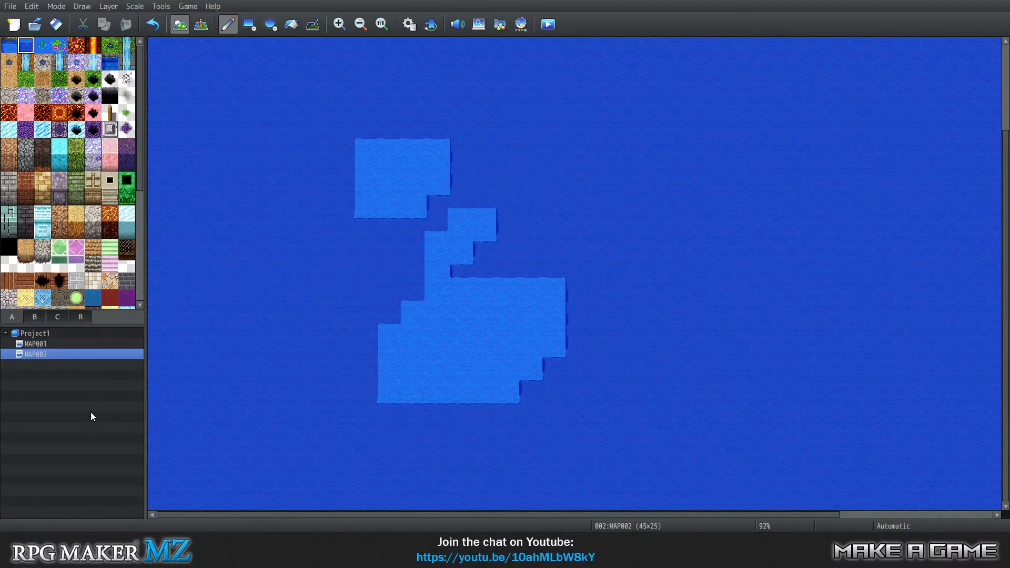
Change the tileset of MAP002 to 0002 Outside.
{"action": "right_click", "coordinate": [65, 356]}
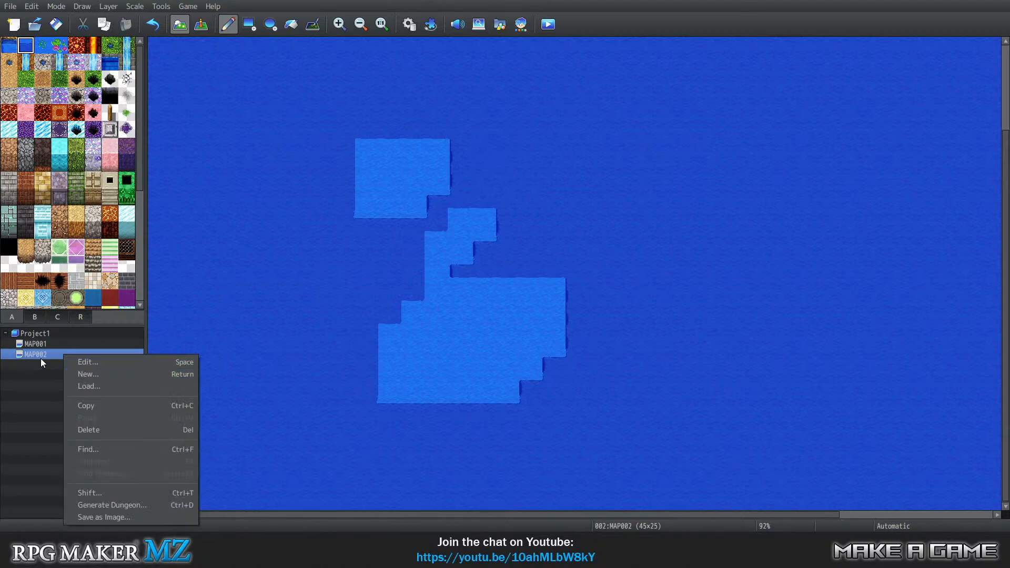
{"action": "left_click", "coordinate": [40, 357]}
{"action": "right_click", "coordinate": [36, 354]}
{"action": "left_click", "coordinate": [72, 361]}
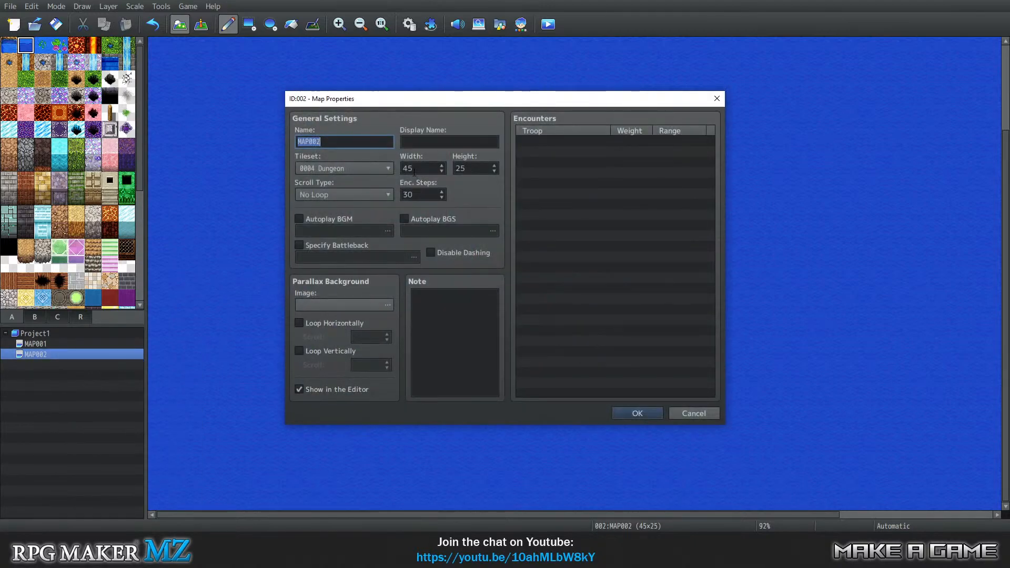
{"action": "left_click", "coordinate": [359, 168]}
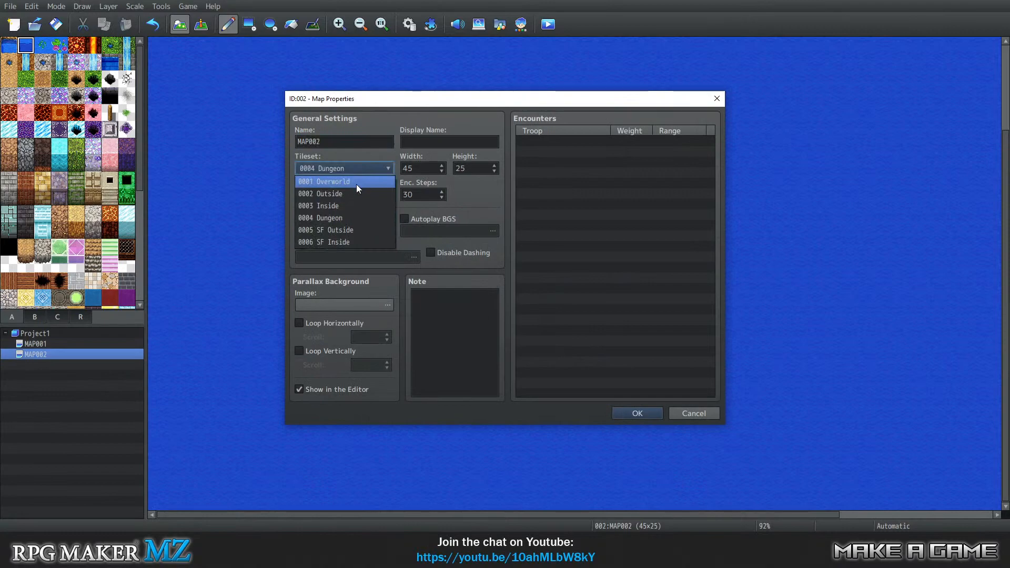
{"action": "left_click", "coordinate": [357, 192]}
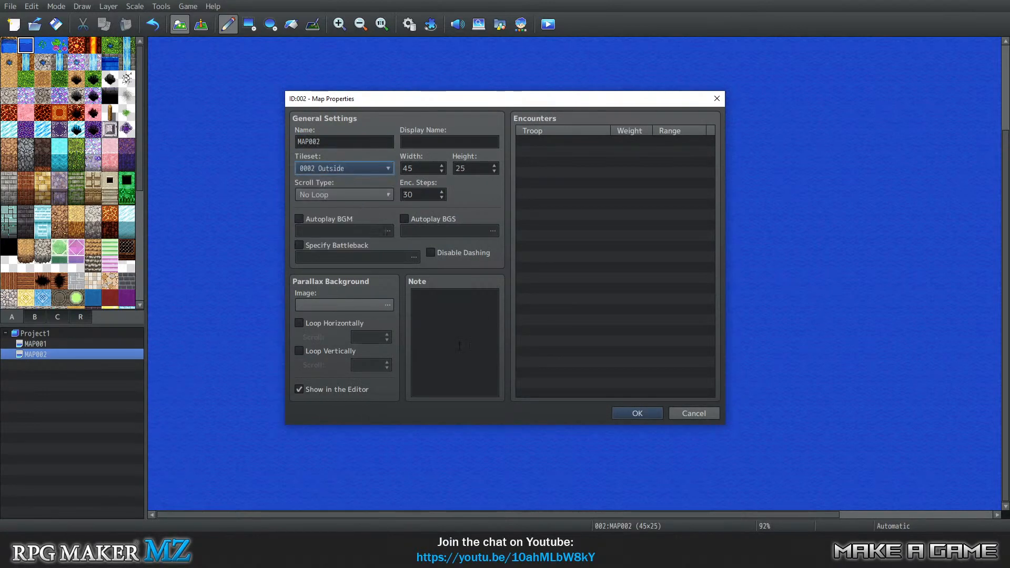
{"action": "left_click", "coordinate": [634, 415]}
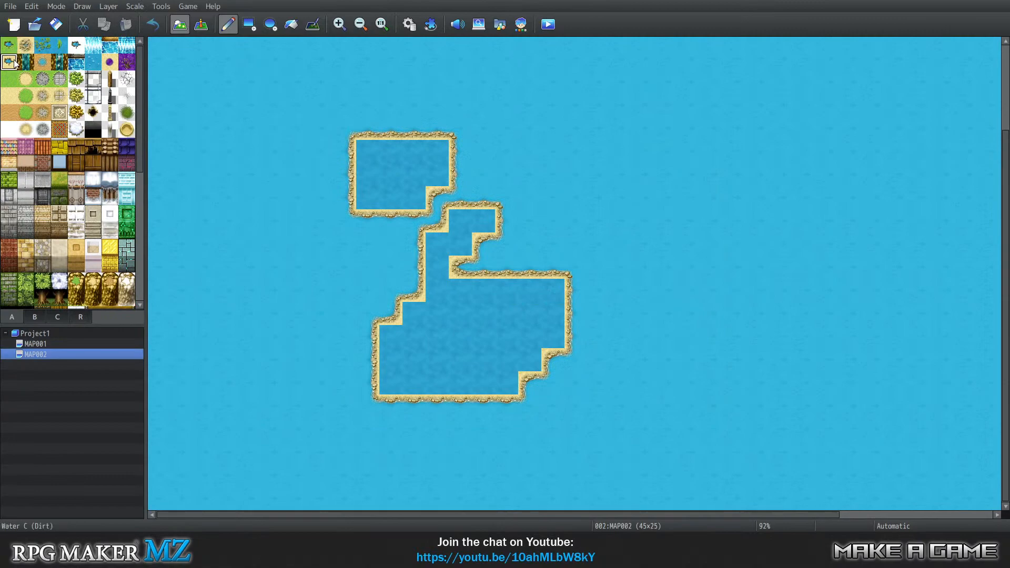
{"action": "left_click", "coordinate": [45, 49]}
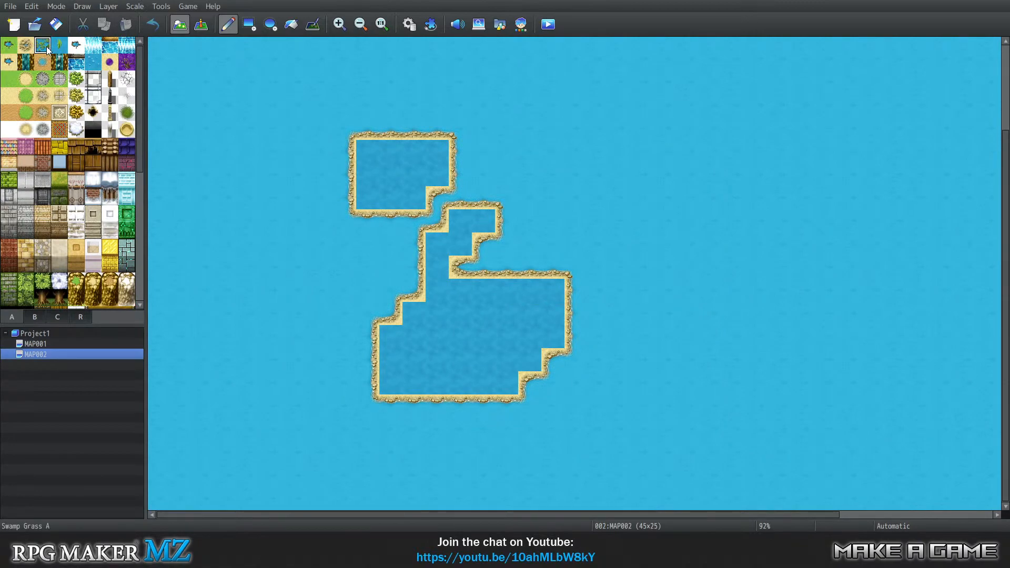
{"action": "left_click", "coordinate": [10, 47]}
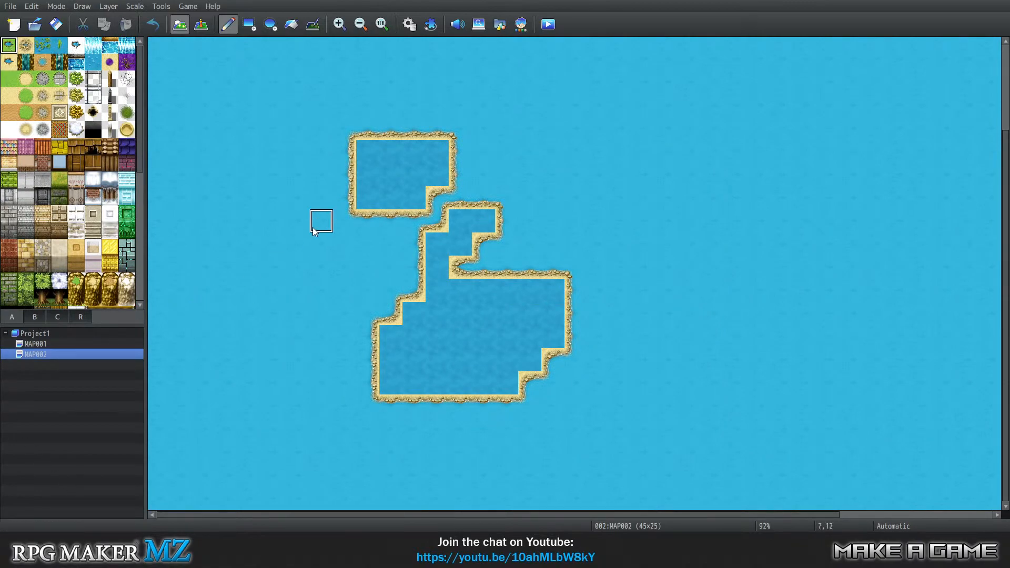
{"action": "left_click", "coordinate": [60, 343]}
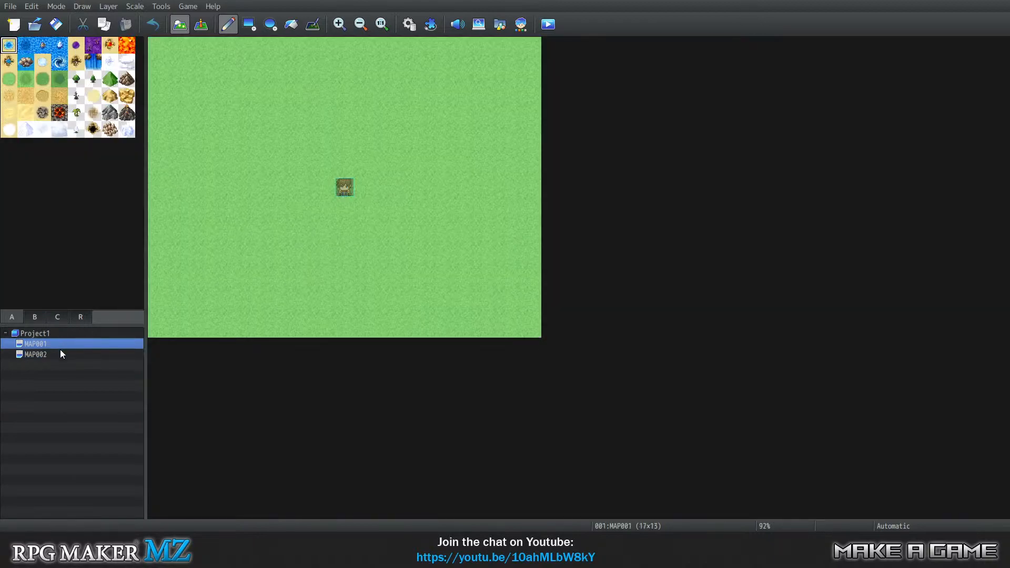
Set the tileset of MAP002 to 0001 Overworld.
{"action": "left_click", "coordinate": [57, 355]}
{"action": "right_click", "coordinate": [56, 352]}
{"action": "left_click", "coordinate": [97, 362]}
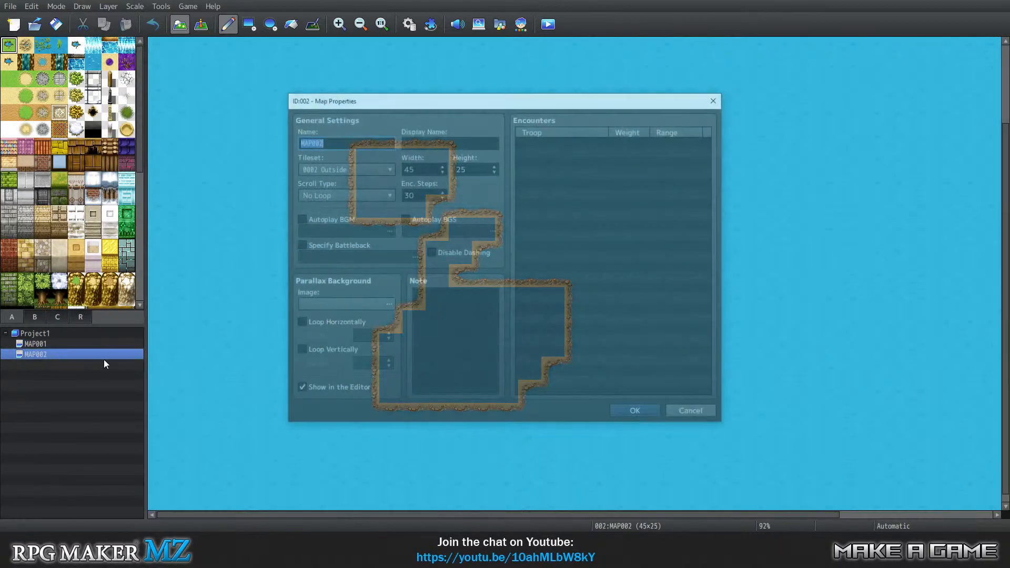
{"action": "left_click", "coordinate": [360, 169]}
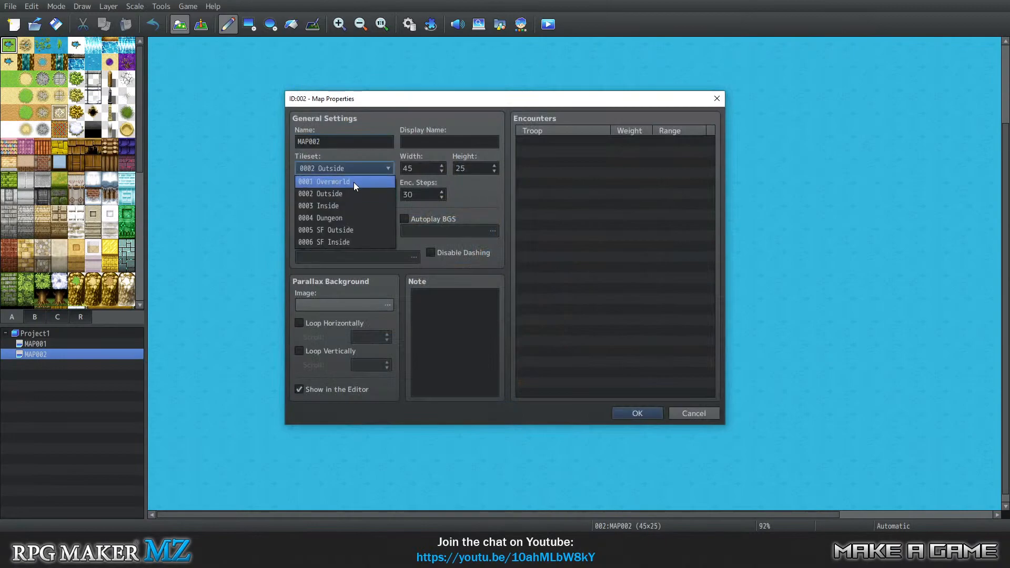
{"action": "left_click", "coordinate": [354, 182]}
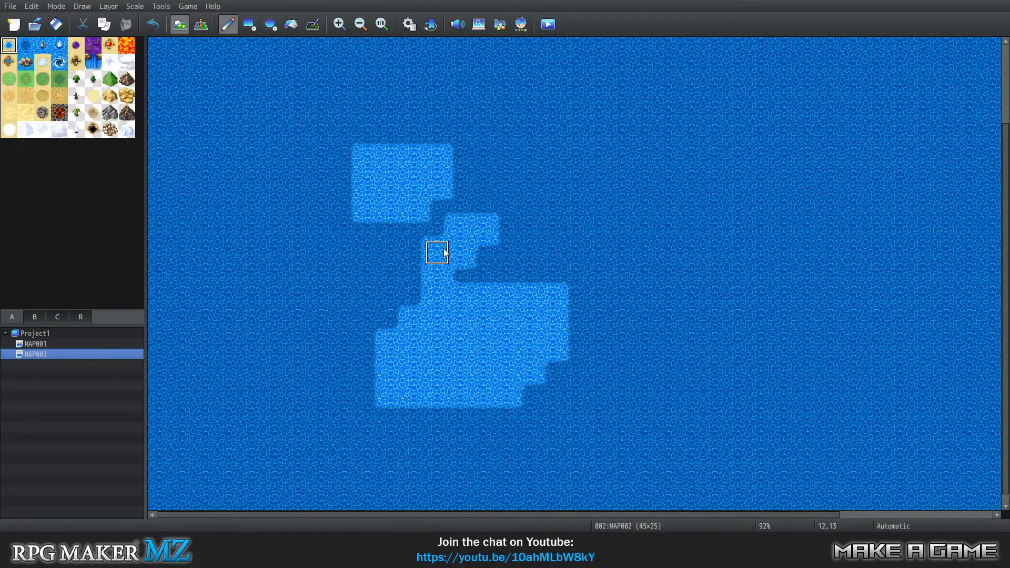
{"action": "scroll", "coordinate": [548, 277], "scroll_direction": "down", "scroll_amount": 1}
{"action": "scroll", "coordinate": [615, 297], "scroll_direction": "up", "scroll_amount": 1}
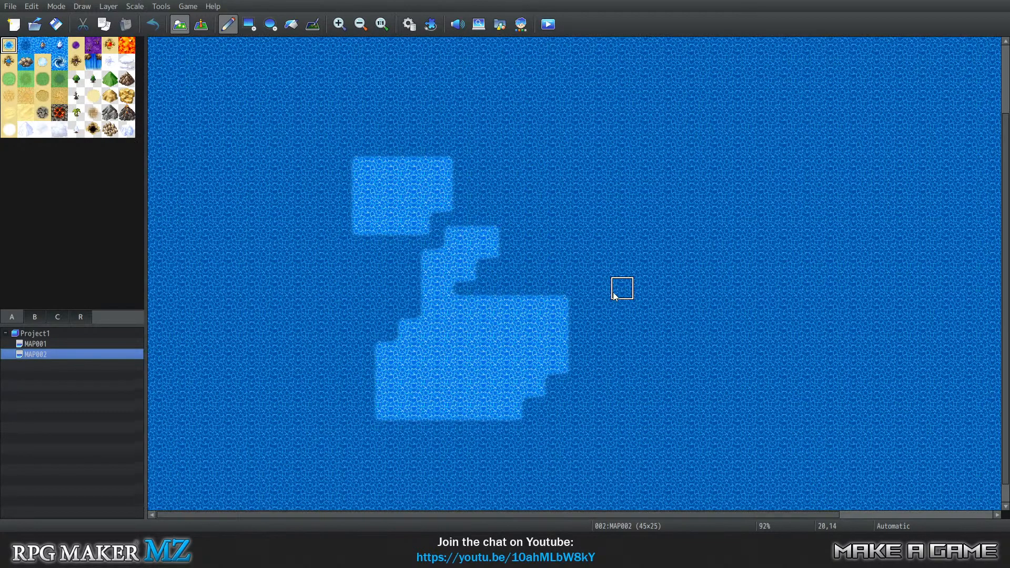
{"action": "scroll", "coordinate": [613, 296], "scroll_direction": "up", "scroll_amount": 3}
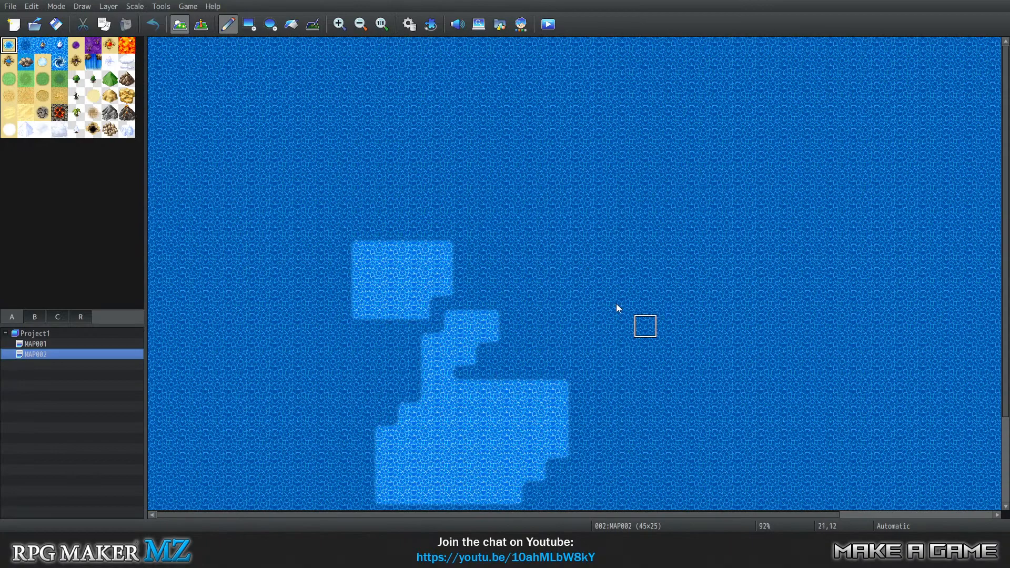
{"action": "scroll", "coordinate": [515, 246], "scroll_direction": "down", "scroll_amount": 4}
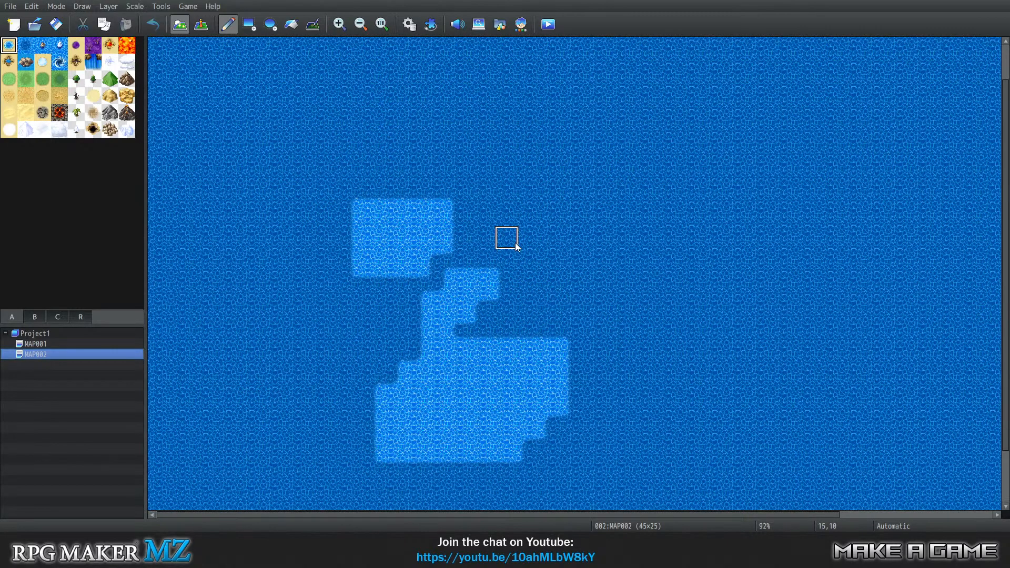
{"action": "scroll", "coordinate": [400, 210], "scroll_direction": "up", "scroll_amount": 2}
{"action": "scroll", "coordinate": [420, 210], "scroll_direction": "up", "scroll_amount": 3}
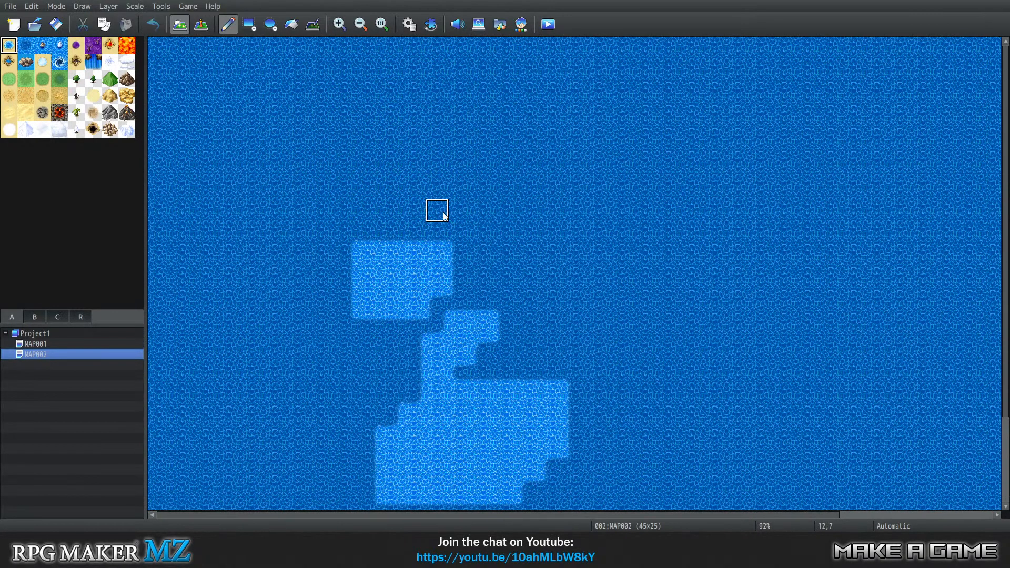
Paint a winding grassland band across the full width of MAP002, from the western edge to the eastern edge.
{"action": "left_click", "coordinate": [11, 82]}
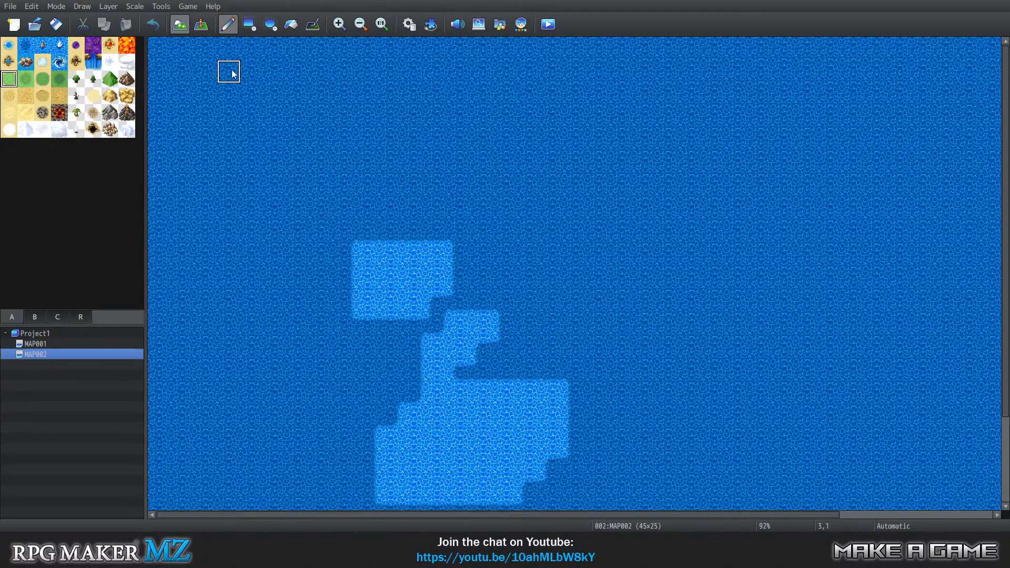
{"action": "key", "text": "ctrl+minus"}
{"action": "key", "text": "ctrl+minus"}
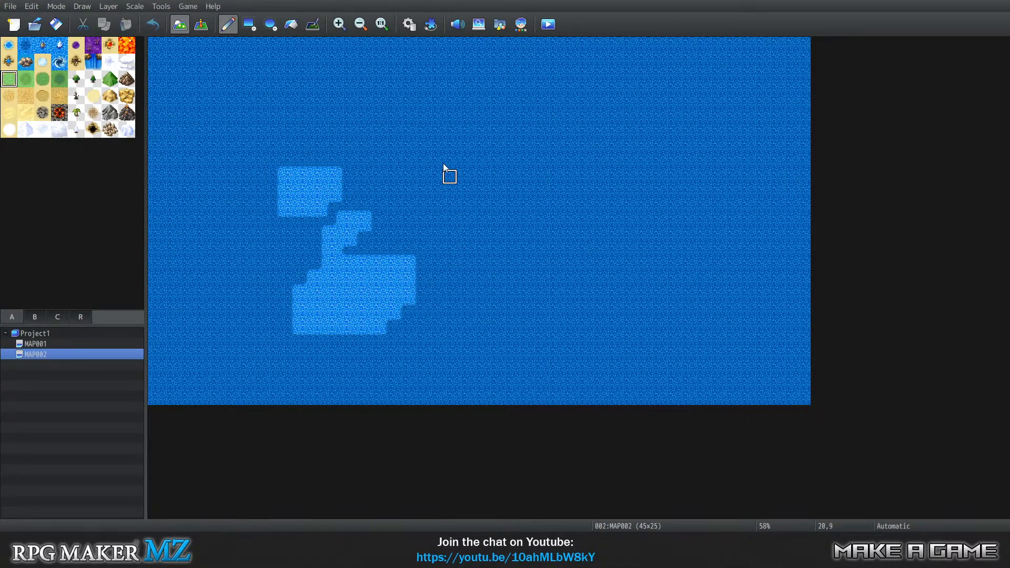
{"action": "mouse_move", "coordinate": [215, 132]}
{"action": "left_mouse_down"}
{"action": "mouse_move", "coordinate": [184, 187]}
{"action": "mouse_move", "coordinate": [210, 145]}
{"action": "mouse_move", "coordinate": [149, 175]}
{"action": "mouse_move", "coordinate": [157, 221]}
{"action": "left_mouse_up"}
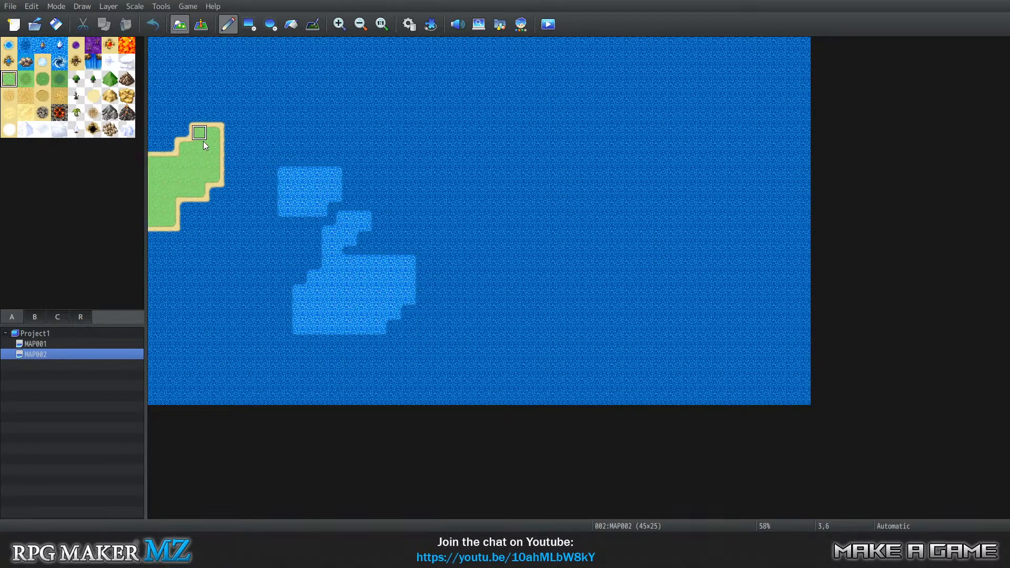
{"action": "mouse_move", "coordinate": [204, 145]}
{"action": "left_mouse_down"}
{"action": "mouse_move", "coordinate": [355, 151]}
{"action": "mouse_move", "coordinate": [378, 143]}
{"action": "mouse_move", "coordinate": [347, 136]}
{"action": "mouse_move", "coordinate": [352, 145]}
{"action": "mouse_move", "coordinate": [371, 131]}
{"action": "mouse_move", "coordinate": [413, 164]}
{"action": "mouse_move", "coordinate": [429, 156]}
{"action": "mouse_move", "coordinate": [463, 167]}
{"action": "mouse_move", "coordinate": [464, 181]}
{"action": "mouse_move", "coordinate": [381, 149]}
{"action": "mouse_move", "coordinate": [376, 169]}
{"action": "mouse_move", "coordinate": [417, 180]}
{"action": "mouse_move", "coordinate": [316, 153]}
{"action": "mouse_move", "coordinate": [288, 156]}
{"action": "mouse_move", "coordinate": [300, 170]}
{"action": "mouse_move", "coordinate": [270, 164]}
{"action": "mouse_move", "coordinate": [169, 220]}
{"action": "left_mouse_up"}
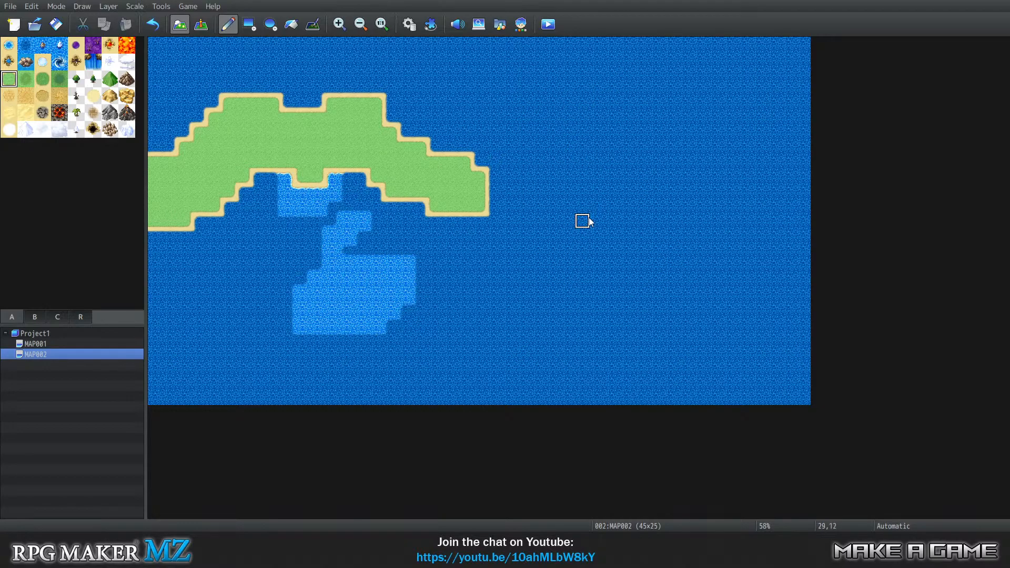
{"action": "mouse_move", "coordinate": [436, 192]}
{"action": "left_mouse_down"}
{"action": "mouse_move", "coordinate": [489, 203]}
{"action": "mouse_move", "coordinate": [501, 236]}
{"action": "mouse_move", "coordinate": [577, 268]}
{"action": "mouse_move", "coordinate": [537, 232]}
{"action": "mouse_move", "coordinate": [613, 257]}
{"action": "mouse_move", "coordinate": [635, 291]}
{"action": "mouse_move", "coordinate": [665, 278]}
{"action": "mouse_move", "coordinate": [711, 298]}
{"action": "mouse_move", "coordinate": [719, 253]}
{"action": "mouse_move", "coordinate": [751, 239]}
{"action": "left_mouse_up"}
{"action": "mouse_move", "coordinate": [799, 204]}
{"action": "left_mouse_down"}
{"action": "mouse_move", "coordinate": [737, 272]}
{"action": "mouse_move", "coordinate": [708, 287]}
{"action": "mouse_move", "coordinate": [677, 285]}
{"action": "mouse_move", "coordinate": [672, 258]}
{"action": "mouse_move", "coordinate": [651, 267]}
{"action": "mouse_move", "coordinate": [655, 259]}
{"action": "mouse_move", "coordinate": [581, 220]}
{"action": "mouse_move", "coordinate": [493, 193]}
{"action": "left_mouse_up"}
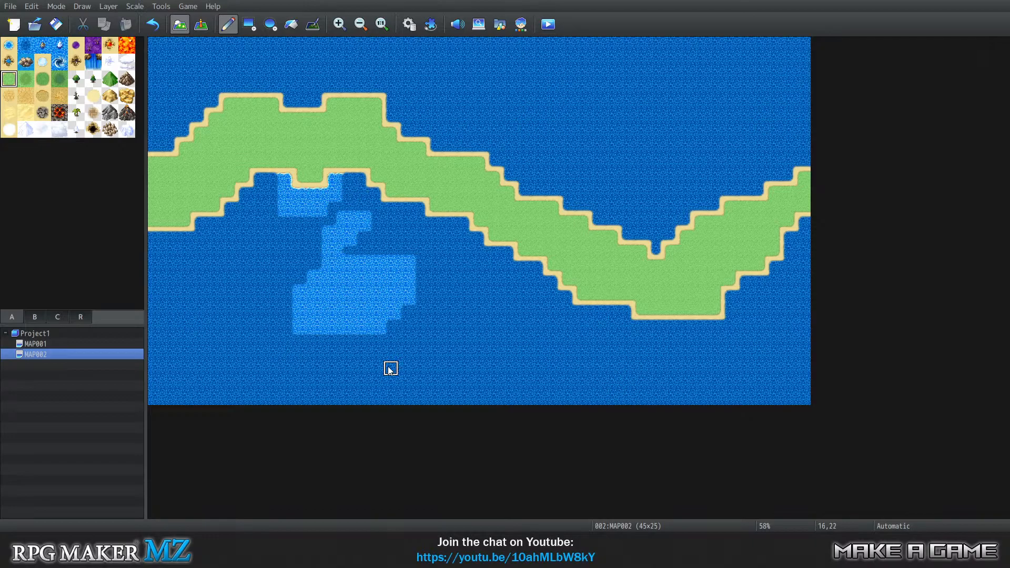
Paint Deep Sea roughly over the lighter water patches south of the grassland band.
{"action": "left_click", "coordinate": [9, 45]}
{"action": "left_click", "coordinate": [25, 45]}
{"action": "left_click", "coordinate": [9, 44]}
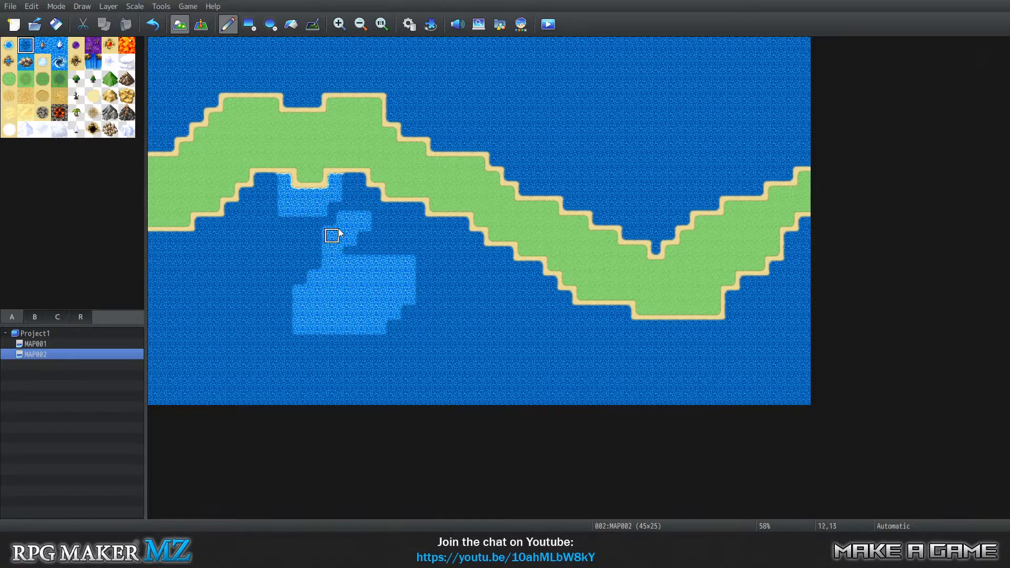
{"action": "mouse_move", "coordinate": [330, 221]}
{"action": "left_mouse_down"}
{"action": "mouse_move", "coordinate": [361, 219]}
{"action": "mouse_move", "coordinate": [330, 237]}
{"action": "mouse_move", "coordinate": [385, 269]}
{"action": "mouse_move", "coordinate": [346, 325]}
{"action": "mouse_move", "coordinate": [323, 318]}
{"action": "mouse_move", "coordinate": [383, 247]}
{"action": "mouse_move", "coordinate": [392, 276]}
{"action": "left_mouse_up"}
Flood-fill the water on both sides of the grassland band with the lighter Sea tile.
{"action": "left_click", "coordinate": [8, 46]}
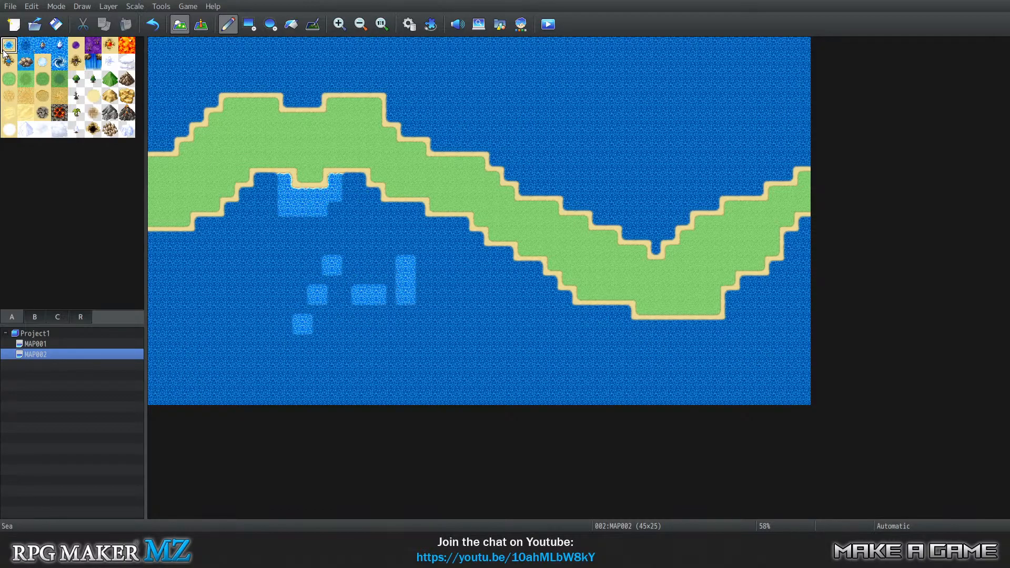
{"action": "left_click", "coordinate": [290, 24]}
{"action": "left_click", "coordinate": [242, 234]}
{"action": "left_click", "coordinate": [536, 104]}
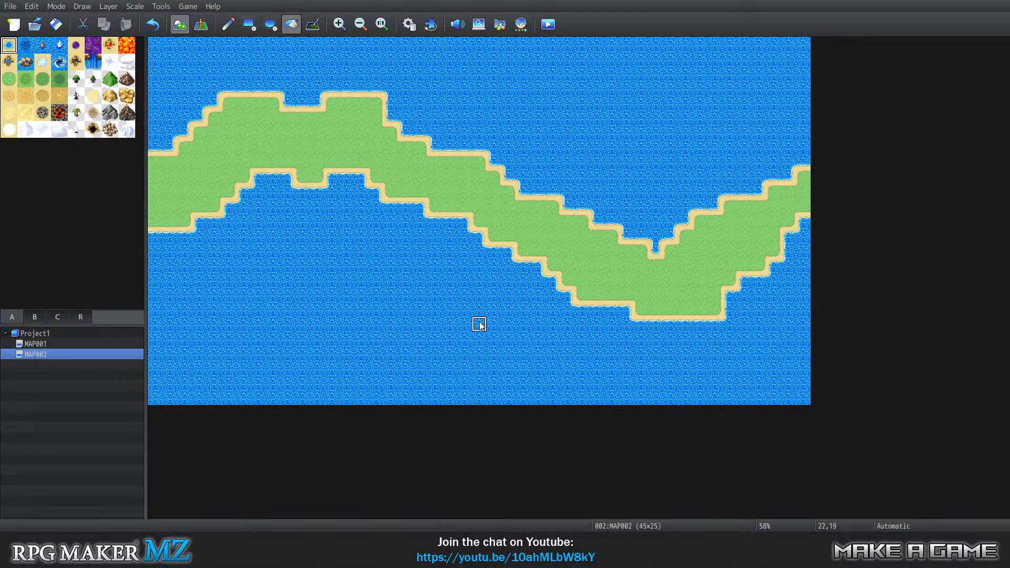
Try flood-filling all the water south of the grassland with Deep Sea, and undo the fill.
{"action": "left_click", "coordinate": [25, 45]}
{"action": "left_click", "coordinate": [317, 295]}
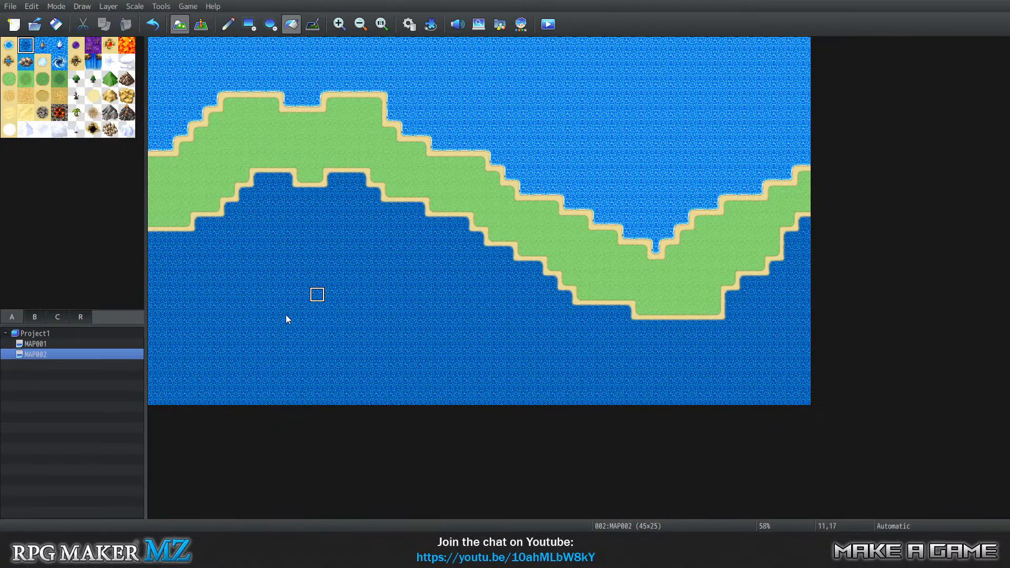
{"action": "key", "text": "ctrl+z"}
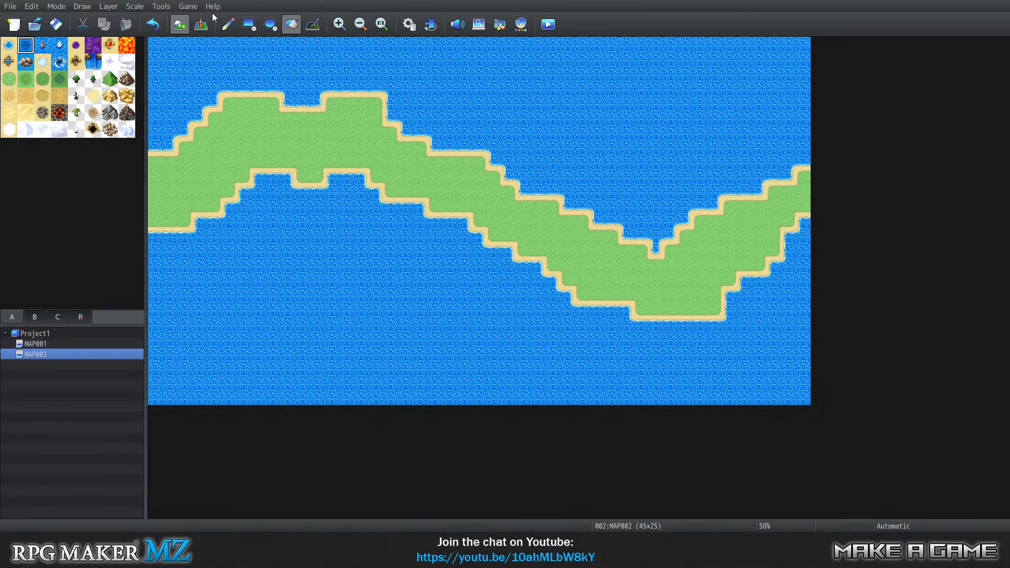
Paint two irregular Deep Sea patches with the pencil, one at the southwest and one at the northeast of the map.
{"action": "left_click", "coordinate": [228, 23]}
{"action": "mouse_move", "coordinate": [317, 295]}
{"action": "left_mouse_down"}
{"action": "mouse_move", "coordinate": [328, 319]}
{"action": "mouse_move", "coordinate": [278, 347]}
{"action": "mouse_move", "coordinate": [316, 305]}
{"action": "mouse_move", "coordinate": [366, 336]}
{"action": "mouse_move", "coordinate": [360, 384]}
{"action": "left_mouse_up"}
{"action": "mouse_move", "coordinate": [298, 365]}
{"action": "left_mouse_down"}
{"action": "mouse_move", "coordinate": [289, 327]}
{"action": "mouse_move", "coordinate": [302, 346]}
{"action": "mouse_move", "coordinate": [376, 368]}
{"action": "left_mouse_up"}
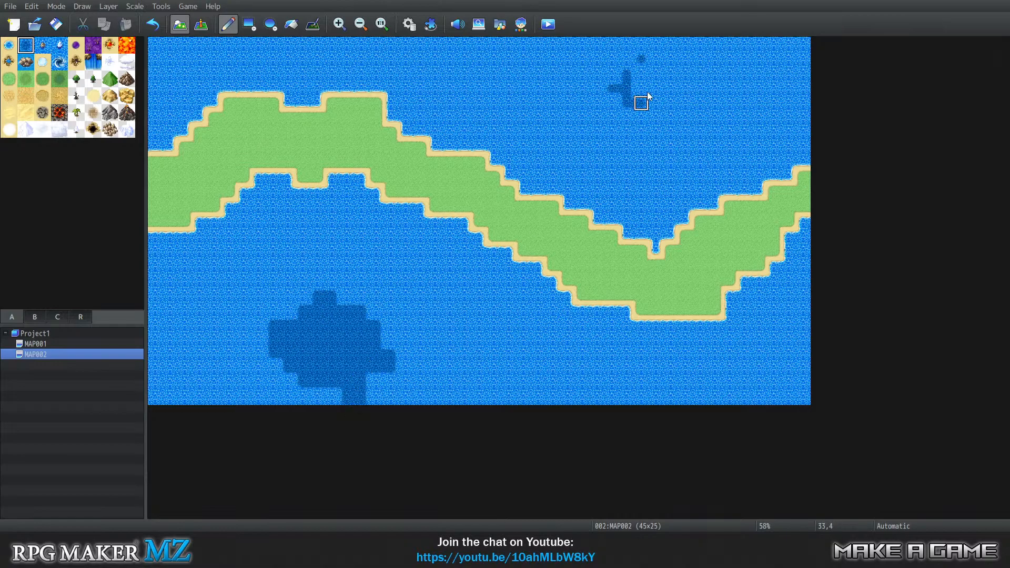
{"action": "mouse_move", "coordinate": [631, 116]}
{"action": "left_mouse_down"}
{"action": "mouse_move", "coordinate": [697, 115]}
{"action": "mouse_move", "coordinate": [672, 129]}
{"action": "mouse_move", "coordinate": [602, 129]}
{"action": "mouse_move", "coordinate": [640, 149]}
{"action": "mouse_move", "coordinate": [641, 164]}
{"action": "left_mouse_up"}
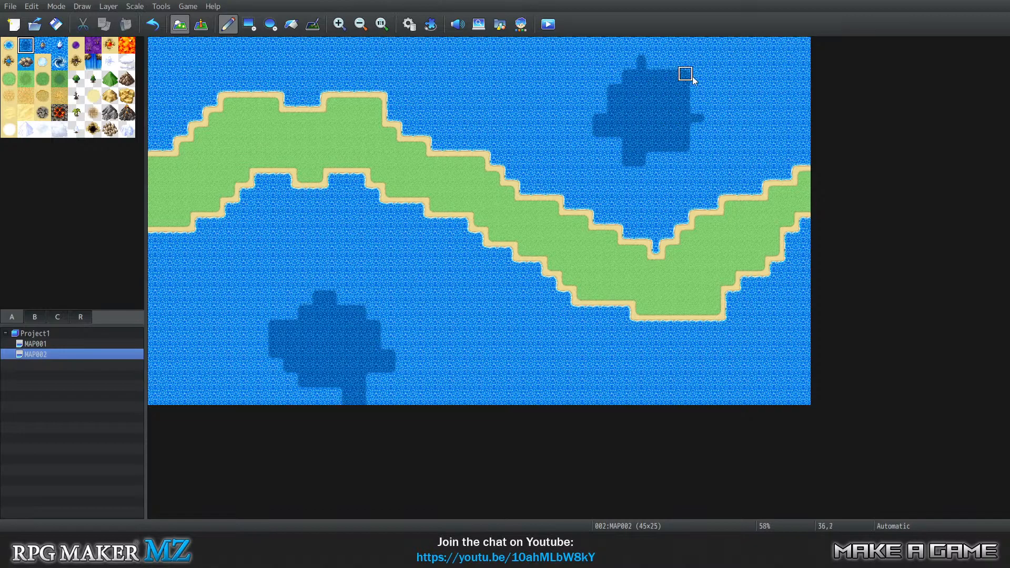
{"action": "mouse_move", "coordinate": [685, 73]}
{"action": "left_mouse_down"}
{"action": "mouse_move", "coordinate": [654, 63]}
{"action": "mouse_move", "coordinate": [649, 99]}
{"action": "mouse_move", "coordinate": [605, 142]}
{"action": "mouse_move", "coordinate": [679, 127]}
{"action": "mouse_move", "coordinate": [683, 101]}
{"action": "left_mouse_up"}
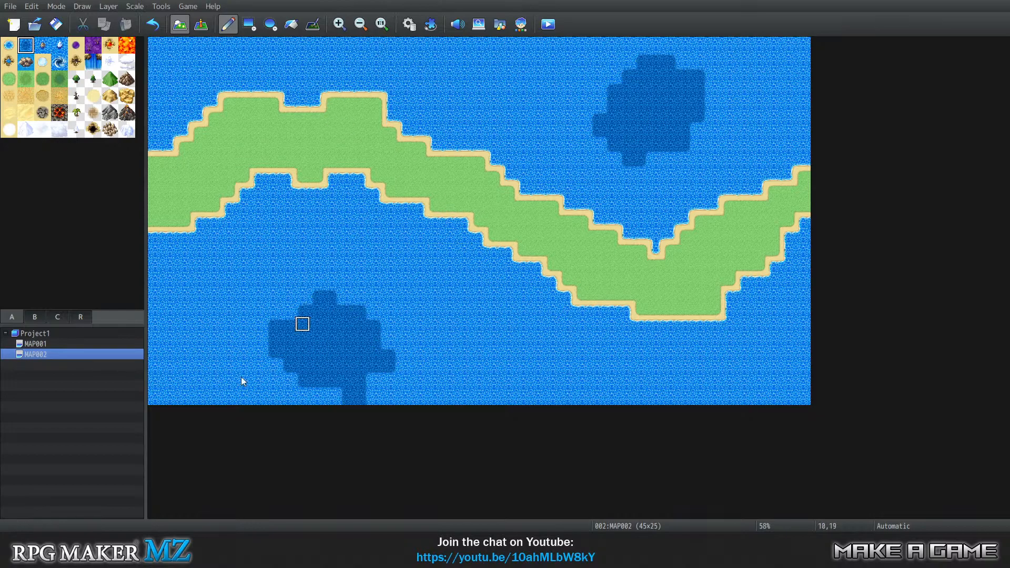
Duplicate MAP002 as a child map beneath it and open the copy.
{"action": "right_click", "coordinate": [59, 355]}
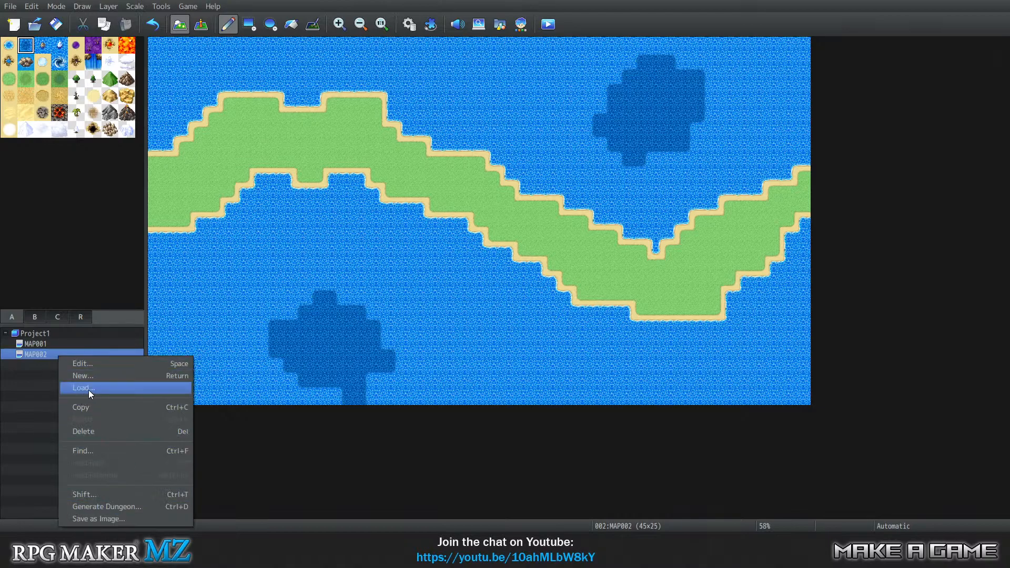
{"action": "left_click", "coordinate": [92, 409]}
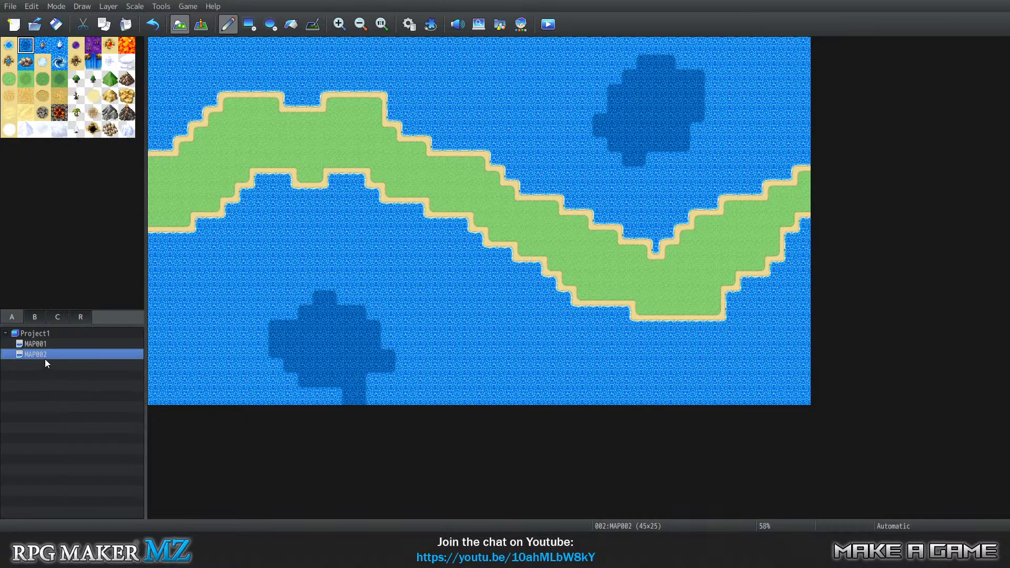
{"action": "right_click", "coordinate": [44, 355]}
{"action": "left_click", "coordinate": [96, 417]}
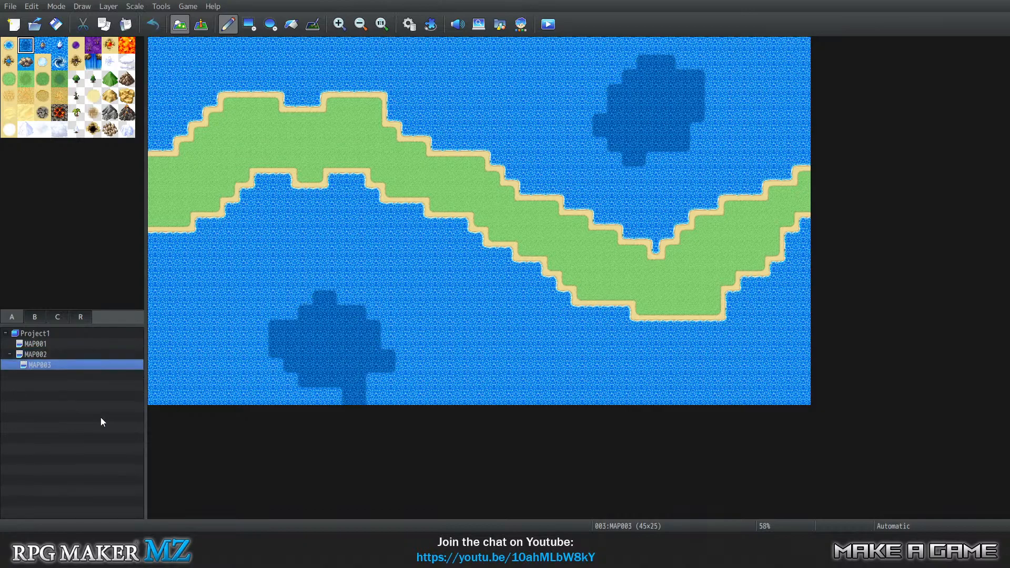
{"action": "left_click", "coordinate": [40, 354]}
{"action": "left_click", "coordinate": [48, 365]}
Flood-fill the land band on MAP003 with a darker grass tile and the light sea on both sides with light grass.
{"action": "left_click", "coordinate": [9, 82]}
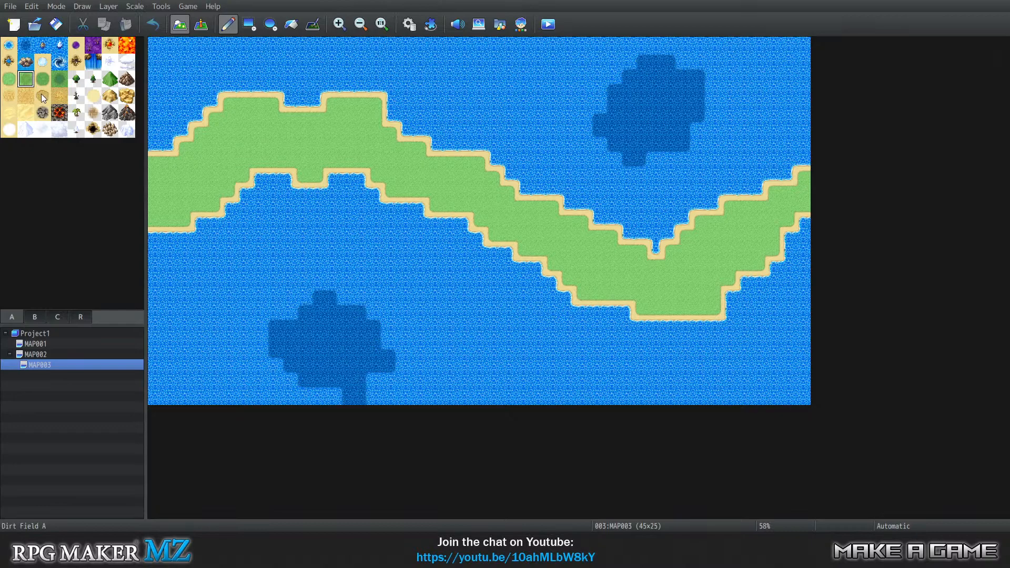
{"action": "left_click", "coordinate": [43, 78]}
{"action": "left_click", "coordinate": [291, 25]}
{"action": "left_click", "coordinate": [237, 123]}
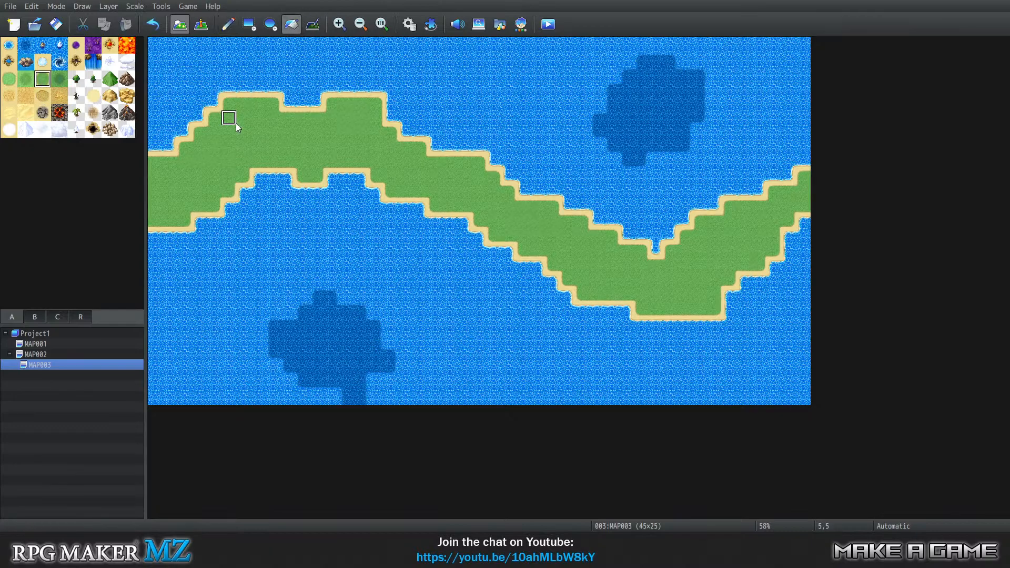
{"action": "left_click", "coordinate": [9, 79]}
{"action": "left_click", "coordinate": [329, 244]}
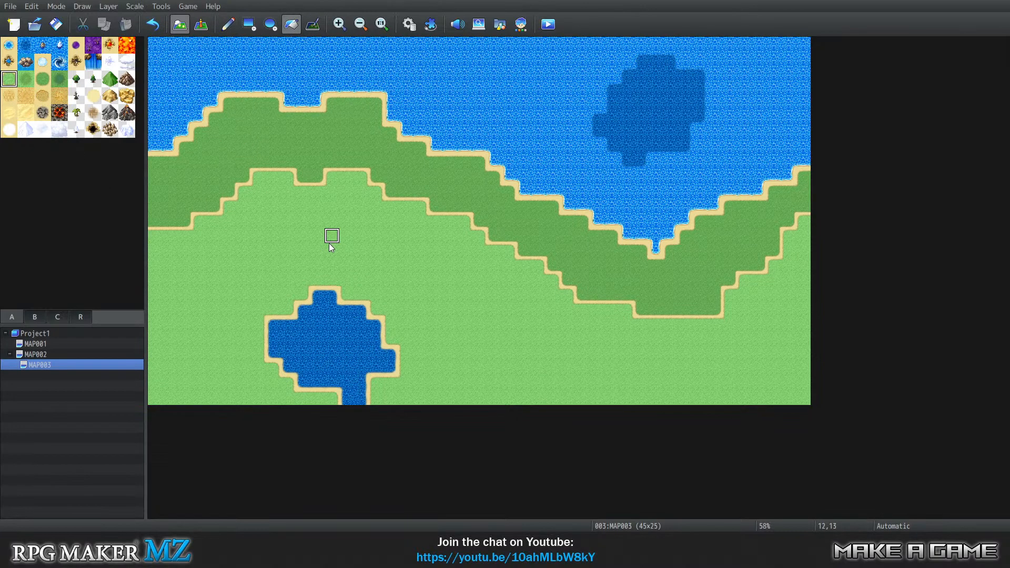
{"action": "left_click", "coordinate": [573, 127]}
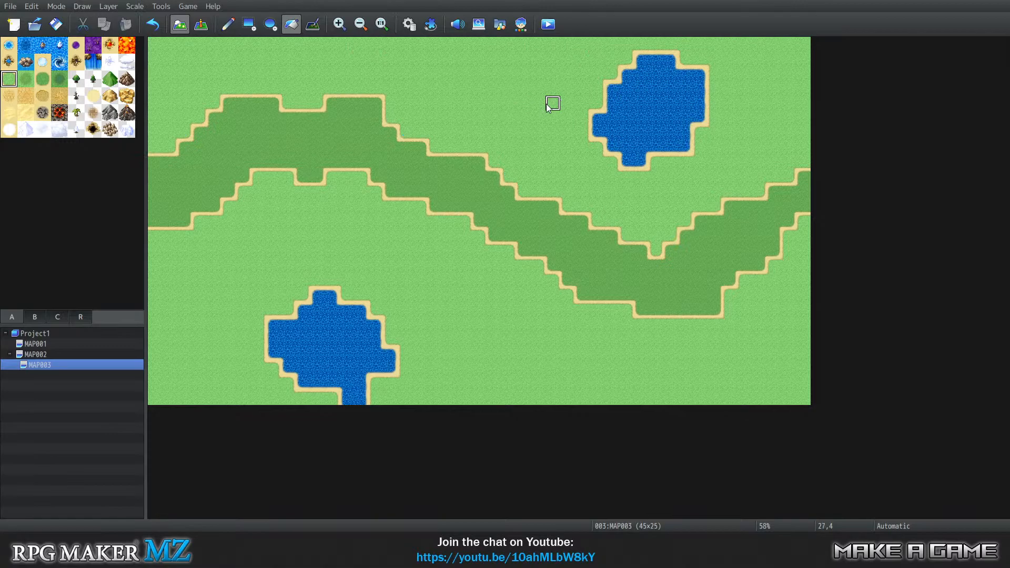
Flood-fill both deep-water patches on MAP003 with the lighter Sea tile.
{"action": "left_click", "coordinate": [27, 45]}
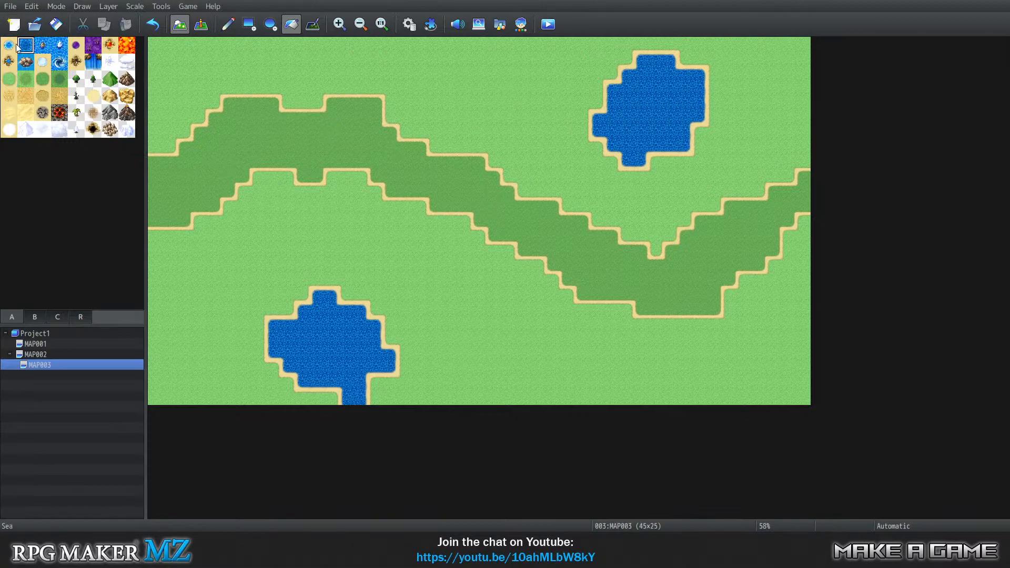
{"action": "left_click", "coordinate": [9, 46]}
{"action": "left_click", "coordinate": [683, 102]}
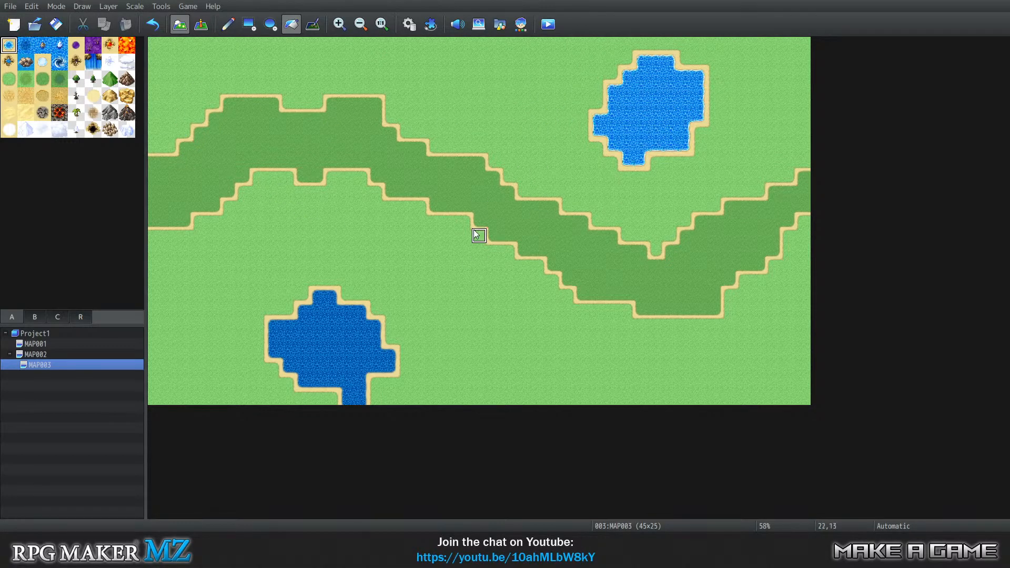
{"action": "left_click", "coordinate": [345, 353]}
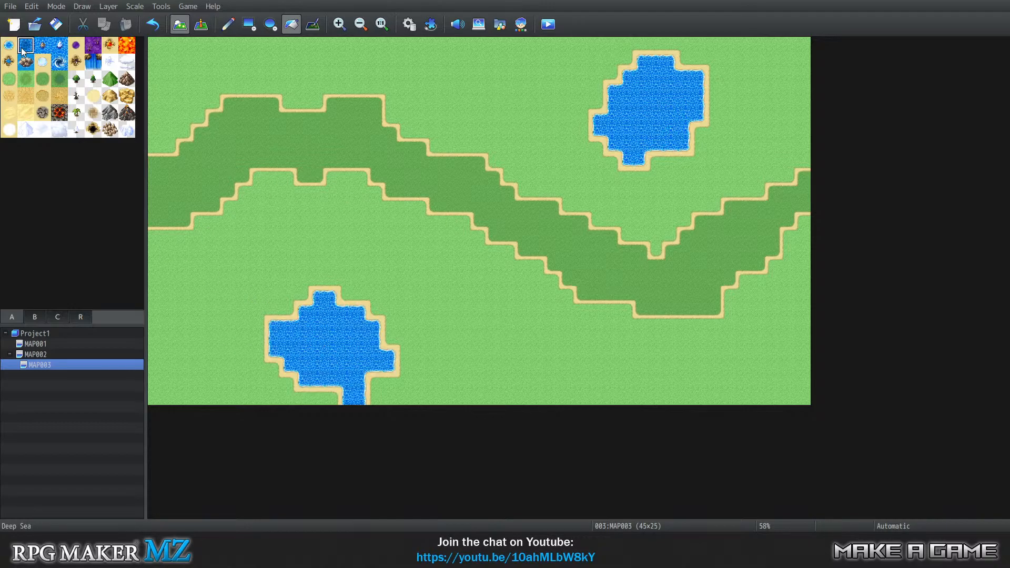
Replace the light grass areas and the dark grass band on MAP003 with Deep Sea using flood fill.
{"action": "left_click", "coordinate": [218, 271]}
{"action": "left_click", "coordinate": [497, 88]}
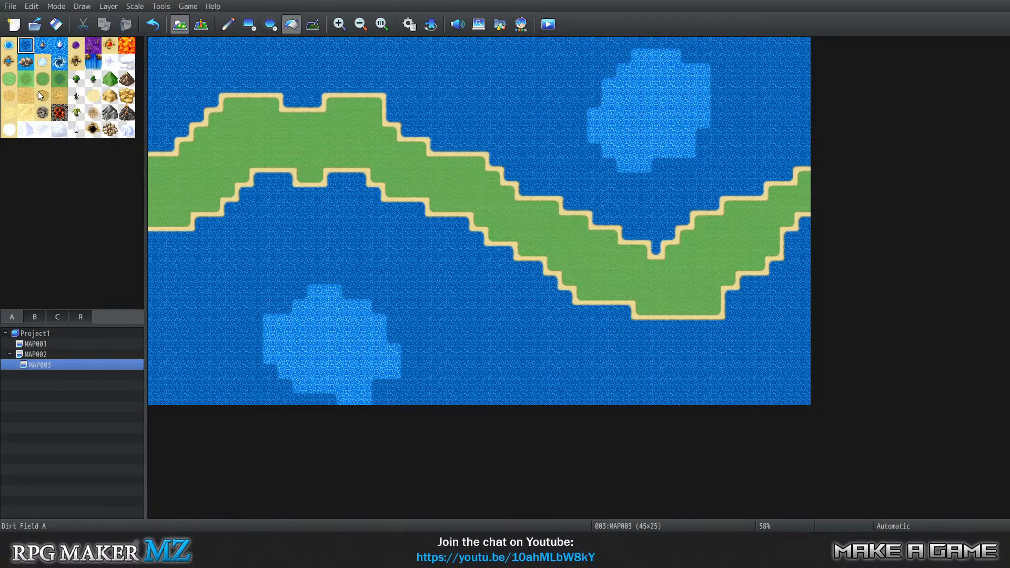
{"action": "left_click", "coordinate": [9, 45]}
{"action": "left_click", "coordinate": [25, 45]}
{"action": "left_click", "coordinate": [435, 178]}
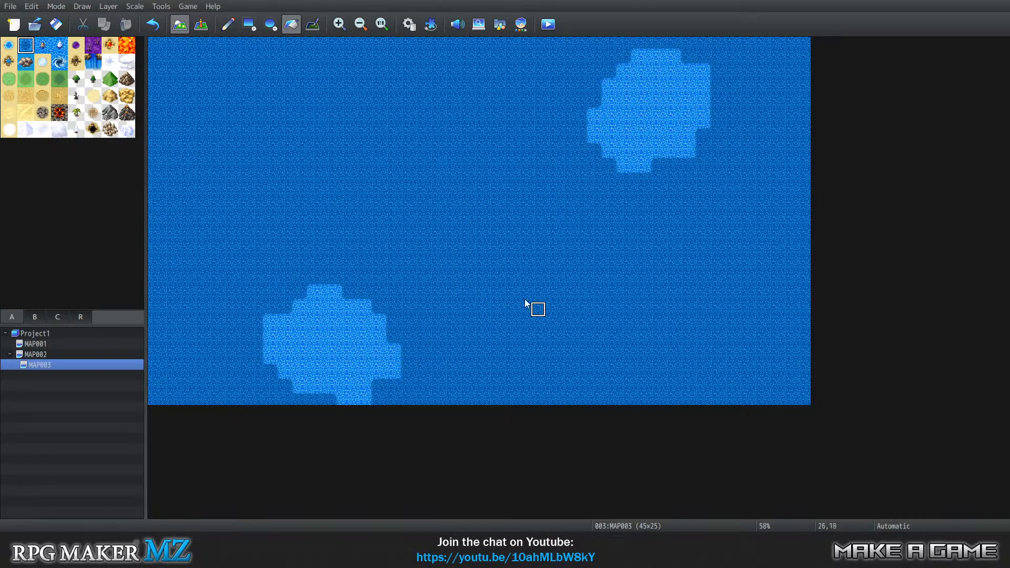
Switch between MAP002 and MAP003 to compare the positions of their water patches.
{"action": "left_click", "coordinate": [87, 355]}
{"action": "left_click", "coordinate": [84, 365]}
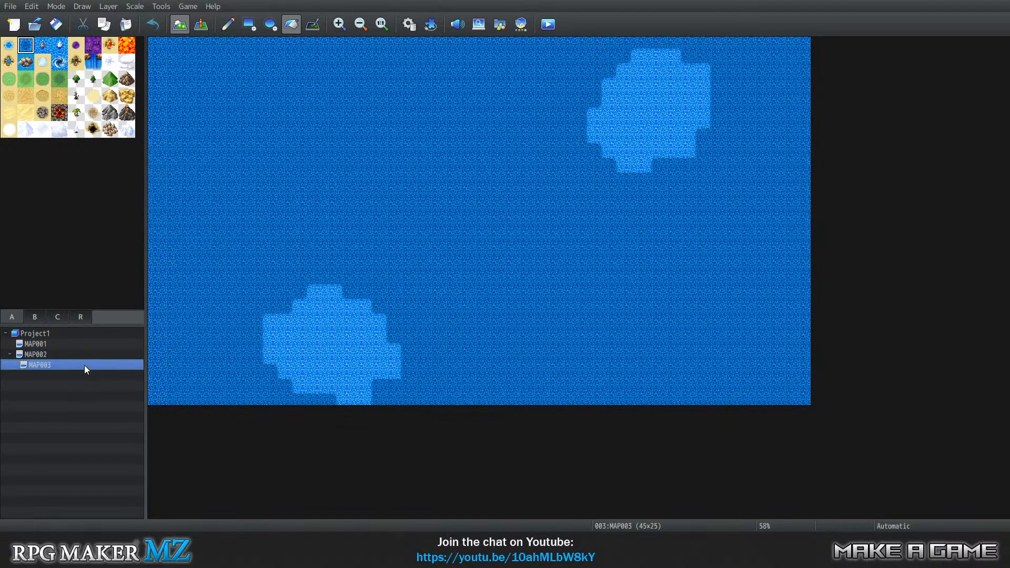
{"action": "left_click", "coordinate": [83, 352]}
{"action": "left_click", "coordinate": [79, 365]}
Open the project's folder in File Explorer.
{"action": "left_click", "coordinate": [161, 7]}
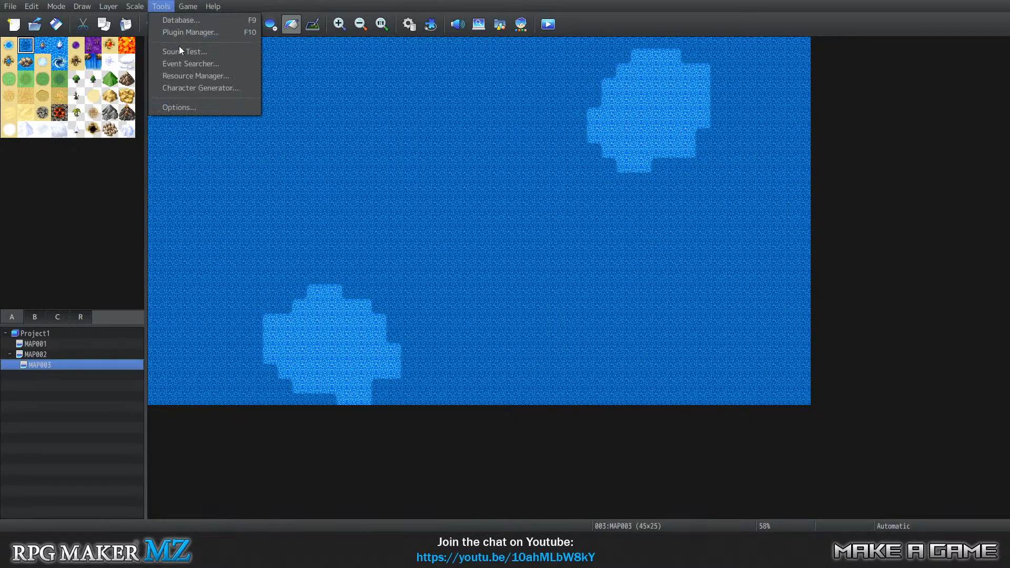
{"action": "mouse_move", "coordinate": [185, 4]}
{"action": "left_click", "coordinate": [204, 39]}
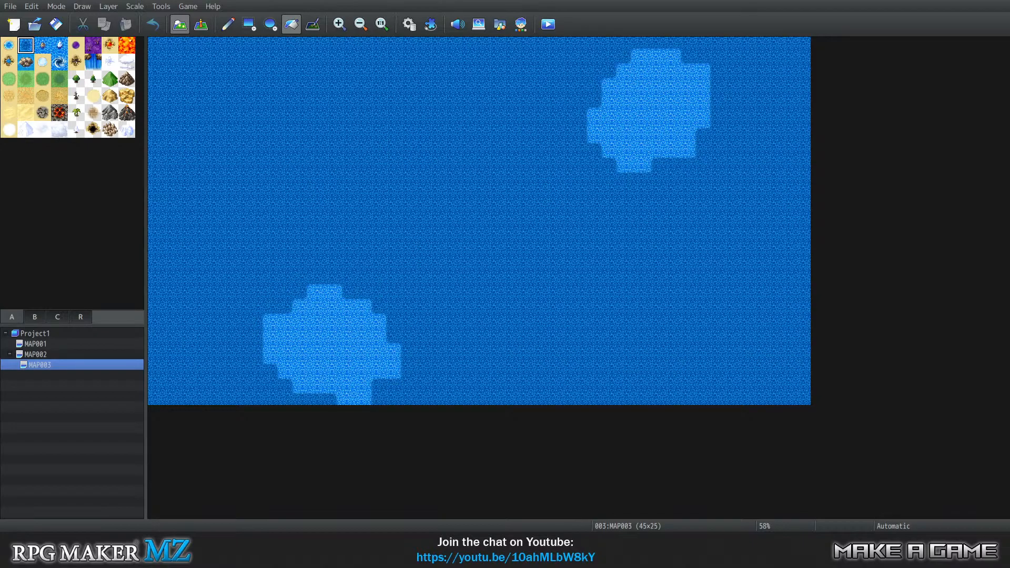
View the surface layout of MAP002 again and return to MAP003.
{"action": "left_click", "coordinate": [40, 364]}
{"action": "left_click", "coordinate": [74, 355]}
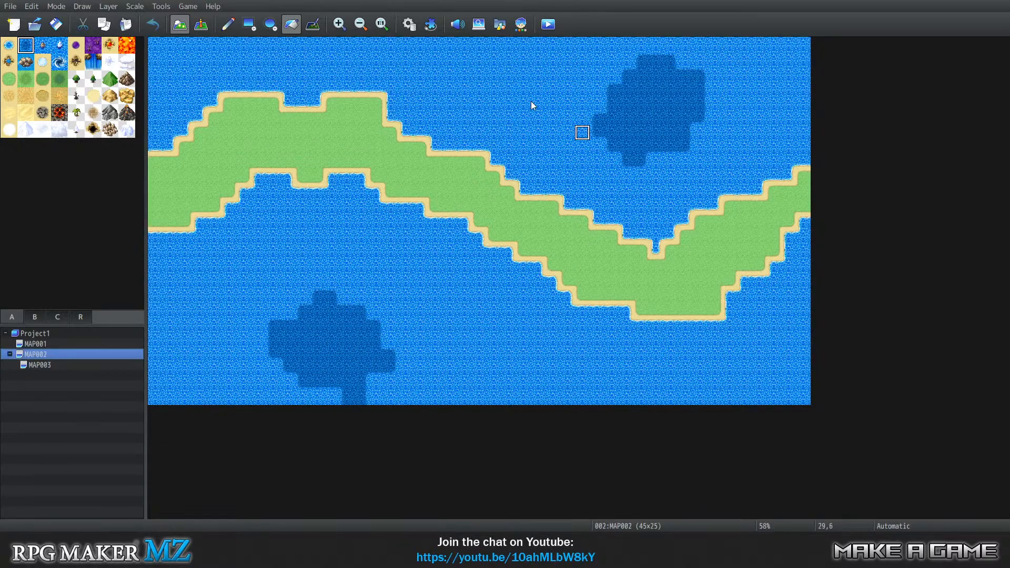
{"action": "left_click", "coordinate": [67, 367]}
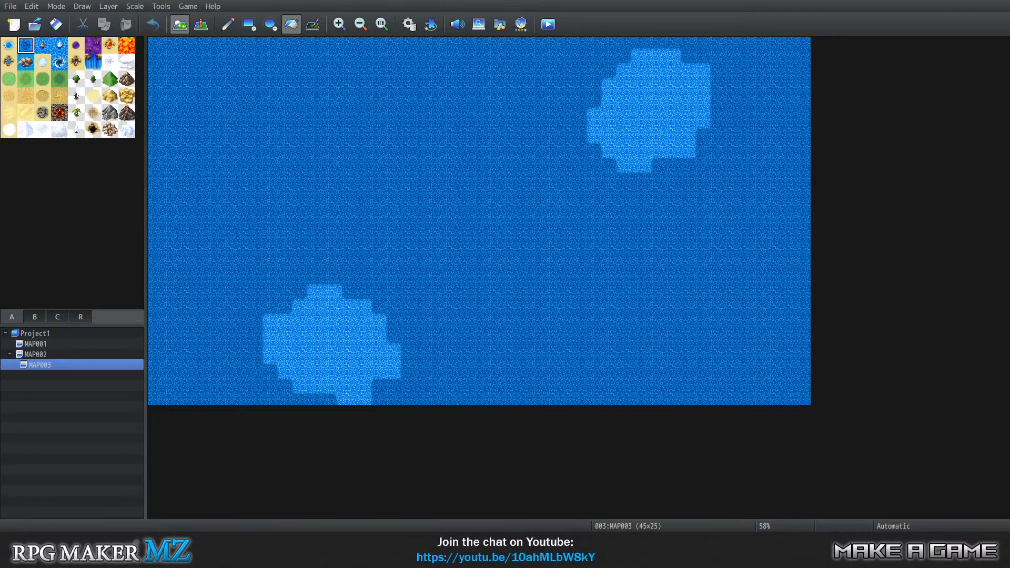
In File Explorer, make a copy of World_A1.png within the project's img/tilesets folder.
{"action": "left_click_drag", "start_coordinate": [1009, 69], "coordinate": [479, 46]}
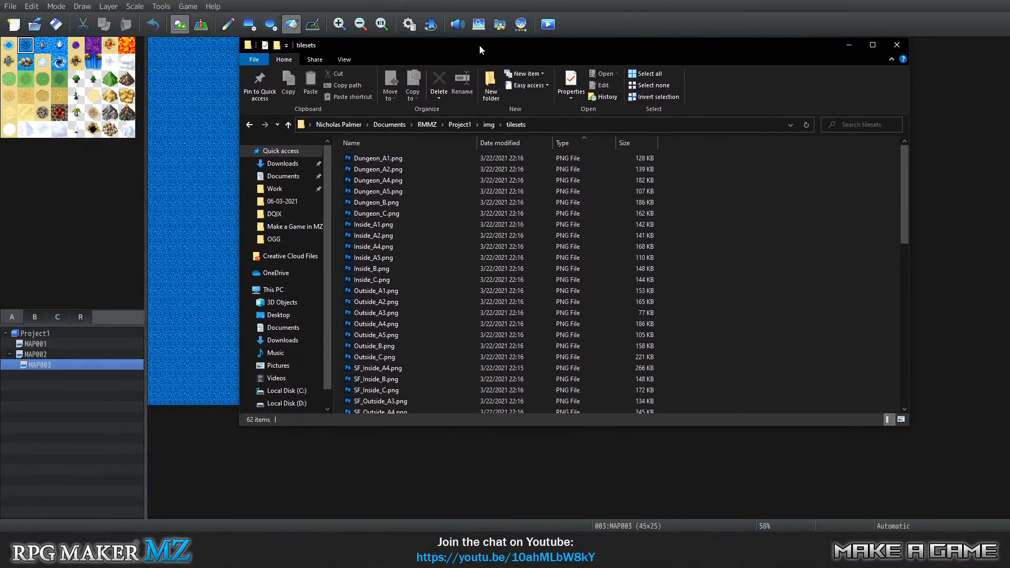
{"action": "scroll", "coordinate": [443, 282], "scroll_direction": "down", "scroll_amount": 4}
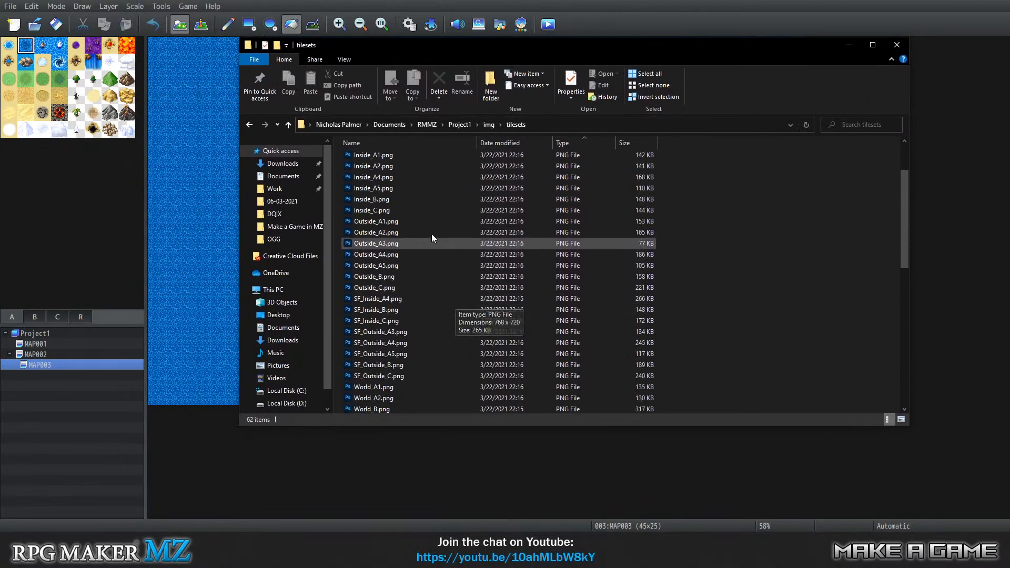
{"action": "scroll", "coordinate": [565, 228], "scroll_direction": "up", "scroll_amount": 1}
{"action": "scroll", "coordinate": [652, 299], "scroll_direction": "down", "scroll_amount": 3}
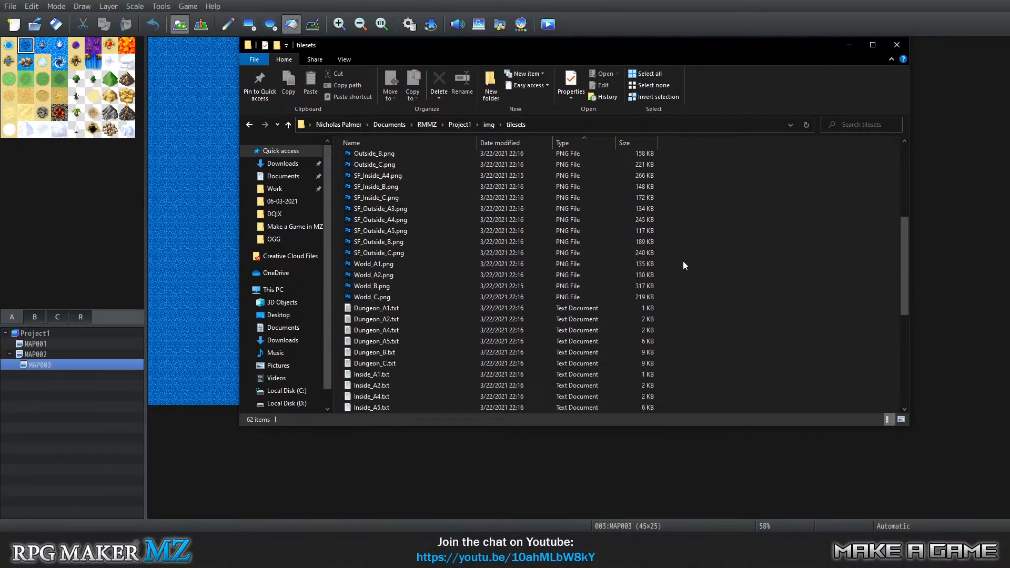
{"action": "left_click_drag", "start_coordinate": [683, 261], "coordinate": [571, 266]}
{"action": "right_click", "coordinate": [399, 264]}
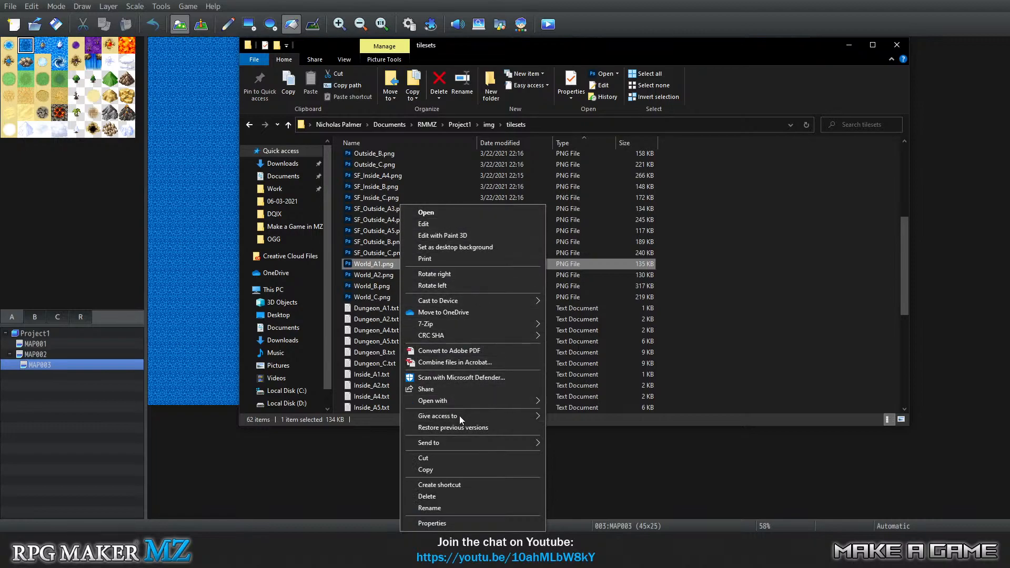
{"action": "left_click", "coordinate": [459, 466]}
{"action": "right_click", "coordinate": [752, 275]}
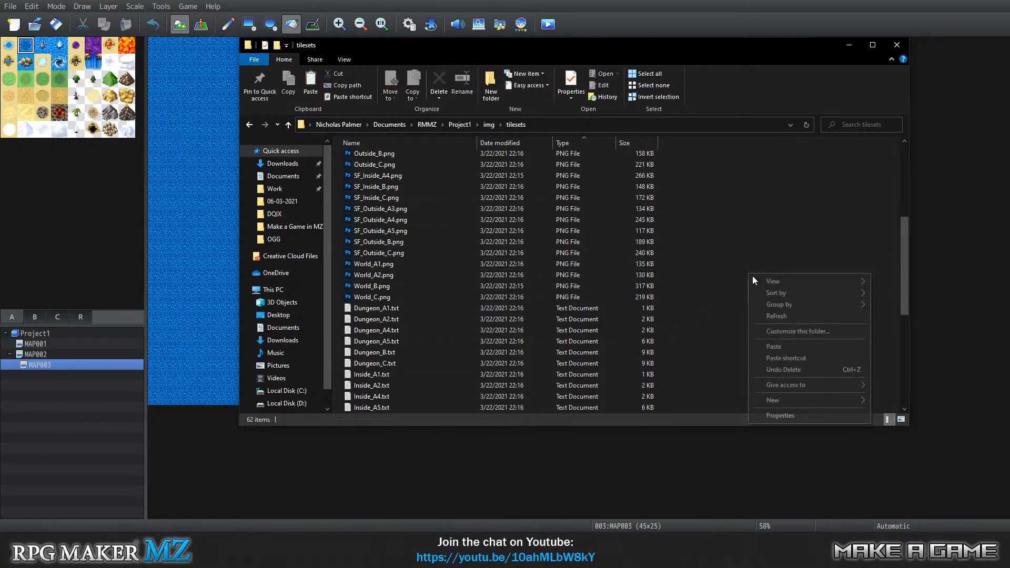
{"action": "left_click", "coordinate": [770, 346]}
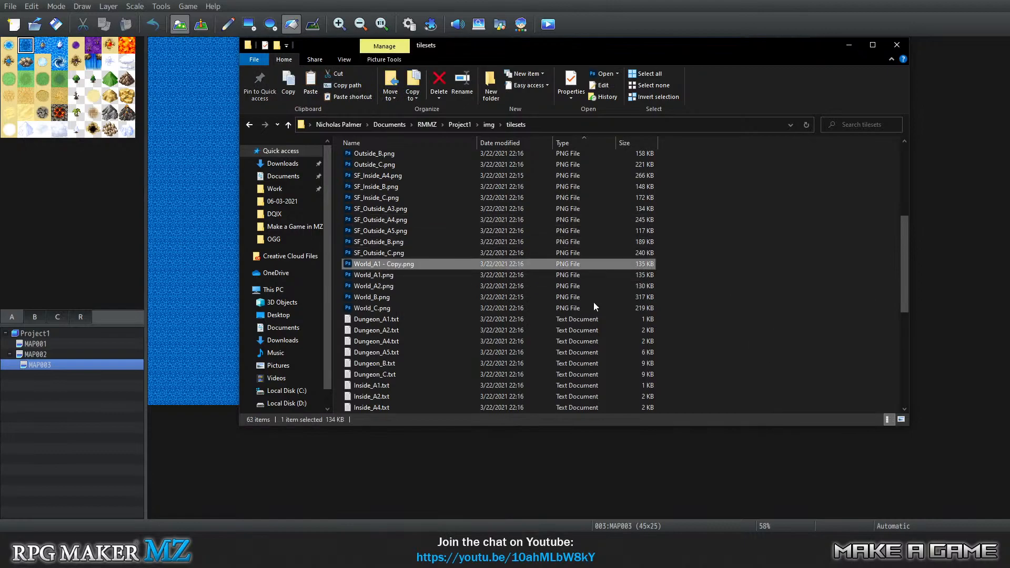
Rename the copied World_A1 image to World_A1-Underwater.png.
{"action": "left_click", "coordinate": [730, 285]}
{"action": "left_click", "coordinate": [403, 261]}
{"action": "left_click", "coordinate": [399, 262]}
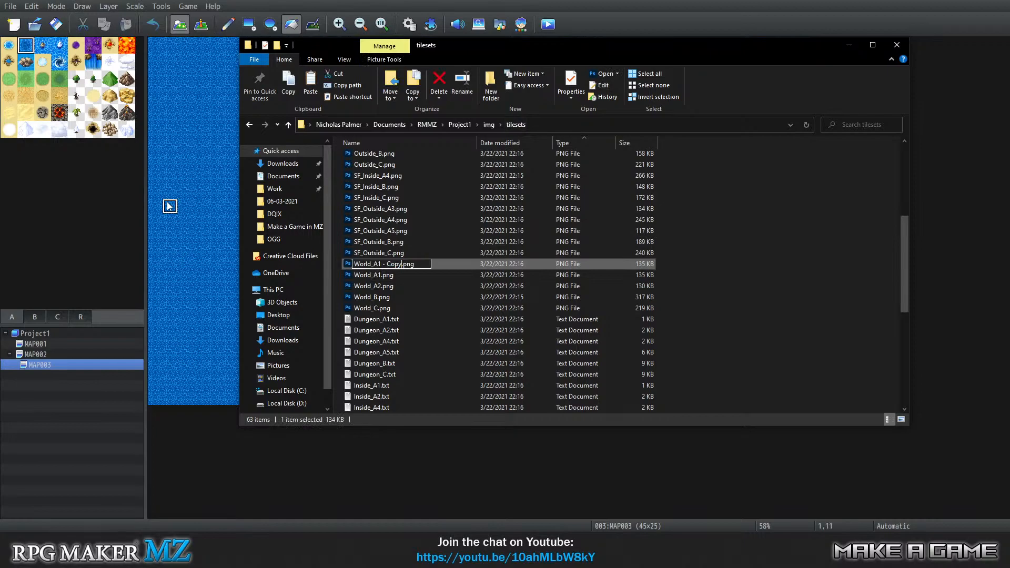
{"action": "key", "text": "BackSpace"}
{"action": "key", "text": "BackSpace"}
{"action": "key", "text": "BackSpace"}
{"action": "key", "text": "BackSpace"}
{"action": "key", "text": "BackSpace"}
{"action": "type", "text": "Underwater"}
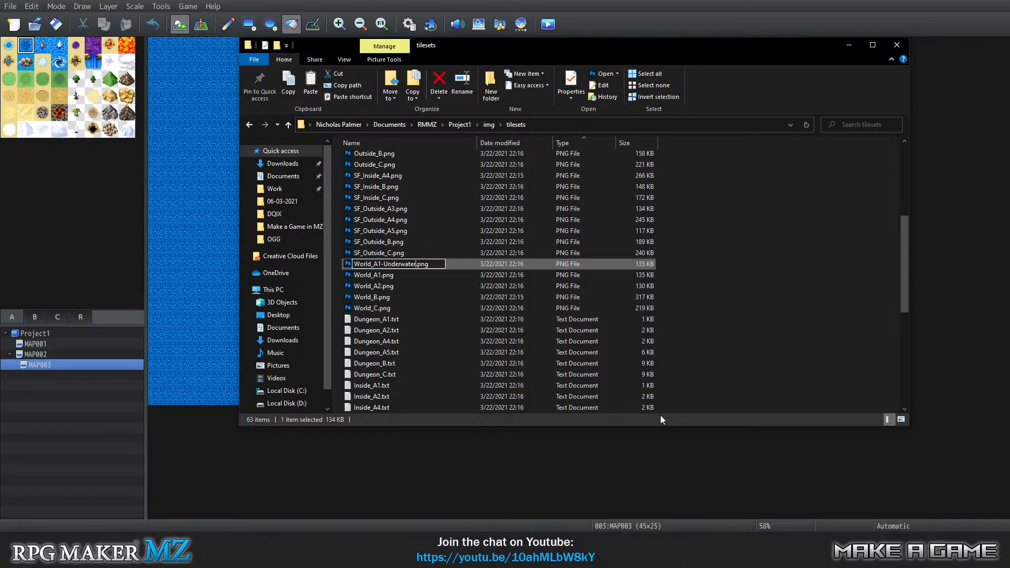
{"action": "left_click", "coordinate": [752, 292]}
Open World_A1-Underwater.png in Photoshop, marquee the two upper blocks of water tiles and clear the selection.
{"action": "right_click", "coordinate": [374, 276]}
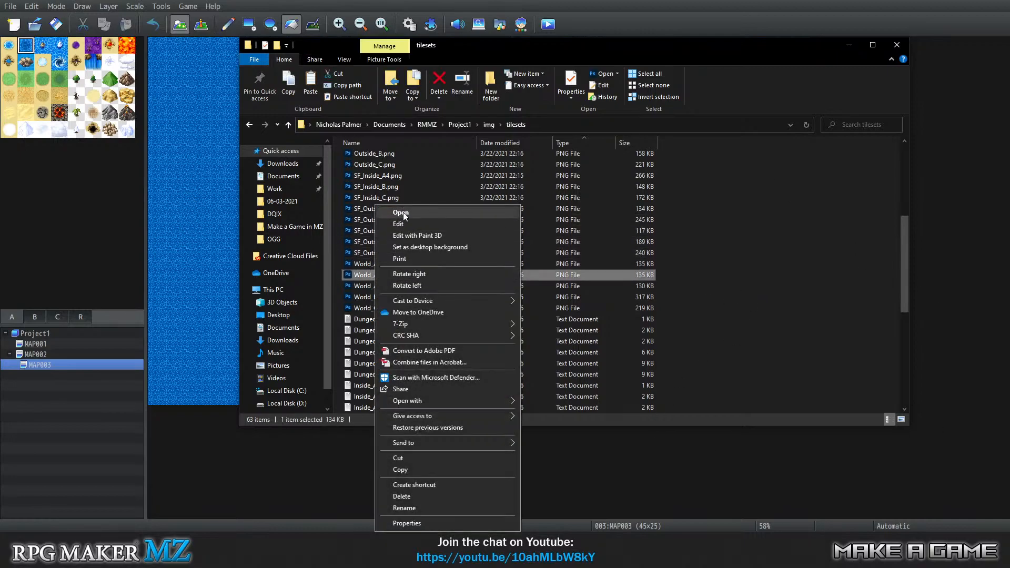
{"action": "left_click", "coordinate": [403, 212]}
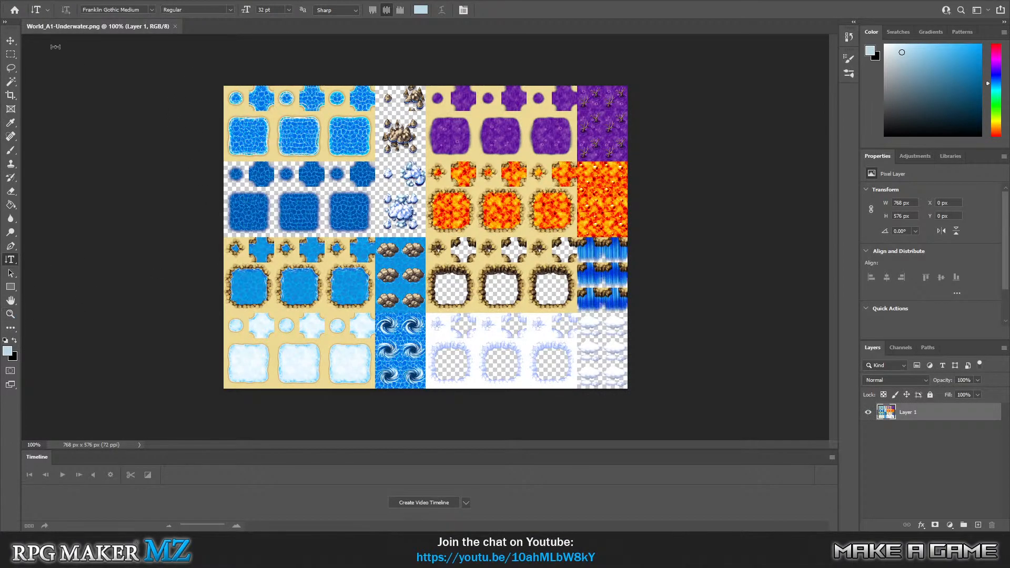
{"action": "left_click", "coordinate": [10, 55]}
{"action": "left_click_drag", "start_coordinate": [224, 86], "coordinate": [376, 235]}
{"action": "left_click", "coordinate": [688, 356]}
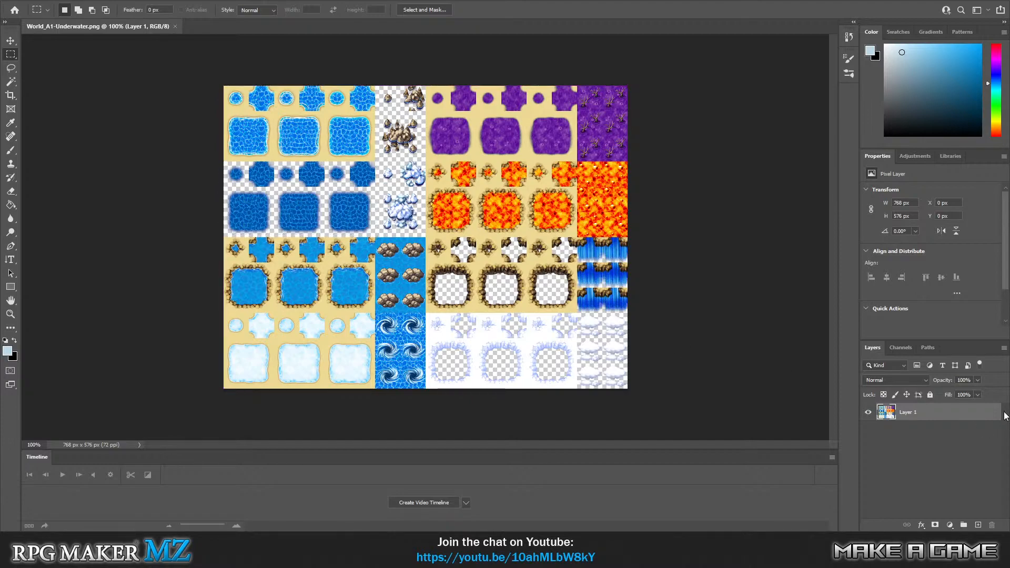
Lower the tileset layer's opacity to 50%, save World_A1-Underwater.png and close it.
{"action": "left_click", "coordinate": [977, 380]}
{"action": "left_click_drag", "start_coordinate": [954, 396], "coordinate": [957, 396]}
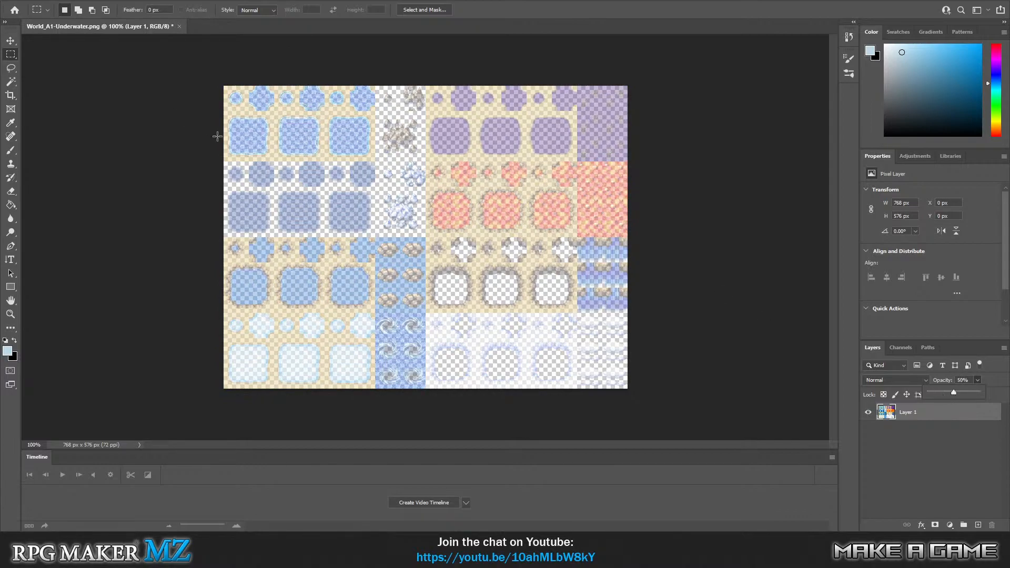
{"action": "left_click", "coordinate": [25, 2]}
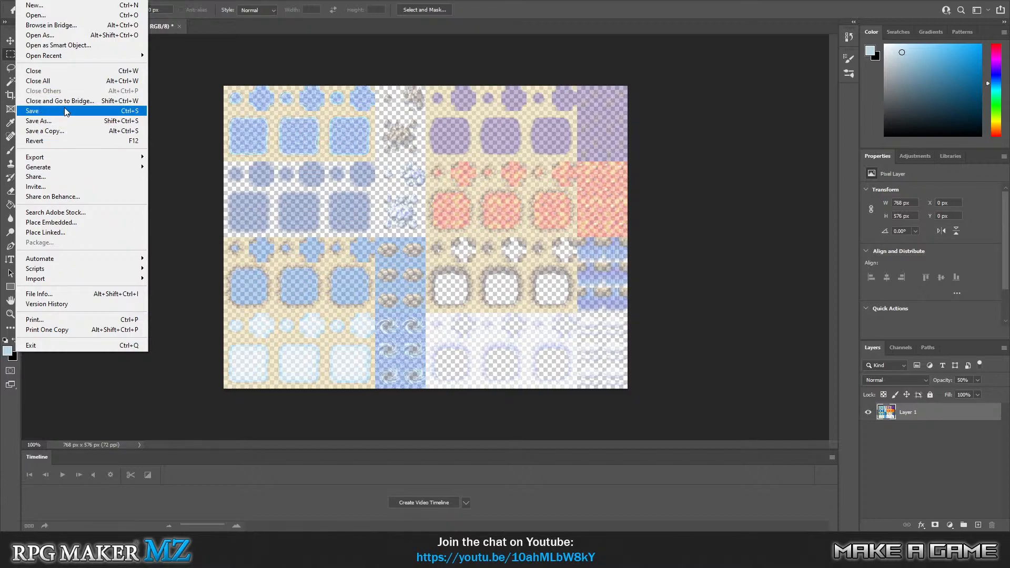
{"action": "left_click", "coordinate": [65, 111]}
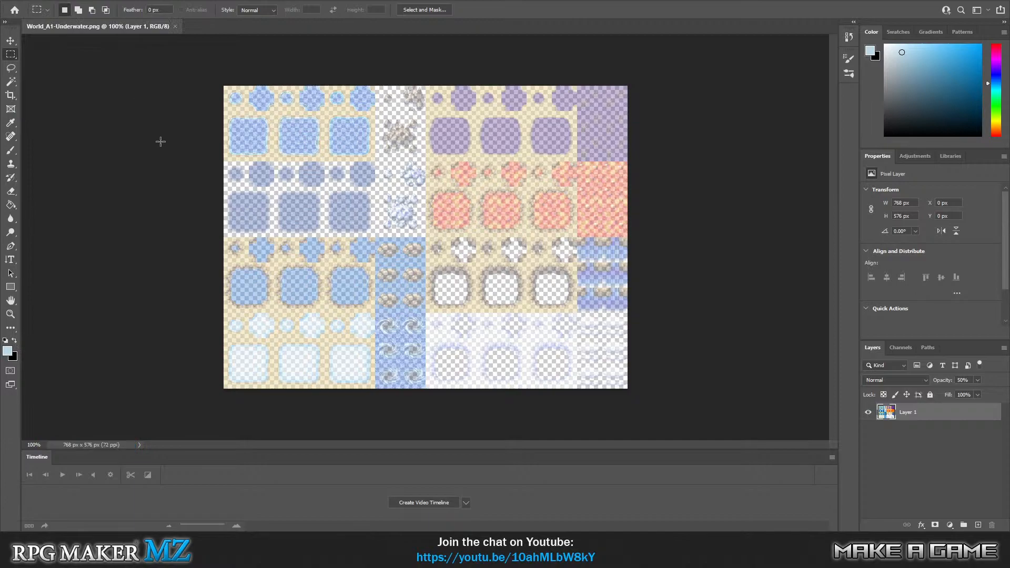
{"action": "left_click", "coordinate": [998, 1]}
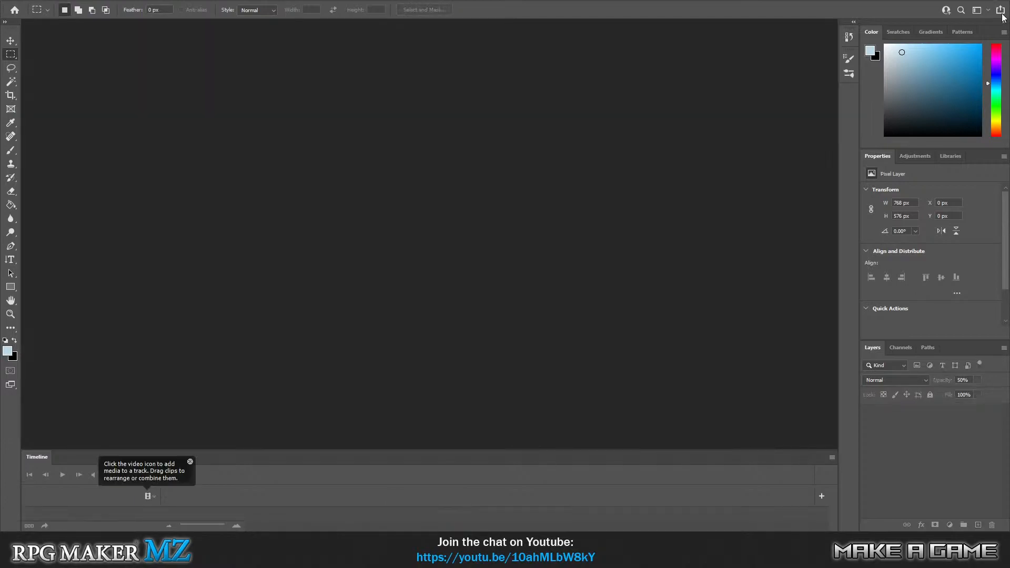
Switch back to RPG Maker MZ and return to MAP003.
{"action": "left_click", "coordinate": [420, 557]}
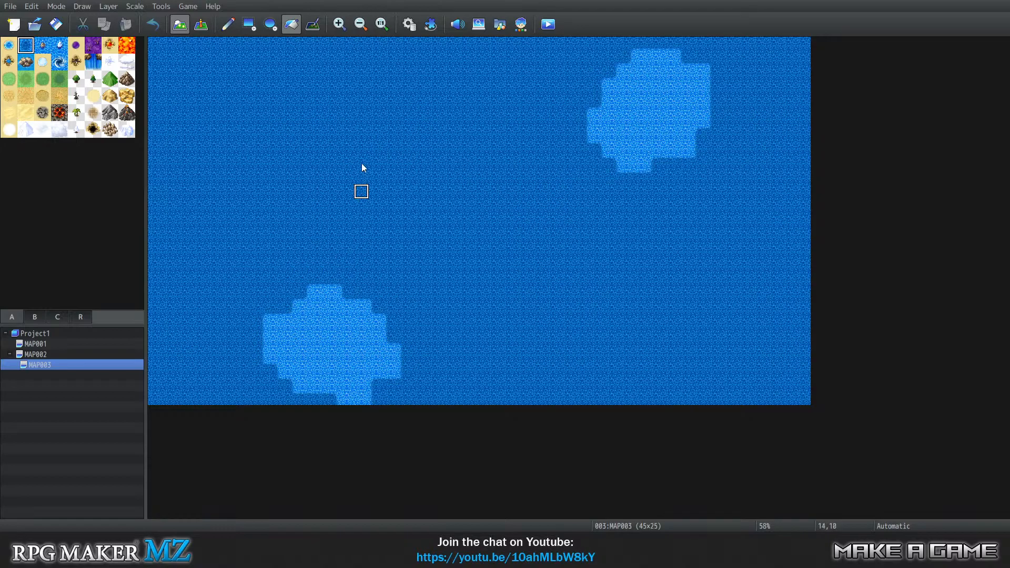
{"action": "left_click", "coordinate": [161, 6]}
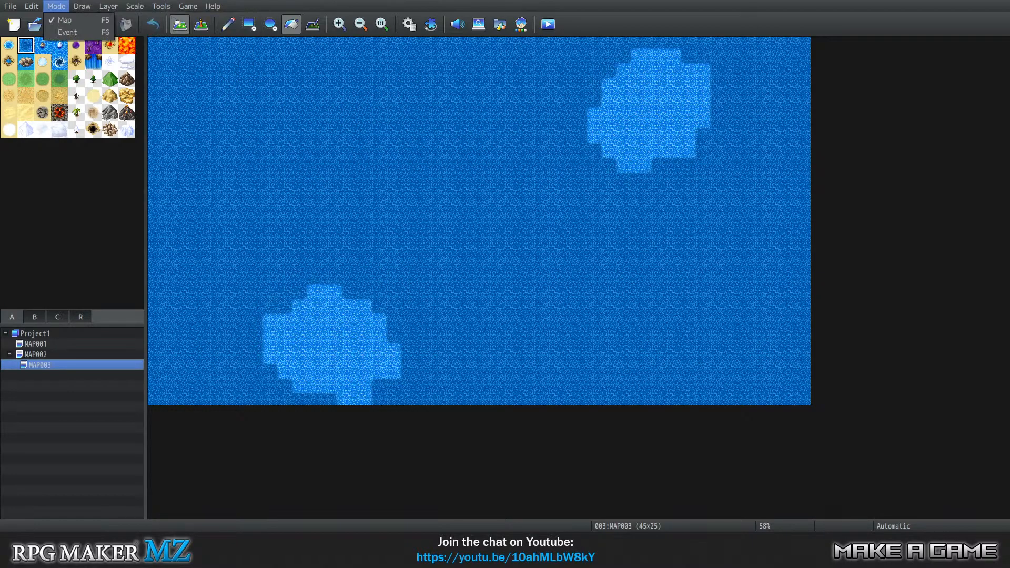
{"action": "left_click", "coordinate": [142, 0]}
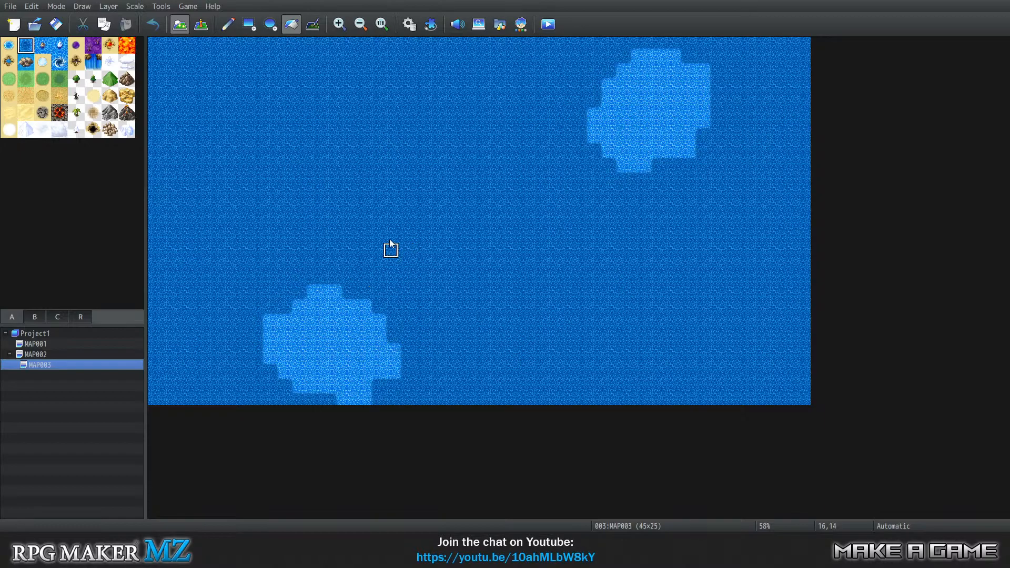
{"action": "left_click", "coordinate": [201, 24]}
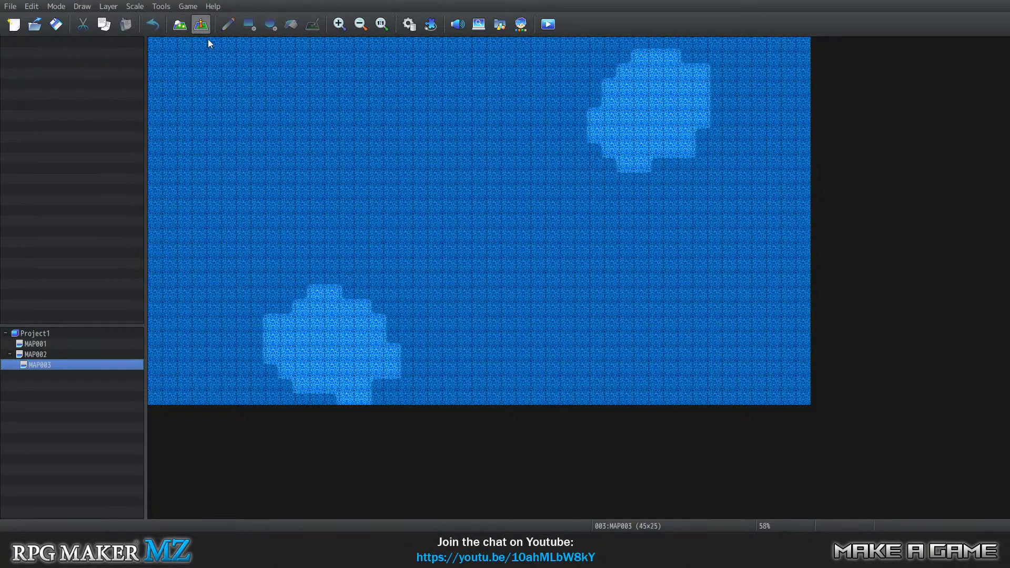
{"action": "right_click", "coordinate": [238, 138]}
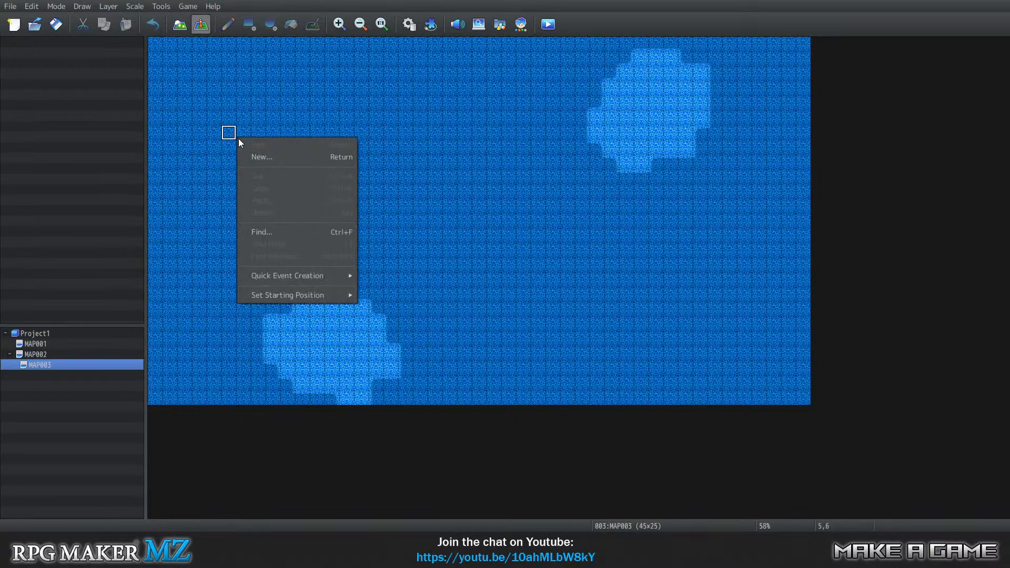
{"action": "left_click", "coordinate": [274, 157]}
{"action": "left_click", "coordinate": [510, 153]}
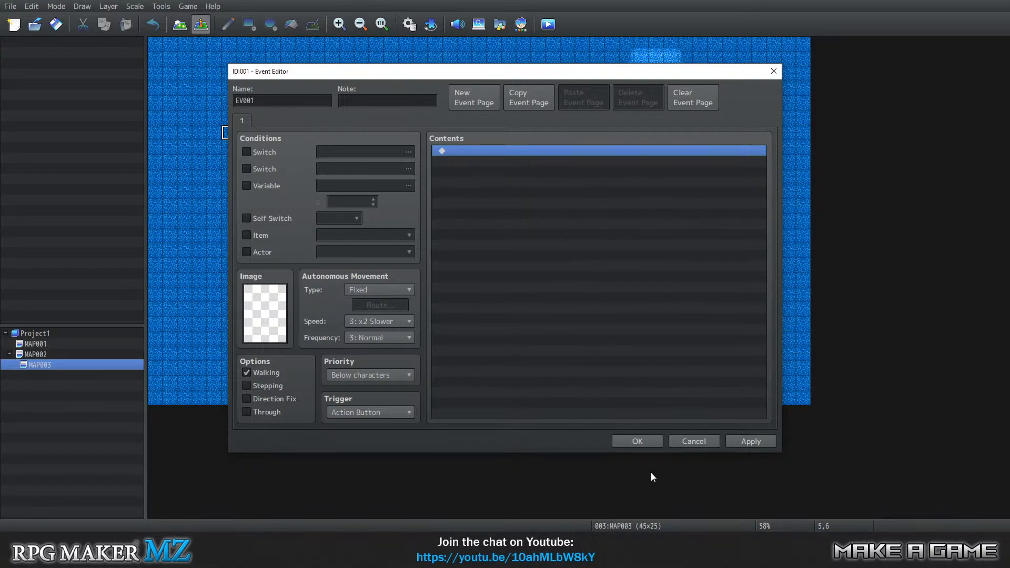
{"action": "left_click", "coordinate": [679, 444]}
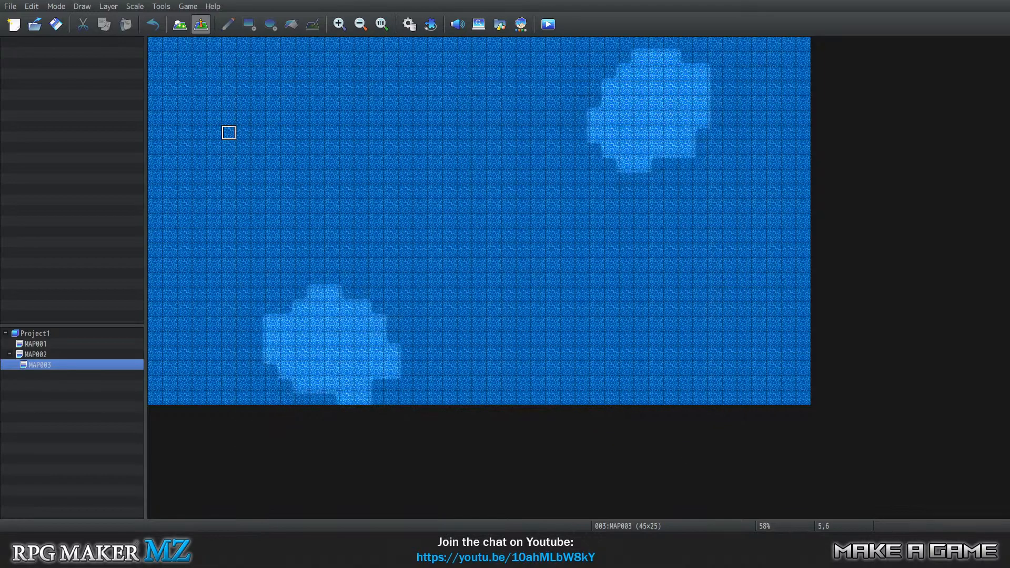
{"action": "left_click", "coordinate": [179, 24]}
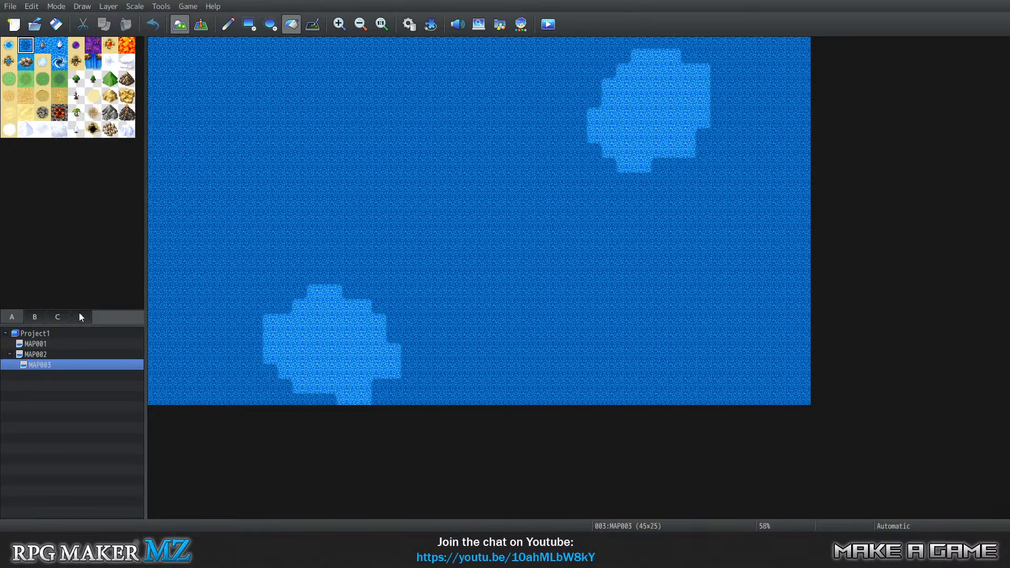
Open the project database at its tileset settings.
{"action": "left_click", "coordinate": [153, 7]}
{"action": "left_click", "coordinate": [176, 17]}
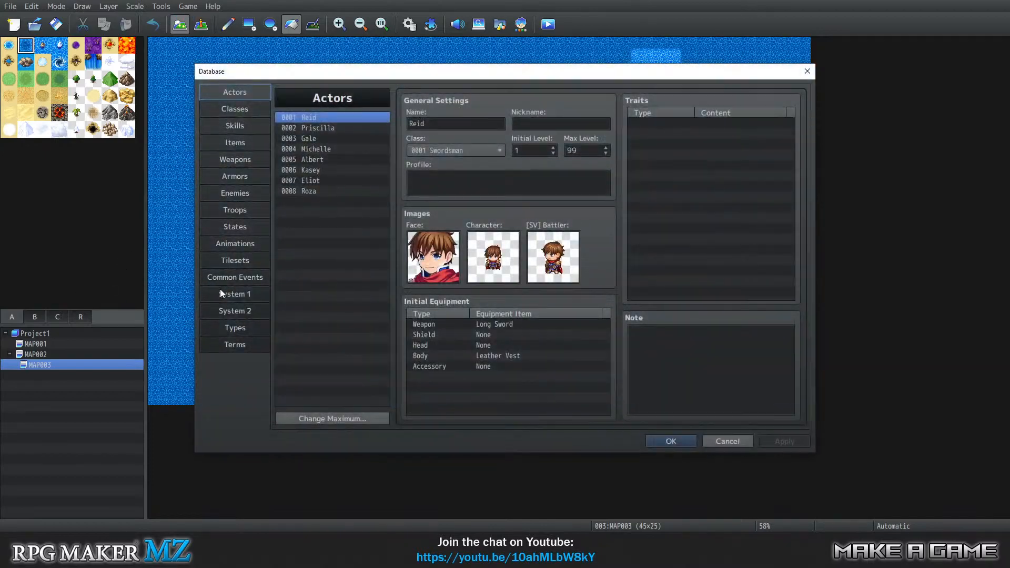
{"action": "left_click", "coordinate": [237, 262]}
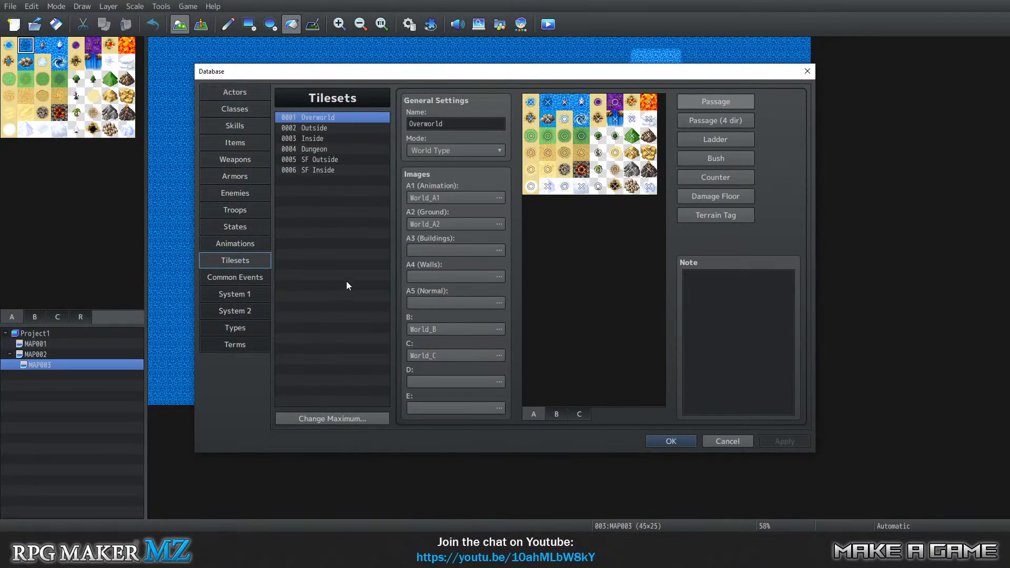
{"action": "left_click", "coordinate": [349, 418]}
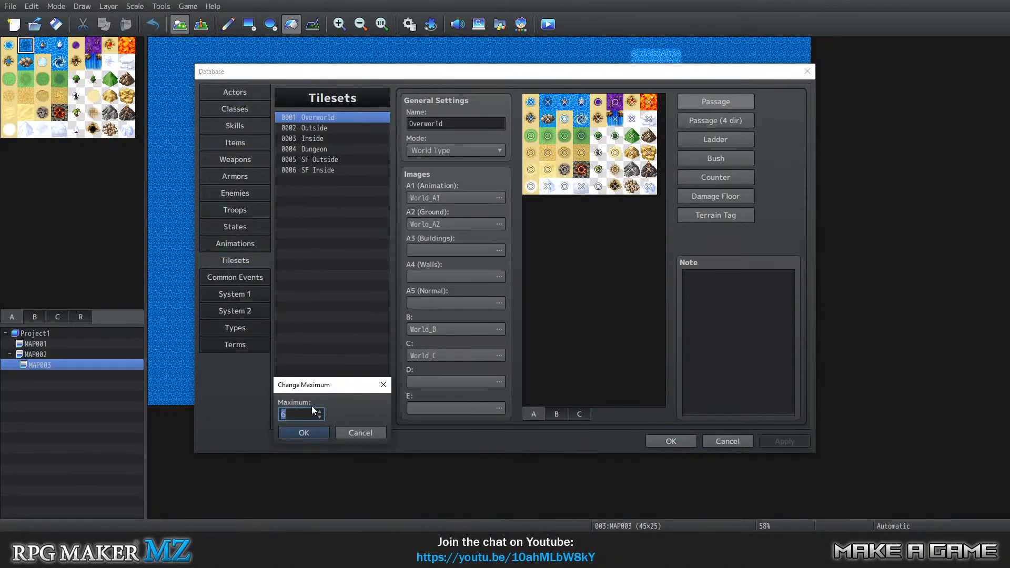
{"action": "left_click", "coordinate": [368, 435]}
{"action": "left_click", "coordinate": [349, 130]}
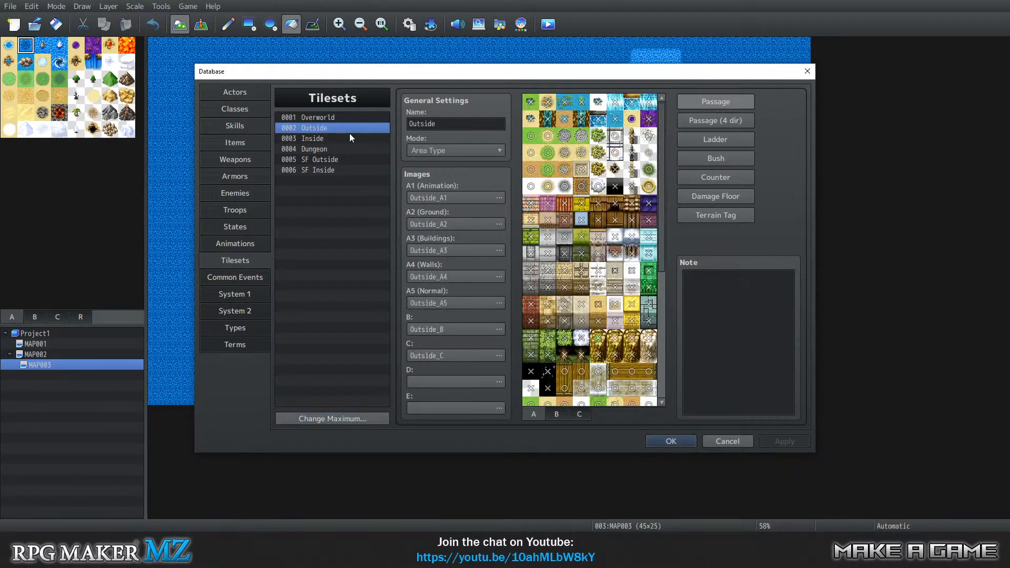
{"action": "left_click", "coordinate": [482, 201]}
{"action": "key", "text": "Escape"}
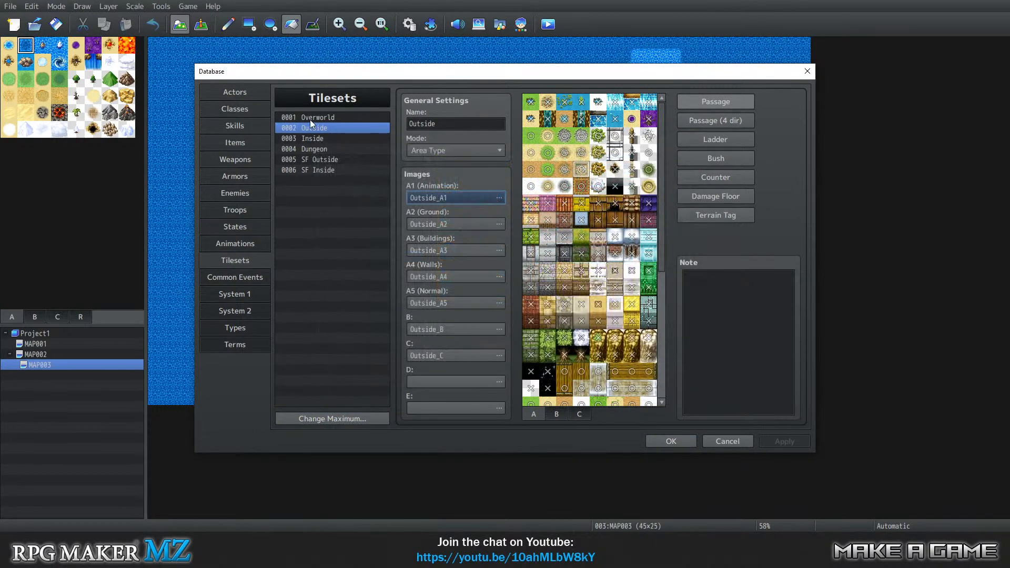
Copy the Overworld tileset and paste it over the Outside tileset in slot 0002.
{"action": "right_click", "coordinate": [310, 119]}
{"action": "left_click", "coordinate": [343, 127]}
{"action": "right_click", "coordinate": [331, 130]}
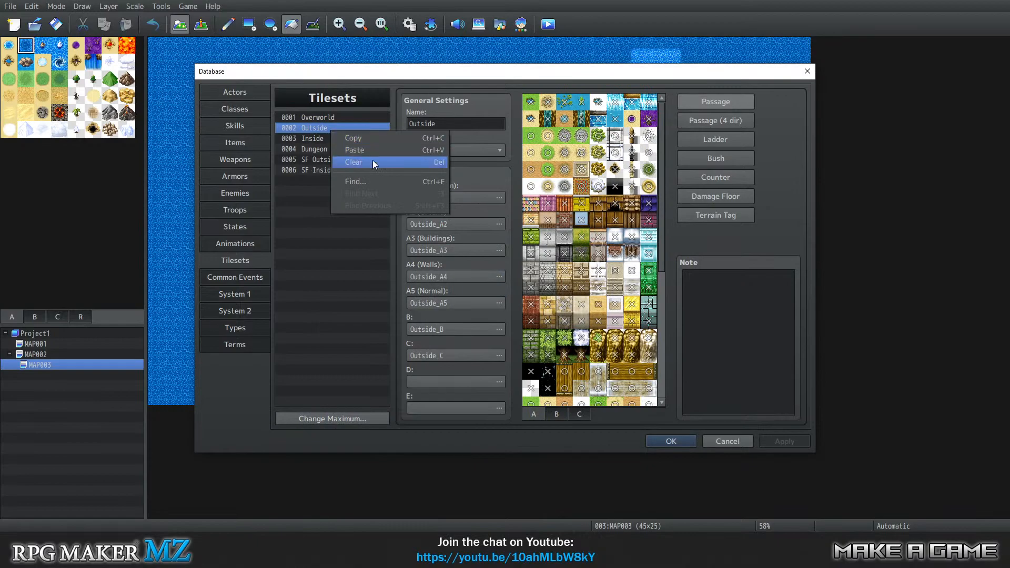
{"action": "left_click", "coordinate": [368, 150]}
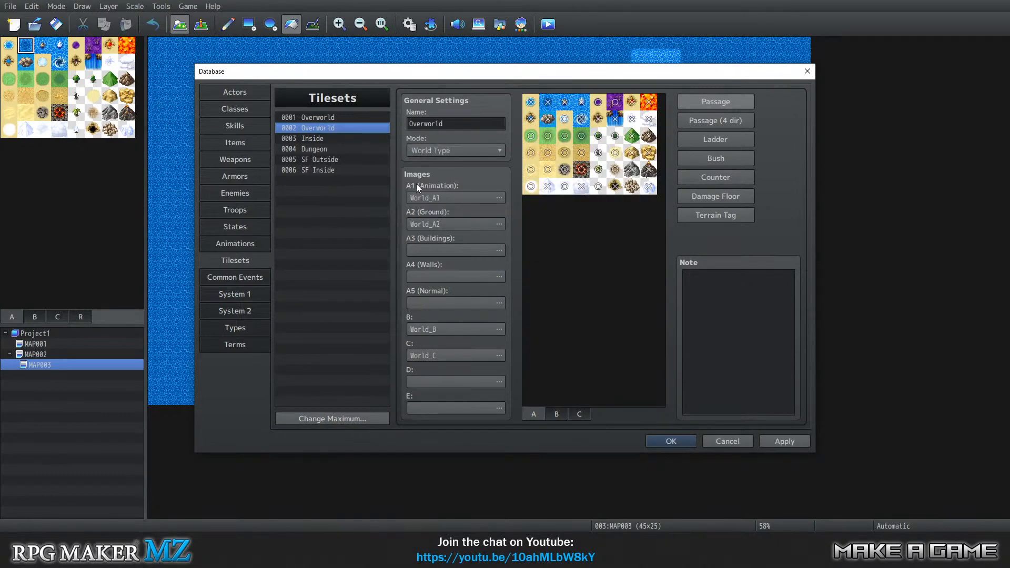
Set tileset 0002's mode to Area Type and its A1 (Animation) image to World_A1-Underwater.
{"action": "left_click", "coordinate": [478, 149]}
{"action": "left_click", "coordinate": [469, 202]}
{"action": "left_click", "coordinate": [472, 198]}
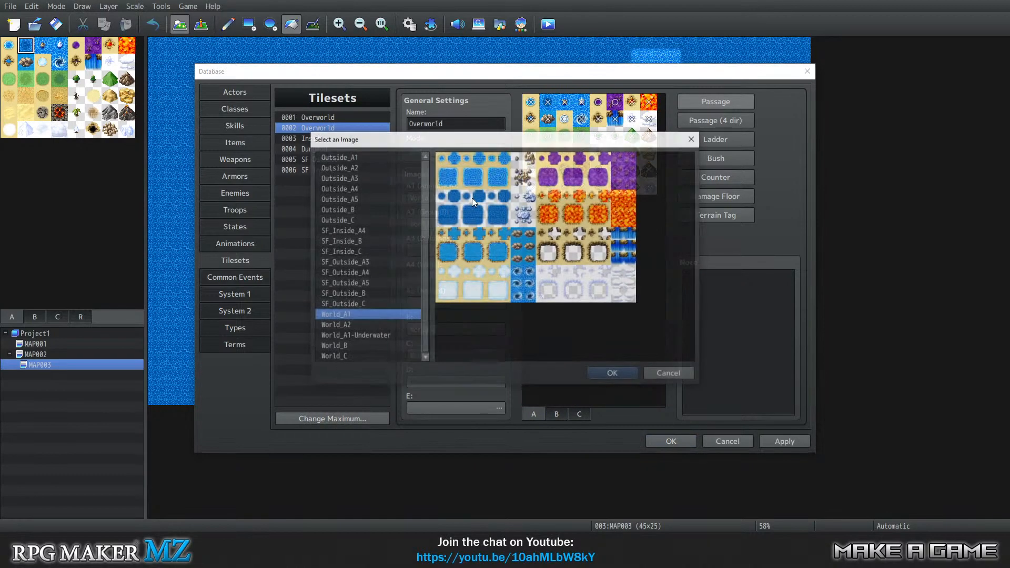
{"action": "left_click", "coordinate": [364, 336]}
{"action": "left_click", "coordinate": [611, 373]}
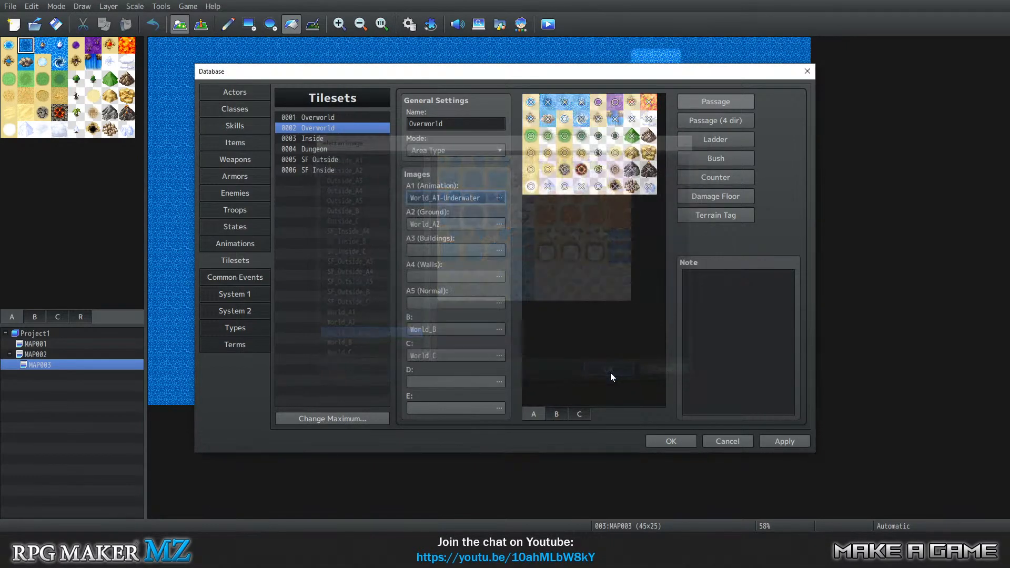
Preview the dungeon tile images and set tileset 0002's A2 (Ground) image to Dungeon_A2.
{"action": "left_click", "coordinate": [464, 225]}
{"action": "scroll", "coordinate": [361, 270], "scroll_direction": "up", "scroll_amount": 1}
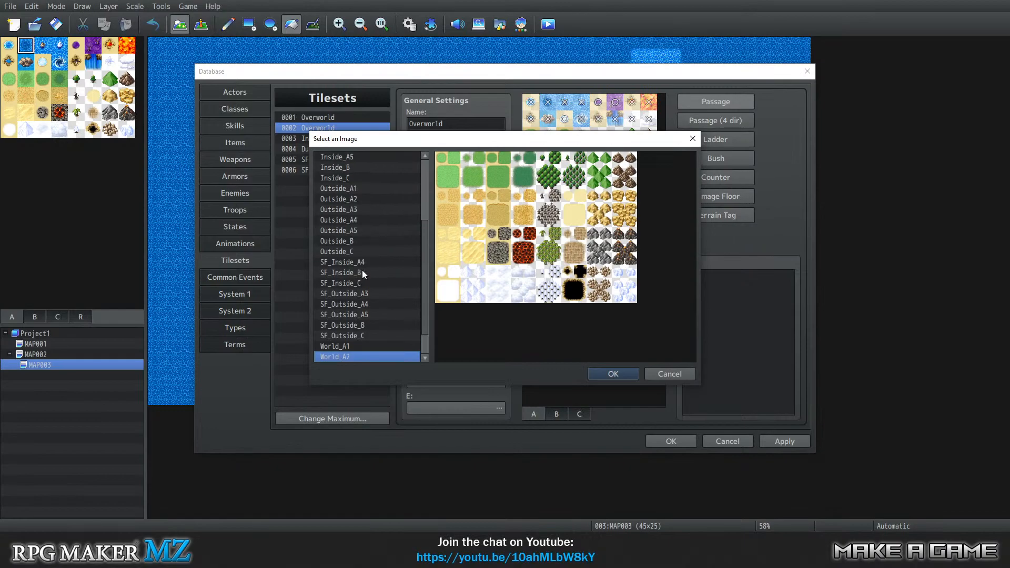
{"action": "scroll", "coordinate": [369, 271], "scroll_direction": "up", "scroll_amount": 1}
{"action": "scroll", "coordinate": [367, 267], "scroll_direction": "down", "scroll_amount": 2}
{"action": "scroll", "coordinate": [358, 260], "scroll_direction": "up", "scroll_amount": 3}
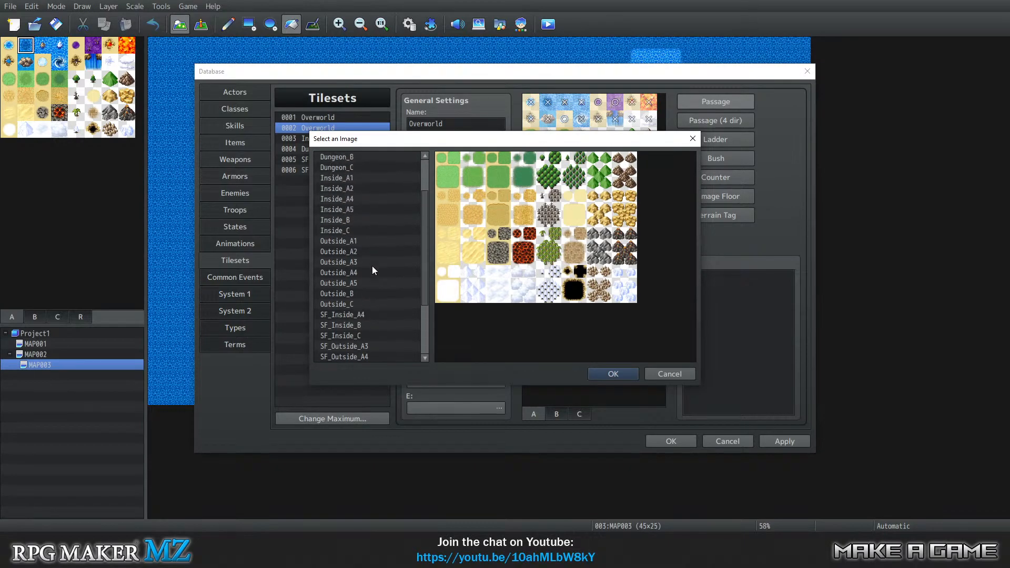
{"action": "scroll", "coordinate": [374, 268], "scroll_direction": "up", "scroll_amount": 2}
{"action": "left_click", "coordinate": [352, 167]}
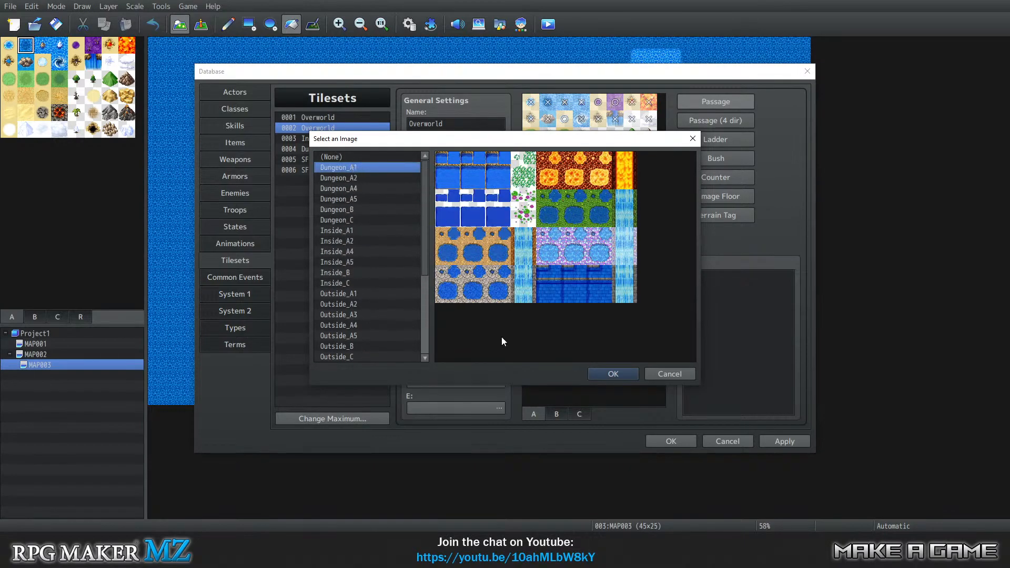
{"action": "left_click", "coordinate": [352, 188]}
{"action": "left_click", "coordinate": [347, 167]}
{"action": "left_click", "coordinate": [347, 177]}
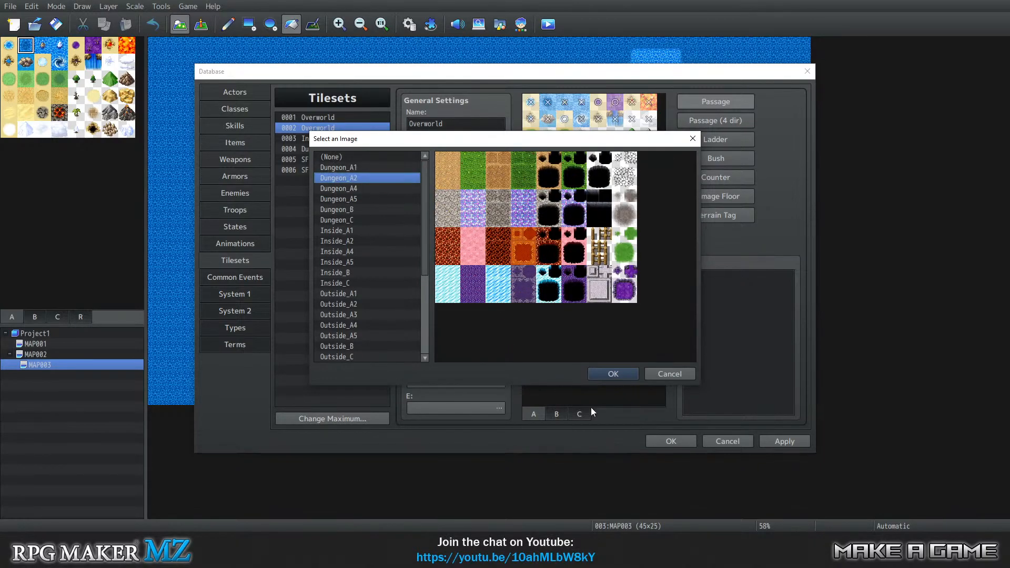
{"action": "left_click", "coordinate": [610, 373]}
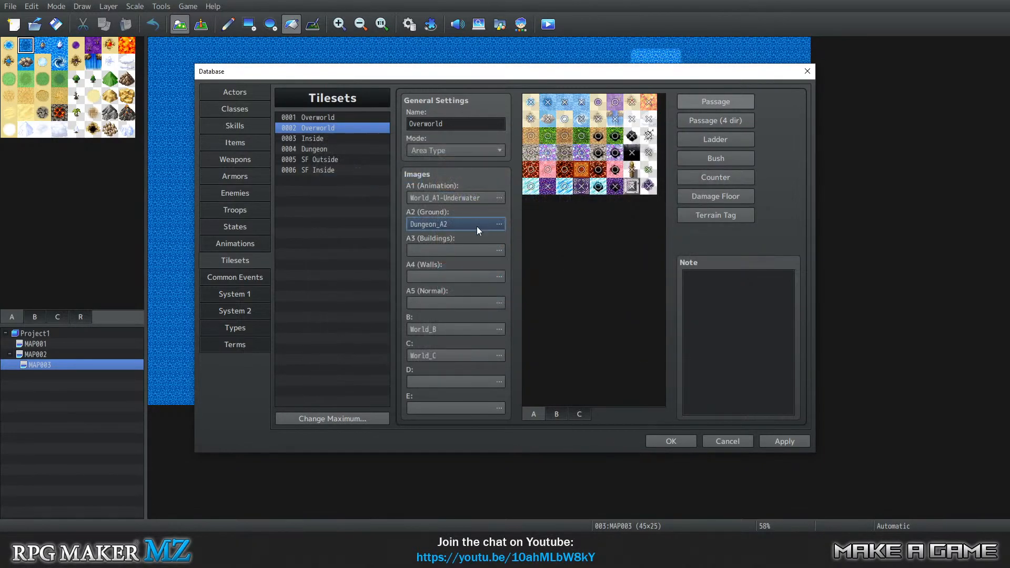
Assign Dungeon_A4 as the A4 (Walls) image and Dungeon_A5 as the A5 (Normal) image of tileset 0002.
{"action": "left_click", "coordinate": [463, 279]}
{"action": "left_click", "coordinate": [462, 279]}
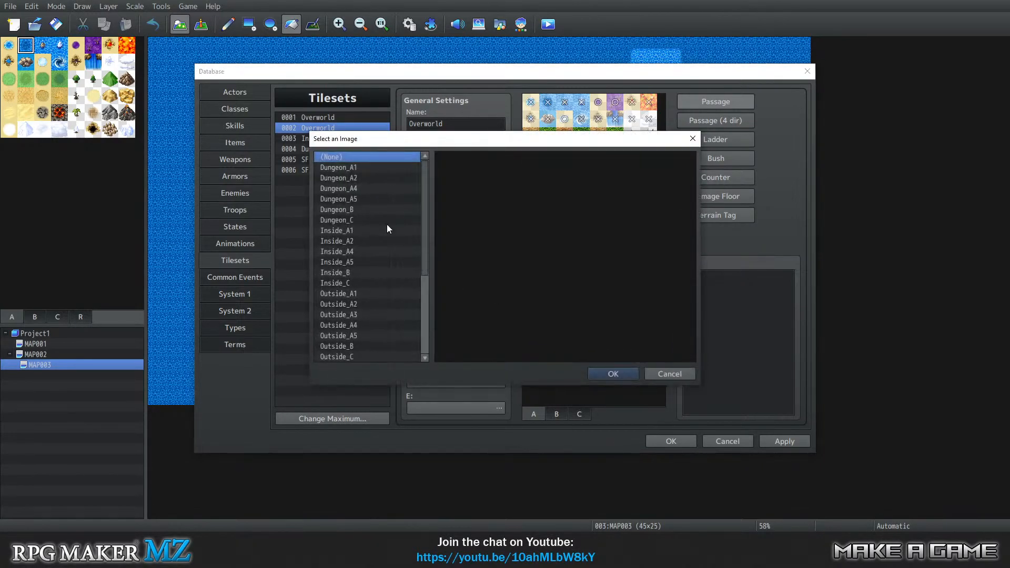
{"action": "left_click", "coordinate": [364, 189]}
{"action": "left_click", "coordinate": [612, 374]}
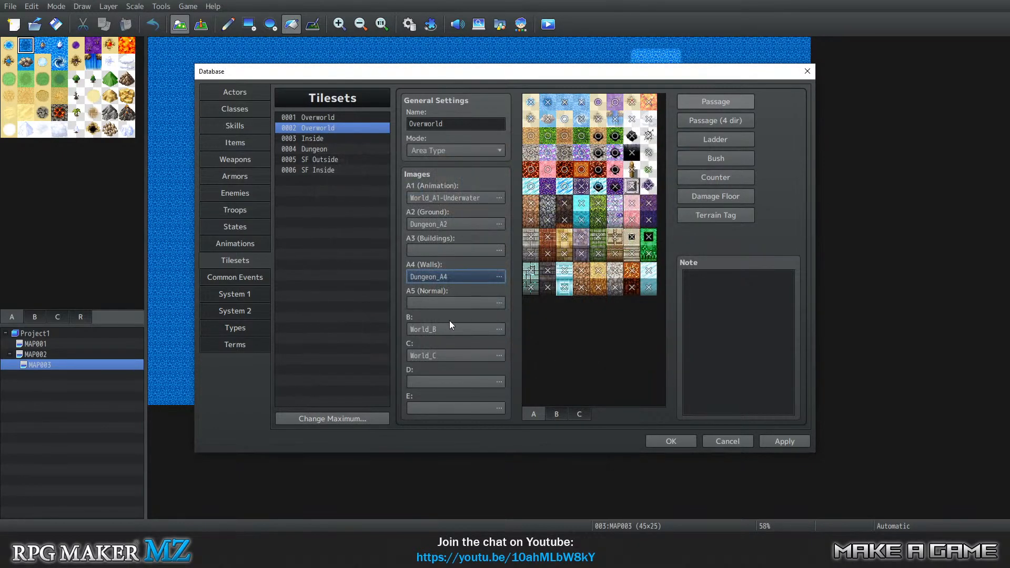
{"action": "double_click", "coordinate": [440, 305]}
{"action": "left_click", "coordinate": [369, 200]}
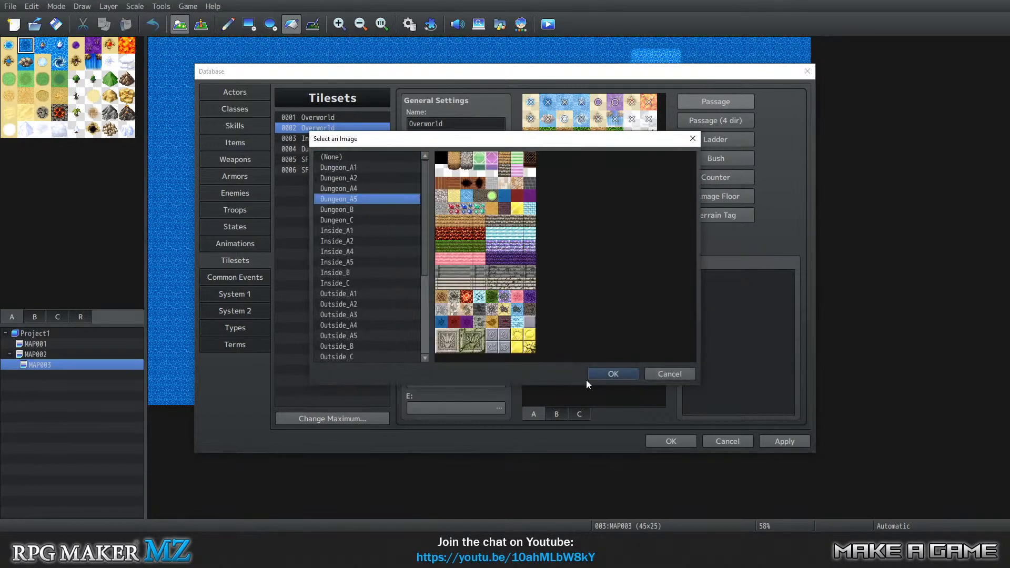
{"action": "left_click", "coordinate": [613, 373]}
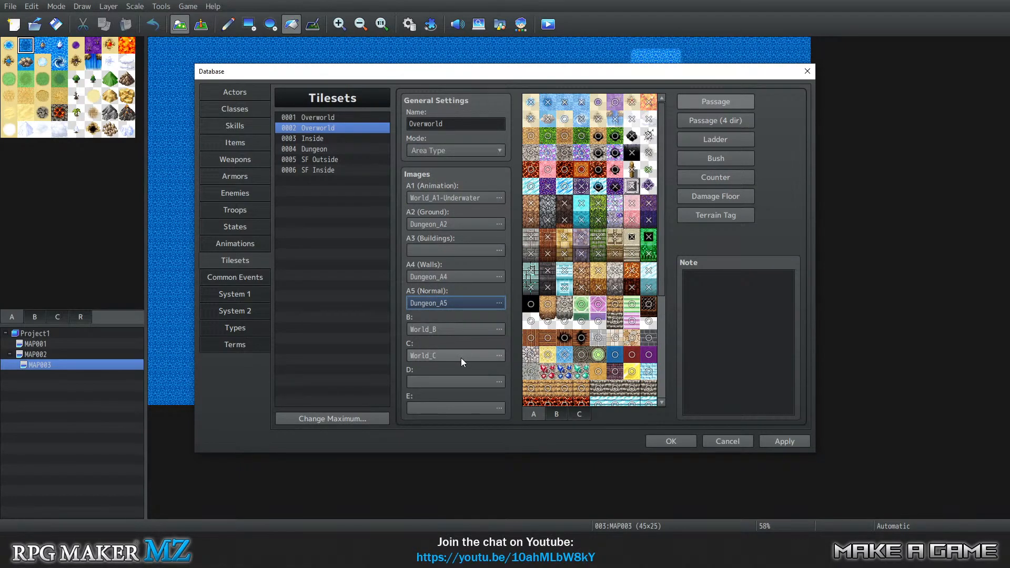
Assign Dungeon_B as the B image and Dungeon_C as the C image of tileset 0002, and save the database changes.
{"action": "double_click", "coordinate": [450, 328]}
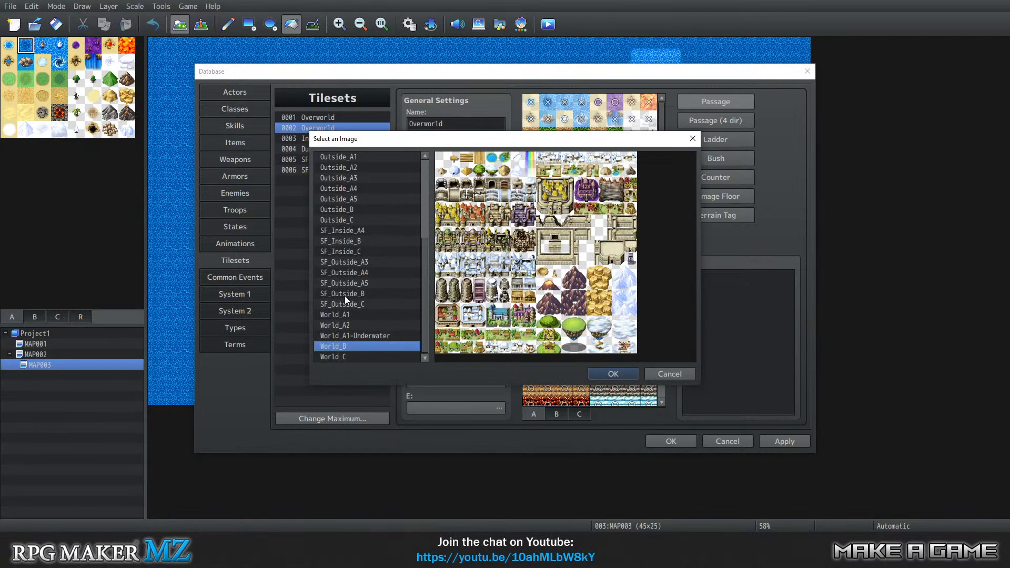
{"action": "scroll", "coordinate": [365, 277], "scroll_direction": "up", "scroll_amount": 5}
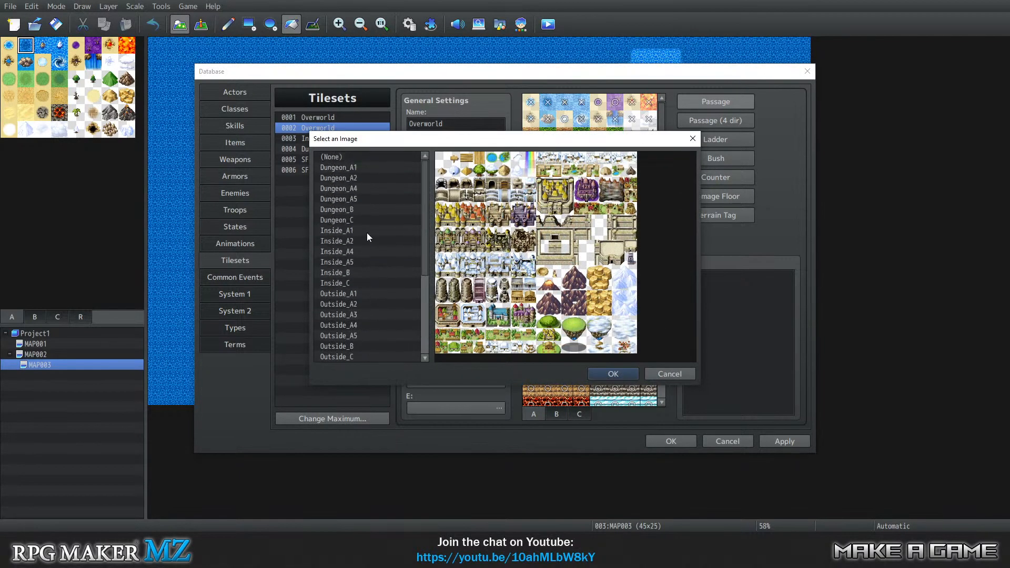
{"action": "left_click", "coordinate": [358, 213]}
{"action": "left_click", "coordinate": [612, 373]}
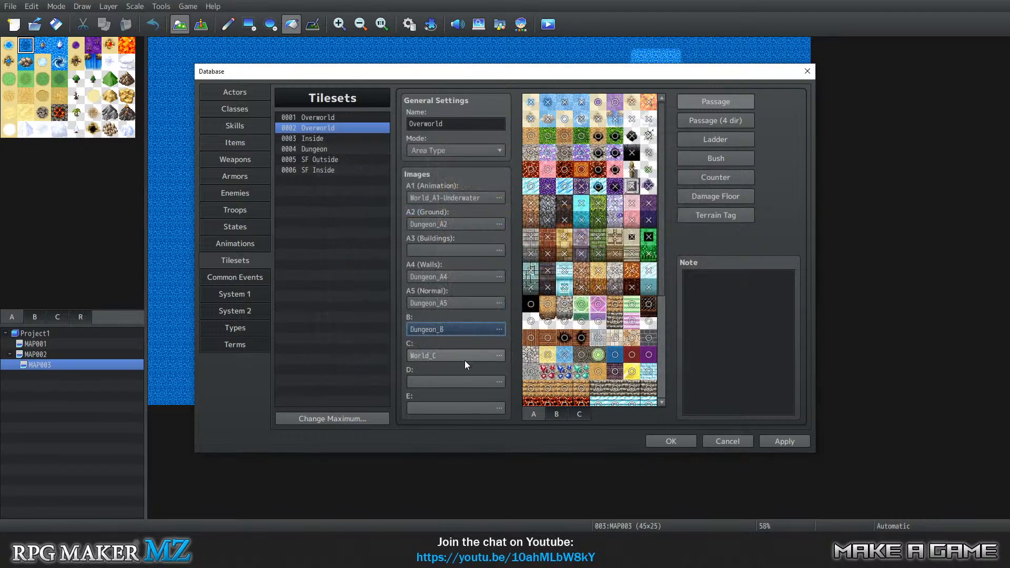
{"action": "double_click", "coordinate": [465, 361]}
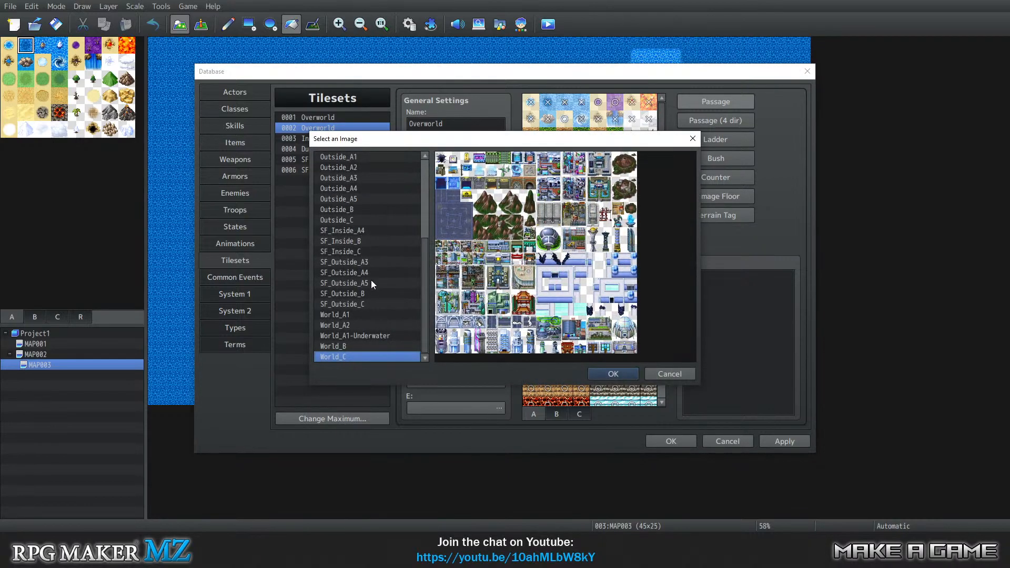
{"action": "scroll", "coordinate": [371, 278], "scroll_direction": "up", "scroll_amount": 5}
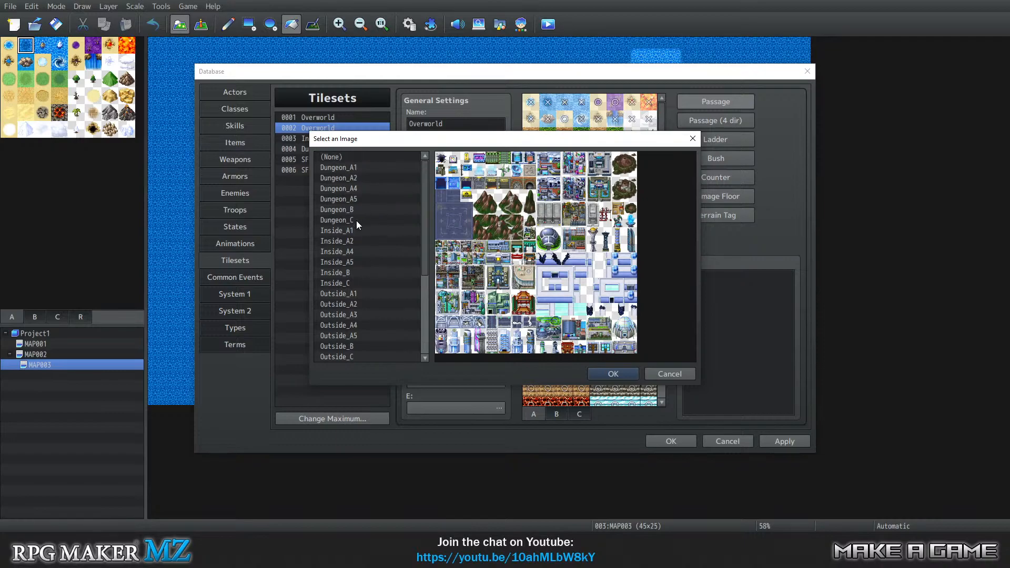
{"action": "left_click", "coordinate": [355, 220]}
{"action": "left_click", "coordinate": [613, 373]}
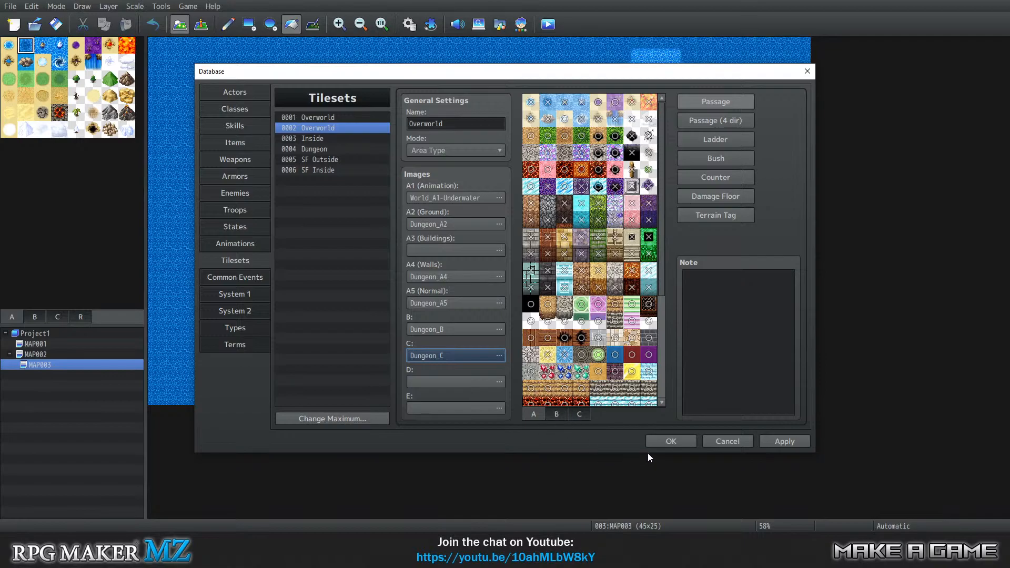
{"action": "left_click", "coordinate": [670, 442]}
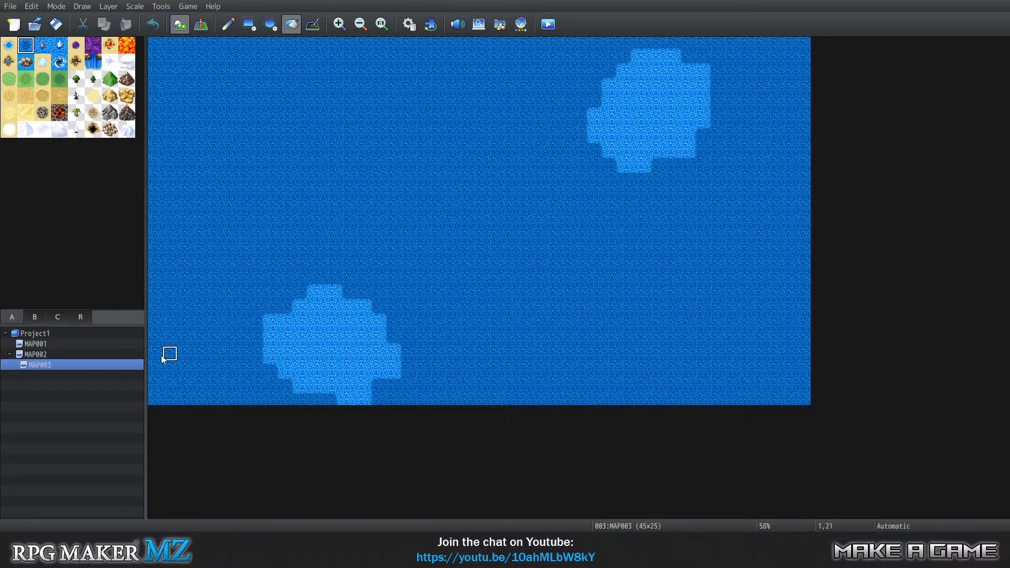
Change the tileset of MAP003 to 0002 Overworld in its map properties.
{"action": "right_click", "coordinate": [66, 368]}
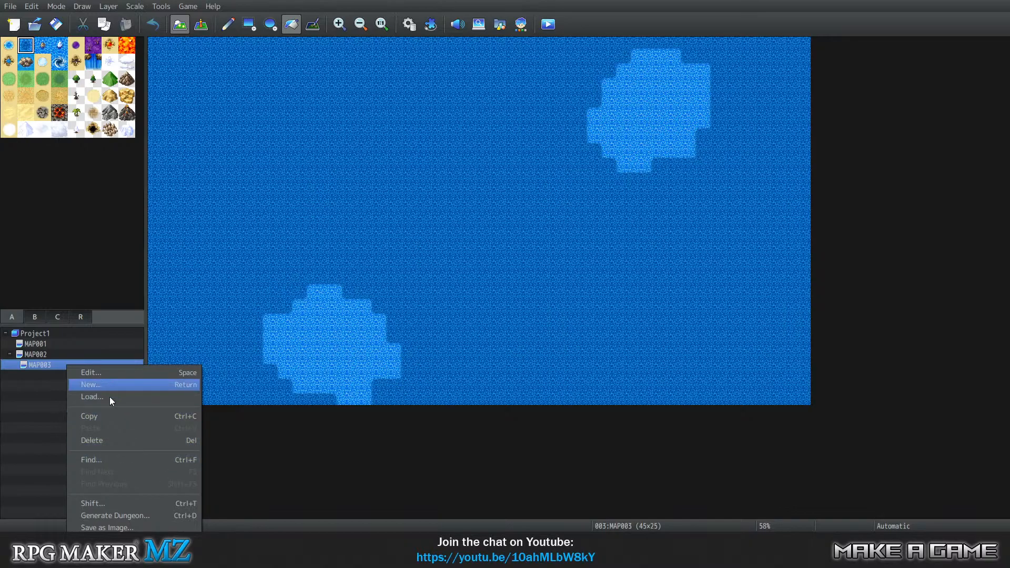
{"action": "left_click", "coordinate": [121, 415]}
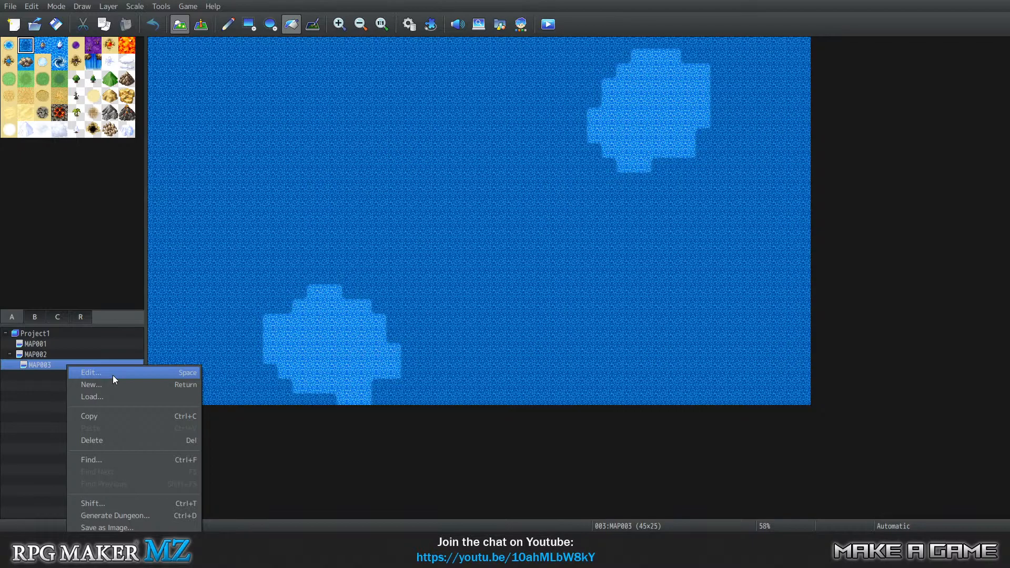
{"action": "left_click", "coordinate": [143, 373]}
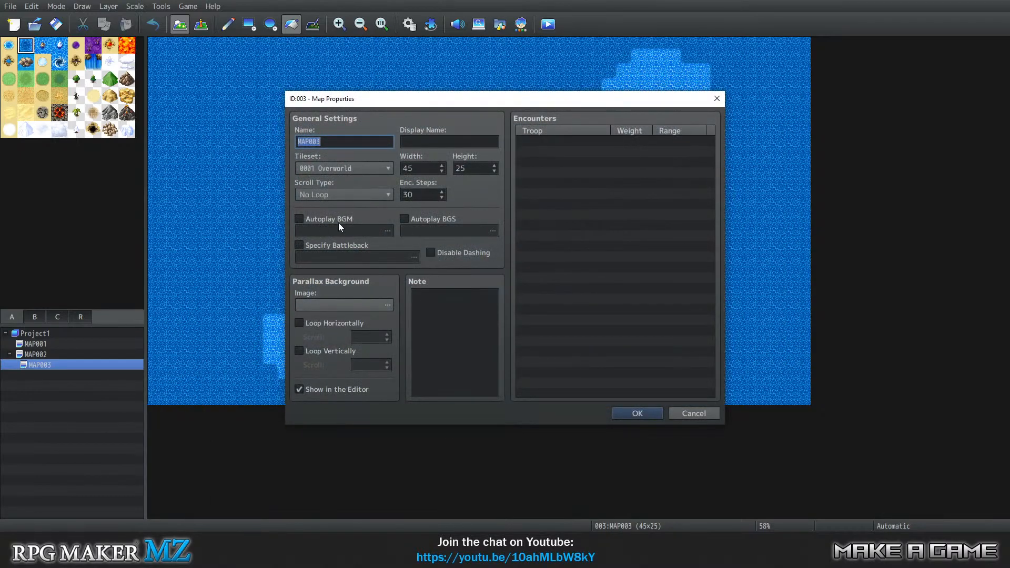
{"action": "left_click", "coordinate": [585, 203]}
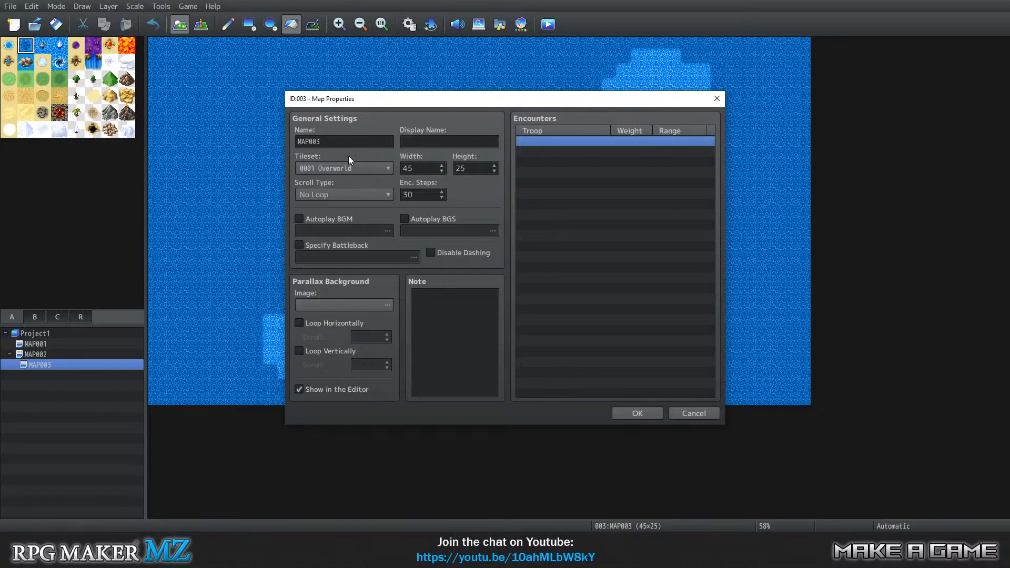
{"action": "left_click", "coordinate": [342, 172]}
{"action": "left_click", "coordinate": [342, 194]}
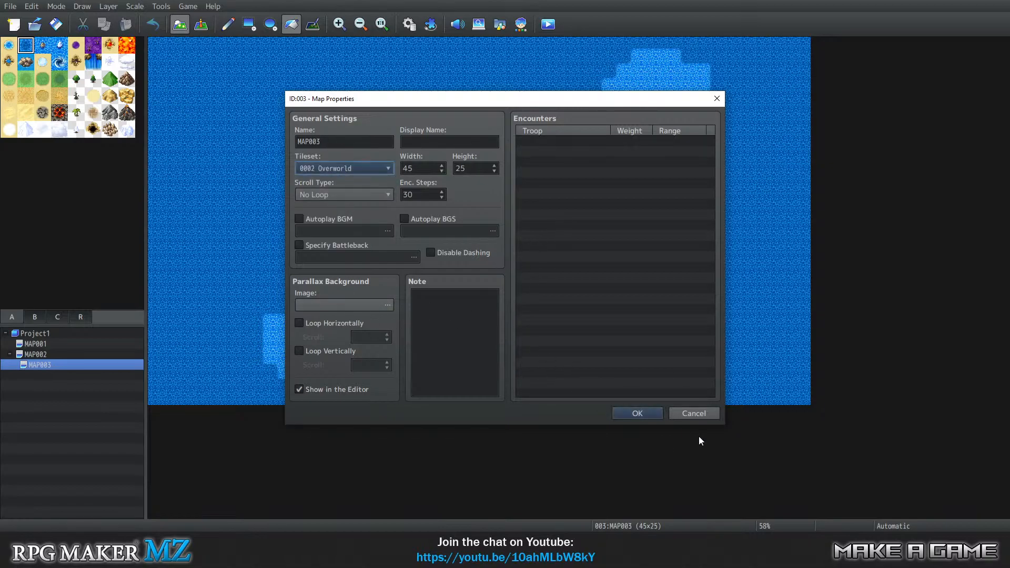
{"action": "left_click", "coordinate": [637, 413]}
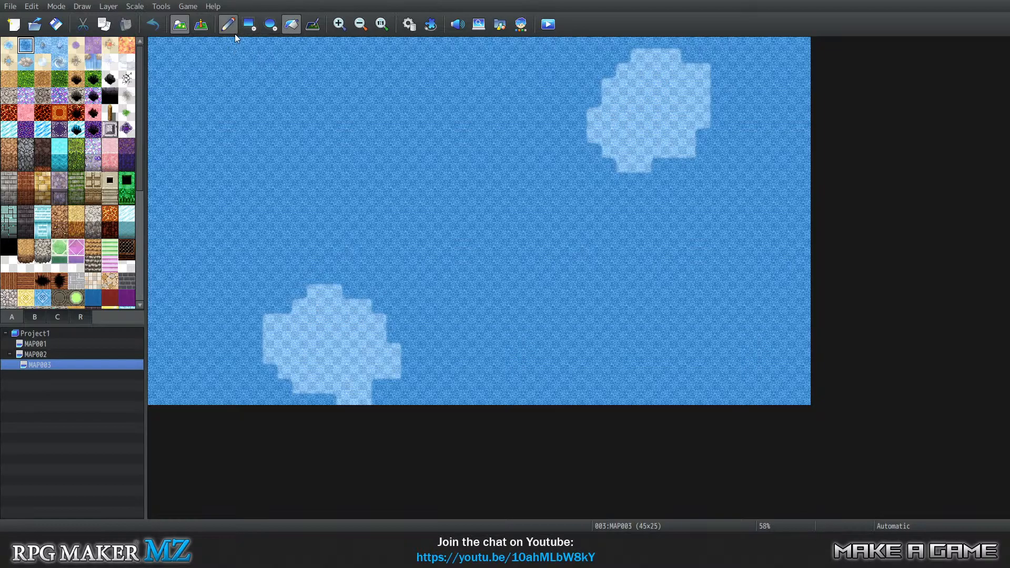
Copy the water tiles of the whole map from Layer 1 and paste them onto Layer 2.
{"action": "key", "text": "1"}
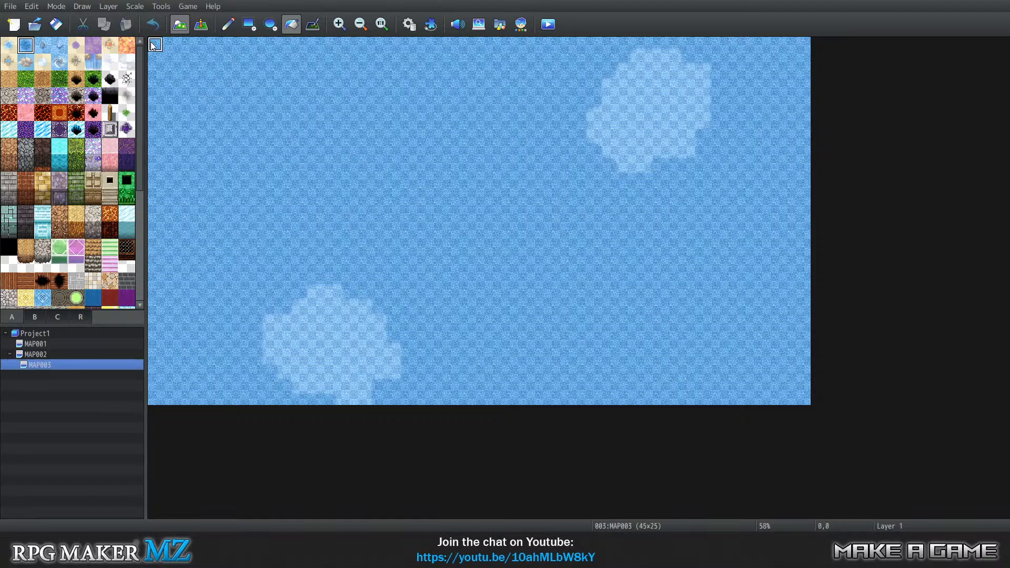
{"action": "left_click_drag", "start_coordinate": [152, 46], "coordinate": [455, 210]}
{"action": "left_click", "coordinate": [228, 24]}
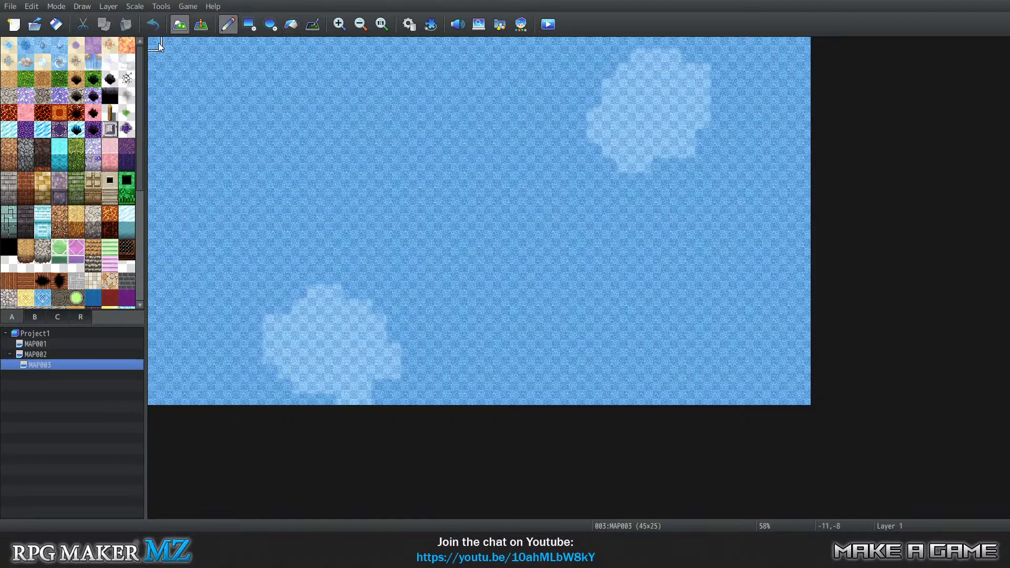
{"action": "left_click_drag", "start_coordinate": [158, 47], "coordinate": [790, 391]}
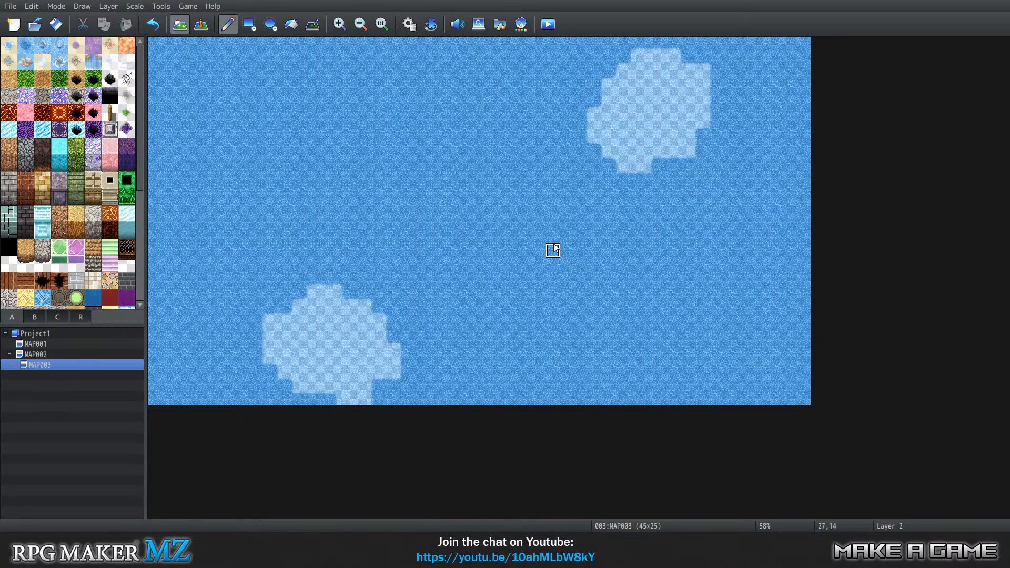
{"action": "key", "text": "3"}
{"action": "key", "text": "4"}
{"action": "key", "text": "0"}
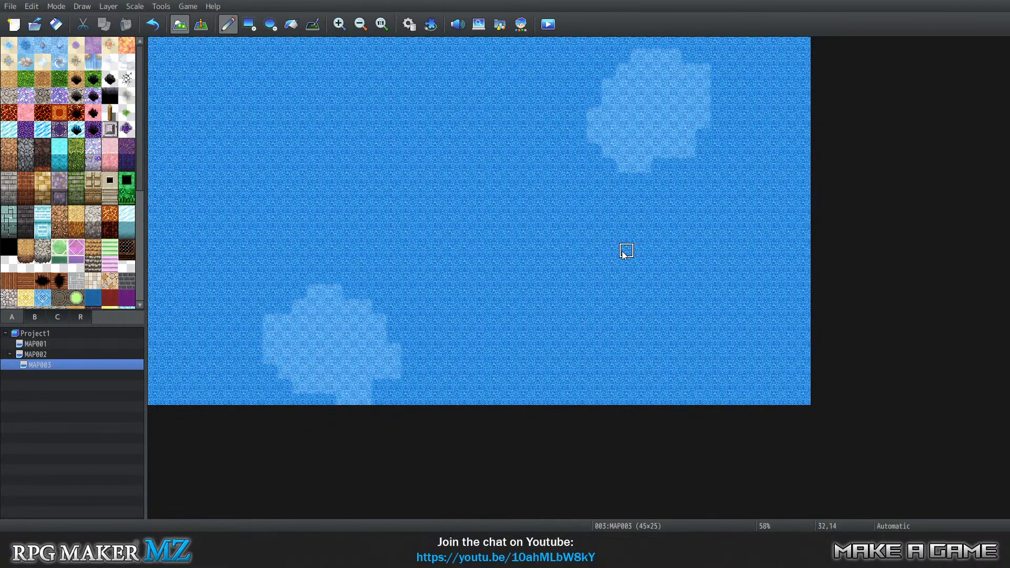
Flood-fill the deep-water area on Layer 1 of MAP003, starting at tile 15,8.
{"action": "key", "text": "1"}
{"action": "left_click", "coordinate": [291, 24]}
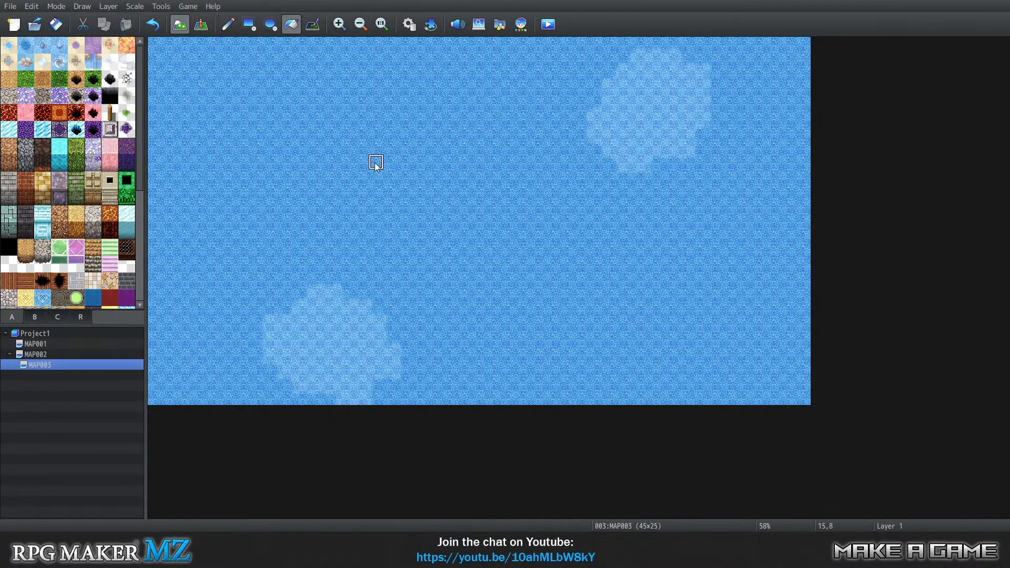
{"action": "left_click", "coordinate": [376, 163]}
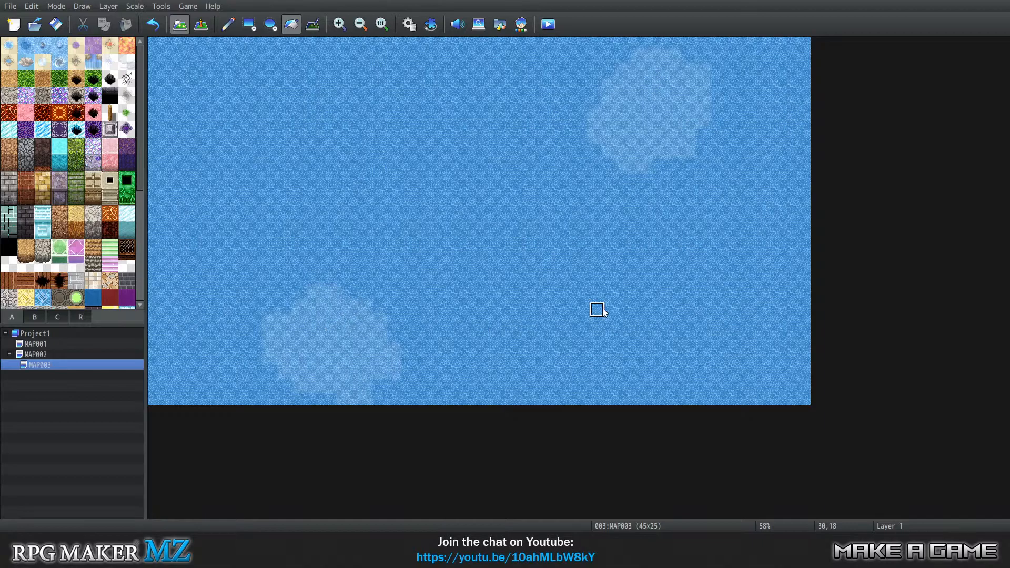
Compare the water tiles on Layers 1 to 4 with the automatic layer view of MAP003.
{"action": "key", "text": "3"}
{"action": "key", "text": "4"}
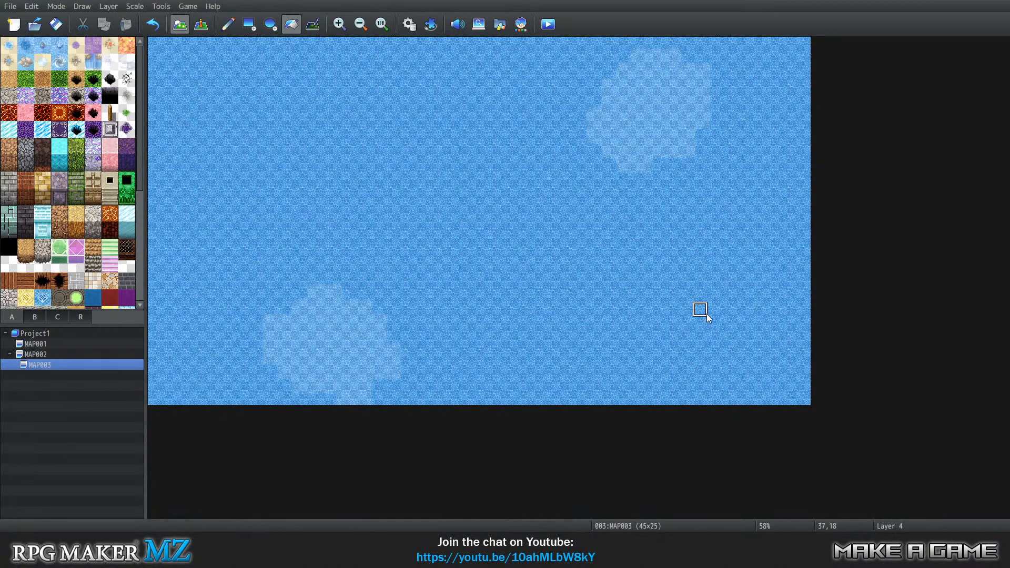
{"action": "key", "text": "5"}
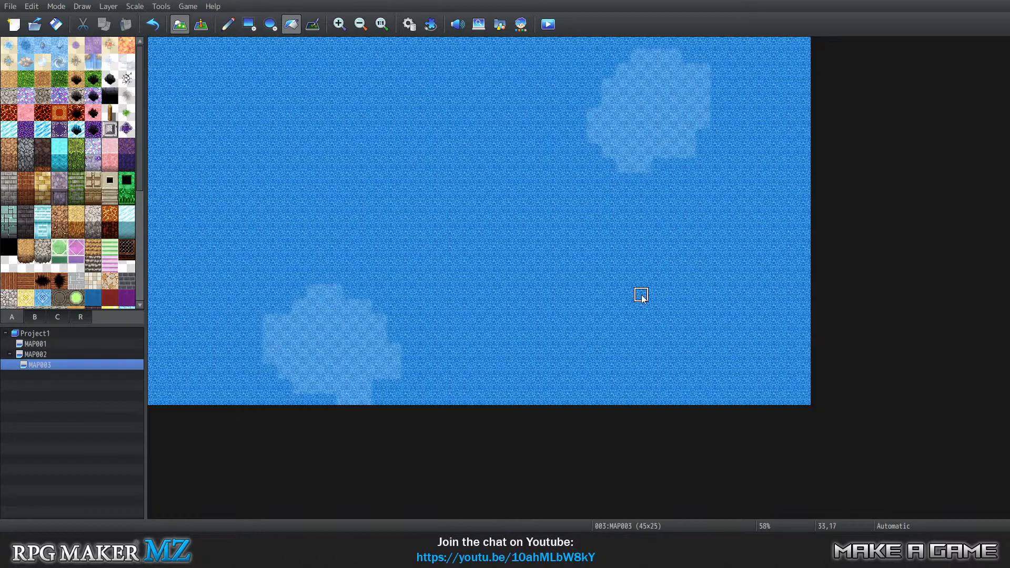
{"action": "key", "text": "1"}
{"action": "key", "text": "2"}
{"action": "key", "text": "3"}
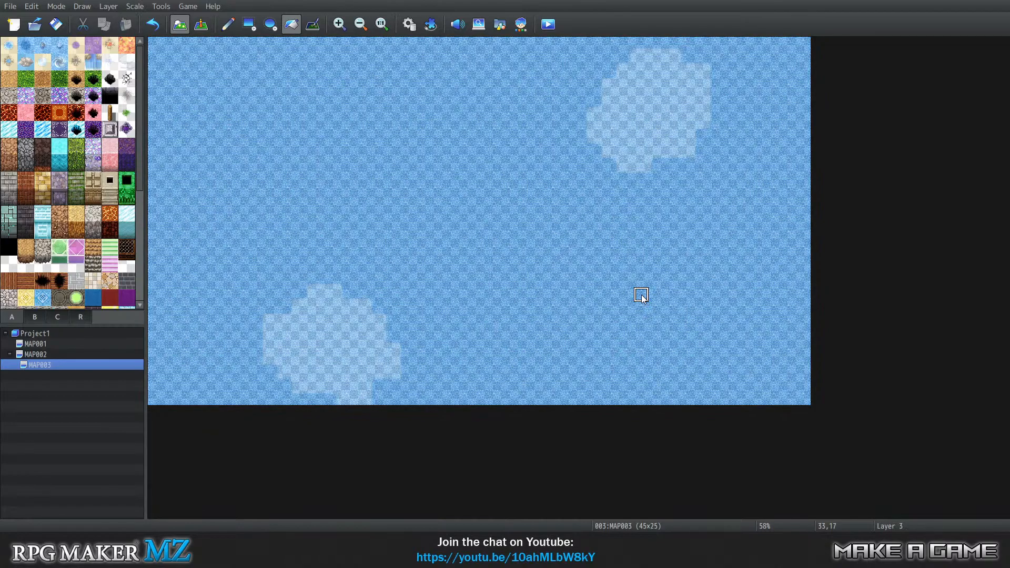
{"action": "key", "text": "4"}
{"action": "key", "text": "0"}
{"action": "key", "text": "1"}
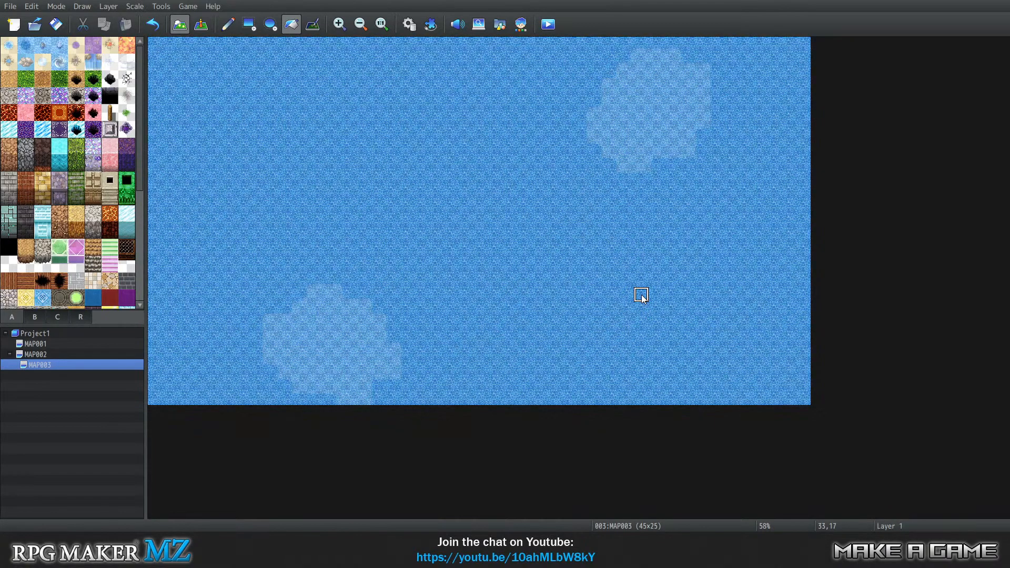
Copy the water tiles covering the whole map and paste them onto Layer 4.
{"action": "key", "text": "2"}
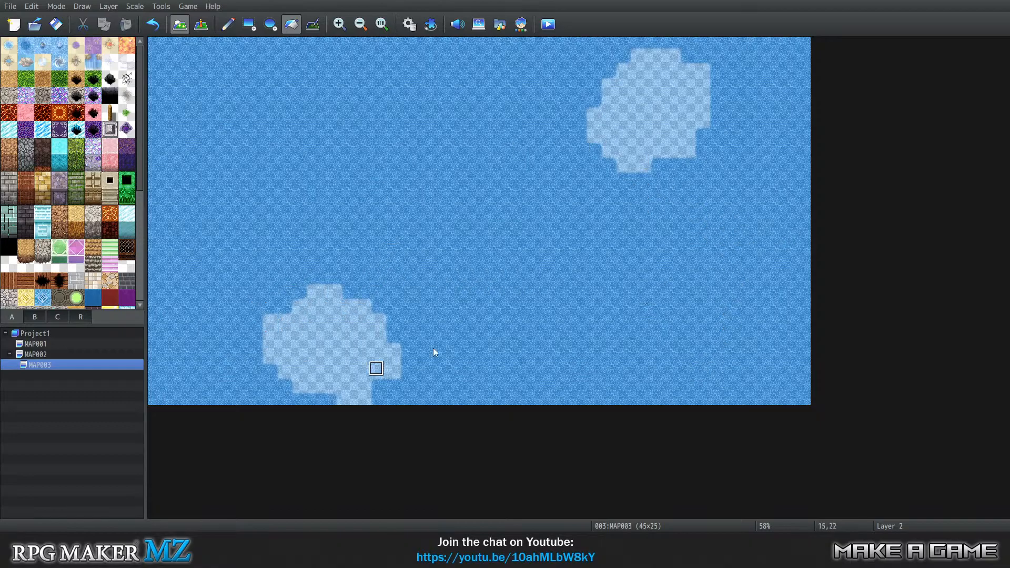
{"action": "left_click_drag", "start_coordinate": [153, 42], "coordinate": [803, 397]}
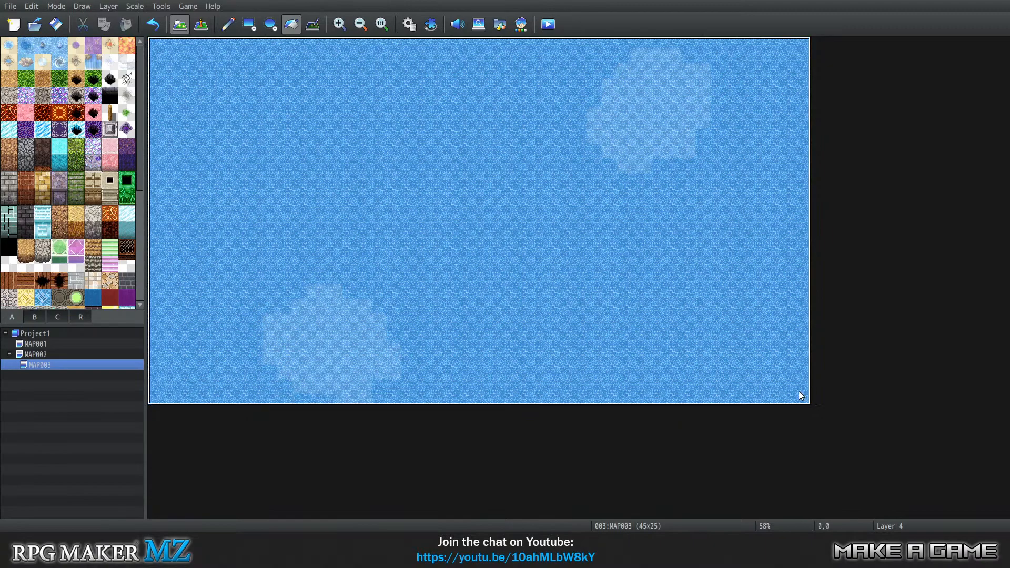
{"action": "mouse_move", "coordinate": [800, 395]}
{"action": "left_mouse_down"}
{"action": "mouse_move", "coordinate": [787, 426]}
{"action": "mouse_move", "coordinate": [764, 388]}
{"action": "mouse_move", "coordinate": [799, 402]}
{"action": "left_mouse_up"}
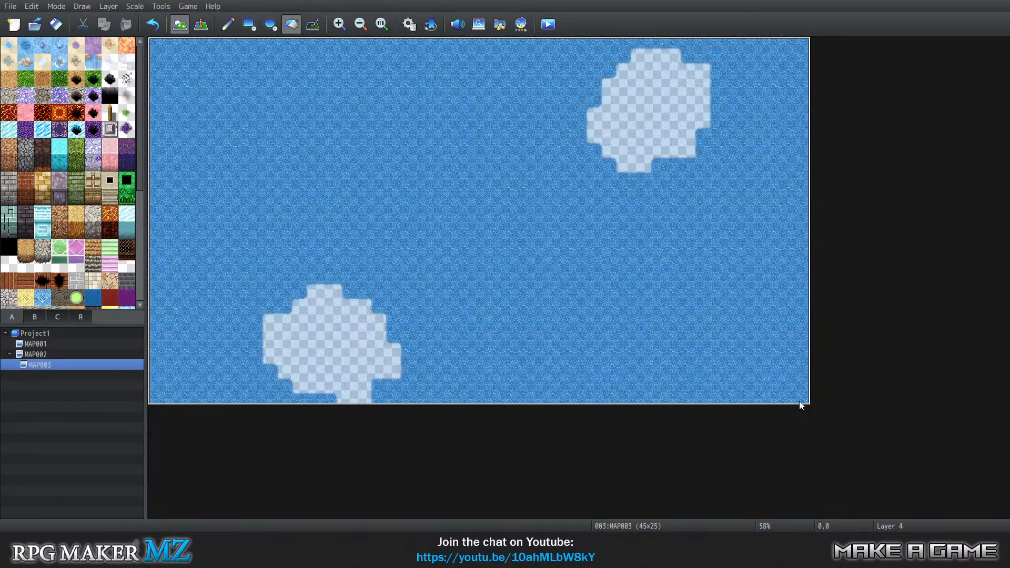
{"action": "key", "text": "Tab"}
{"action": "key", "text": "Tab"}
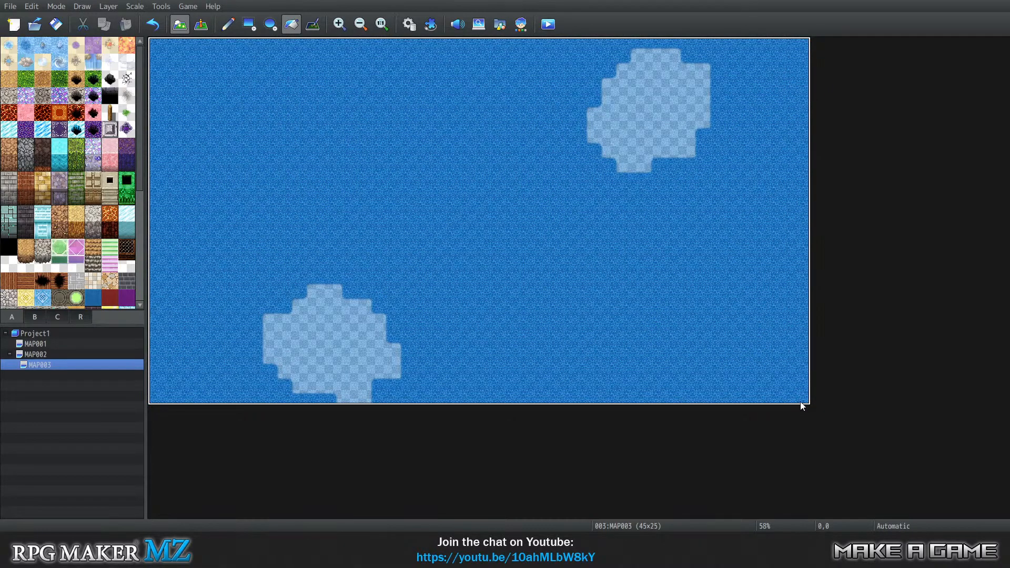
Copy the full-map water tiles again, paste them onto Layer 3, and return to the automatic layer view.
{"action": "key", "text": "Tab"}
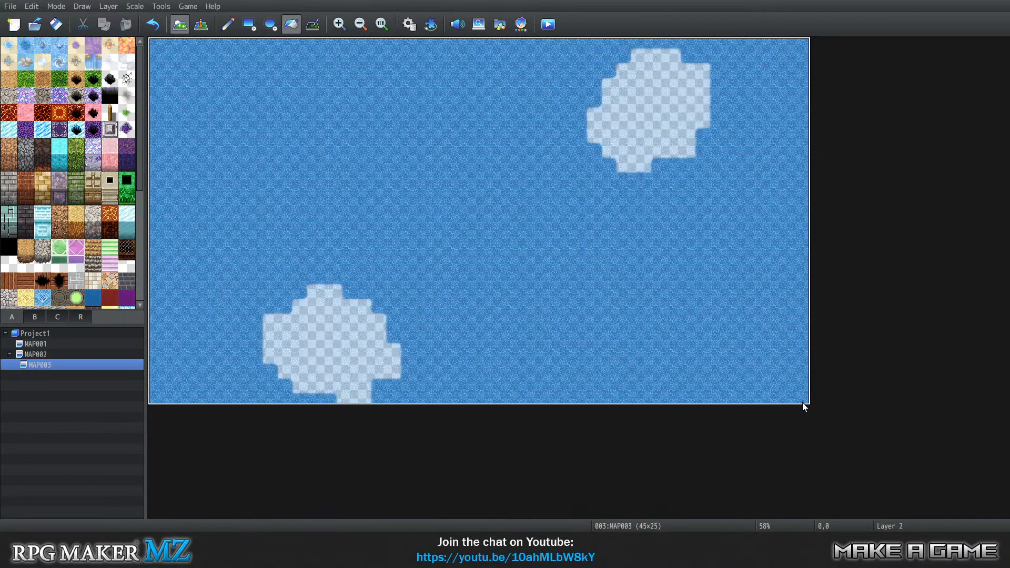
{"action": "key", "text": "Tab"}
{"action": "key", "text": "Tab"}
{"action": "key", "text": "Tab"}
{"action": "key", "text": "Tab"}
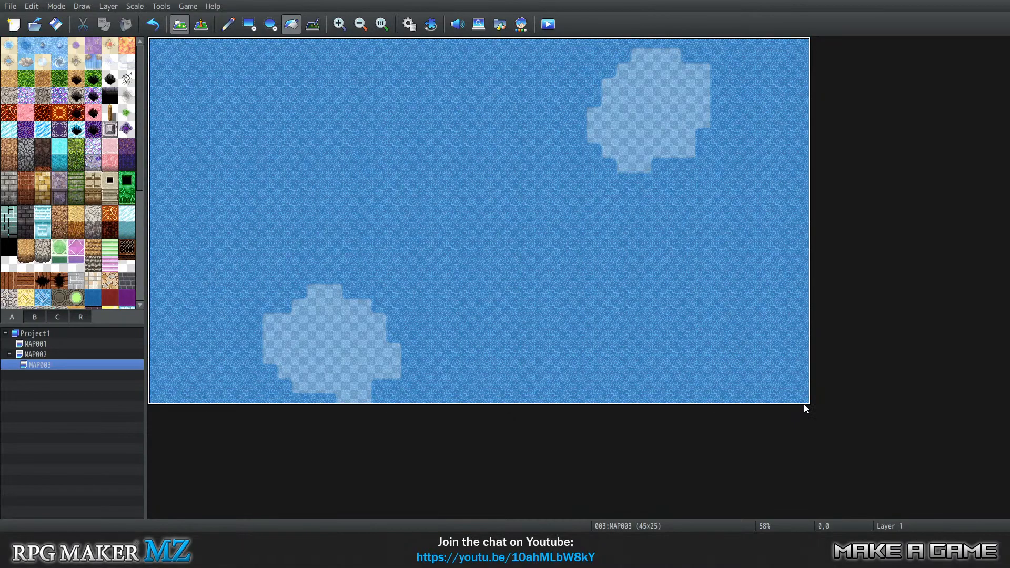
{"action": "left_click_drag", "start_coordinate": [155, 43], "coordinate": [803, 396]}
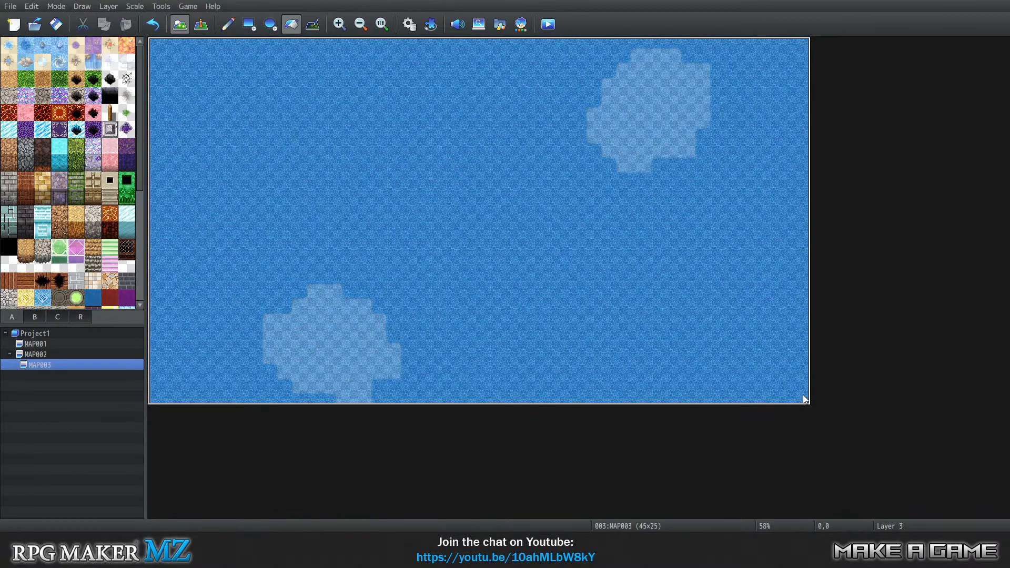
{"action": "key", "text": "Tab"}
{"action": "key", "text": "Tab"}
{"action": "key", "text": "Tab"}
{"action": "key", "text": "Tab"}
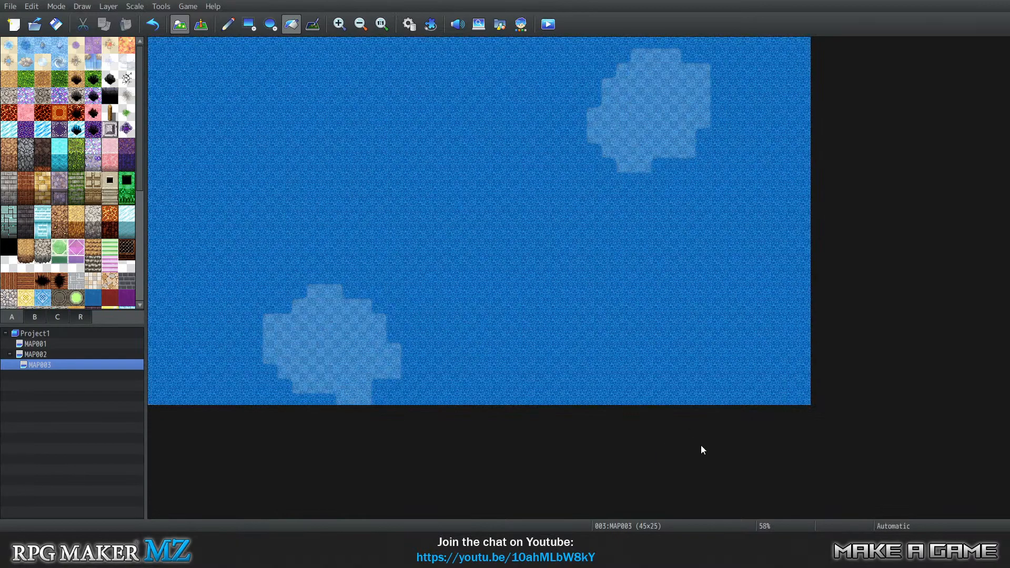
Examine the stacked water on Layers 4, 1 and 2, and clear the copied tile block from the brush.
{"action": "key", "text": "4"}
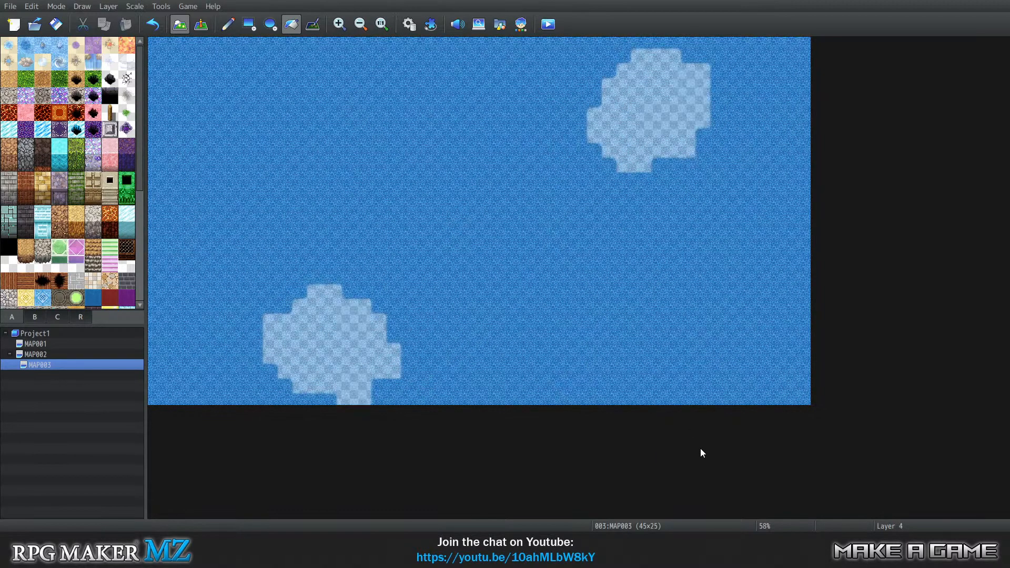
{"action": "key", "text": "0"}
{"action": "key", "text": "1"}
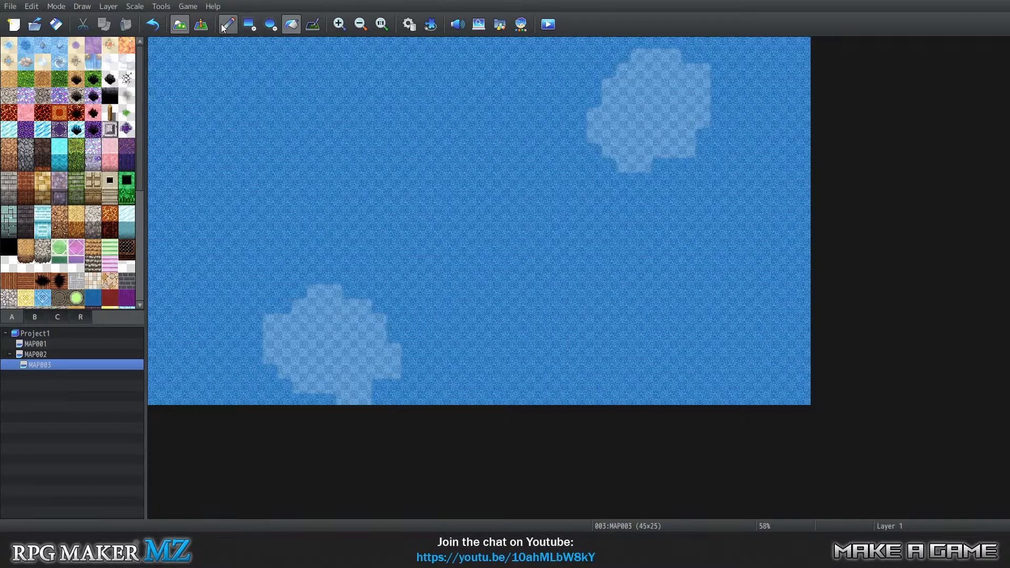
{"action": "key", "text": "2"}
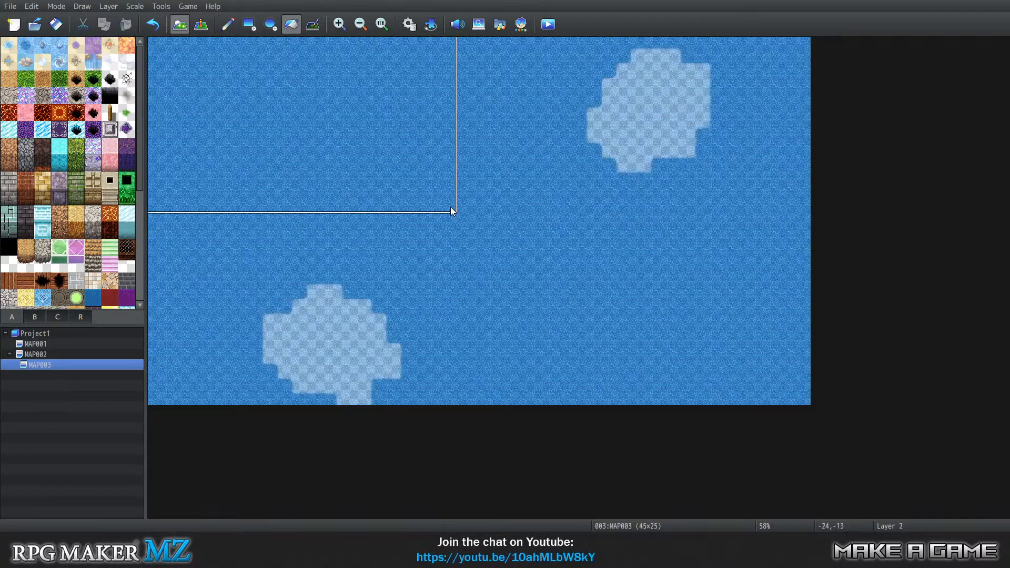
{"action": "right_click", "coordinate": [452, 209]}
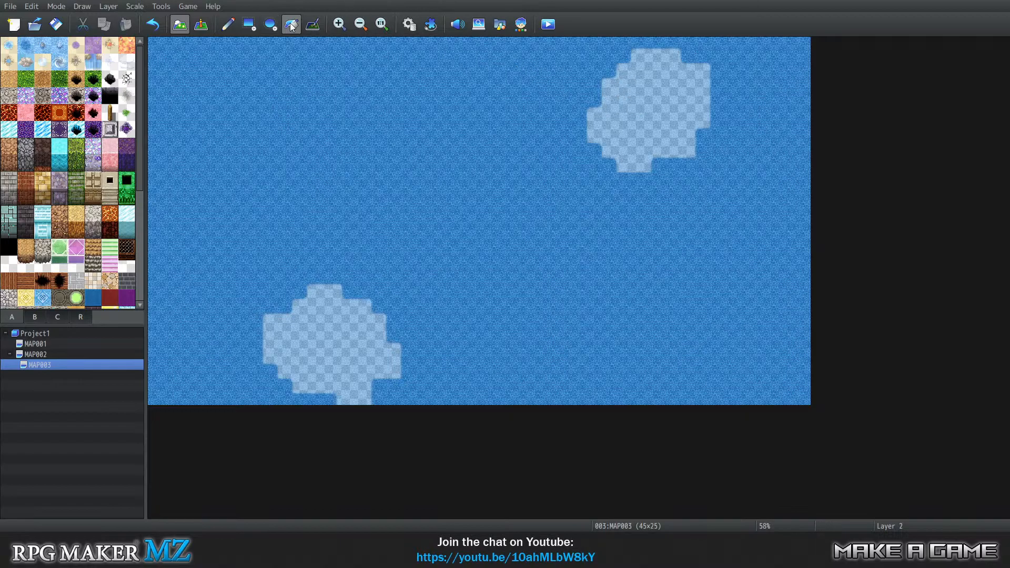
Flood-fill the open water on Layer 2, and compare Layers 2, 3 and 4 with the automatic layer view of MAP003.
{"action": "left_click", "coordinate": [344, 131]}
{"action": "key", "text": "3"}
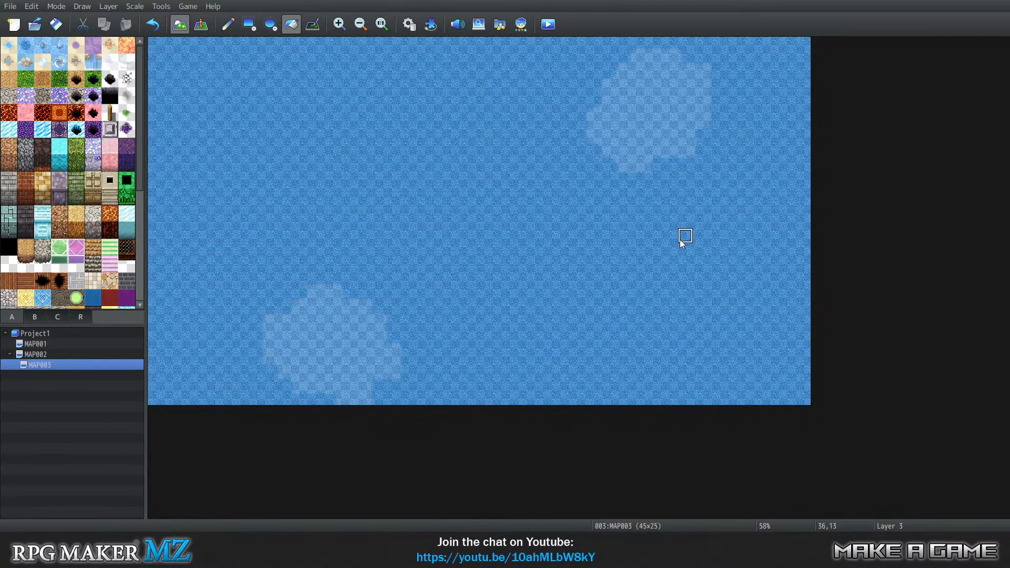
{"action": "key", "text": "2"}
{"action": "key", "text": "3"}
{"action": "key", "text": "4"}
{"action": "key", "text": "0"}
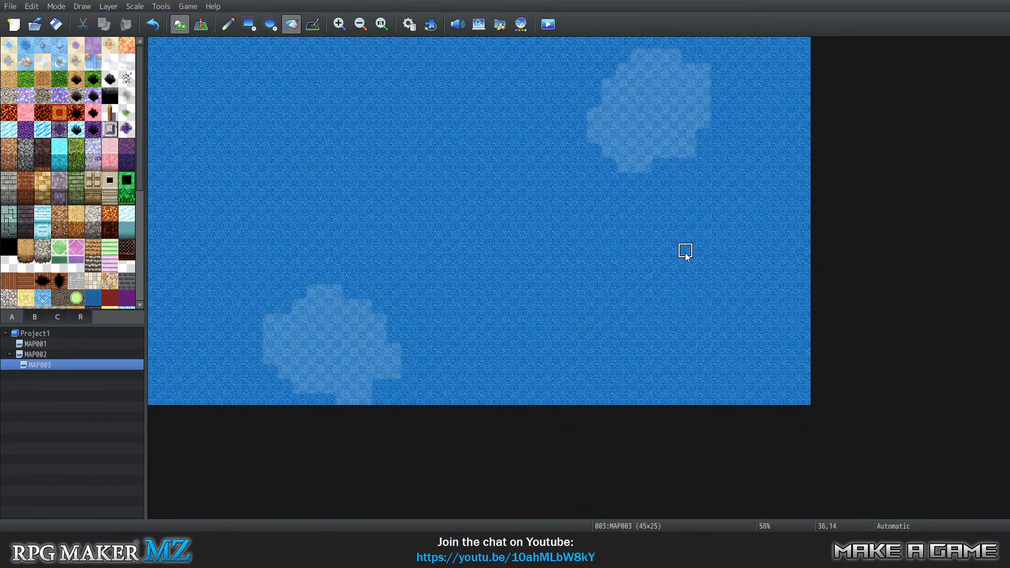
Try flood-filling the open water and both lighter patches in the automatic layer view, and undo all three fills.
{"action": "left_click", "coordinate": [684, 252]}
{"action": "left_click", "coordinate": [644, 132]}
{"action": "left_click", "coordinate": [344, 329]}
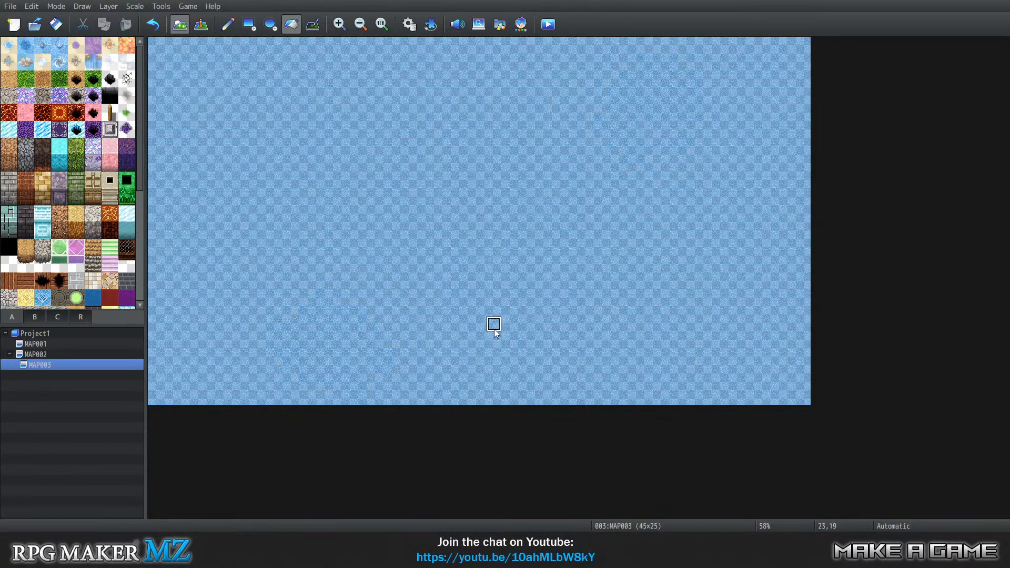
{"action": "key", "text": "ctrl+z"}
{"action": "key", "text": "ctrl+z"}
{"action": "key", "text": "ctrl+z"}
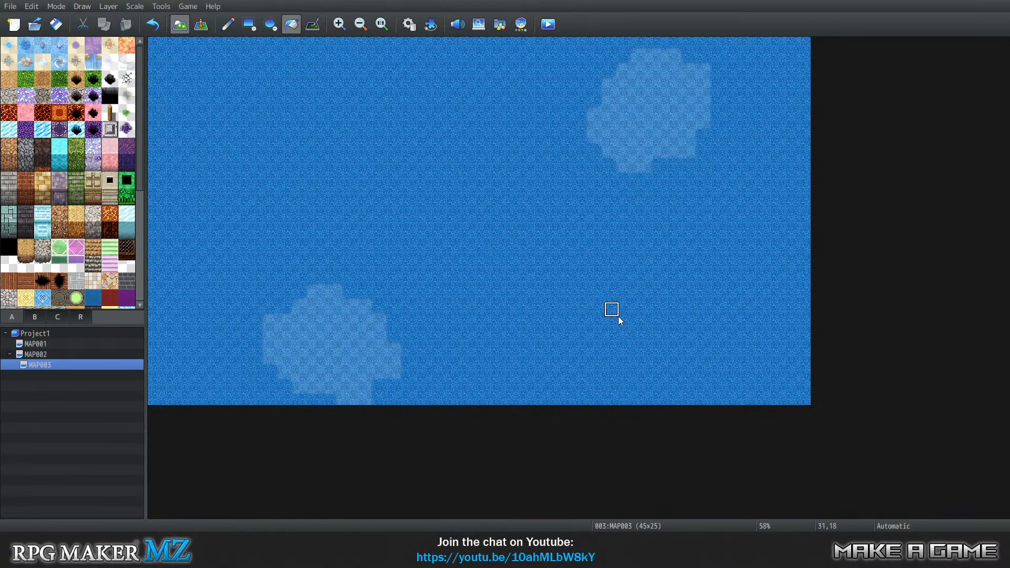
Compare the water on Layers 1 to 4 of MAP003, with the deep-water tile picked as the brush.
{"action": "key", "text": "1"}
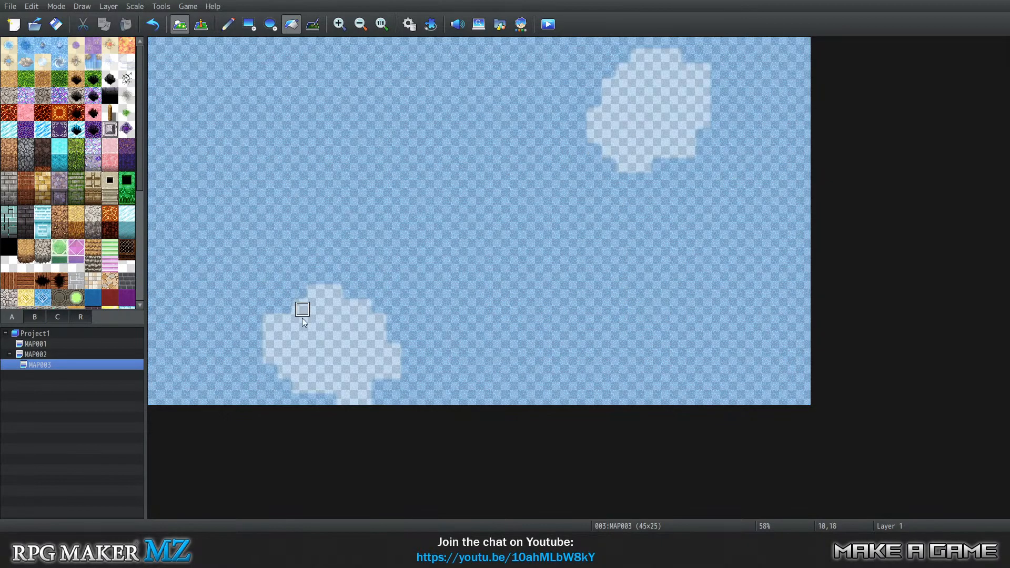
{"action": "key", "text": "3"}
{"action": "key", "text": "4"}
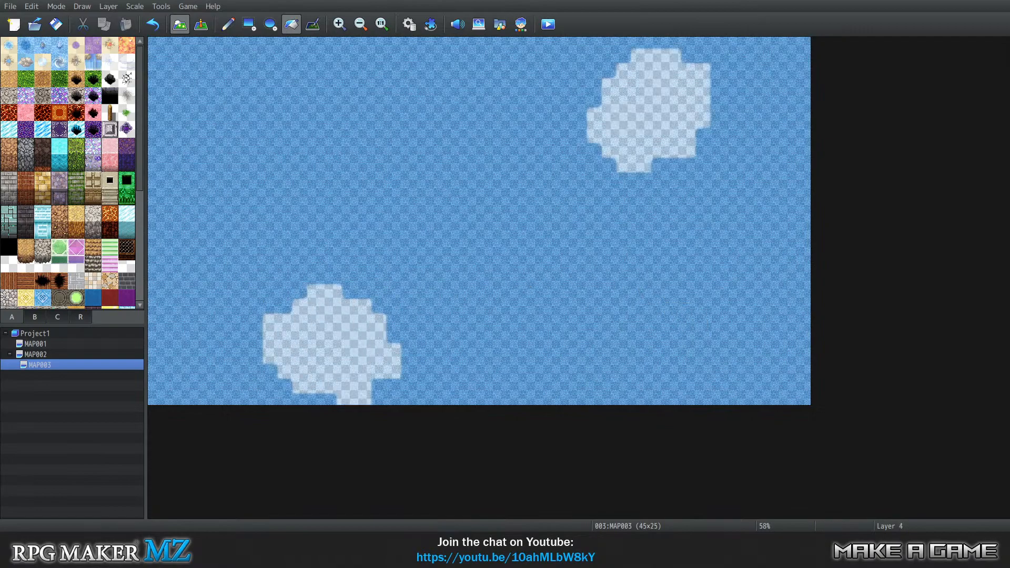
{"action": "left_click", "coordinate": [25, 43]}
{"action": "key", "text": "0"}
{"action": "key", "text": "1"}
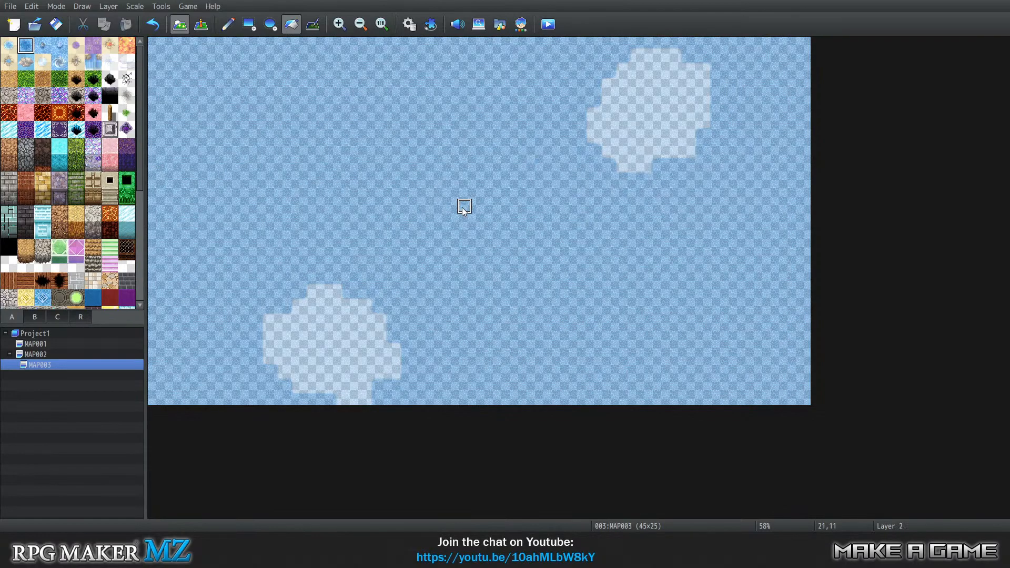
{"action": "key", "text": "3"}
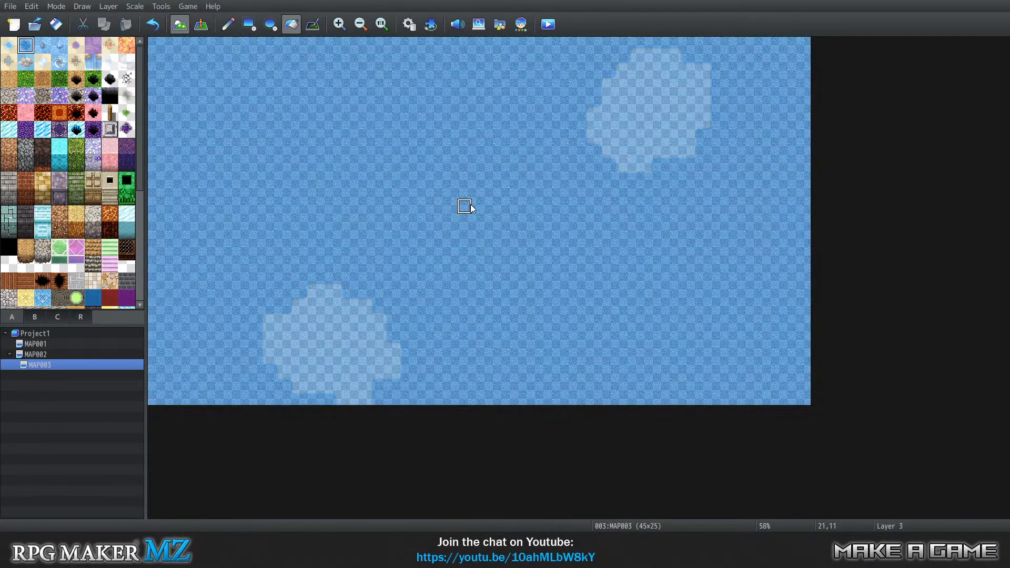
Try flood-filling the lower lighter patch on Layer 3 with the sandy-shore water tile, and undo the fill.
{"action": "left_click", "coordinate": [9, 45]}
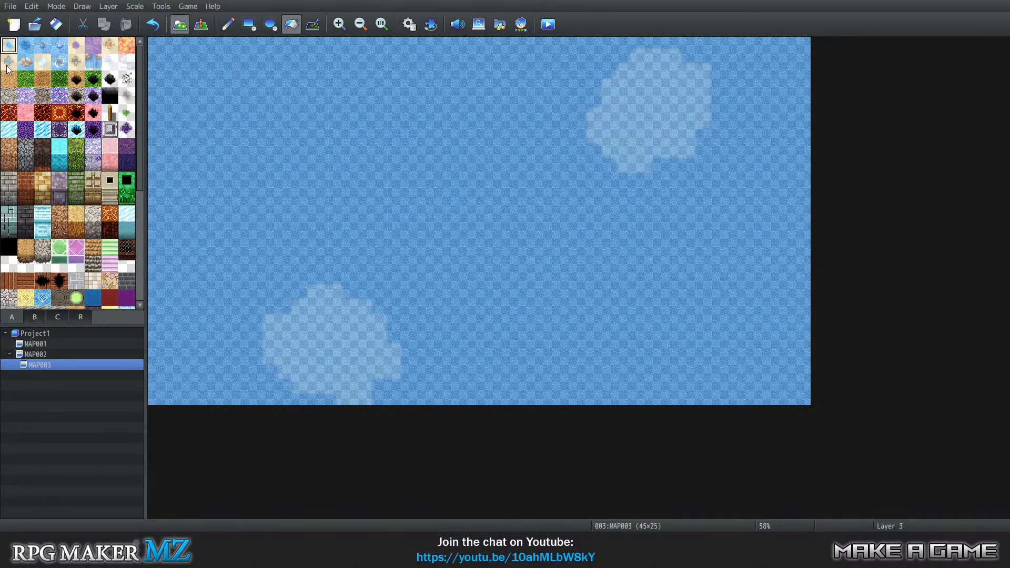
{"action": "left_click", "coordinate": [317, 295]}
{"action": "key", "text": "ctrl+z"}
Try painting shore-water tiles with the Pencil along the upper part of the lower empty patch on Layer 4, and erase them again.
{"action": "left_click", "coordinate": [228, 25]}
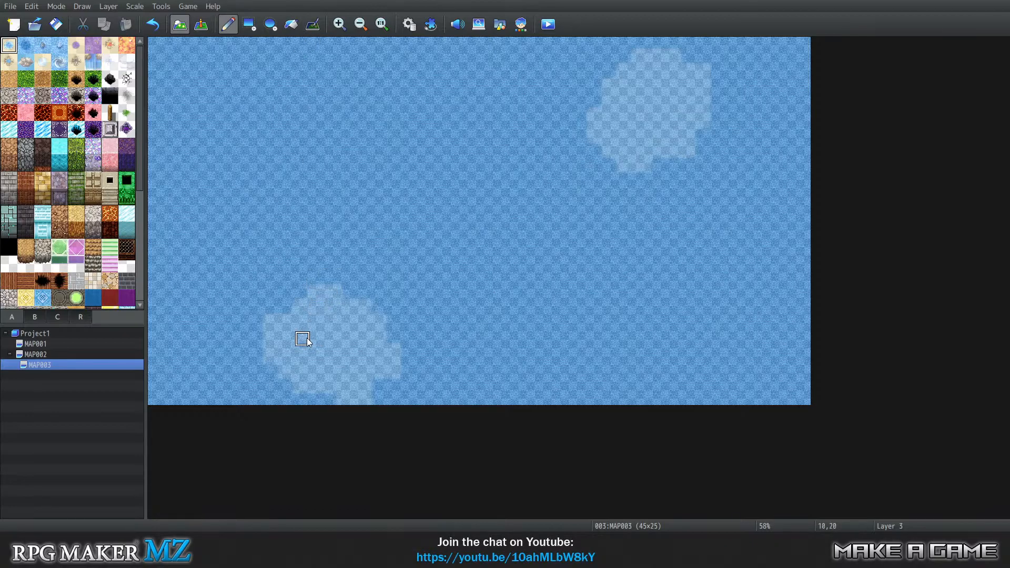
{"action": "key", "text": "4"}
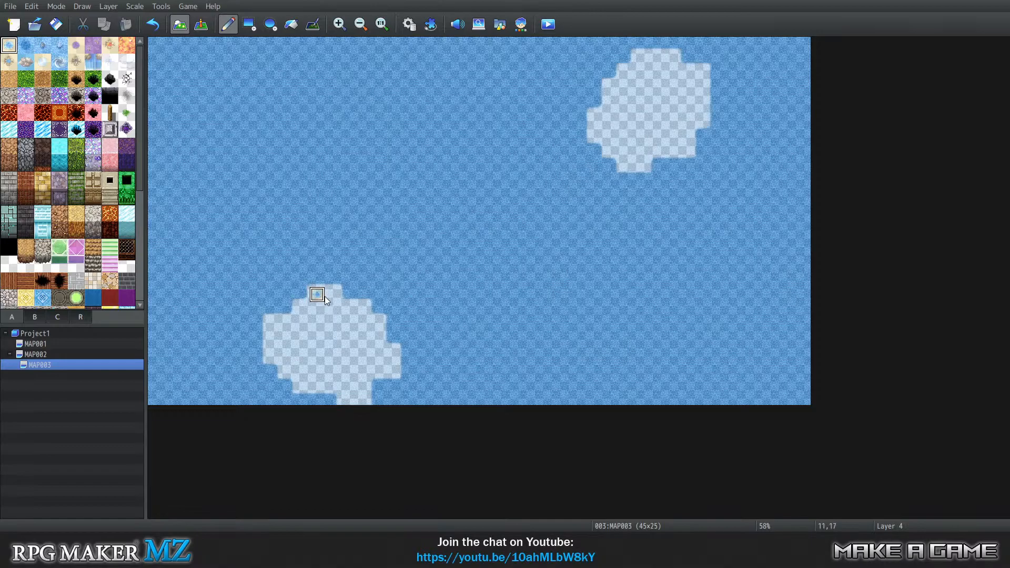
{"action": "mouse_move", "coordinate": [325, 299]}
{"action": "left_mouse_down"}
{"action": "mouse_move", "coordinate": [356, 309]}
{"action": "mouse_move", "coordinate": [357, 319]}
{"action": "mouse_move", "coordinate": [337, 304]}
{"action": "mouse_move", "coordinate": [358, 304]}
{"action": "mouse_move", "coordinate": [330, 296]}
{"action": "left_mouse_up"}
{"action": "key", "text": "ctrl+z"}
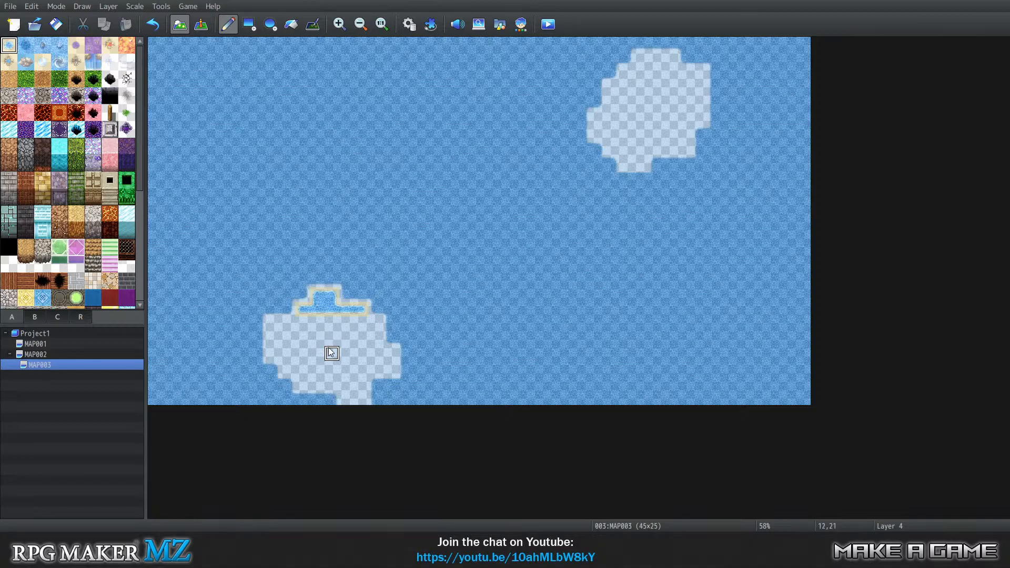
{"action": "right_click", "coordinate": [318, 323]}
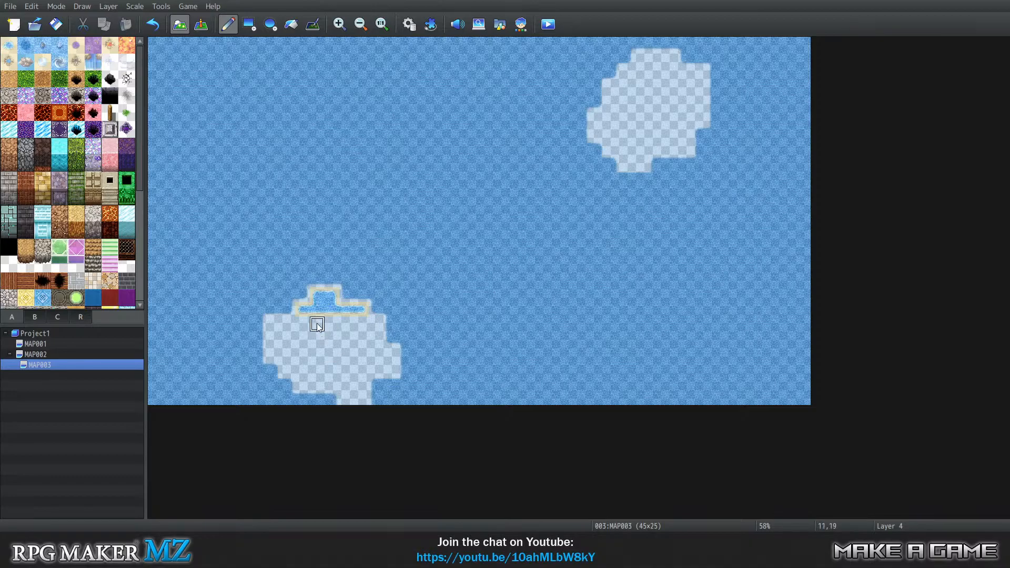
{"action": "mouse_move", "coordinate": [303, 308]}
{"action": "left_mouse_down"}
{"action": "mouse_move", "coordinate": [354, 308]}
{"action": "mouse_move", "coordinate": [321, 294]}
{"action": "left_mouse_up"}
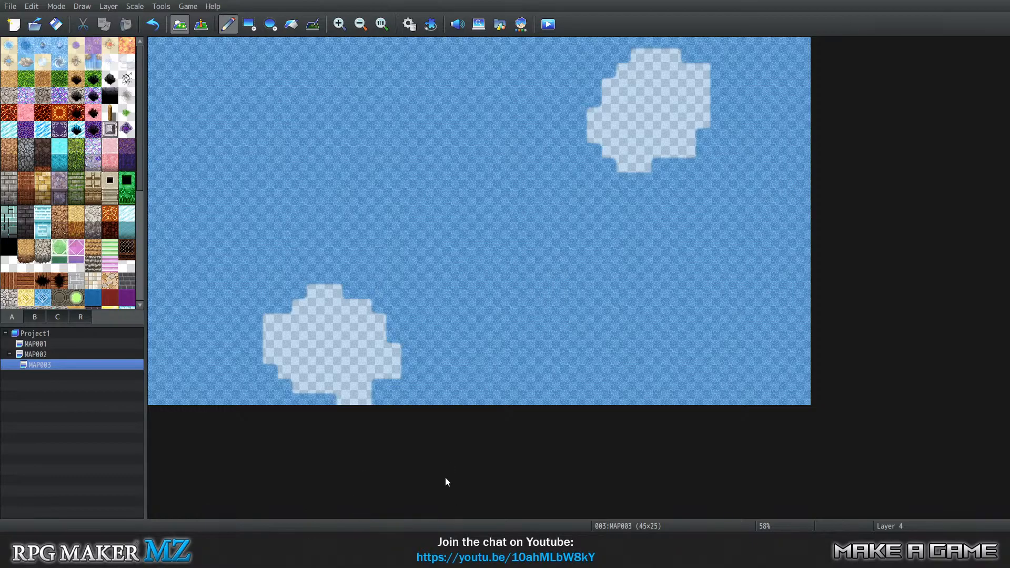
Switch to File Explorer and open World_A1-Underwater.png from the project's tilesets folder in Photoshop.
{"action": "key", "text": "alt+Tab"}
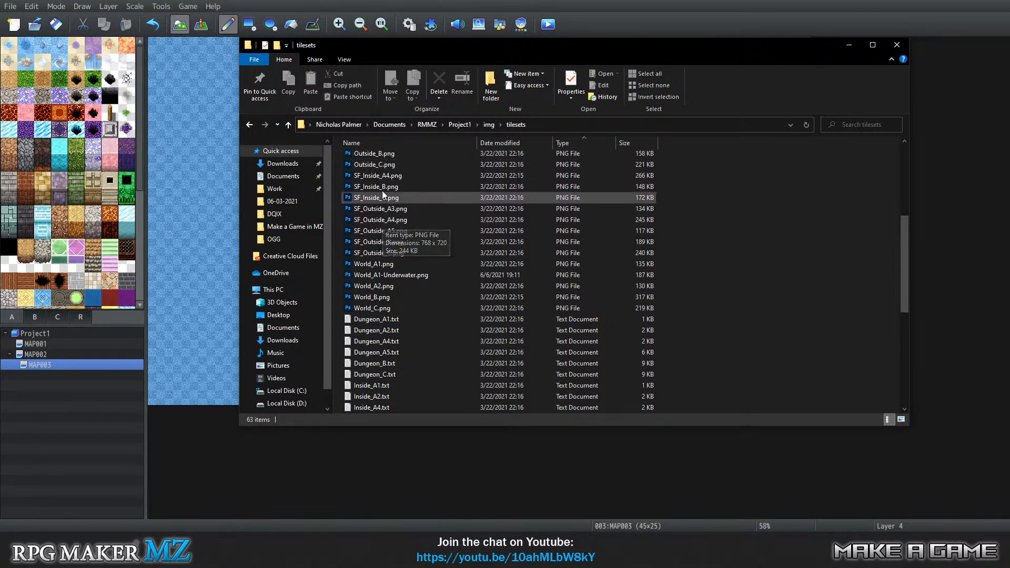
{"action": "left_click", "coordinate": [384, 156]}
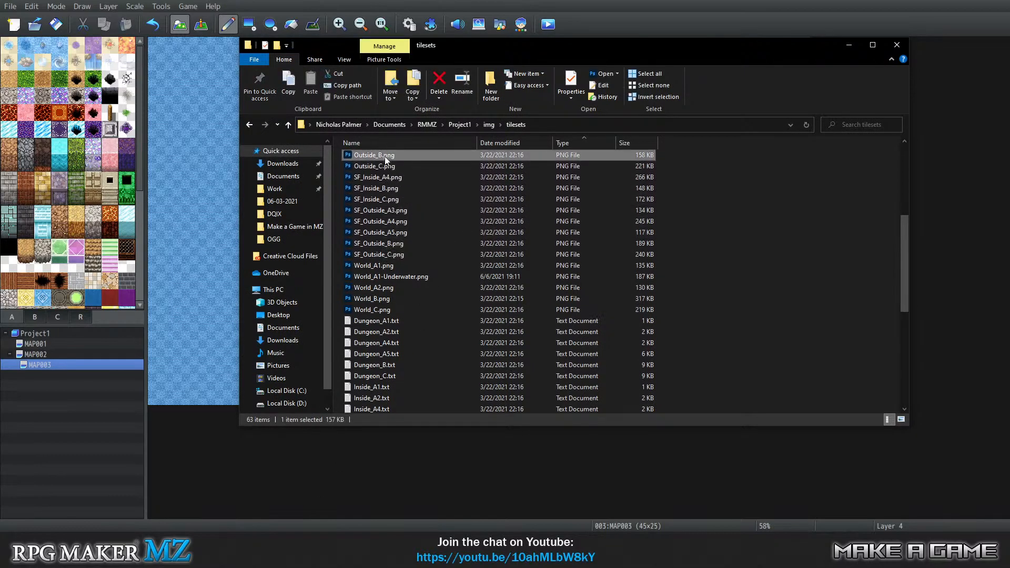
{"action": "left_click", "coordinate": [391, 150]}
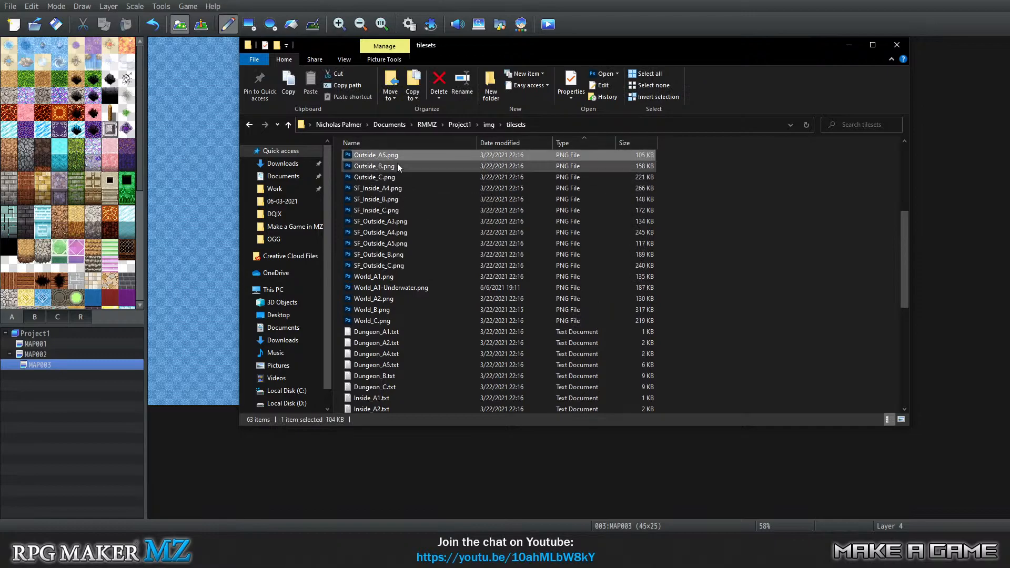
{"action": "scroll", "coordinate": [454, 189], "scroll_direction": "up", "scroll_amount": 6}
{"action": "left_click", "coordinate": [394, 235]}
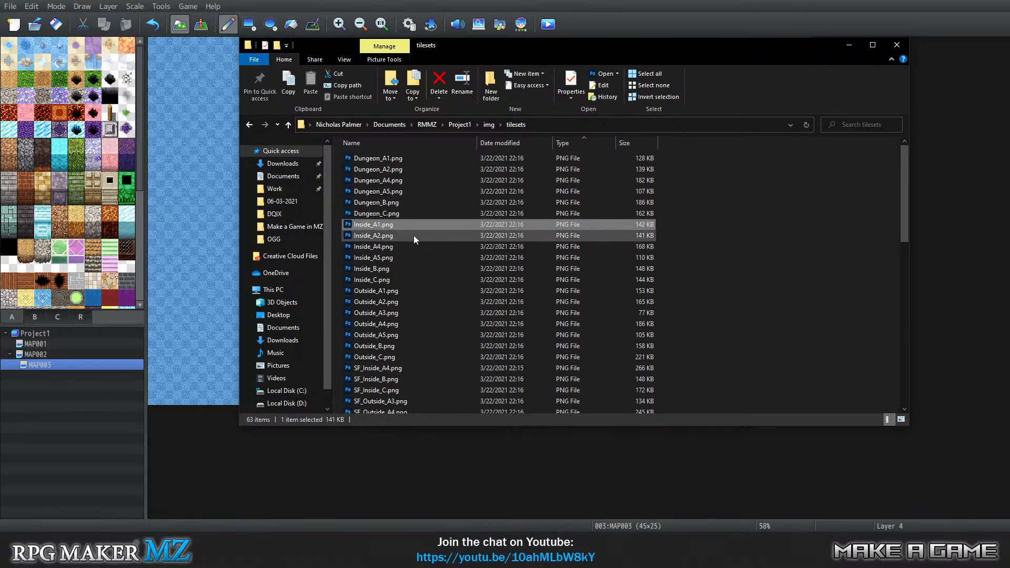
{"action": "left_click", "coordinate": [392, 231]}
{"action": "scroll", "coordinate": [400, 273], "scroll_direction": "down", "scroll_amount": 7}
{"action": "double_click", "coordinate": [416, 239]}
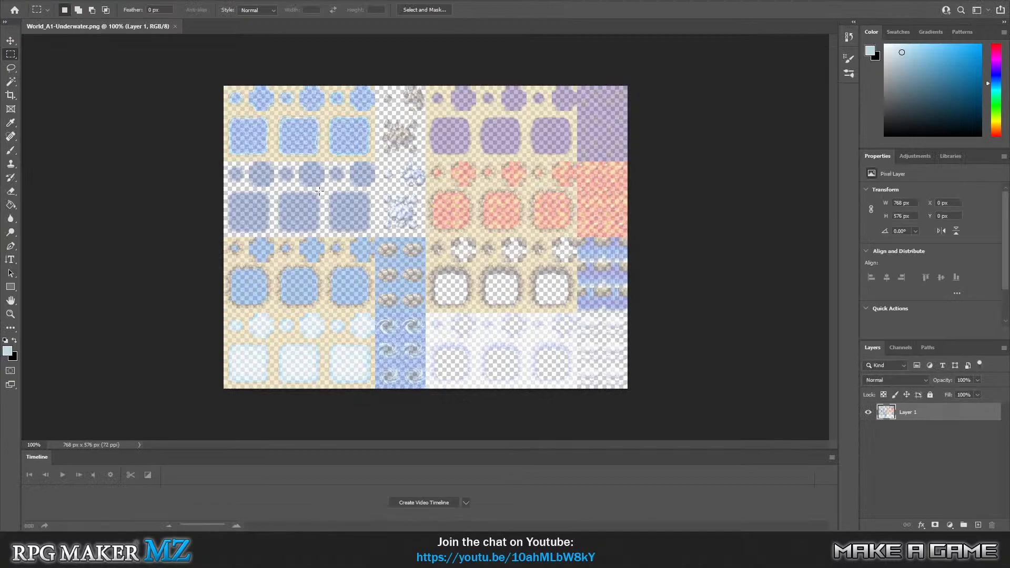
Examine the semi-transparent water tiles of World_A1-Underwater.png at 200% zoom.
{"action": "left_click", "coordinate": [10, 313]}
{"action": "left_click", "coordinate": [324, 216]}
{"action": "scroll", "coordinate": [322, 197], "scroll_direction": "up", "scroll_amount": 5}
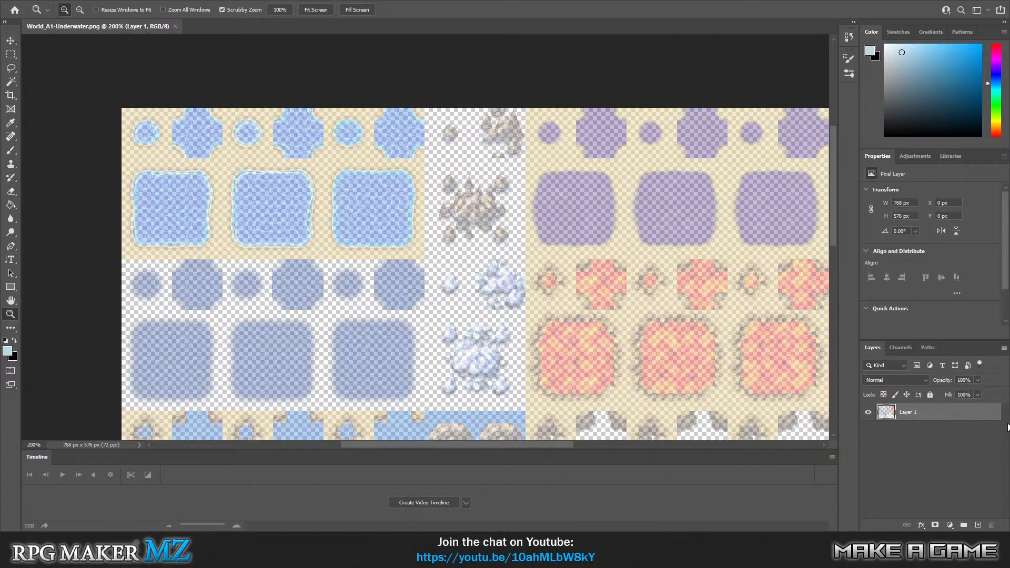
{"action": "scroll", "coordinate": [334, 324], "scroll_direction": "down", "scroll_amount": 3}
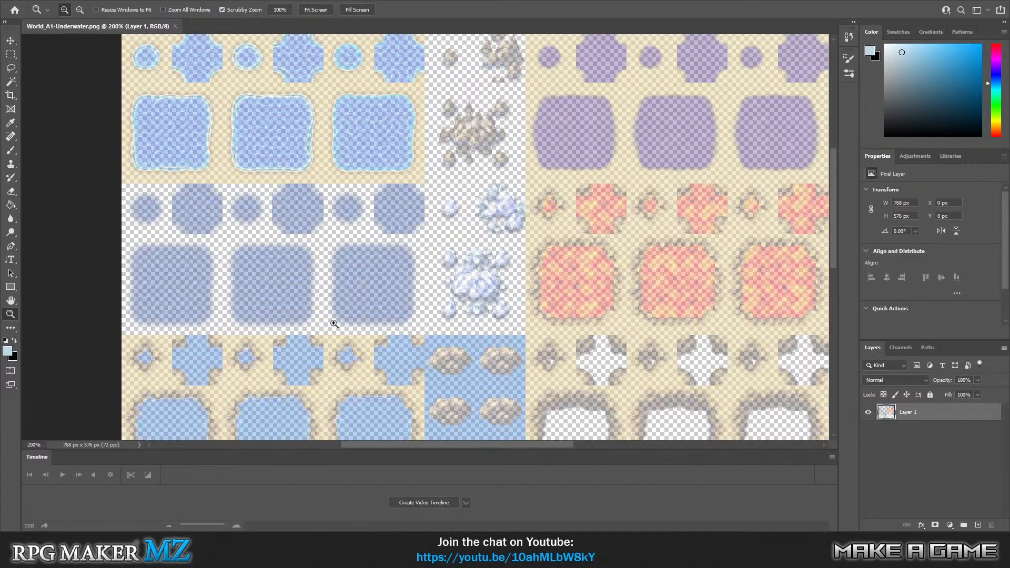
Switch to File Explorer and open the original World_A1.png tileset with Adobe Photoshop 2021.
{"action": "key", "text": "alt+Tab"}
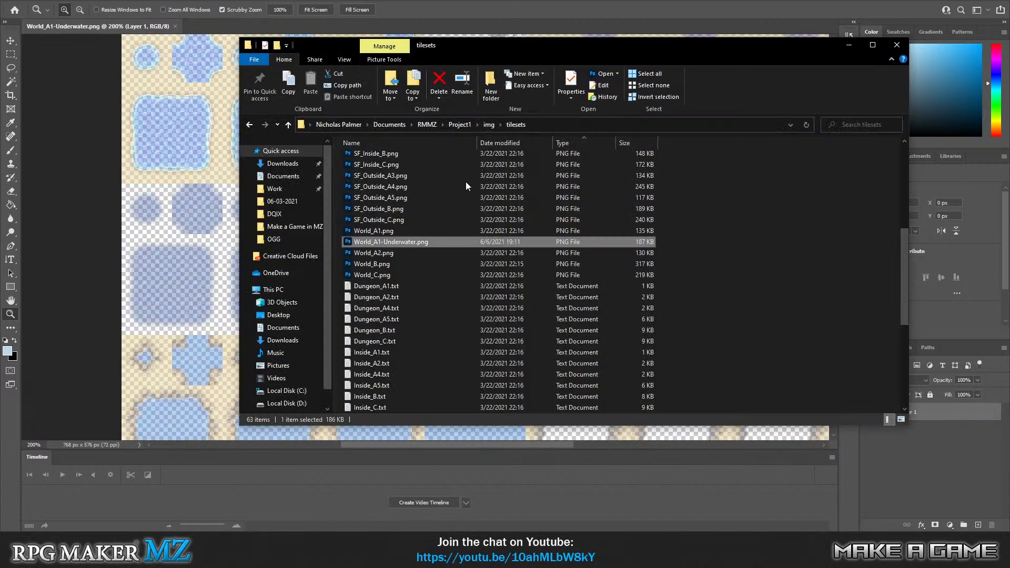
{"action": "left_click", "coordinate": [383, 232]}
{"action": "left_click", "coordinate": [387, 243]}
{"action": "left_click", "coordinate": [389, 230]}
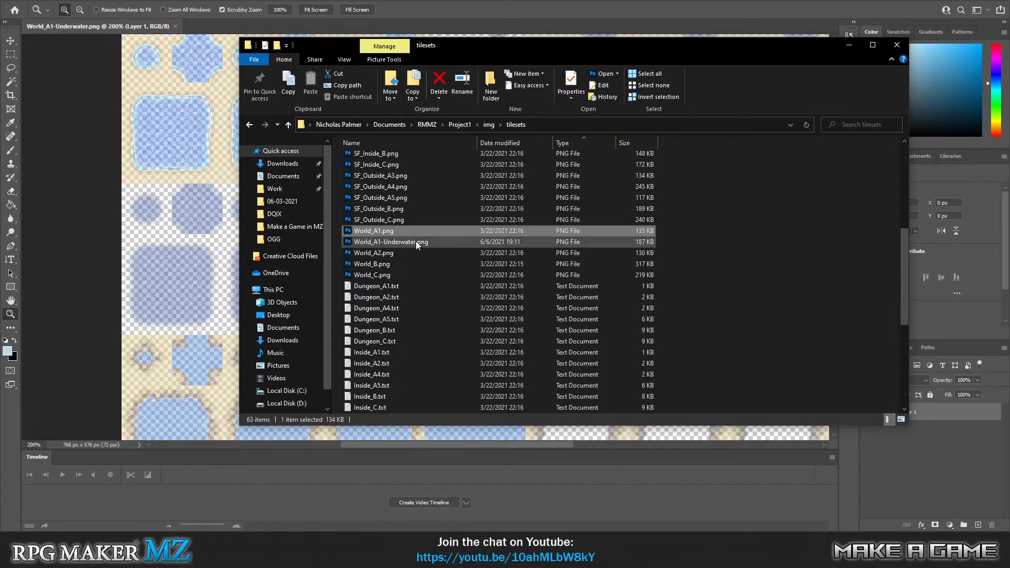
{"action": "right_click", "coordinate": [385, 231]}
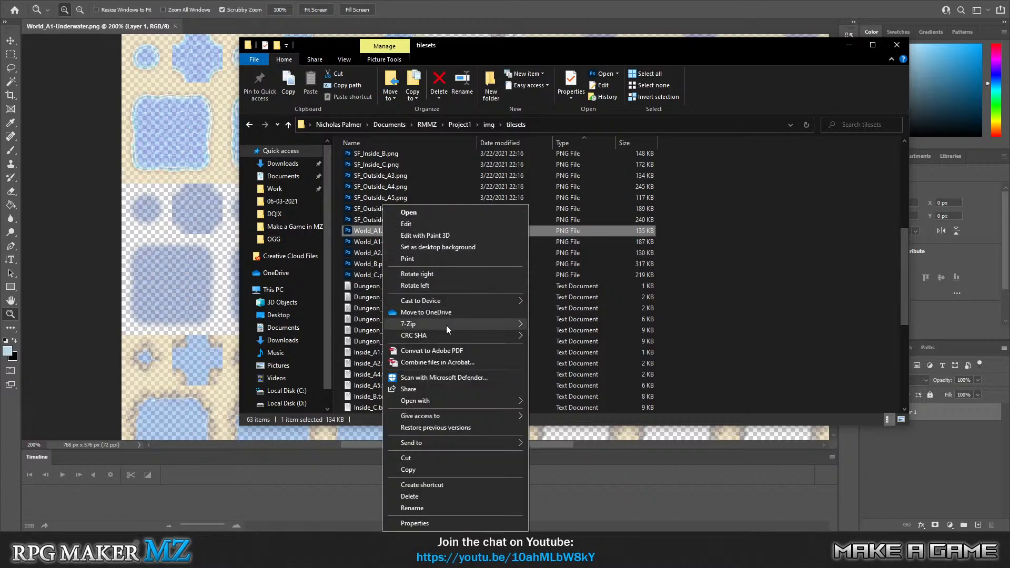
{"action": "mouse_move", "coordinate": [507, 400]}
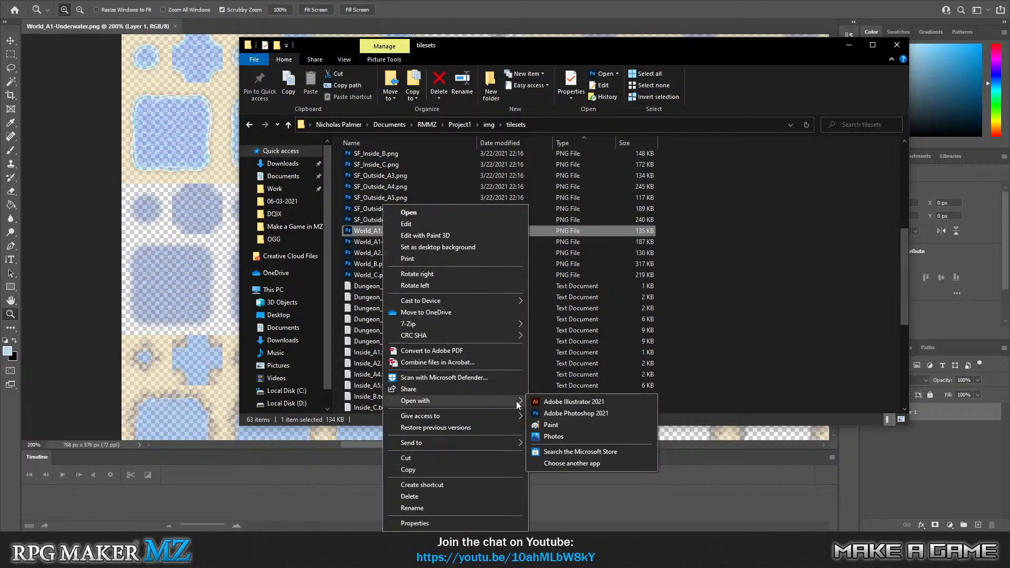
{"action": "left_click", "coordinate": [562, 414]}
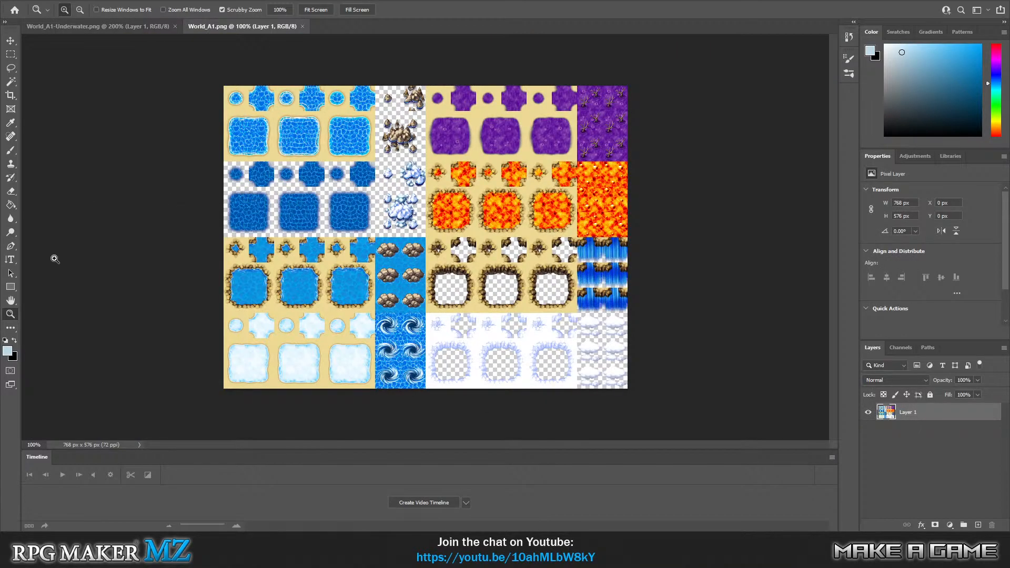
Examine the shore-water and deep-water tiles of World_A1.png at 300% zoom.
{"action": "left_click", "coordinate": [305, 196]}
{"action": "left_click", "coordinate": [305, 195]}
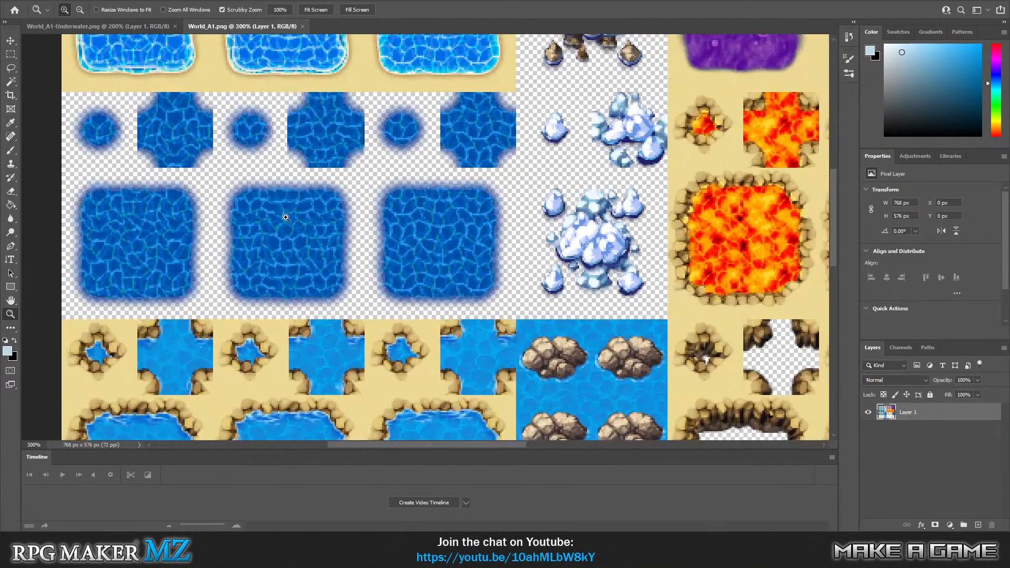
{"action": "scroll", "coordinate": [286, 218], "scroll_direction": "up", "scroll_amount": 5}
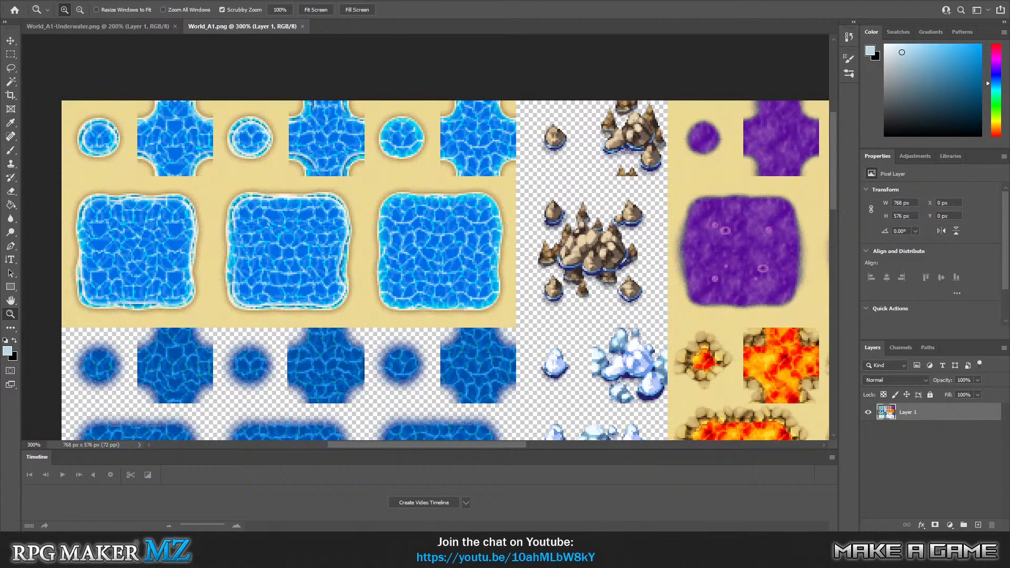
{"action": "scroll", "coordinate": [257, 273], "scroll_direction": "down", "scroll_amount": 3}
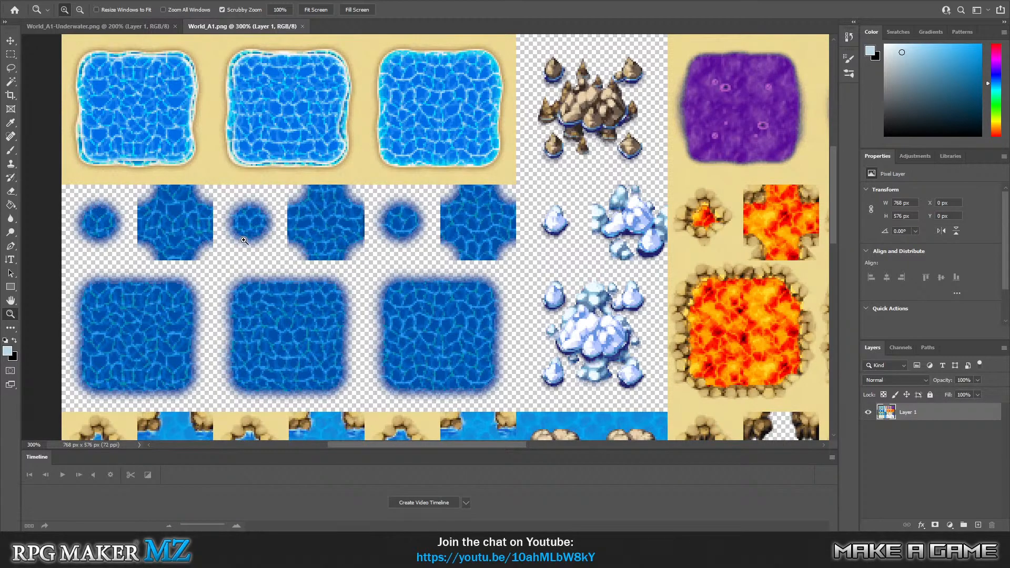
{"action": "scroll", "coordinate": [310, 265], "scroll_direction": "up", "scroll_amount": 1}
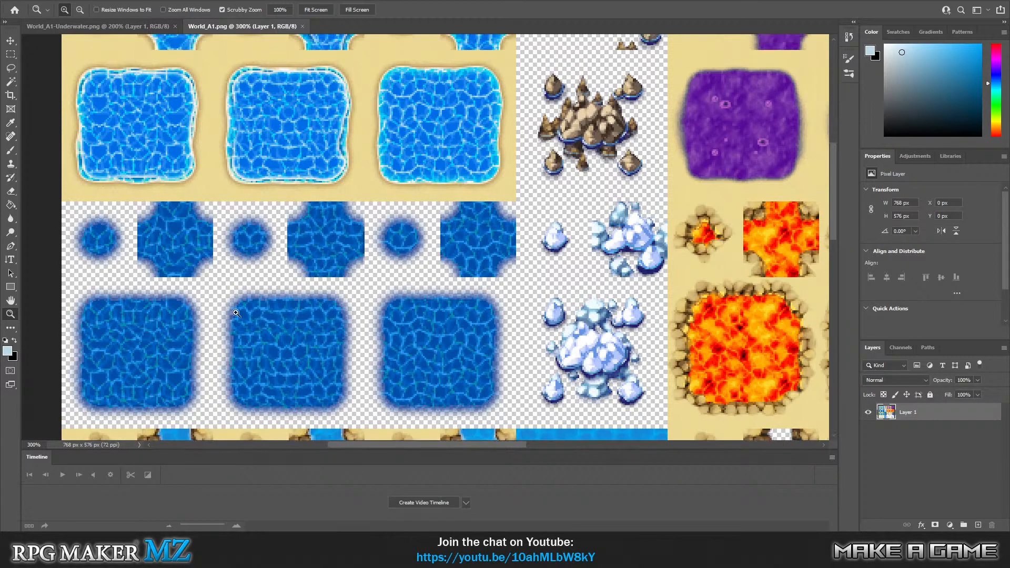
{"action": "scroll", "coordinate": [257, 284], "scroll_direction": "up", "scroll_amount": 3}
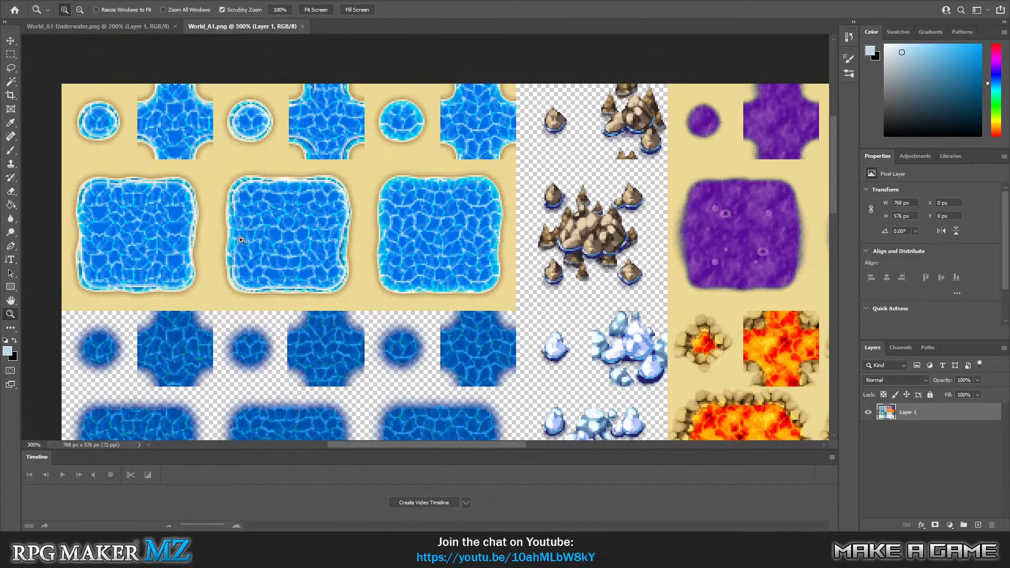
Show the grid and select the central 48 by 48 px area of the first shore-water pool.
{"action": "left_click", "coordinate": [10, 54]}
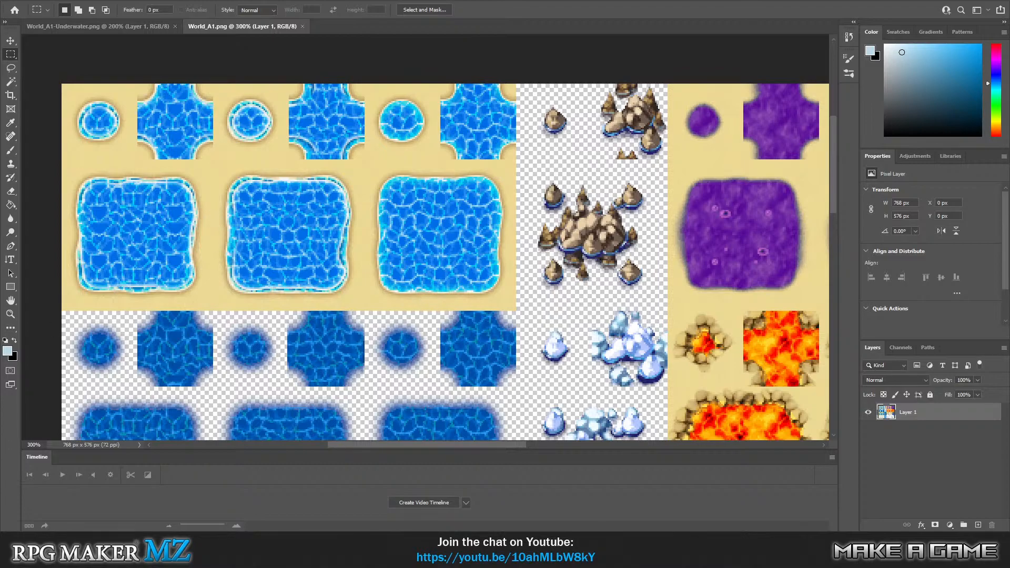
{"action": "left_click", "coordinate": [10, 314]}
{"action": "left_click_drag", "start_coordinate": [173, 227], "coordinate": [156, 223]}
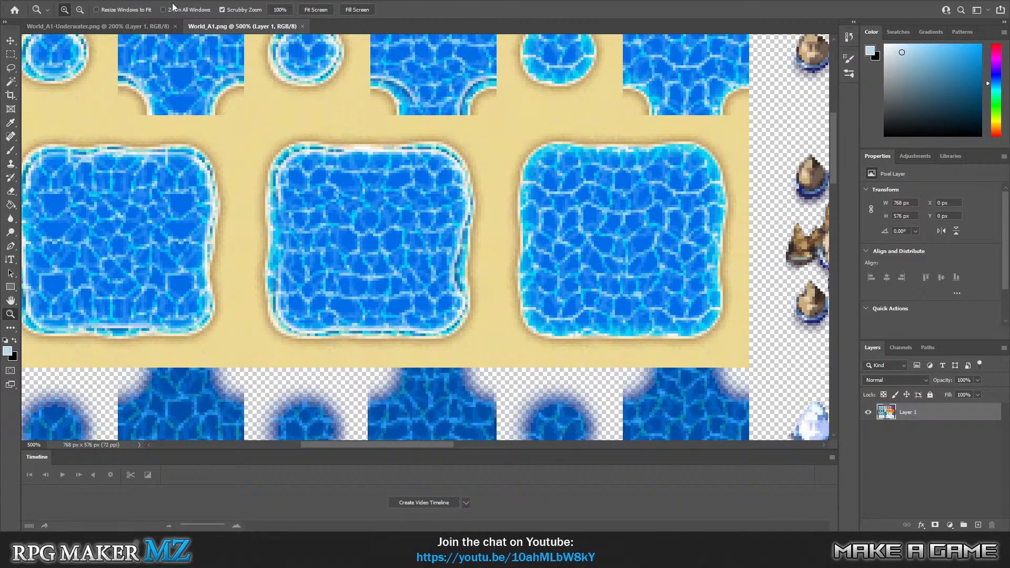
{"action": "key", "text": "ctrl+apostrophe"}
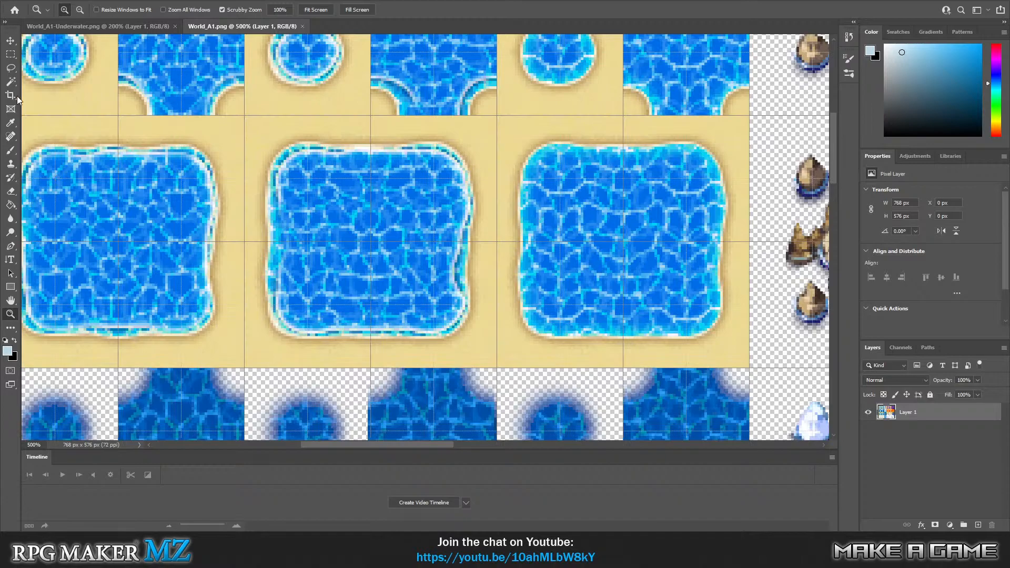
{"action": "left_click", "coordinate": [9, 54]}
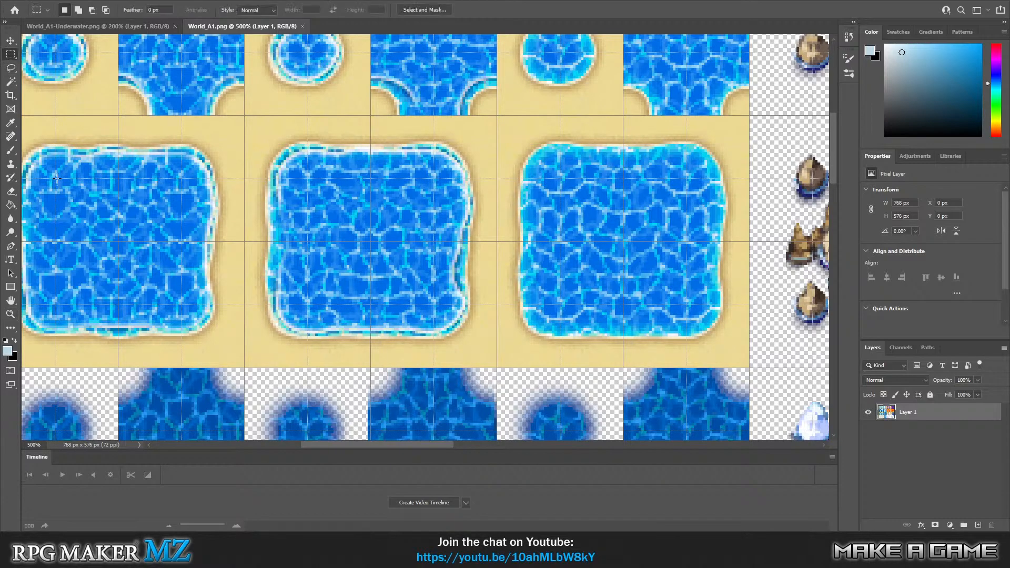
{"action": "left_click_drag", "start_coordinate": [56, 179], "coordinate": [182, 304]}
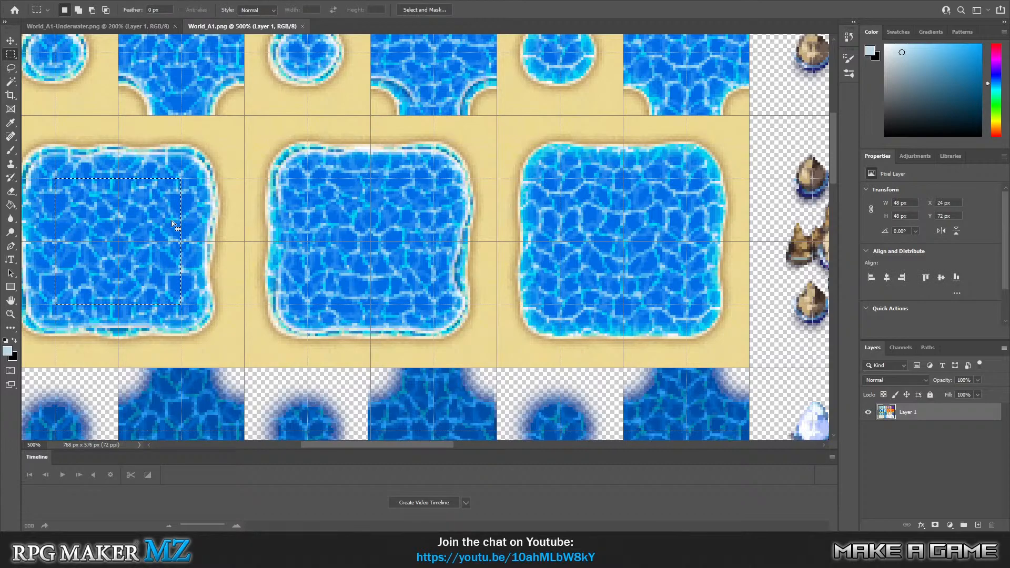
Copy the selected water to a new layer and move it over the brown rock tiles at X 312, Y 72 px.
{"action": "scroll", "coordinate": [389, 193], "scroll_direction": "down", "scroll_amount": 1}
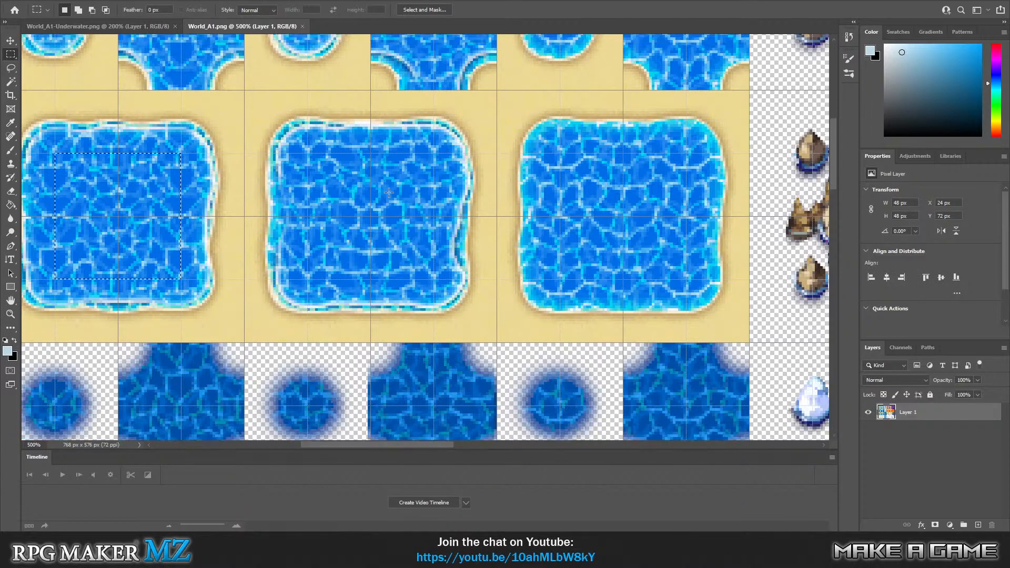
{"action": "scroll", "coordinate": [388, 192], "scroll_direction": "up", "scroll_amount": 1}
{"action": "left_click_drag", "start_coordinate": [314, 446], "coordinate": [267, 446]}
{"action": "key", "text": "ctrl+shift+alt+n"}
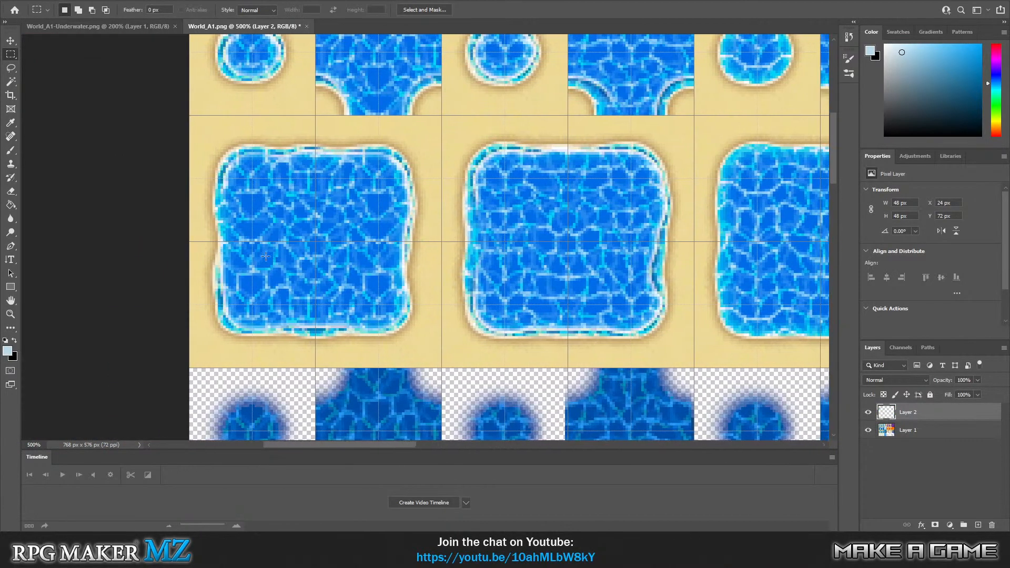
{"action": "left_click", "coordinate": [10, 41]}
{"action": "left_click_drag", "start_coordinate": [283, 225], "coordinate": [660, 179]}
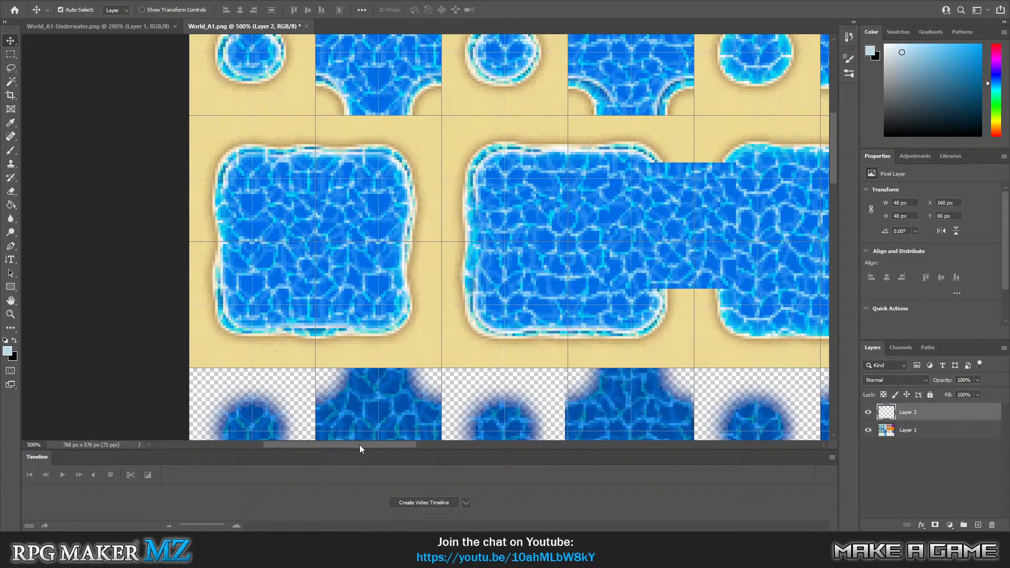
{"action": "left_click_drag", "start_coordinate": [359, 448], "coordinate": [470, 445]}
{"action": "left_click_drag", "start_coordinate": [95, 199], "coordinate": [490, 224]}
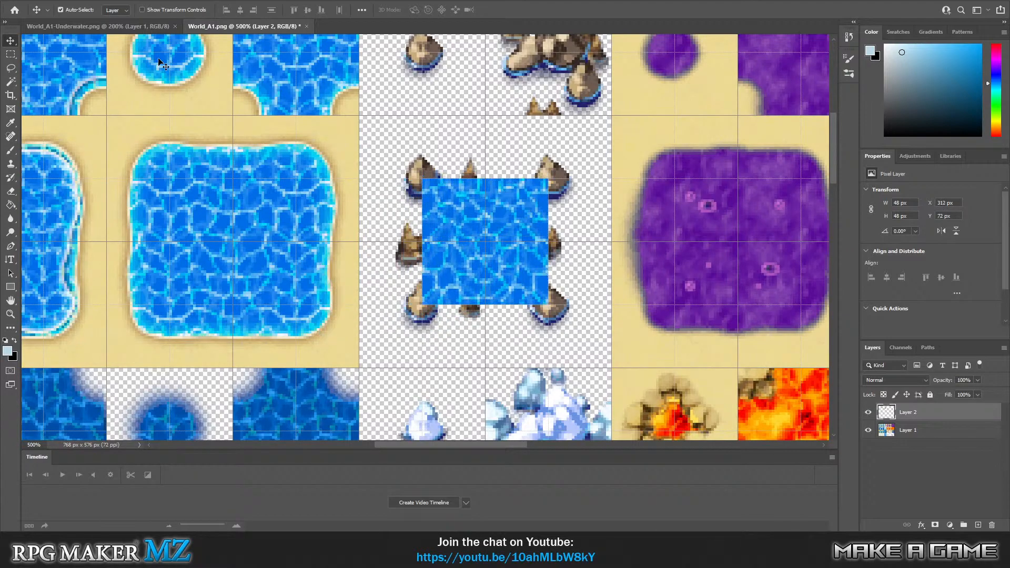
Move the lower-right 24 px quarter of the copied water square to X 288, Y 48 px.
{"action": "key", "text": "m"}
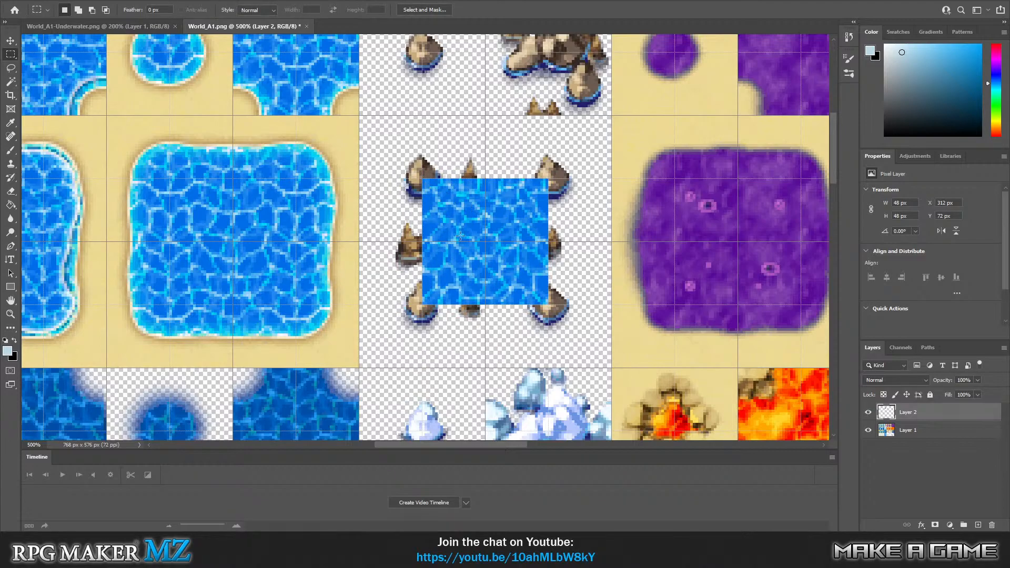
{"action": "left_click_drag", "start_coordinate": [486, 243], "coordinate": [548, 303]}
{"action": "left_click", "coordinate": [11, 40]}
{"action": "left_click_drag", "start_coordinate": [512, 270], "coordinate": [389, 153]}
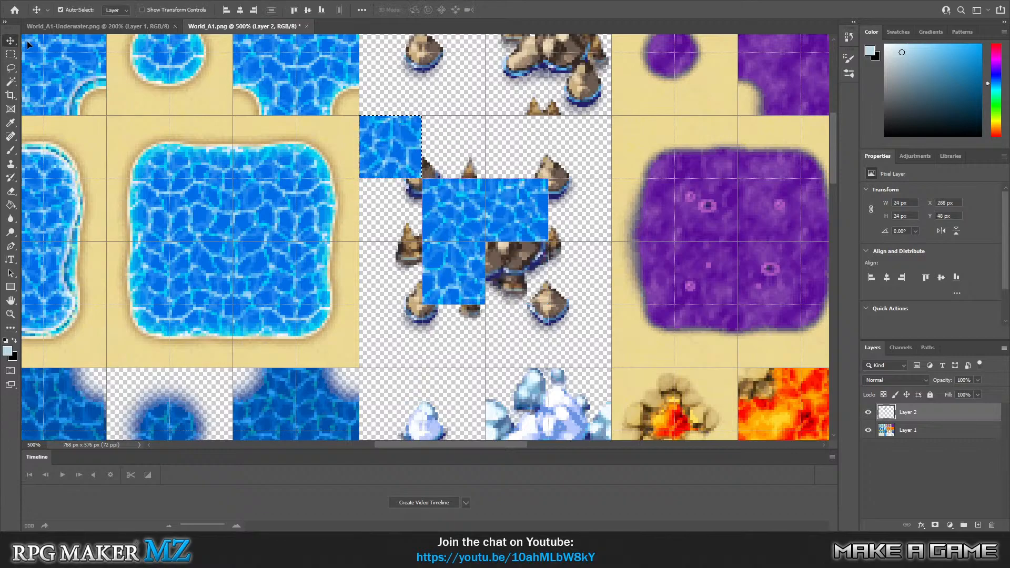
Move the lower-left 24 px quarter of the water square to X 312, Y 48 px.
{"action": "left_click", "coordinate": [17, 53]}
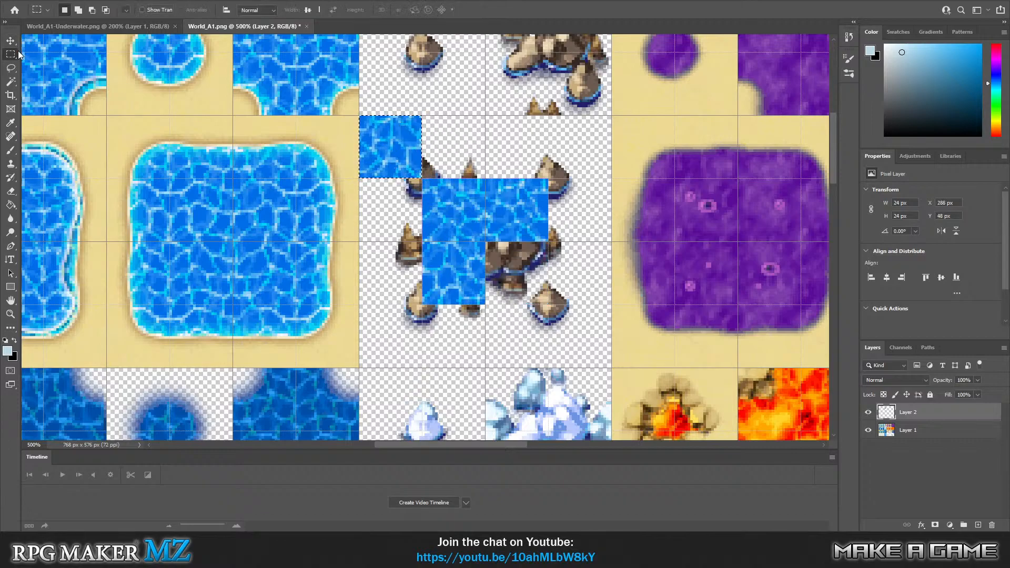
{"action": "left_click", "coordinate": [424, 243]}
{"action": "left_click_drag", "start_coordinate": [423, 243], "coordinate": [484, 304]}
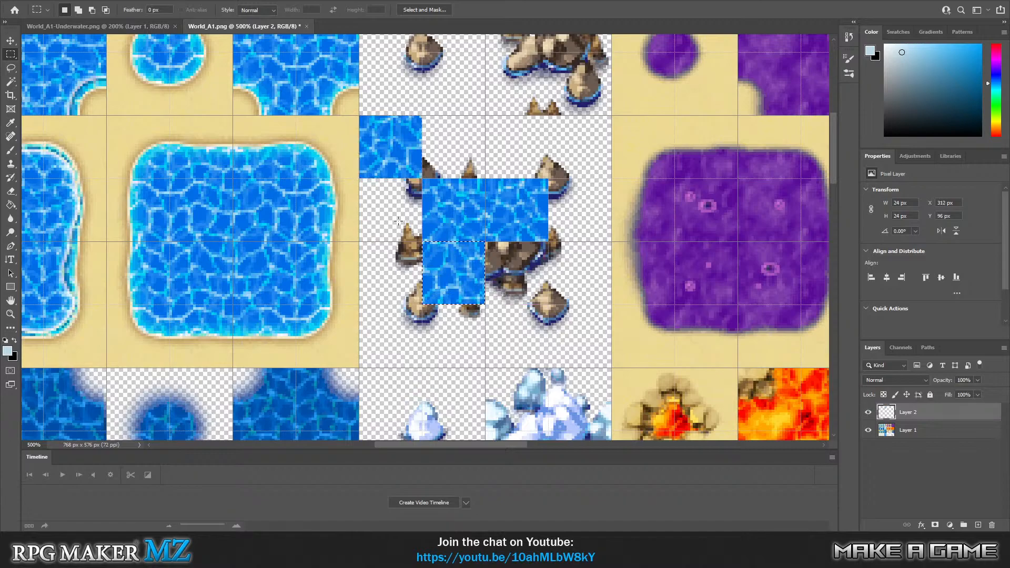
{"action": "left_click", "coordinate": [10, 41]}
{"action": "left_click_drag", "start_coordinate": [443, 273], "coordinate": [441, 149]}
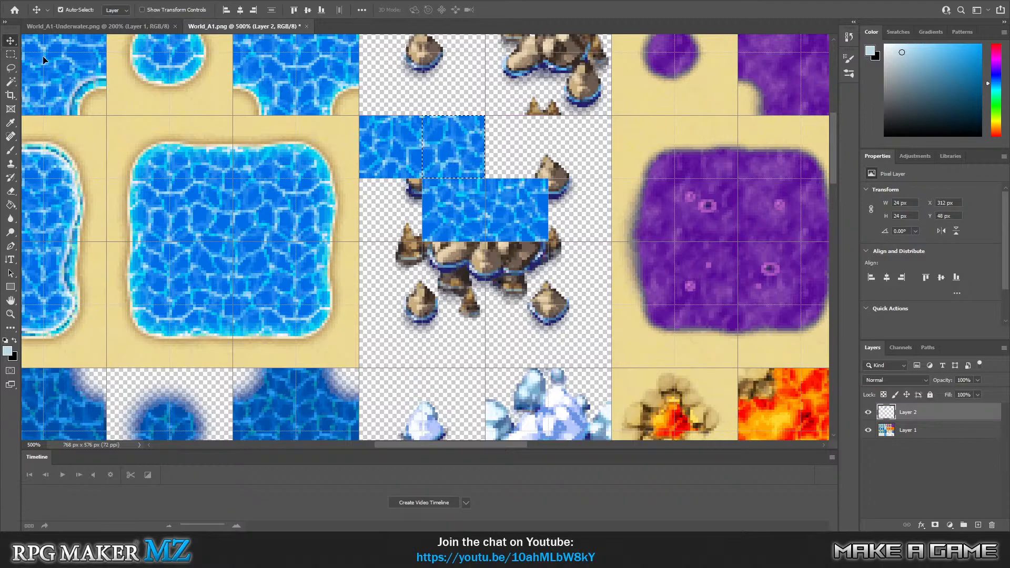
Move the upper-right 24 px quarter of the water square to X 288, Y 72 px, completing the rearranged tile.
{"action": "left_click", "coordinate": [13, 54]}
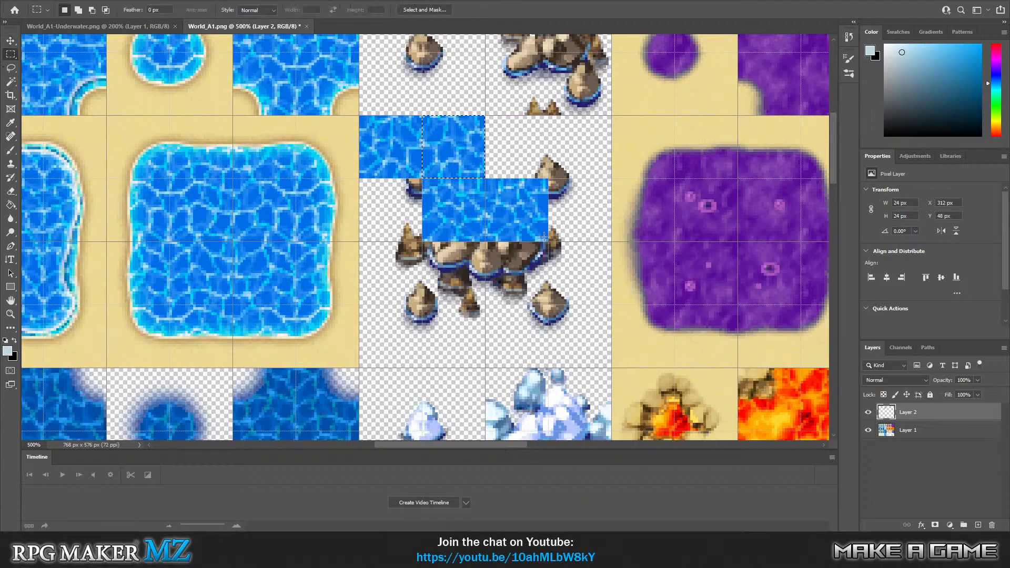
{"action": "left_click_drag", "start_coordinate": [546, 239], "coordinate": [485, 179]}
{"action": "left_click", "coordinate": [12, 42]}
{"action": "left_click_drag", "start_coordinate": [530, 216], "coordinate": [403, 216]}
Select the rearranged 48 by 48 px water tile and place its layer beneath the tileset layer.
{"action": "key", "text": "m"}
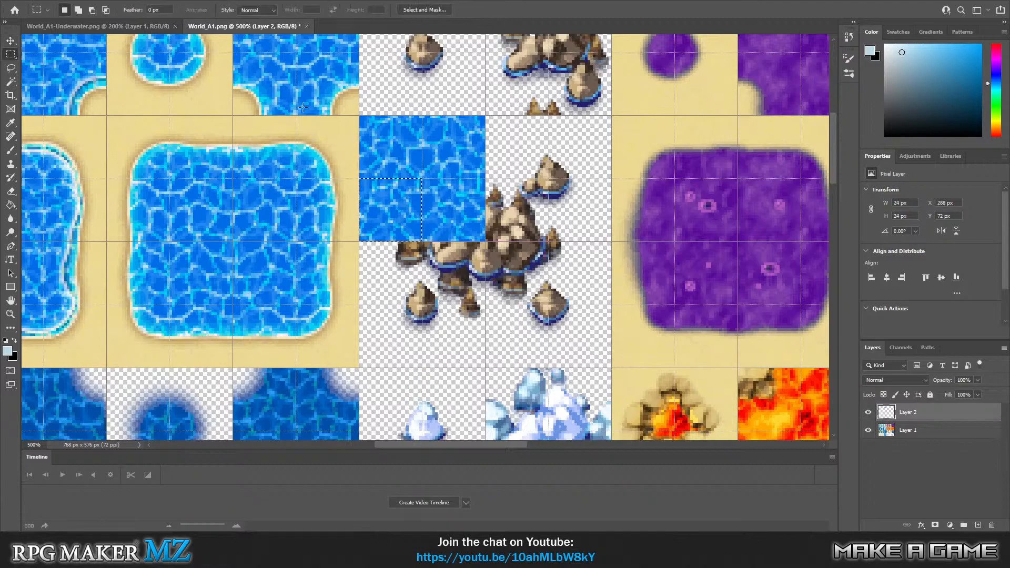
{"action": "left_click_drag", "start_coordinate": [362, 114], "coordinate": [482, 240]}
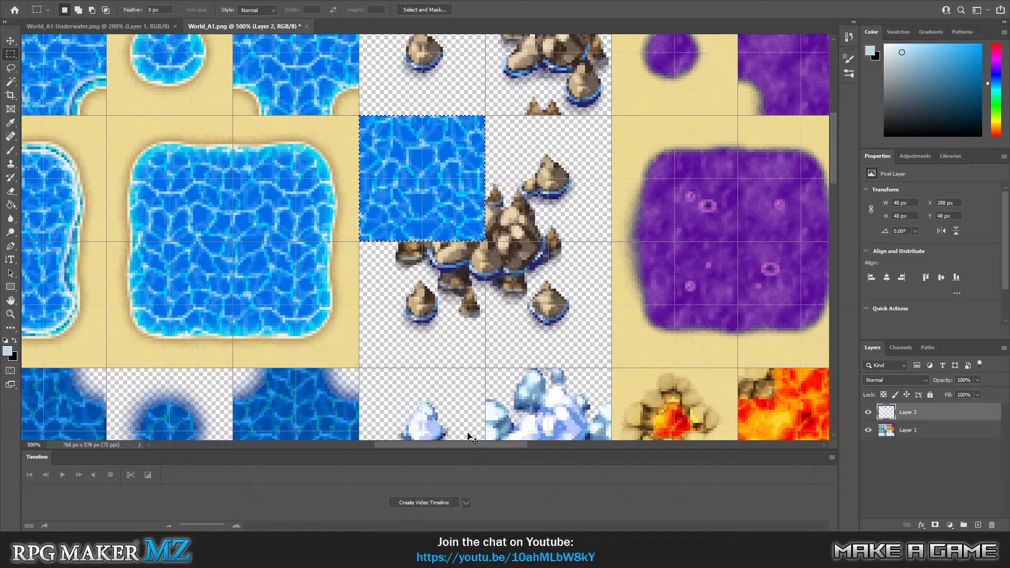
{"action": "left_click_drag", "start_coordinate": [834, 172], "coordinate": [835, 210]}
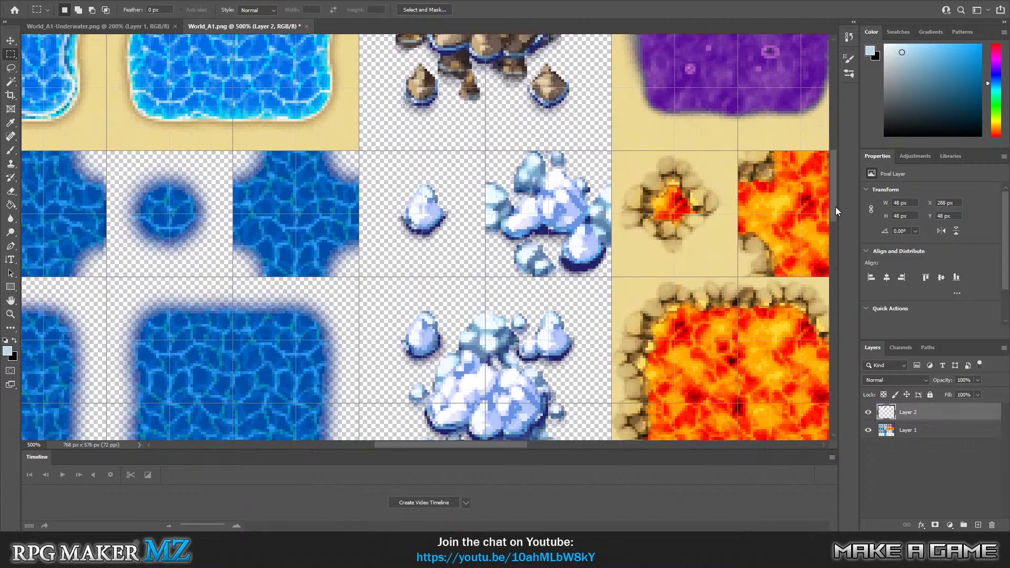
{"action": "left_click_drag", "start_coordinate": [510, 444], "coordinate": [411, 445]}
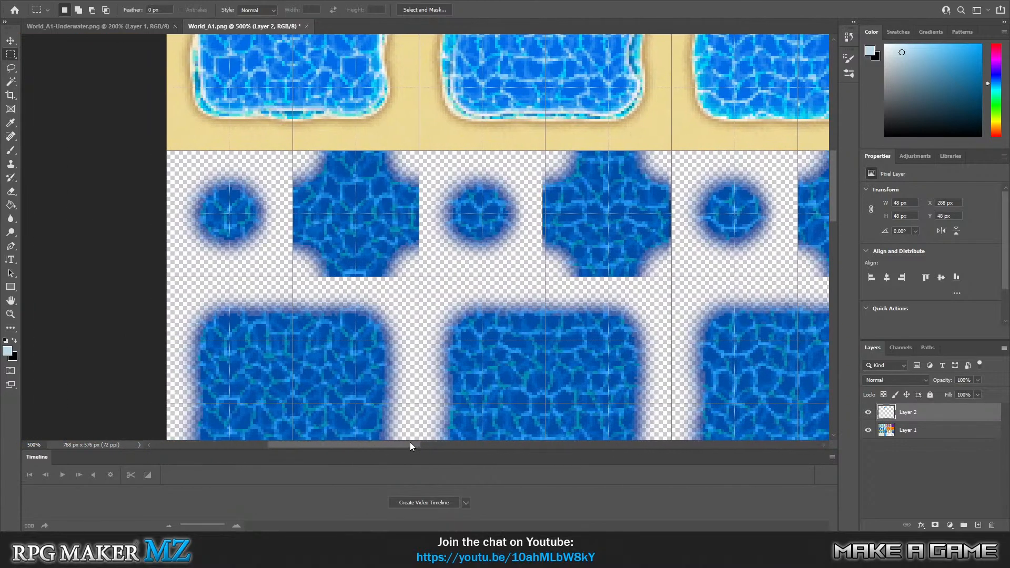
{"action": "left_click_drag", "start_coordinate": [922, 412], "coordinate": [950, 440]}
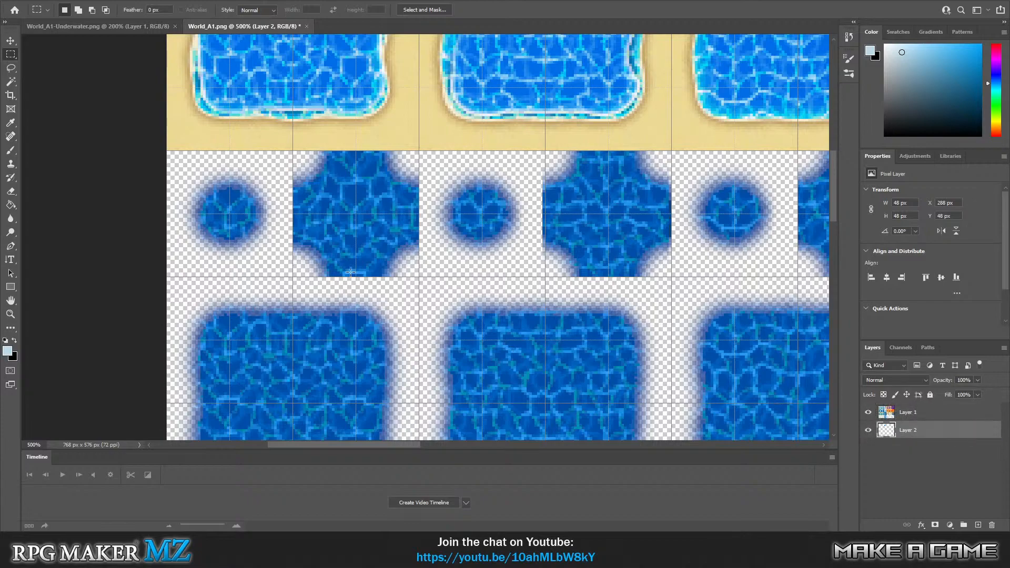
Paste the water tile on a new layer and align it under the first deep-water tile at X 0, Y 144 px.
{"action": "key", "text": "ctrl+shift+alt+n"}
{"action": "key", "text": "v"}
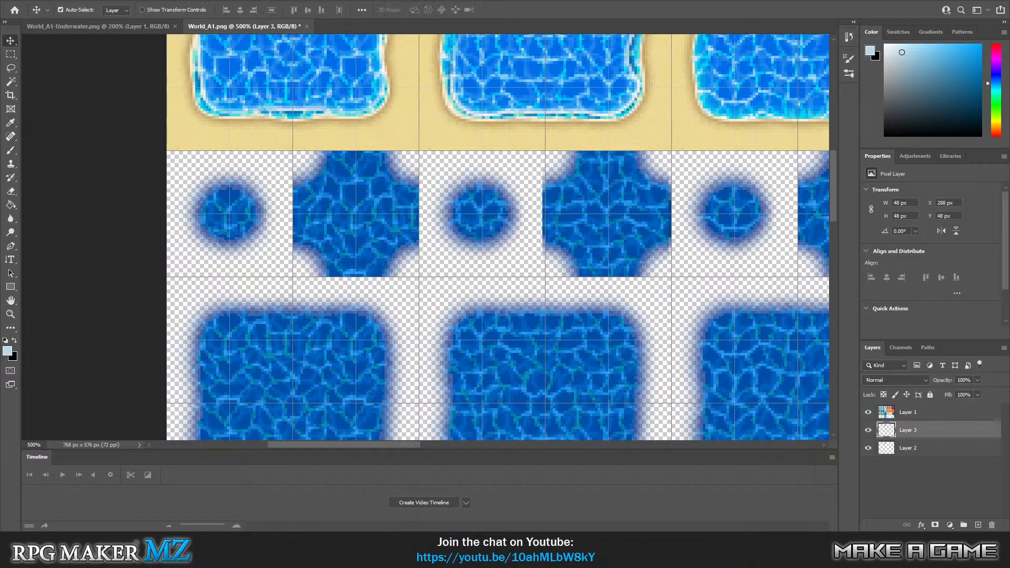
{"action": "left_click_drag", "start_coordinate": [351, 445], "coordinate": [426, 446]}
{"action": "scroll", "coordinate": [550, 287], "scroll_direction": "up", "scroll_amount": 4}
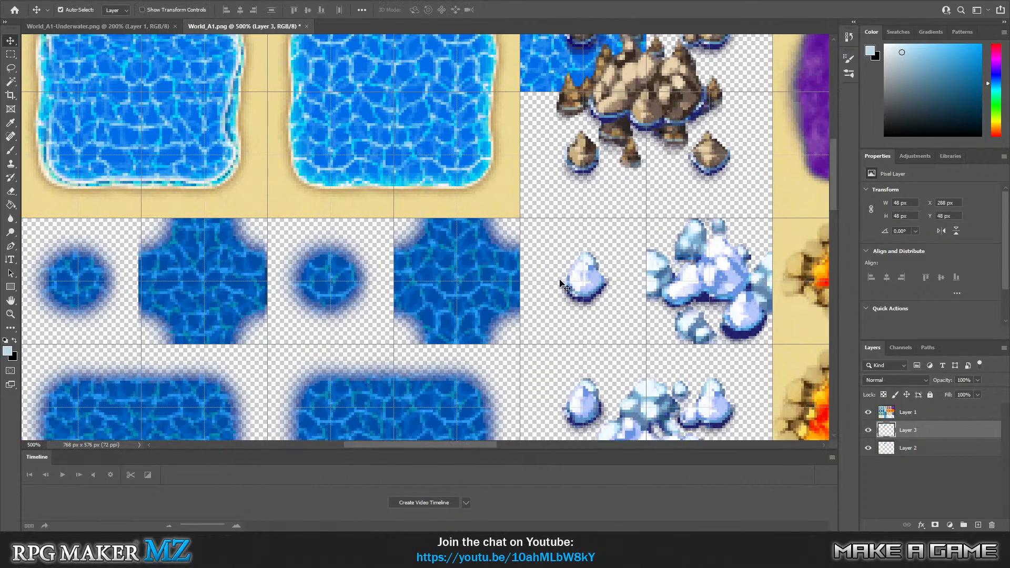
{"action": "scroll", "coordinate": [544, 289], "scroll_direction": "up", "scroll_amount": 1}
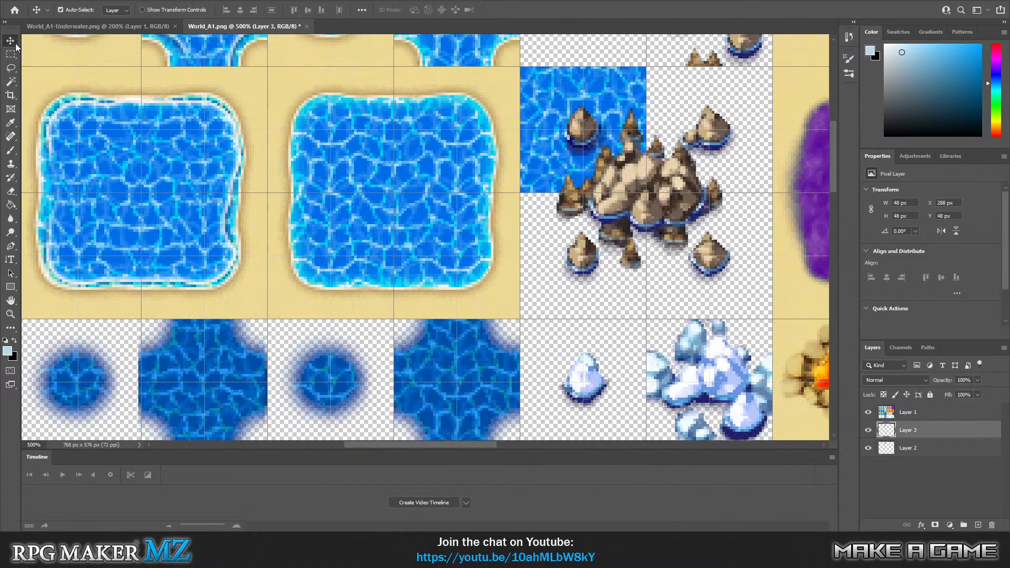
{"action": "left_click_drag", "start_coordinate": [555, 97], "coordinate": [207, 373]}
{"action": "scroll", "coordinate": [833, 190], "scroll_direction": "down", "scroll_amount": 7}
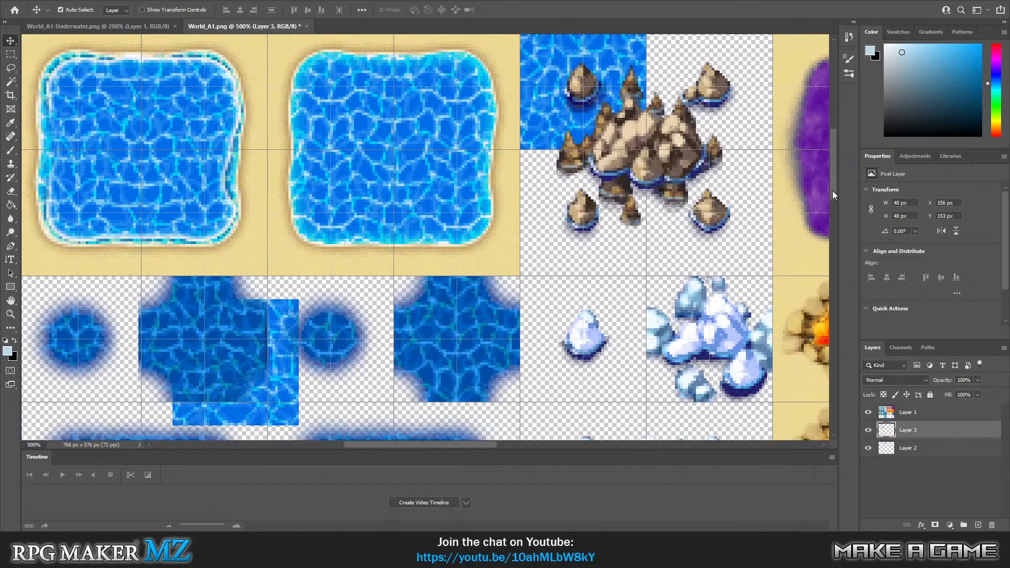
{"action": "left_click_drag", "start_coordinate": [213, 219], "coordinate": [303, 242]}
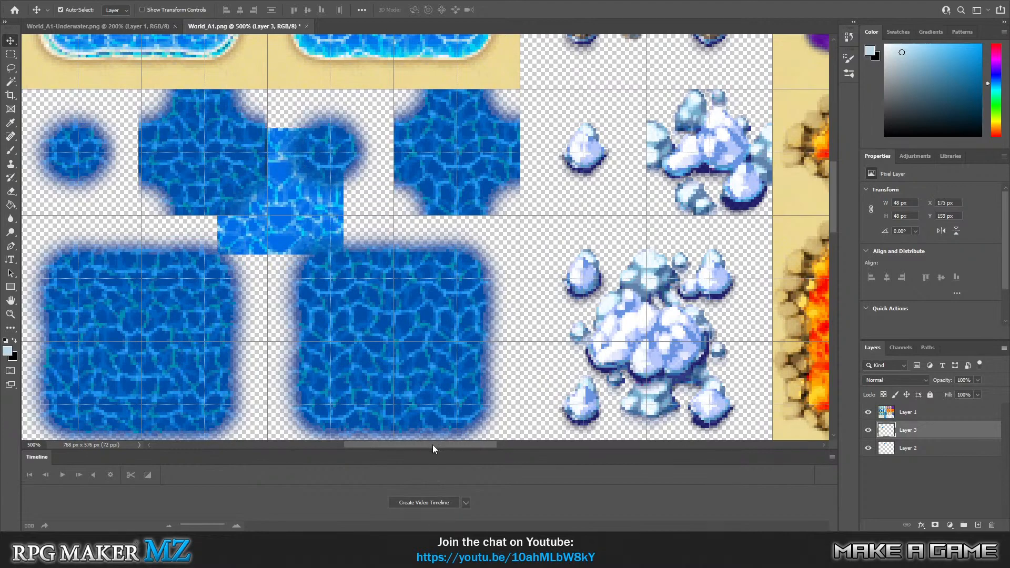
{"action": "left_click_drag", "start_coordinate": [433, 444], "coordinate": [362, 455]}
{"action": "left_click_drag", "start_coordinate": [589, 211], "coordinate": [281, 202]}
{"action": "key", "text": "ctrl+z"}
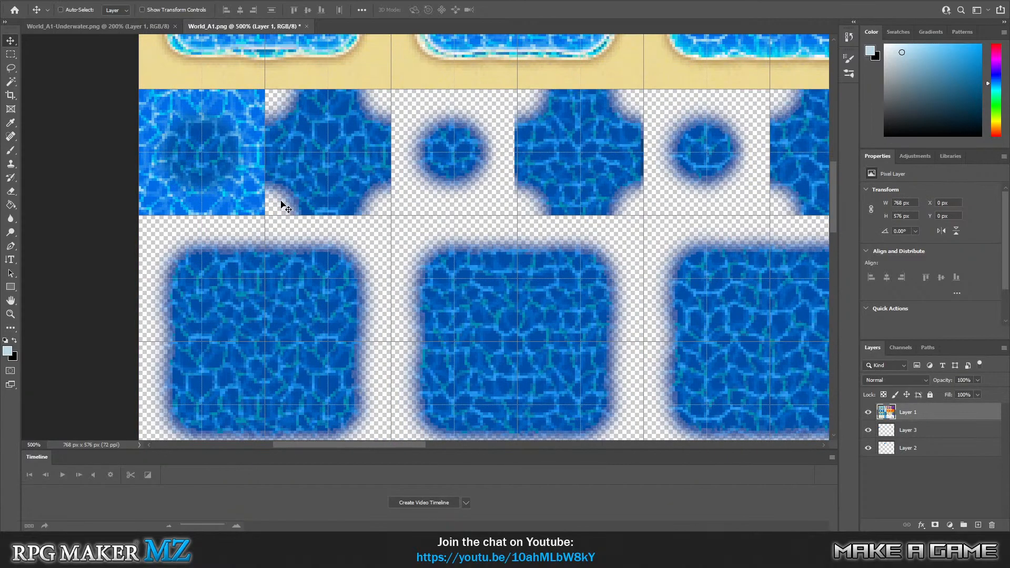
{"action": "left_click", "coordinate": [66, 131]}
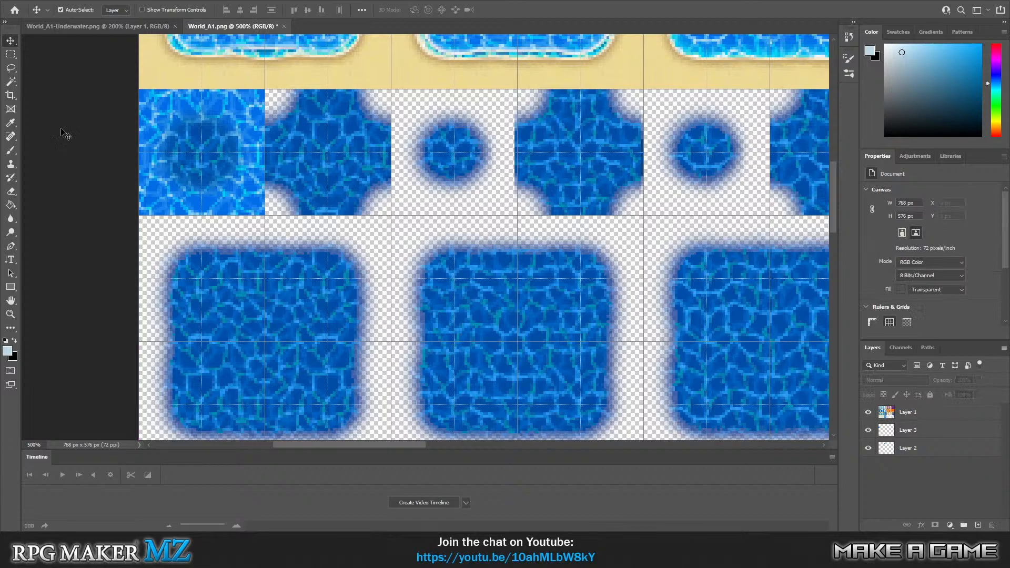
{"action": "left_click", "coordinate": [11, 54]}
{"action": "left_click_drag", "start_coordinate": [139, 91], "coordinate": [226, 190]}
{"action": "left_click", "coordinate": [133, 175]}
Paste a second water tile at X 48, Y 144 px and place its layer beneath the tileset layer.
{"action": "key", "text": "ctrl+v"}
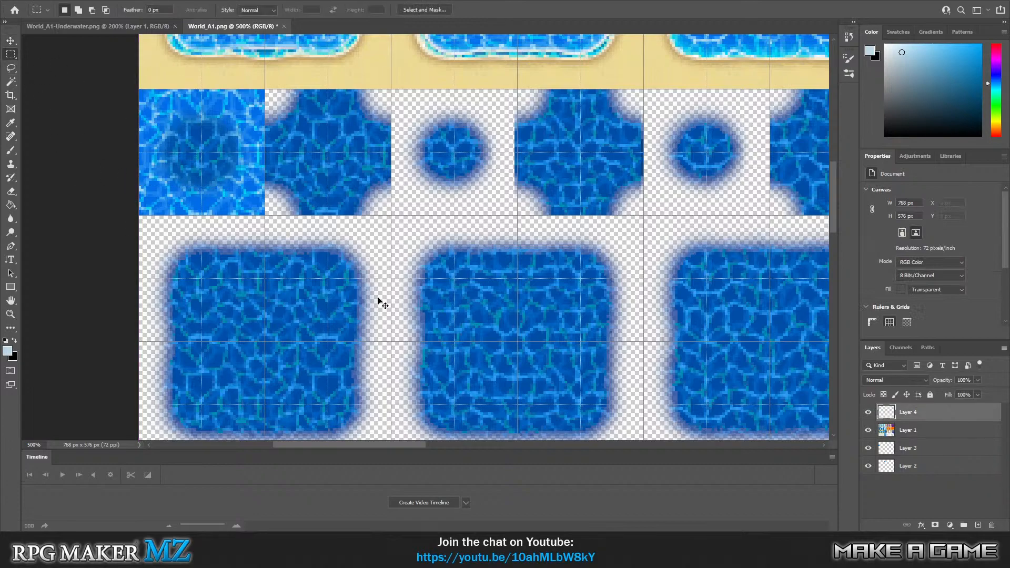
{"action": "left_click_drag", "start_coordinate": [495, 241], "coordinate": [378, 166]}
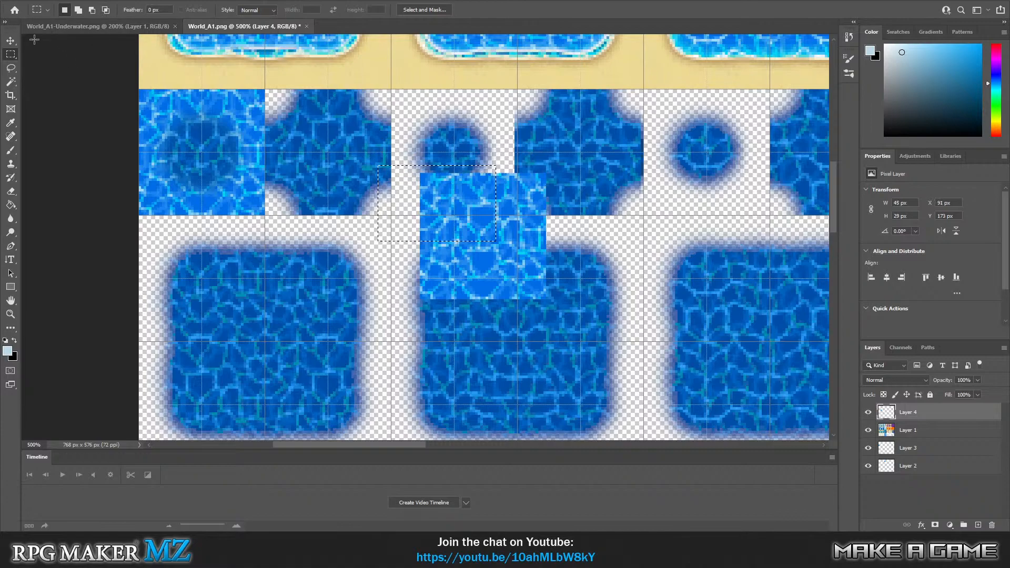
{"action": "left_click", "coordinate": [11, 41]}
{"action": "left_click_drag", "start_coordinate": [484, 250], "coordinate": [329, 166]}
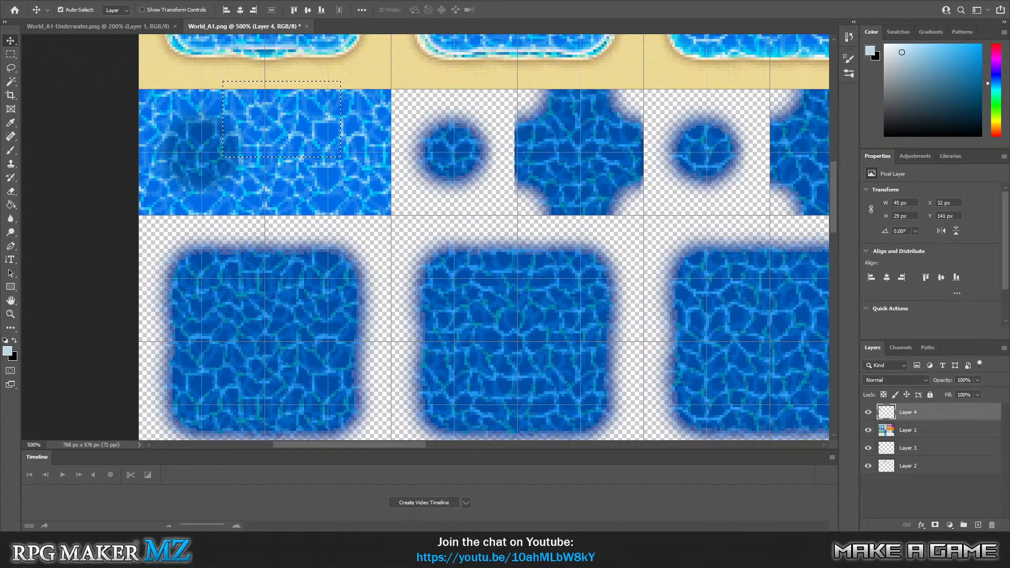
{"action": "left_click", "coordinate": [122, 1]}
{"action": "left_click", "coordinate": [138, 15]}
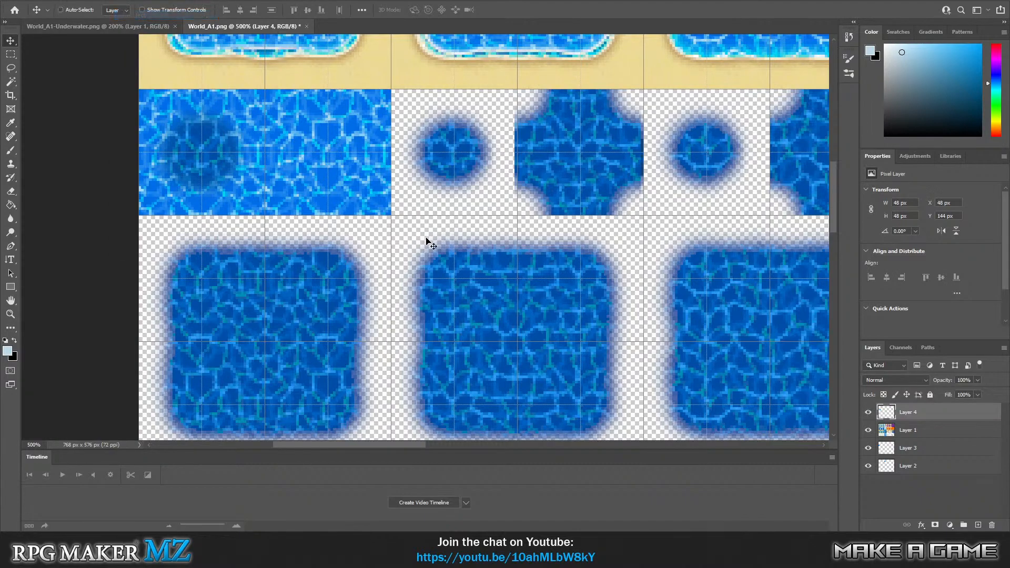
{"action": "left_click_drag", "start_coordinate": [934, 415], "coordinate": [932, 441]}
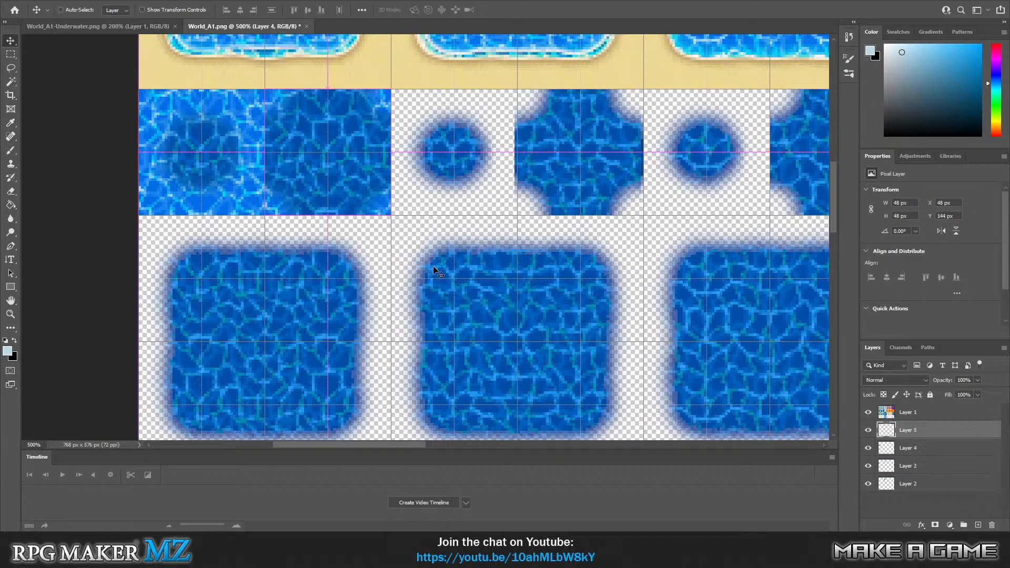
Paste two more water tiles under the next deep-water tiles, at X 96 and X 144, Y 144 px.
{"action": "key", "text": "ctrl+v"}
{"action": "left_click_drag", "start_coordinate": [485, 234], "coordinate": [457, 150]}
{"action": "key", "text": "ctrl+v"}
{"action": "left_click_drag", "start_coordinate": [532, 238], "coordinate": [607, 181]}
{"action": "key", "text": "ctrl+z"}
{"action": "left_click_drag", "start_coordinate": [450, 236], "coordinate": [540, 146]}
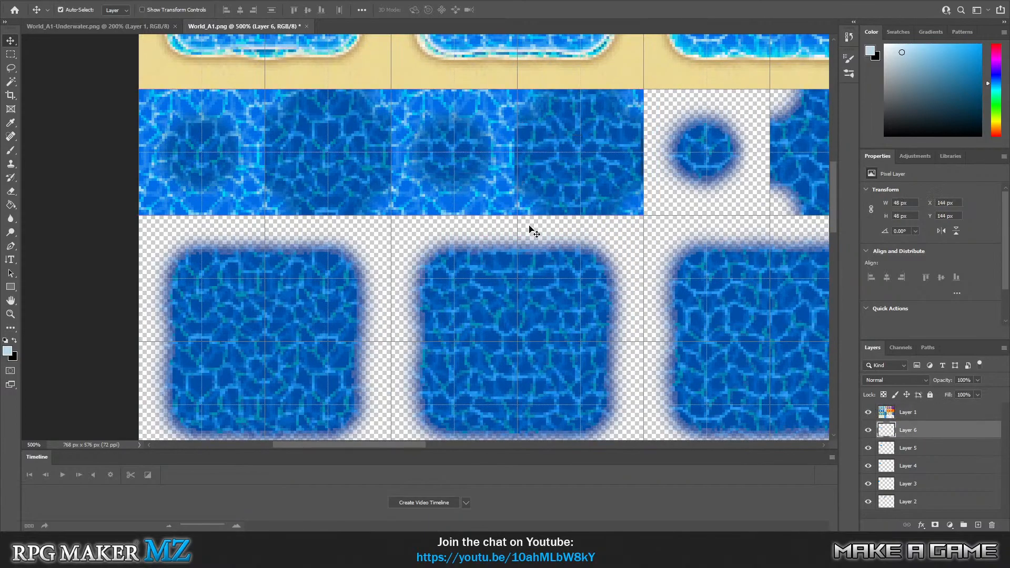
Move the water tile beneath the second round deep-water tile to X 0, Y 192 px, under the first deep-water pool's corner.
{"action": "scroll", "coordinate": [531, 227], "scroll_direction": "up", "scroll_amount": 5}
{"action": "scroll", "coordinate": [470, 268], "scroll_direction": "down", "scroll_amount": 6}
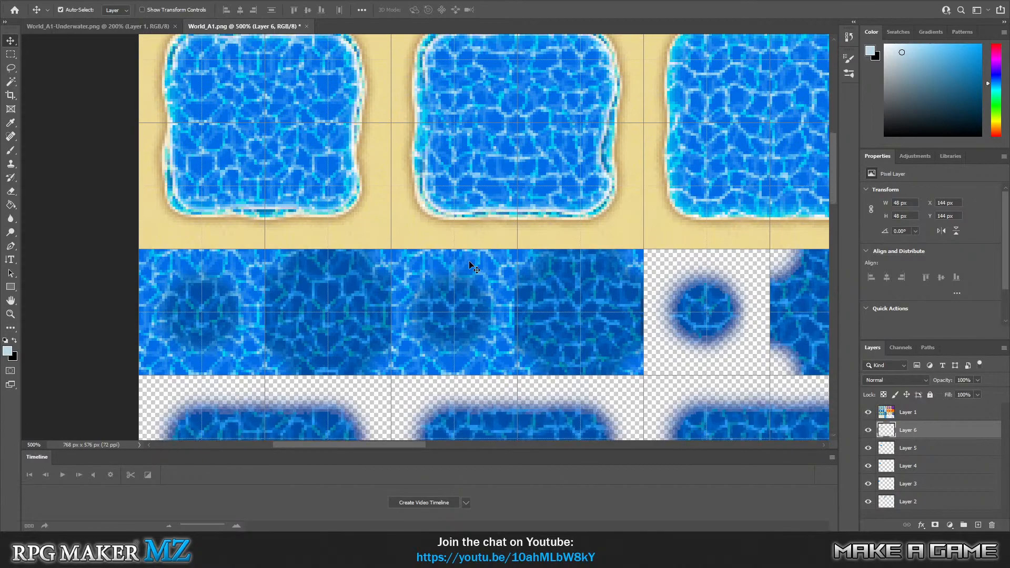
{"action": "scroll", "coordinate": [410, 258], "scroll_direction": "up", "scroll_amount": 1}
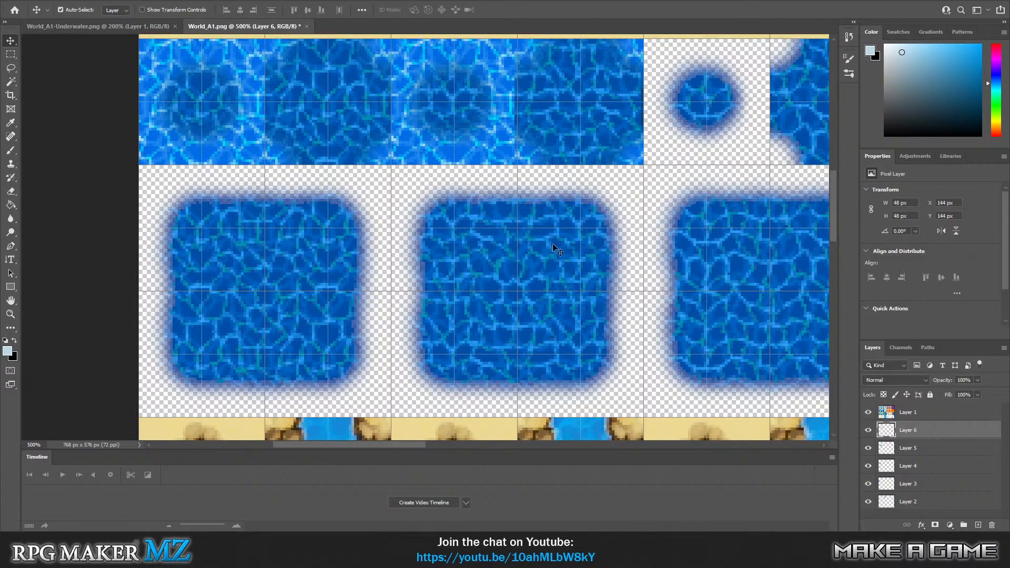
{"action": "left_click_drag", "start_coordinate": [440, 154], "coordinate": [175, 278]}
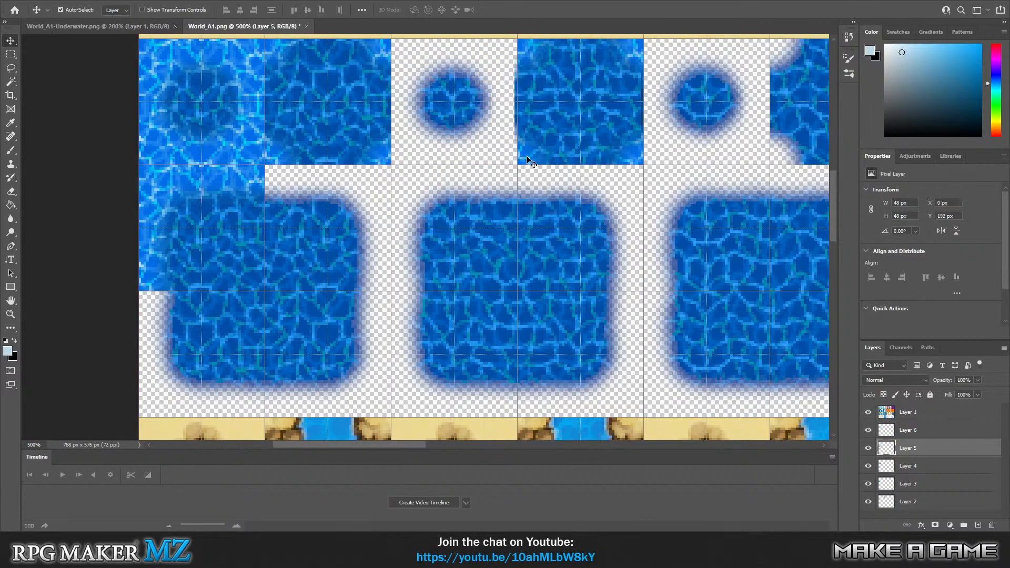
Move the pasted water tile to X 48, Y 192 px, beneath the upper part of the first deep-water pool.
{"action": "left_click_drag", "start_coordinate": [527, 160], "coordinate": [289, 288]}
{"action": "scroll", "coordinate": [379, 253], "scroll_direction": "down", "scroll_amount": 3}
{"action": "key", "text": "ctrl+v"}
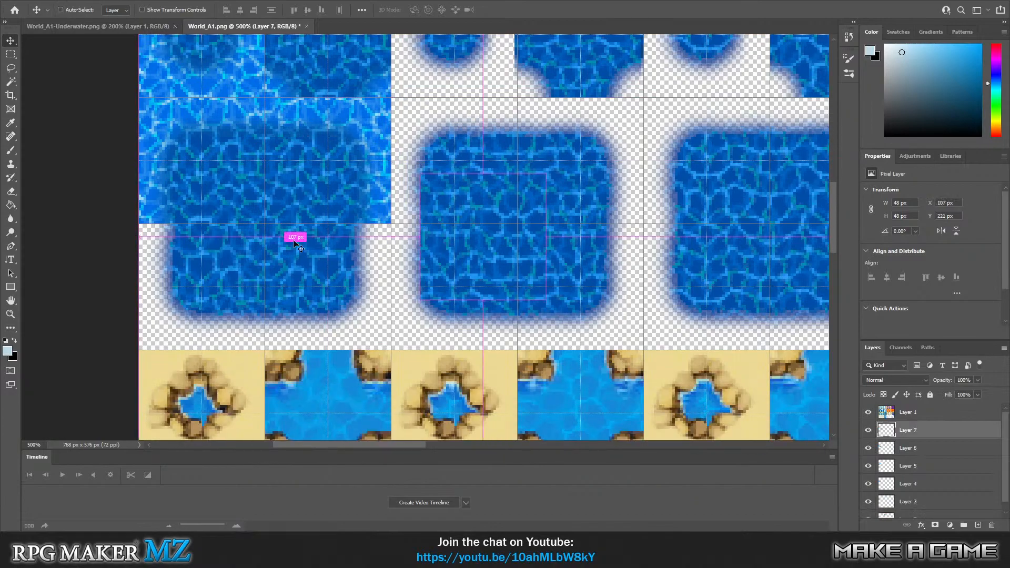
{"action": "scroll", "coordinate": [423, 213], "scroll_direction": "up", "scroll_amount": 3}
{"action": "scroll", "coordinate": [478, 210], "scroll_direction": "up", "scroll_amount": 5}
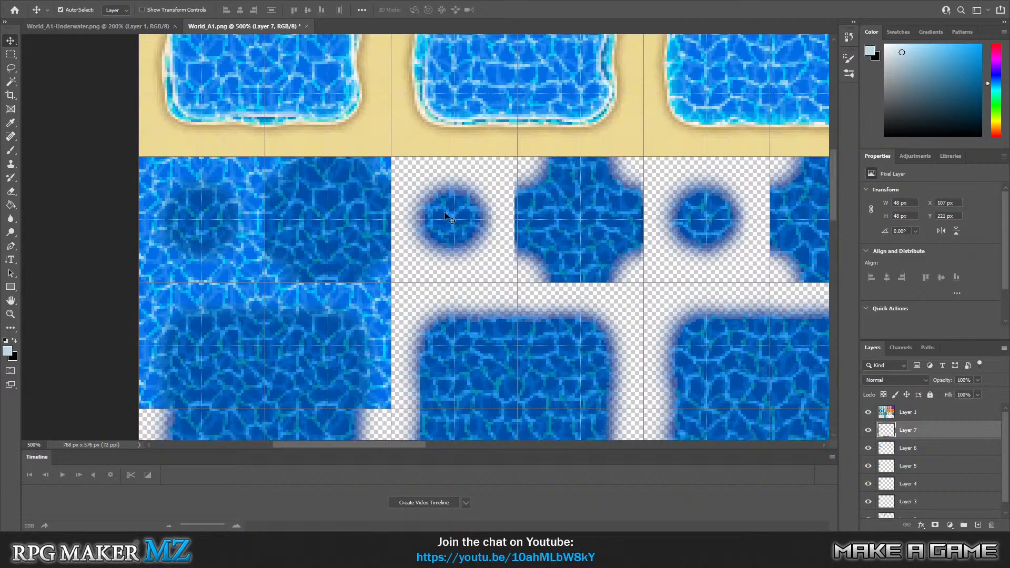
{"action": "scroll", "coordinate": [423, 239], "scroll_direction": "down", "scroll_amount": 3}
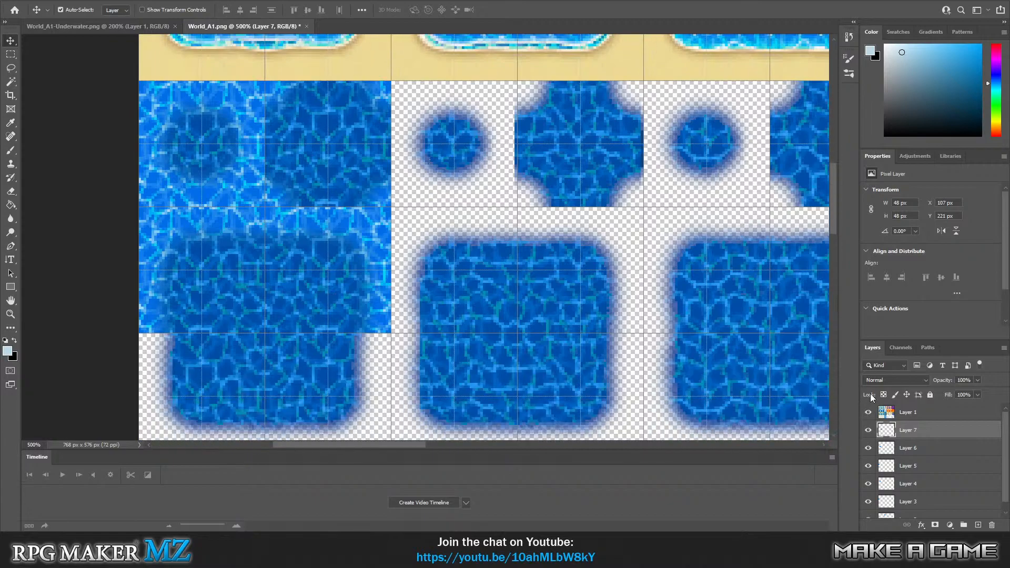
{"action": "mouse_move", "coordinate": [385, 231]}
{"action": "left_mouse_down"}
{"action": "mouse_move", "coordinate": [455, 231]}
{"action": "mouse_move", "coordinate": [379, 231]}
{"action": "left_mouse_up"}
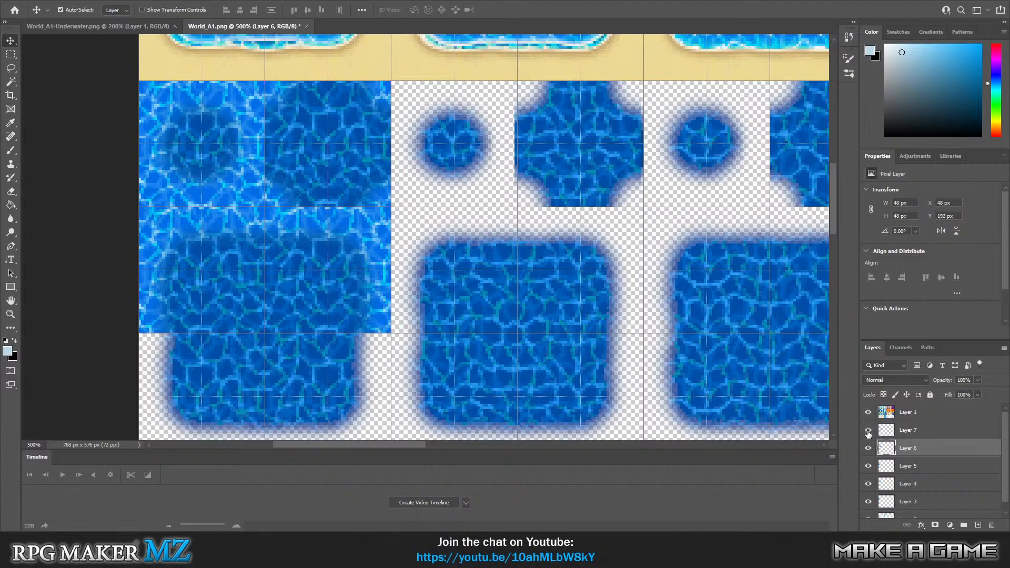
{"action": "left_click", "coordinate": [931, 433]}
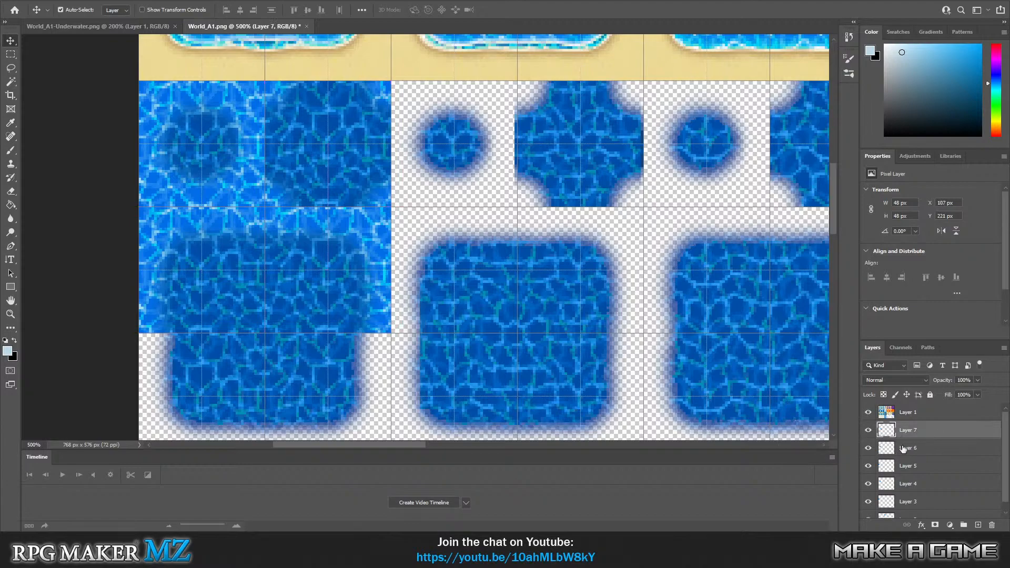
{"action": "key", "text": "Delete"}
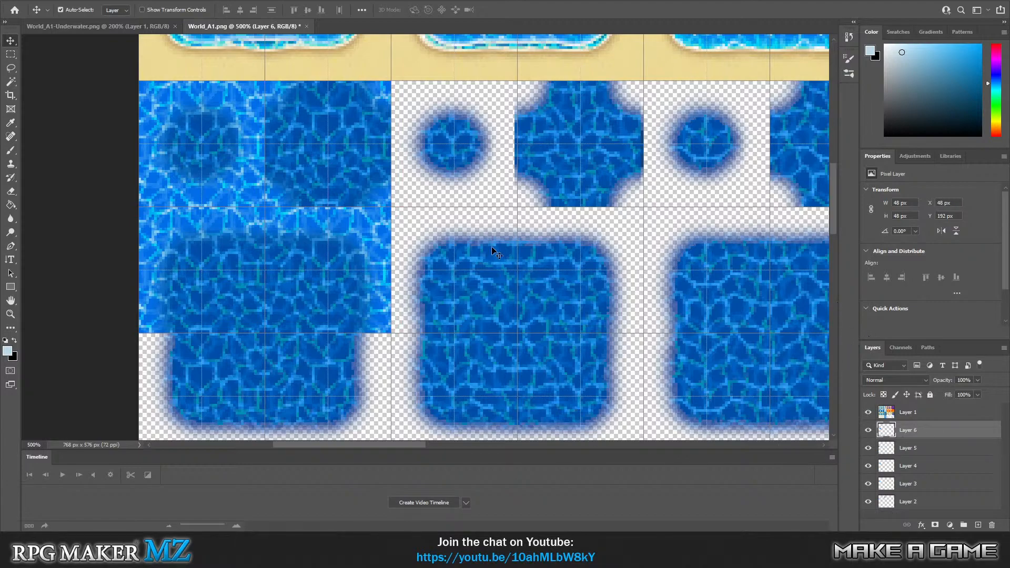
Paste two more water tiles and align them beneath the lower half of the first deep-water pool, at X 0 and X 48, Y 240 px.
{"action": "scroll", "coordinate": [521, 273], "scroll_direction": "up", "scroll_amount": 2}
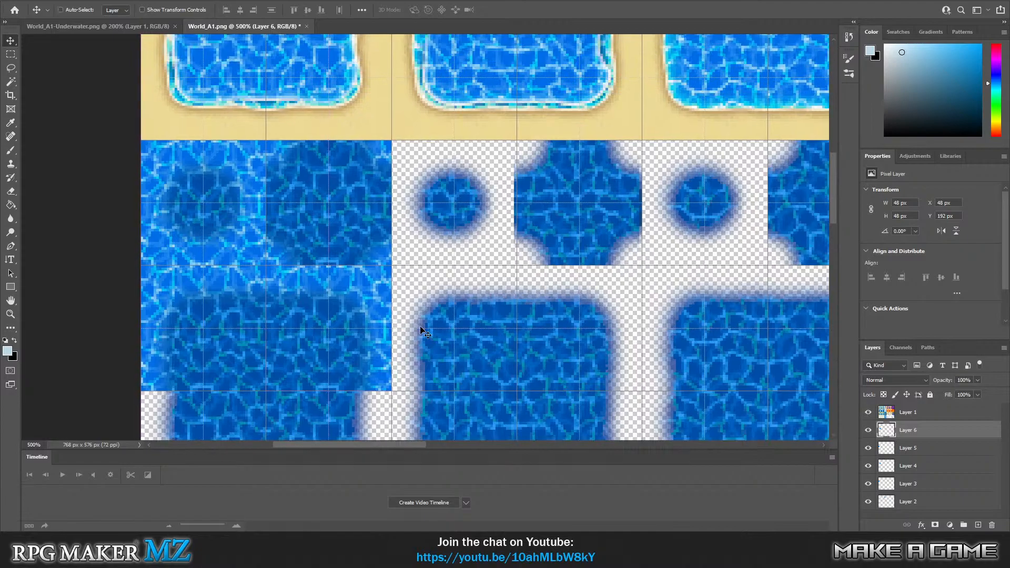
{"action": "key", "text": "ctrl+1"}
{"action": "key", "text": "ctrl+plus"}
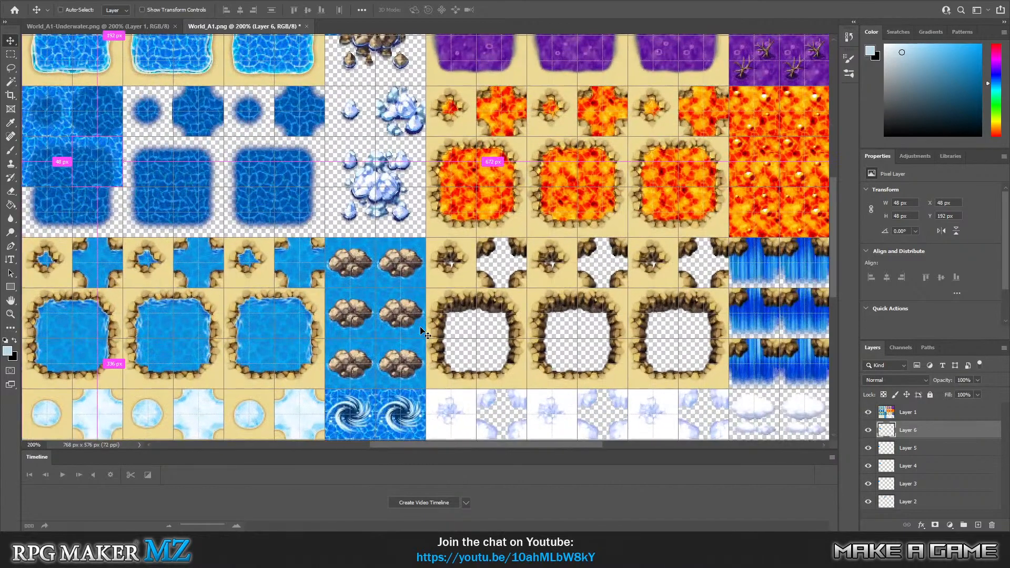
{"action": "scroll", "coordinate": [208, 199], "scroll_direction": "up", "scroll_amount": 3}
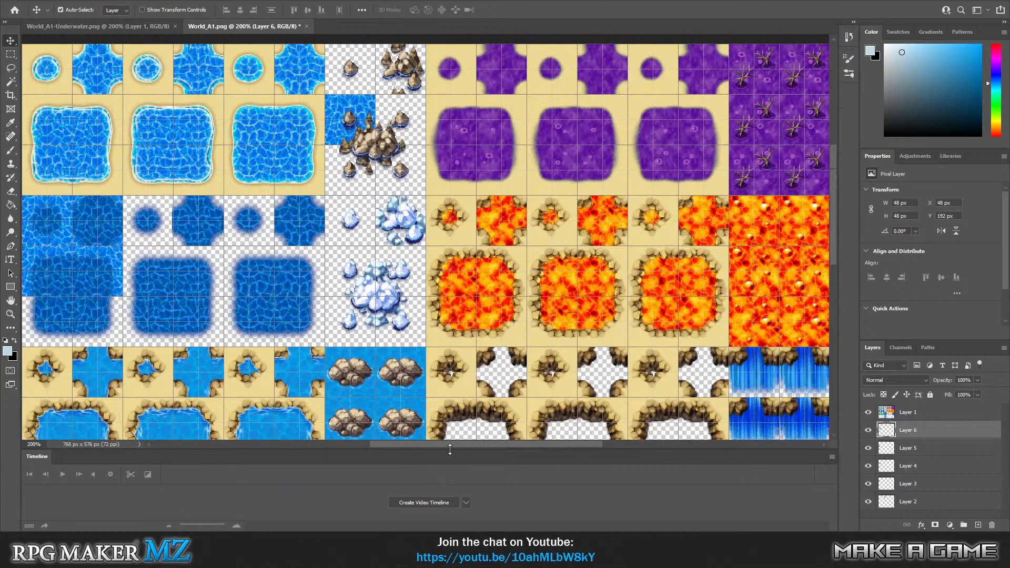
{"action": "scroll", "coordinate": [437, 446], "scroll_direction": "left", "scroll_amount": 6}
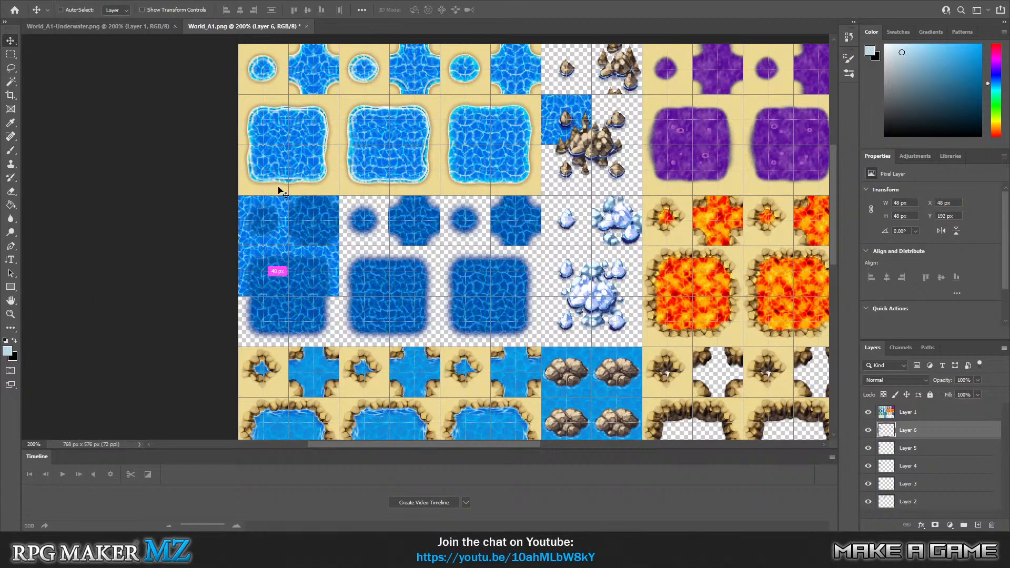
{"action": "key", "text": "ctrl+v"}
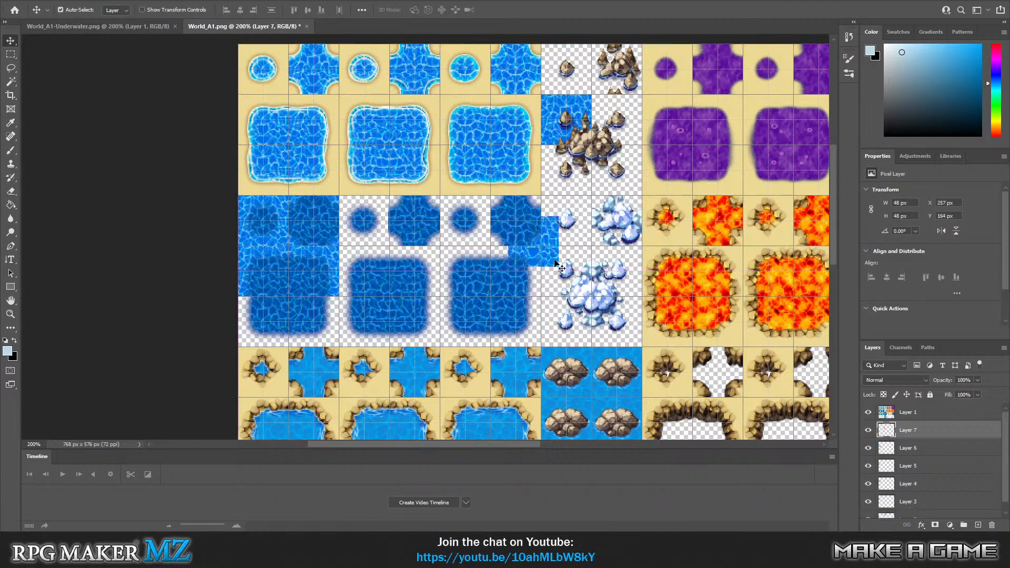
{"action": "left_click_drag", "start_coordinate": [553, 261], "coordinate": [283, 340]}
{"action": "key", "text": "ctrl+v"}
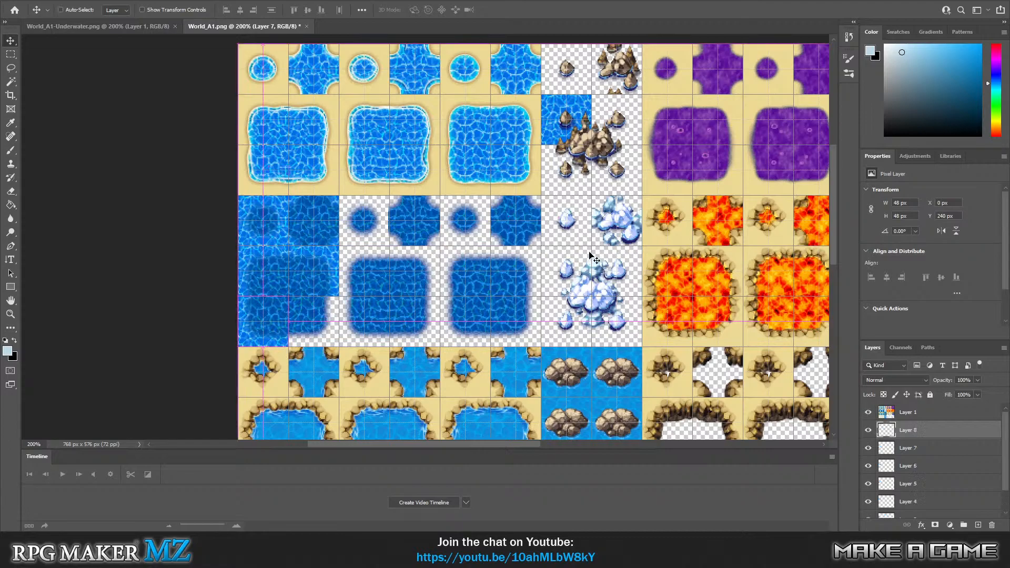
{"action": "left_click_drag", "start_coordinate": [548, 262], "coordinate": [327, 340]}
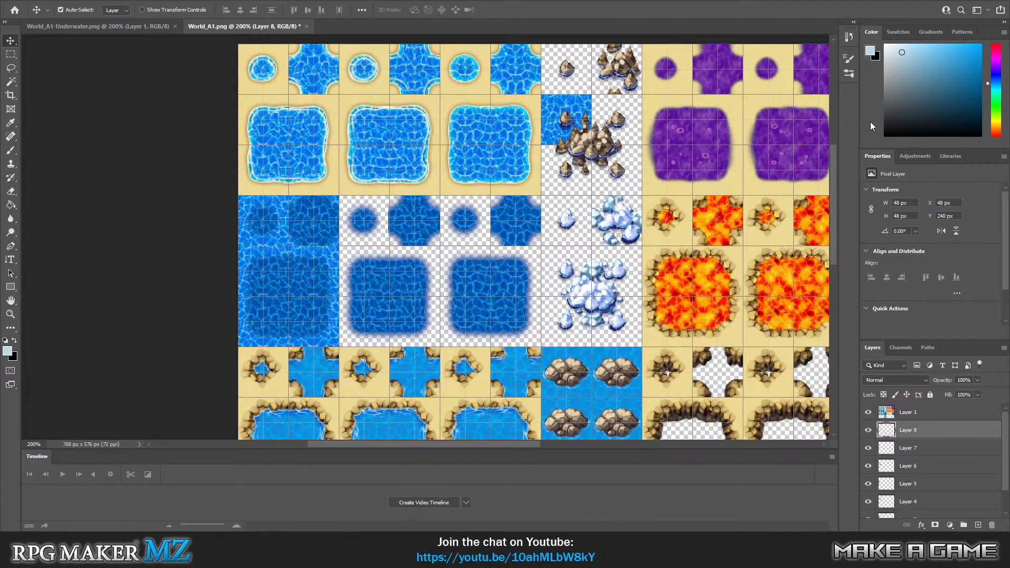
Delete the leftover water tile layer behind the rock tiles at X 288, Y 48 px.
{"action": "left_click", "coordinate": [551, 108]}
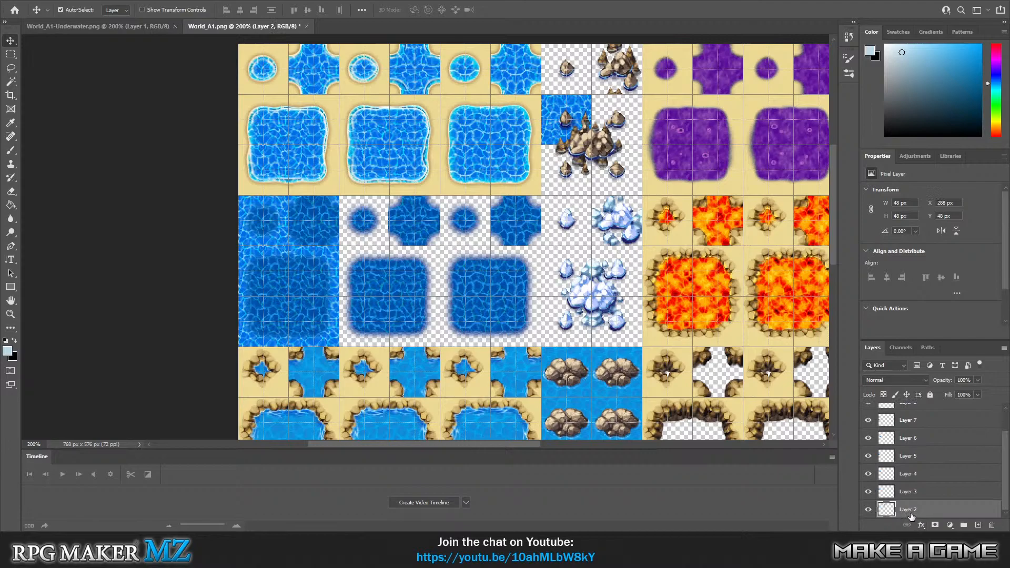
{"action": "key", "text": "Delete"}
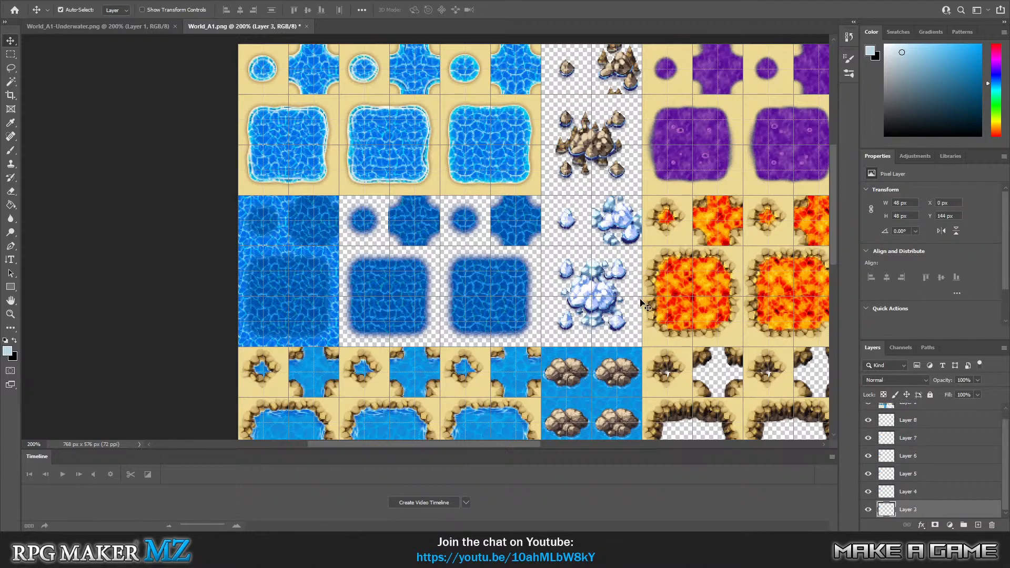
{"action": "scroll", "coordinate": [640, 302], "scroll_direction": "up", "scroll_amount": 1}
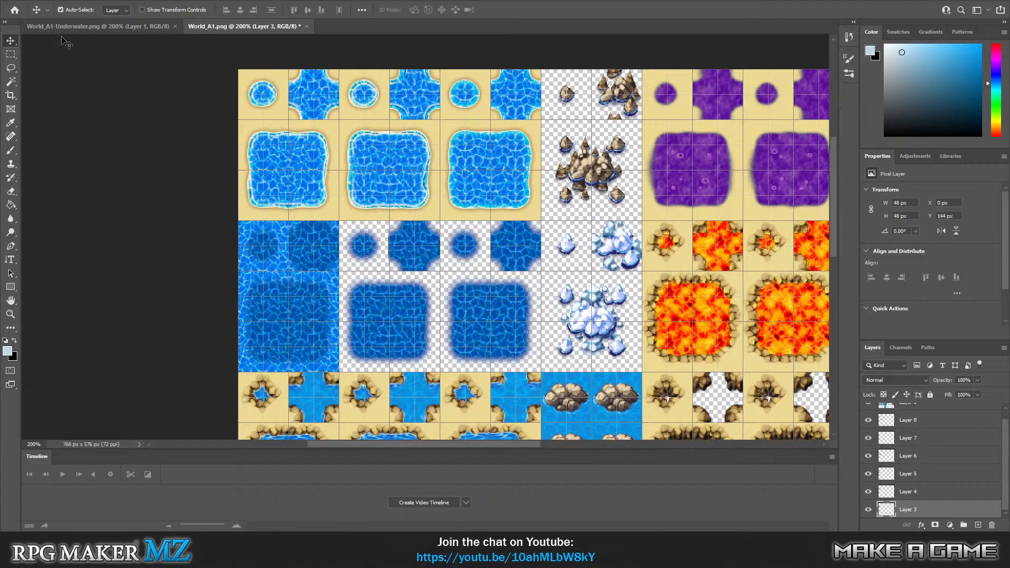
Clear the sea-rock and iceberg tiles between the water pools and the purple swamp from Layer 1, and deselect.
{"action": "left_click", "coordinate": [11, 55]}
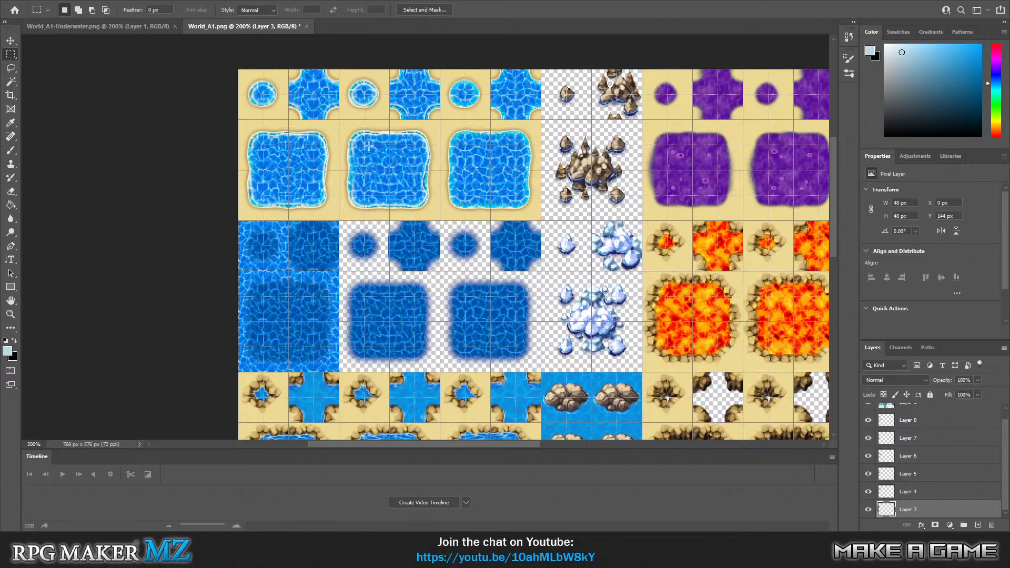
{"action": "left_click_drag", "start_coordinate": [369, 145], "coordinate": [389, 170]}
{"action": "left_click_drag", "start_coordinate": [364, 143], "coordinate": [415, 195]}
{"action": "left_click_drag", "start_coordinate": [541, 120], "coordinate": [641, 219]}
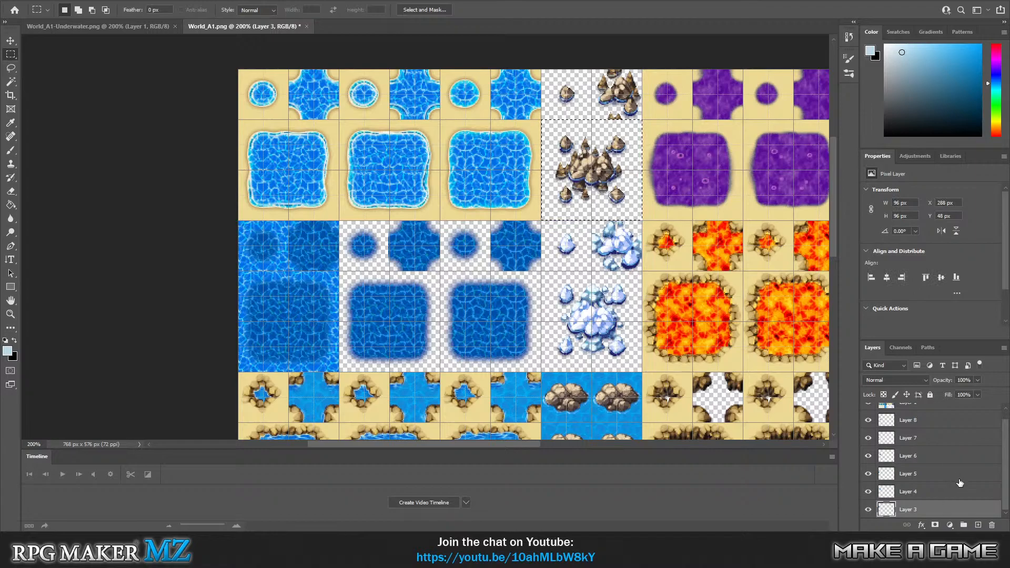
{"action": "scroll", "coordinate": [949, 478], "scroll_direction": "up", "scroll_amount": 1}
{"action": "left_click", "coordinate": [922, 418]}
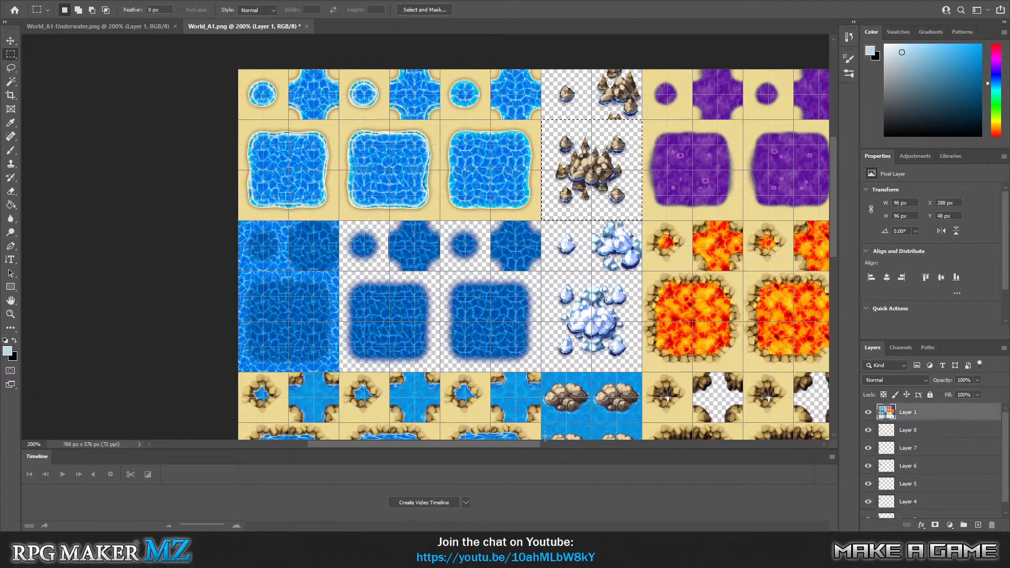
{"action": "key", "text": "Delete"}
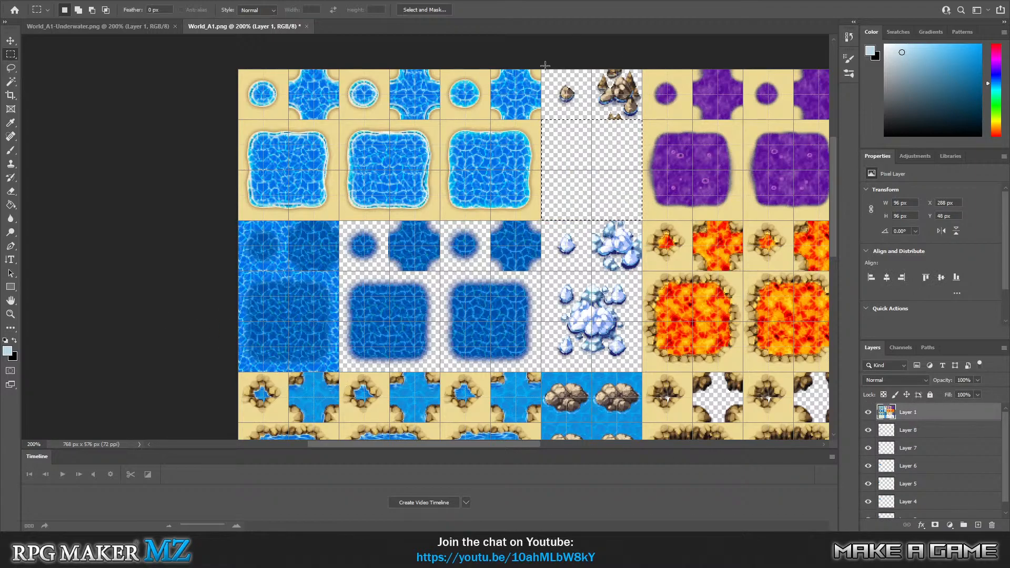
{"action": "mouse_move", "coordinate": [542, 68]}
{"action": "left_mouse_down"}
{"action": "mouse_move", "coordinate": [602, 122]}
{"action": "mouse_move", "coordinate": [657, 357]}
{"action": "mouse_move", "coordinate": [641, 371]}
{"action": "left_mouse_up"}
{"action": "key", "text": "Delete"}
{"action": "key", "text": "ctrl+d"}
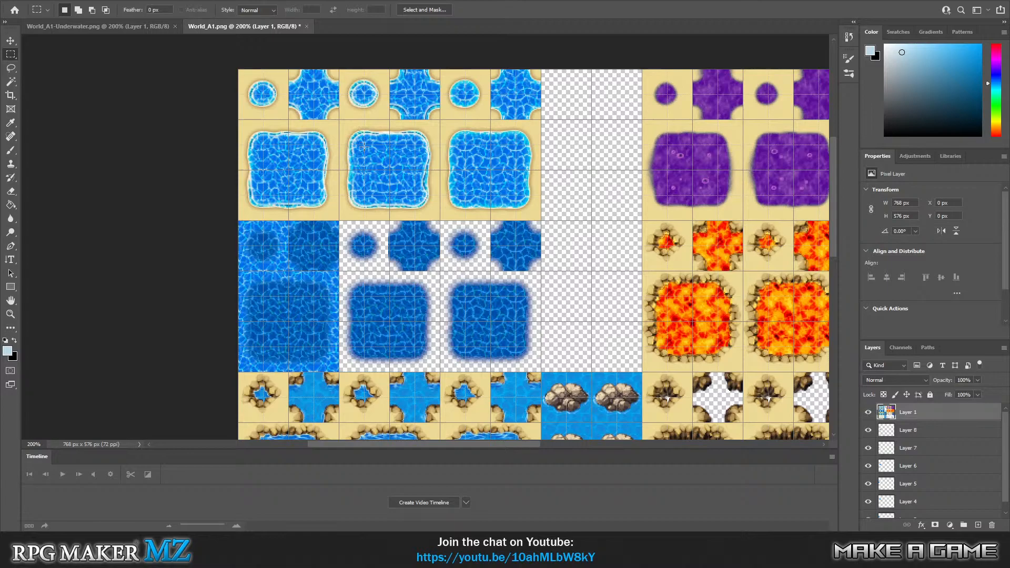
Copy the 48 x 48 px center of the second shore-water pool to a new layer and move it to X 312, Y 72 px in the cleared area.
{"action": "left_click_drag", "start_coordinate": [363, 146], "coordinate": [415, 195]}
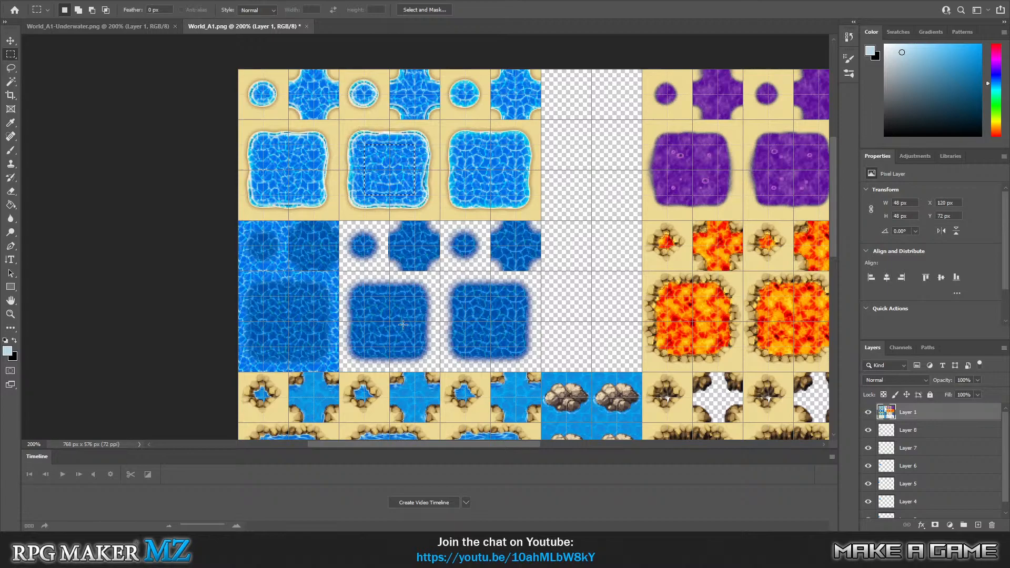
{"action": "key", "text": "ctrl+j"}
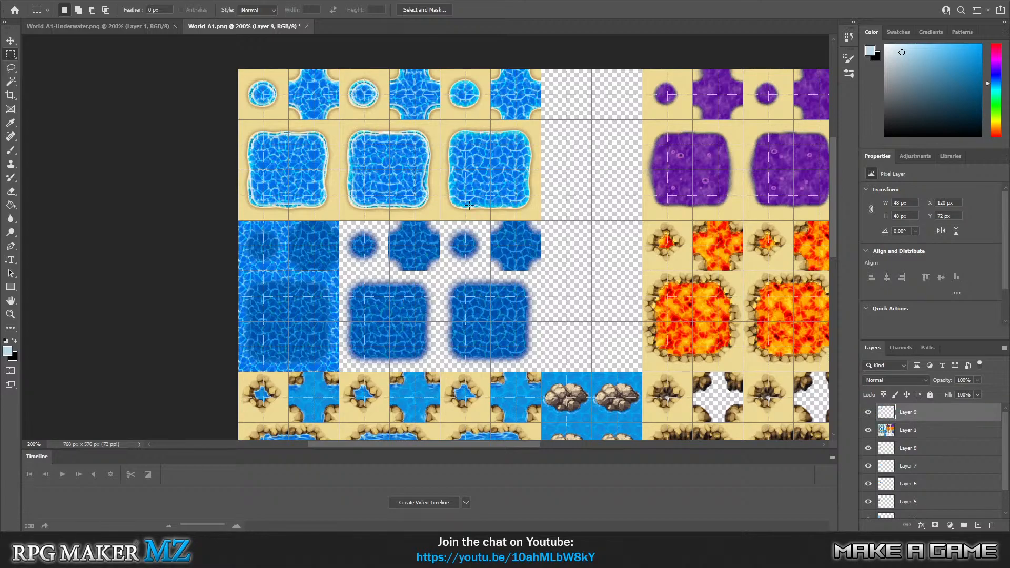
{"action": "key", "text": "v"}
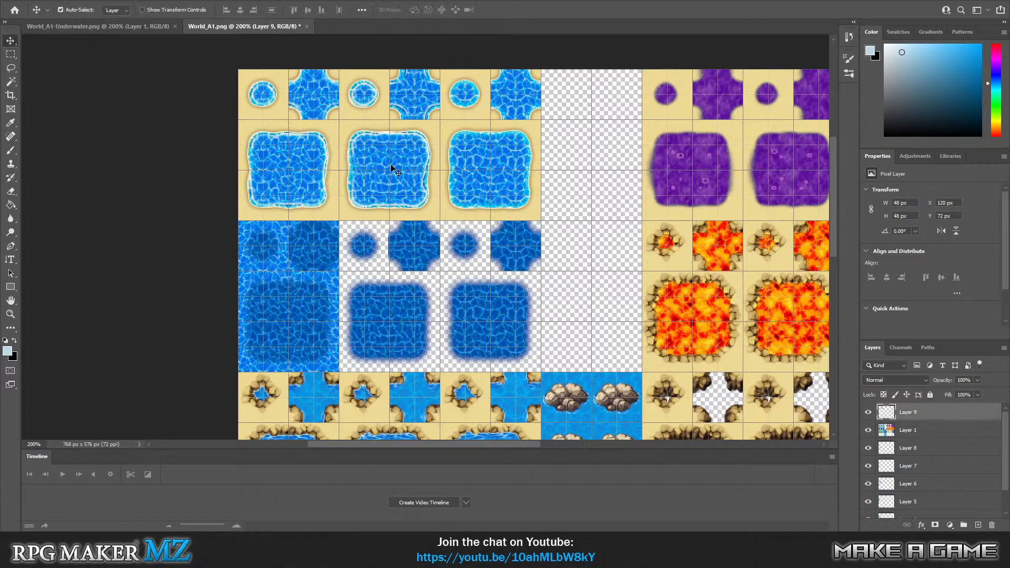
{"action": "mouse_move", "coordinate": [392, 163]}
{"action": "left_mouse_down"}
{"action": "mouse_move", "coordinate": [489, 162]}
{"action": "mouse_move", "coordinate": [567, 144]}
{"action": "mouse_move", "coordinate": [548, 129]}
{"action": "mouse_move", "coordinate": [604, 184]}
{"action": "left_mouse_up"}
Move the copied tile's bottom-right quarter to X 288, Y 48 px and its top-right quarter directly beneath that one.
{"action": "left_click", "coordinate": [10, 54]}
{"action": "key", "text": "ctrl+d"}
{"action": "left_click", "coordinate": [10, 40]}
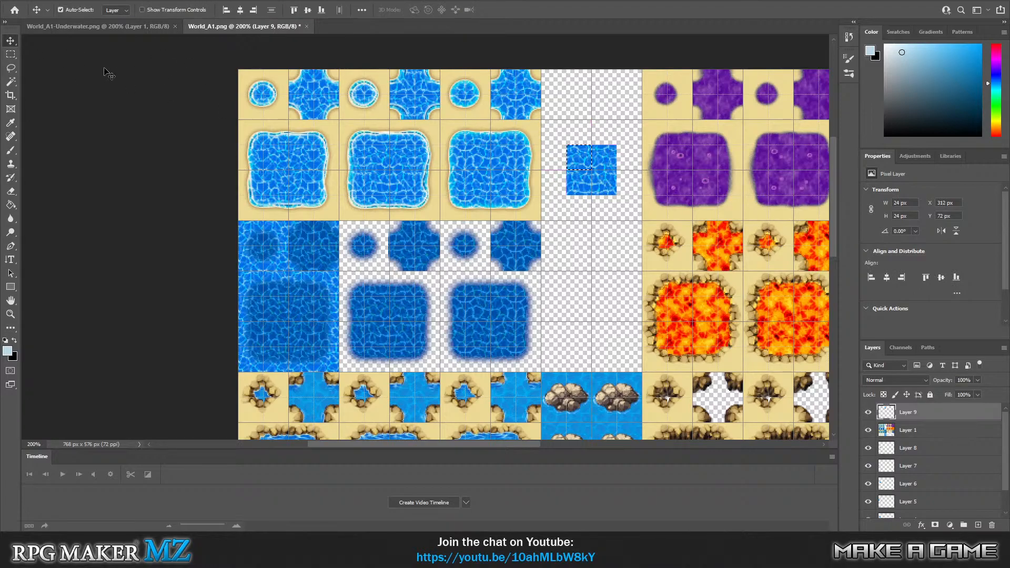
{"action": "left_click", "coordinate": [11, 54]}
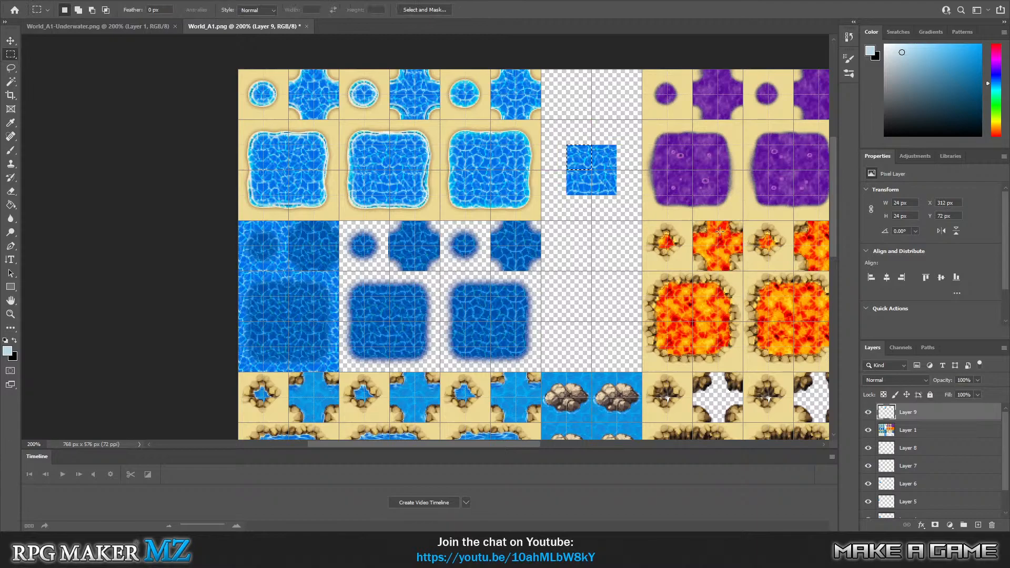
{"action": "left_click_drag", "start_coordinate": [591, 169], "coordinate": [614, 195]}
{"action": "left_click", "coordinate": [11, 41]}
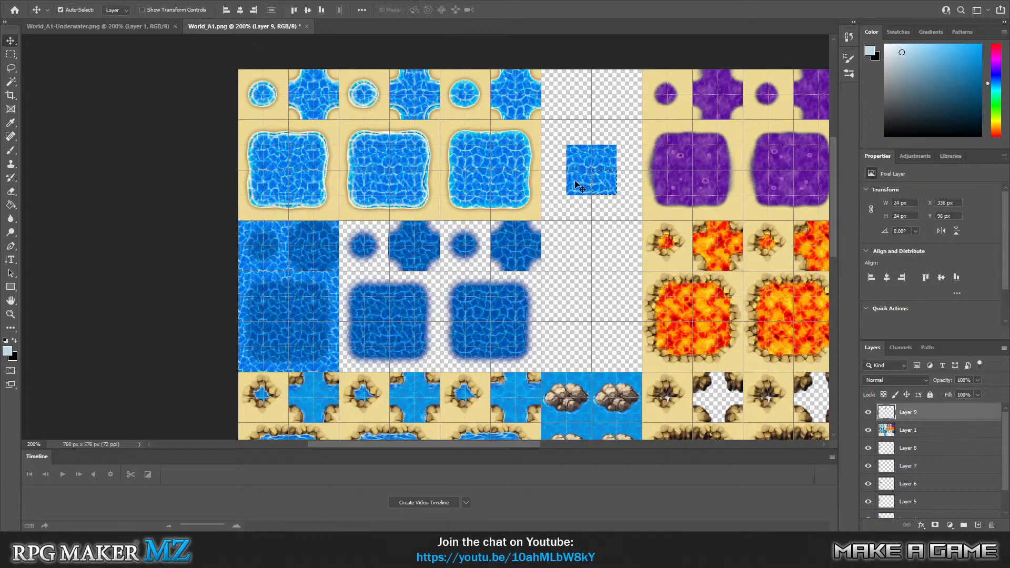
{"action": "left_click_drag", "start_coordinate": [608, 192], "coordinate": [546, 162]}
{"action": "left_click", "coordinate": [9, 55]}
{"action": "left_click", "coordinate": [10, 41]}
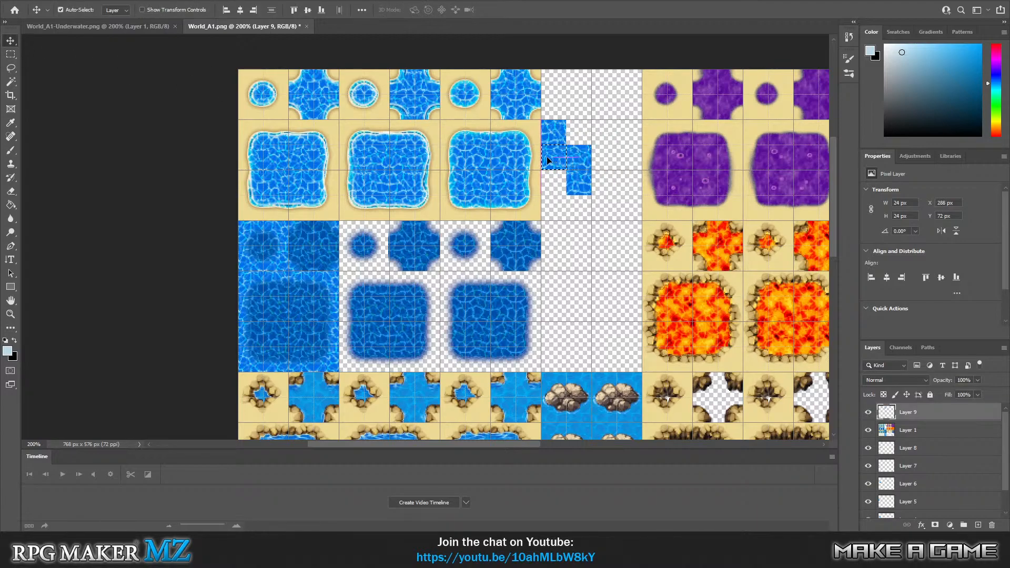
Duplicate the copied tile's bottom-left quarter to a new layer and move it to X 312, Y 48 px, completing the square.
{"action": "left_click", "coordinate": [10, 54]}
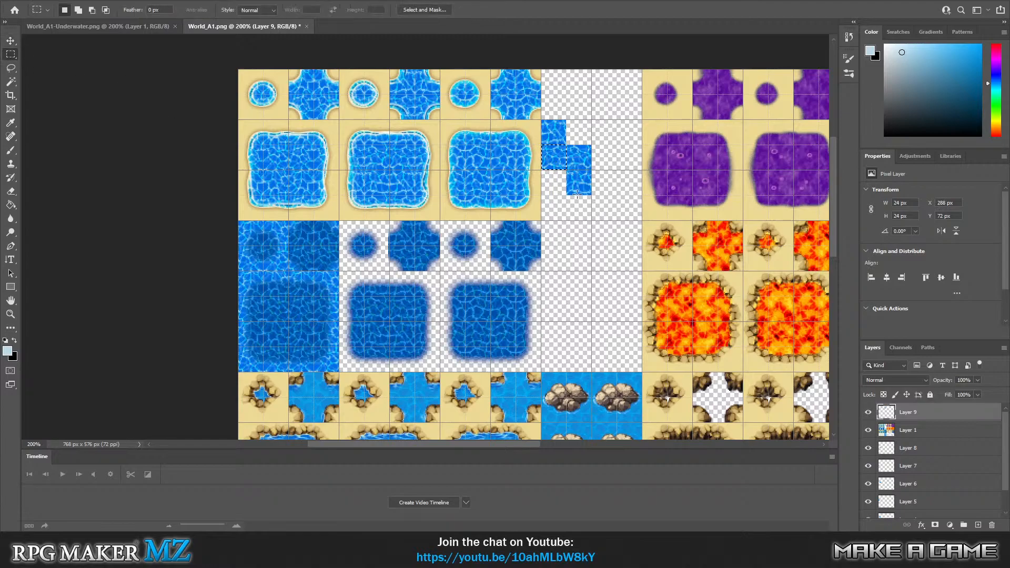
{"action": "left_click_drag", "start_coordinate": [566, 195], "coordinate": [591, 170]}
{"action": "key", "text": "ctrl+j"}
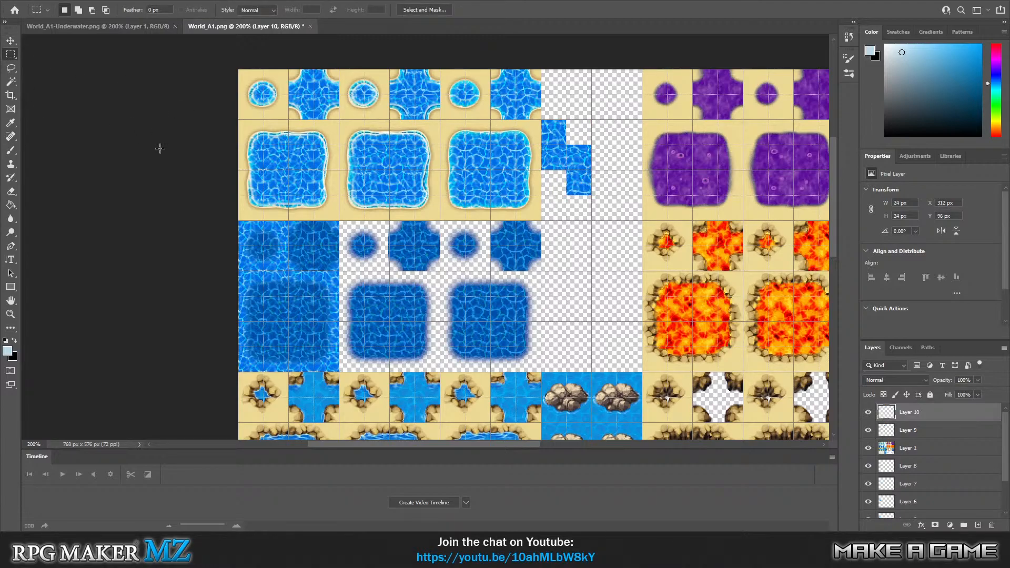
{"action": "left_click", "coordinate": [10, 40]}
{"action": "left_click_drag", "start_coordinate": [578, 183], "coordinate": [576, 131]}
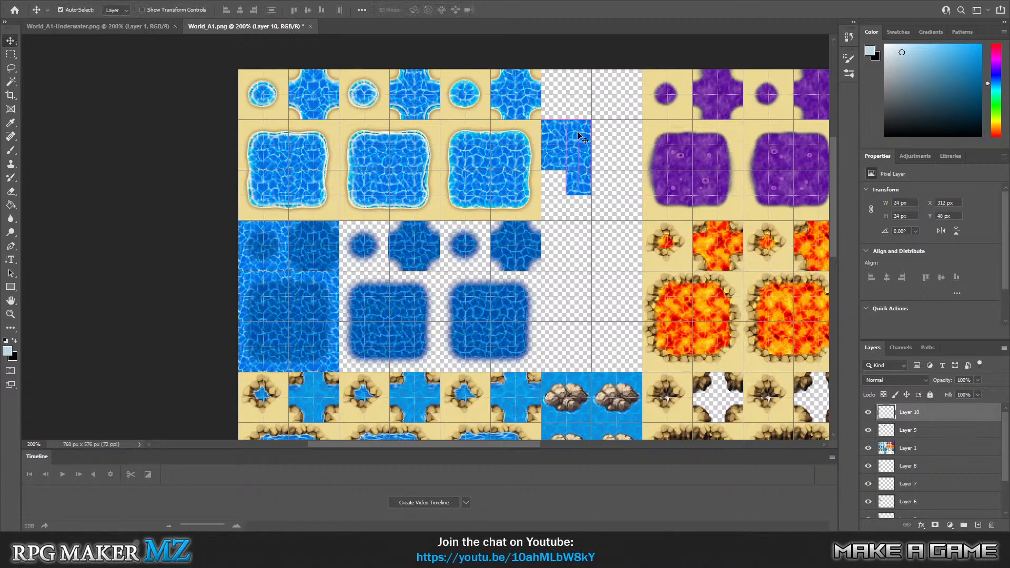
Clear the leftover quarter piece below the reassembled water tile from Layer 9.
{"action": "left_click", "coordinate": [10, 54]}
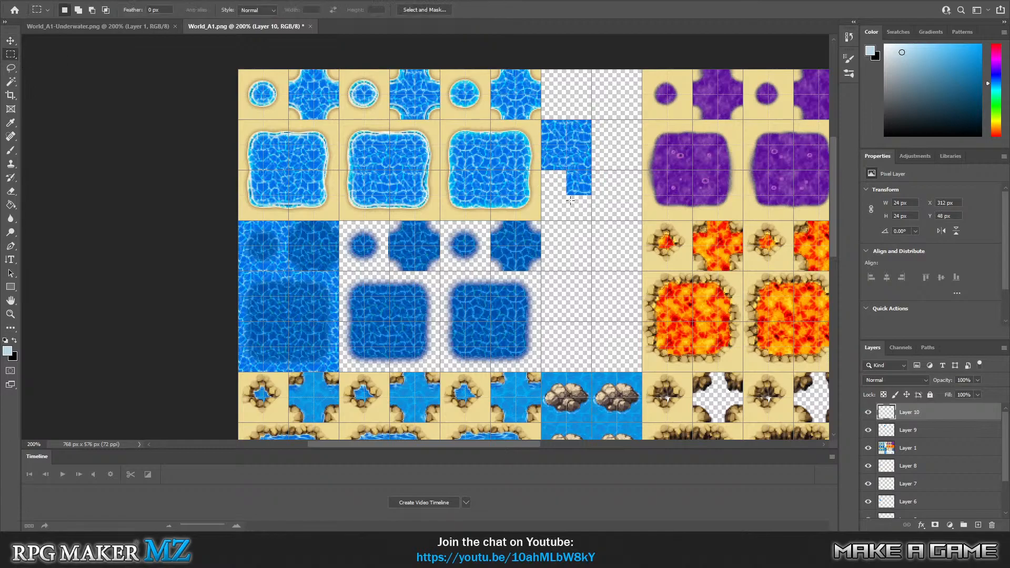
{"action": "left_click_drag", "start_coordinate": [570, 201], "coordinate": [608, 173]}
{"action": "left_click_drag", "start_coordinate": [612, 212], "coordinate": [553, 177]}
{"action": "left_click", "coordinate": [607, 211]}
{"action": "left_click_drag", "start_coordinate": [623, 211], "coordinate": [558, 169]}
{"action": "left_click", "coordinate": [929, 432]}
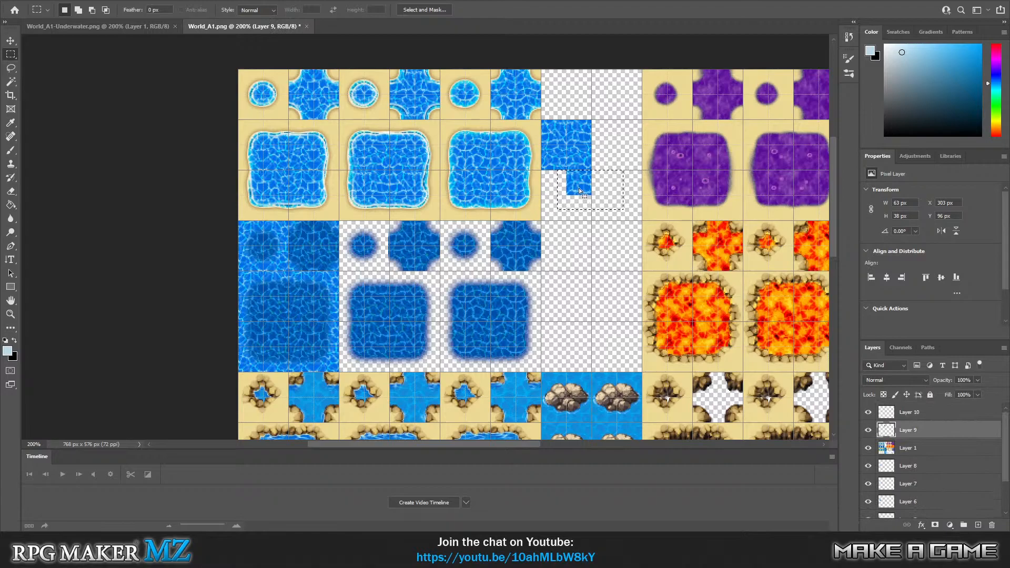
{"action": "left_click", "coordinate": [47, 2]}
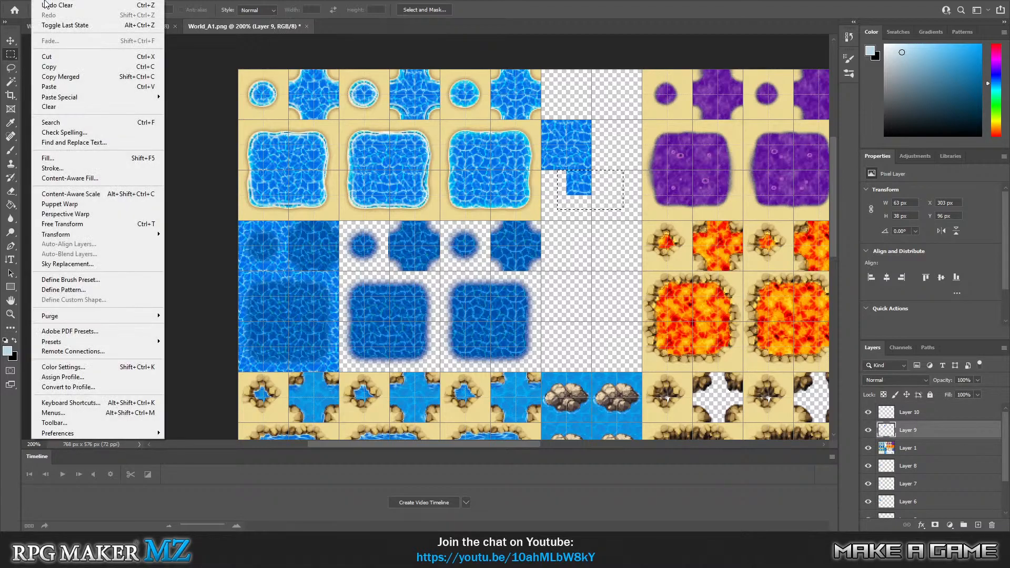
{"action": "left_click", "coordinate": [58, 106]}
Merge Layer 9 and Layer 10 into one water tile layer and deselect.
{"action": "left_click", "coordinate": [921, 413]}
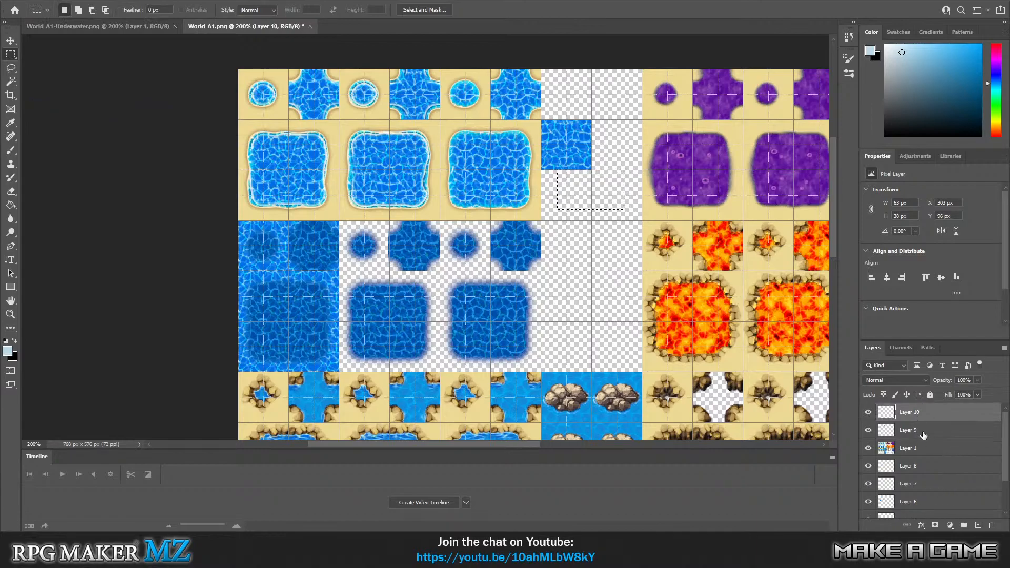
{"action": "left_click", "coordinate": [922, 432], "text": "shift"}
{"action": "right_click", "coordinate": [921, 429]}
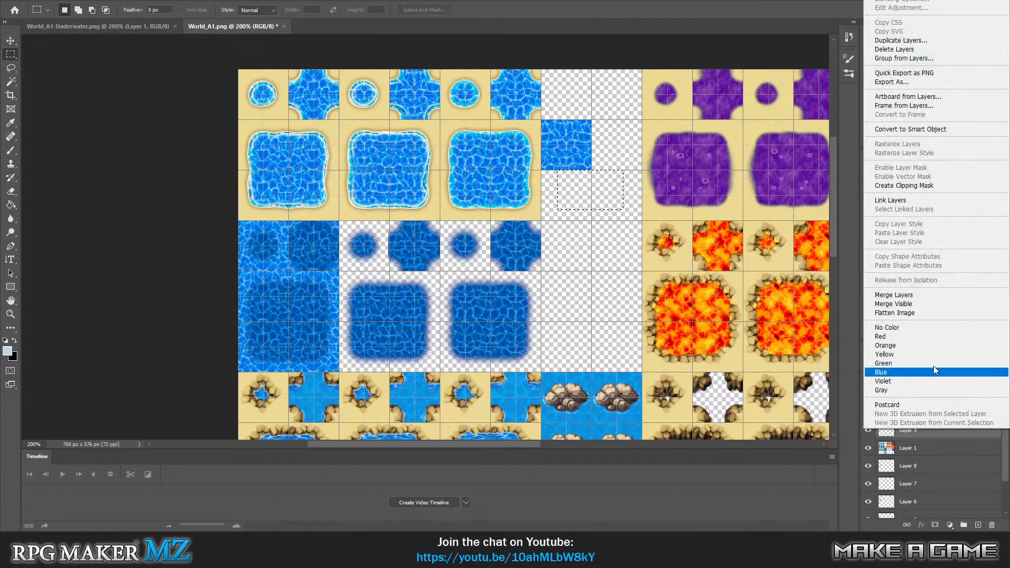
{"action": "left_click", "coordinate": [889, 295]}
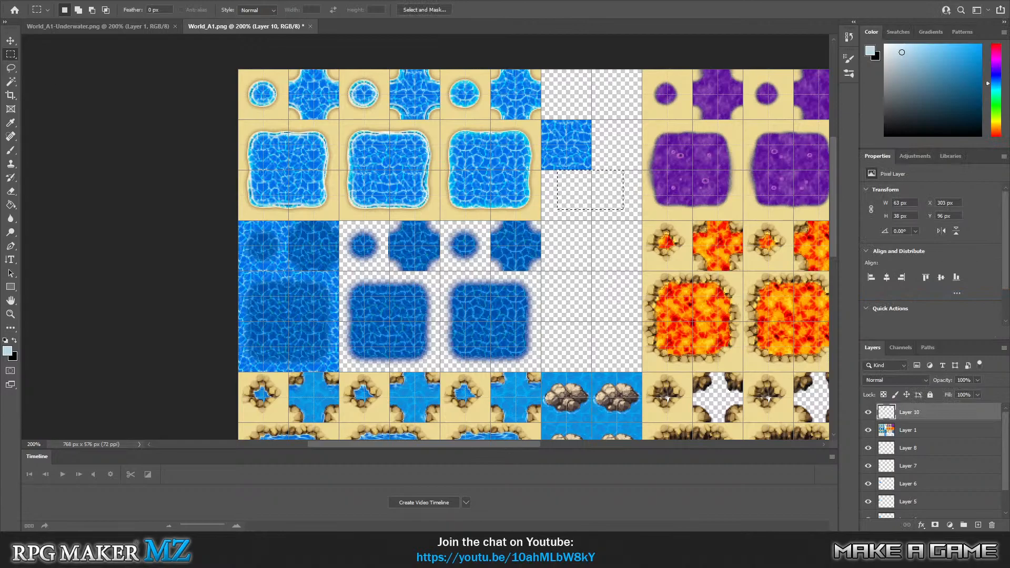
{"action": "left_click", "coordinate": [642, 266]}
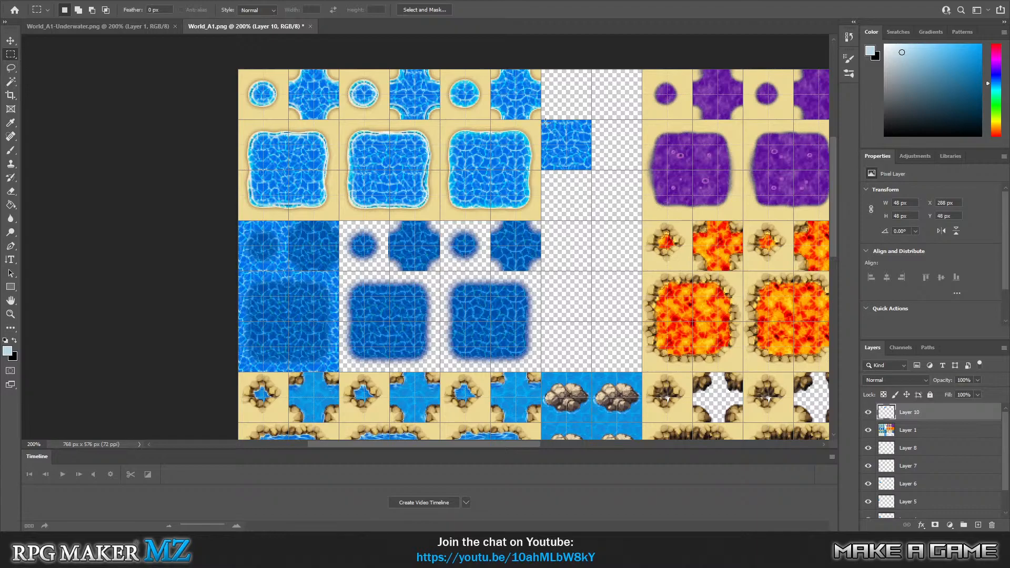
Merge Layer 1 with all the layers beneath it and place the water tile's Layer 10 below Layer 1.
{"action": "left_click_drag", "start_coordinate": [540, 121], "coordinate": [591, 170]}
{"action": "left_click", "coordinate": [923, 436]}
{"action": "left_click", "coordinate": [885, 480], "text": "shift"}
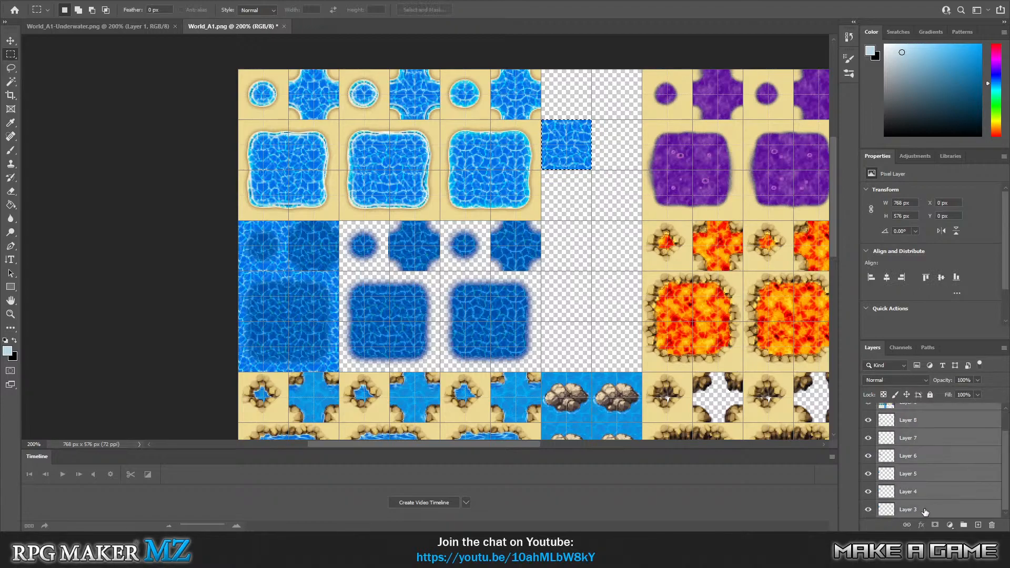
{"action": "right_click", "coordinate": [936, 463]}
{"action": "left_click", "coordinate": [907, 374]}
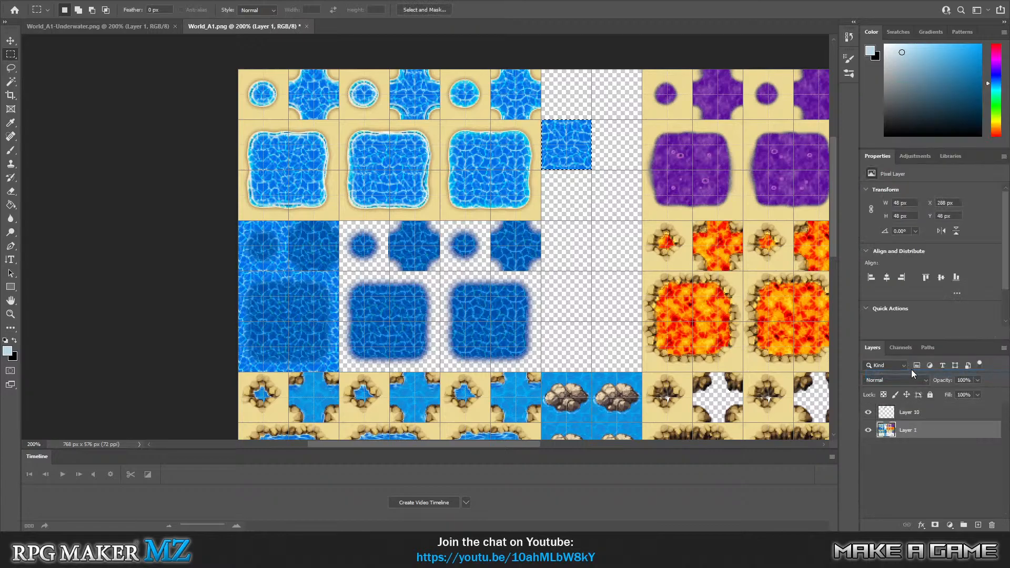
{"action": "left_click_drag", "start_coordinate": [907, 412], "coordinate": [894, 450]}
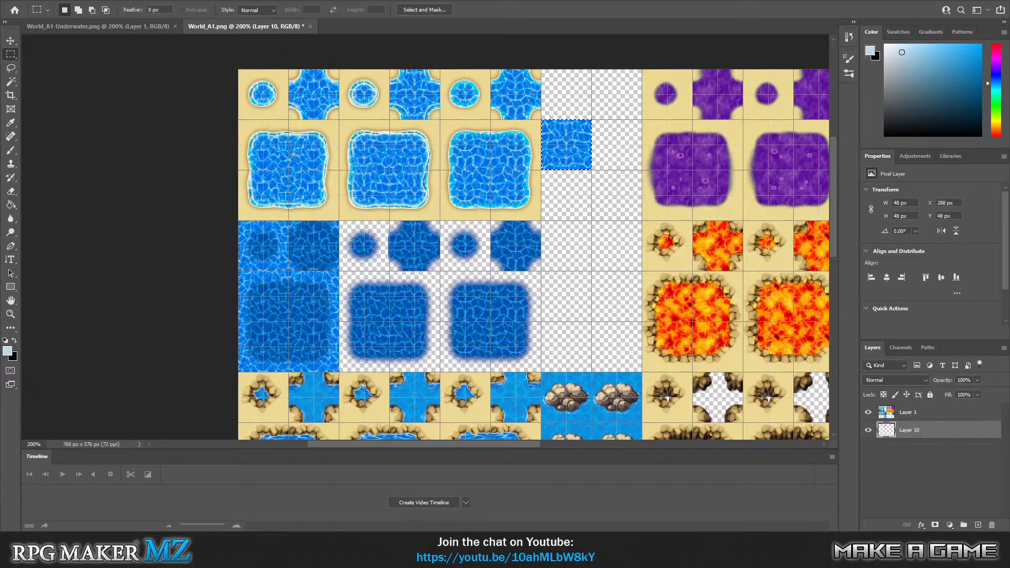
Duplicate the Layer 10 water tile to two new layers and place them beneath the top row of the second deep-water frame.
{"action": "key", "text": "ctrl+j"}
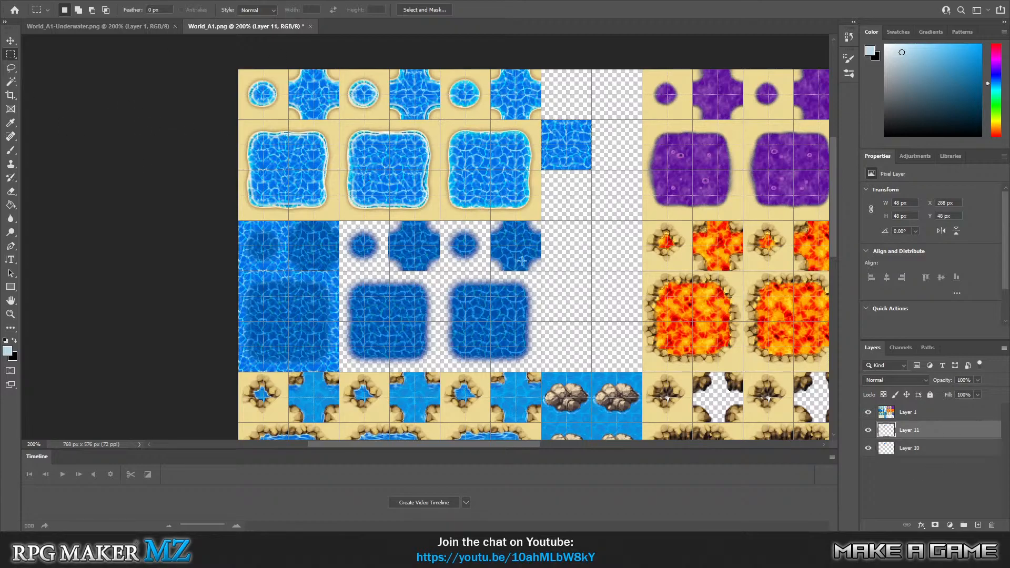
{"action": "key", "text": "v"}
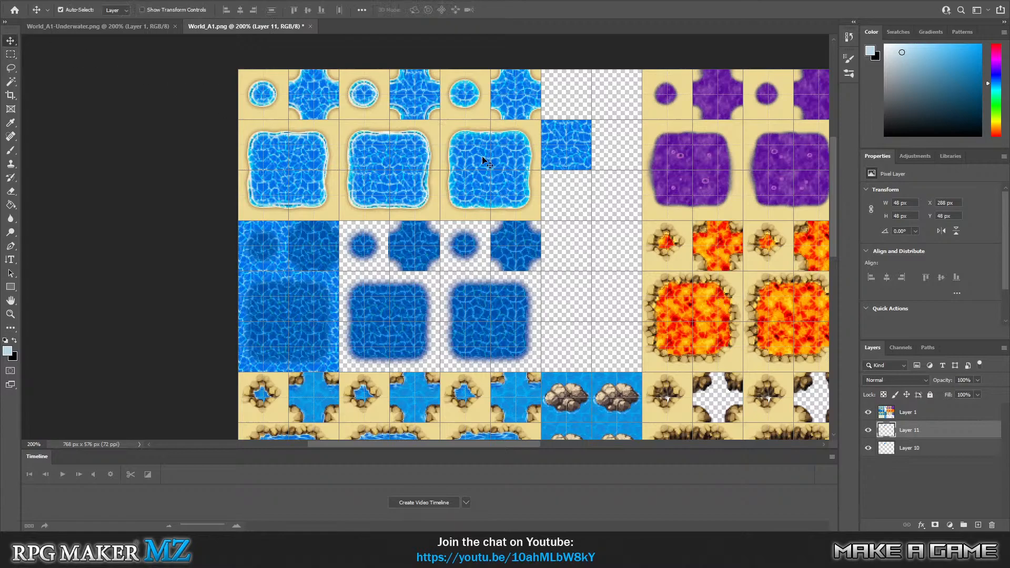
{"action": "left_click_drag", "start_coordinate": [566, 136], "coordinate": [363, 231]}
{"action": "key", "text": "ctrl+v"}
{"action": "left_click_drag", "start_coordinate": [555, 268], "coordinate": [436, 260]}
Paste four more water tiles beneath the middle and bottom rows of the second deep-water frame, the last at X 144, Y 240 px.
{"action": "key", "text": "ctrl+v"}
{"action": "left_click_drag", "start_coordinate": [552, 270], "coordinate": [381, 309]}
{"action": "key", "text": "ctrl+v"}
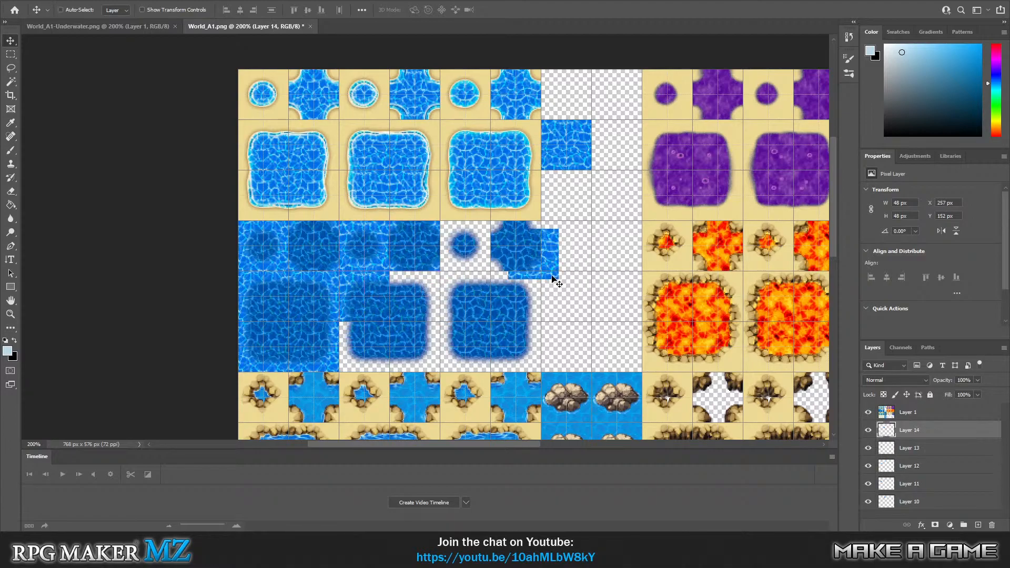
{"action": "left_click_drag", "start_coordinate": [553, 277], "coordinate": [436, 319]}
{"action": "key", "text": "ctrl+v"}
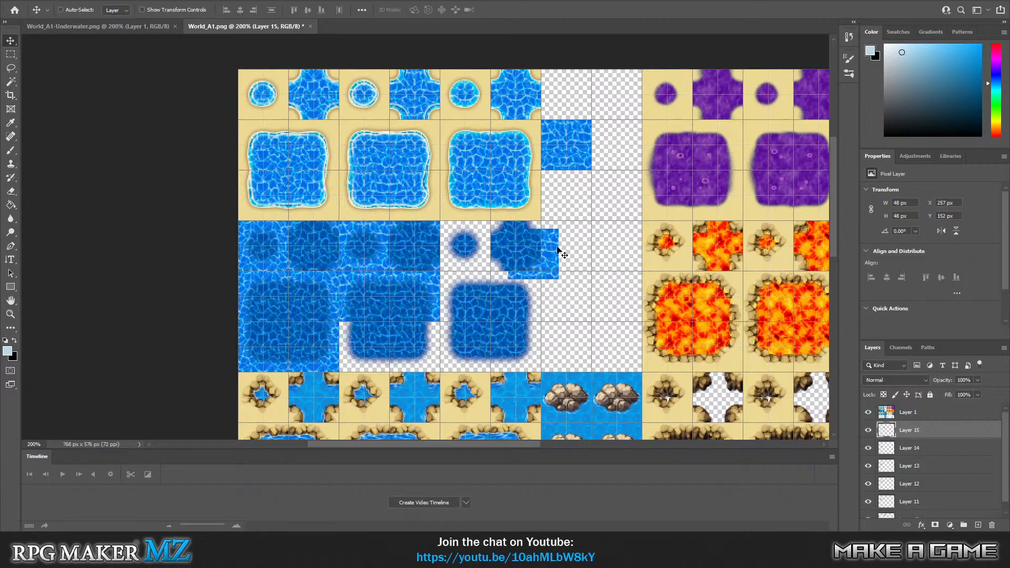
{"action": "left_click_drag", "start_coordinate": [556, 262], "coordinate": [383, 354]}
{"action": "key", "text": "ctrl+v"}
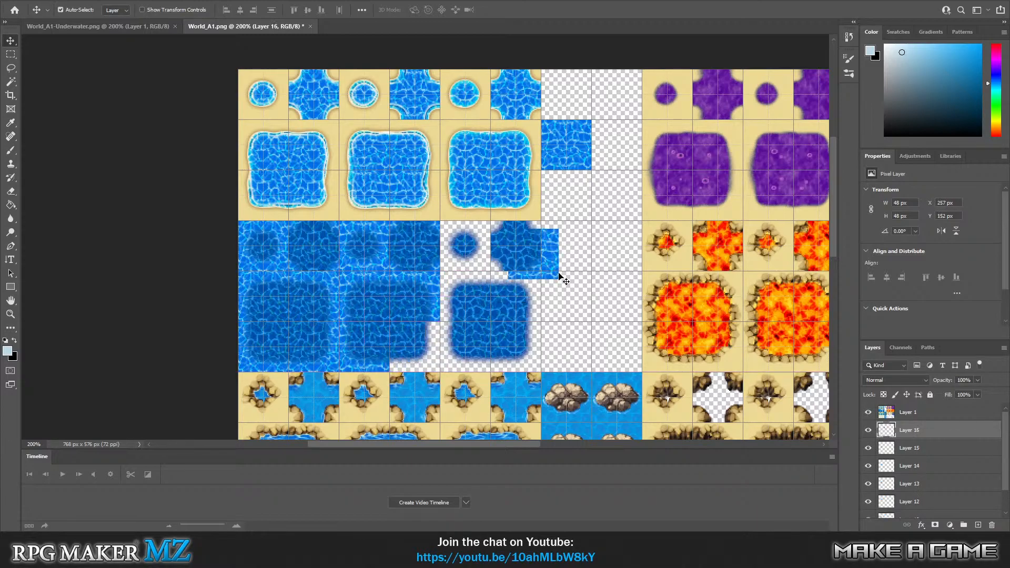
{"action": "left_click_drag", "start_coordinate": [558, 267], "coordinate": [440, 359]}
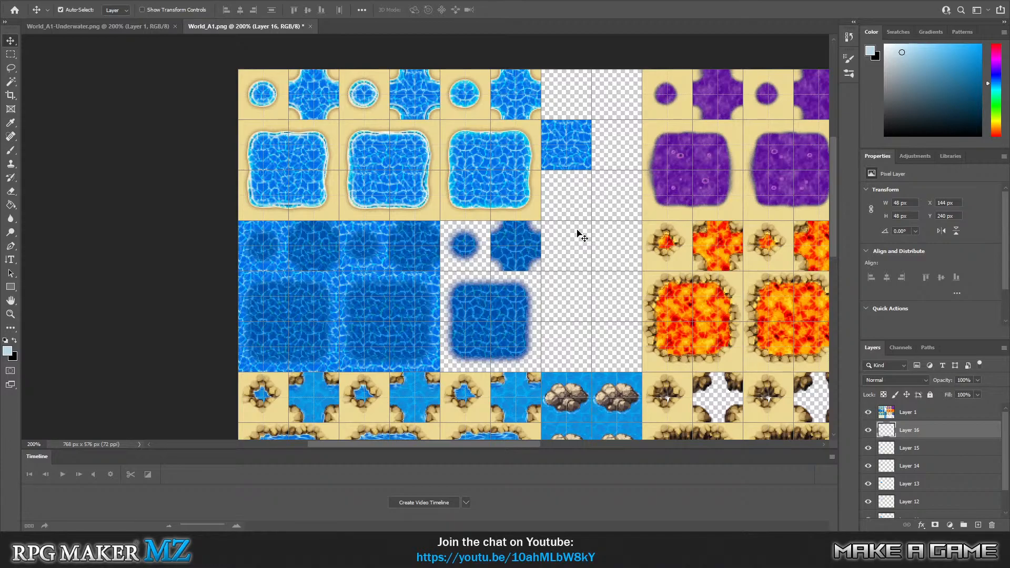
Merge Layer 1 and Layers 10 through 16 into a single layer.
{"action": "left_click", "coordinate": [16, 54]}
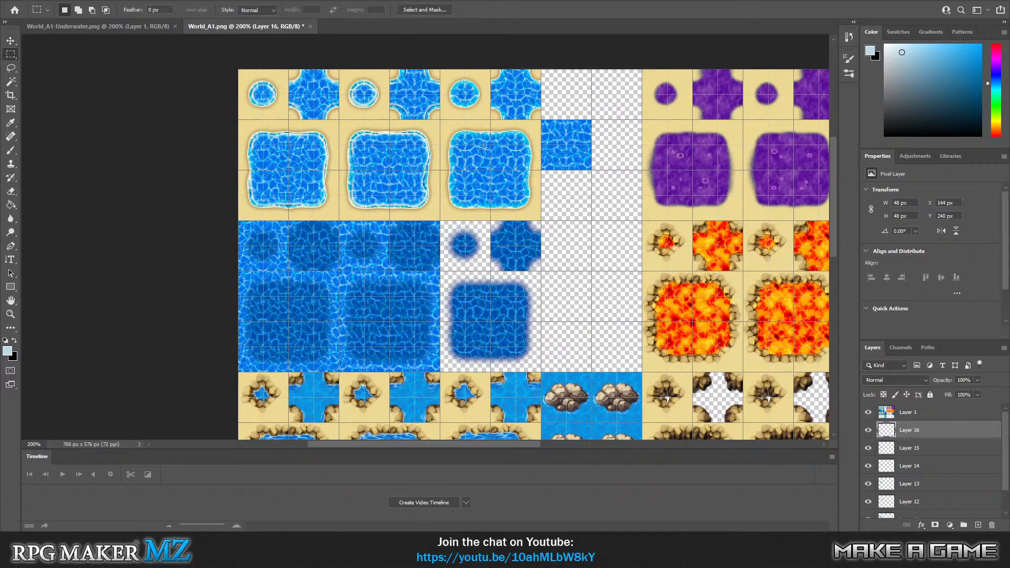
{"action": "scroll", "coordinate": [929, 468], "scroll_direction": "down", "scroll_amount": 2}
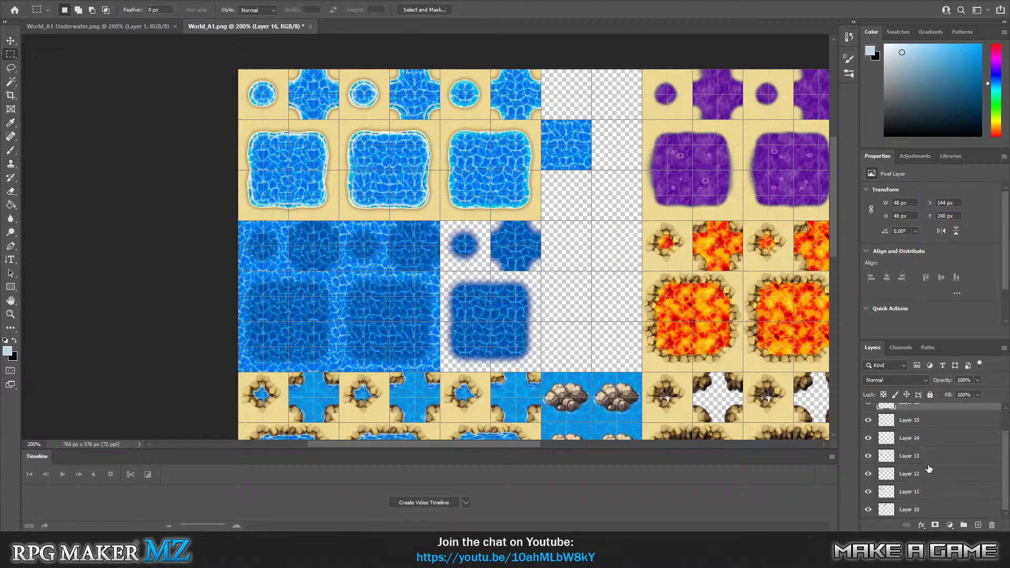
{"action": "left_click", "coordinate": [921, 510]}
{"action": "scroll", "coordinate": [952, 480], "scroll_direction": "up", "scroll_amount": 2}
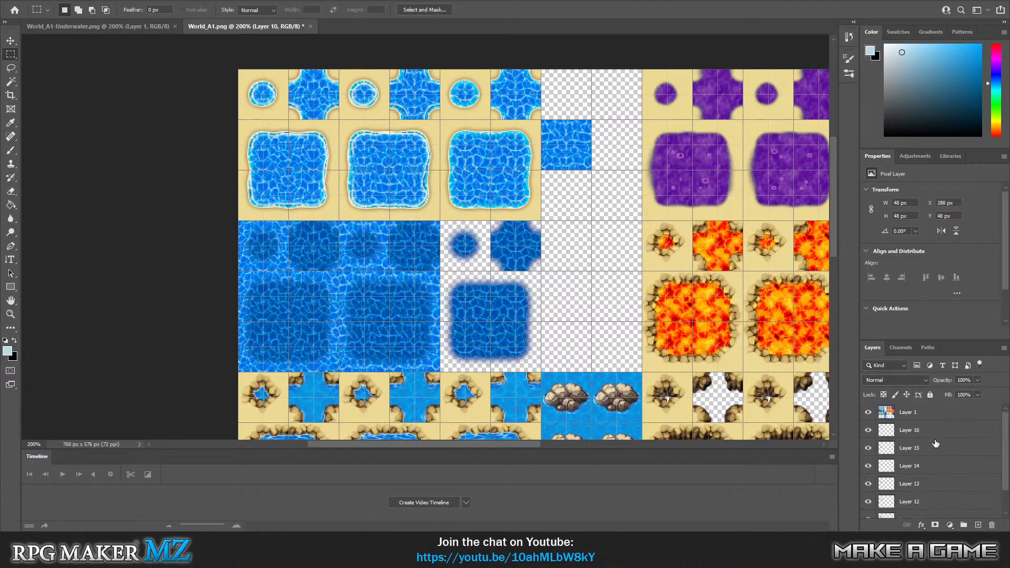
{"action": "left_click", "coordinate": [919, 415], "text": "shift"}
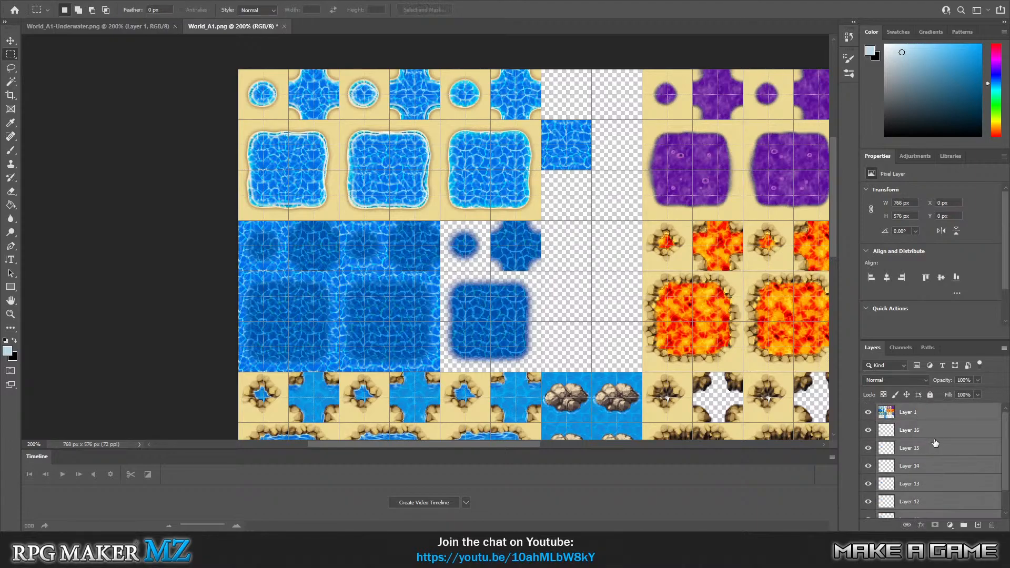
{"action": "left_click", "coordinate": [928, 432]}
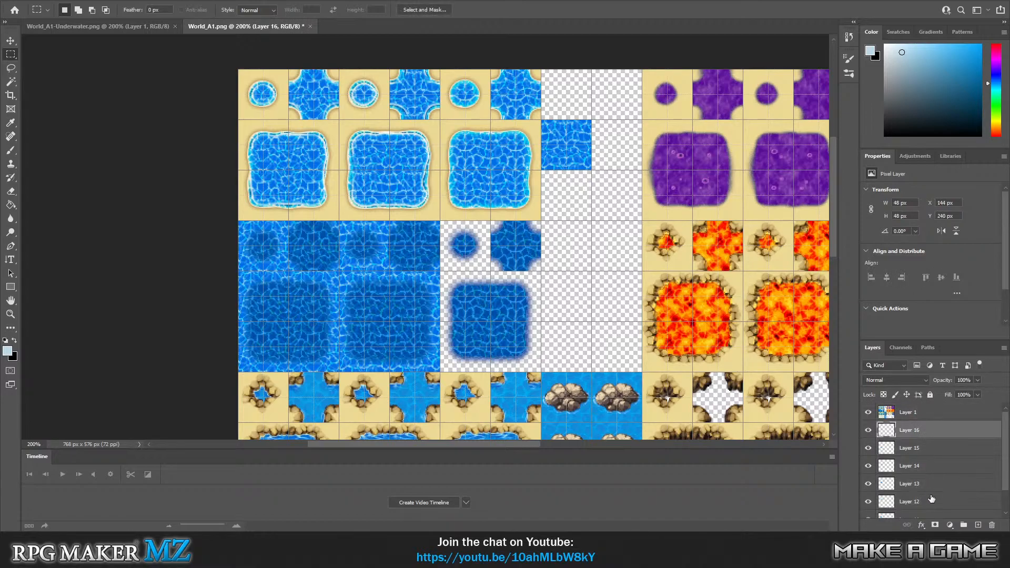
{"action": "scroll", "coordinate": [932, 498], "scroll_direction": "down", "scroll_amount": 1}
{"action": "left_click", "coordinate": [923, 515]}
{"action": "scroll", "coordinate": [933, 499], "scroll_direction": "up", "scroll_amount": 1}
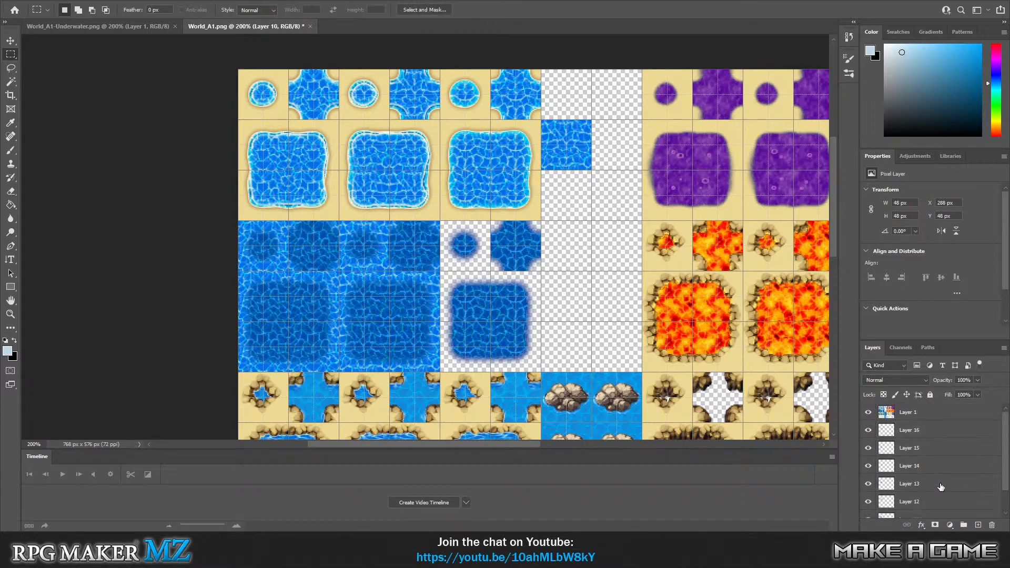
{"action": "left_click", "coordinate": [925, 413]}
{"action": "scroll", "coordinate": [930, 470], "scroll_direction": "down", "scroll_amount": 1}
{"action": "left_click", "coordinate": [927, 511], "text": "shift"}
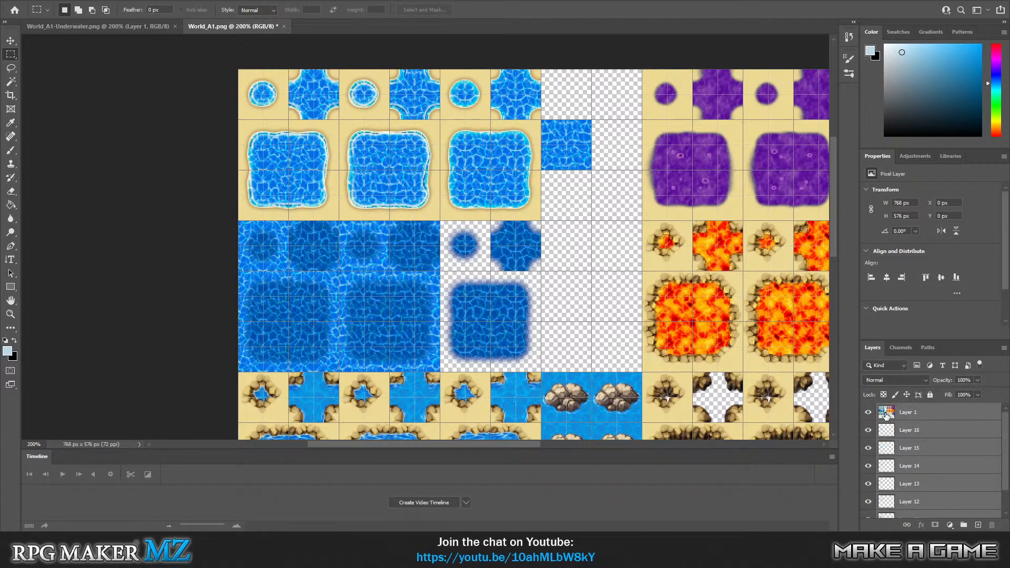
{"action": "right_click", "coordinate": [919, 417]}
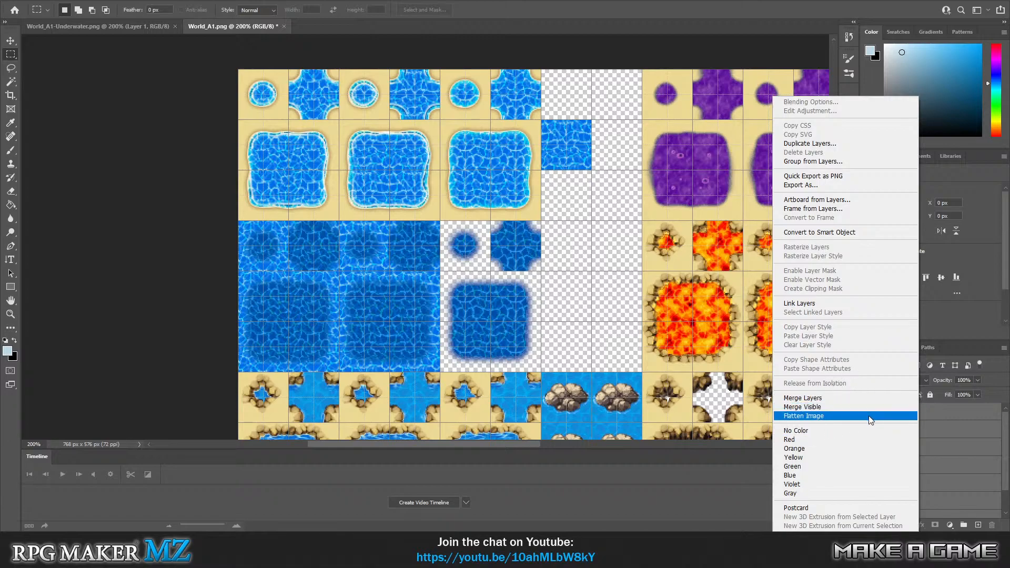
{"action": "left_click", "coordinate": [830, 398]}
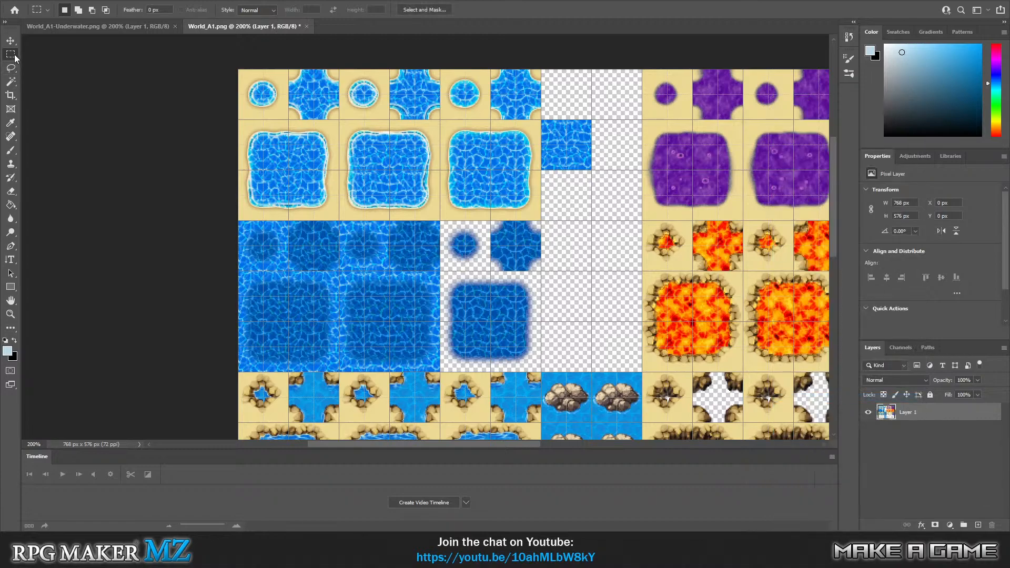
Clear the spare 48 × 48 px water tile at X 288, Y 48 px and deselect.
{"action": "left_click_drag", "start_coordinate": [541, 120], "coordinate": [591, 170]}
{"action": "key", "text": "Delete"}
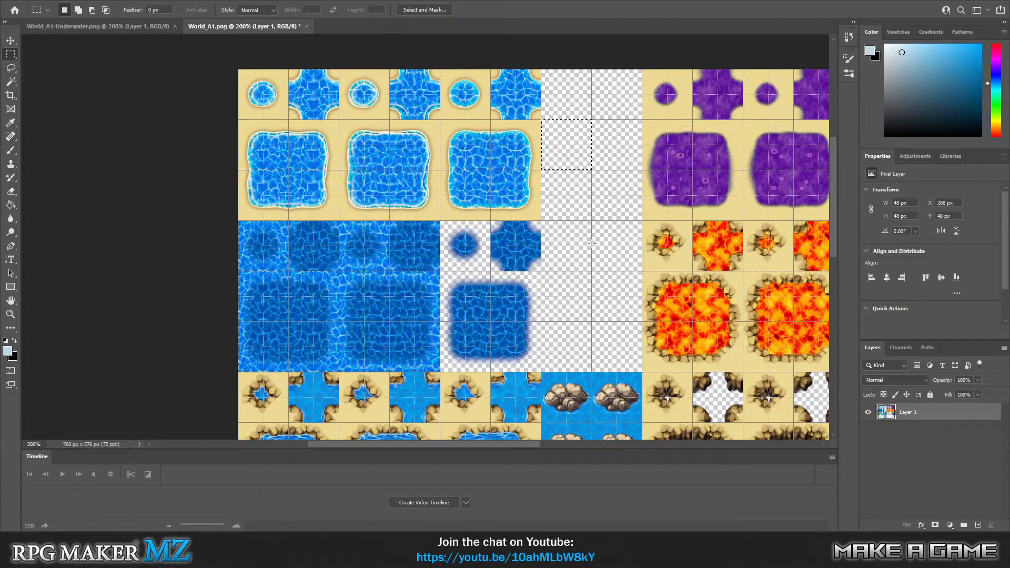
{"action": "left_click_drag", "start_coordinate": [585, 227], "coordinate": [583, 221]}
Copy the central 48 × 48 px of the third shore-water frame to a new layer and move it to X 312, Y 72 px.
{"action": "left_click_drag", "start_coordinate": [466, 146], "coordinate": [516, 195]}
{"action": "key", "text": "ctrl+j"}
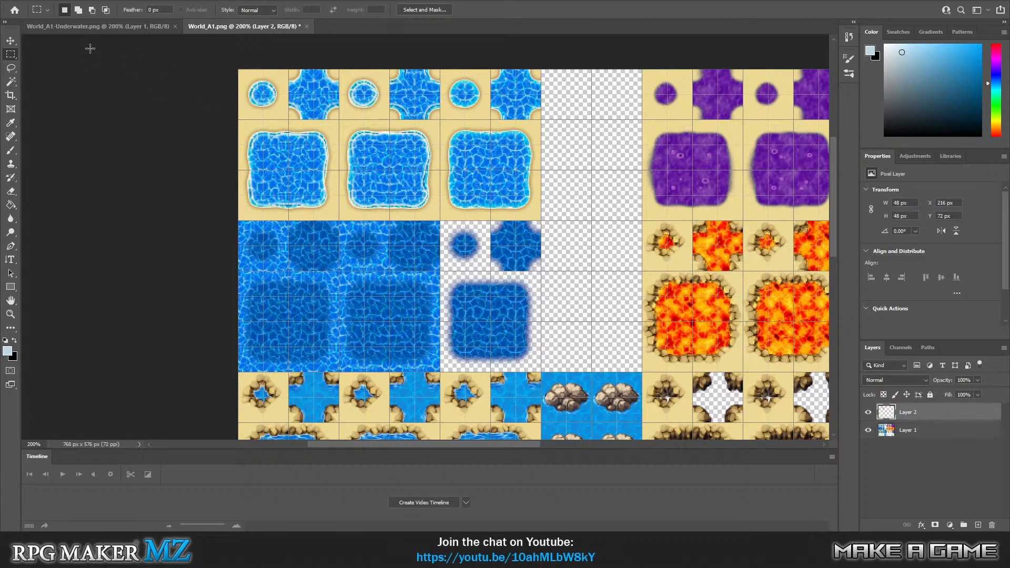
{"action": "left_click", "coordinate": [11, 40]}
{"action": "left_click_drag", "start_coordinate": [482, 171], "coordinate": [585, 175]}
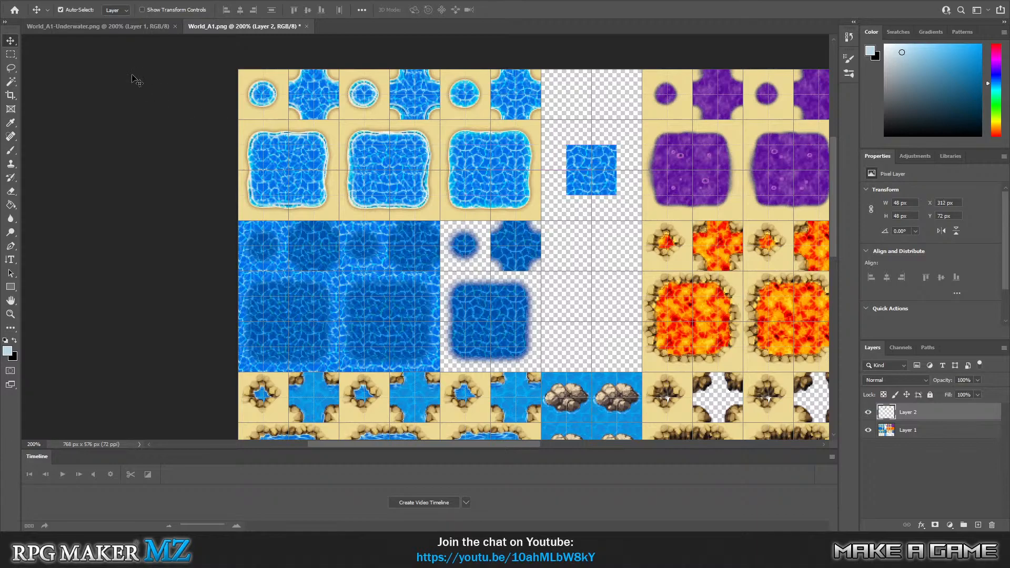
{"action": "left_click", "coordinate": [19, 55]}
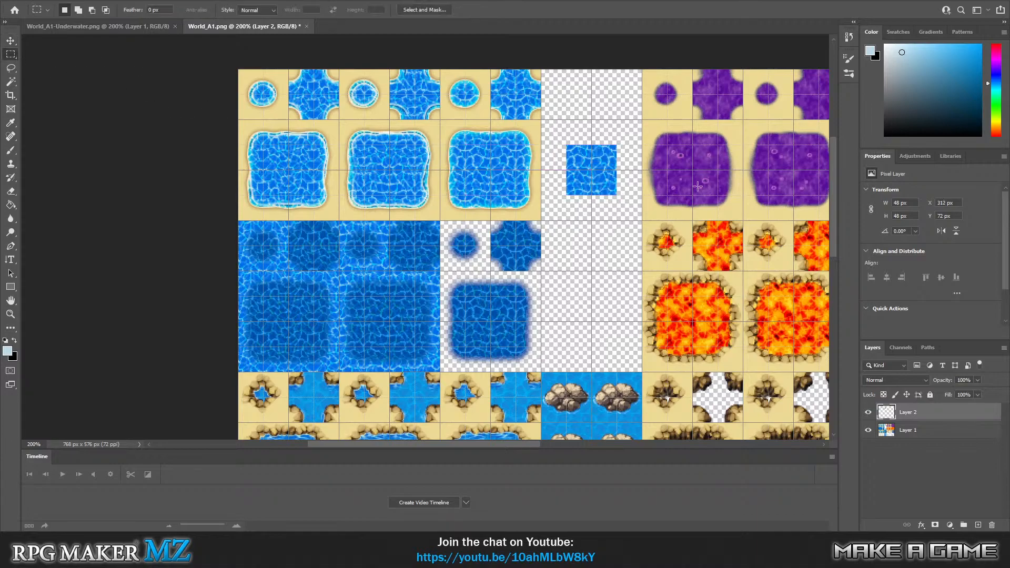
{"action": "left_click_drag", "start_coordinate": [590, 170], "coordinate": [618, 195]}
{"action": "key", "text": "ctrl+j"}
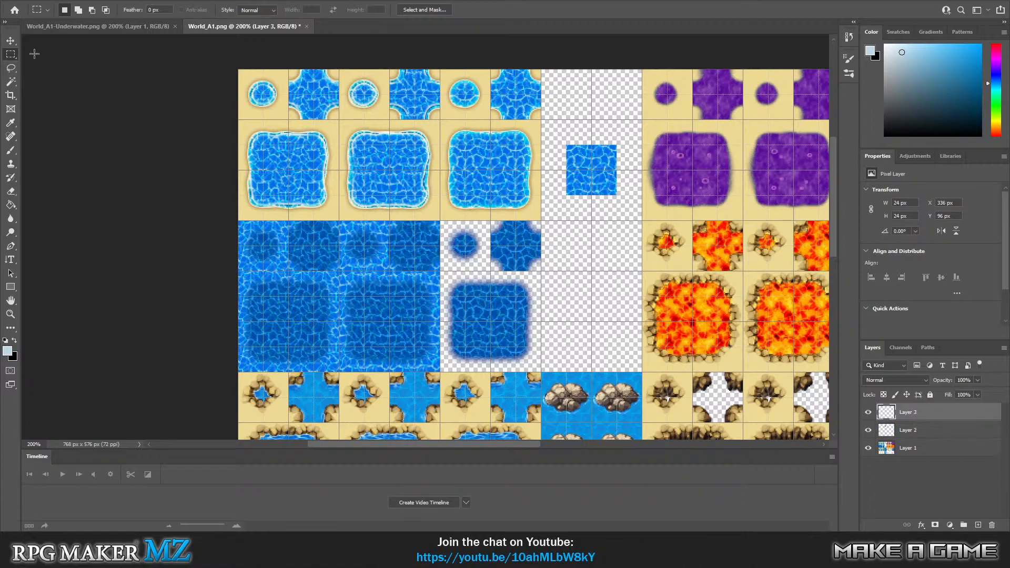
{"action": "key", "text": "v"}
{"action": "left_click_drag", "start_coordinate": [599, 179], "coordinate": [548, 128]}
{"action": "left_click", "coordinate": [10, 54]}
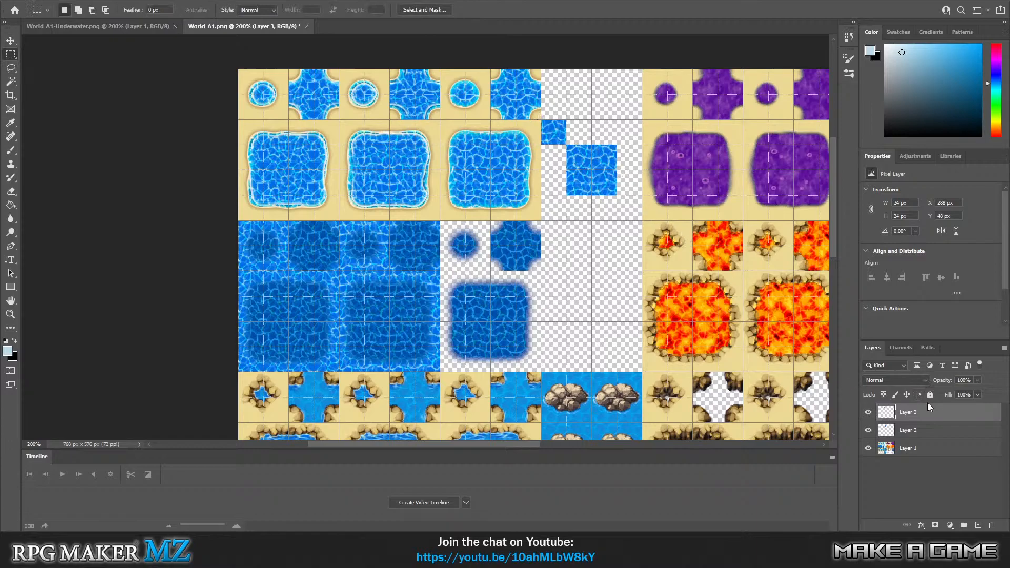
{"action": "key", "text": "Delete"}
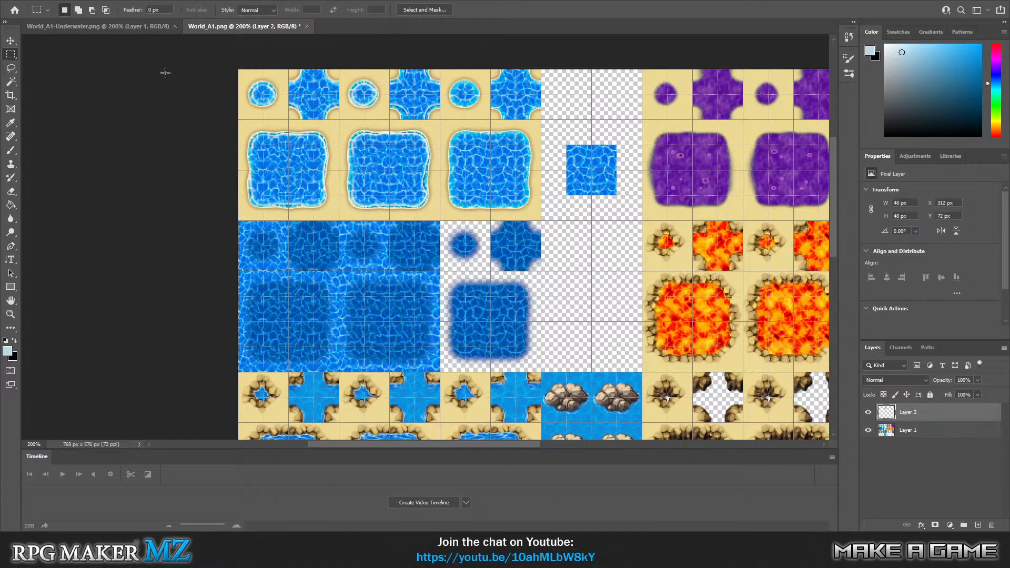
Move the copied tile's bottom-right quarter to X 288, Y 48 px and its top-right quarter directly beneath it.
{"action": "left_click_drag", "start_coordinate": [591, 169], "coordinate": [575, 137]}
{"action": "left_click", "coordinate": [10, 41]}
{"action": "left_click", "coordinate": [10, 54]}
{"action": "left_click", "coordinate": [10, 41]}
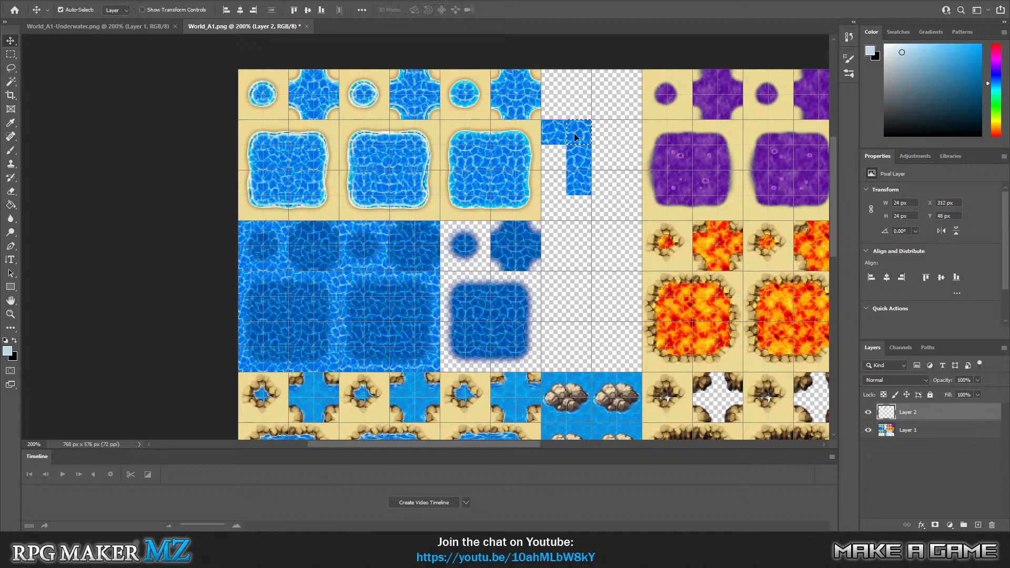
{"action": "left_click", "coordinate": [10, 54]}
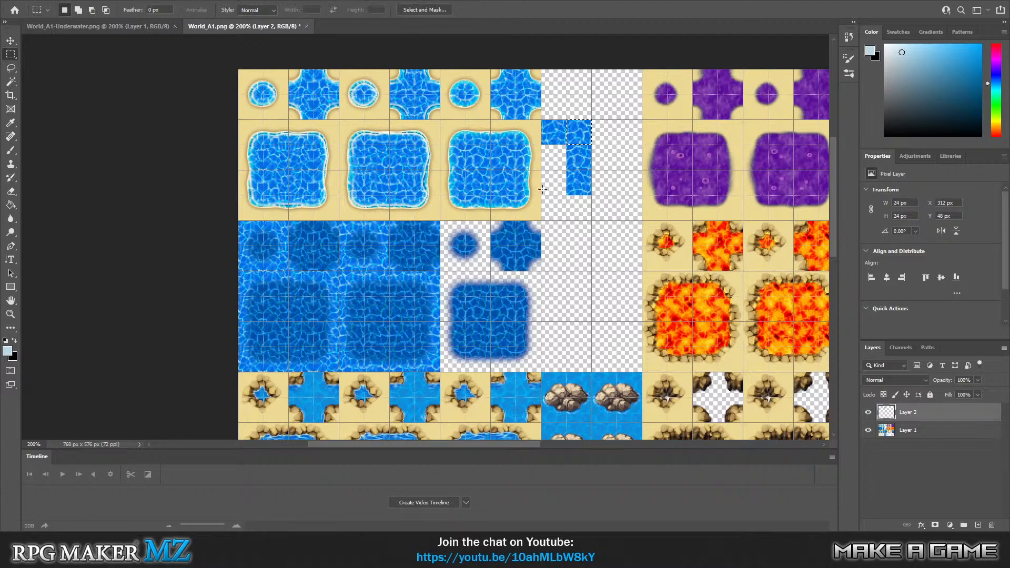
{"action": "left_click_drag", "start_coordinate": [566, 169], "coordinate": [578, 183]}
{"action": "left_click_drag", "start_coordinate": [565, 119], "coordinate": [545, 162]}
{"action": "left_click", "coordinate": [9, 40]}
Duplicate the tile's bottom-left quarter to a new layer and move it to X 312, Y 48 px.
{"action": "left_click", "coordinate": [10, 55]}
{"action": "left_click_drag", "start_coordinate": [566, 196], "coordinate": [591, 171]}
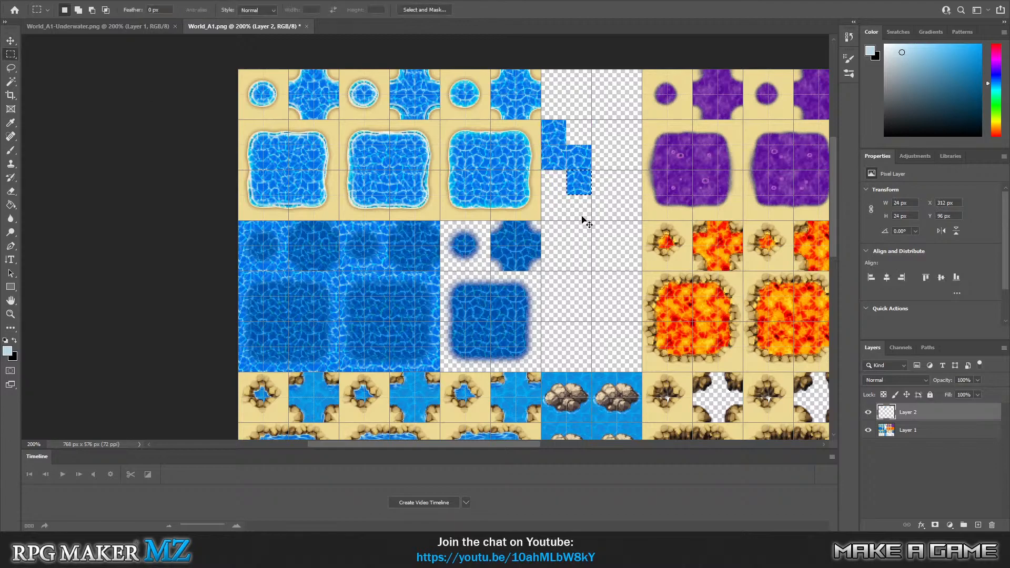
{"action": "key", "text": "ctrl+j"}
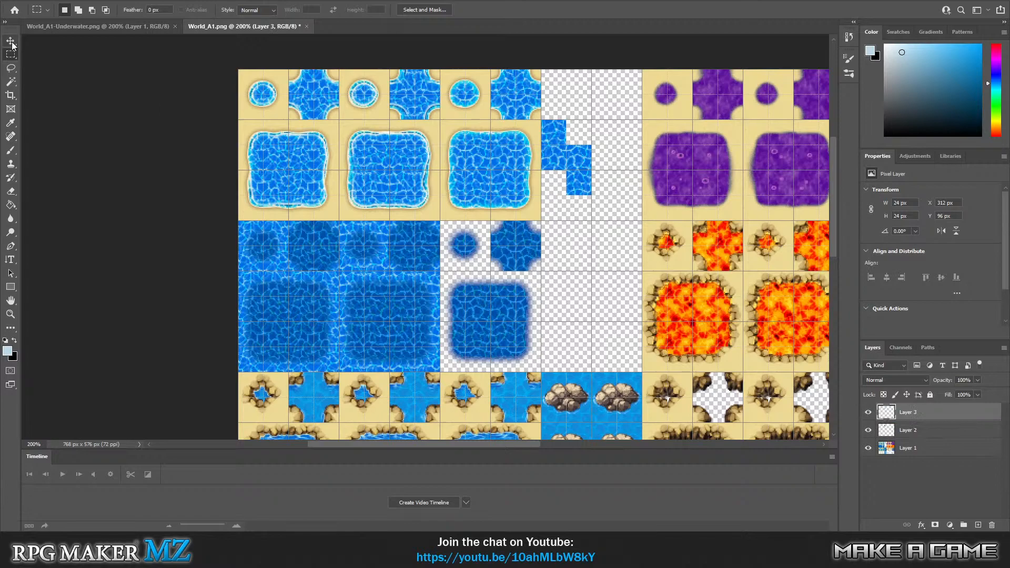
{"action": "key", "text": "v"}
{"action": "left_click_drag", "start_coordinate": [587, 189], "coordinate": [585, 138]}
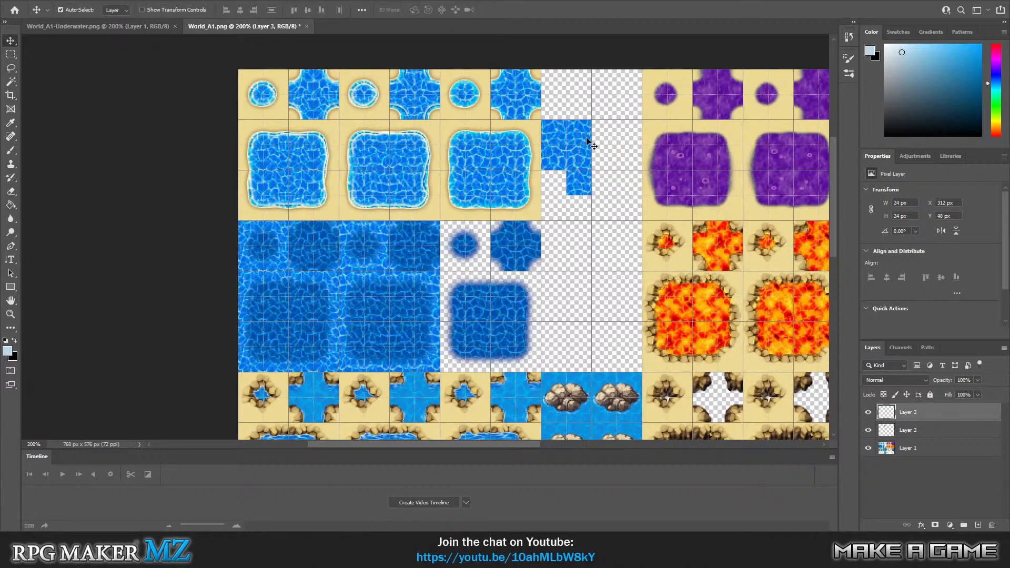
Clear the leftover quarter piece beneath the reassembled water tile from Layer 2.
{"action": "left_click", "coordinate": [10, 54]}
{"action": "left_click_drag", "start_coordinate": [547, 208], "coordinate": [606, 170]}
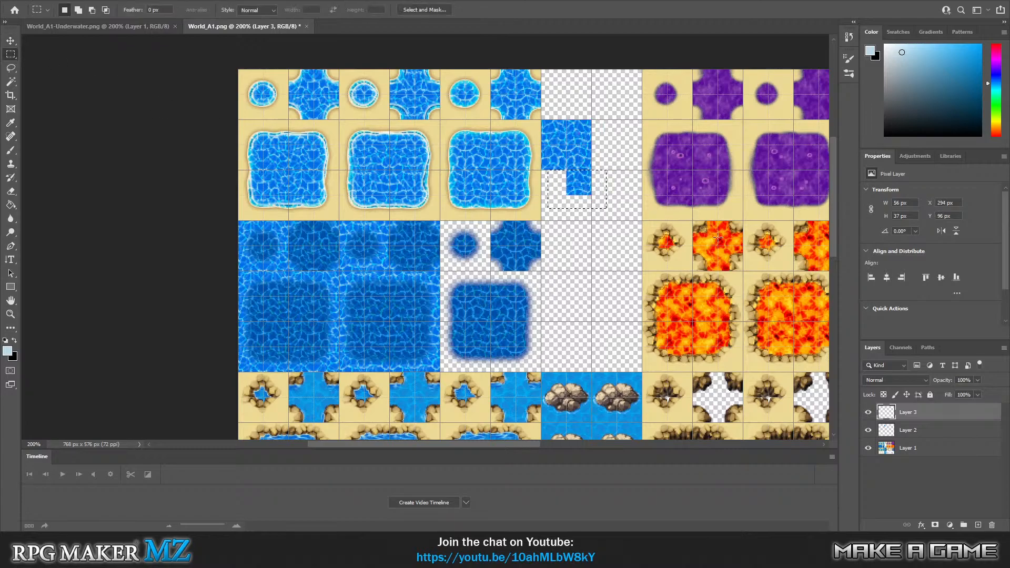
{"action": "left_click", "coordinate": [909, 430]}
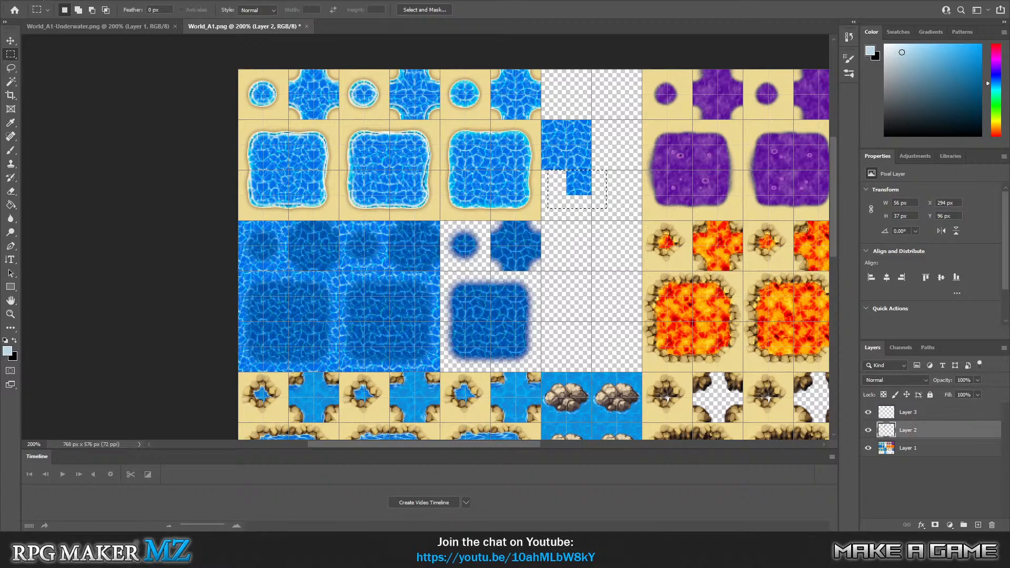
{"action": "left_click", "coordinate": [33, 3]}
{"action": "left_click", "coordinate": [49, 106]}
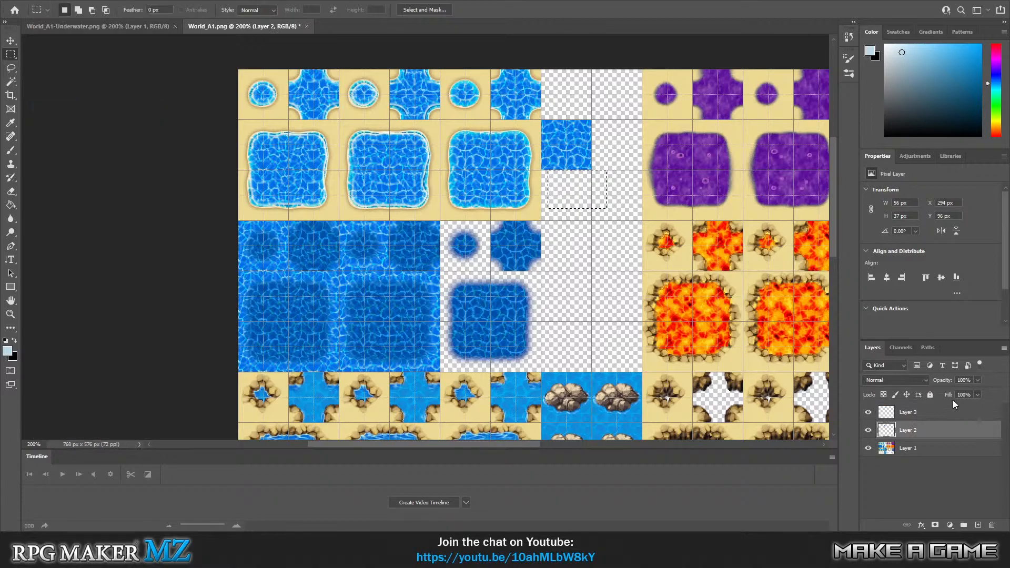
Merge Layer 2 and Layer 3 into one water tile layer.
{"action": "left_click", "coordinate": [920, 412], "text": "shift"}
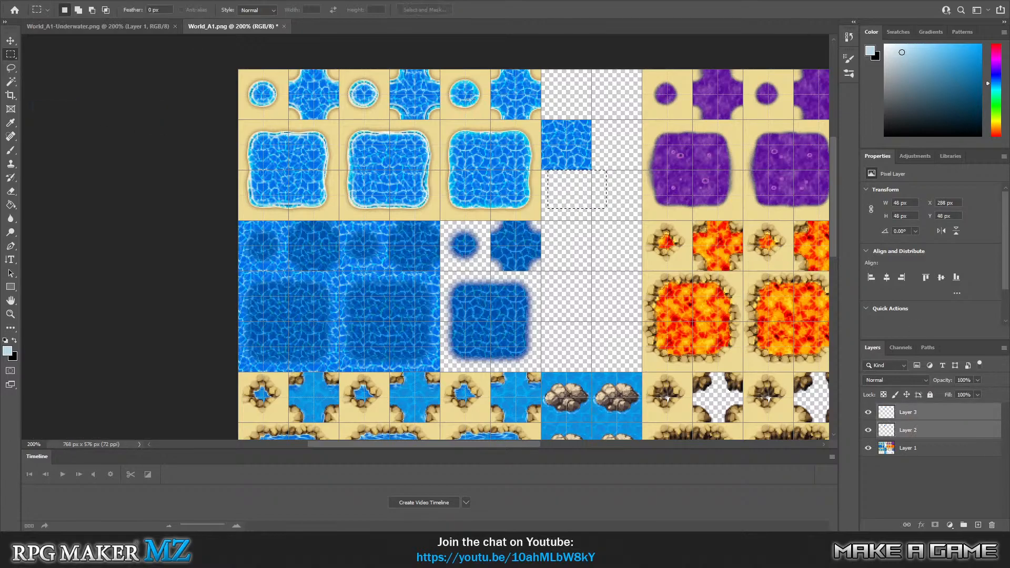
{"action": "right_click", "coordinate": [912, 411]}
{"action": "left_click", "coordinate": [852, 399]}
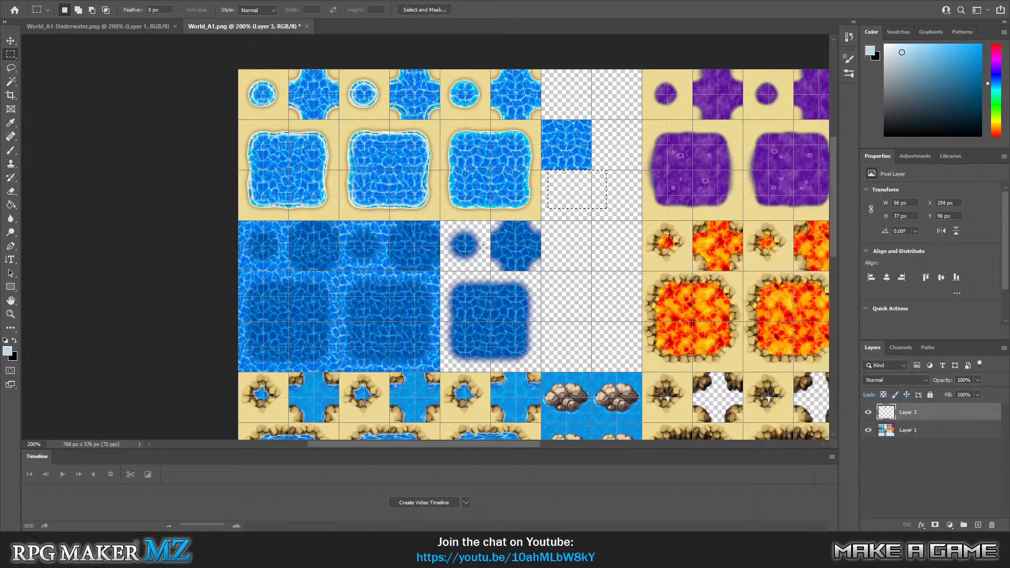
Select the reassembled 48 × 48 px water tile at X 288, Y 48 and move Layer 3 beneath Layer 1.
{"action": "left_click_drag", "start_coordinate": [509, 240], "coordinate": [566, 235]}
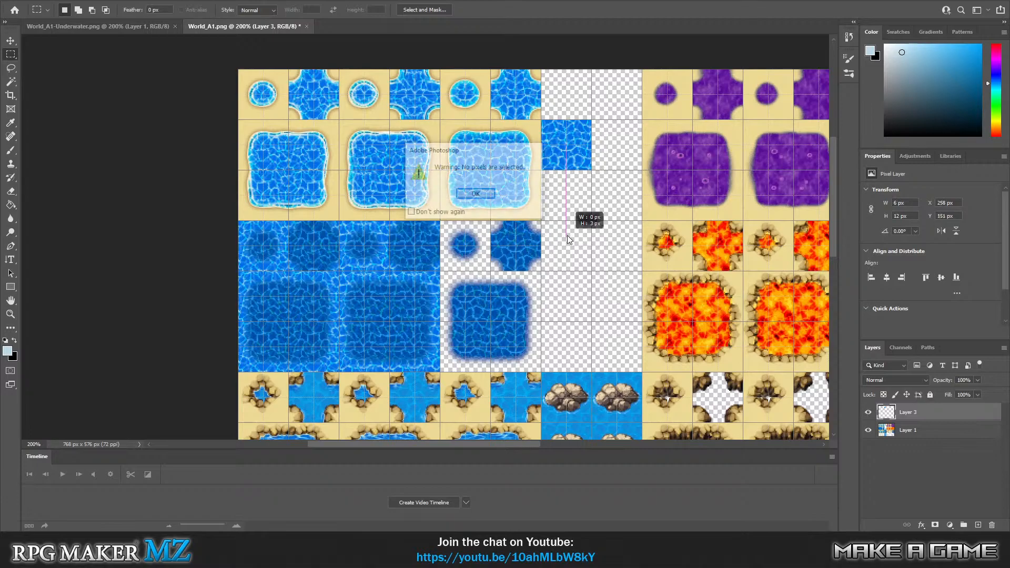
{"action": "left_click", "coordinate": [494, 195]}
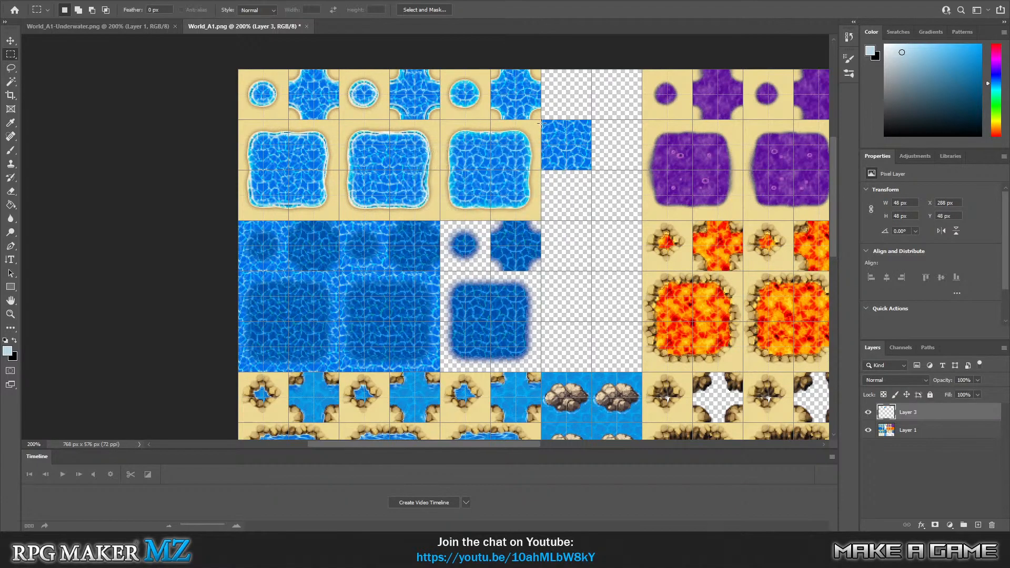
{"action": "left_click_drag", "start_coordinate": [544, 121], "coordinate": [592, 170]}
{"action": "left_click_drag", "start_coordinate": [930, 415], "coordinate": [929, 441]}
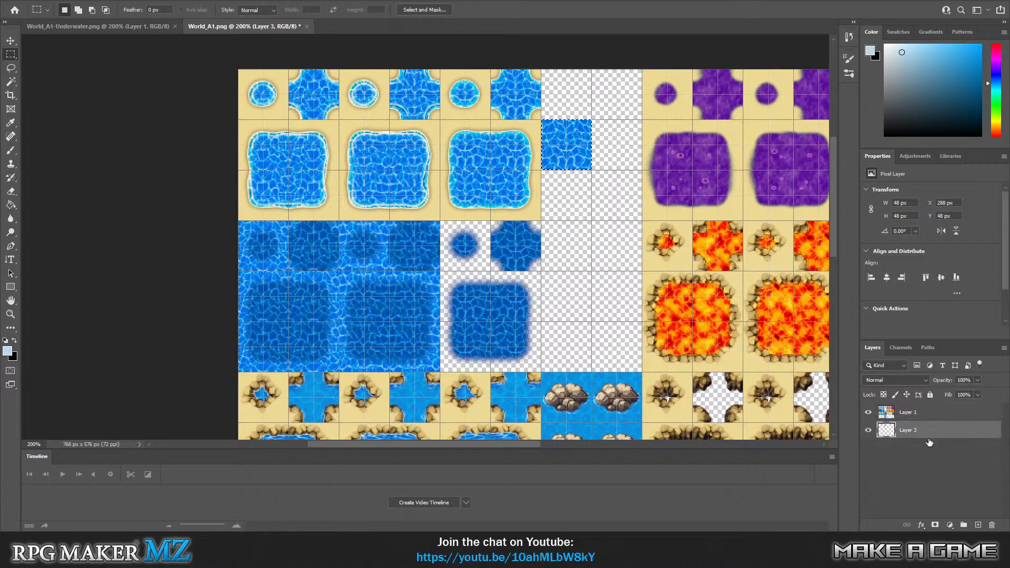
Place copies of the water tile beneath the two top tiles of the third deep-water frame, starting at X 192, Y 144 px.
{"action": "key", "text": "ctrl+j"}
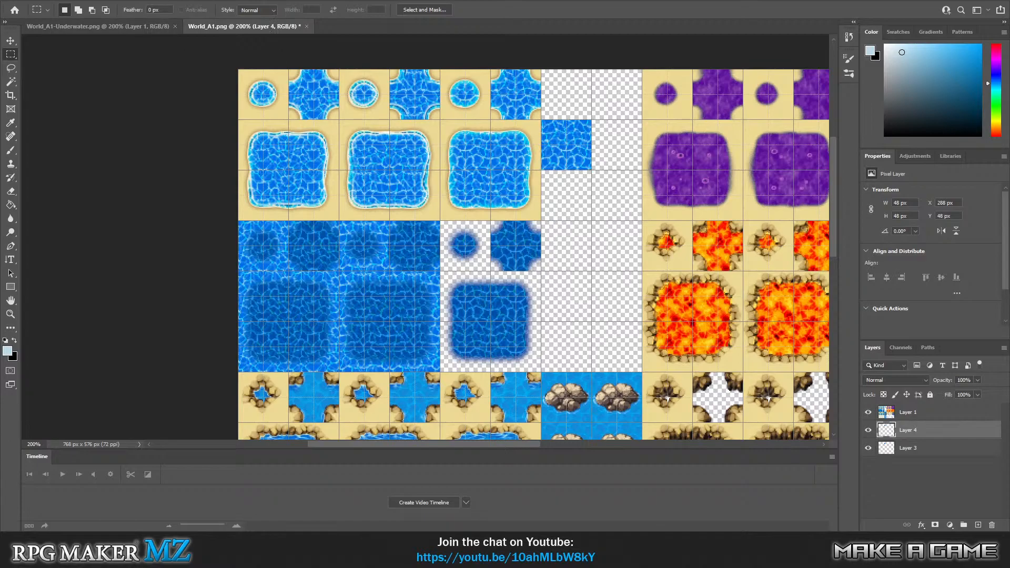
{"action": "left_click", "coordinate": [10, 40]}
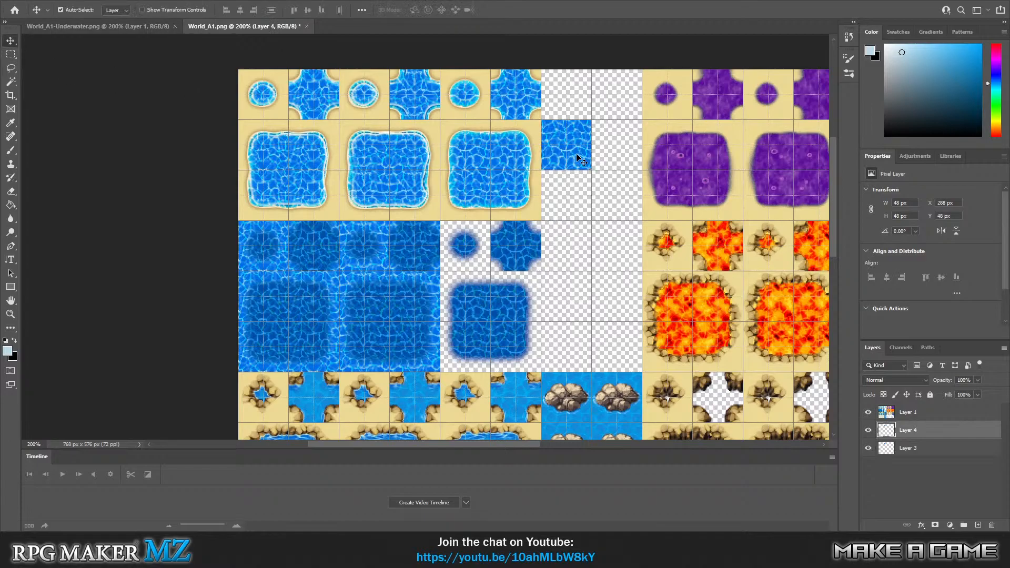
{"action": "left_click_drag", "start_coordinate": [577, 156], "coordinate": [476, 256]}
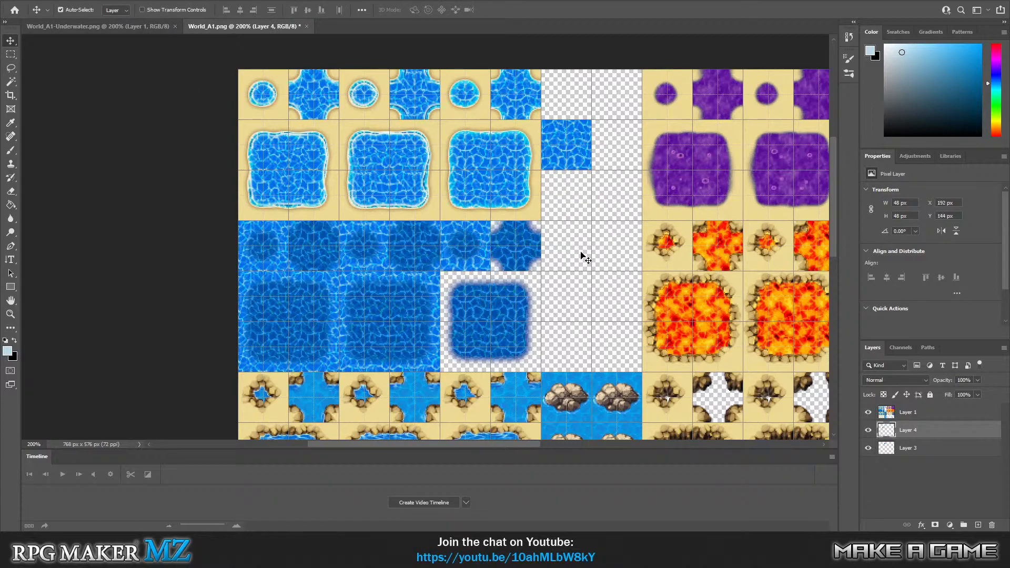
{"action": "key", "text": "ctrl+v"}
Fill the four lower tiles behind the third deep-water frame with water tile copies, ending at X 240, Y 240 px.
{"action": "left_click_drag", "start_coordinate": [551, 271], "coordinate": [478, 307]}
{"action": "key", "text": "ctrl+v"}
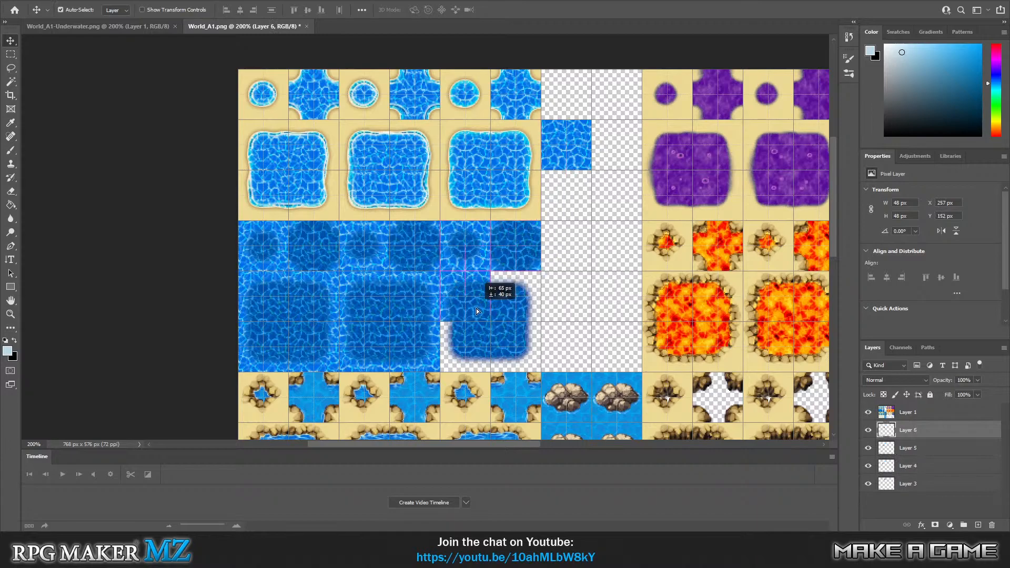
{"action": "key", "text": "ctrl+v"}
{"action": "left_click_drag", "start_coordinate": [558, 279], "coordinate": [540, 319]}
{"action": "key", "text": "ctrl+v"}
{"action": "left_click_drag", "start_coordinate": [554, 265], "coordinate": [485, 356]}
{"action": "key", "text": "ctrl+v"}
{"action": "left_click_drag", "start_coordinate": [553, 269], "coordinate": [527, 355]}
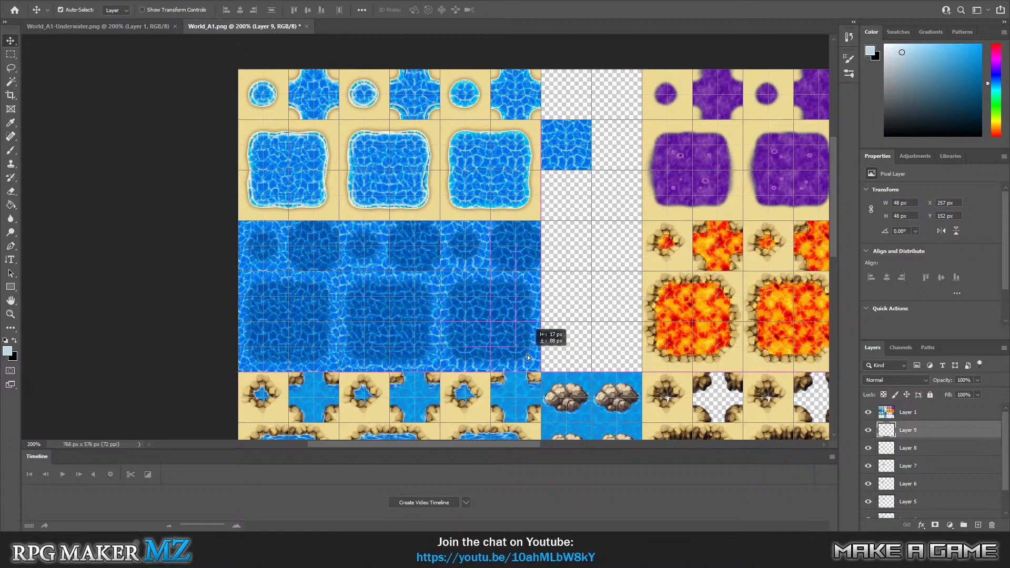
{"action": "left_click", "coordinate": [579, 311]}
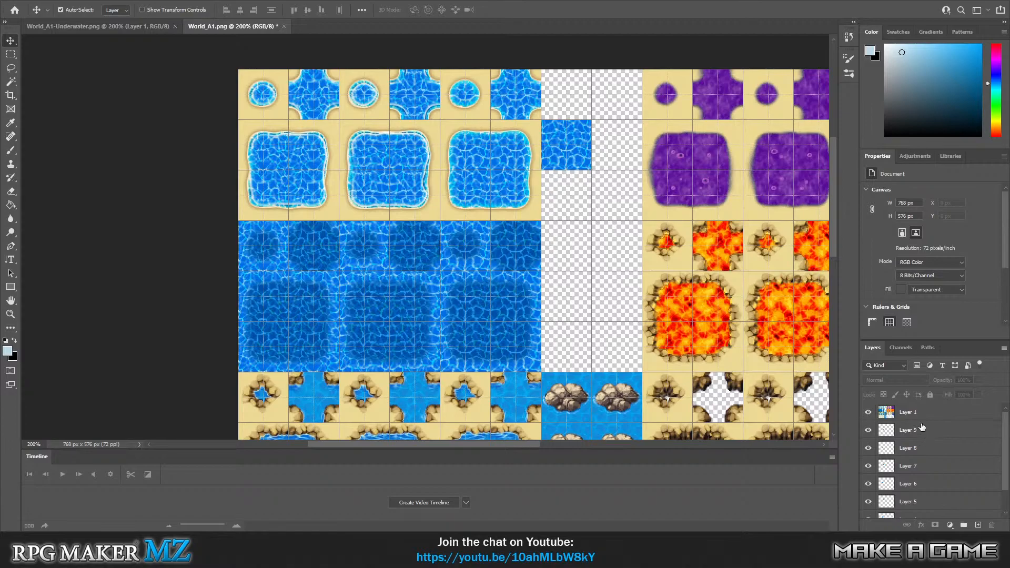
Merge all visible layers and set the merged layer's opacity to 40%.
{"action": "right_click", "coordinate": [929, 412]}
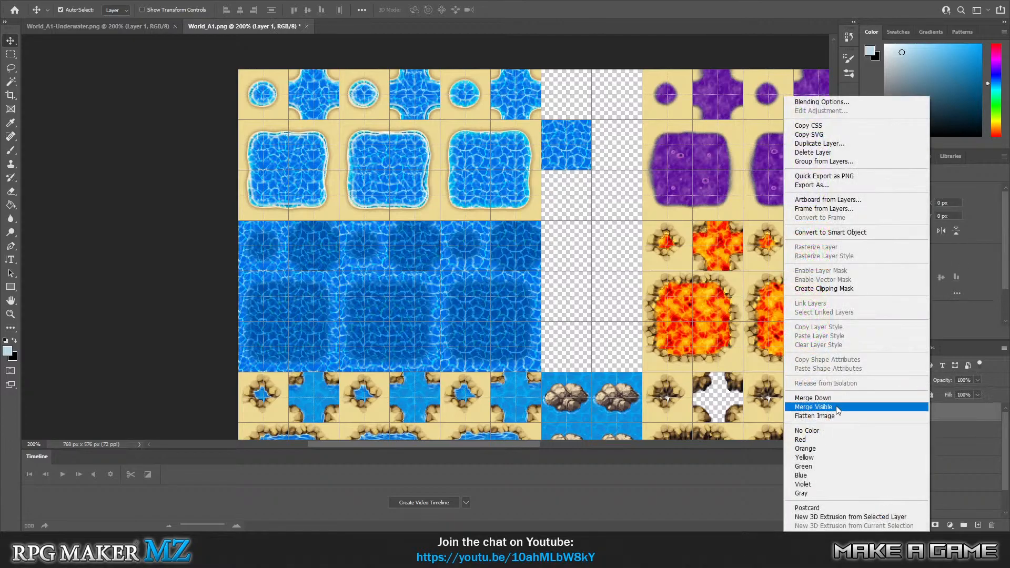
{"action": "left_click", "coordinate": [836, 407]}
{"action": "left_click", "coordinate": [977, 380]}
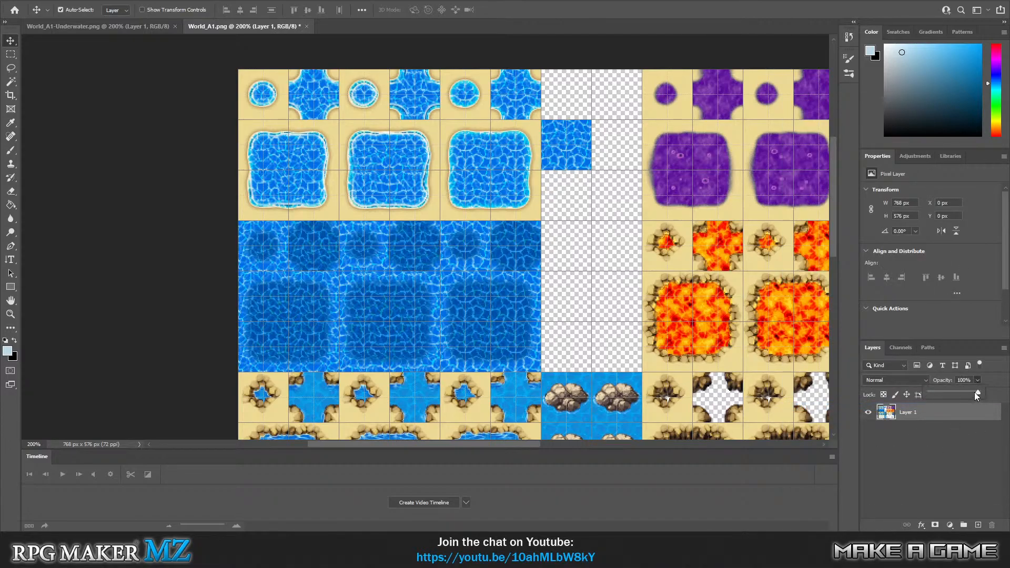
{"action": "left_click_drag", "start_coordinate": [946, 396], "coordinate": [944, 397]}
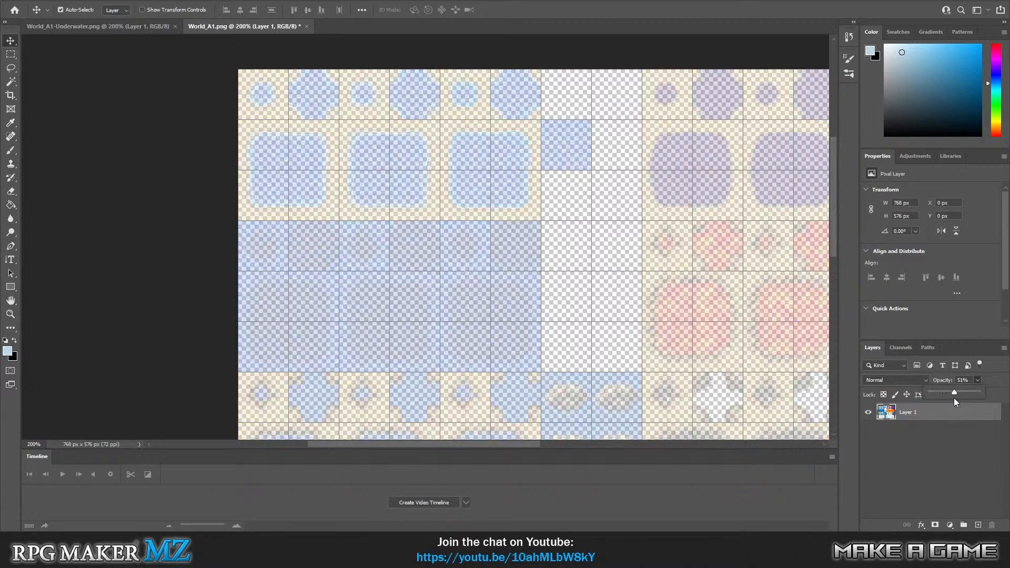
{"action": "left_click_drag", "start_coordinate": [949, 398], "coordinate": [948, 398]}
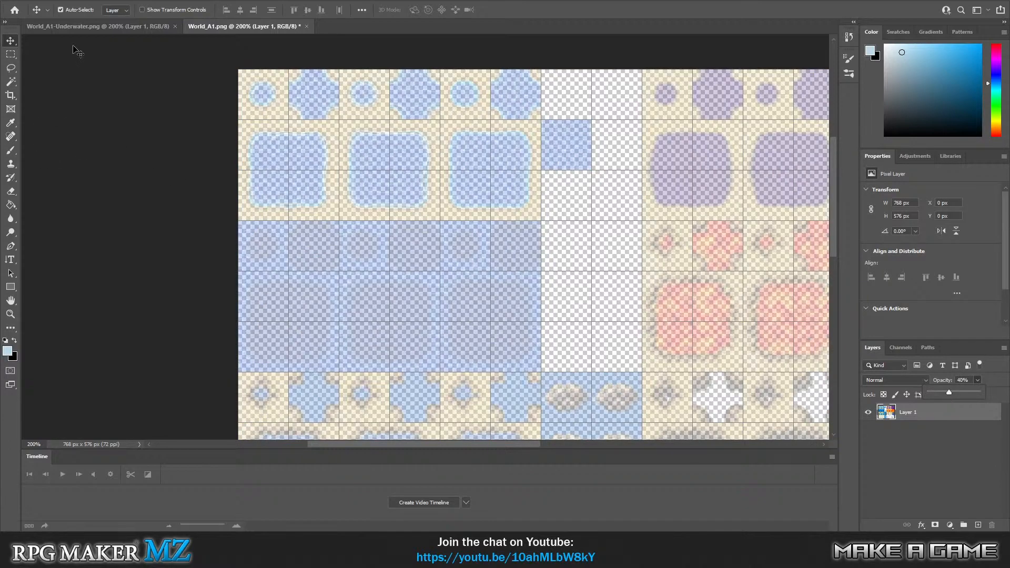
Try to save the edited tileset over World_A1-Underwater.png in the project's tilesets folder.
{"action": "left_click", "coordinate": [21, 1]}
{"action": "left_click", "coordinate": [53, 119]}
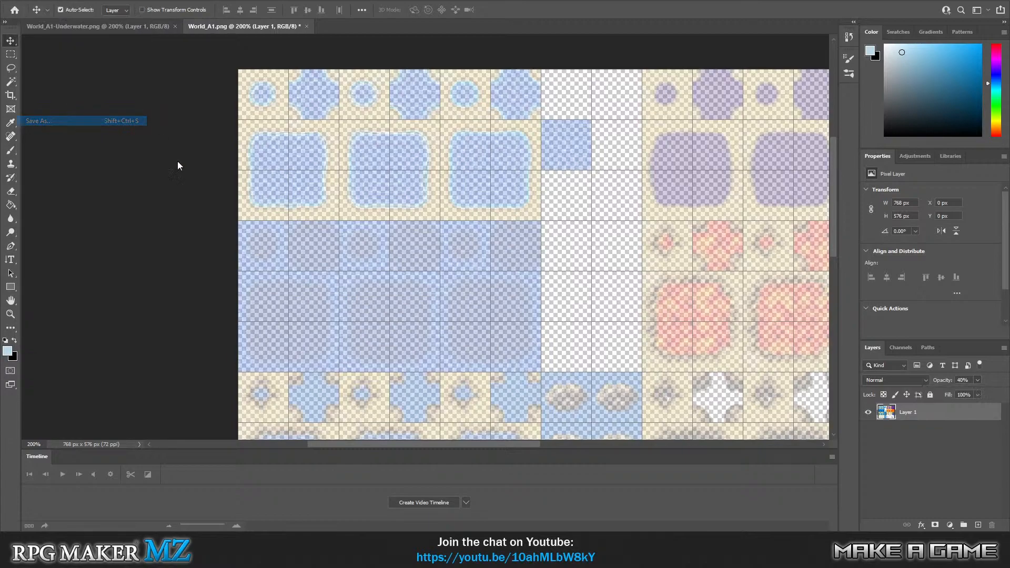
{"action": "scroll", "coordinate": [258, 142], "scroll_direction": "down", "scroll_amount": 3}
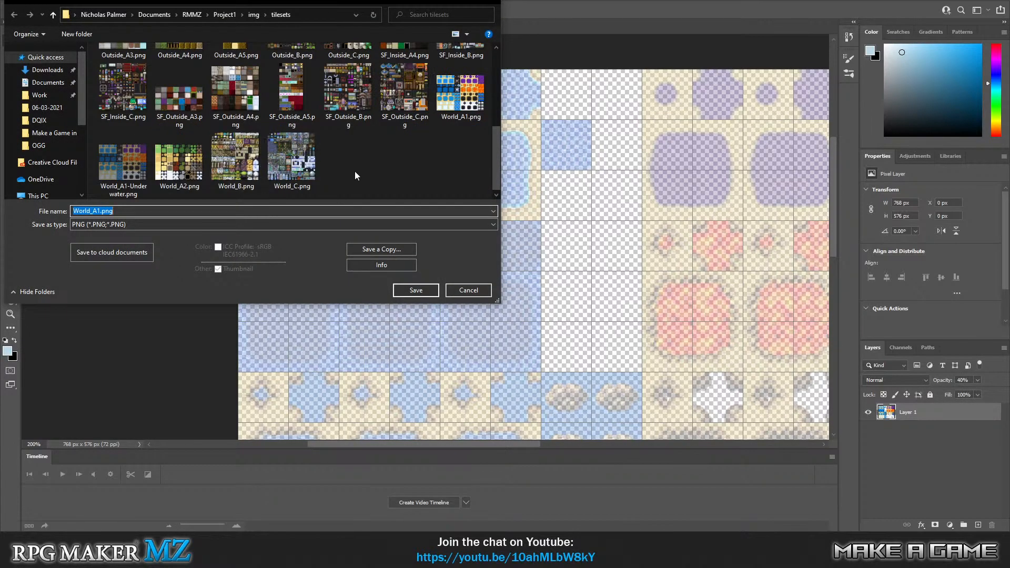
{"action": "left_click", "coordinate": [143, 178]}
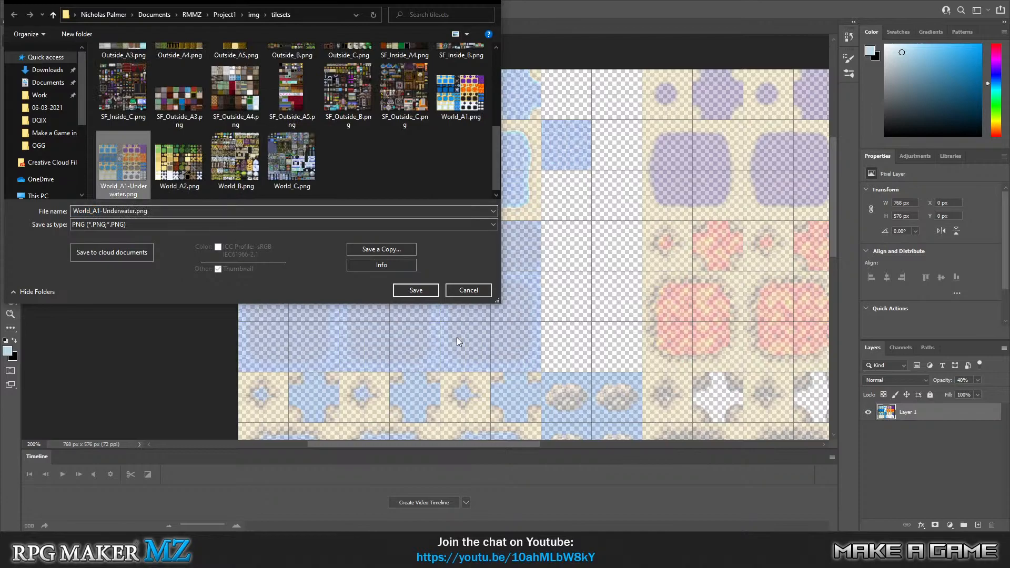
{"action": "left_click", "coordinate": [424, 294]}
{"action": "left_click", "coordinate": [518, 264]}
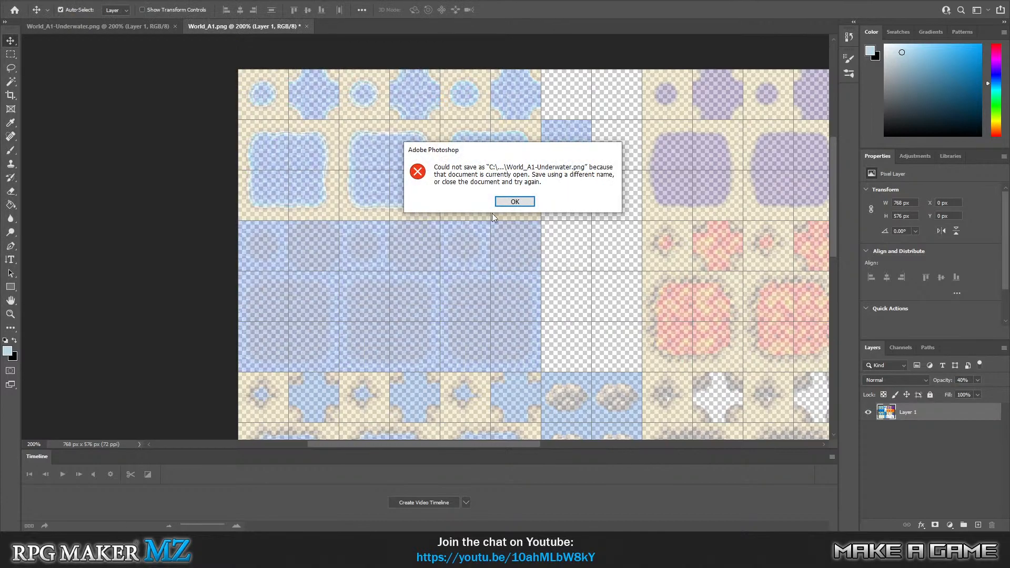
{"action": "left_click", "coordinate": [516, 202]}
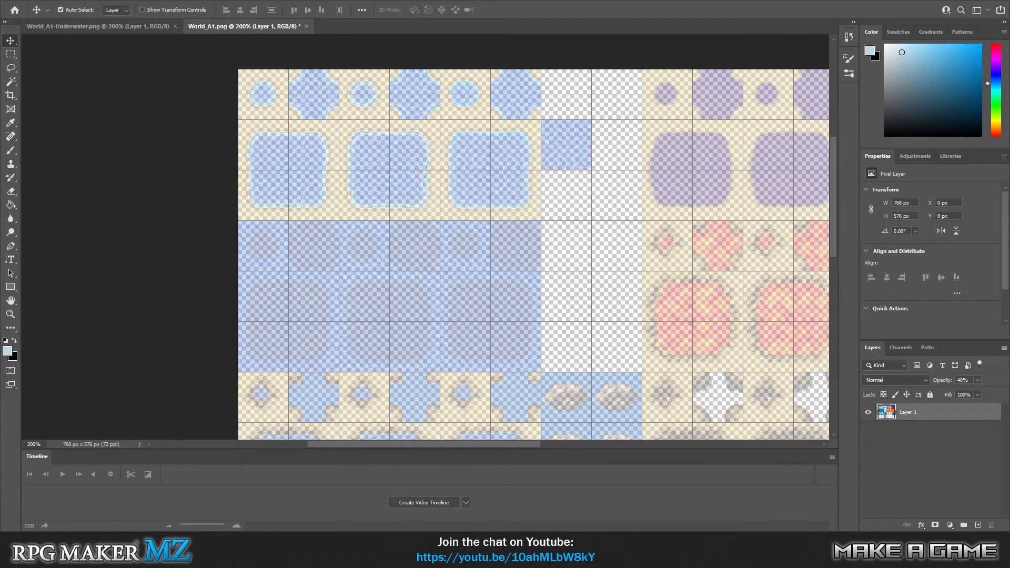
Display MAP002 in RPG Maker MZ, return to Photoshop and retry replacing World_A1-Underwater.png with the edited tileset.
{"action": "key", "text": "alt+Tab"}
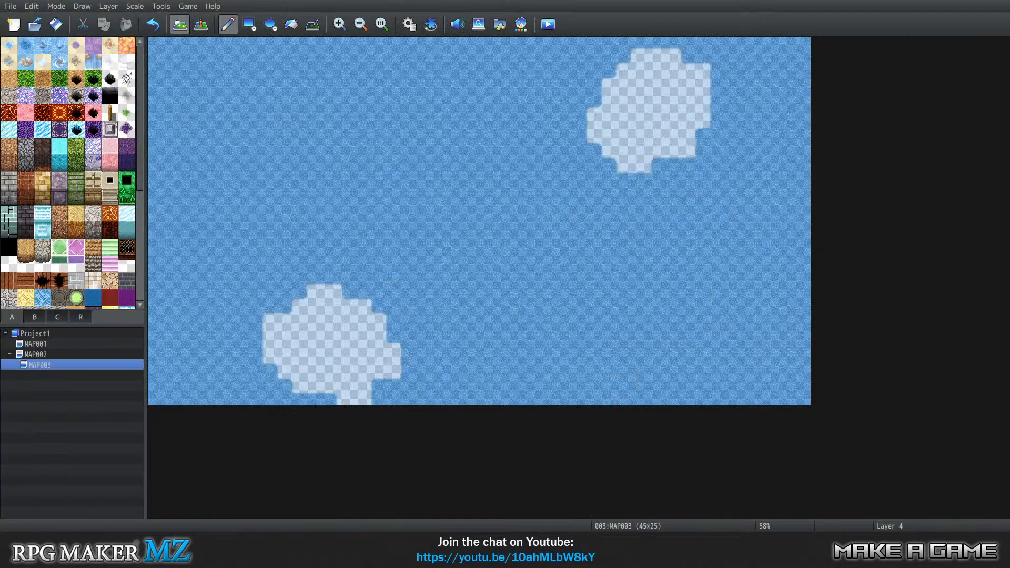
{"action": "left_click", "coordinate": [37, 355]}
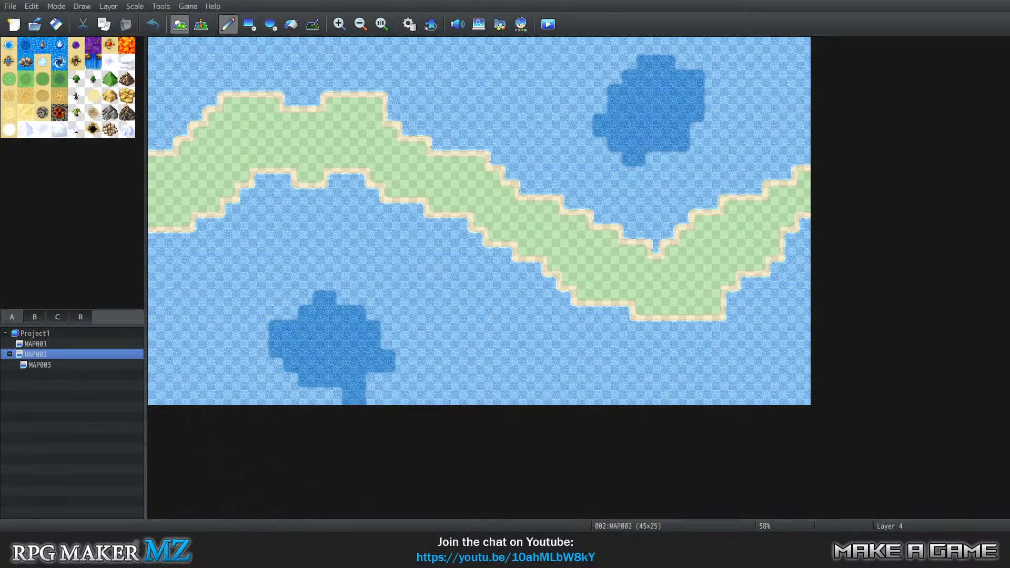
{"action": "key", "text": "alt+Tab"}
{"action": "left_click", "coordinate": [30, 4]}
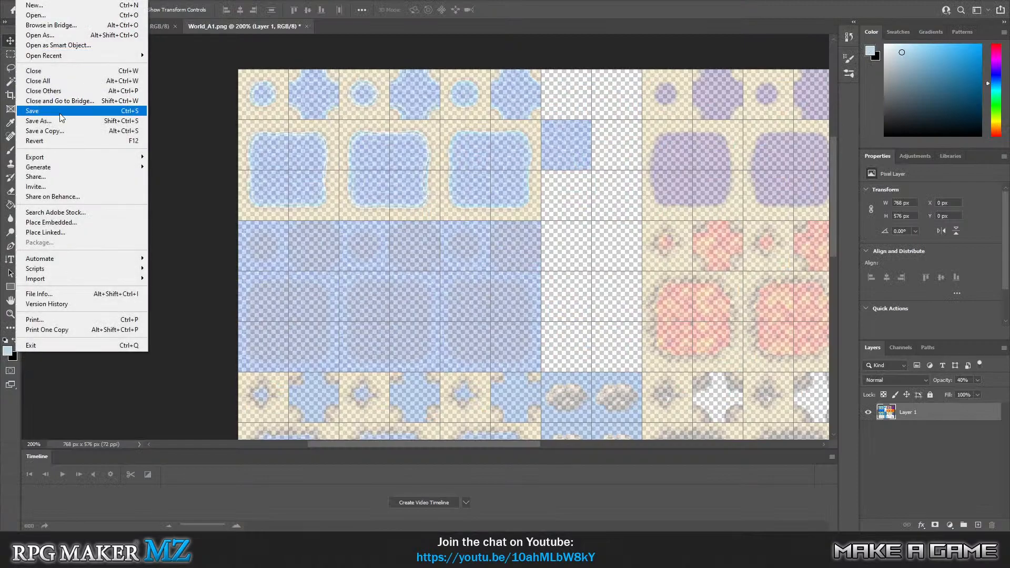
{"action": "left_click", "coordinate": [62, 121]}
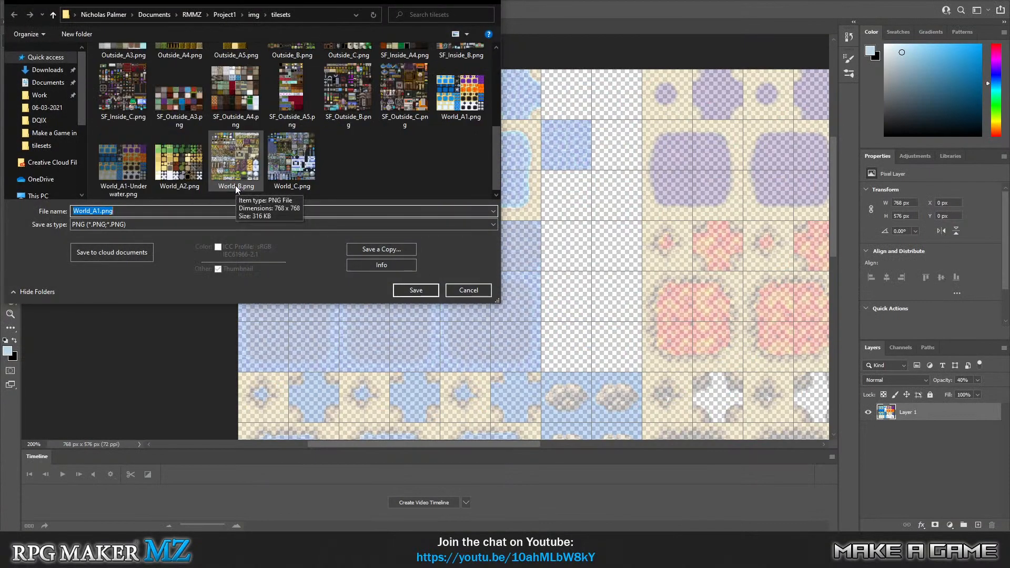
{"action": "left_click", "coordinate": [143, 175]}
{"action": "left_click", "coordinate": [426, 291]}
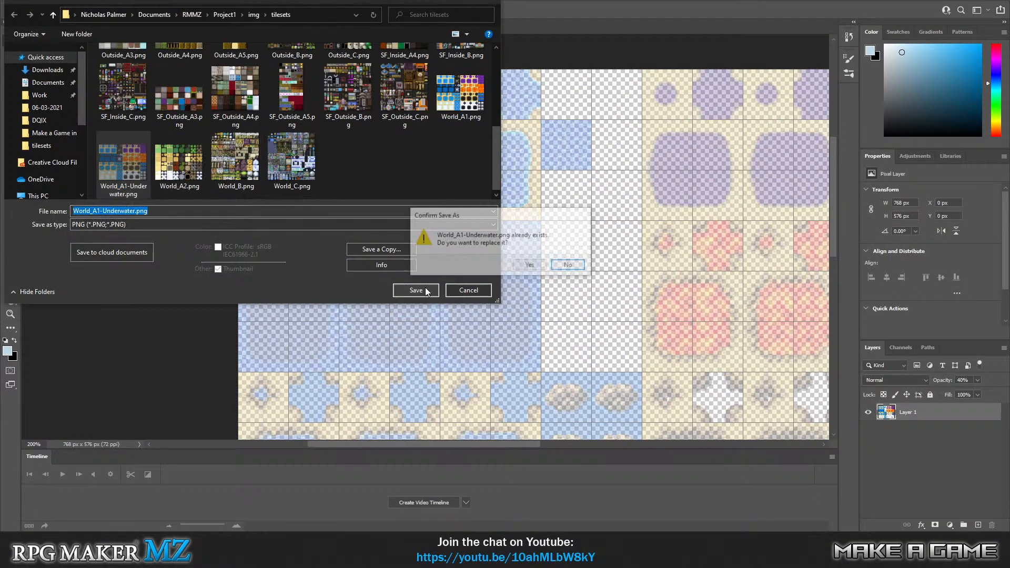
{"action": "left_click", "coordinate": [528, 265]}
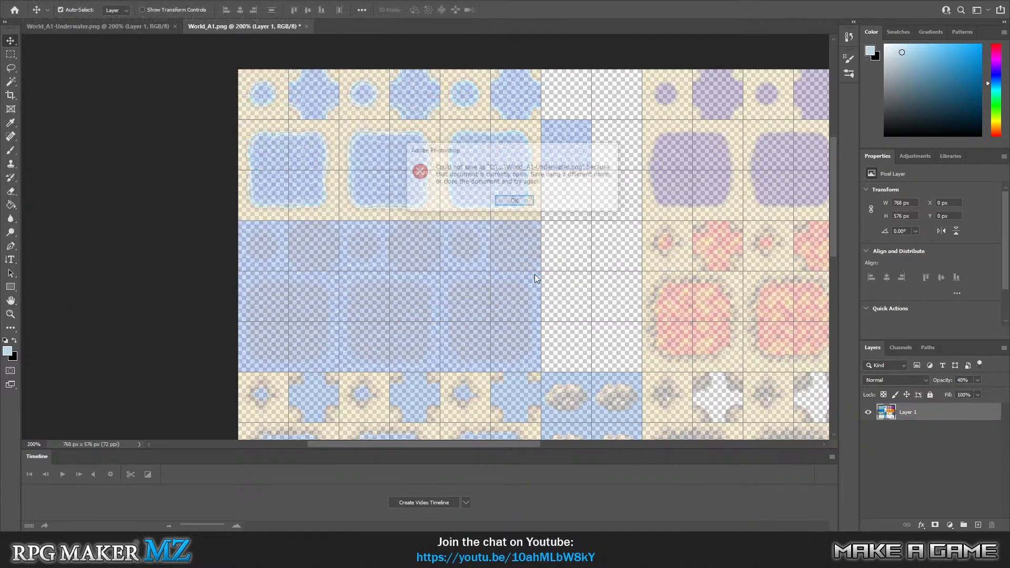
{"action": "left_click", "coordinate": [515, 202]}
Save the edited tileset as World_A1-Underwater2.png in the project's tilesets folder.
{"action": "left_click", "coordinate": [19, 3]}
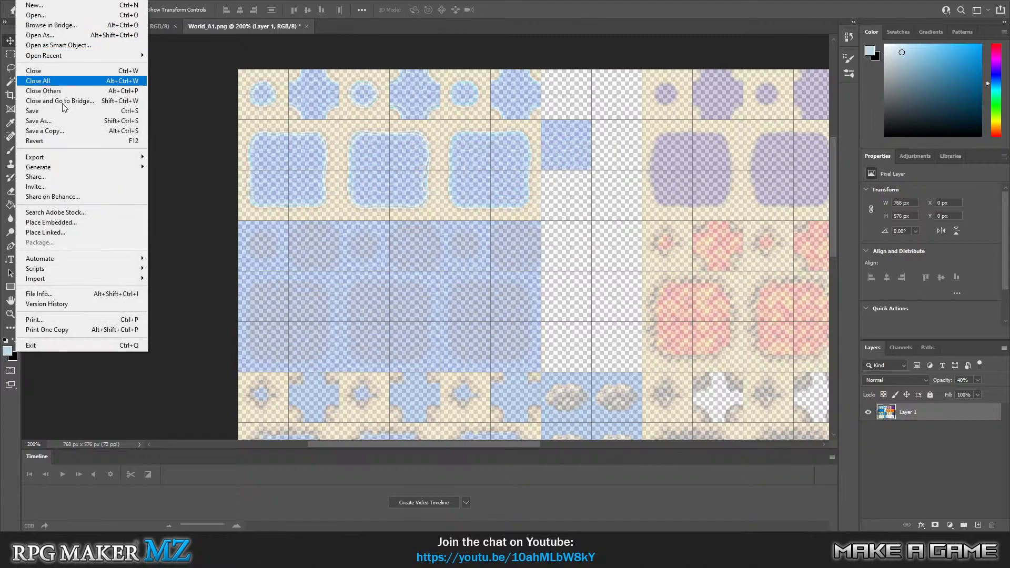
{"action": "left_click", "coordinate": [139, 129]}
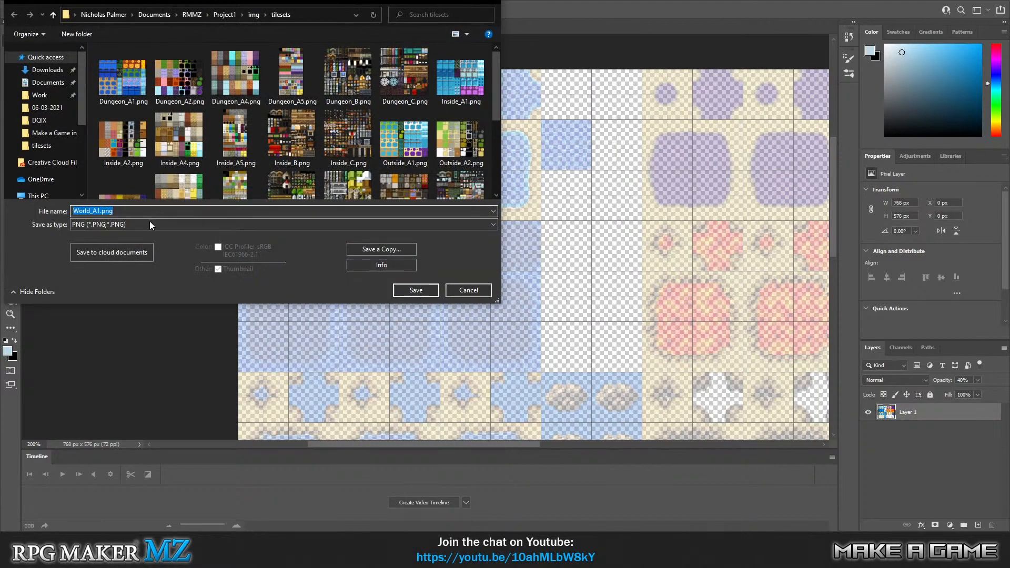
{"action": "left_click", "coordinate": [149, 224]}
{"action": "left_click", "coordinate": [160, 222]}
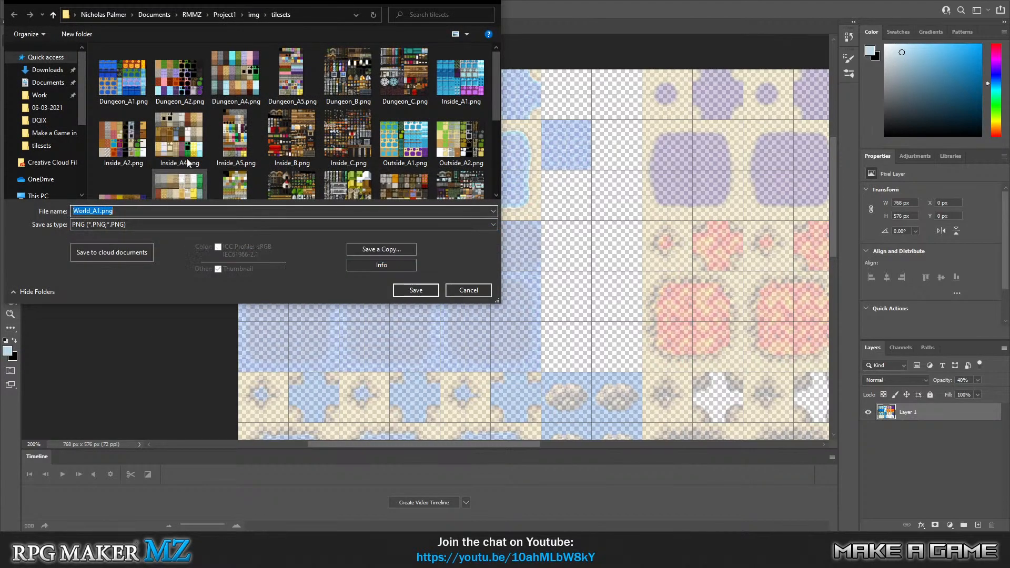
{"action": "scroll", "coordinate": [208, 175], "scroll_direction": "down", "scroll_amount": 3}
{"action": "left_click", "coordinate": [122, 165]}
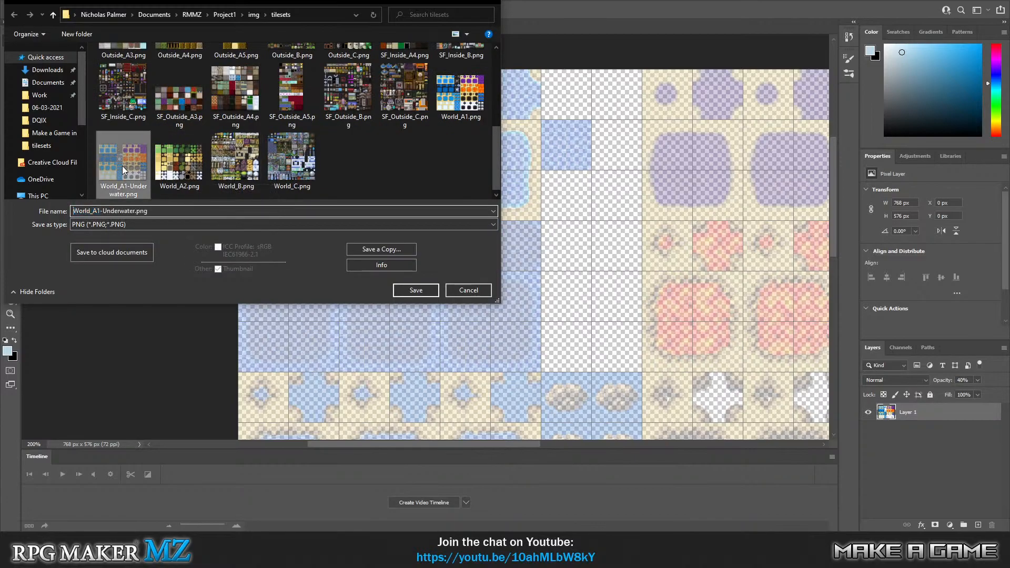
{"action": "left_click", "coordinate": [135, 211]}
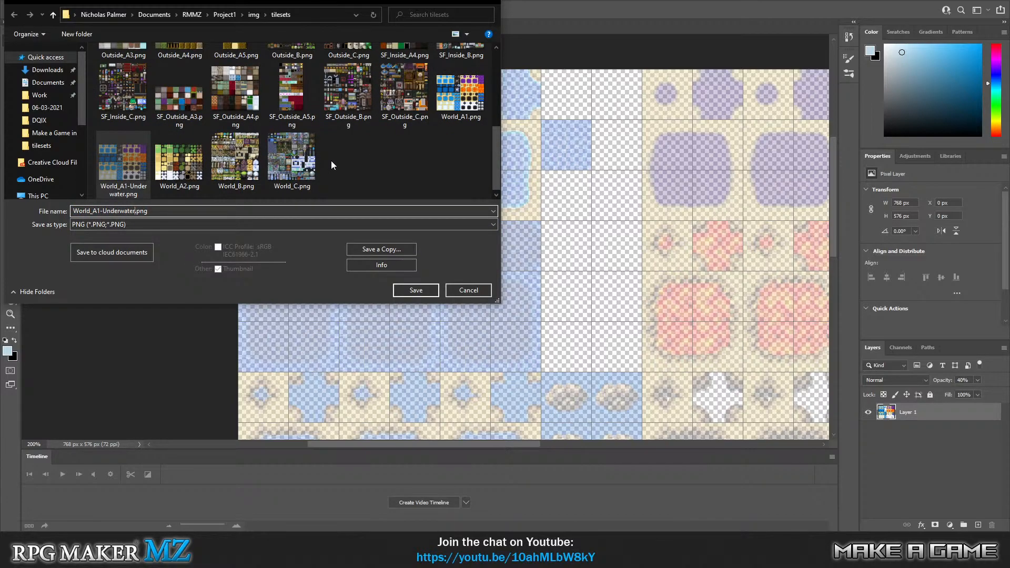
{"action": "type", "text": "2"}
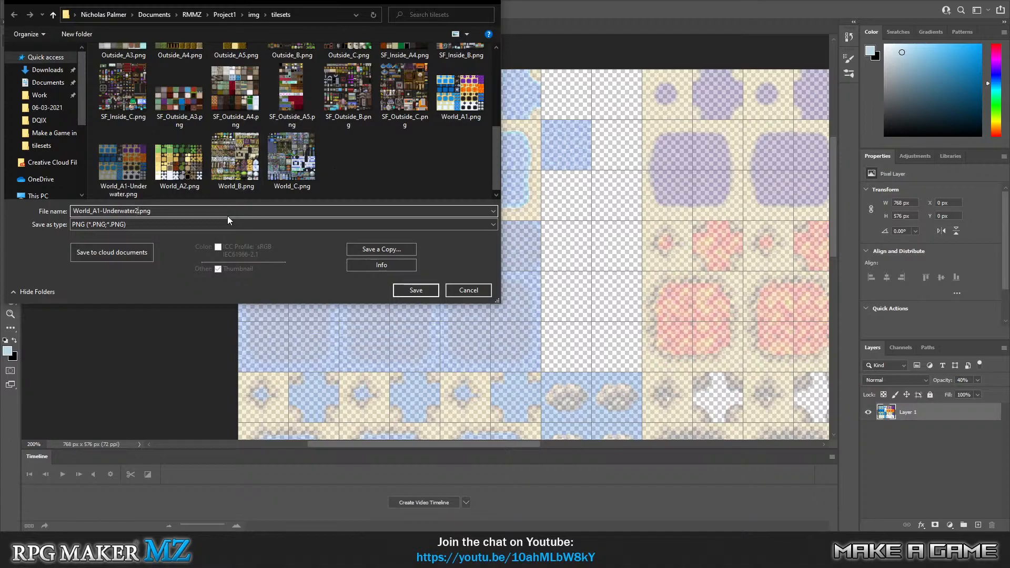
{"action": "left_click", "coordinate": [427, 295]}
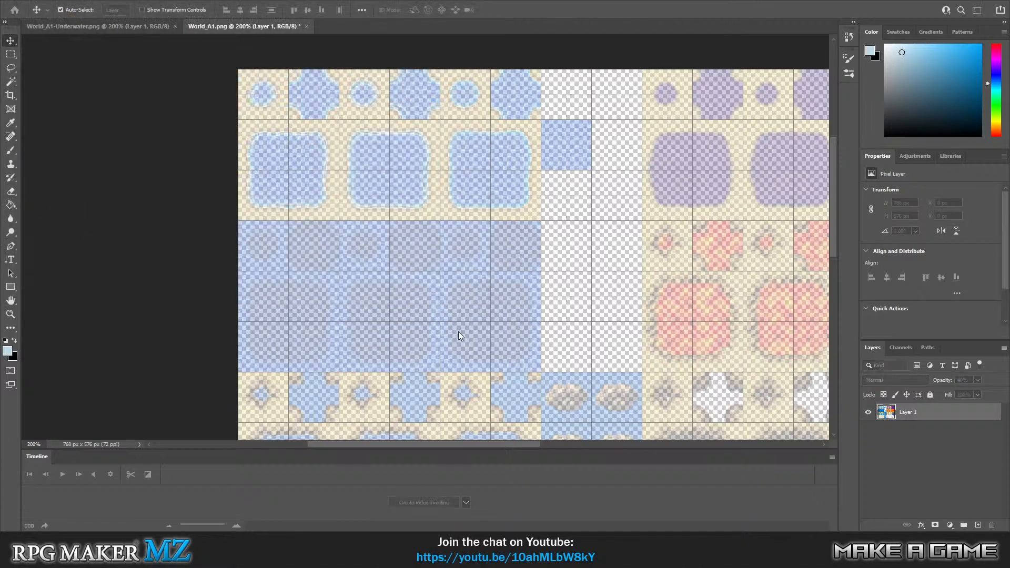
{"action": "key", "text": "Return"}
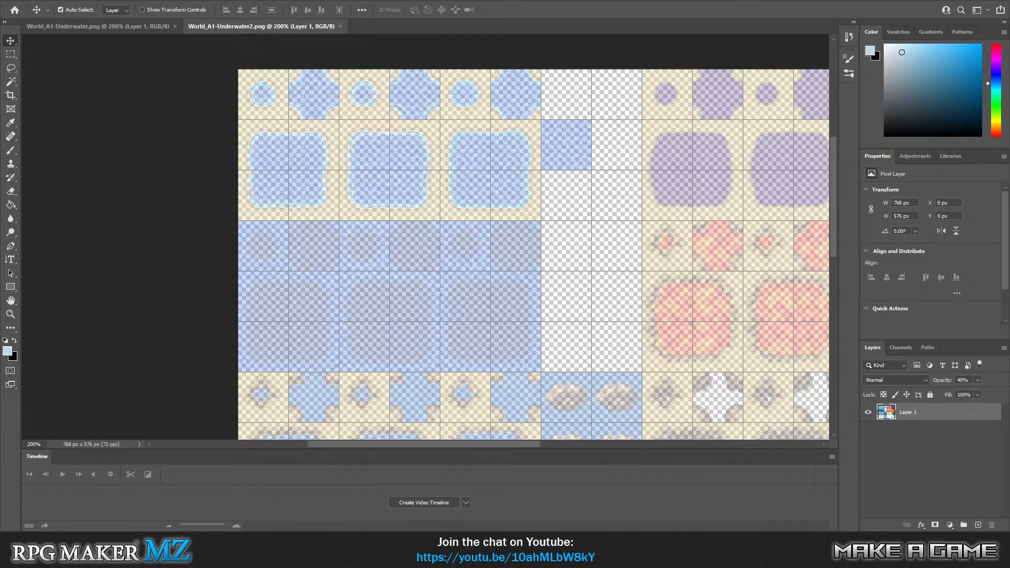
Switch to RPG Maker MZ, display MAP003 and set tileset 0002 Overworld's A1 (Animation) image to World_A1-Underwater2.
{"action": "key", "text": "alt+Tab"}
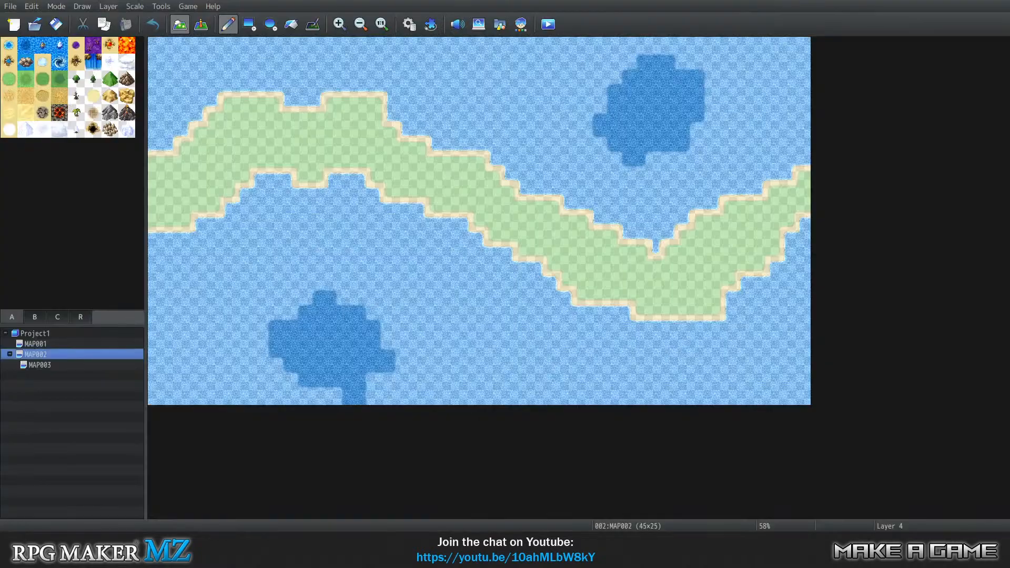
{"action": "left_click", "coordinate": [60, 366]}
{"action": "left_click", "coordinate": [161, 6]}
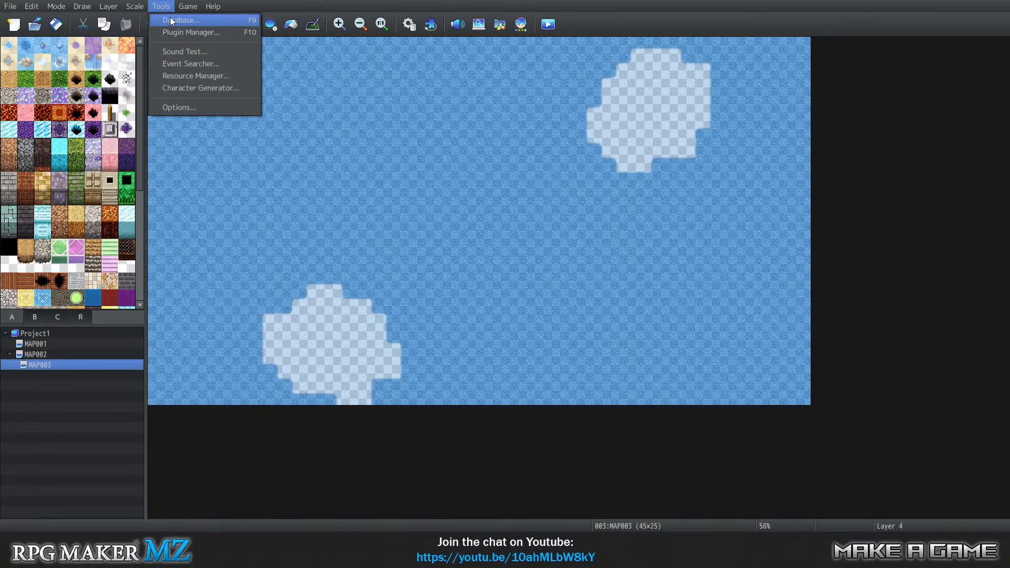
{"action": "left_click", "coordinate": [172, 21]}
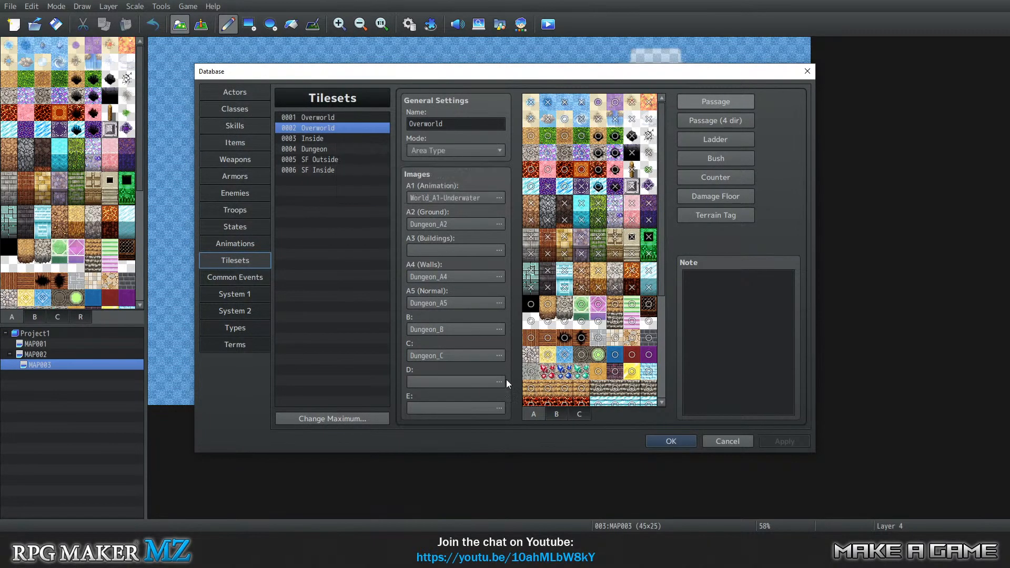
{"action": "double_click", "coordinate": [479, 197]}
{"action": "left_click", "coordinate": [377, 337]}
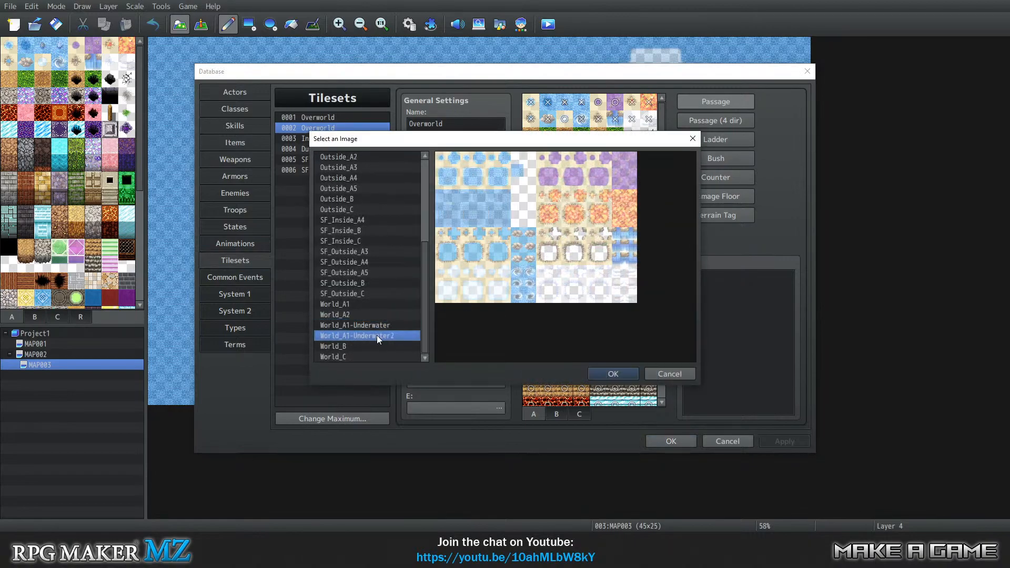
{"action": "left_click", "coordinate": [597, 374]}
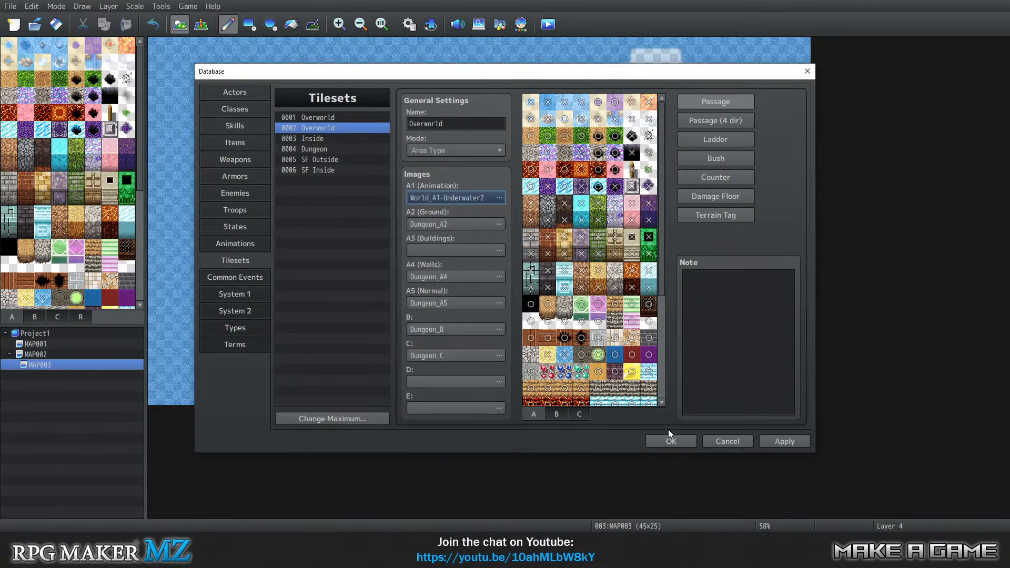
{"action": "left_click", "coordinate": [665, 438]}
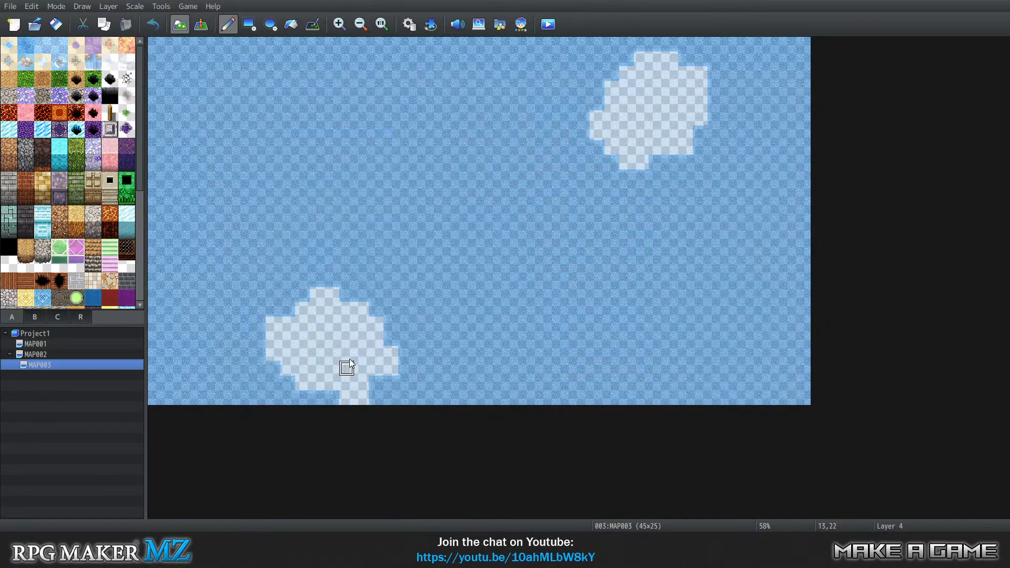
Paint both empty patches on layer 4 of MAP003 with the first light water tile of the A1 set.
{"action": "left_click", "coordinate": [10, 47]}
{"action": "mouse_move", "coordinate": [345, 338]}
{"action": "left_mouse_down"}
{"action": "mouse_move", "coordinate": [318, 333]}
{"action": "mouse_move", "coordinate": [325, 350]}
{"action": "mouse_move", "coordinate": [344, 348]}
{"action": "mouse_move", "coordinate": [319, 332]}
{"action": "mouse_move", "coordinate": [344, 331]}
{"action": "mouse_move", "coordinate": [339, 349]}
{"action": "mouse_move", "coordinate": [317, 294]}
{"action": "mouse_move", "coordinate": [332, 294]}
{"action": "mouse_move", "coordinate": [332, 309]}
{"action": "mouse_move", "coordinate": [303, 324]}
{"action": "mouse_move", "coordinate": [302, 309]}
{"action": "mouse_move", "coordinate": [347, 310]}
{"action": "mouse_move", "coordinate": [361, 324]}
{"action": "mouse_move", "coordinate": [332, 324]}
{"action": "mouse_move", "coordinate": [376, 324]}
{"action": "mouse_move", "coordinate": [377, 337]}
{"action": "mouse_move", "coordinate": [282, 346]}
{"action": "mouse_move", "coordinate": [275, 325]}
{"action": "mouse_move", "coordinate": [289, 323]}
{"action": "mouse_move", "coordinate": [294, 339]}
{"action": "mouse_move", "coordinate": [279, 351]}
{"action": "mouse_move", "coordinate": [387, 348]}
{"action": "mouse_move", "coordinate": [386, 364]}
{"action": "mouse_move", "coordinate": [293, 365]}
{"action": "mouse_move", "coordinate": [316, 380]}
{"action": "mouse_move", "coordinate": [309, 379]}
{"action": "mouse_move", "coordinate": [354, 399]}
{"action": "left_mouse_up"}
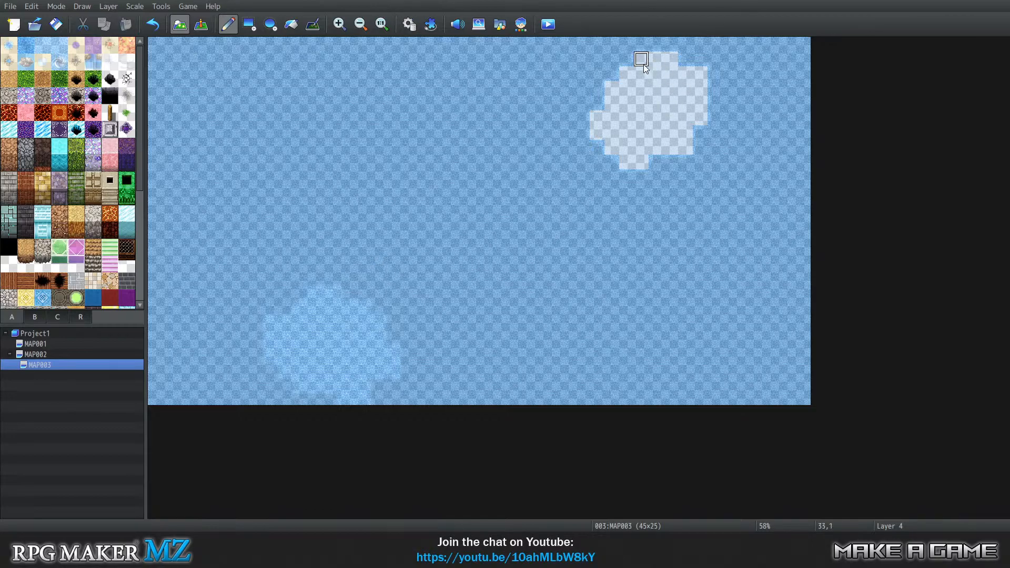
{"action": "mouse_move", "coordinate": [638, 61]}
{"action": "left_mouse_down"}
{"action": "mouse_move", "coordinate": [667, 62]}
{"action": "mouse_move", "coordinate": [625, 77]}
{"action": "mouse_move", "coordinate": [696, 78]}
{"action": "mouse_move", "coordinate": [682, 138]}
{"action": "mouse_move", "coordinate": [629, 157]}
{"action": "mouse_move", "coordinate": [638, 158]}
{"action": "mouse_move", "coordinate": [602, 128]}
{"action": "mouse_move", "coordinate": [612, 85]}
{"action": "mouse_move", "coordinate": [619, 109]}
{"action": "mouse_move", "coordinate": [633, 108]}
{"action": "mouse_move", "coordinate": [632, 92]}
{"action": "mouse_move", "coordinate": [676, 103]}
{"action": "mouse_move", "coordinate": [631, 127]}
{"action": "mouse_move", "coordinate": [671, 117]}
{"action": "left_mouse_up"}
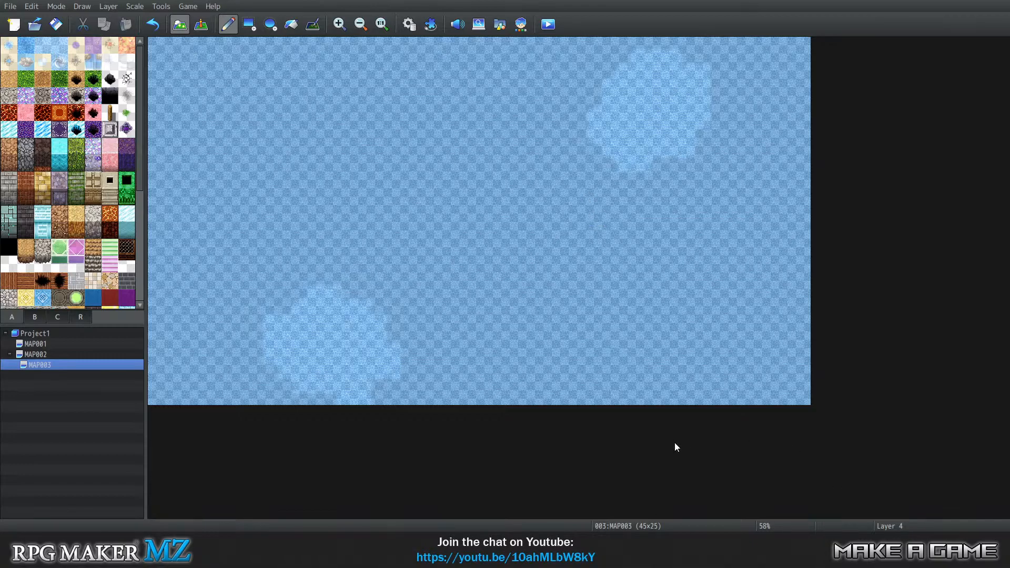
Compare MAP003 with MAP002, check MAP003's layers 1 and 4, and leave layer 1 active.
{"action": "left_click", "coordinate": [63, 356]}
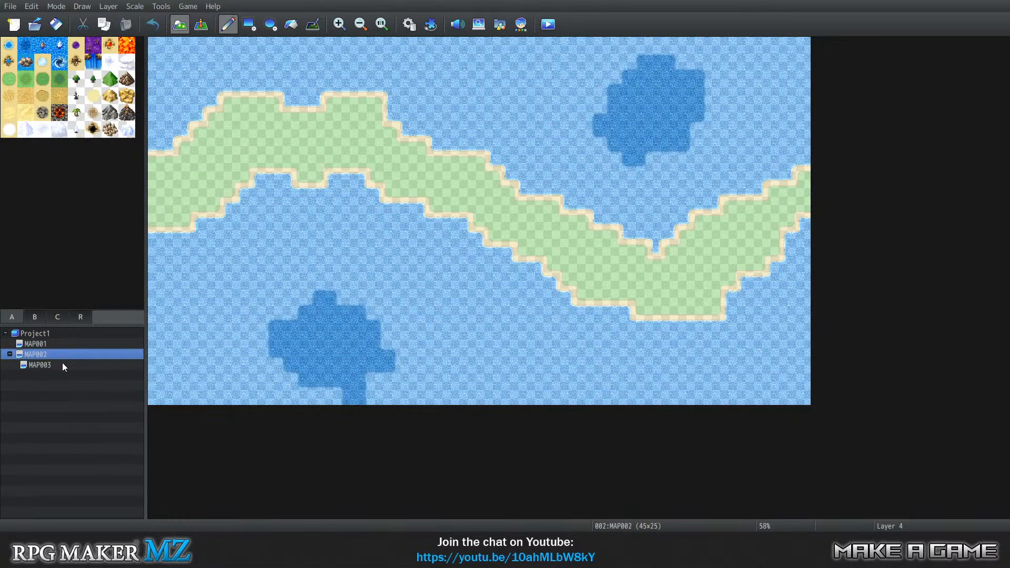
{"action": "left_click", "coordinate": [62, 366]}
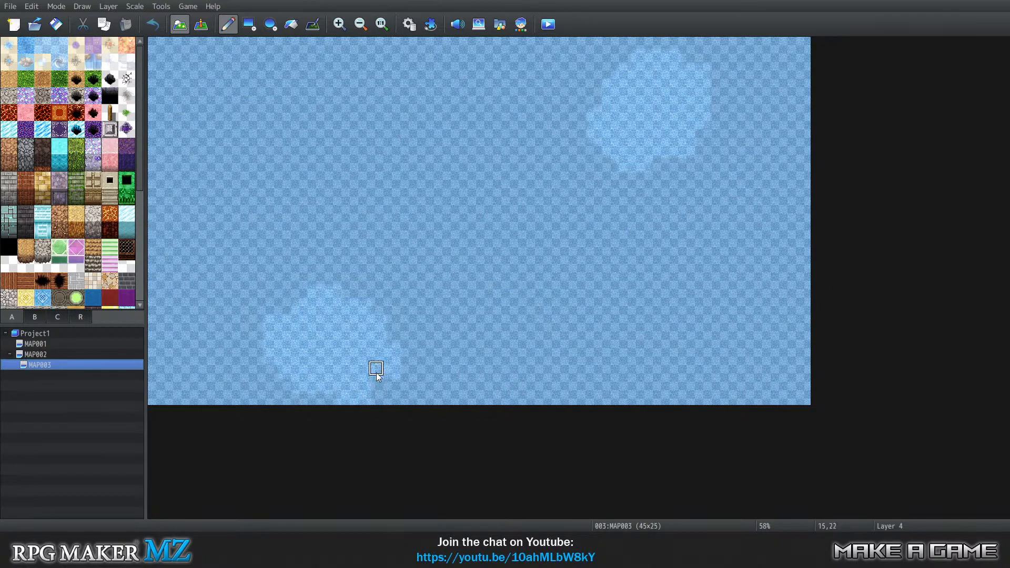
{"action": "key", "text": "0"}
{"action": "key", "text": "1"}
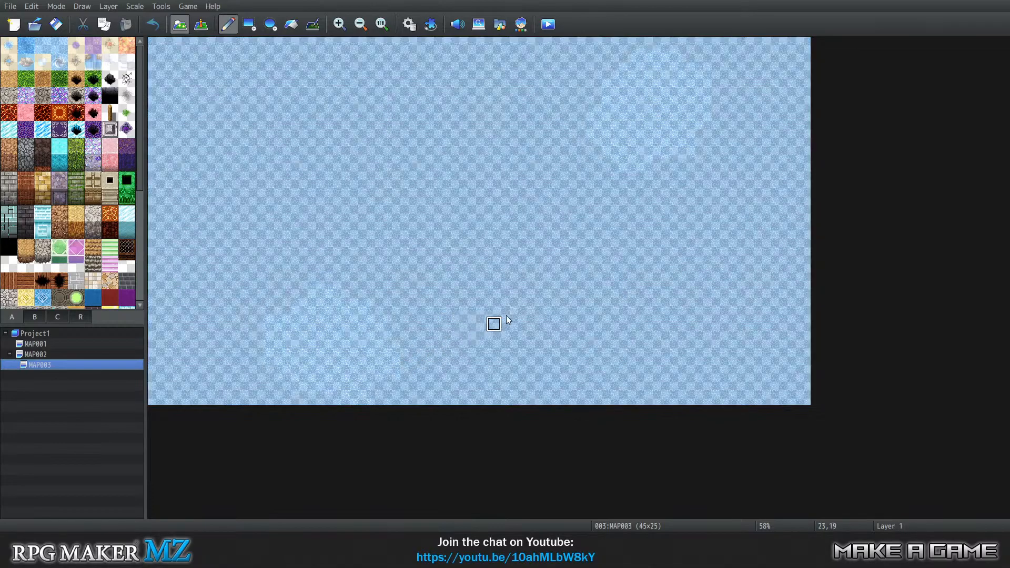
{"action": "key", "text": "3"}
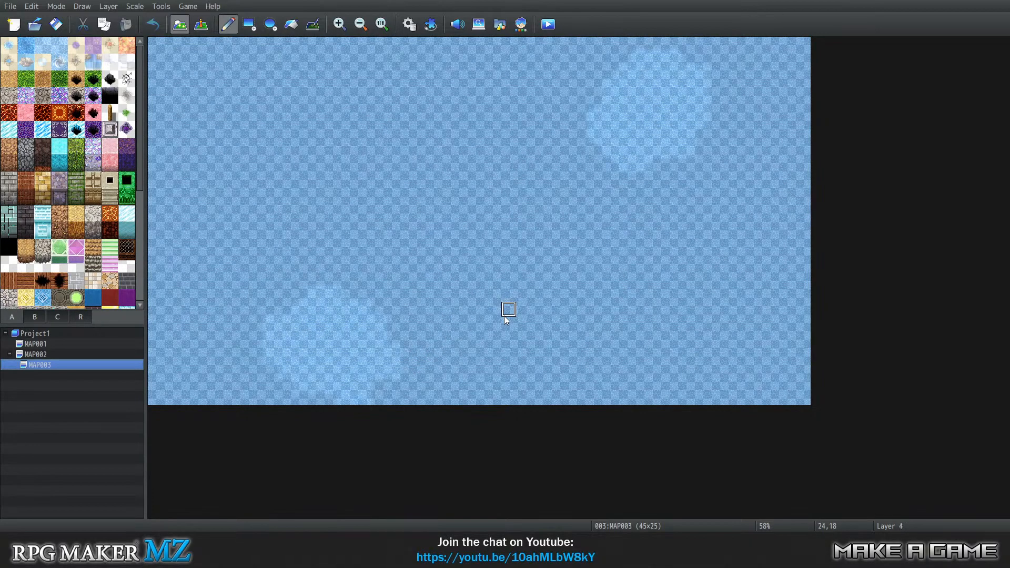
{"action": "key", "text": "0"}
{"action": "key", "text": "1"}
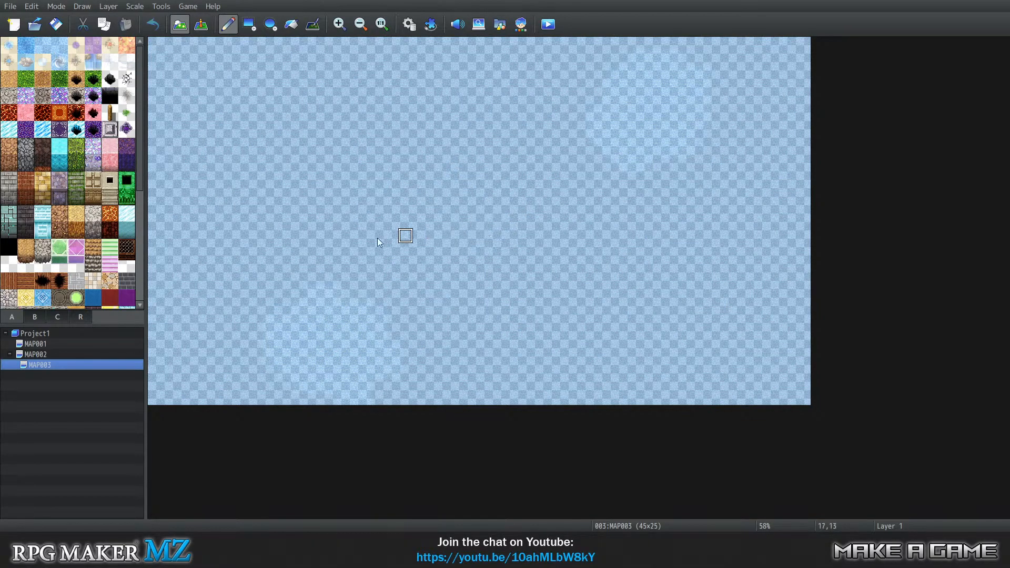
Flood-fill layer 1 of MAP003 with the light water tile.
{"action": "scroll", "coordinate": [52, 261], "scroll_direction": "down", "scroll_amount": 1}
{"action": "scroll", "coordinate": [51, 261], "scroll_direction": "down", "scroll_amount": 3}
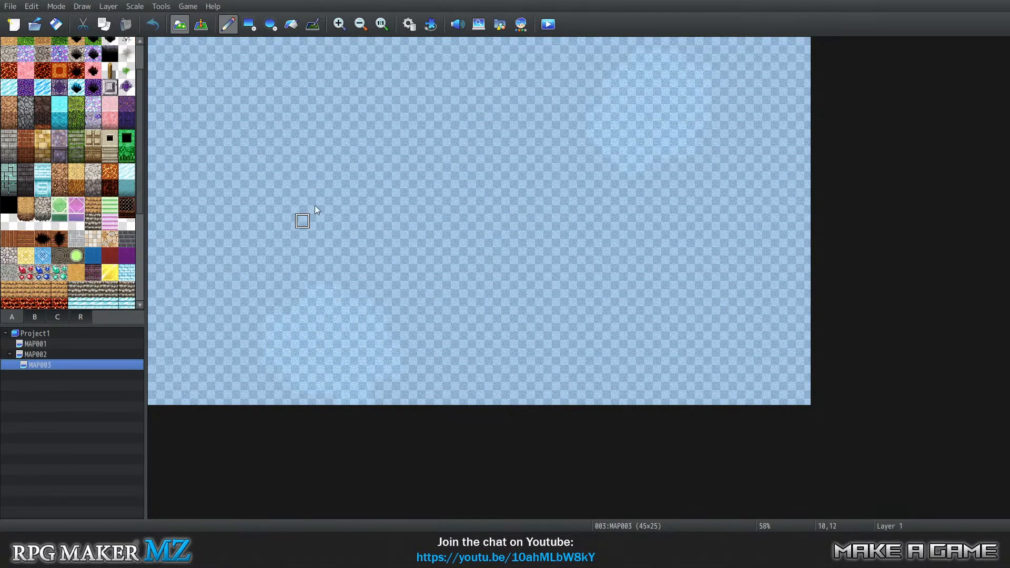
{"action": "left_click", "coordinate": [291, 24]}
{"action": "left_click", "coordinate": [315, 131]}
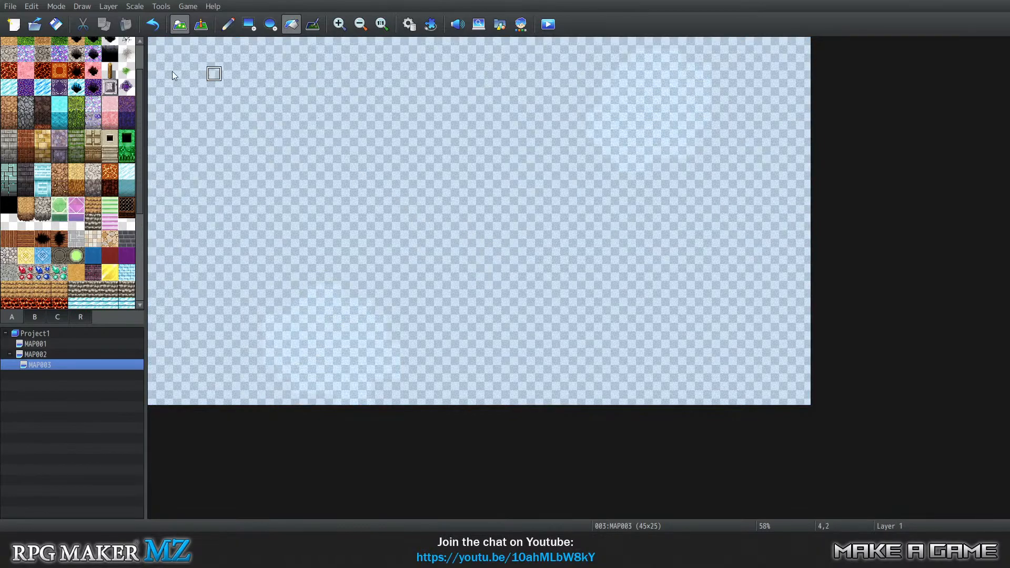
Try flood-filling layer 1 of MAP003 with the Floating Floor A (Dirt) tile and undo that fill.
{"action": "scroll", "coordinate": [44, 150], "scroll_direction": "up", "scroll_amount": 2}
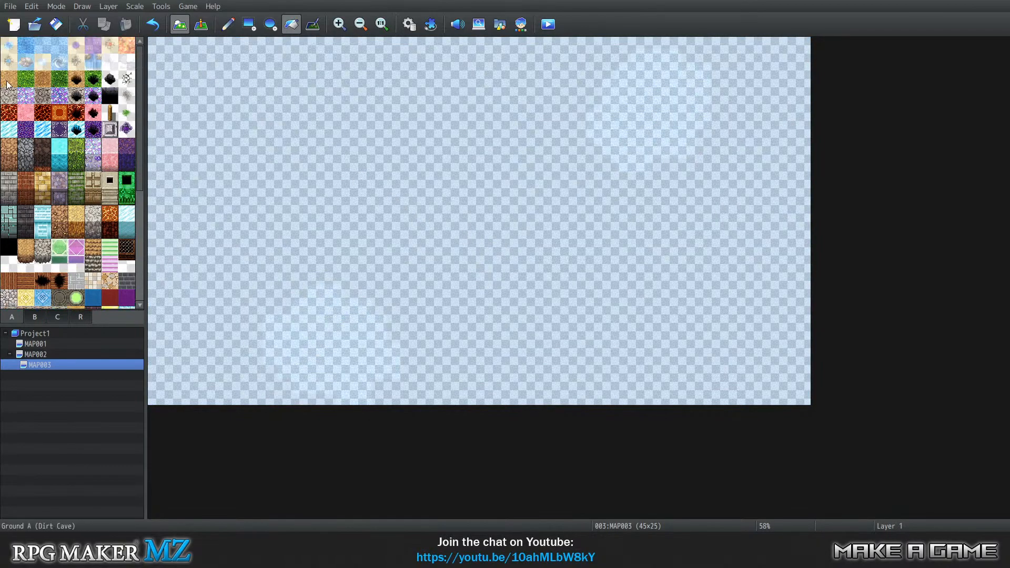
{"action": "scroll", "coordinate": [43, 197], "scroll_direction": "down", "scroll_amount": 3}
{"action": "left_click", "coordinate": [26, 205]}
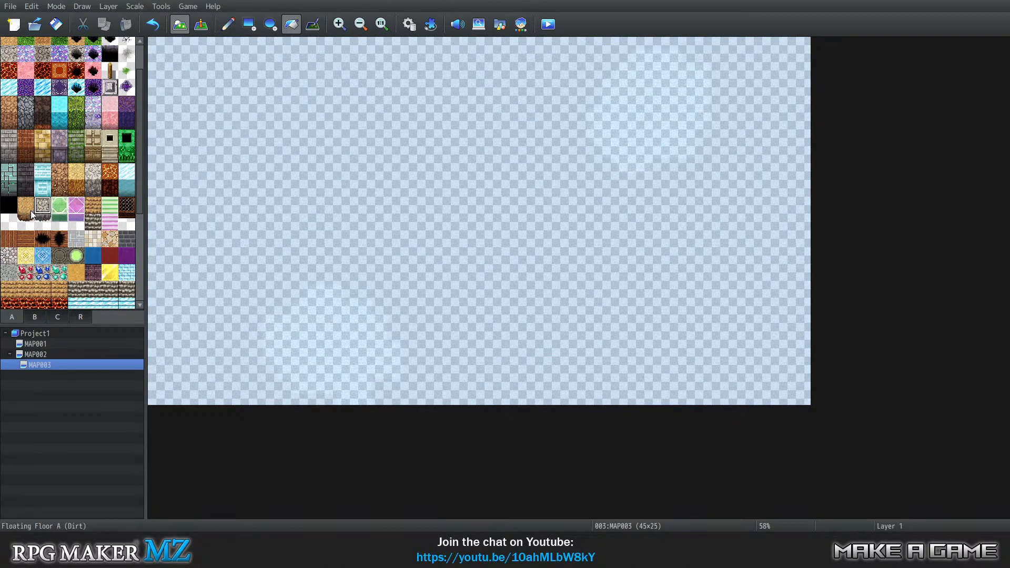
{"action": "scroll", "coordinate": [42, 231], "scroll_direction": "down", "scroll_amount": 5}
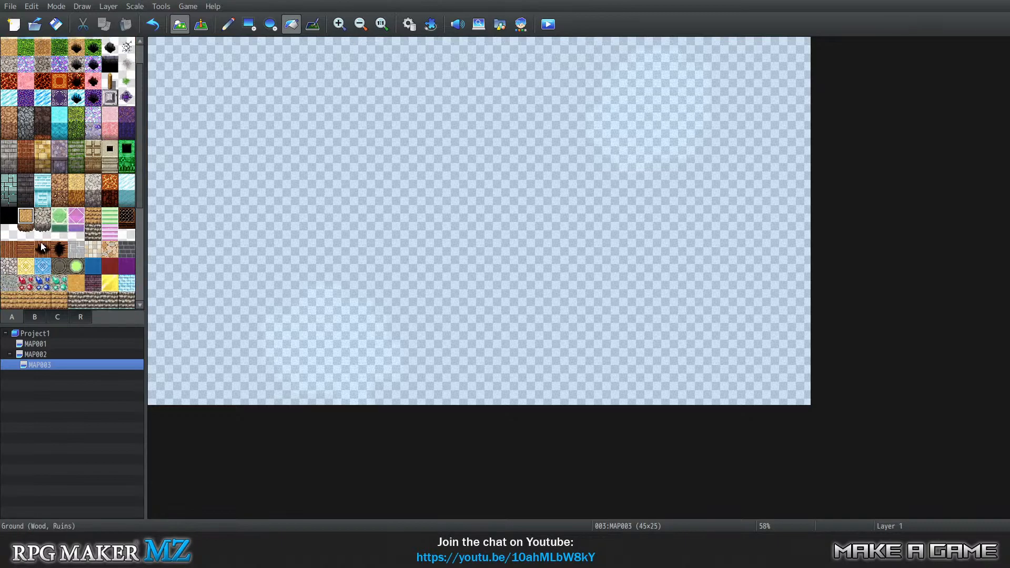
{"action": "left_click", "coordinate": [75, 199]}
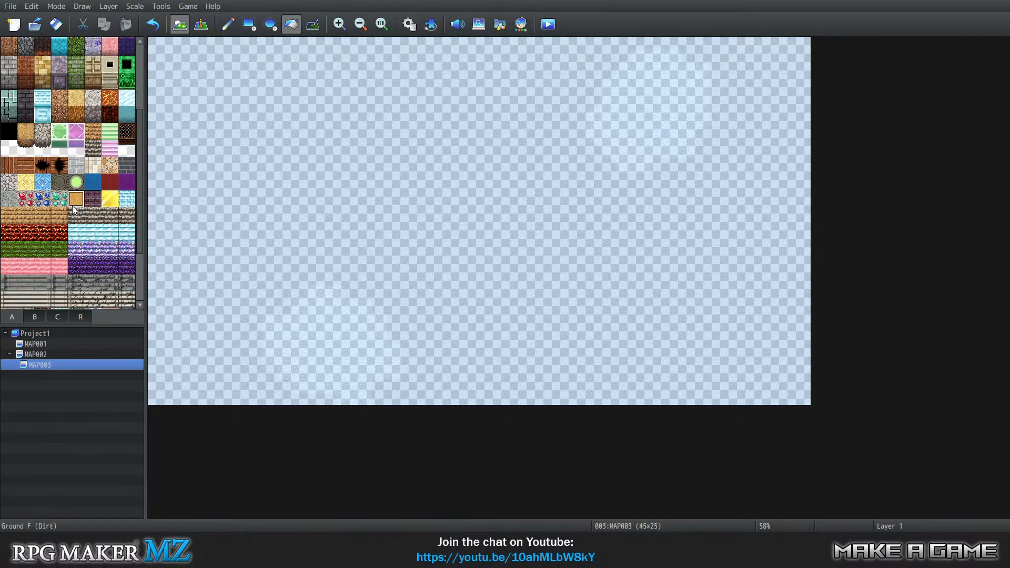
{"action": "left_click", "coordinate": [39, 133]}
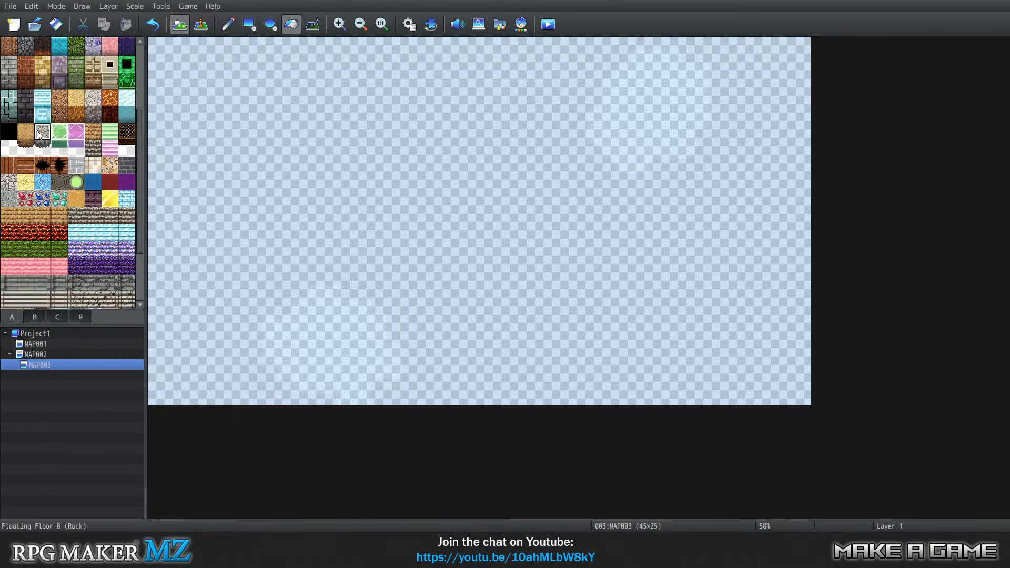
{"action": "left_click", "coordinate": [25, 132]}
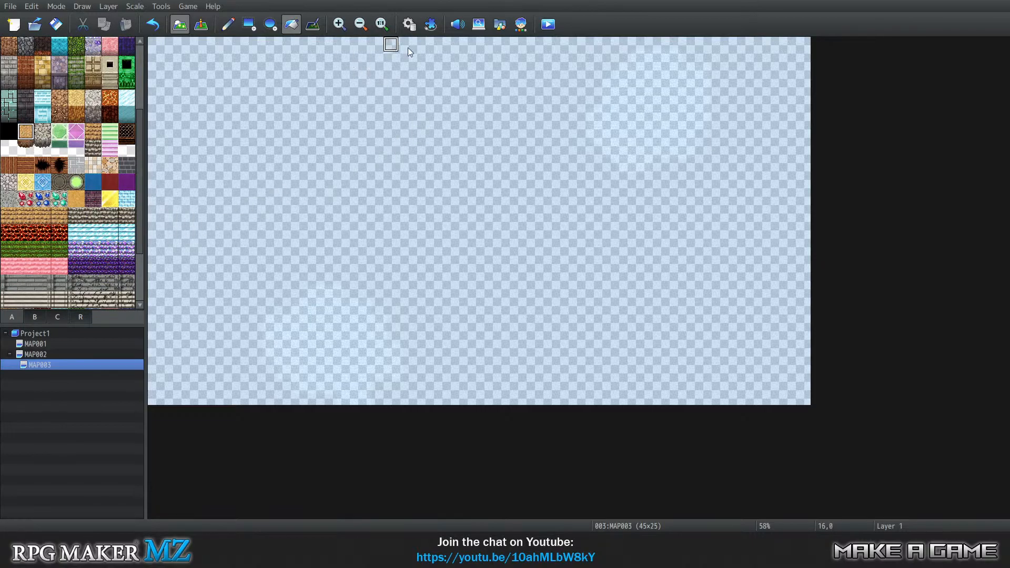
{"action": "left_click", "coordinate": [319, 206]}
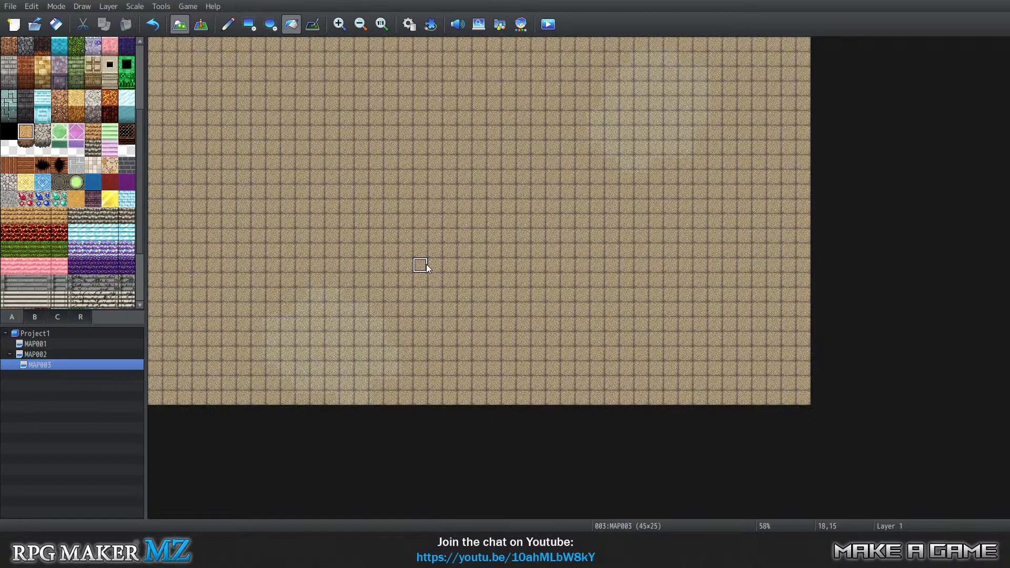
{"action": "key", "text": "ctrl+z"}
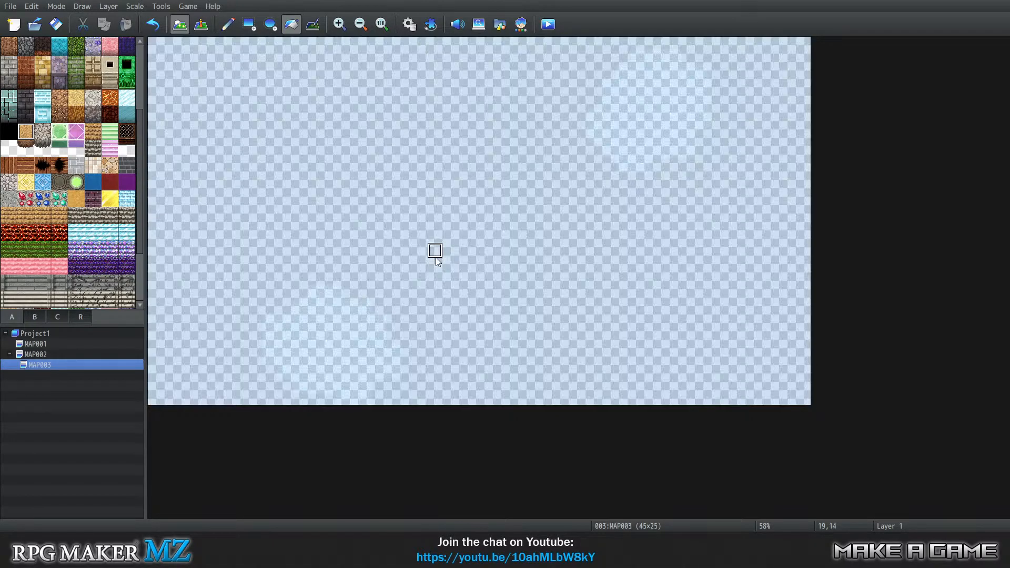
Flood-fill layer 1 of MAP003 with the Ground A (Dirt Cave) tile.
{"action": "scroll", "coordinate": [21, 160], "scroll_direction": "up", "scroll_amount": 1}
{"action": "scroll", "coordinate": [20, 159], "scroll_direction": "up", "scroll_amount": 5}
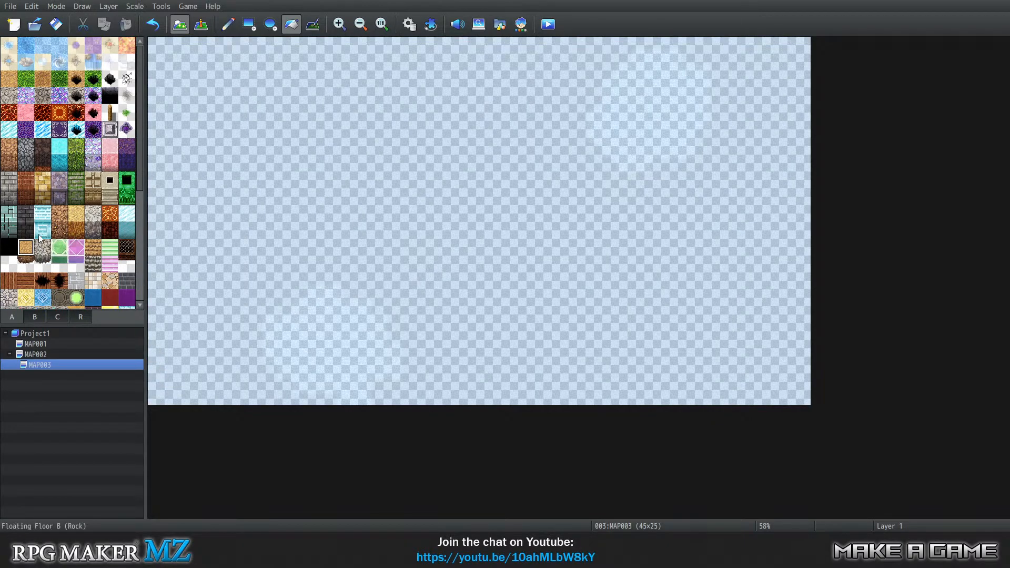
{"action": "left_click", "coordinate": [8, 83]}
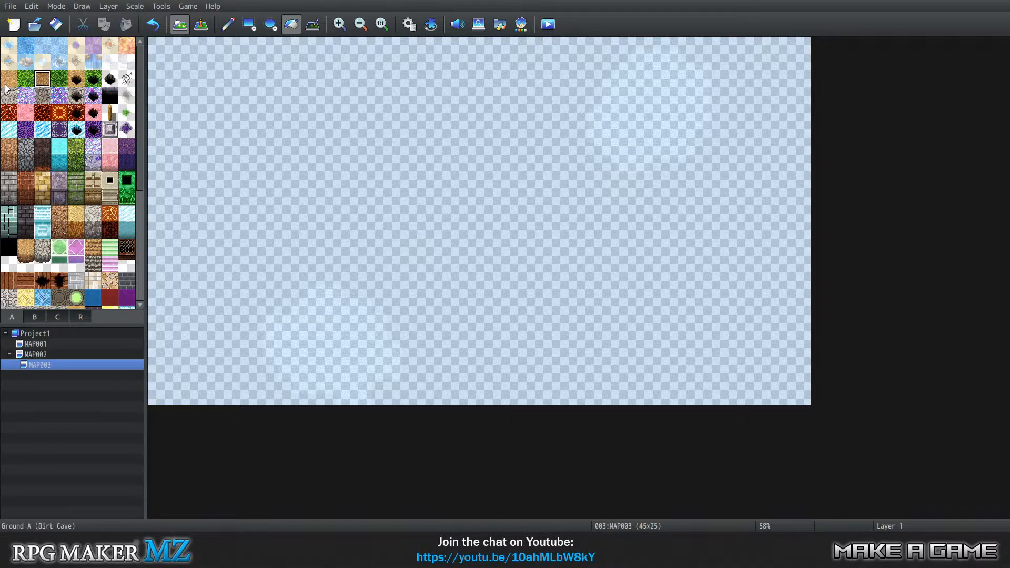
{"action": "left_click", "coordinate": [293, 164]}
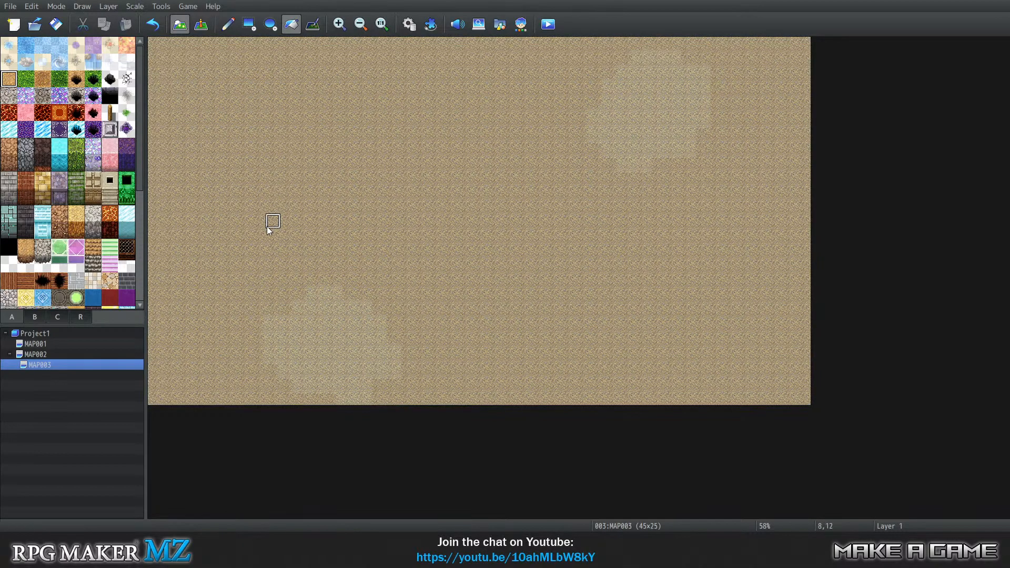
{"action": "left_click", "coordinate": [9, 161]}
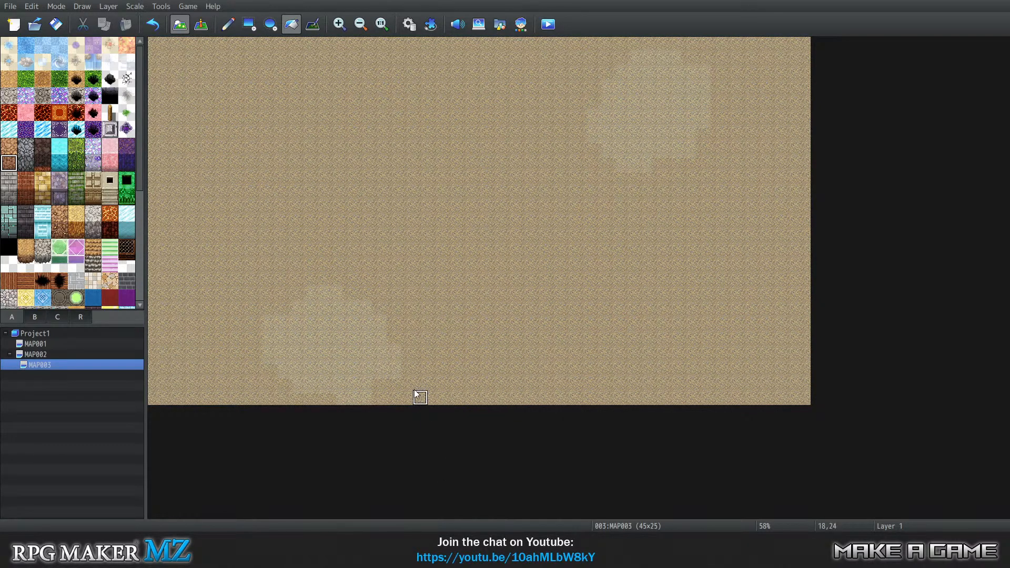
Switch to event editing and set the player's starting position at tile 12,8 of MAP003.
{"action": "left_click", "coordinate": [192, 8]}
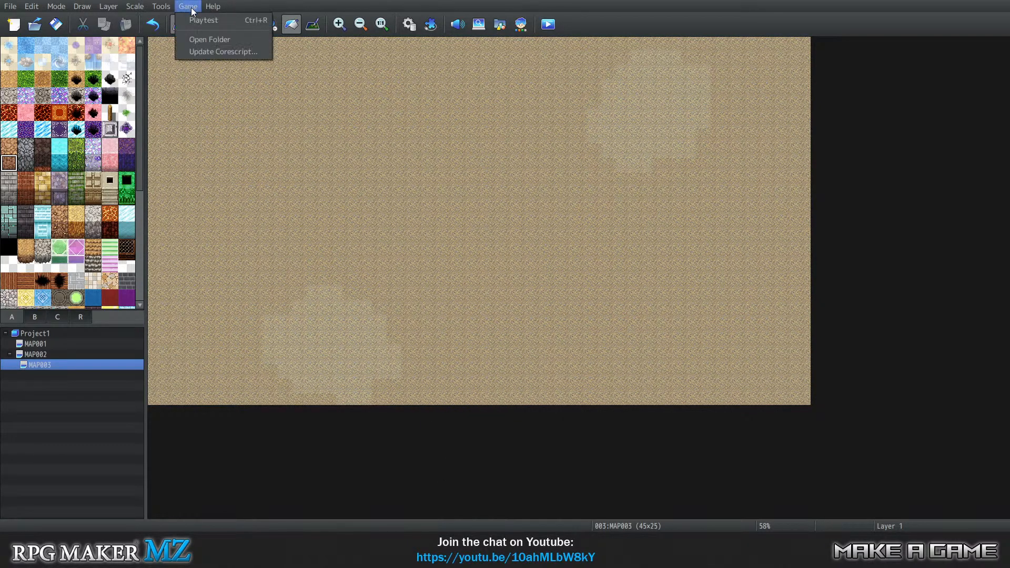
{"action": "left_click", "coordinate": [442, 0]}
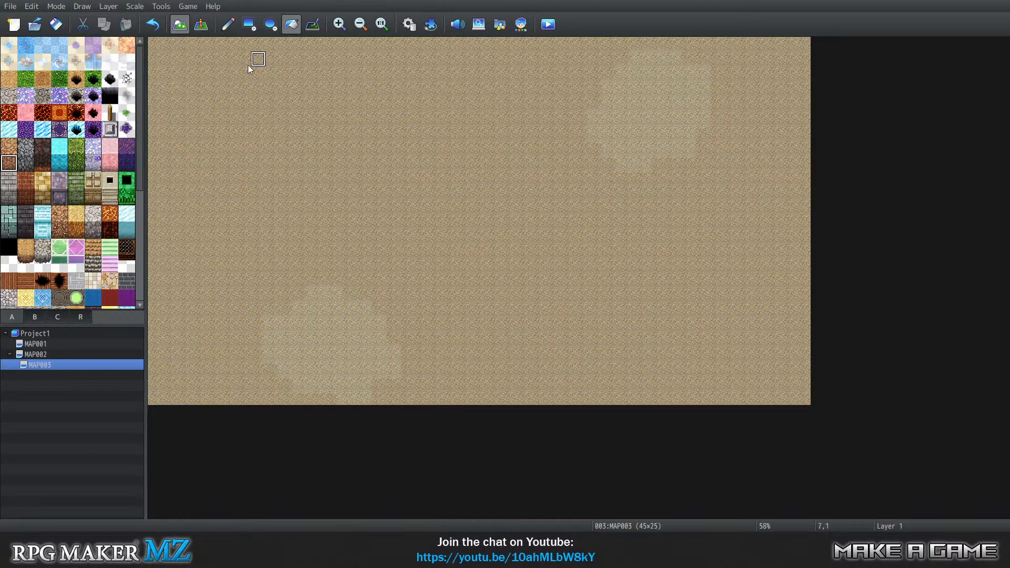
{"action": "key", "text": "F6"}
{"action": "right_click", "coordinate": [337, 167]}
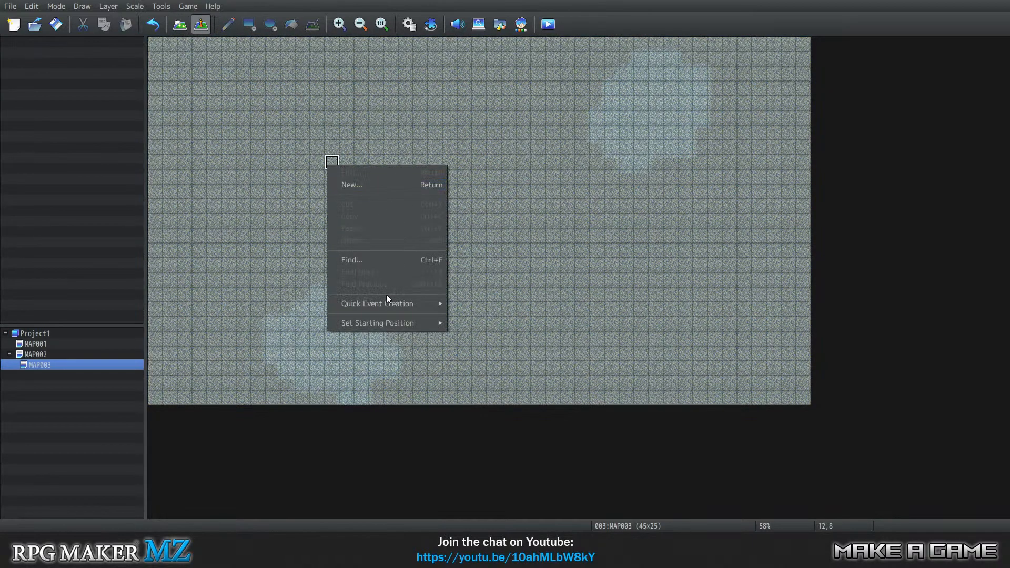
{"action": "mouse_move", "coordinate": [425, 324]}
{"action": "left_click", "coordinate": [464, 322]}
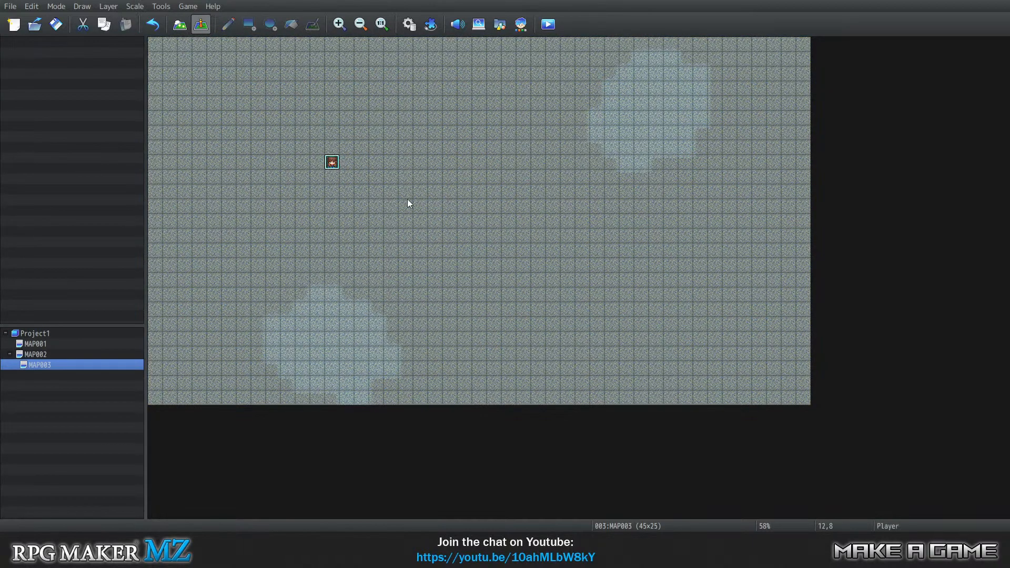
Set the title screen music to (None) in the database's System 1 settings and accept the change.
{"action": "left_click", "coordinate": [166, 7]}
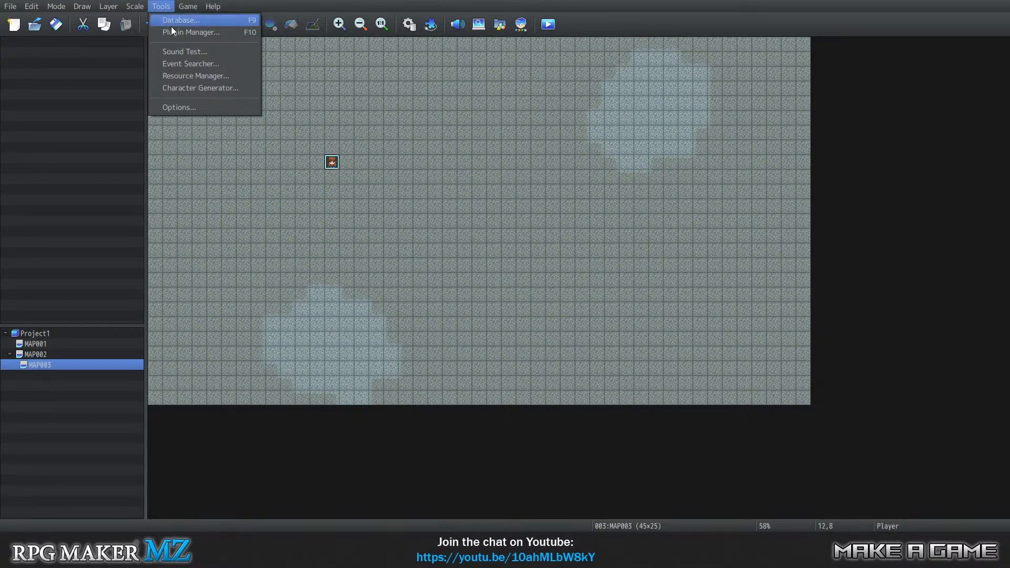
{"action": "left_click", "coordinate": [178, 21]}
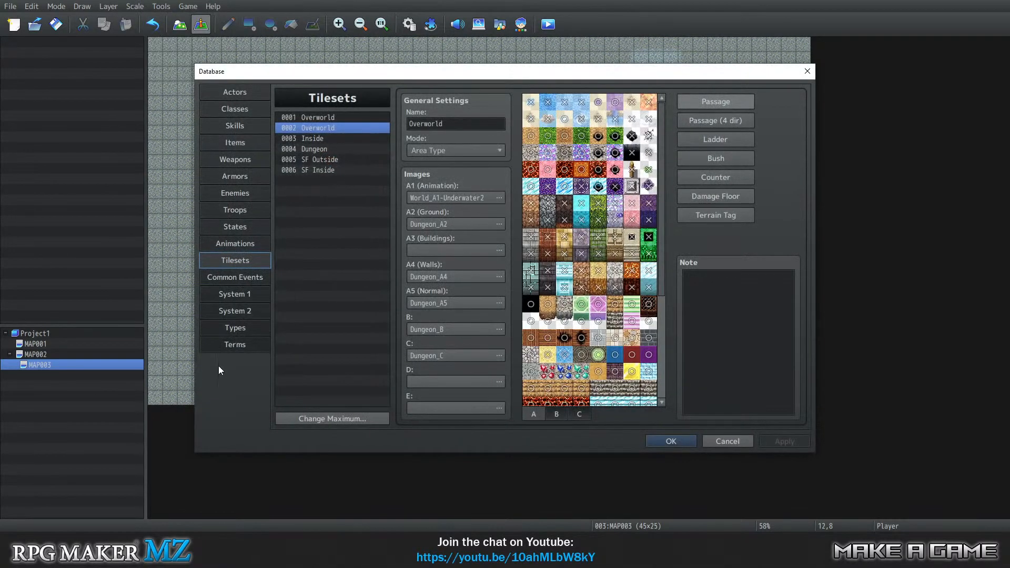
{"action": "left_click", "coordinate": [232, 294]}
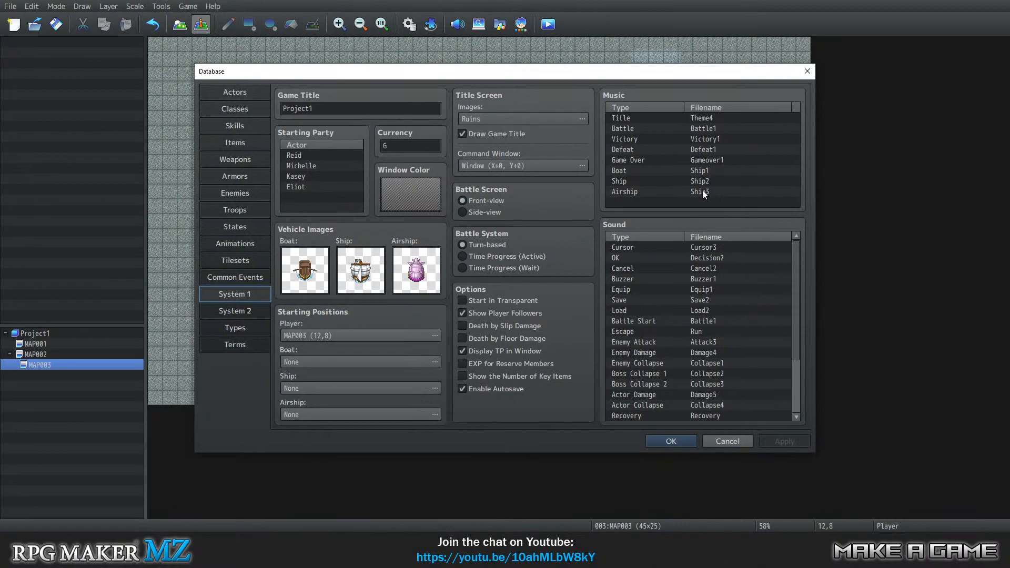
{"action": "double_click", "coordinate": [692, 117]}
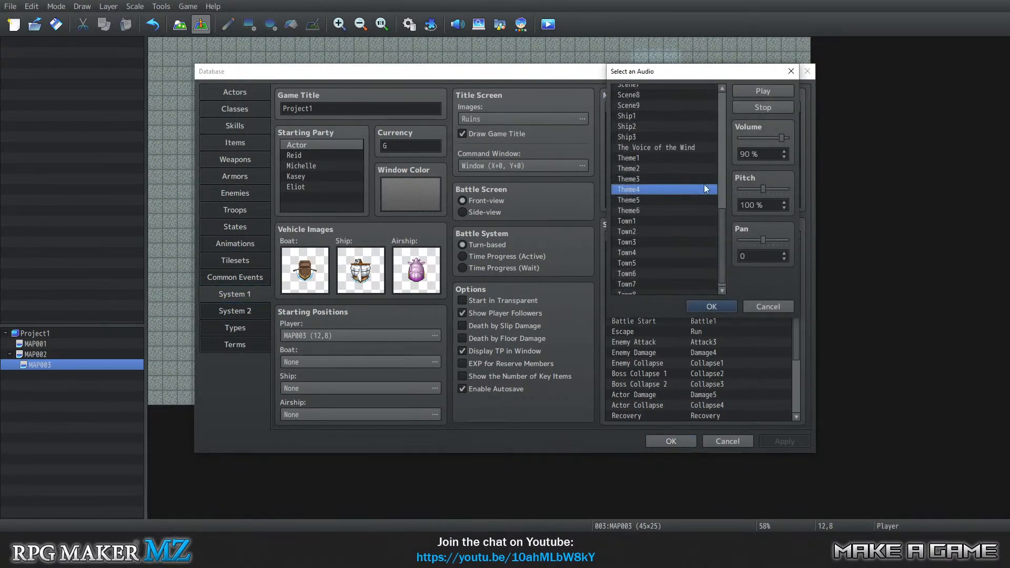
{"action": "left_click_drag", "start_coordinate": [722, 219], "coordinate": [707, 85]}
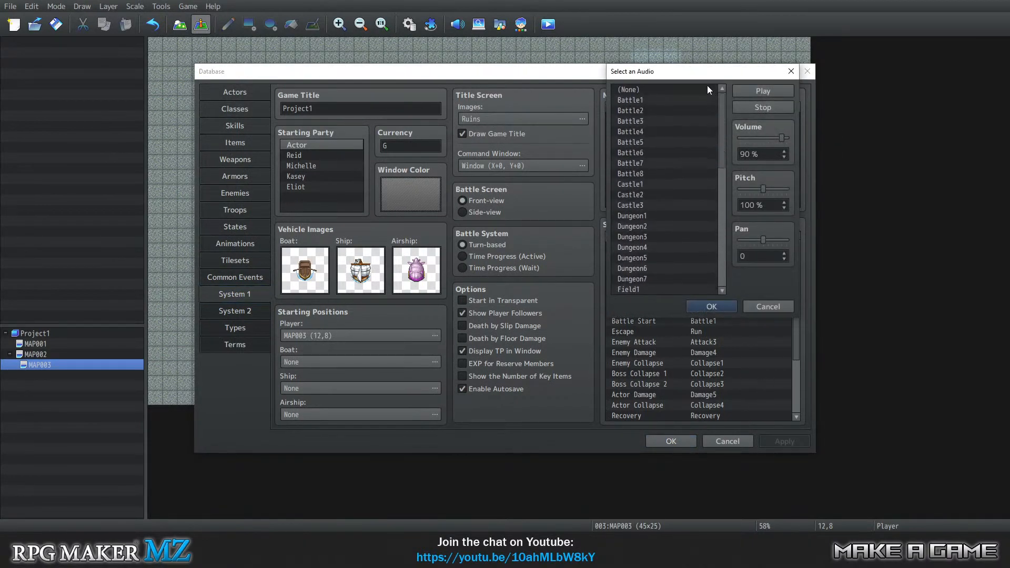
{"action": "left_click", "coordinate": [671, 93]}
{"action": "left_click", "coordinate": [717, 308]}
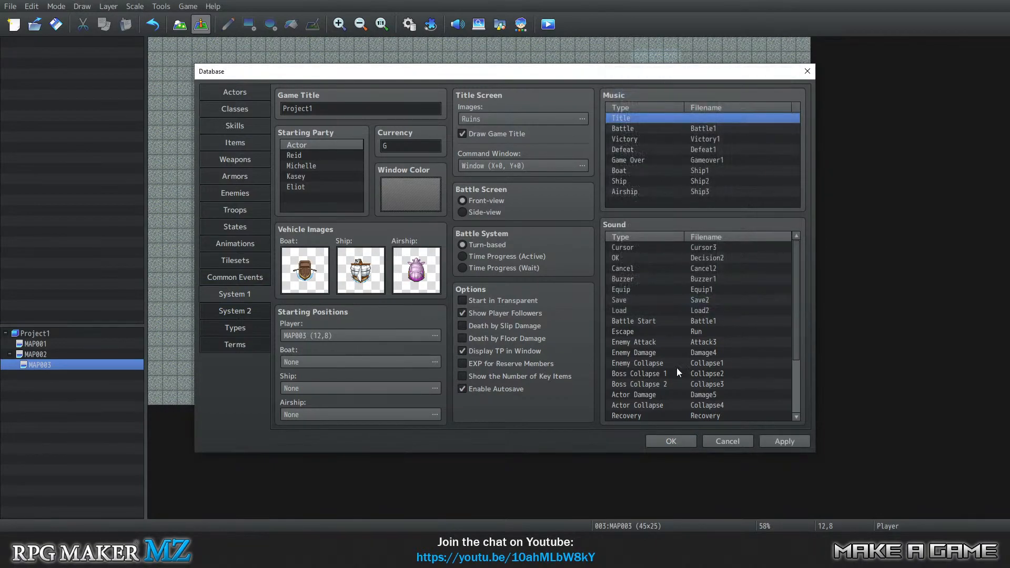
{"action": "left_click", "coordinate": [679, 444]}
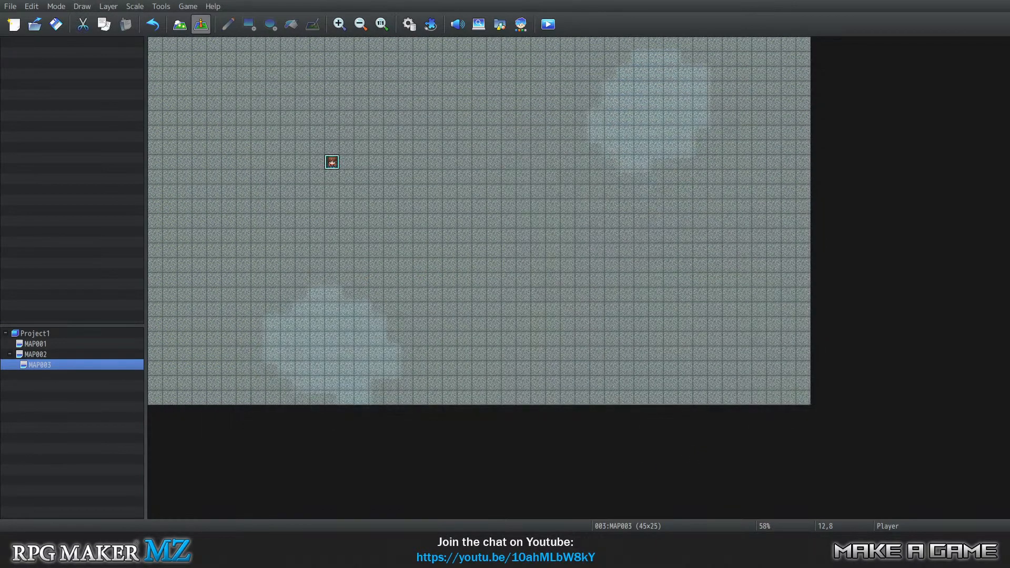
Save the changes, playtest a new game on MAP003 by trying to move the player up and down, and close the playtest.
{"action": "left_click", "coordinate": [188, 6]}
{"action": "left_click", "coordinate": [202, 18]}
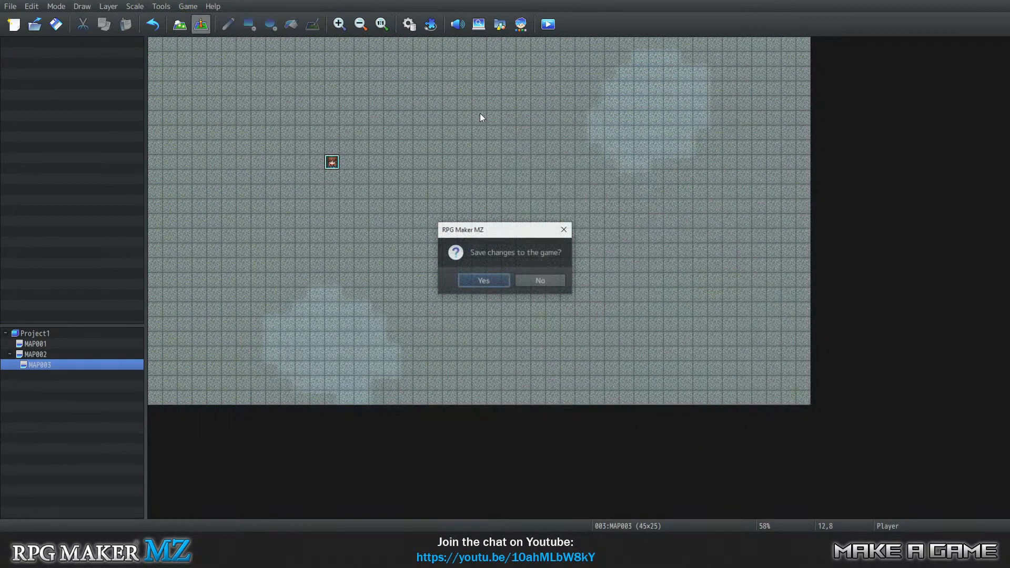
{"action": "left_click", "coordinate": [490, 278]}
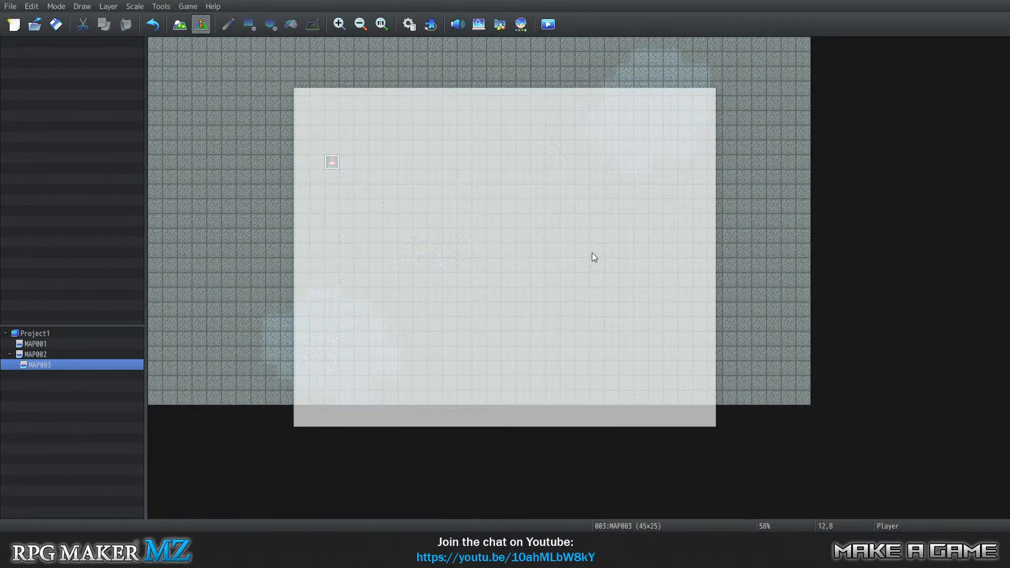
{"action": "key", "text": "Return"}
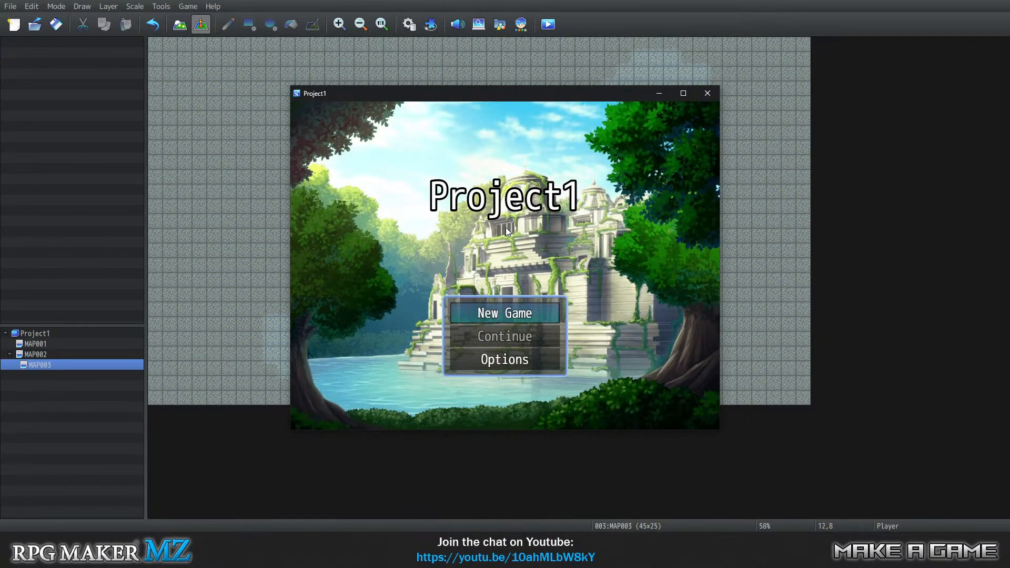
{"action": "key", "text": "Up"}
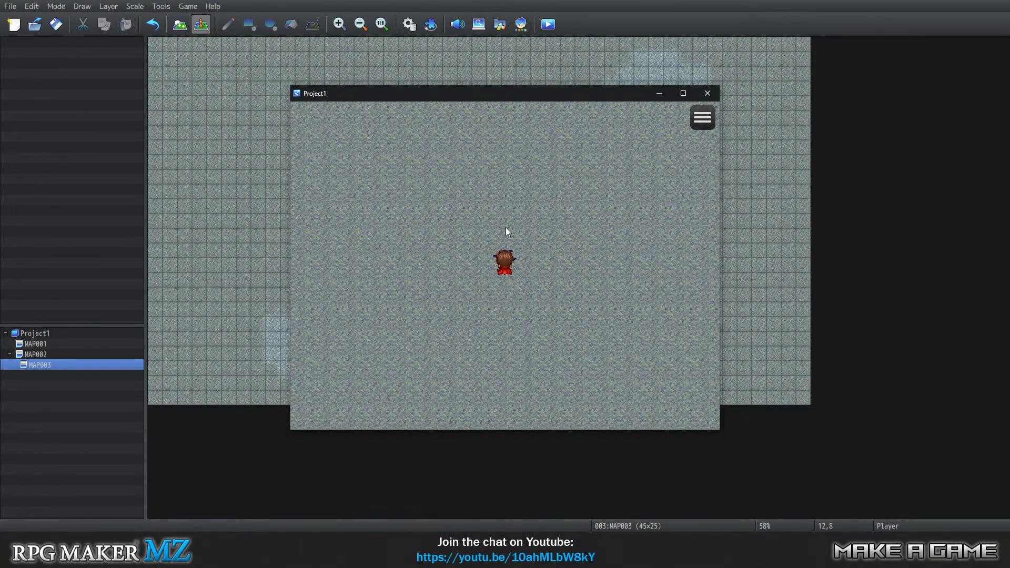
{"action": "key", "text": "Down"}
{"action": "left_click", "coordinate": [706, 93]}
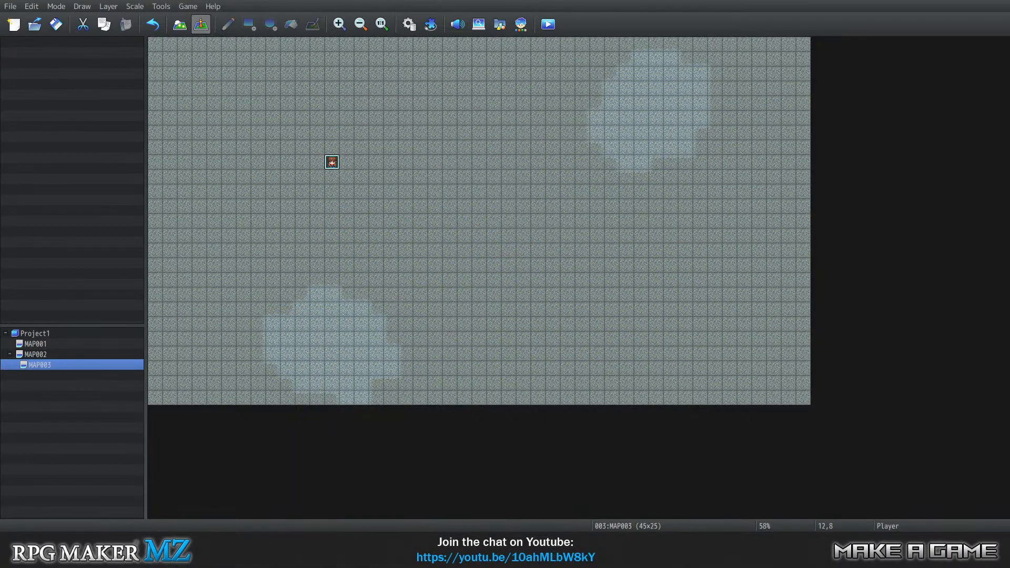
Set the passage of the first two A1 water tiles in the 0002 Overworld tileset to star and accept the database changes.
{"action": "left_click", "coordinate": [161, 6]}
{"action": "left_click", "coordinate": [173, 19]}
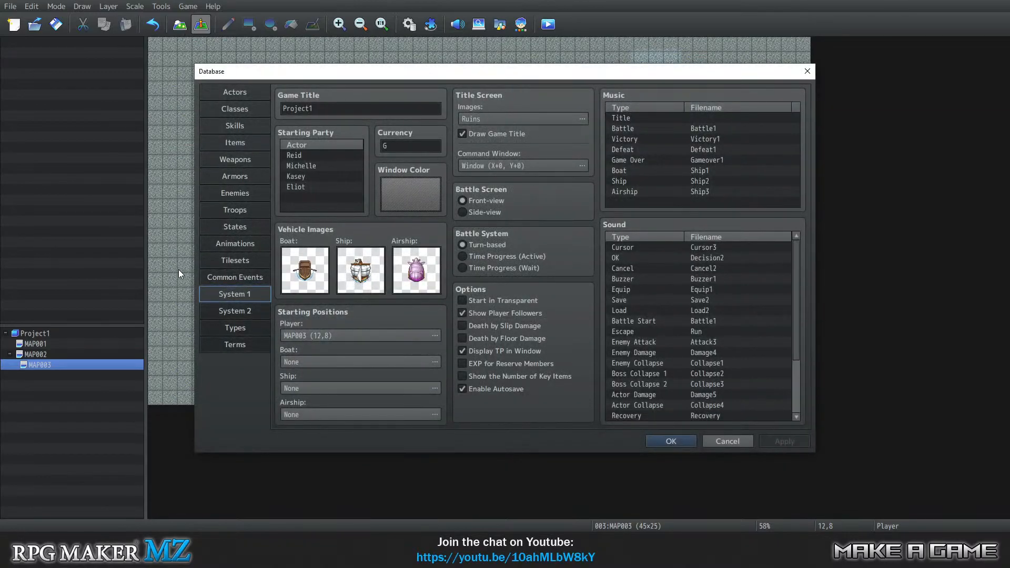
{"action": "left_click", "coordinate": [241, 262]}
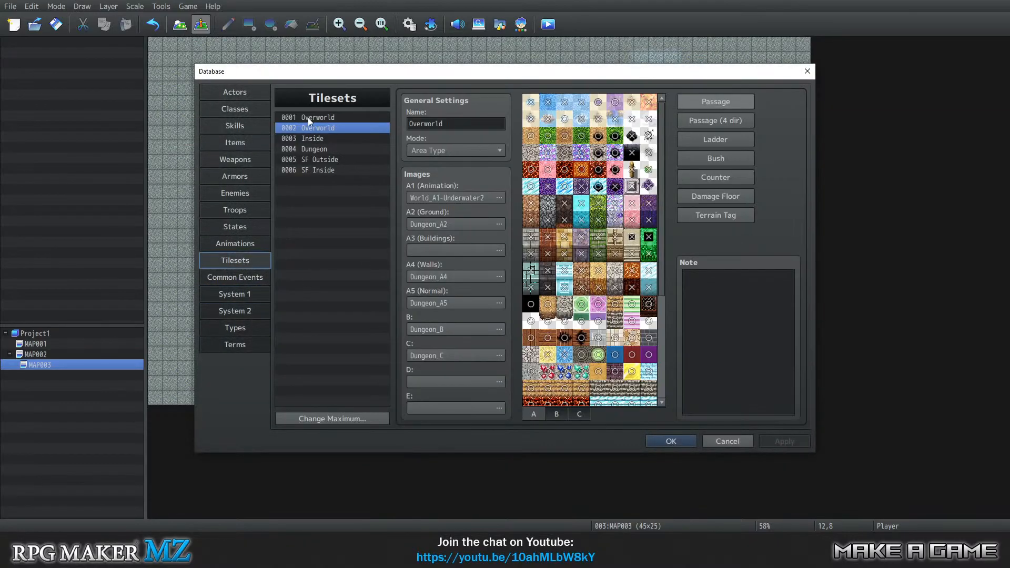
{"action": "left_click", "coordinate": [532, 104]}
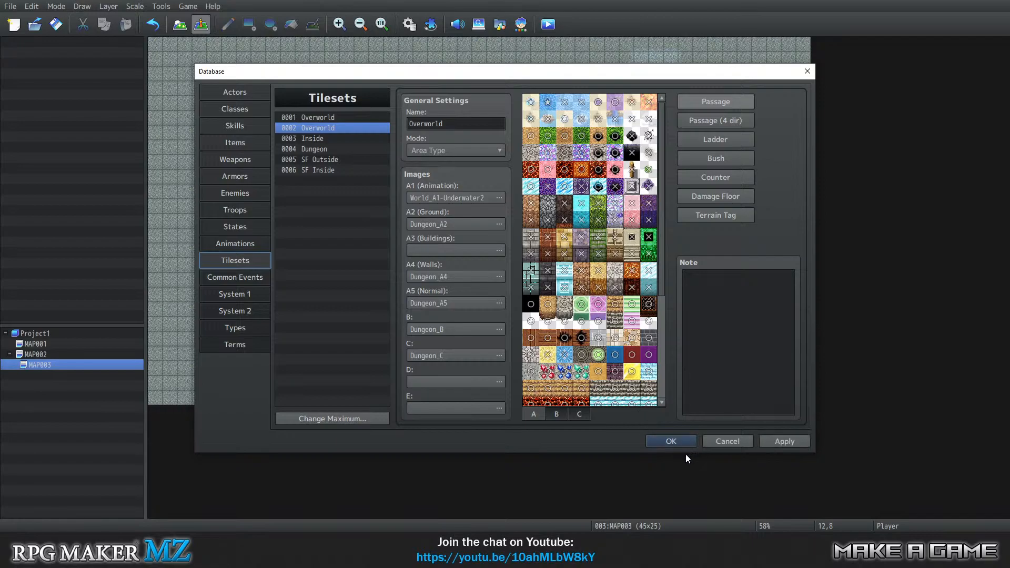
{"action": "left_click", "coordinate": [678, 440]}
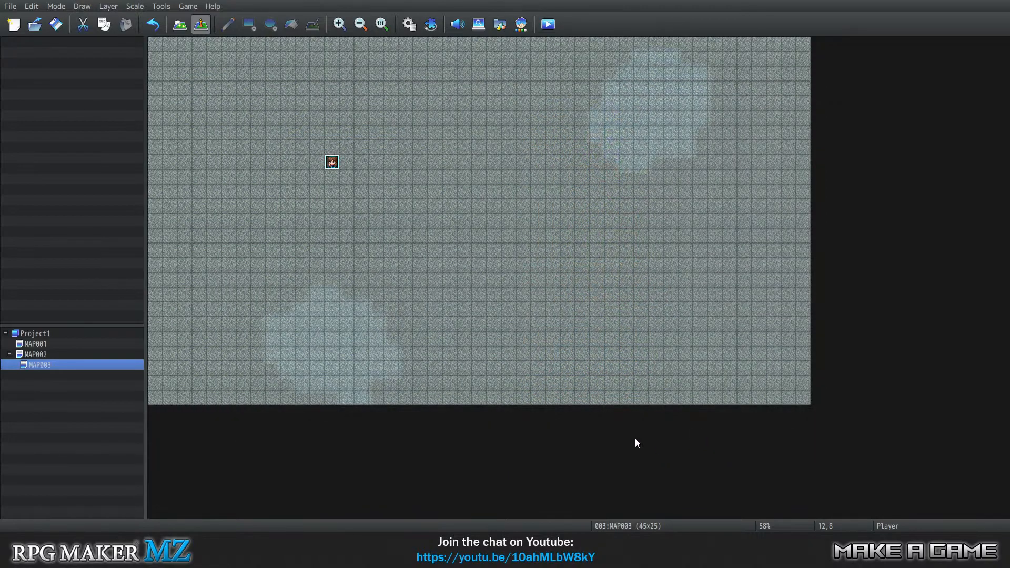
Save the changes and launch a playtest with a new game on MAP003.
{"action": "left_click", "coordinate": [184, 6]}
{"action": "left_click", "coordinate": [221, 46]}
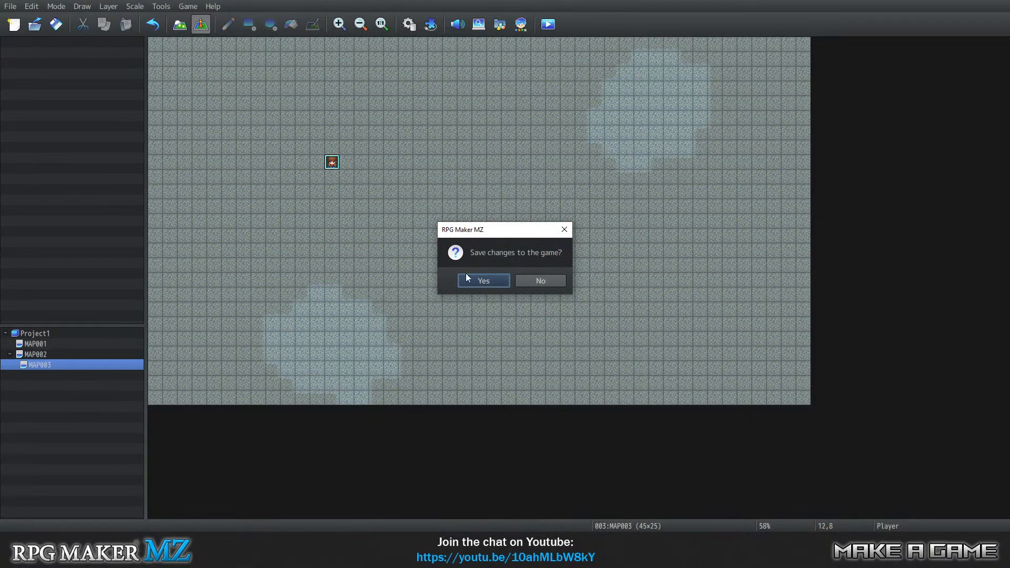
{"action": "left_click", "coordinate": [482, 279]}
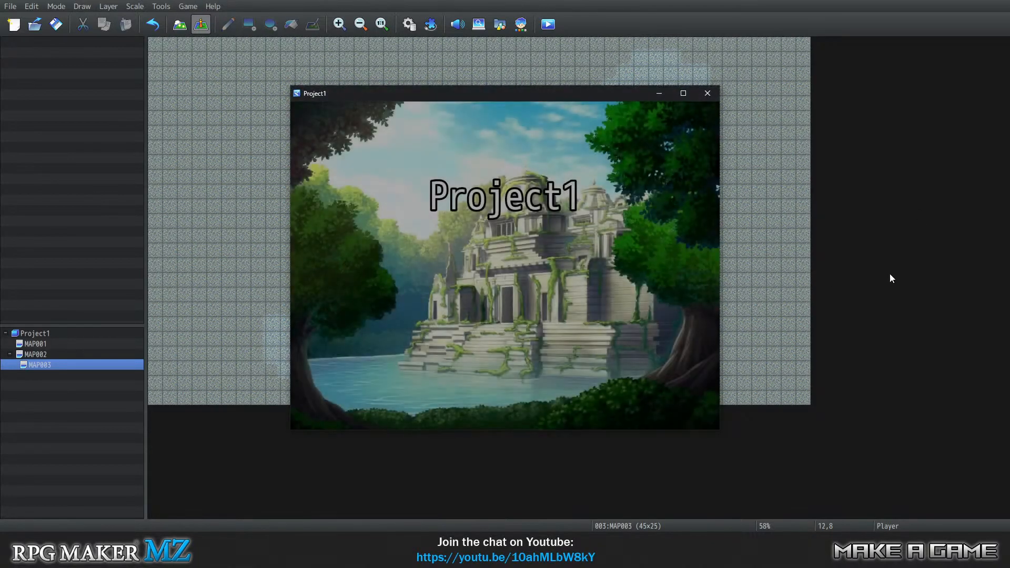
{"action": "key", "text": "Return"}
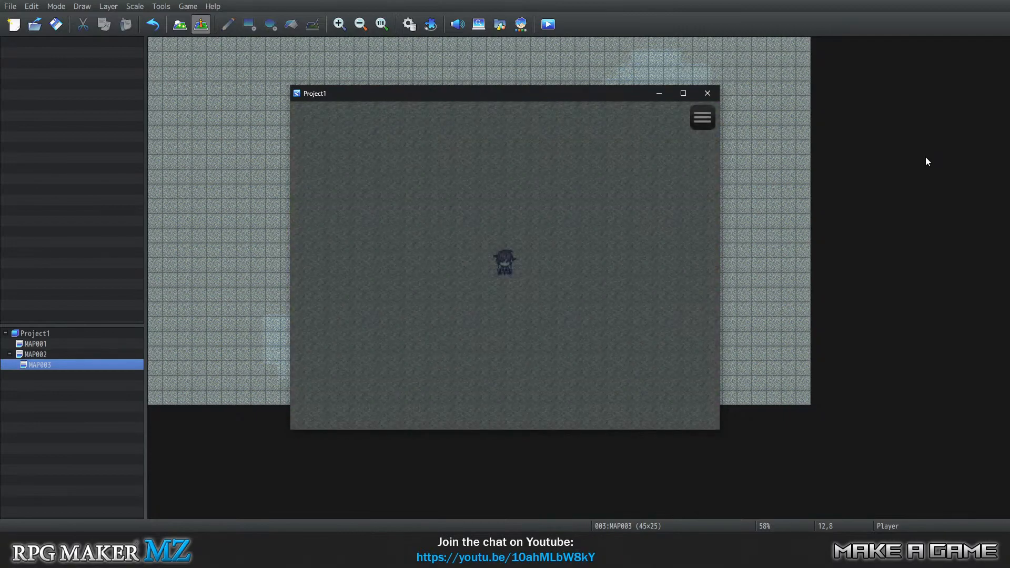
Walk the party around MAP003, crossing the southwestern light water patch and heading toward the northeastern one, and close the playtest.
{"action": "key", "text": "Up"}
{"action": "key", "text": "Left"}
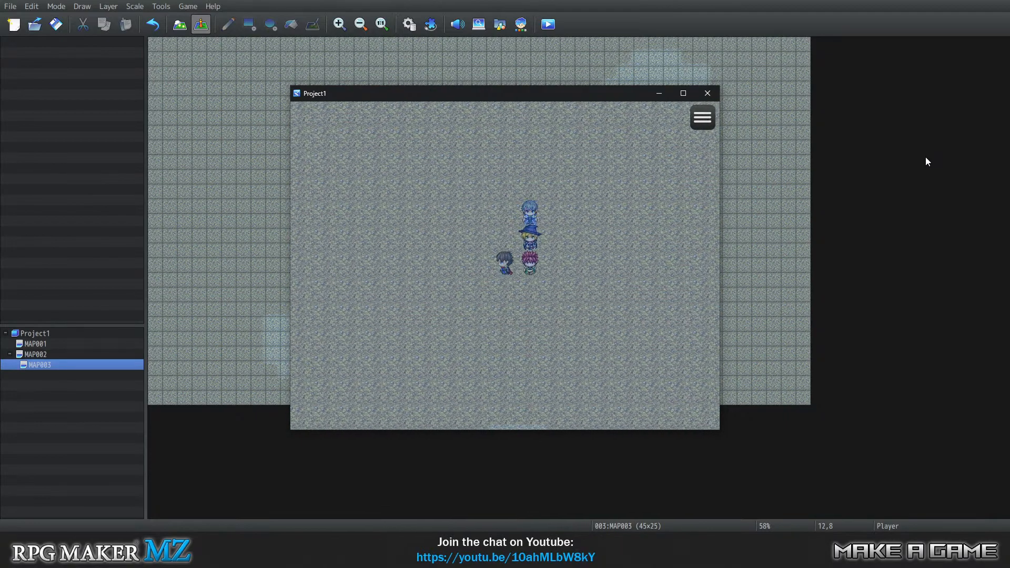
{"action": "key", "text": "Down"}
{"action": "key", "text": "Down"}
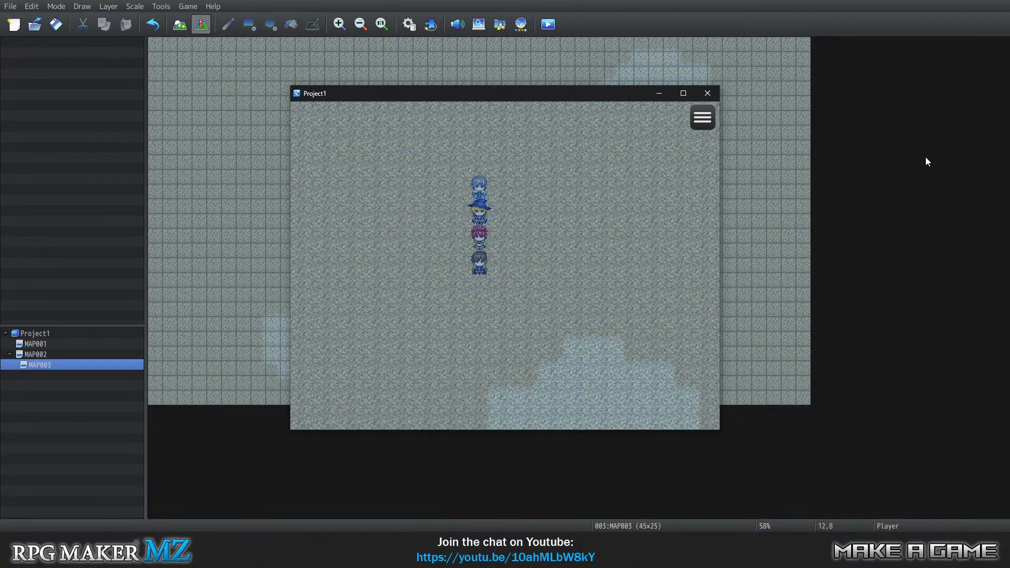
{"action": "key", "text": "Right"}
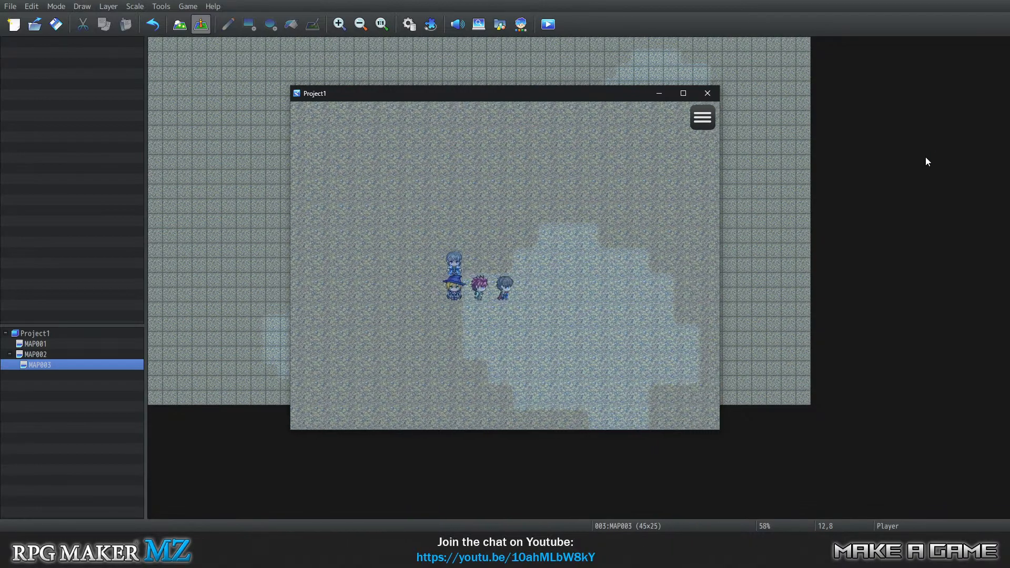
{"action": "key", "text": "Right"}
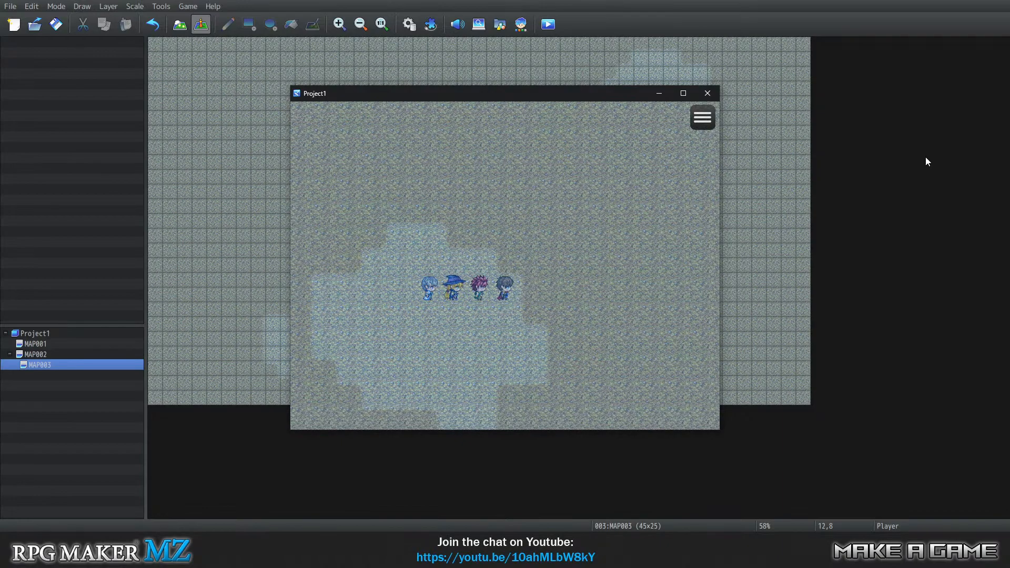
{"action": "key", "text": "Up"}
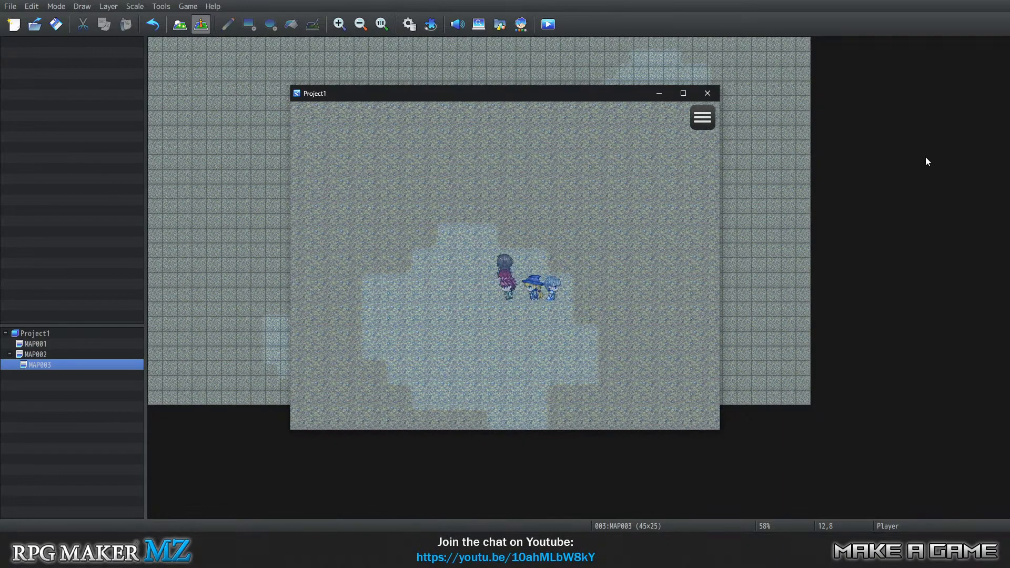
{"action": "key", "text": "Left"}
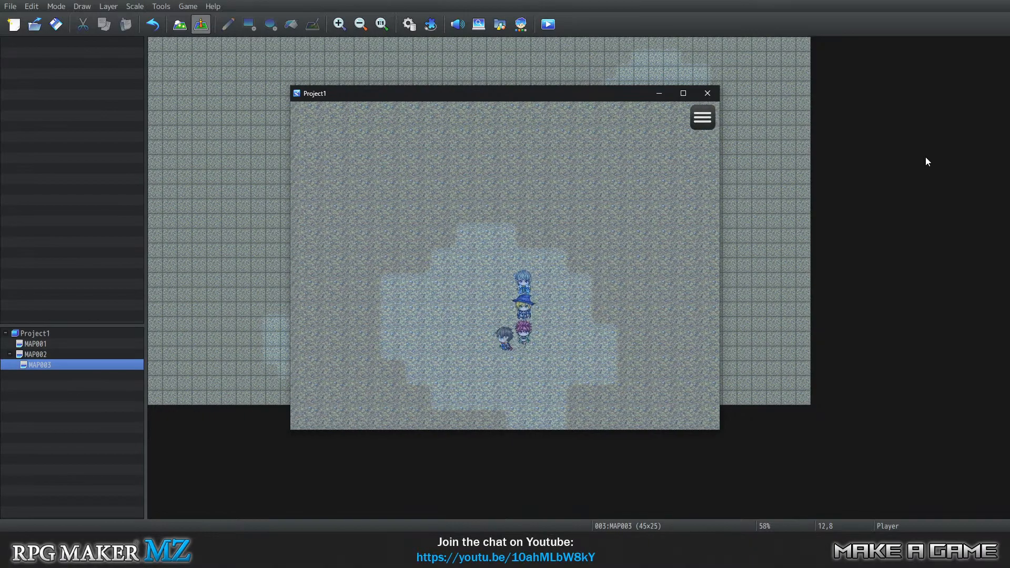
{"action": "key", "text": "Up"}
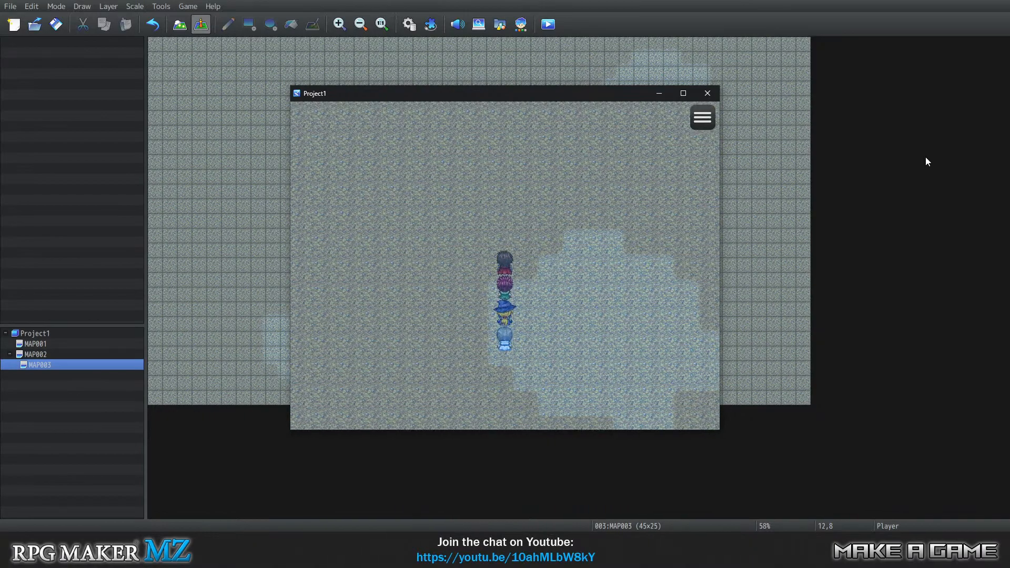
{"action": "key", "text": "Left"}
{"action": "key", "text": "Up"}
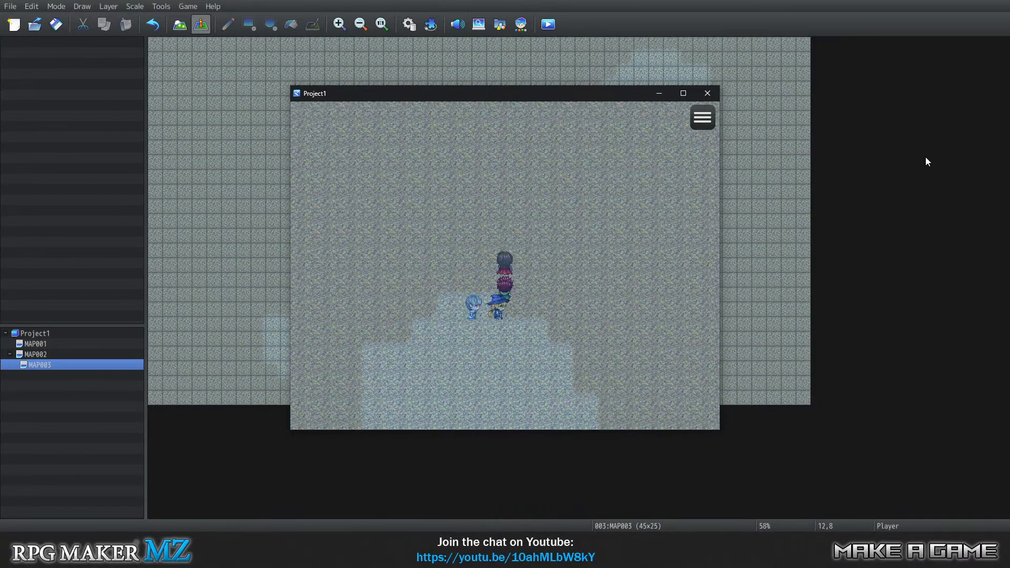
{"action": "key", "text": "Left"}
{"action": "key", "text": "Down"}
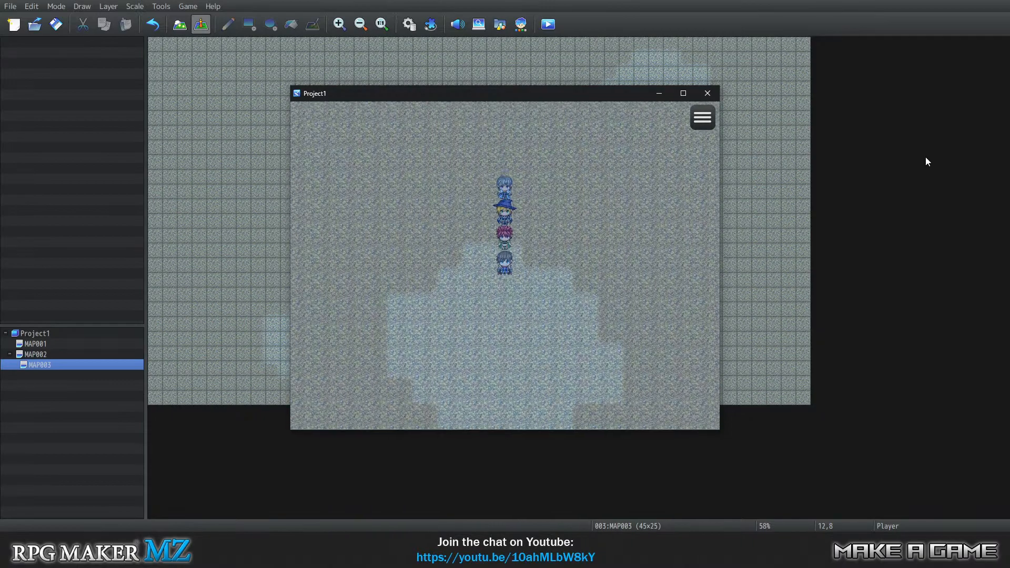
{"action": "key", "text": "Left"}
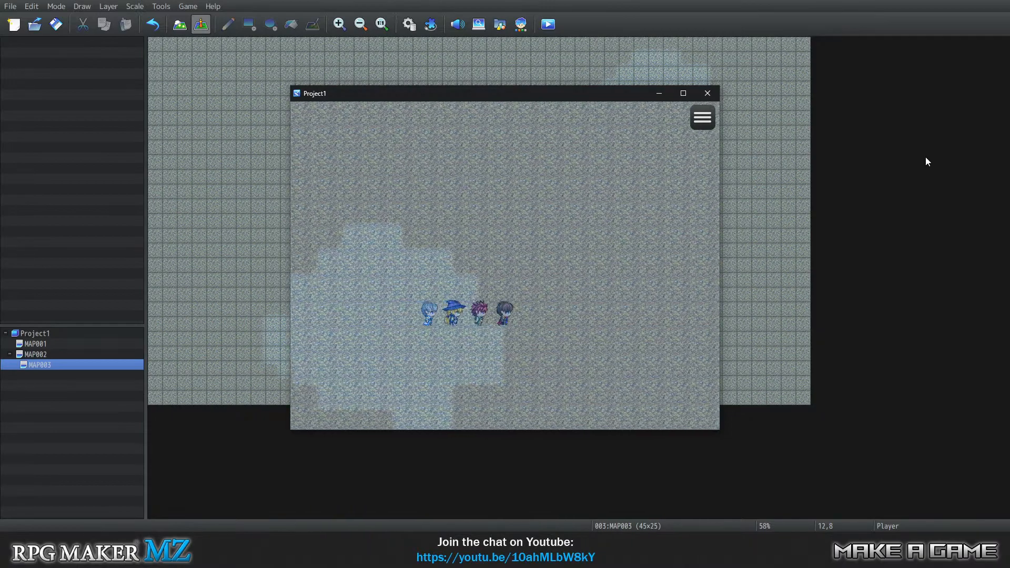
{"action": "key", "text": "Up"}
{"action": "key", "text": "Right"}
{"action": "key", "text": "Up"}
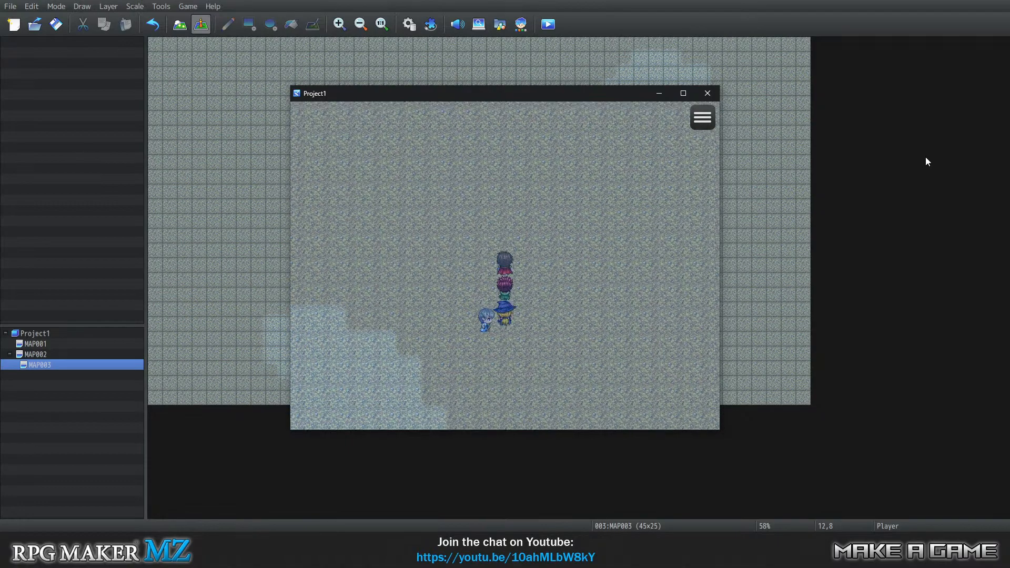
{"action": "key", "text": "Right"}
{"action": "key", "text": "Up"}
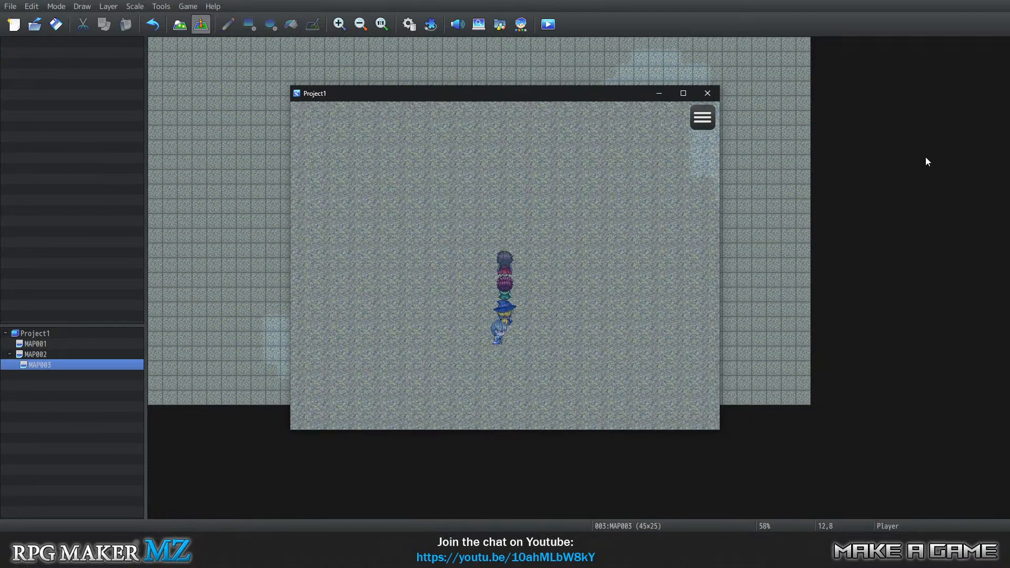
{"action": "key", "text": "Right"}
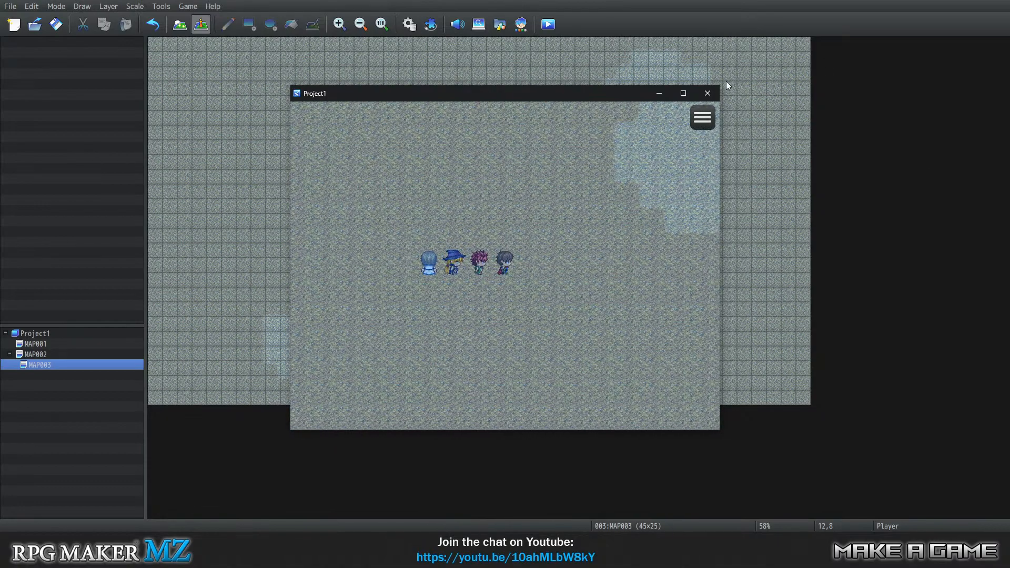
{"action": "left_click", "coordinate": [707, 93]}
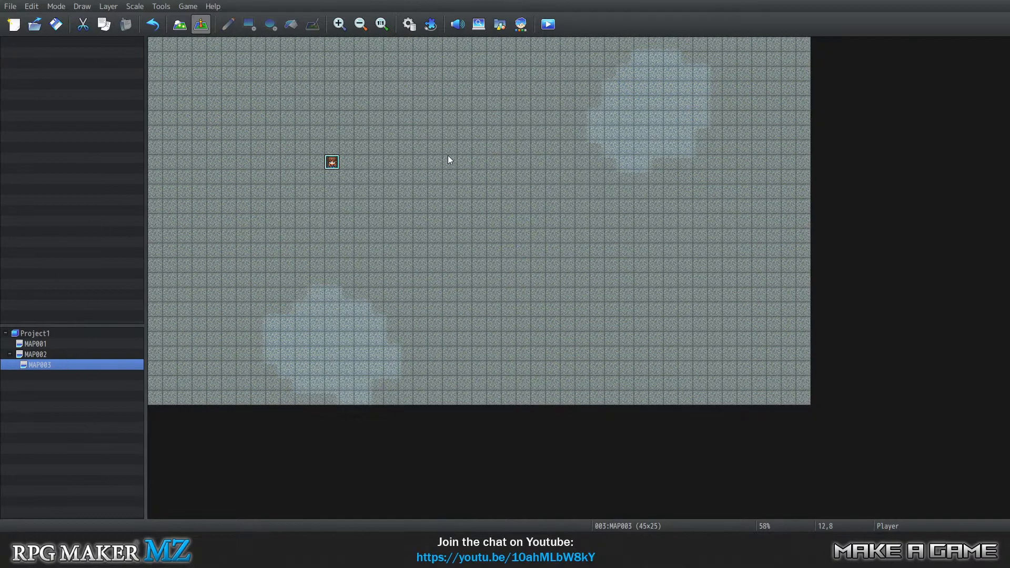
Outline a diagonal channel around both light water patches on layer 2 of MAP003 with two pencil lines of brown rock wall-top tiles.
{"action": "left_click", "coordinate": [179, 25]}
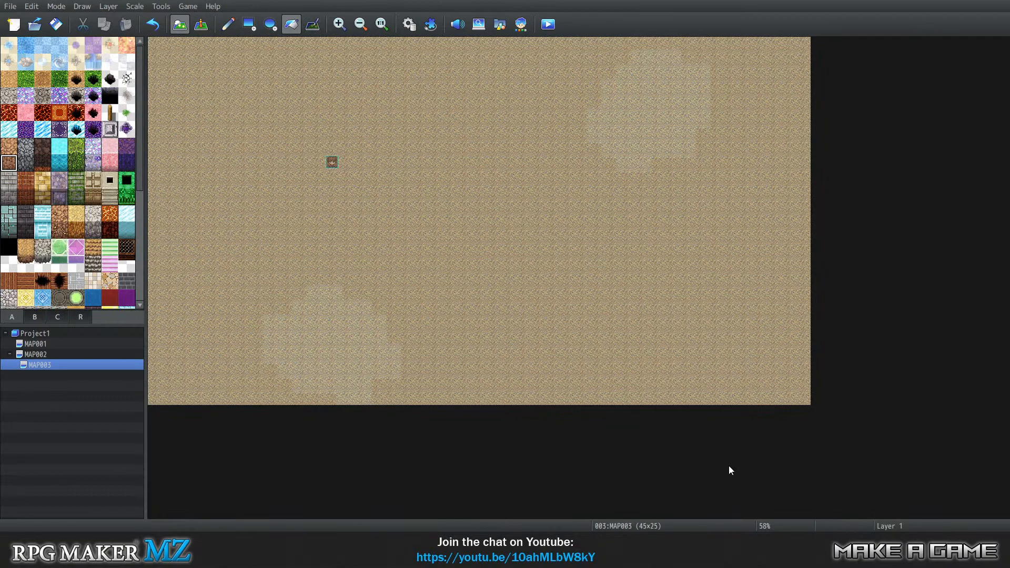
{"action": "key", "text": "2"}
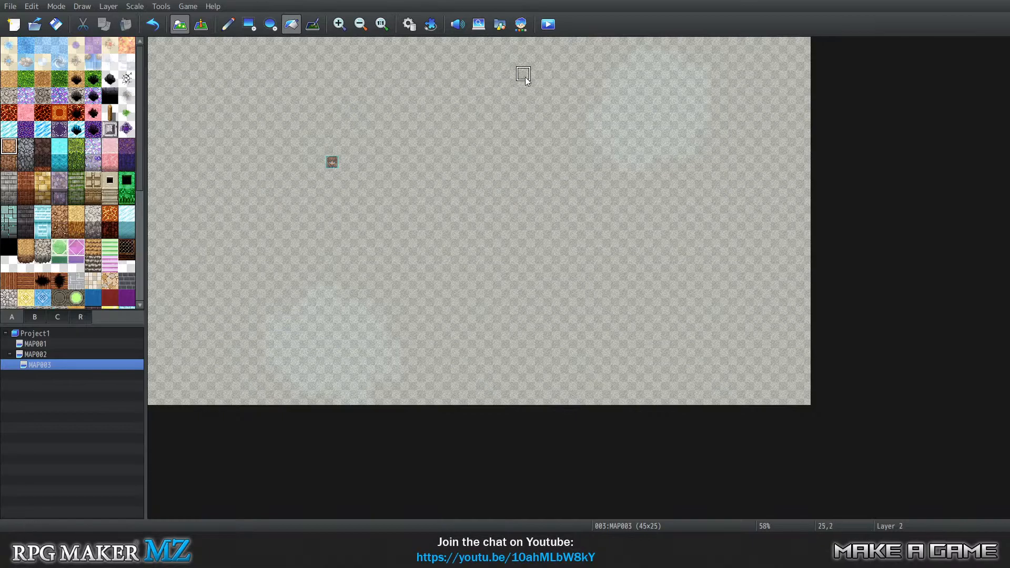
{"action": "left_click", "coordinate": [583, 46]}
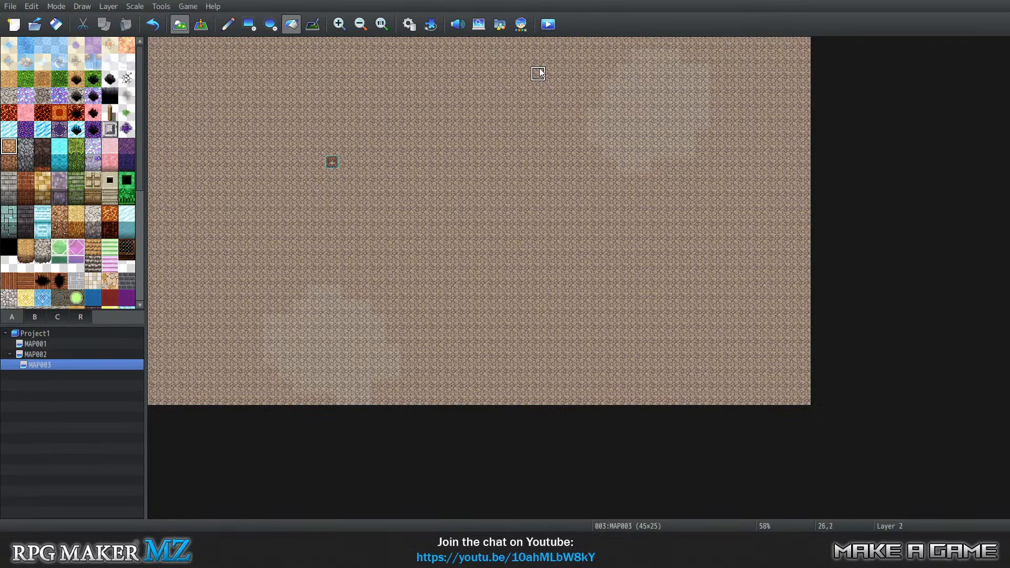
{"action": "key", "text": "ctrl+z"}
{"action": "left_click", "coordinate": [227, 24]}
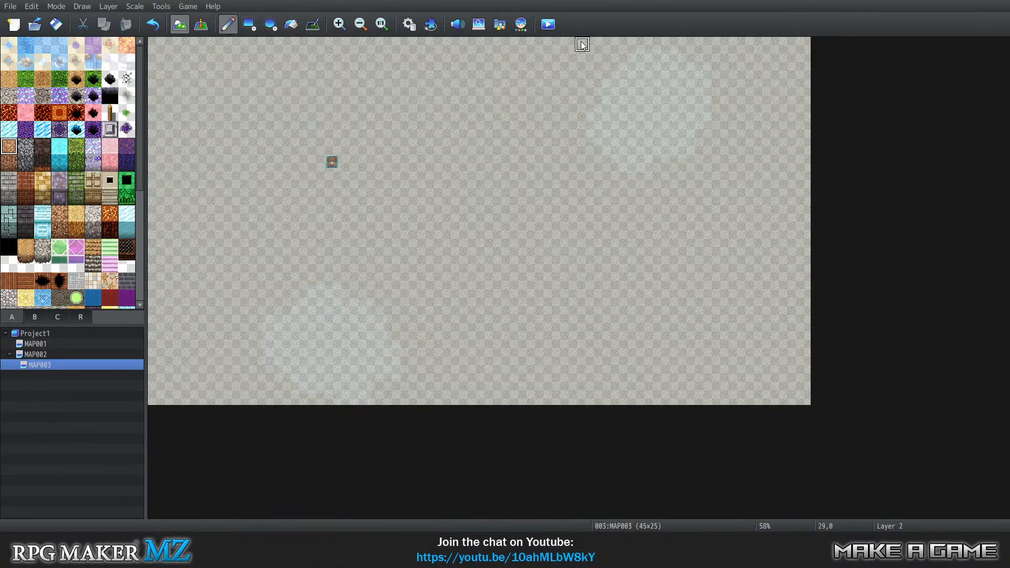
{"action": "mouse_move", "coordinate": [566, 51]}
{"action": "left_mouse_down"}
{"action": "mouse_move", "coordinate": [518, 97]}
{"action": "mouse_move", "coordinate": [365, 149]}
{"action": "mouse_move", "coordinate": [253, 206]}
{"action": "mouse_move", "coordinate": [211, 241]}
{"action": "mouse_move", "coordinate": [196, 264]}
{"action": "mouse_move", "coordinate": [211, 378]}
{"action": "left_mouse_up"}
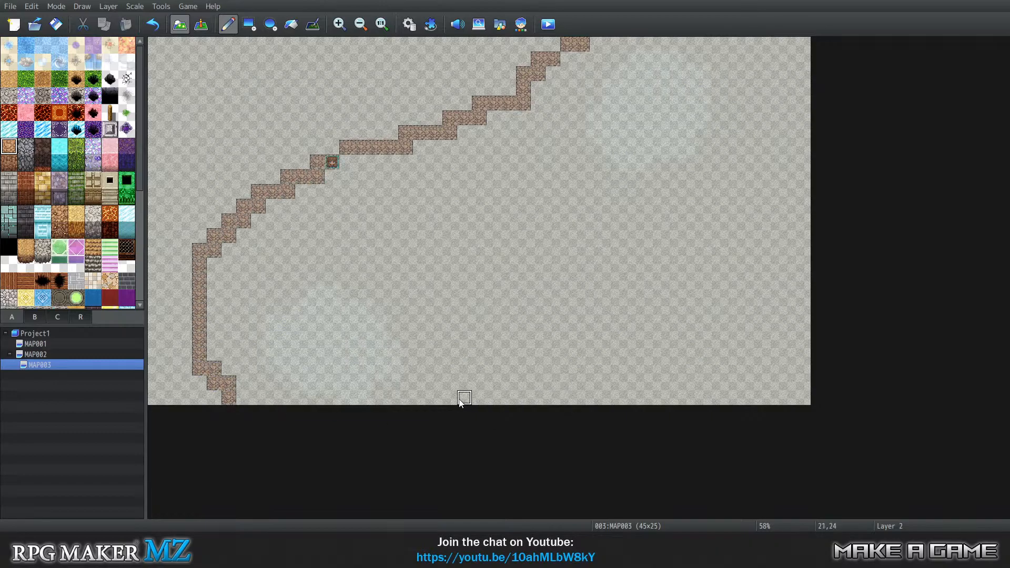
{"action": "mouse_move", "coordinate": [461, 401]}
{"action": "left_mouse_down"}
{"action": "mouse_move", "coordinate": [493, 370]}
{"action": "mouse_move", "coordinate": [536, 306]}
{"action": "mouse_move", "coordinate": [607, 266]}
{"action": "mouse_move", "coordinate": [704, 235]}
{"action": "mouse_move", "coordinate": [740, 185]}
{"action": "mouse_move", "coordinate": [745, 145]}
{"action": "mouse_move", "coordinate": [797, 105]}
{"action": "left_mouse_up"}
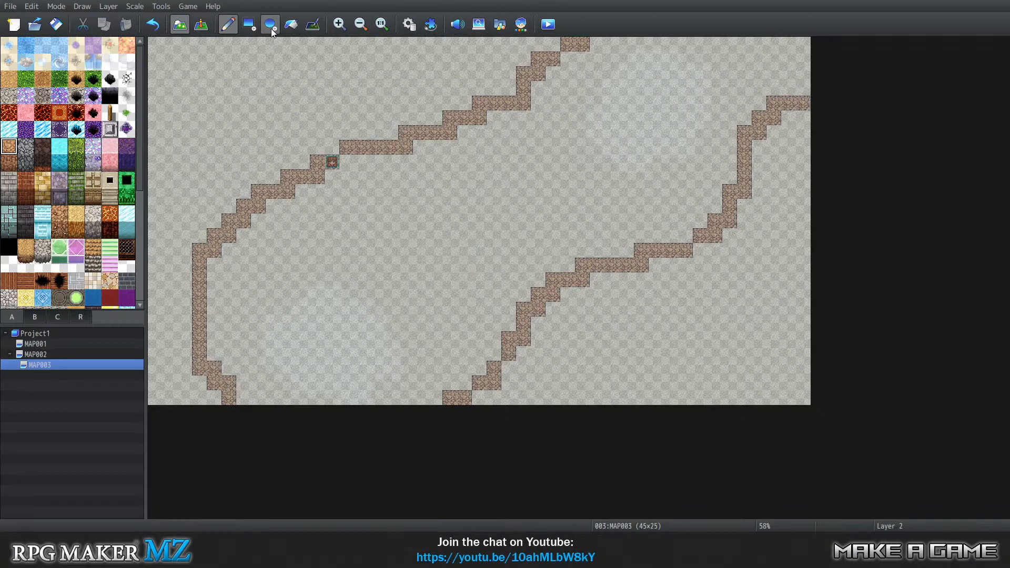
Flood-fill the areas southeast and northwest of the channel with the brown rock wall-top tile.
{"action": "left_click", "coordinate": [290, 24]}
{"action": "left_click", "coordinate": [727, 330]}
{"action": "left_click", "coordinate": [261, 88]}
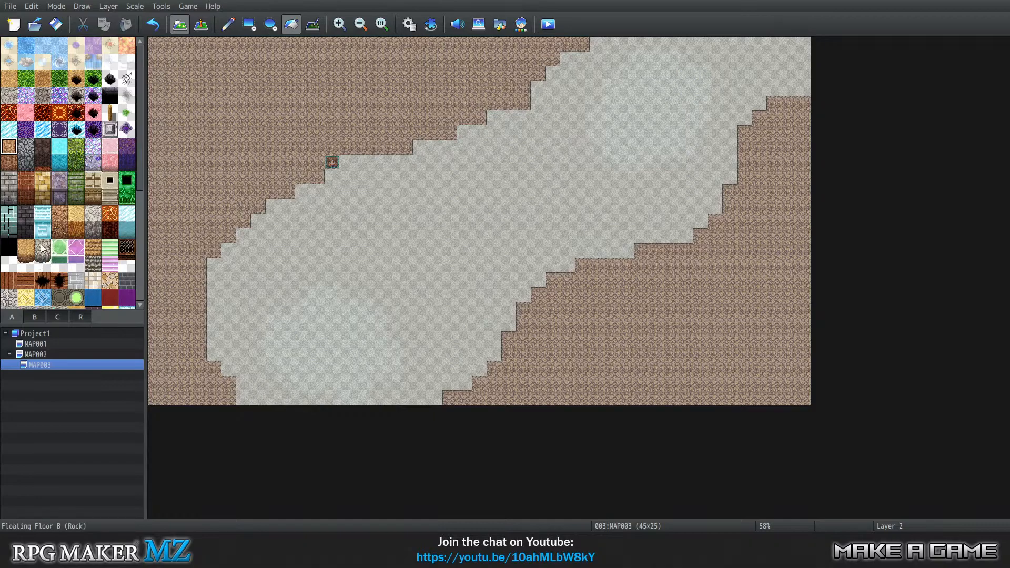
Draw a two-tile-high brown rock cliff face along the channel's northwestern edge with the pencil.
{"action": "left_click", "coordinate": [60, 230]}
{"action": "left_click", "coordinate": [9, 163]}
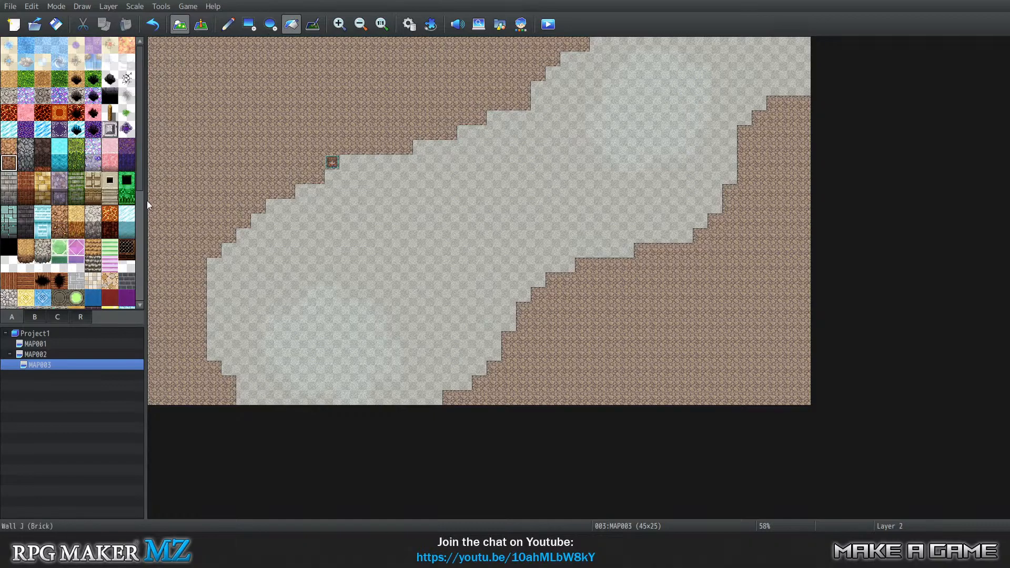
{"action": "left_click", "coordinate": [228, 24]}
{"action": "mouse_move", "coordinate": [582, 60]}
{"action": "left_mouse_down"}
{"action": "mouse_move", "coordinate": [540, 106]}
{"action": "mouse_move", "coordinate": [512, 125]}
{"action": "mouse_move", "coordinate": [523, 123]}
{"action": "mouse_move", "coordinate": [502, 117]}
{"action": "mouse_move", "coordinate": [498, 129]}
{"action": "mouse_move", "coordinate": [522, 134]}
{"action": "mouse_move", "coordinate": [498, 127]}
{"action": "mouse_move", "coordinate": [507, 130]}
{"action": "mouse_move", "coordinate": [453, 164]}
{"action": "mouse_move", "coordinate": [409, 182]}
{"action": "left_mouse_up"}
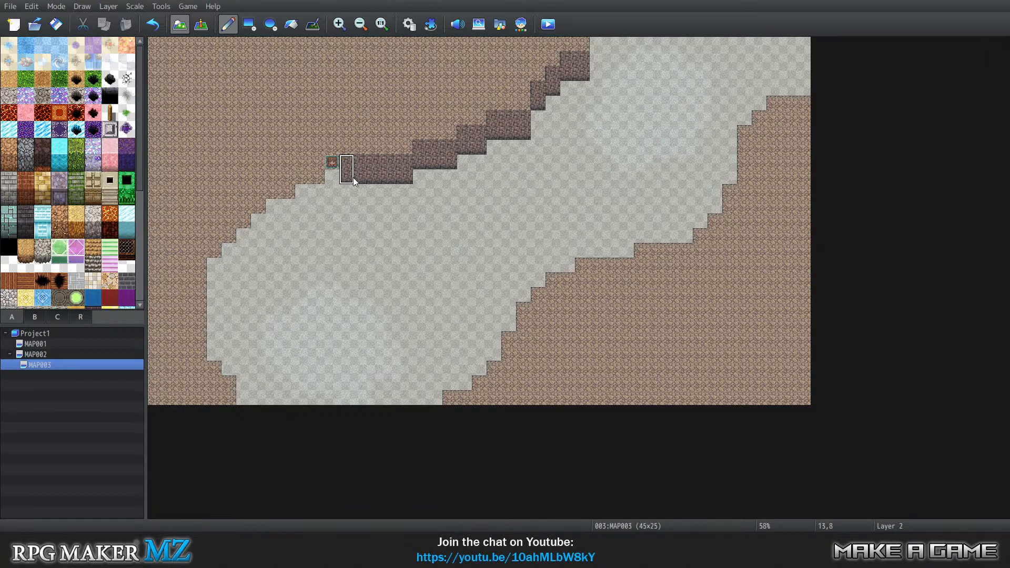
{"action": "mouse_move", "coordinate": [347, 199]}
{"action": "left_mouse_down"}
{"action": "mouse_move", "coordinate": [331, 191]}
{"action": "mouse_move", "coordinate": [331, 206]}
{"action": "mouse_move", "coordinate": [304, 209]}
{"action": "mouse_move", "coordinate": [315, 219]}
{"action": "mouse_move", "coordinate": [314, 203]}
{"action": "mouse_move", "coordinate": [256, 237]}
{"action": "mouse_move", "coordinate": [230, 277]}
{"action": "left_mouse_up"}
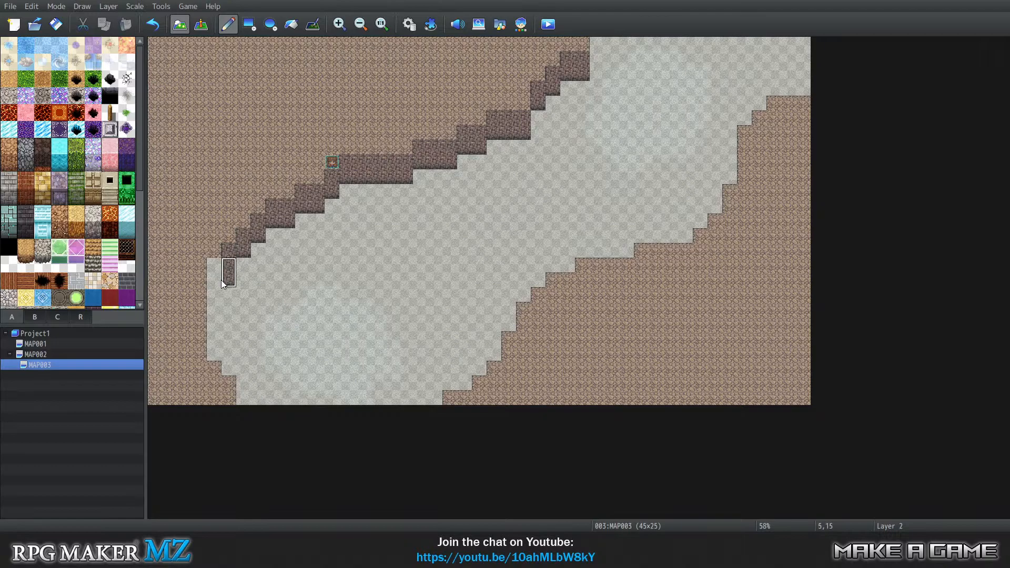
{"action": "left_click", "coordinate": [214, 282]}
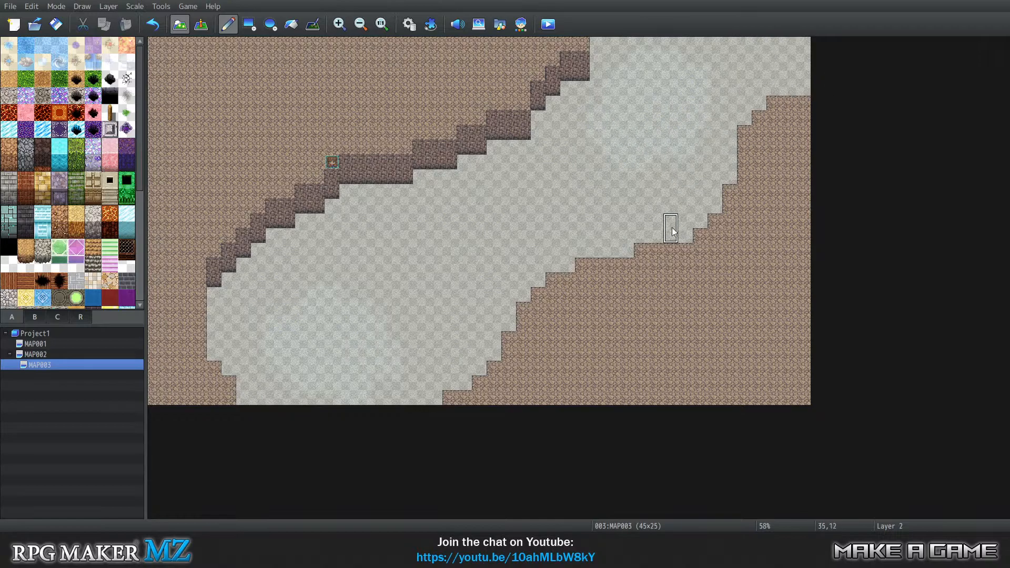
Return to automatic layer selection and set the player's starting position to tile 16,16 inside the channel.
{"action": "key", "text": "3"}
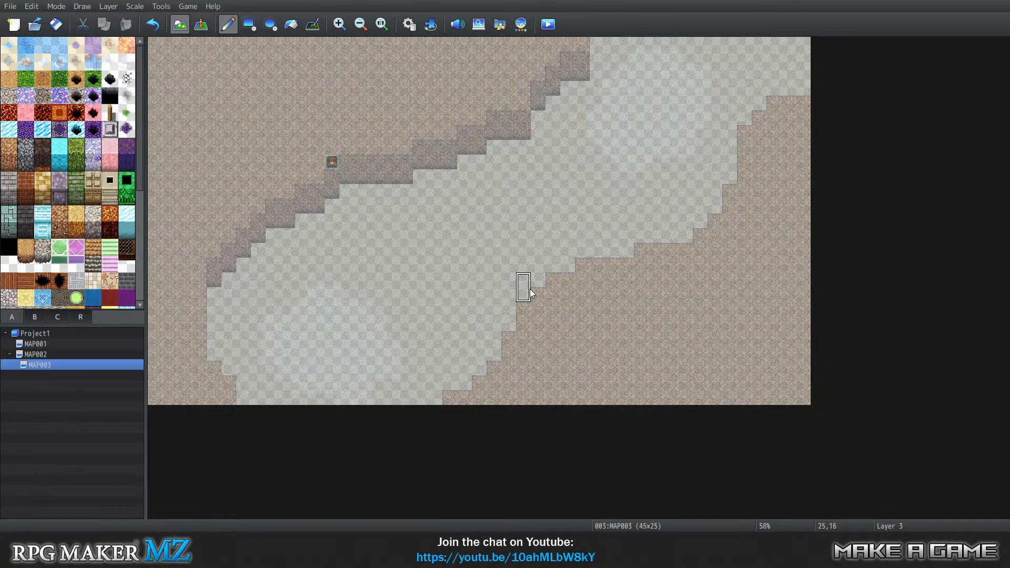
{"action": "key", "text": "4"}
{"action": "key", "text": "0"}
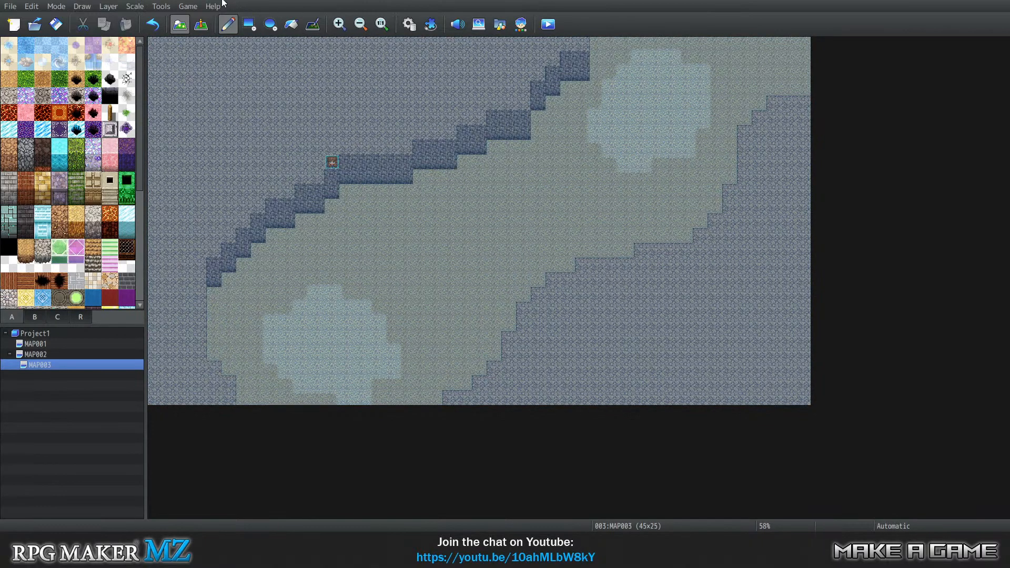
{"action": "left_click", "coordinate": [201, 23]}
{"action": "right_click", "coordinate": [392, 280]}
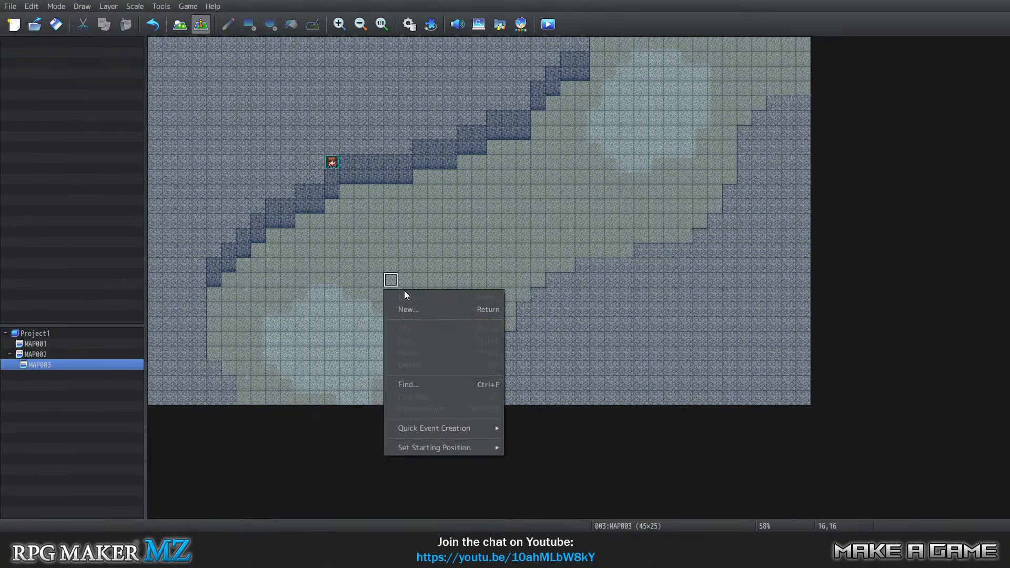
{"action": "mouse_move", "coordinate": [487, 447]}
{"action": "left_click", "coordinate": [521, 451]}
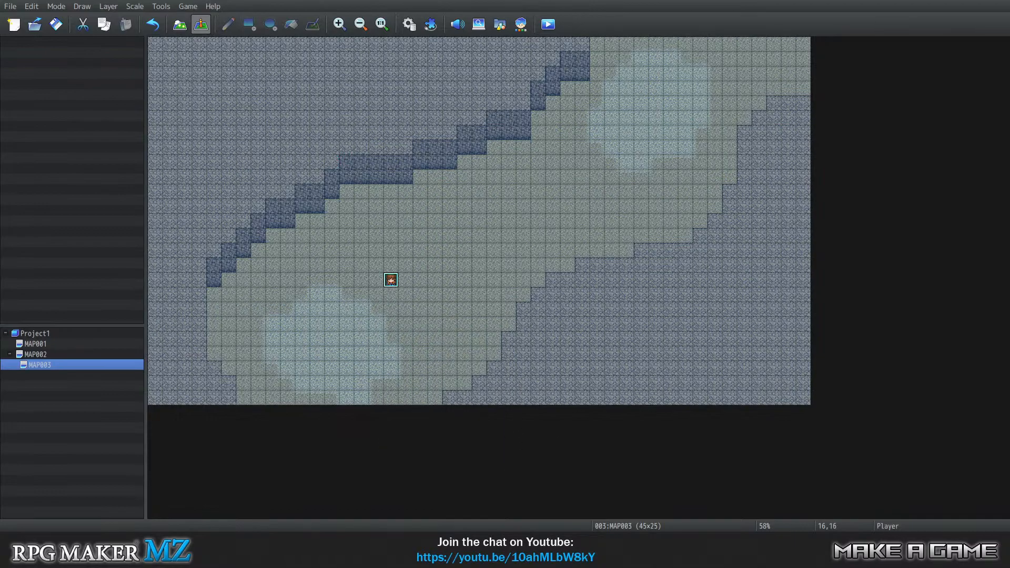
Save the changes to the game and launch a playtest with a new game on MAP003.
{"action": "left_click", "coordinate": [187, 6]}
{"action": "left_click", "coordinate": [202, 24]}
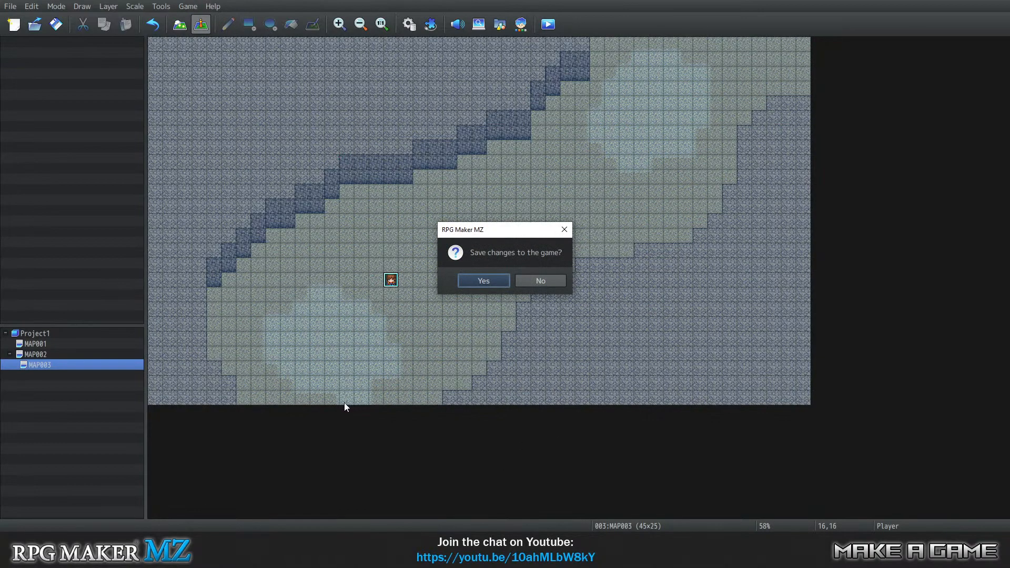
{"action": "left_click", "coordinate": [475, 279]}
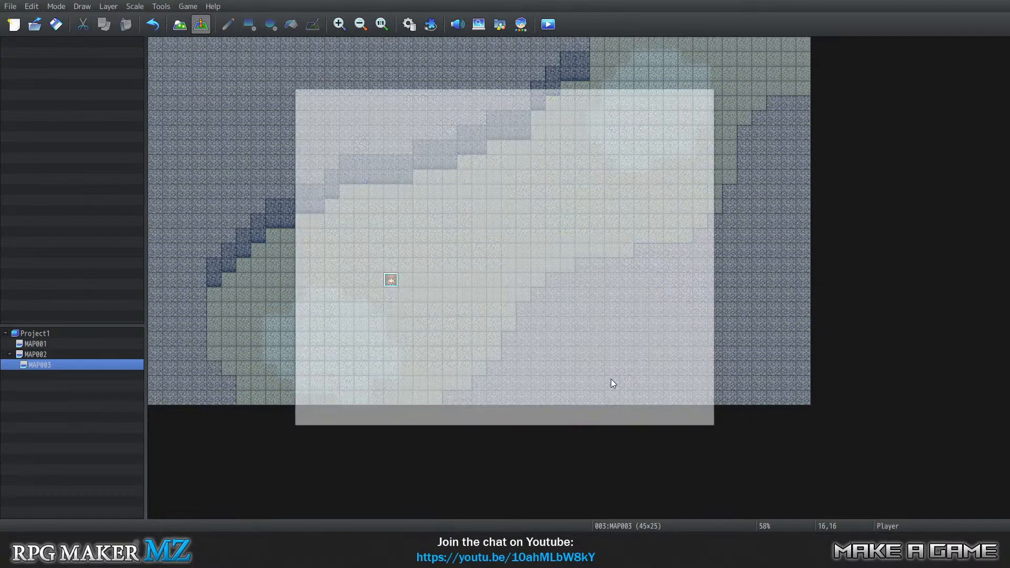
{"action": "key", "text": "Return"}
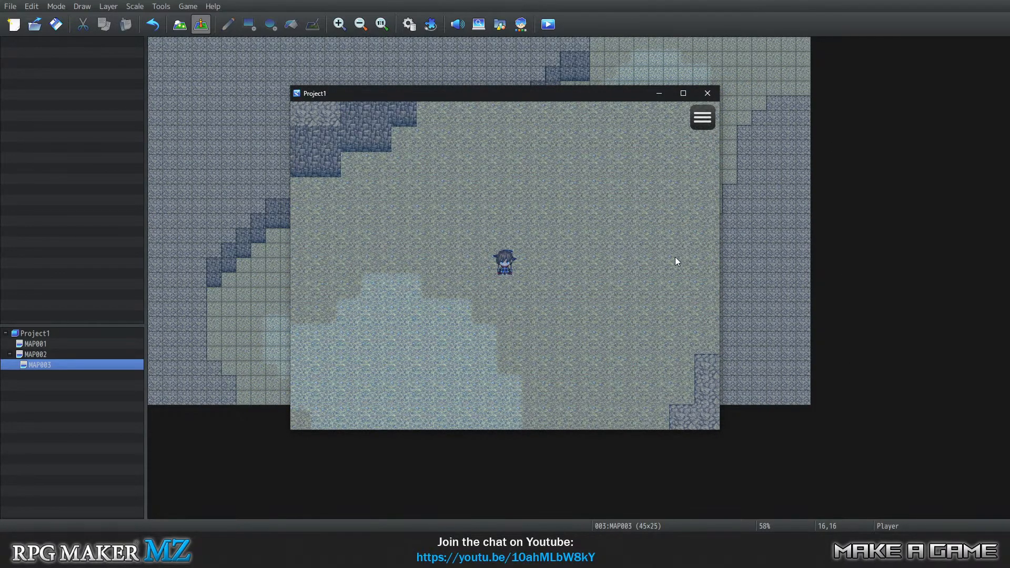
Walk the party across the southwestern light water patch, up to the northwestern cliff and back onto the patch.
{"action": "key", "text": "Down"}
{"action": "key", "text": "Left"}
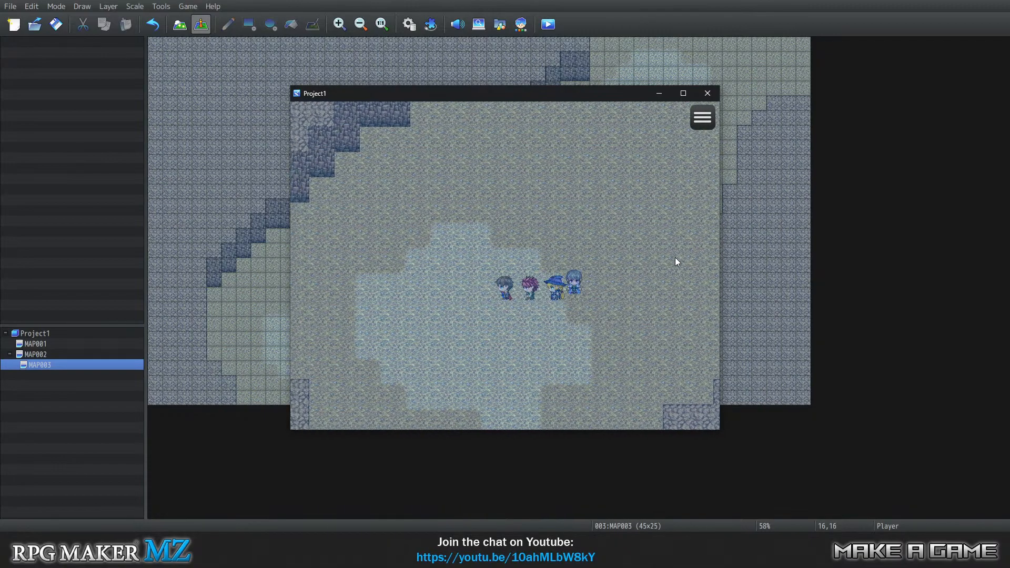
{"action": "key", "text": "Left"}
{"action": "key", "text": "Up"}
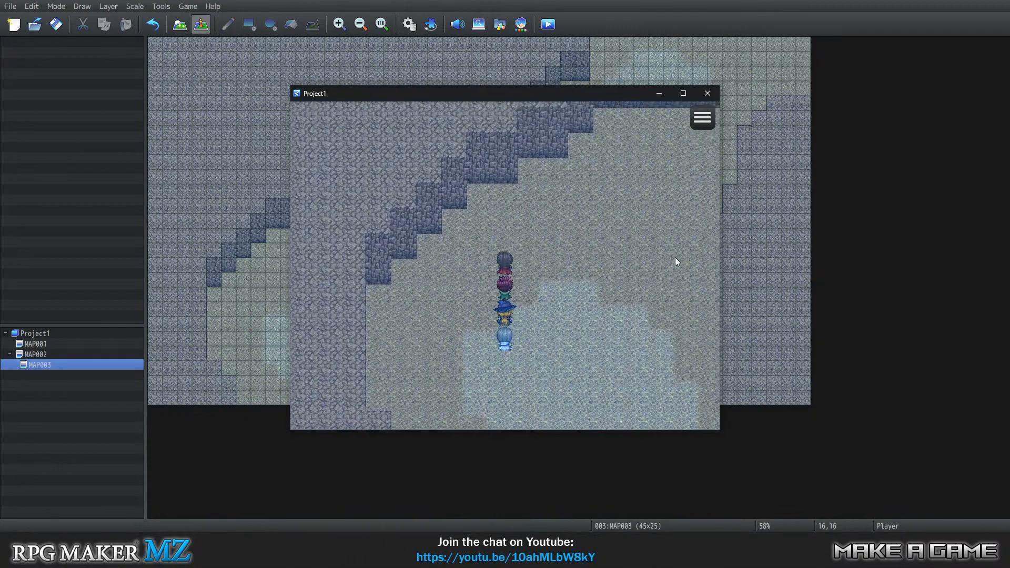
{"action": "key", "text": "Up"}
{"action": "key", "text": "Left"}
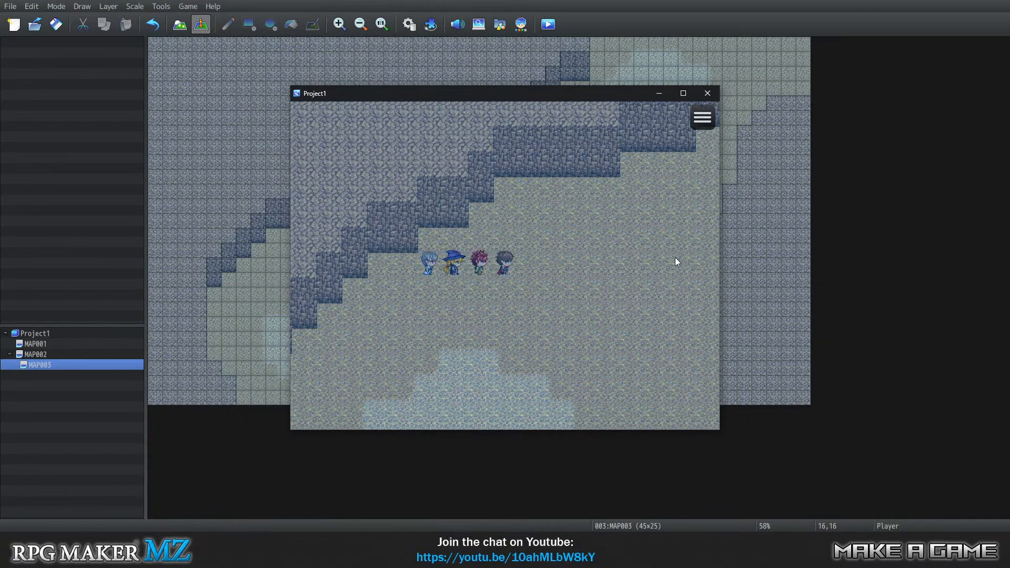
{"action": "key", "text": "Down"}
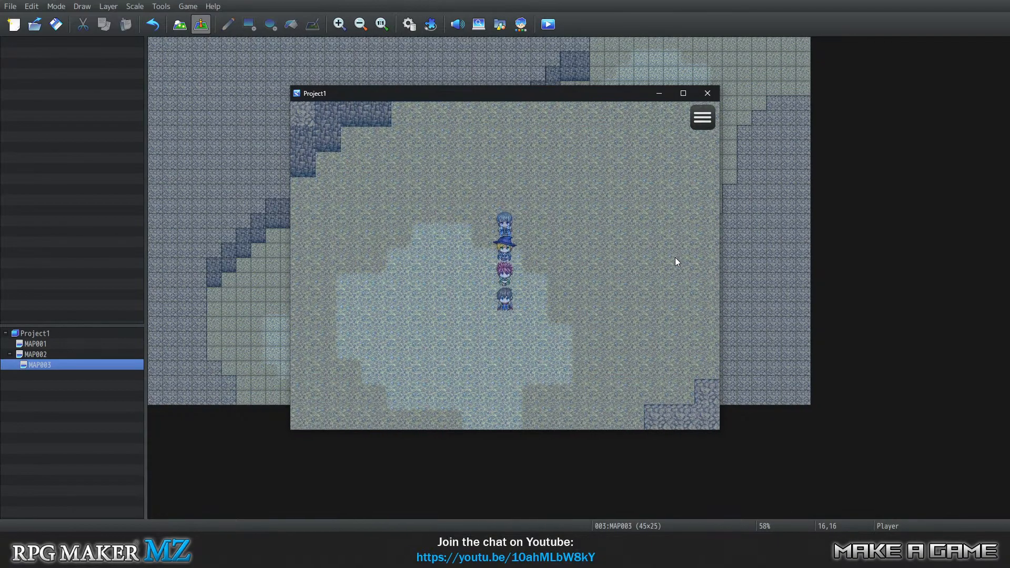
{"action": "key", "text": "Left"}
{"action": "key", "text": "Up"}
{"action": "key", "text": "Right"}
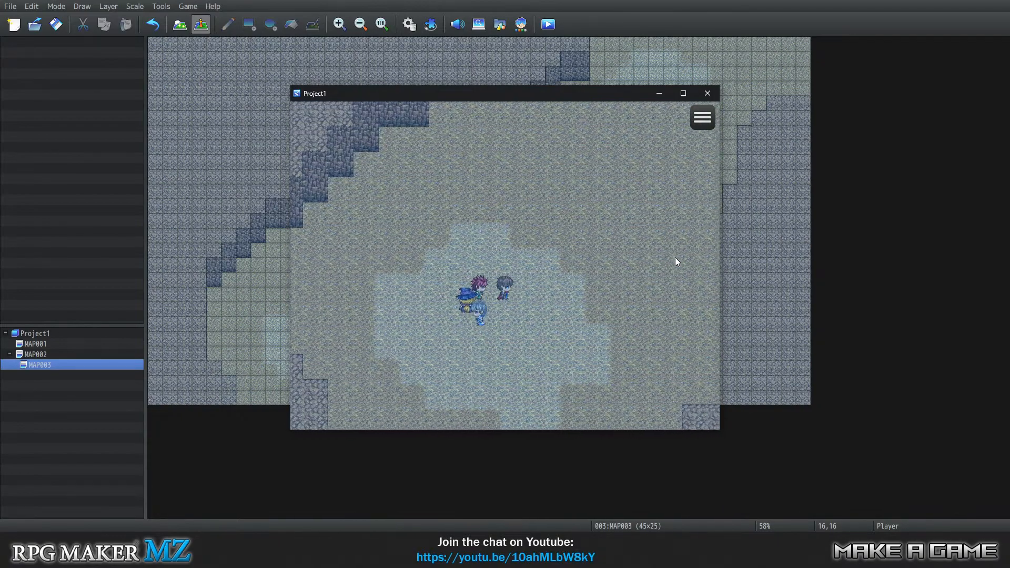
Walk the party northeast through the channel, cross the northeastern light water patch, and close the playtest.
{"action": "key", "text": "Right"}
{"action": "key", "text": "Up"}
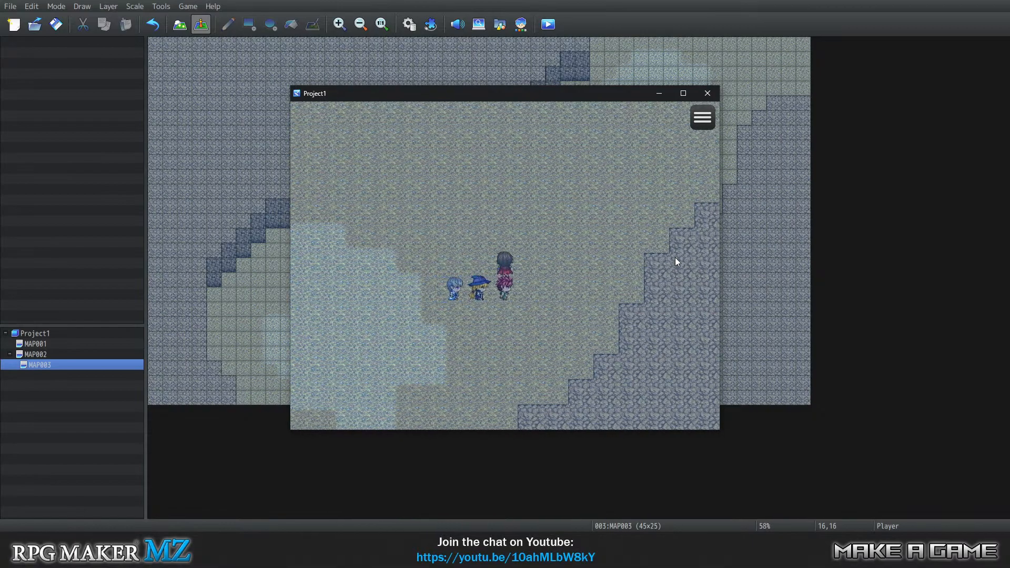
{"action": "key", "text": "Right"}
{"action": "key", "text": "Up"}
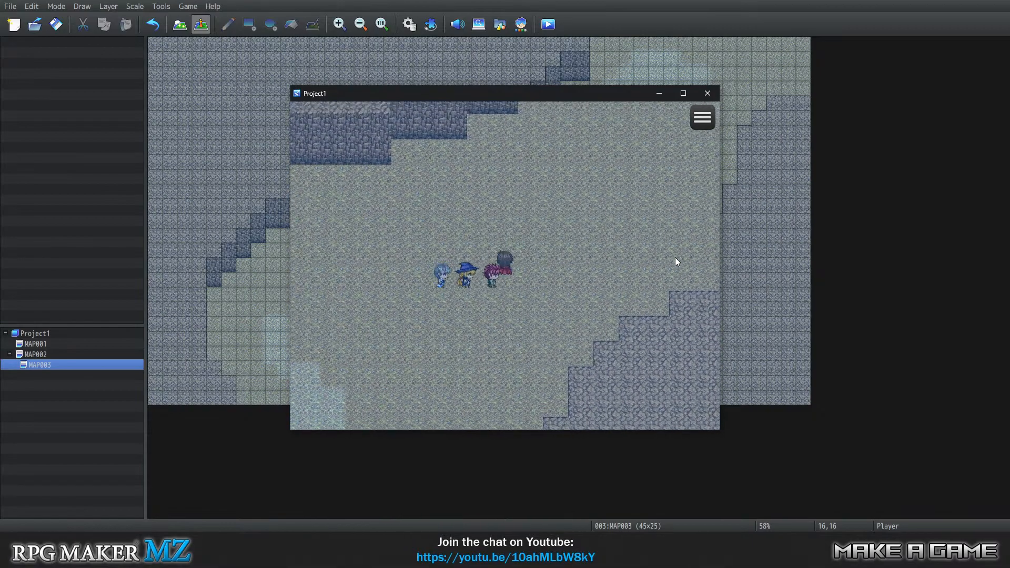
{"action": "key", "text": "Up"}
{"action": "key", "text": "Right"}
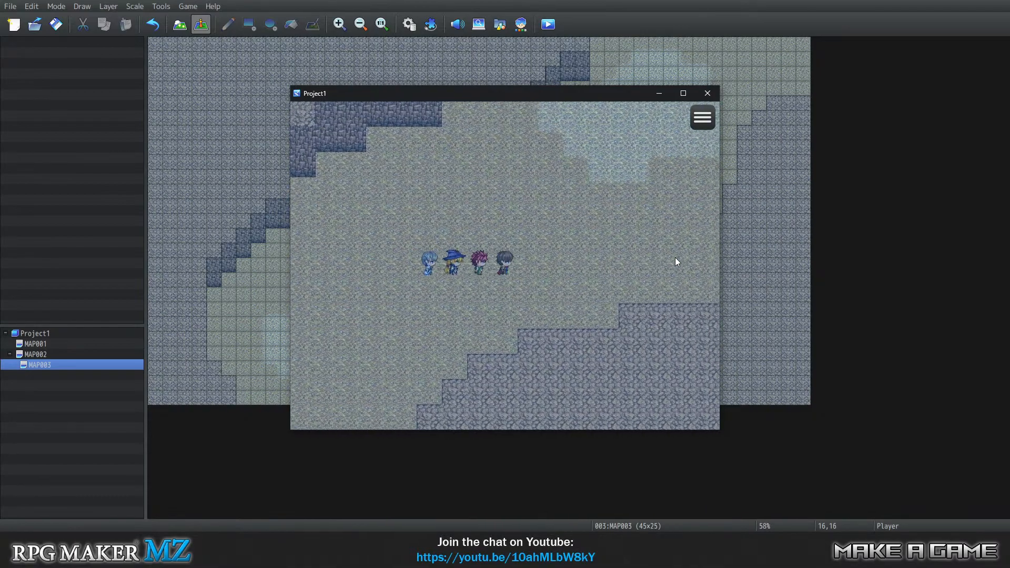
{"action": "key", "text": "Up"}
{"action": "key", "text": "Right"}
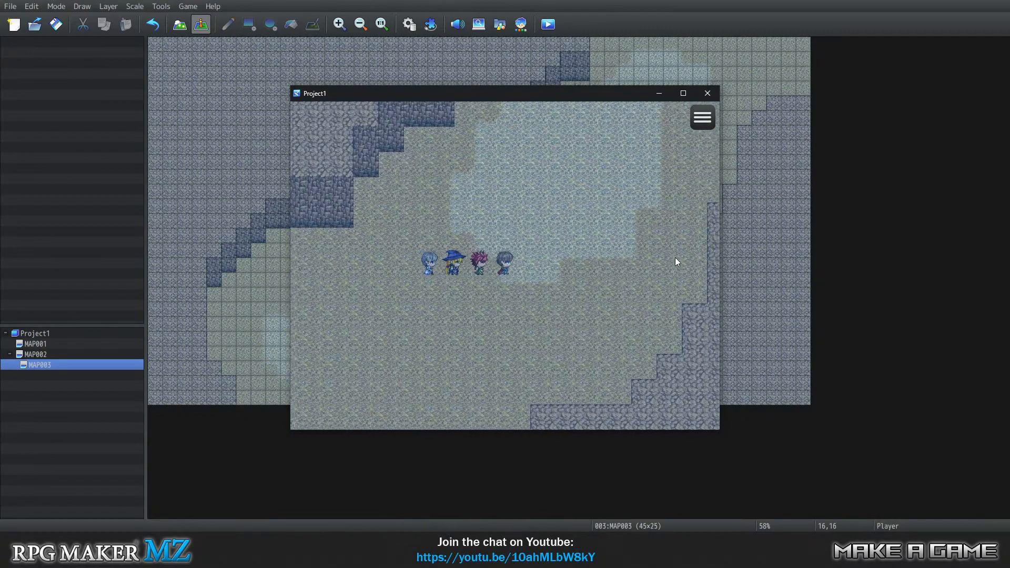
{"action": "key", "text": "Up"}
{"action": "key", "text": "Right"}
{"action": "key", "text": "Up"}
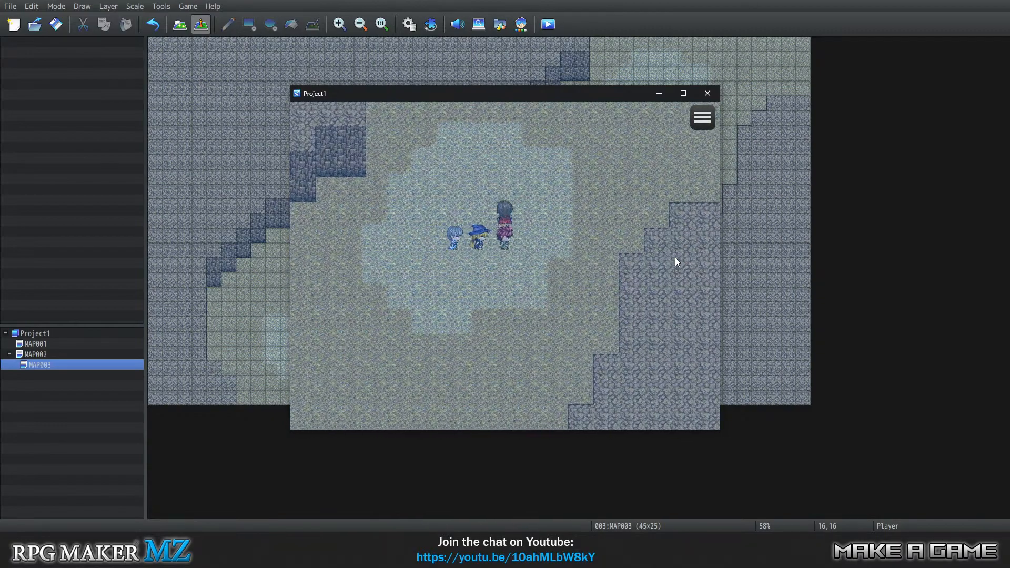
{"action": "key", "text": "Left"}
{"action": "key", "text": "Down"}
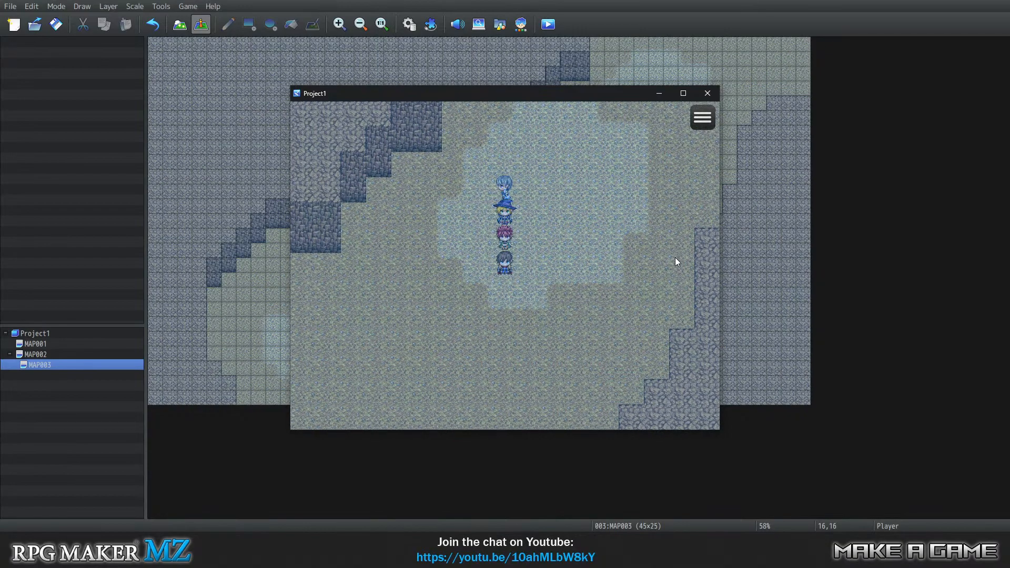
{"action": "left_click", "coordinate": [707, 93]}
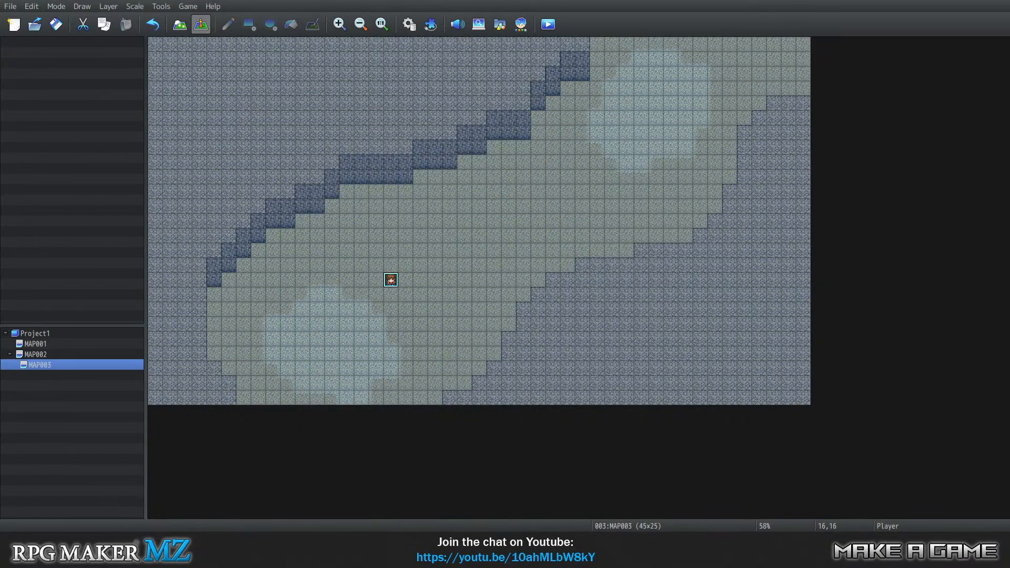
Compare the MAP002 overworld with the MAP003 underwater layout and look over MAP001, ending on MAP002.
{"action": "left_click", "coordinate": [52, 354]}
{"action": "left_click", "coordinate": [66, 369]}
{"action": "key", "text": "Up"}
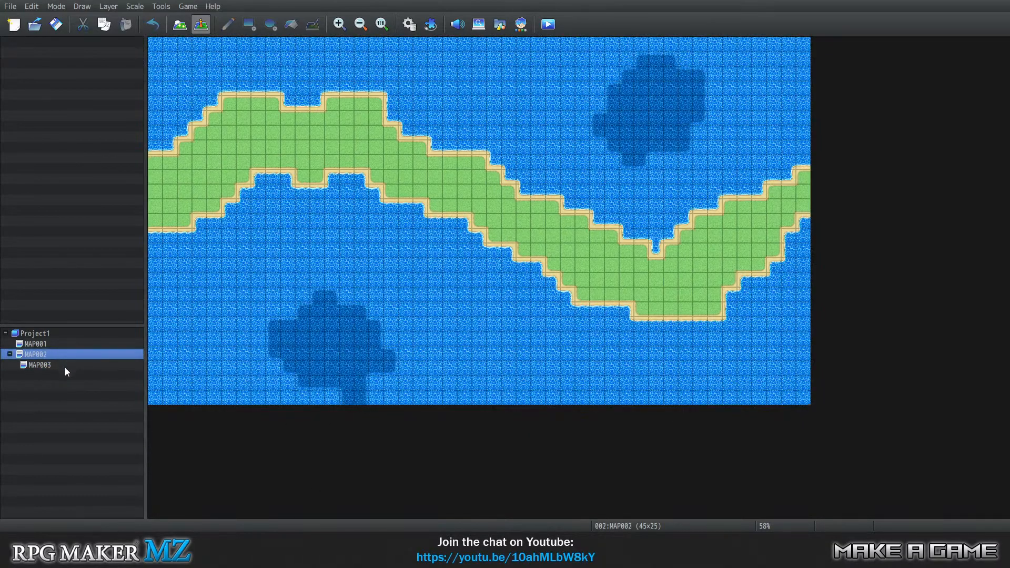
{"action": "key", "text": "Down"}
{"action": "key", "text": "Up"}
{"action": "key", "text": "Up"}
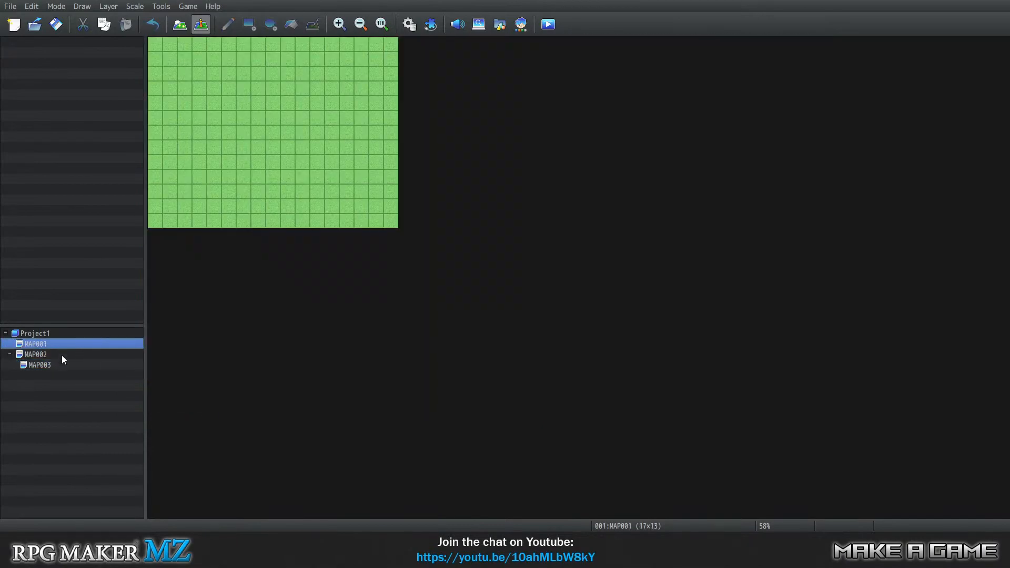
{"action": "key", "text": "Down"}
{"action": "key", "text": "Down"}
{"action": "key", "text": "Up"}
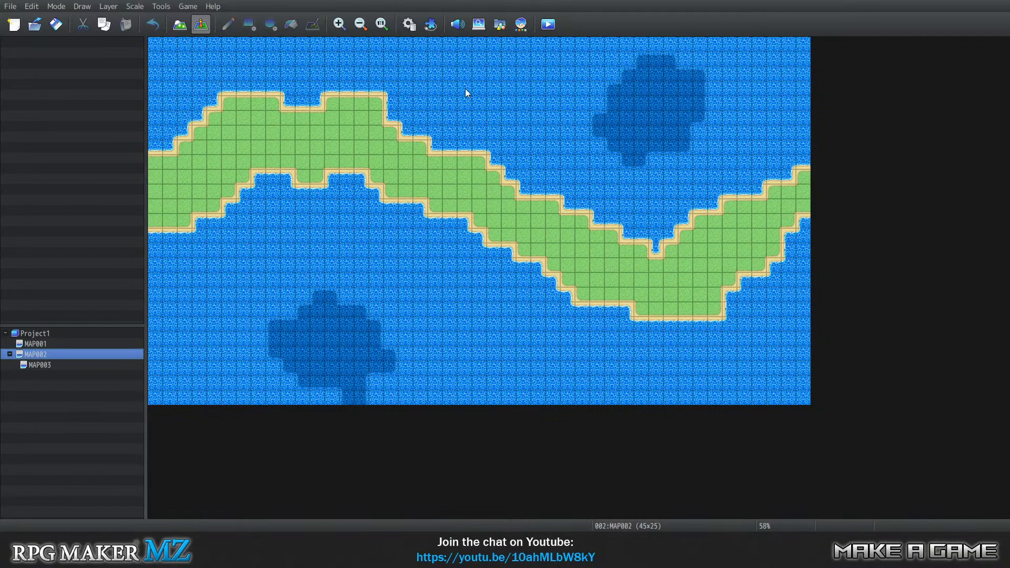
Switch MAP002 from event editing to map drawing mode.
{"action": "left_click", "coordinate": [162, 8]}
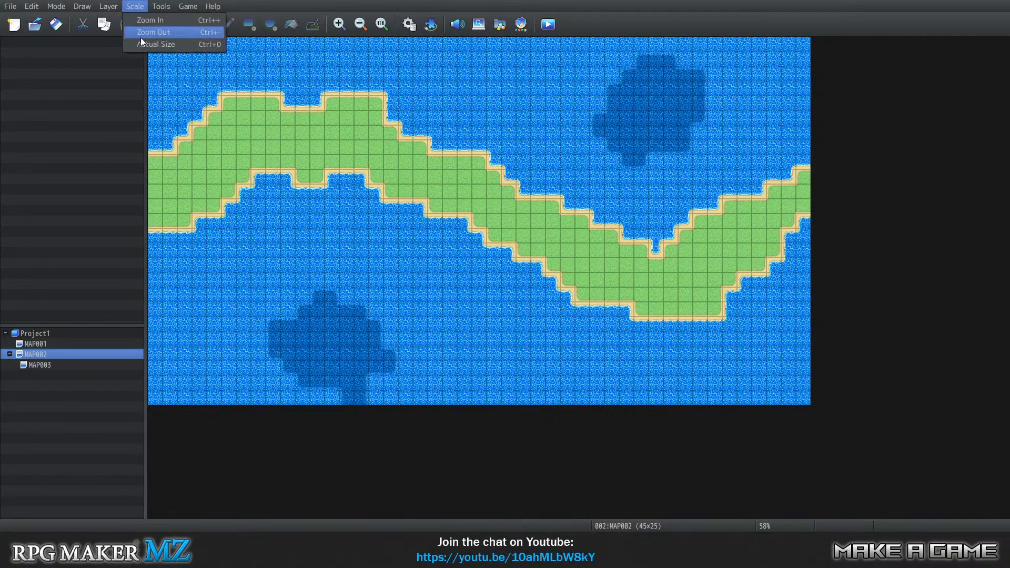
{"action": "left_click", "coordinate": [188, 6]}
{"action": "left_click", "coordinate": [187, 25]}
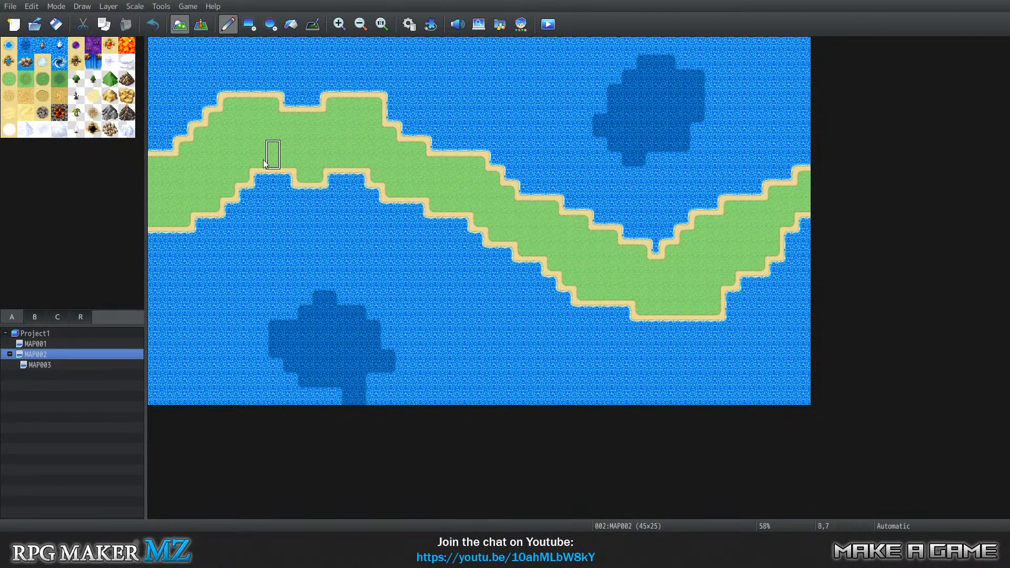
Fill the whole grass strip on MAP002 with the brown rocky mountain tile.
{"action": "left_click", "coordinate": [126, 80]}
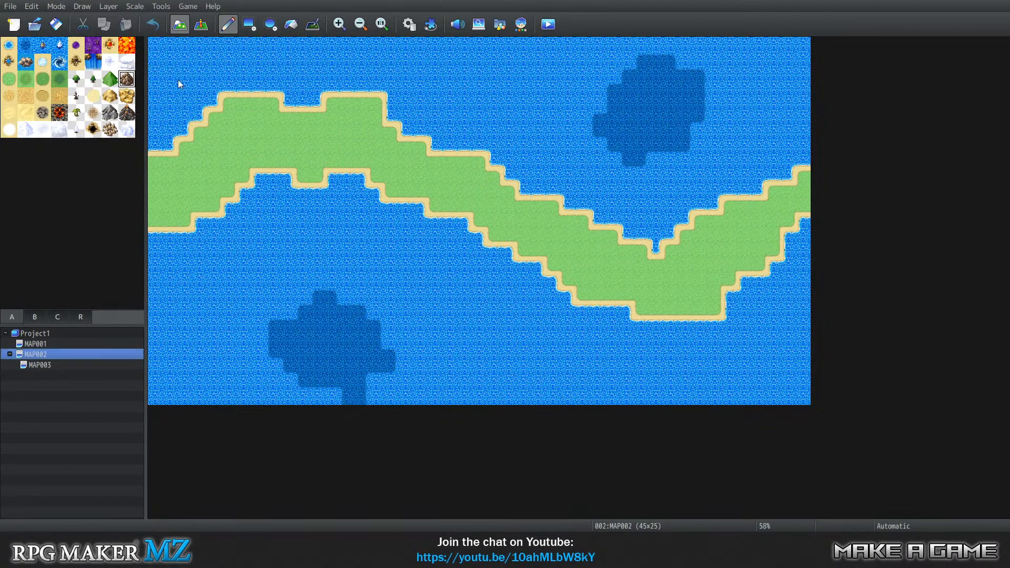
{"action": "left_click", "coordinate": [290, 24]}
{"action": "left_click", "coordinate": [302, 135]}
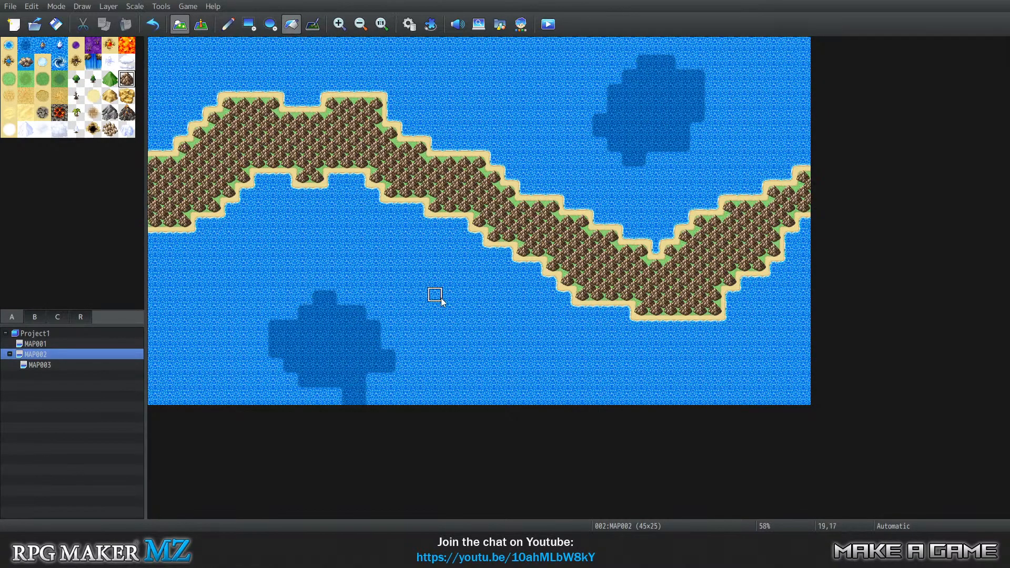
Make the ocean and deep water tiles passable in the database's 0001 Overworld tileset.
{"action": "left_click", "coordinate": [161, 8]}
{"action": "left_click", "coordinate": [163, 17]}
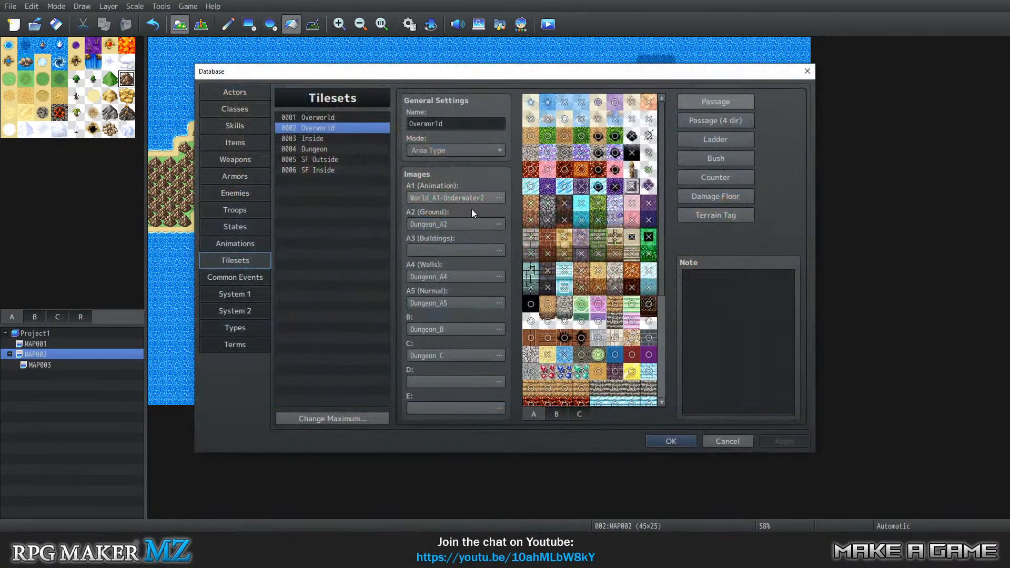
{"action": "left_click", "coordinate": [338, 118]}
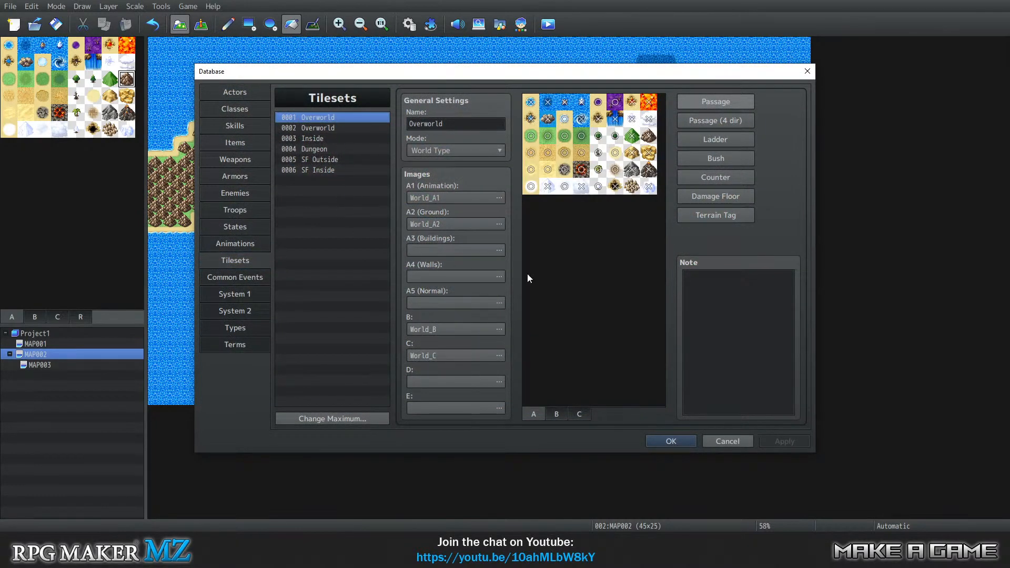
{"action": "left_click", "coordinate": [531, 102]}
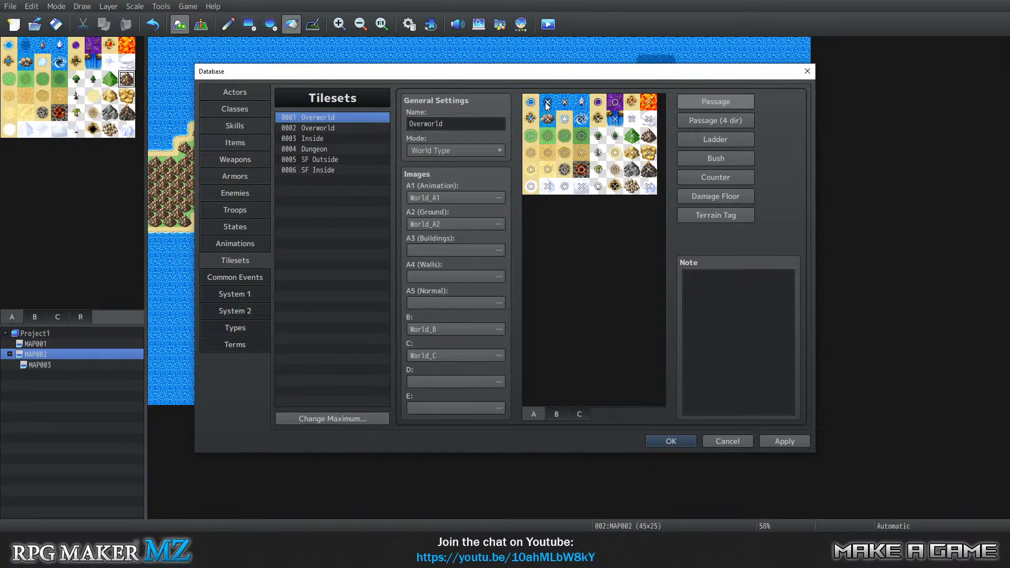
{"action": "left_click", "coordinate": [682, 439]}
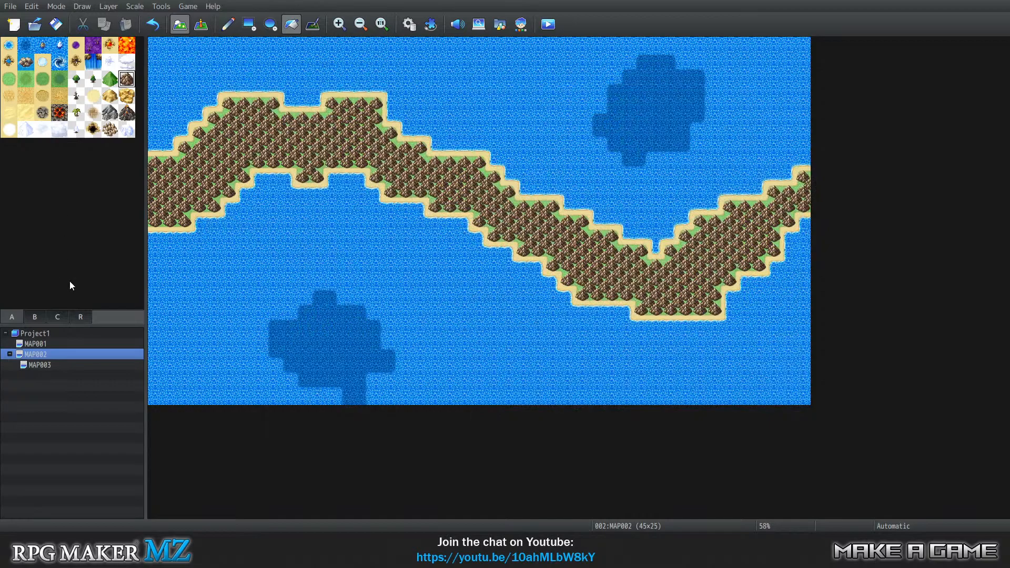
Outline the southwestern dark water patch on MAP002 with region ID 1.
{"action": "left_click", "coordinate": [81, 317]}
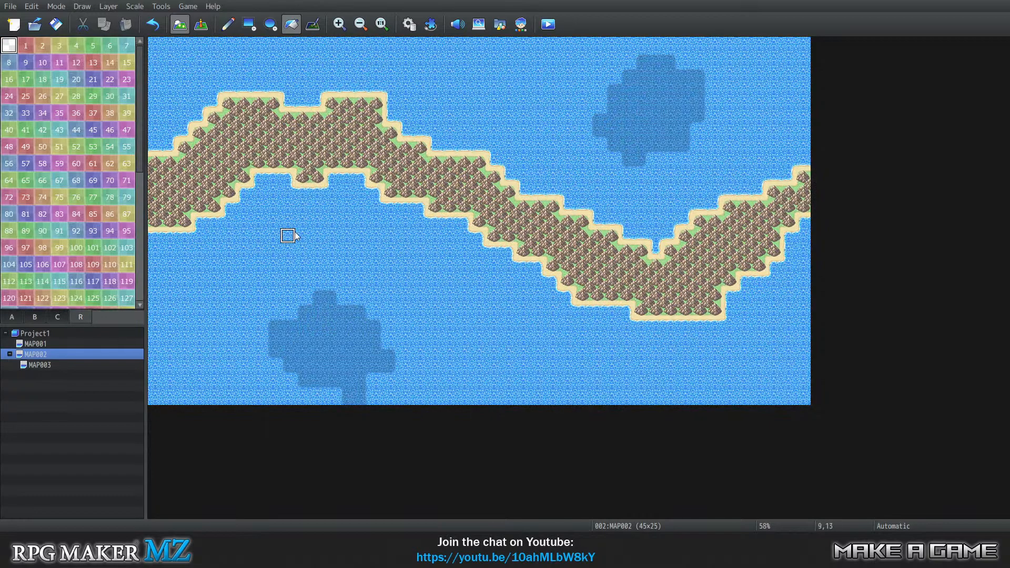
{"action": "left_click", "coordinate": [25, 47]}
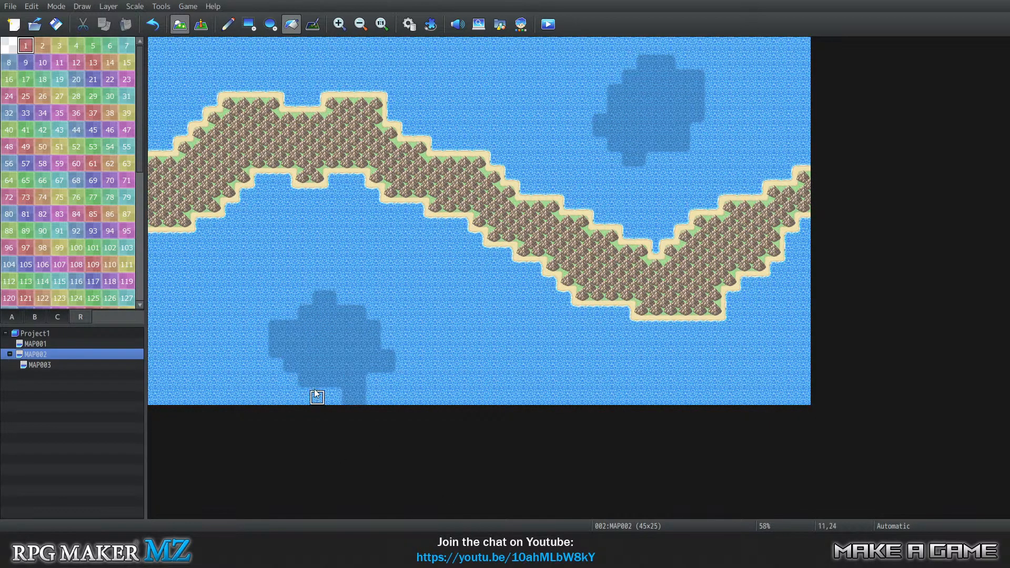
{"action": "left_click", "coordinate": [321, 300]}
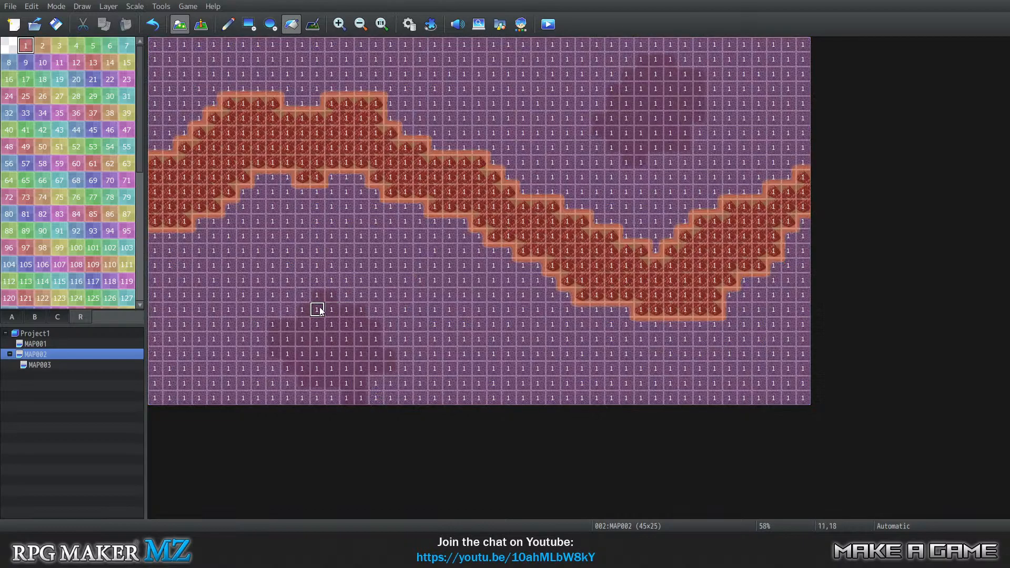
{"action": "key", "text": "ctrl+z"}
{"action": "left_click", "coordinate": [229, 25]}
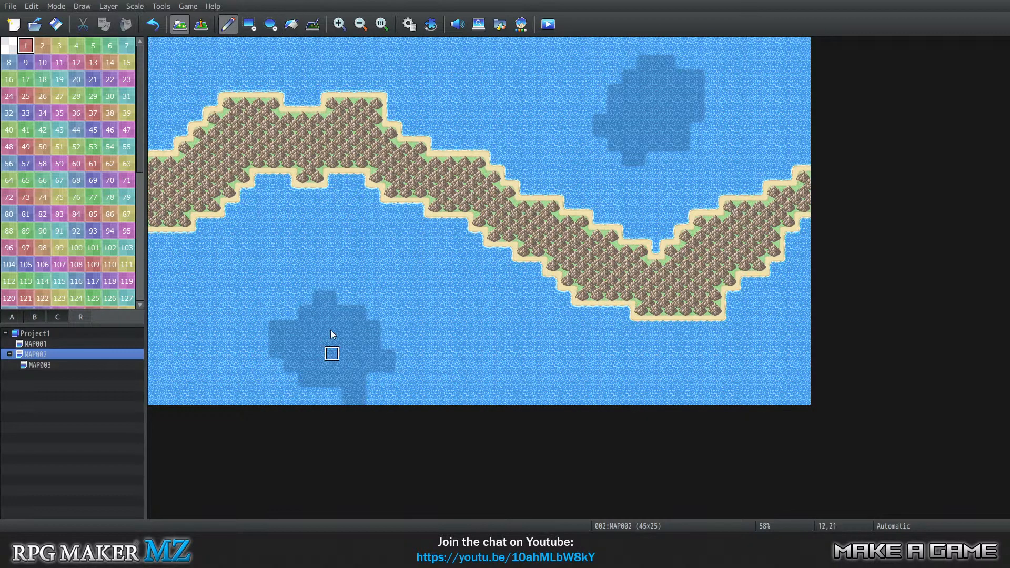
{"action": "mouse_move", "coordinate": [323, 299]}
{"action": "left_mouse_down"}
{"action": "mouse_move", "coordinate": [307, 315]}
{"action": "mouse_move", "coordinate": [356, 316]}
{"action": "mouse_move", "coordinate": [385, 367]}
{"action": "mouse_move", "coordinate": [384, 359]}
{"action": "mouse_move", "coordinate": [361, 373]}
{"action": "mouse_move", "coordinate": [358, 395]}
{"action": "mouse_move", "coordinate": [348, 381]}
{"action": "mouse_move", "coordinate": [346, 399]}
{"action": "mouse_move", "coordinate": [347, 387]}
{"action": "mouse_move", "coordinate": [306, 379]}
{"action": "mouse_move", "coordinate": [280, 352]}
{"action": "mouse_move", "coordinate": [276, 326]}
{"action": "mouse_move", "coordinate": [299, 328]}
{"action": "left_mouse_up"}
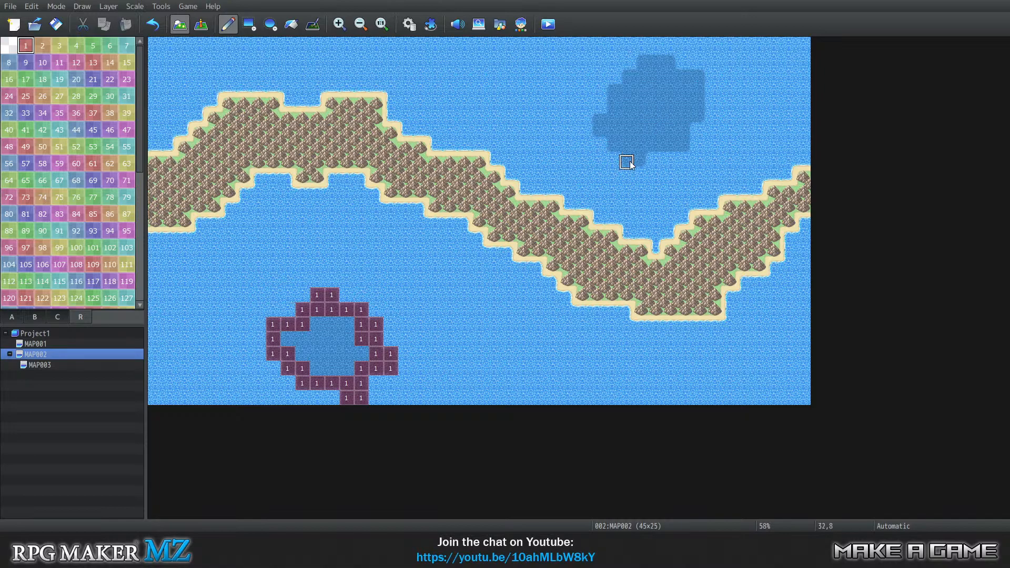
Outline the northeastern dark water patch with region ID 1 and fill the interiors of both patches with it.
{"action": "mouse_move", "coordinate": [630, 164]}
{"action": "left_mouse_down"}
{"action": "mouse_move", "coordinate": [642, 160]}
{"action": "mouse_move", "coordinate": [623, 150]}
{"action": "mouse_move", "coordinate": [657, 137]}
{"action": "mouse_move", "coordinate": [676, 148]}
{"action": "mouse_move", "coordinate": [681, 122]}
{"action": "left_mouse_up"}
{"action": "mouse_move", "coordinate": [692, 108]}
{"action": "left_mouse_down"}
{"action": "mouse_move", "coordinate": [699, 101]}
{"action": "mouse_move", "coordinate": [701, 119]}
{"action": "mouse_move", "coordinate": [701, 76]}
{"action": "mouse_move", "coordinate": [656, 60]}
{"action": "mouse_move", "coordinate": [615, 90]}
{"action": "mouse_move", "coordinate": [597, 132]}
{"action": "mouse_move", "coordinate": [611, 134]}
{"action": "left_mouse_up"}
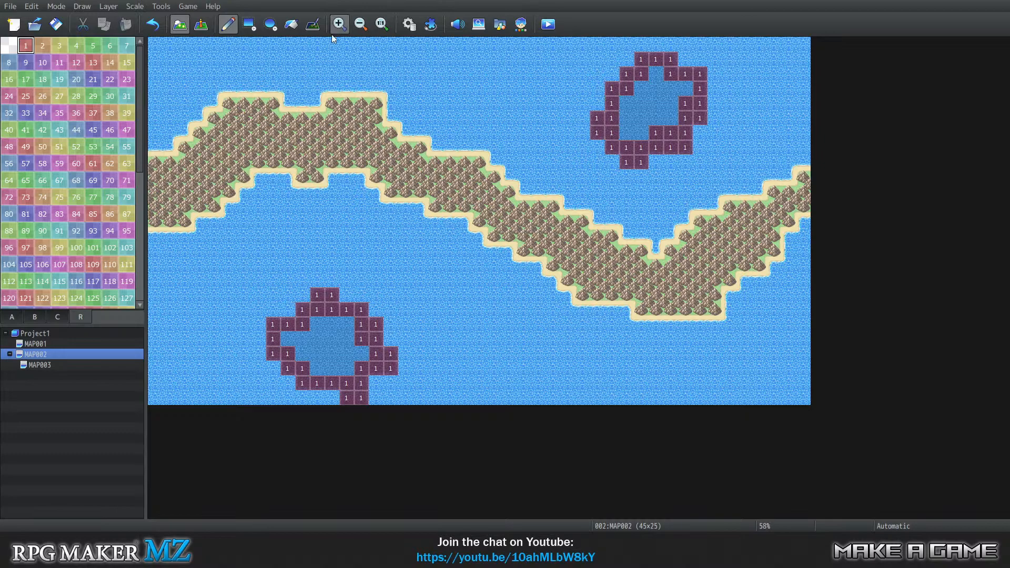
{"action": "left_click", "coordinate": [291, 24]}
{"action": "left_click", "coordinate": [332, 354]}
{"action": "left_click", "coordinate": [658, 89]}
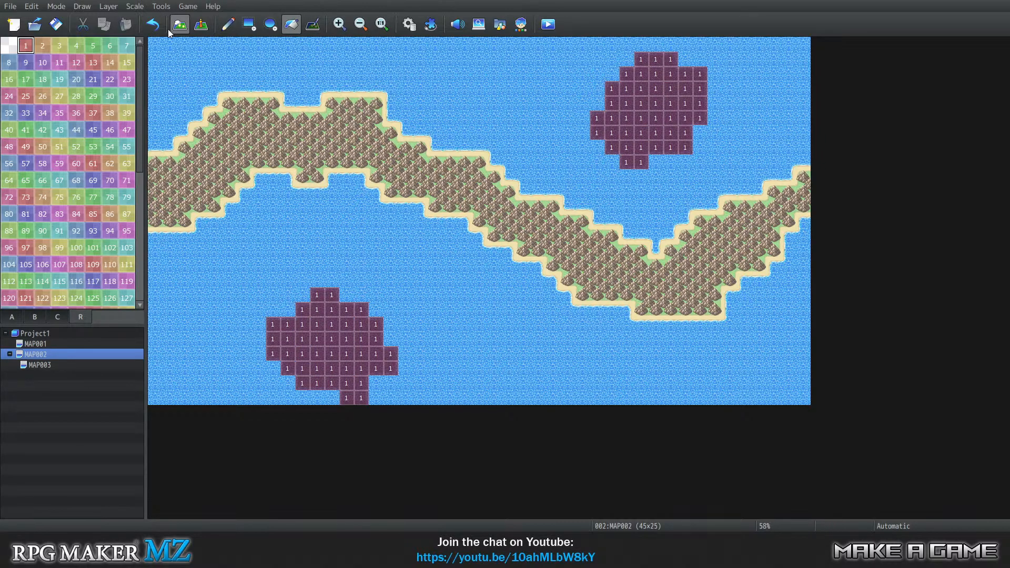
Copy the region layout of the entire MAP002 and paste it onto MAP003.
{"action": "left_click_drag", "start_coordinate": [158, 47], "coordinate": [798, 396]}
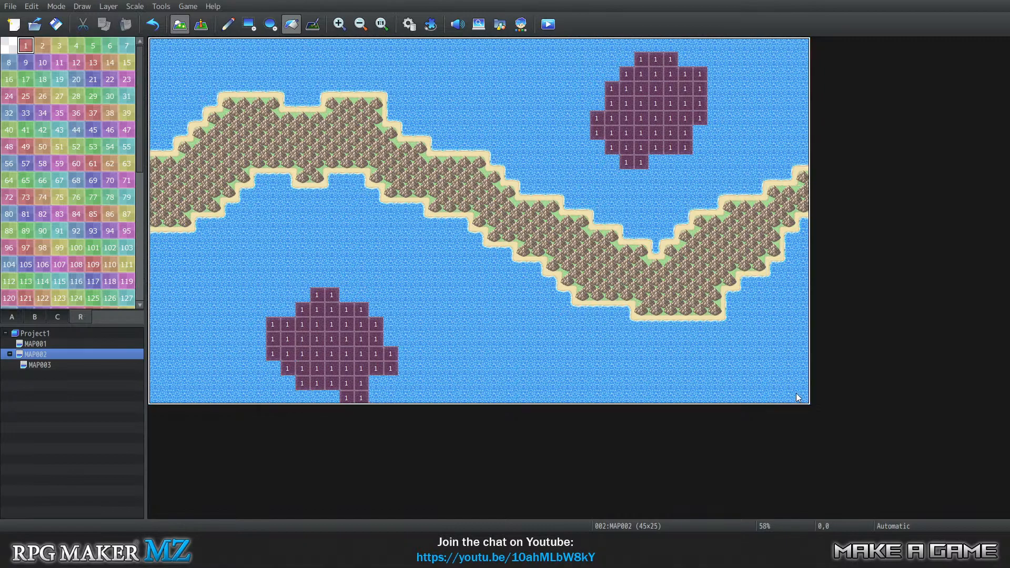
{"action": "left_click", "coordinate": [60, 365]}
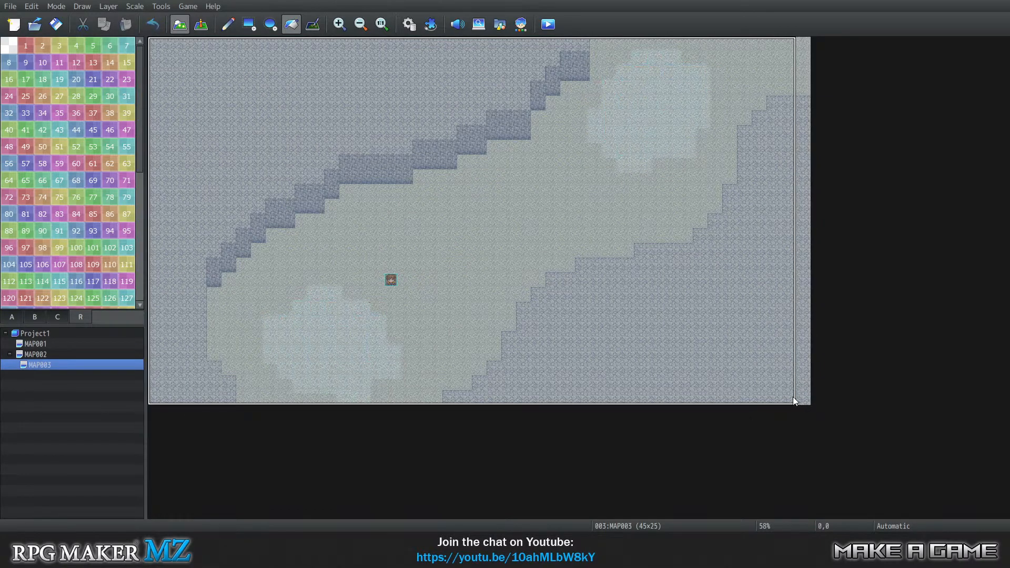
{"action": "right_click", "coordinate": [587, 276]}
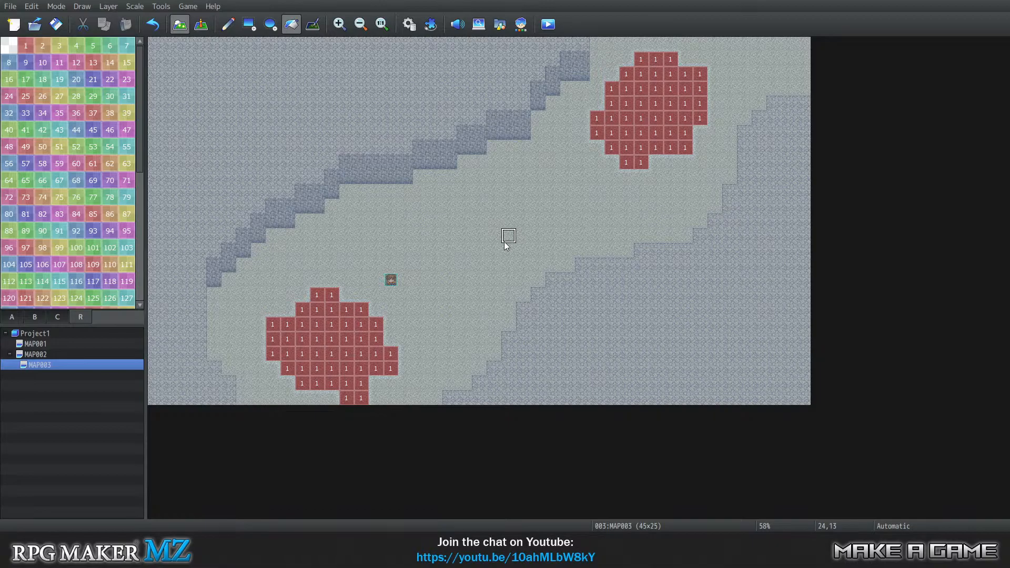
{"action": "key", "text": "alt+Tab"}
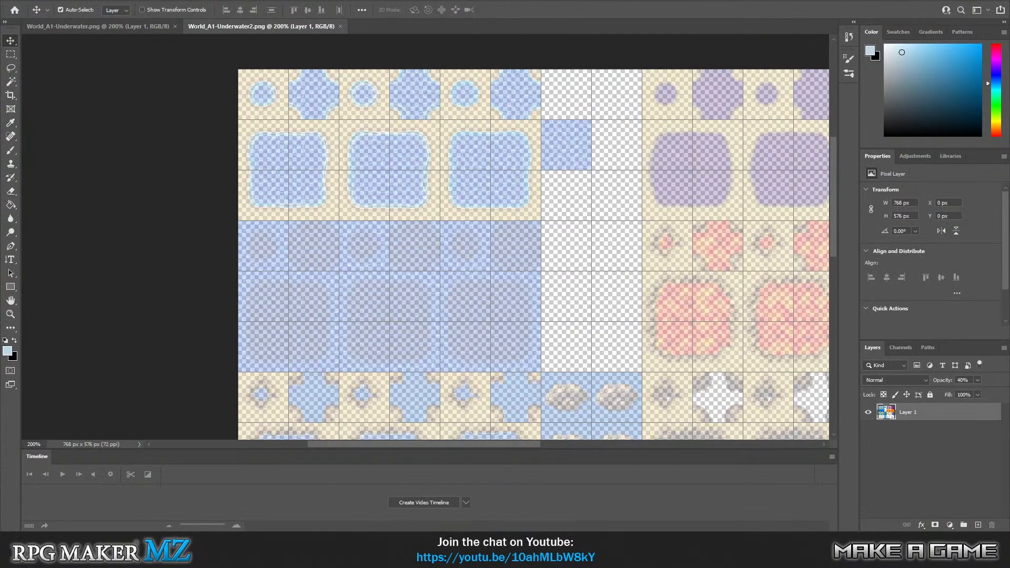
{"action": "key", "text": "alt+Tab"}
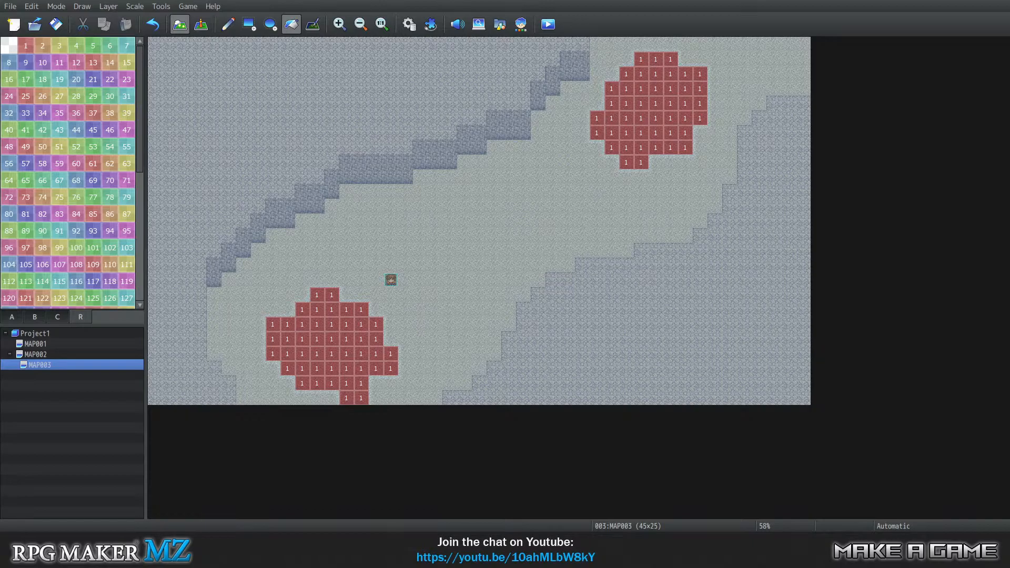
Compare the region 1 areas on MAP002 with those on MAP003, ending on MAP002.
{"action": "left_click", "coordinate": [66, 357]}
{"action": "left_click", "coordinate": [70, 364]}
{"action": "left_click", "coordinate": [74, 357]}
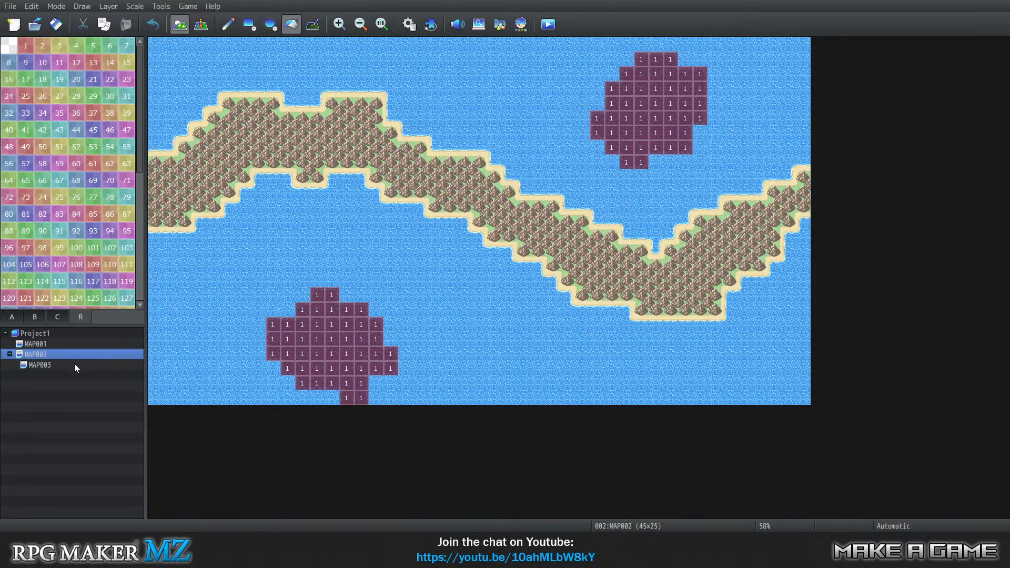
{"action": "left_click", "coordinate": [74, 364]}
{"action": "left_click", "coordinate": [74, 354]}
{"action": "left_click", "coordinate": [73, 364]}
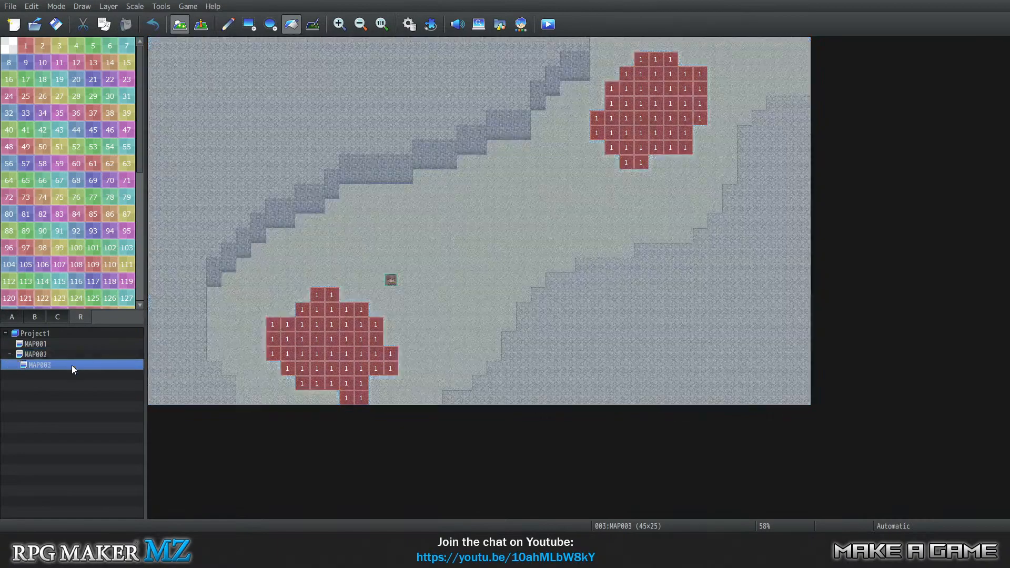
{"action": "left_click", "coordinate": [71, 355]}
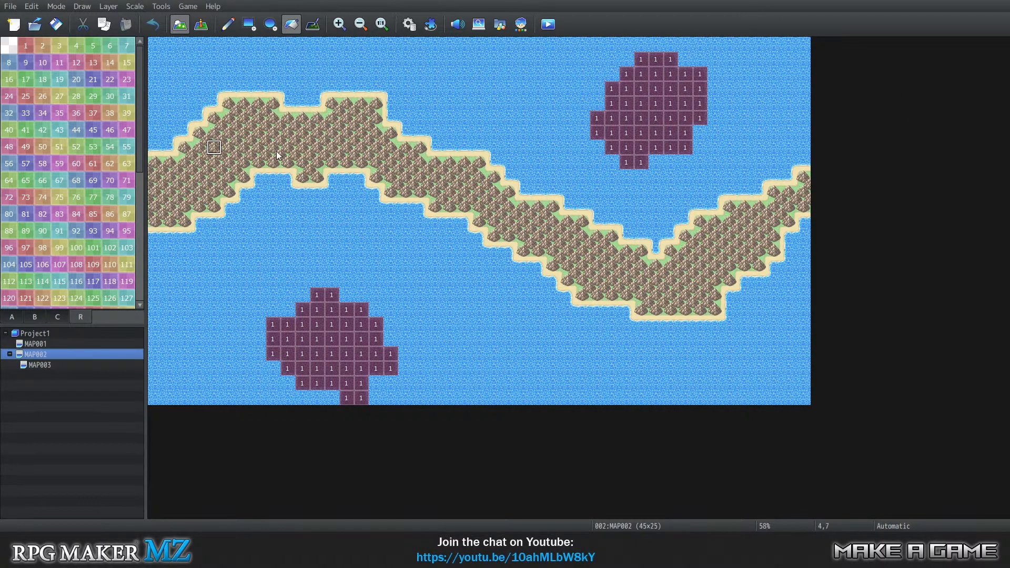
Create a new event on tile 0,0 of MAP002 with Below characters priority and a Parallel trigger.
{"action": "left_click", "coordinate": [201, 24]}
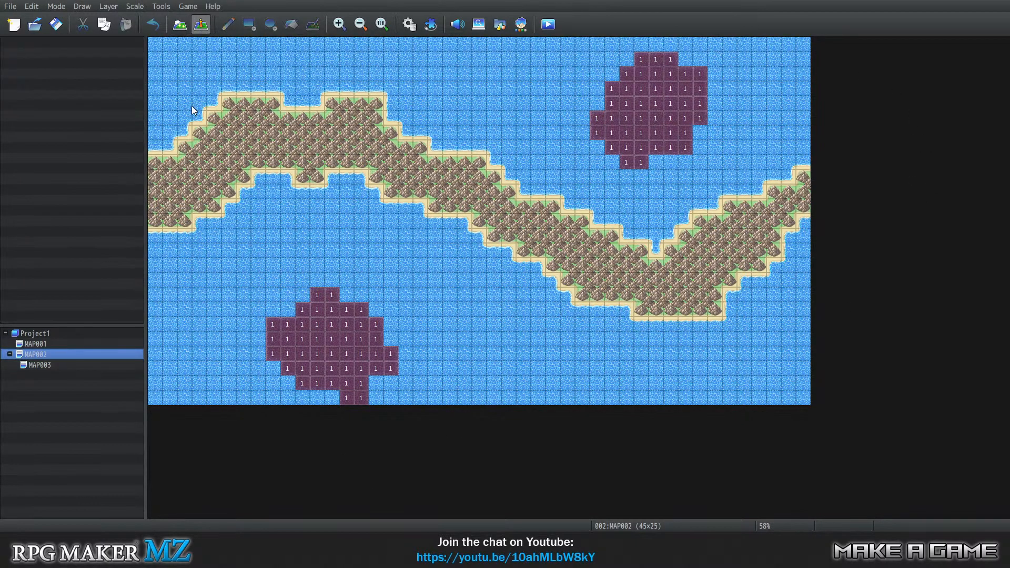
{"action": "right_click", "coordinate": [155, 46]}
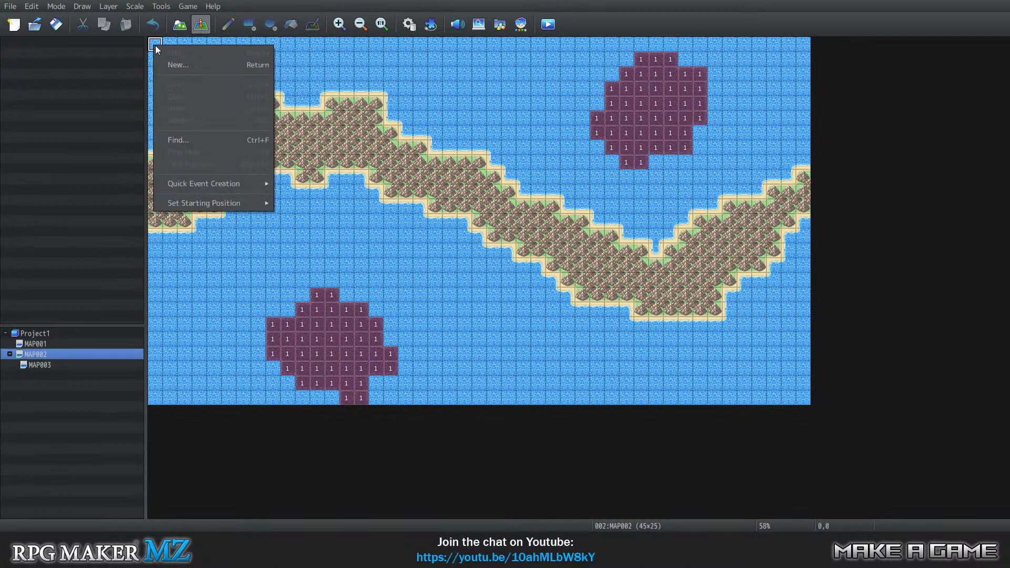
{"action": "left_click", "coordinate": [214, 66]}
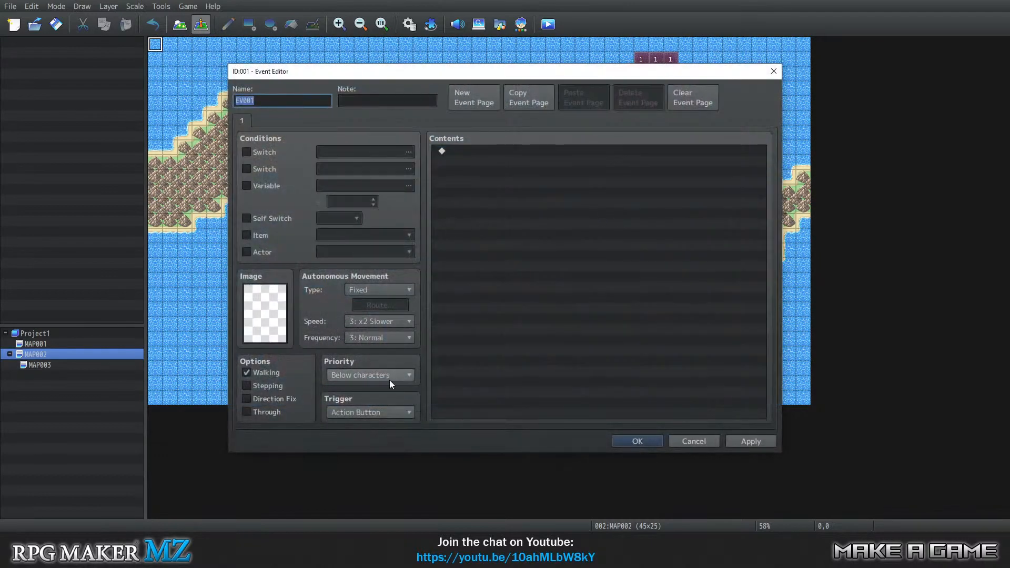
{"action": "left_click", "coordinate": [383, 412]}
{"action": "left_click", "coordinate": [386, 414]}
{"action": "left_click", "coordinate": [375, 380]}
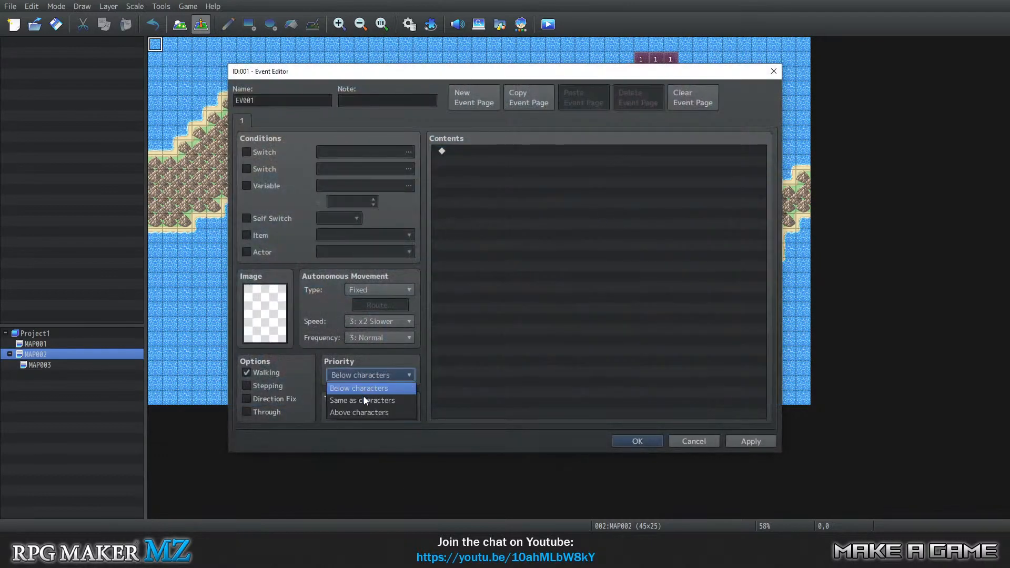
{"action": "left_click", "coordinate": [370, 376]}
{"action": "left_click", "coordinate": [390, 411]}
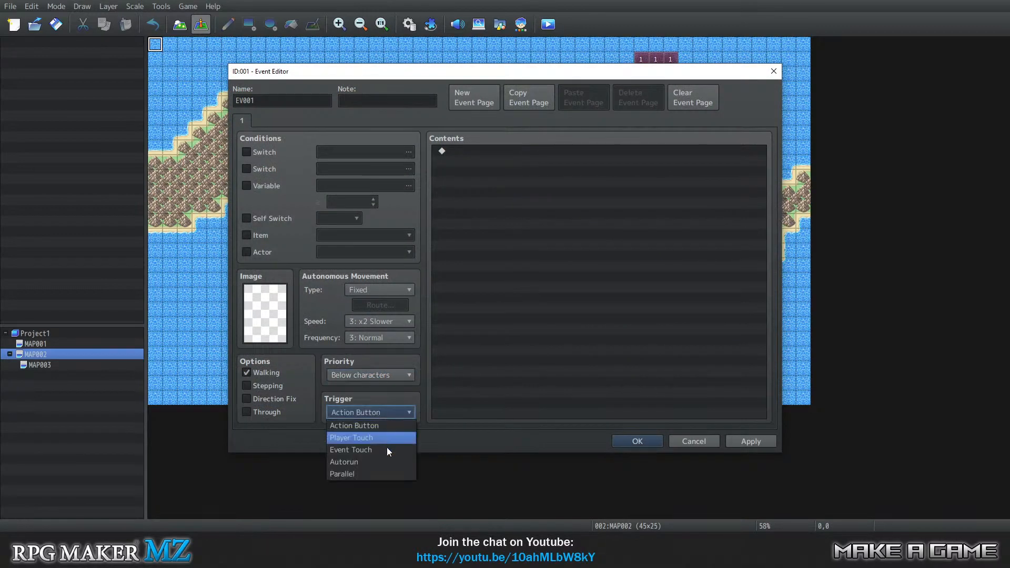
{"action": "left_click", "coordinate": [376, 470]}
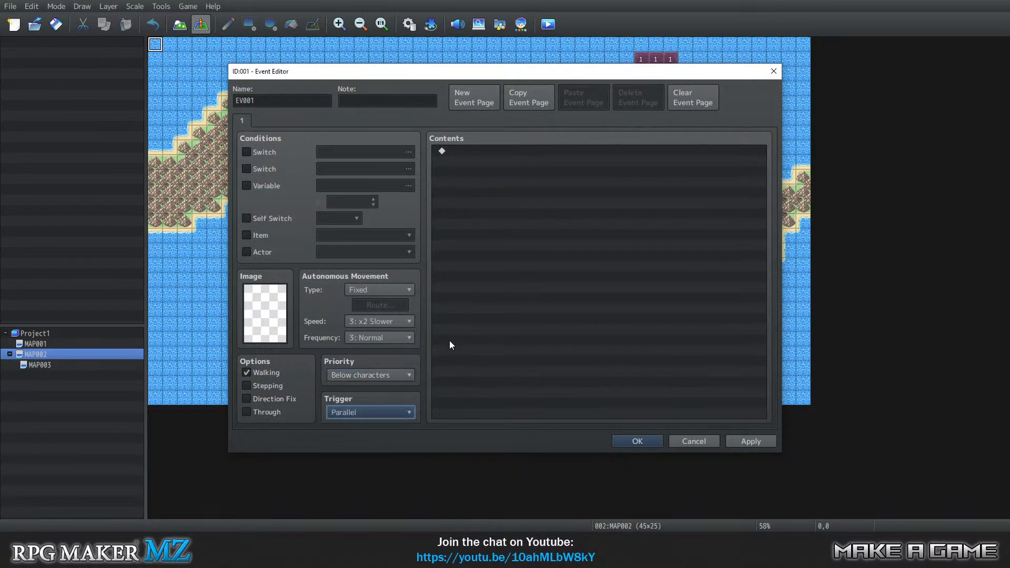
{"action": "left_click", "coordinate": [346, 373]}
{"action": "left_click", "coordinate": [348, 374]}
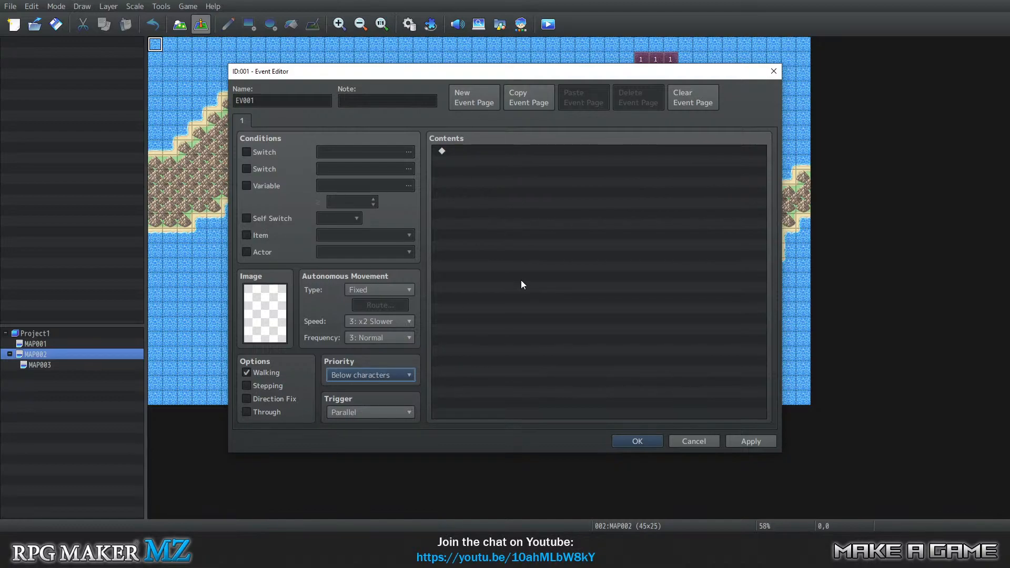
Add a conditional branch to the event that checks whether the OK button is being pressed, without an else branch.
{"action": "double_click", "coordinate": [465, 151]}
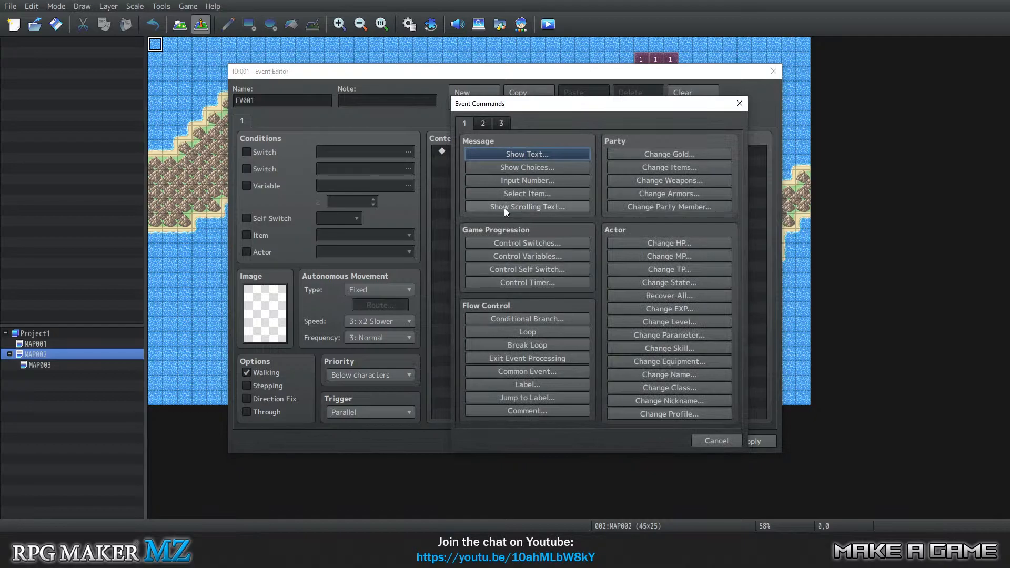
{"action": "left_click", "coordinate": [553, 317]}
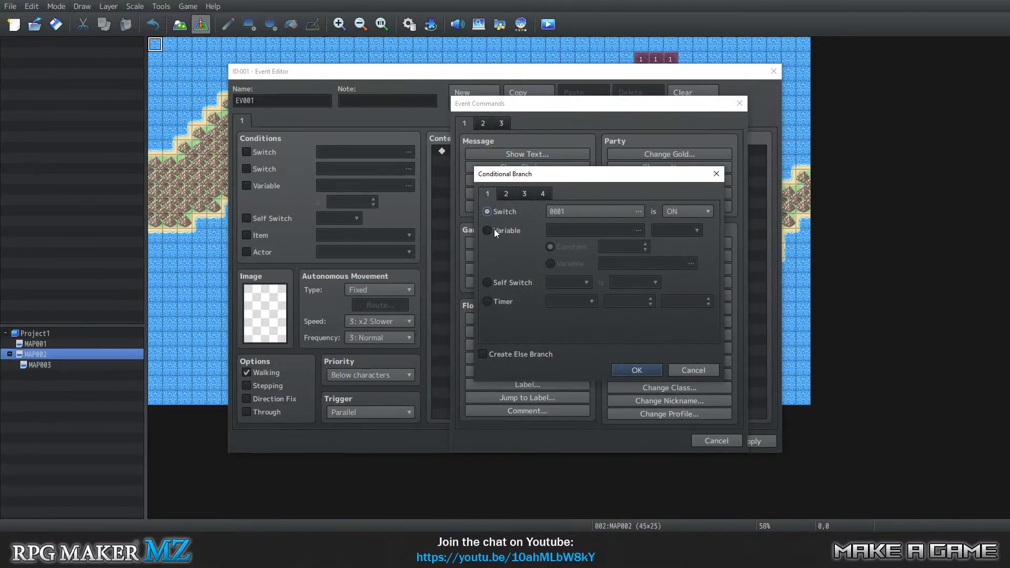
{"action": "left_click", "coordinate": [510, 194]}
{"action": "left_click", "coordinate": [526, 193]}
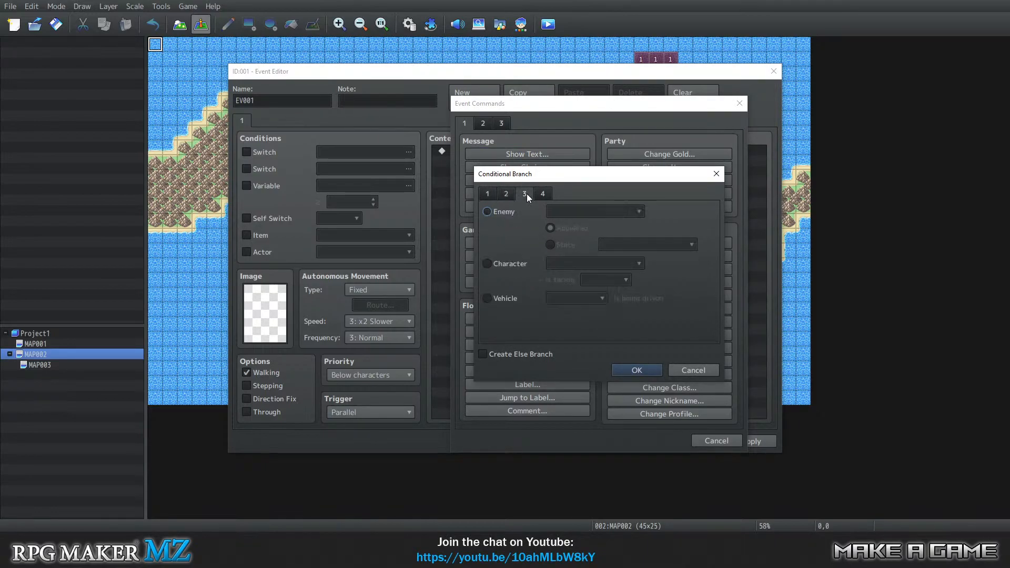
{"action": "left_click", "coordinate": [542, 194]}
{"action": "left_click", "coordinate": [487, 309]}
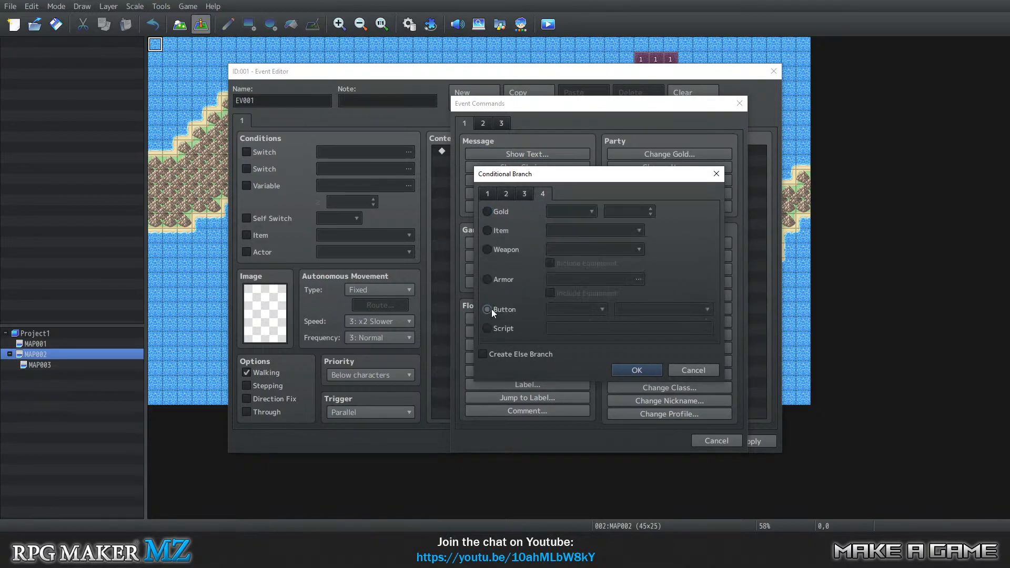
{"action": "left_click", "coordinate": [591, 309]}
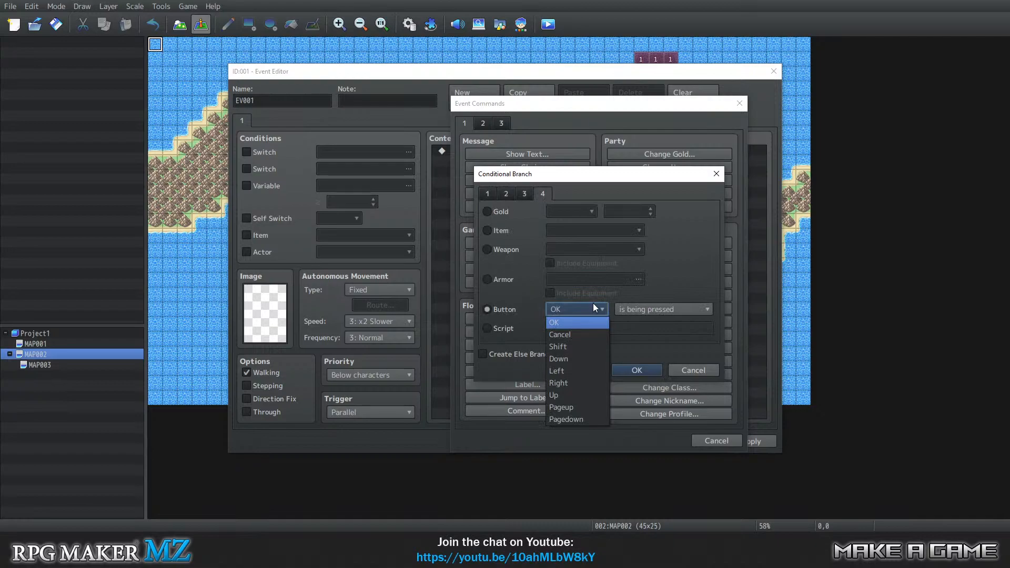
{"action": "left_click", "coordinate": [595, 308]}
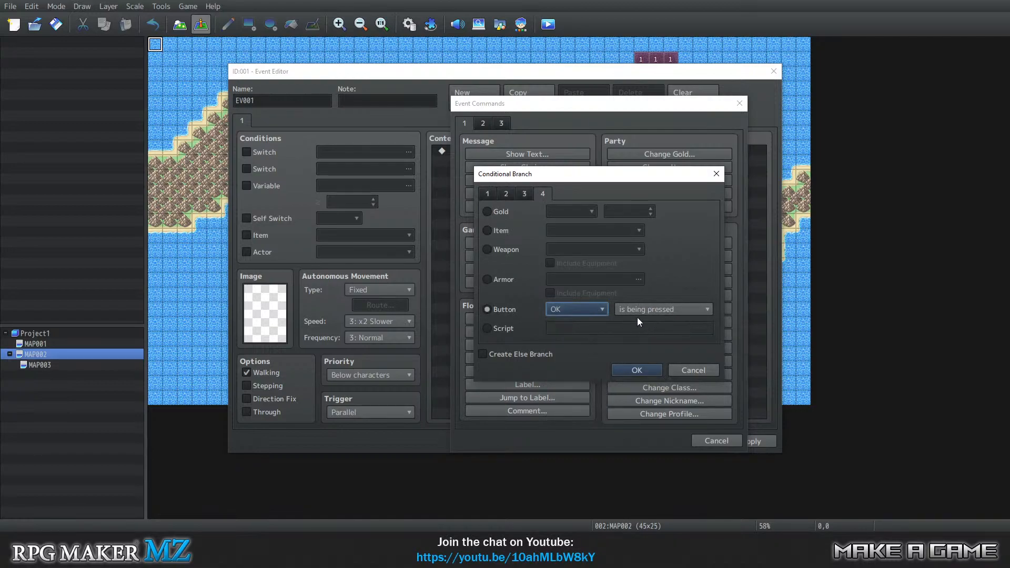
{"action": "left_click", "coordinate": [640, 368]}
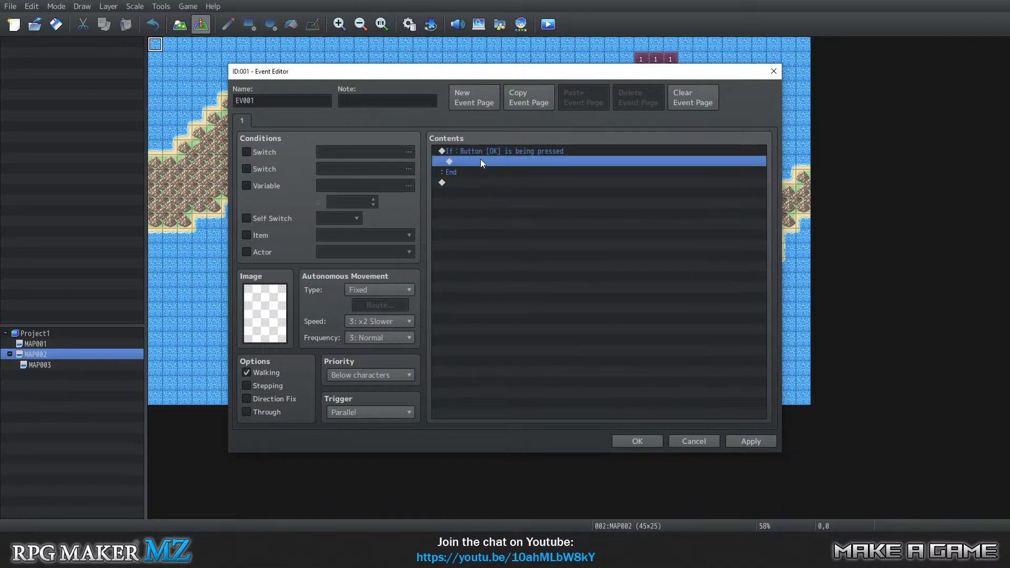
Inside the OK-button branch, add a Get Location Info command storing the player's Tile ID (Layer 1) in variable 0001.
{"action": "left_click_drag", "start_coordinate": [558, 74], "coordinate": [483, 75]}
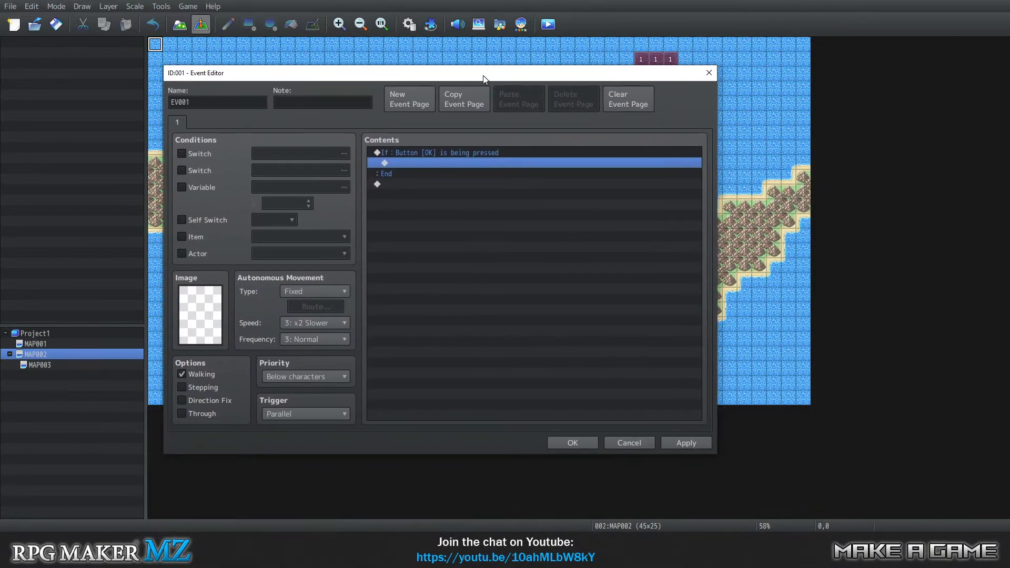
{"action": "double_click", "coordinate": [441, 163]}
{"action": "left_click", "coordinate": [417, 125]}
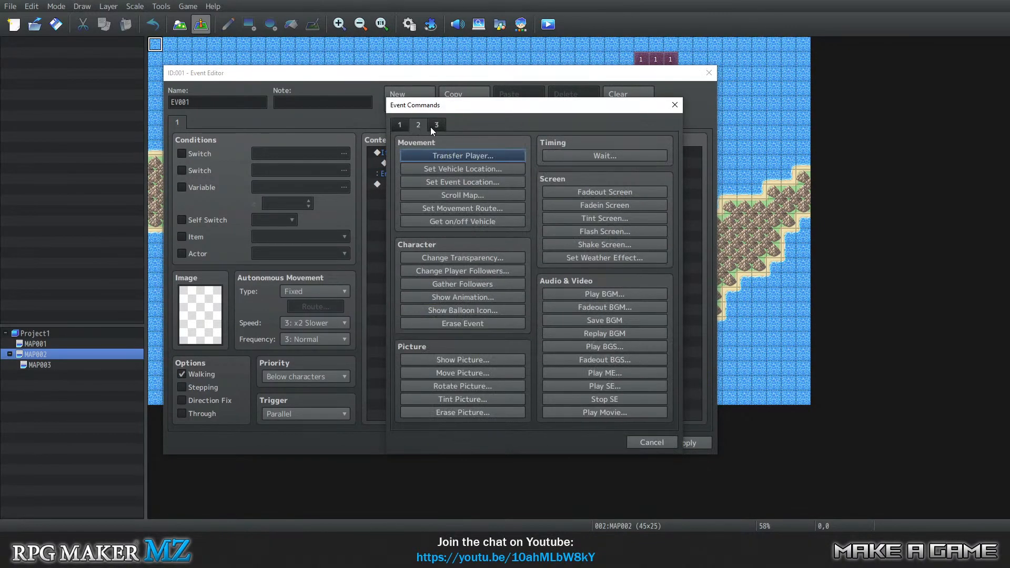
{"action": "left_click", "coordinate": [434, 124]}
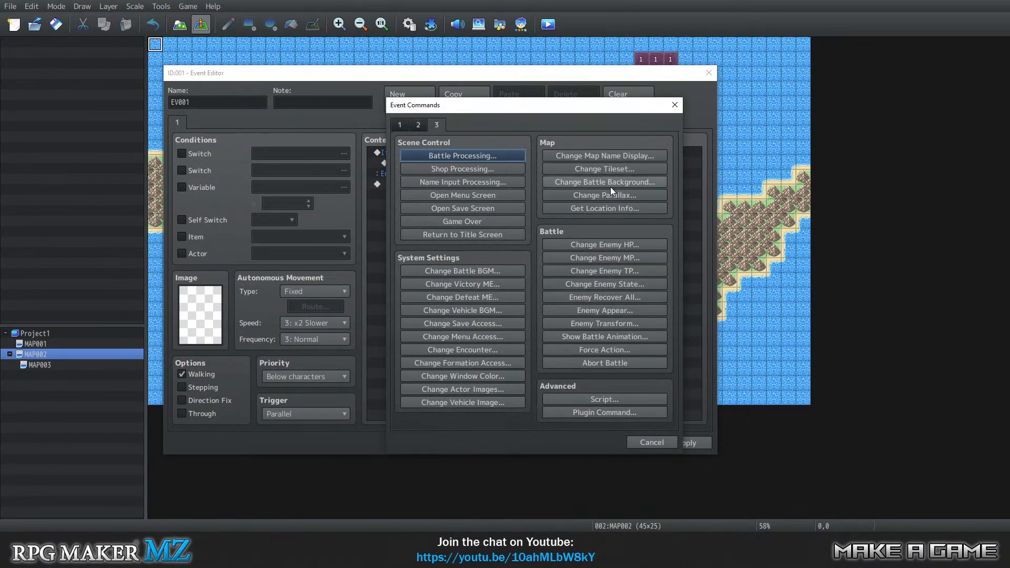
{"action": "left_click", "coordinate": [607, 208]}
{"action": "left_click", "coordinate": [520, 233]}
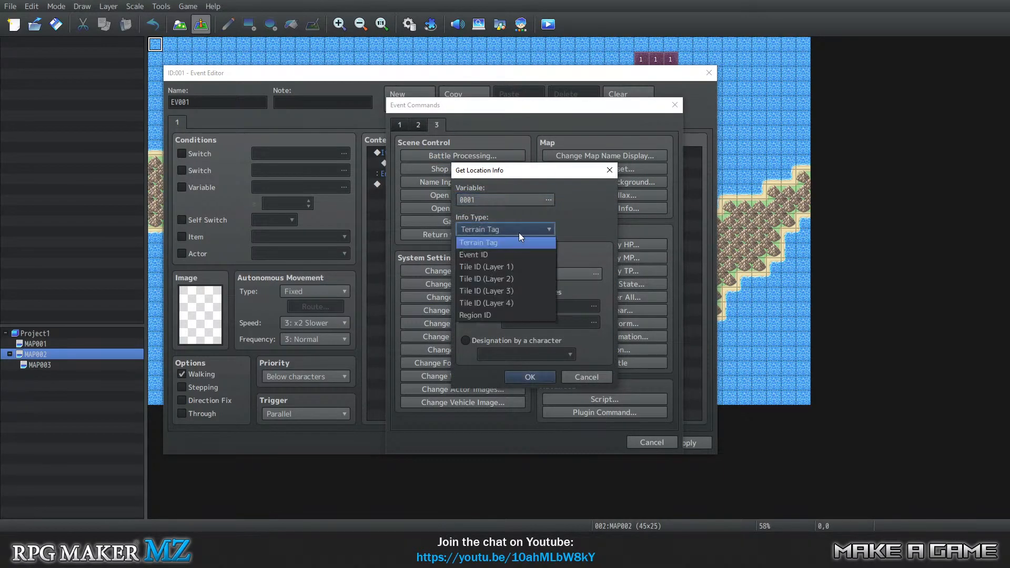
{"action": "left_click", "coordinate": [529, 228]}
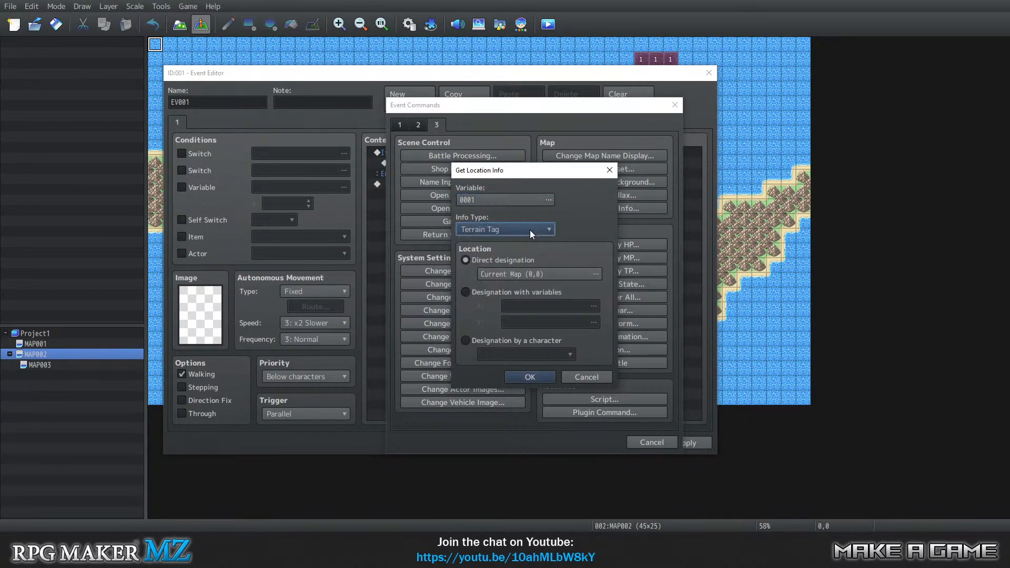
{"action": "left_click", "coordinate": [488, 339]}
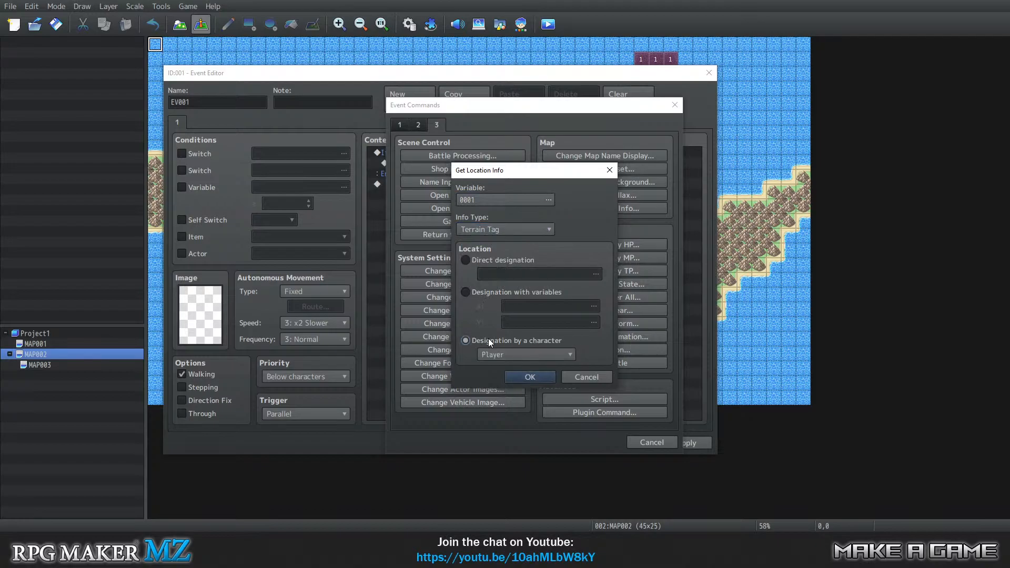
{"action": "left_click", "coordinate": [492, 232]}
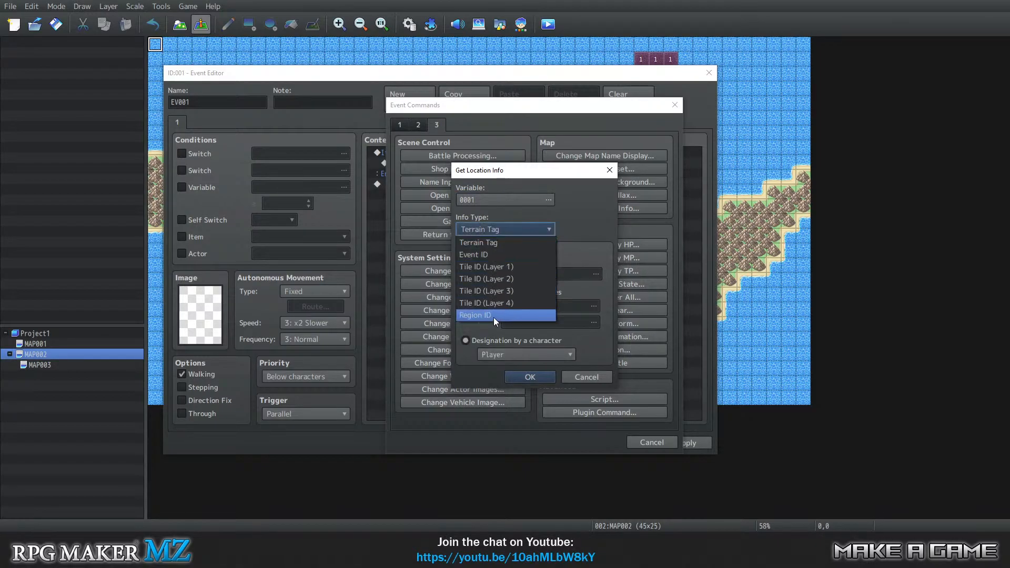
{"action": "left_click", "coordinate": [494, 266]}
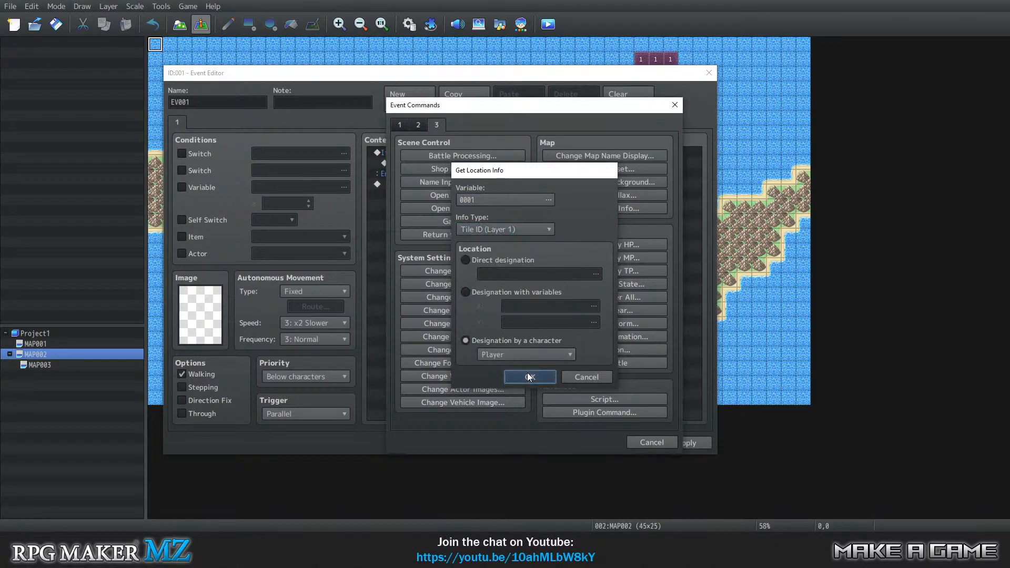
{"action": "left_click", "coordinate": [528, 376]}
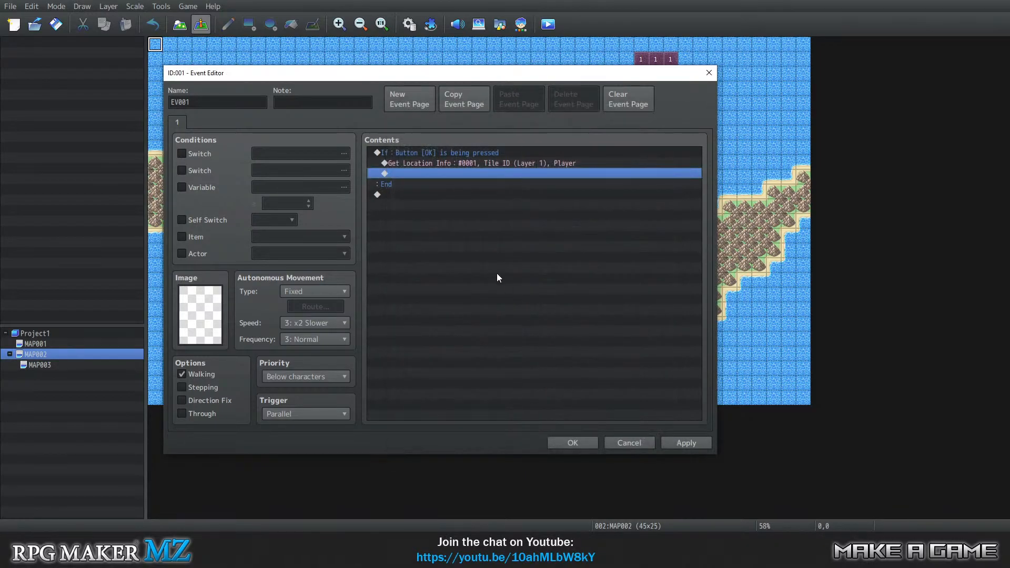
Below the Get Location Info command, add a nested conditional branch checking that variable 0001 equals constant 1, without an else branch.
{"action": "double_click", "coordinate": [449, 173]}
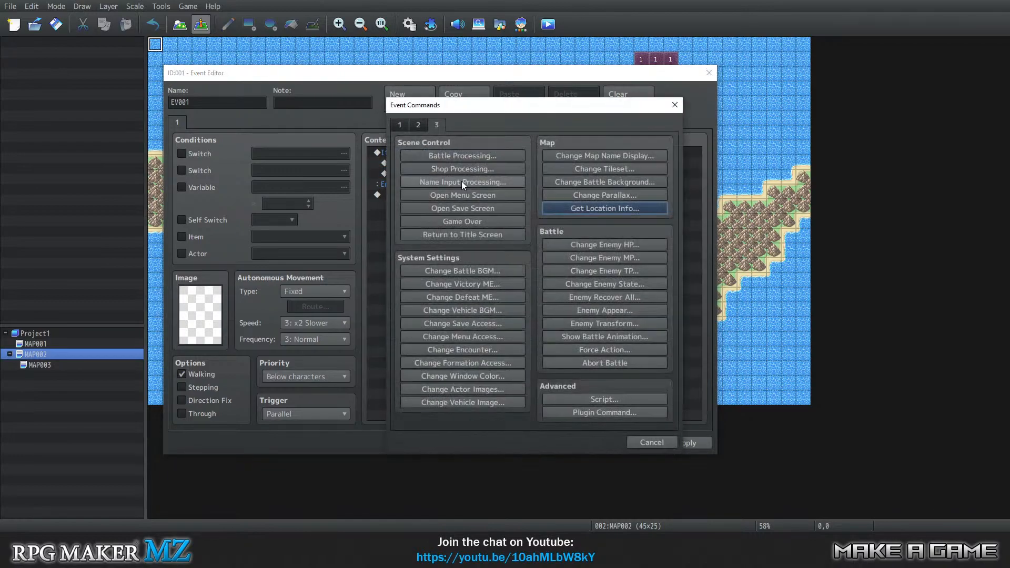
{"action": "left_click", "coordinate": [654, 445]}
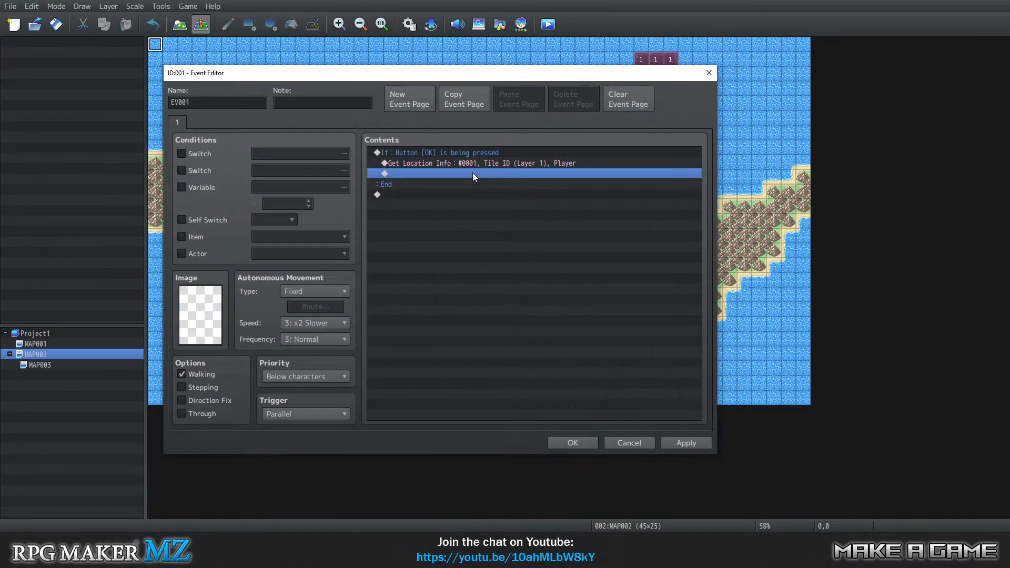
{"action": "double_click", "coordinate": [438, 175]}
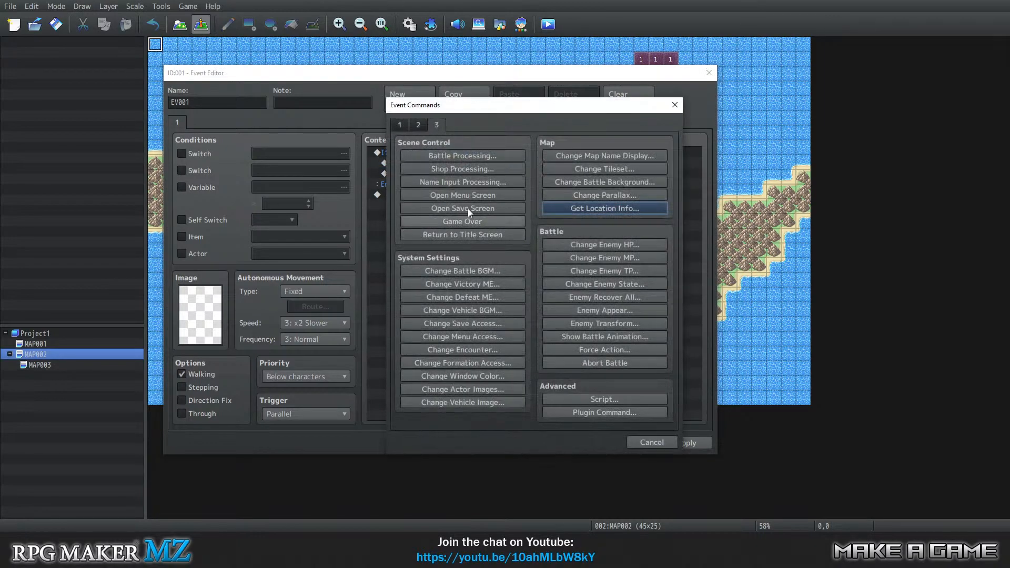
{"action": "left_click", "coordinate": [401, 129]}
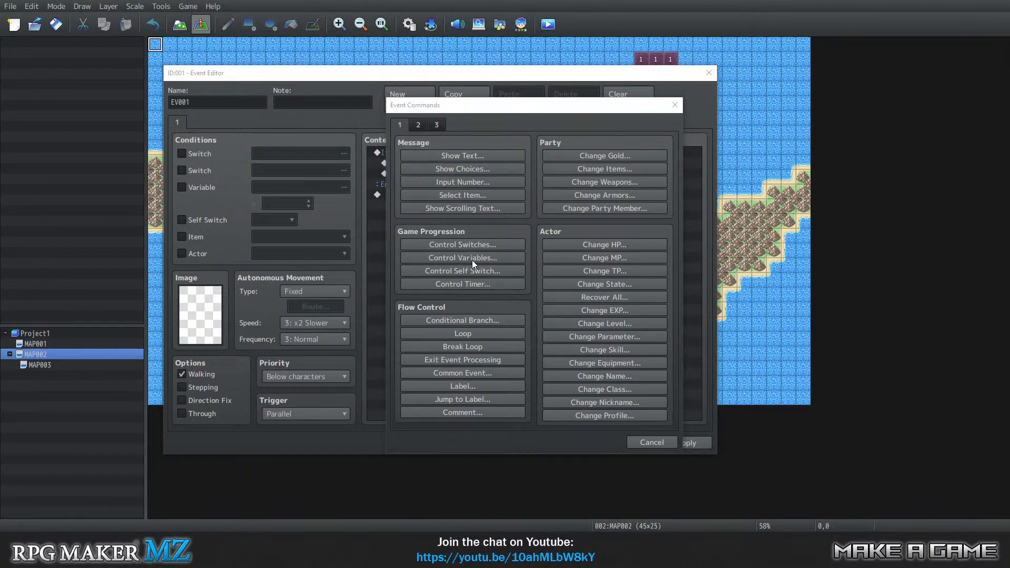
{"action": "left_click", "coordinate": [479, 319]}
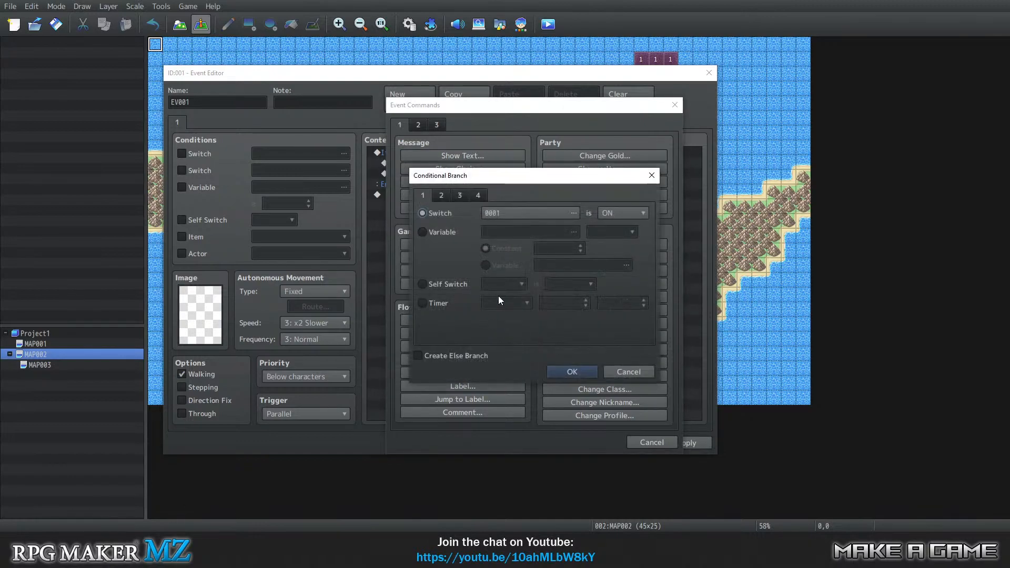
{"action": "left_click", "coordinate": [444, 231]}
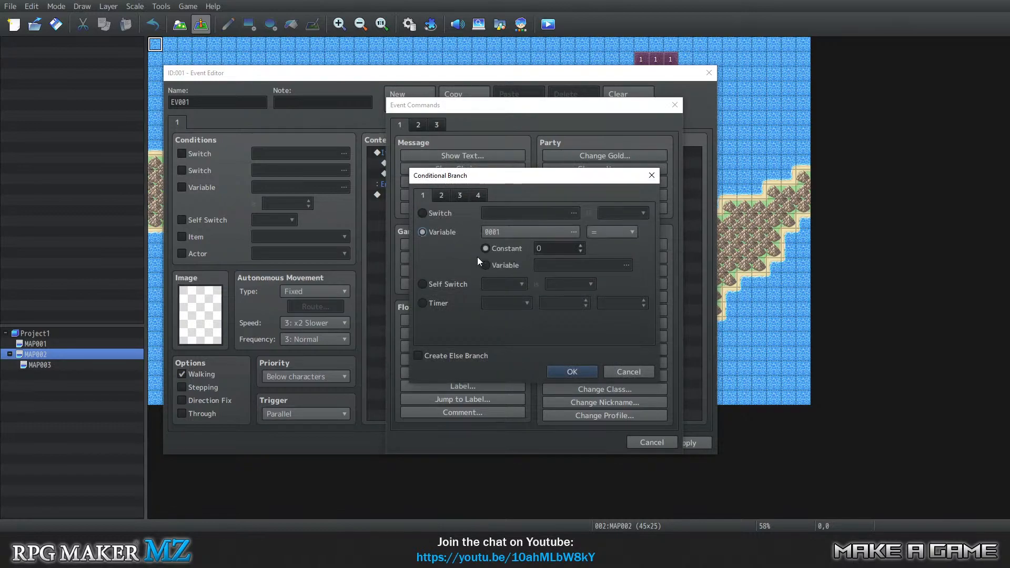
{"action": "left_click", "coordinate": [446, 218]}
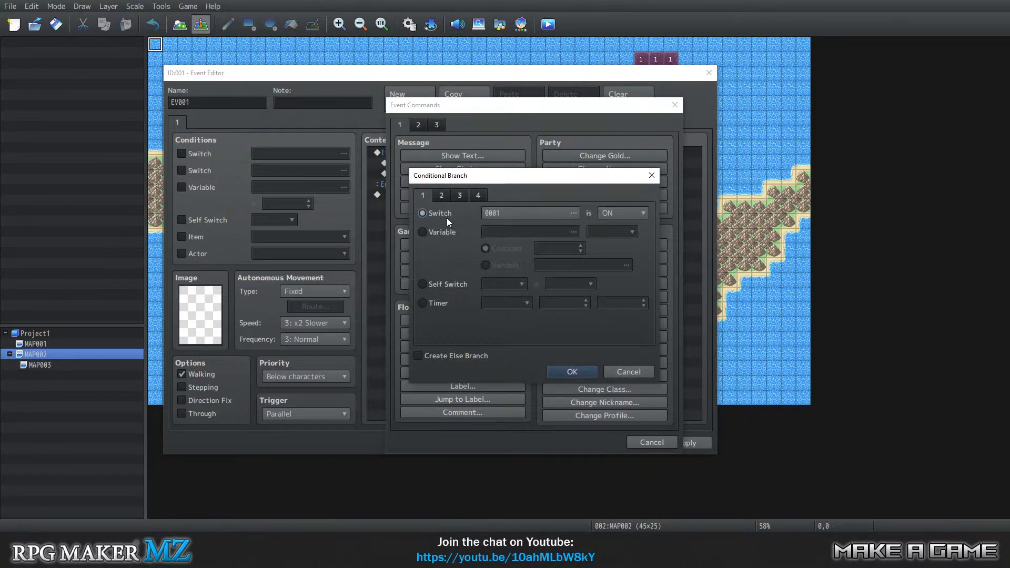
{"action": "left_click", "coordinate": [442, 233]}
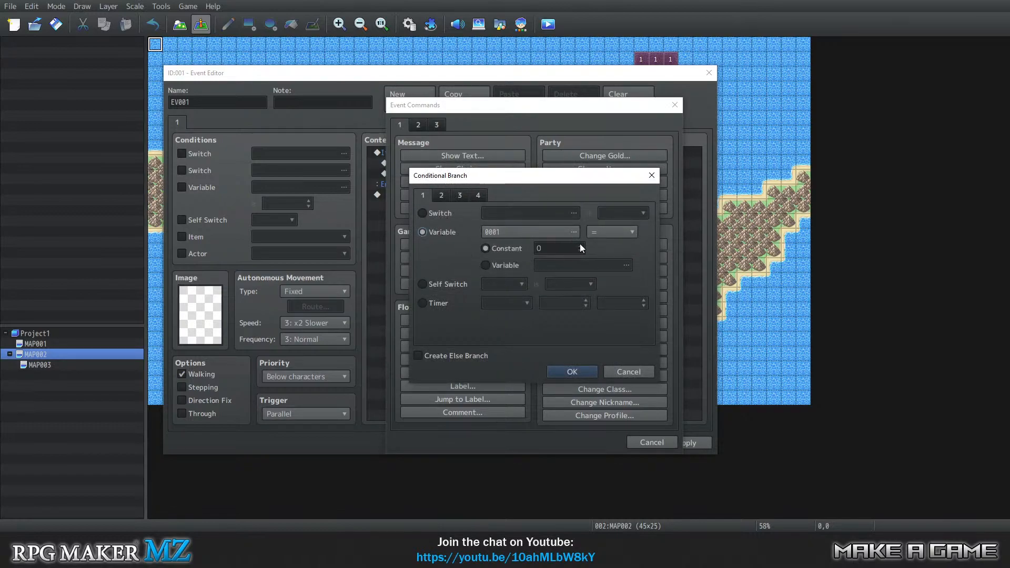
{"action": "left_click", "coordinate": [580, 245]}
{"action": "left_click", "coordinate": [573, 374]}
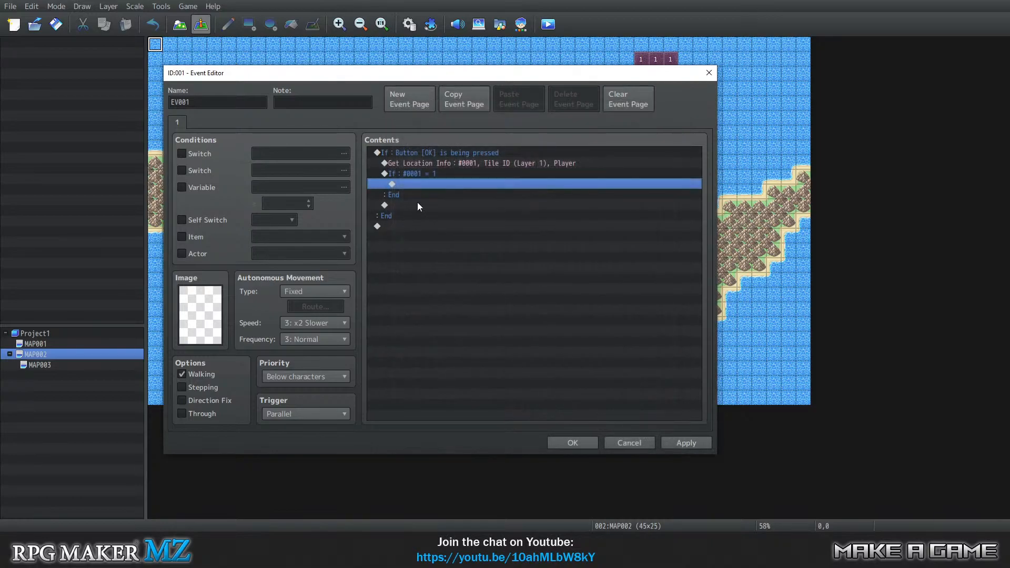
{"action": "left_click", "coordinate": [450, 167]}
{"action": "left_click", "coordinate": [449, 181]}
{"action": "double_click", "coordinate": [412, 188]}
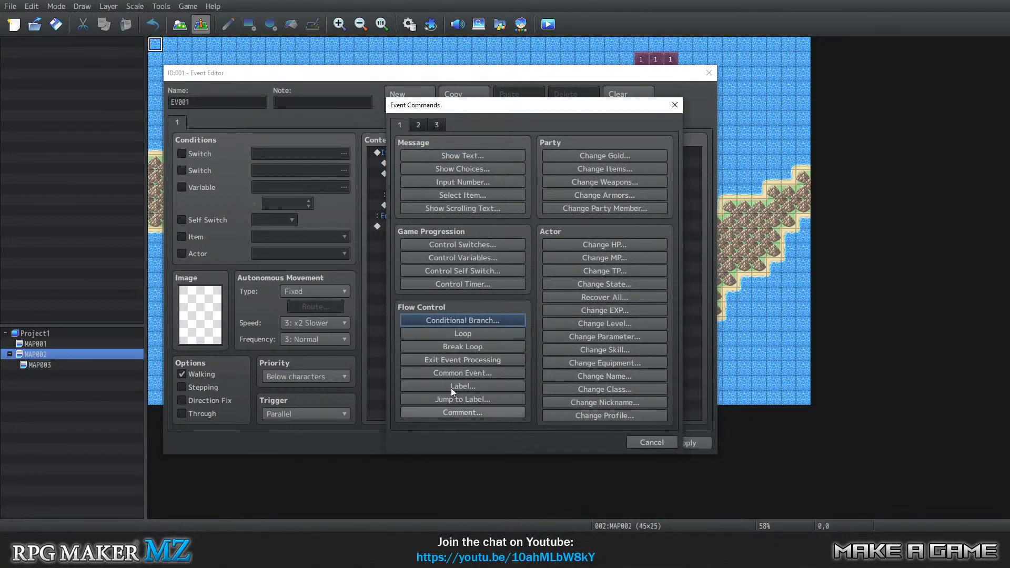
{"action": "left_click", "coordinate": [418, 126]}
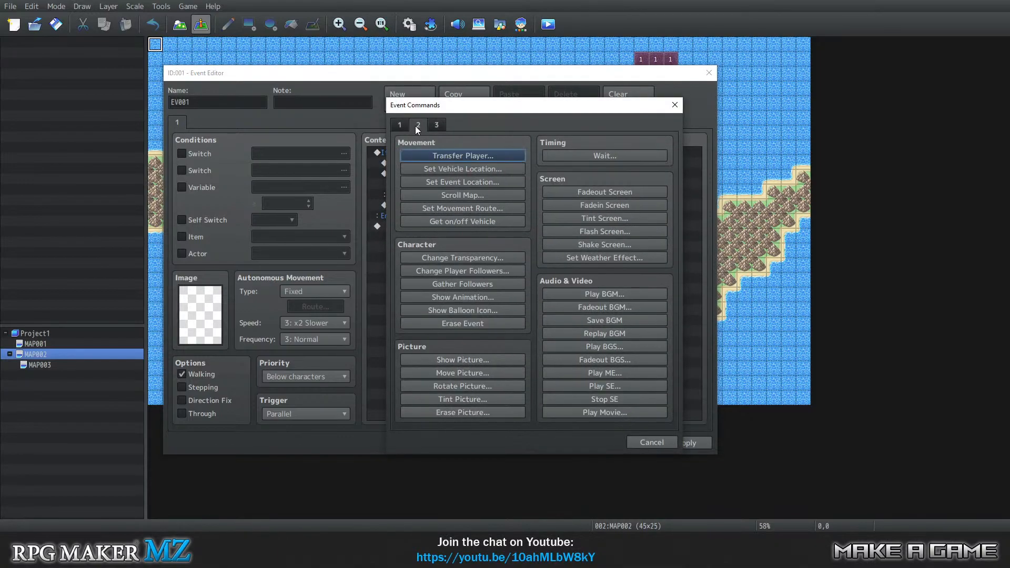
{"action": "left_click", "coordinate": [451, 157]}
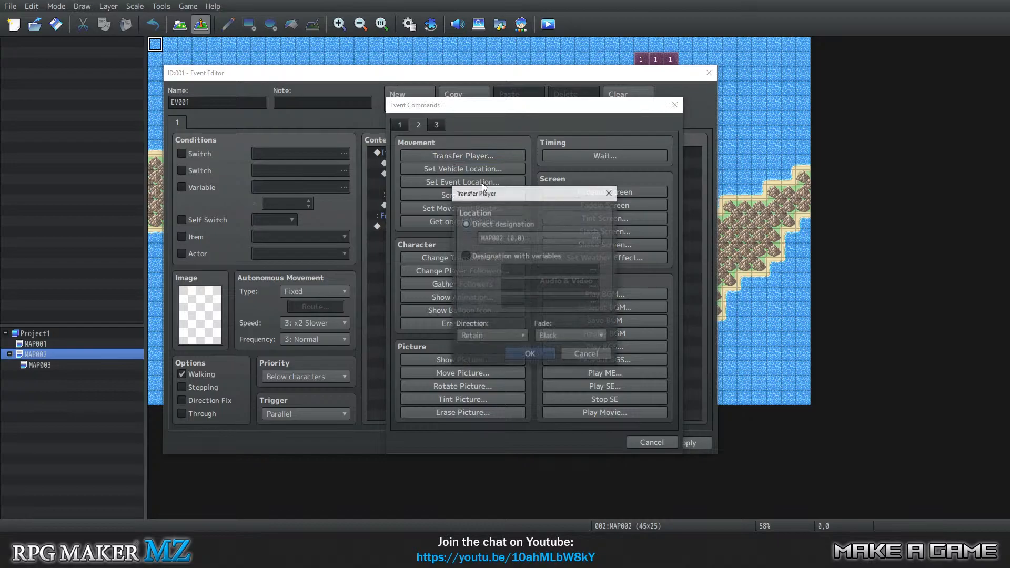
{"action": "left_click", "coordinate": [488, 257]}
{"action": "left_click", "coordinate": [483, 226]}
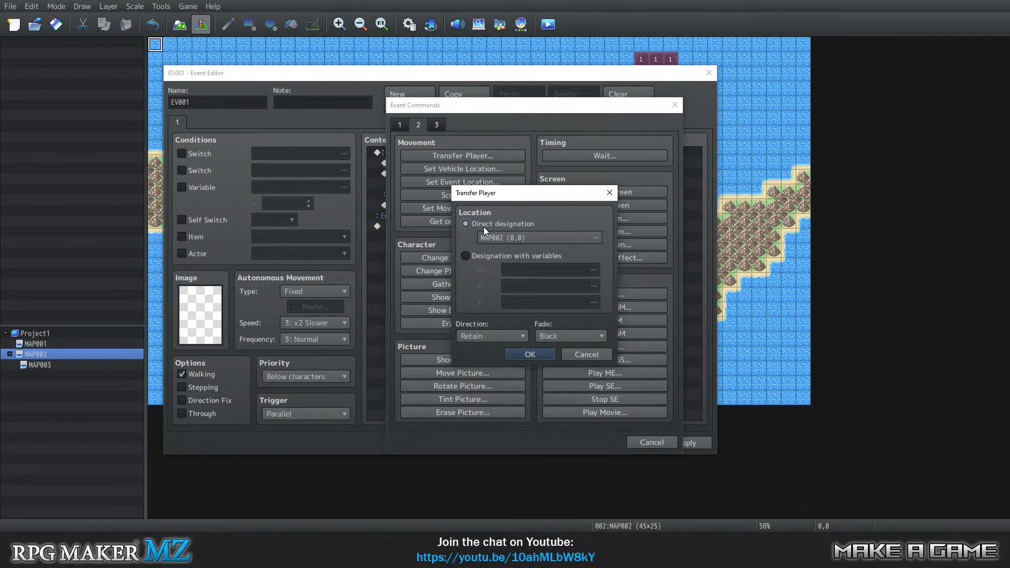
{"action": "left_click", "coordinate": [487, 255]}
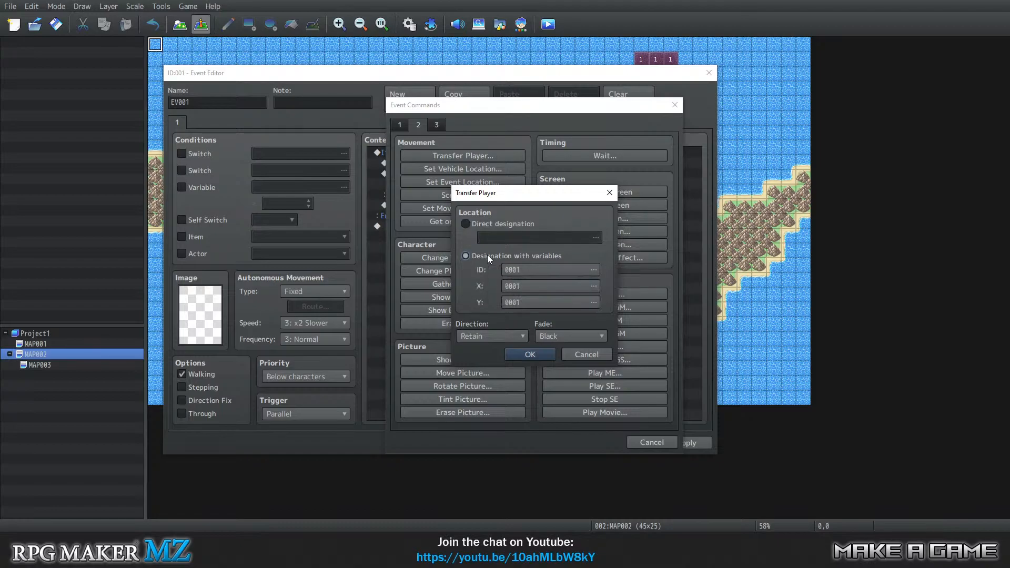
{"action": "left_click", "coordinate": [483, 223]}
{"action": "left_click", "coordinate": [537, 239]}
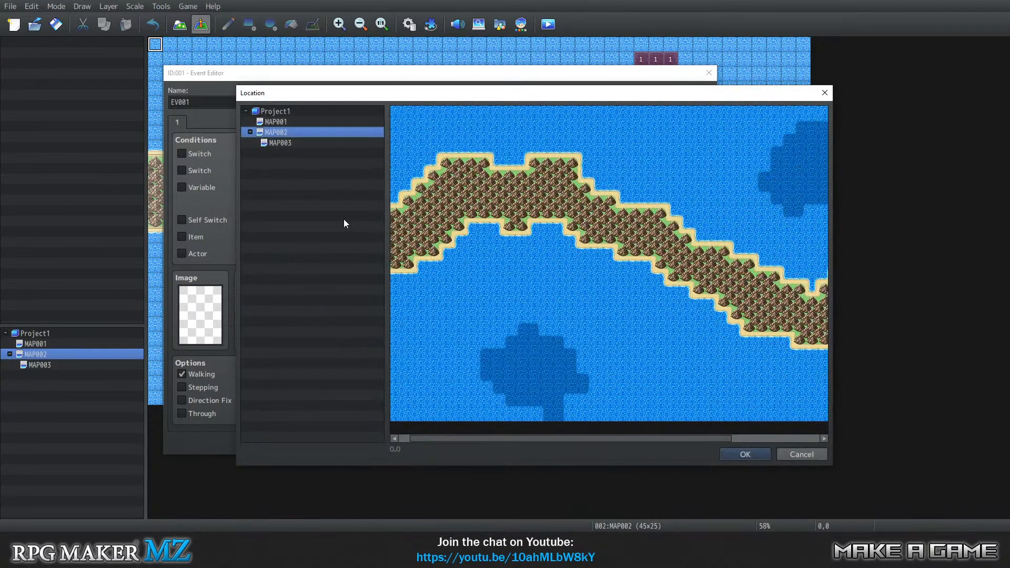
{"action": "left_click", "coordinate": [802, 456]}
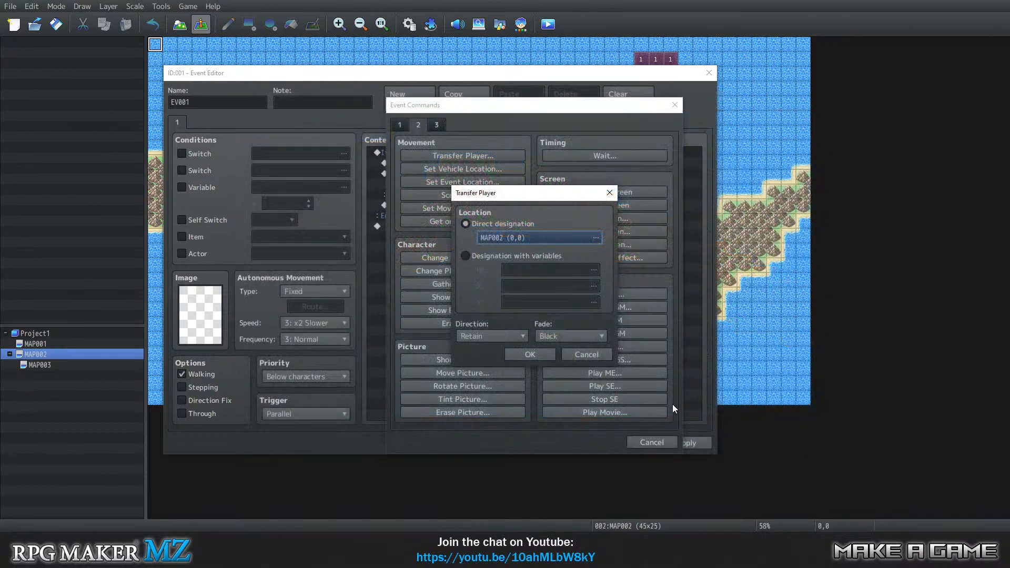
{"action": "left_click", "coordinate": [605, 352]}
{"action": "left_click", "coordinate": [664, 443]}
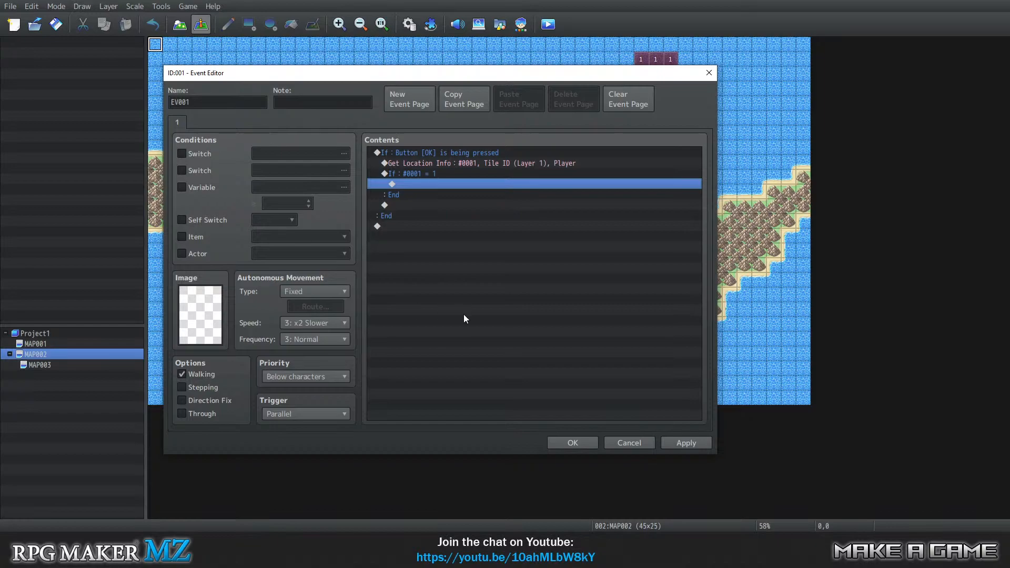
Reopen the Get Location Info command and review its character and info type options, keeping Player and Tile ID (Layer 1).
{"action": "double_click", "coordinate": [444, 164]}
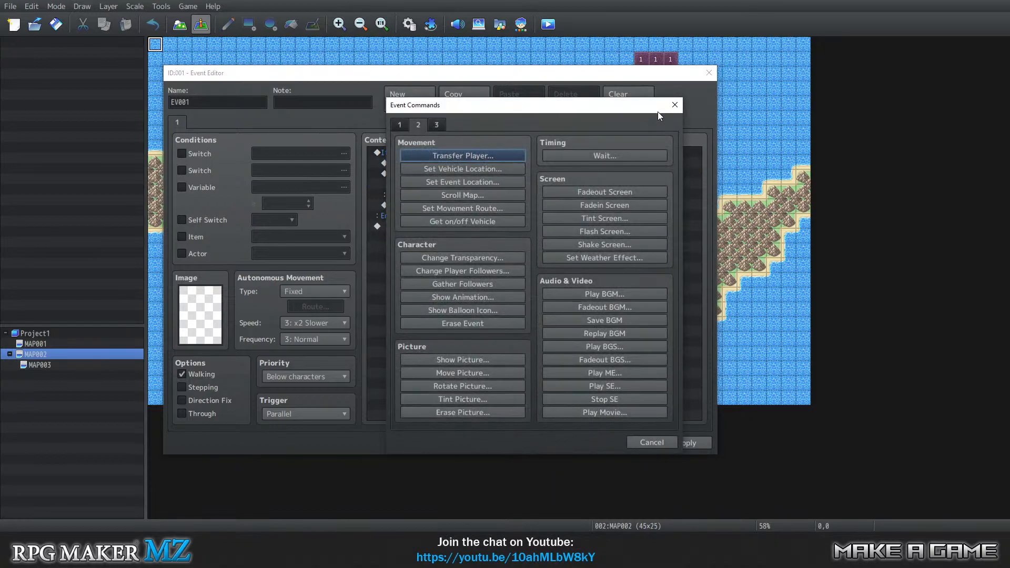
{"action": "left_click", "coordinate": [673, 105]}
{"action": "right_click", "coordinate": [462, 165]}
{"action": "left_click", "coordinate": [480, 174]}
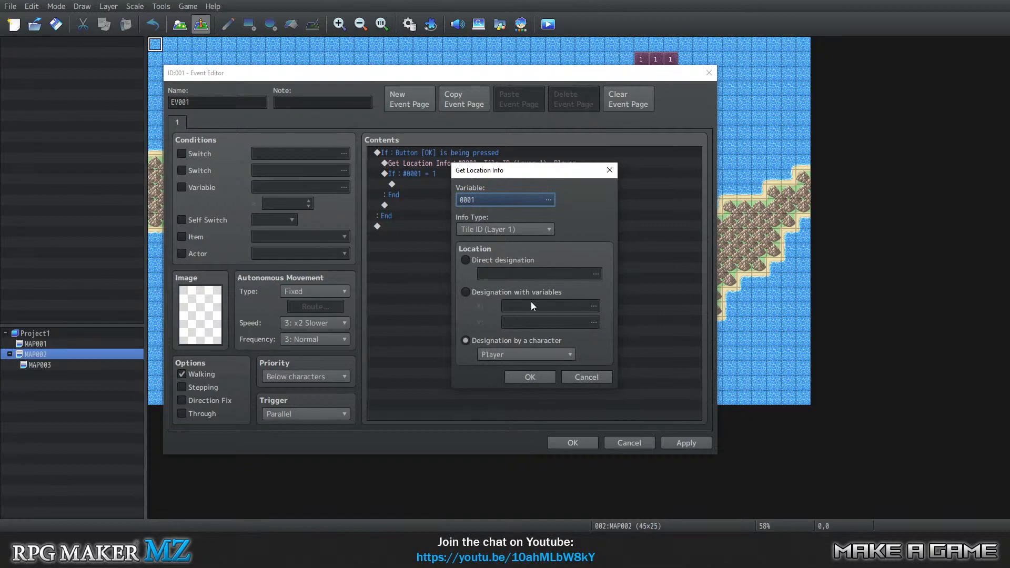
{"action": "left_click", "coordinate": [545, 353]}
{"action": "left_click", "coordinate": [524, 366]}
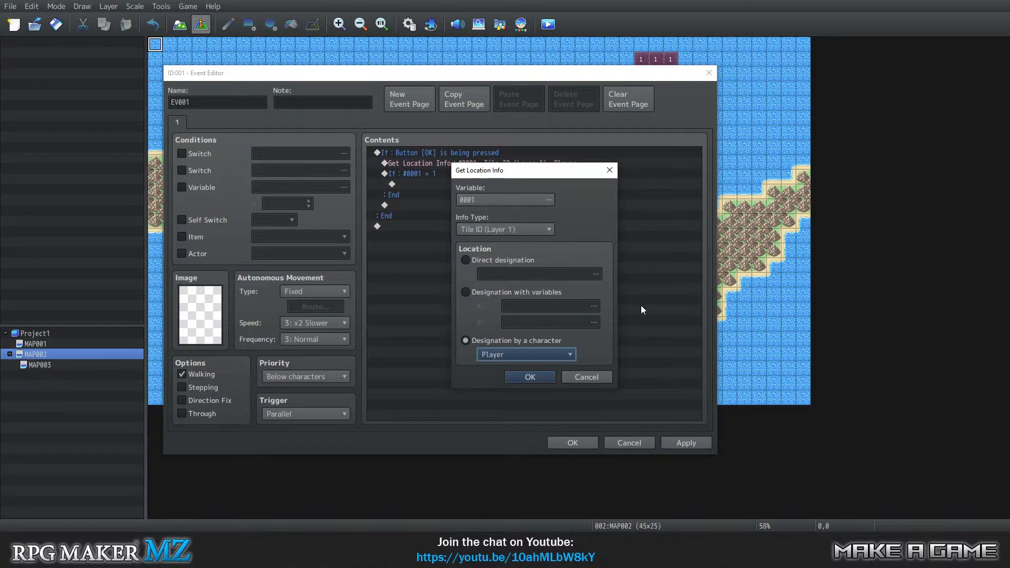
{"action": "left_click", "coordinate": [488, 228]}
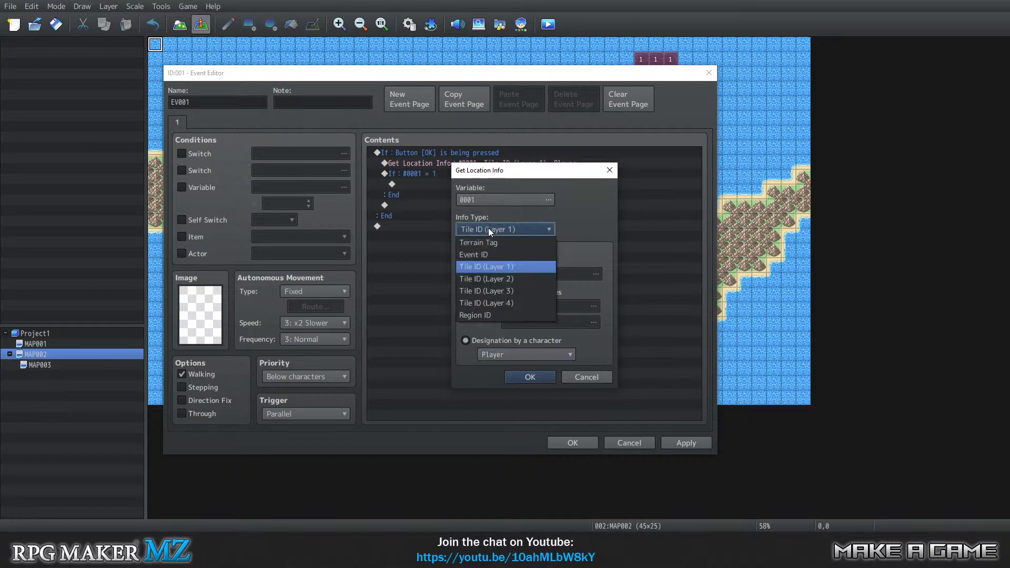
{"action": "left_click", "coordinate": [500, 263]}
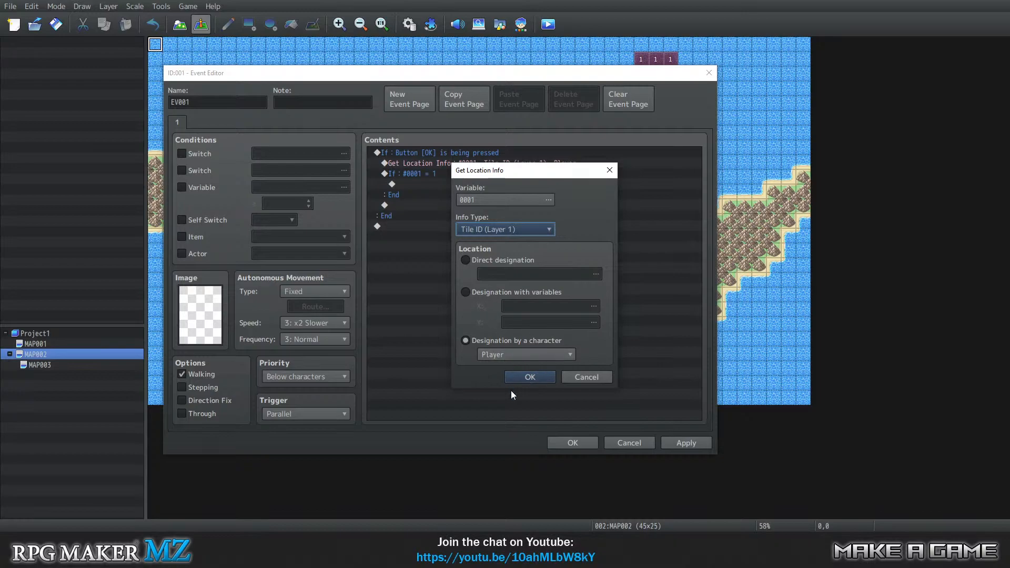
{"action": "left_click", "coordinate": [522, 381]}
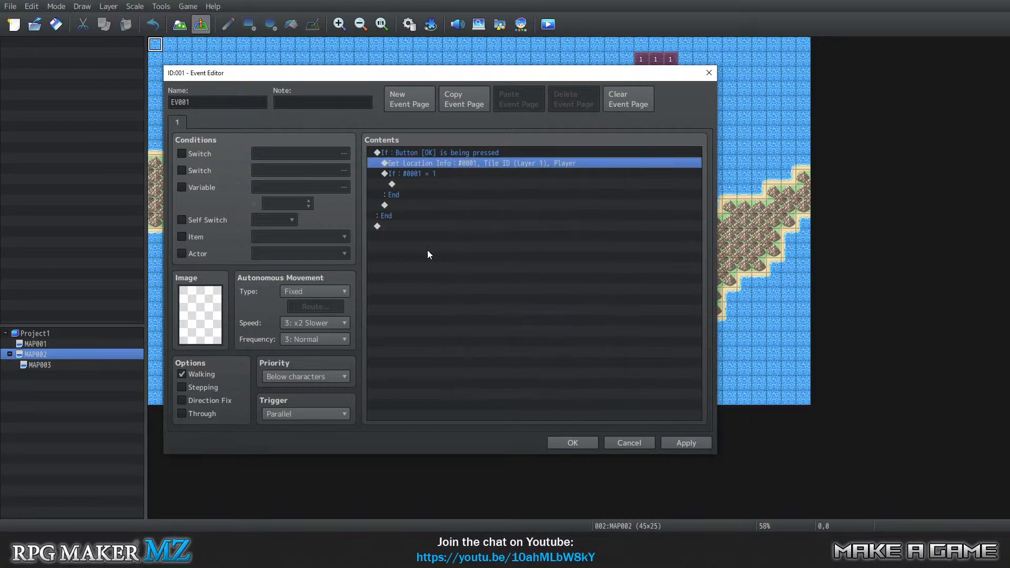
{"action": "left_click", "coordinate": [389, 185]}
{"action": "left_click", "coordinate": [418, 163]}
{"action": "left_click", "coordinate": [421, 182]}
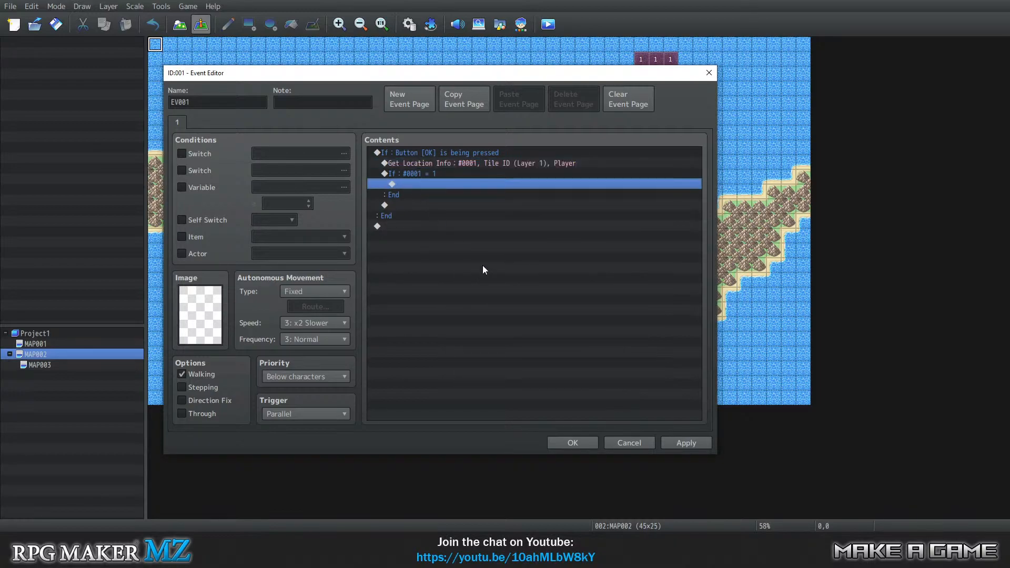
{"action": "left_click", "coordinate": [412, 174]}
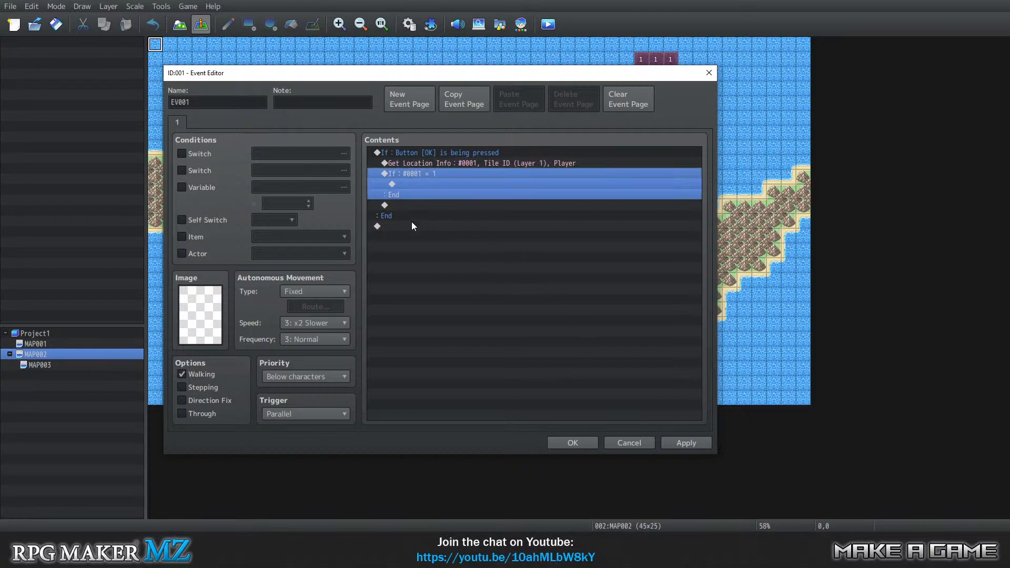
{"action": "left_click", "coordinate": [411, 225]}
Start a Get Location Info command inside the nested variable branch, with its location designated by the Player character.
{"action": "left_click", "coordinate": [404, 183]}
{"action": "double_click", "coordinate": [405, 185]}
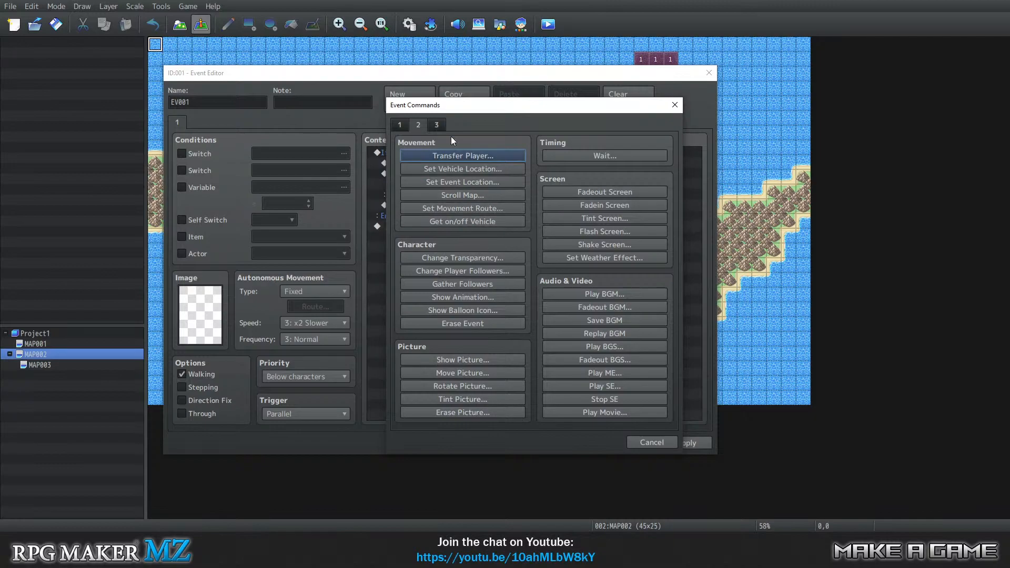
{"action": "left_click", "coordinate": [431, 127]}
{"action": "left_click", "coordinate": [589, 207]}
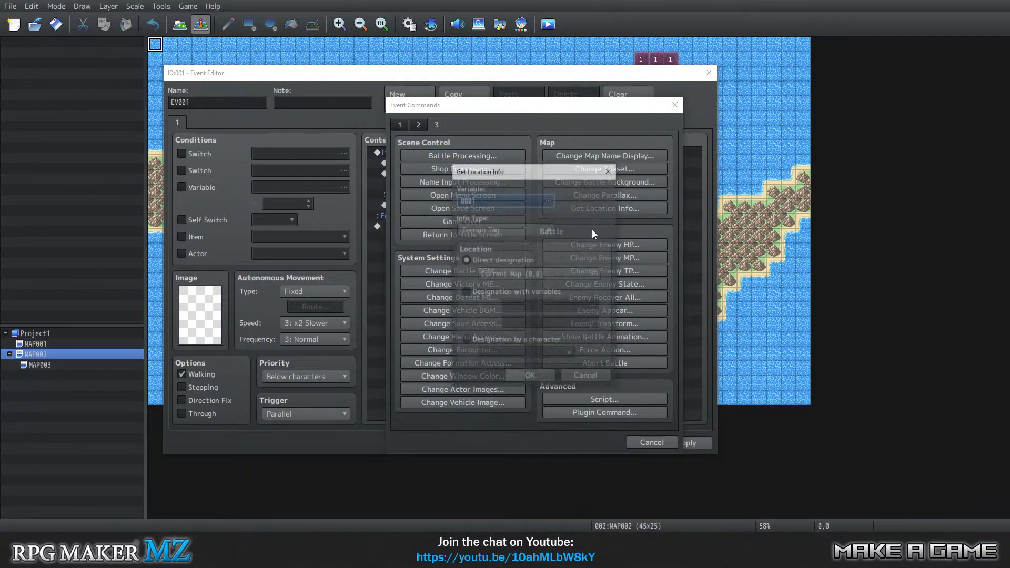
{"action": "left_click", "coordinate": [520, 350]}
{"action": "left_click", "coordinate": [510, 352]}
{"action": "left_click", "coordinate": [506, 369]}
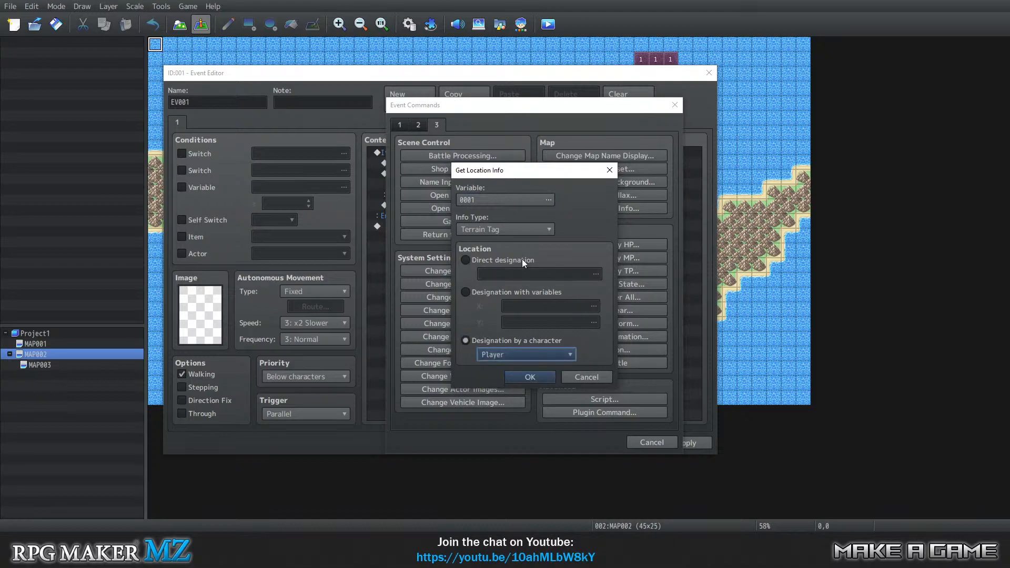
Open the variable list from the Get Location Info command and name variable 0001 RegionID.
{"action": "left_click", "coordinate": [497, 200]}
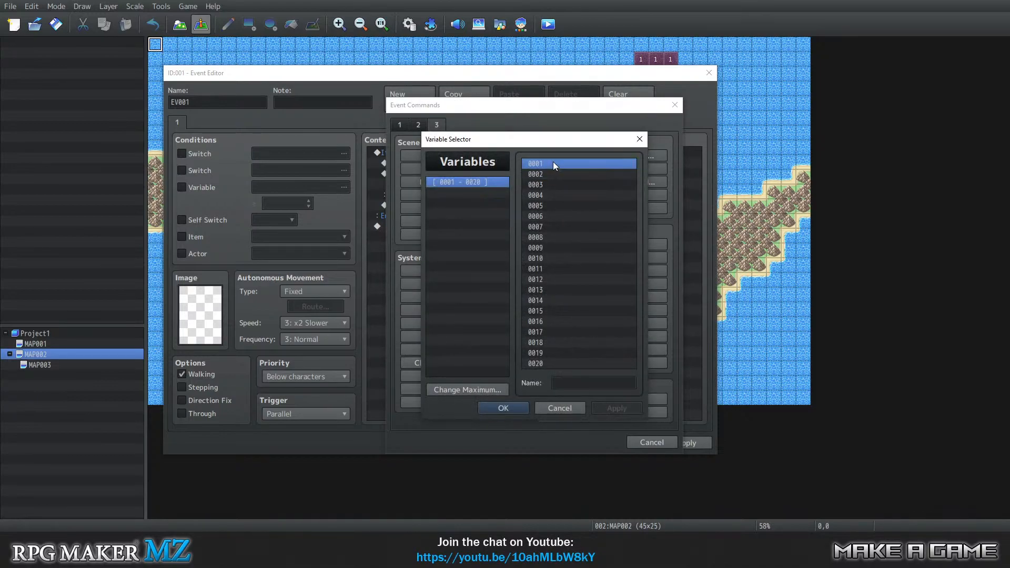
{"action": "left_click", "coordinate": [583, 382]}
{"action": "type", "text": "RE"}
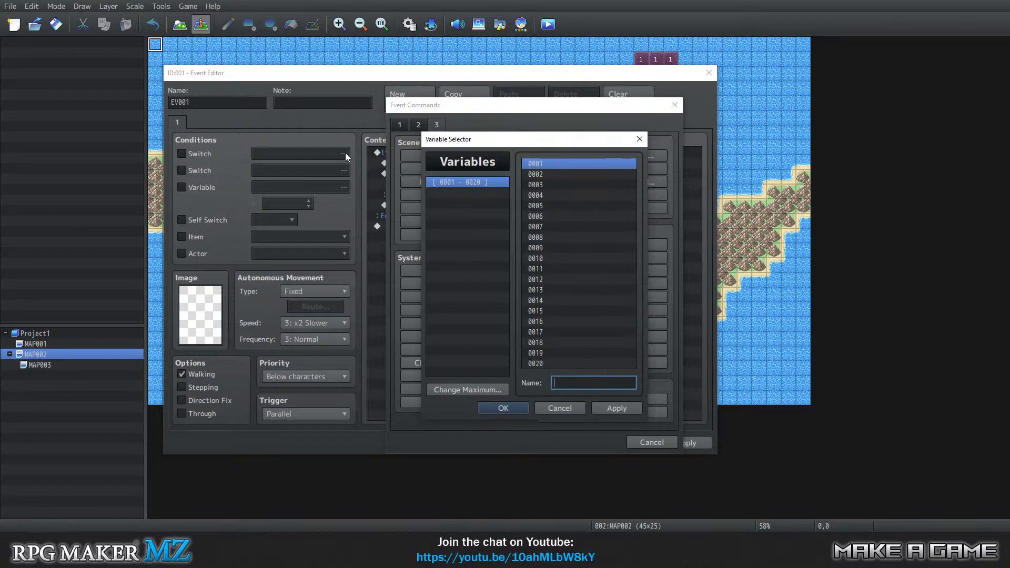
{"action": "type", "text": "gionID"}
{"action": "key", "text": "Tab"}
Name variable 0002 PlayerX.
{"action": "left_click", "coordinate": [557, 174]}
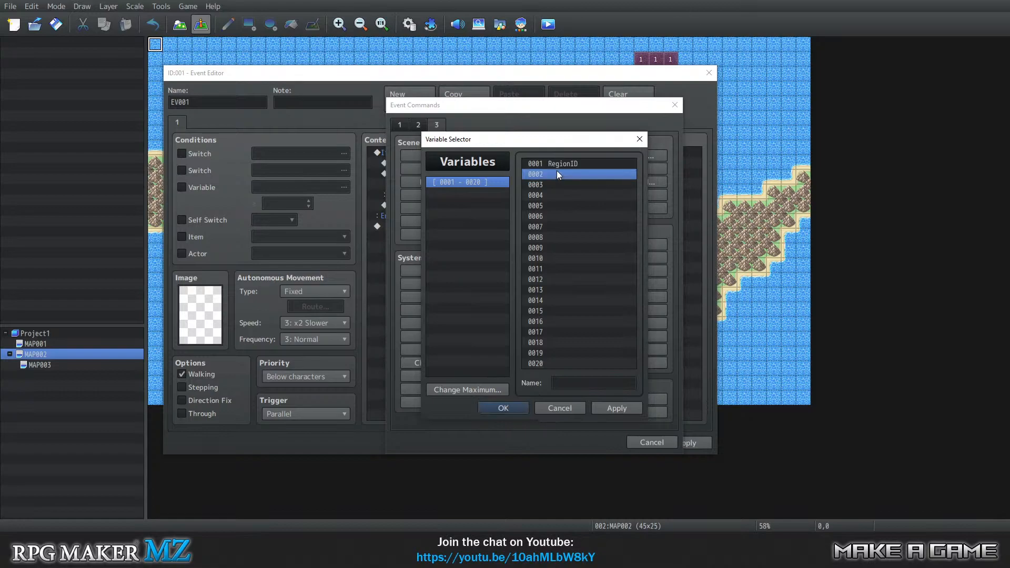
{"action": "left_click", "coordinate": [588, 382]}
{"action": "type", "text": "PLayerX"}
{"action": "key", "text": "BackSpace"}
{"action": "key", "text": "BackSpace"}
{"action": "key", "text": "BackSpace"}
{"action": "key", "text": "BackSpace"}
{"action": "key", "text": "BackSpace"}
{"action": "key", "text": "BackSpace"}
{"action": "type", "text": "layerX"}
Name variable 0003 PlayerY and accept it as the Get Location Info variable.
{"action": "left_click", "coordinate": [545, 184]}
{"action": "left_click", "coordinate": [569, 385]}
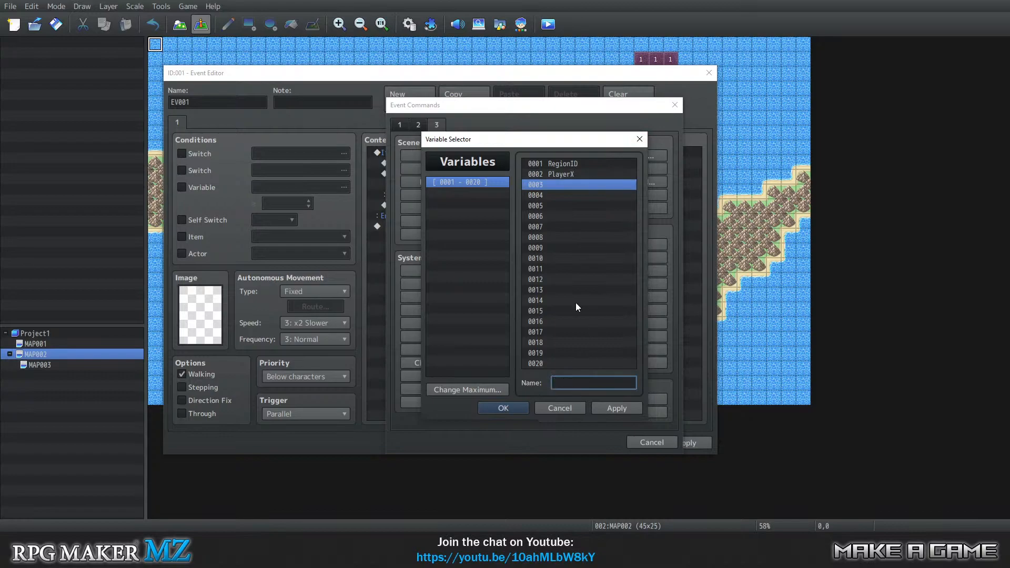
{"action": "type", "text": "POlayer"}
{"action": "key", "text": "BackSpace"}
{"action": "key", "text": "BackSpace"}
{"action": "key", "text": "BackSpace"}
{"action": "key", "text": "BackSpace"}
{"action": "key", "text": "BackSpace"}
{"action": "key", "text": "BackSpace"}
{"action": "type", "text": "layer"}
{"action": "left_click", "coordinate": [505, 409]}
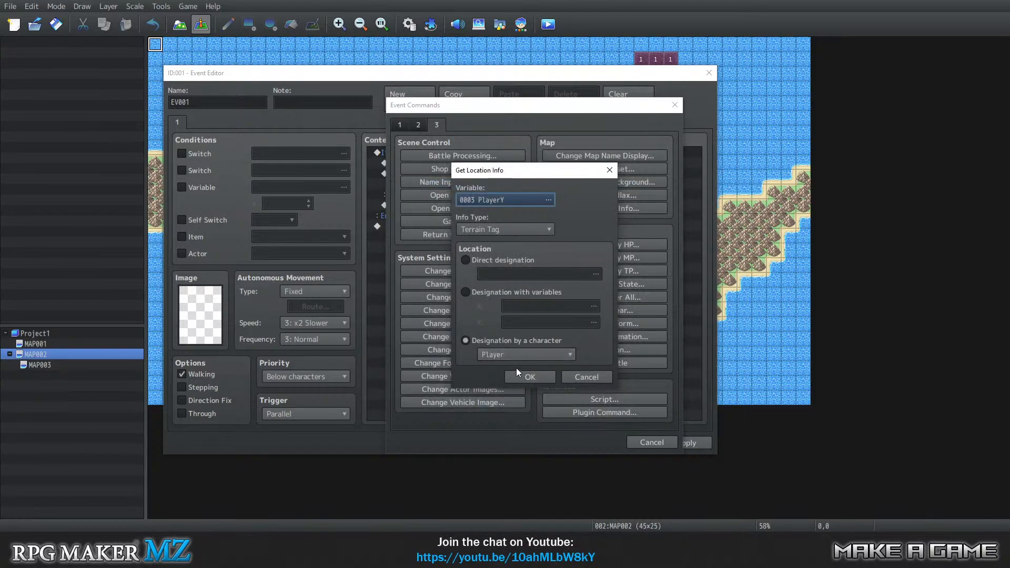
Reopen the variable list, name variable 0004 Map, and accept it as the command's variable.
{"action": "left_click", "coordinate": [512, 202]}
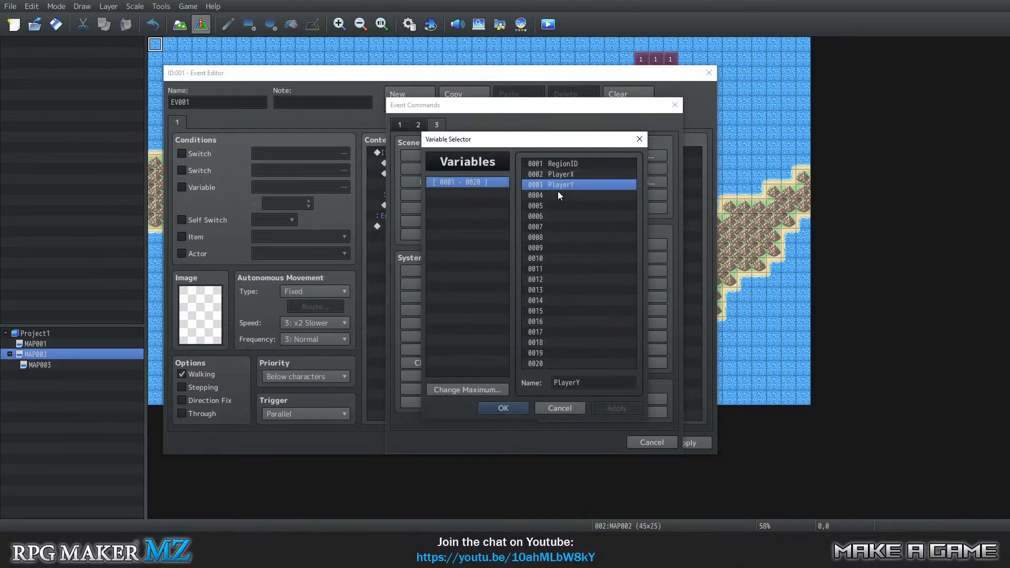
{"action": "left_click", "coordinate": [552, 195]}
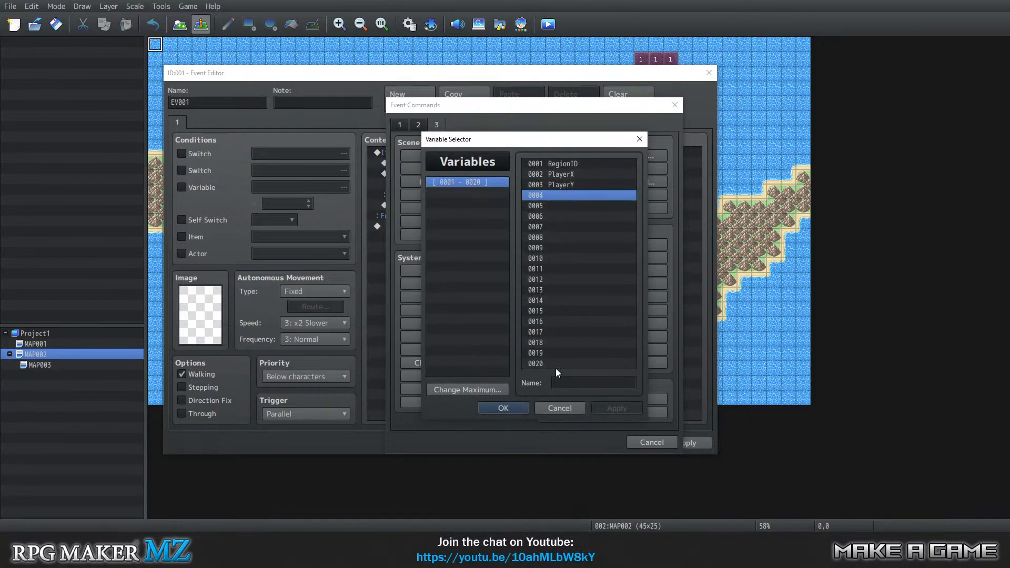
{"action": "left_click", "coordinate": [578, 380]}
{"action": "type", "text": "Map"}
{"action": "key", "text": "Tab"}
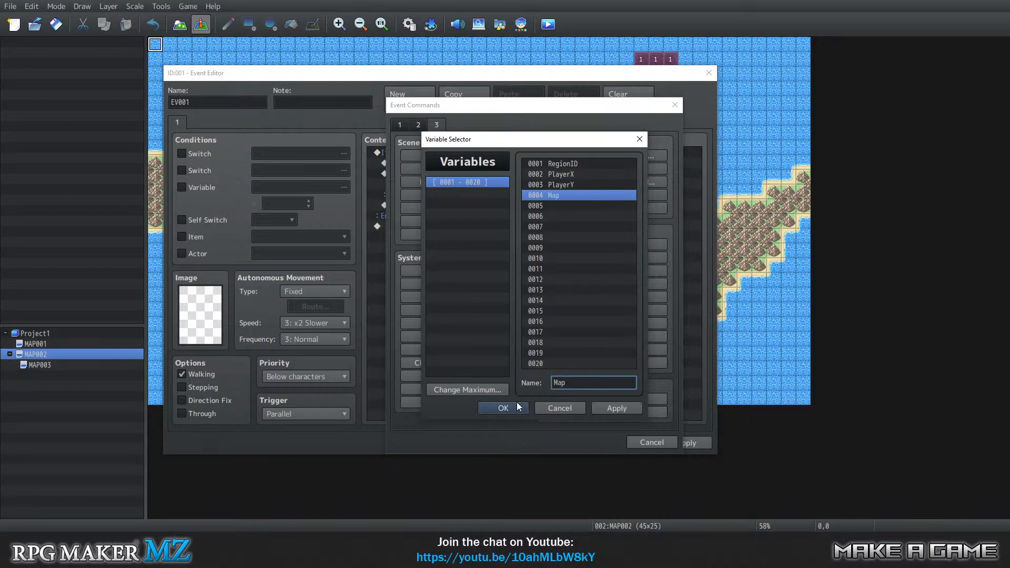
{"action": "left_click", "coordinate": [499, 405]}
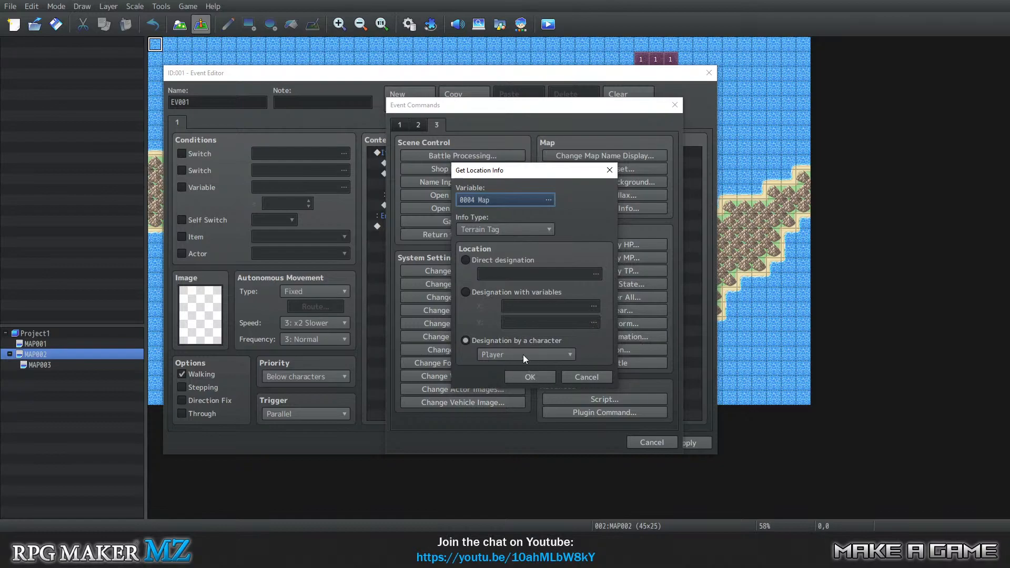
Review the info types offered by the Get Location Info command and discard the command.
{"action": "left_click", "coordinate": [482, 231]}
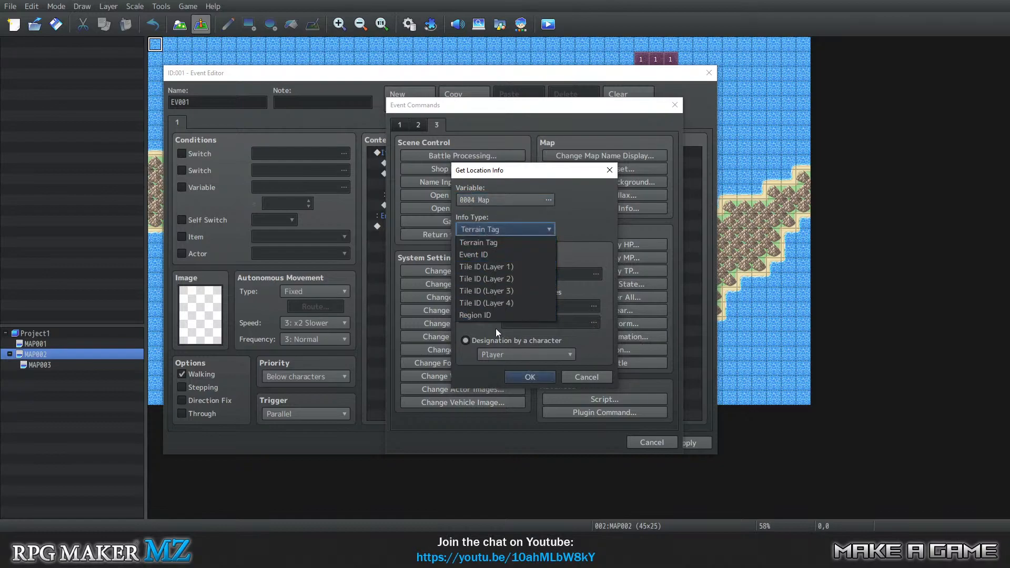
{"action": "left_click", "coordinate": [511, 229]}
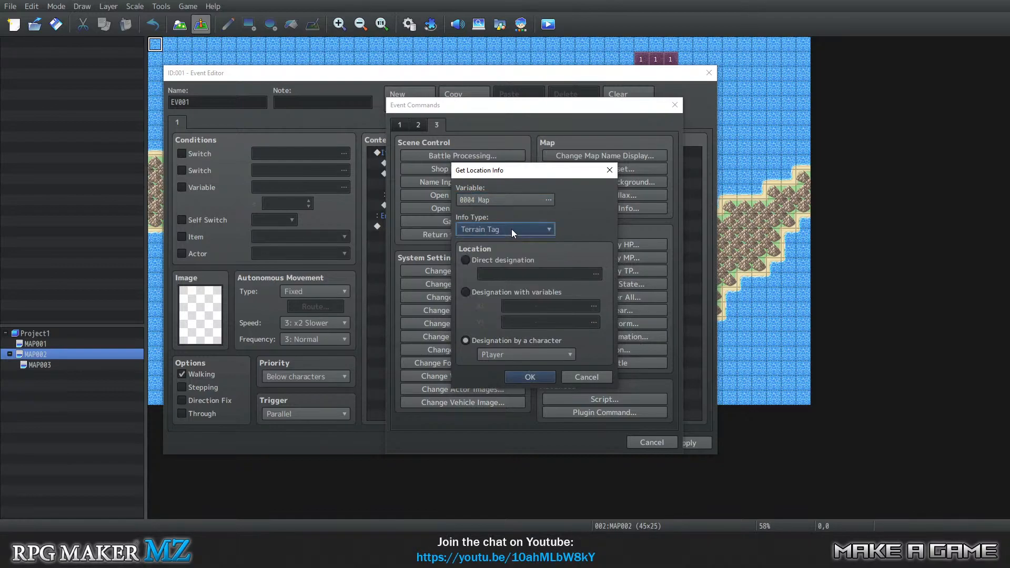
{"action": "left_click", "coordinate": [511, 228]}
{"action": "left_click", "coordinate": [511, 228]}
{"action": "left_click", "coordinate": [588, 377]}
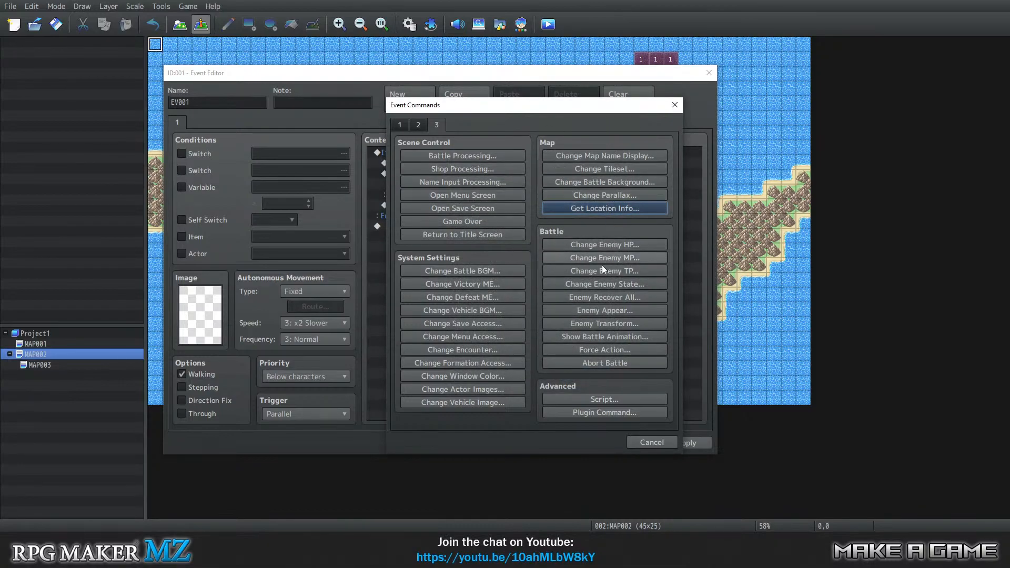
Start a Control Variables command in the nested branch with 0002 PlayerX as its single variable.
{"action": "left_click", "coordinate": [401, 125]}
{"action": "left_click", "coordinate": [463, 256]}
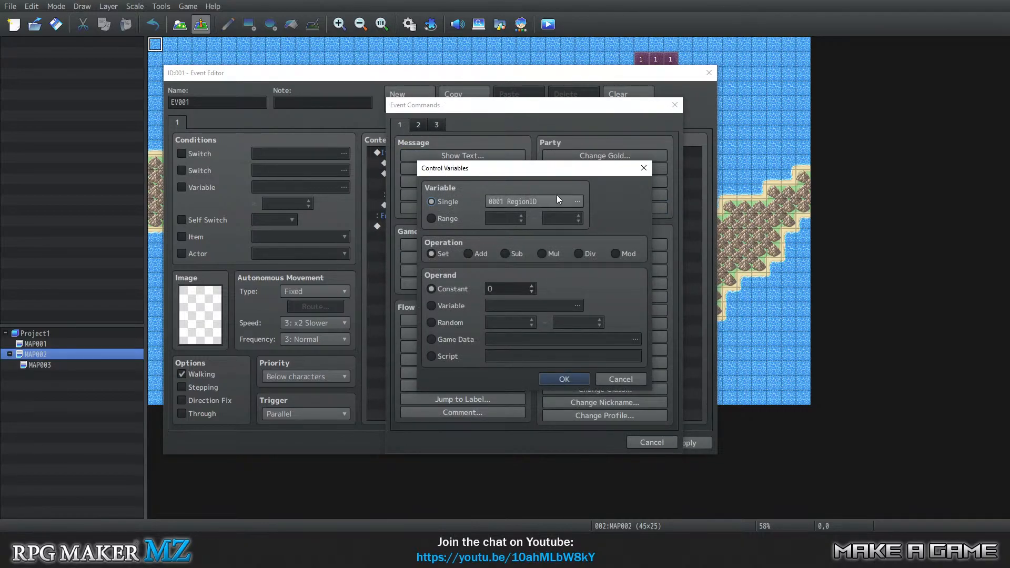
{"action": "left_click", "coordinate": [521, 199]}
{"action": "left_click", "coordinate": [582, 174]}
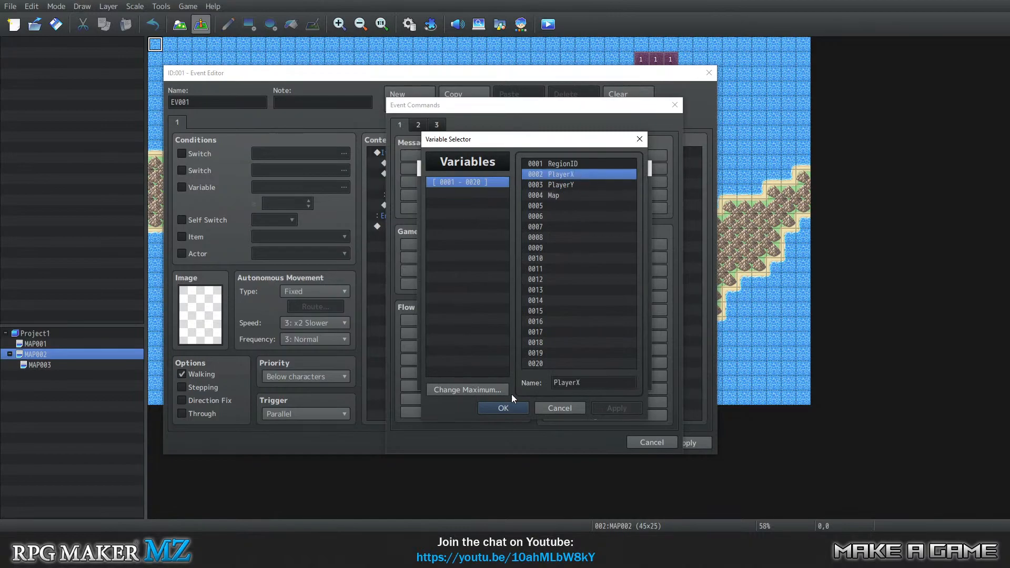
{"action": "left_click", "coordinate": [502, 406]}
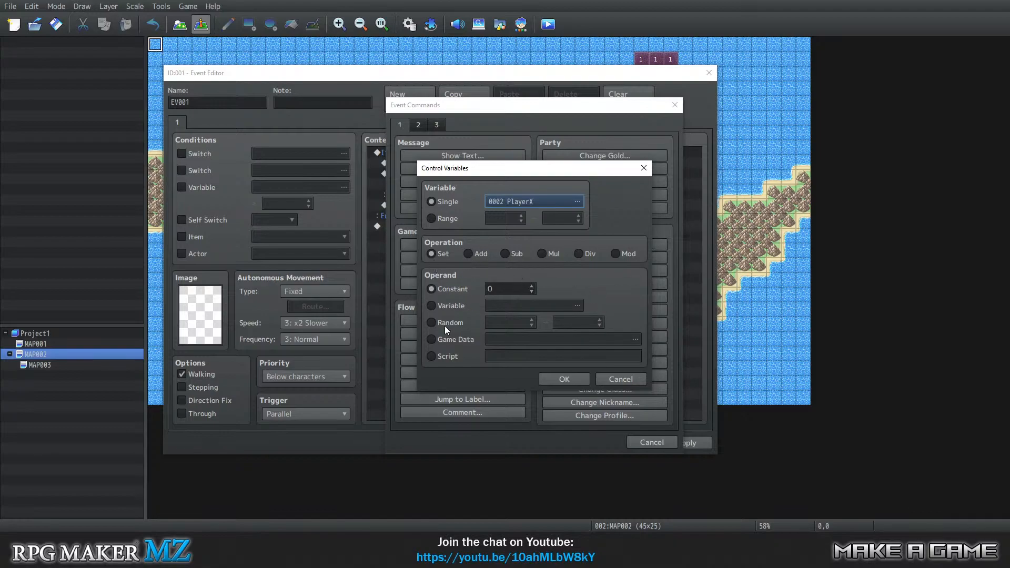
Review the Party and Other game data options available as the operand for PlayerX and leave the list.
{"action": "left_click", "coordinate": [444, 341]}
{"action": "left_click", "coordinate": [549, 340]}
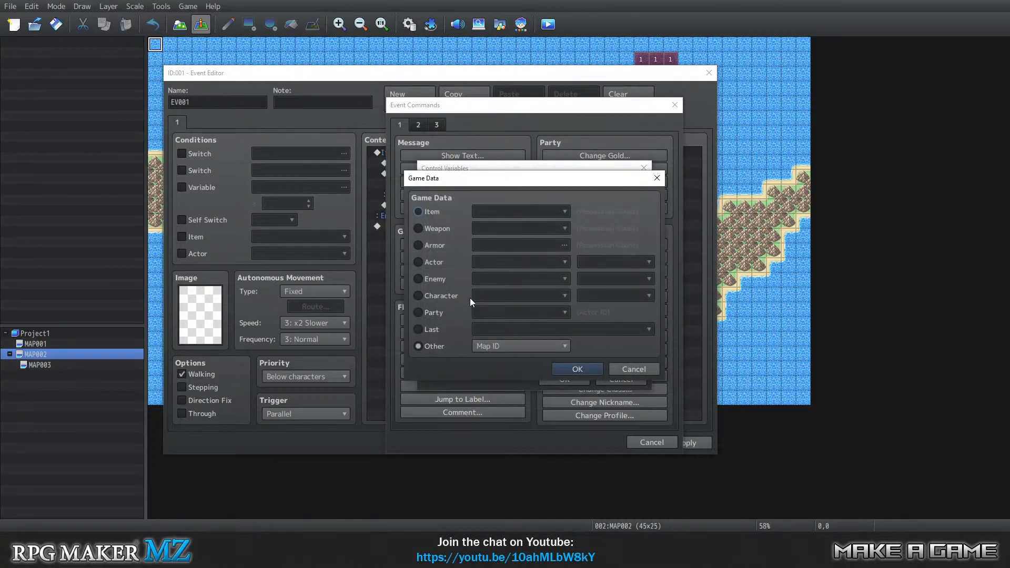
{"action": "left_click", "coordinate": [524, 345]}
{"action": "left_click", "coordinate": [525, 345]}
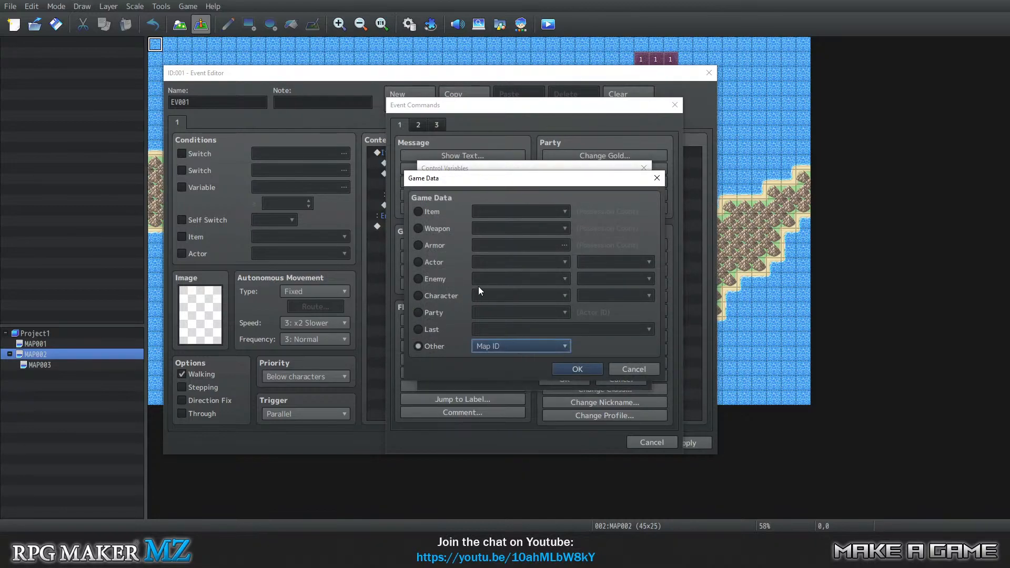
{"action": "left_click", "coordinate": [427, 311]}
{"action": "left_click", "coordinate": [490, 313]}
{"action": "left_click", "coordinate": [490, 313]}
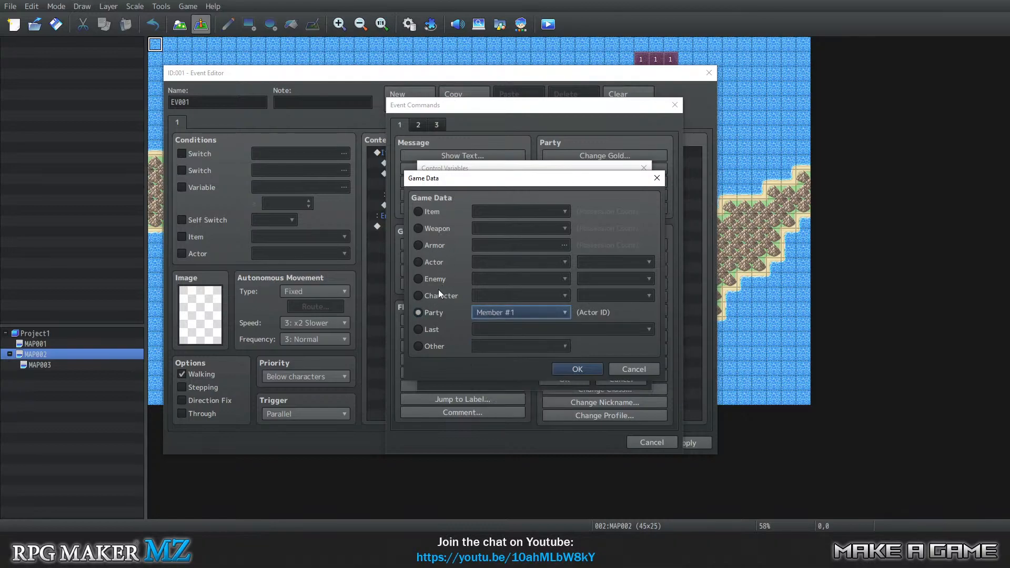
{"action": "left_click", "coordinate": [438, 346]}
{"action": "left_click", "coordinate": [505, 346]}
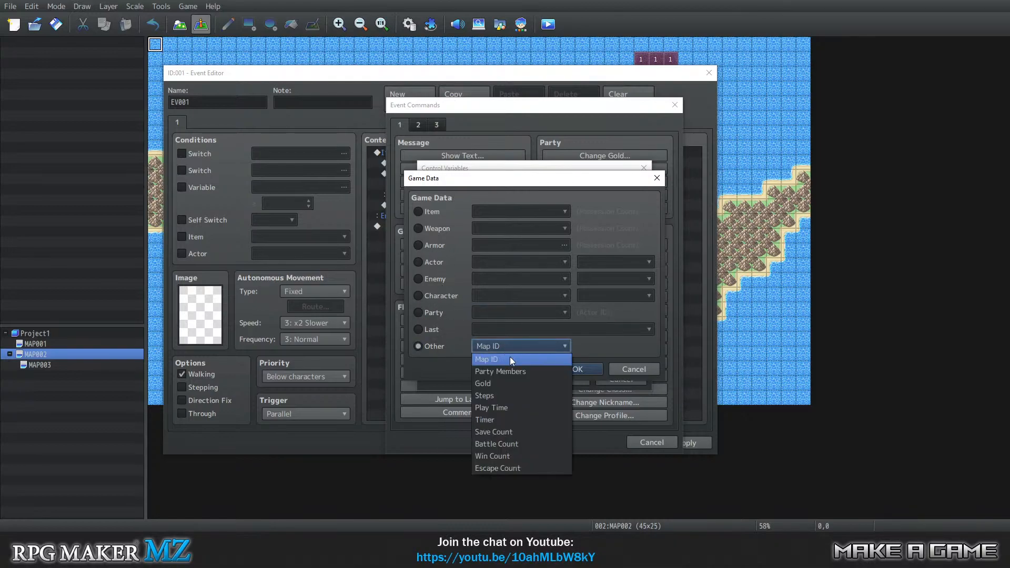
{"action": "left_click", "coordinate": [510, 345]}
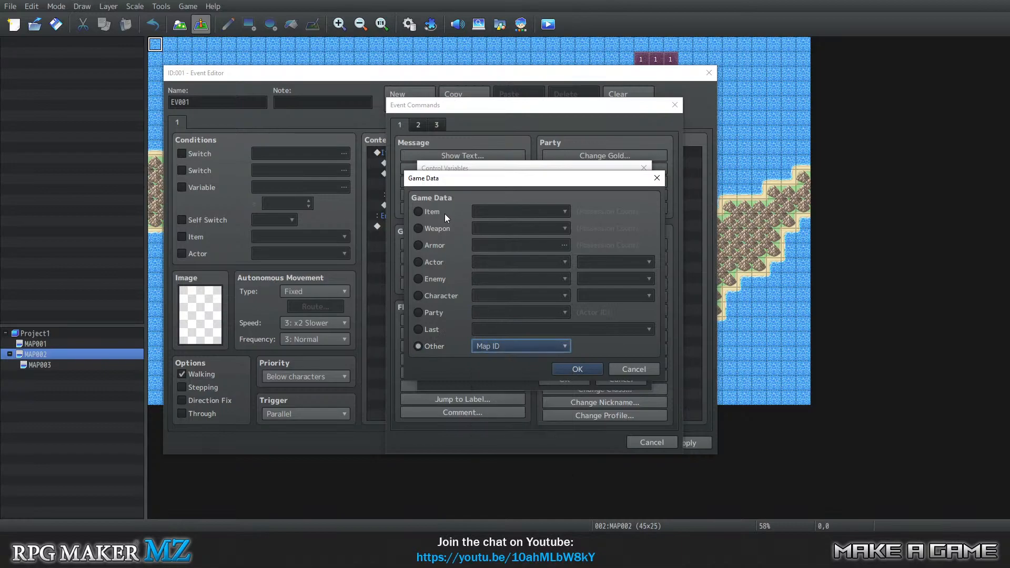
{"action": "left_click", "coordinate": [649, 372]}
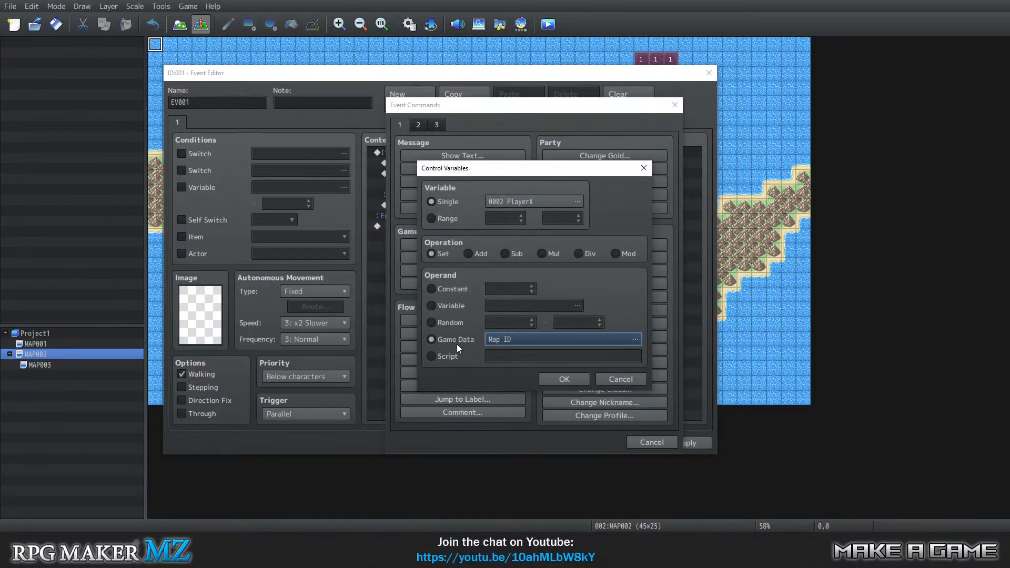
Set the operand for PlayerX to the game data Map X of the Player character and confirm the command.
{"action": "left_click", "coordinate": [447, 304]}
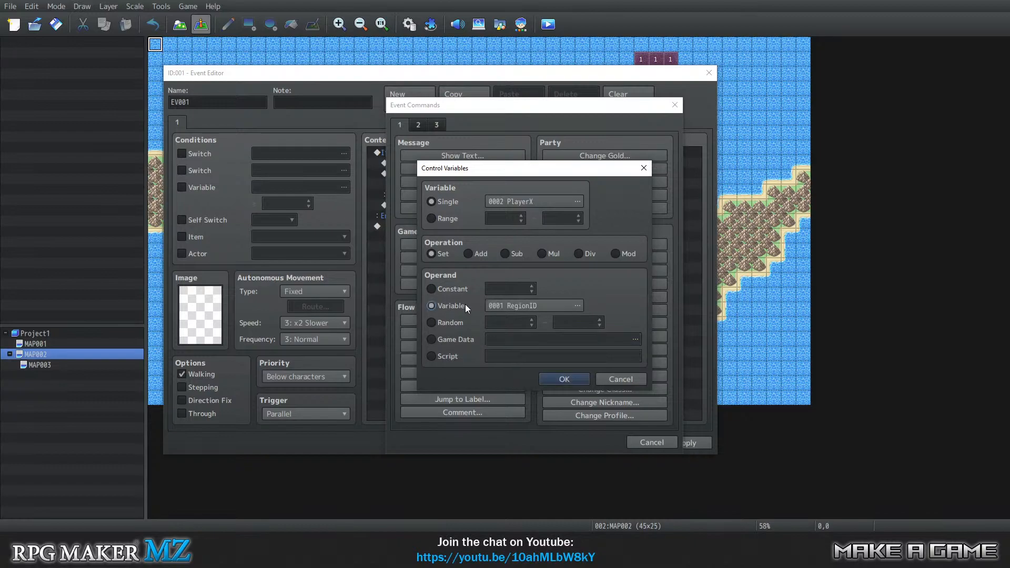
{"action": "left_click", "coordinate": [443, 327]}
{"action": "left_click", "coordinate": [443, 339]}
{"action": "left_click", "coordinate": [635, 339]}
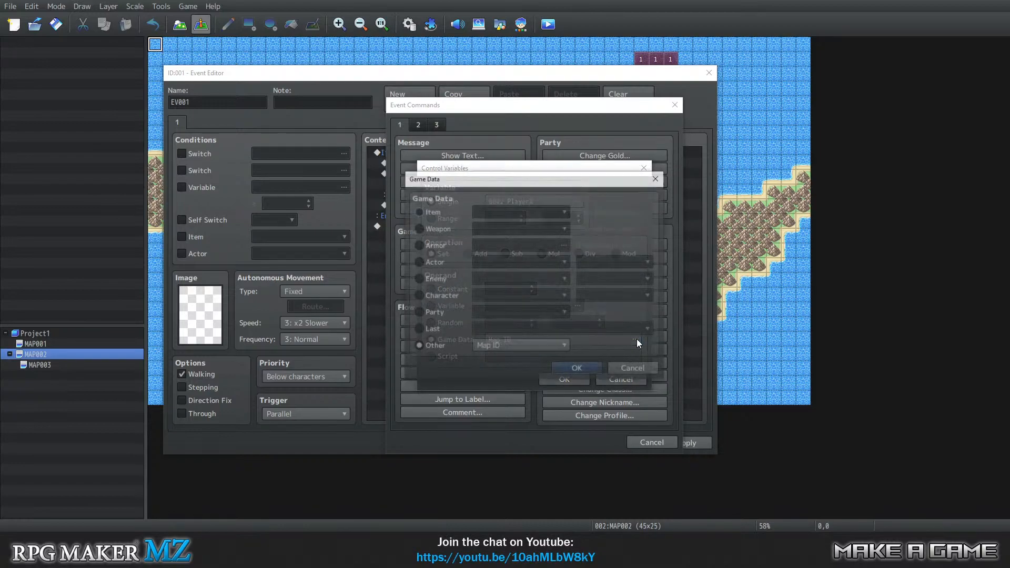
{"action": "left_click", "coordinate": [514, 345]}
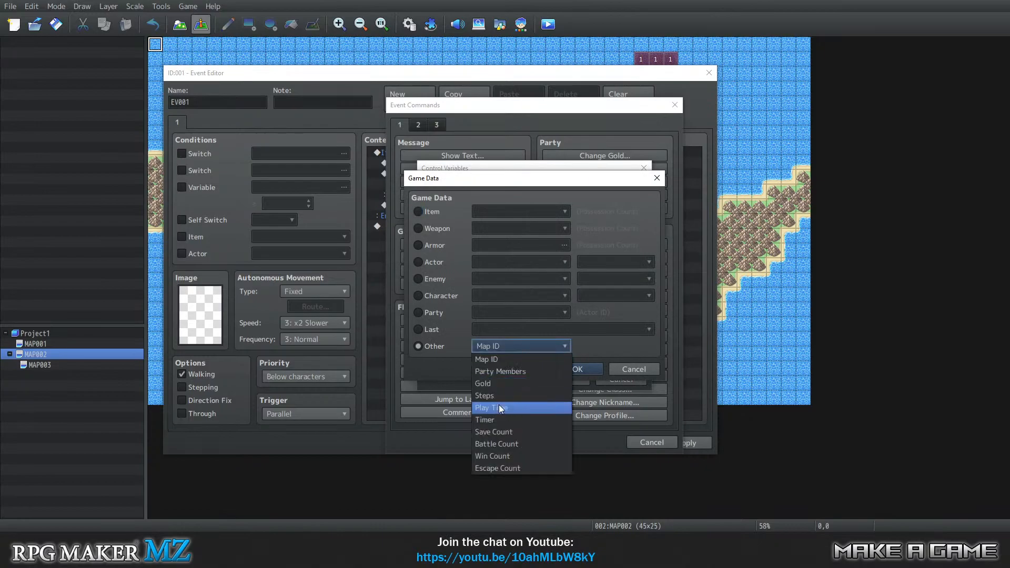
{"action": "left_click", "coordinate": [517, 347]}
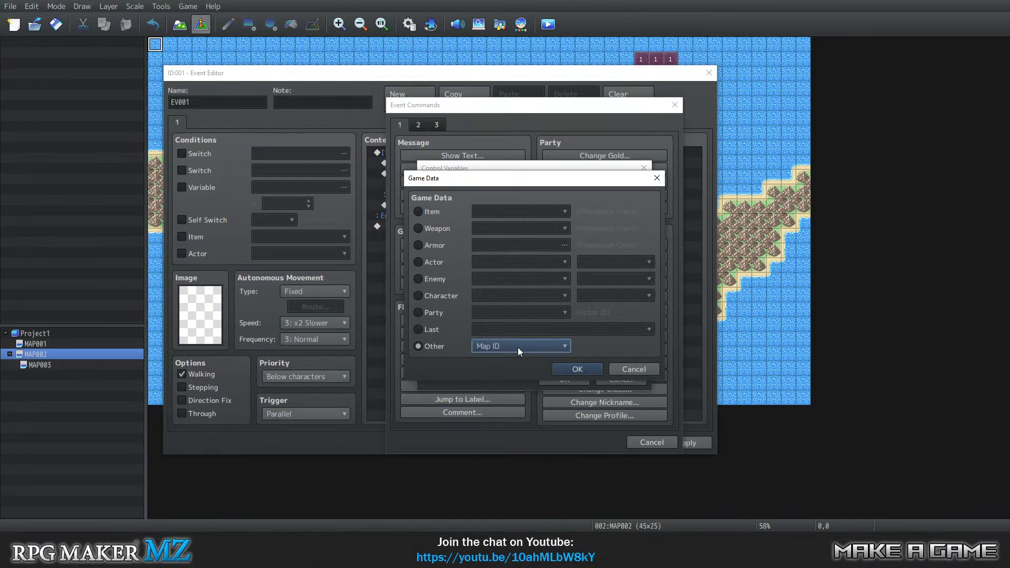
{"action": "left_click", "coordinate": [431, 294]}
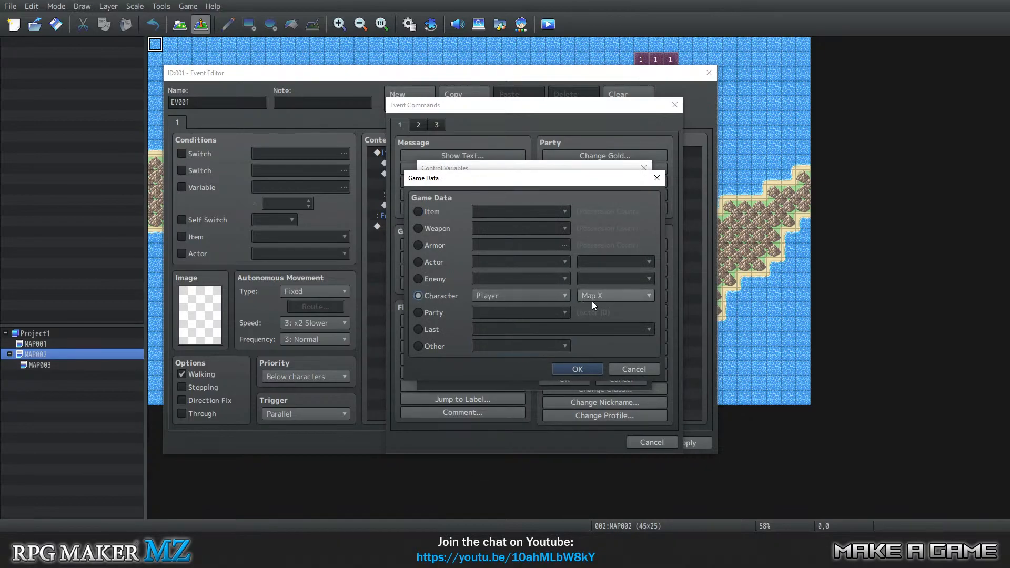
{"action": "left_click", "coordinate": [577, 369]}
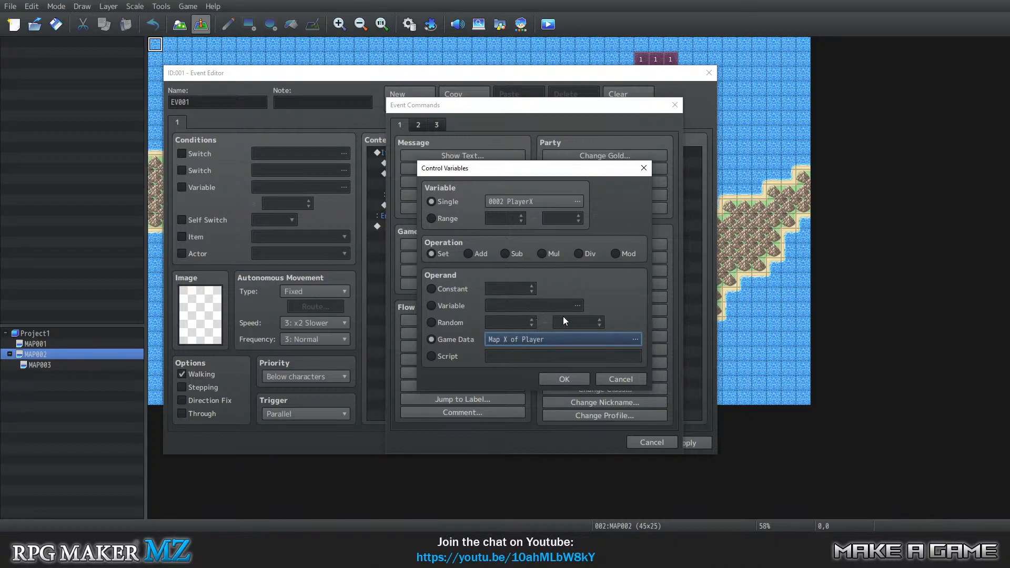
{"action": "left_click", "coordinate": [559, 378]}
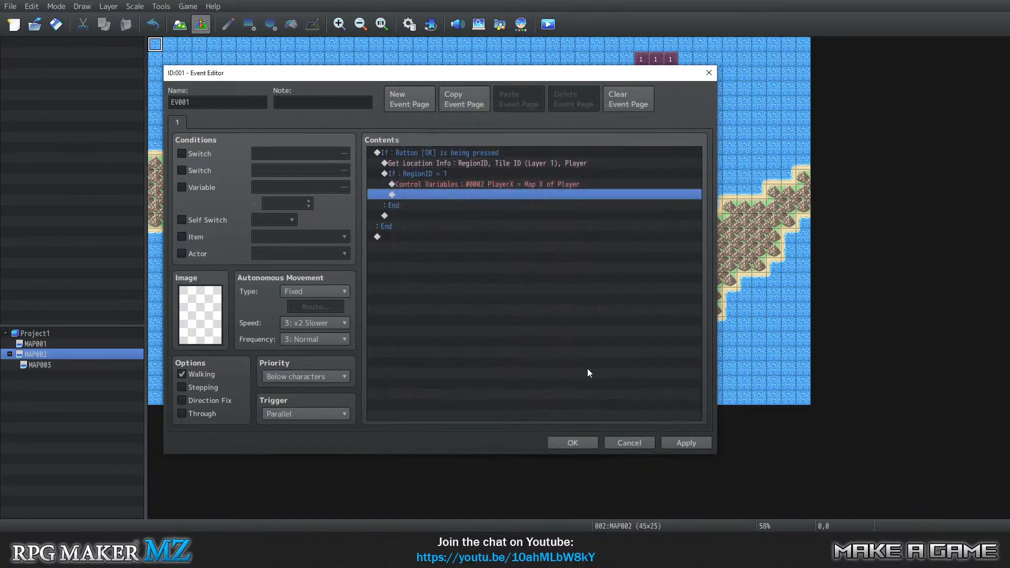
{"action": "double_click", "coordinate": [463, 195]}
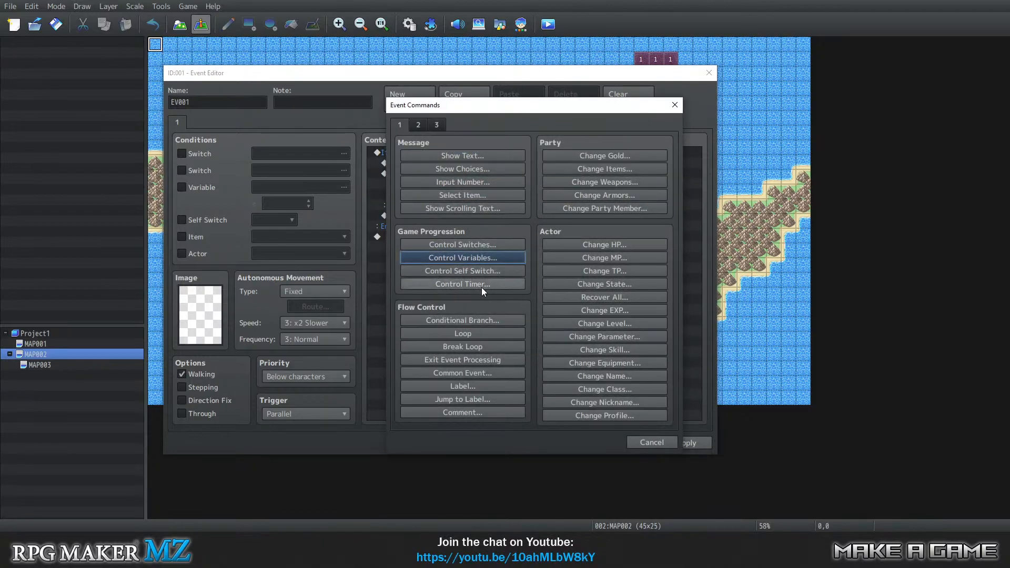
{"action": "left_click", "coordinate": [472, 256]}
{"action": "left_click", "coordinate": [602, 379]}
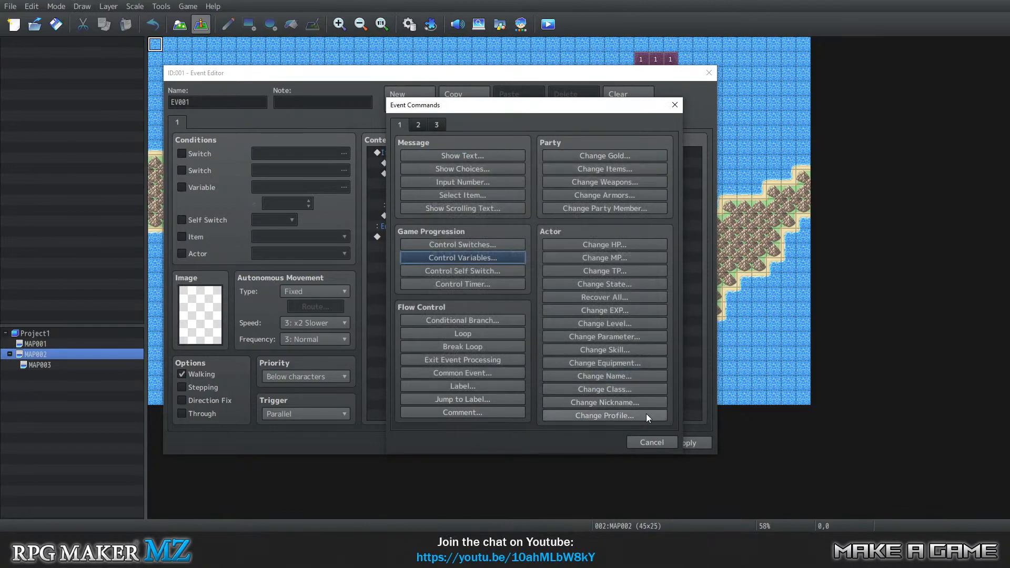
{"action": "left_click", "coordinate": [649, 441]}
Duplicate the PlayerX Control Variables command on the line directly below it.
{"action": "right_click", "coordinate": [460, 194]}
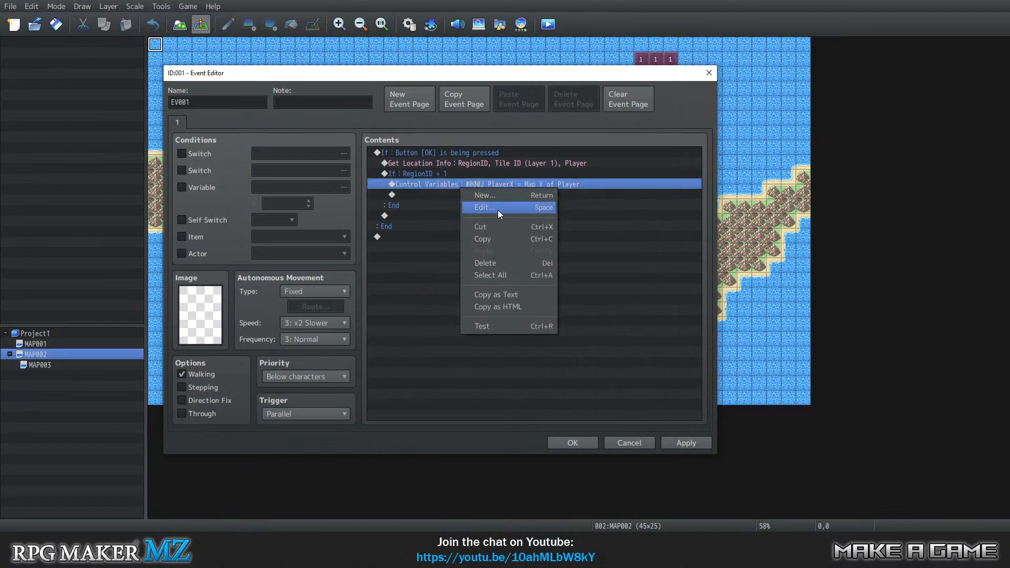
{"action": "right_click", "coordinate": [450, 194]}
{"action": "right_click", "coordinate": [451, 194]}
{"action": "left_click", "coordinate": [484, 258]}
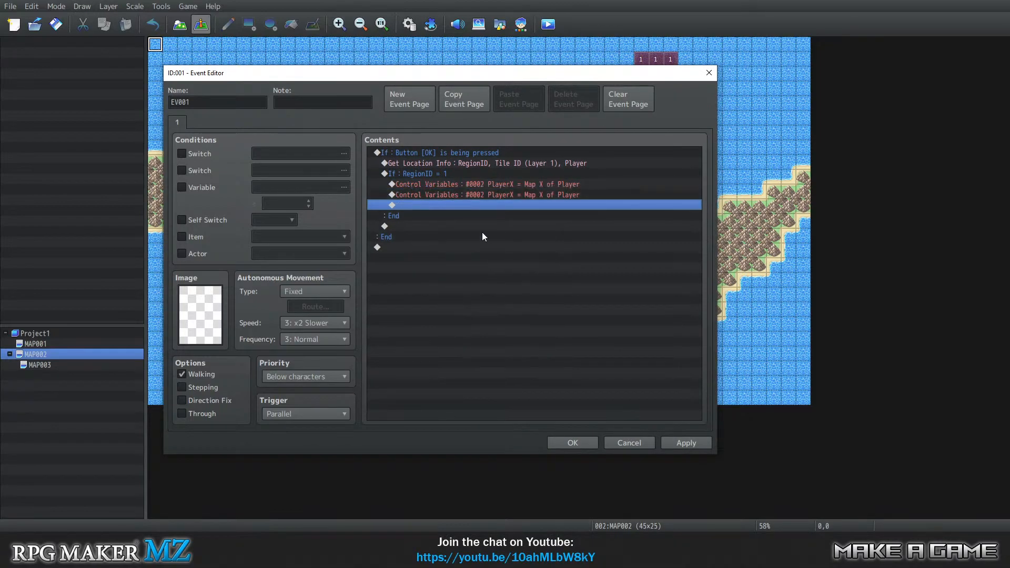
Edit the duplicated Control Variables command and make 0003 PlayerY its single variable.
{"action": "right_click", "coordinate": [450, 197]}
{"action": "left_click", "coordinate": [480, 215]}
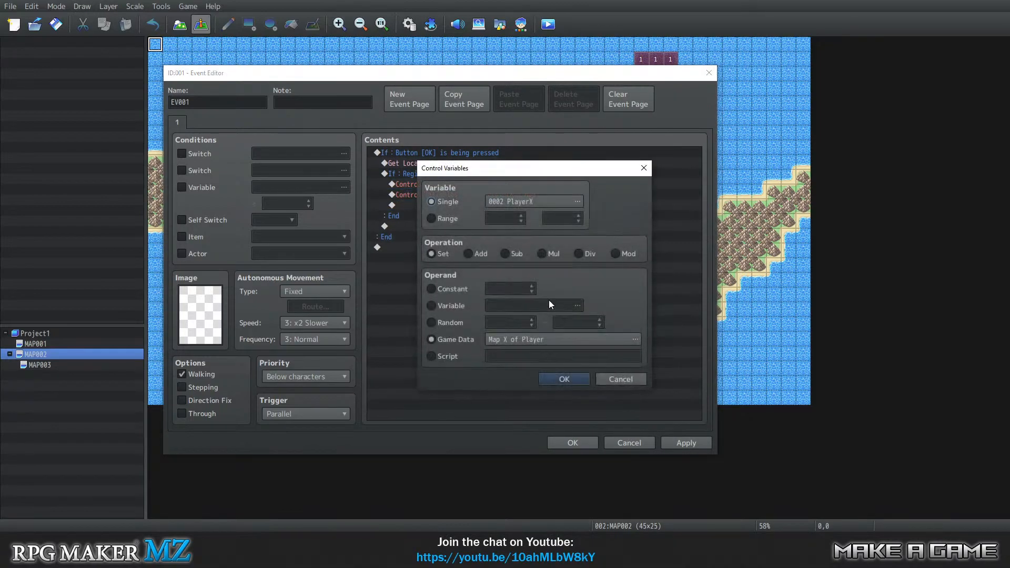
{"action": "left_click", "coordinate": [524, 203]}
{"action": "left_click", "coordinate": [577, 185]}
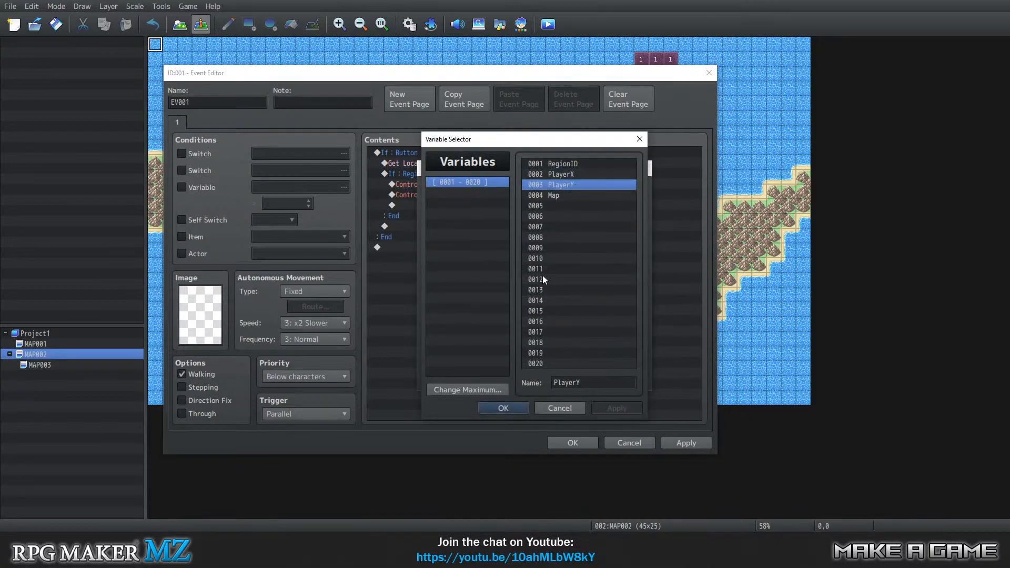
{"action": "left_click", "coordinate": [505, 408]}
Set the PlayerY command's game data operand to Map Y of Player and confirm the command.
{"action": "left_click", "coordinate": [535, 339]}
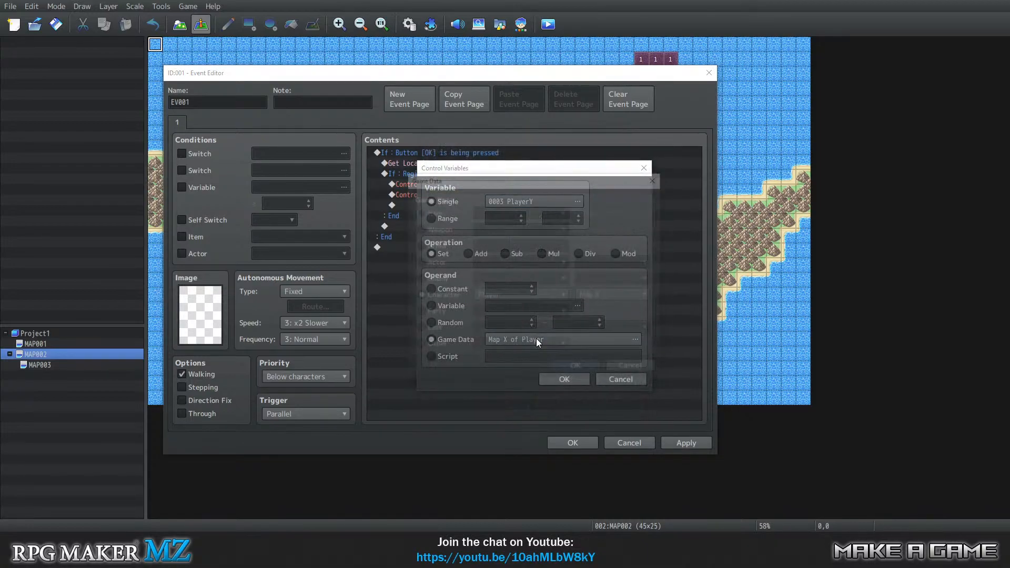
{"action": "left_click", "coordinate": [603, 295]}
{"action": "left_click", "coordinate": [604, 320]}
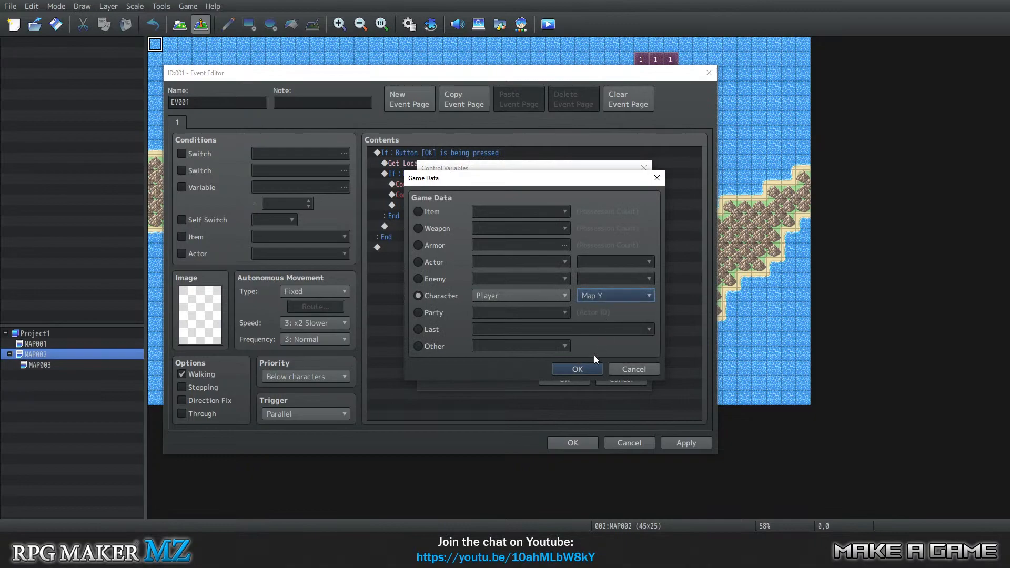
{"action": "left_click", "coordinate": [581, 369]}
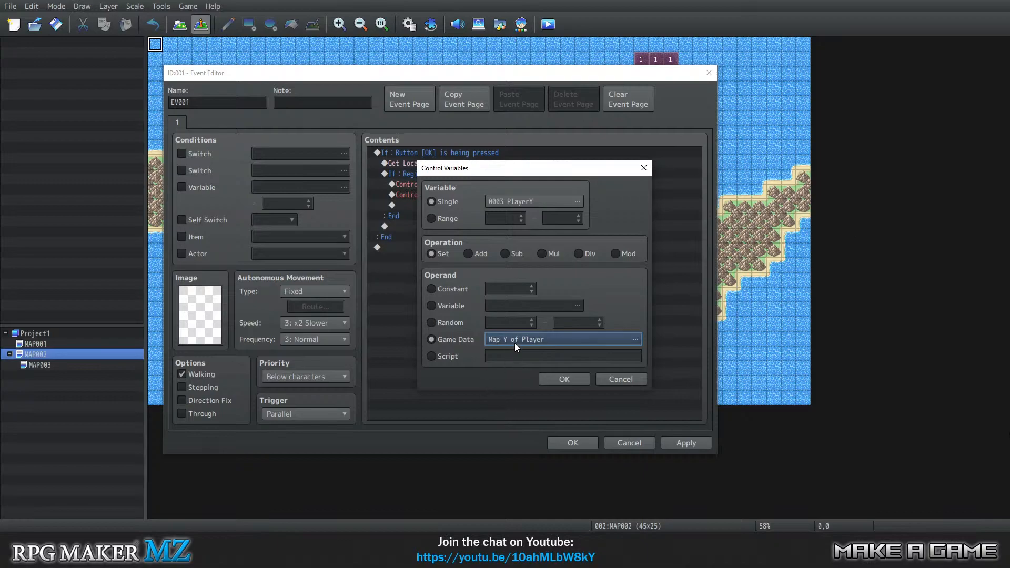
{"action": "left_click", "coordinate": [551, 376]}
Add a Control Variables command below the PlayerY line that sets 0004 Map to the constant 3.
{"action": "left_click", "coordinate": [458, 205]}
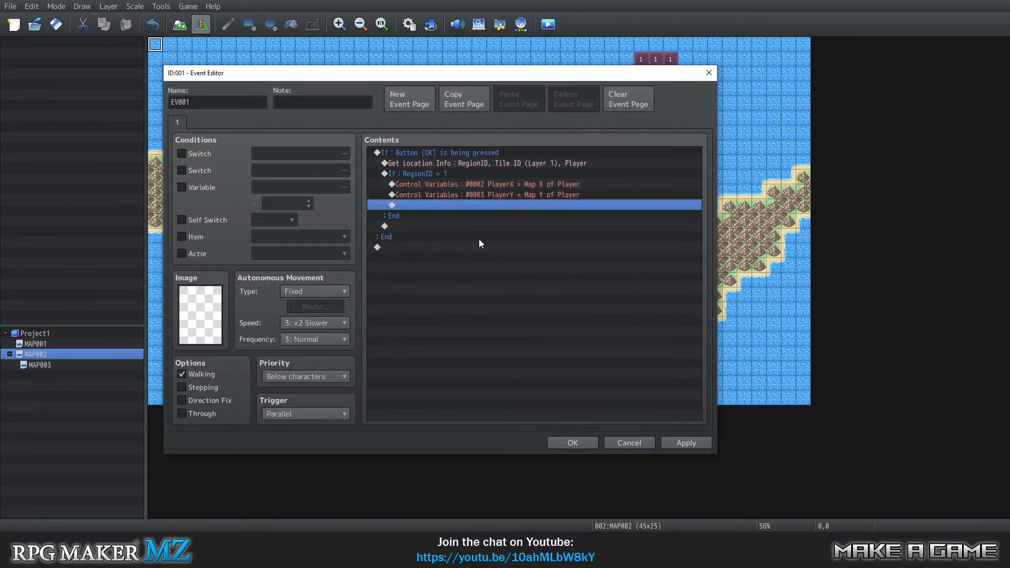
{"action": "double_click", "coordinate": [452, 204]}
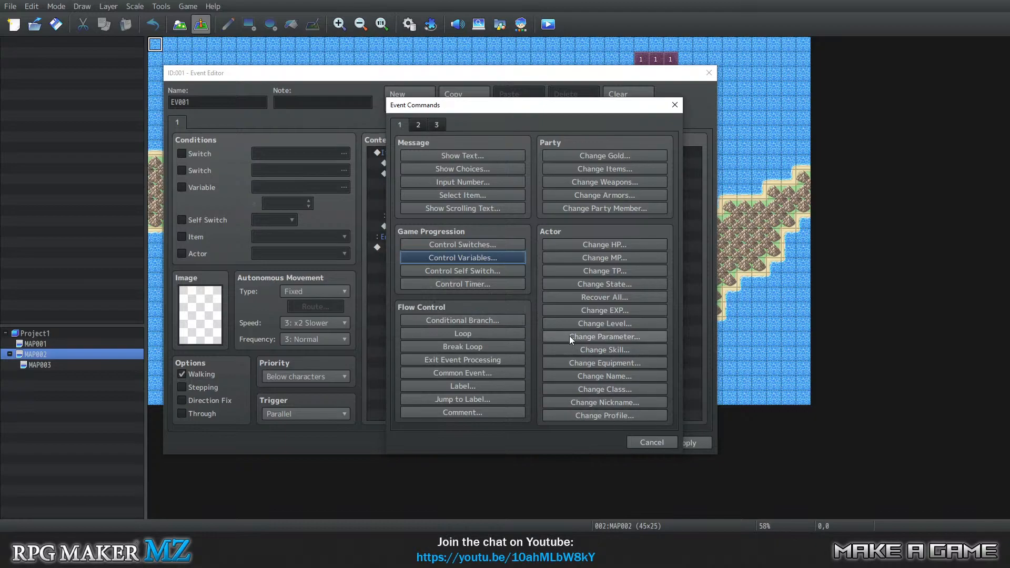
{"action": "left_click_drag", "start_coordinate": [457, 108], "coordinate": [672, 102]}
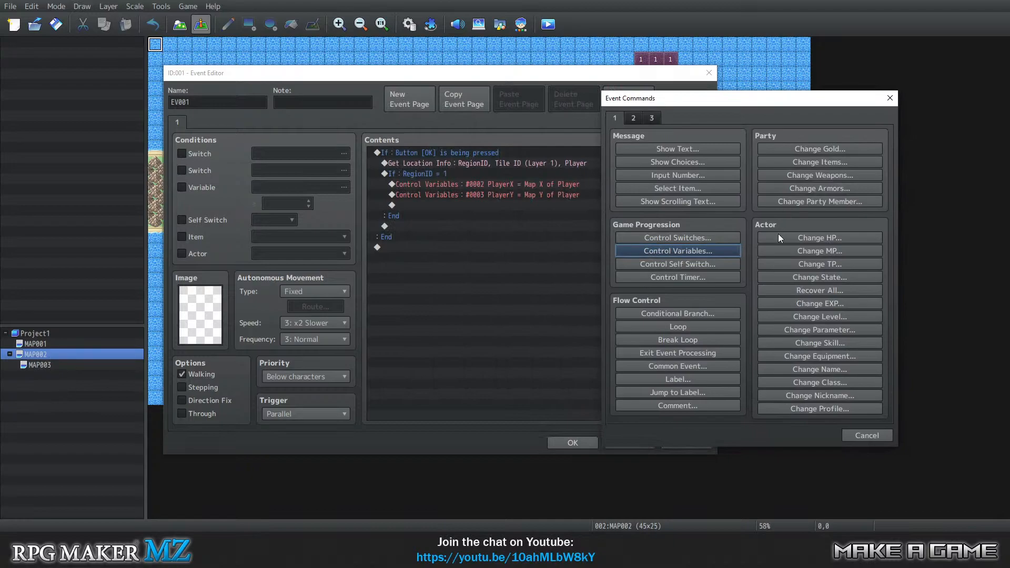
{"action": "left_click", "coordinate": [678, 250]}
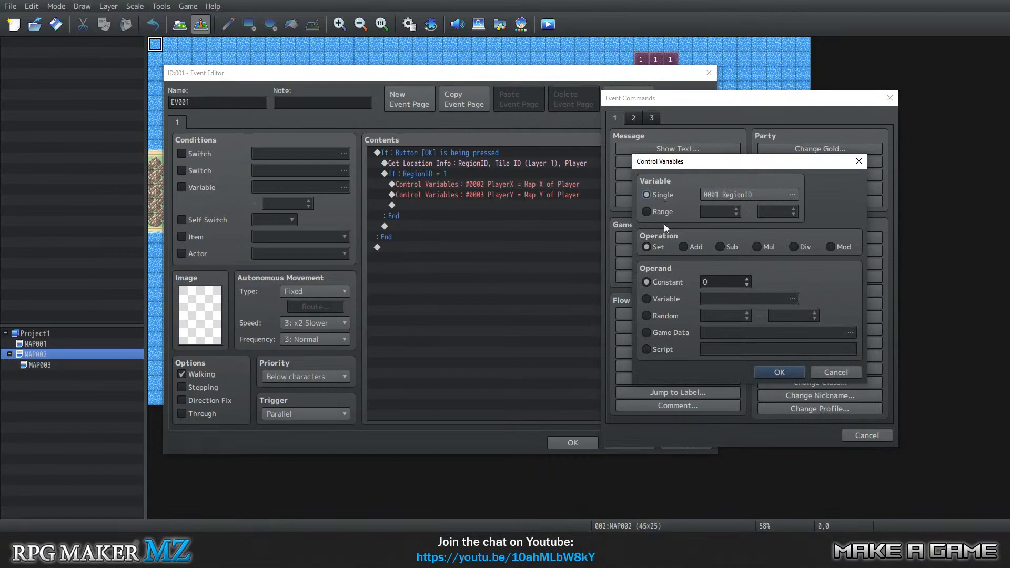
{"action": "left_click", "coordinate": [733, 198]}
{"action": "left_click", "coordinate": [768, 188]}
{"action": "left_click", "coordinate": [719, 402]}
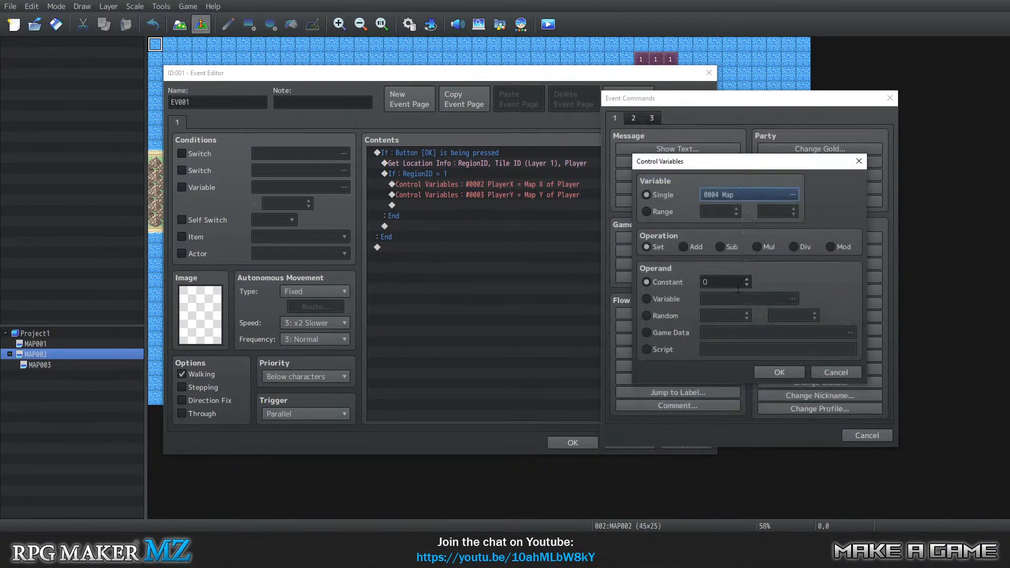
{"action": "type", "text": "3"}
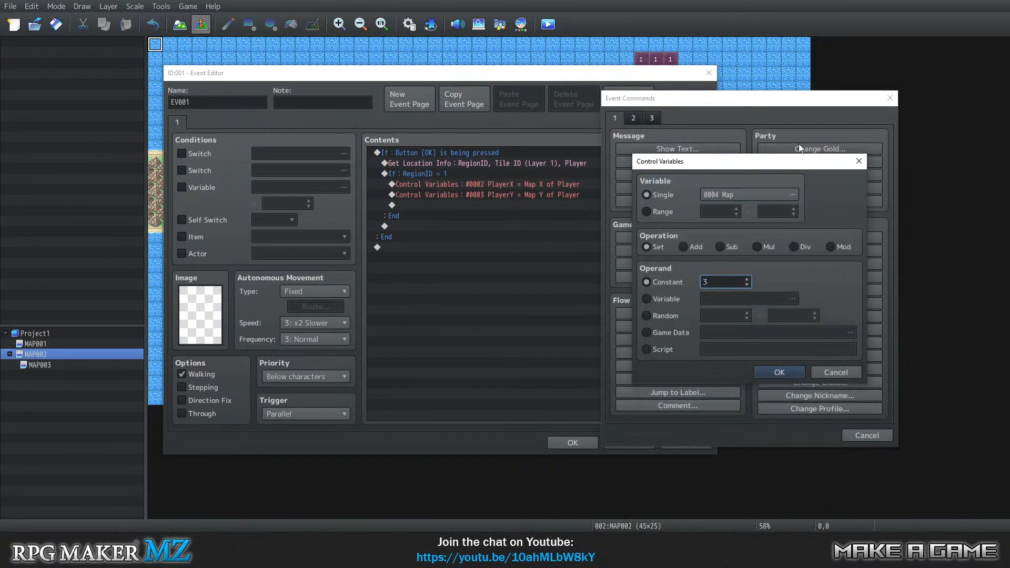
{"action": "left_click", "coordinate": [772, 371]}
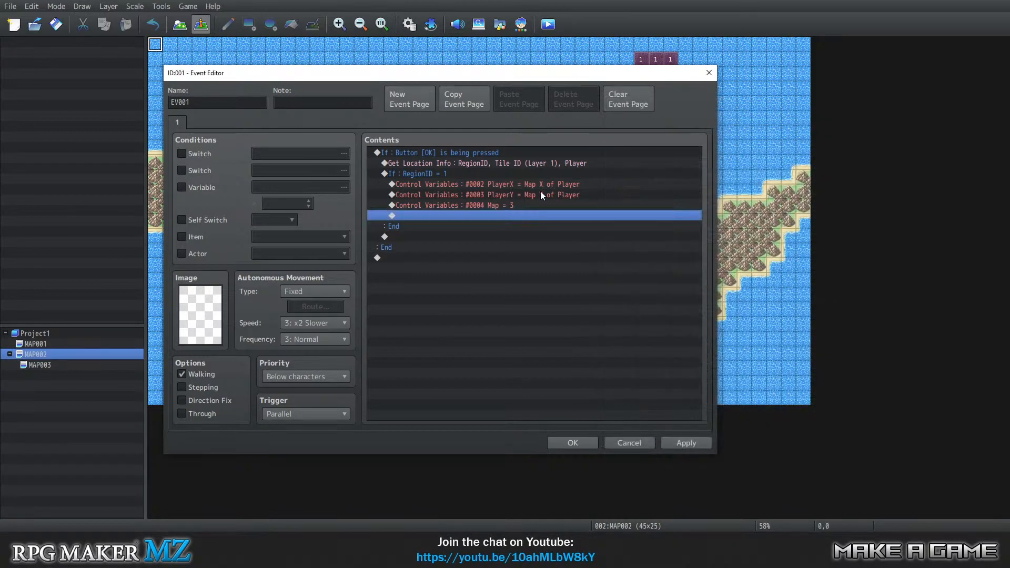
Add a Transfer Player command below the Map variable line, using designation with variables and 0002 PlayerX as the ID.
{"action": "double_click", "coordinate": [428, 218]}
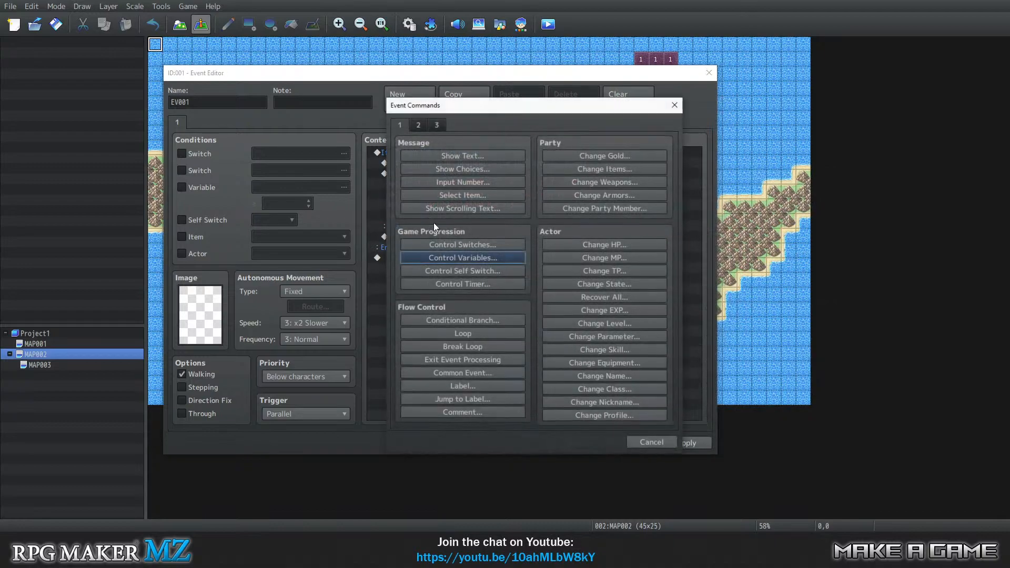
{"action": "left_click", "coordinate": [421, 125]}
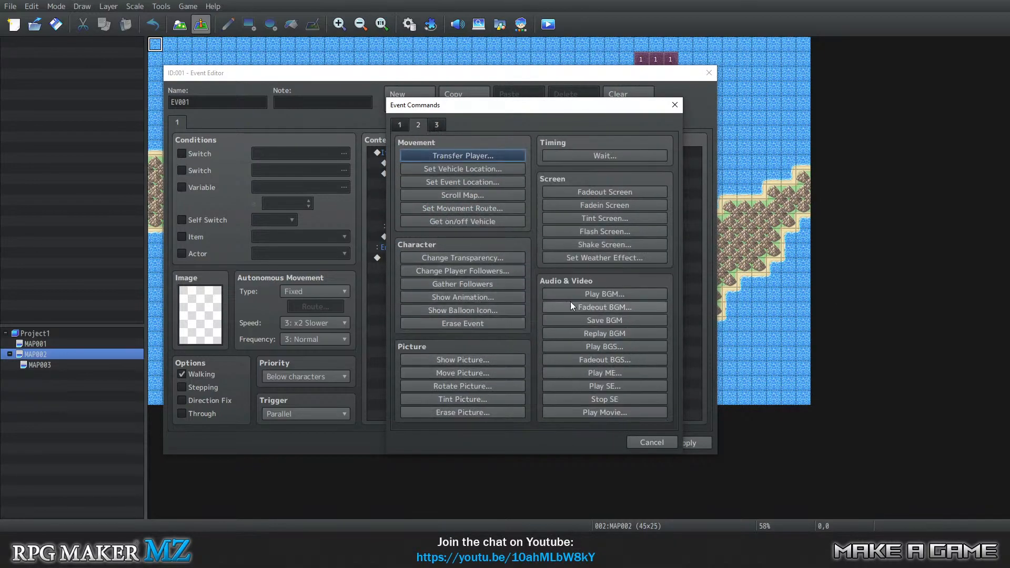
{"action": "left_click", "coordinate": [436, 126]}
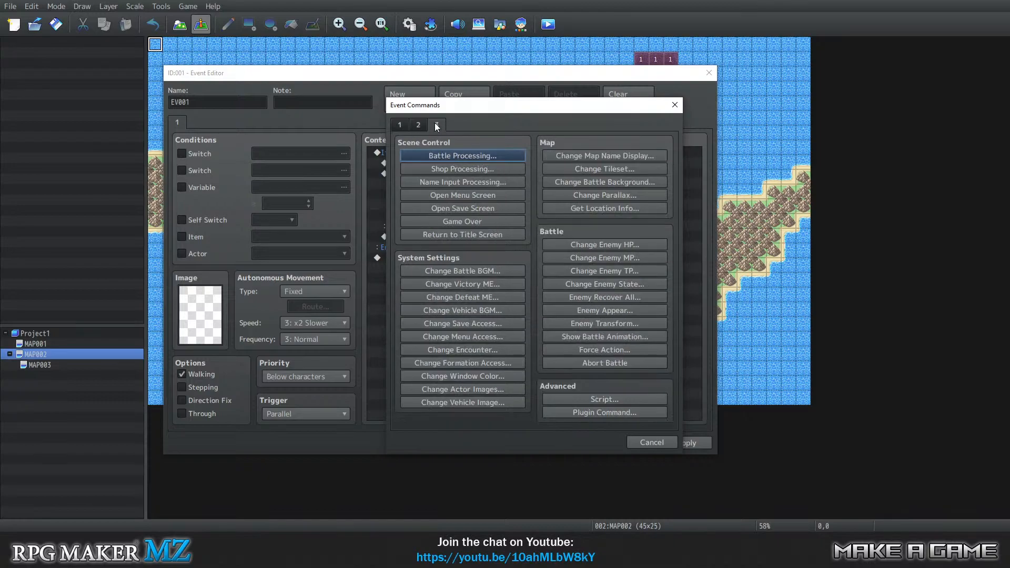
{"action": "left_click", "coordinate": [399, 125]}
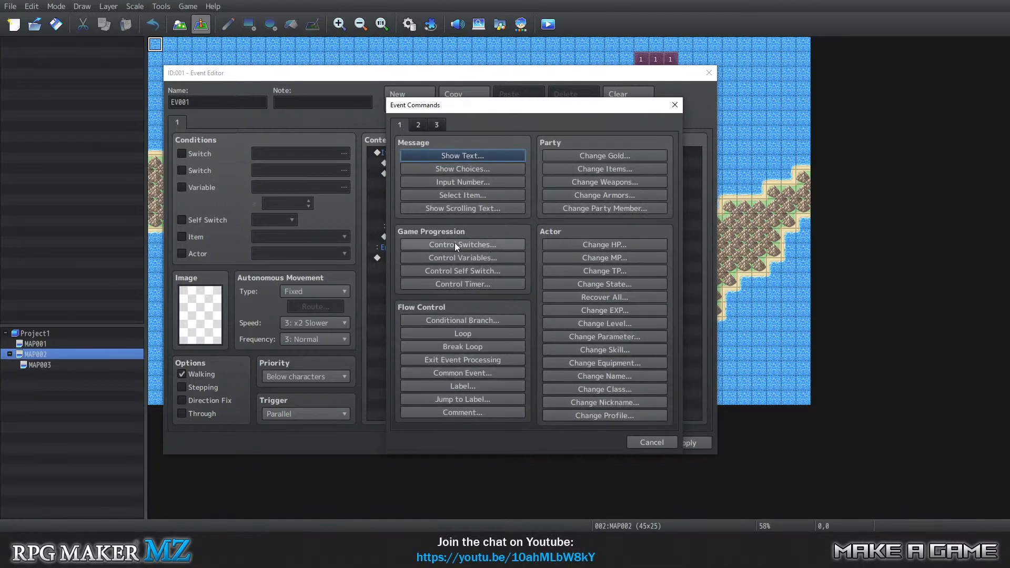
{"action": "left_click", "coordinate": [417, 125]}
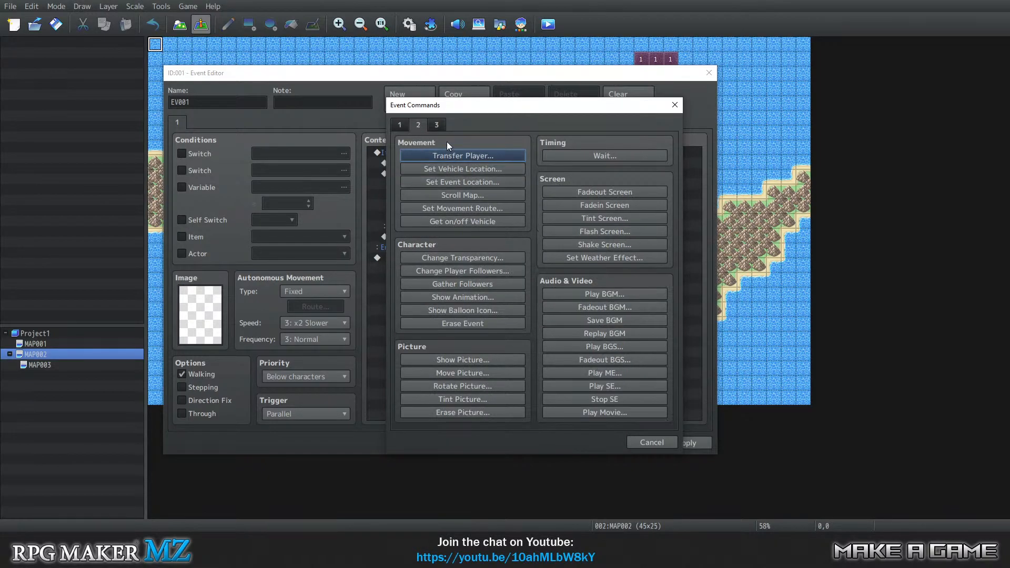
{"action": "left_click", "coordinate": [446, 156]}
{"action": "left_click", "coordinate": [465, 256]}
{"action": "left_click", "coordinate": [594, 286]}
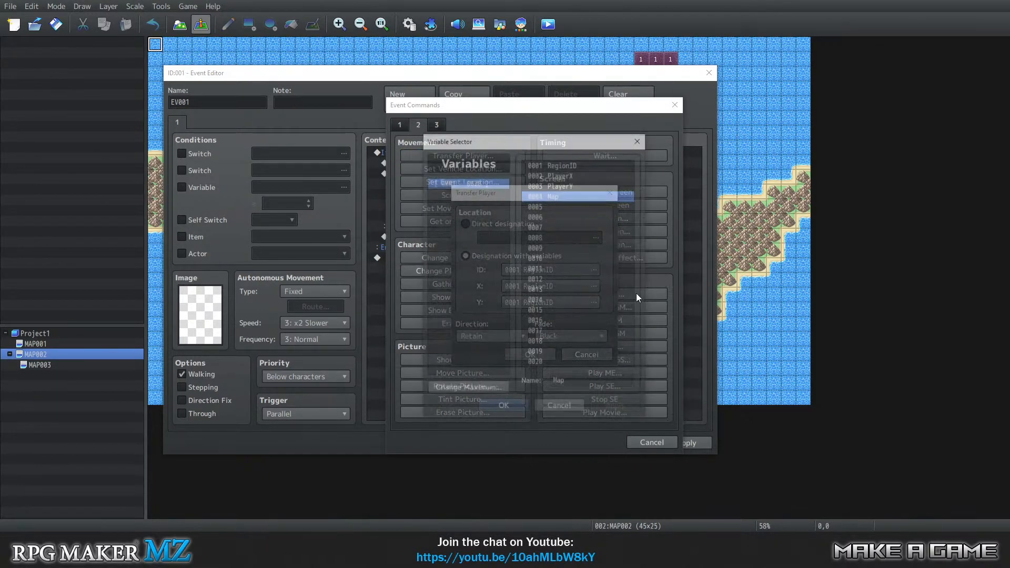
{"action": "left_click", "coordinate": [570, 176]}
{"action": "left_click", "coordinate": [498, 409]}
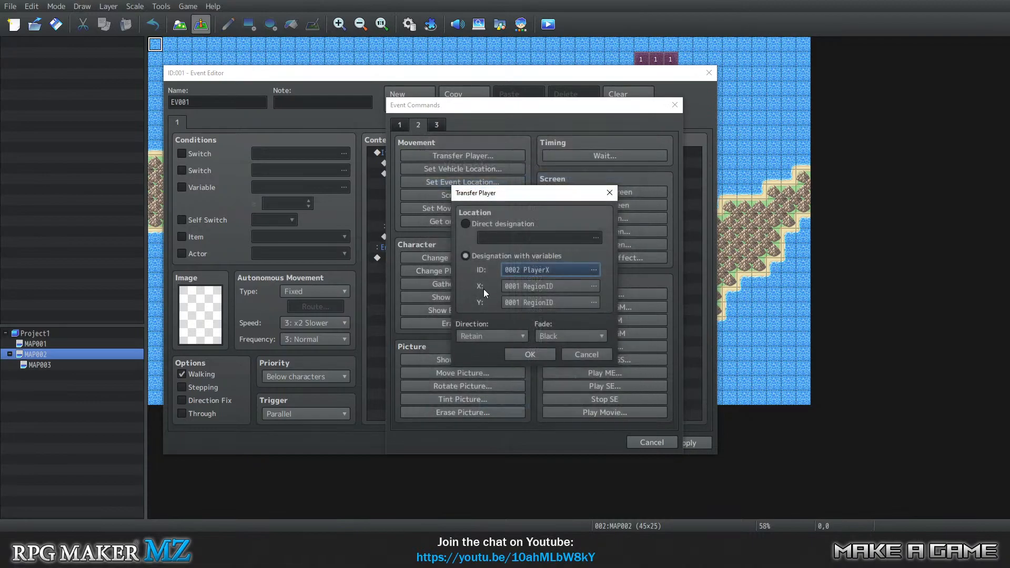
Set the transfer's X variable to 0003 PlayerY and its Y variable to 0004 Map, and confirm the command and the event.
{"action": "left_click", "coordinate": [520, 285]}
{"action": "left_click", "coordinate": [556, 185]}
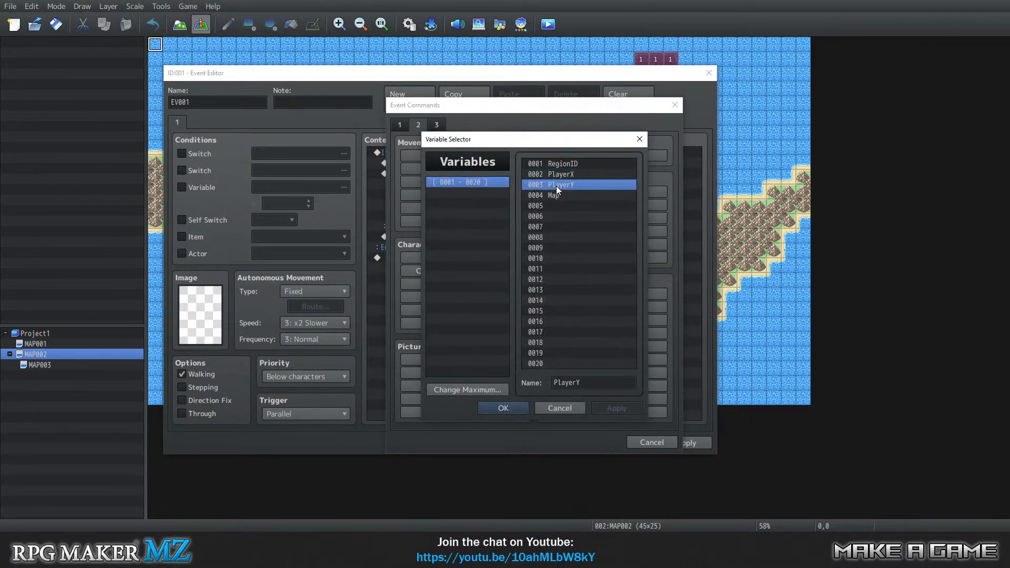
{"action": "left_click", "coordinate": [505, 408]}
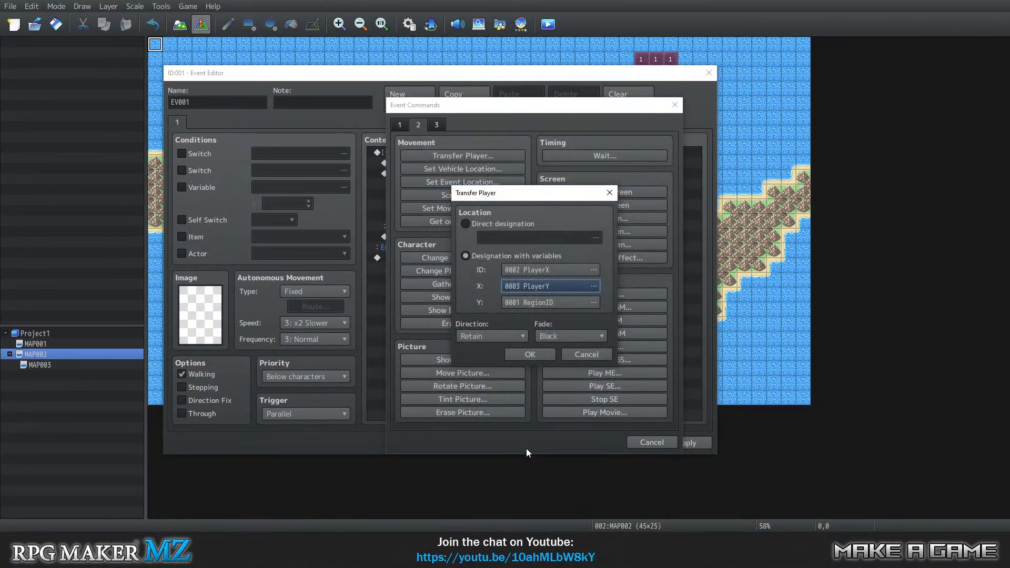
{"action": "left_click", "coordinate": [530, 303]}
{"action": "left_click", "coordinate": [557, 195]}
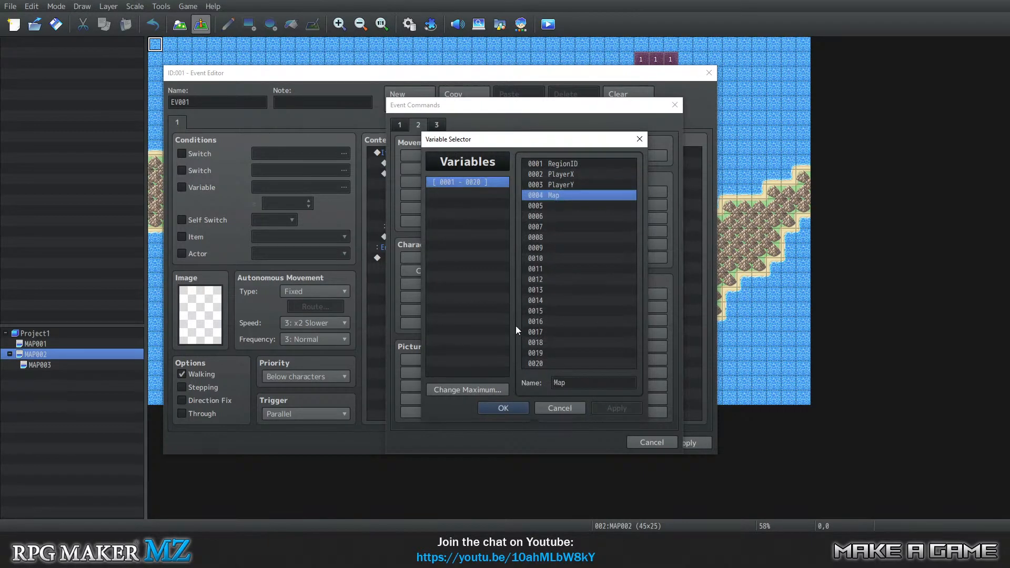
{"action": "left_click", "coordinate": [501, 409]}
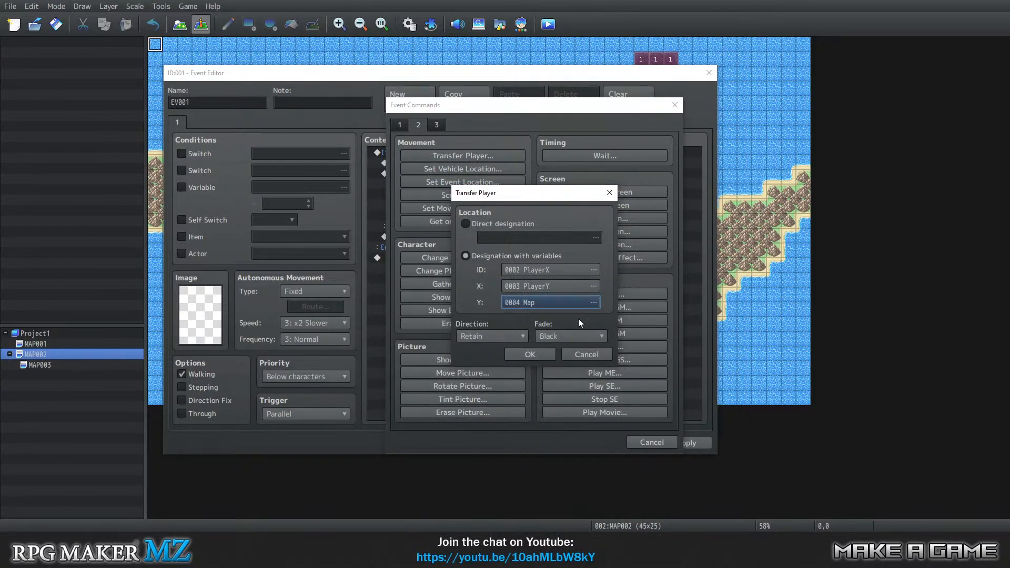
{"action": "left_click", "coordinate": [530, 353]}
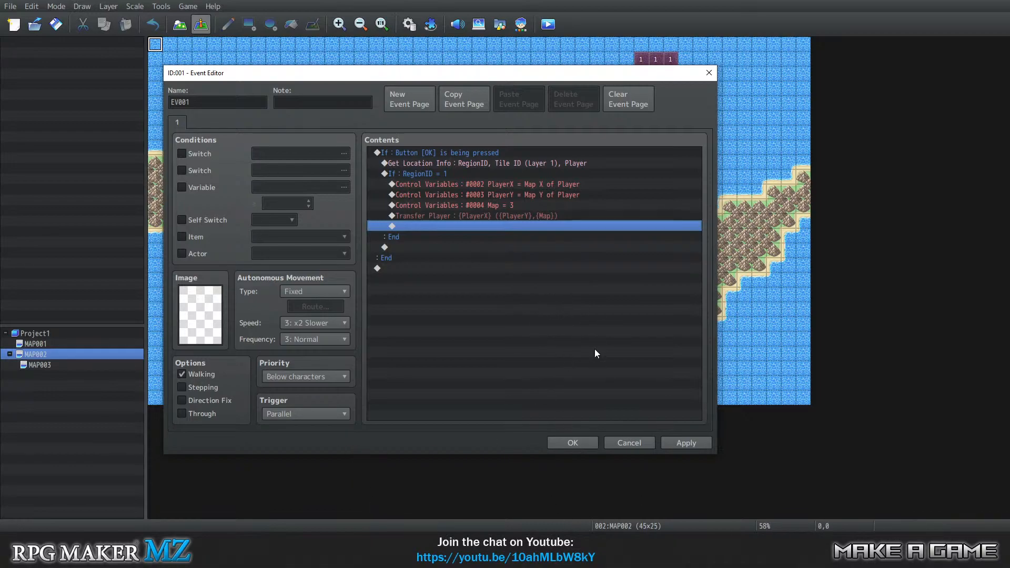
{"action": "left_click", "coordinate": [578, 442]}
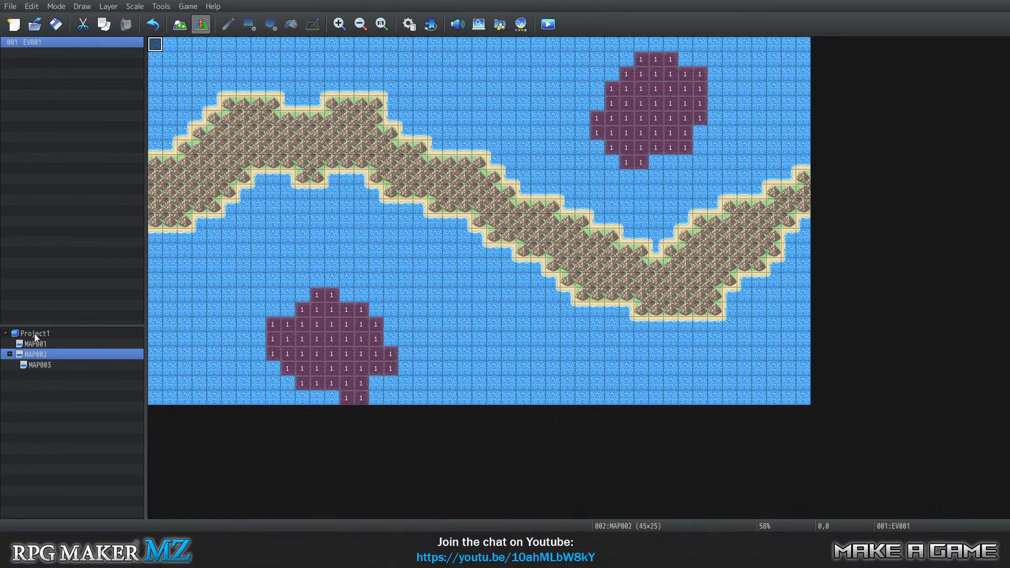
Copy event EV001 from MAP002 and paste it on the top-left corner tile of MAP003.
{"action": "right_click", "coordinate": [153, 41]}
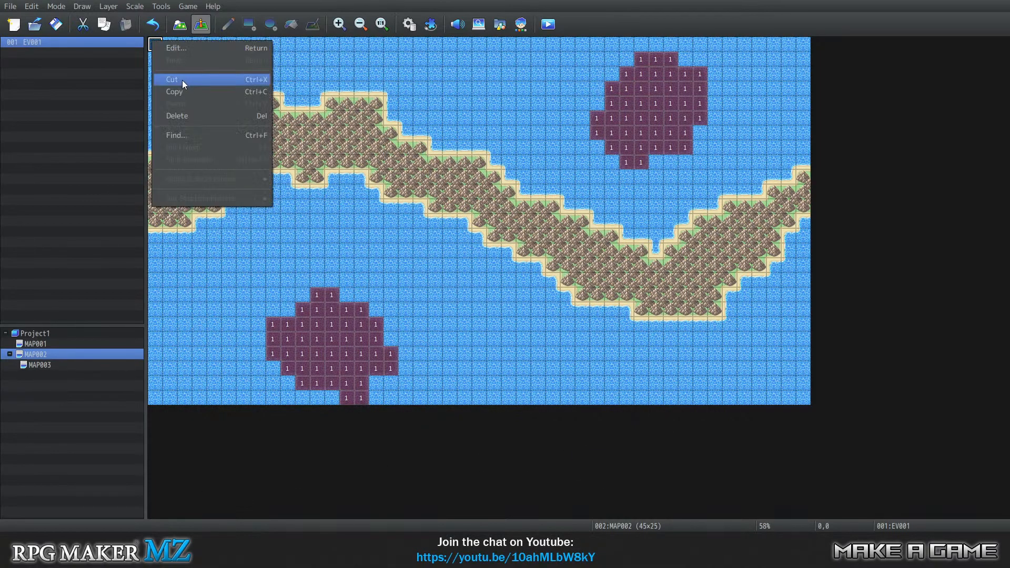
{"action": "left_click", "coordinate": [182, 92]}
{"action": "left_click", "coordinate": [40, 365]}
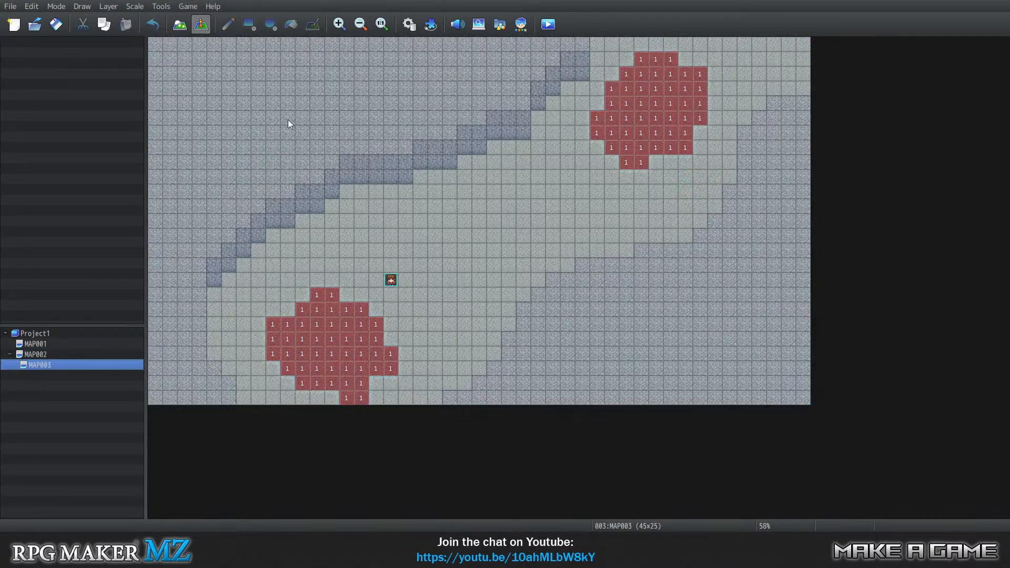
{"action": "right_click", "coordinate": [159, 44]}
{"action": "left_click", "coordinate": [185, 106]}
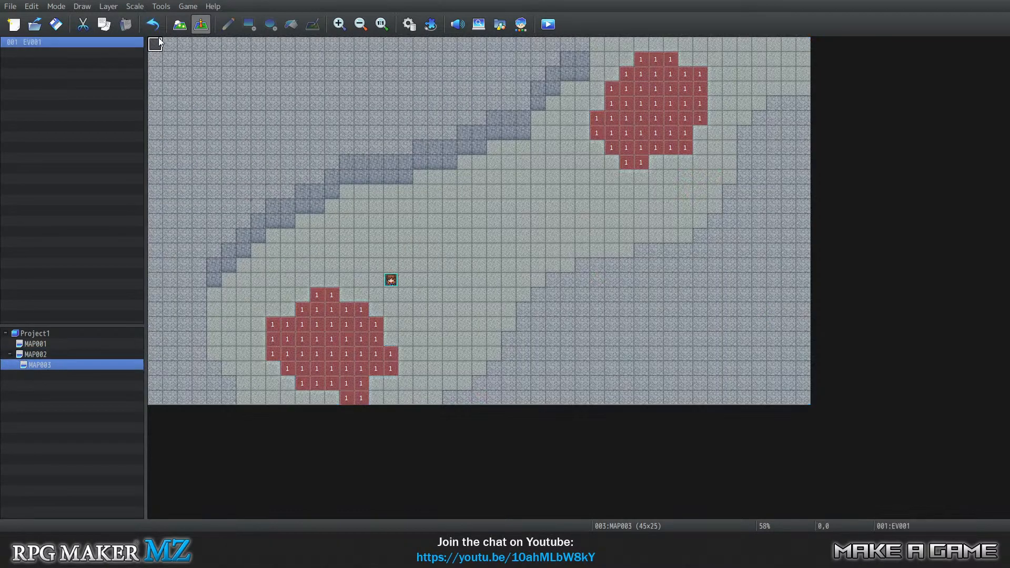
In MAP003's copy of EV001, set the 0004 Map variable's constant to 2 and confirm the event.
{"action": "right_click", "coordinate": [160, 44]}
{"action": "left_click", "coordinate": [168, 50]}
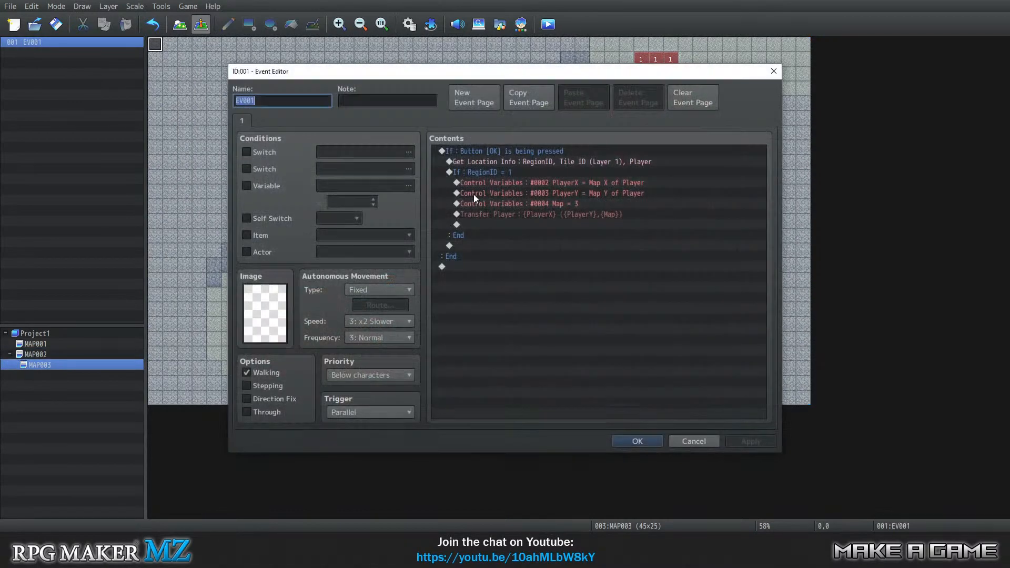
{"action": "left_click", "coordinate": [509, 203]}
{"action": "right_click", "coordinate": [509, 203]}
{"action": "left_click", "coordinate": [536, 227]}
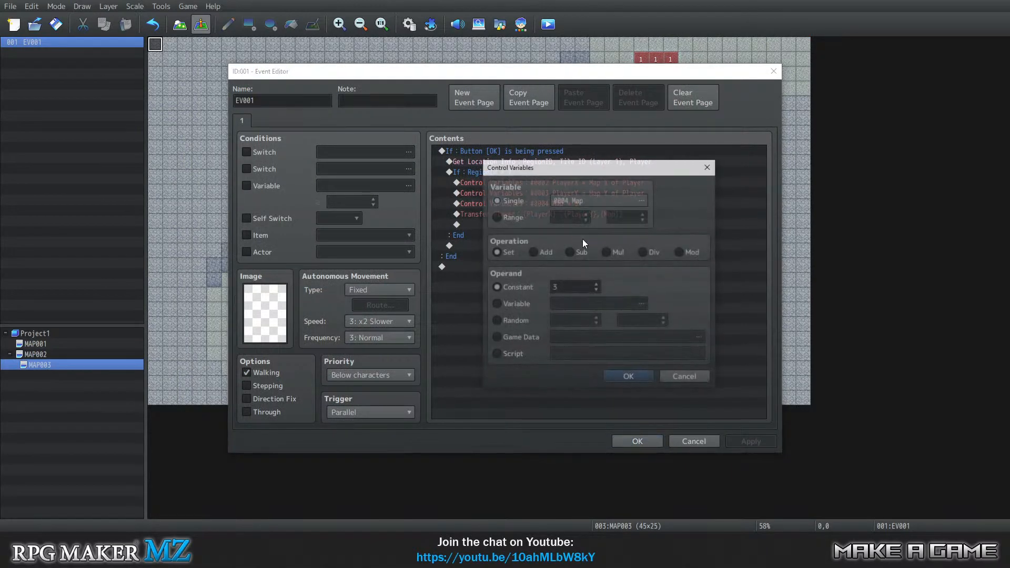
{"action": "left_click", "coordinate": [597, 290]}
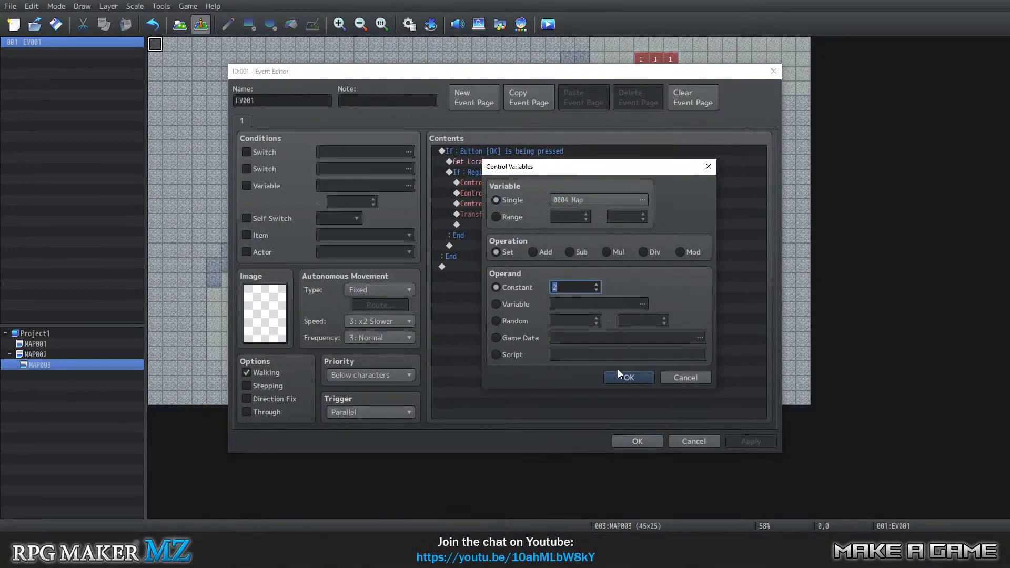
{"action": "left_click", "coordinate": [644, 377]}
{"action": "left_click", "coordinate": [648, 439]}
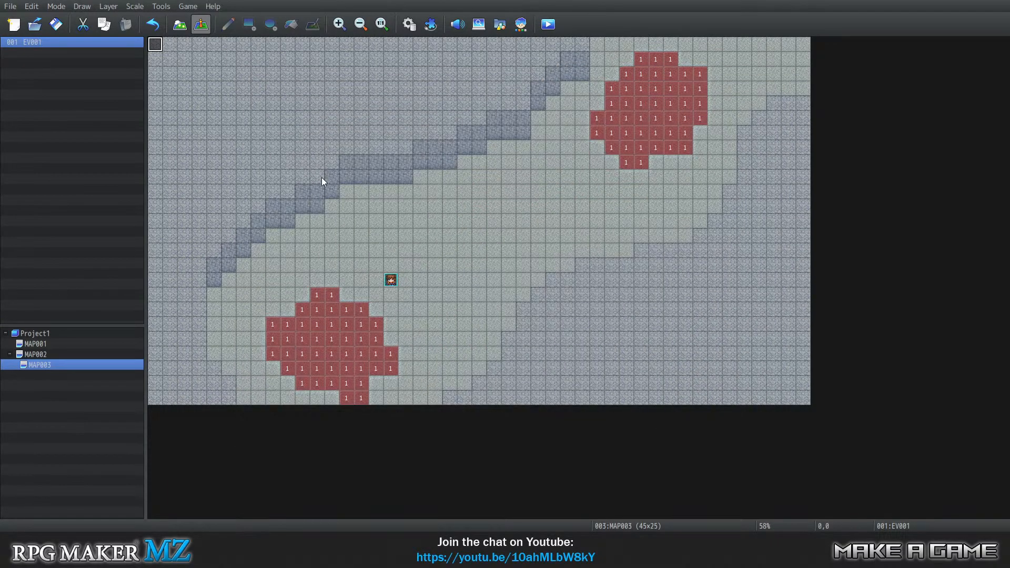
Launch a playtest with the project changes saved and begin a new game.
{"action": "left_click", "coordinate": [188, 6]}
{"action": "left_click", "coordinate": [200, 18]}
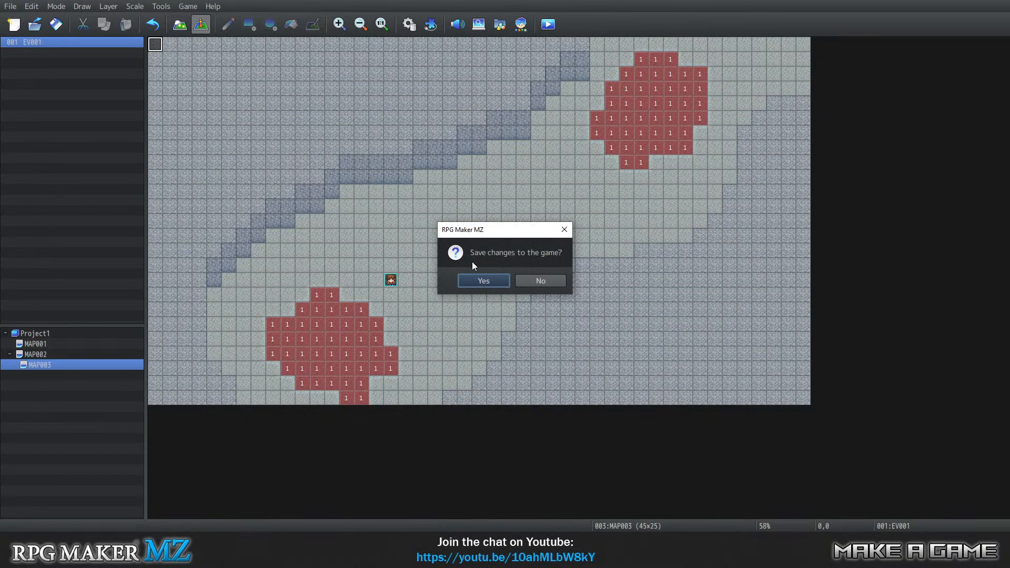
{"action": "left_click", "coordinate": [476, 281]}
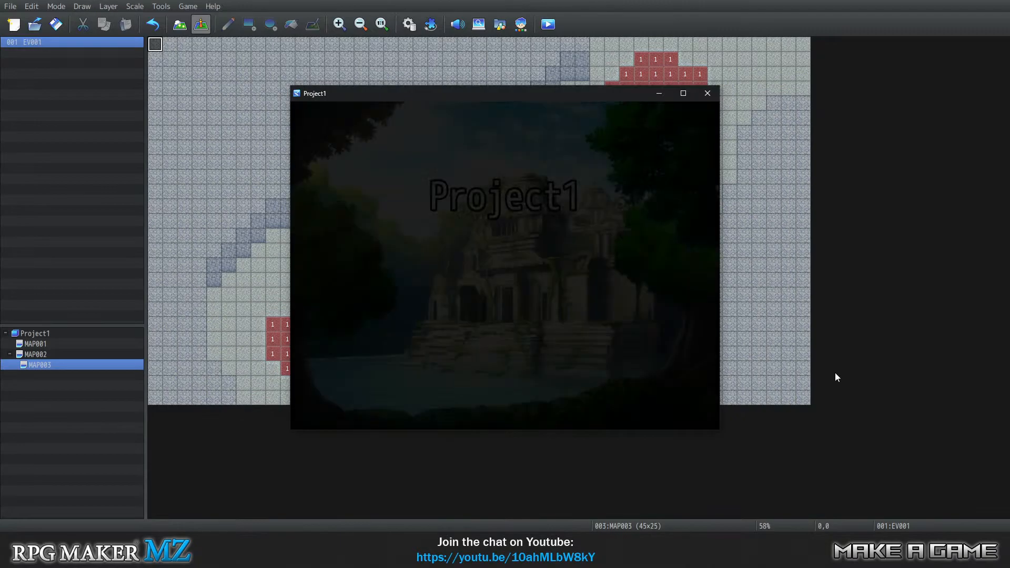
{"action": "key", "text": "Return"}
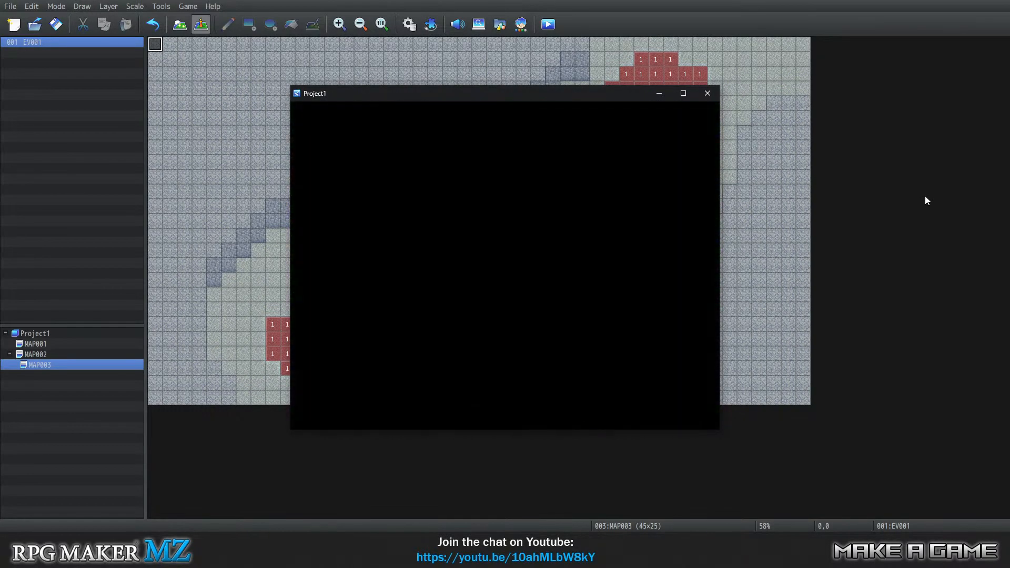
Walk the party down and left onto the light floor patch to test the region transfer, and close the playtest.
{"action": "key", "text": "Down"}
{"action": "key", "text": "Down"}
{"action": "key", "text": "Down"}
{"action": "key", "text": "Left"}
{"action": "key", "text": "Left"}
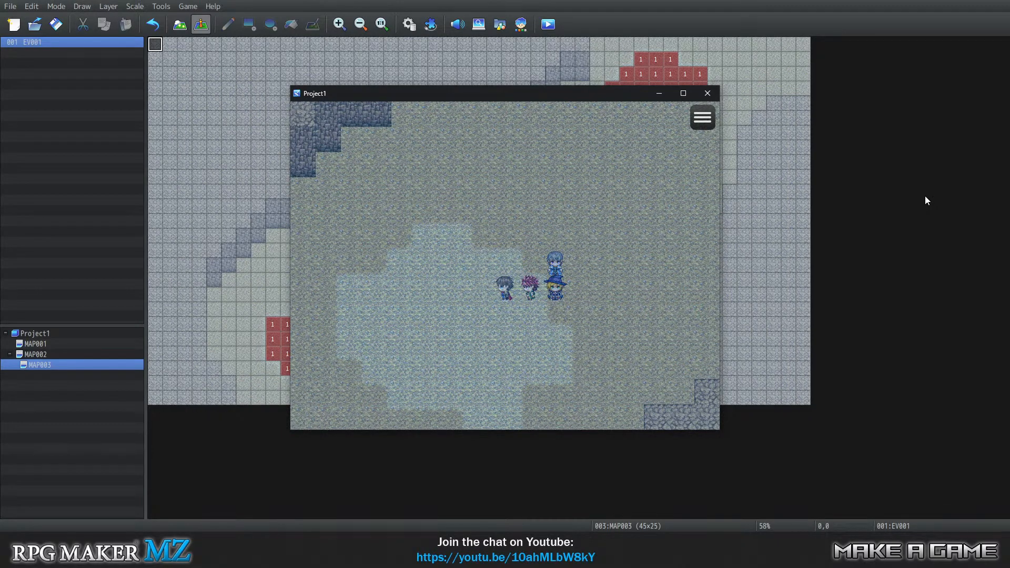
{"action": "key", "text": "Escape"}
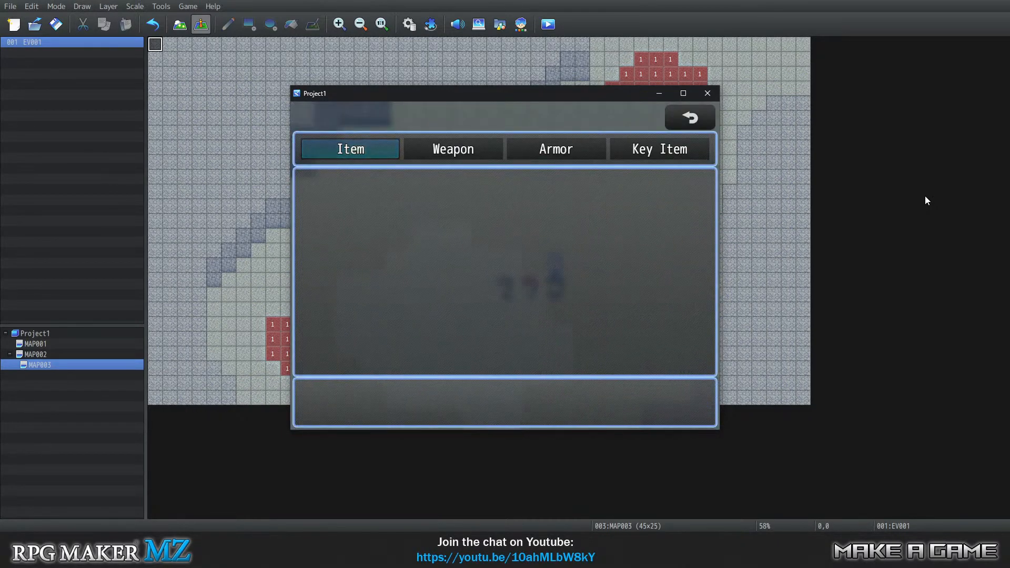
{"action": "key", "text": "Escape"}
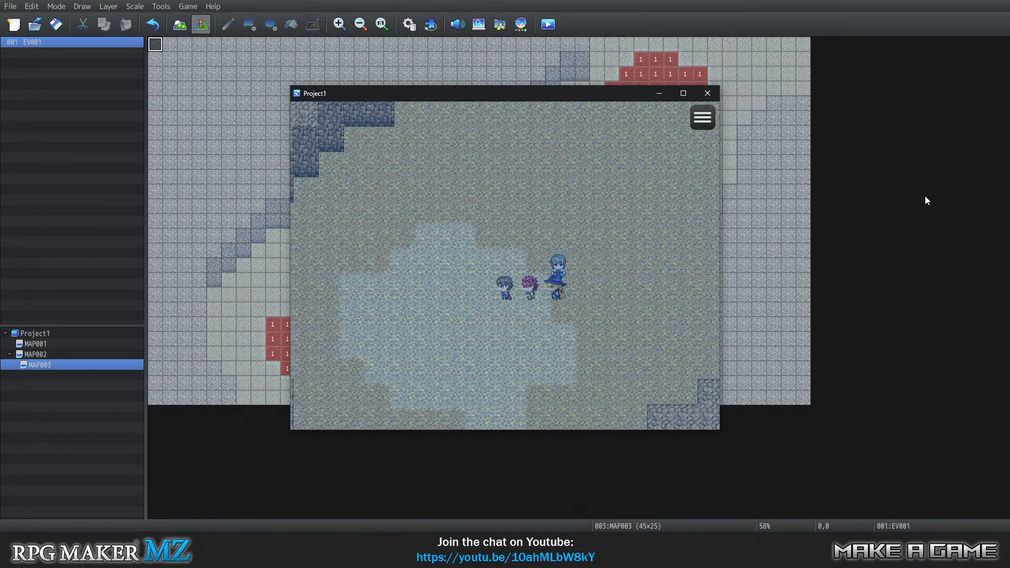
{"action": "key", "text": "Left"}
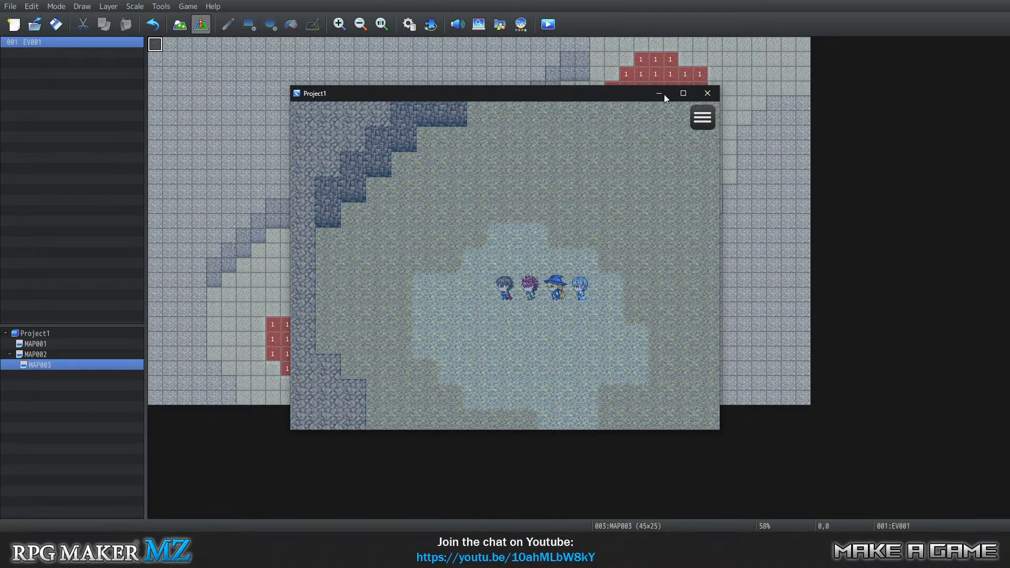
{"action": "left_click", "coordinate": [706, 94]}
In MAP003's EV001, change the Get Location Info command's info type to Region ID and confirm the command.
{"action": "right_click", "coordinate": [155, 48]}
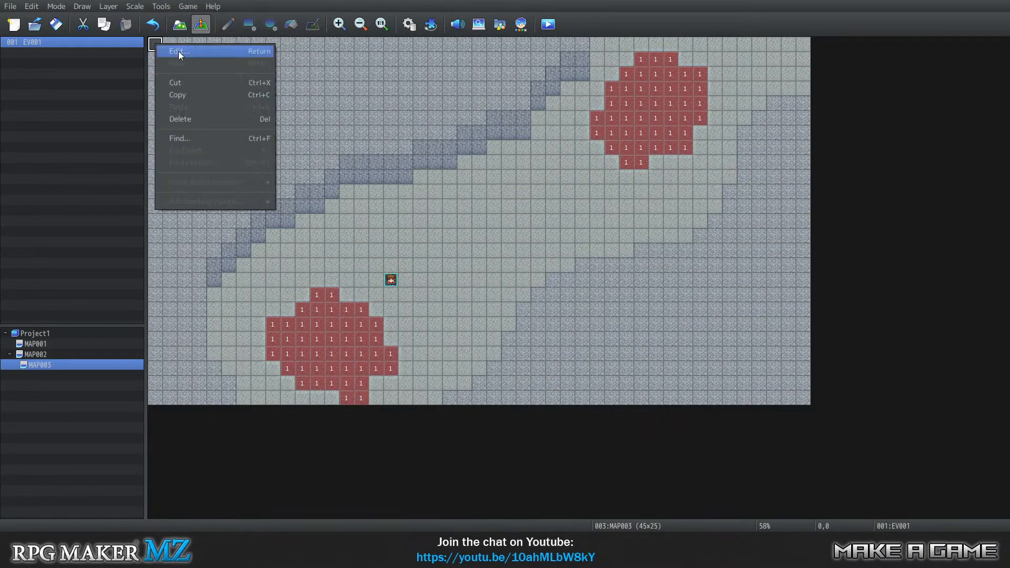
{"action": "left_click", "coordinate": [179, 51]}
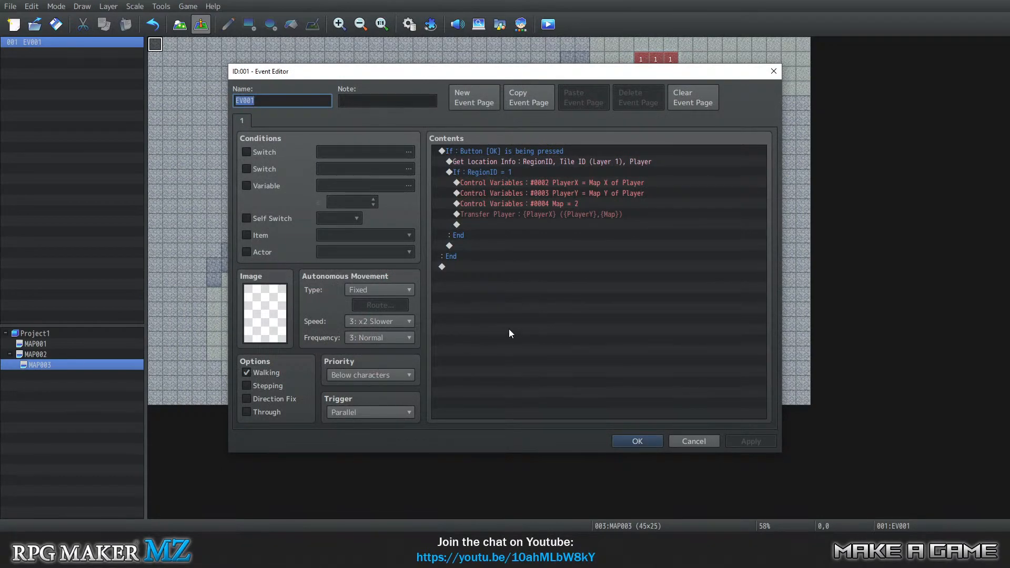
{"action": "left_click", "coordinate": [468, 150]}
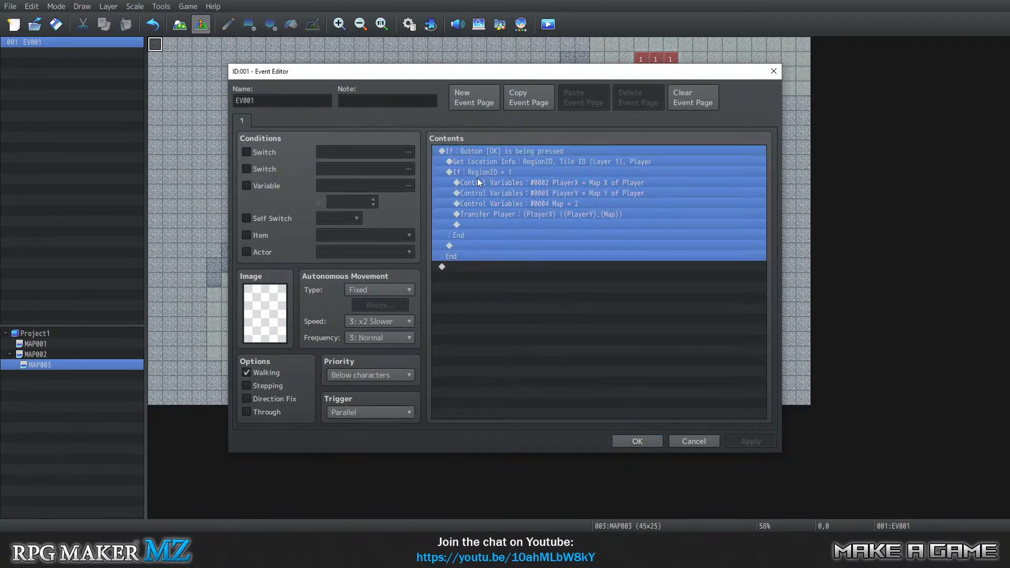
{"action": "left_click_drag", "start_coordinate": [478, 172], "coordinate": [494, 193]}
{"action": "left_click", "coordinate": [496, 192]}
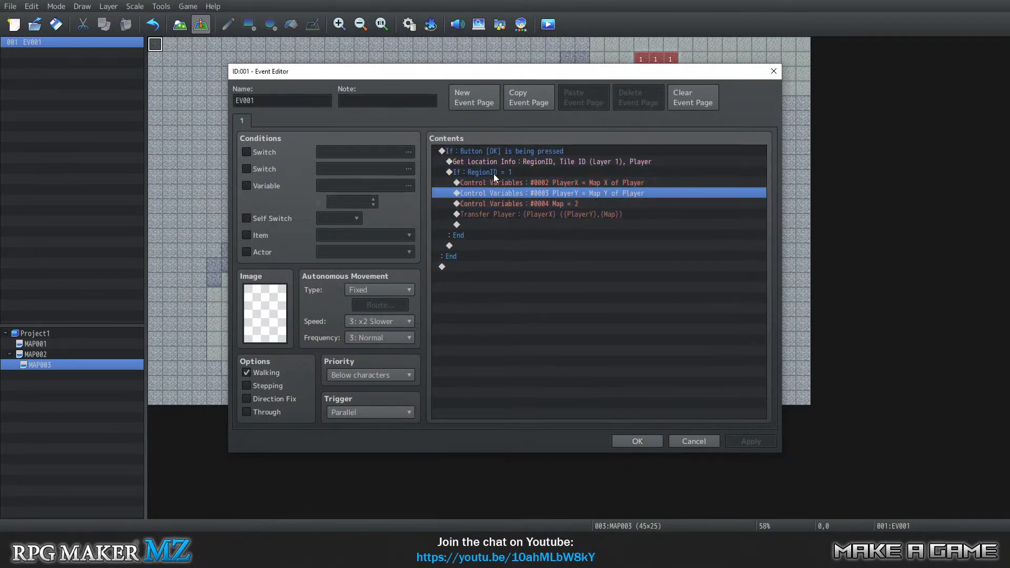
{"action": "left_click", "coordinate": [494, 173]}
{"action": "left_click", "coordinate": [494, 163]}
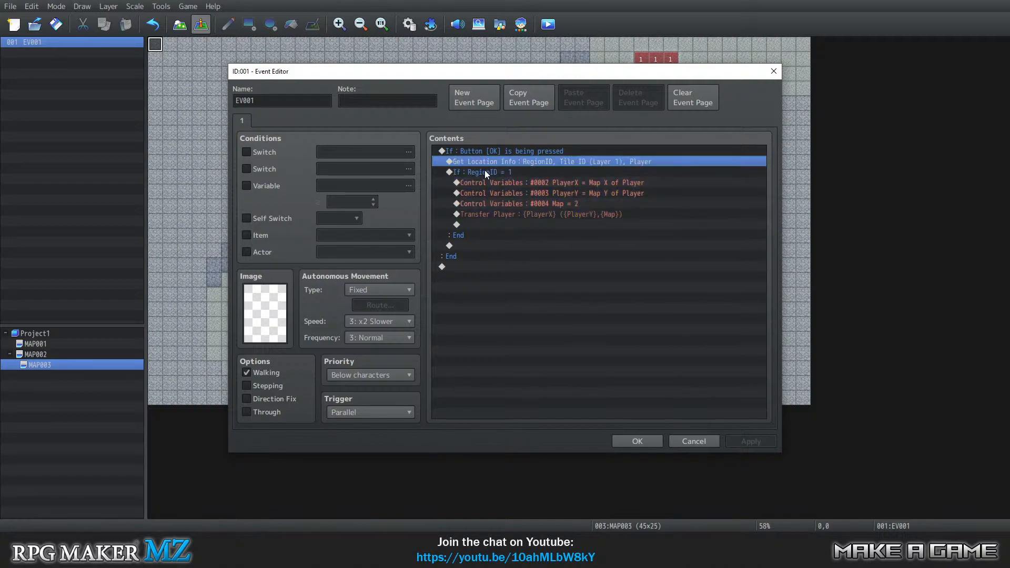
{"action": "right_click", "coordinate": [490, 162]}
{"action": "left_click", "coordinate": [503, 168]}
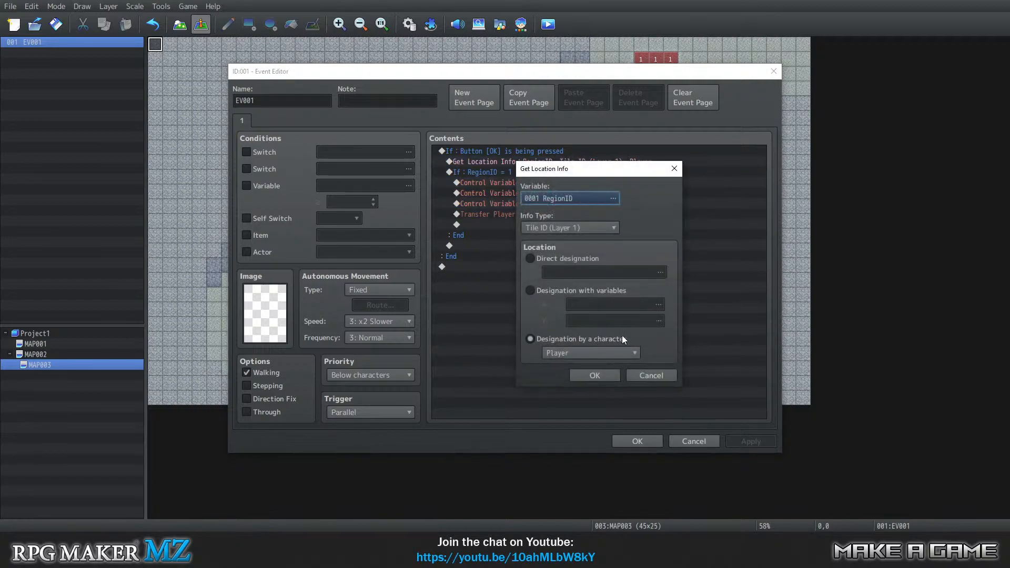
{"action": "left_click", "coordinate": [553, 230]}
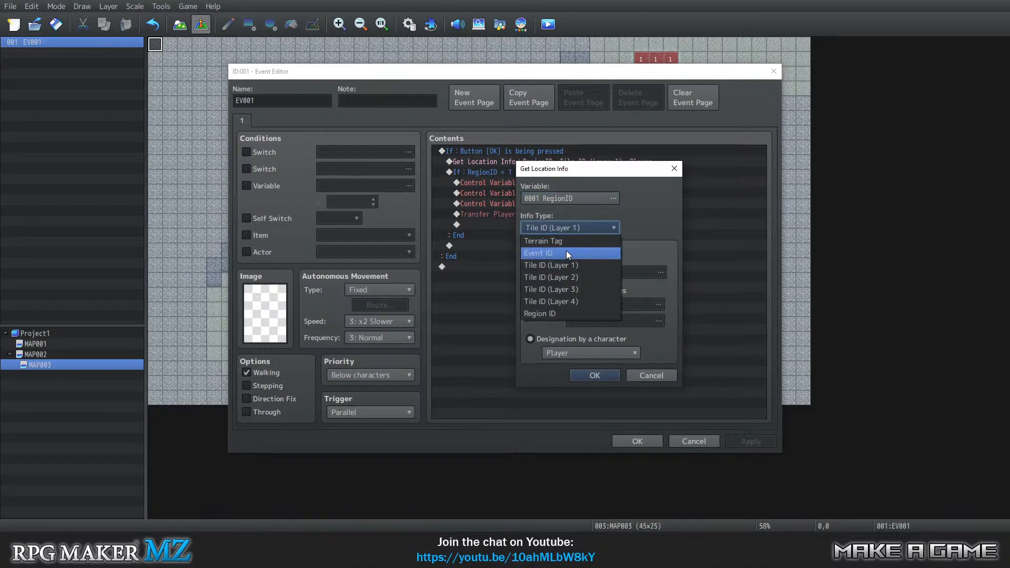
{"action": "left_click", "coordinate": [559, 317]}
{"action": "left_click", "coordinate": [593, 374]}
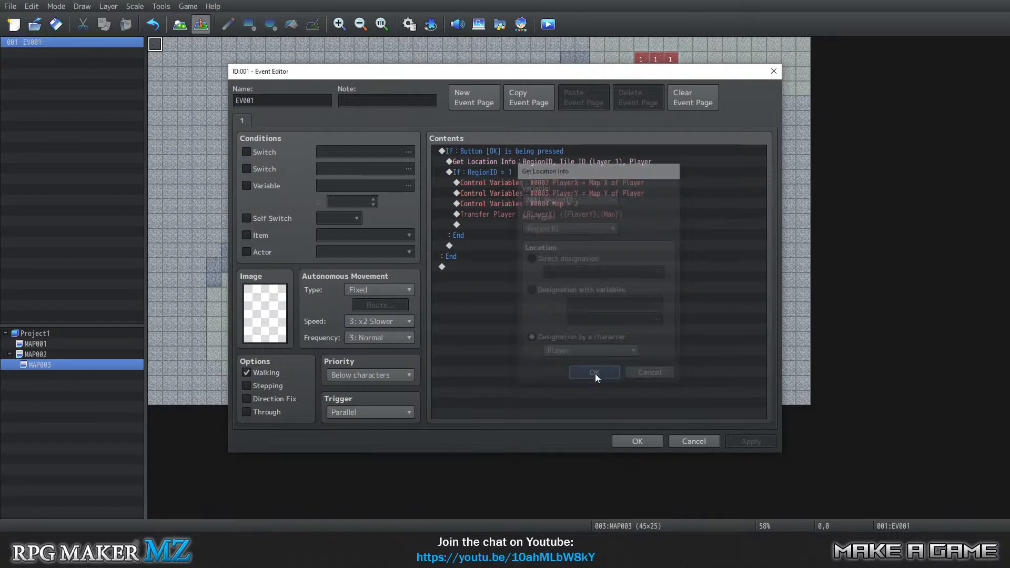
Confirm MAP003's event, and in MAP002's EV001 set the Get Location Info command's info type to Region ID and confirm.
{"action": "left_click", "coordinate": [634, 441]}
{"action": "left_click", "coordinate": [68, 354]}
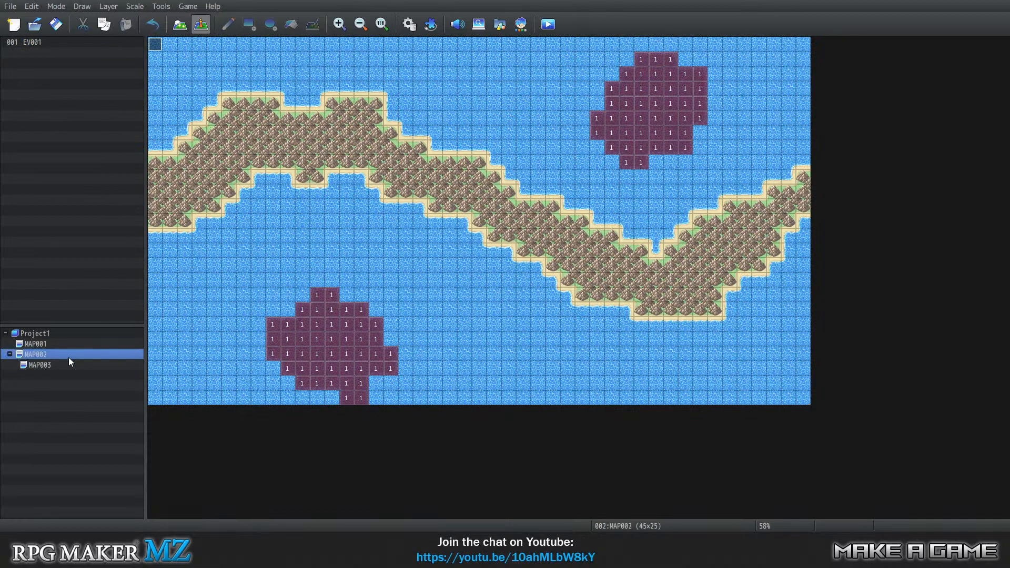
{"action": "right_click", "coordinate": [156, 46]}
{"action": "left_click", "coordinate": [174, 52]}
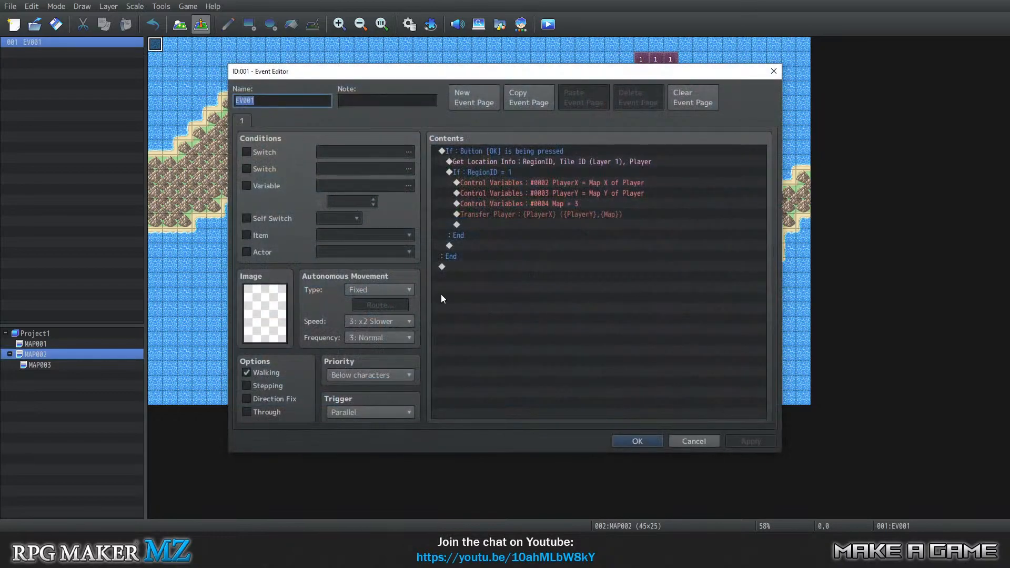
{"action": "right_click", "coordinate": [491, 164]}
{"action": "left_click", "coordinate": [506, 185]}
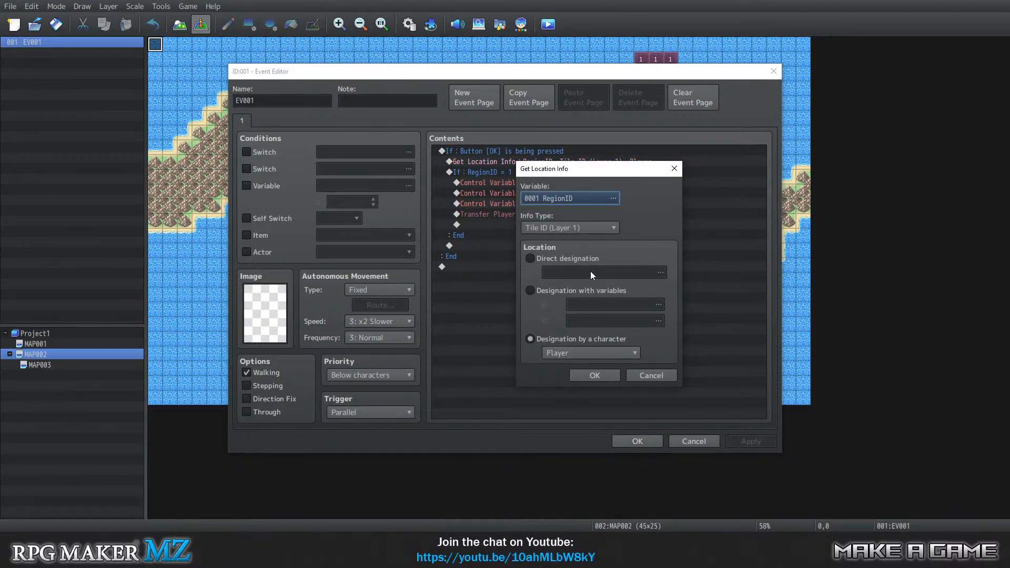
{"action": "left_click", "coordinate": [570, 227]}
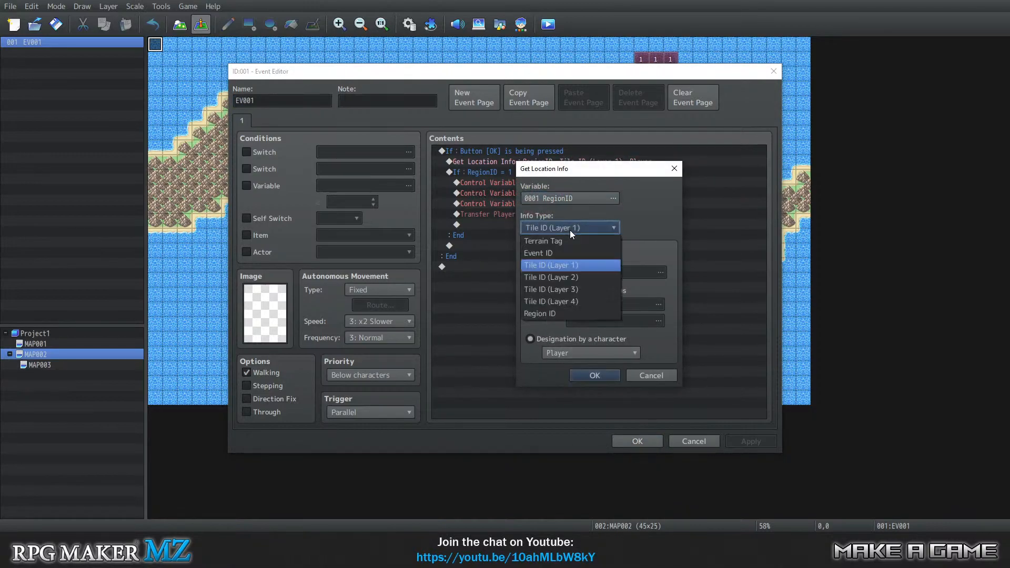
{"action": "left_click", "coordinate": [550, 314]}
{"action": "left_click", "coordinate": [594, 376]}
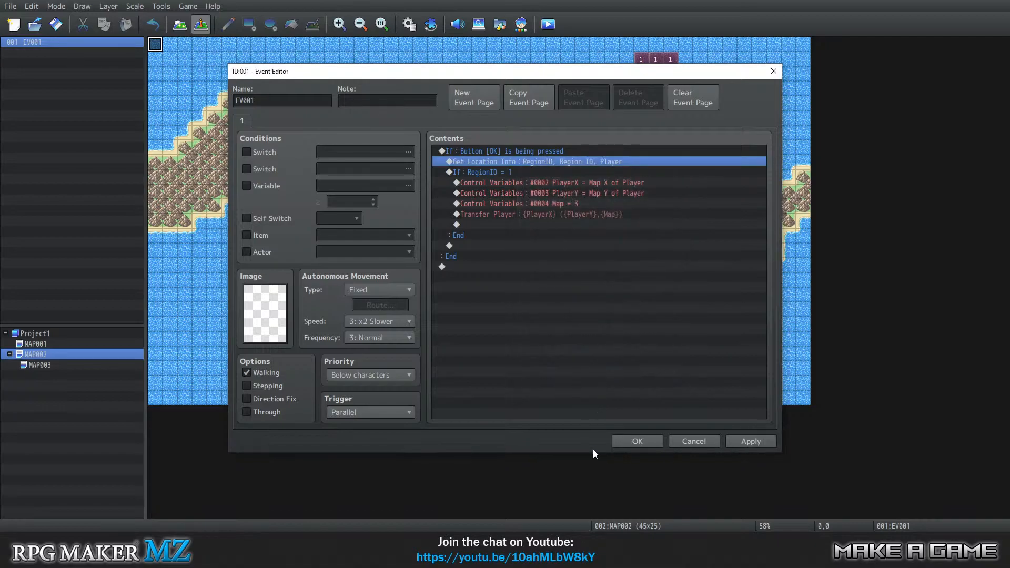
{"action": "left_click", "coordinate": [634, 443]}
Save the changes, playtest the region transfer in a new game, and close the playtest.
{"action": "left_click", "coordinate": [185, 7]}
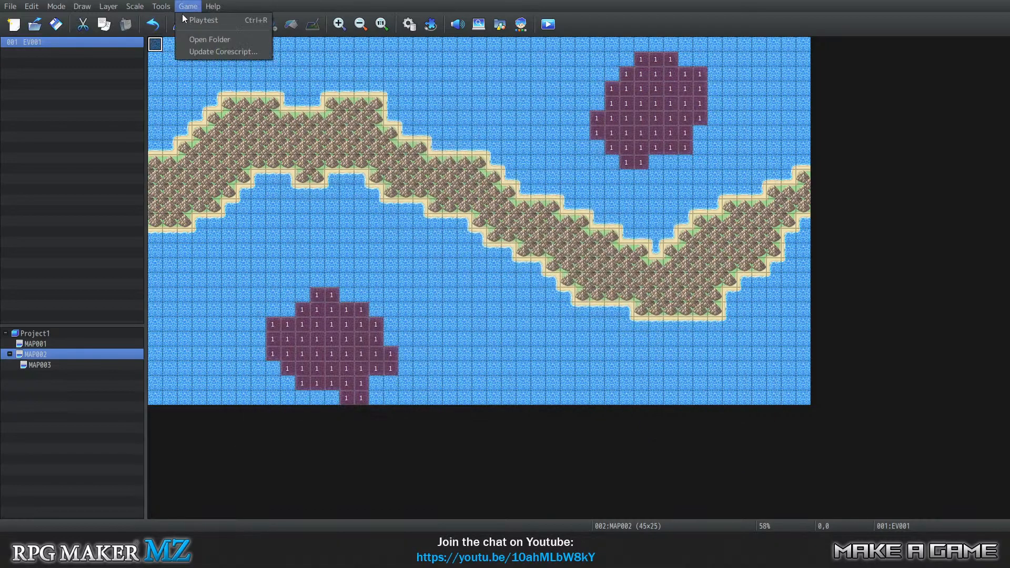
{"action": "left_click", "coordinate": [199, 20]}
{"action": "left_click", "coordinate": [456, 281]}
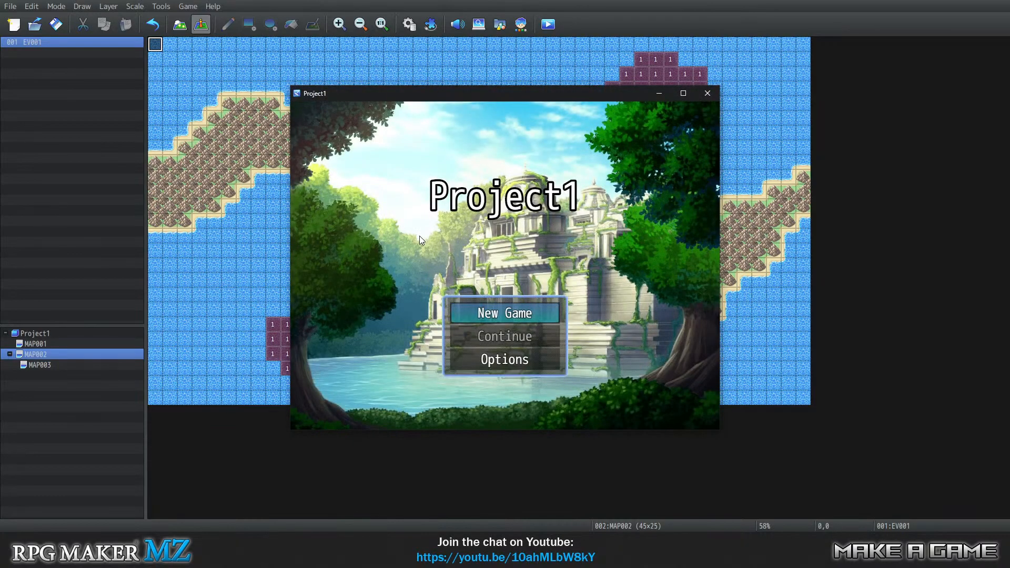
{"action": "key", "text": "Return"}
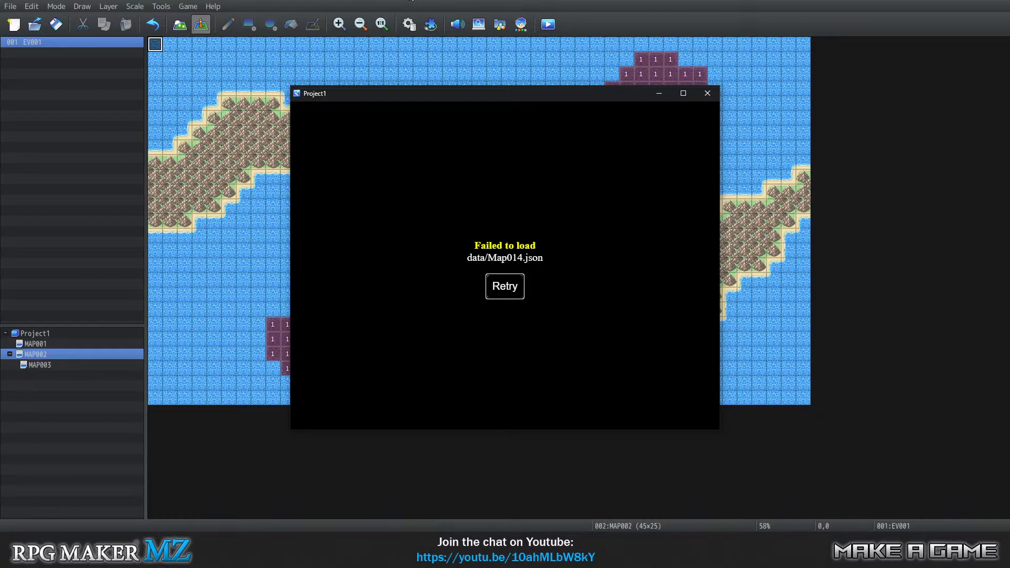
{"action": "left_click", "coordinate": [707, 93]}
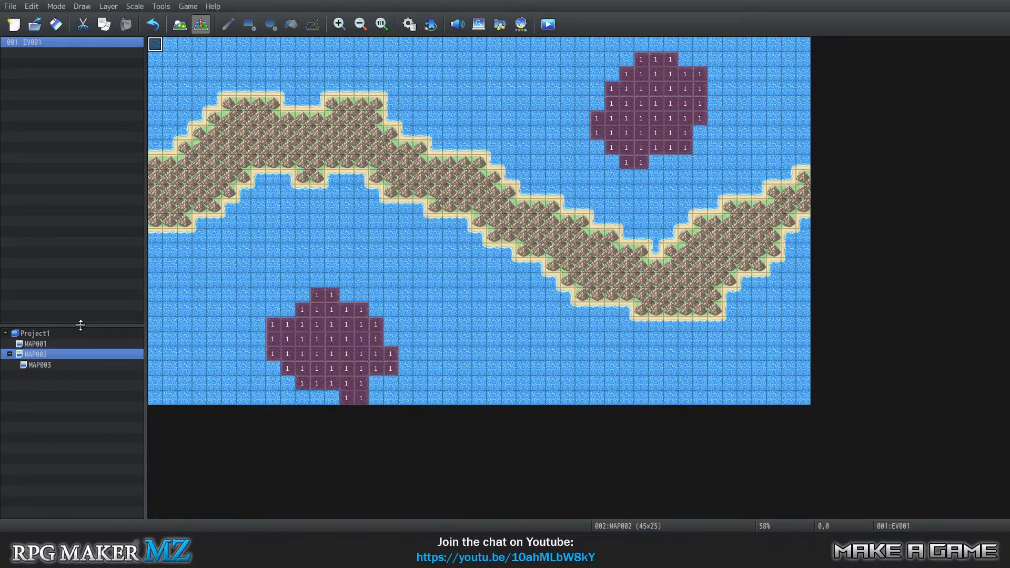
In MAP002's EV001, examine the Transfer Player command's variables and the 0004 Map variable's settings.
{"action": "right_click", "coordinate": [155, 46]}
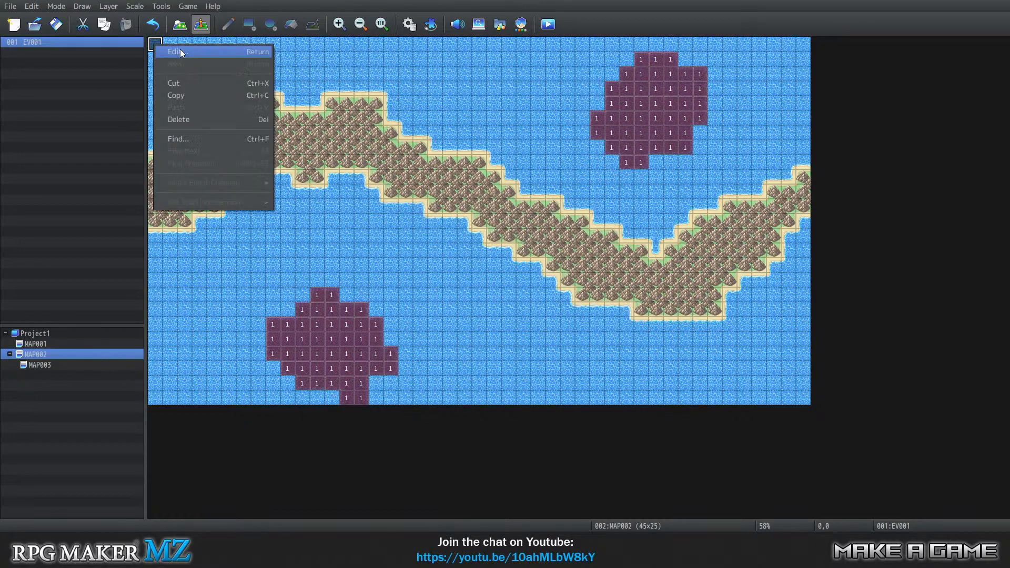
{"action": "left_click", "coordinate": [179, 49]}
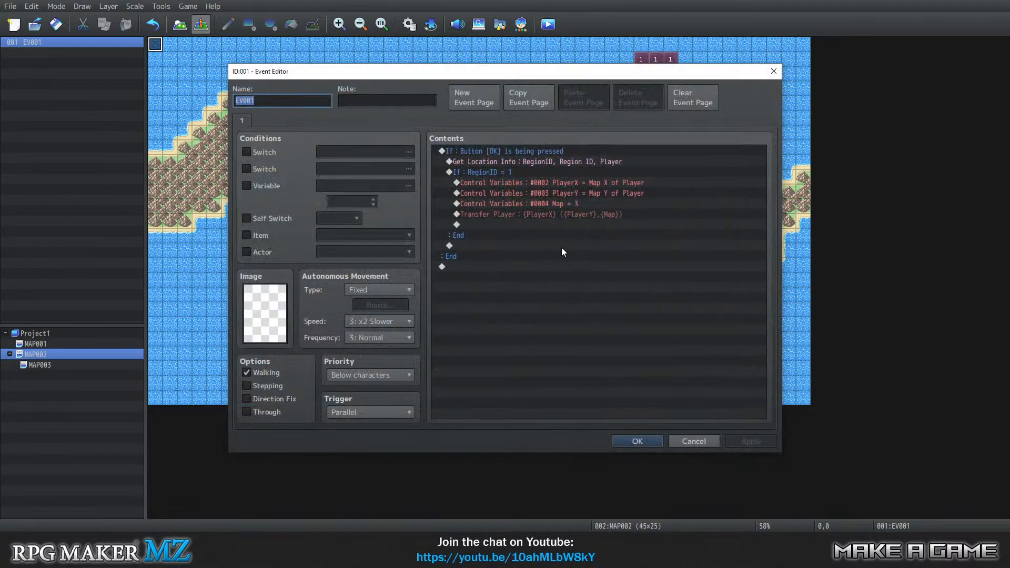
{"action": "left_click", "coordinate": [512, 203]}
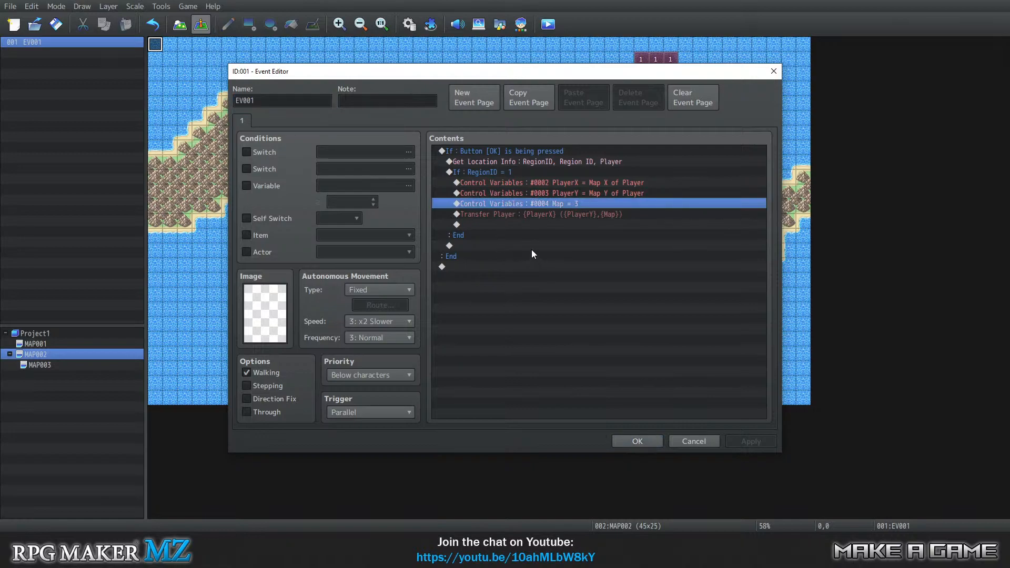
{"action": "right_click", "coordinate": [520, 216]}
{"action": "left_click", "coordinate": [541, 235]}
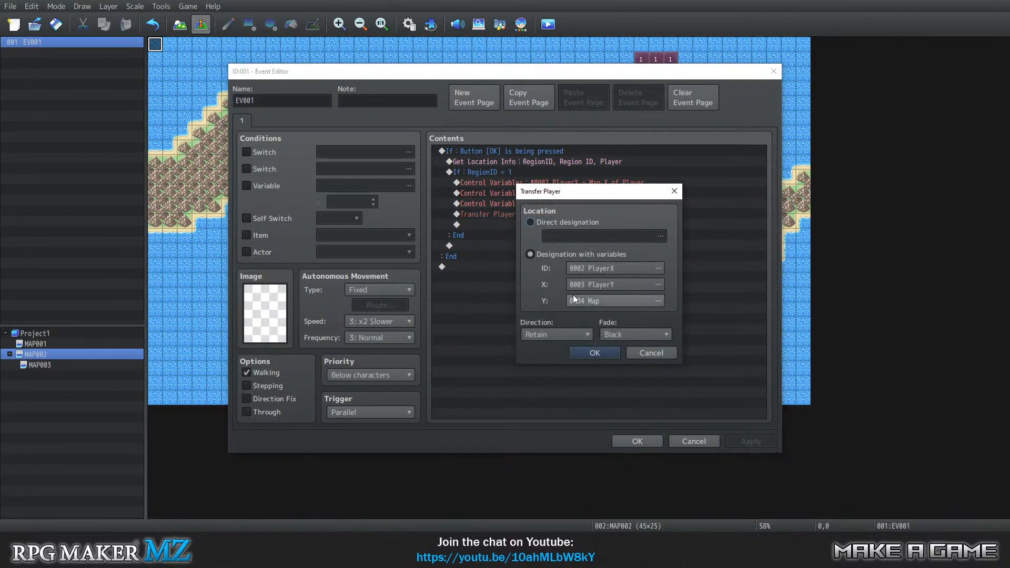
{"action": "left_click", "coordinate": [604, 353]}
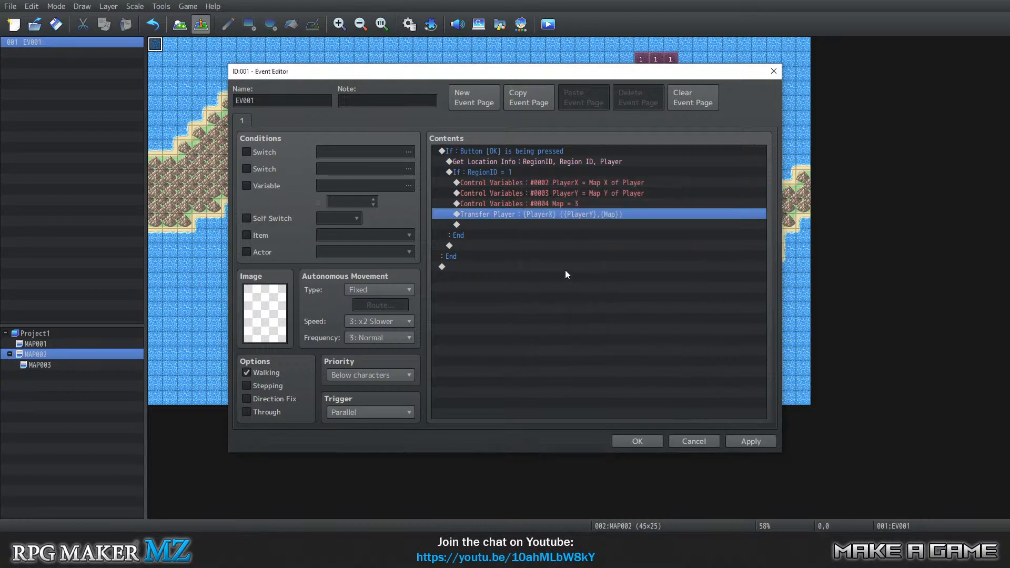
{"action": "right_click", "coordinate": [508, 203]}
{"action": "left_click", "coordinate": [536, 216]}
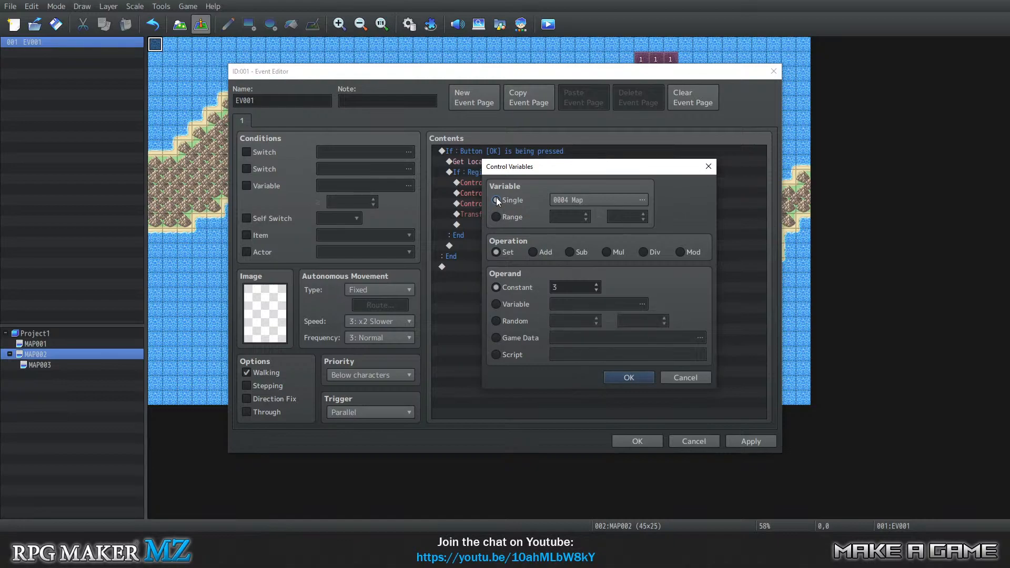
{"action": "left_click", "coordinate": [630, 378]}
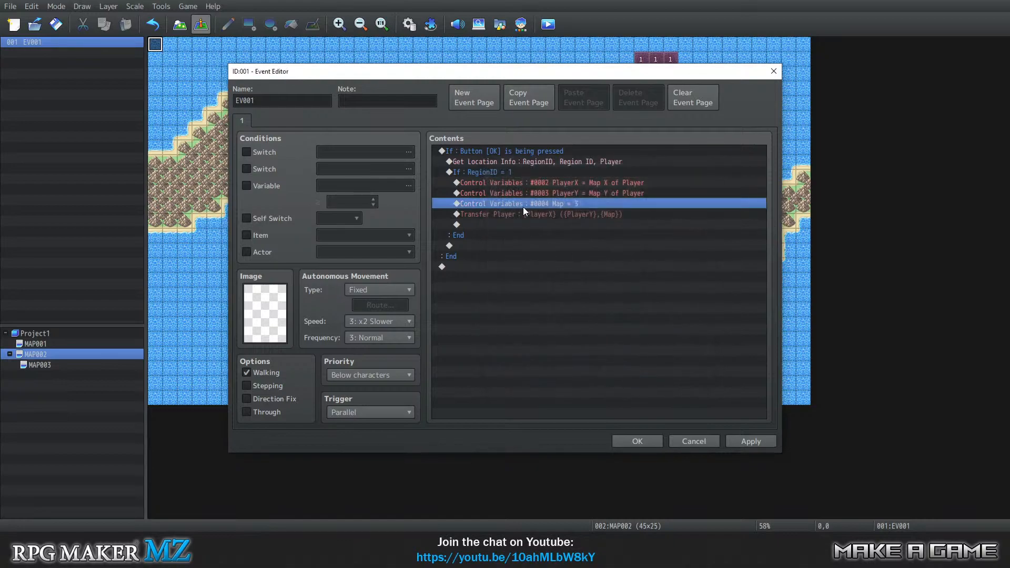
In MAP002's EV001, set the Transfer Player command's map ID variable to 0004 Map.
{"action": "right_click", "coordinate": [518, 215]}
{"action": "left_click", "coordinate": [545, 235]}
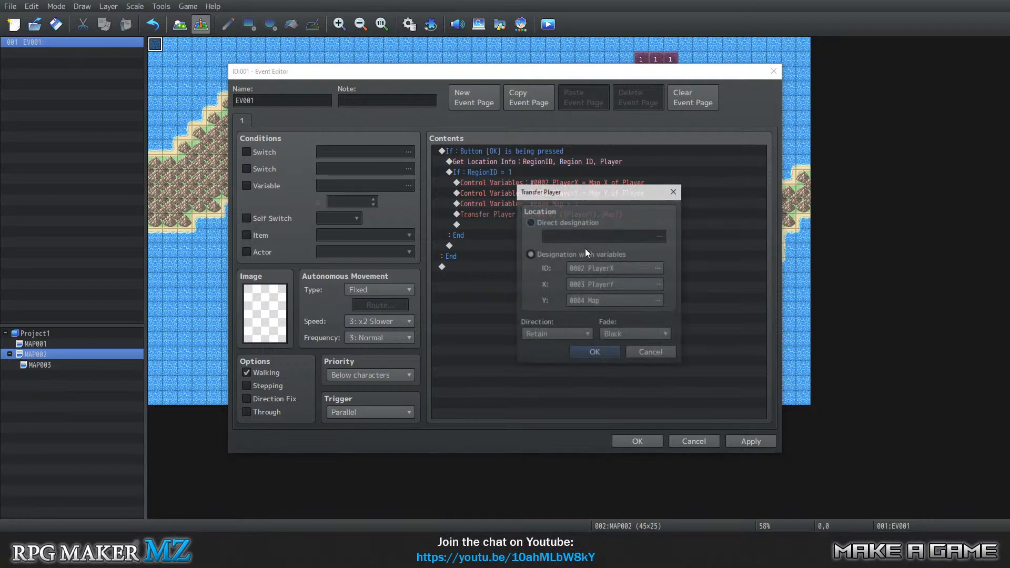
{"action": "left_click", "coordinate": [610, 304]}
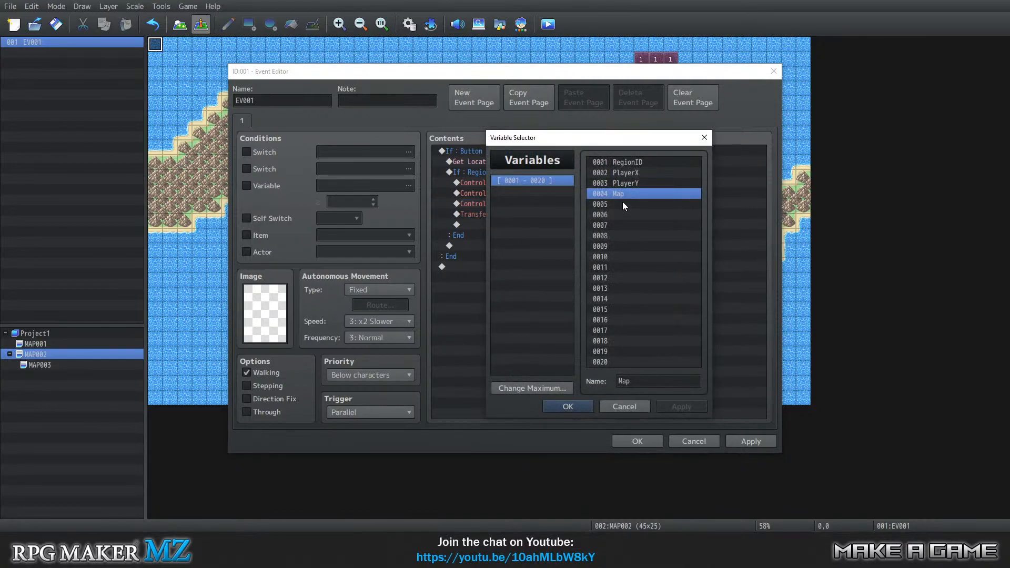
{"action": "left_click", "coordinate": [566, 406]}
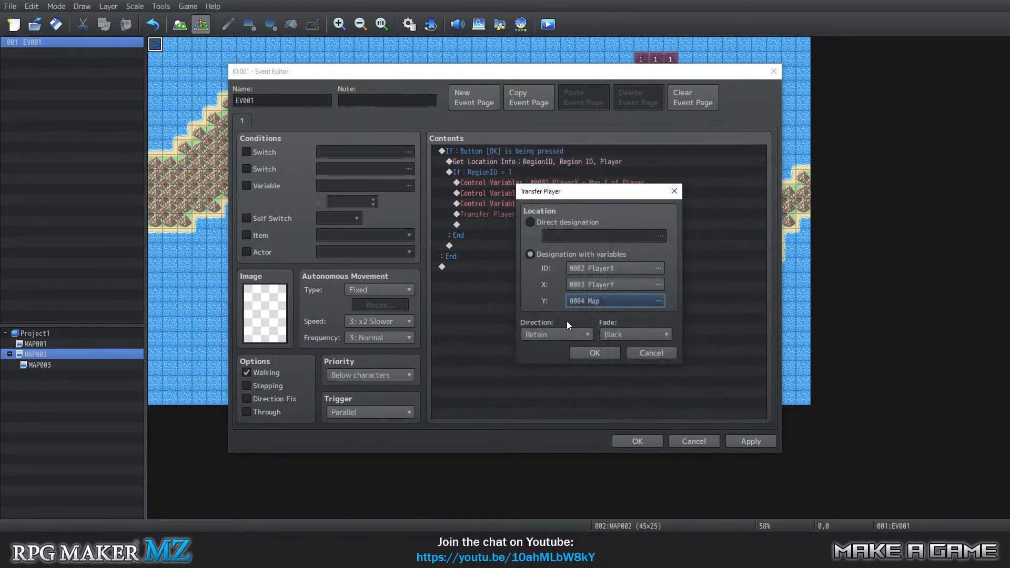
{"action": "left_click", "coordinate": [592, 269]}
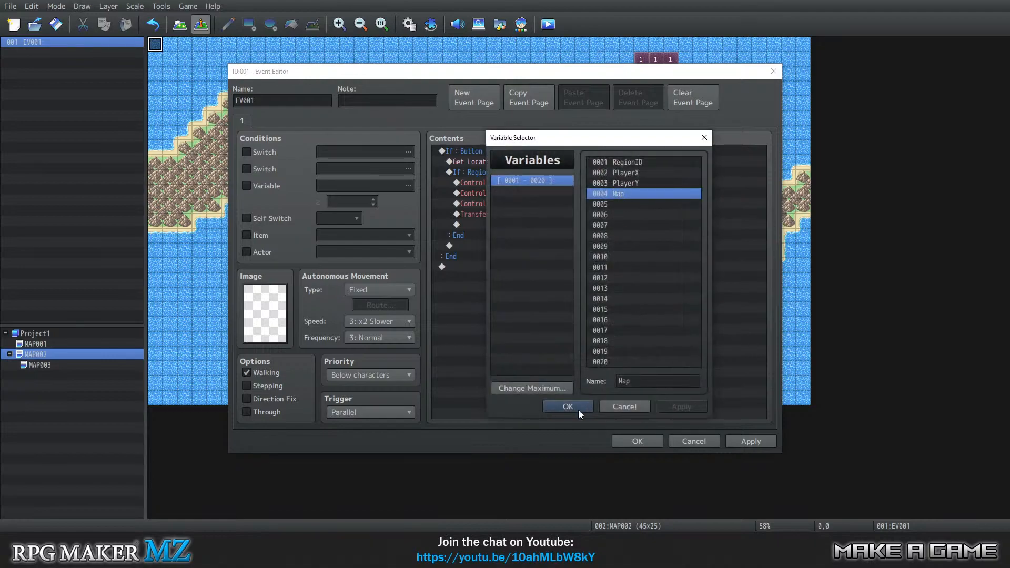
{"action": "left_click", "coordinate": [578, 408]}
Assign 0002 PlayerX to X and 0003 PlayerY to Y in MAP002's Transfer Player command, and confirm the event.
{"action": "left_click", "coordinate": [584, 286]}
{"action": "left_click", "coordinate": [617, 172]}
{"action": "left_click", "coordinate": [570, 408]}
{"action": "left_click", "coordinate": [599, 302]}
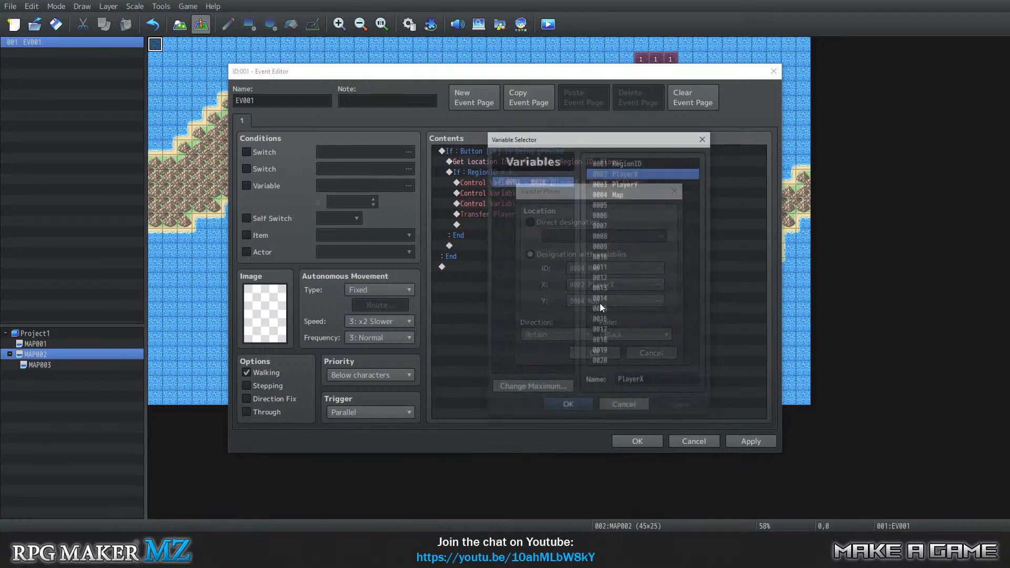
{"action": "left_click", "coordinate": [627, 182]}
{"action": "left_click", "coordinate": [559, 406]}
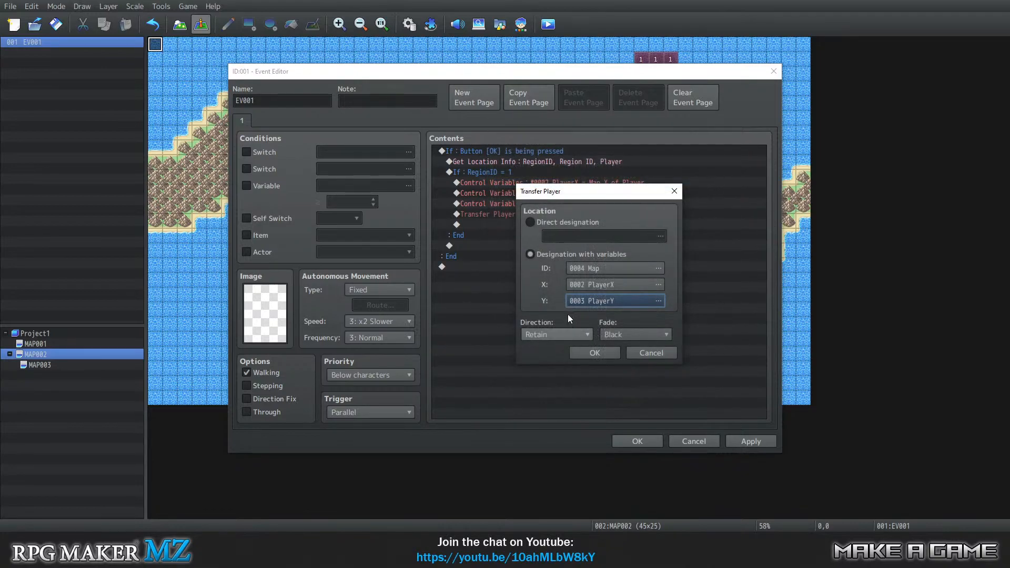
{"action": "left_click", "coordinate": [590, 350]}
{"action": "left_click", "coordinate": [637, 441]}
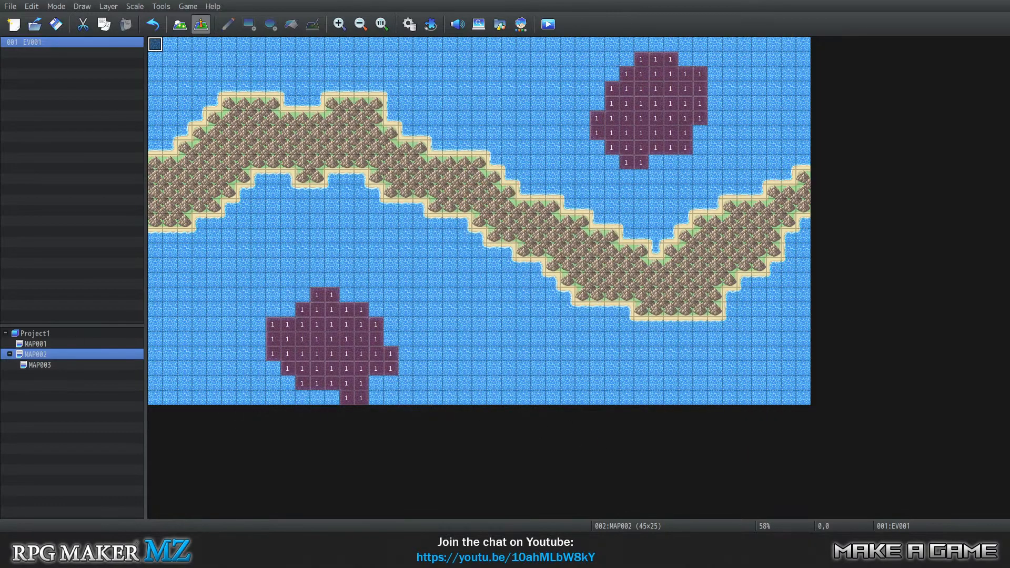
In MAP003's EV001, set the Transfer Player command's map ID variable to 0004 Map.
{"action": "left_click", "coordinate": [75, 364]}
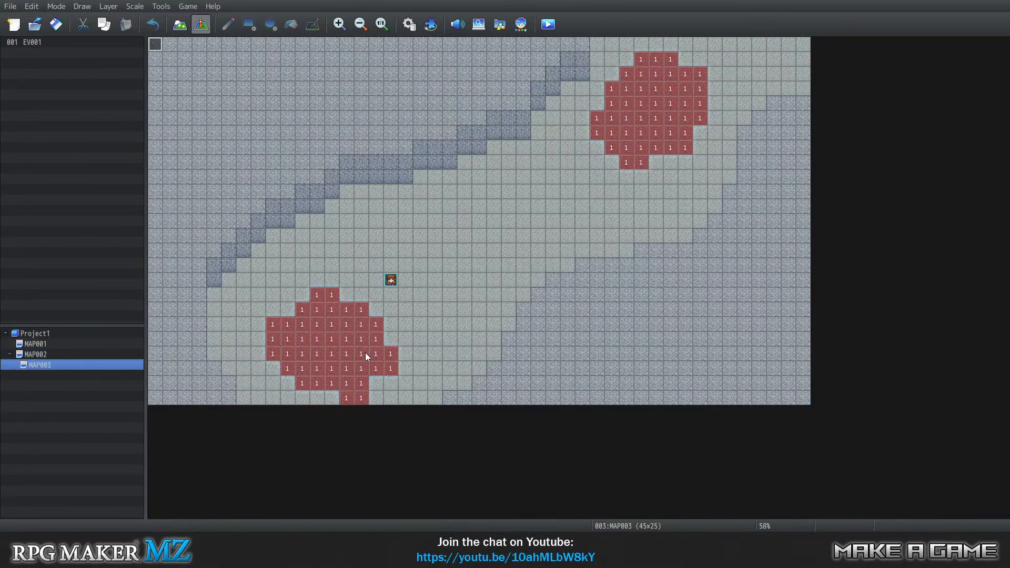
{"action": "right_click", "coordinate": [157, 45]}
{"action": "left_click", "coordinate": [171, 61]}
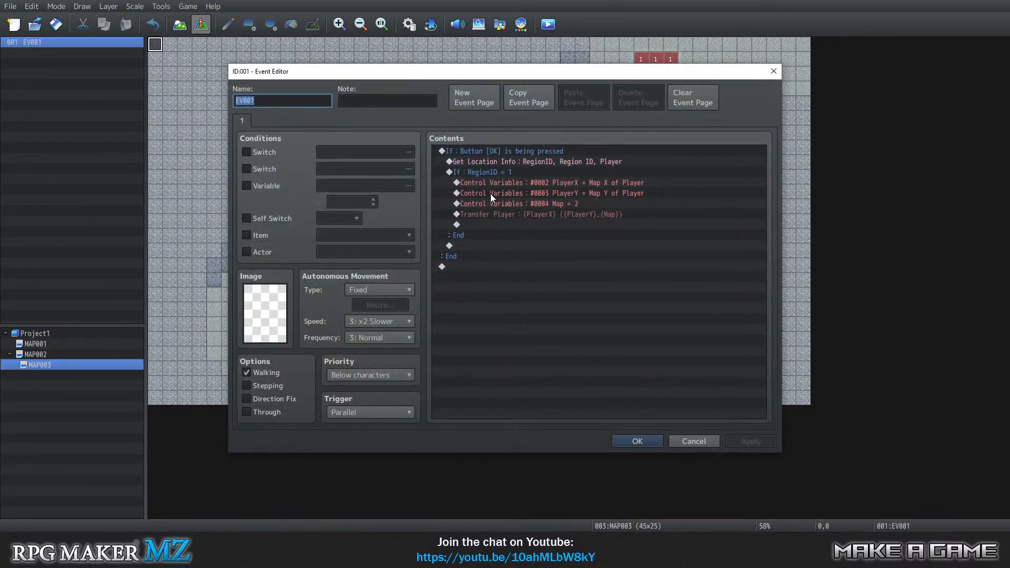
{"action": "left_click", "coordinate": [489, 213]}
{"action": "right_click", "coordinate": [488, 213]}
{"action": "left_click", "coordinate": [505, 227]}
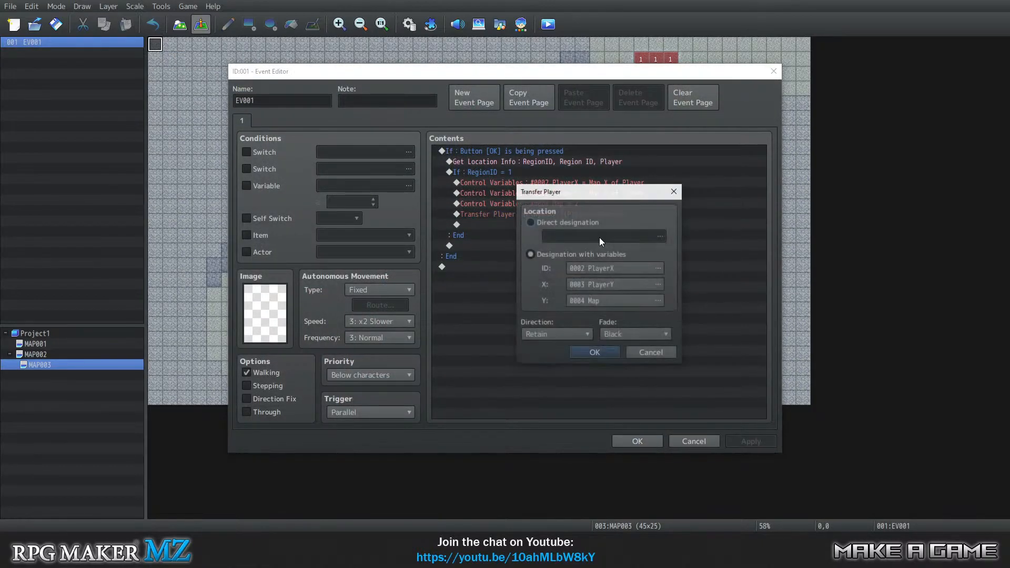
{"action": "left_click", "coordinate": [616, 271]}
{"action": "left_click", "coordinate": [621, 193]}
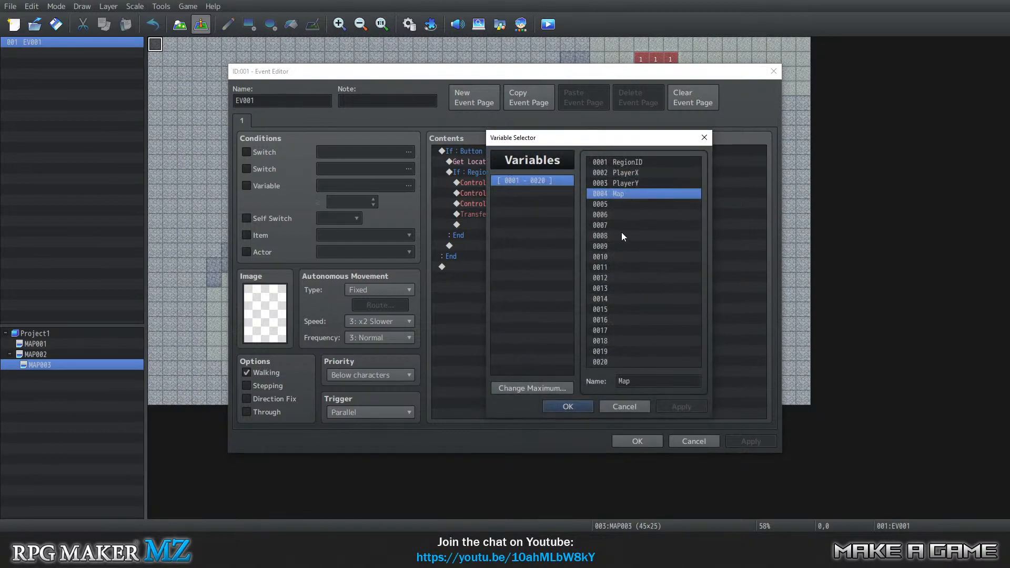
{"action": "left_click", "coordinate": [567, 406]}
Assign 0002 PlayerX to X and 0003 PlayerY to Y in MAP003's Transfer Player command, and confirm the event.
{"action": "left_click", "coordinate": [617, 286]}
{"action": "left_click", "coordinate": [623, 174]}
{"action": "left_click", "coordinate": [567, 406]}
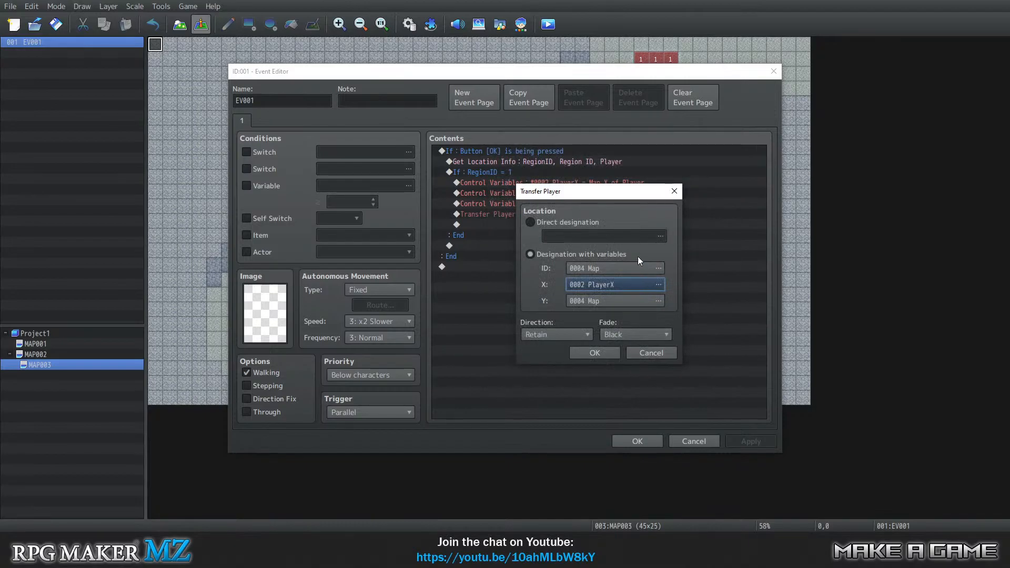
{"action": "left_click", "coordinate": [608, 308]}
{"action": "left_click", "coordinate": [610, 183]}
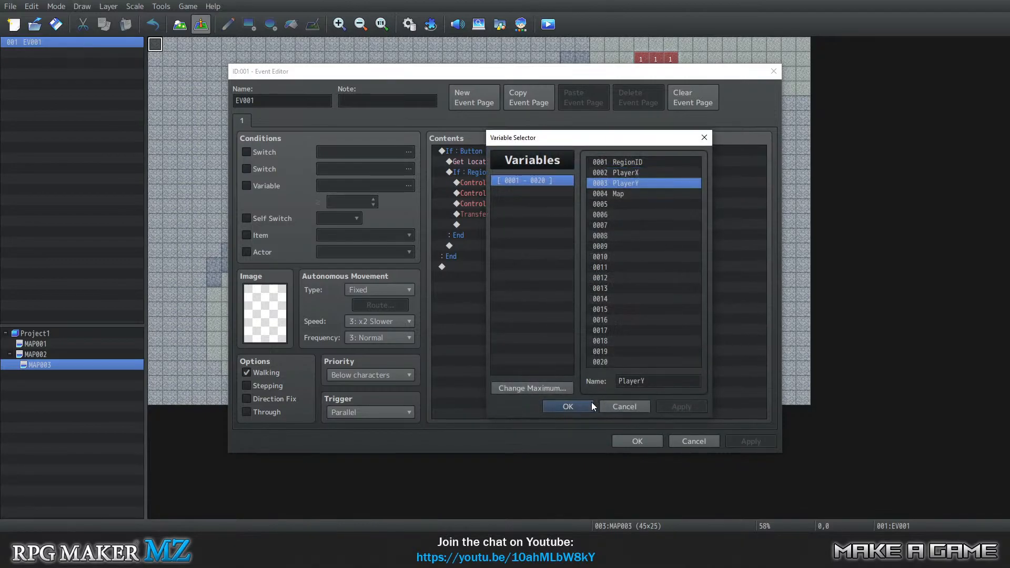
{"action": "left_click", "coordinate": [589, 406]}
{"action": "left_click", "coordinate": [589, 351]}
{"action": "left_click", "coordinate": [623, 439]}
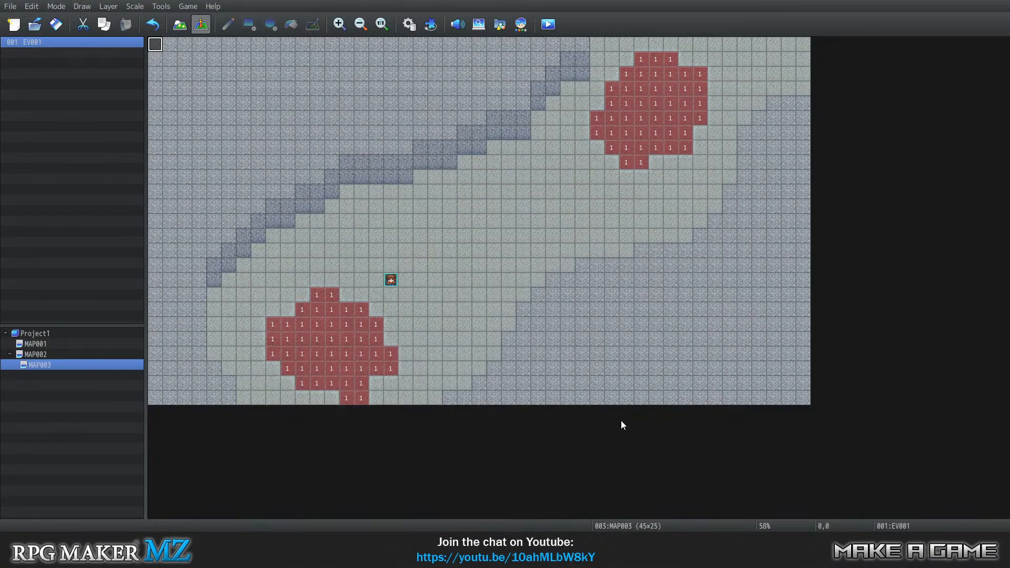
Launch a playtest with the corrected transfer events saved and begin a new game.
{"action": "left_click", "coordinate": [194, 7]}
{"action": "left_click", "coordinate": [200, 18]}
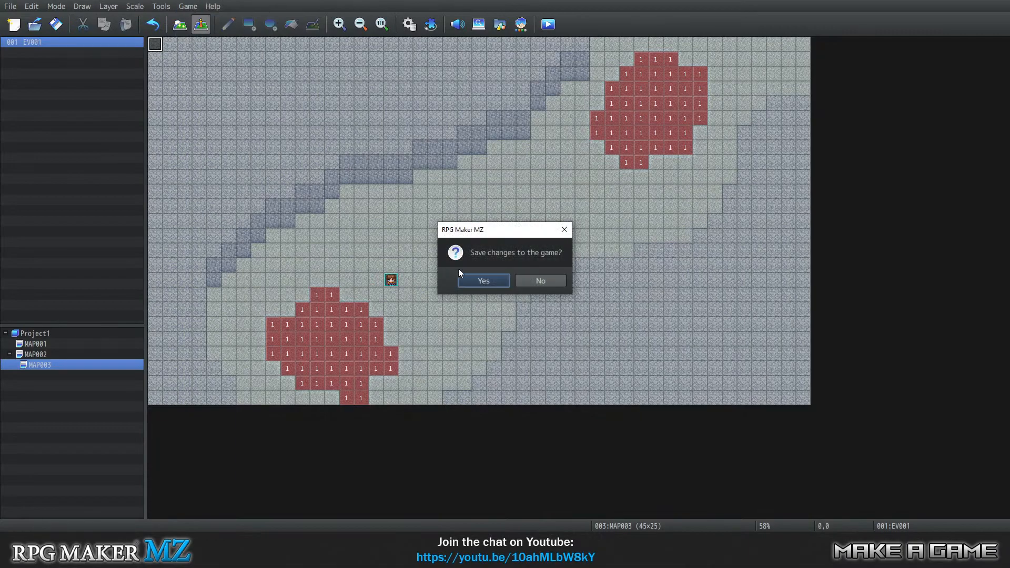
{"action": "left_click", "coordinate": [475, 281]}
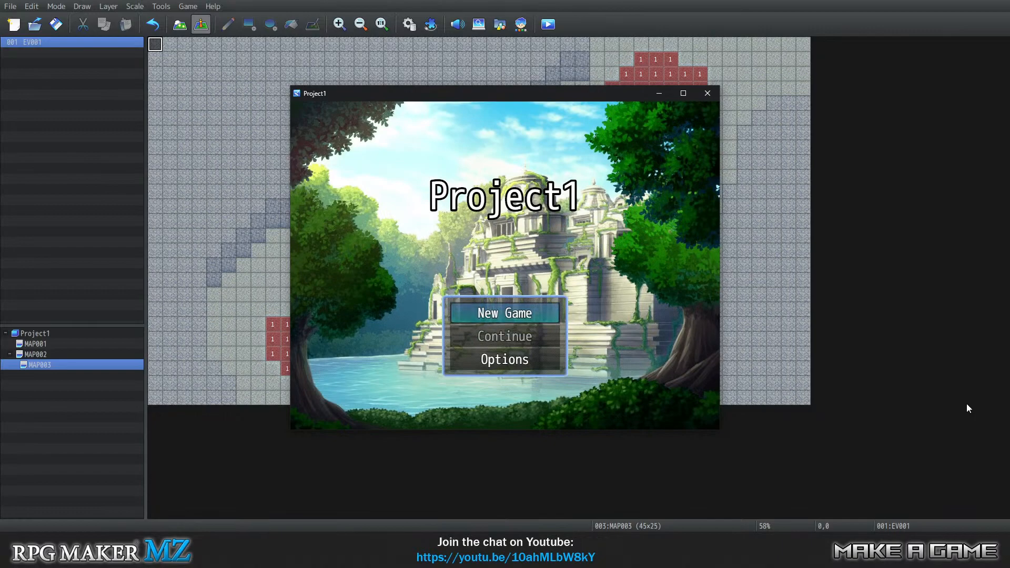
{"action": "key", "text": "Return"}
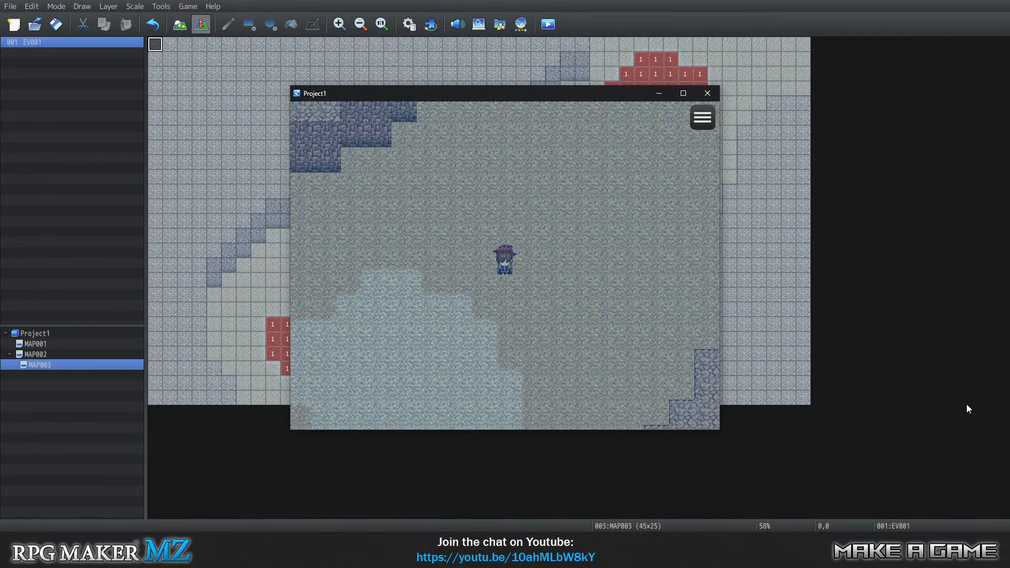
Test the transfer from the underwater region to the overworld by walking the party down and left, and walk right on the ocean.
{"action": "key", "text": "Down"}
{"action": "key", "text": "Down"}
{"action": "key", "text": "Left"}
{"action": "key", "text": "Left"}
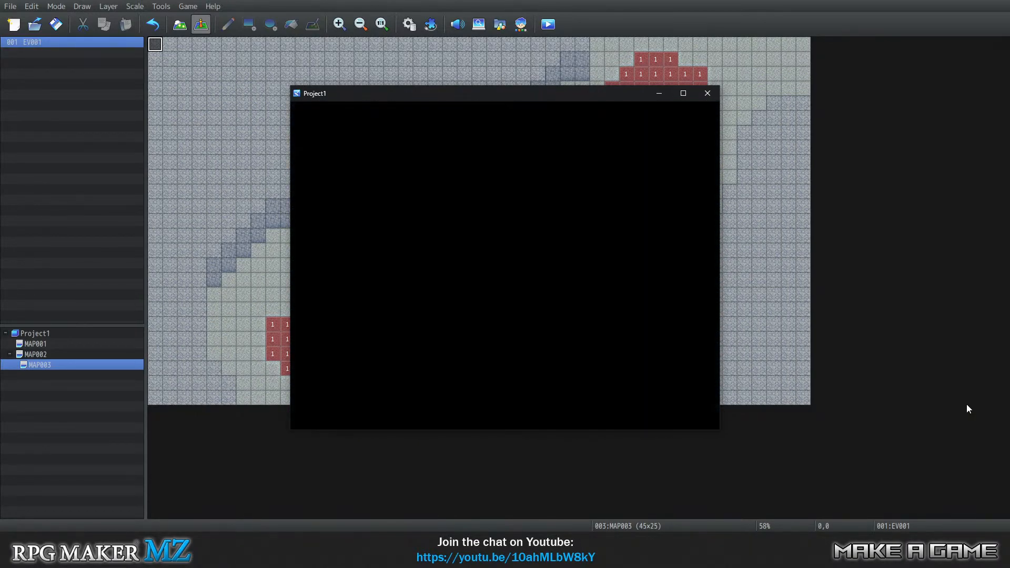
{"action": "key", "text": "Right"}
{"action": "key", "text": "Right"}
{"action": "key", "text": "Right"}
{"action": "key", "text": "Right"}
{"action": "key", "text": "Right"}
{"action": "key", "text": "Right"}
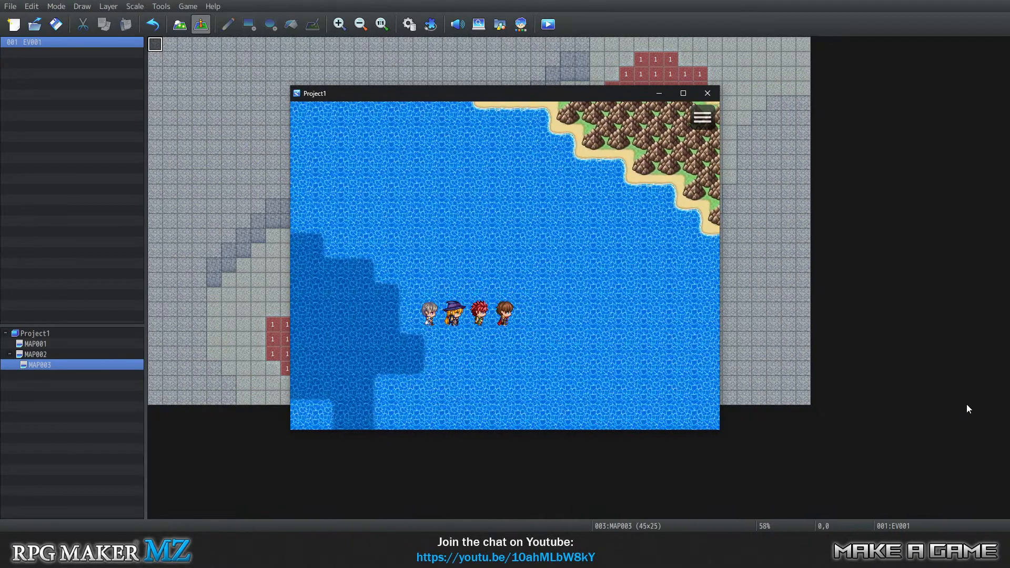
Walk the party around the open ocean beside the deep-water area to test overworld movement.
{"action": "key", "text": "Up"}
{"action": "key", "text": "Right"}
{"action": "key", "text": "Right"}
{"action": "key", "text": "Down"}
{"action": "key", "text": "Left"}
{"action": "key", "text": "Left"}
{"action": "key", "text": "Left"}
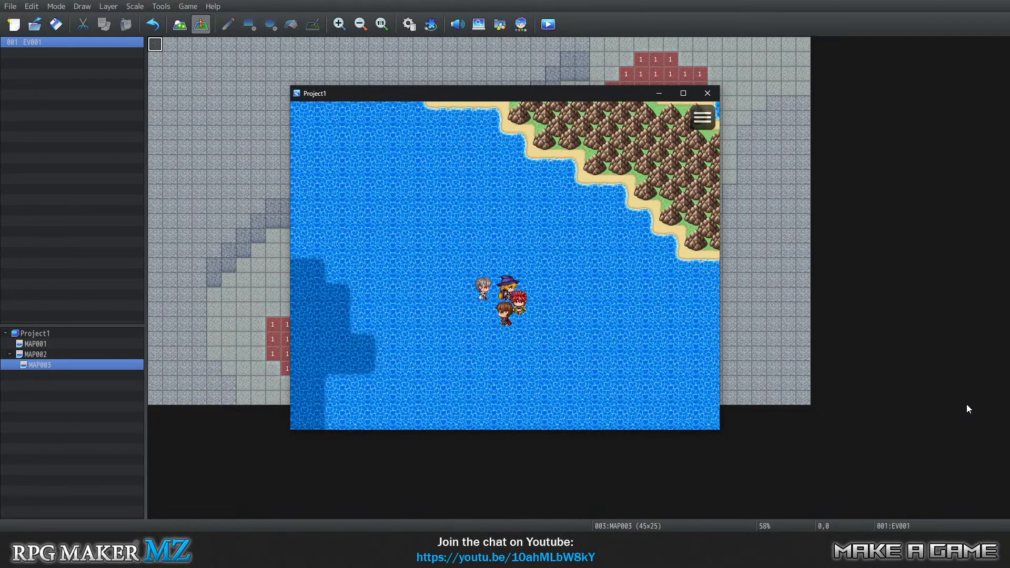
{"action": "key", "text": "Left"}
{"action": "key", "text": "Right"}
{"action": "key", "text": "Up"}
{"action": "key", "text": "Down"}
{"action": "key", "text": "Left"}
{"action": "key", "text": "Left"}
{"action": "key", "text": "Left"}
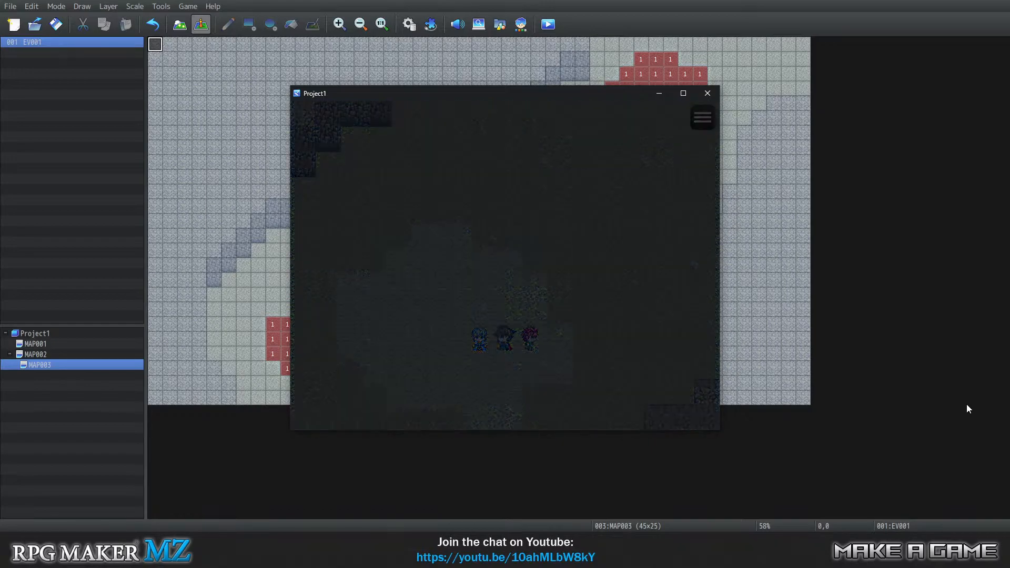
Explore the underwater map around the light patch with the party and transfer back up to the overworld.
{"action": "key", "text": "Left"}
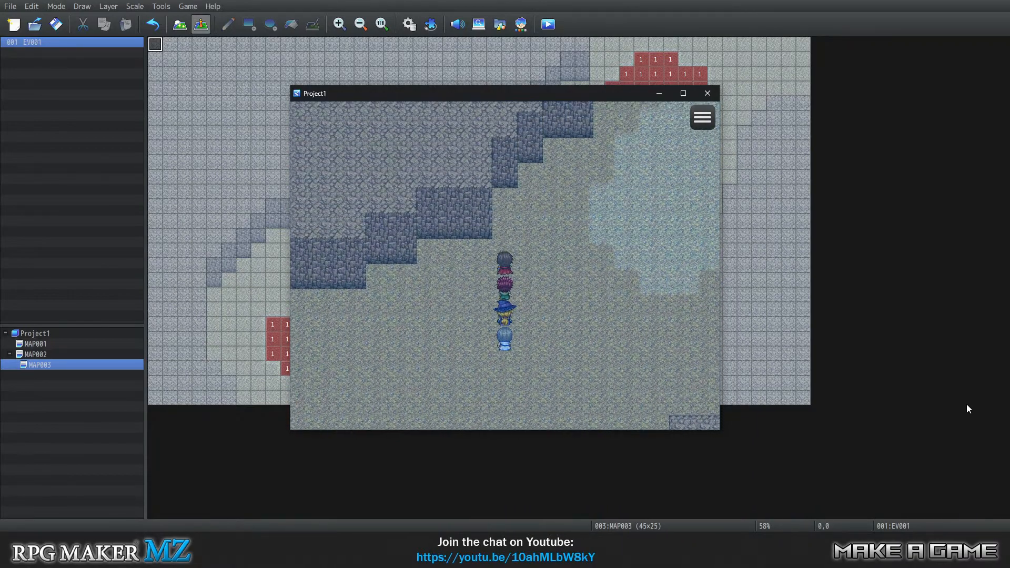
{"action": "key", "text": "Right"}
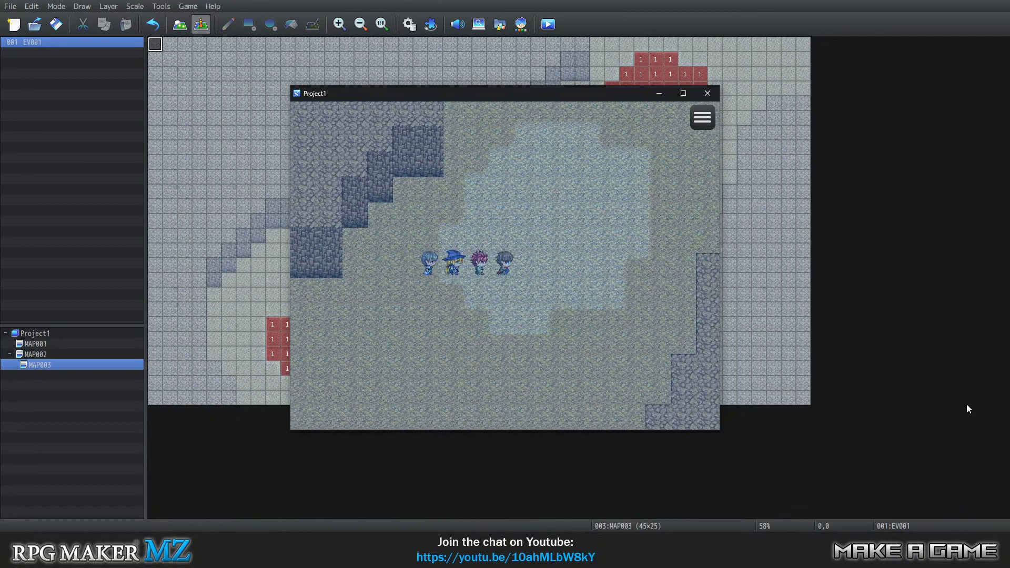
{"action": "key", "text": "Up"}
{"action": "key", "text": "Up"}
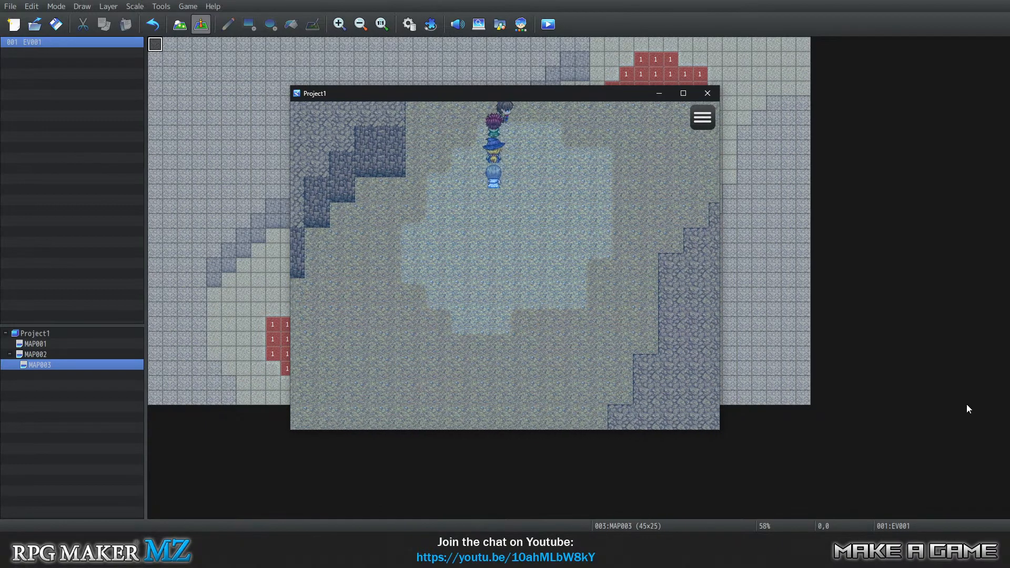
{"action": "key", "text": "Right"}
{"action": "key", "text": "Down"}
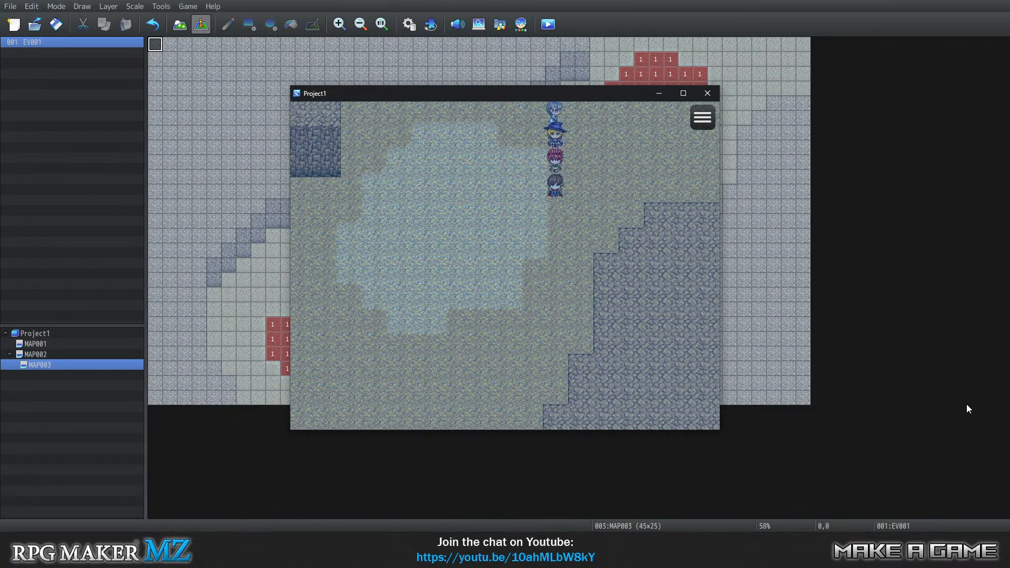
{"action": "key", "text": "Down"}
{"action": "key", "text": "Left"}
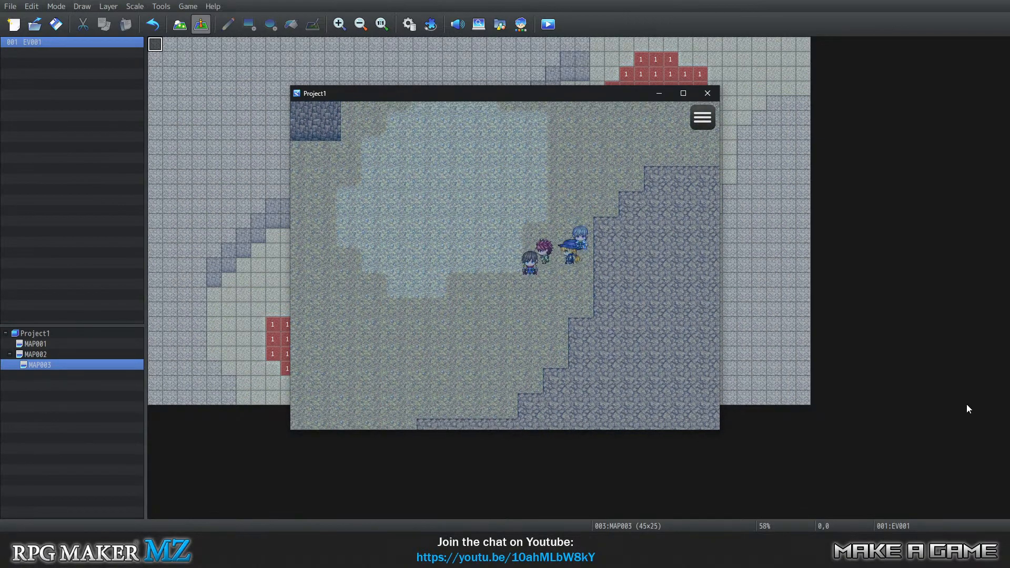
{"action": "key", "text": "Down"}
{"action": "key", "text": "Left"}
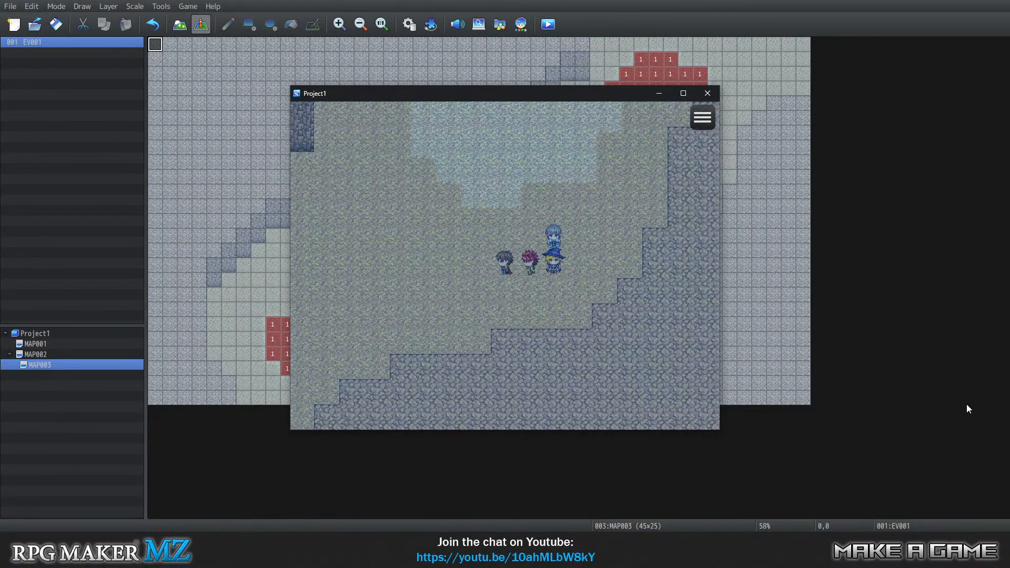
{"action": "key", "text": "Up"}
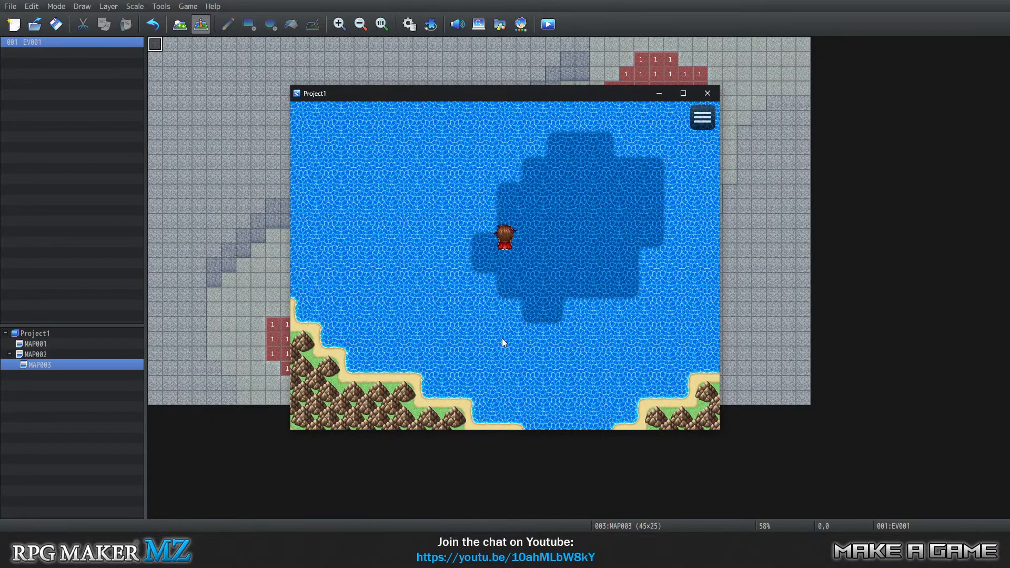
Send the party south to the mountain coast and back north to the deep-water patch.
{"action": "left_click", "coordinate": [501, 338]}
{"action": "left_click", "coordinate": [548, 80]}
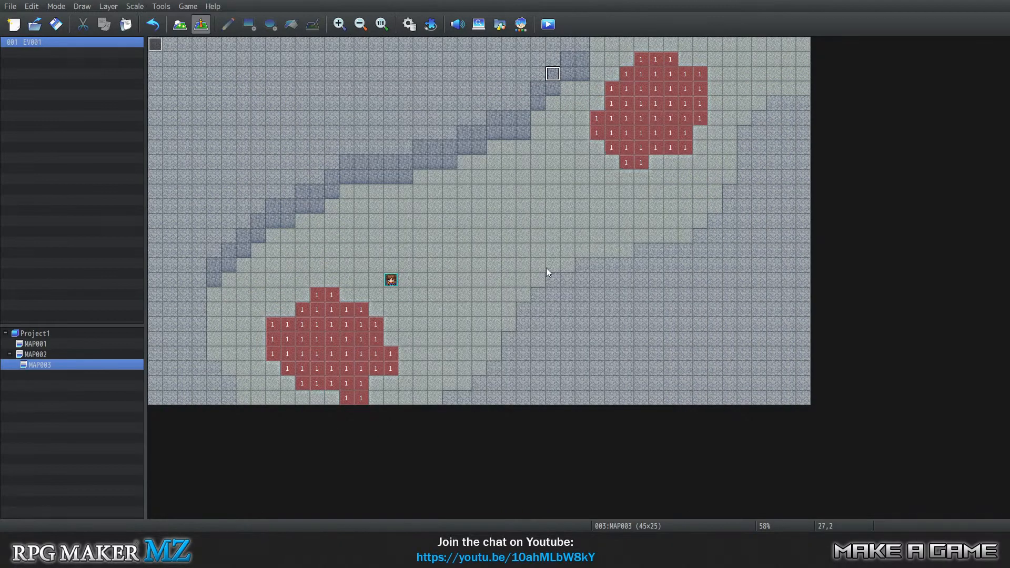
{"action": "key", "text": "alt+Tab"}
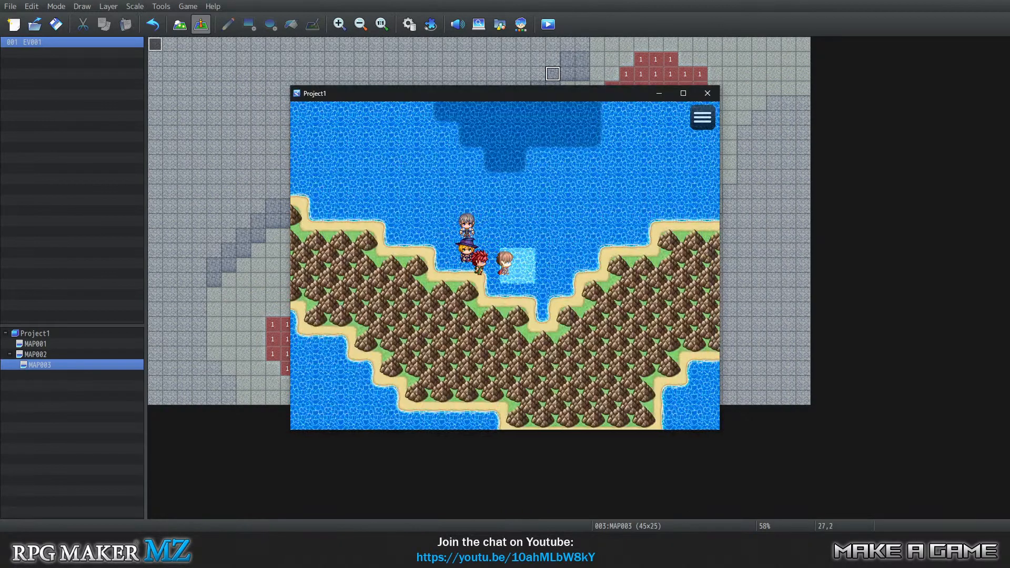
{"action": "left_click", "coordinate": [497, 192]}
{"action": "left_click", "coordinate": [507, 187]}
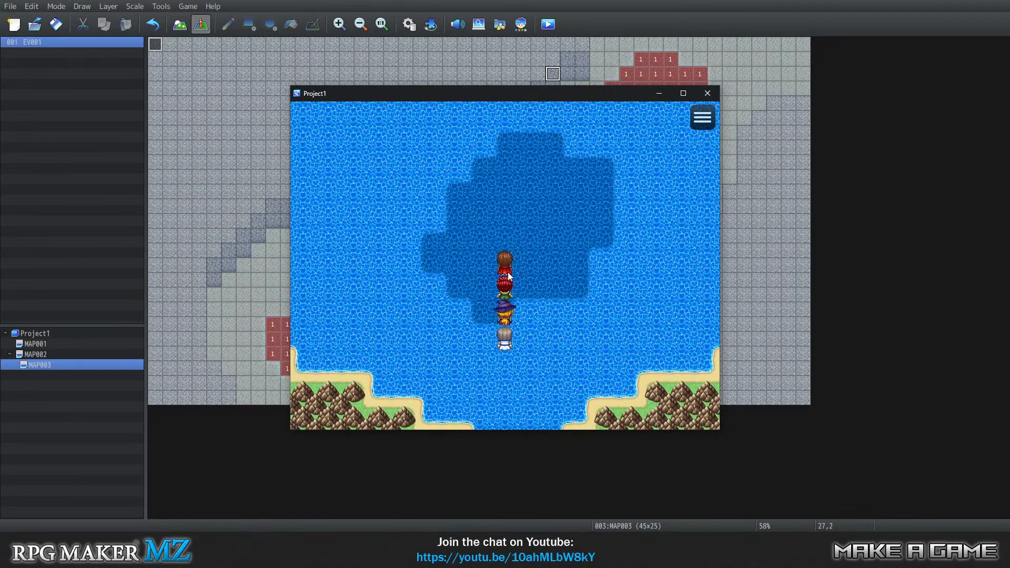
Test movement by destination within the deep-water patch, sending the party to various nearby tiles.
{"action": "right_click", "coordinate": [514, 260]}
{"action": "left_click", "coordinate": [679, 120]}
{"action": "left_click", "coordinate": [512, 200]}
{"action": "left_click", "coordinate": [555, 215]}
{"action": "left_click", "coordinate": [519, 238]}
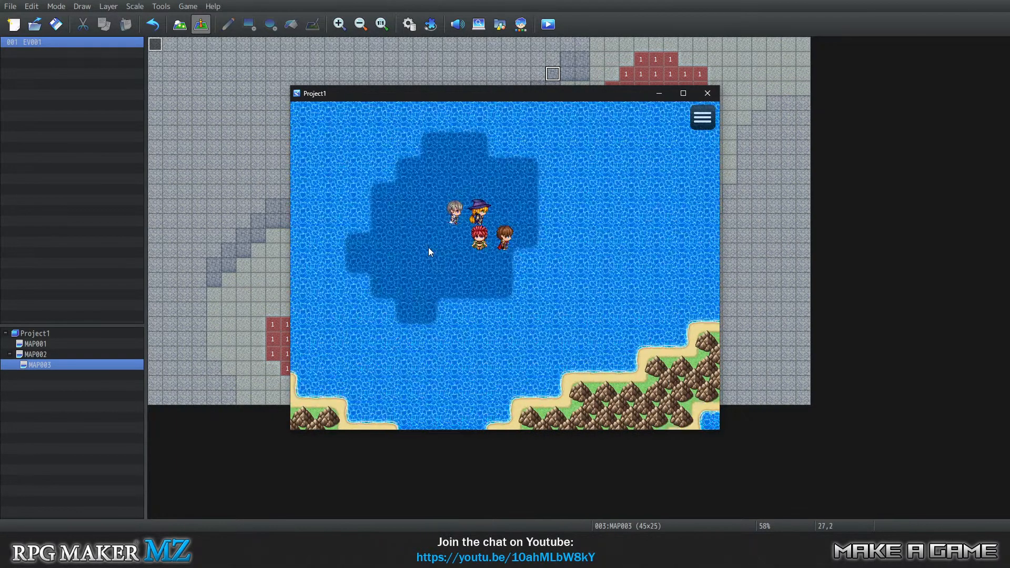
{"action": "left_click", "coordinate": [475, 231]}
{"action": "left_click", "coordinate": [519, 198]}
{"action": "left_click", "coordinate": [535, 232]}
{"action": "left_click", "coordinate": [533, 234]}
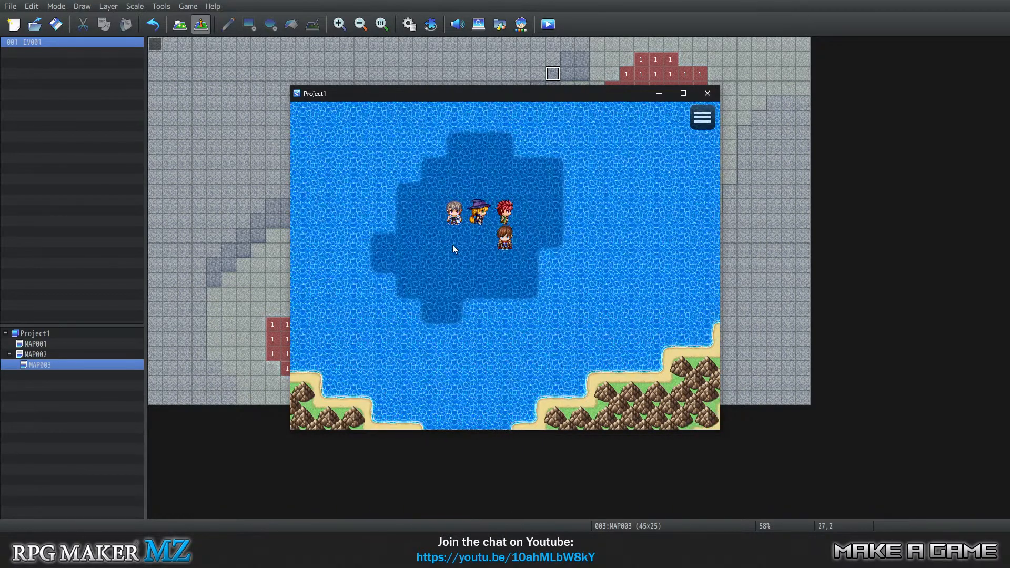
{"action": "left_click", "coordinate": [452, 245]}
{"action": "left_click", "coordinate": [512, 196]}
{"action": "left_click", "coordinate": [520, 222]}
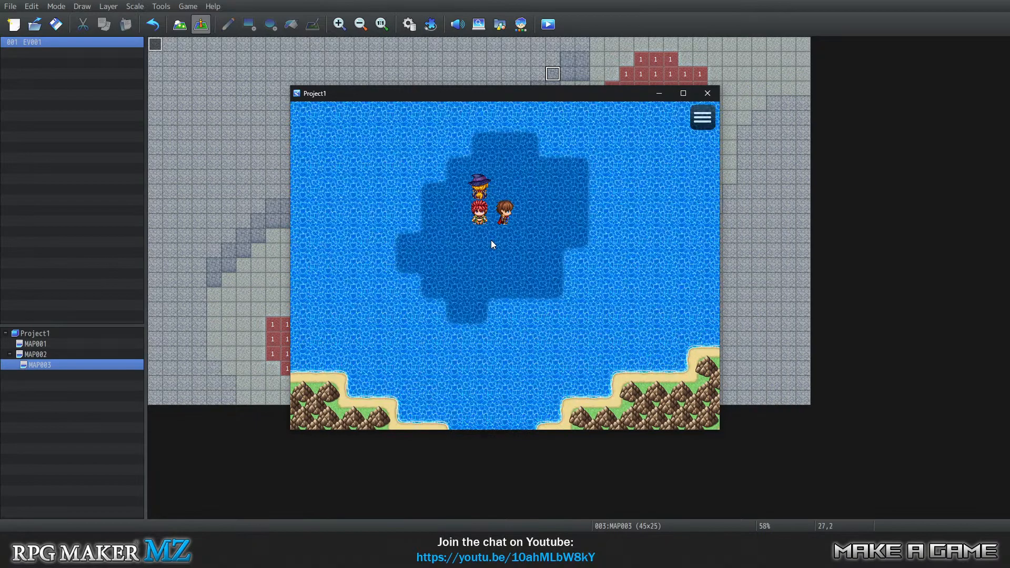
{"action": "left_click", "coordinate": [472, 254]}
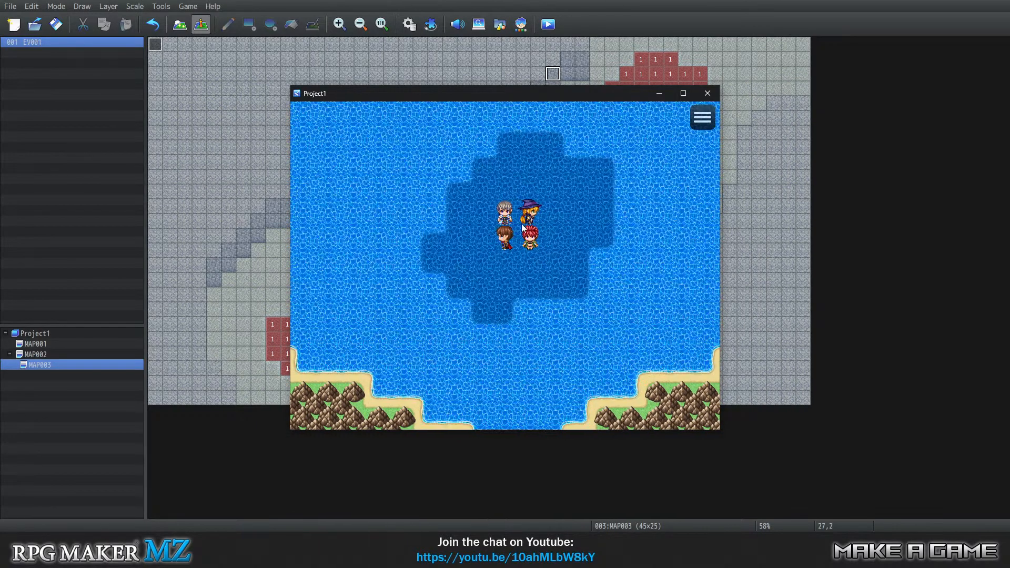
{"action": "left_click", "coordinate": [571, 236]}
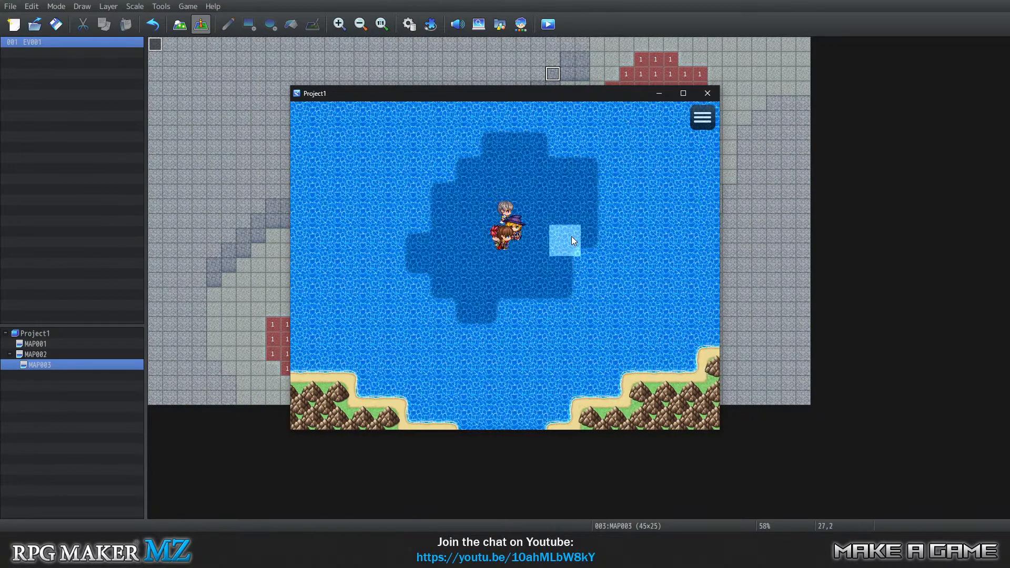
{"action": "left_click", "coordinate": [446, 245]}
{"action": "left_click", "coordinate": [477, 259]}
{"action": "left_click", "coordinate": [510, 214]}
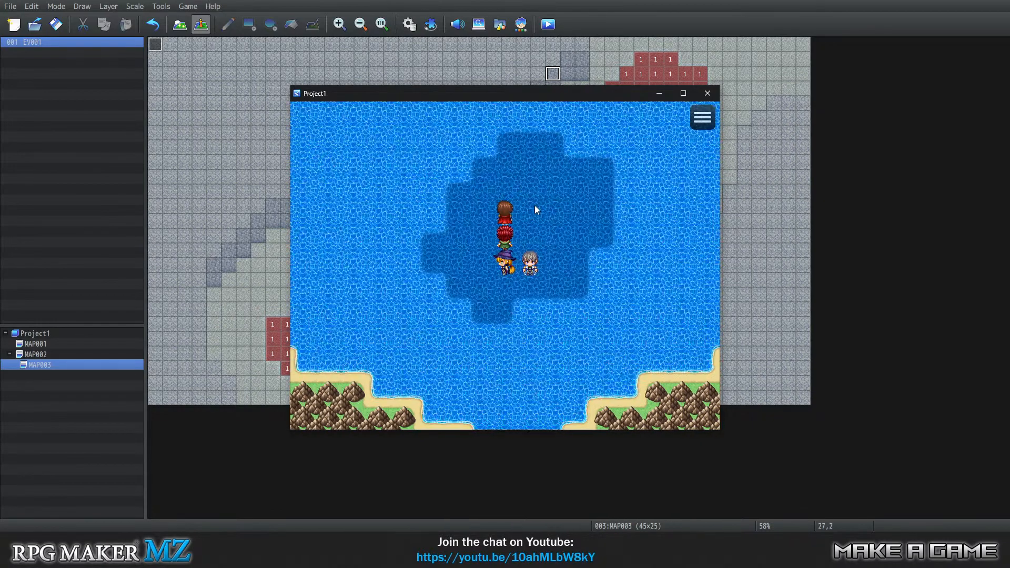
{"action": "left_click", "coordinate": [534, 202]}
{"action": "left_click", "coordinate": [497, 240]}
{"action": "left_click", "coordinate": [526, 227]}
Walk the party left and right inside the deep-water patch and trigger the dive to the underwater map.
{"action": "key", "text": "Left"}
{"action": "key", "text": "Left"}
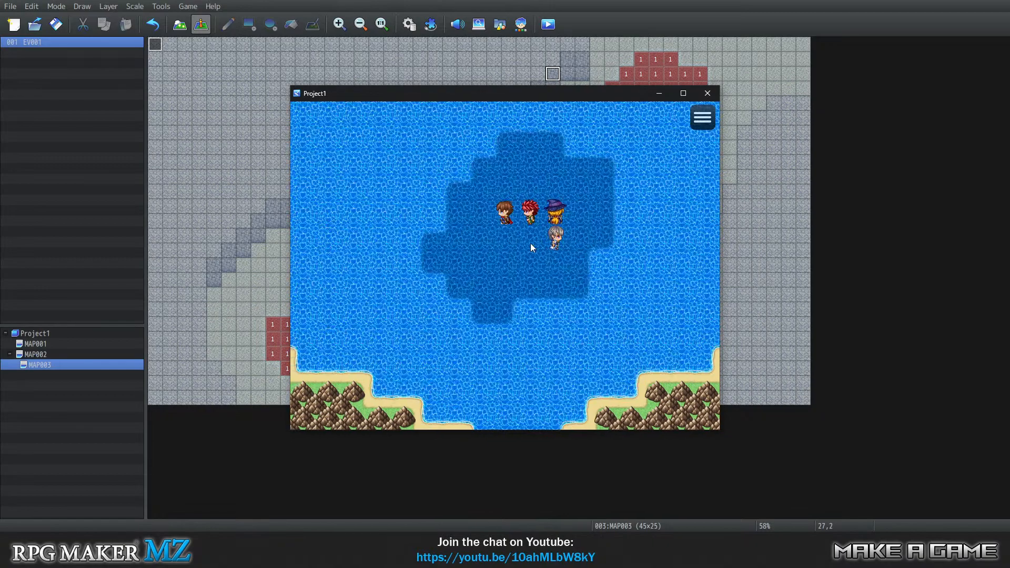
{"action": "key", "text": "Right"}
{"action": "key", "text": "Right"}
{"action": "key", "text": "Left"}
{"action": "key", "text": "Left"}
{"action": "key", "text": "Right"}
{"action": "key", "text": "Return"}
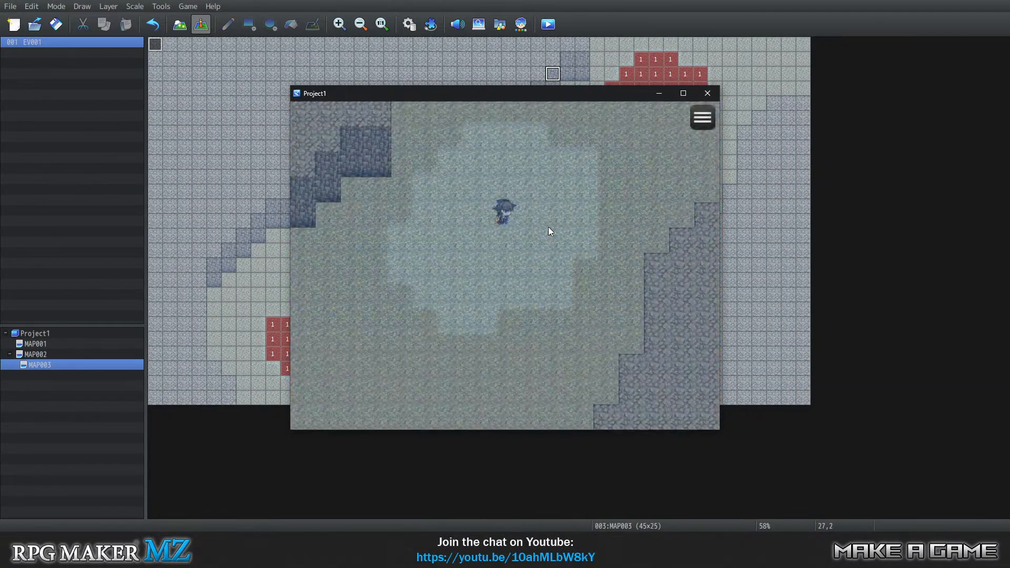
Test surfacing from the light patch, walk around the overworld's deep water, and close the playtest.
{"action": "key", "text": "Escape"}
{"action": "key", "text": "Escape"}
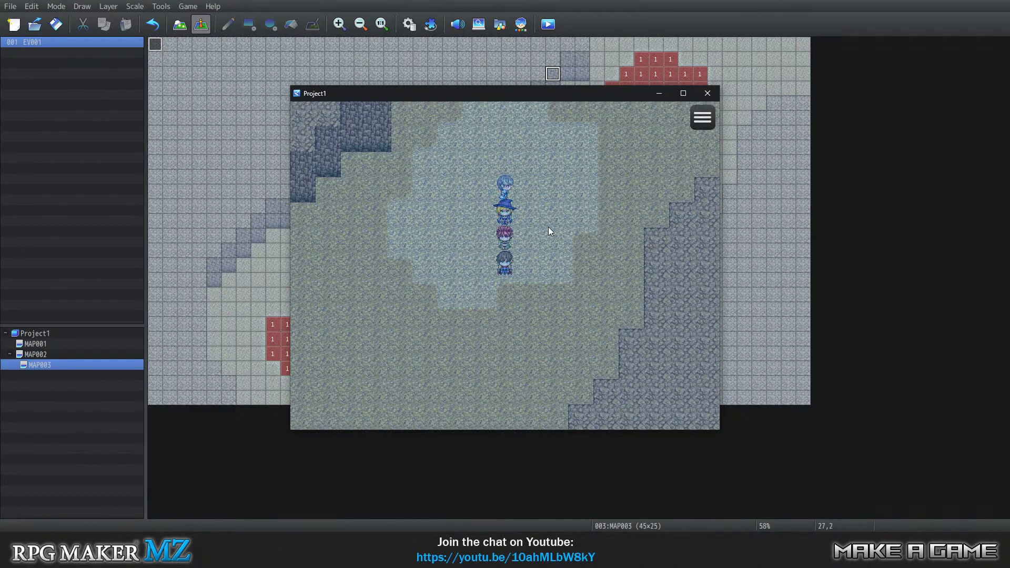
{"action": "key", "text": "Down"}
{"action": "key", "text": "Left"}
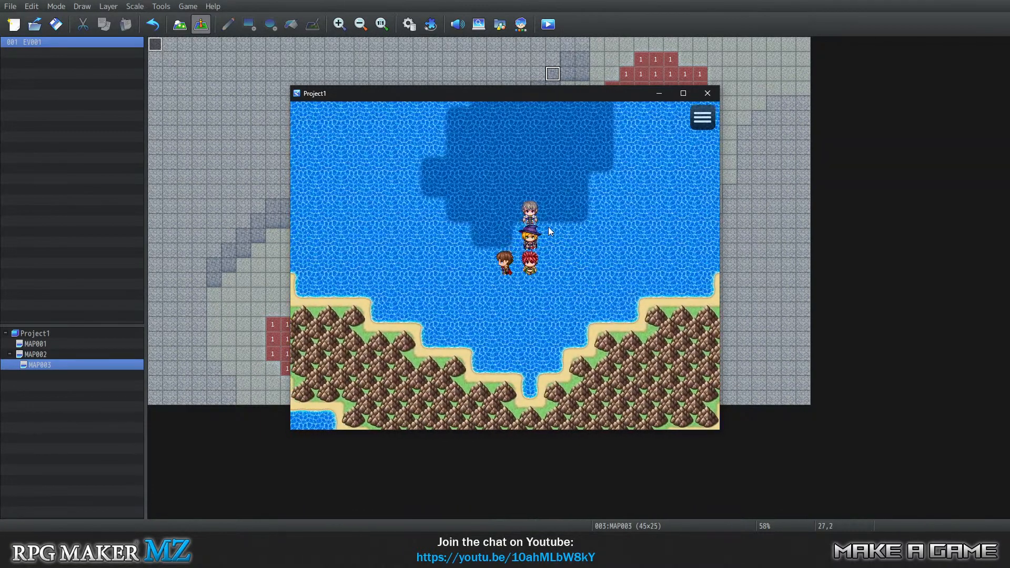
{"action": "key", "text": "Up"}
{"action": "key", "text": "Right"}
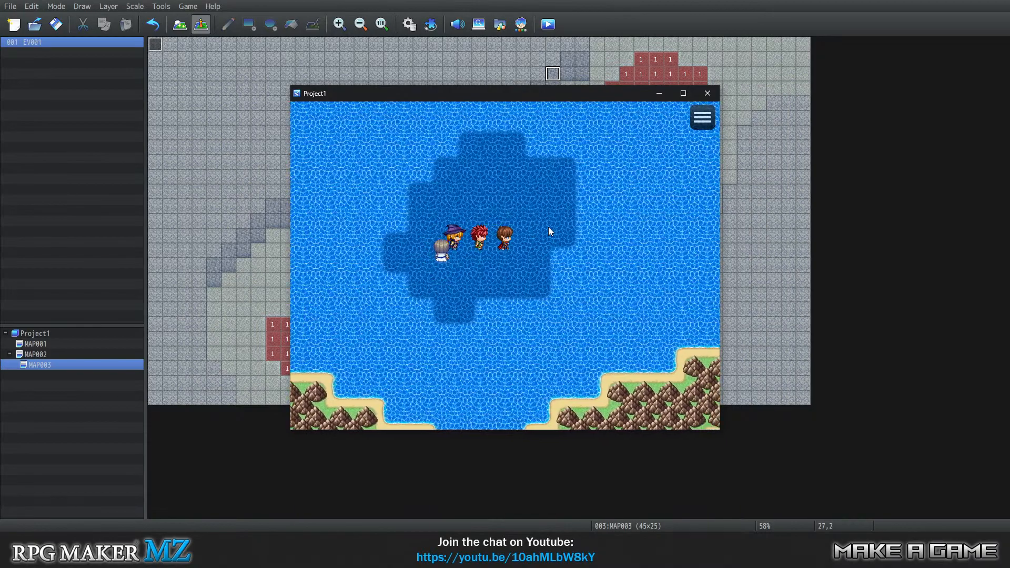
{"action": "key", "text": "Up"}
{"action": "key", "text": "Left"}
{"action": "key", "text": "Left"}
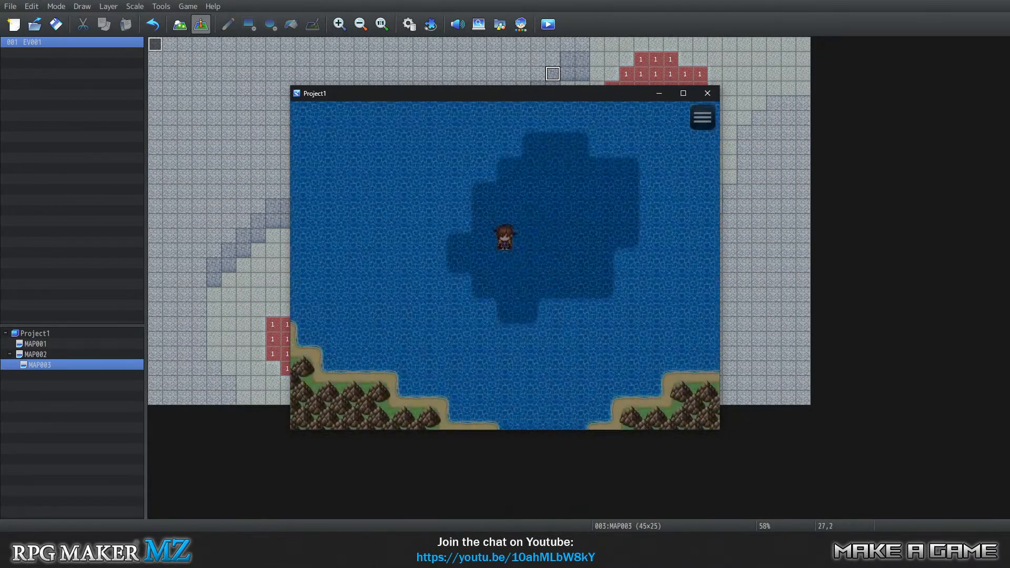
{"action": "left_click", "coordinate": [706, 95]}
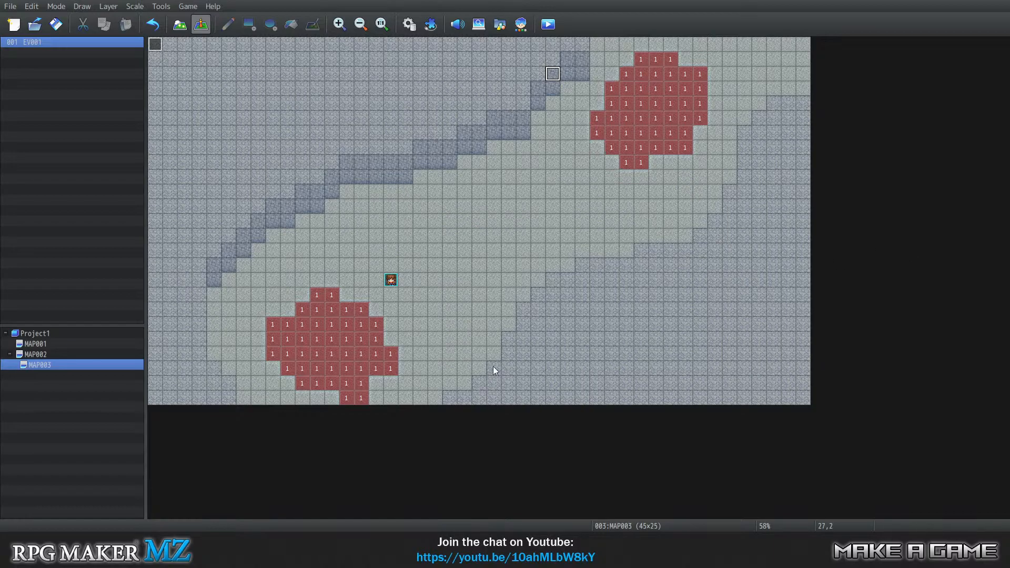
{"action": "key", "text": "alt+Tab"}
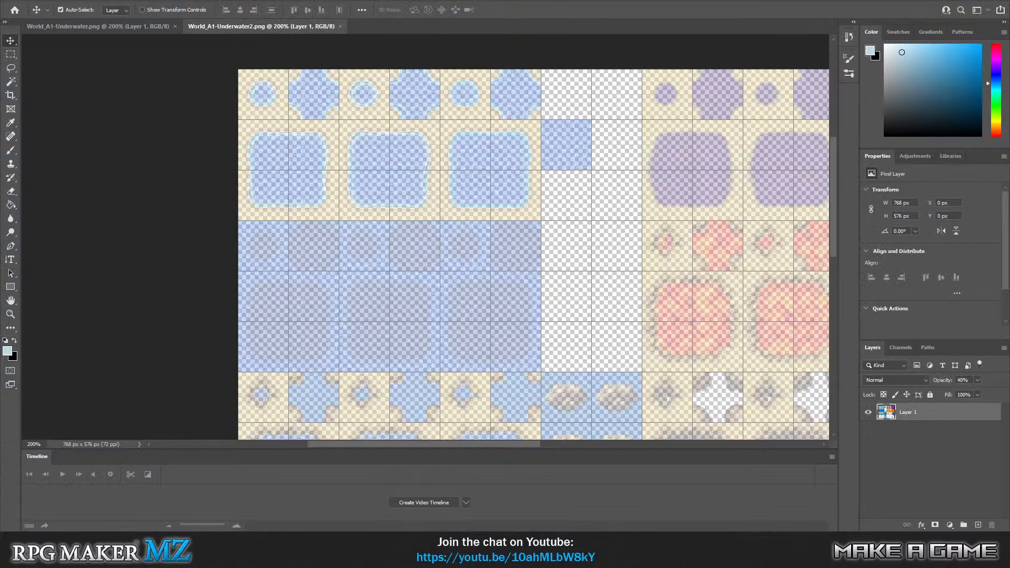
{"action": "key", "text": "alt+Tab"}
{"action": "key", "text": "alt+Tab"}
{"action": "key", "text": "alt+Tab"}
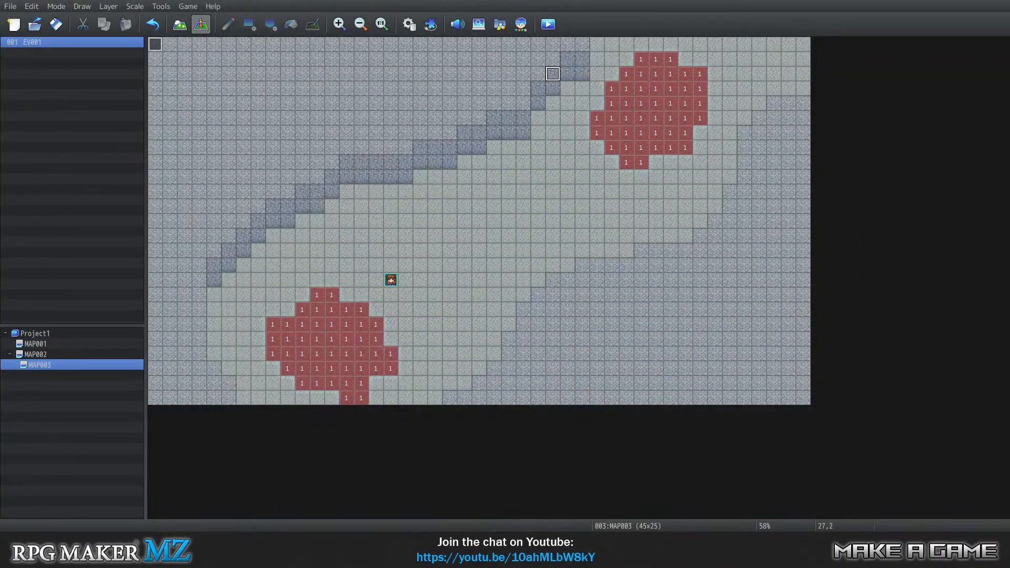
{"action": "key", "text": "alt+Tab"}
{"action": "key", "text": "alt+Tab"}
Compare the overworld MAP002 with the underwater MAP003, ending on MAP002.
{"action": "left_click", "coordinate": [76, 354]}
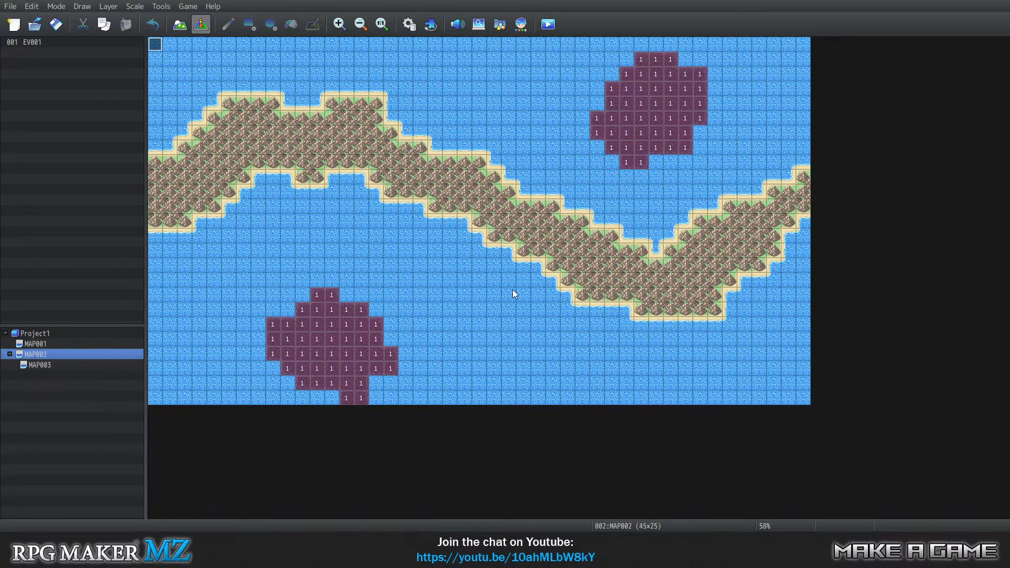
{"action": "left_click", "coordinate": [48, 365]}
{"action": "left_click", "coordinate": [48, 356]}
Open the Database and browse the Actors, Common Events, Tilesets, States and Troops sections.
{"action": "left_click", "coordinate": [161, 6]}
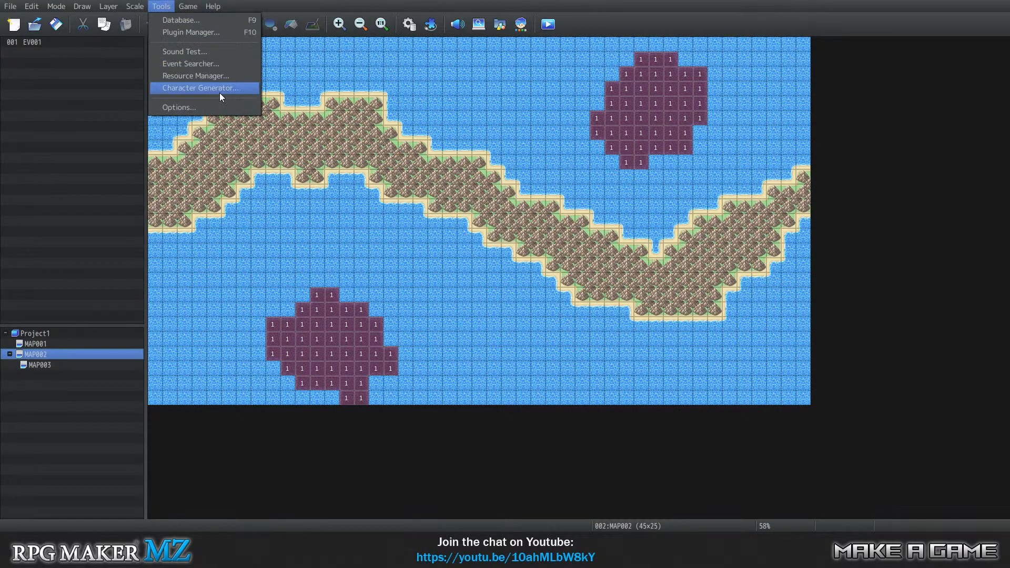
{"action": "left_click", "coordinate": [169, 21]}
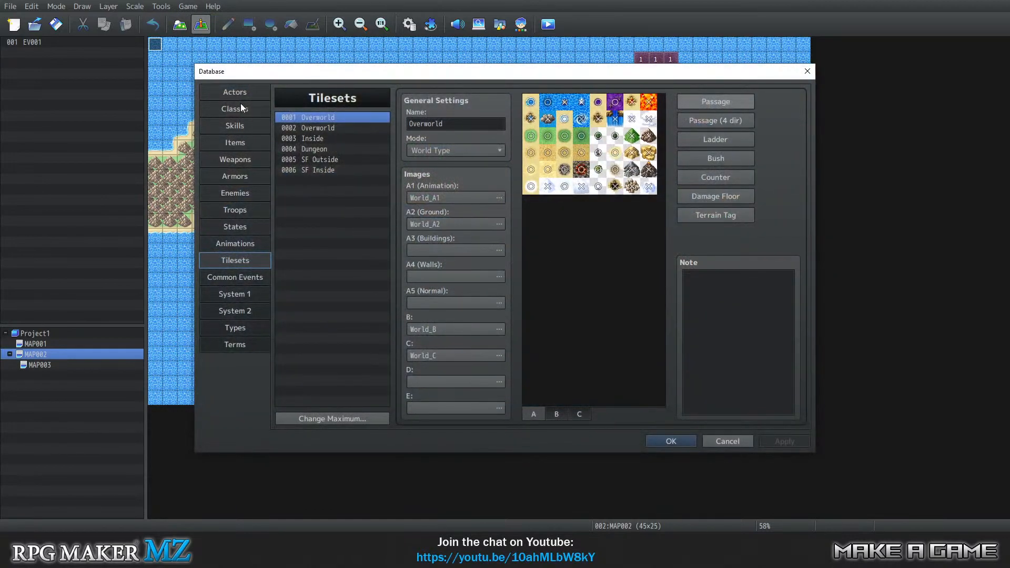
{"action": "left_click", "coordinate": [239, 93]}
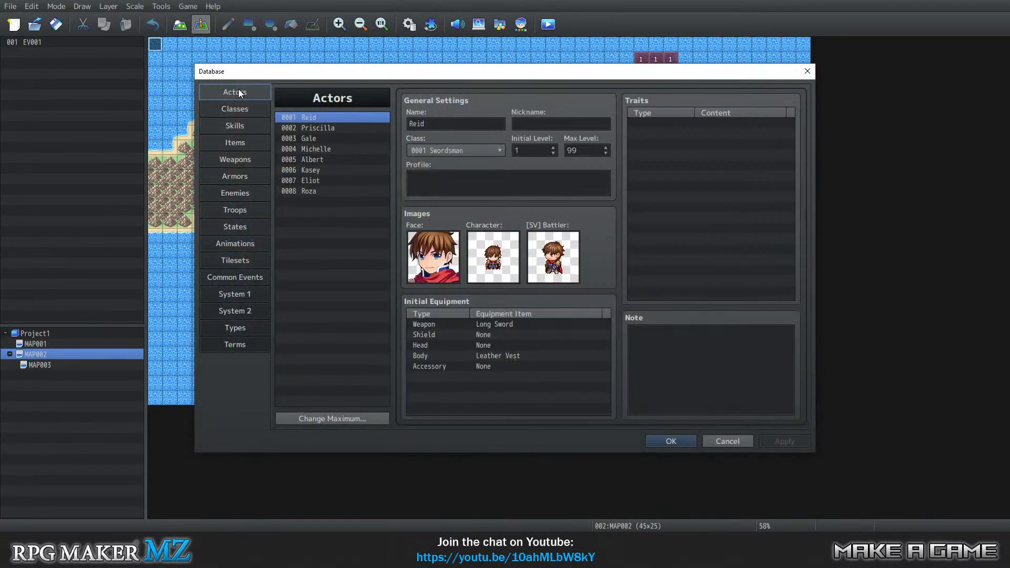
{"action": "left_click", "coordinate": [242, 279]}
{"action": "left_click", "coordinate": [237, 263]}
{"action": "left_click", "coordinate": [232, 276]}
{"action": "left_click", "coordinate": [235, 256]}
{"action": "left_click", "coordinate": [237, 226]}
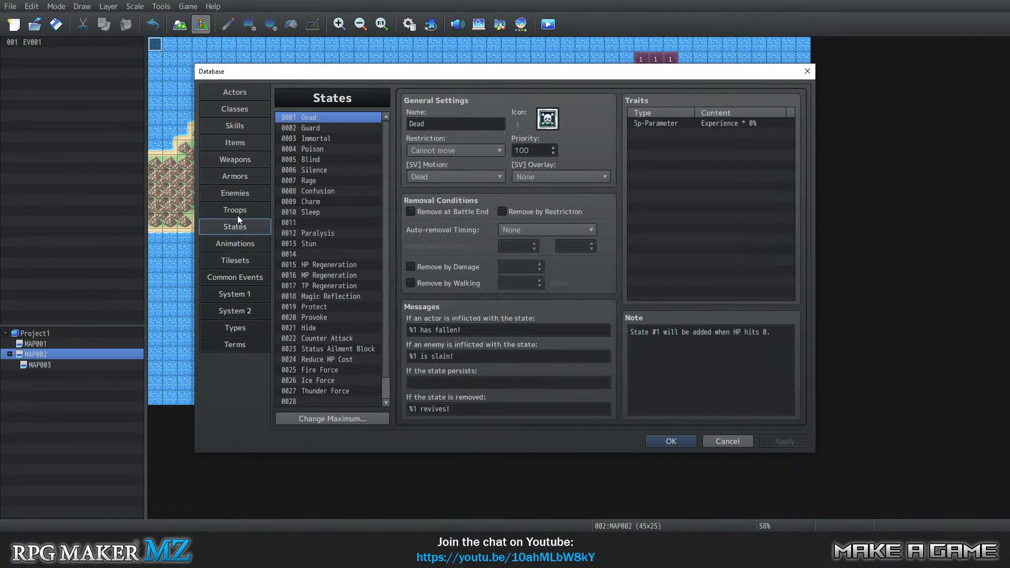
{"action": "left_click", "coordinate": [238, 213]}
Reduce the starting party in System 1 to its first actor by removing the other three members.
{"action": "left_click", "coordinate": [235, 296]}
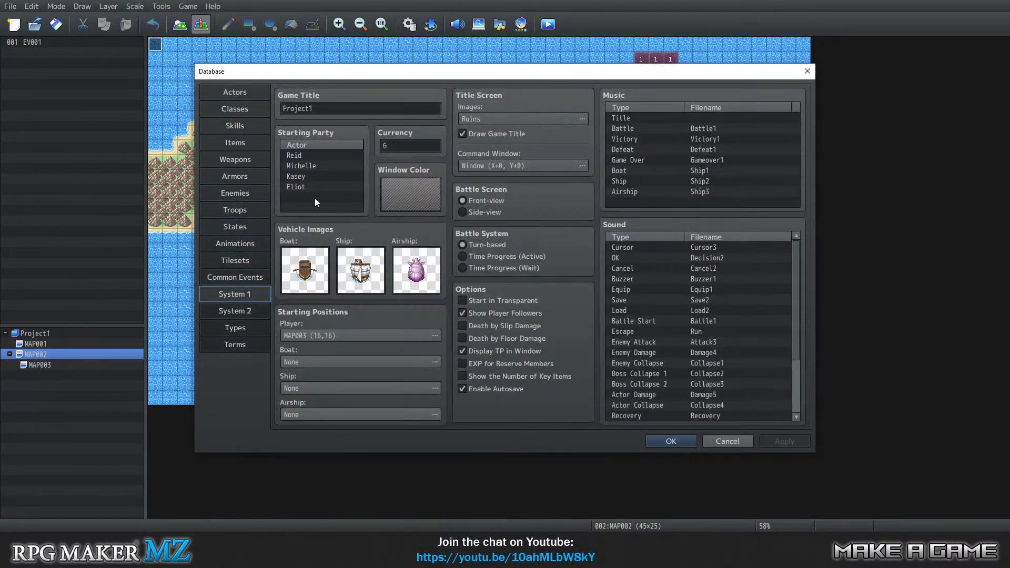
{"action": "left_click_drag", "start_coordinate": [308, 176], "coordinate": [304, 169]}
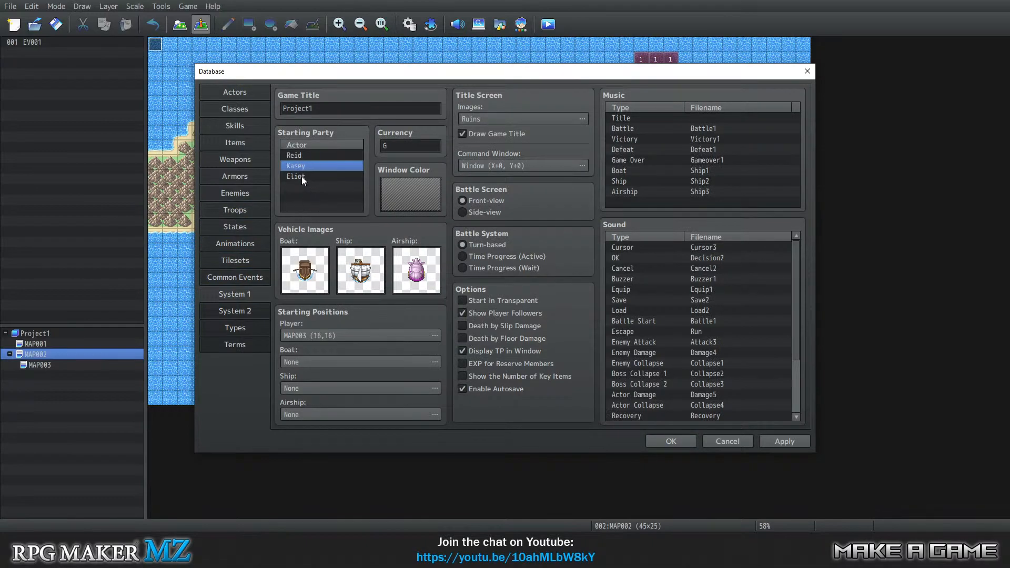
{"action": "key", "text": "Delete"}
{"action": "key", "text": "Delete"}
Review the Actors section once more and confirm the Database changes.
{"action": "left_click", "coordinate": [235, 277]}
{"action": "left_click", "coordinate": [238, 111]}
{"action": "left_click", "coordinate": [247, 88]}
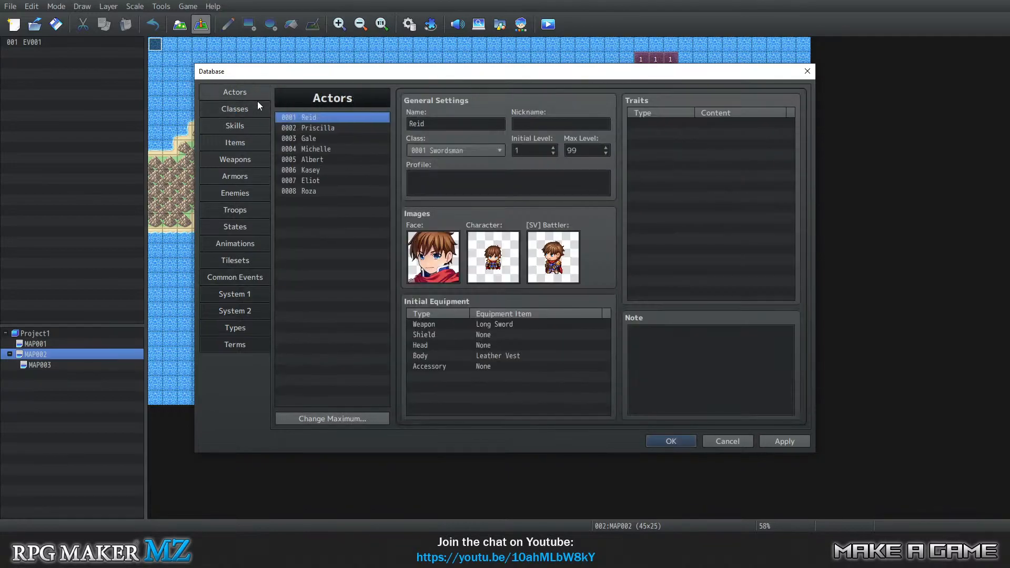
{"action": "left_click", "coordinate": [683, 442]}
Open the game's project folder in File Explorer and go to its img > characters folder.
{"action": "left_click", "coordinate": [161, 7]}
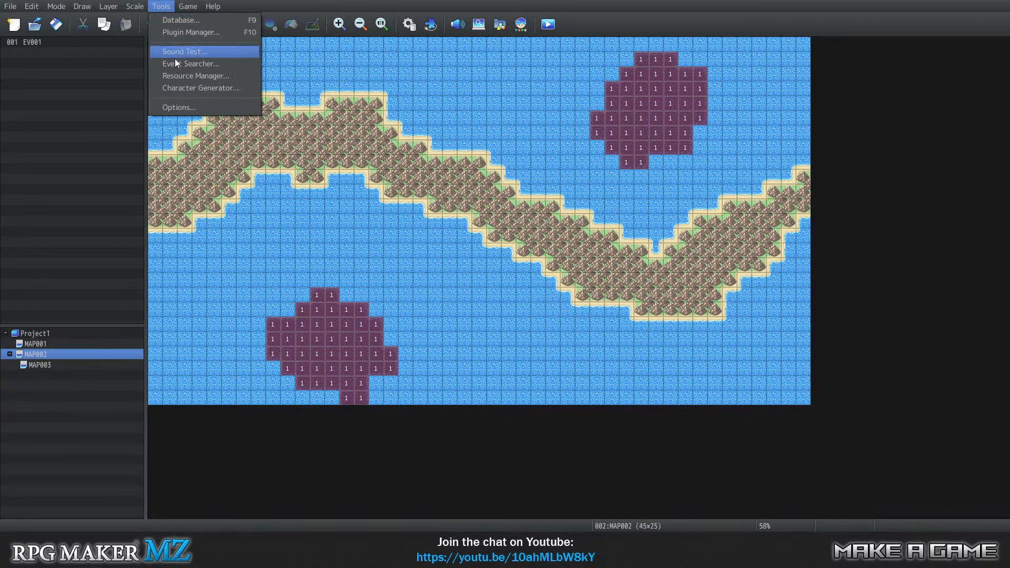
{"action": "mouse_move", "coordinate": [188, 7]}
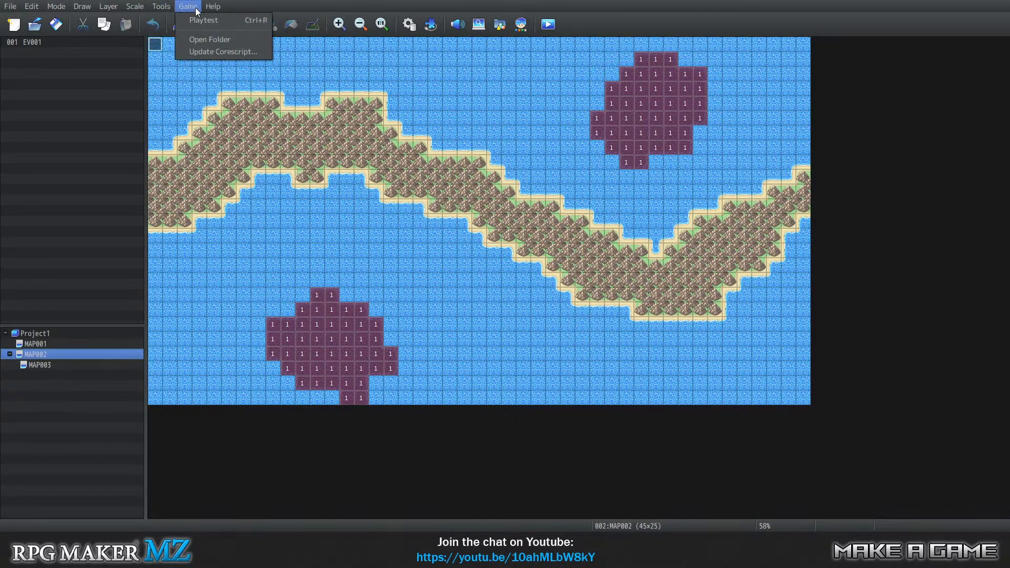
{"action": "left_click", "coordinate": [200, 44]}
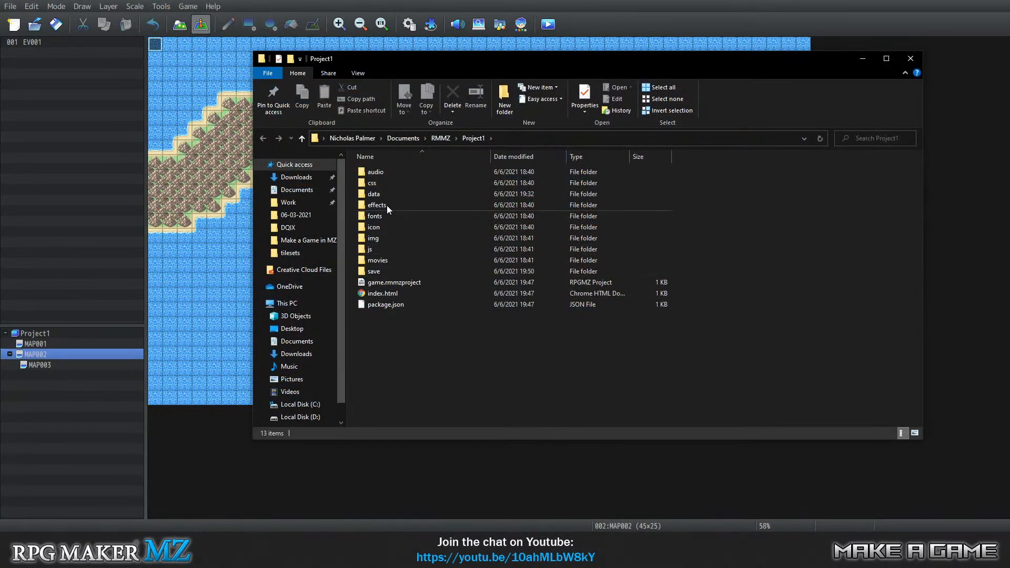
{"action": "double_click", "coordinate": [395, 238]}
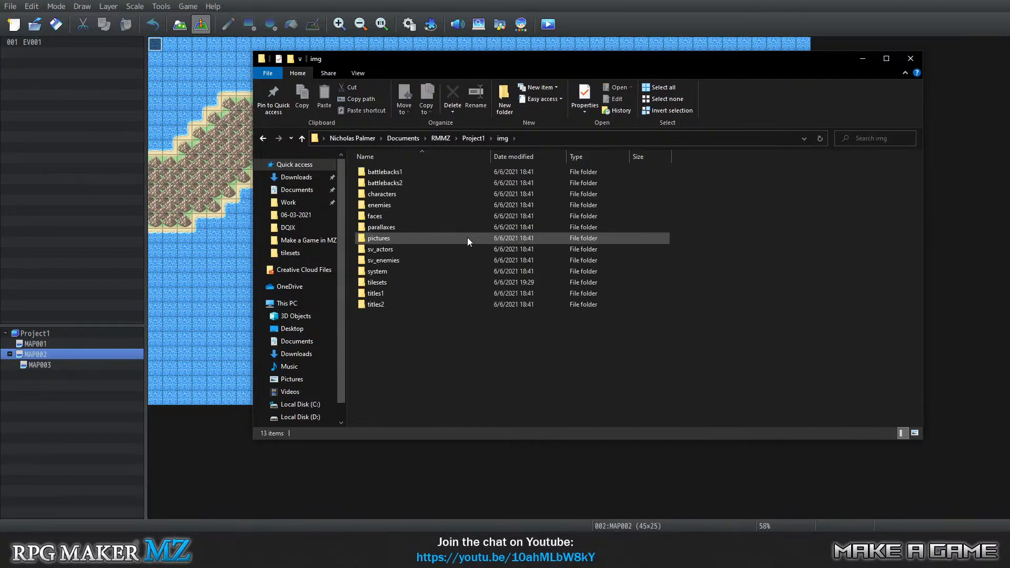
{"action": "double_click", "coordinate": [394, 193]}
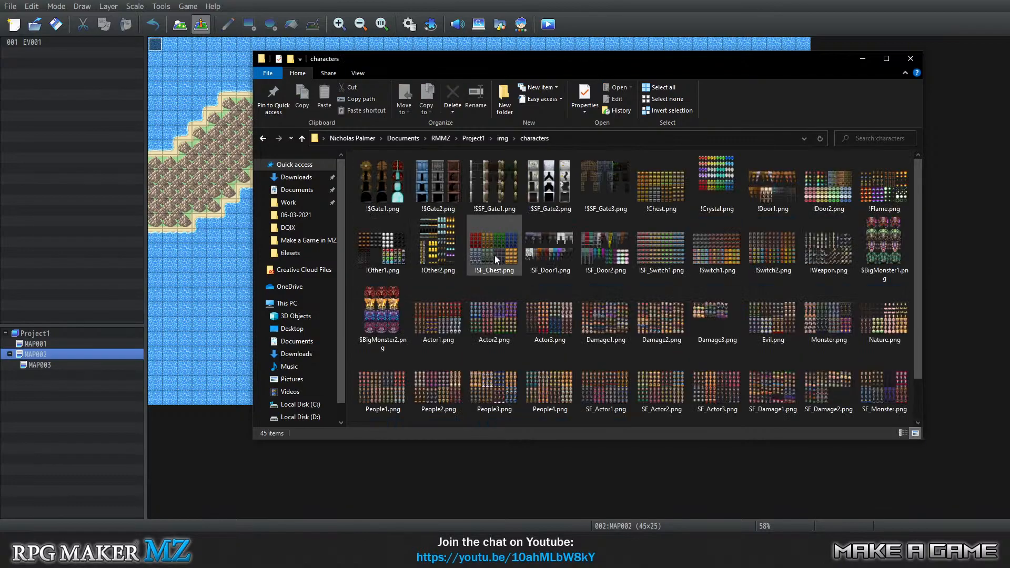
Open the Actor1.png character sheet in Adobe Photoshop 2021.
{"action": "left_click", "coordinate": [435, 323]}
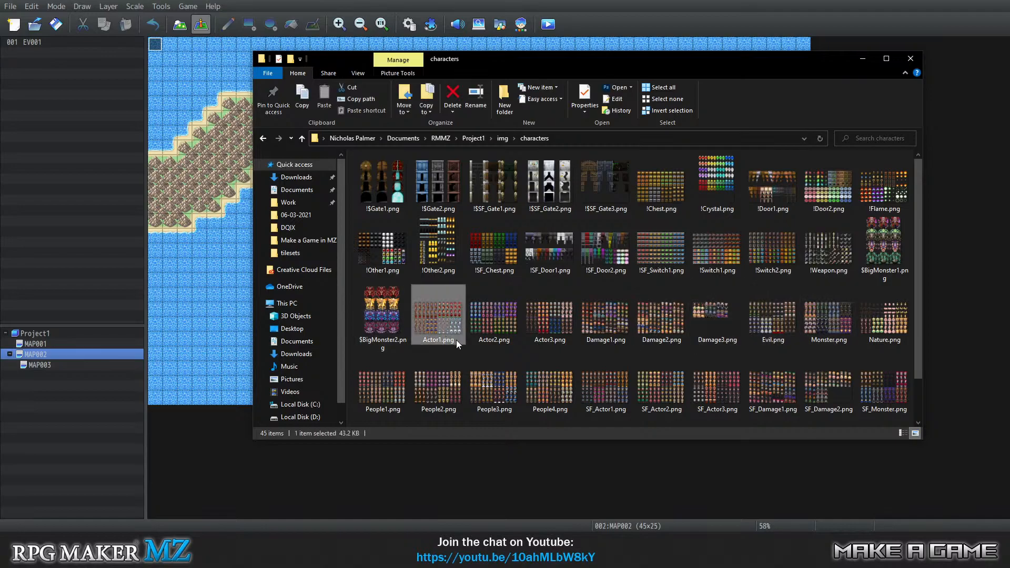
{"action": "right_click", "coordinate": [426, 310]}
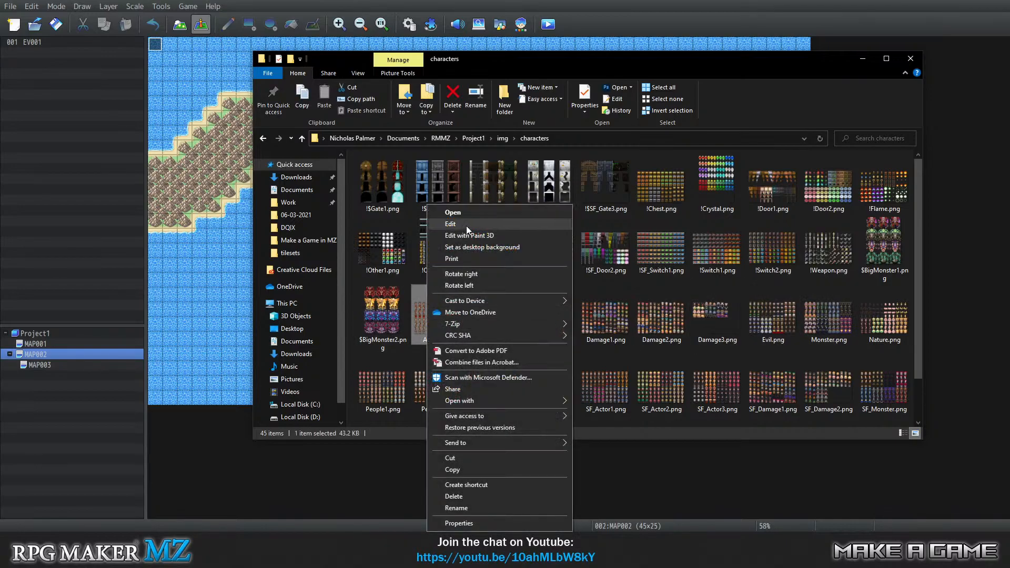
{"action": "mouse_move", "coordinate": [553, 404]}
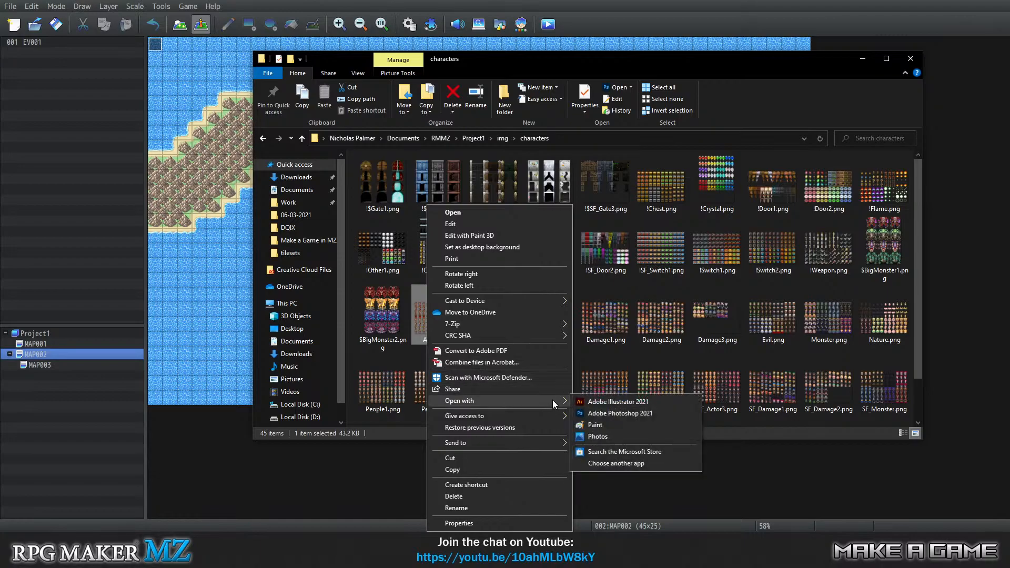
{"action": "left_click", "coordinate": [615, 414]}
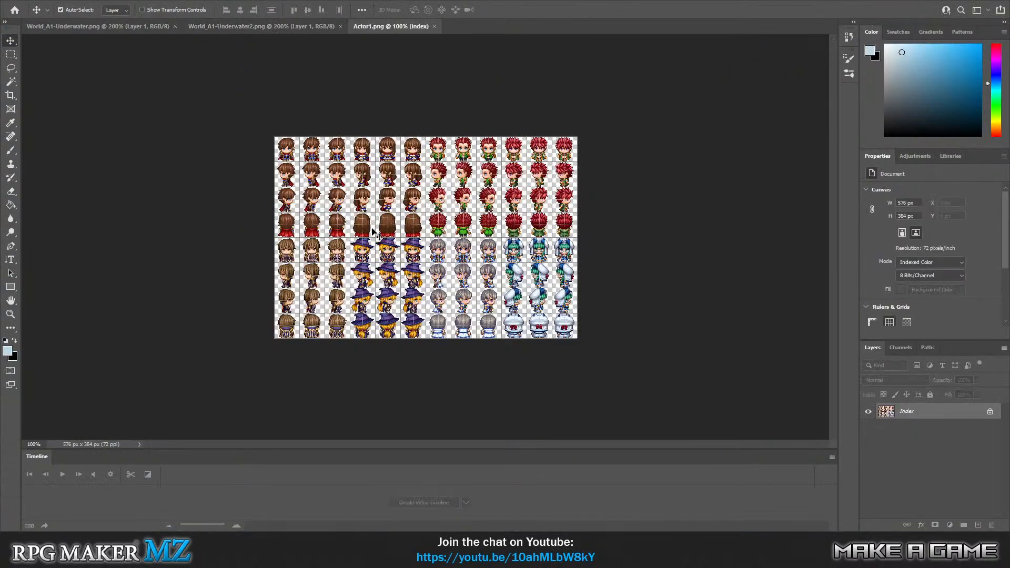
Erase the body below the head in the first front-facing frame of the brown-haired swordsman, using a rectangular selection.
{"action": "left_click", "coordinate": [16, 304]}
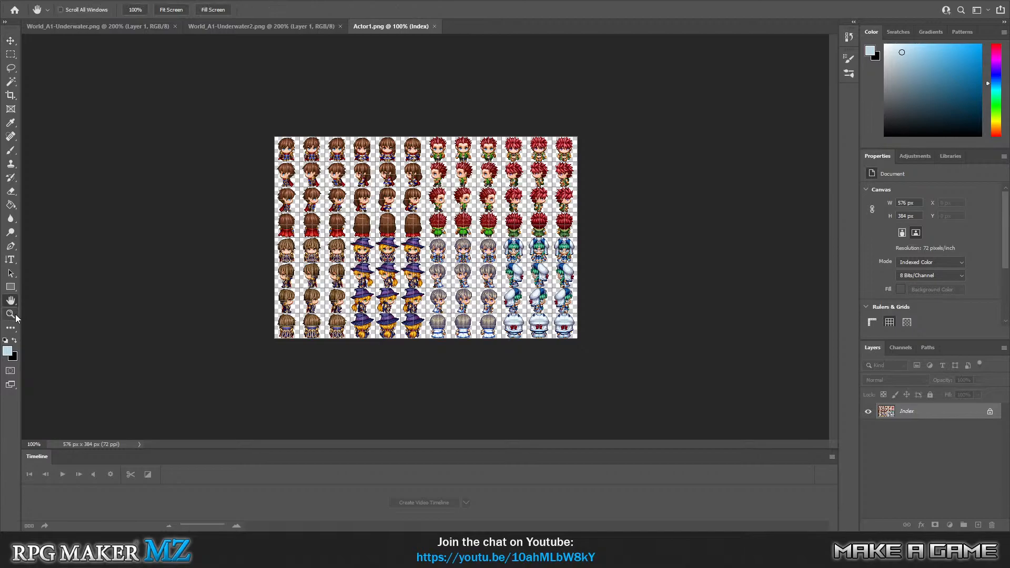
{"action": "left_click", "coordinate": [18, 317]}
{"action": "left_click", "coordinate": [225, 143]}
{"action": "left_click", "coordinate": [225, 141]}
{"action": "scroll", "coordinate": [200, 263], "scroll_direction": "up", "scroll_amount": 5}
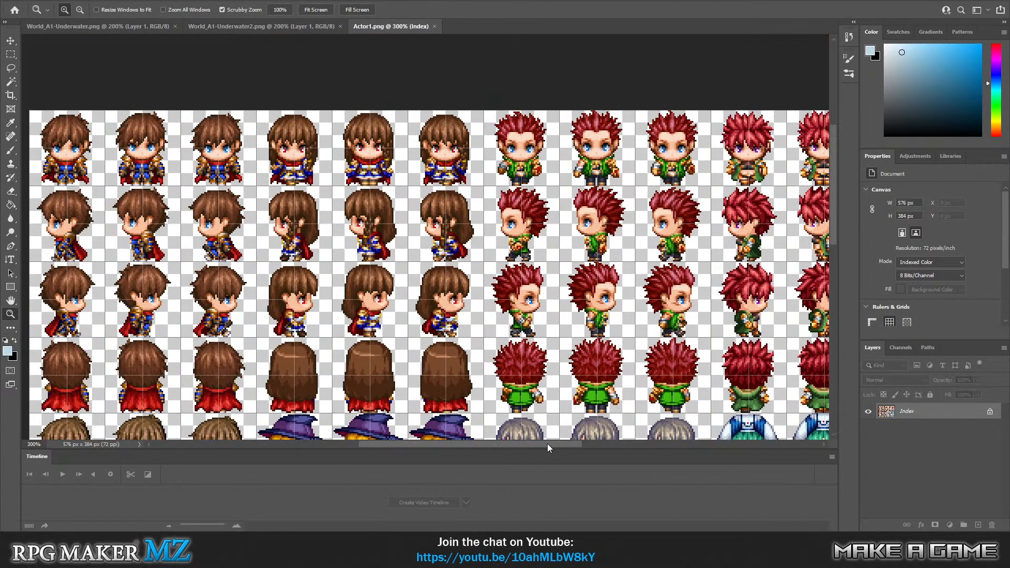
{"action": "left_click_drag", "start_coordinate": [550, 447], "coordinate": [509, 446]}
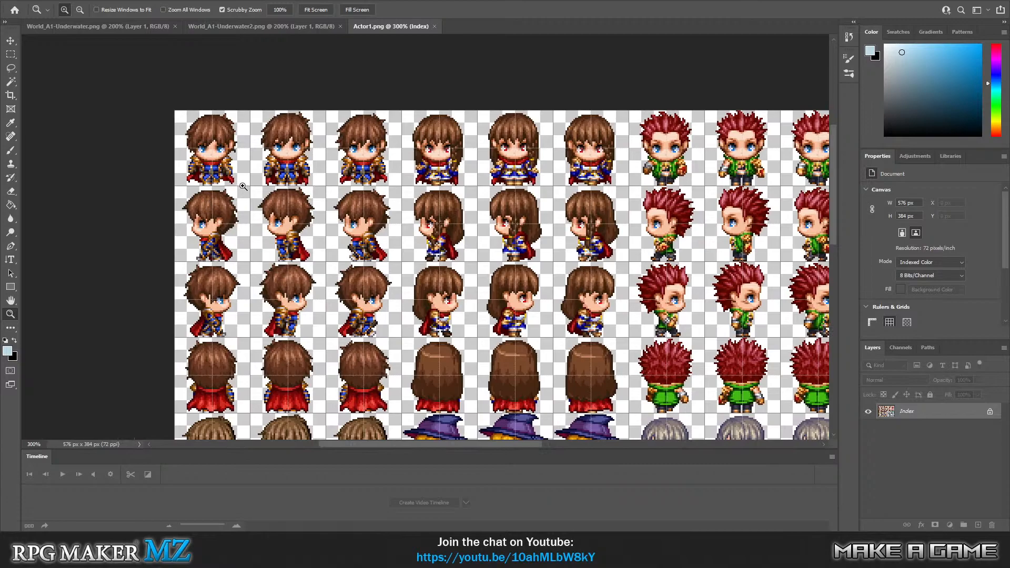
{"action": "left_click", "coordinate": [11, 55]}
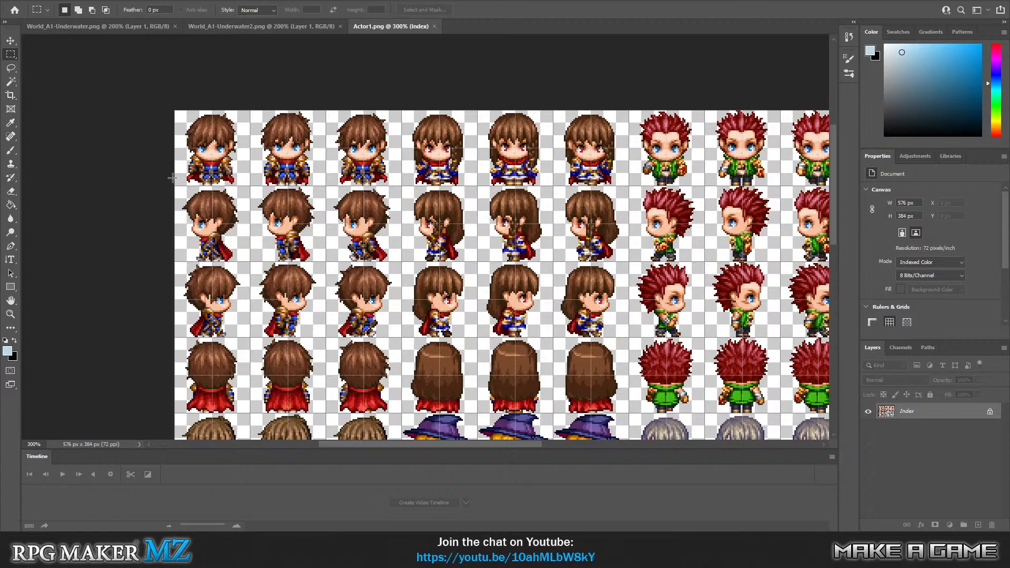
{"action": "left_click_drag", "start_coordinate": [173, 185], "coordinate": [252, 160]}
{"action": "key", "text": "Delete"}
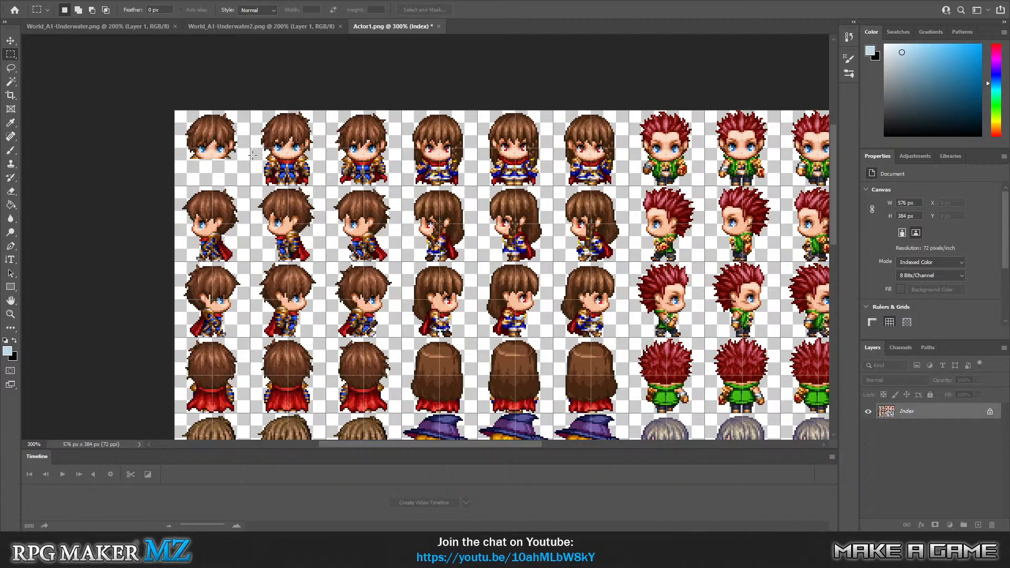
Erase the body below the head in the swordsman's second and third front-facing frames, one frame at a time.
{"action": "left_click_drag", "start_coordinate": [251, 185], "coordinate": [326, 157]}
{"action": "key", "text": "Delete"}
{"action": "key", "text": "ctrl+d"}
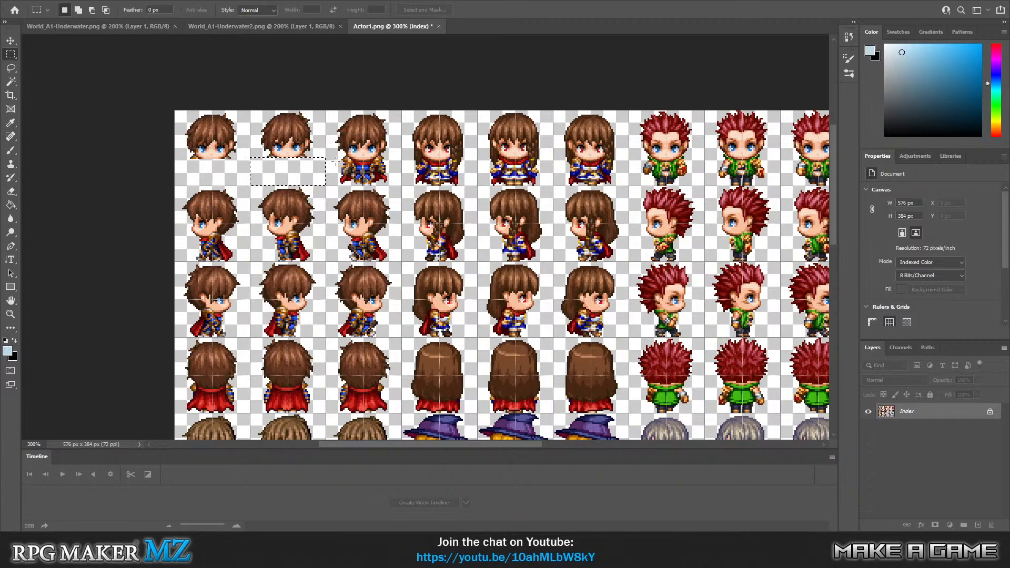
{"action": "left_click_drag", "start_coordinate": [402, 185], "coordinate": [327, 158]}
{"action": "key", "text": "Delete"}
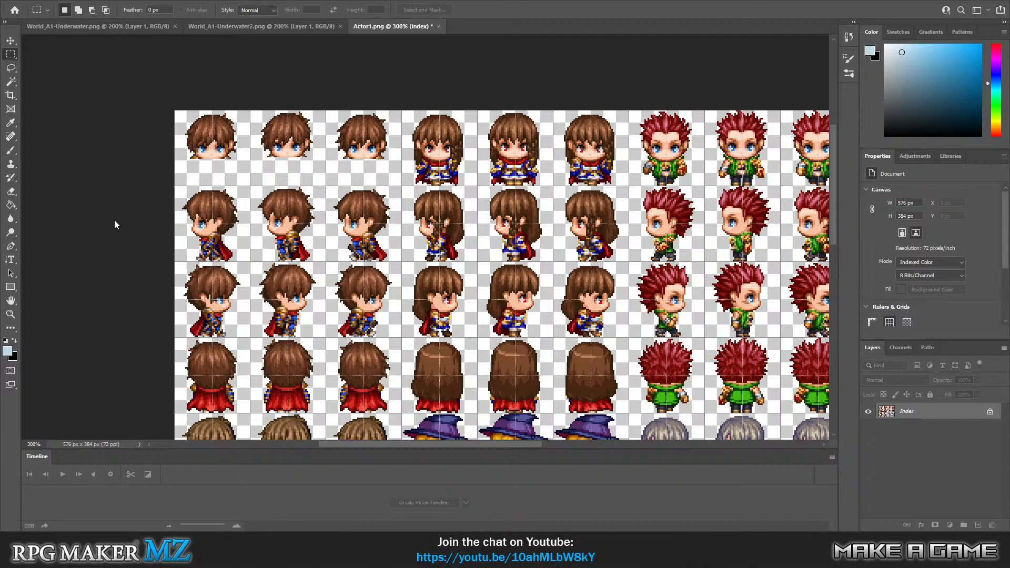
Erase the body below the head in the swordsman's first two left-facing frames.
{"action": "scroll", "coordinate": [122, 247], "scroll_direction": "down", "scroll_amount": 3}
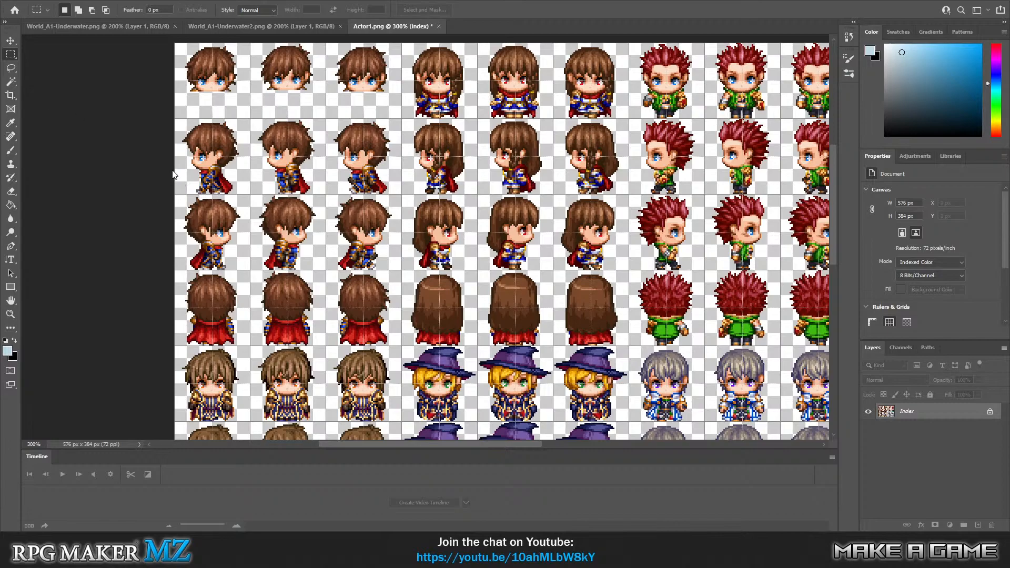
{"action": "key", "text": "ctrl+z"}
{"action": "left_click_drag", "start_coordinate": [171, 169], "coordinate": [250, 194]}
{"action": "key", "text": "Delete"}
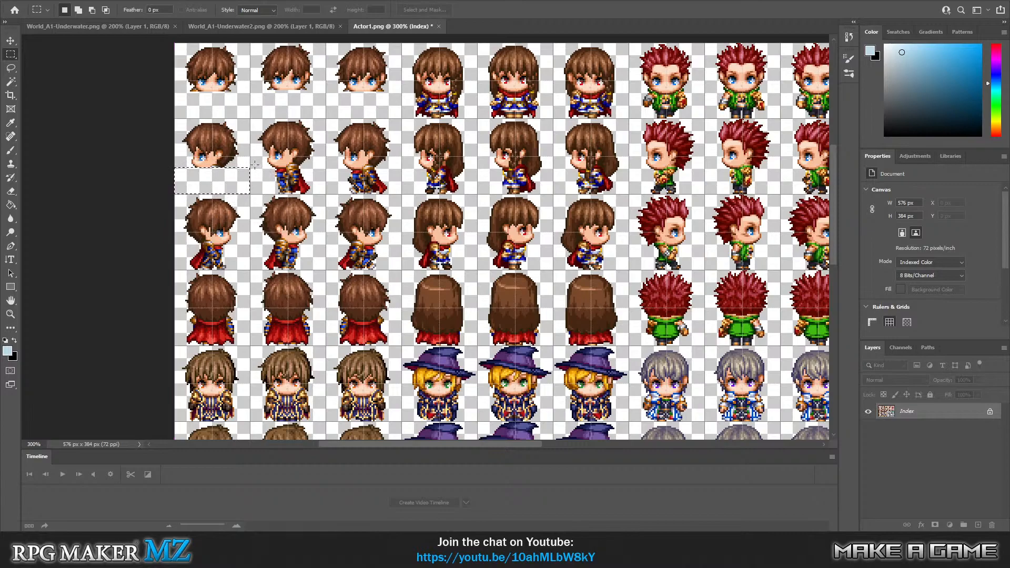
{"action": "mouse_move", "coordinate": [251, 167]}
{"action": "left_mouse_down"}
{"action": "mouse_move", "coordinate": [325, 194]}
{"action": "mouse_move", "coordinate": [334, 176]}
{"action": "mouse_move", "coordinate": [400, 205]}
{"action": "mouse_move", "coordinate": [402, 193]}
{"action": "left_mouse_up"}
{"action": "key", "text": "Delete"}
{"action": "left_click", "coordinate": [378, 193]}
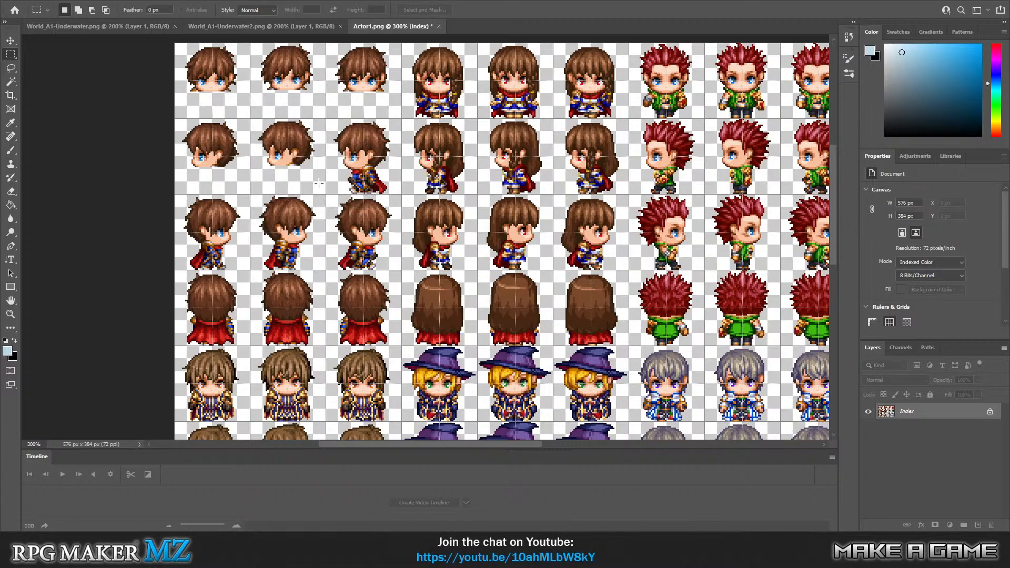
Undo the erasures on the left-facing frames and on the second and third front-facing frames.
{"action": "key", "text": "ctrl+z"}
{"action": "key", "text": "ctrl+z"}
{"action": "key", "text": "ctrl+z"}
{"action": "key", "text": "ctrl+z"}
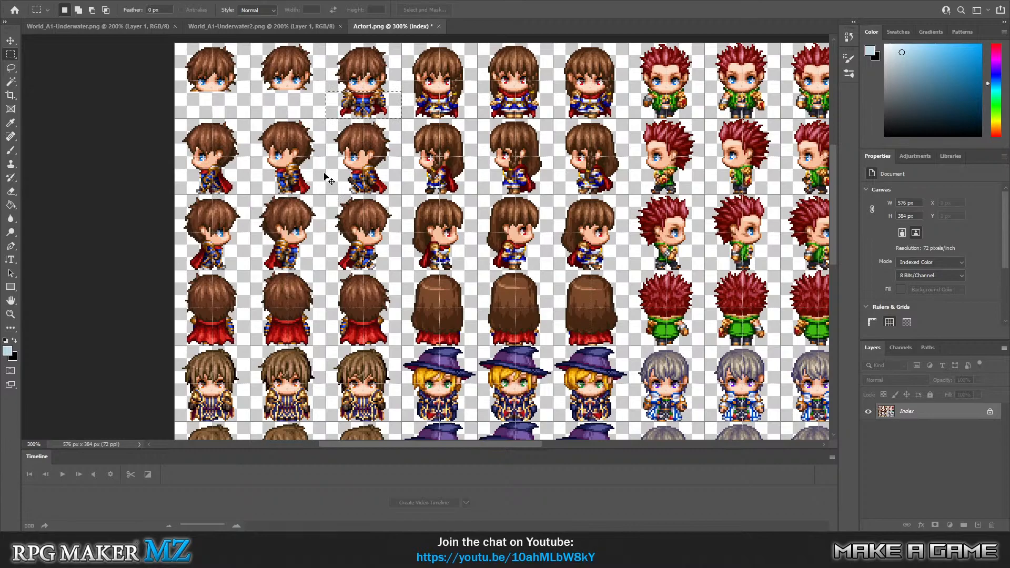
{"action": "key", "text": "ctrl+z"}
{"action": "key", "text": "ctrl+z"}
{"action": "key", "text": "ctrl+z"}
{"action": "key", "text": "ctrl+z"}
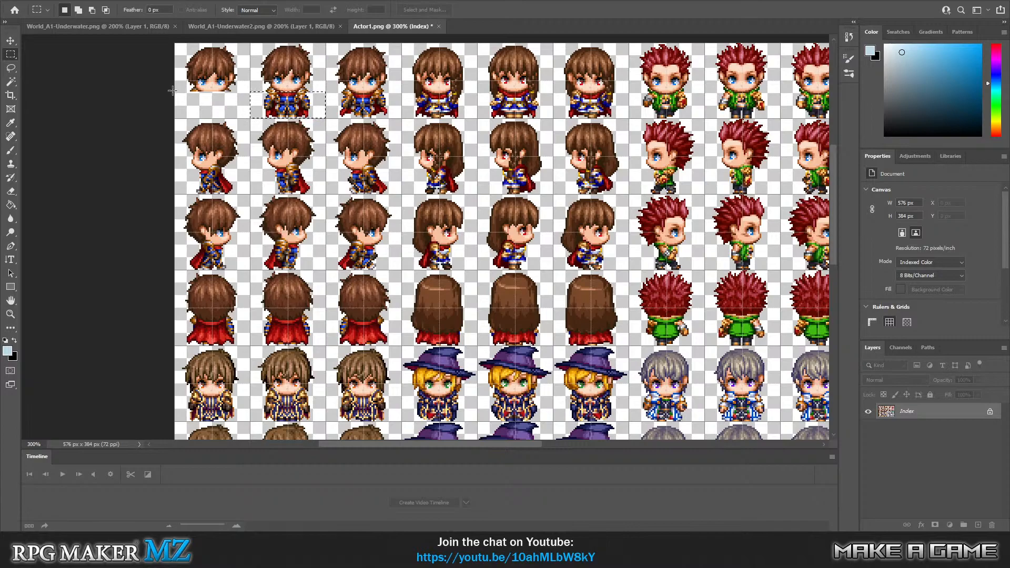
Select the strip below the heads across all three front-facing swordsman frames and erase it at once.
{"action": "left_click", "coordinate": [172, 93]}
{"action": "left_click_drag", "start_coordinate": [172, 92], "coordinate": [402, 120]}
{"action": "key", "text": "Delete"}
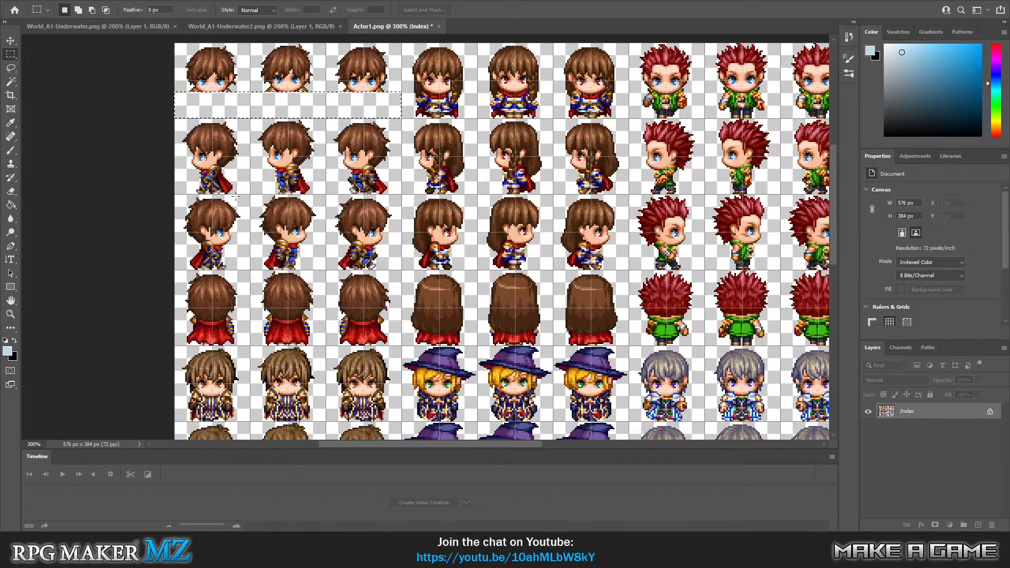
Erase the bodies below the heads across the swordsman's full left-facing and right-facing rows of three frames each.
{"action": "left_click_drag", "start_coordinate": [175, 167], "coordinate": [401, 193]}
{"action": "key", "text": "Delete"}
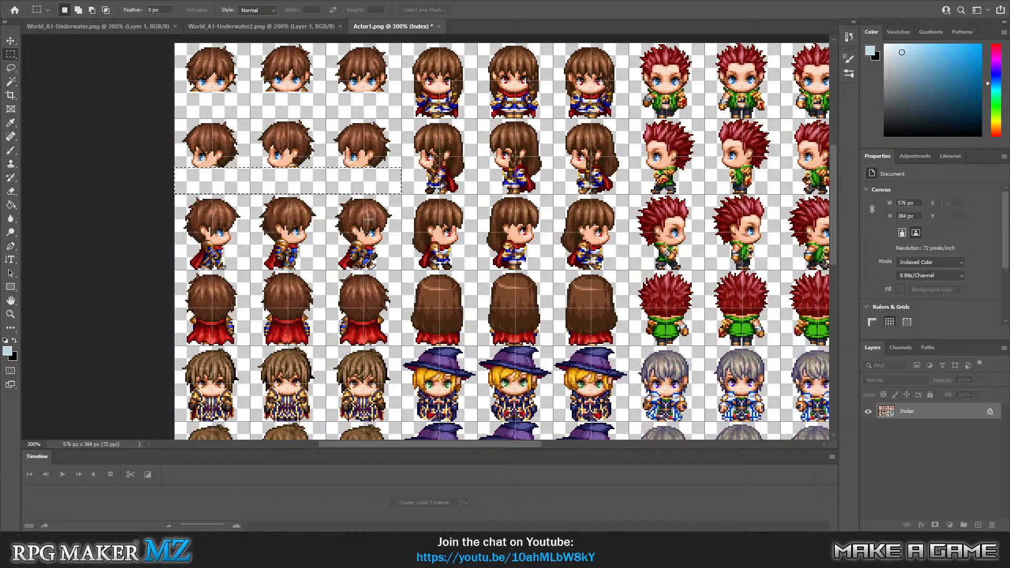
{"action": "left_click", "coordinate": [175, 244]}
{"action": "mouse_move", "coordinate": [174, 243]}
{"action": "left_mouse_down"}
{"action": "mouse_move", "coordinate": [242, 263]}
{"action": "mouse_move", "coordinate": [400, 269]}
{"action": "left_mouse_up"}
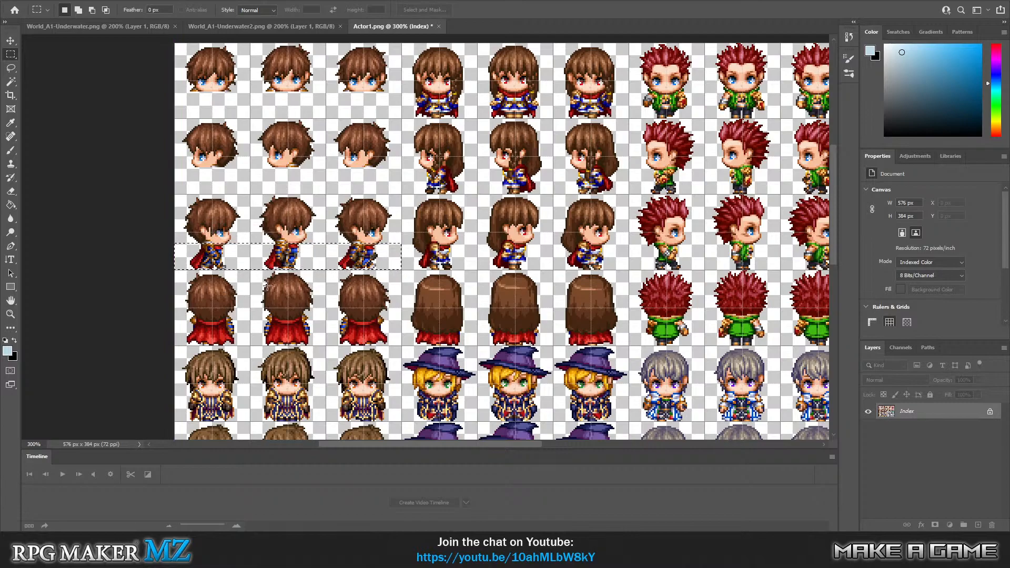
{"action": "key", "text": "Delete"}
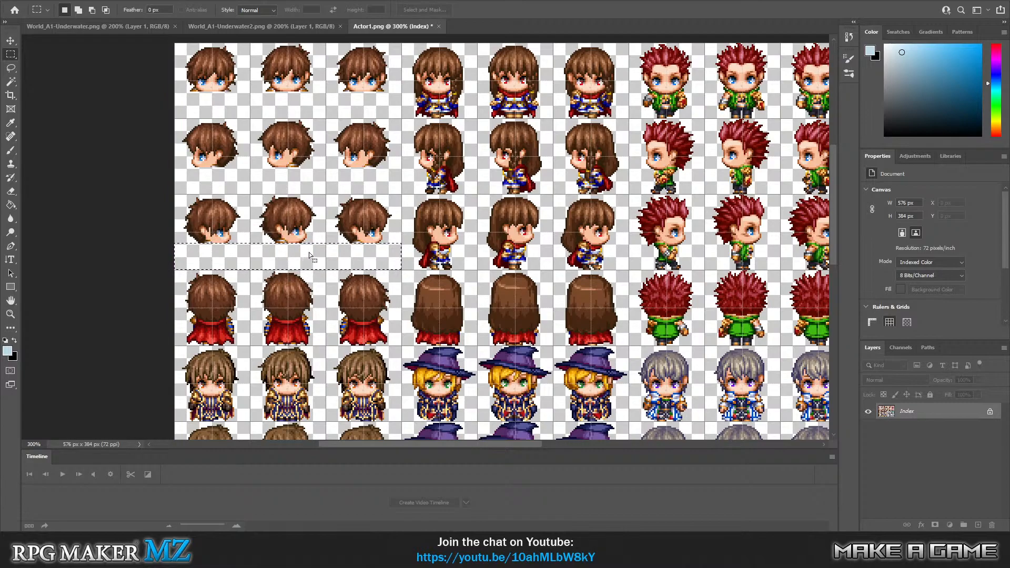
Try to move the selected strip from below the right-facing heads with the Move tool.
{"action": "scroll", "coordinate": [308, 251], "scroll_direction": "down", "scroll_amount": 2}
{"action": "scroll", "coordinate": [295, 265], "scroll_direction": "down", "scroll_amount": 1}
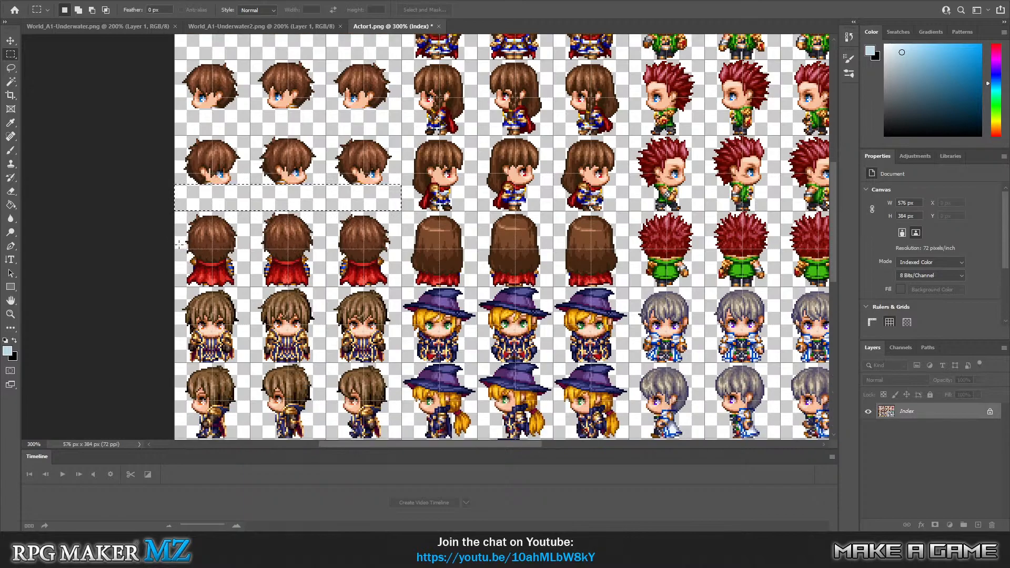
{"action": "scroll", "coordinate": [209, 244], "scroll_direction": "up", "scroll_amount": 3}
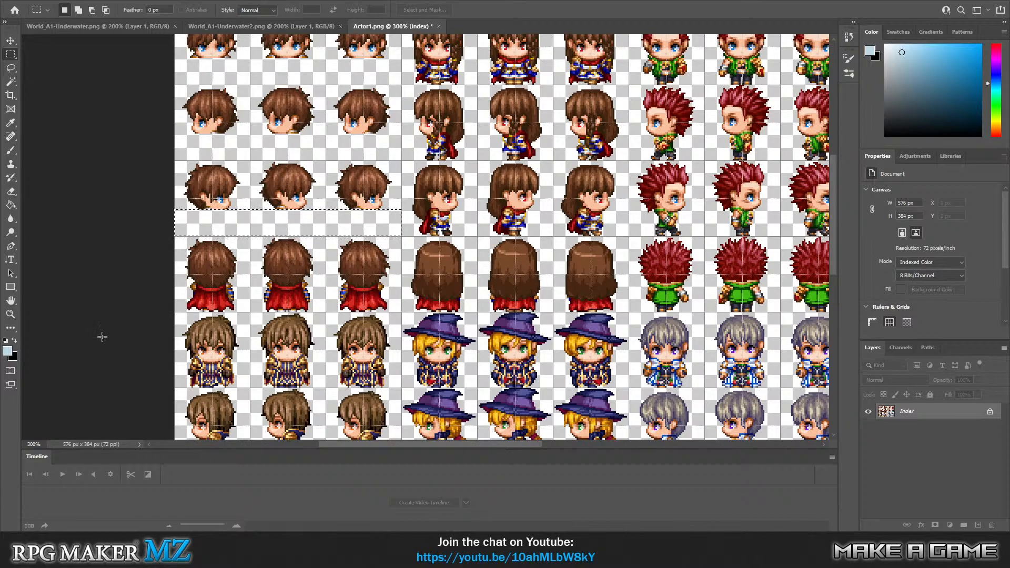
{"action": "scroll", "coordinate": [208, 329], "scroll_direction": "up", "scroll_amount": 1}
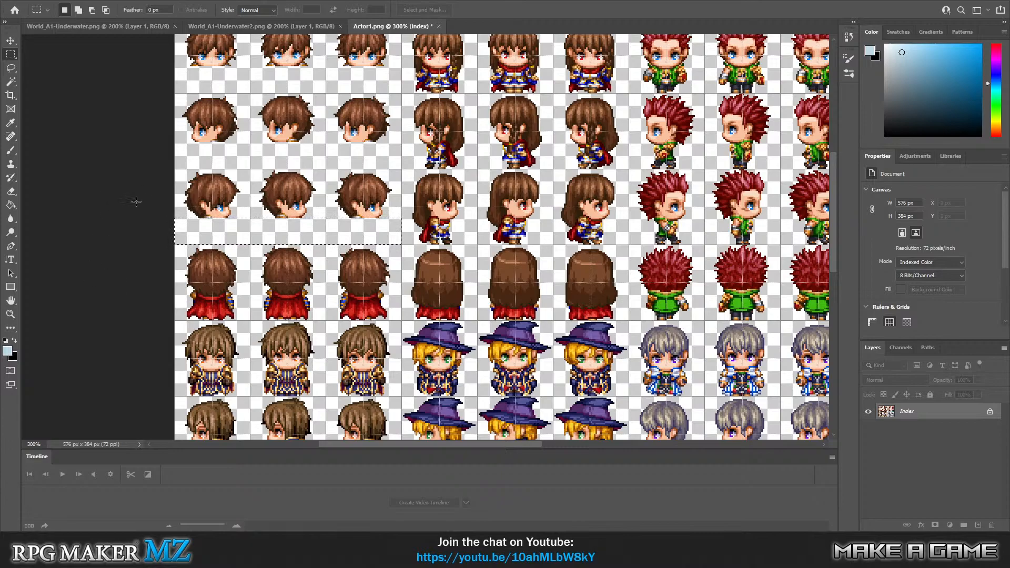
{"action": "key", "text": "v"}
{"action": "left_click", "coordinate": [220, 227]}
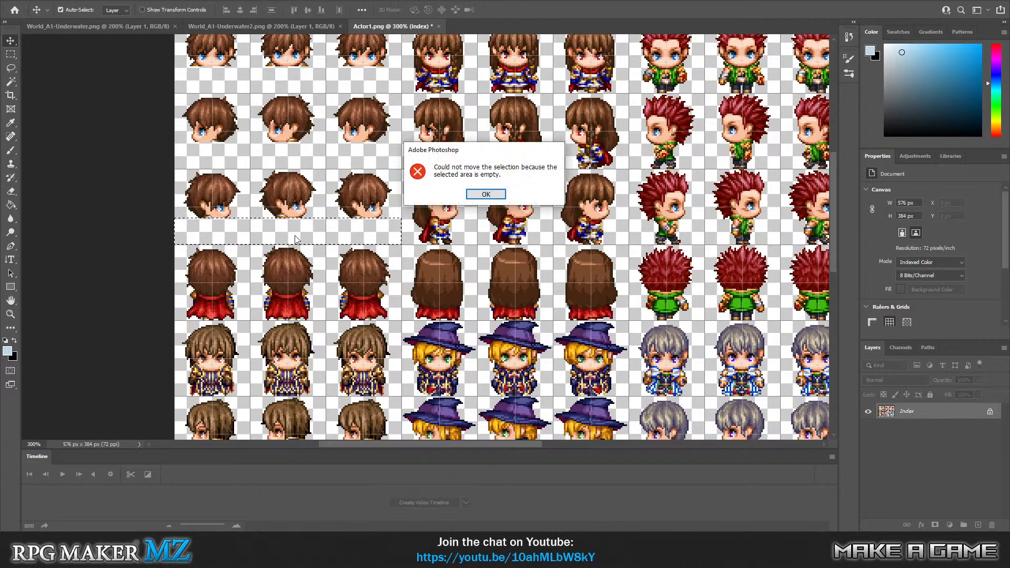
{"action": "left_click", "coordinate": [486, 196]}
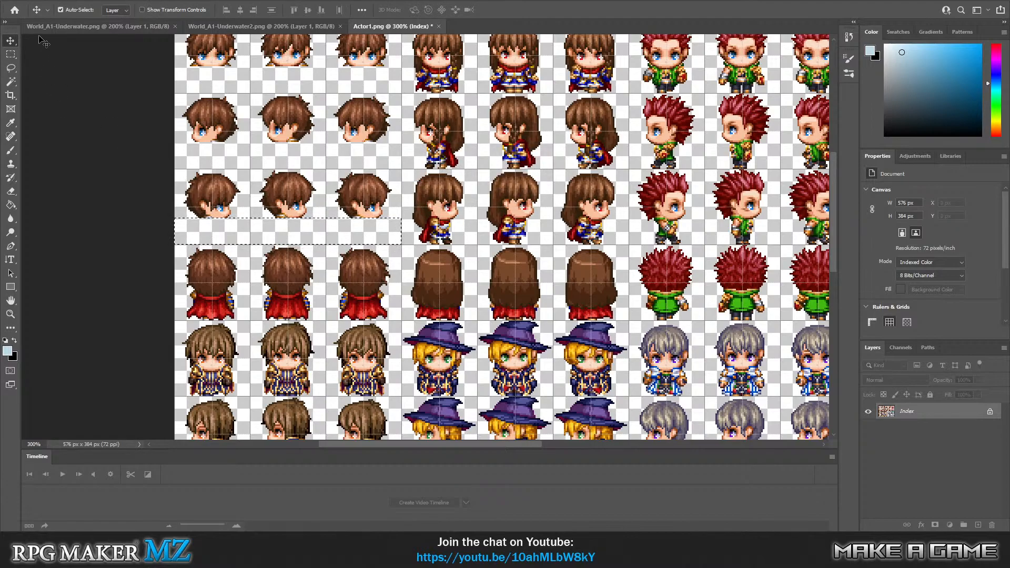
Select the strip below the heads across the swordsman's three back-facing frames and erase it.
{"action": "left_click", "coordinate": [11, 56]}
{"action": "left_click_drag", "start_coordinate": [159, 273], "coordinate": [158, 268]}
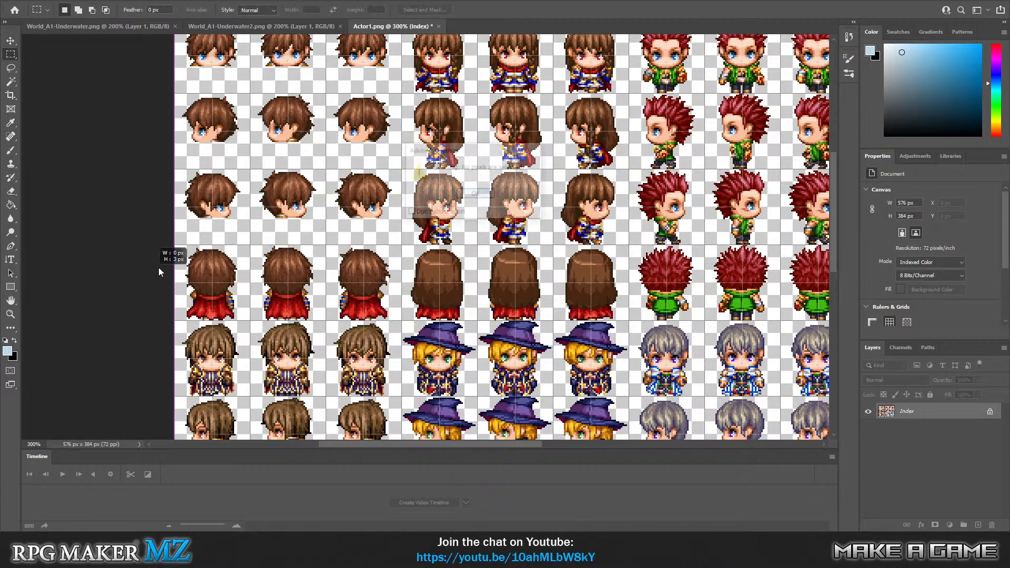
{"action": "left_click", "coordinate": [464, 197]}
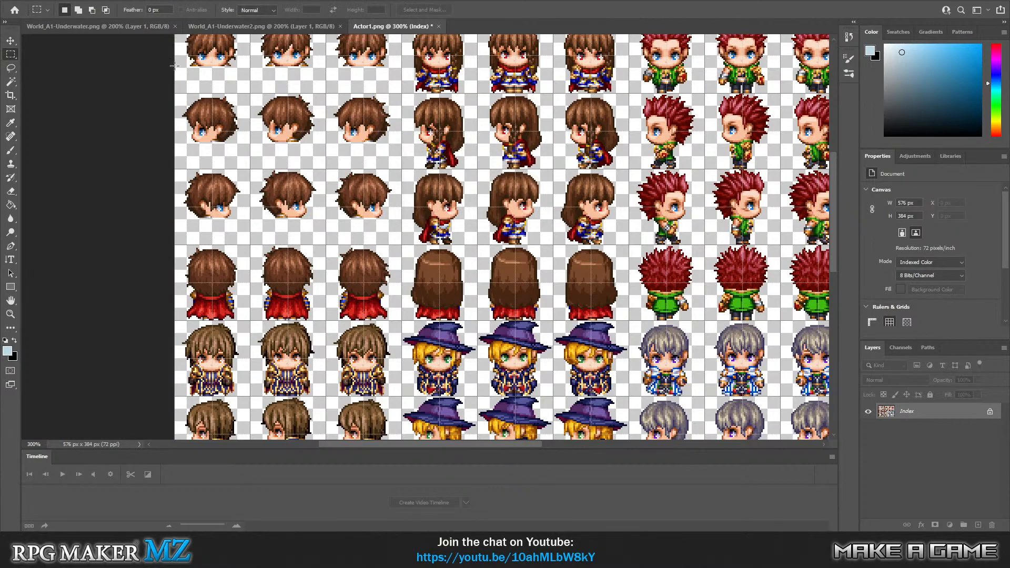
{"action": "left_click_drag", "start_coordinate": [174, 68], "coordinate": [390, 93]}
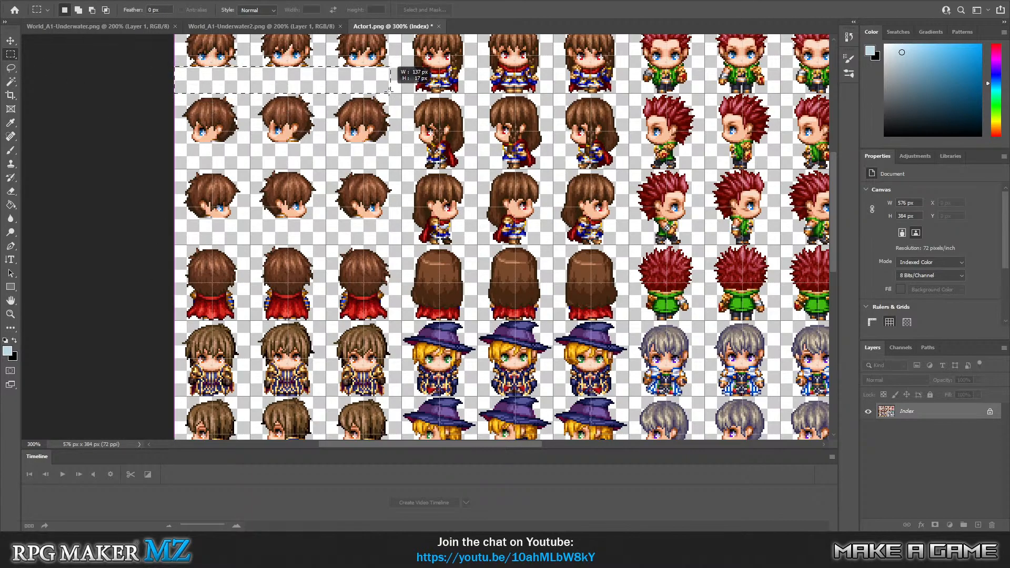
{"action": "left_click_drag", "start_coordinate": [139, 258], "coordinate": [140, 262]}
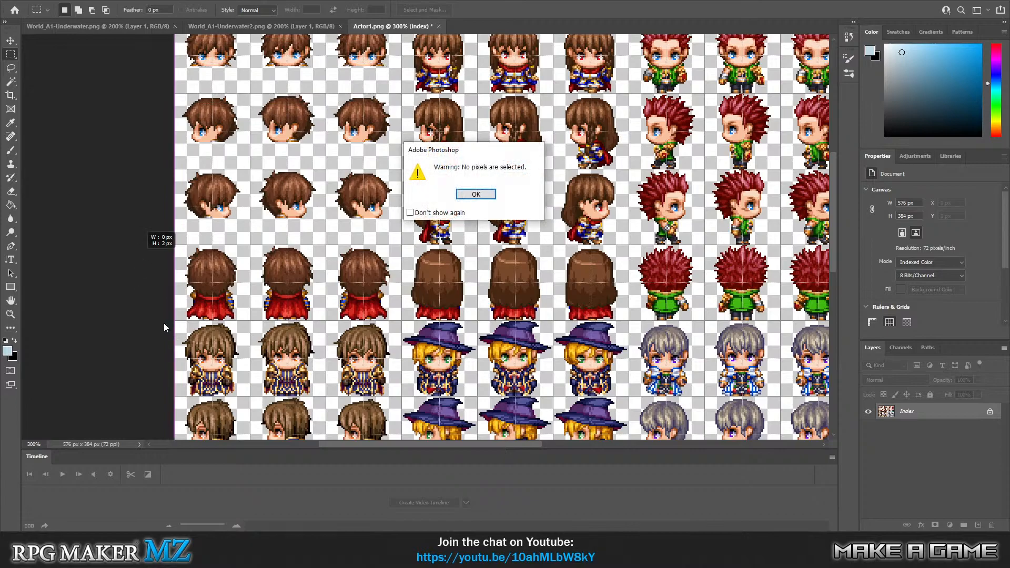
{"action": "left_click", "coordinate": [466, 195]}
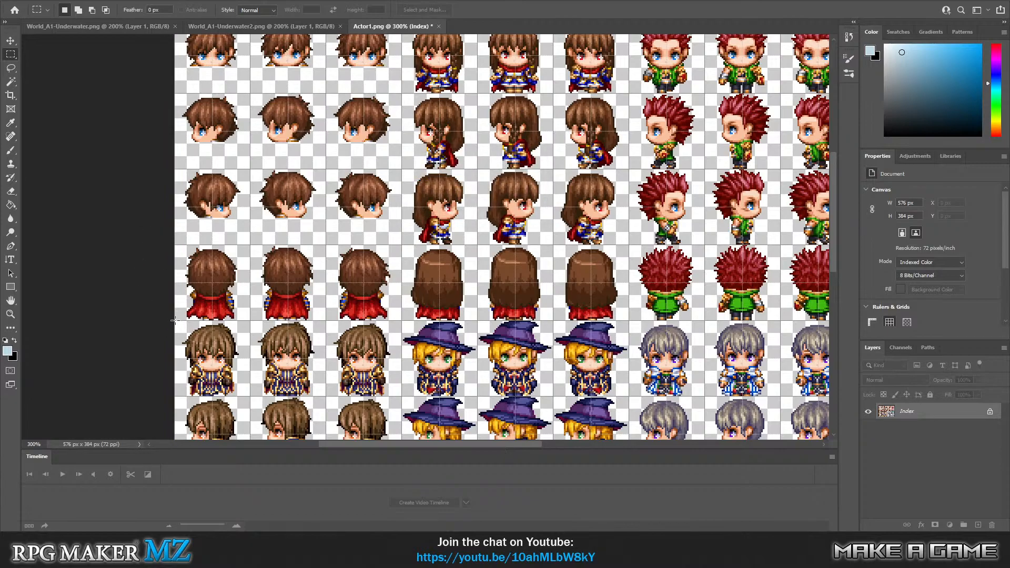
{"action": "left_click_drag", "start_coordinate": [175, 320], "coordinate": [402, 294]}
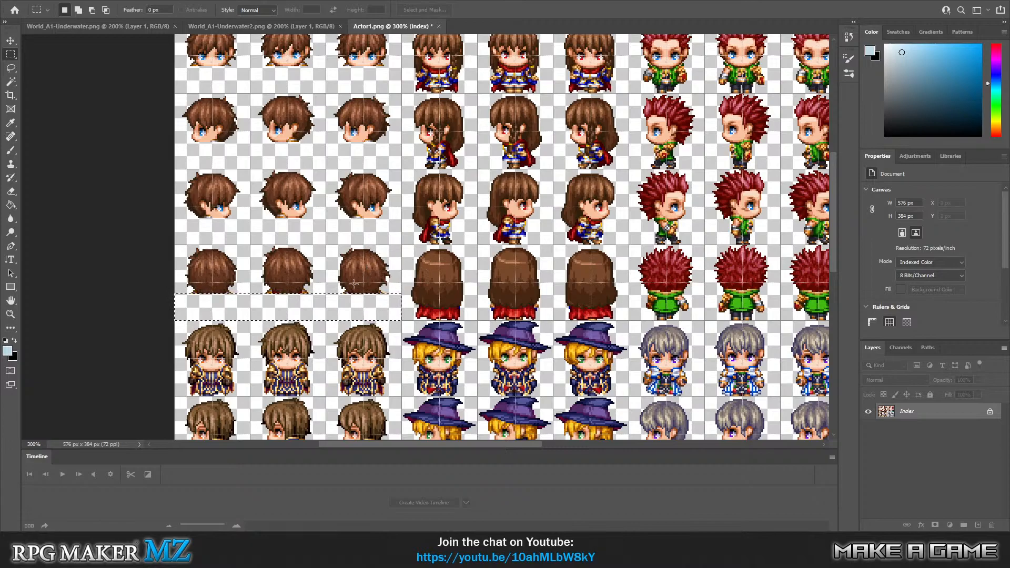
{"action": "scroll", "coordinate": [114, 263], "scroll_direction": "up", "scroll_amount": 3}
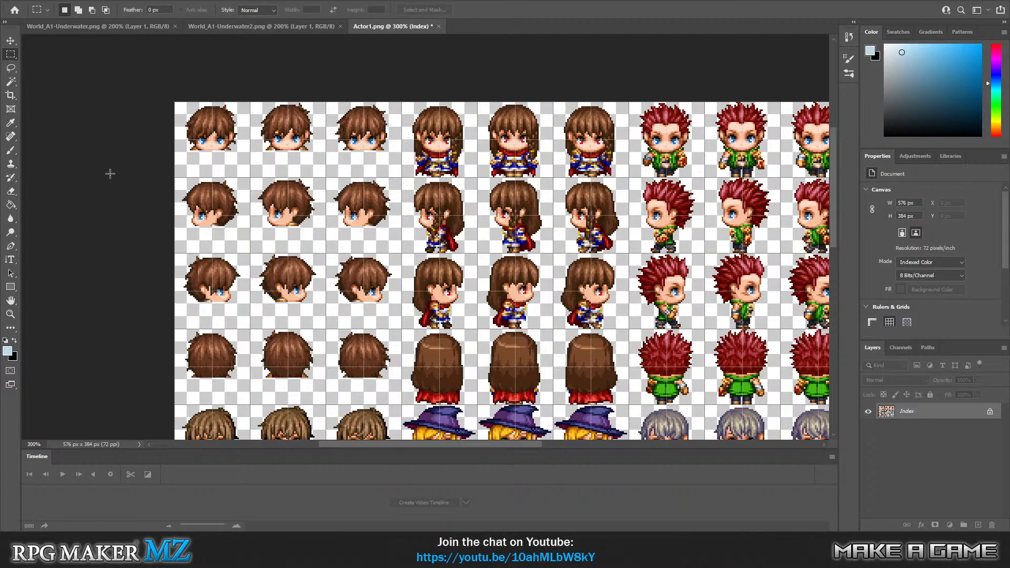
Set the foreground color to white (ffffff).
{"action": "left_click", "coordinate": [10, 314]}
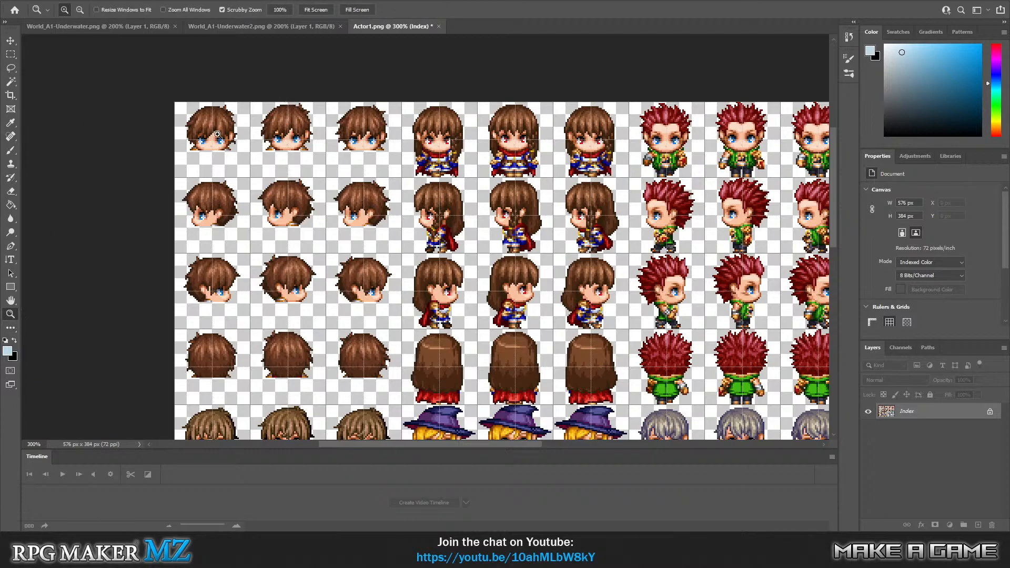
{"action": "left_click", "coordinate": [217, 158]}
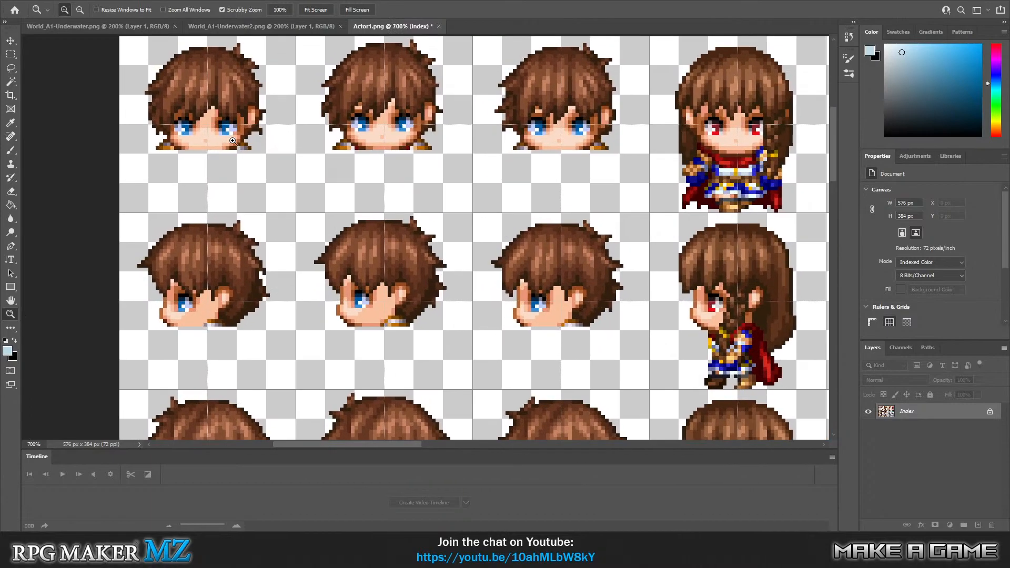
{"action": "left_click", "coordinate": [7, 351]}
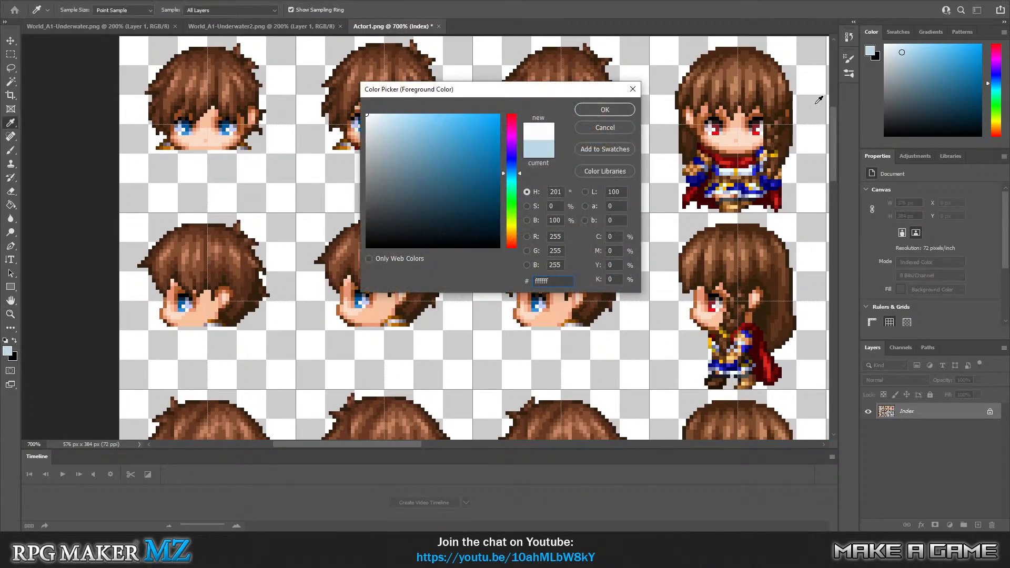
{"action": "left_click", "coordinate": [605, 109]}
{"action": "key", "text": "z"}
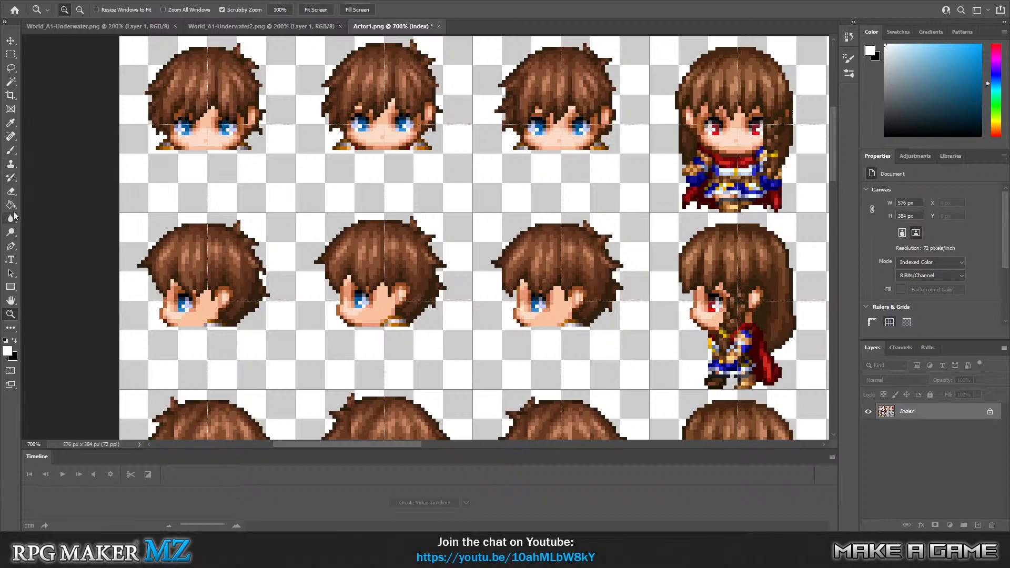
Choose the History Brush with the Soft Round tip and set its size to 2 px.
{"action": "left_click", "coordinate": [10, 176]}
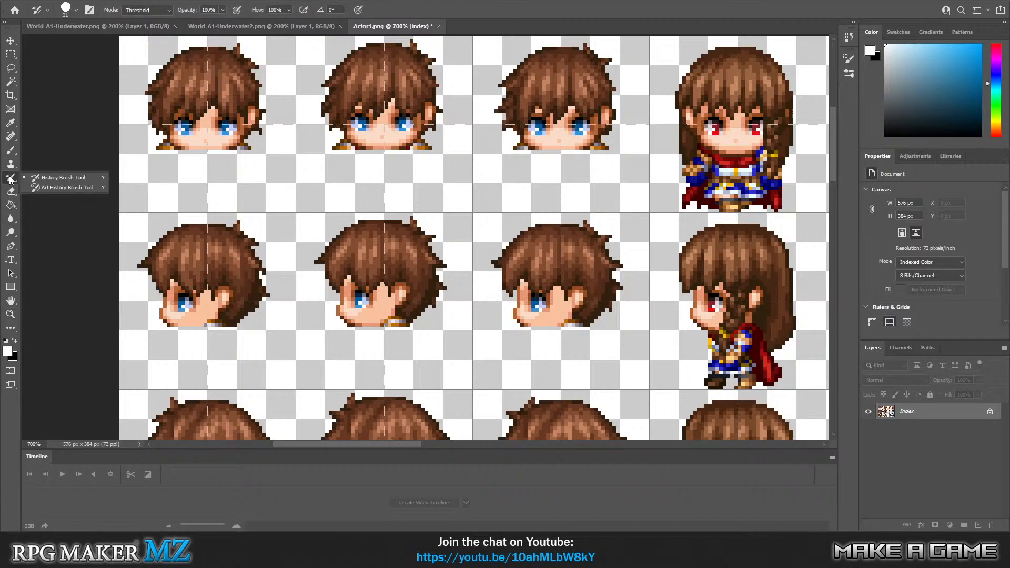
{"action": "left_click", "coordinate": [11, 151]}
{"action": "left_click", "coordinate": [9, 176]}
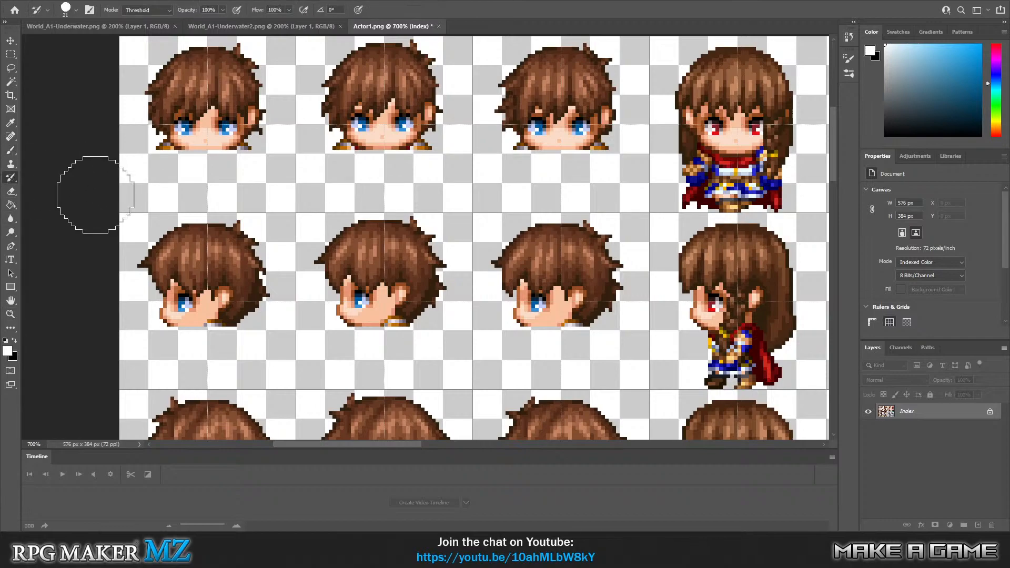
{"action": "left_click", "coordinate": [76, 10]}
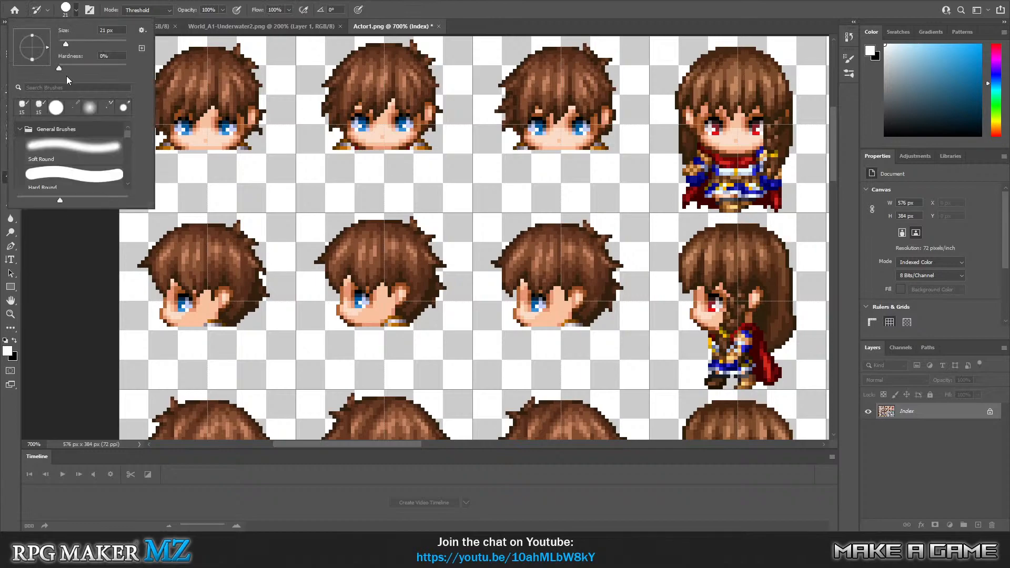
{"action": "left_click", "coordinate": [76, 164]}
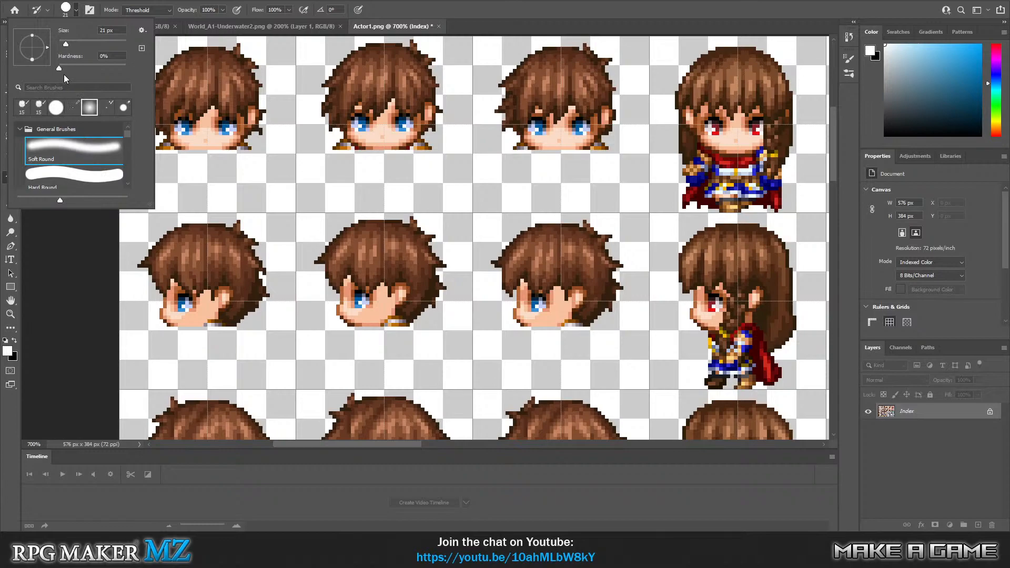
{"action": "left_click", "coordinate": [108, 31]}
{"action": "type", "text": "2"}
{"action": "key", "text": "Return"}
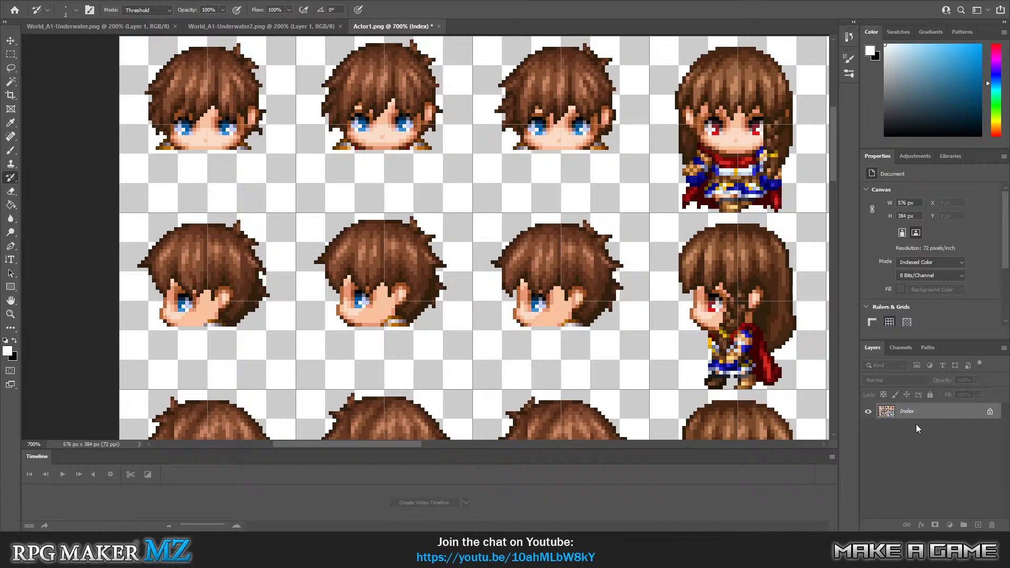
{"action": "right_click", "coordinate": [928, 414]}
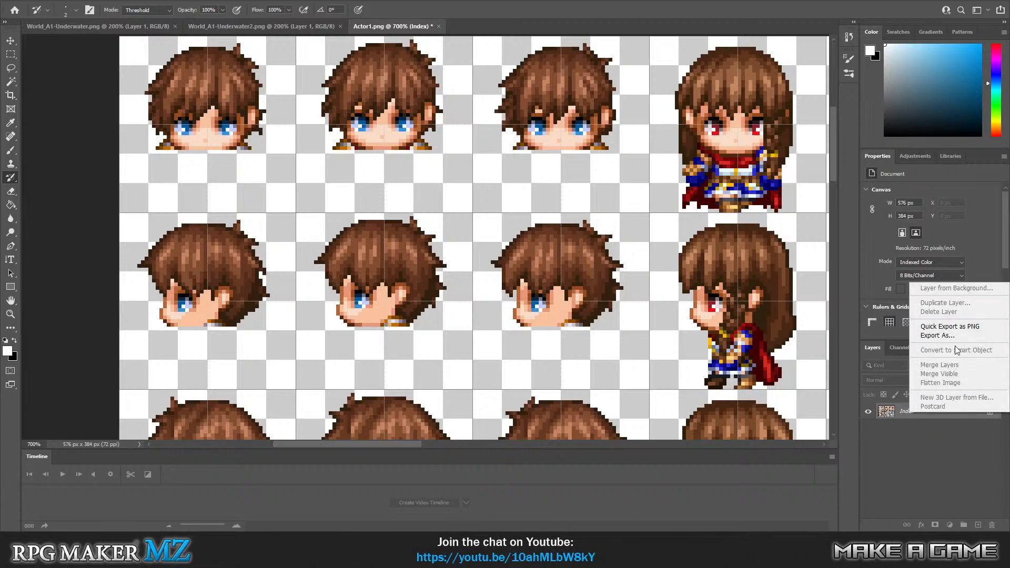
{"action": "left_click", "coordinate": [932, 439]}
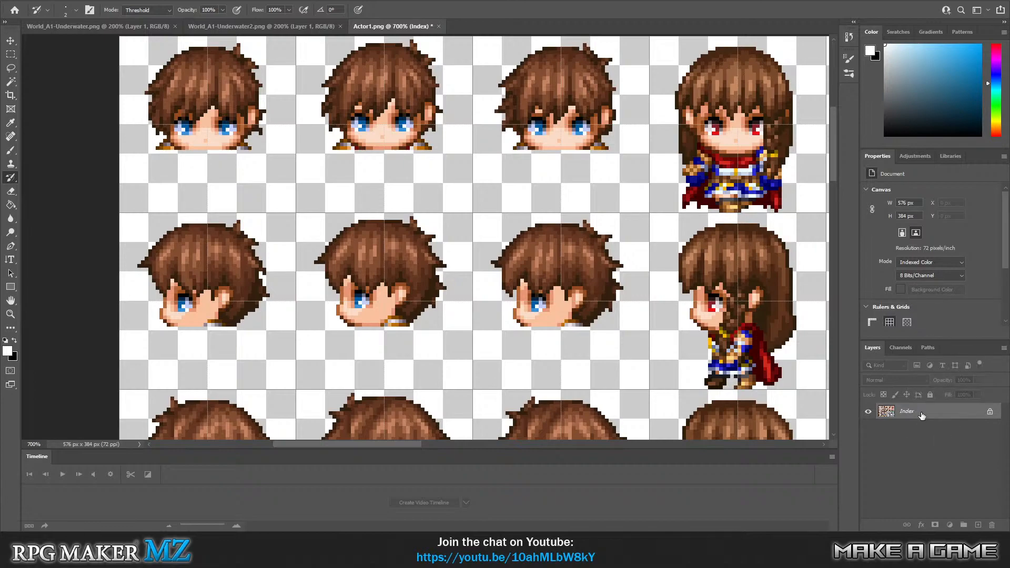
{"action": "right_click", "coordinate": [922, 415]}
{"action": "left_click", "coordinate": [935, 438]}
{"action": "left_click", "coordinate": [82, 0]}
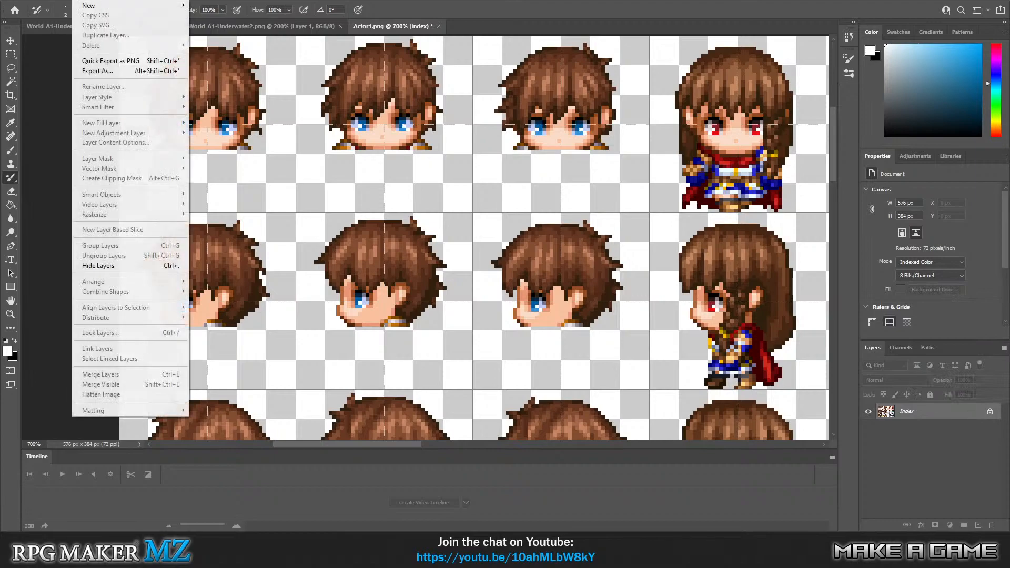
{"action": "left_click", "coordinate": [875, 425]}
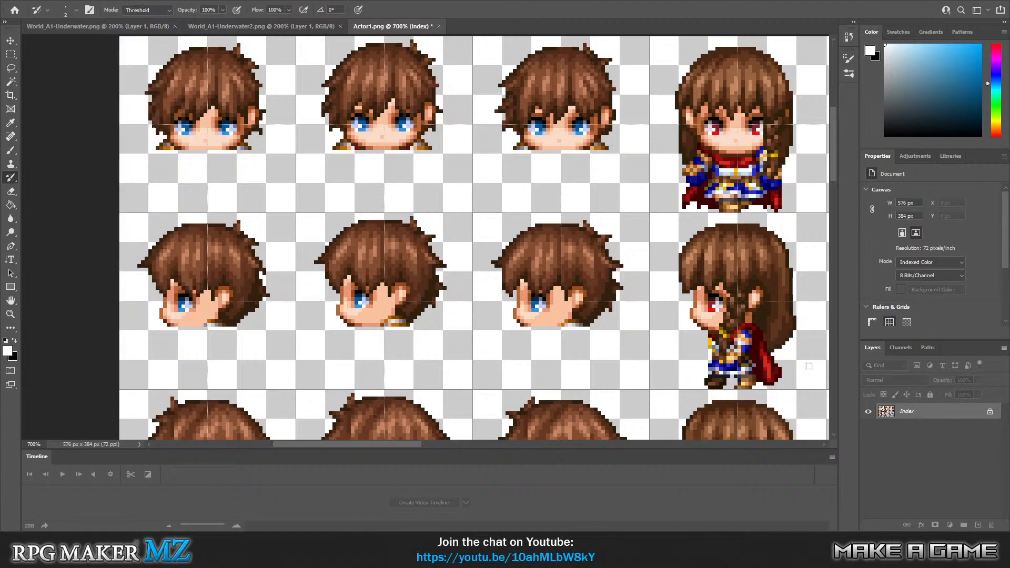
{"action": "left_click", "coordinate": [30, 1]}
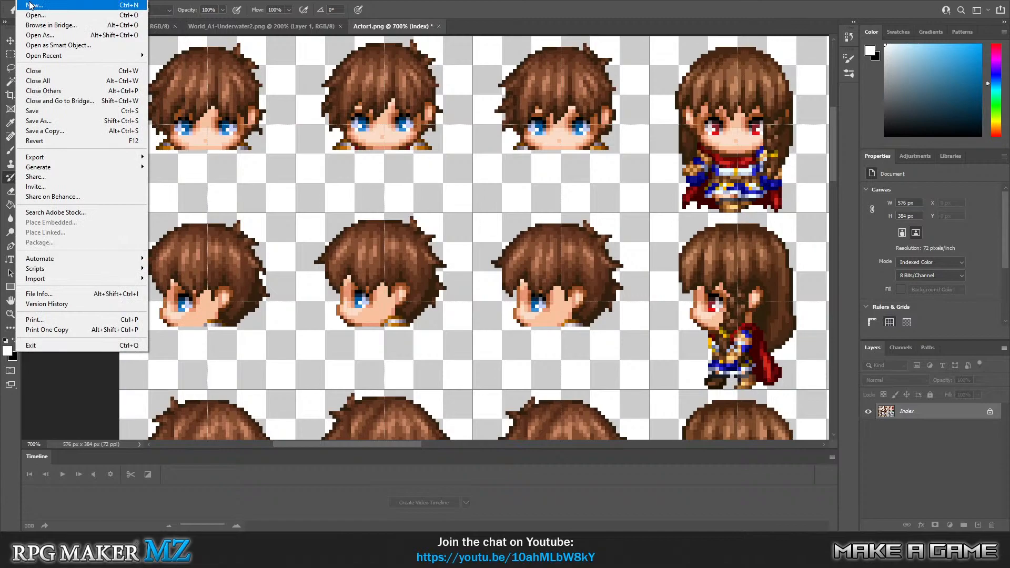
{"action": "left_click", "coordinate": [30, 5]}
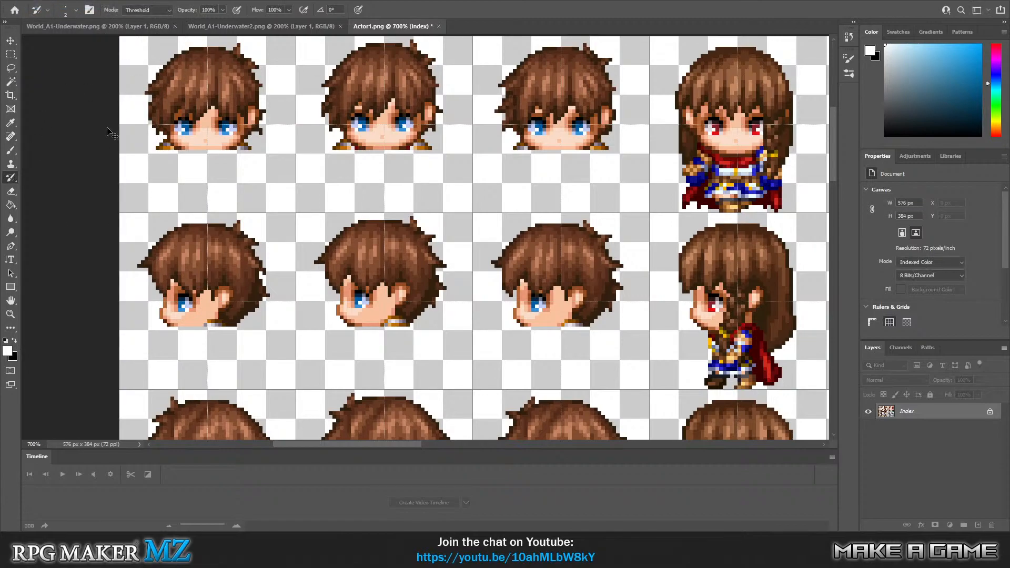
Copy the entire edited sprite sheet and create a new 566 × 384 px RGB document with a white background.
{"action": "key", "text": "ctrl+minus"}
{"action": "key", "text": "ctrl+minus"}
{"action": "key", "text": "ctrl+minus"}
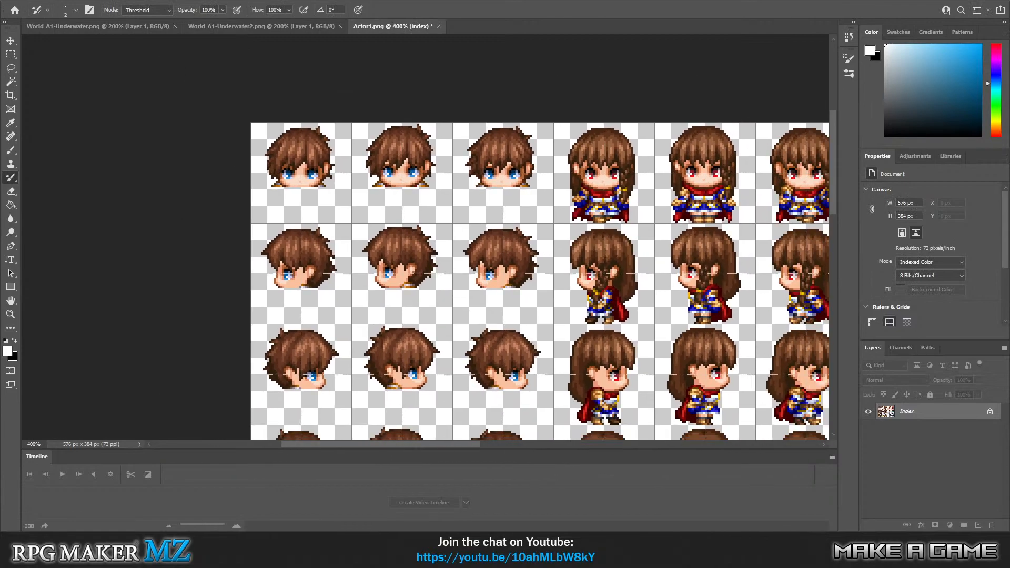
{"action": "left_click", "coordinate": [953, 434]}
{"action": "left_click", "coordinate": [16, 57]}
{"action": "left_click", "coordinate": [205, 85]}
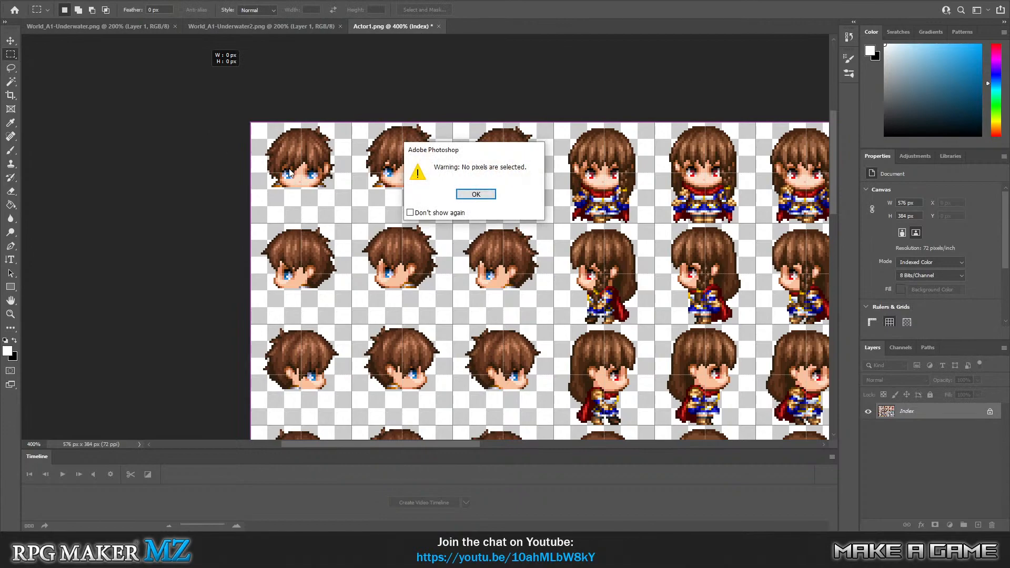
{"action": "left_click", "coordinate": [491, 194]}
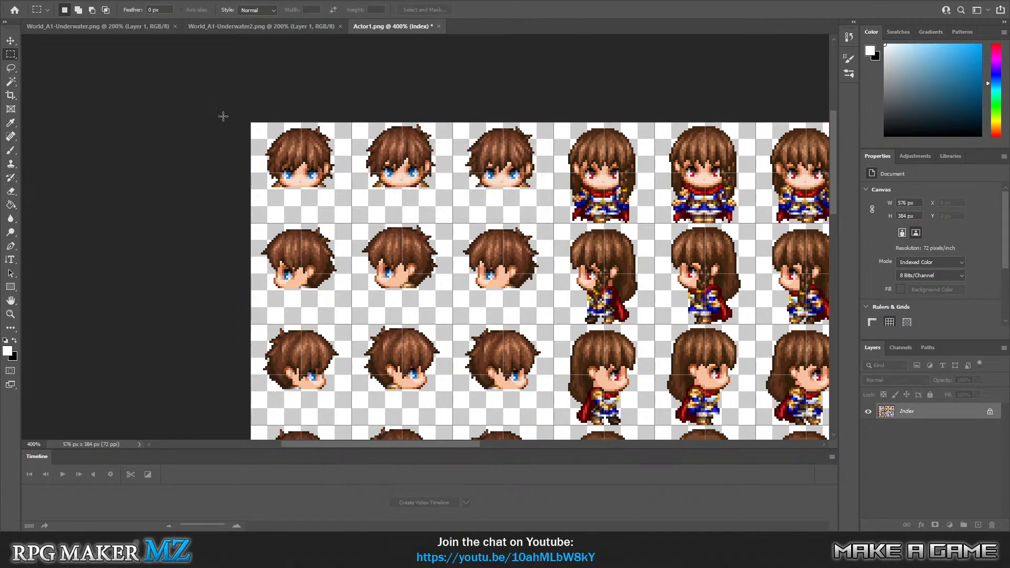
{"action": "key", "text": "ctrl+a"}
{"action": "left_click", "coordinate": [24, 1]}
{"action": "left_click", "coordinate": [28, 5]}
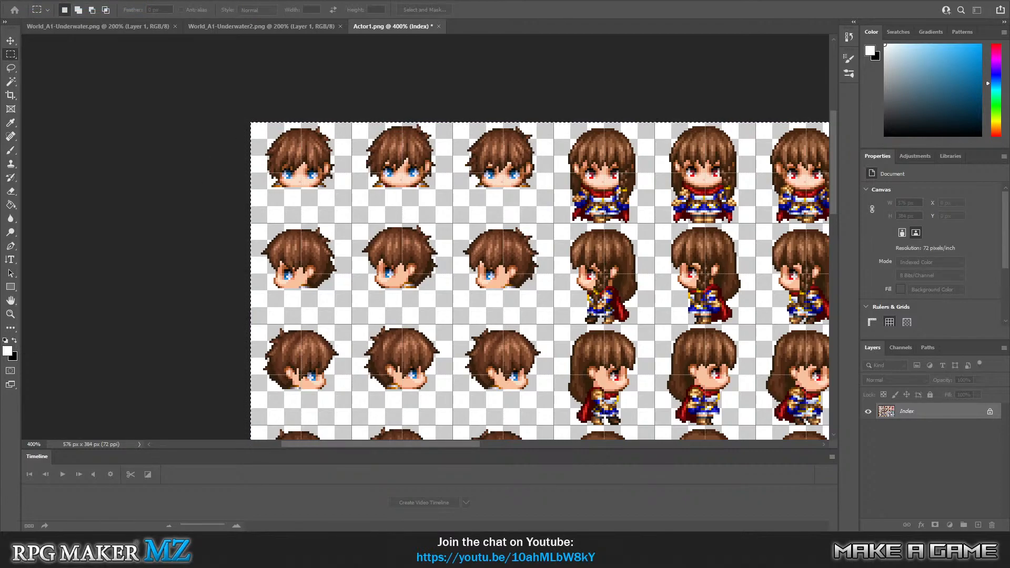
{"action": "key", "text": "Return"}
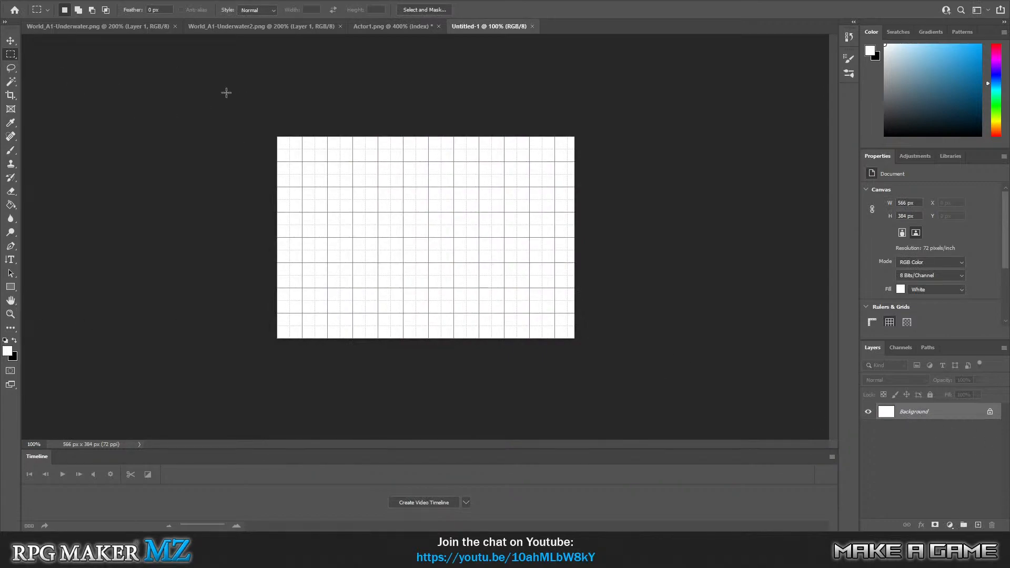
Select the whole blank canvas and convert its locked Background into a regular layer.
{"action": "left_click_drag", "start_coordinate": [225, 93], "coordinate": [678, 383]}
{"action": "key", "text": "shift+F5"}
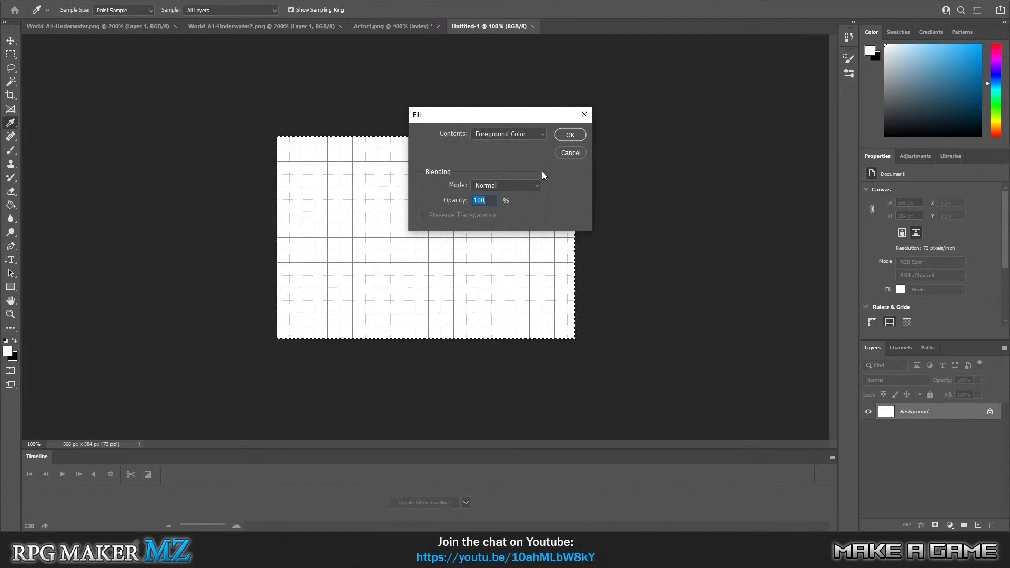
{"action": "left_click", "coordinate": [578, 152]}
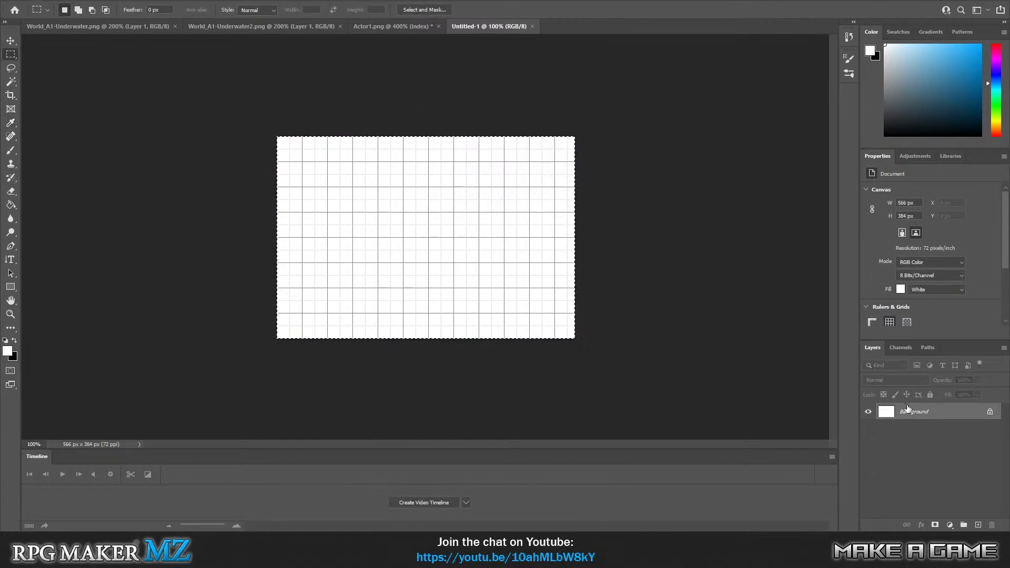
{"action": "right_click", "coordinate": [913, 411]}
{"action": "left_click", "coordinate": [960, 283]}
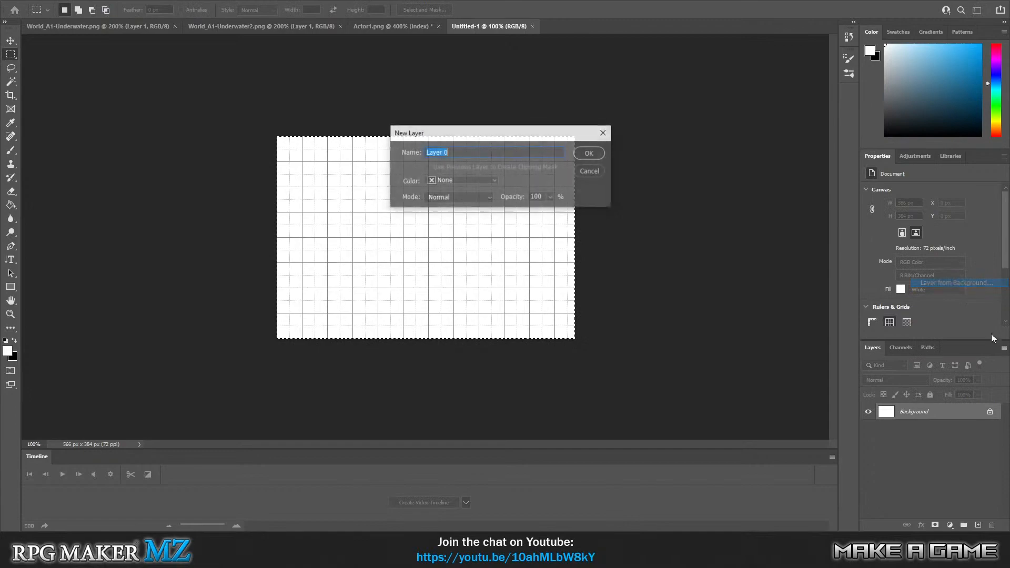
{"action": "left_click", "coordinate": [584, 154]}
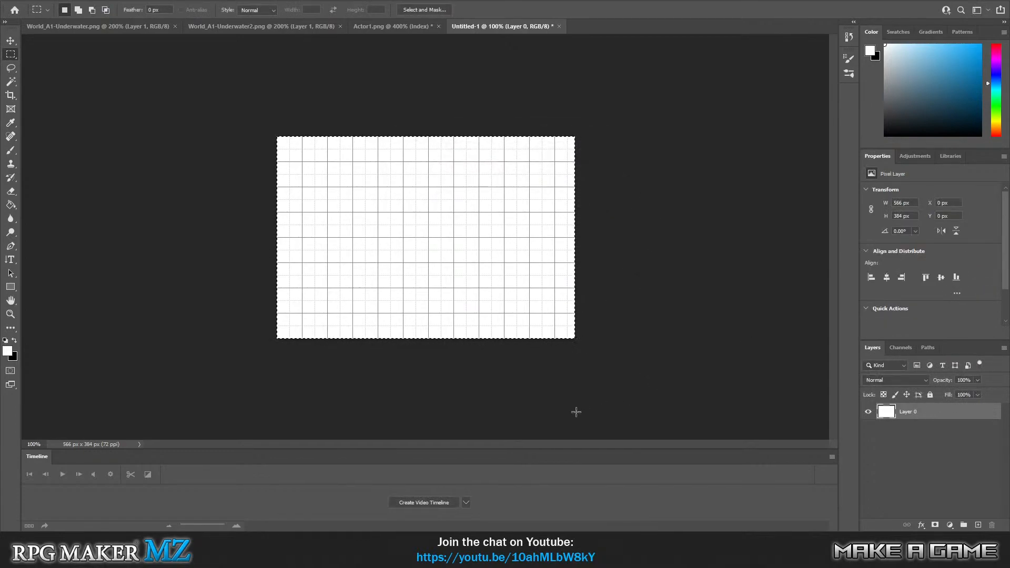
Paste the copied sprite sheet as a new layer and move it horizontally to X 5 px.
{"action": "key", "text": "ctrl+v"}
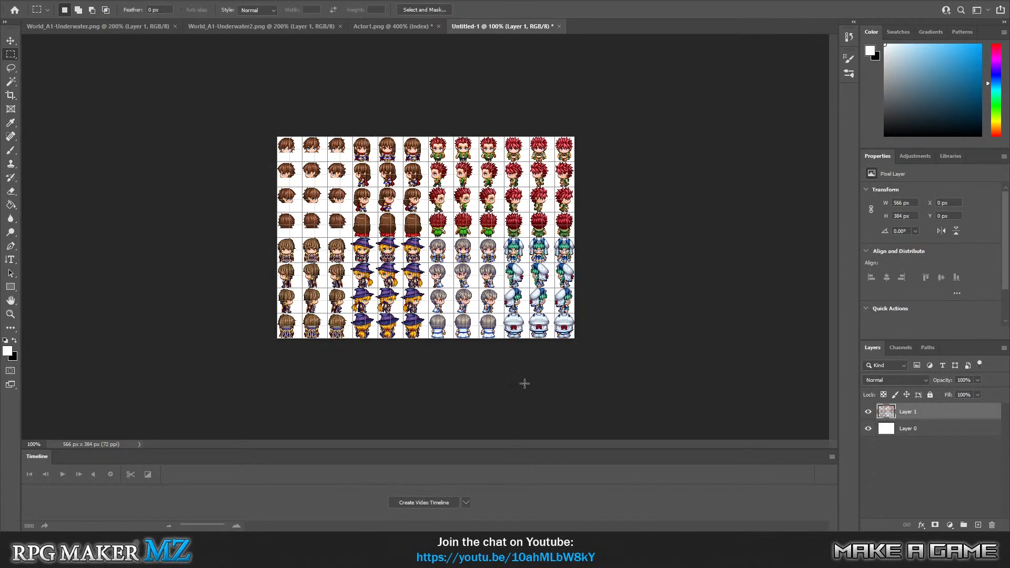
{"action": "left_click", "coordinate": [11, 314]}
{"action": "left_click", "coordinate": [293, 169]}
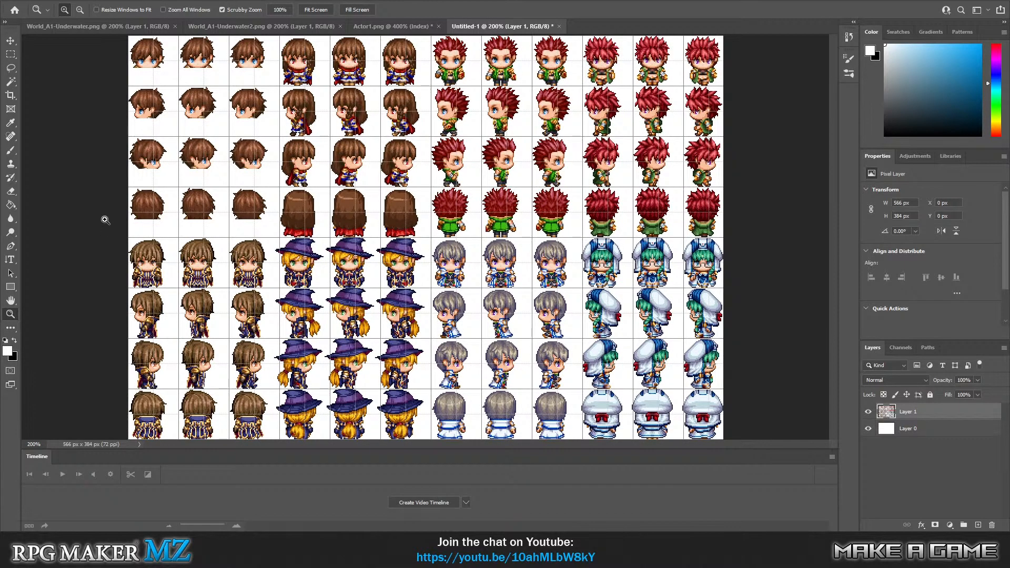
{"action": "left_click", "coordinate": [11, 41]}
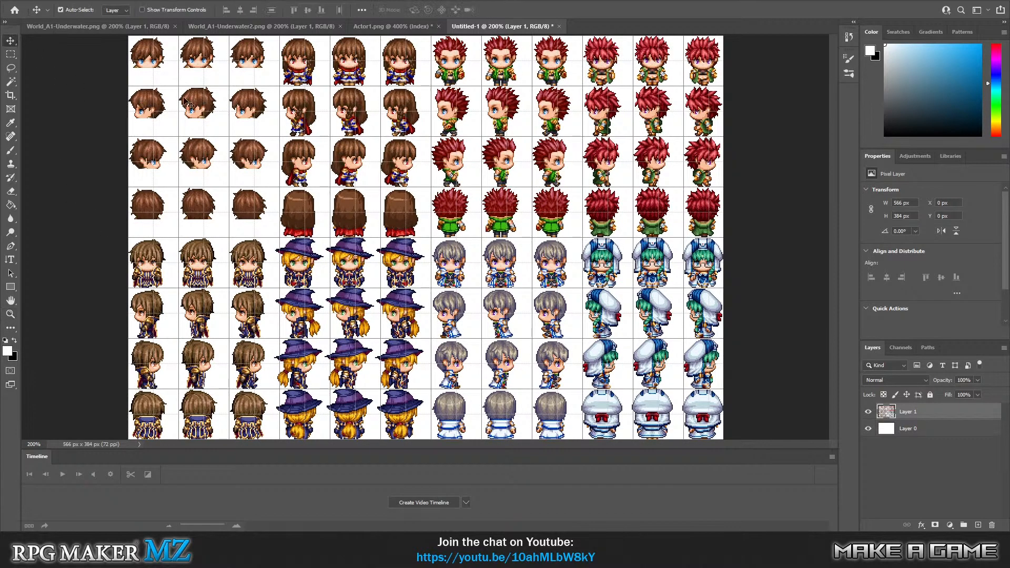
{"action": "left_click_drag", "start_coordinate": [193, 106], "coordinate": [194, 102]}
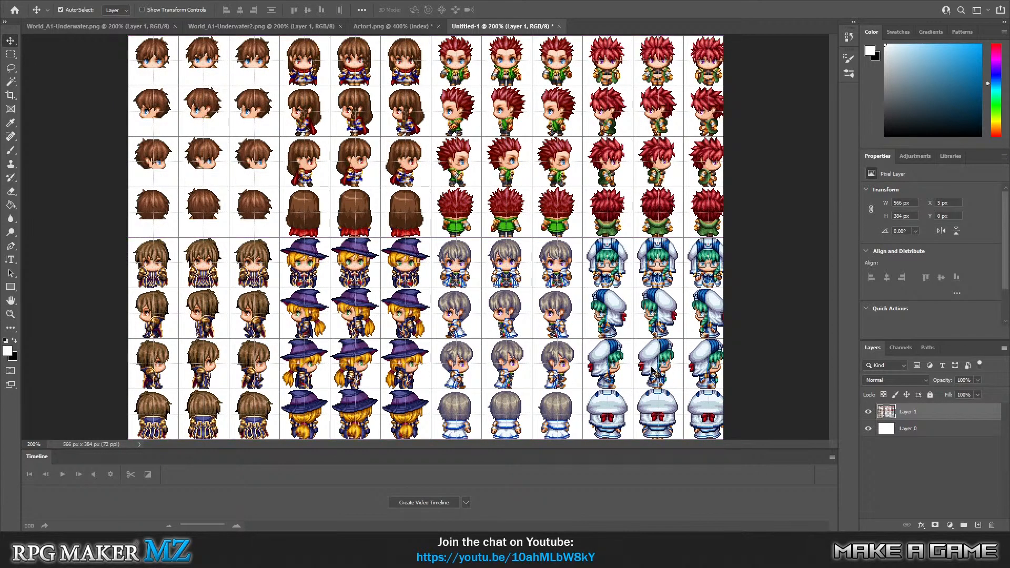
Delete the pasted sprite sheet layer and close the untitled document without saving its changes.
{"action": "left_click_drag", "start_coordinate": [655, 372], "coordinate": [646, 372]}
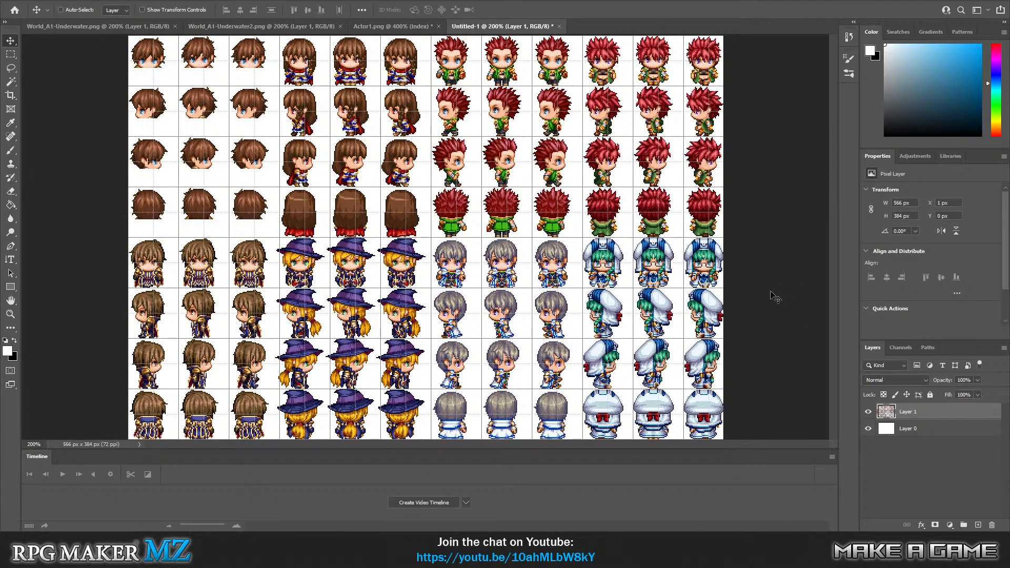
{"action": "key", "text": "Delete"}
{"action": "key", "text": "ctrl+a"}
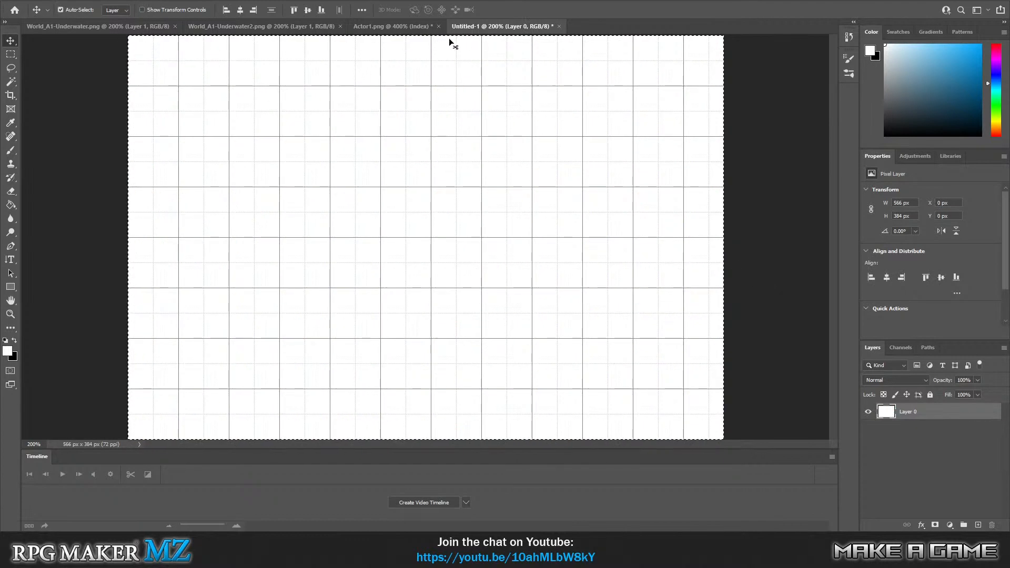
{"action": "left_click", "coordinate": [39, 0]}
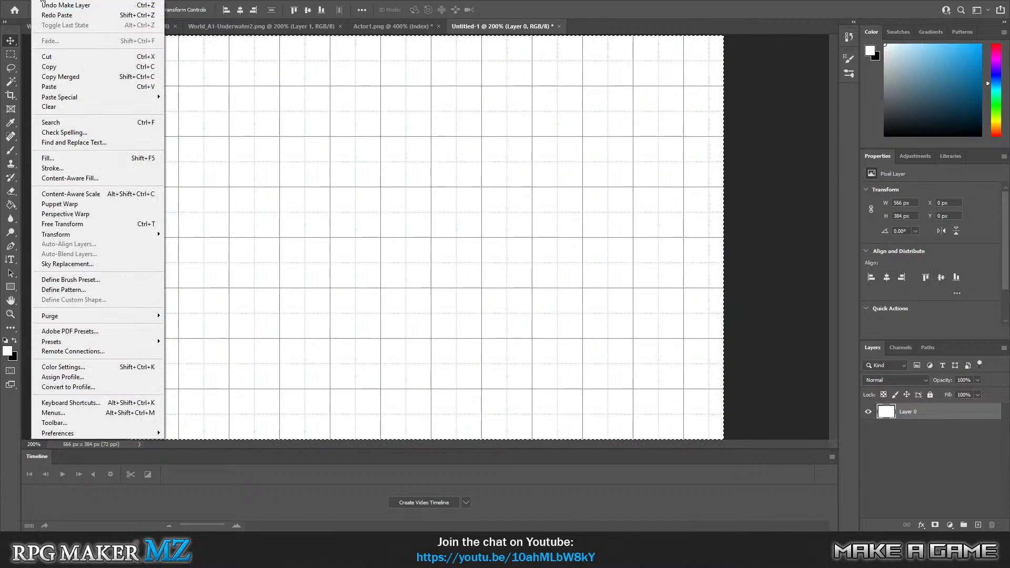
{"action": "left_click", "coordinate": [558, 26]}
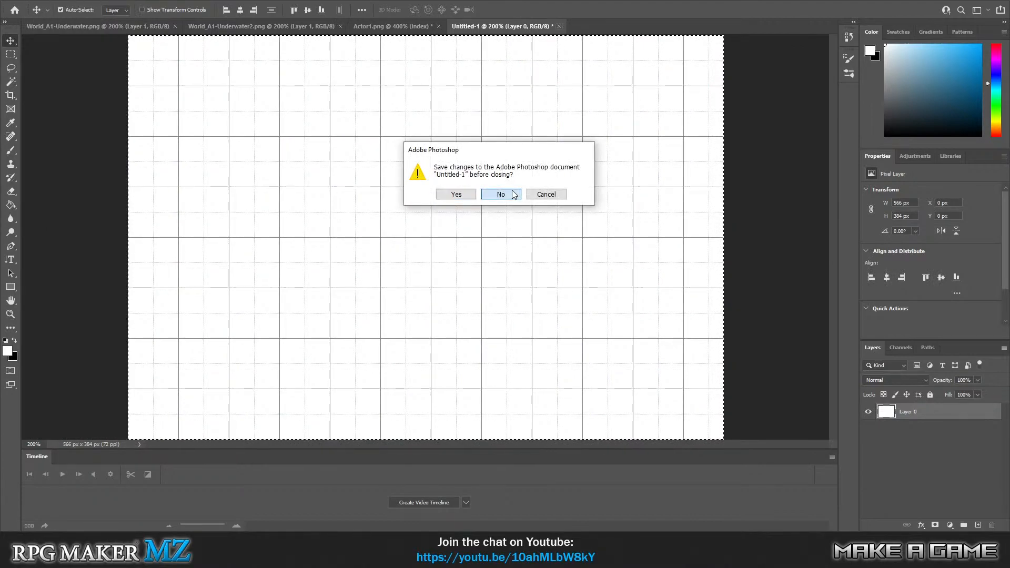
{"action": "left_click", "coordinate": [504, 194]}
{"action": "scroll", "coordinate": [402, 118], "scroll_direction": "up", "scroll_amount": 2}
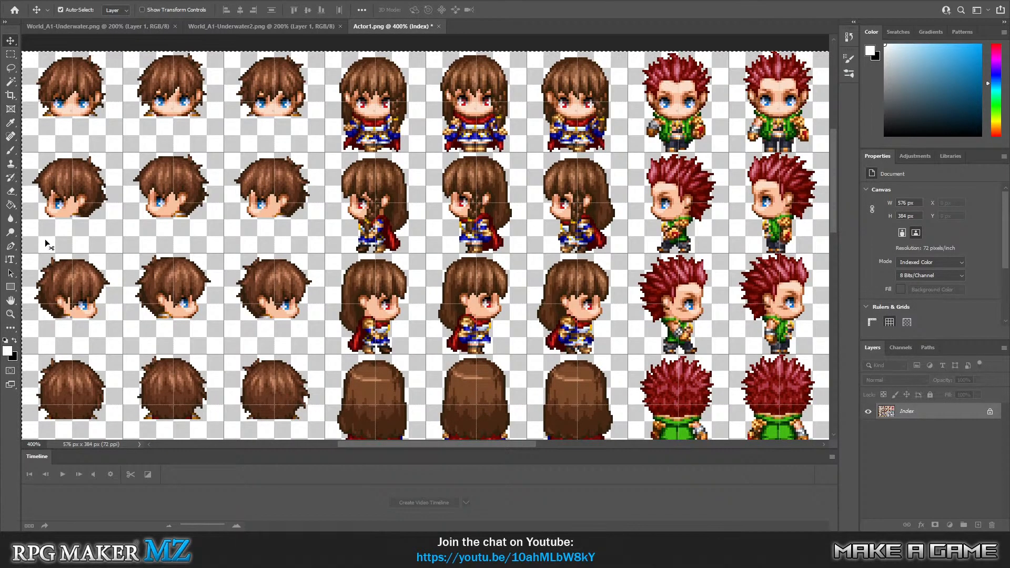
{"action": "left_click", "coordinate": [38, 0]}
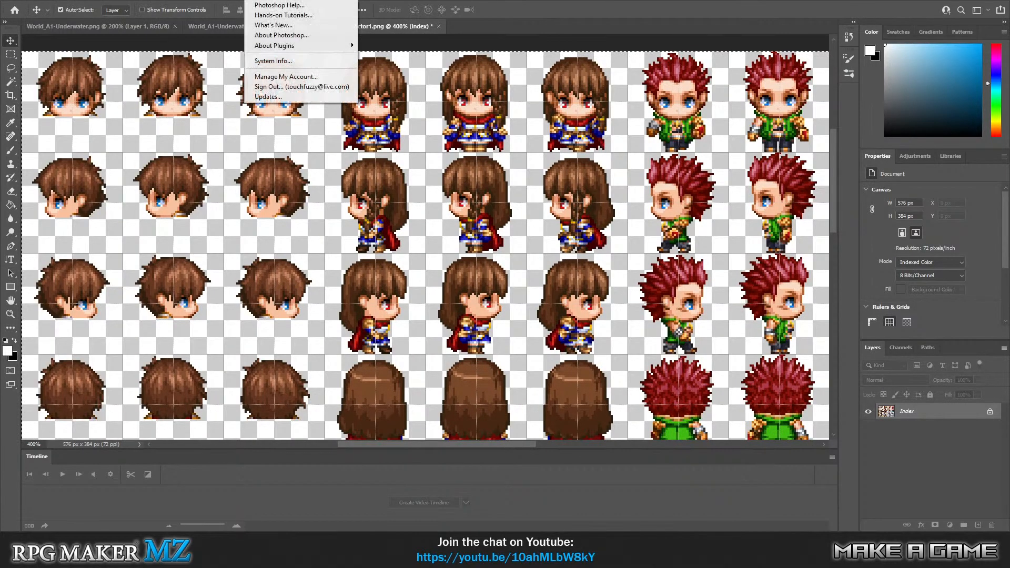
{"action": "left_click", "coordinate": [29, 0]}
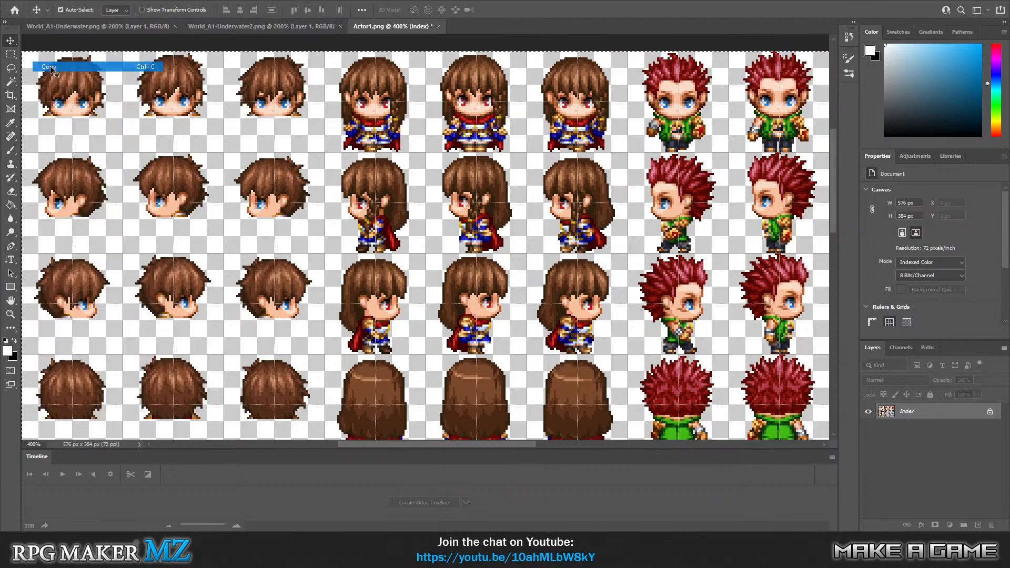
{"action": "left_click", "coordinate": [26, 1]}
{"action": "left_click", "coordinate": [28, 5]}
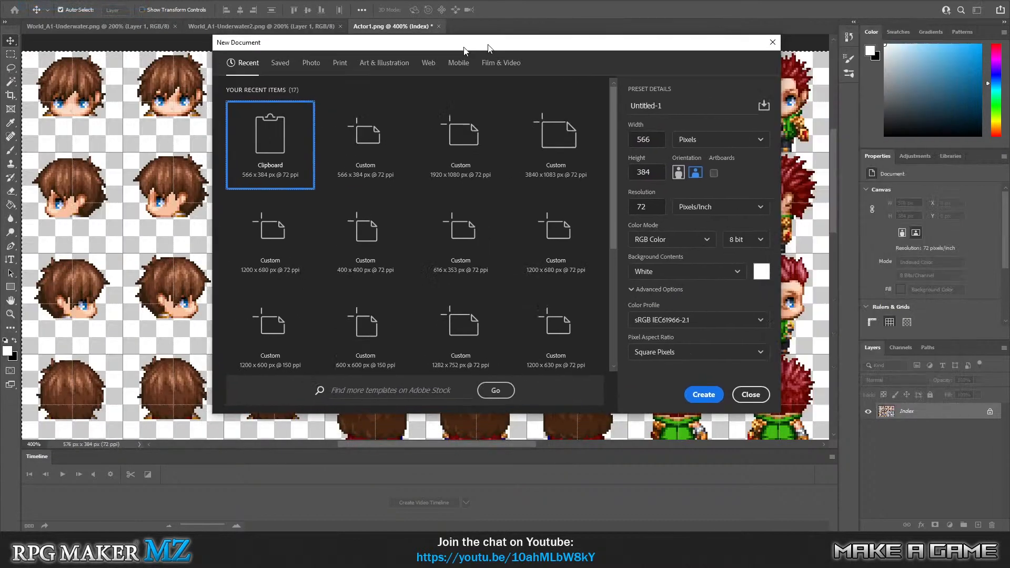
{"action": "left_click_drag", "start_coordinate": [463, 50], "coordinate": [521, 62]}
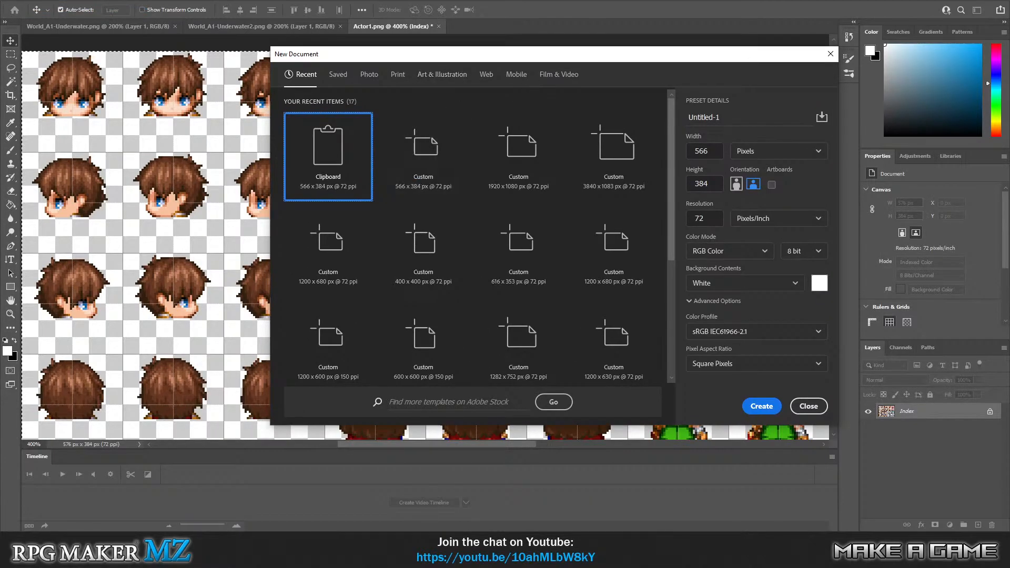
{"action": "left_click", "coordinate": [807, 406]}
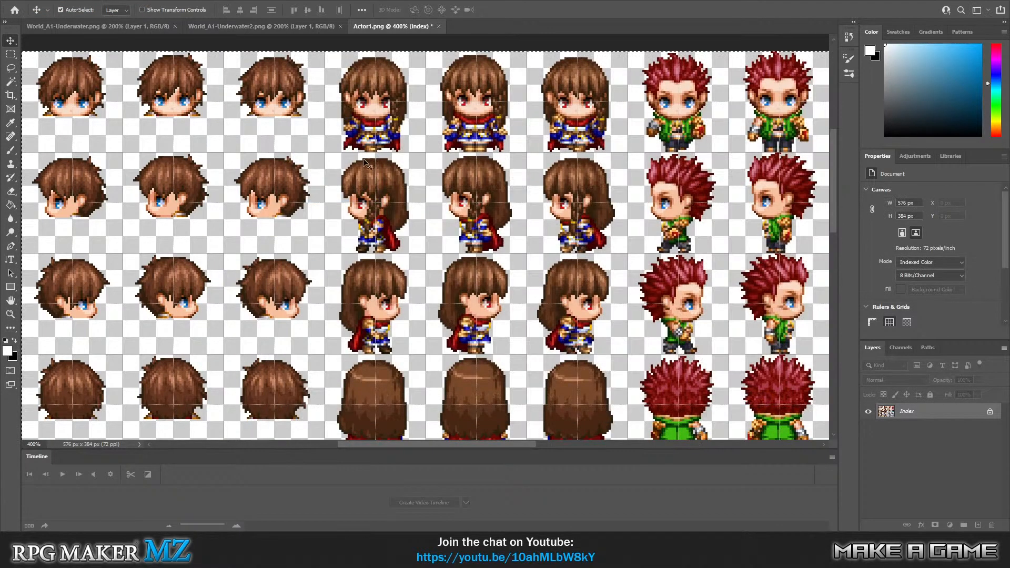
{"action": "left_click", "coordinate": [57, 0]}
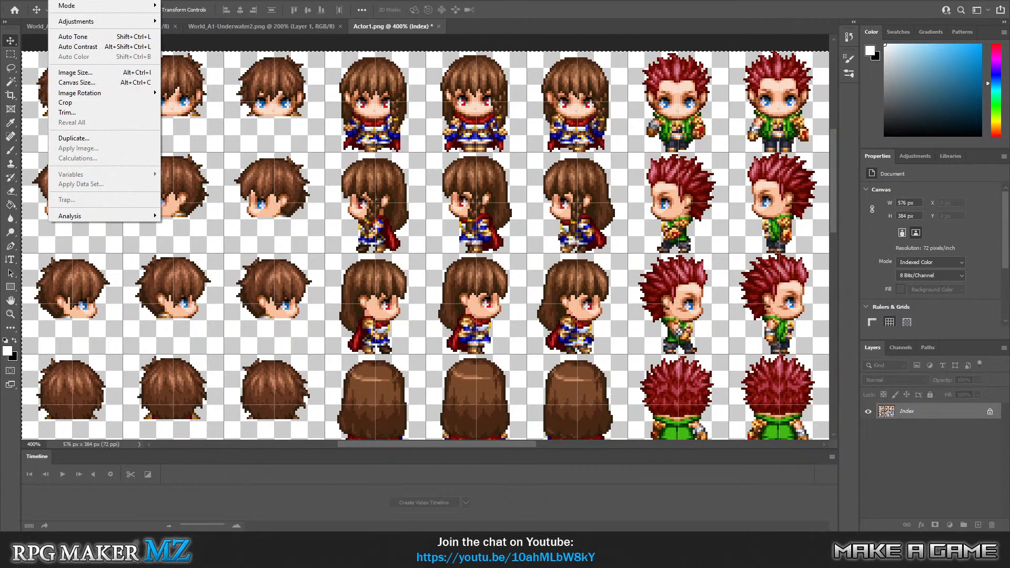
{"action": "key", "text": "Escape"}
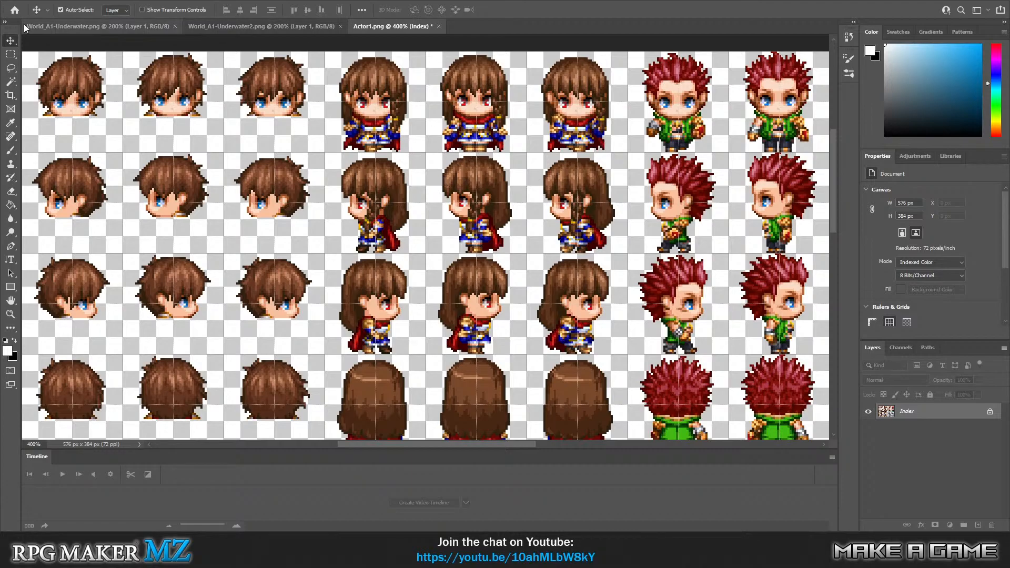
{"action": "left_click", "coordinate": [38, 0]}
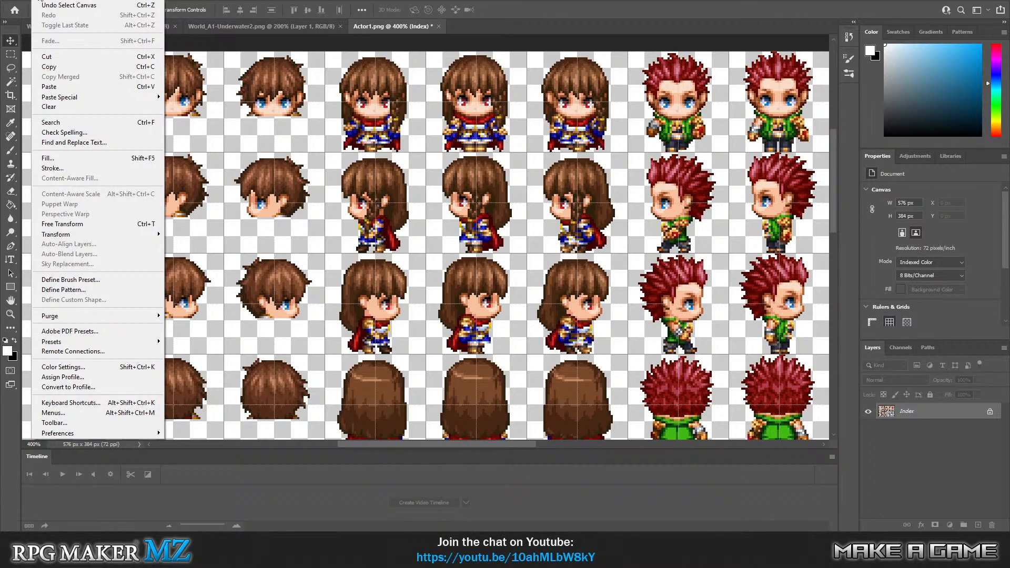
{"action": "mouse_move", "coordinate": [57, 0]}
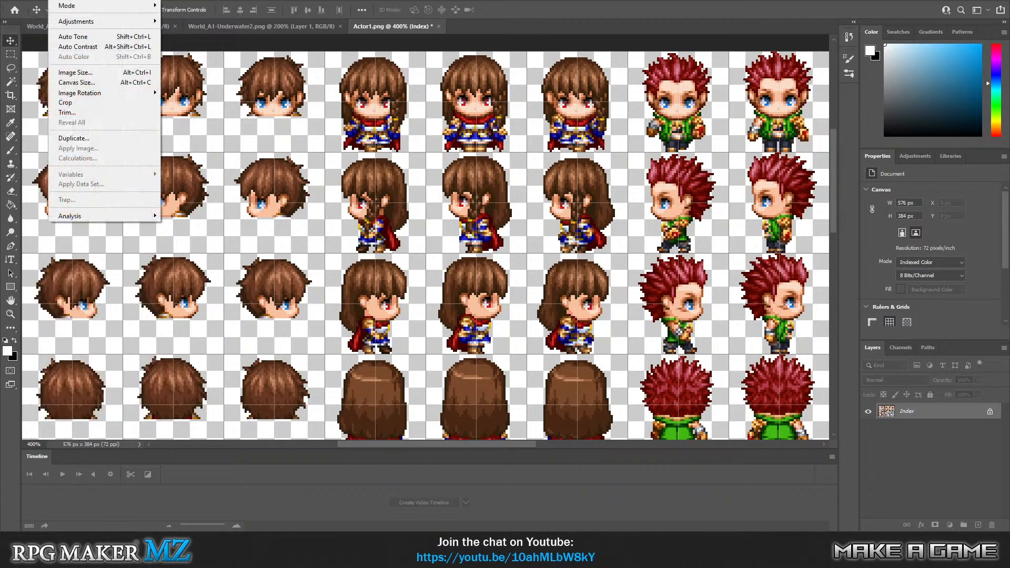
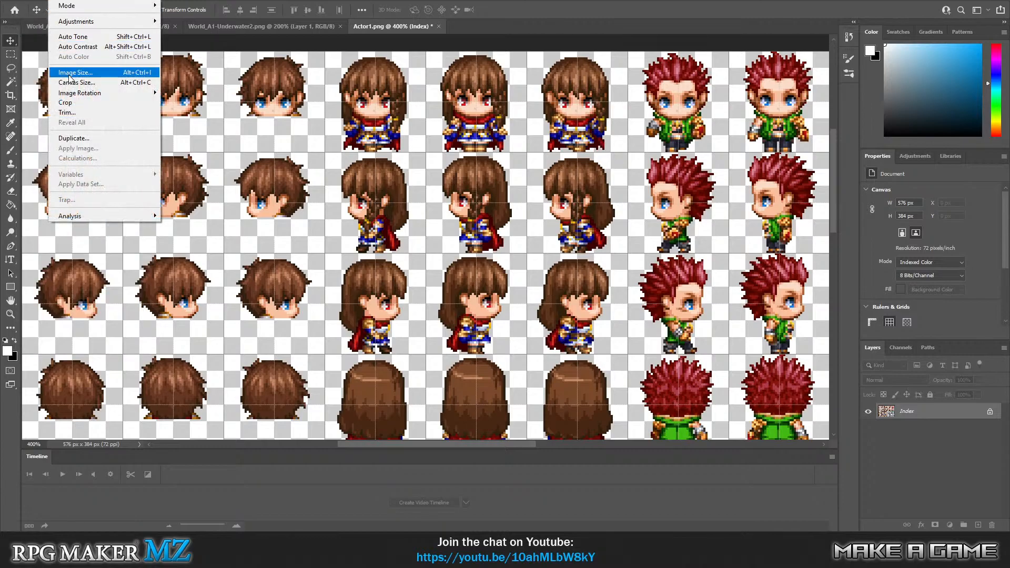
Check the sprite sheet's canvas size and create a new 576 × 384 px RGB document with a white background.
{"action": "left_click", "coordinate": [76, 82]}
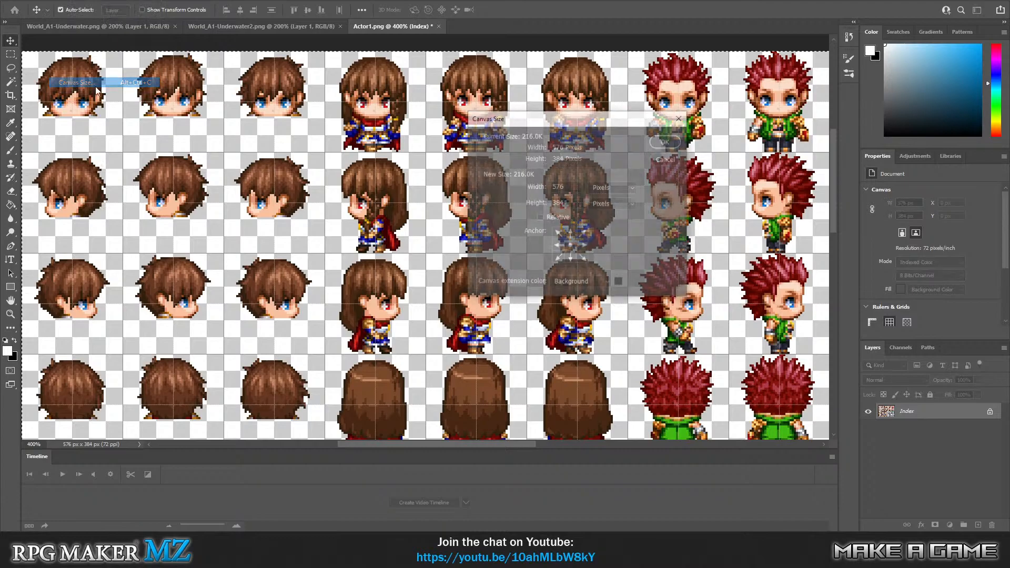
{"action": "left_click", "coordinate": [665, 160]}
{"action": "left_click", "coordinate": [27, 3]}
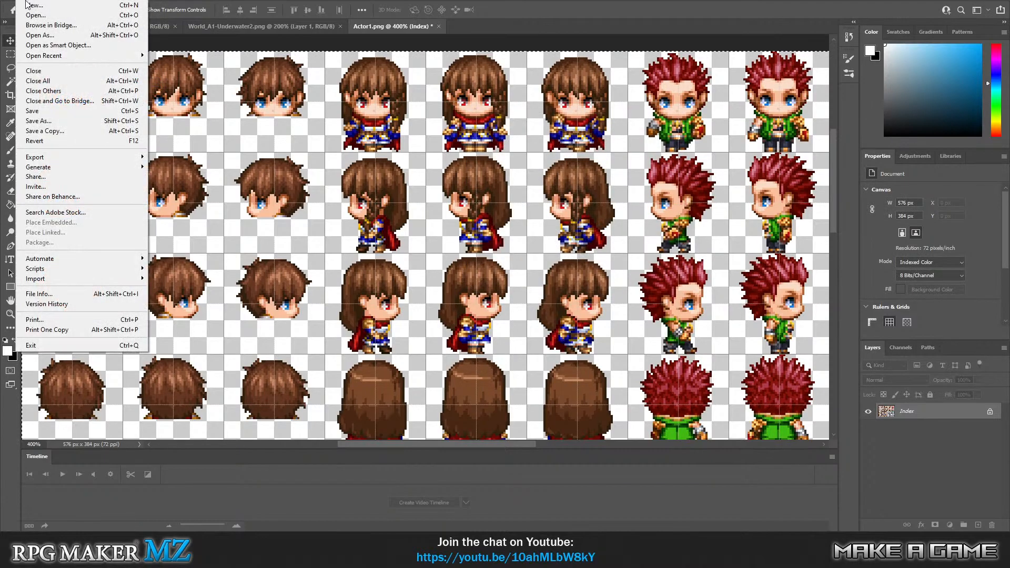
{"action": "left_click", "coordinate": [29, 5]}
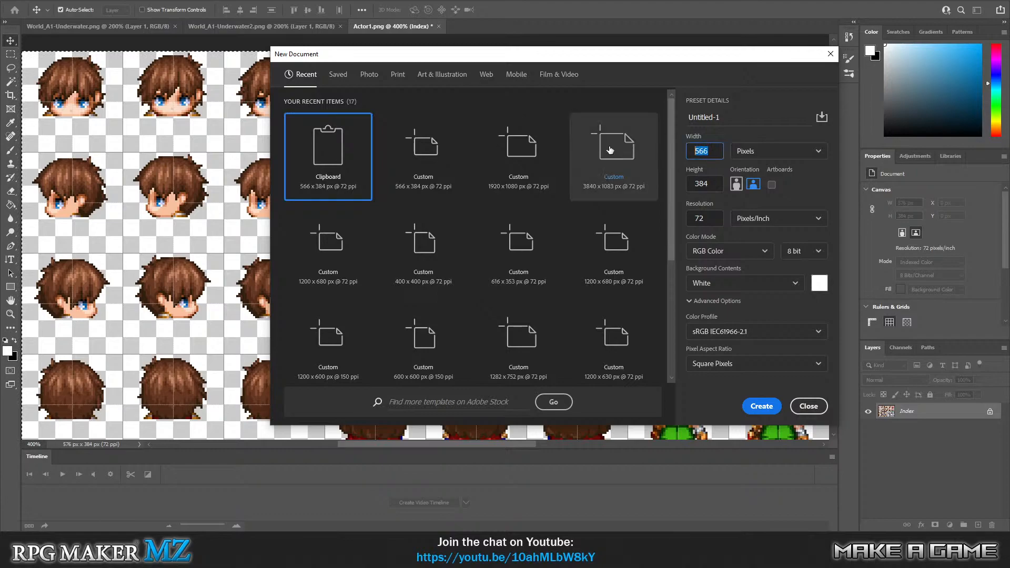
{"action": "type", "text": "47"}
{"action": "key", "text": "BackSpace"}
{"action": "key", "text": "BackSpace"}
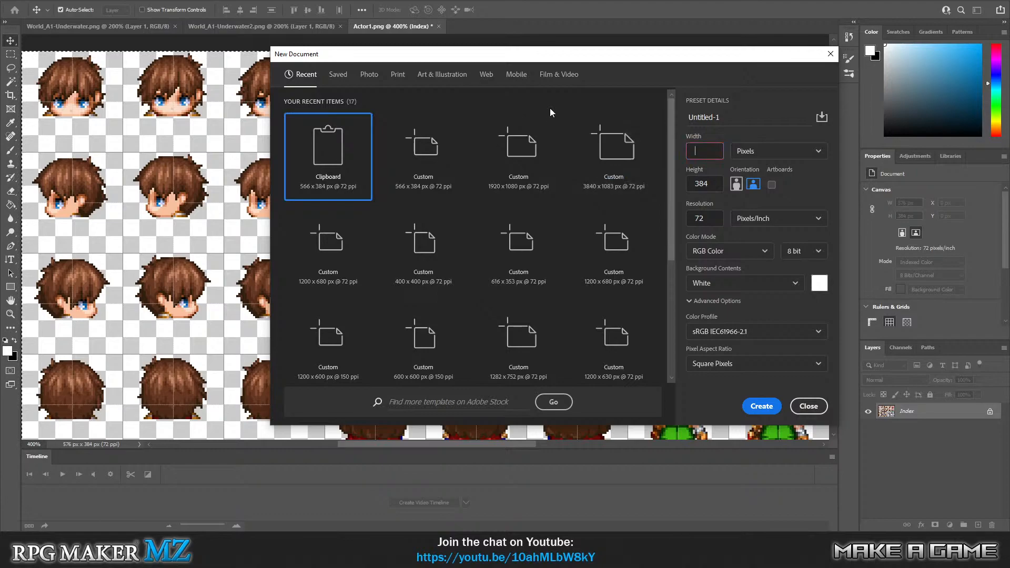
{"action": "type", "text": "576"}
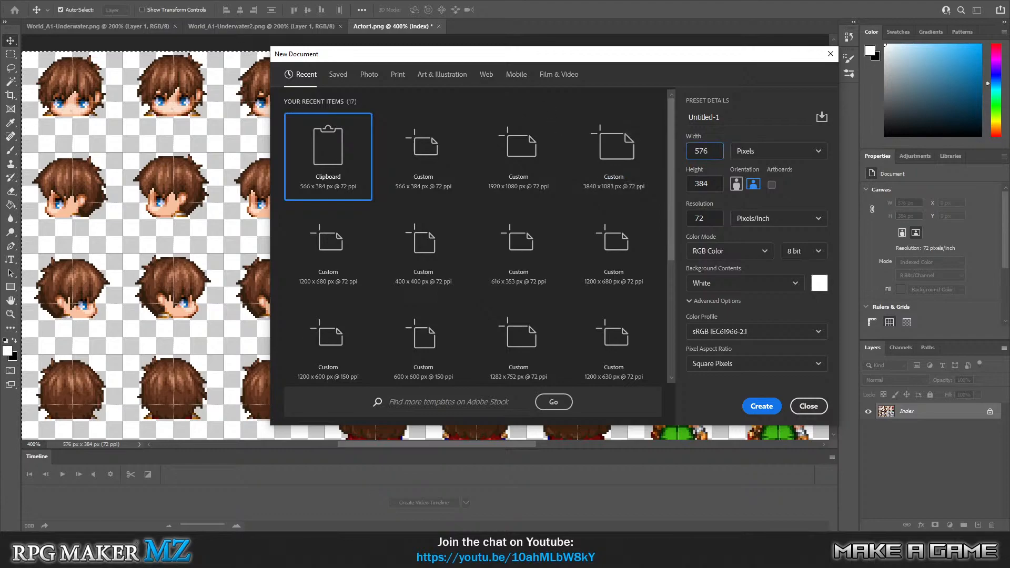
{"action": "left_click", "coordinate": [761, 406]}
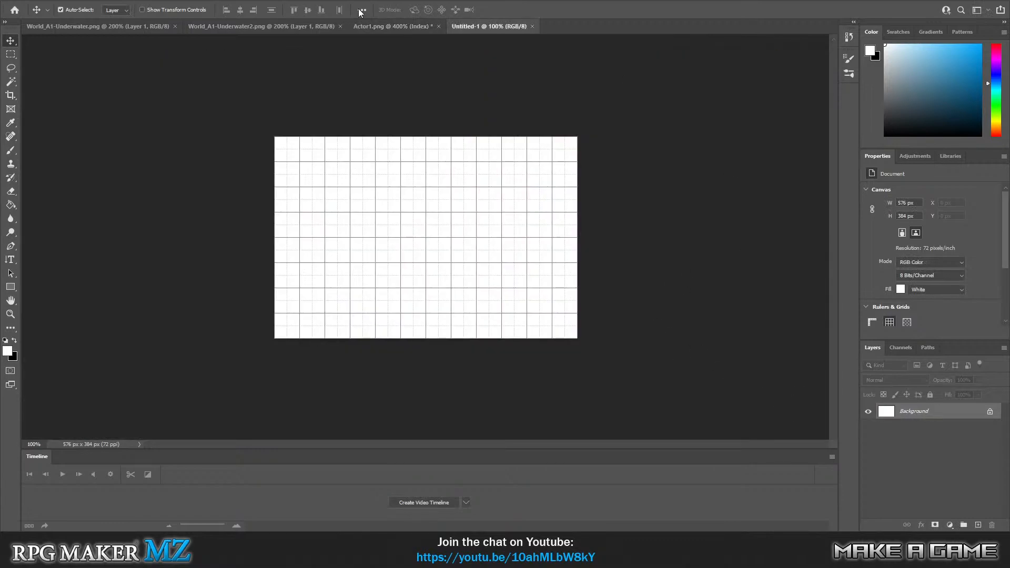
Add an empty layer and paste the copied sprite sheet into it at X 5 px, Y 0 px.
{"action": "key", "text": "ctrl+shift+alt+n"}
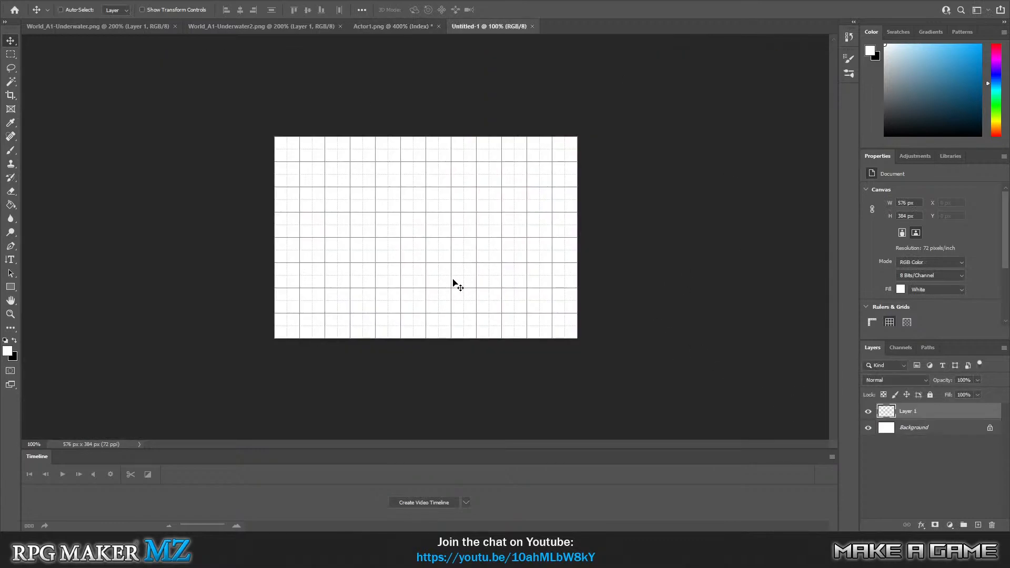
{"action": "key", "text": "ctrl+v"}
{"action": "key", "text": "ctrl+d"}
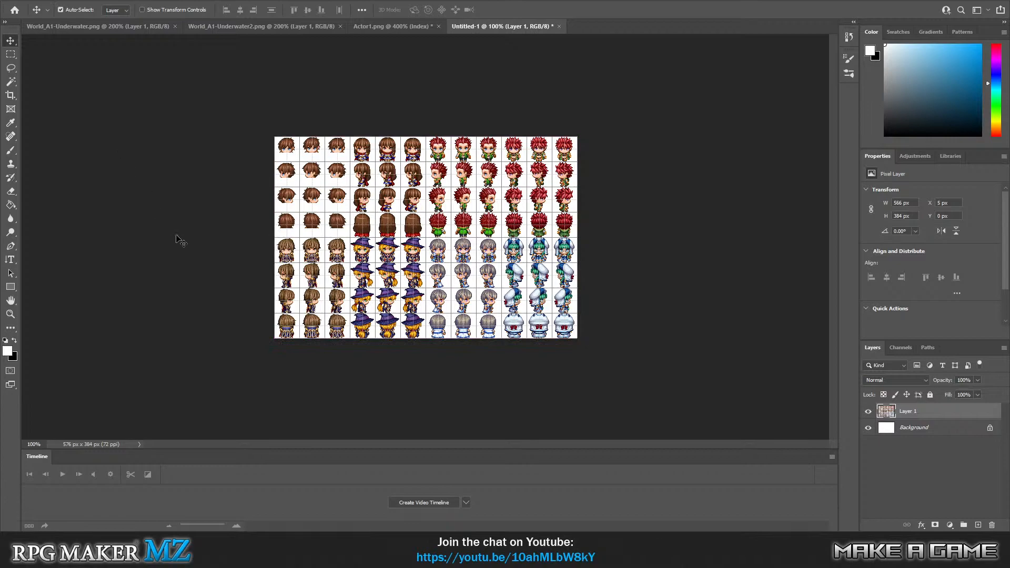
Compare the hero sprites' alignment to the grid at 700% in the new document and in Actor1.png.
{"action": "left_click", "coordinate": [10, 314]}
{"action": "left_click", "coordinate": [457, 265]}
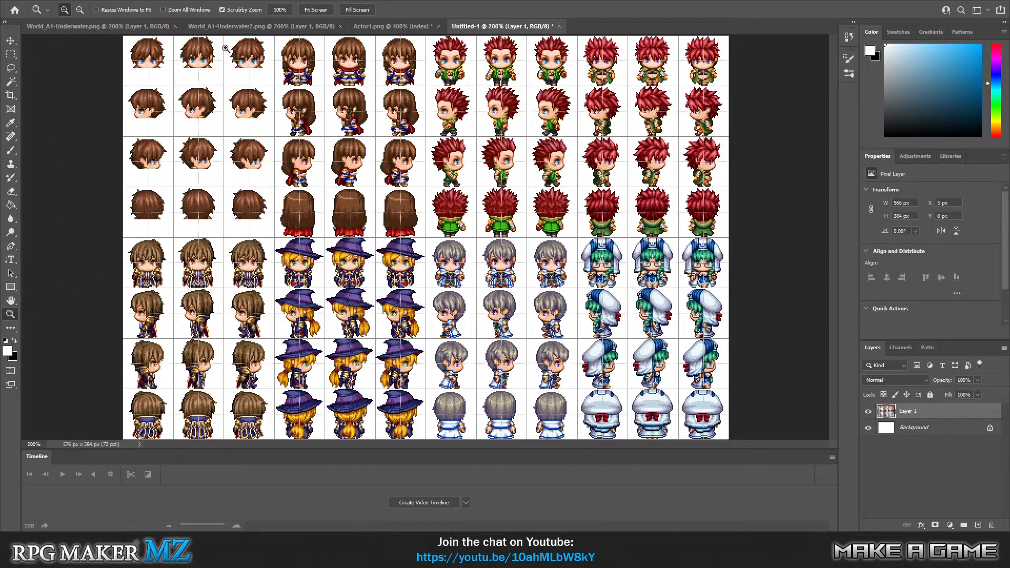
{"action": "left_click", "coordinate": [161, 70]}
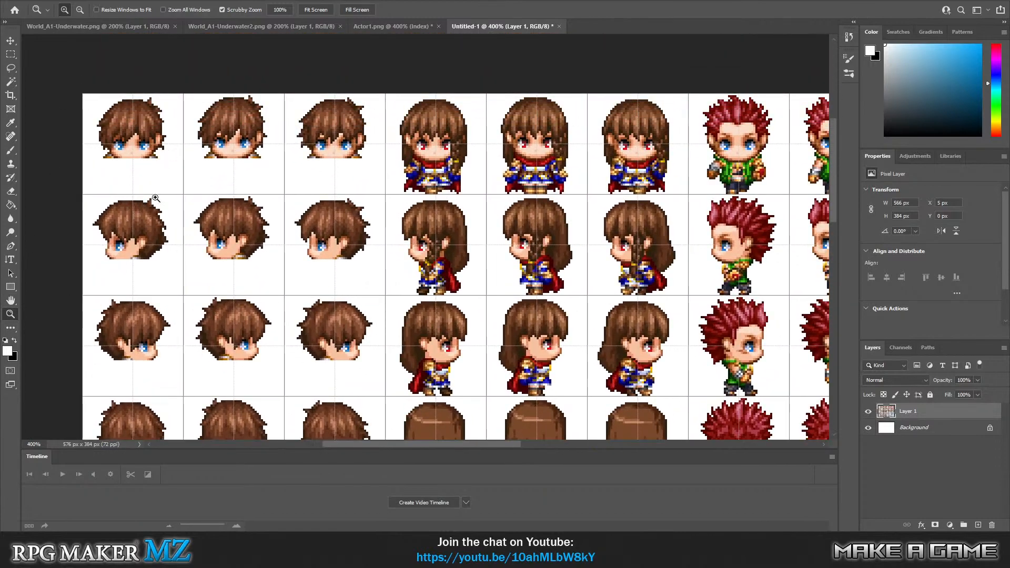
{"action": "left_click", "coordinate": [151, 146]}
{"action": "left_click", "coordinate": [152, 148]}
{"action": "left_click", "coordinate": [159, 154]}
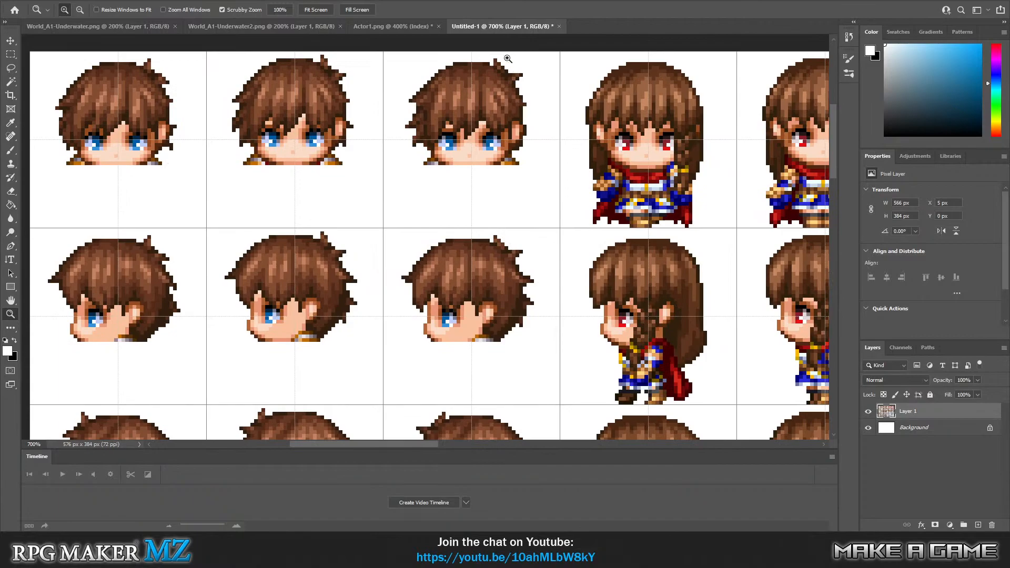
{"action": "left_click", "coordinate": [396, 24]}
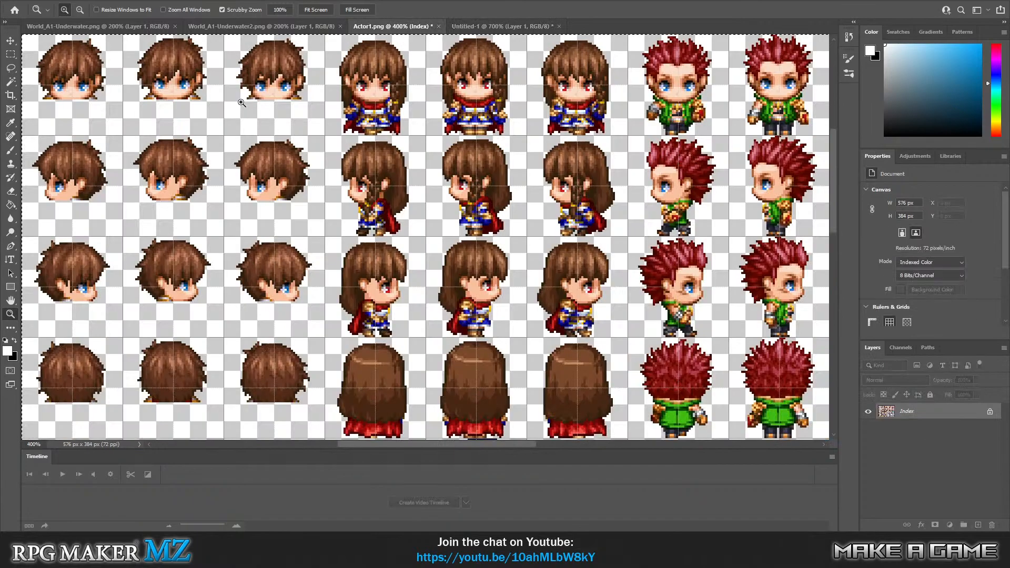
{"action": "left_click", "coordinate": [83, 103]}
{"action": "left_click", "coordinate": [83, 102]}
{"action": "left_click", "coordinate": [83, 103]}
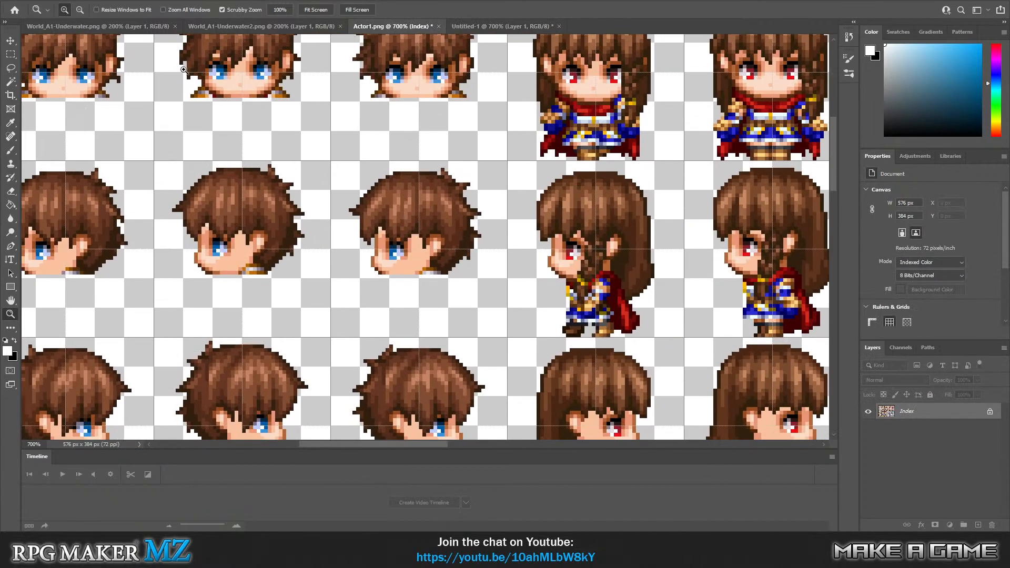
{"action": "left_click", "coordinate": [502, 27]}
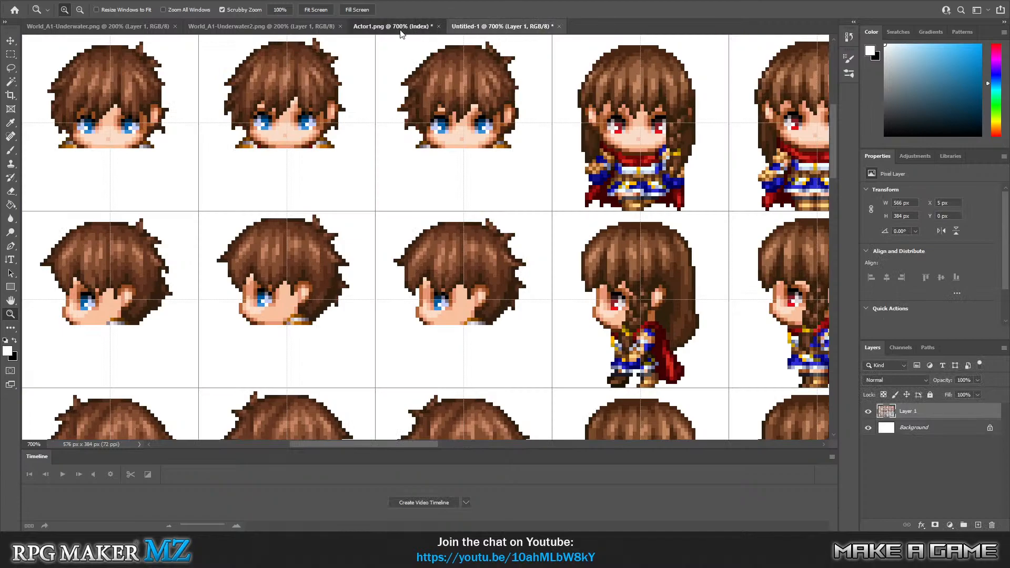
{"action": "left_click", "coordinate": [400, 29]}
{"action": "left_click", "coordinate": [492, 25]}
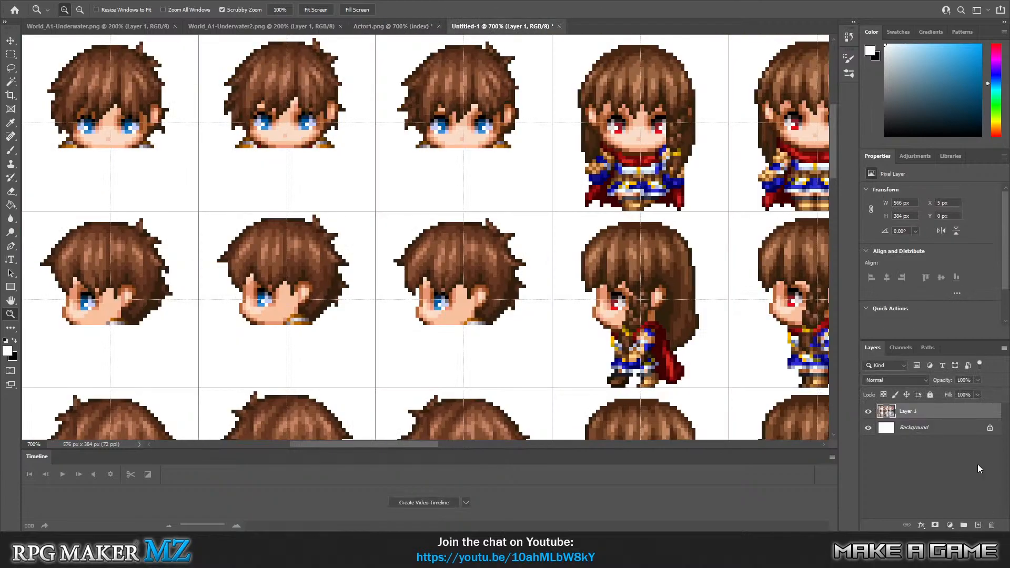
Delete the white Background layer and add a new empty layer above the pasted sprite sheet.
{"action": "left_click", "coordinate": [929, 434]}
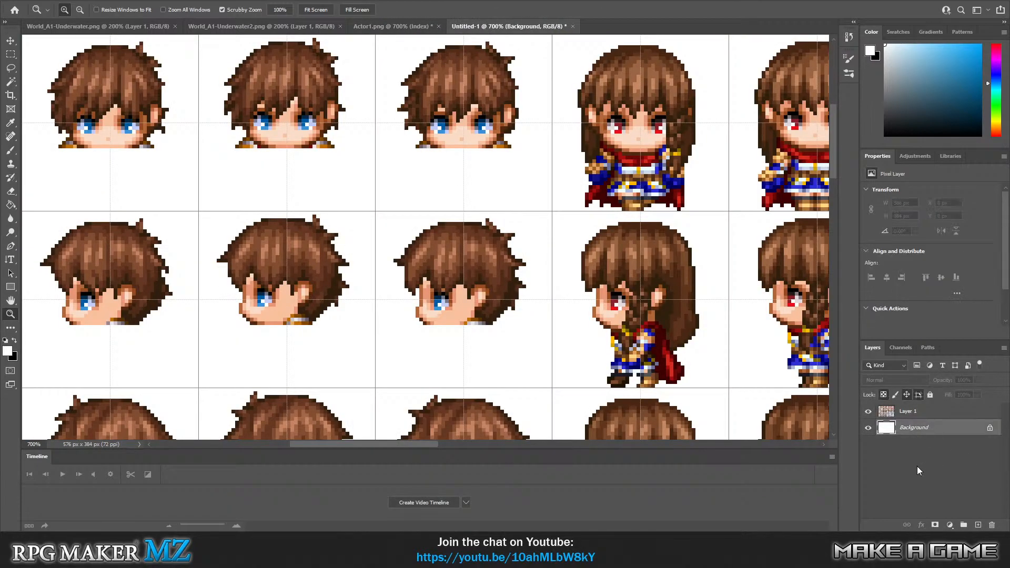
{"action": "key", "text": "Delete"}
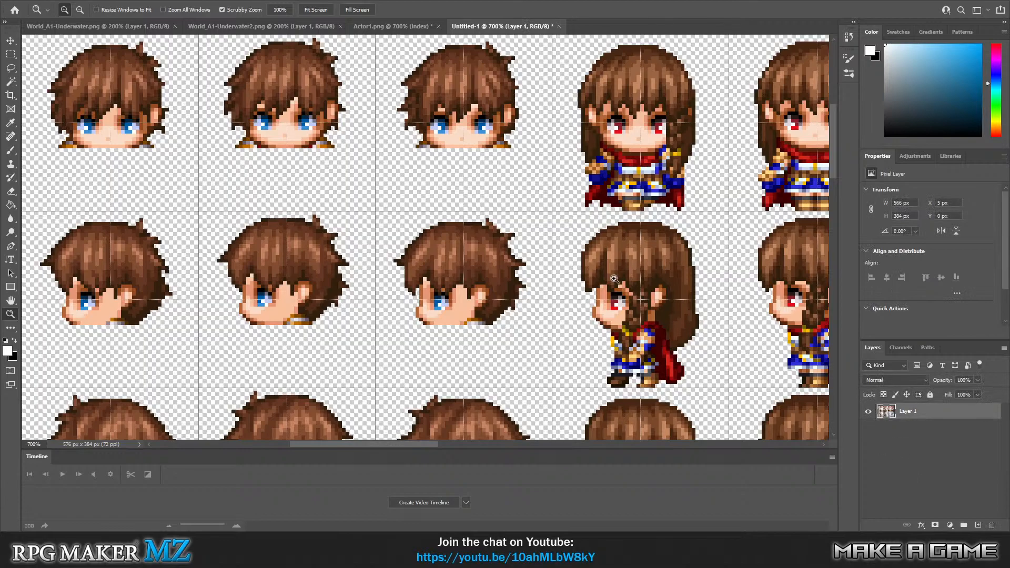
{"action": "left_click", "coordinate": [88, 4]}
{"action": "mouse_move", "coordinate": [104, 5]}
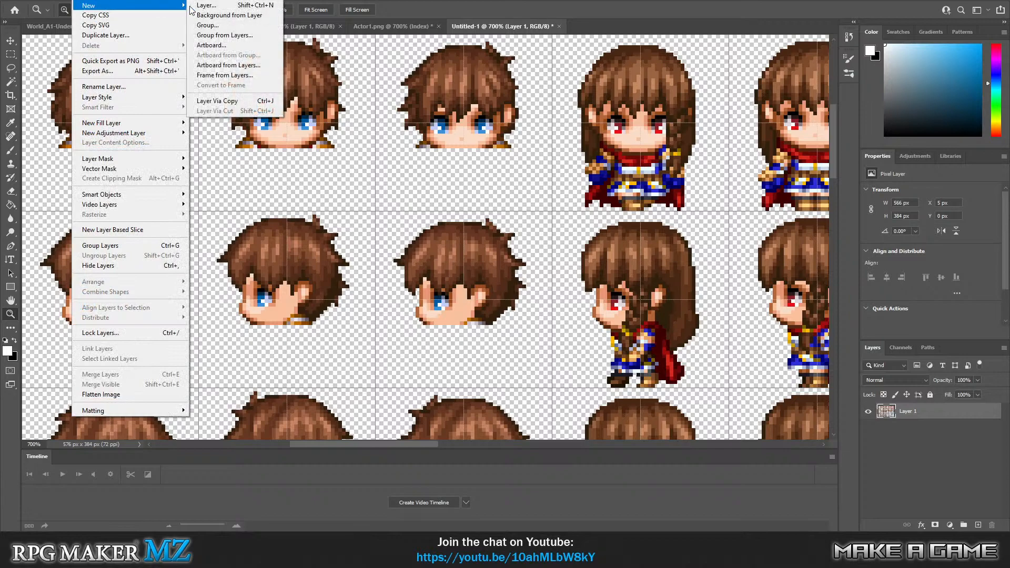
{"action": "left_click", "coordinate": [209, 5]}
{"action": "left_click", "coordinate": [590, 153]}
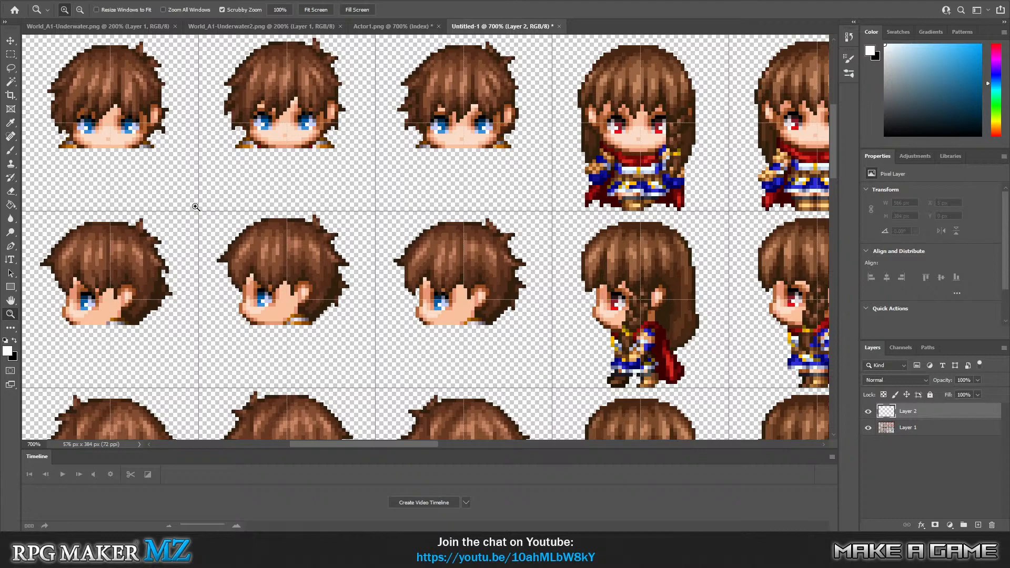
Choose the Hard Round brush for the Brush tool and set its size to 3 px.
{"action": "left_click", "coordinate": [12, 152]}
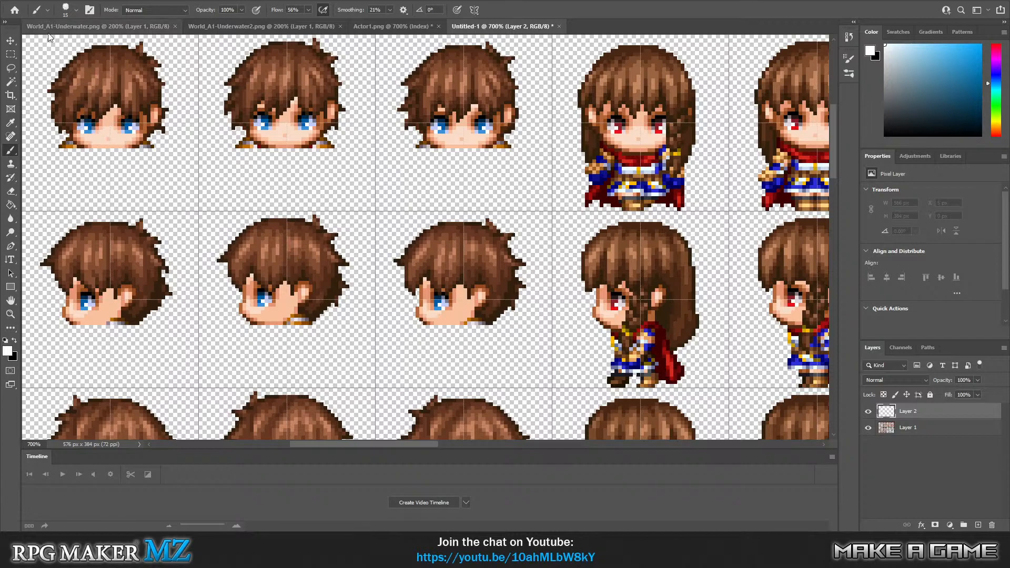
{"action": "left_click", "coordinate": [75, 10]}
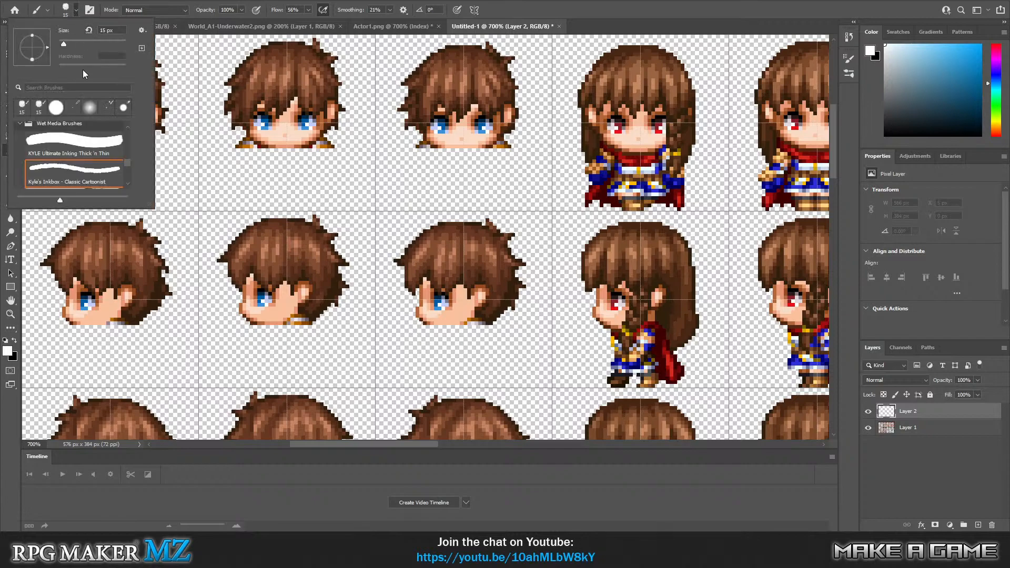
{"action": "scroll", "coordinate": [110, 154], "scroll_direction": "up", "scroll_amount": 5}
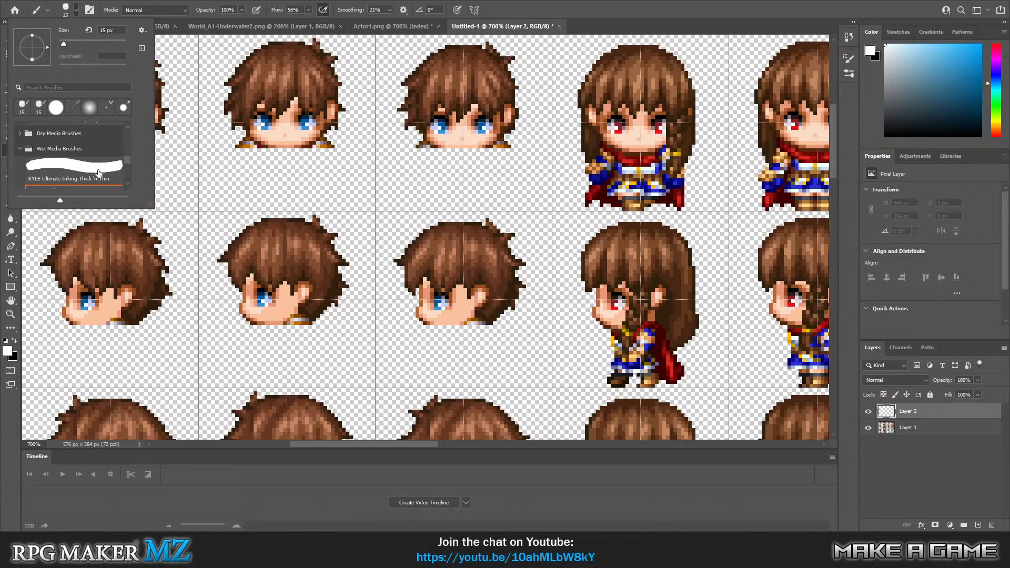
{"action": "scroll", "coordinate": [110, 154], "scroll_direction": "down", "scroll_amount": 3}
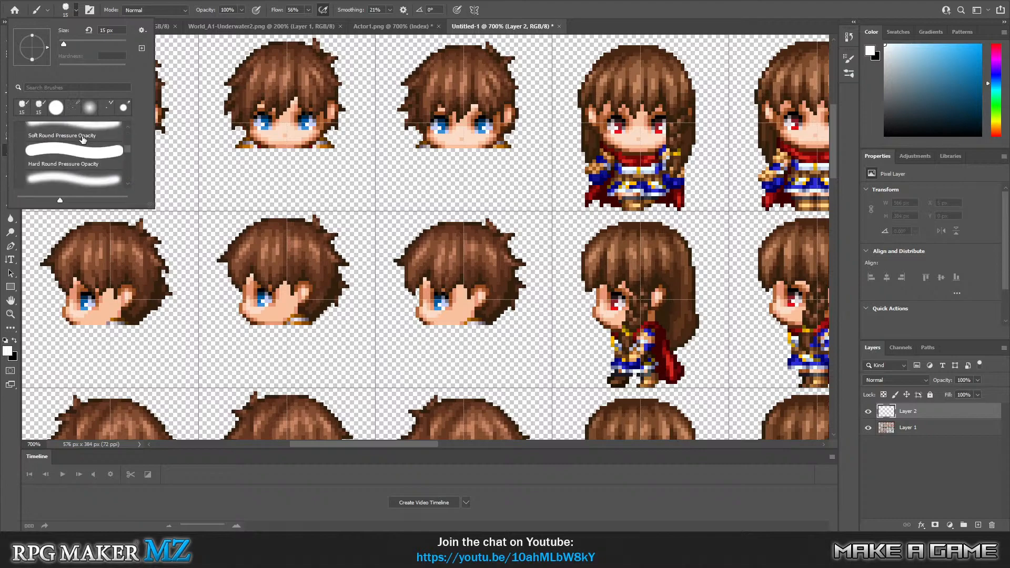
{"action": "scroll", "coordinate": [80, 146], "scroll_direction": "down", "scroll_amount": 3}
{"action": "scroll", "coordinate": [72, 163], "scroll_direction": "up", "scroll_amount": 2}
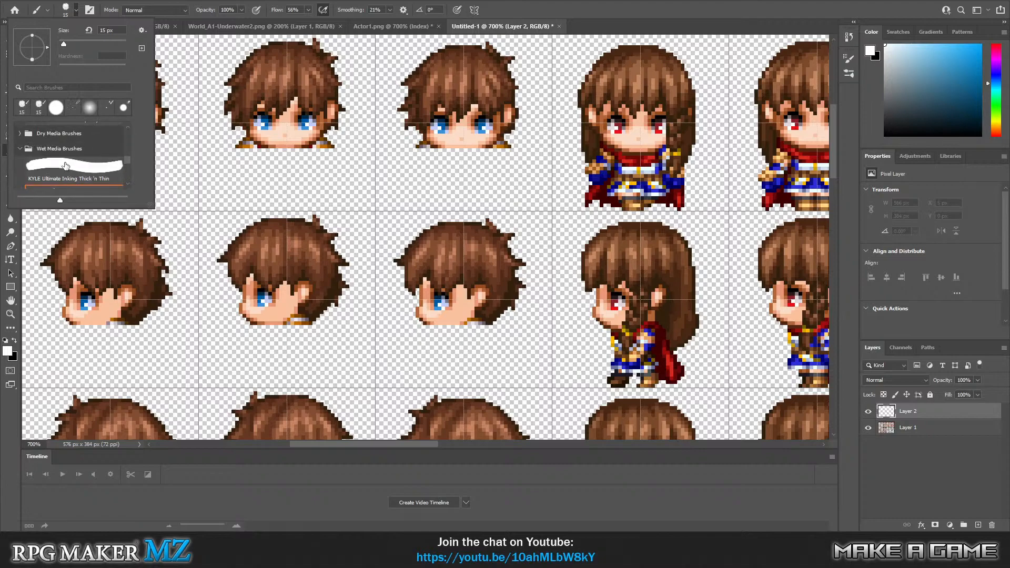
{"action": "scroll", "coordinate": [22, 150], "scroll_direction": "up", "scroll_amount": 6}
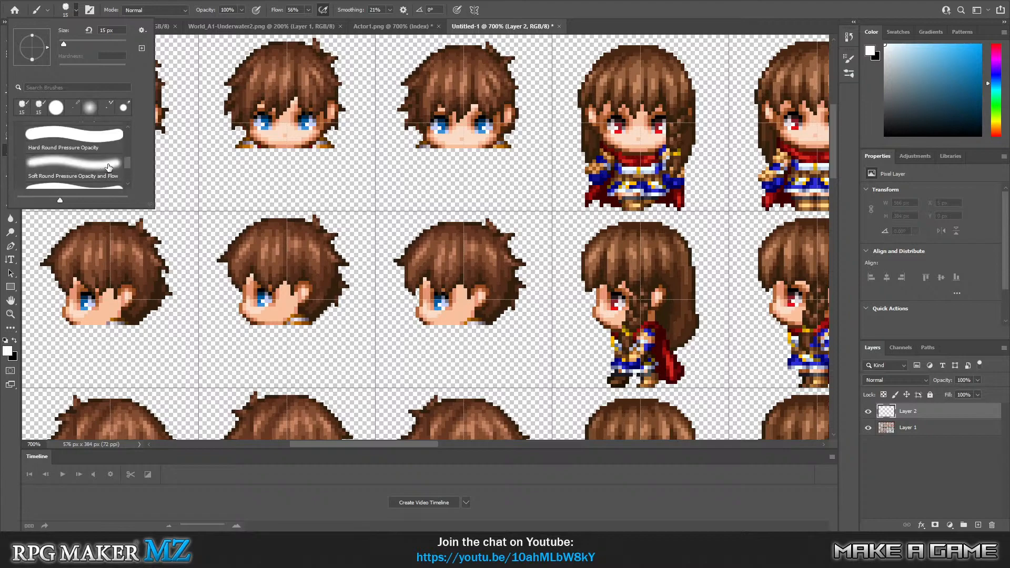
{"action": "left_click_drag", "start_coordinate": [127, 157], "coordinate": [127, 122]}
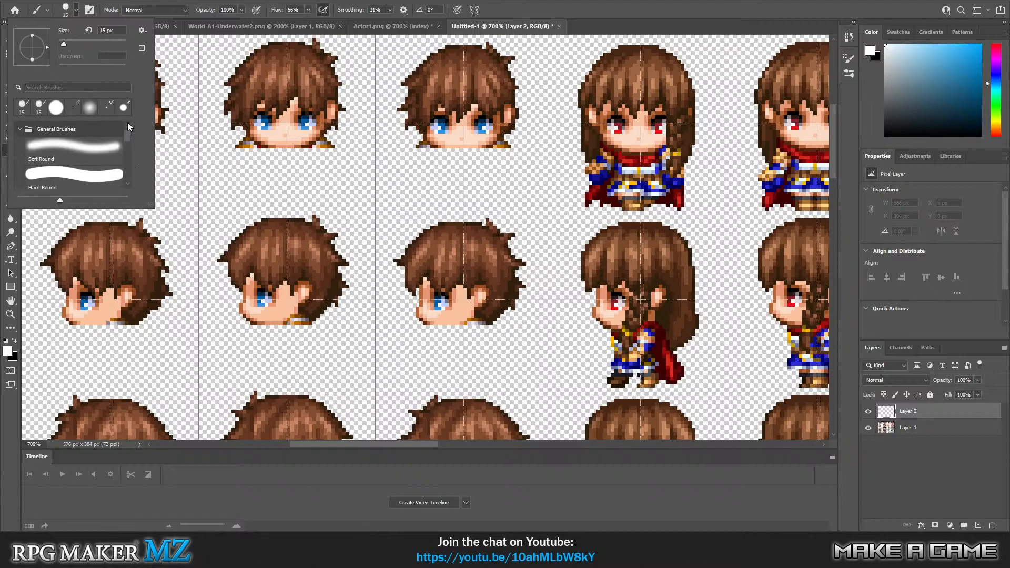
{"action": "left_click", "coordinate": [70, 177]}
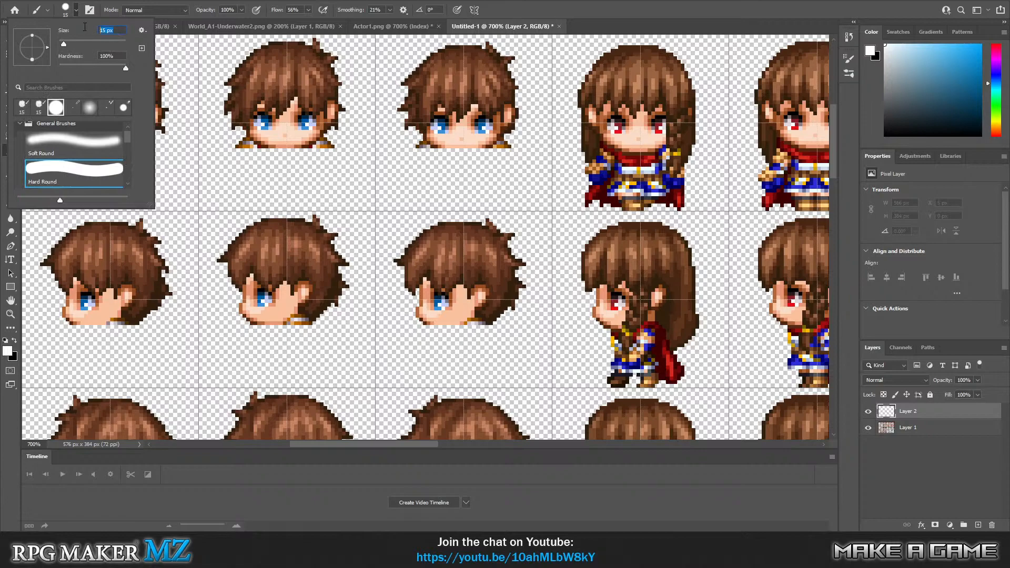
{"action": "type", "text": "3"}
{"action": "key", "text": "Return"}
Try a white brush stroke about 14 × 7 px beneath the second front-facing head, undo it, and reselect the Hard Round brush.
{"action": "left_click_drag", "start_coordinate": [235, 172], "coordinate": [279, 182]}
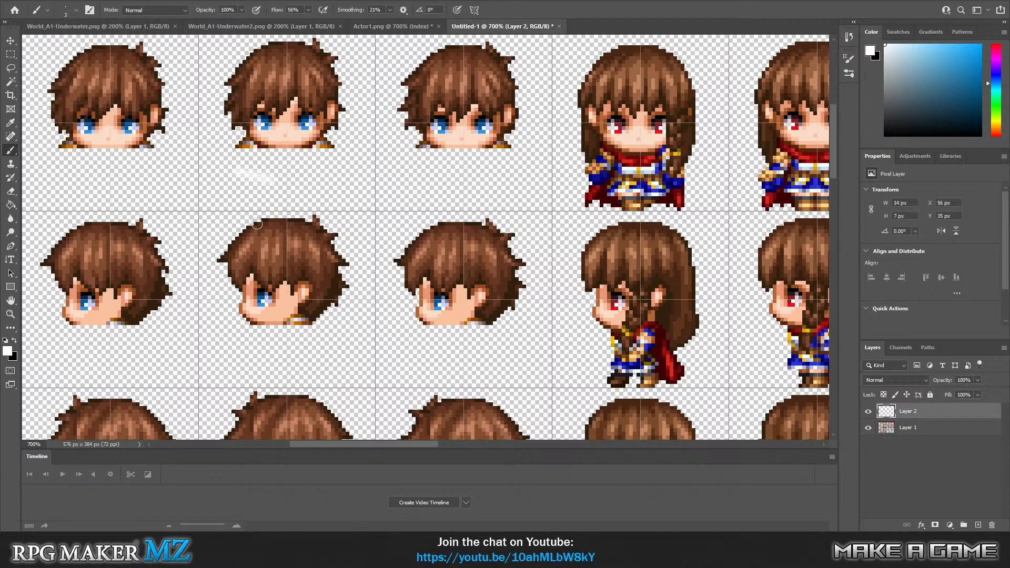
{"action": "key", "text": "ctrl+z"}
{"action": "left_click", "coordinate": [75, 10]}
{"action": "left_click", "coordinate": [76, 11]}
{"action": "left_click", "coordinate": [75, 11]}
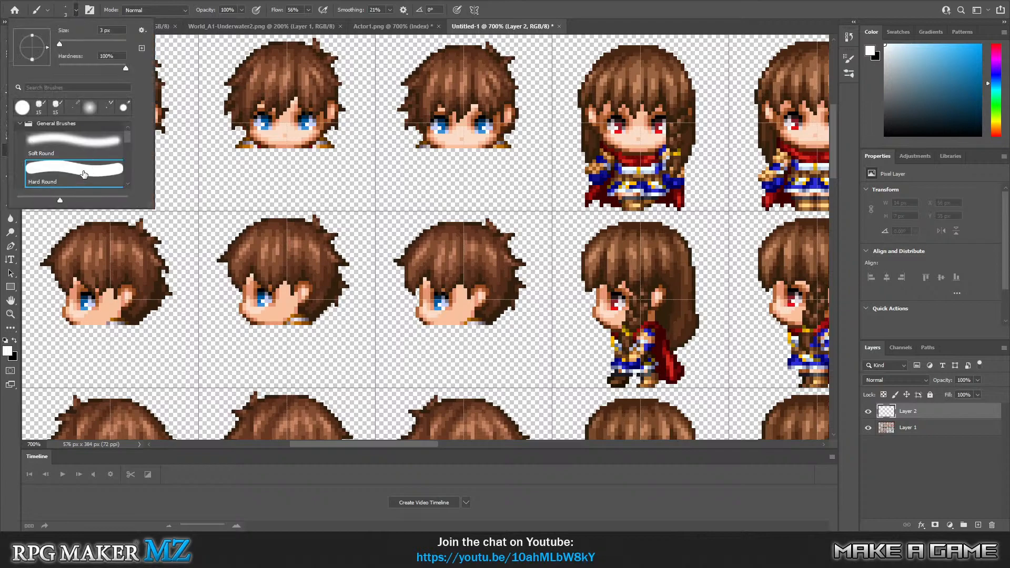
{"action": "scroll", "coordinate": [83, 174], "scroll_direction": "down", "scroll_amount": 3}
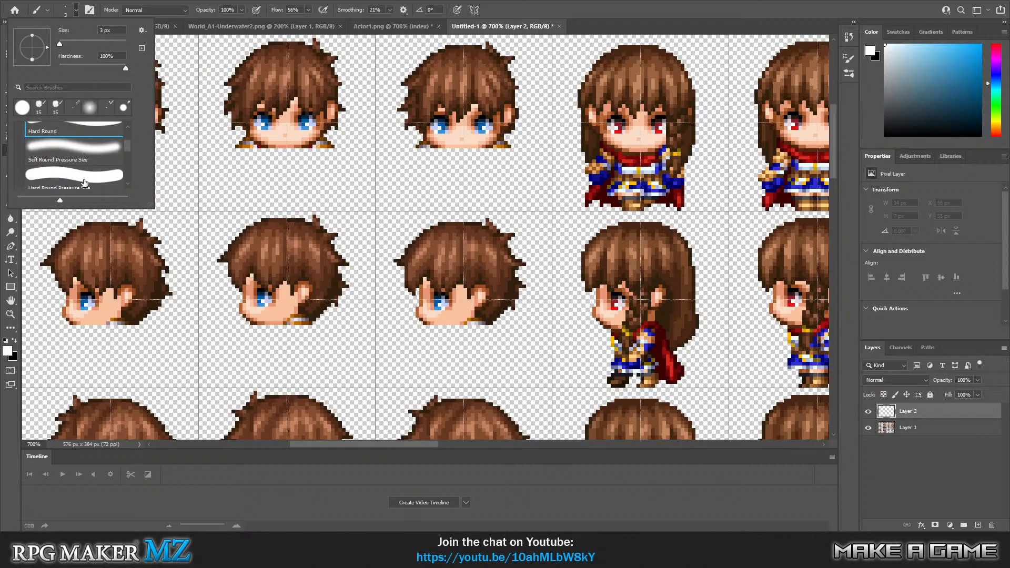
{"action": "scroll", "coordinate": [85, 183], "scroll_direction": "up", "scroll_amount": 3}
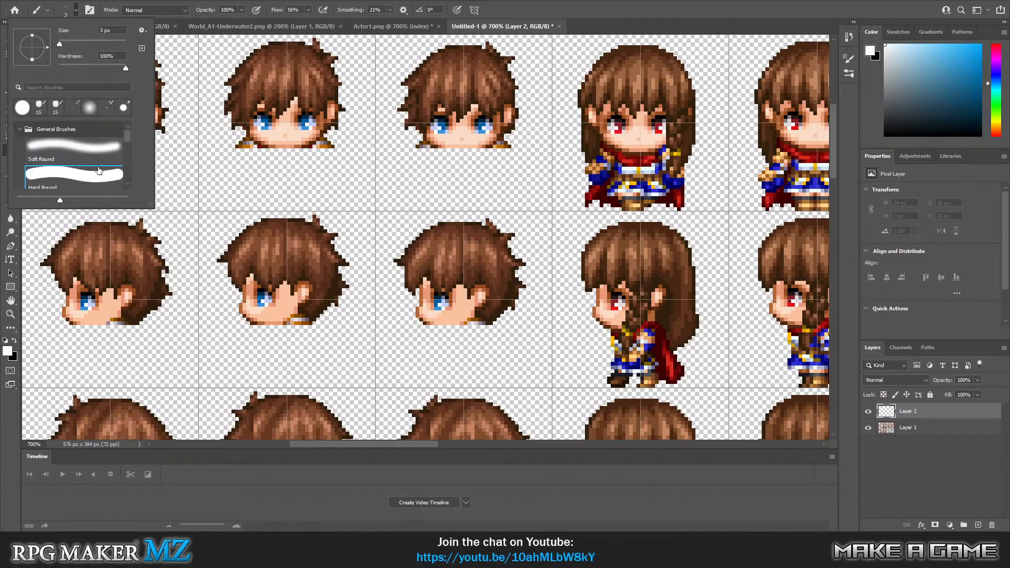
{"action": "left_click", "coordinate": [89, 173]}
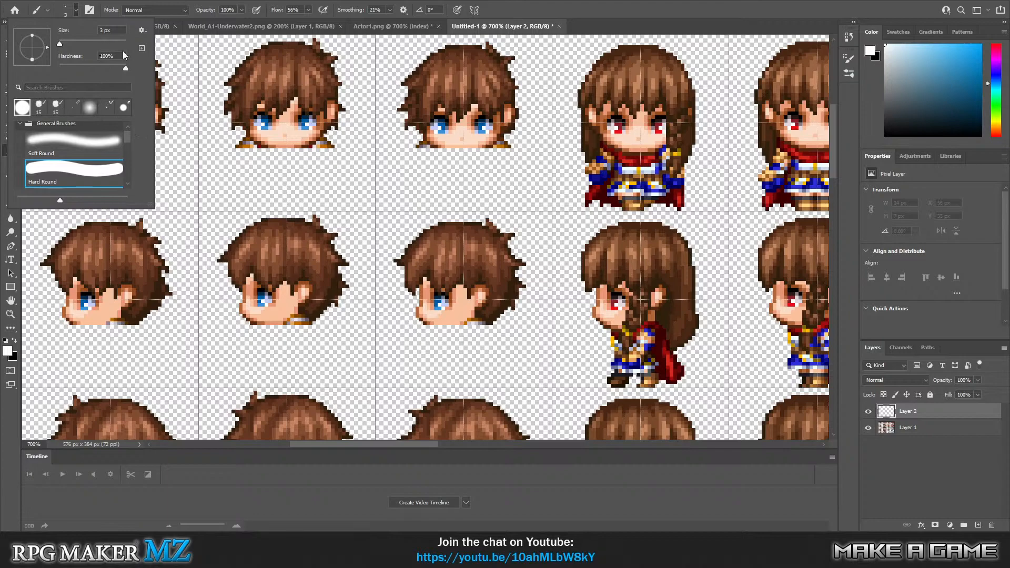
{"action": "left_click", "coordinate": [245, 128]}
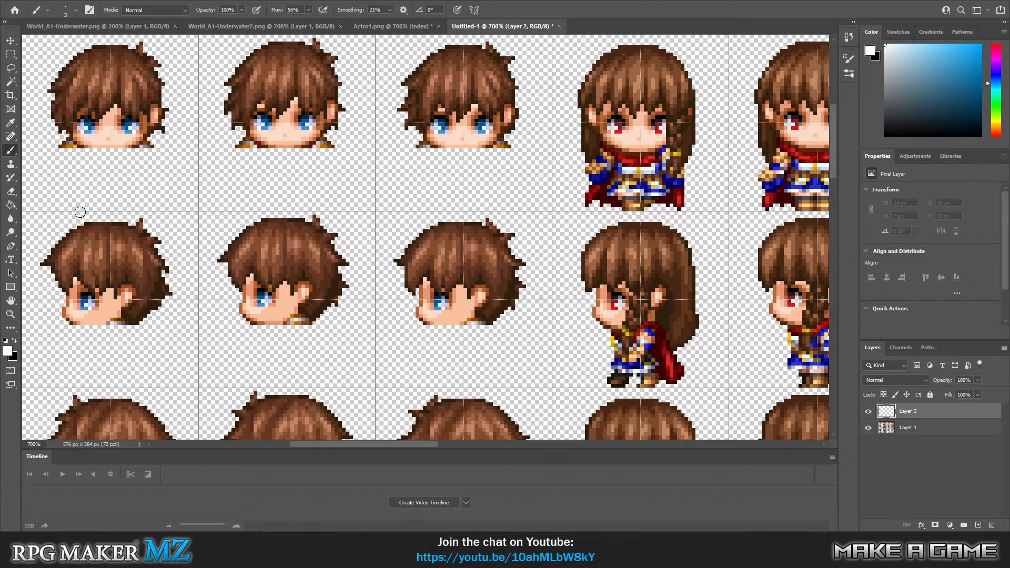
Try a white brush stroke about 7 × 5 px over the first front-facing head's shoulder on Layer 2 and undo it.
{"action": "left_click", "coordinate": [10, 314]}
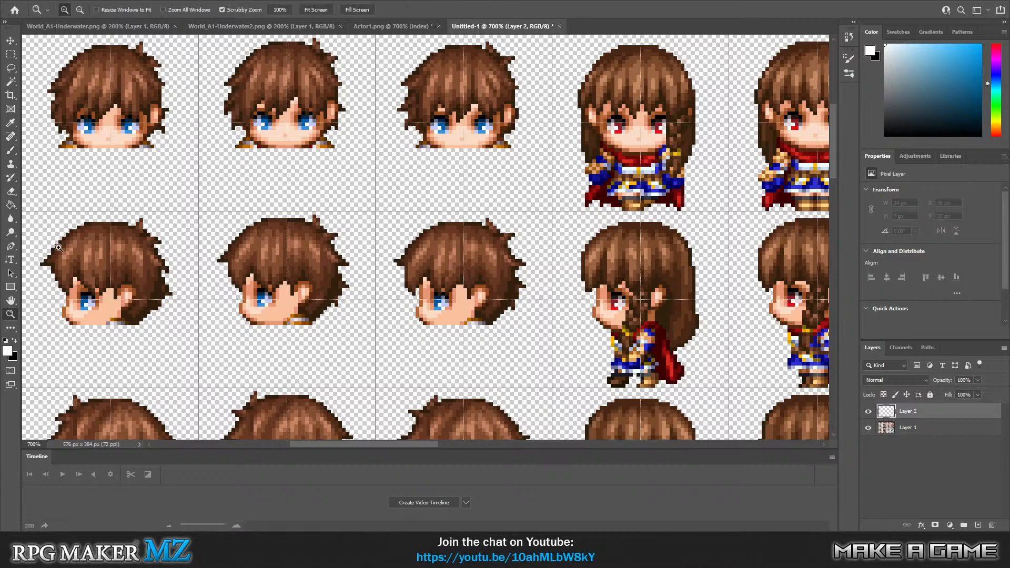
{"action": "left_click_drag", "start_coordinate": [80, 157], "coordinate": [79, 155]}
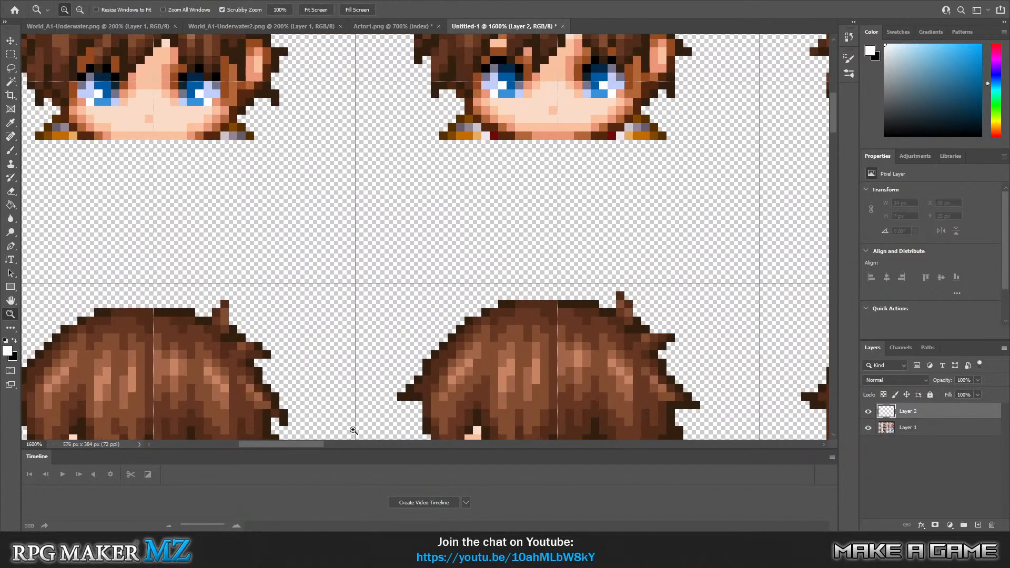
{"action": "left_click_drag", "start_coordinate": [312, 443], "coordinate": [295, 443]}
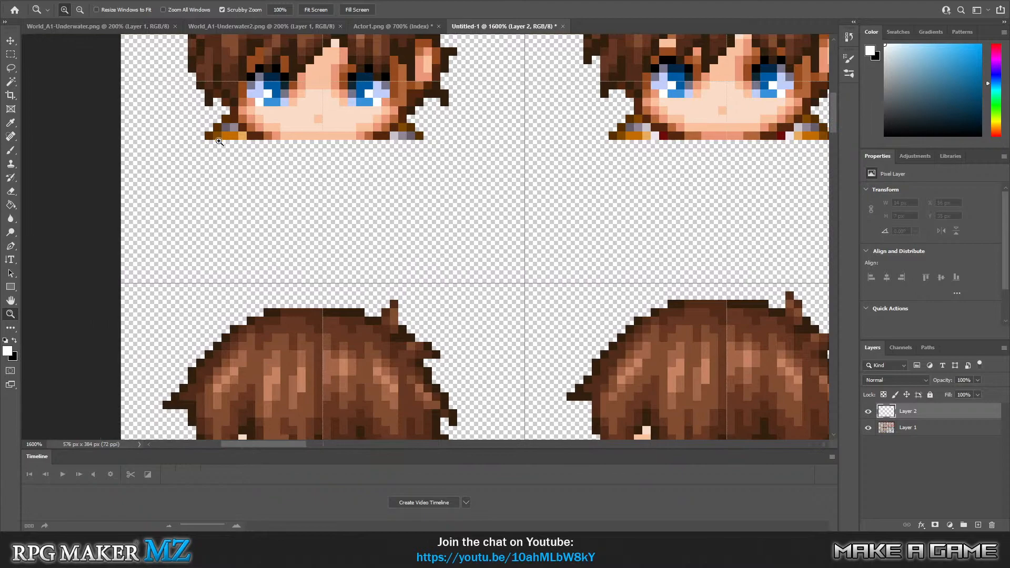
{"action": "left_click", "coordinate": [10, 151]}
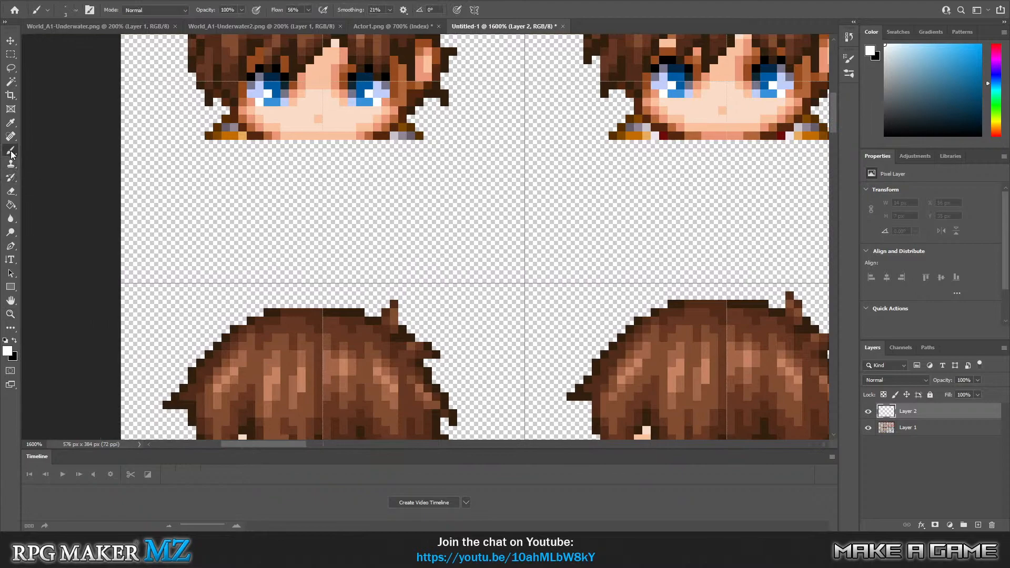
{"action": "mouse_move", "coordinate": [197, 133]}
{"action": "left_mouse_down"}
{"action": "mouse_move", "coordinate": [223, 139]}
{"action": "mouse_move", "coordinate": [202, 135]}
{"action": "mouse_move", "coordinate": [248, 139]}
{"action": "left_mouse_up"}
{"action": "key", "text": "ctrl+z"}
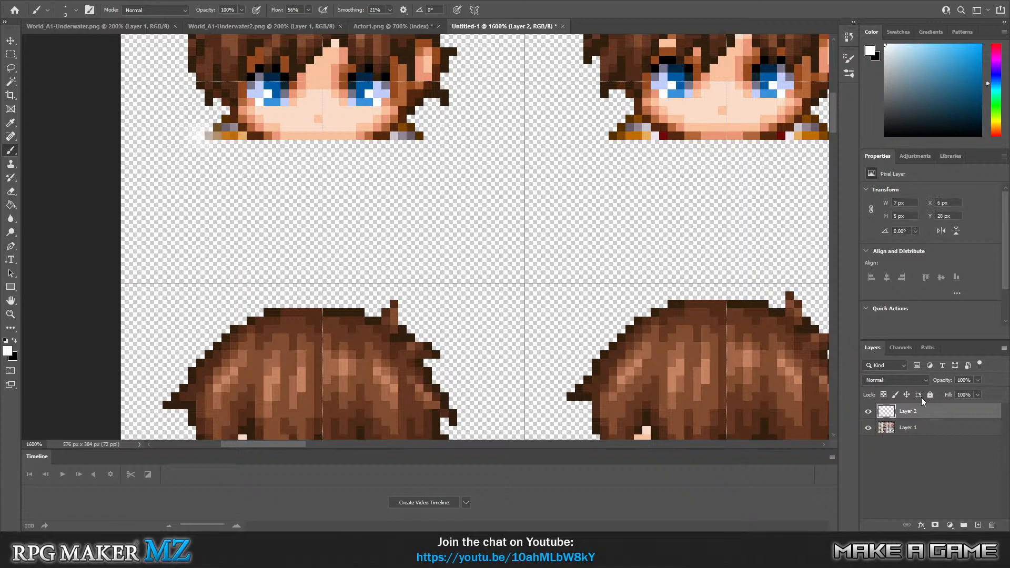
{"action": "key", "text": "ctrl+z"}
Move Layer 2 below Layer 1 and paint a white foam band about 32 × 9 px beneath and around the first front-facing head.
{"action": "left_click_drag", "start_coordinate": [945, 410], "coordinate": [945, 437]}
{"action": "mouse_move", "coordinate": [198, 135]}
{"action": "left_mouse_down"}
{"action": "mouse_move", "coordinate": [222, 148]}
{"action": "mouse_move", "coordinate": [206, 142]}
{"action": "mouse_move", "coordinate": [287, 147]}
{"action": "mouse_move", "coordinate": [266, 143]}
{"action": "mouse_move", "coordinate": [316, 134]}
{"action": "mouse_move", "coordinate": [302, 137]}
{"action": "mouse_move", "coordinate": [401, 145]}
{"action": "mouse_move", "coordinate": [433, 134]}
{"action": "mouse_move", "coordinate": [400, 147]}
{"action": "mouse_move", "coordinate": [424, 138]}
{"action": "mouse_move", "coordinate": [198, 131]}
{"action": "left_mouse_up"}
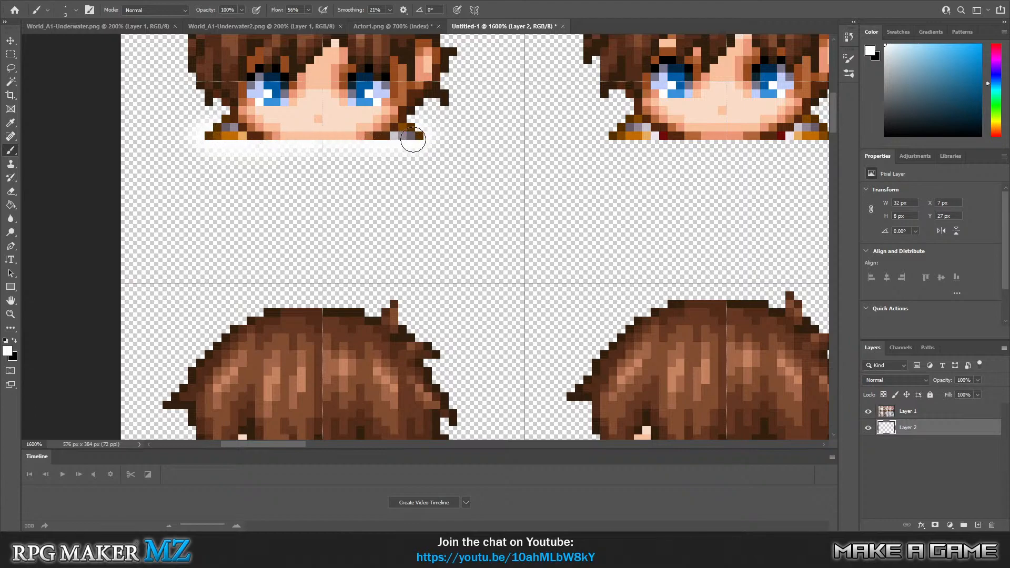
{"action": "left_click", "coordinate": [408, 127]}
{"action": "mouse_move", "coordinate": [267, 442]}
{"action": "left_mouse_down"}
{"action": "mouse_move", "coordinate": [288, 443]}
{"action": "mouse_move", "coordinate": [266, 444]}
{"action": "left_mouse_up"}
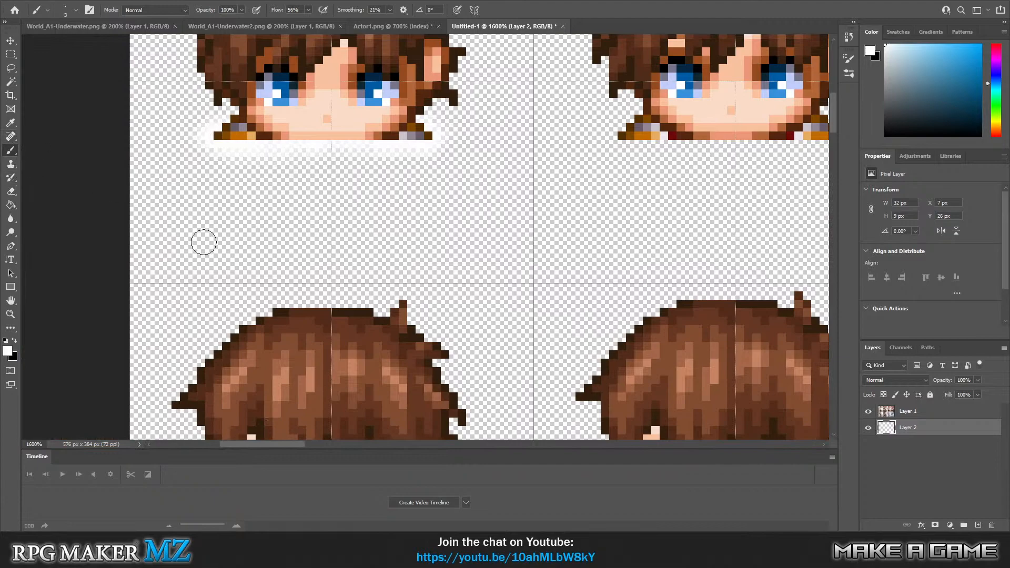
Add a new layer above Layer 1 and paint a translucent white strip about 29 × 6 px over the first head's shoulders and chin.
{"action": "left_click", "coordinate": [906, 416]}
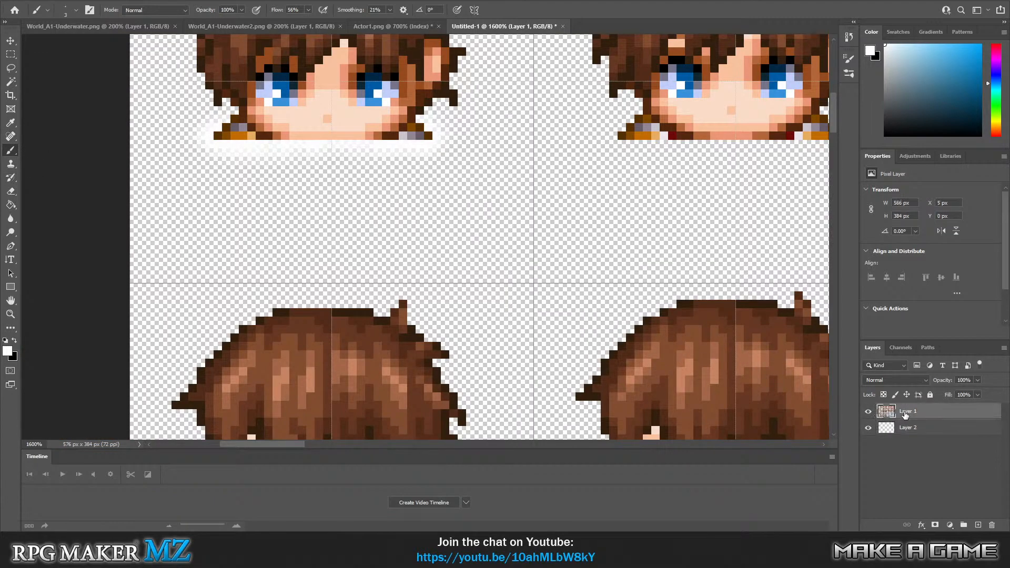
{"action": "left_click", "coordinate": [93, 1]}
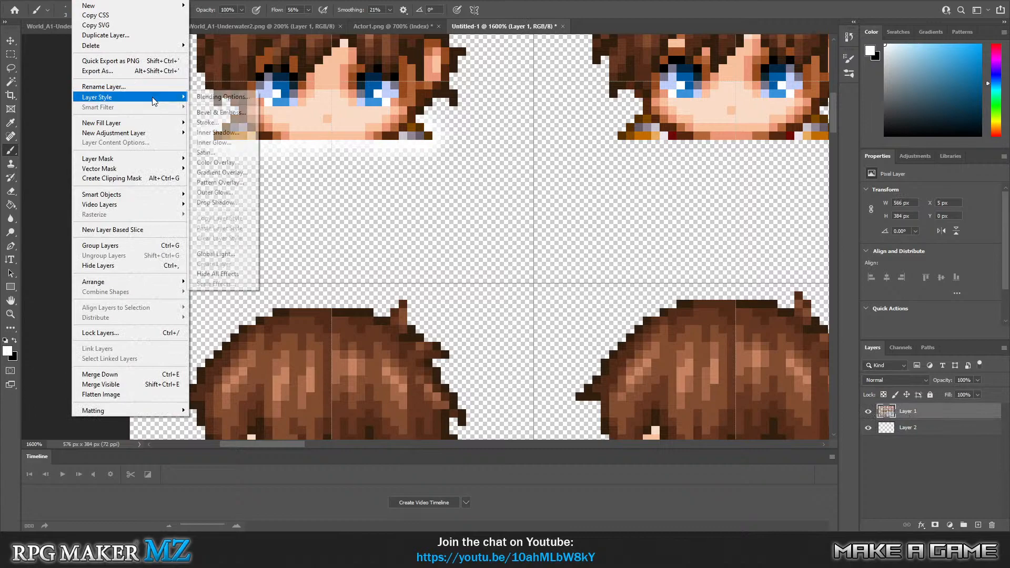
{"action": "mouse_move", "coordinate": [148, 8]}
{"action": "left_click", "coordinate": [224, 7]}
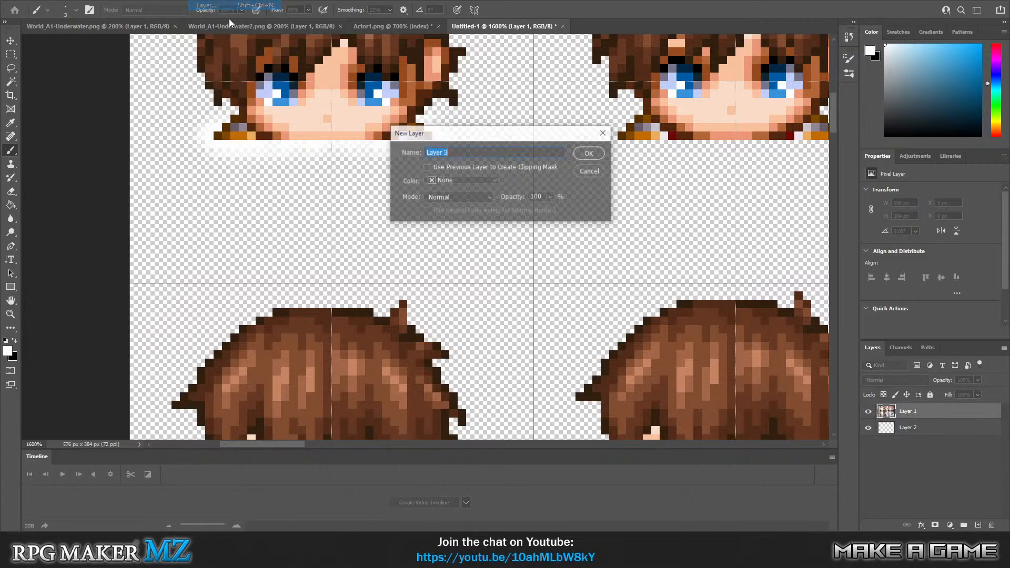
{"action": "left_click", "coordinate": [578, 154]}
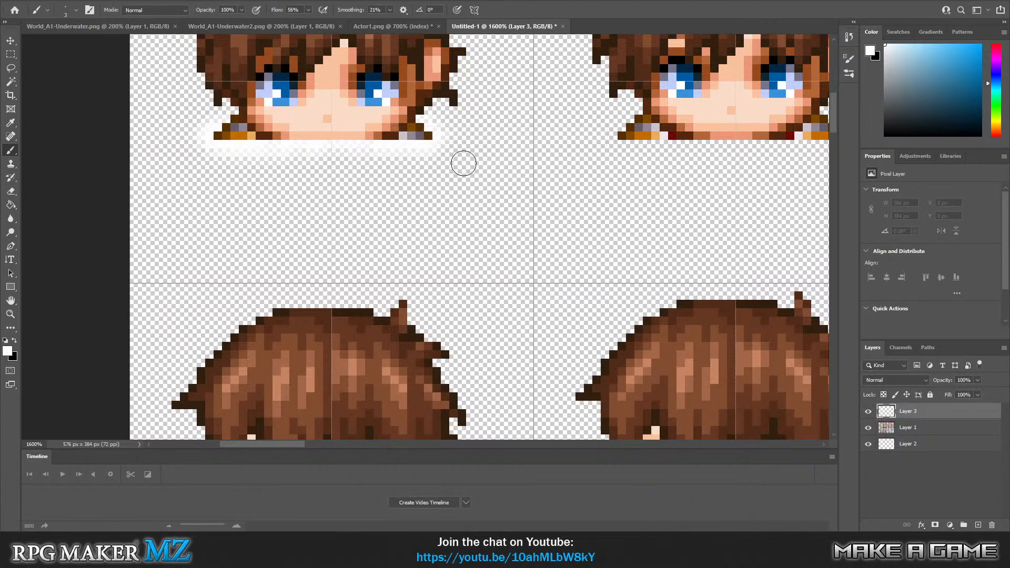
{"action": "left_click", "coordinate": [234, 138]}
{"action": "mouse_move", "coordinate": [233, 138]}
{"action": "left_mouse_down"}
{"action": "mouse_move", "coordinate": [426, 138]}
{"action": "mouse_move", "coordinate": [223, 136]}
{"action": "left_mouse_up"}
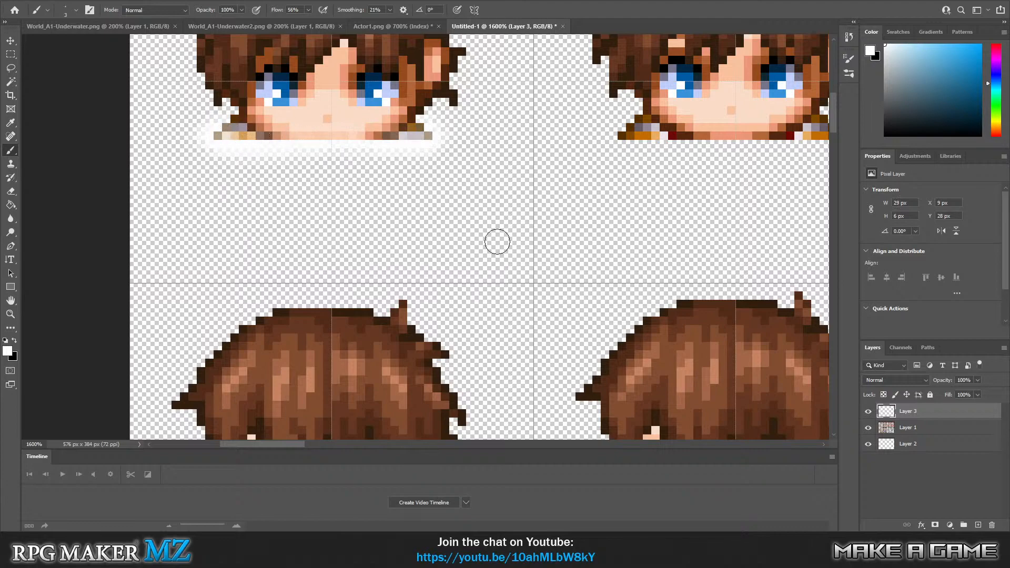
Select the white foam band around the first head on Layer 2 and copy it to its own layer.
{"action": "scroll", "coordinate": [463, 275], "scroll_direction": "up", "scroll_amount": 3}
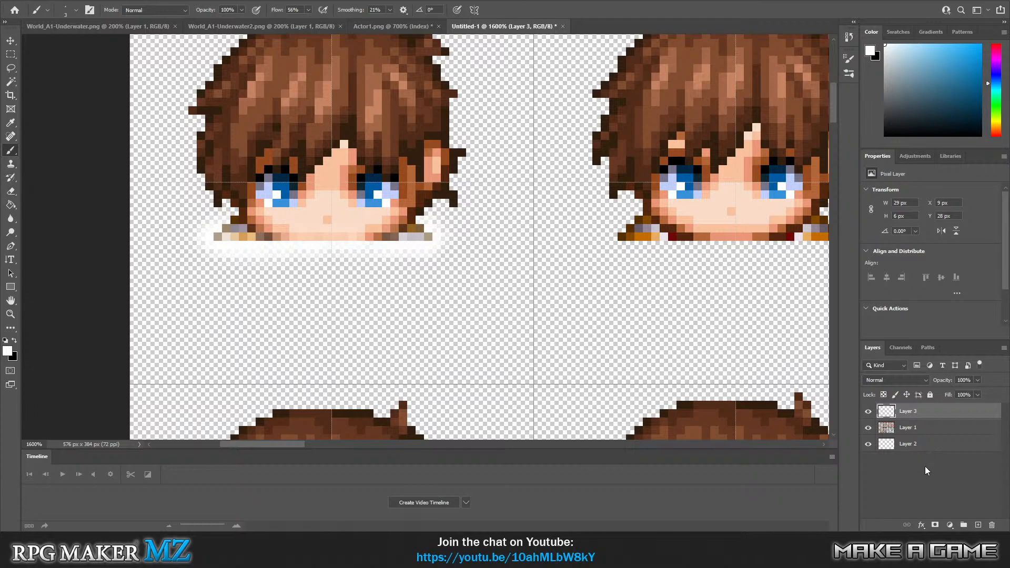
{"action": "left_click", "coordinate": [925, 449]}
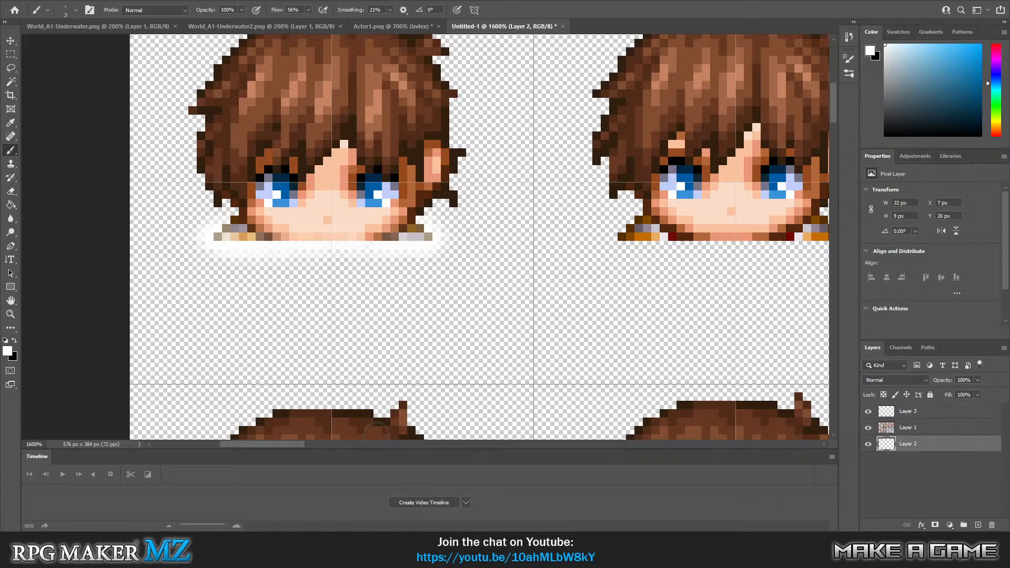
{"action": "mouse_move", "coordinate": [269, 445]}
{"action": "left_mouse_down"}
{"action": "mouse_move", "coordinate": [292, 446]}
{"action": "mouse_move", "coordinate": [279, 447]}
{"action": "left_mouse_up"}
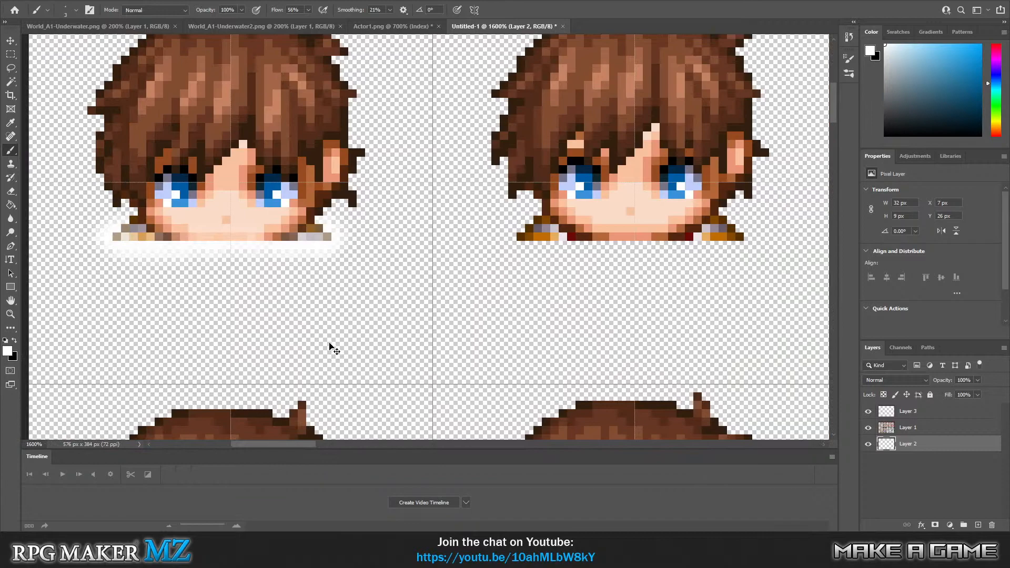
{"action": "mouse_move", "coordinate": [318, 446]}
{"action": "left_mouse_down"}
{"action": "mouse_move", "coordinate": [378, 443]}
{"action": "mouse_move", "coordinate": [273, 444]}
{"action": "left_mouse_up"}
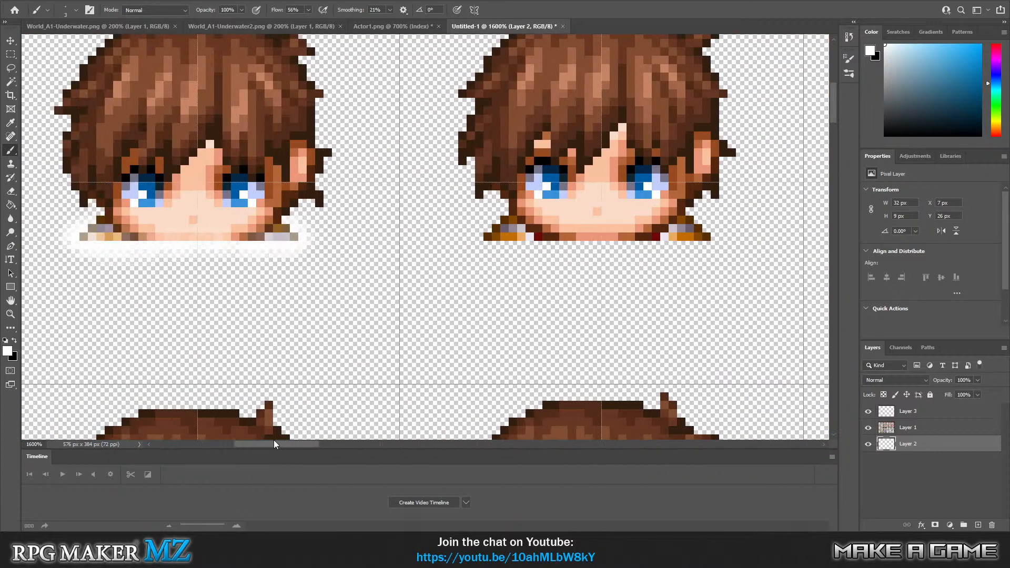
{"action": "left_click", "coordinate": [11, 54]}
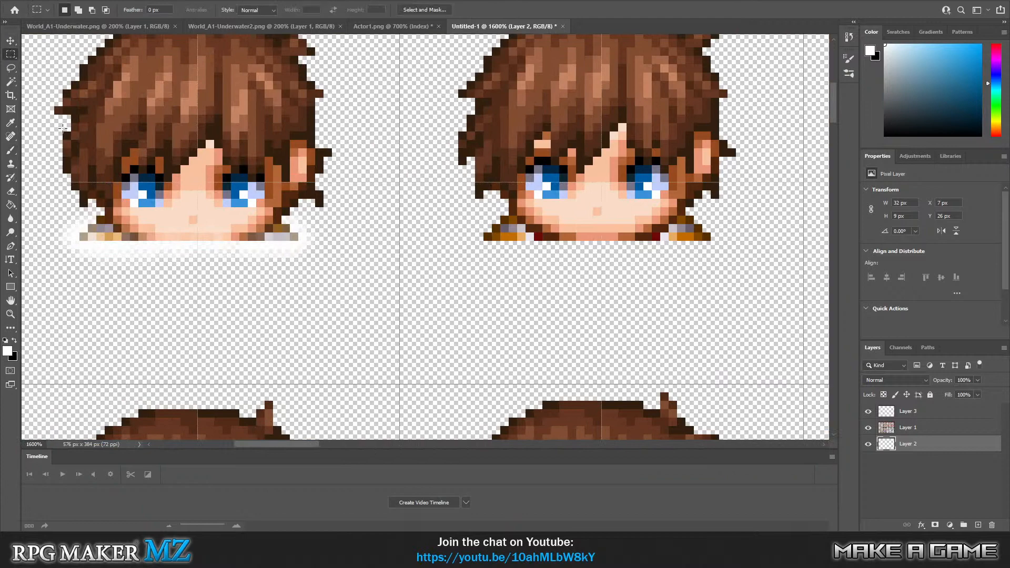
{"action": "left_click_drag", "start_coordinate": [32, 116], "coordinate": [383, 339]}
{"action": "key", "text": "ctrl+j"}
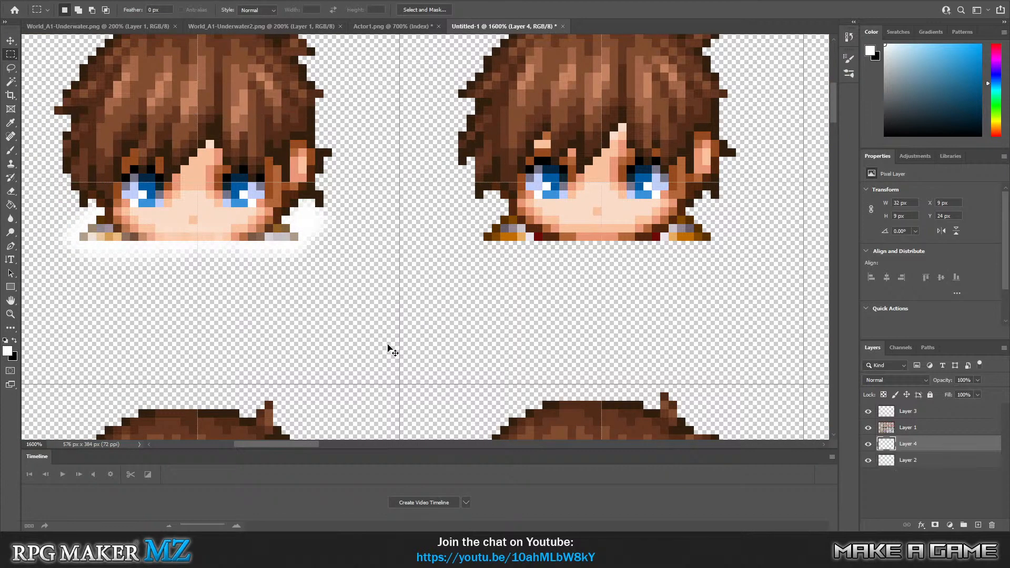
Move the copied foam band beneath the third front-facing hero head, at about X 104 px, Y 26 px.
{"action": "left_click", "coordinate": [10, 41]}
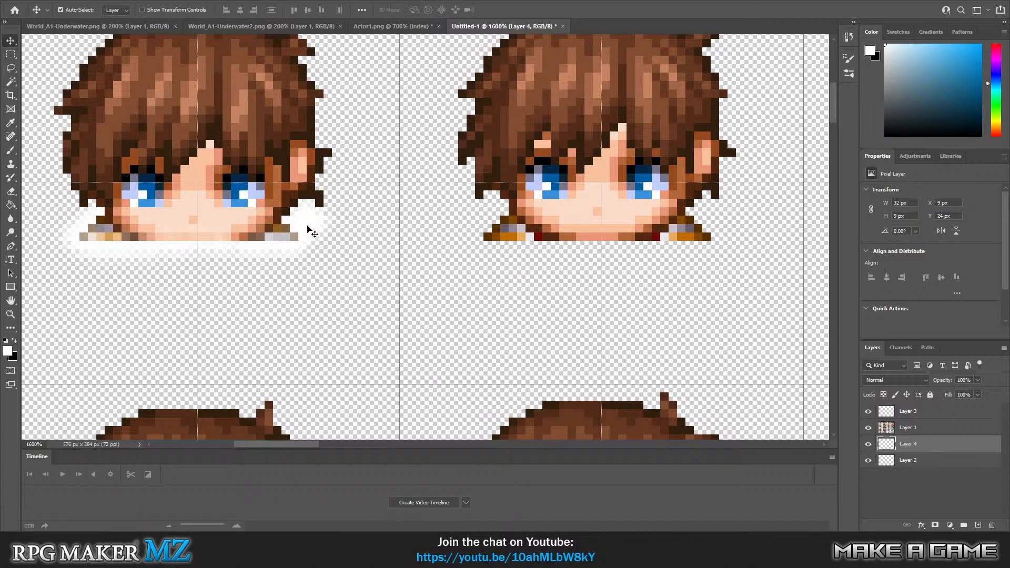
{"action": "left_click_drag", "start_coordinate": [307, 226], "coordinate": [711, 309]}
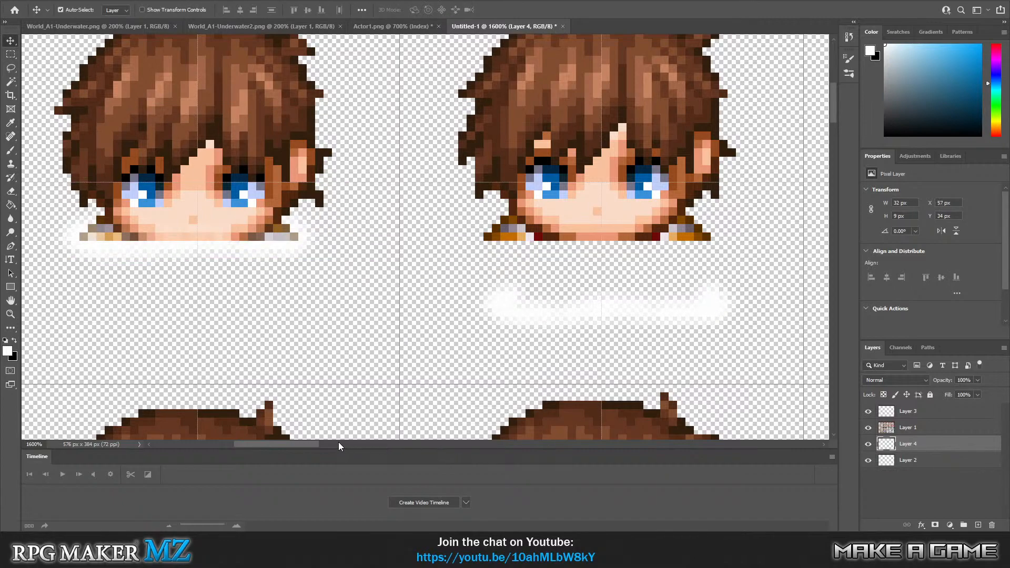
{"action": "left_click_drag", "start_coordinate": [305, 440], "coordinate": [342, 433]}
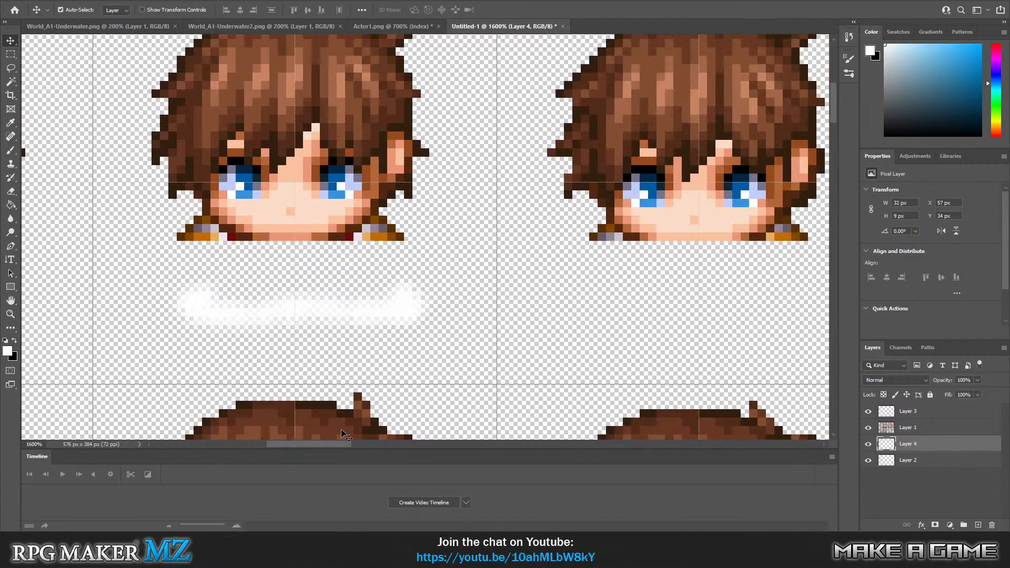
{"action": "left_click_drag", "start_coordinate": [407, 308], "coordinate": [790, 246]}
{"action": "left_click_drag", "start_coordinate": [345, 446], "coordinate": [389, 447]}
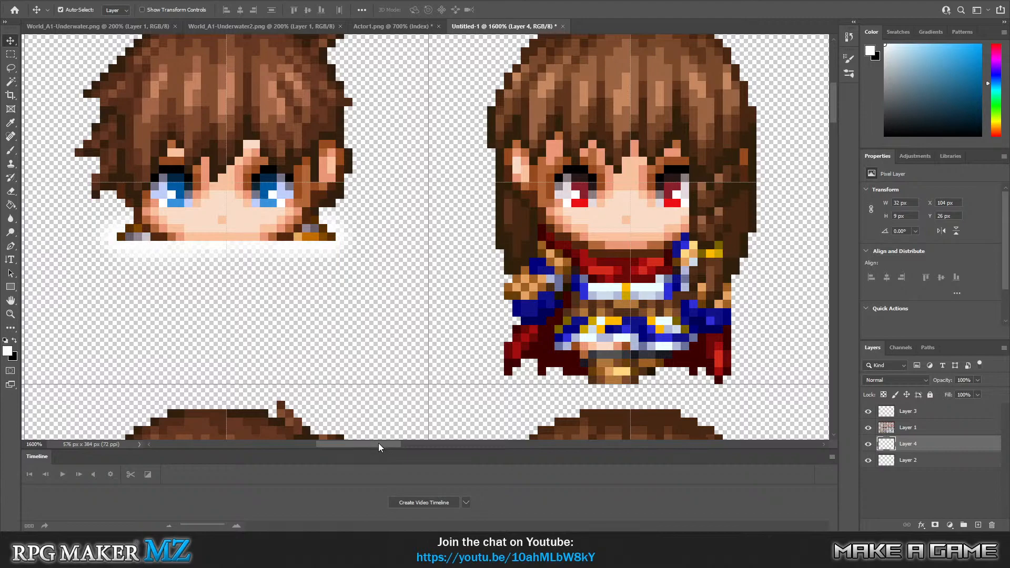
Select the translucent white strip over the first head on Layer 3 and copy it to its own layer.
{"action": "left_click_drag", "start_coordinate": [378, 443], "coordinate": [280, 447]}
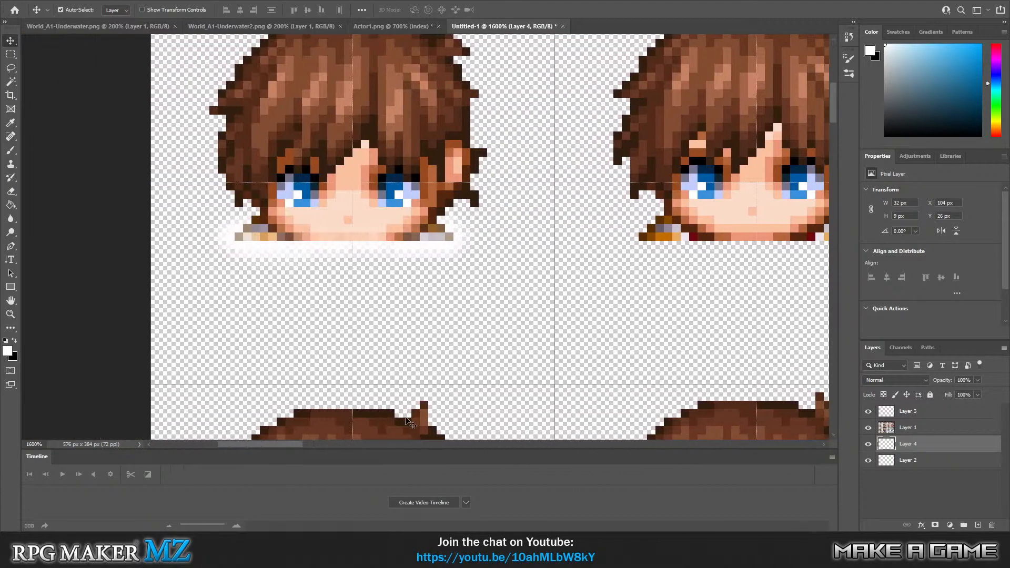
{"action": "left_click", "coordinate": [922, 413]}
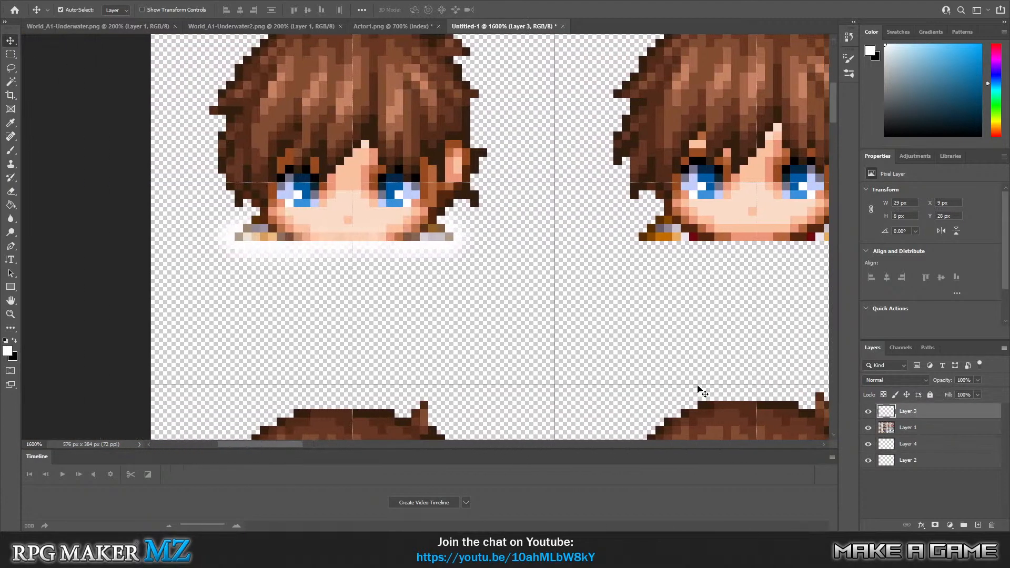
{"action": "left_click", "coordinate": [10, 55]}
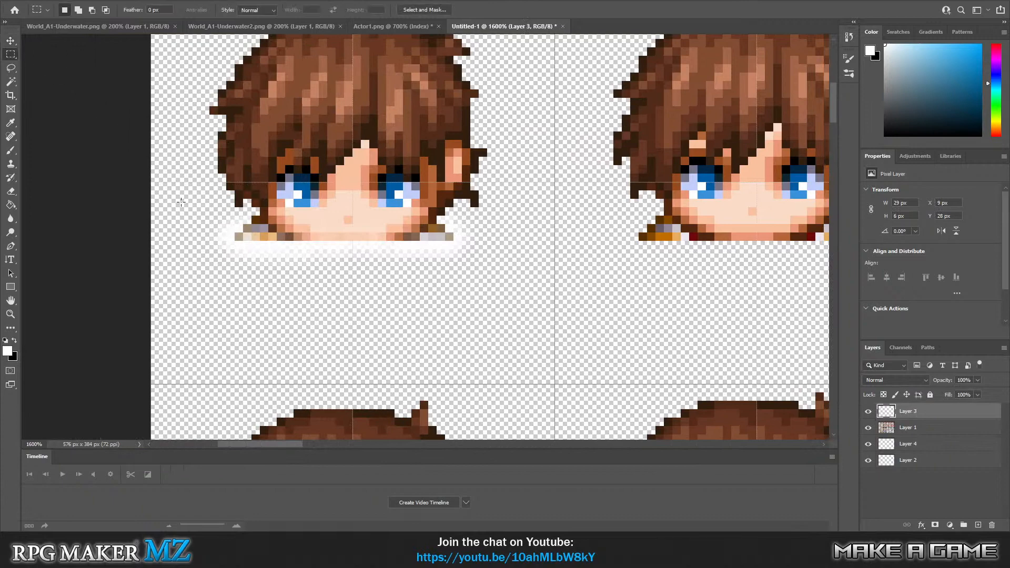
{"action": "left_click_drag", "start_coordinate": [181, 202], "coordinate": [487, 282]}
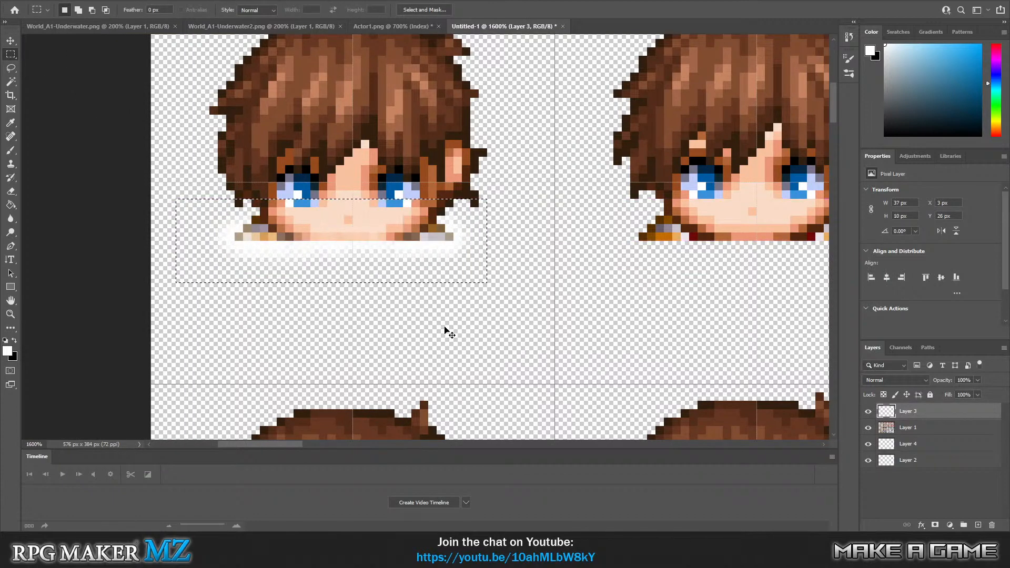
{"action": "key", "text": "ctrl+j"}
Move the copied white strip over the third front-facing hero head's shoulders and fine-tune it to about X 105 px, Y 28 px.
{"action": "left_click", "coordinate": [10, 41]}
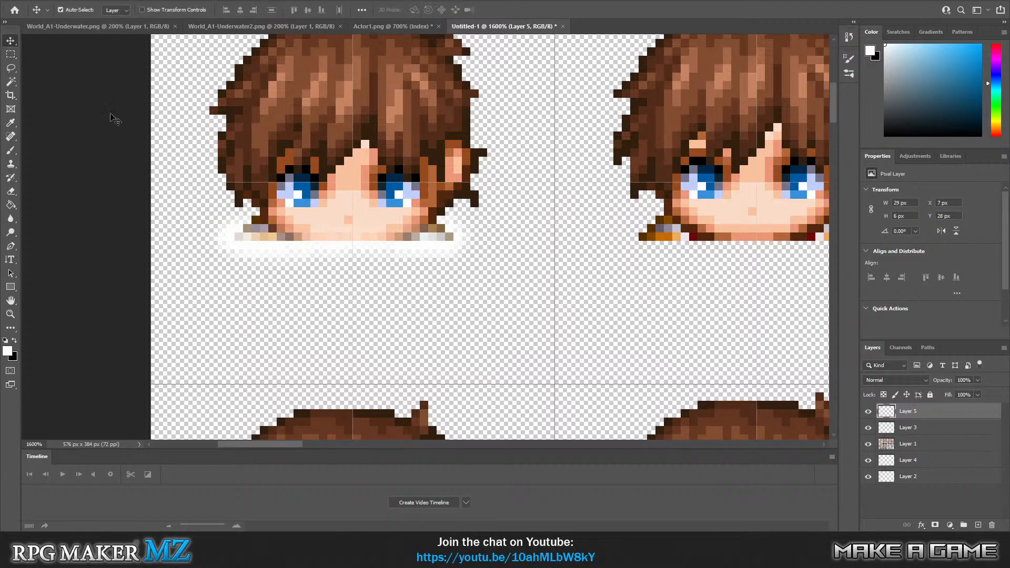
{"action": "left_click_drag", "start_coordinate": [338, 237], "coordinate": [657, 272]}
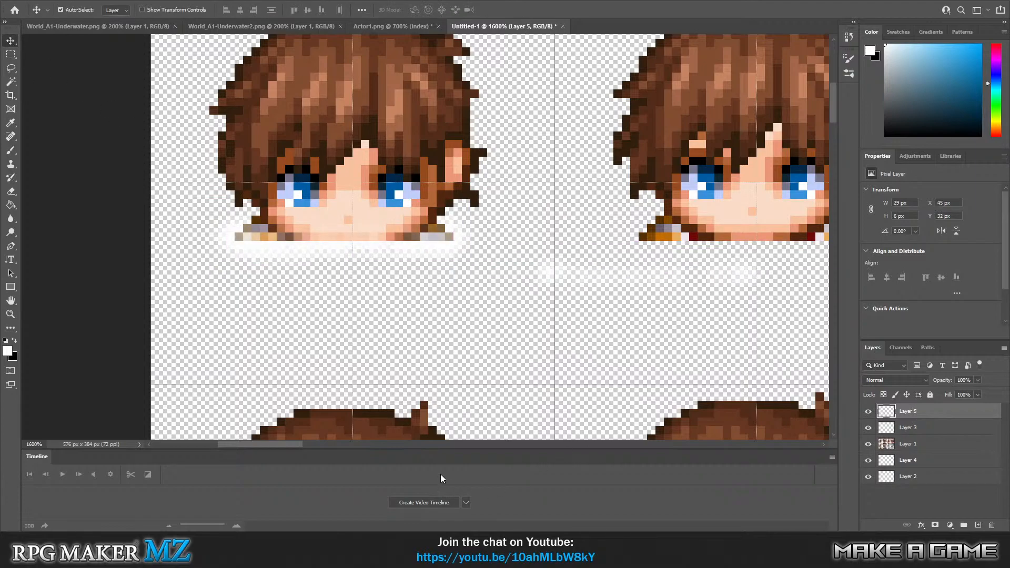
{"action": "left_click_drag", "start_coordinate": [213, 445], "coordinate": [271, 439]}
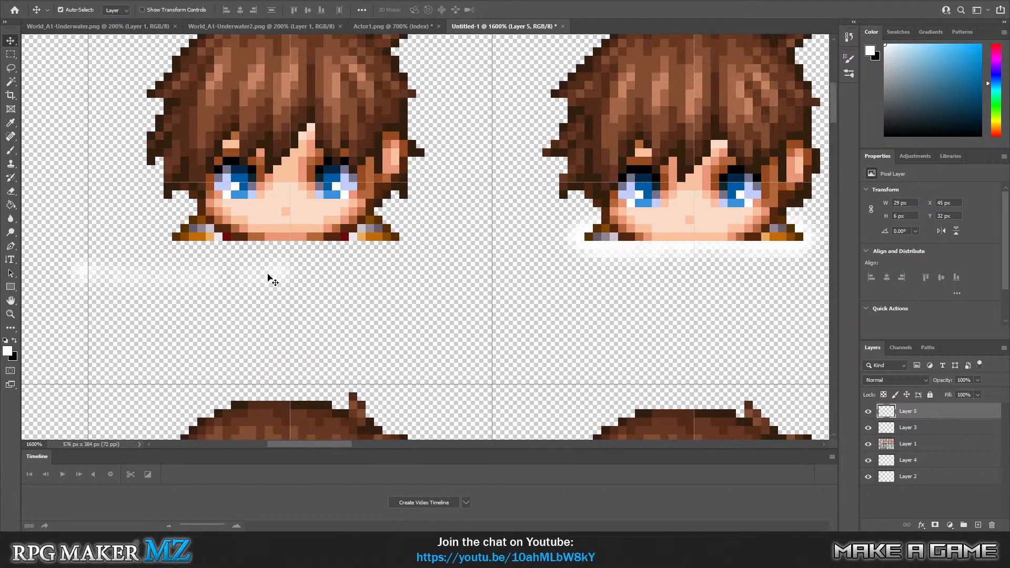
{"action": "left_click_drag", "start_coordinate": [268, 279], "coordinate": [784, 239]}
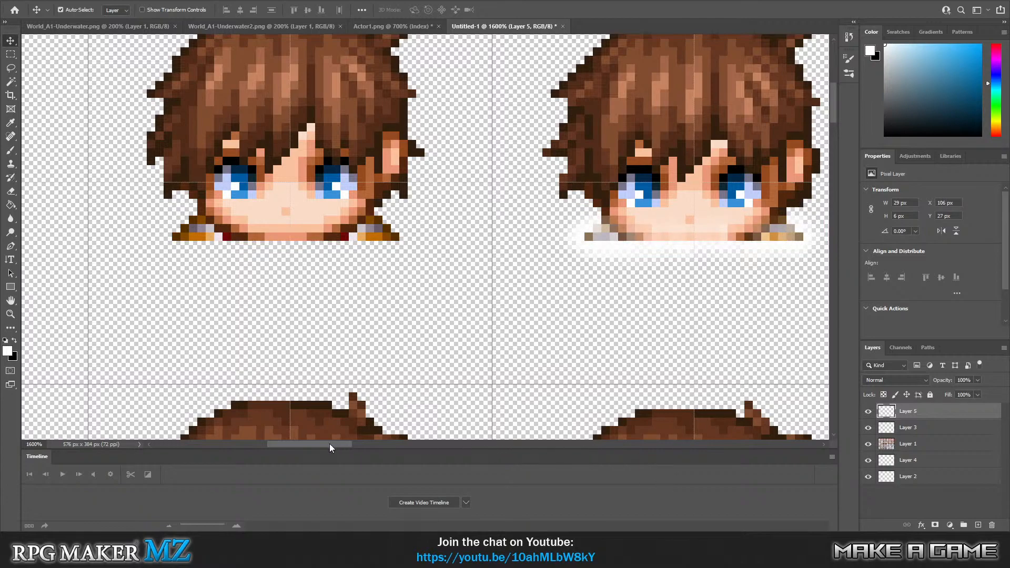
{"action": "left_click_drag", "start_coordinate": [329, 443], "coordinate": [368, 443]}
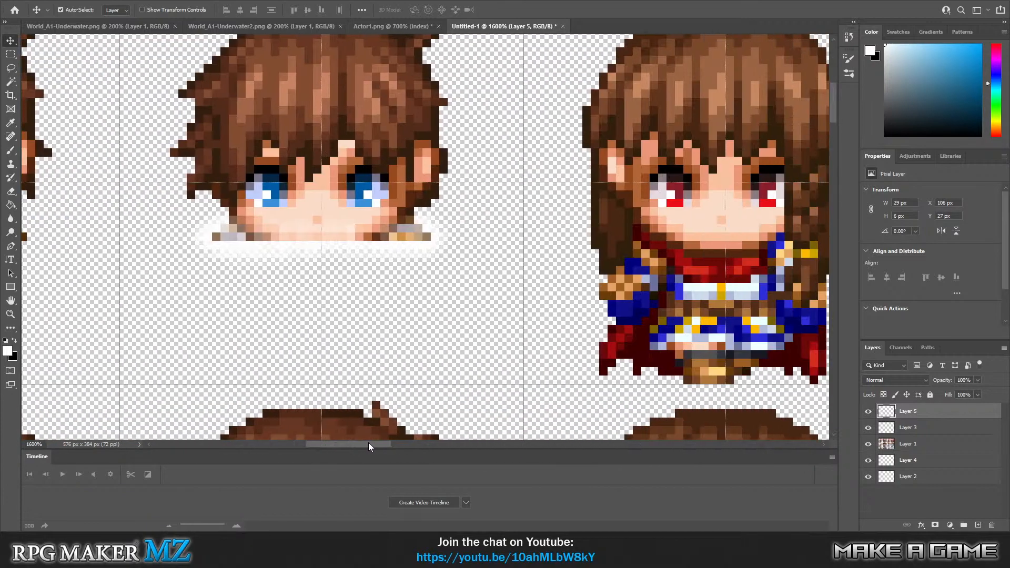
{"action": "left_click_drag", "start_coordinate": [419, 242], "coordinate": [415, 238]}
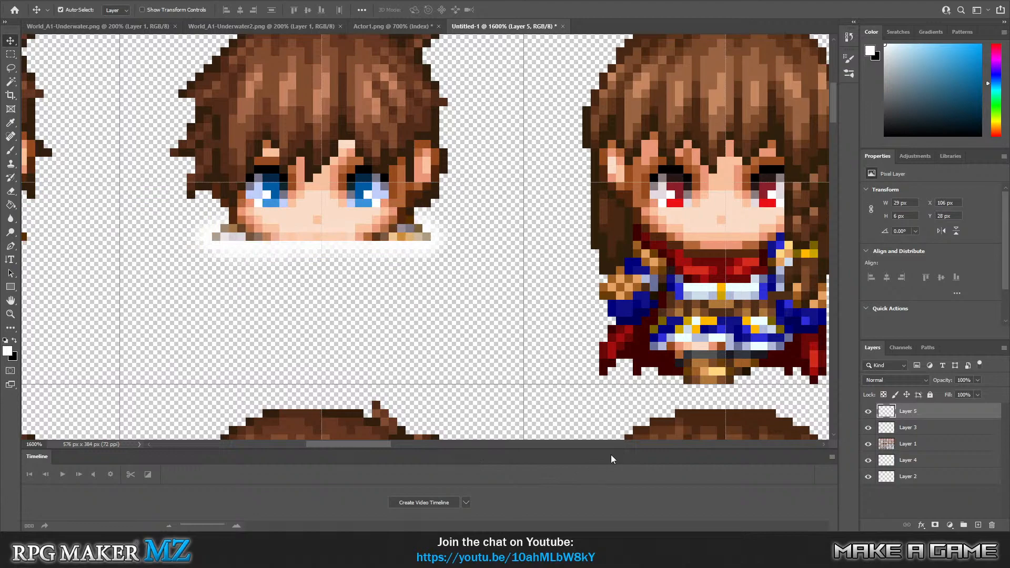
{"action": "mouse_move", "coordinate": [384, 441]}
{"action": "left_mouse_down"}
{"action": "mouse_move", "coordinate": [314, 442]}
{"action": "mouse_move", "coordinate": [371, 445]}
{"action": "left_mouse_up"}
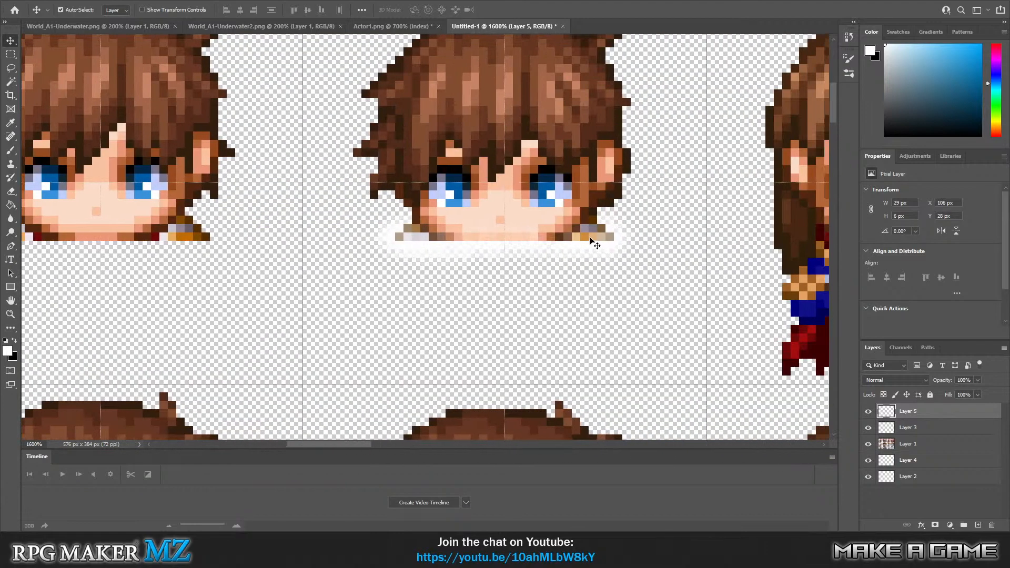
{"action": "left_click_drag", "start_coordinate": [590, 238], "coordinate": [578, 242]}
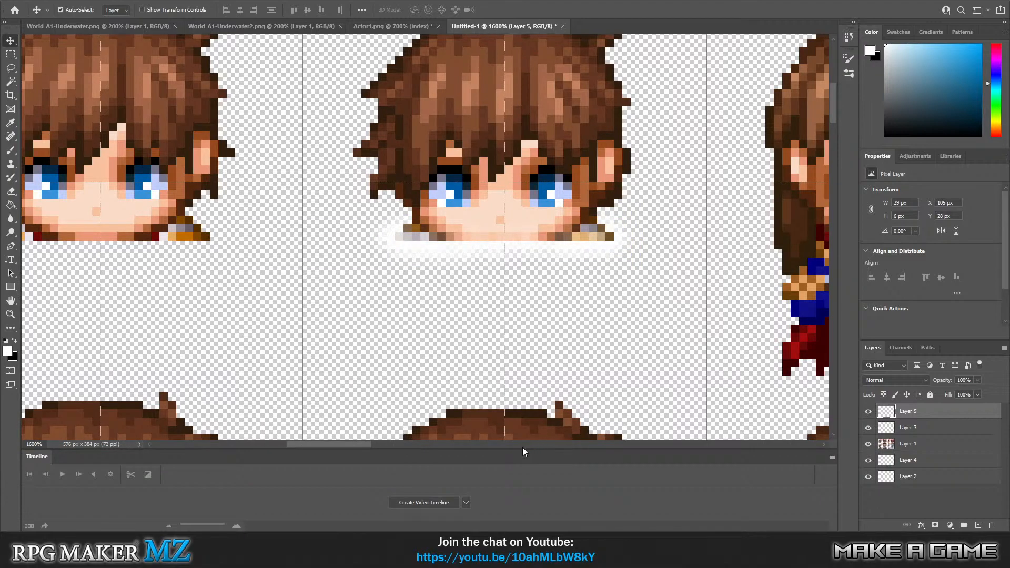
{"action": "mouse_move", "coordinate": [366, 446]}
{"action": "left_mouse_down"}
{"action": "mouse_move", "coordinate": [307, 442]}
{"action": "mouse_move", "coordinate": [373, 445]}
{"action": "left_mouse_up"}
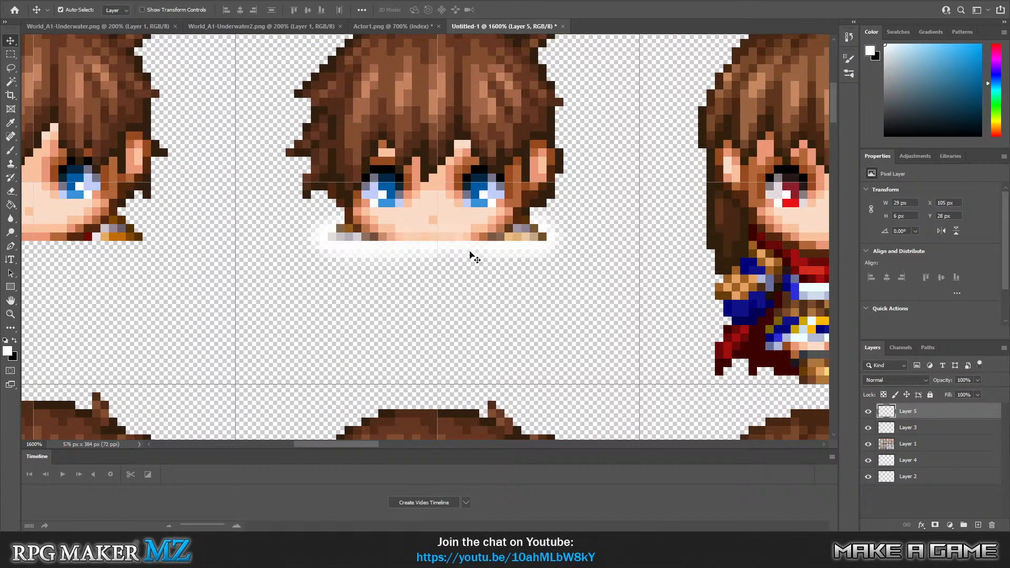
Fine-tune the white strip over the third front-facing head's shoulders at X 105 px, Y 28 px and deselect its layer.
{"action": "mouse_move", "coordinate": [520, 242]}
{"action": "left_mouse_down"}
{"action": "mouse_move", "coordinate": [539, 256]}
{"action": "mouse_move", "coordinate": [518, 244]}
{"action": "left_mouse_up"}
{"action": "left_click", "coordinate": [442, 337]}
{"action": "scroll", "coordinate": [518, 319], "scroll_direction": "up", "scroll_amount": 1}
{"action": "scroll", "coordinate": [518, 319], "scroll_direction": "up", "scroll_amount": 2}
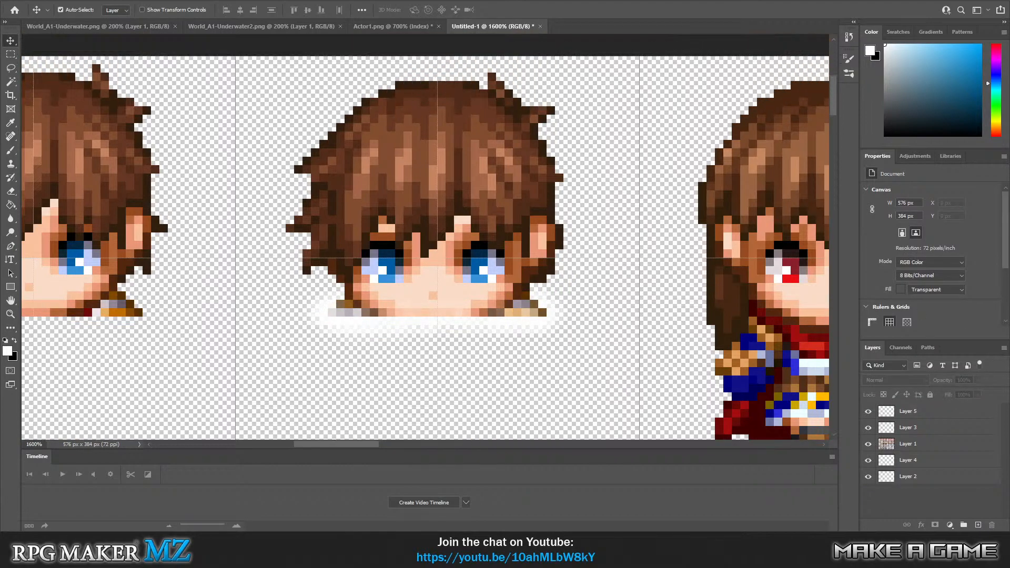
Merge Layer 2 with Layer 4, and merge Layer 3 with Layer 5.
{"action": "left_click", "coordinate": [11, 55]}
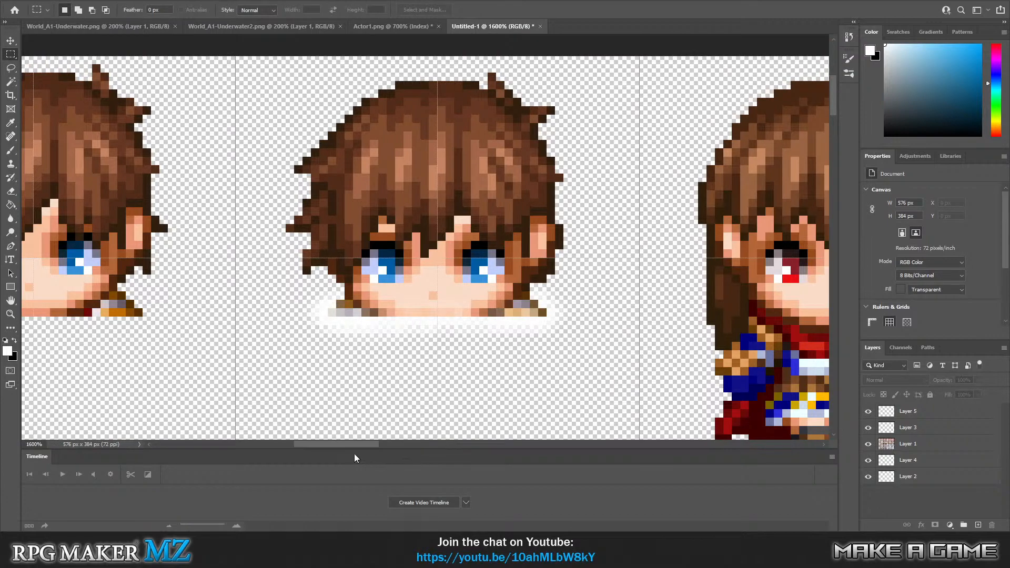
{"action": "left_click_drag", "start_coordinate": [343, 444], "coordinate": [301, 450]}
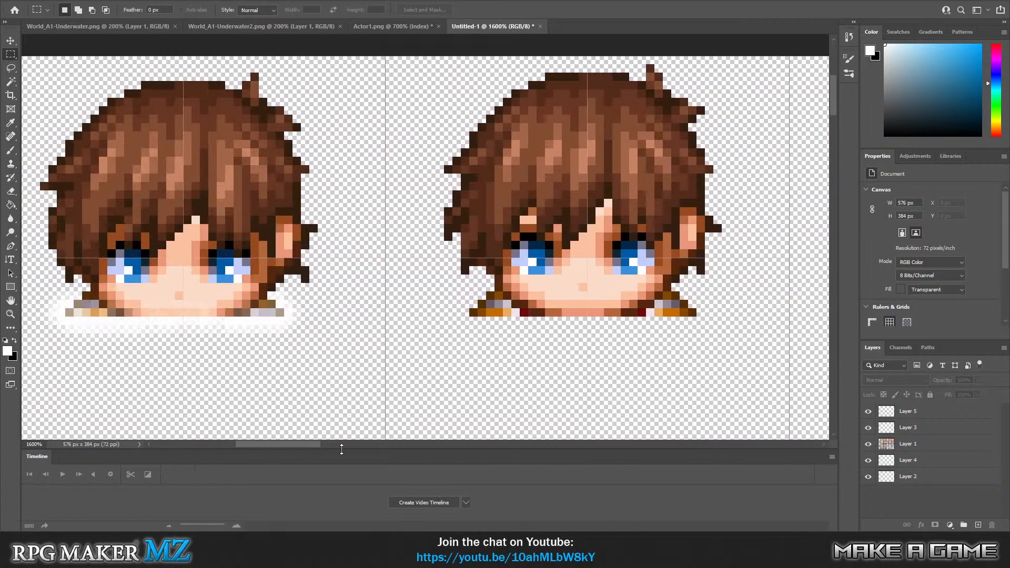
{"action": "scroll", "coordinate": [576, 309], "scroll_direction": "down", "scroll_amount": 3}
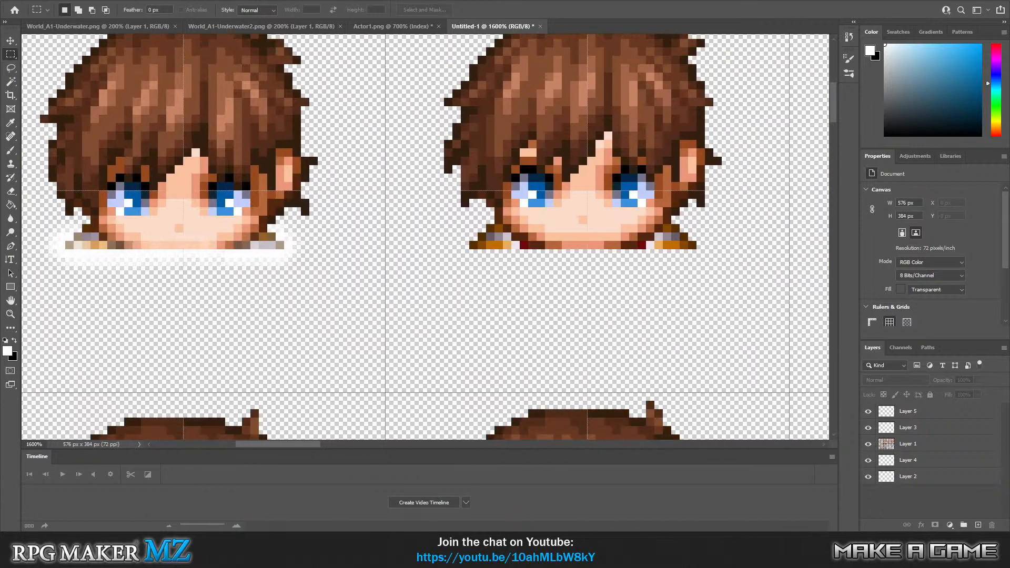
{"action": "left_click", "coordinate": [929, 460]}
{"action": "left_click", "coordinate": [929, 474], "text": "ctrl"}
{"action": "right_click", "coordinate": [930, 472]}
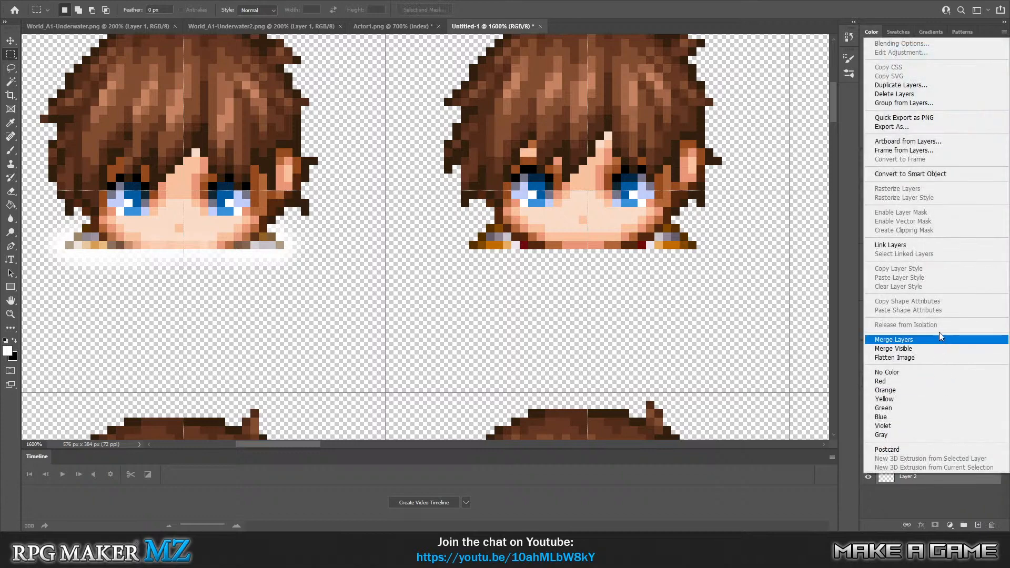
{"action": "left_click", "coordinate": [939, 336]}
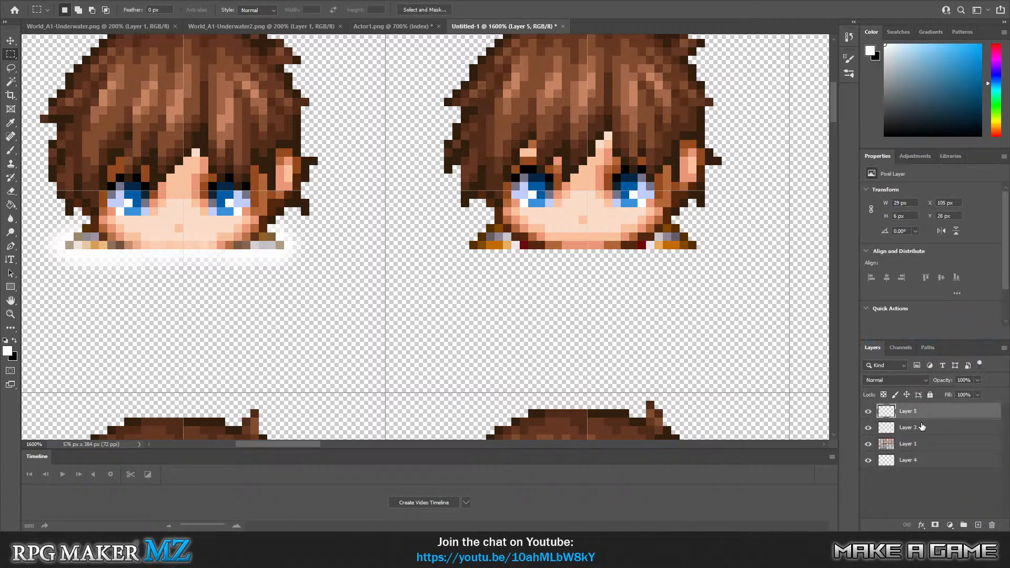
{"action": "left_click", "coordinate": [921, 426], "text": "ctrl"}
{"action": "right_click", "coordinate": [921, 427]}
{"action": "left_click", "coordinate": [913, 293]}
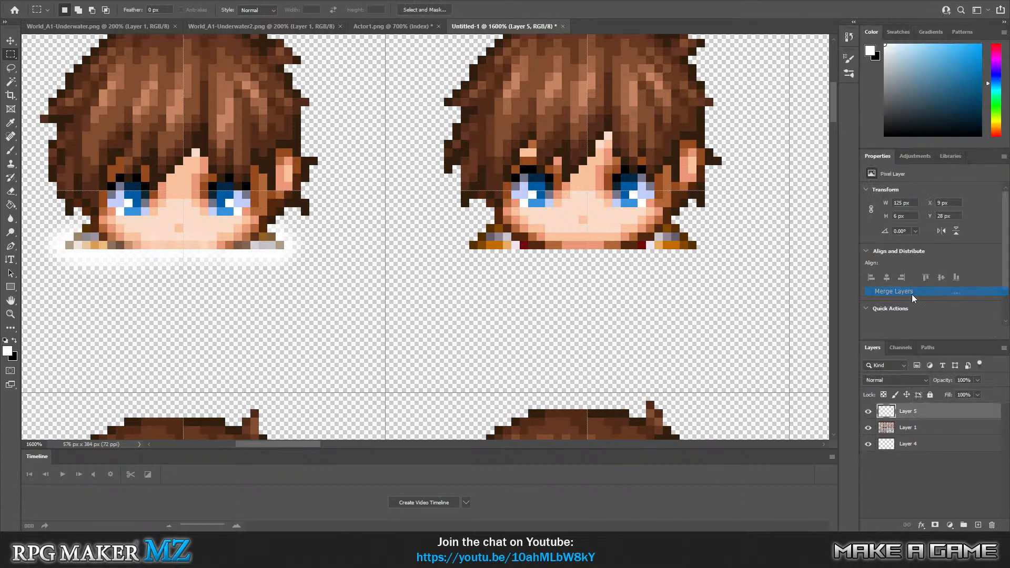
Brush a white foam band on Layer 4 beneath and around the second front-facing hero head's shoulders.
{"action": "left_click", "coordinate": [11, 150]}
{"action": "left_click", "coordinate": [920, 427]}
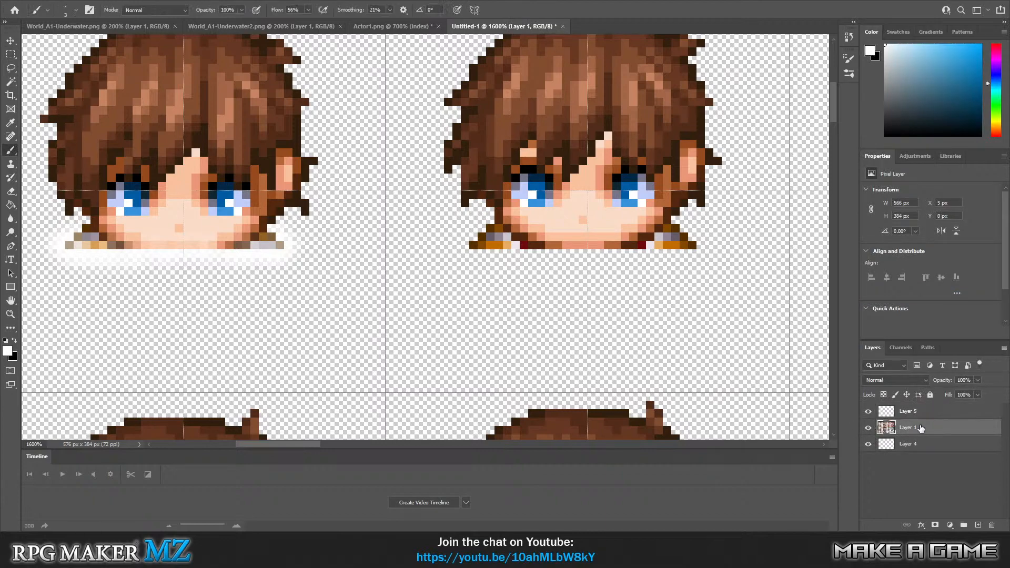
{"action": "left_click", "coordinate": [913, 443]}
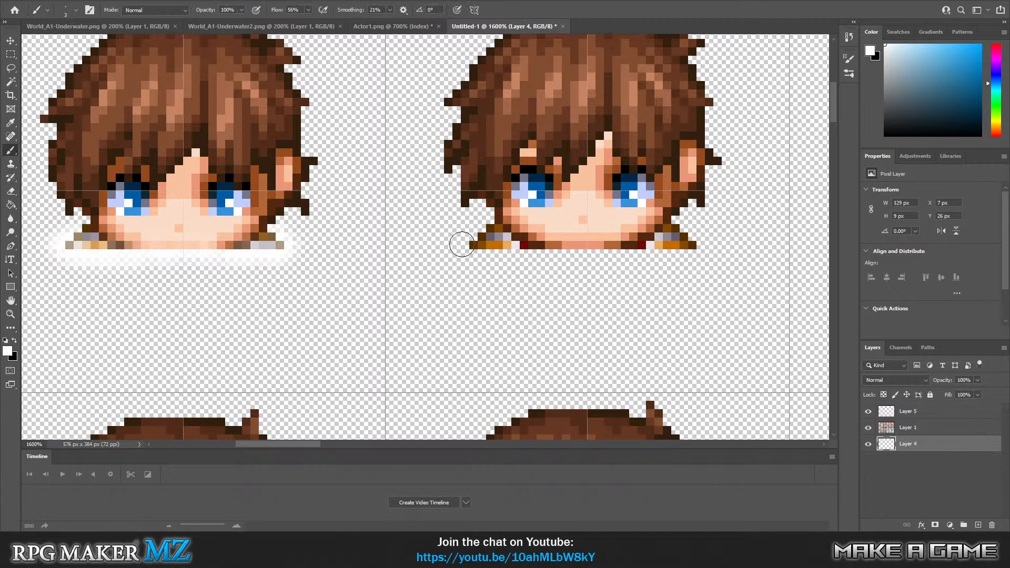
{"action": "mouse_move", "coordinate": [470, 244]}
{"action": "left_mouse_down"}
{"action": "mouse_move", "coordinate": [596, 255]}
{"action": "mouse_move", "coordinate": [619, 244]}
{"action": "mouse_move", "coordinate": [614, 254]}
{"action": "mouse_move", "coordinate": [676, 260]}
{"action": "mouse_move", "coordinate": [701, 247]}
{"action": "mouse_move", "coordinate": [676, 231]}
{"action": "mouse_move", "coordinate": [655, 247]}
{"action": "left_mouse_up"}
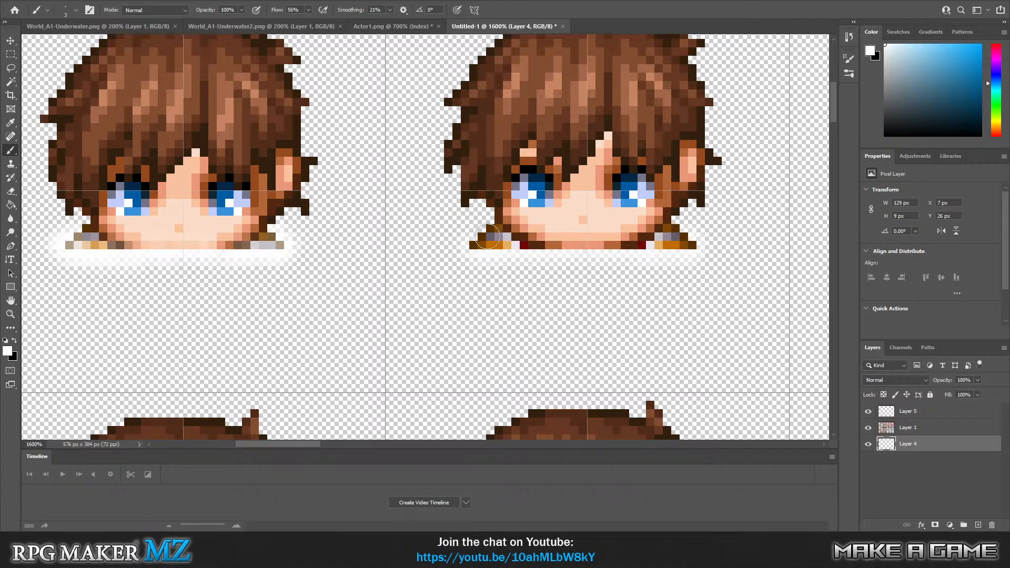
{"action": "mouse_move", "coordinate": [487, 237]}
{"action": "left_mouse_down"}
{"action": "mouse_move", "coordinate": [465, 247]}
{"action": "mouse_move", "coordinate": [480, 232]}
{"action": "left_mouse_up"}
Brush a translucent white strip on Layer 5 over the second front-facing hero head's shoulders and lower edge.
{"action": "left_click", "coordinate": [897, 414]}
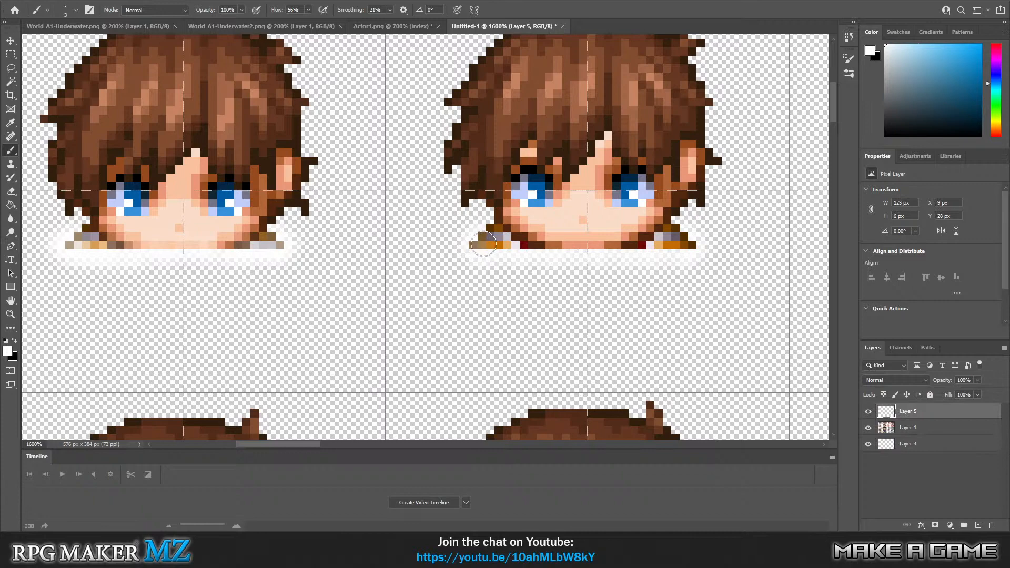
{"action": "mouse_move", "coordinate": [483, 244]}
{"action": "left_mouse_down"}
{"action": "mouse_move", "coordinate": [620, 253]}
{"action": "mouse_move", "coordinate": [683, 243]}
{"action": "mouse_move", "coordinate": [482, 240]}
{"action": "left_mouse_up"}
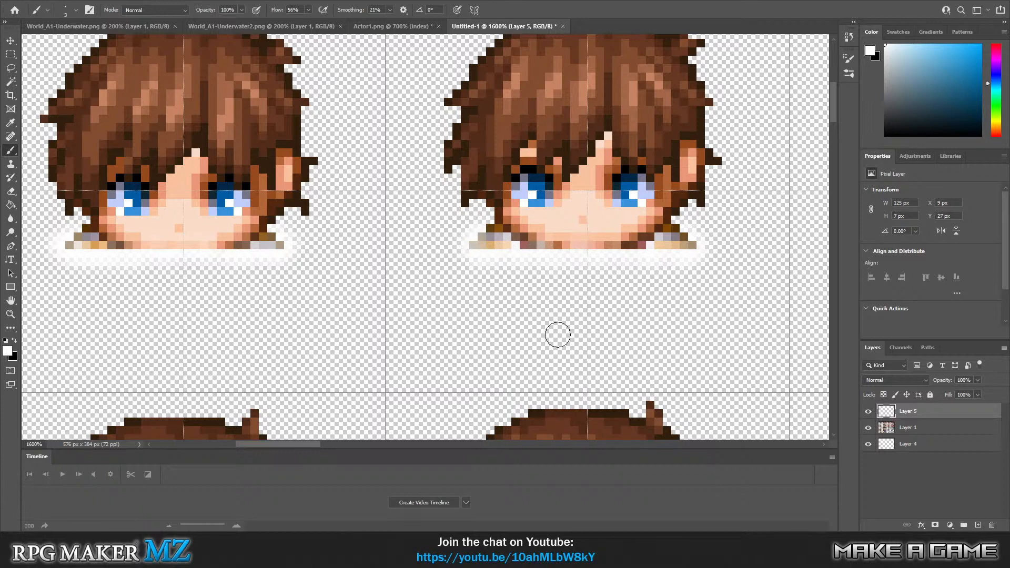
{"action": "key", "text": "ctrl+minus"}
{"action": "key", "text": "ctrl+minus"}
{"action": "key", "text": "ctrl+minus"}
{"action": "key", "text": "ctrl+minus"}
{"action": "key", "text": "ctrl+minus"}
{"action": "key", "text": "ctrl+minus"}
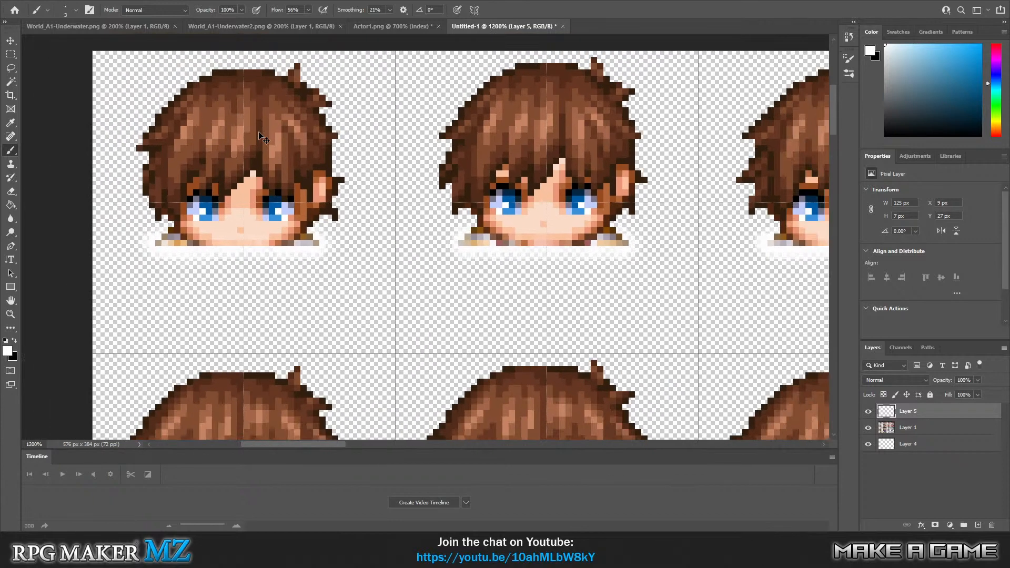
{"action": "key", "text": "ctrl+minus"}
{"action": "key", "text": "ctrl+minus"}
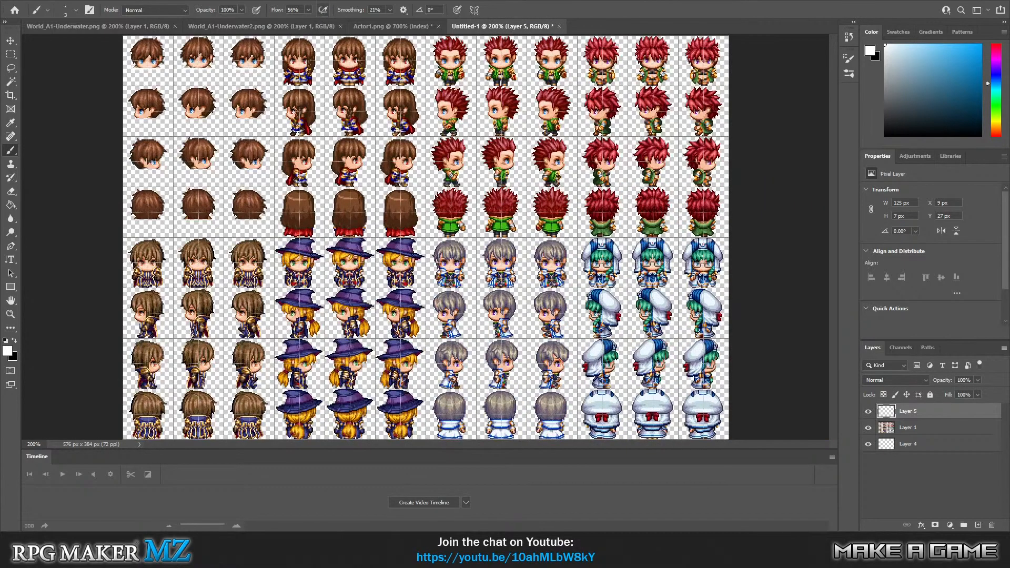
{"action": "left_click", "coordinate": [30, 1]}
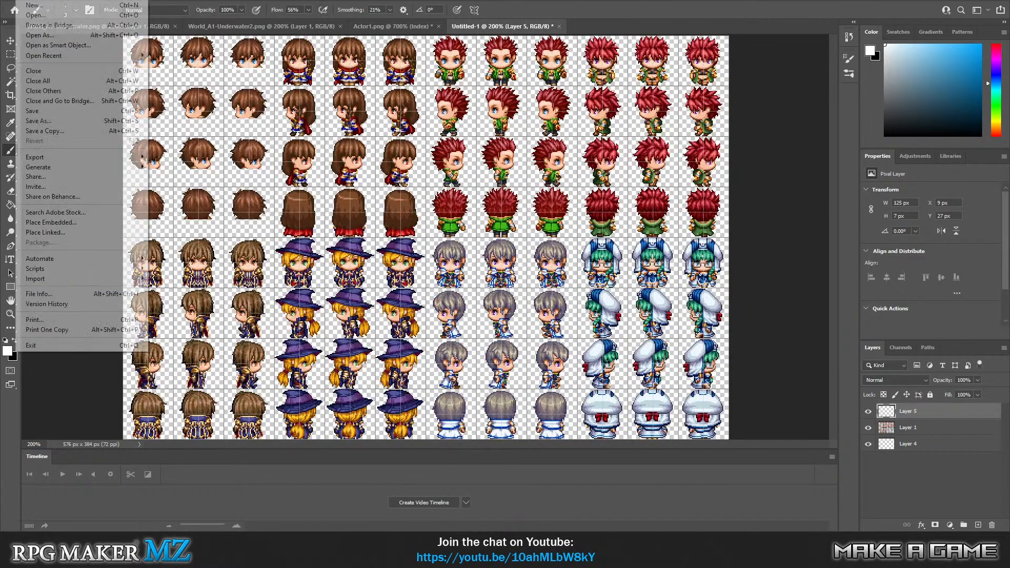
{"action": "left_click", "coordinate": [47, 121]}
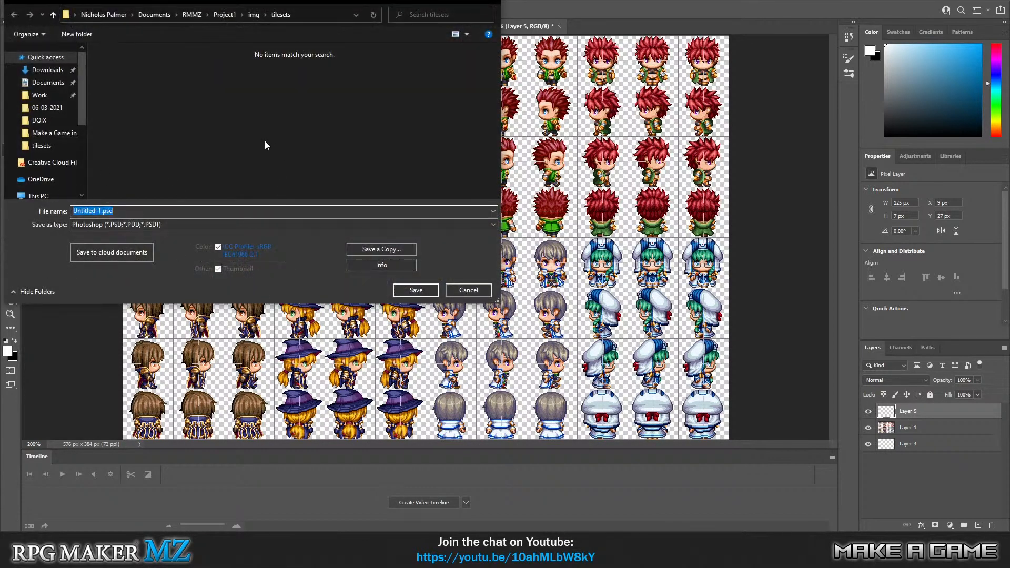
{"action": "left_click", "coordinate": [254, 16]}
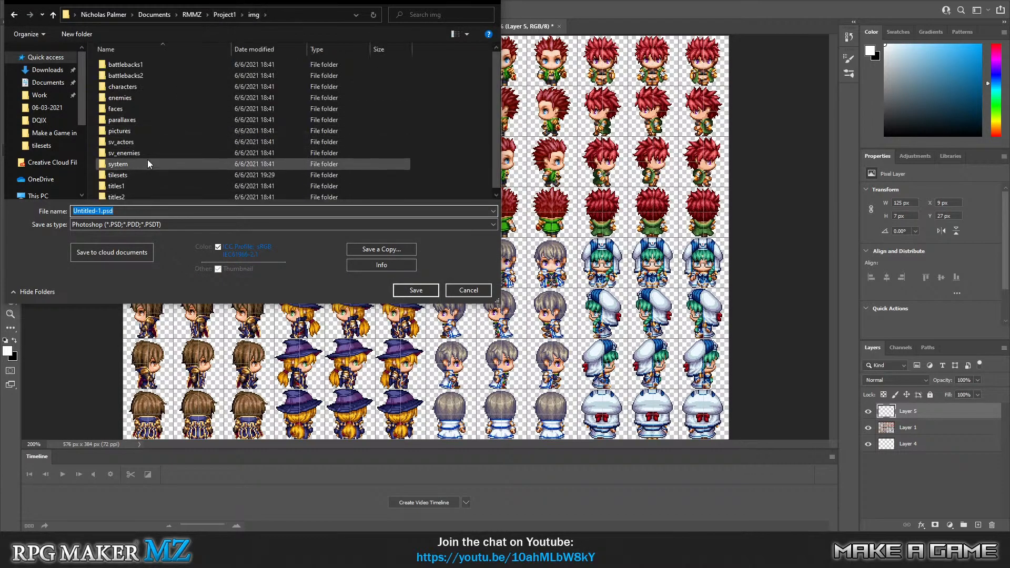
{"action": "scroll", "coordinate": [150, 161], "scroll_direction": "down", "scroll_amount": 1}
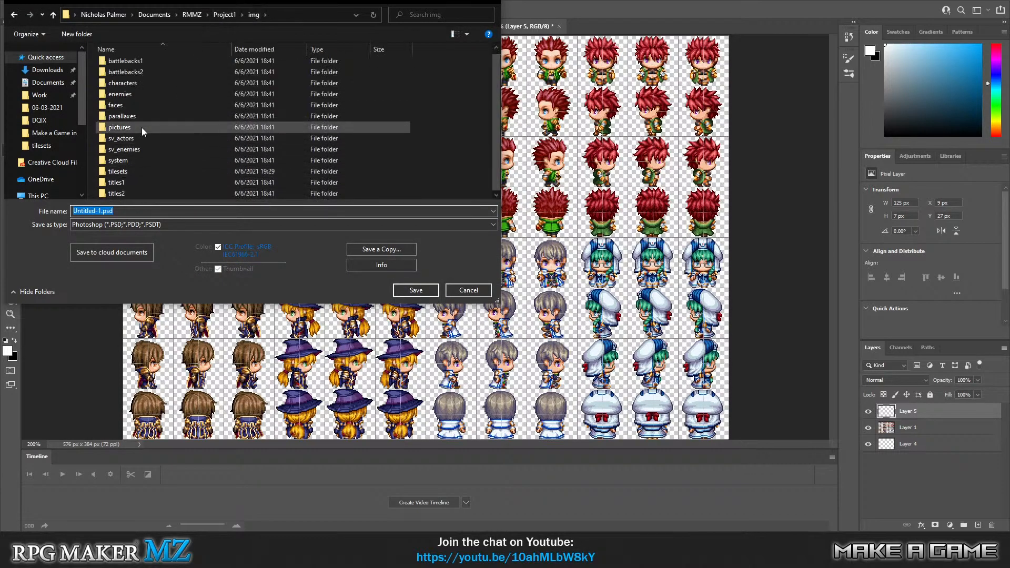
{"action": "double_click", "coordinate": [154, 84]}
{"action": "left_click", "coordinate": [116, 224]}
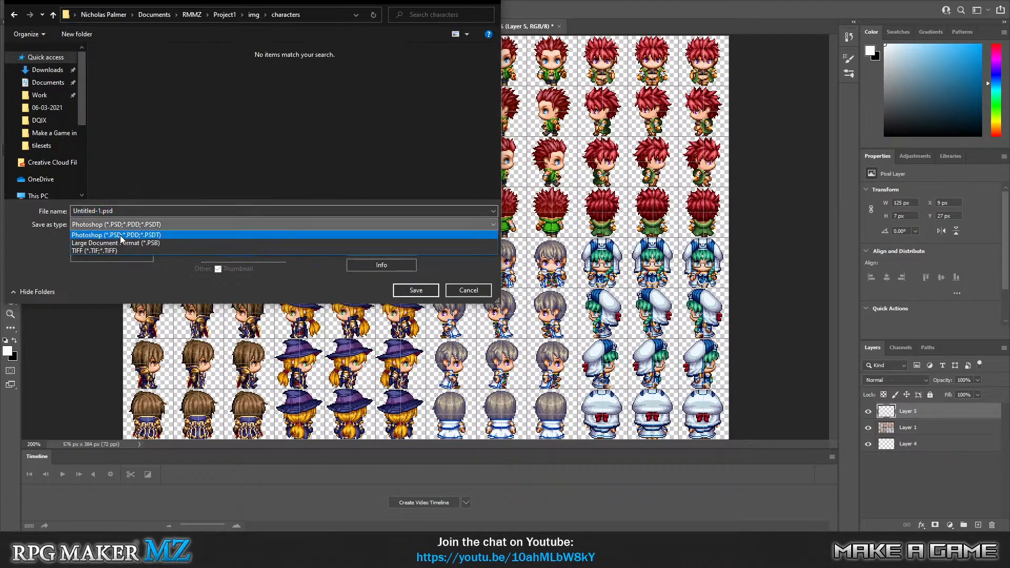
{"action": "left_click", "coordinate": [362, 154]}
Save a copy of the sprite sheet as a PNG named Swimming in the project's img/characters folder.
{"action": "left_click", "coordinate": [393, 250]}
{"action": "key", "text": "ctrl+shift+s"}
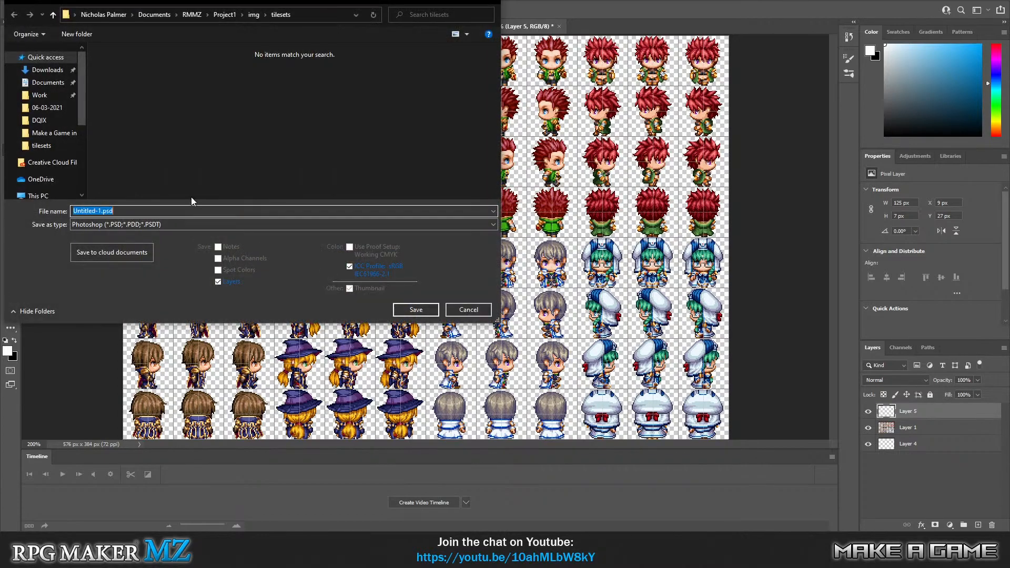
{"action": "left_click", "coordinate": [254, 14]}
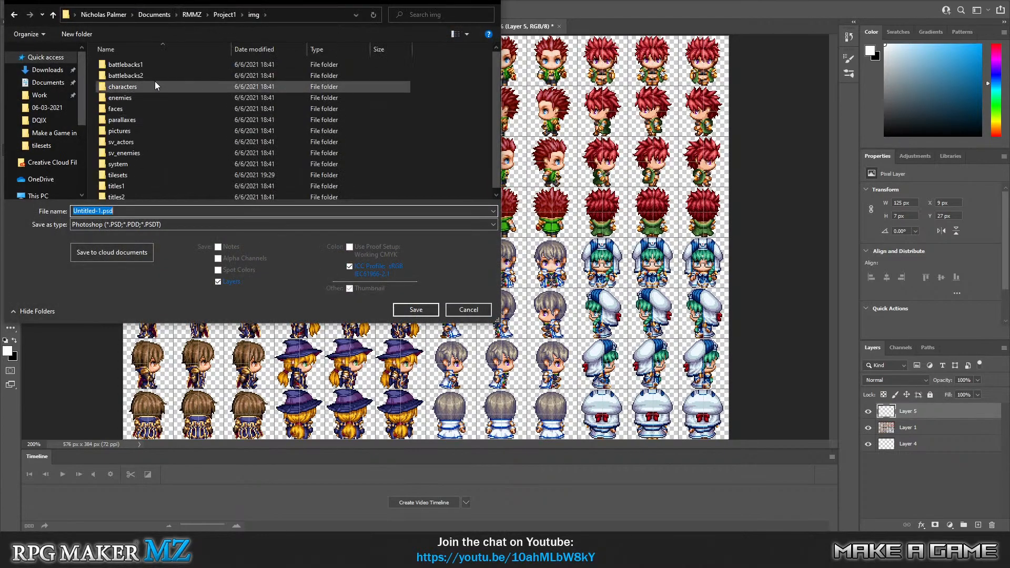
{"action": "double_click", "coordinate": [150, 87]}
{"action": "left_click", "coordinate": [160, 224]}
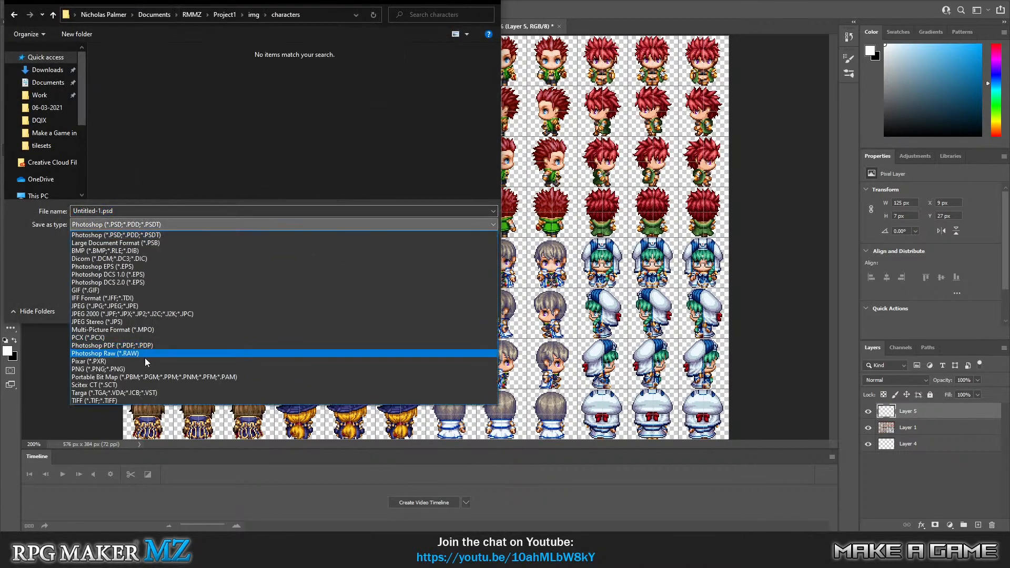
{"action": "left_click", "coordinate": [149, 369]}
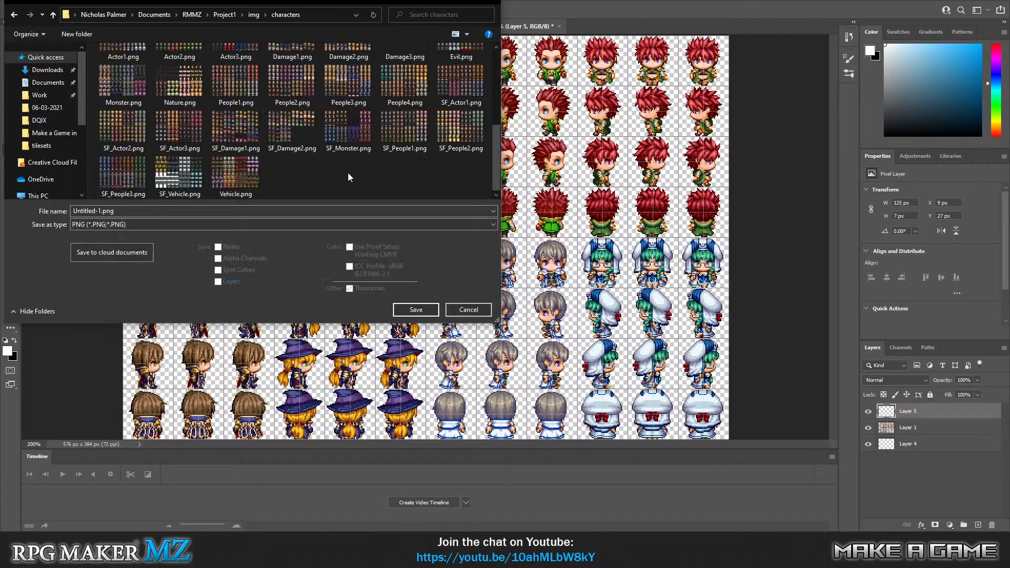
{"action": "double_click", "coordinate": [79, 211]}
{"action": "type", "text": "Swimming"}
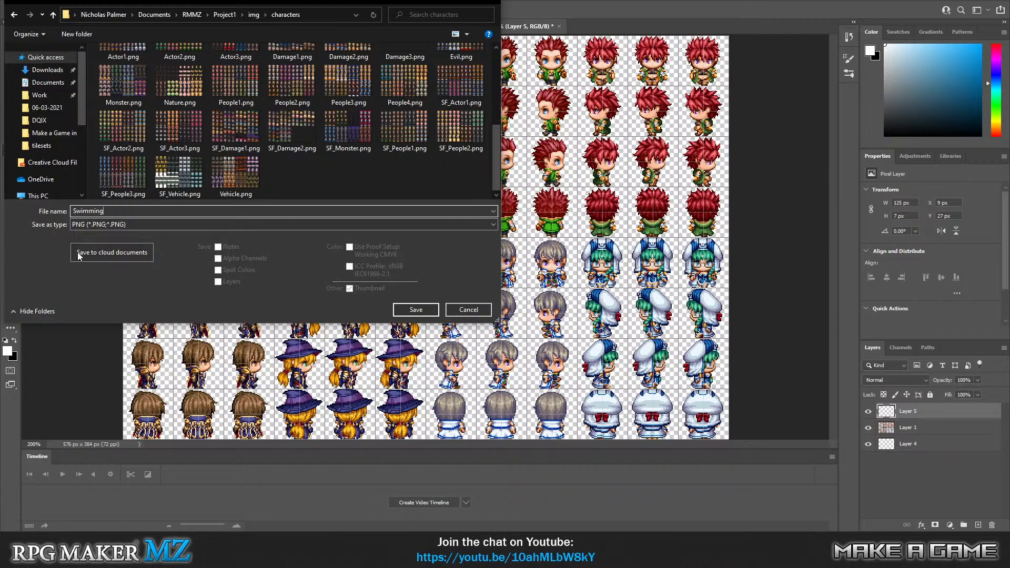
{"action": "left_click", "coordinate": [404, 311]}
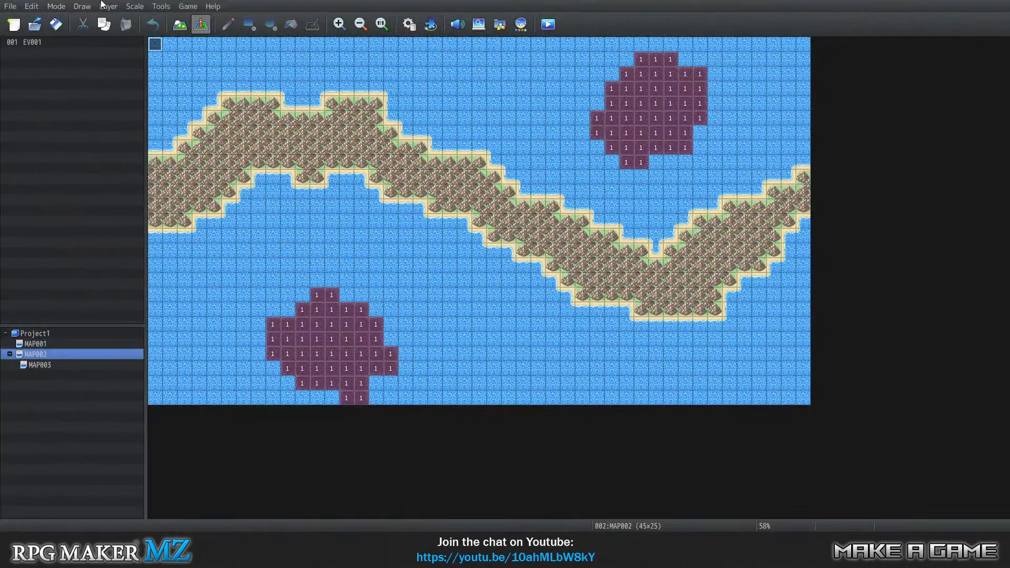
Switch to RPG Maker MZ and set actor 0001's character image to the first sprite of the Swimming sheet in the database.
{"action": "left_click", "coordinate": [163, 8]}
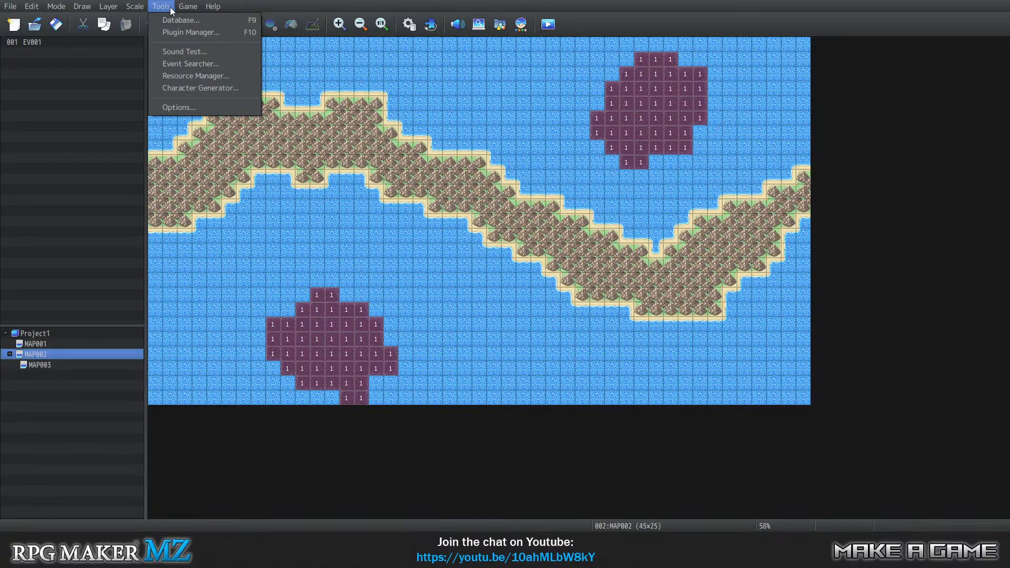
{"action": "left_click", "coordinate": [168, 21]}
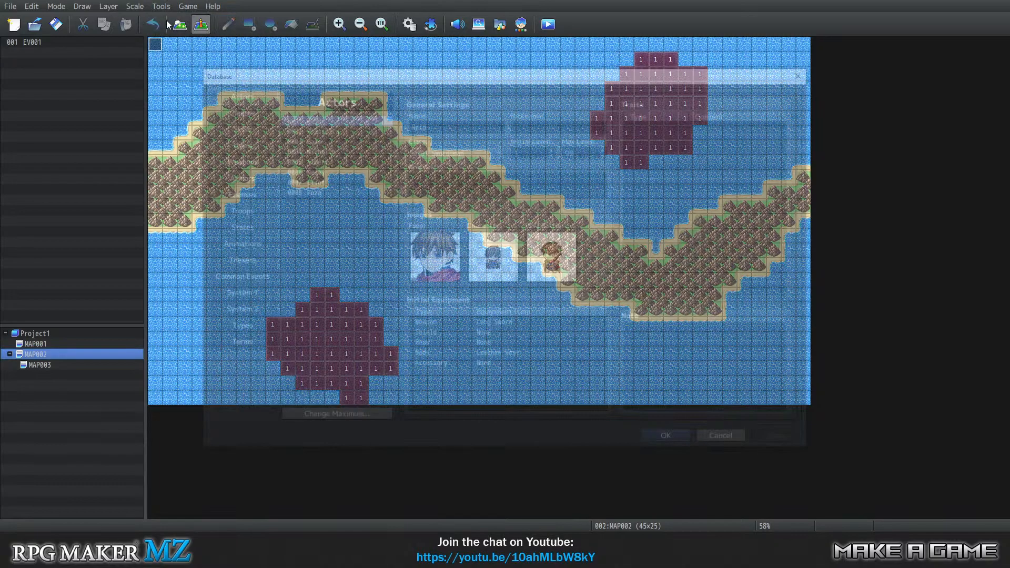
{"action": "double_click", "coordinate": [485, 257]}
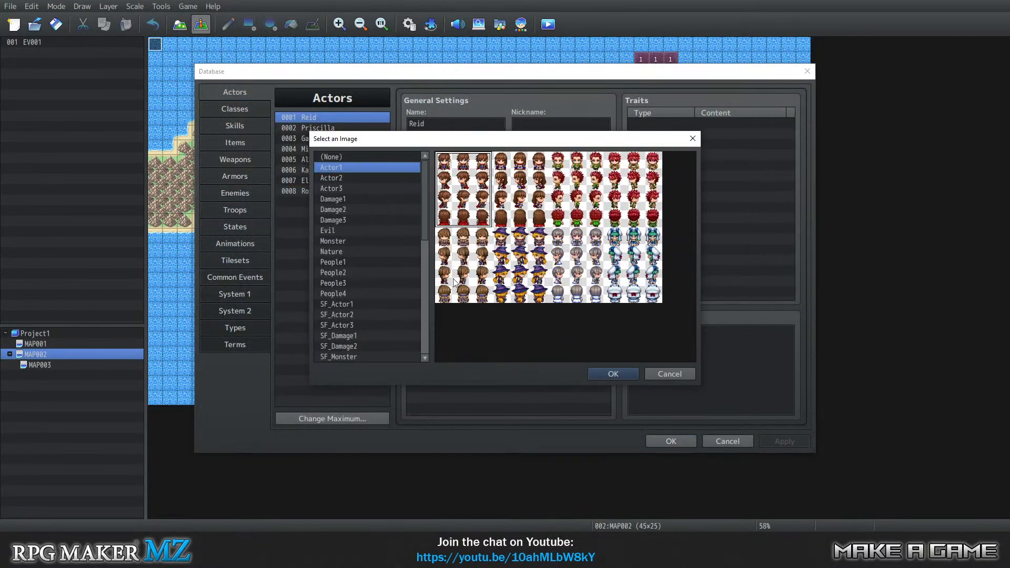
{"action": "scroll", "coordinate": [367, 328], "scroll_direction": "down", "scroll_amount": 6}
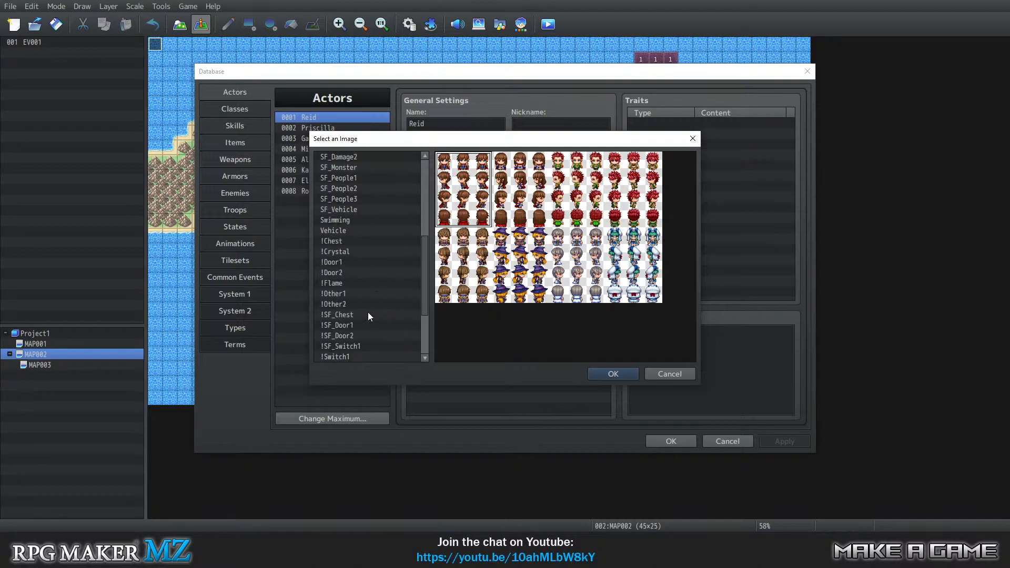
{"action": "scroll", "coordinate": [374, 295], "scroll_direction": "up", "scroll_amount": 1}
{"action": "left_click", "coordinate": [359, 251]}
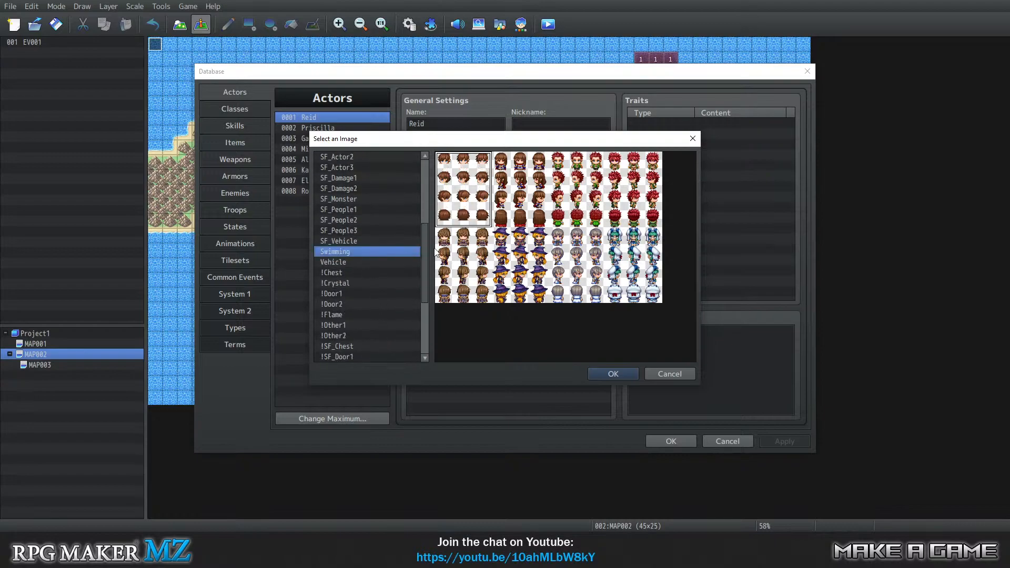
{"action": "left_click", "coordinate": [610, 374]}
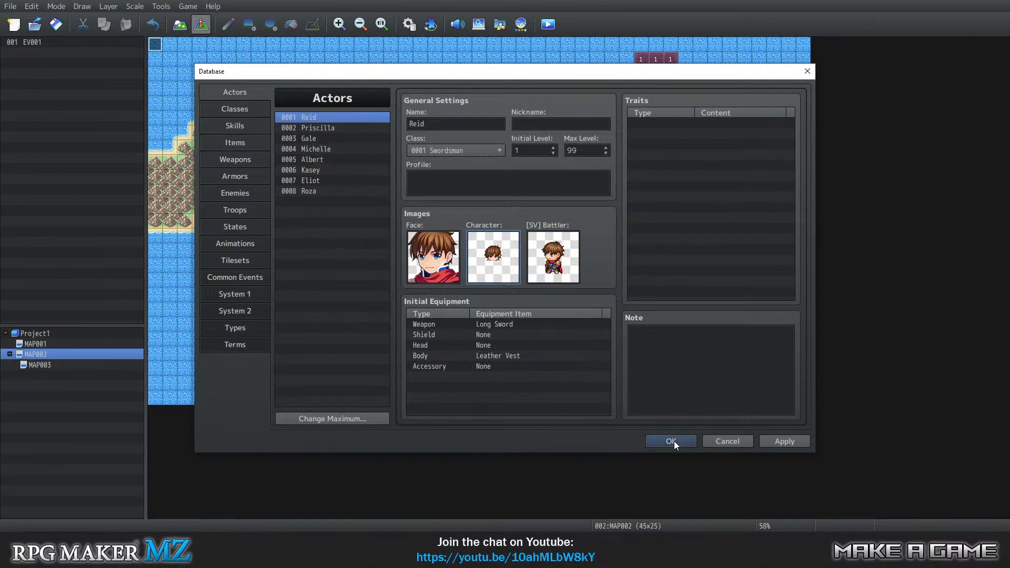
{"action": "left_click", "coordinate": [671, 440]}
Set the player's starting position on MAP002 to the water tile at 10,14, above the lower region 1 area.
{"action": "left_click", "coordinate": [191, 6]}
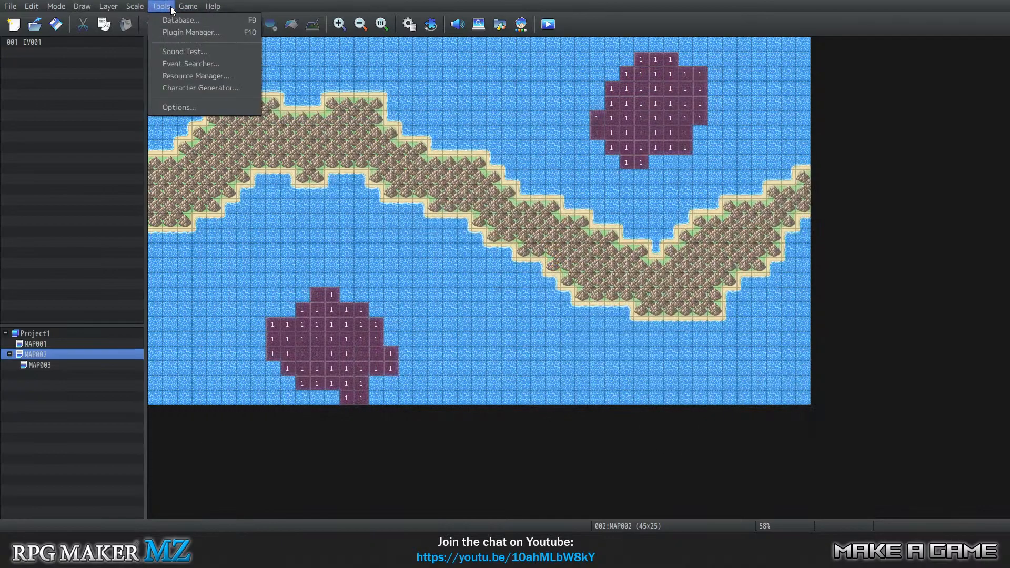
{"action": "left_click", "coordinate": [217, 5]}
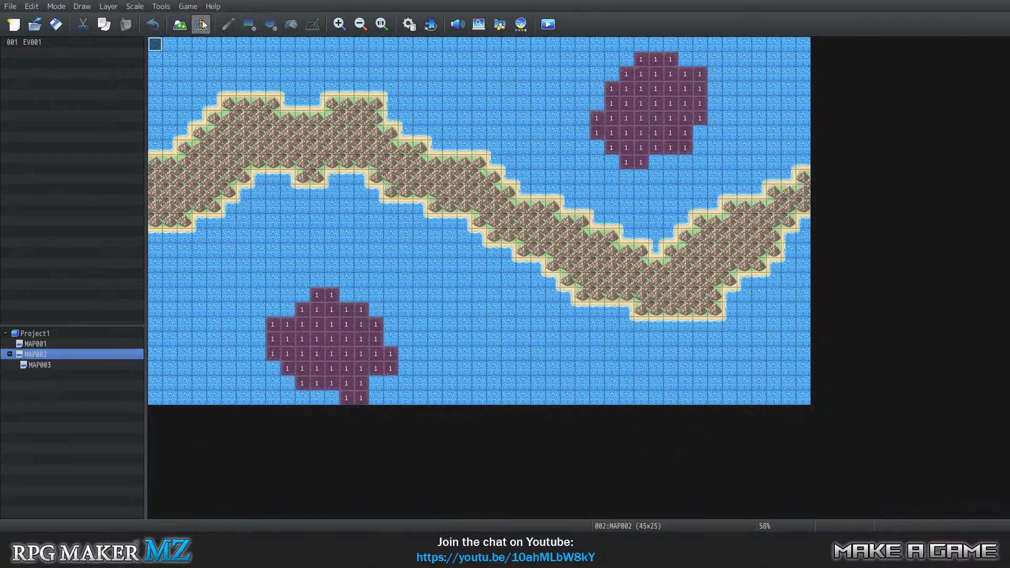
{"action": "right_click", "coordinate": [302, 251]}
{"action": "mouse_move", "coordinate": [389, 408]}
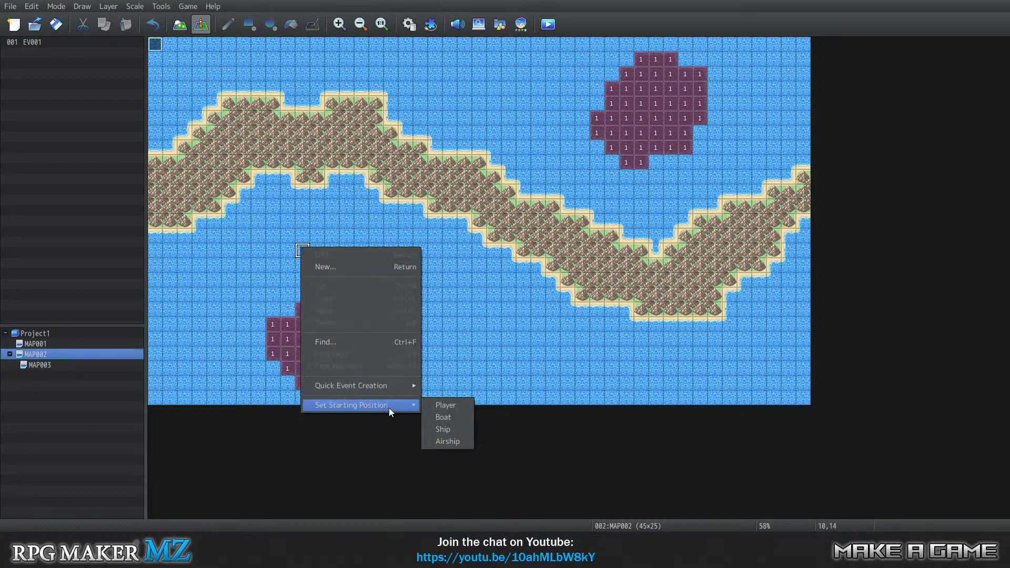
{"action": "left_click", "coordinate": [436, 407]}
Save the project, playtest it from the Autosave file by walking the party down over the deep-water patch, and close the playtest.
{"action": "left_click", "coordinate": [188, 6]}
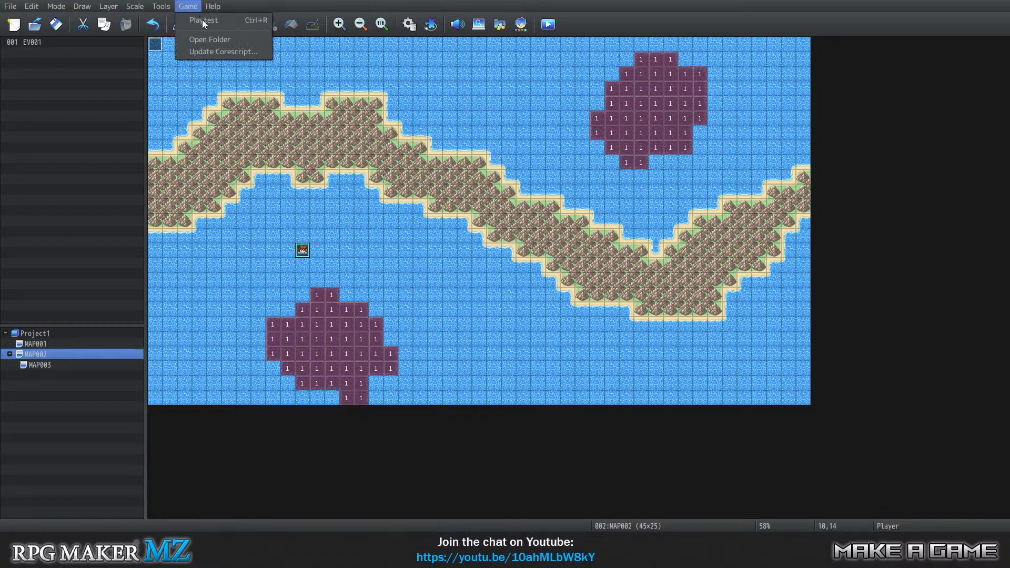
{"action": "left_click", "coordinate": [202, 20]}
{"action": "left_click", "coordinate": [483, 281]}
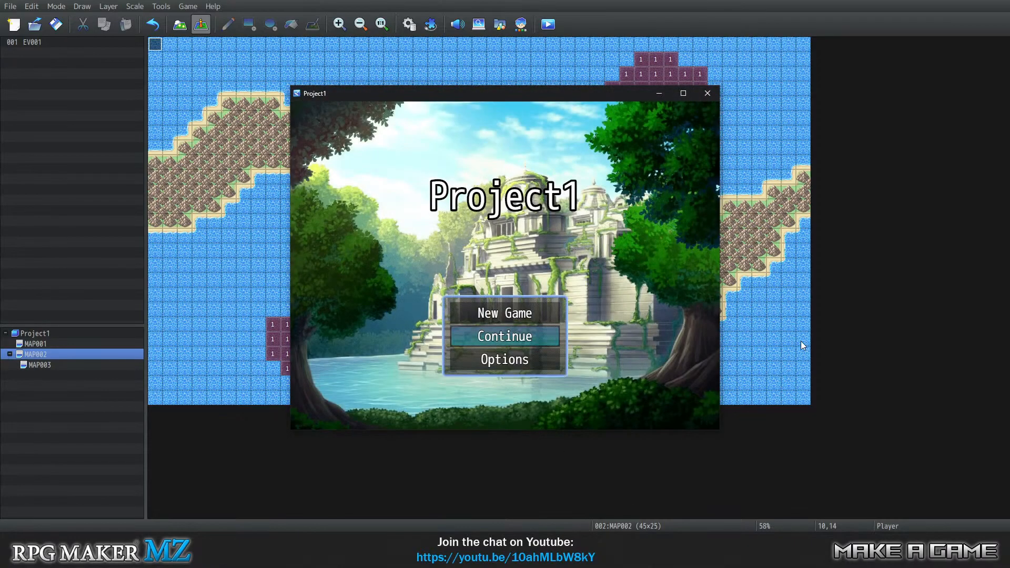
{"action": "key", "text": "Return"}
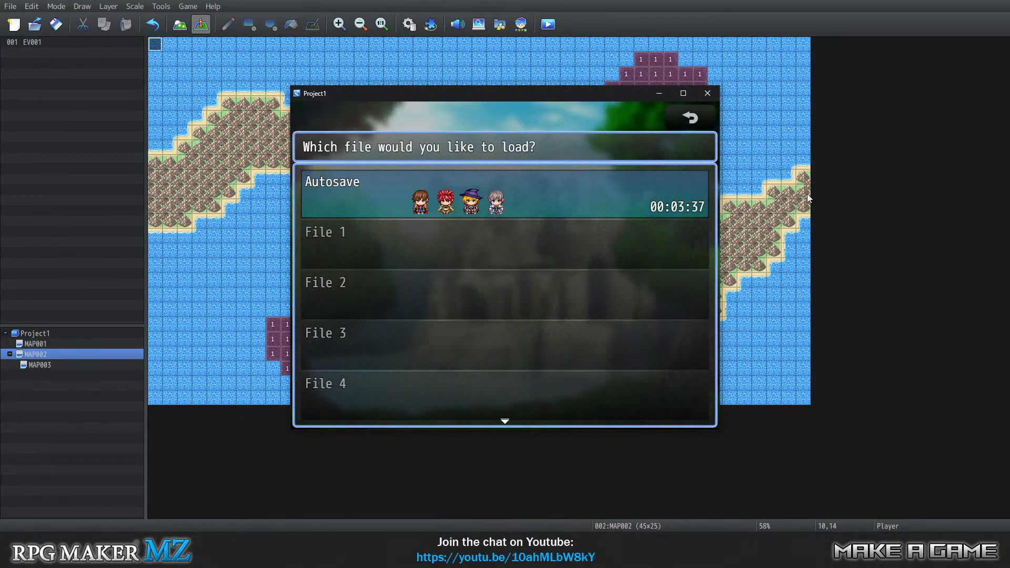
{"action": "key", "text": "Return"}
{"action": "key", "text": "Down"}
{"action": "key", "text": "Down"}
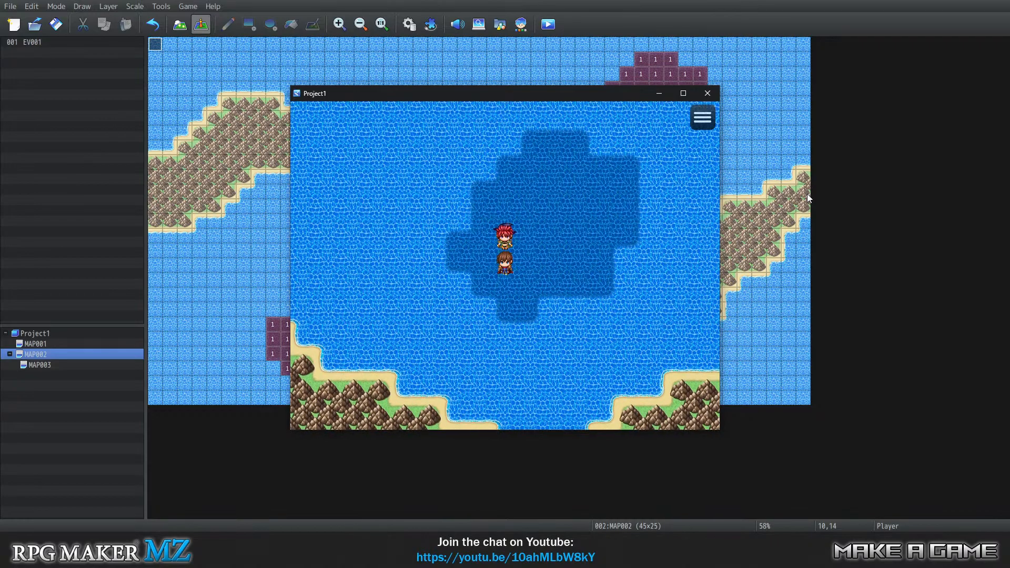
{"action": "left_click", "coordinate": [708, 93]}
Check actor 0001's character image in the database.
{"action": "left_click", "coordinate": [161, 6]}
{"action": "left_click", "coordinate": [182, 19]}
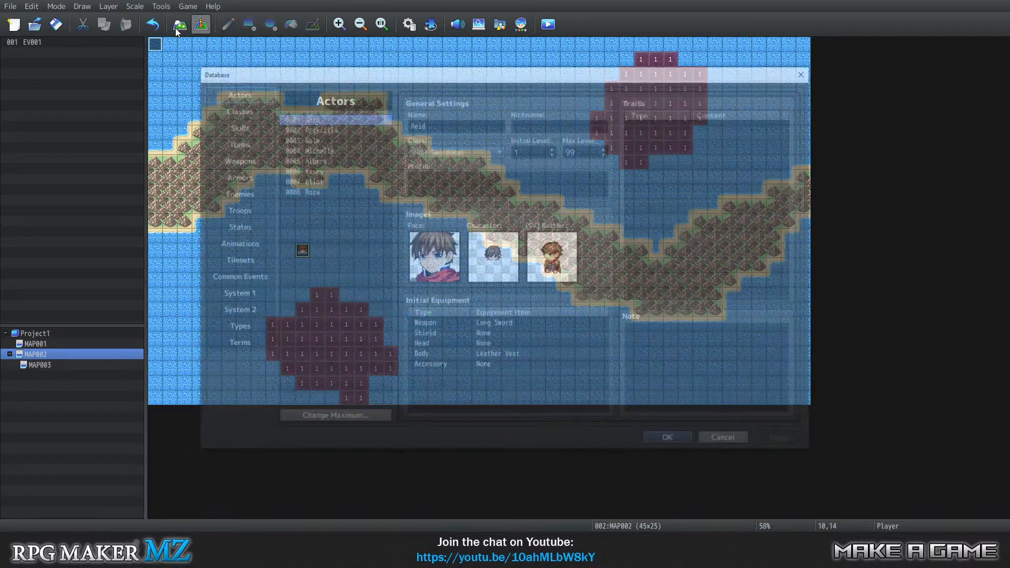
{"action": "left_click", "coordinate": [682, 438]}
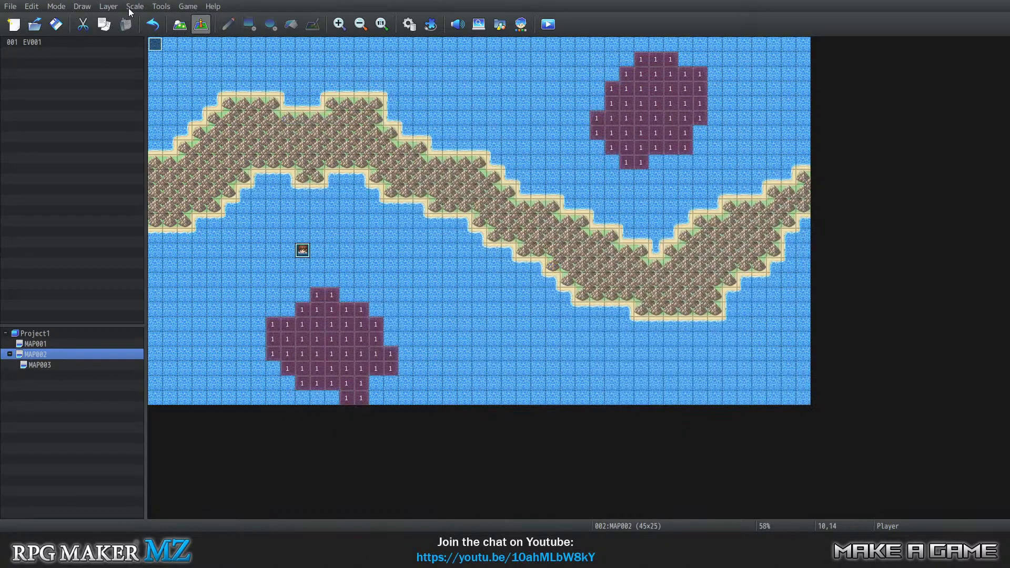
Save the changes and start a new game in a fresh playtest.
{"action": "left_click", "coordinate": [188, 7]}
{"action": "left_click", "coordinate": [197, 28]}
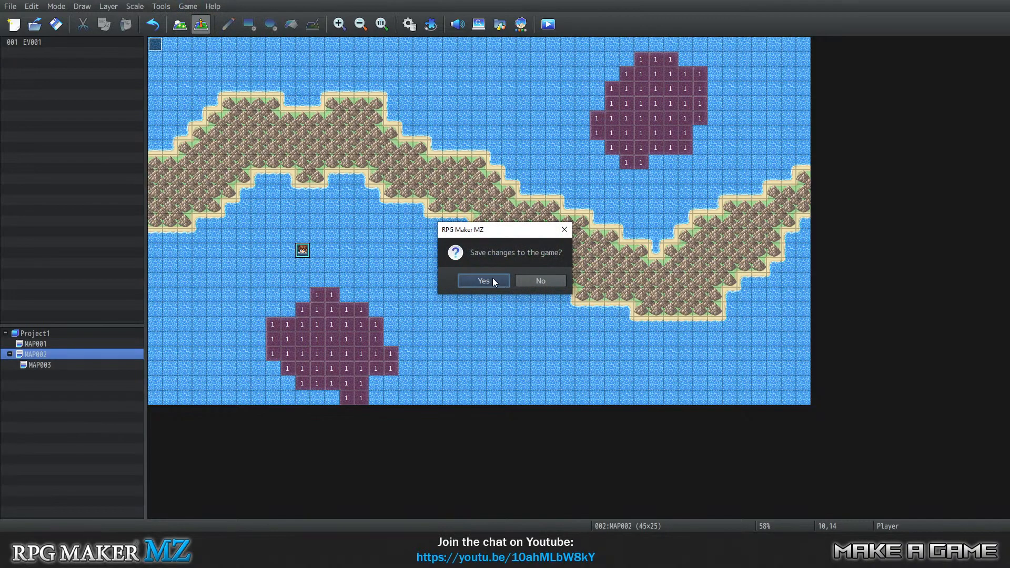
{"action": "left_click", "coordinate": [493, 283]}
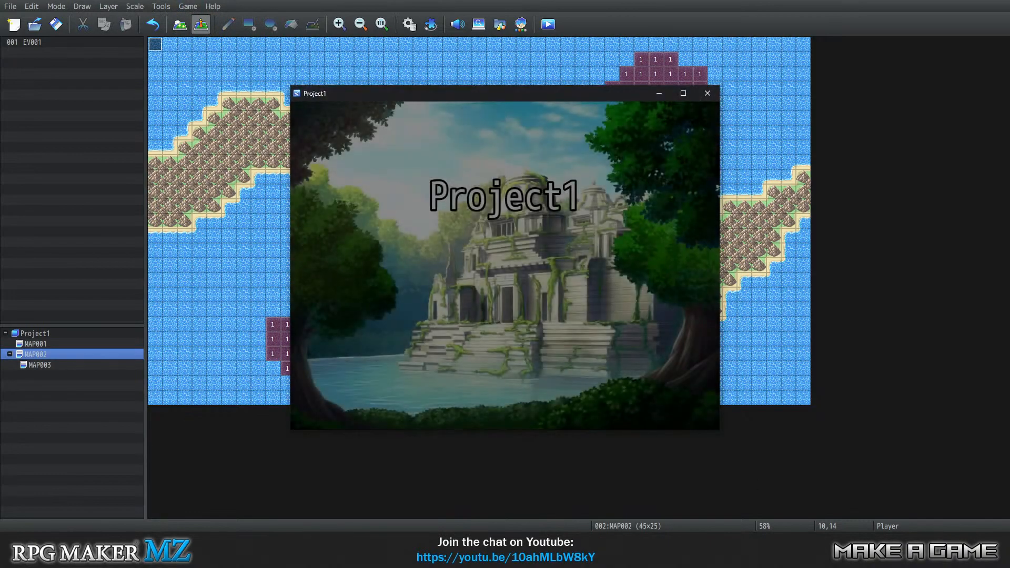
{"action": "key", "text": "Up"}
{"action": "key", "text": "Return"}
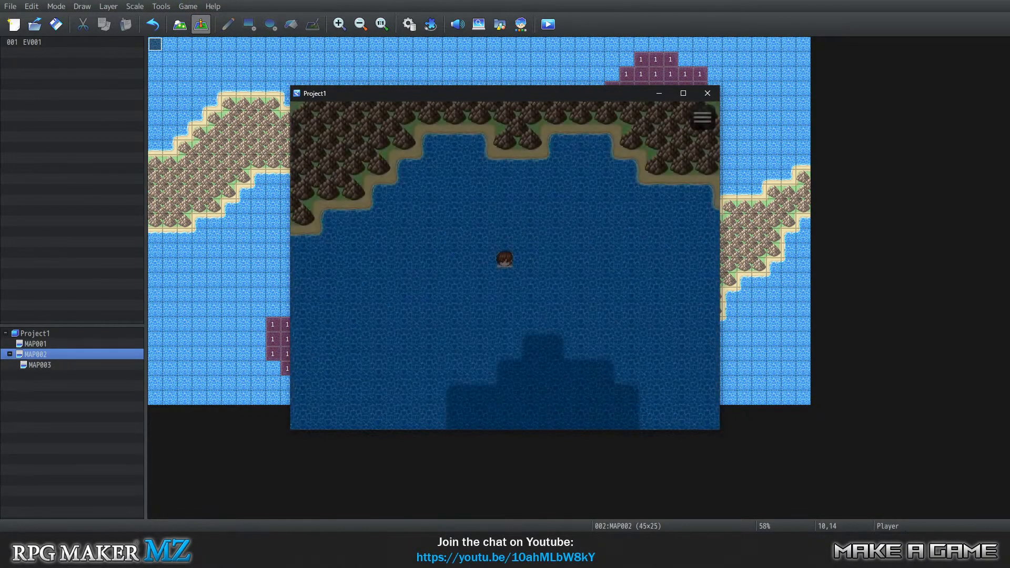
Swim the hero down over the deep-water patch, left, up to the shore and back down, and end the playtest.
{"action": "key", "text": "Down"}
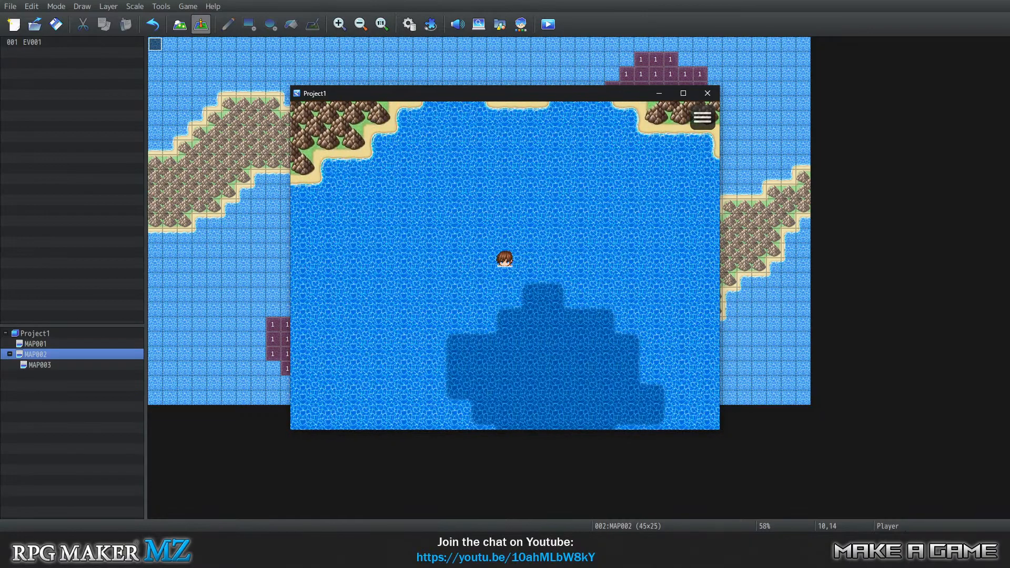
{"action": "key", "text": "Down"}
{"action": "key", "text": "Down"}
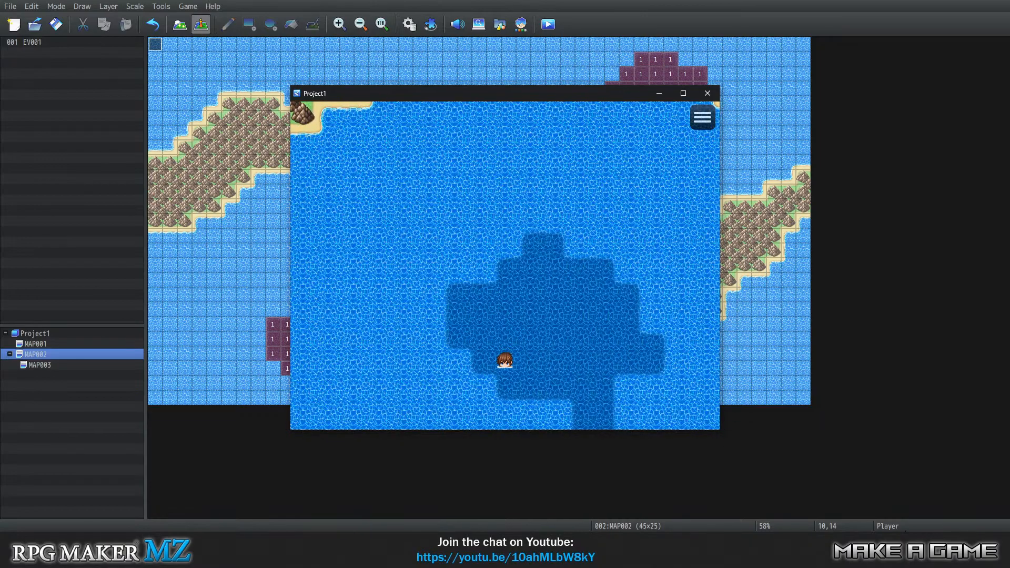
{"action": "key", "text": "Left"}
{"action": "key", "text": "Up"}
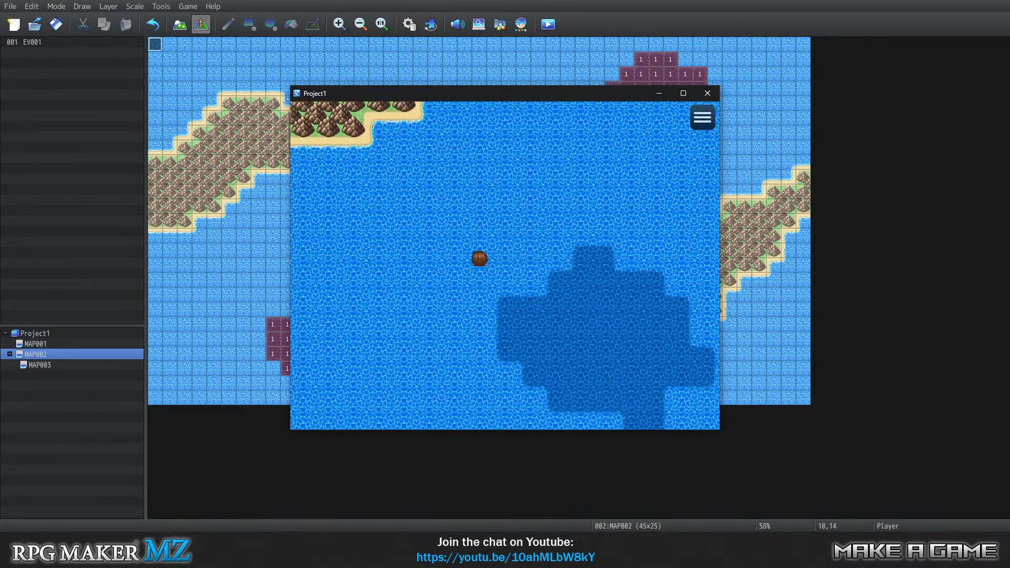
{"action": "key", "text": "Up"}
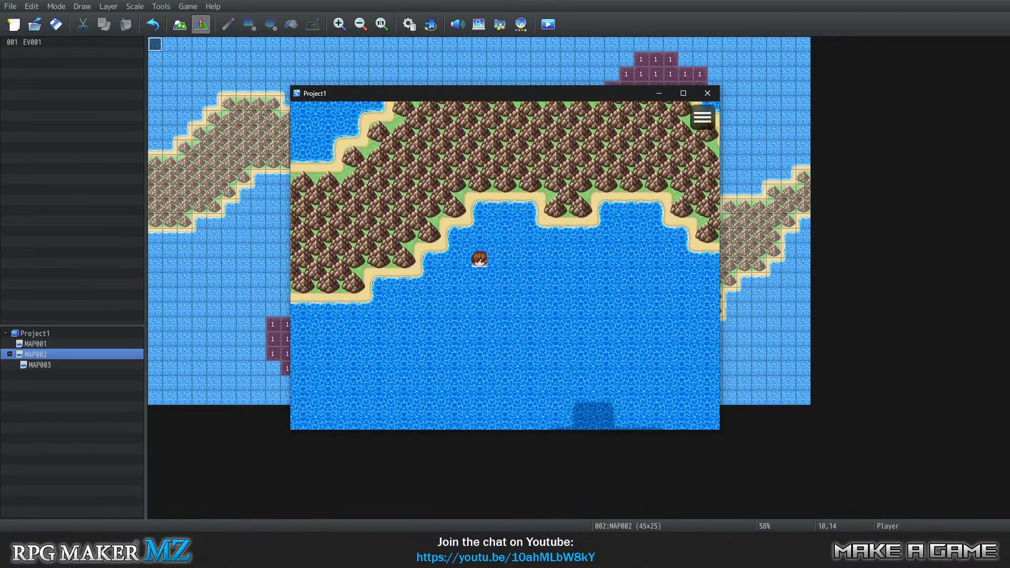
{"action": "key", "text": "Down"}
{"action": "key", "text": "Down"}
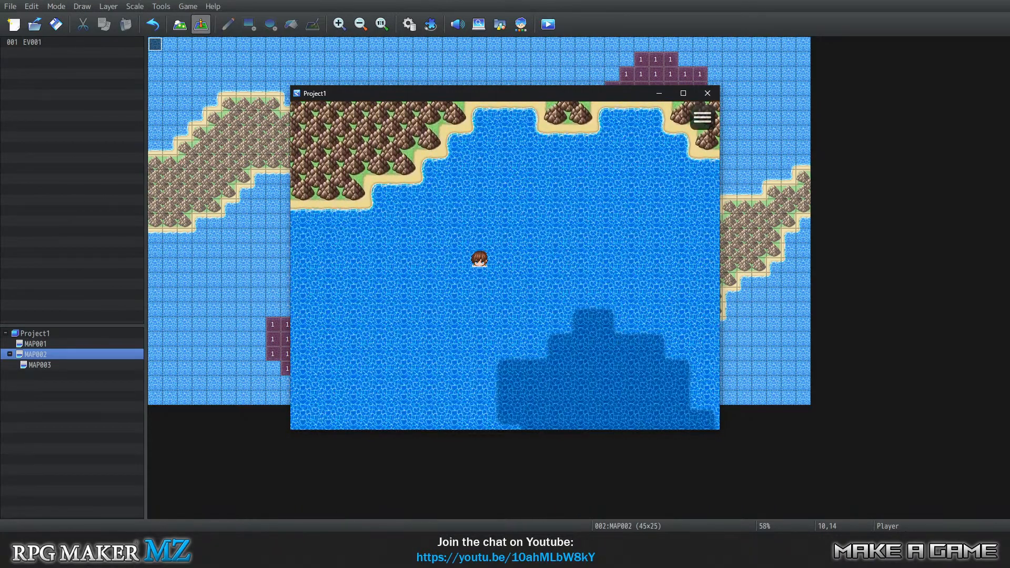
{"action": "key", "text": "Down"}
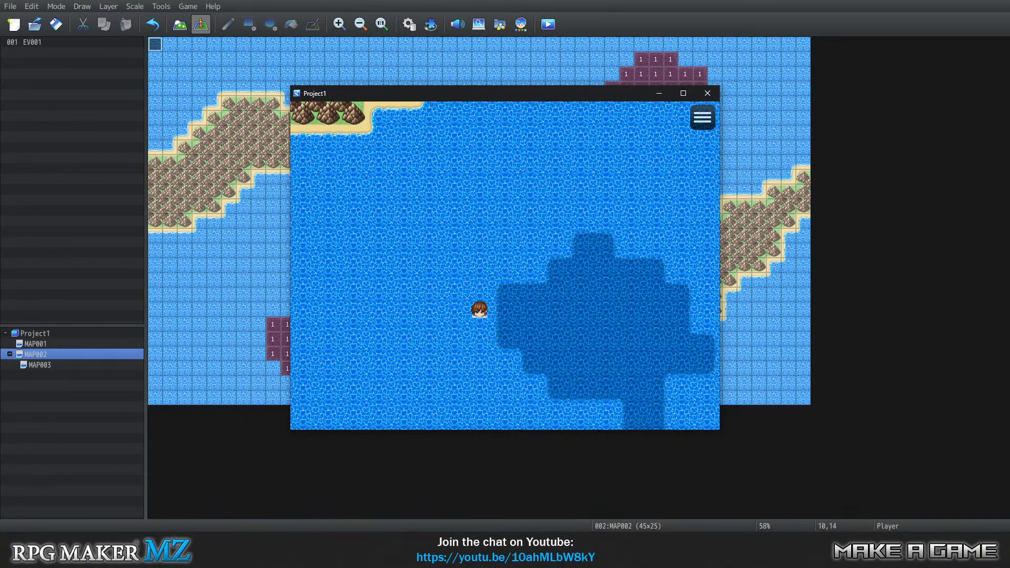
{"action": "left_click", "coordinate": [707, 93]}
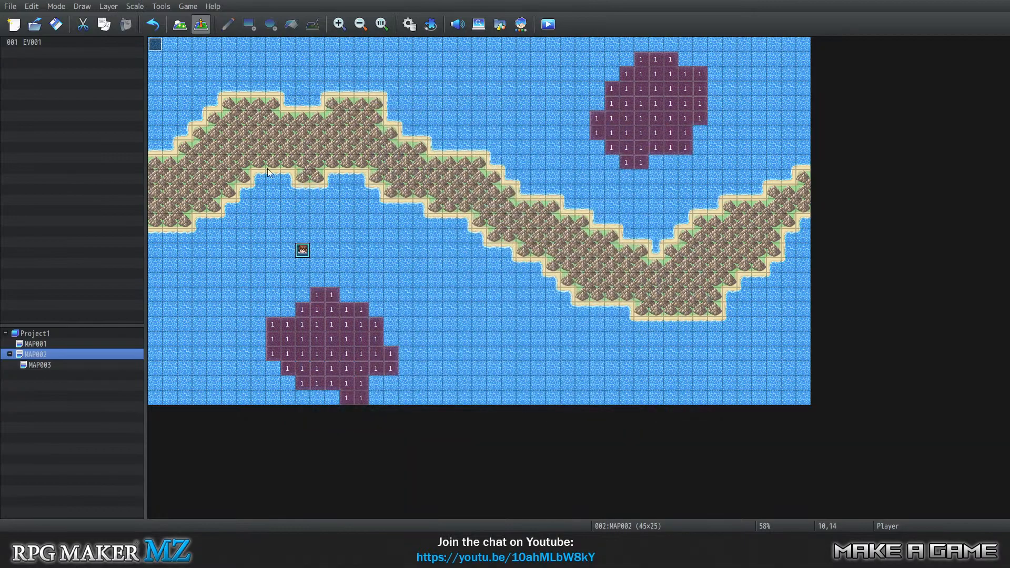
Create a new event at tile 1,0 on MAP002 with the Autorun trigger and open its event command list.
{"action": "right_click", "coordinate": [304, 254]}
{"action": "left_click", "coordinate": [272, 235]}
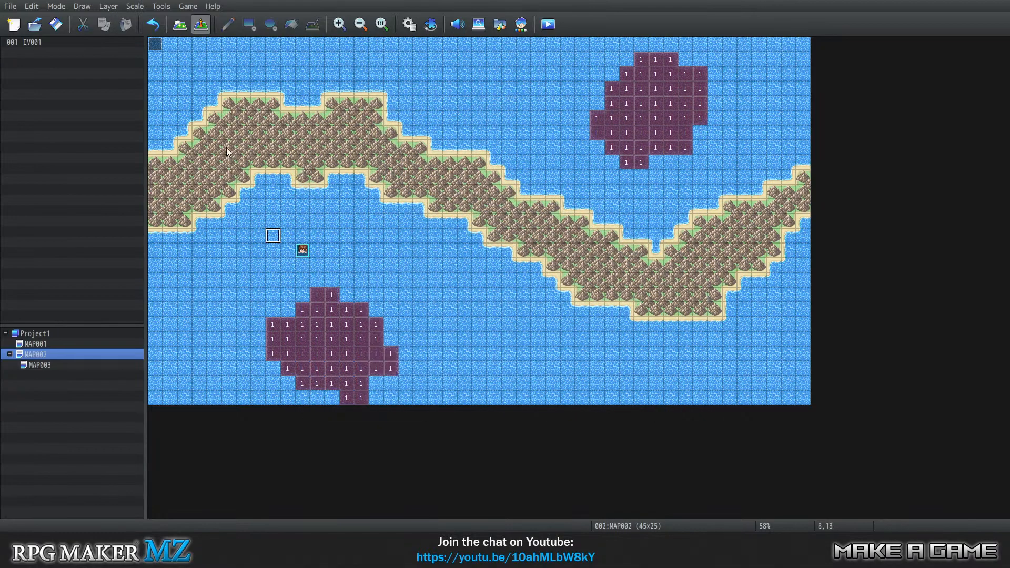
{"action": "right_click", "coordinate": [175, 46]}
{"action": "left_click", "coordinate": [194, 63]}
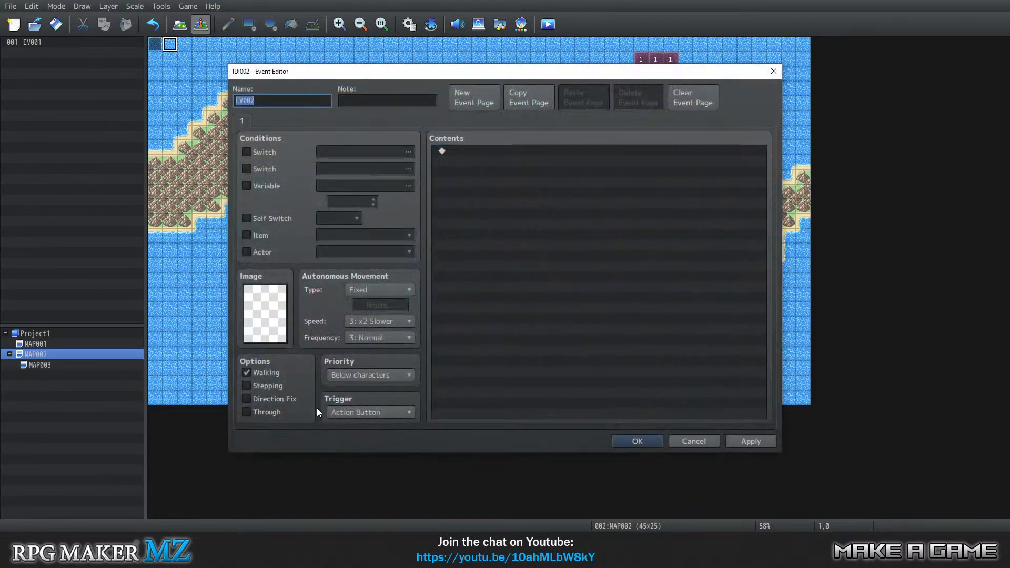
{"action": "left_click", "coordinate": [377, 377]}
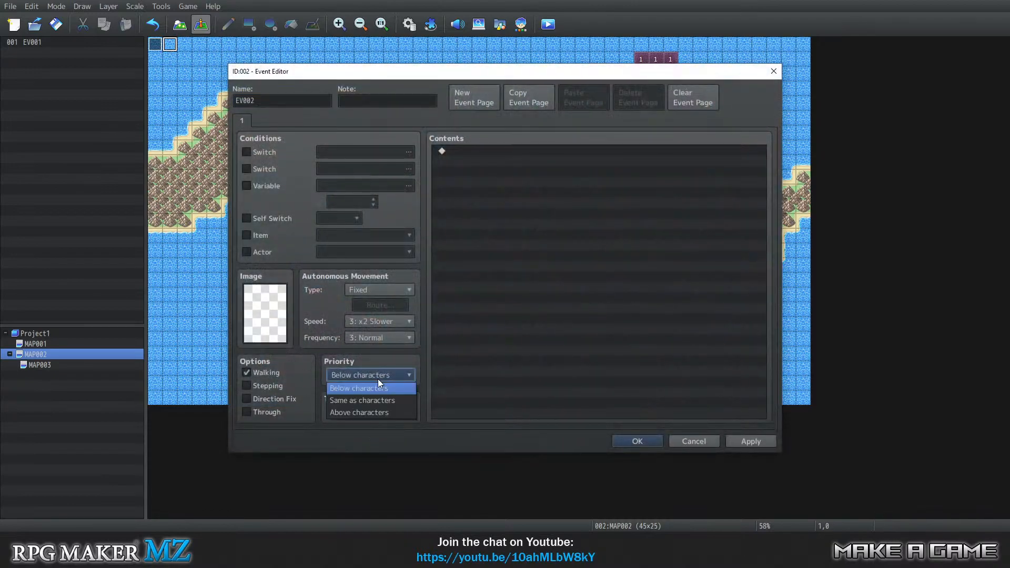
{"action": "left_click", "coordinate": [377, 378]}
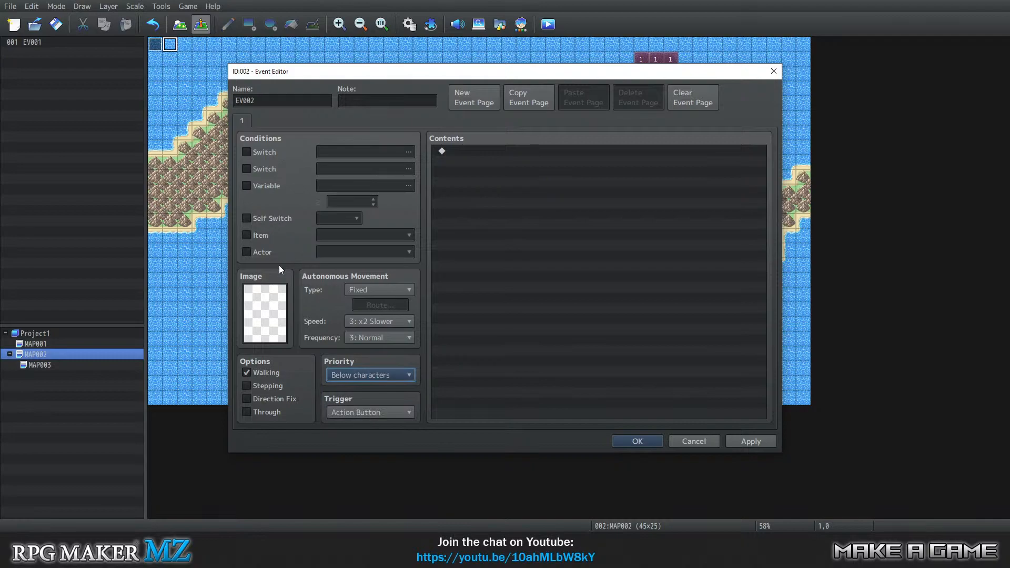
{"action": "left_click", "coordinate": [361, 411]}
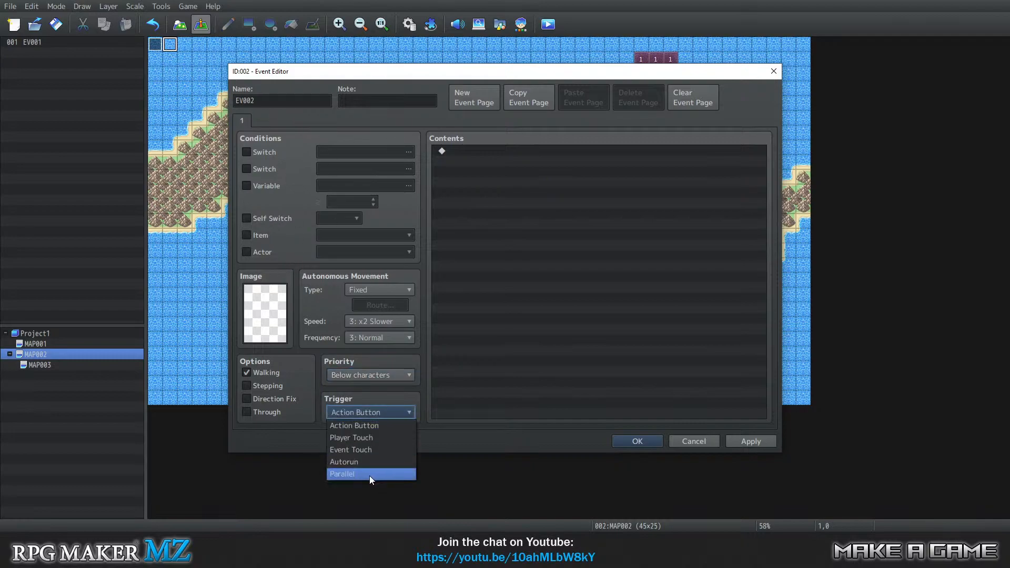
{"action": "left_click", "coordinate": [370, 460]}
{"action": "double_click", "coordinate": [471, 150]}
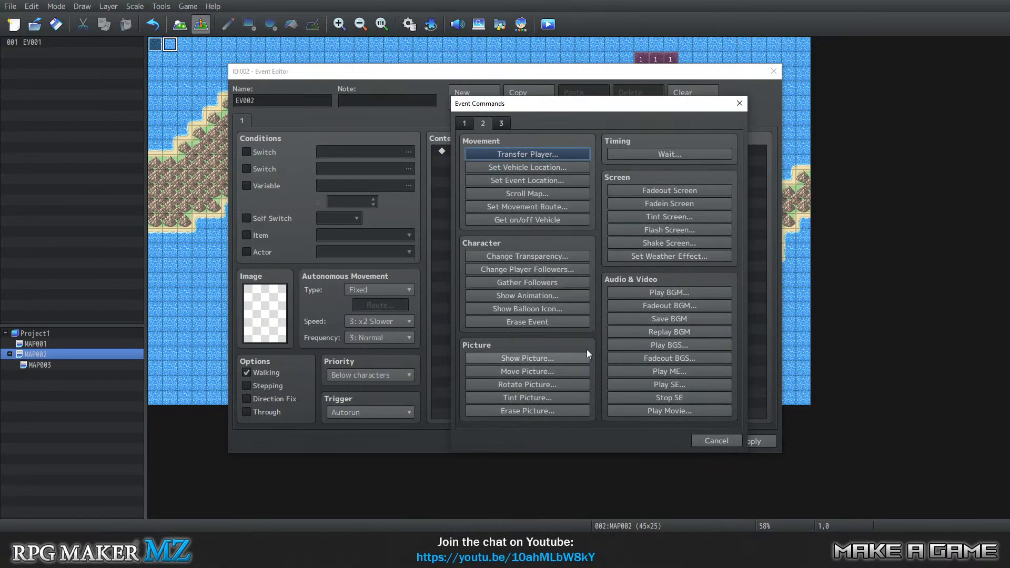
{"action": "left_click", "coordinate": [471, 122]}
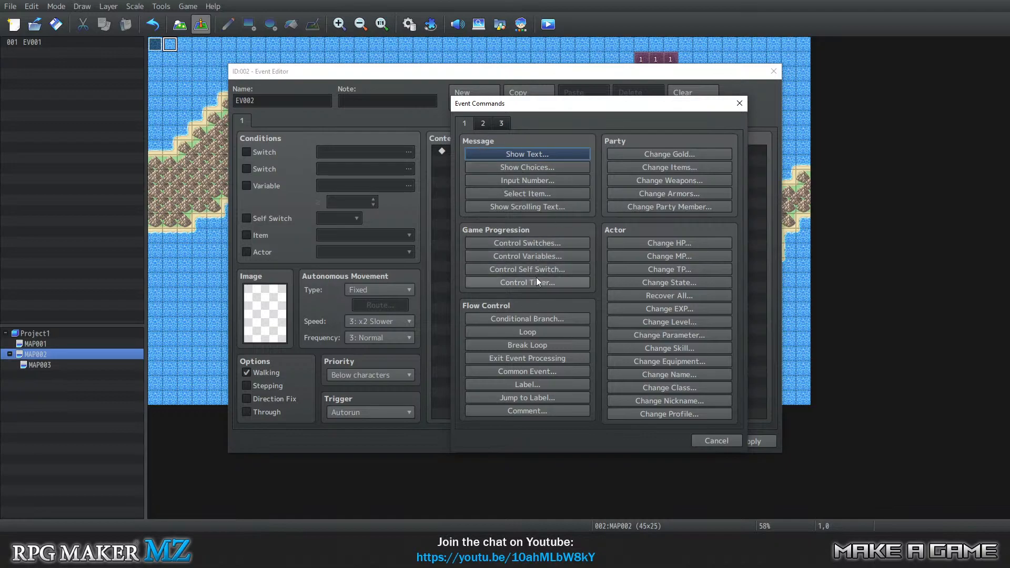
{"action": "left_click", "coordinate": [482, 123]}
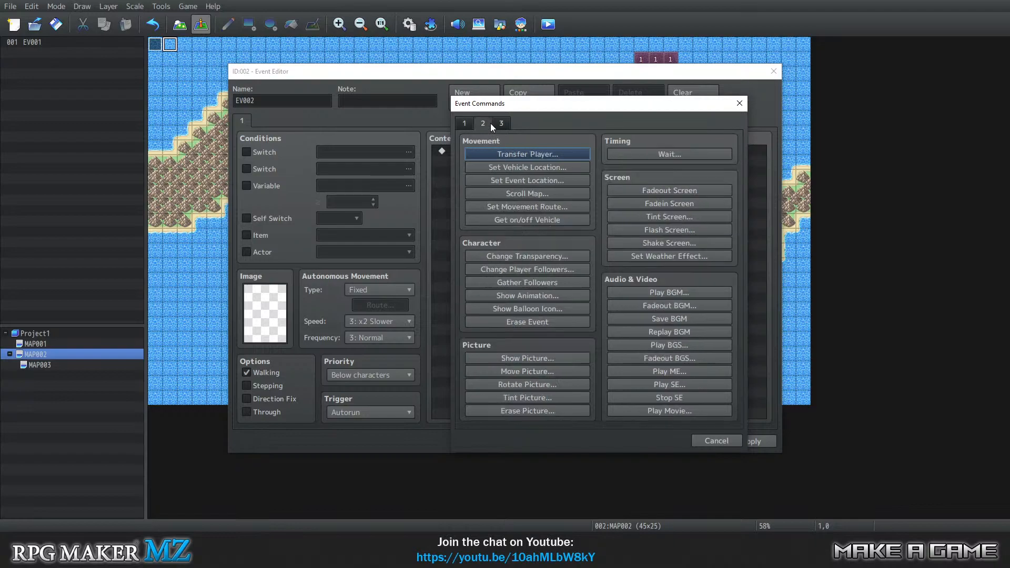
{"action": "left_click", "coordinate": [500, 123]}
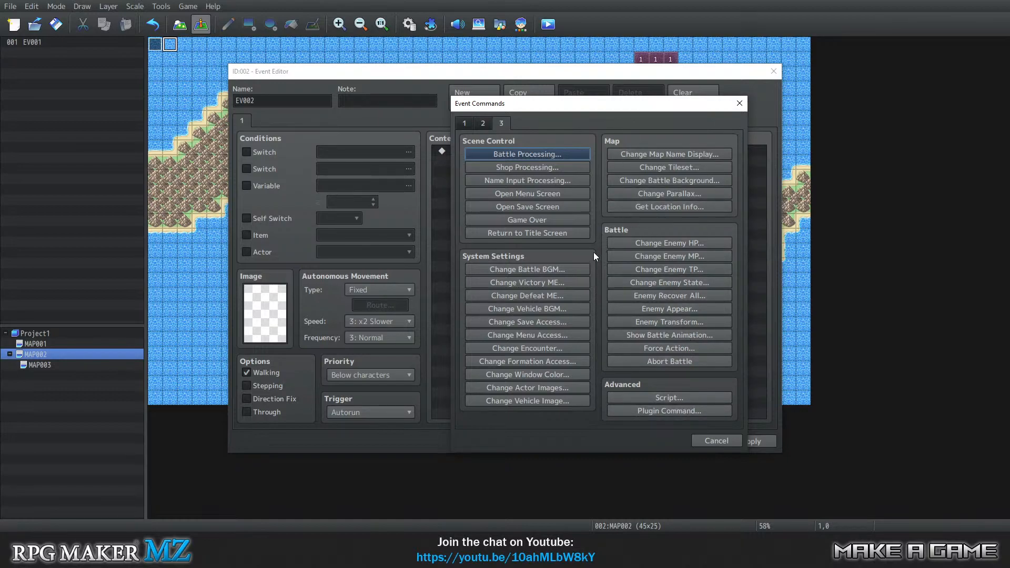
{"action": "left_click", "coordinate": [482, 124]}
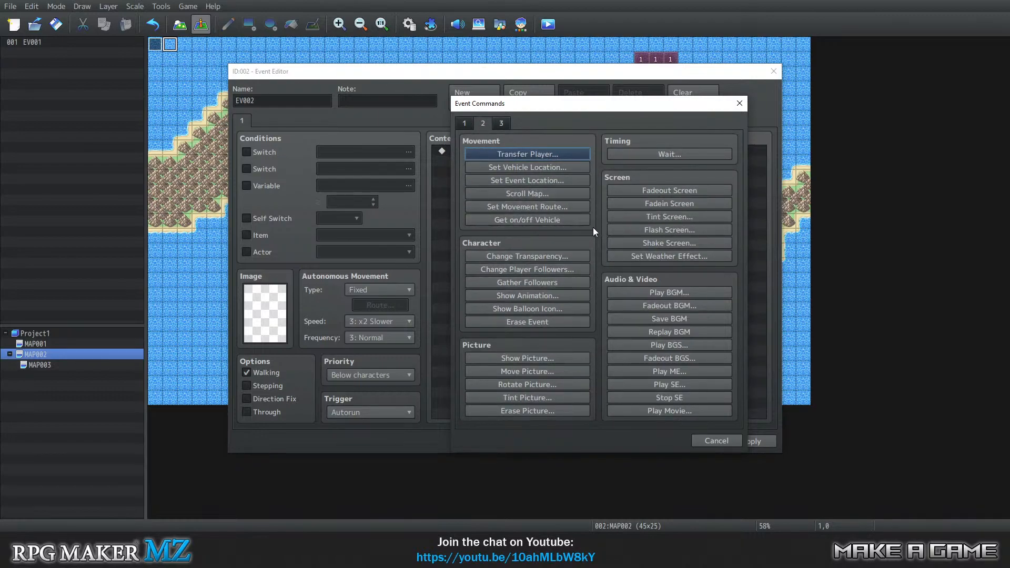
{"action": "left_click", "coordinate": [541, 207]}
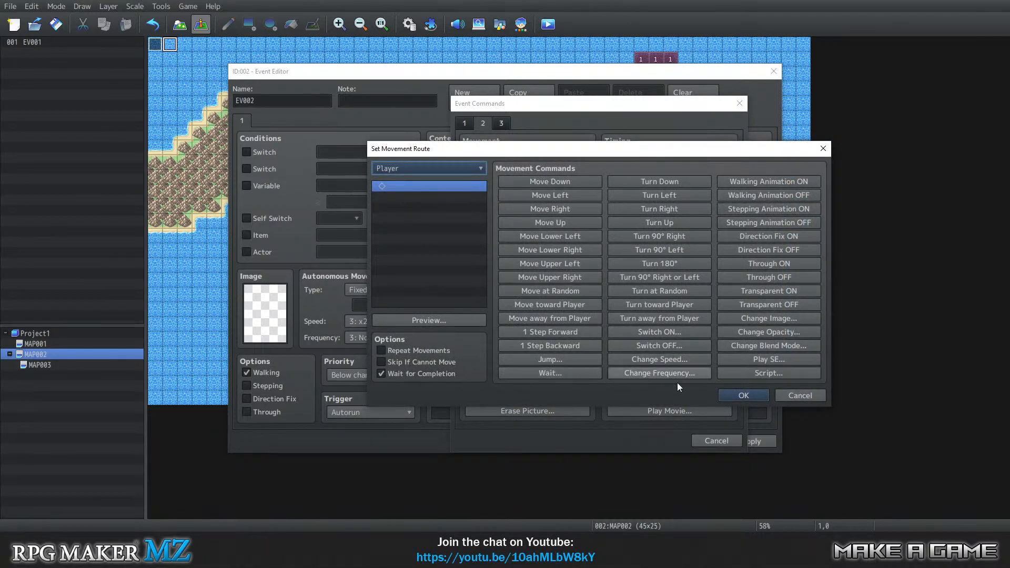
{"action": "left_click", "coordinate": [797, 395]}
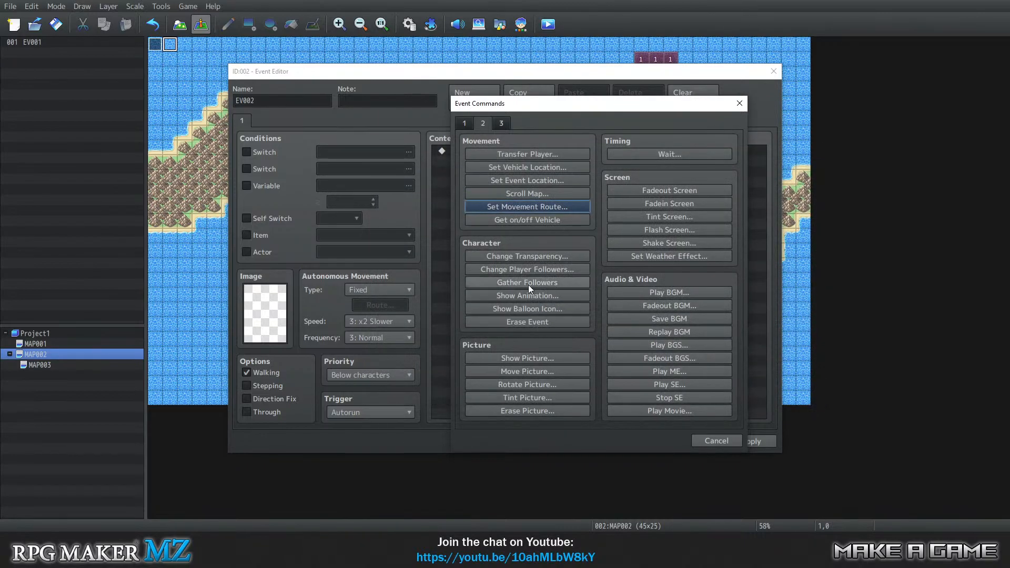
Add a Set Movement Route command that turns Stepping Animation ON for the player.
{"action": "left_click", "coordinate": [541, 207]}
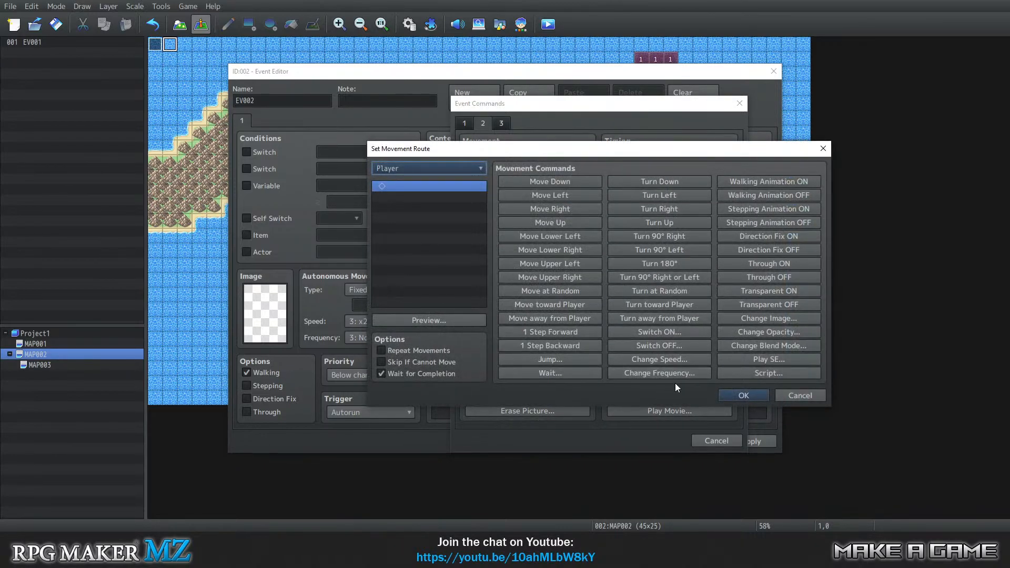
{"action": "left_click", "coordinate": [764, 212]}
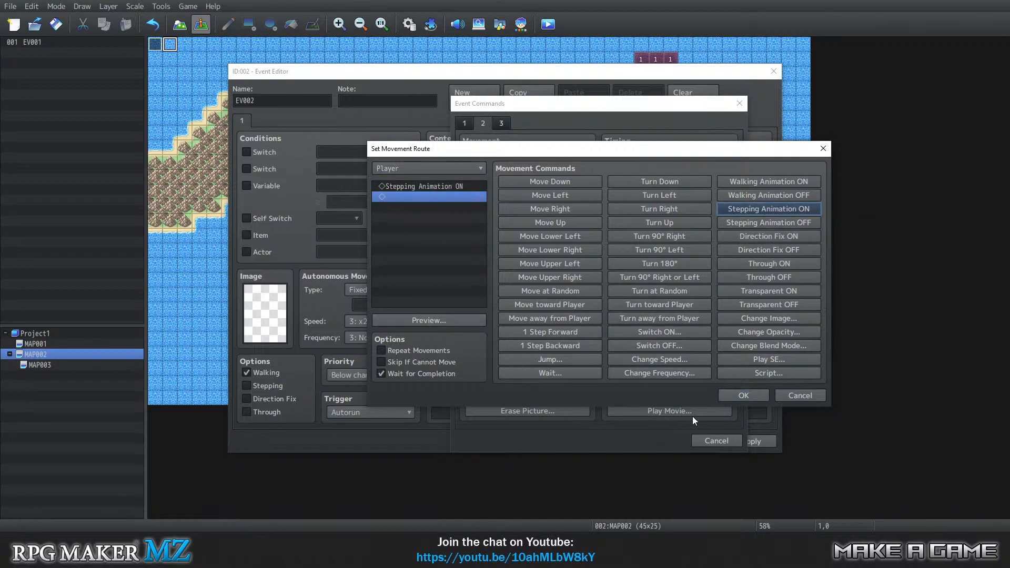
{"action": "left_click", "coordinate": [741, 392]}
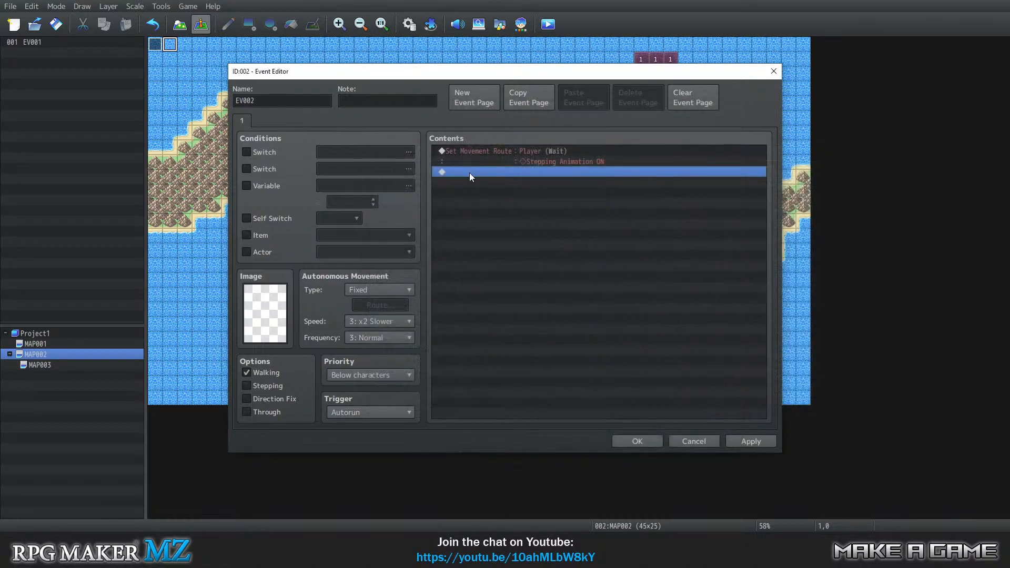
Add a Control Self Switch command setting A to ON below the movement route in the event's contents.
{"action": "right_click", "coordinate": [471, 169]}
{"action": "left_click", "coordinate": [490, 176]}
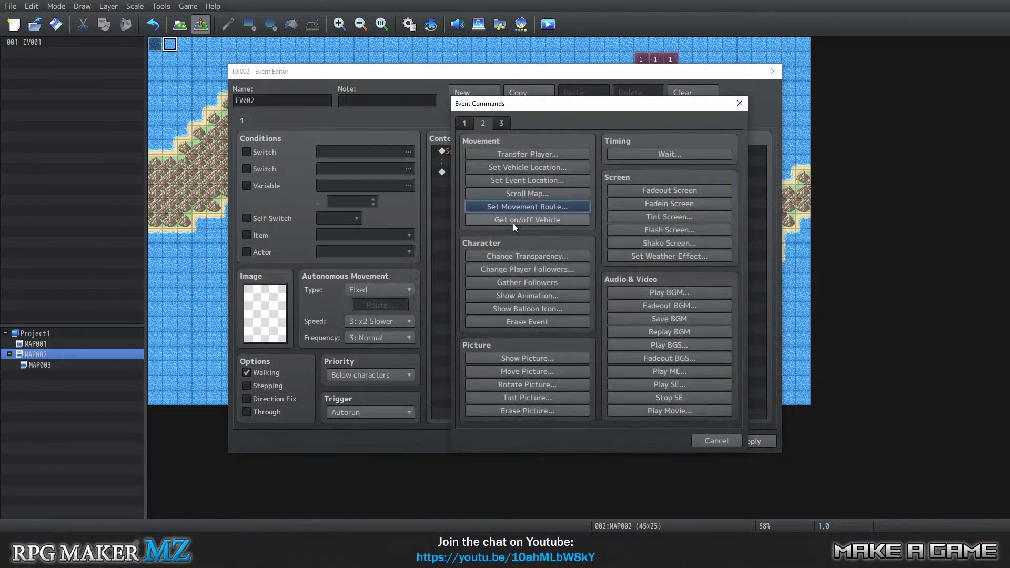
{"action": "left_click", "coordinate": [459, 123]}
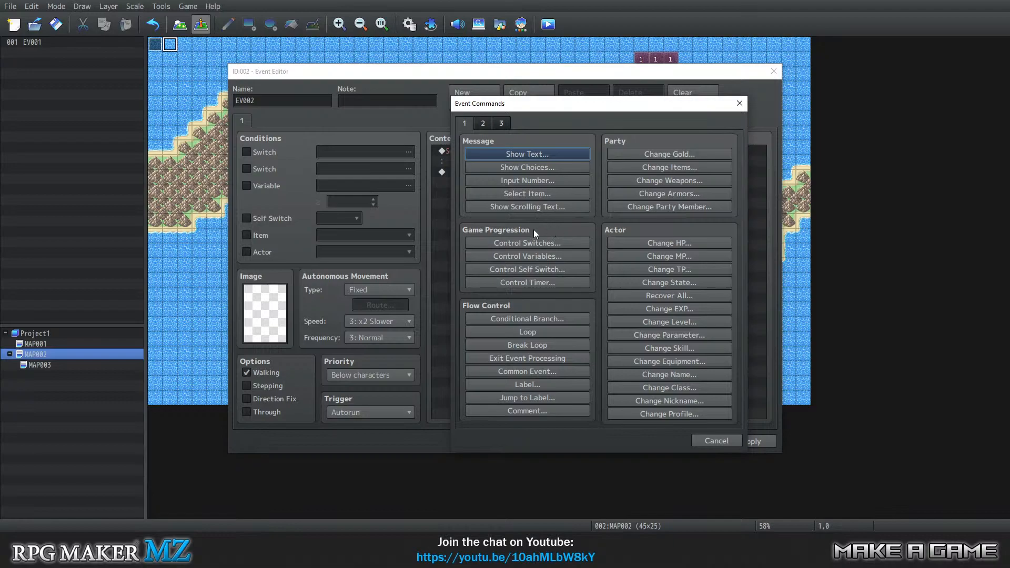
{"action": "left_click", "coordinate": [521, 269]}
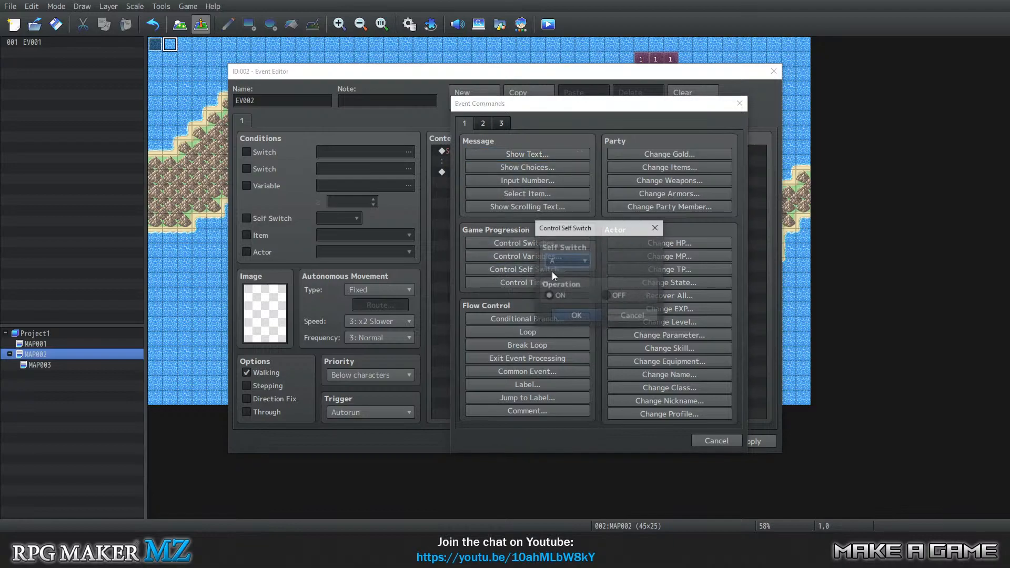
{"action": "left_click", "coordinate": [601, 325]}
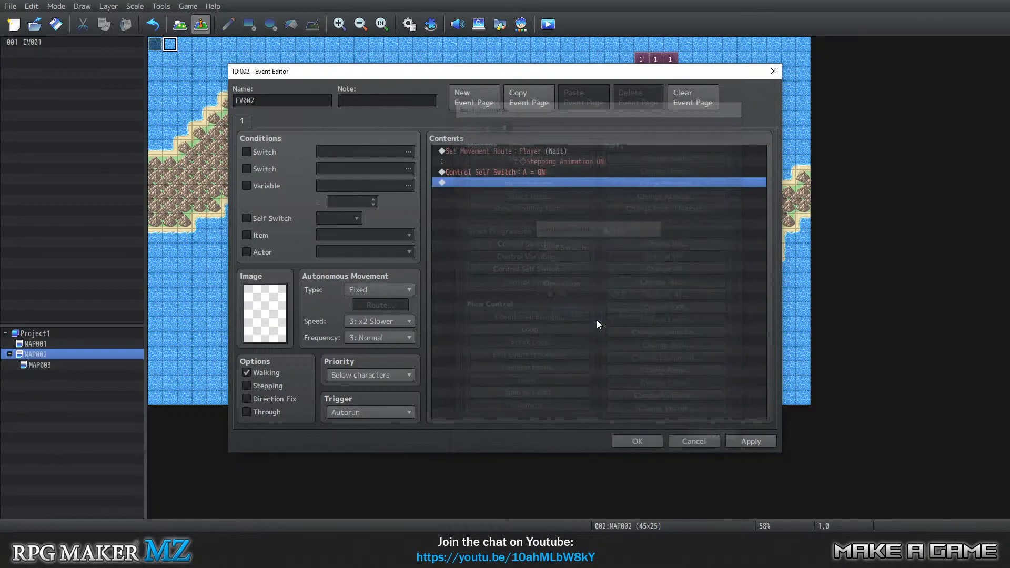
Add a second, empty page to event EV002 with Self Switch A as its condition and save the event.
{"action": "left_click", "coordinate": [459, 96]}
{"action": "left_click", "coordinate": [272, 219]}
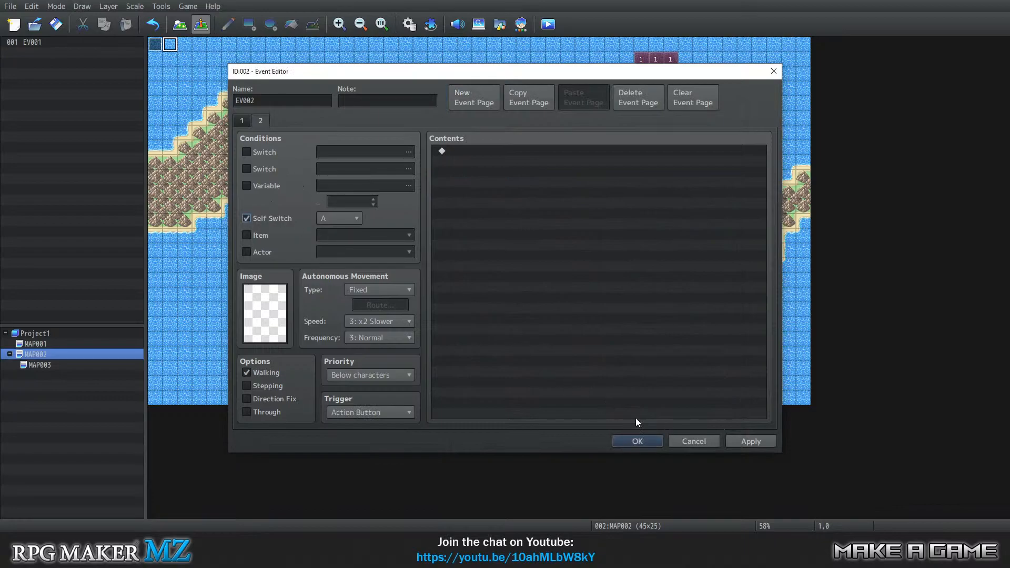
{"action": "left_click", "coordinate": [638, 440]}
Save the project, launch a playtest and start a new game on the water map.
{"action": "left_click", "coordinate": [188, 6]}
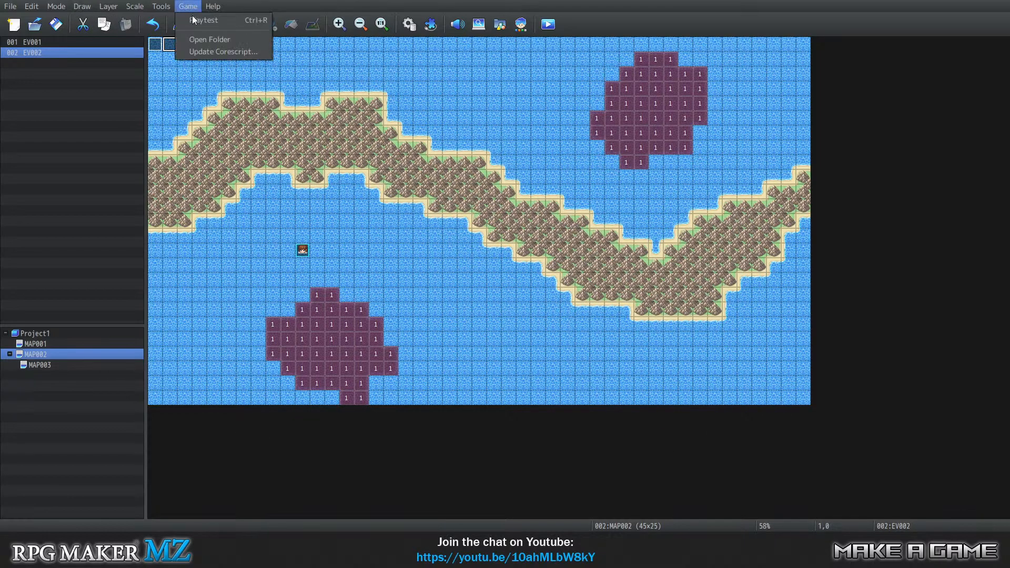
{"action": "left_click", "coordinate": [202, 20]}
{"action": "left_click", "coordinate": [484, 279]}
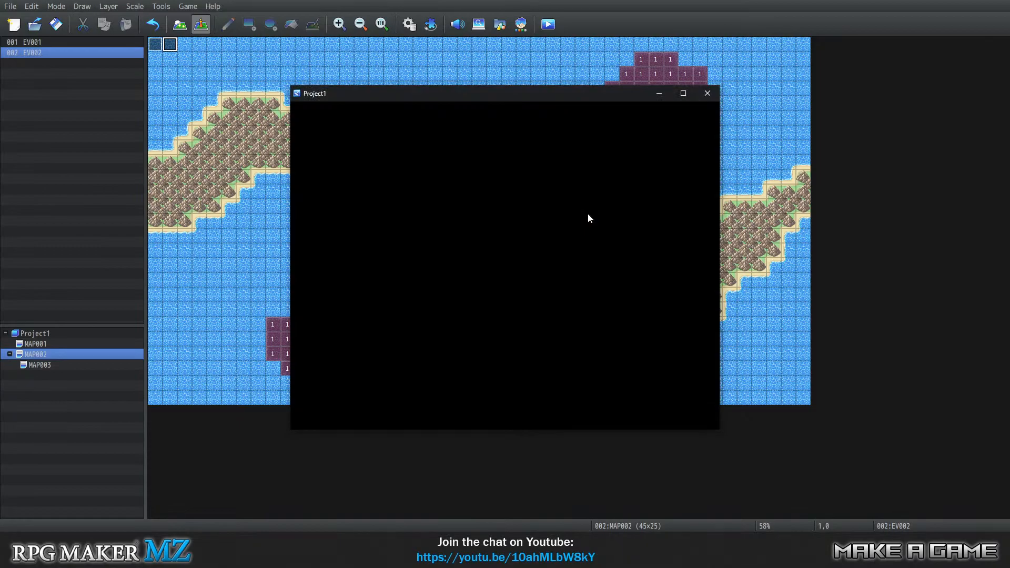
{"action": "key", "text": "Up"}
{"action": "key", "text": "Return"}
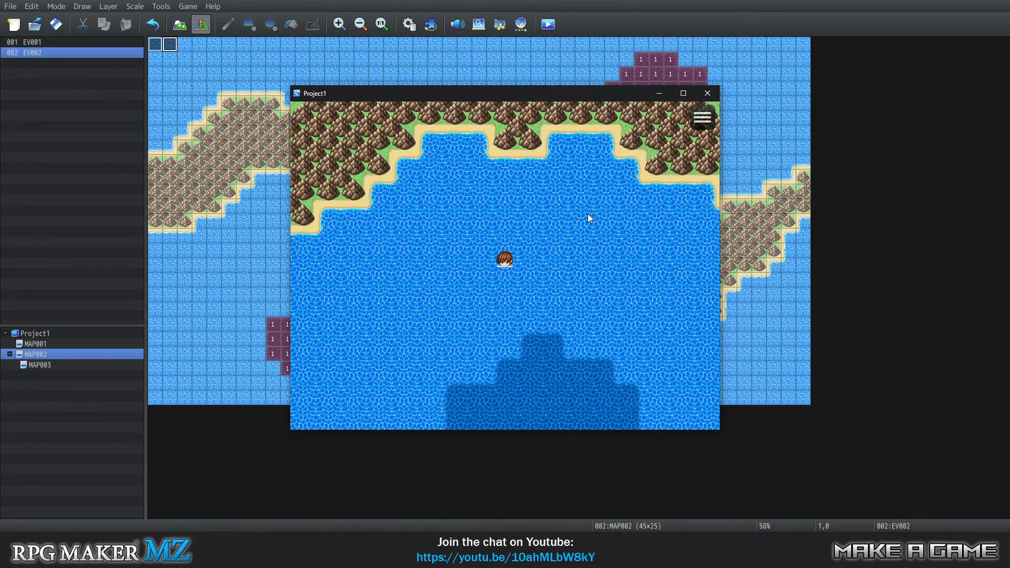
Swim the hero in all four directions above the deep-water patch to check the stepping animation, and end the playtest.
{"action": "key", "text": "Down"}
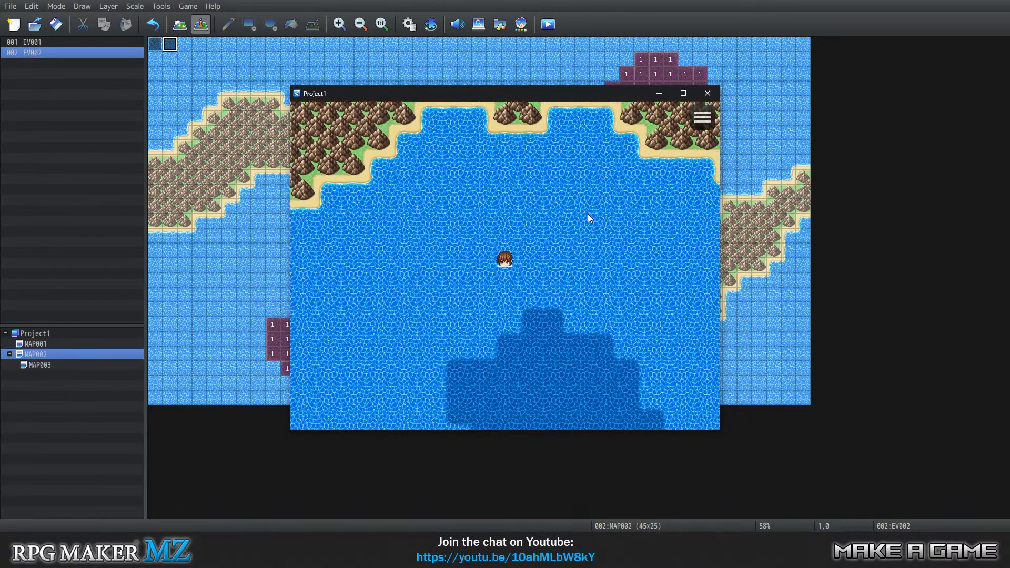
{"action": "key", "text": "Down"}
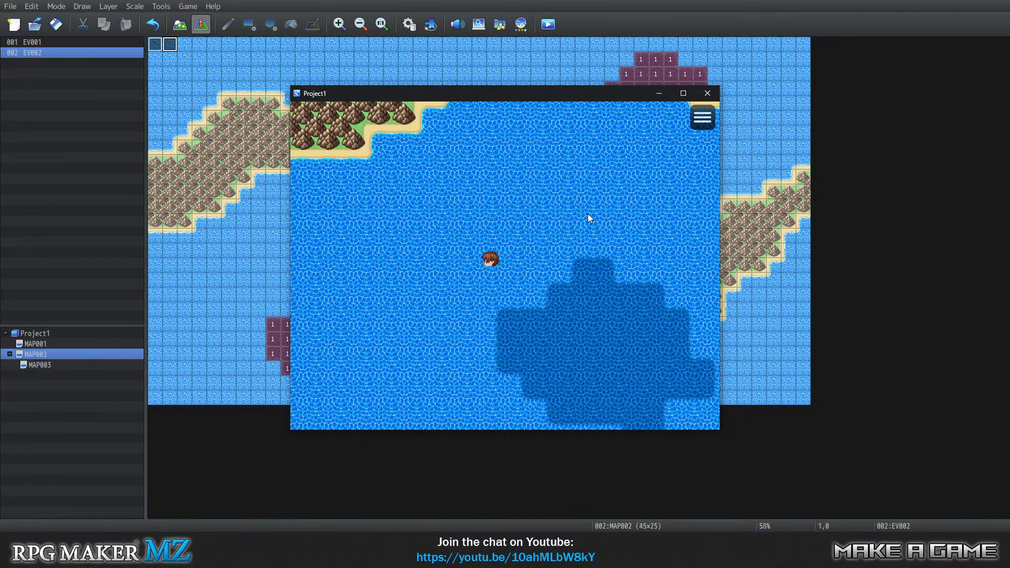
{"action": "key", "text": "Up"}
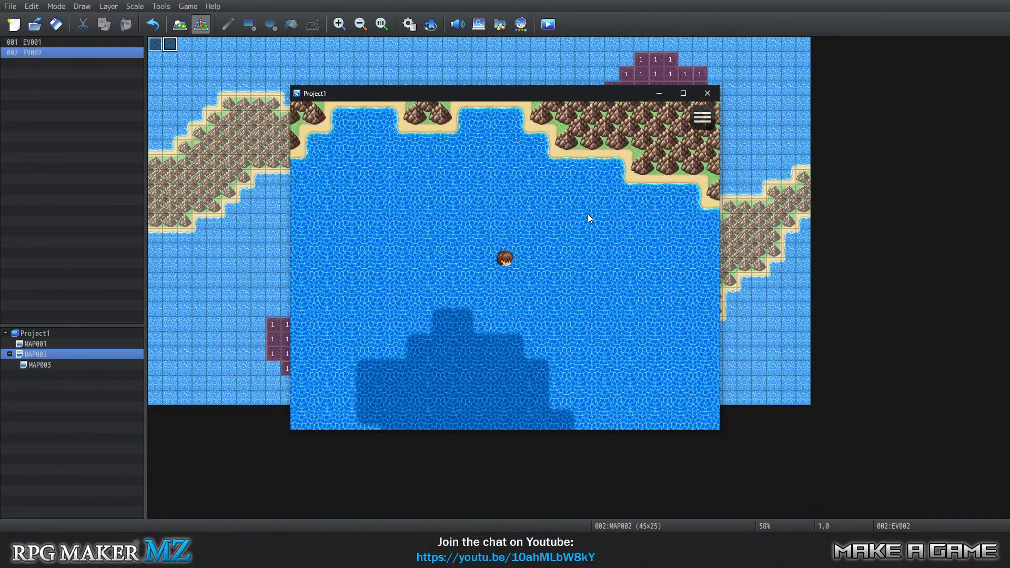
{"action": "key", "text": "Right"}
{"action": "key", "text": "Left"}
{"action": "key", "text": "Left"}
{"action": "key", "text": "Left"}
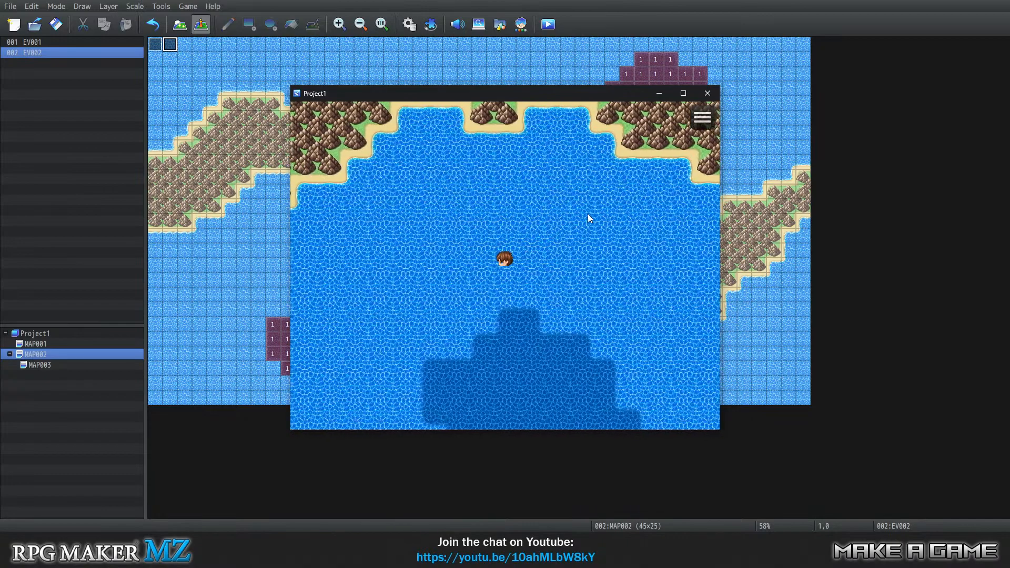
{"action": "key", "text": "Right"}
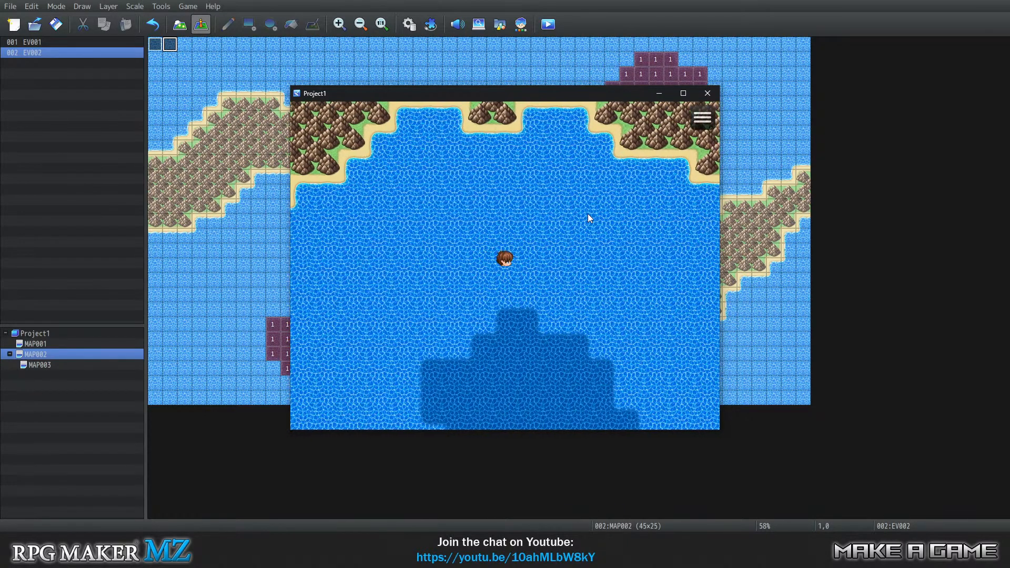
{"action": "key", "text": "Down"}
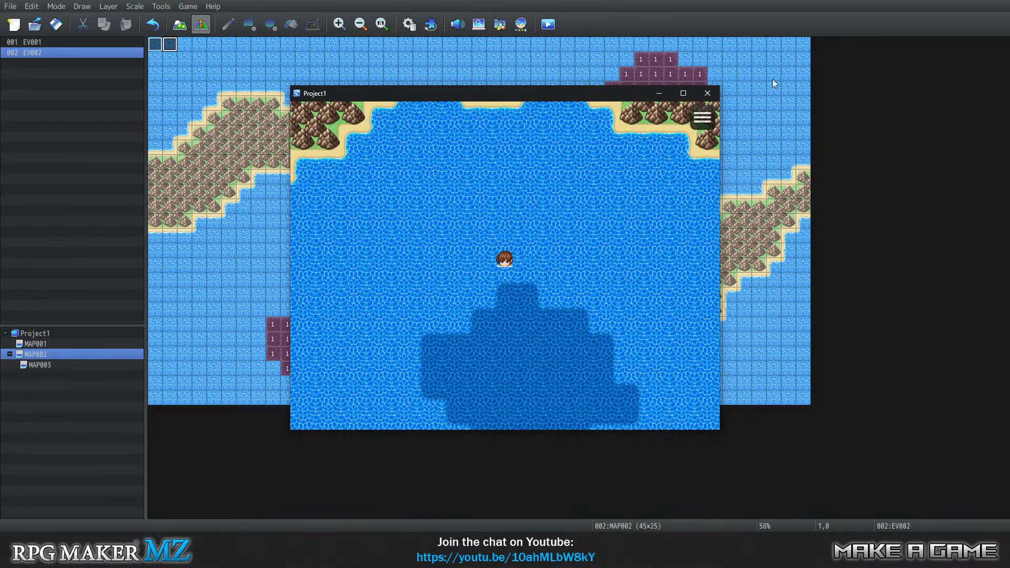
{"action": "left_click", "coordinate": [708, 93]}
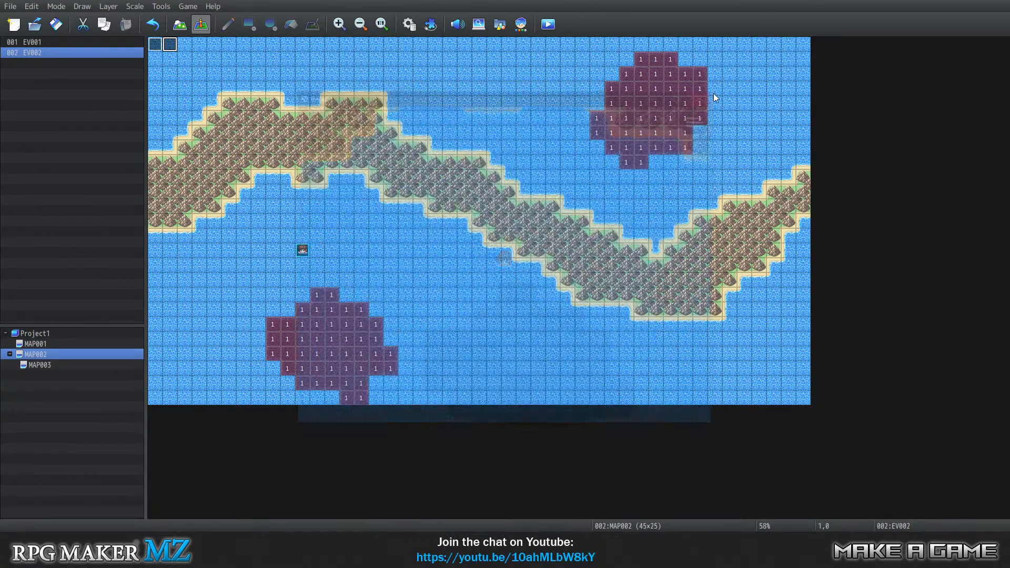
Switch to Photoshop and examine the hero's front and left-facing swimming heads in Untitled-1 at 700% magnification.
{"action": "left_click", "coordinate": [441, 542]}
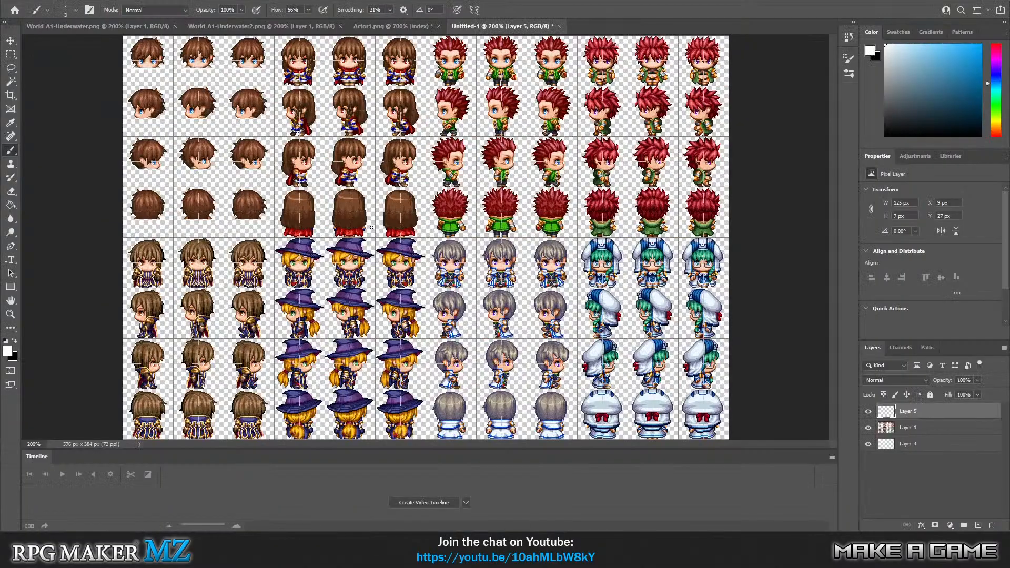
{"action": "left_click", "coordinate": [17, 315]}
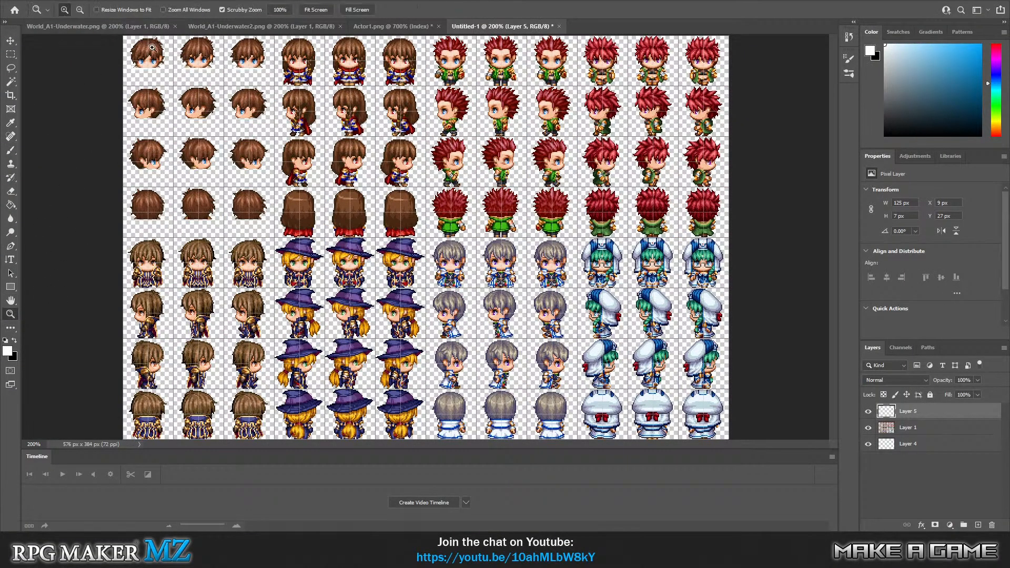
{"action": "left_click", "coordinate": [137, 99]}
{"action": "left_click", "coordinate": [155, 106]}
{"action": "scroll", "coordinate": [193, 165], "scroll_direction": "up", "scroll_amount": 2}
{"action": "left_click", "coordinate": [176, 188]}
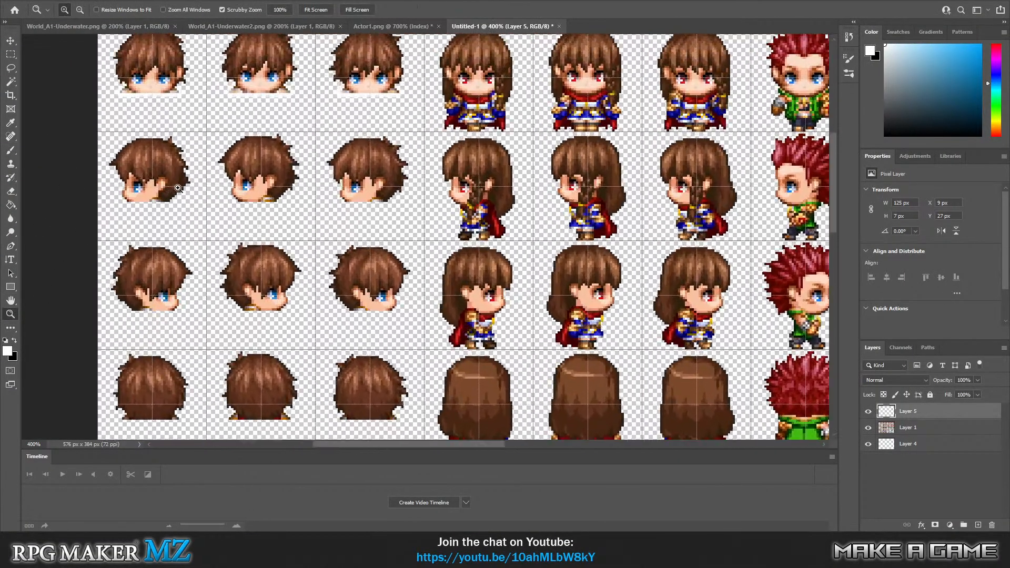
{"action": "left_click", "coordinate": [168, 195]}
{"action": "left_click", "coordinate": [154, 202]}
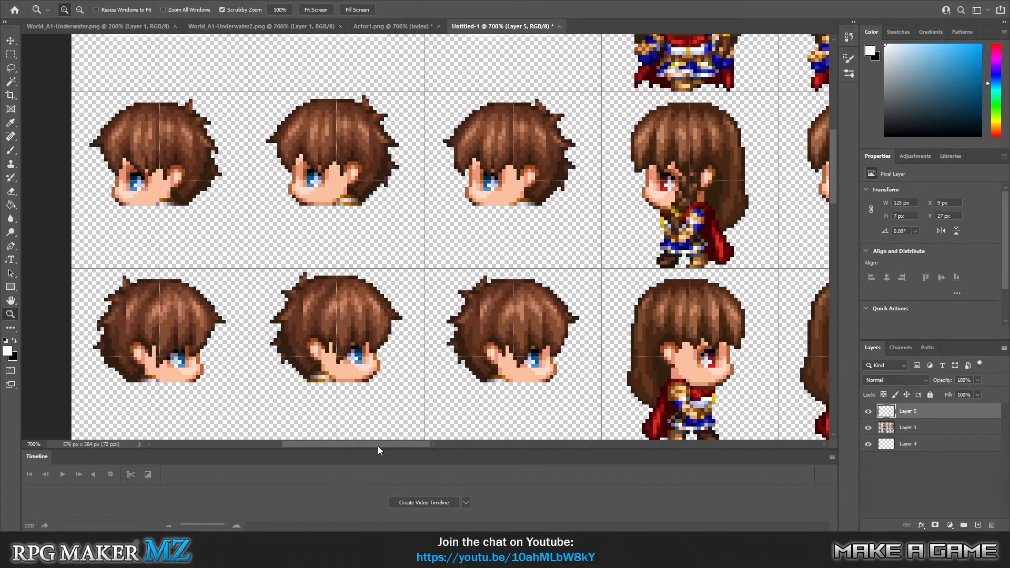
{"action": "scroll", "coordinate": [373, 448], "scroll_direction": "left", "scroll_amount": 2}
{"action": "scroll", "coordinate": [403, 270], "scroll_direction": "up", "scroll_amount": 4}
{"action": "scroll", "coordinate": [311, 210], "scroll_direction": "up", "scroll_amount": 2}
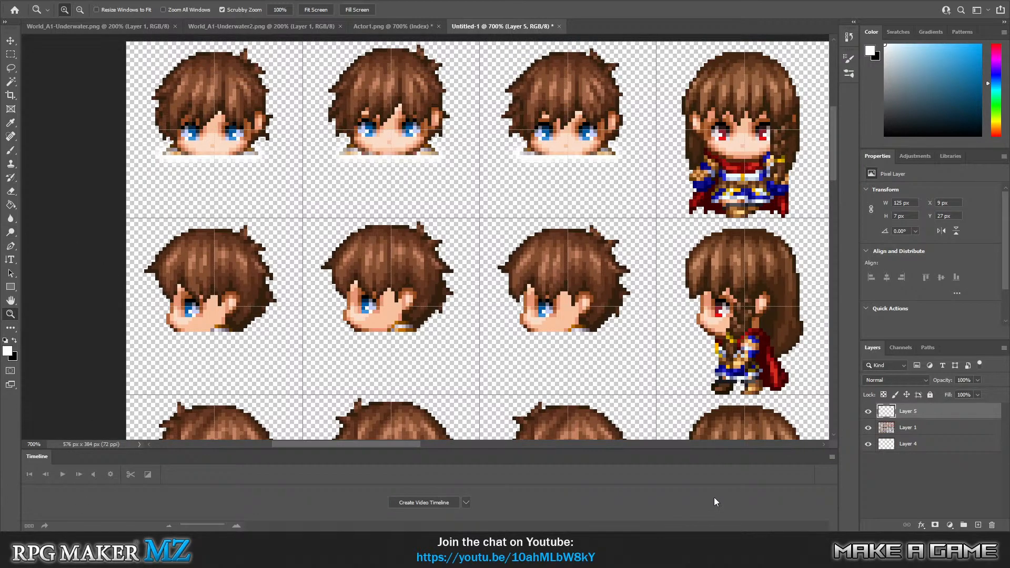
Brush a soft white water edge on Layer 4 beneath the hero's first left-facing head.
{"action": "left_click", "coordinate": [919, 443]}
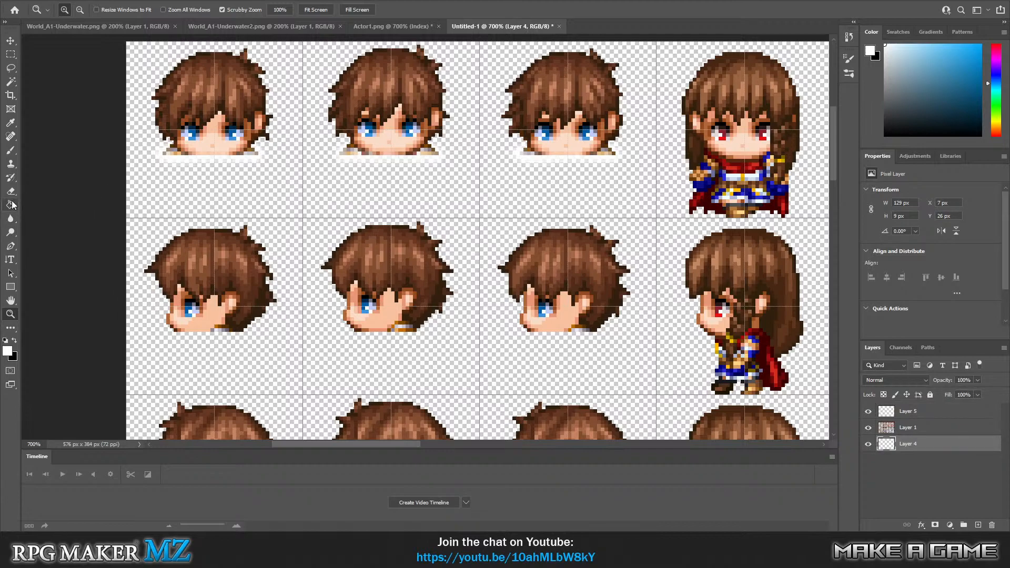
{"action": "left_click", "coordinate": [10, 153]}
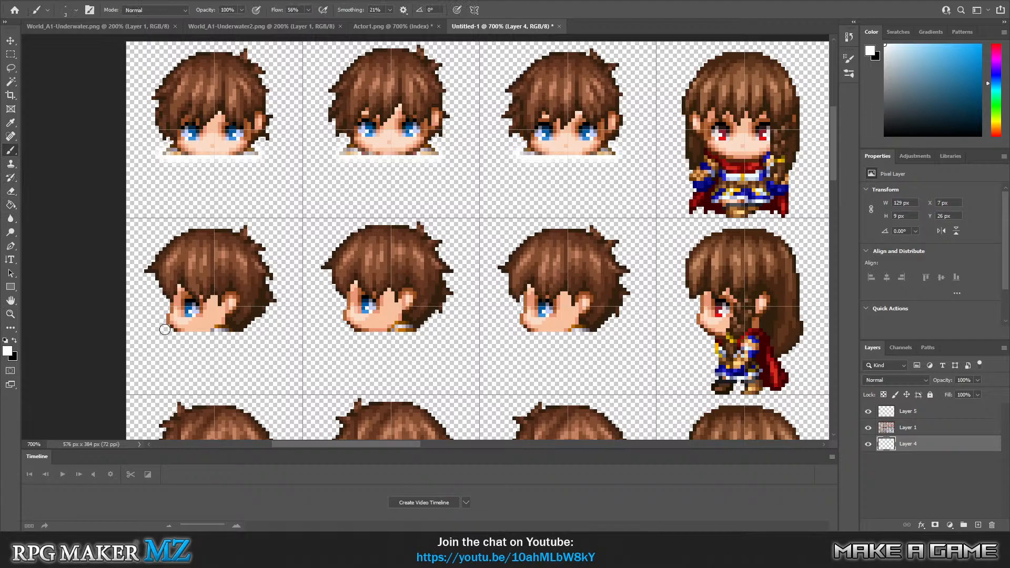
{"action": "left_click", "coordinate": [11, 314]}
{"action": "left_click", "coordinate": [228, 328]}
{"action": "left_click", "coordinate": [225, 331]}
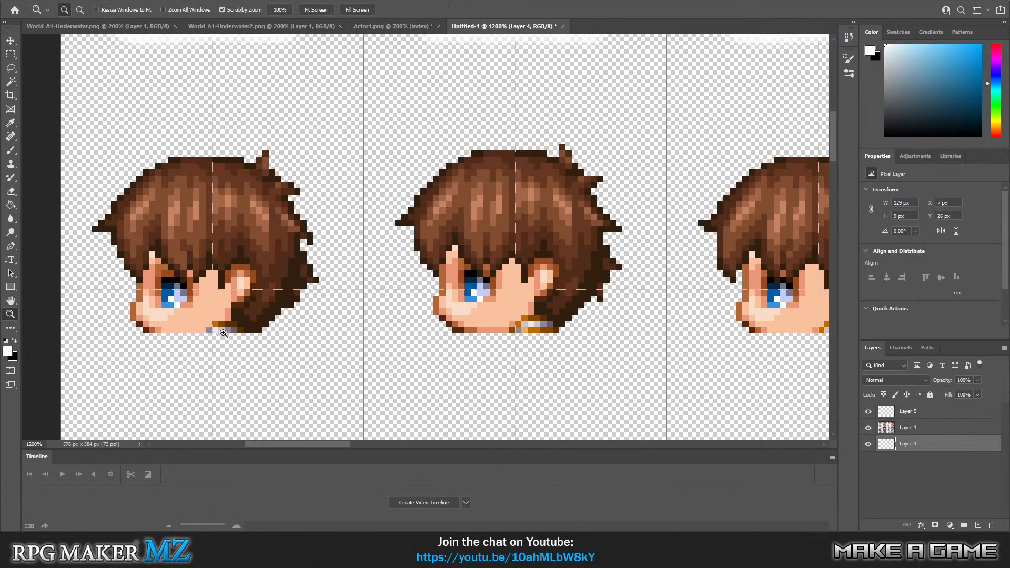
{"action": "left_click_drag", "start_coordinate": [309, 445], "coordinate": [318, 444]}
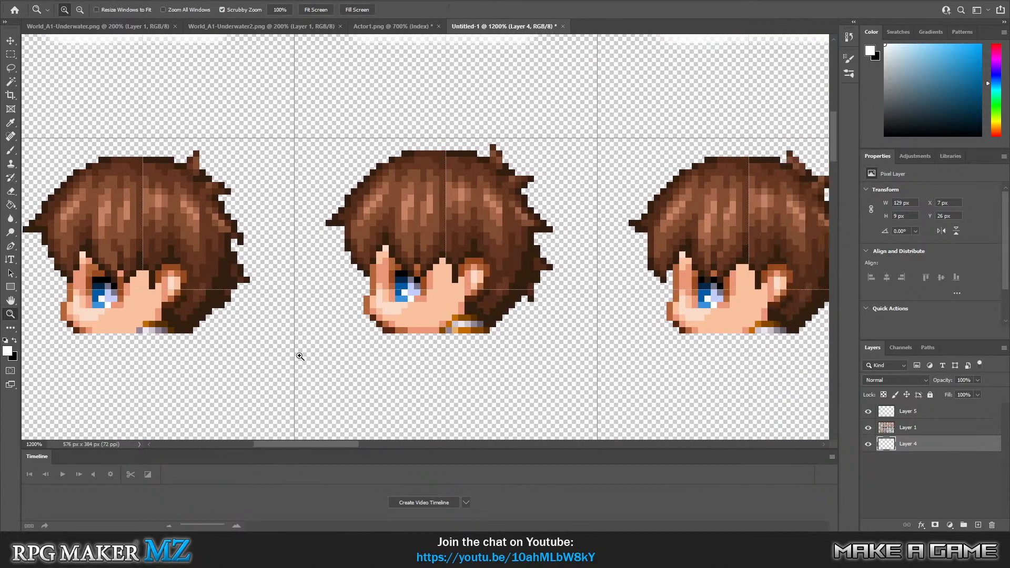
{"action": "scroll", "coordinate": [304, 366], "scroll_direction": "down", "scroll_amount": 2}
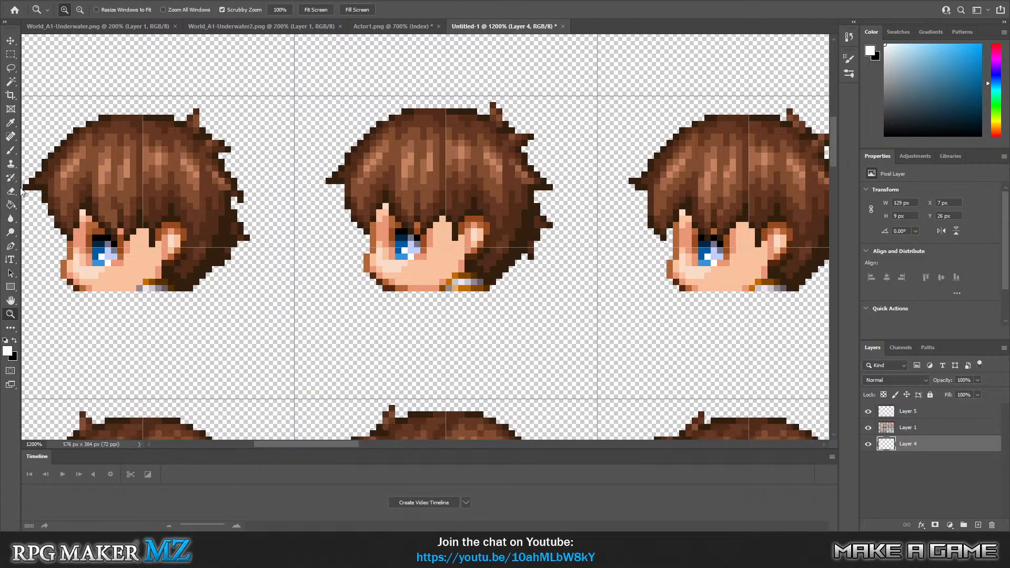
{"action": "left_click", "coordinate": [9, 151]}
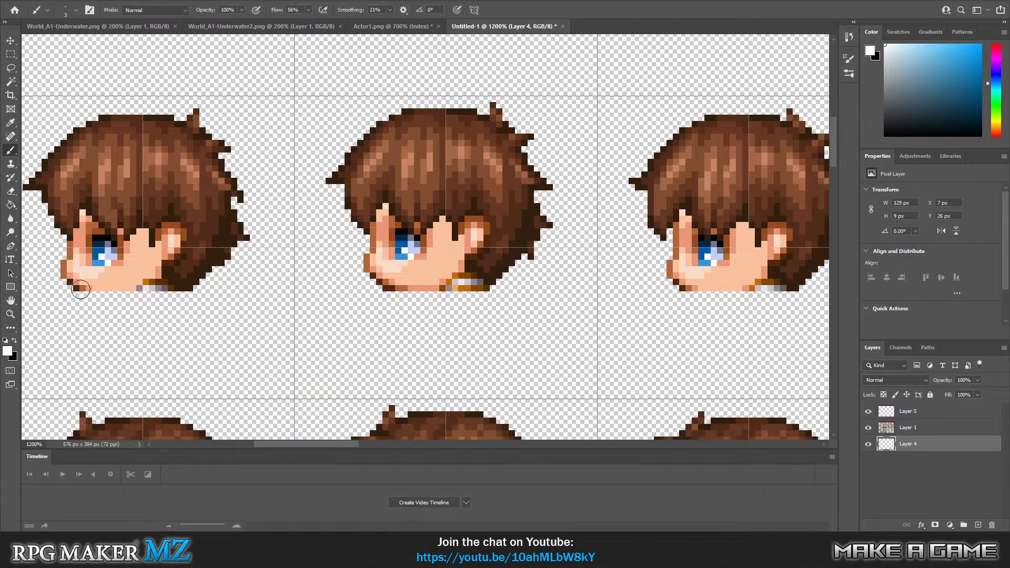
{"action": "left_click", "coordinate": [68, 286]}
{"action": "mouse_move", "coordinate": [69, 287]}
{"action": "left_mouse_down"}
{"action": "mouse_move", "coordinate": [206, 290]}
{"action": "mouse_move", "coordinate": [106, 297]}
{"action": "mouse_move", "coordinate": [68, 282]}
{"action": "left_mouse_up"}
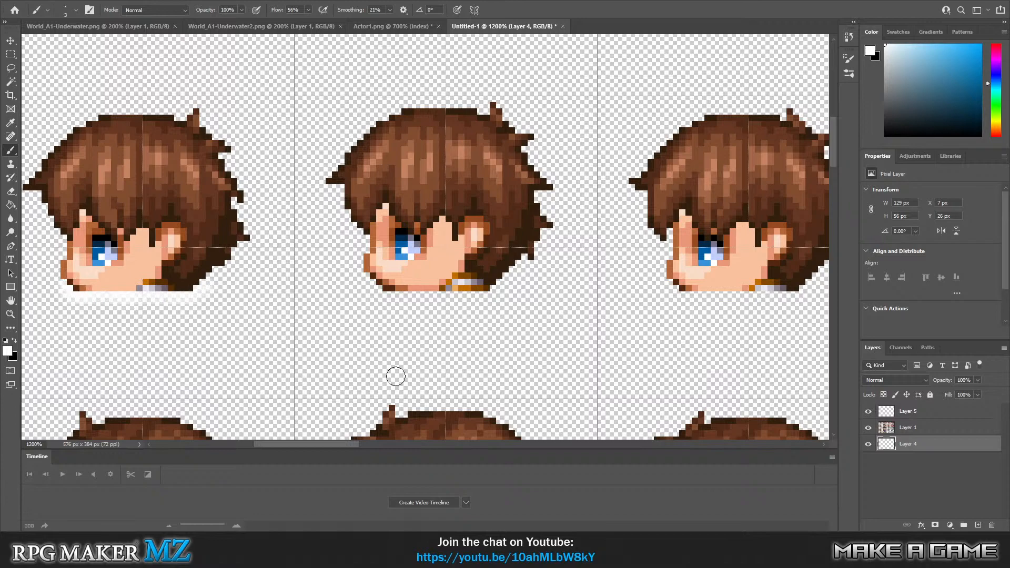
Paint matching white water edges on Layer 4 beneath the second and third left-facing heads.
{"action": "mouse_move", "coordinate": [378, 290]}
{"action": "left_mouse_down"}
{"action": "mouse_move", "coordinate": [501, 285]}
{"action": "mouse_move", "coordinate": [452, 297]}
{"action": "mouse_move", "coordinate": [474, 294]}
{"action": "mouse_move", "coordinate": [372, 282]}
{"action": "left_mouse_up"}
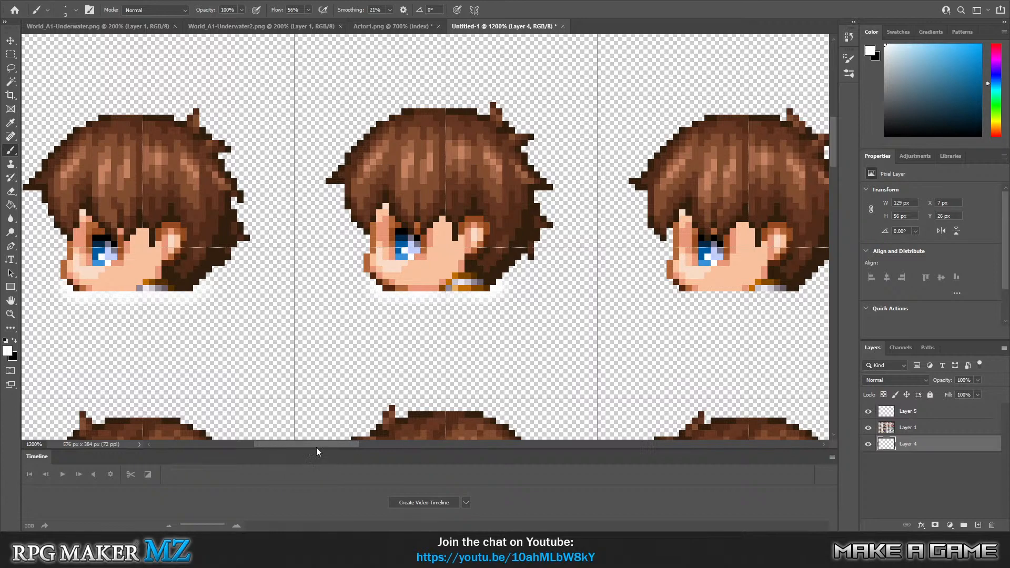
{"action": "mouse_move", "coordinate": [297, 444]}
{"action": "left_mouse_down"}
{"action": "mouse_move", "coordinate": [356, 445]}
{"action": "mouse_move", "coordinate": [337, 445]}
{"action": "left_mouse_up"}
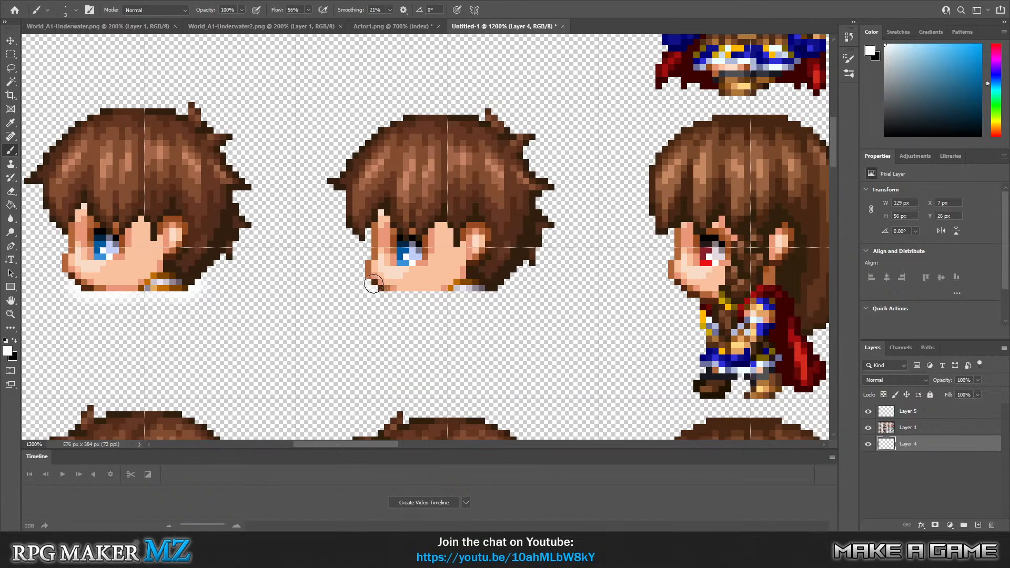
{"action": "mouse_move", "coordinate": [372, 294]}
{"action": "left_mouse_down"}
{"action": "mouse_move", "coordinate": [491, 292]}
{"action": "mouse_move", "coordinate": [507, 281]}
{"action": "mouse_move", "coordinate": [511, 289]}
{"action": "mouse_move", "coordinate": [457, 293]}
{"action": "left_mouse_up"}
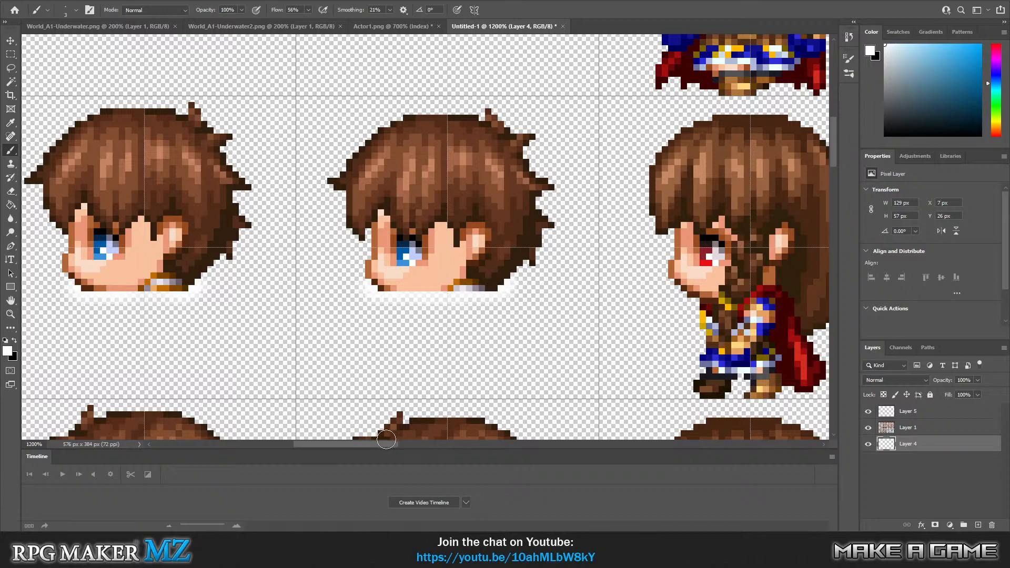
Brush translucent white on Layer 5 over the chin and neck edge of the first left-facing head.
{"action": "left_click_drag", "start_coordinate": [385, 445], "coordinate": [353, 445]}
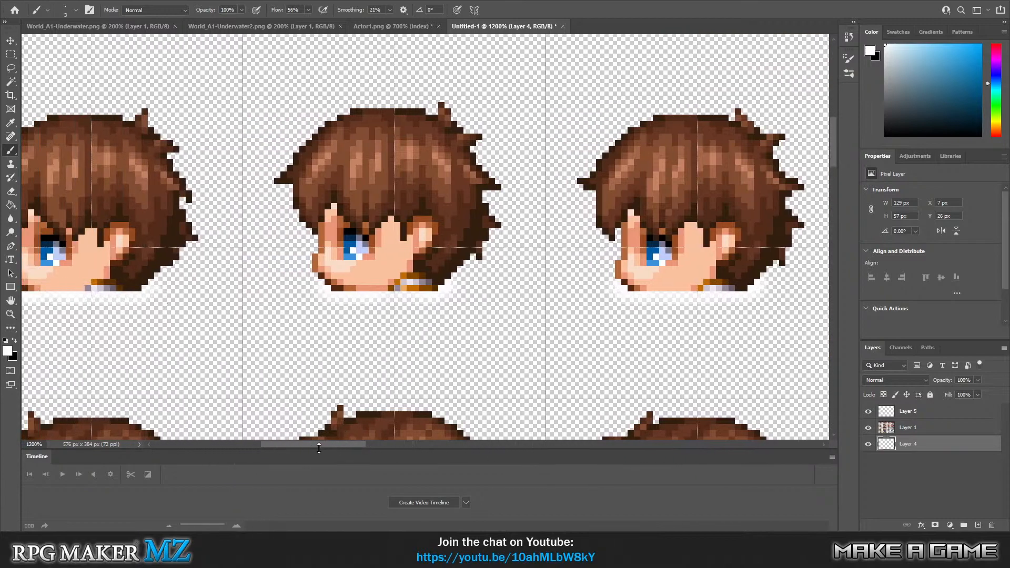
{"action": "left_click_drag", "start_coordinate": [319, 446], "coordinate": [300, 445]}
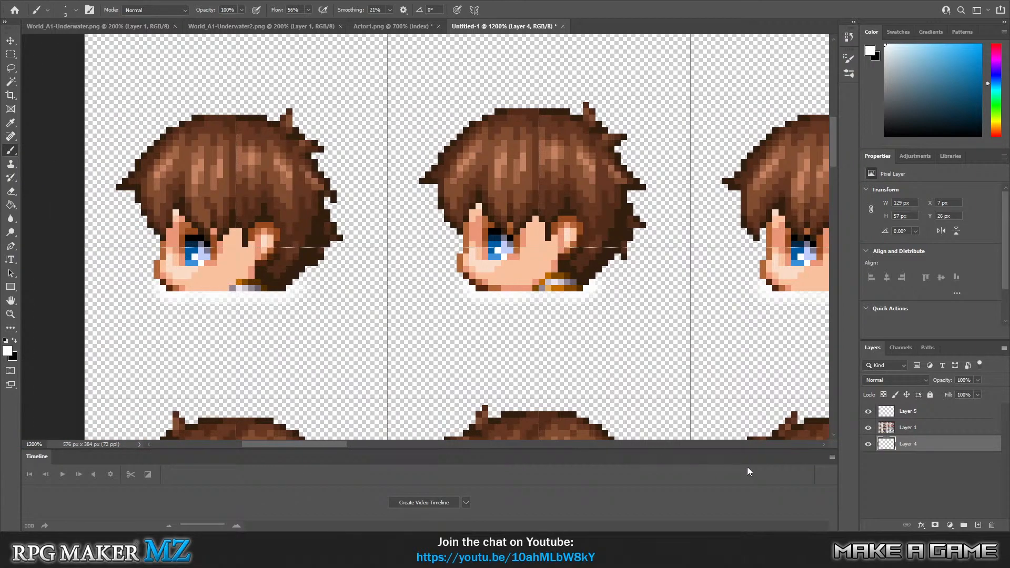
{"action": "left_click", "coordinate": [926, 418]}
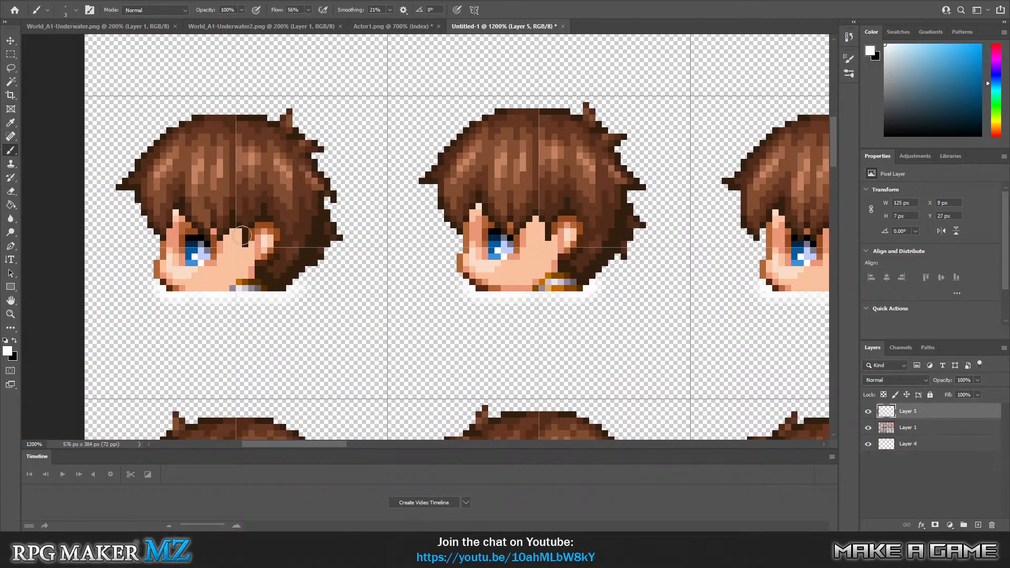
{"action": "left_click", "coordinate": [170, 286]}
{"action": "left_click_drag", "start_coordinate": [170, 288], "coordinate": [219, 289]}
{"action": "left_click_drag", "start_coordinate": [243, 288], "coordinate": [284, 287]}
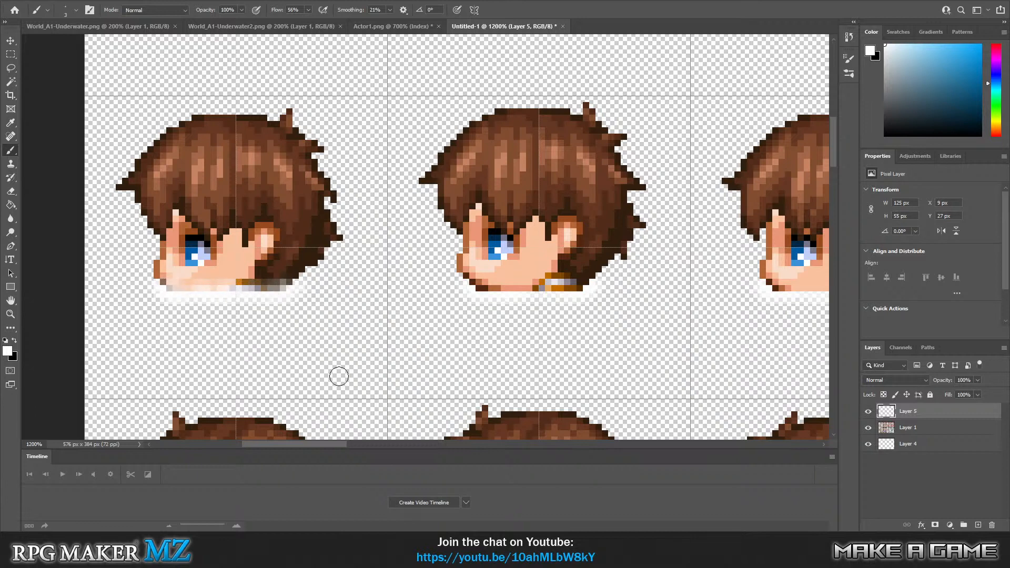
Brush the same translucent white on Layer 5 over the lower edges of the second and third left-facing heads.
{"action": "left_click_drag", "start_coordinate": [478, 286], "coordinate": [585, 284]}
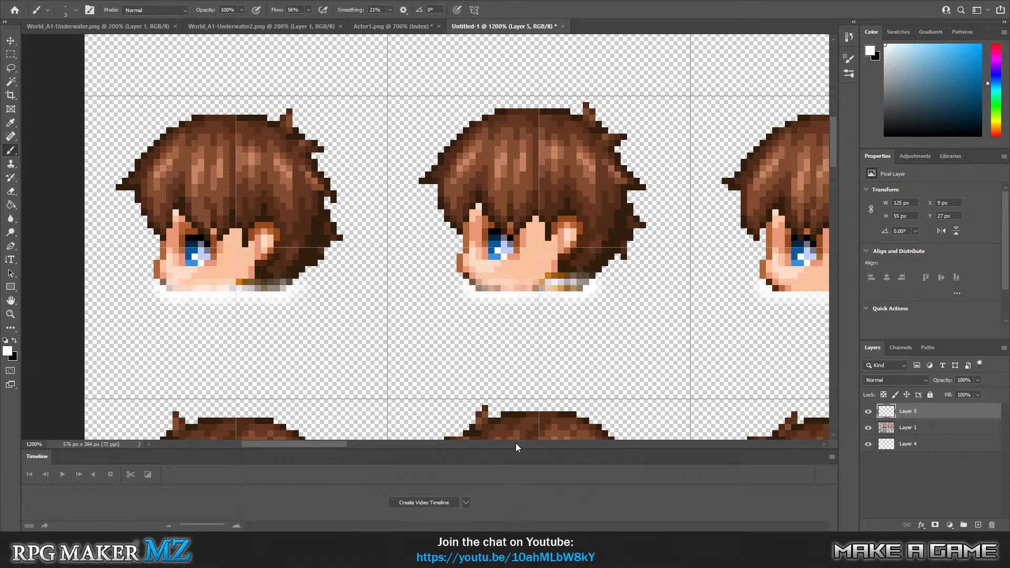
{"action": "left_click_drag", "start_coordinate": [339, 444], "coordinate": [407, 445]}
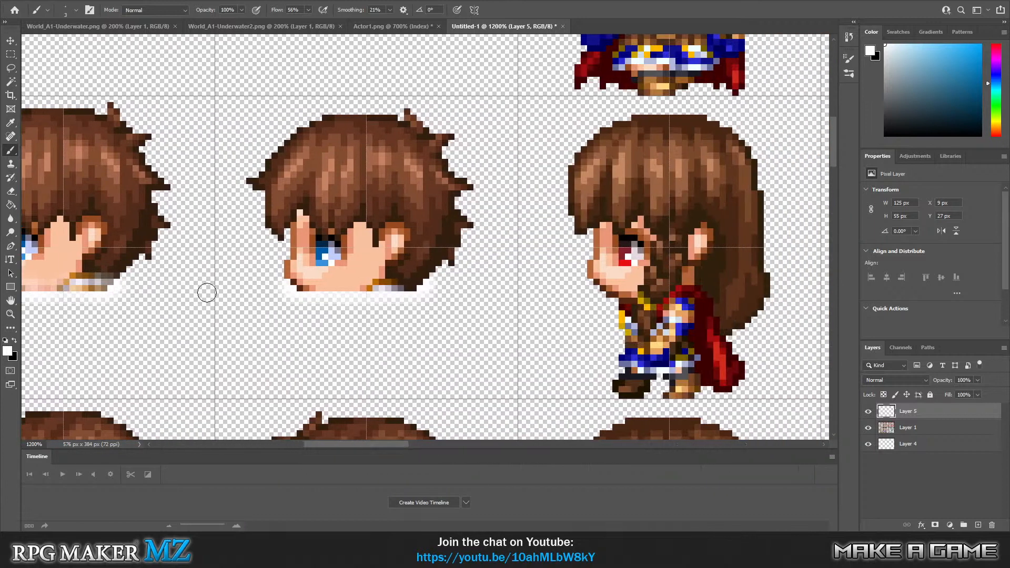
{"action": "left_click_drag", "start_coordinate": [300, 284], "coordinate": [417, 282]}
Brush soft white water edges on Layer 4 beneath the hero's three right-facing heads.
{"action": "scroll", "coordinate": [296, 320], "scroll_direction": "down", "scroll_amount": 2}
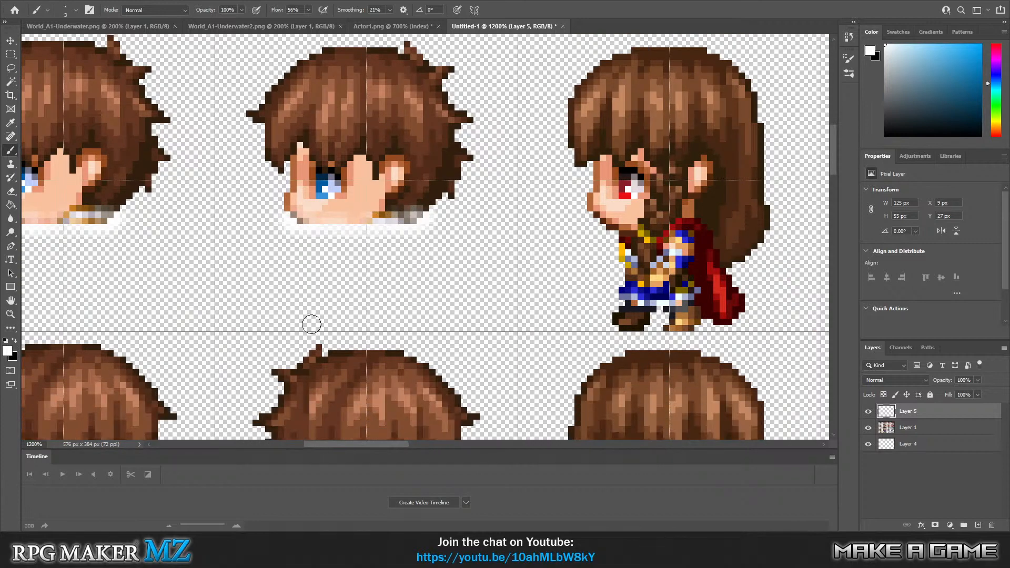
{"action": "left_click_drag", "start_coordinate": [395, 446], "coordinate": [331, 445]}
{"action": "scroll", "coordinate": [252, 268], "scroll_direction": "down", "scroll_amount": 3}
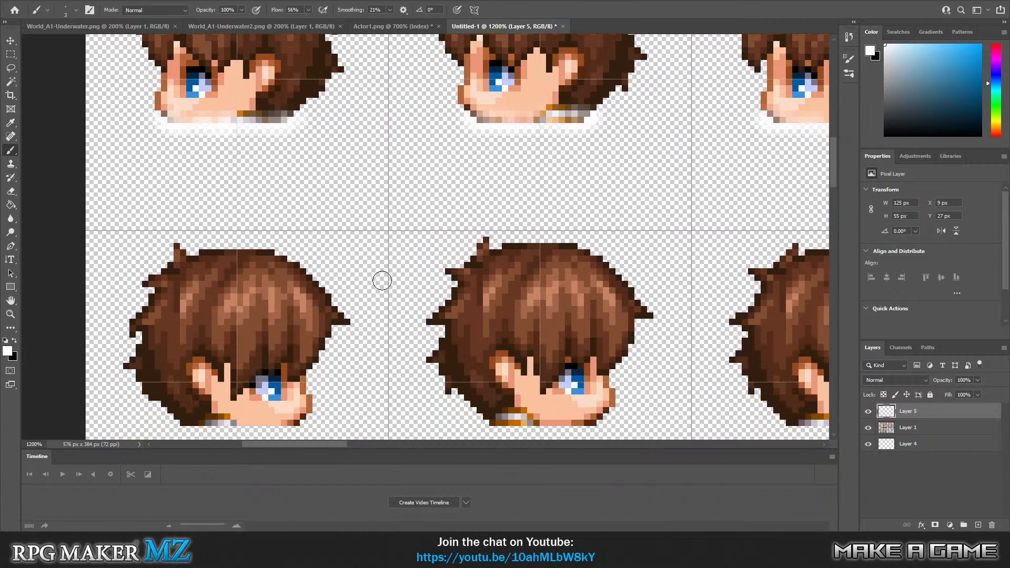
{"action": "scroll", "coordinate": [378, 287], "scroll_direction": "down", "scroll_amount": 4}
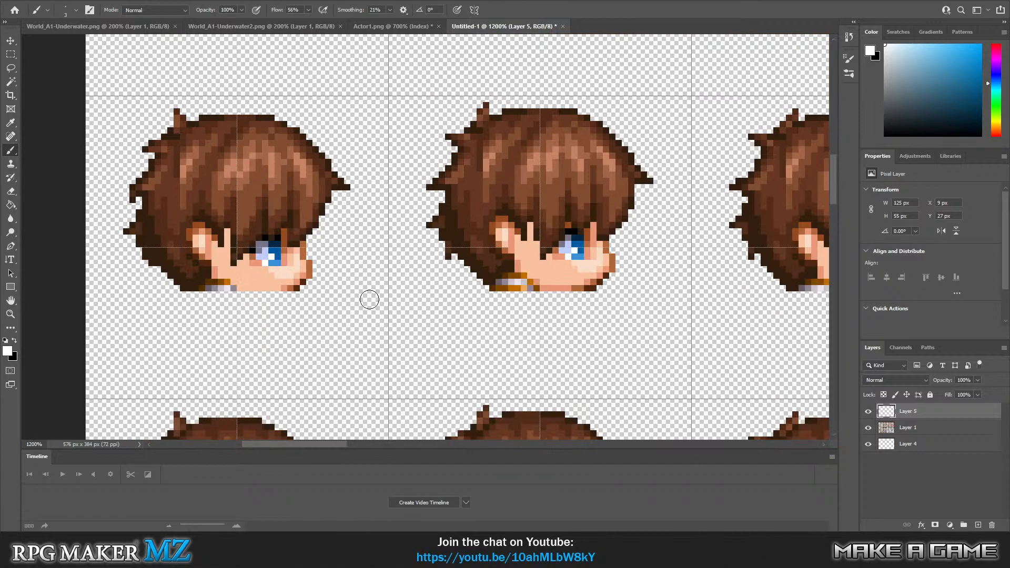
{"action": "left_click", "coordinate": [929, 448]}
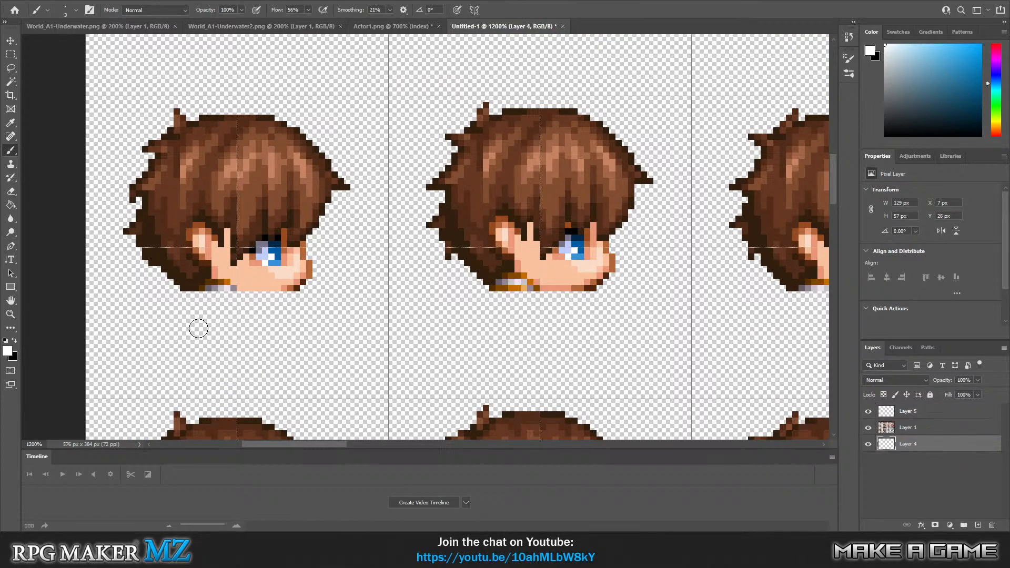
{"action": "left_click", "coordinate": [169, 284]}
{"action": "mouse_move", "coordinate": [170, 285]}
{"action": "left_mouse_down"}
{"action": "mouse_move", "coordinate": [238, 296]}
{"action": "mouse_move", "coordinate": [218, 292]}
{"action": "mouse_move", "coordinate": [280, 289]}
{"action": "mouse_move", "coordinate": [247, 295]}
{"action": "mouse_move", "coordinate": [281, 297]}
{"action": "mouse_move", "coordinate": [303, 294]}
{"action": "mouse_move", "coordinate": [289, 290]}
{"action": "mouse_move", "coordinate": [312, 279]}
{"action": "left_mouse_up"}
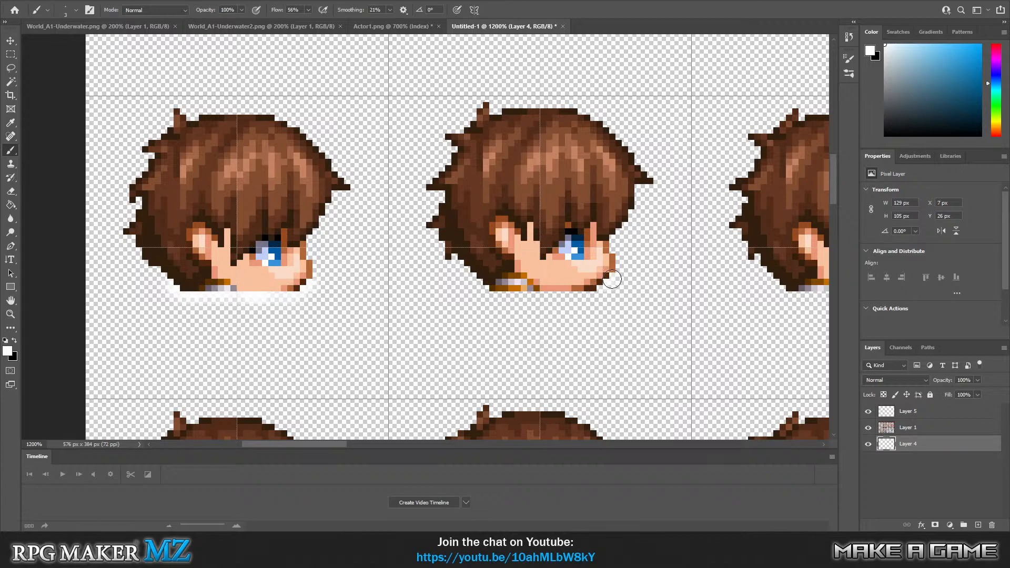
{"action": "mouse_move", "coordinate": [611, 279]}
{"action": "left_mouse_down"}
{"action": "mouse_move", "coordinate": [583, 292]}
{"action": "mouse_move", "coordinate": [487, 290]}
{"action": "left_mouse_up"}
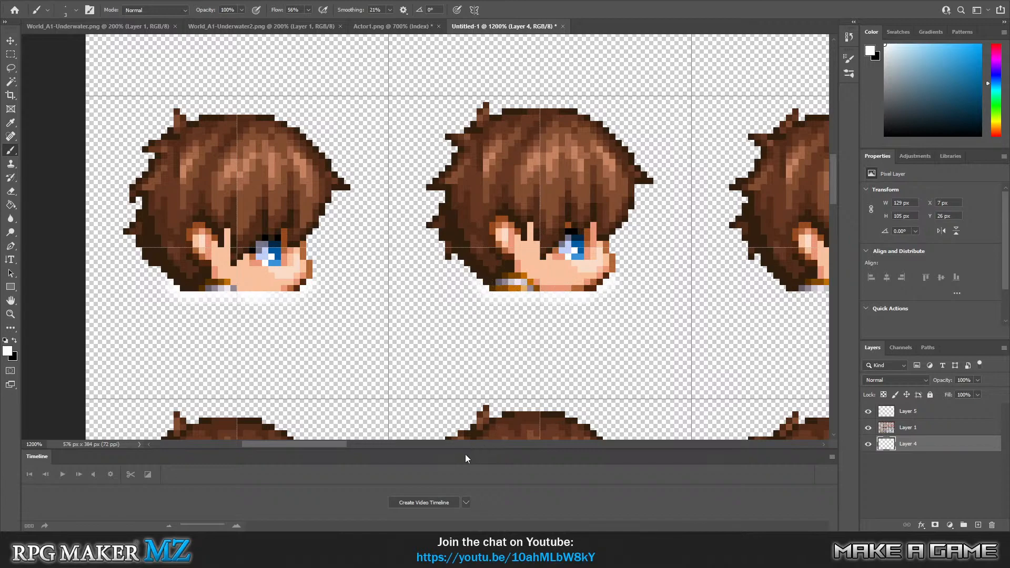
{"action": "scroll", "coordinate": [296, 438], "scroll_direction": "right", "scroll_amount": 5}
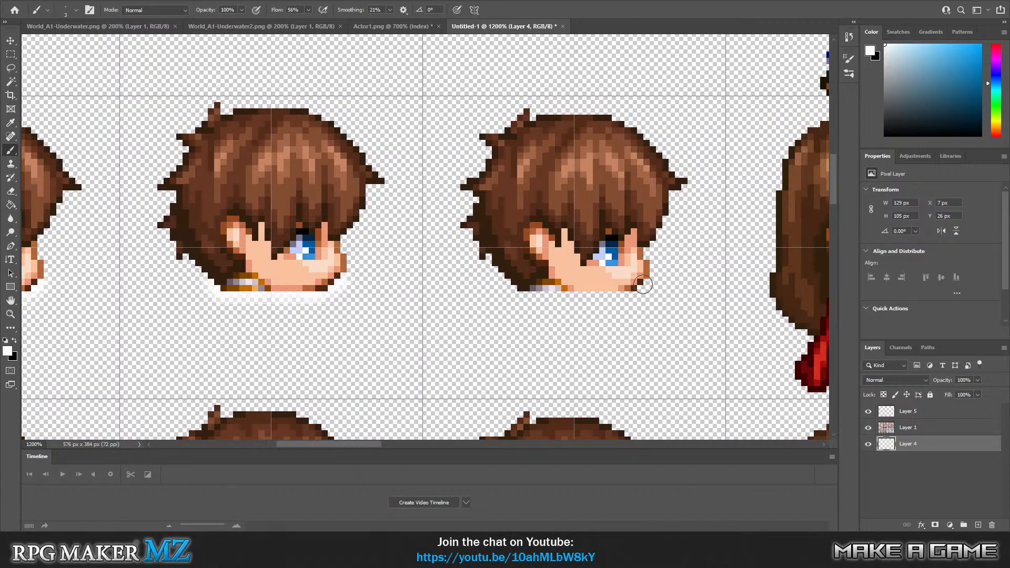
{"action": "left_click_drag", "start_coordinate": [632, 292], "coordinate": [534, 298]}
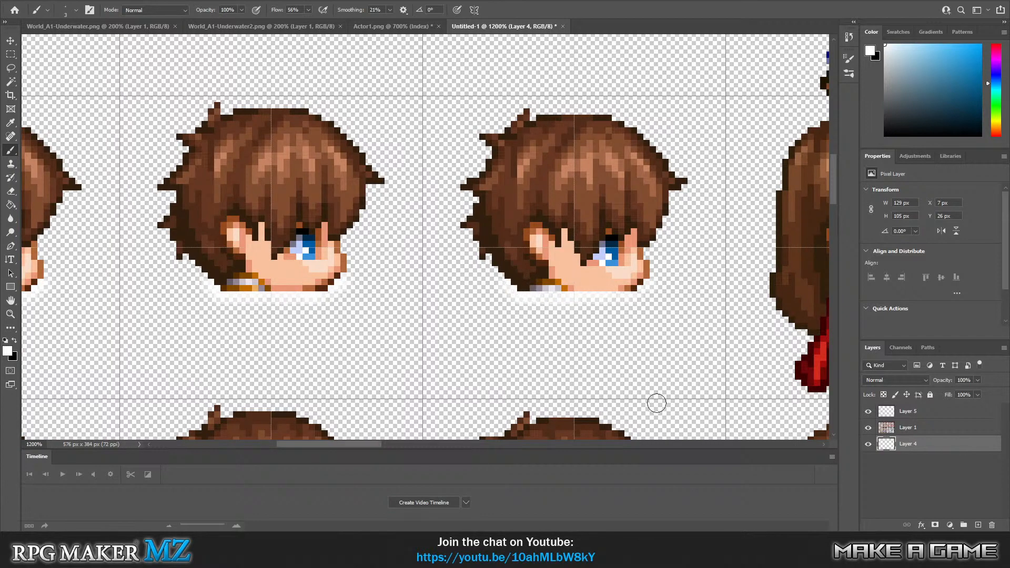
Brush translucent white on Layer 5 over the chin and neck edges of the three right-facing heads.
{"action": "left_click_drag", "start_coordinate": [376, 446], "coordinate": [331, 446]}
{"action": "left_click", "coordinate": [902, 413]}
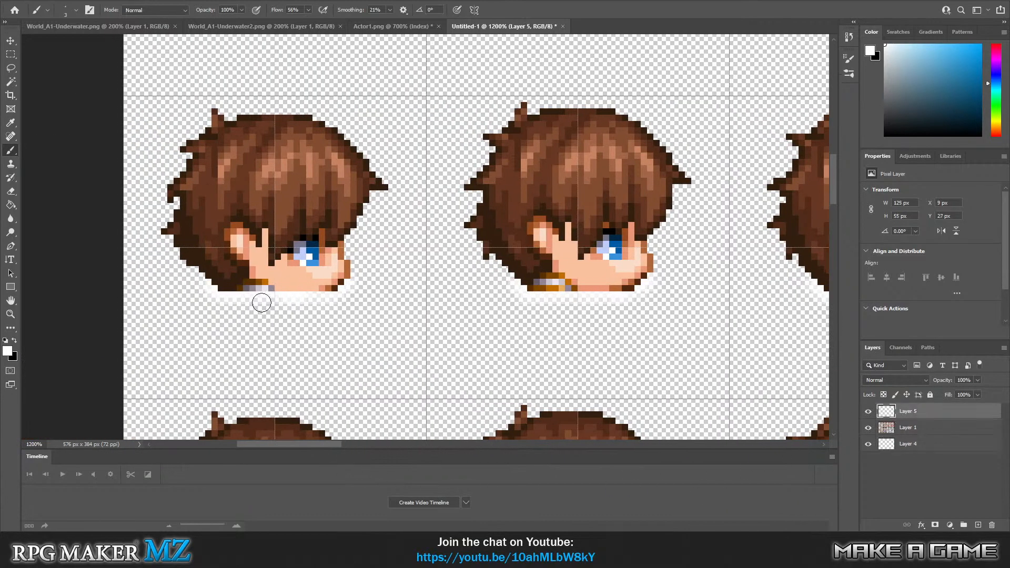
{"action": "left_click_drag", "start_coordinate": [216, 288], "coordinate": [342, 286]}
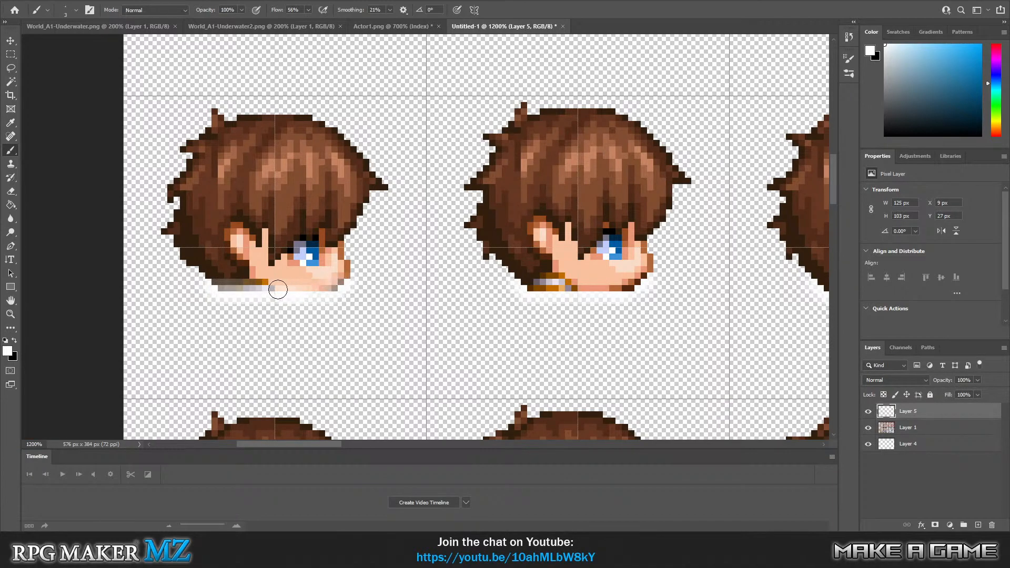
{"action": "left_click_drag", "start_coordinate": [634, 285], "coordinate": [520, 284]}
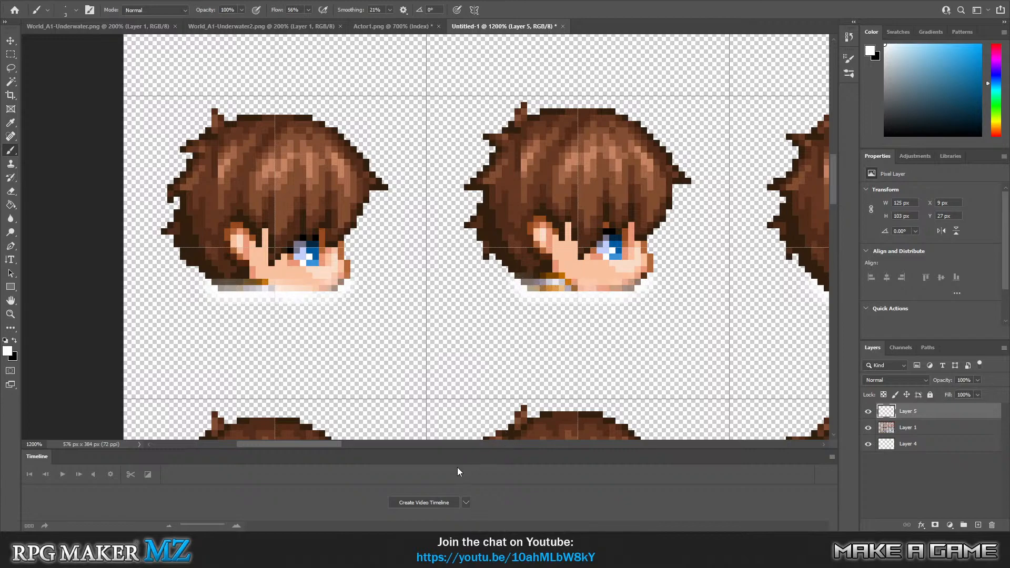
{"action": "left_click_drag", "start_coordinate": [329, 443], "coordinate": [384, 446]}
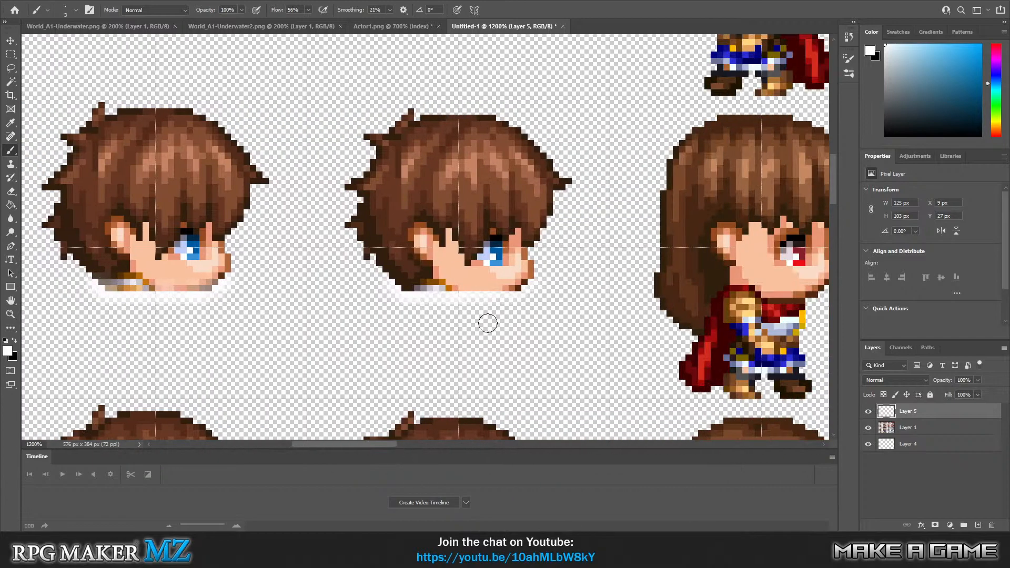
{"action": "left_click_drag", "start_coordinate": [522, 282], "coordinate": [401, 282]}
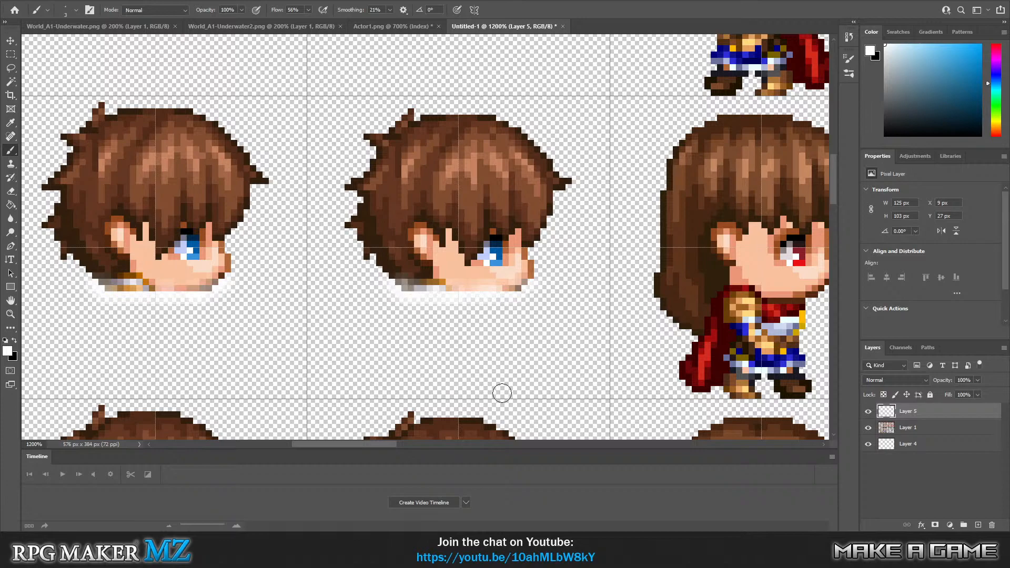
Paint soft white water edges on Layer 4 beneath the hero's three back-facing heads.
{"action": "scroll", "coordinate": [549, 328], "scroll_direction": "down", "scroll_amount": 5}
{"action": "scroll", "coordinate": [529, 334], "scroll_direction": "down", "scroll_amount": 5}
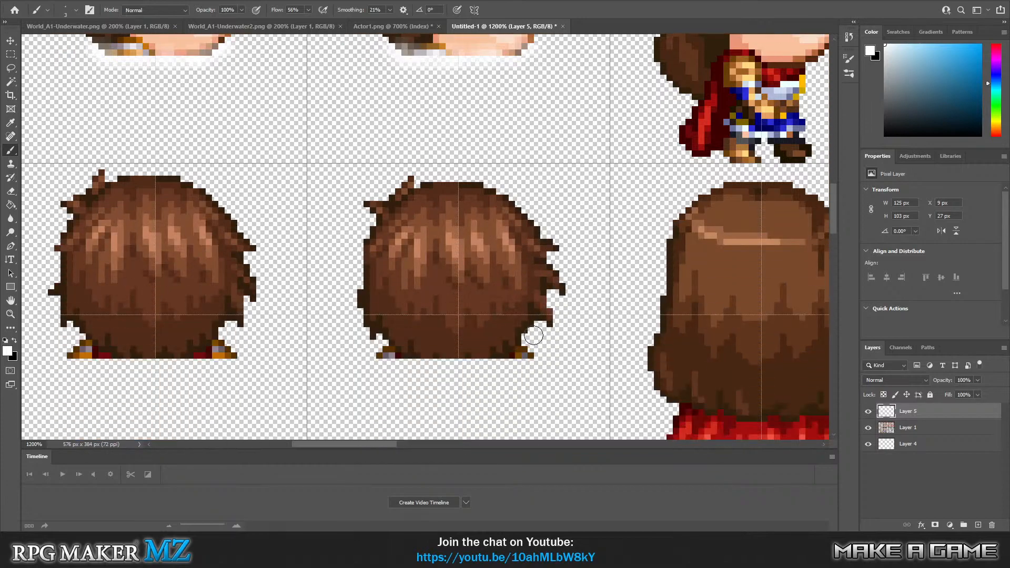
{"action": "left_click", "coordinate": [925, 446]}
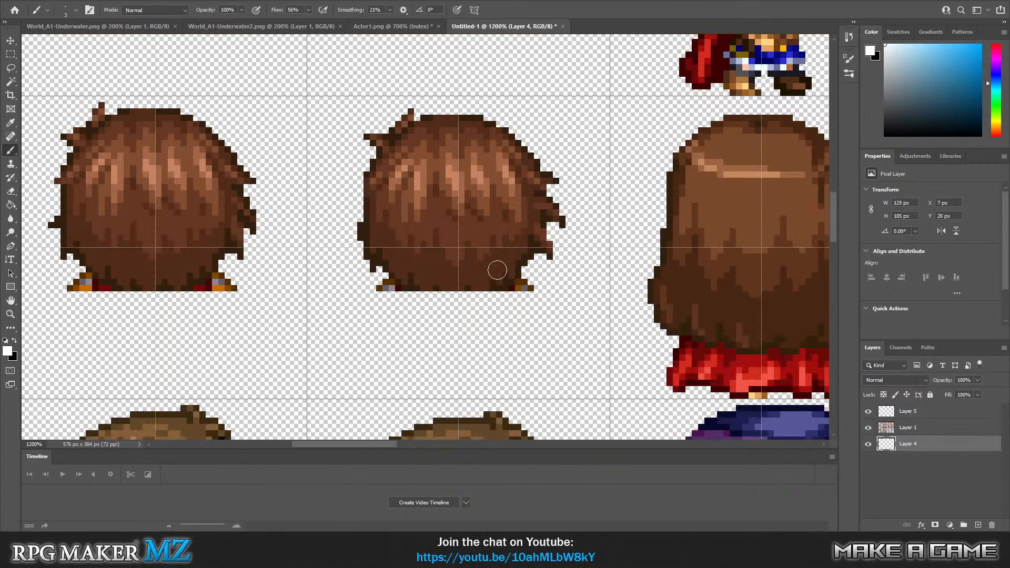
{"action": "left_click", "coordinate": [530, 286]}
{"action": "mouse_move", "coordinate": [539, 286]}
{"action": "left_mouse_down"}
{"action": "mouse_move", "coordinate": [384, 295]}
{"action": "mouse_move", "coordinate": [374, 286]}
{"action": "mouse_move", "coordinate": [387, 279]}
{"action": "left_mouse_up"}
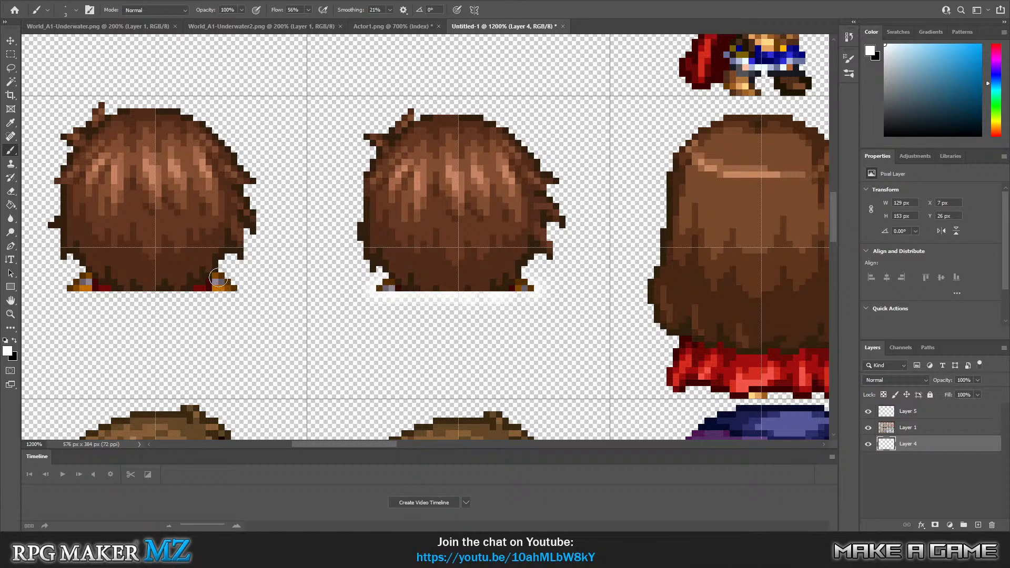
{"action": "mouse_move", "coordinate": [230, 284]}
{"action": "left_mouse_down"}
{"action": "mouse_move", "coordinate": [236, 291]}
{"action": "mouse_move", "coordinate": [131, 296]}
{"action": "left_mouse_up"}
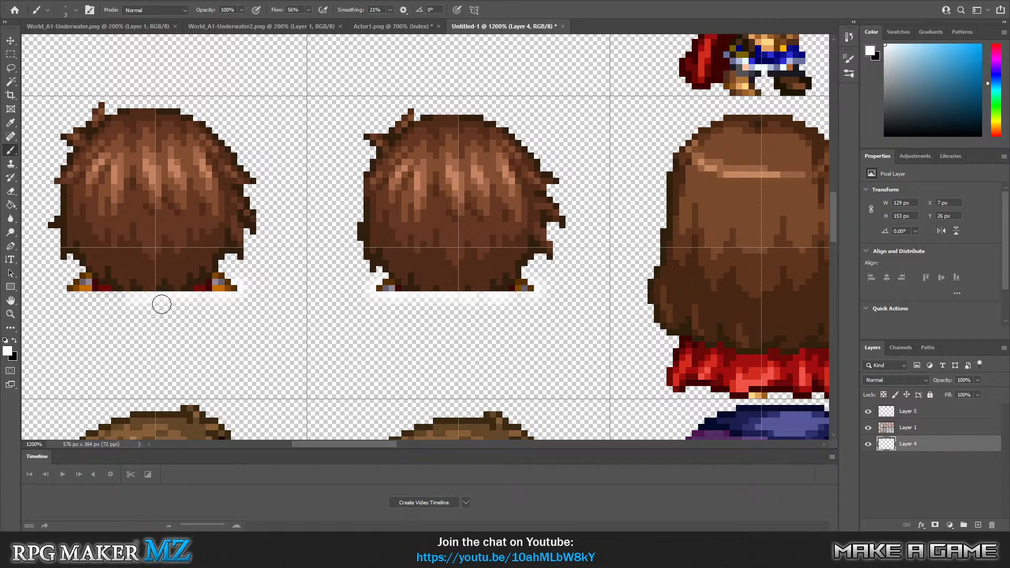
{"action": "key", "text": "ctrl+z"}
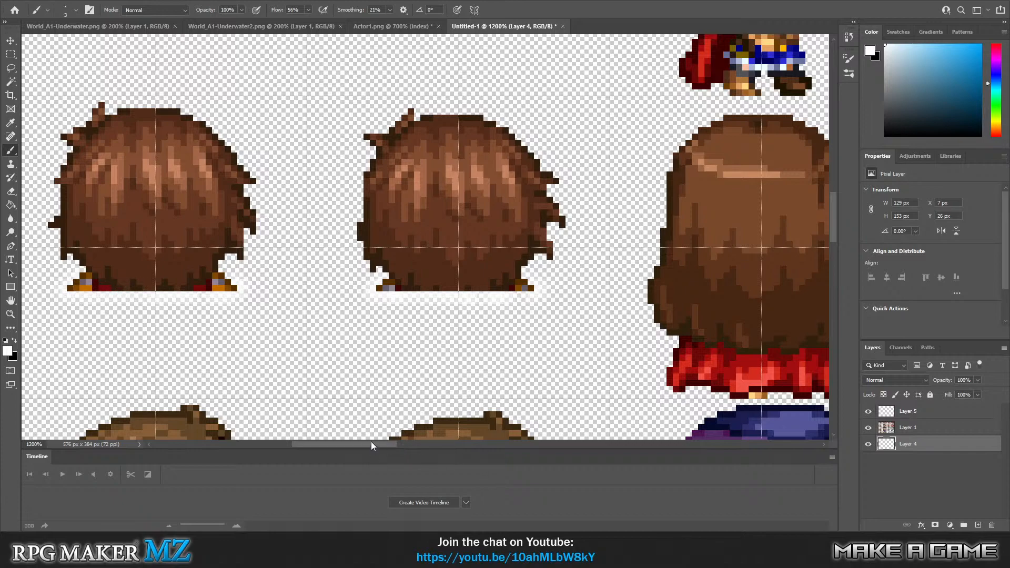
{"action": "left_click_drag", "start_coordinate": [371, 444], "coordinate": [305, 447]}
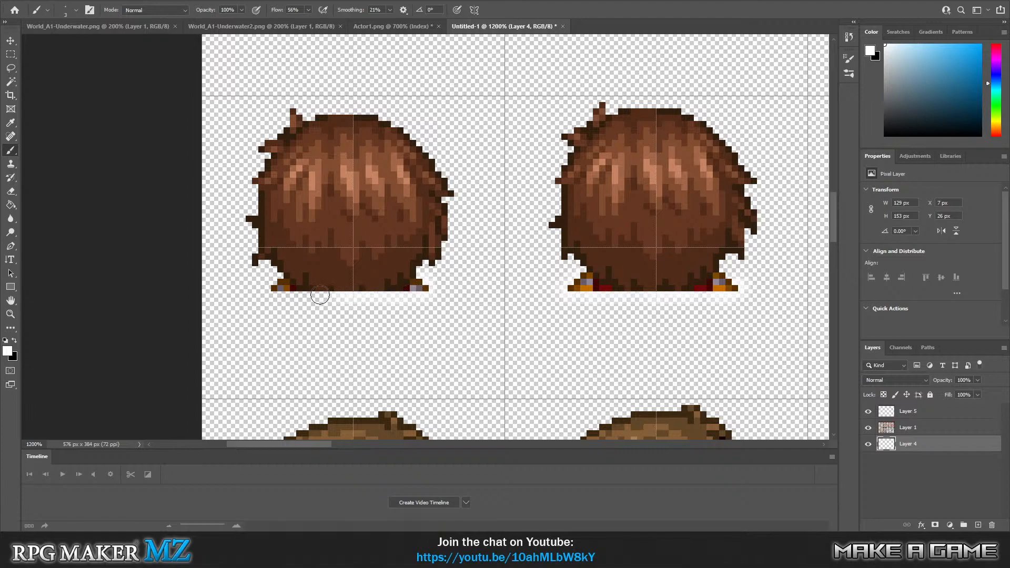
{"action": "left_click_drag", "start_coordinate": [298, 294], "coordinate": [275, 294]}
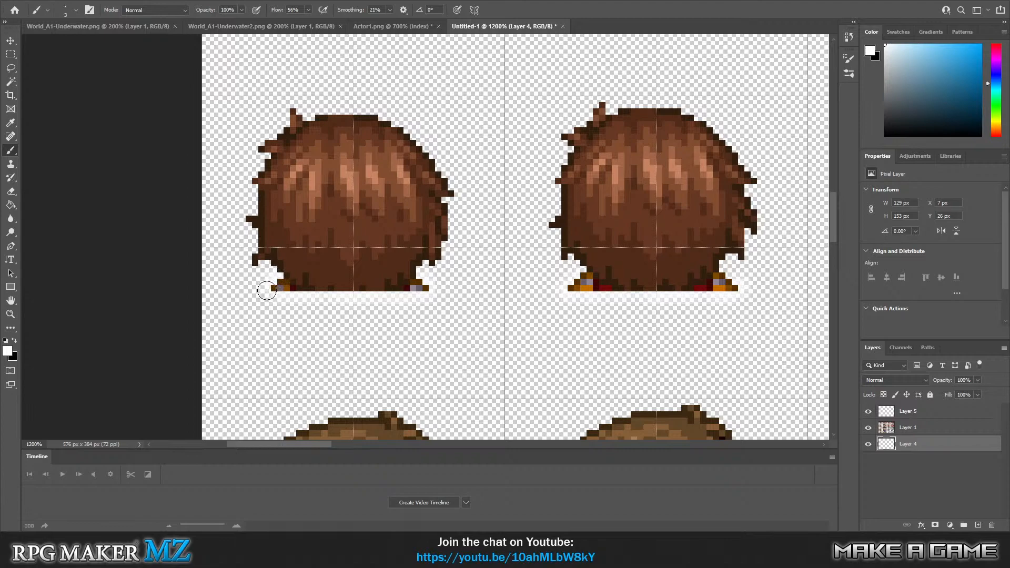
Brush translucent white on Layer 5 over the lower hair and shoulder edges of the three back-facing heads.
{"action": "left_click", "coordinate": [935, 413]}
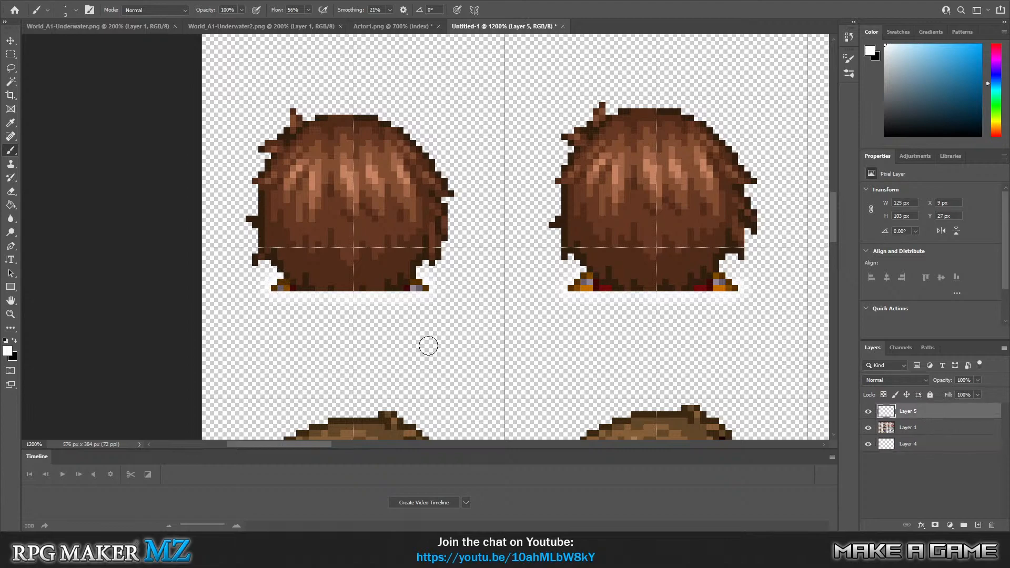
{"action": "mouse_move", "coordinate": [282, 277]}
{"action": "left_mouse_down"}
{"action": "mouse_move", "coordinate": [279, 289]}
{"action": "mouse_move", "coordinate": [310, 294]}
{"action": "mouse_move", "coordinate": [424, 286]}
{"action": "left_mouse_up"}
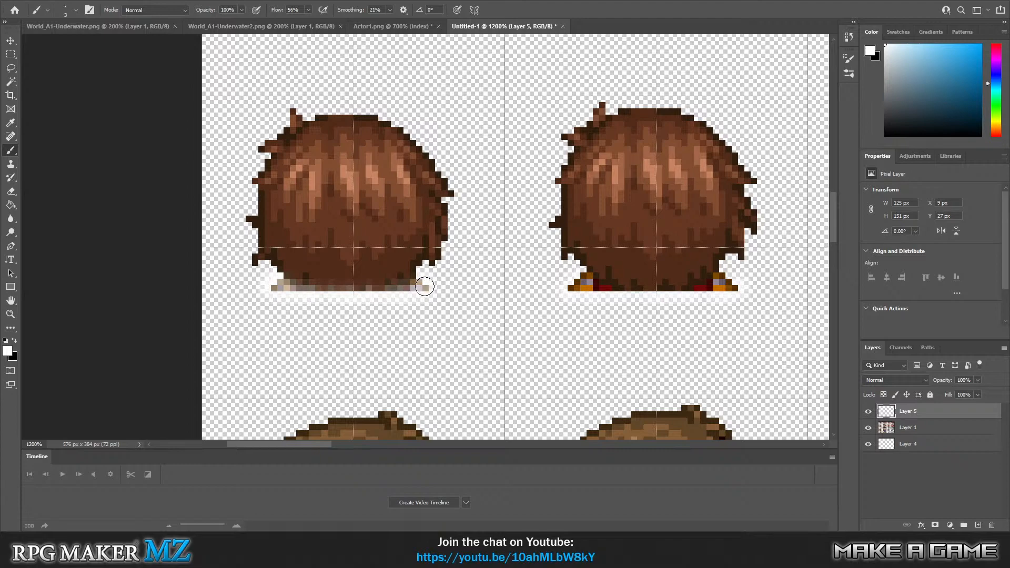
{"action": "mouse_move", "coordinate": [579, 287]}
{"action": "left_mouse_down"}
{"action": "mouse_move", "coordinate": [734, 286]}
{"action": "mouse_move", "coordinate": [667, 299]}
{"action": "mouse_move", "coordinate": [685, 291]}
{"action": "mouse_move", "coordinate": [599, 289]}
{"action": "left_mouse_up"}
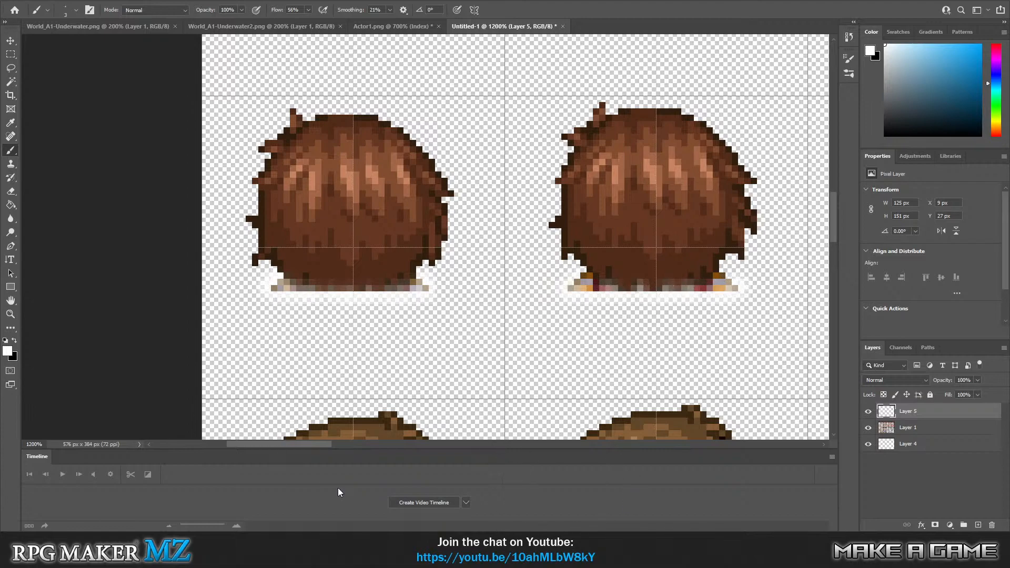
{"action": "left_click_drag", "start_coordinate": [297, 444], "coordinate": [372, 433]}
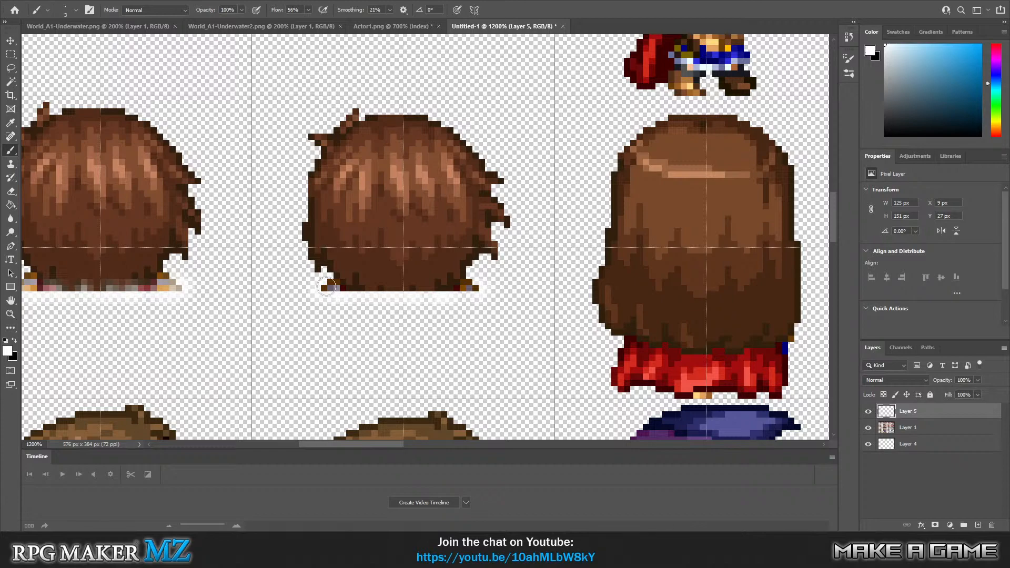
{"action": "mouse_move", "coordinate": [327, 287]}
{"action": "left_mouse_down"}
{"action": "mouse_move", "coordinate": [474, 287]}
{"action": "mouse_move", "coordinate": [364, 293]}
{"action": "left_mouse_up"}
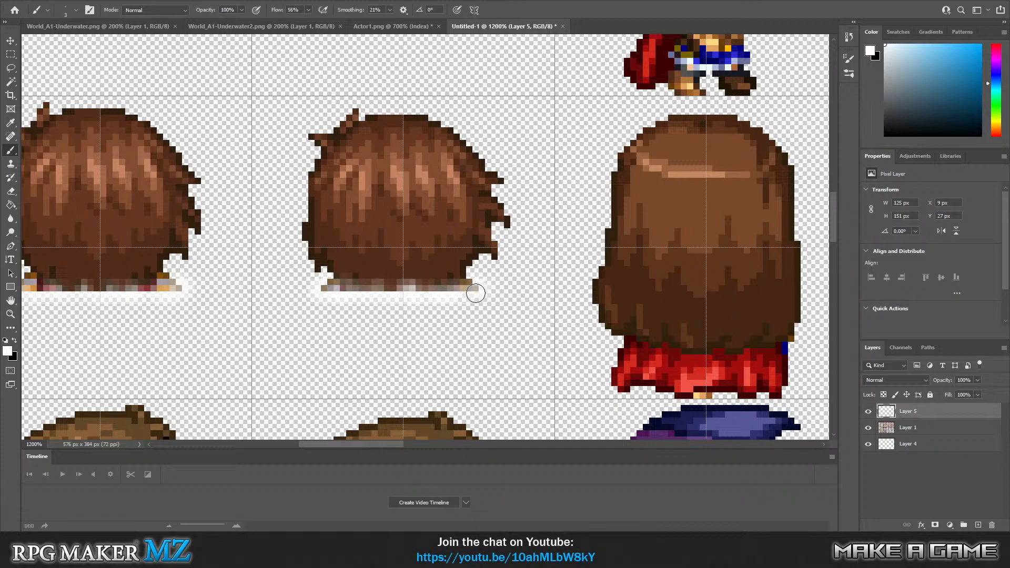
{"action": "left_click_drag", "start_coordinate": [371, 444], "coordinate": [329, 442]}
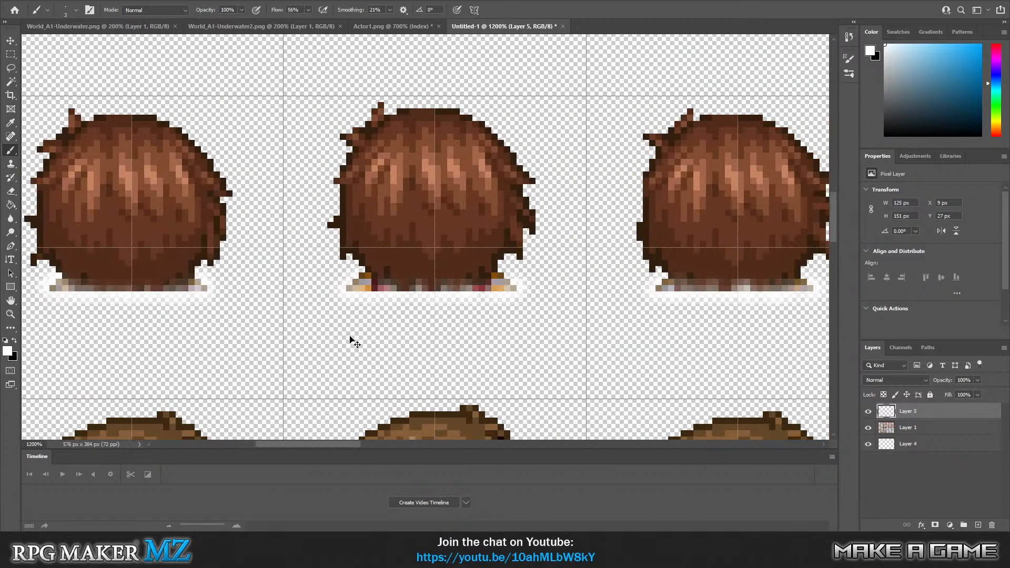
{"action": "scroll", "coordinate": [351, 341], "scroll_direction": "down", "scroll_amount": 8}
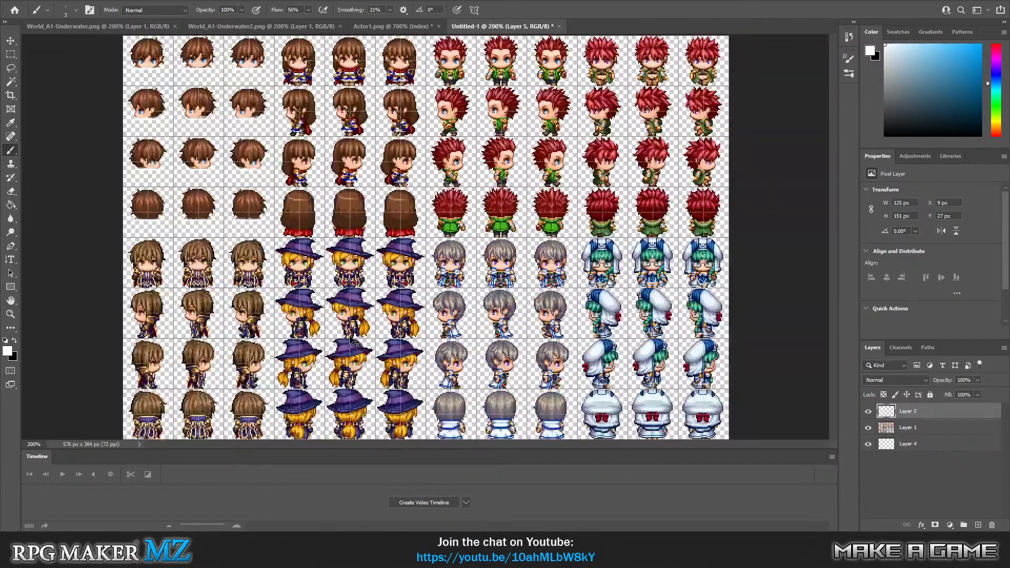
{"action": "scroll", "coordinate": [354, 342], "scroll_direction": "down", "scroll_amount": 3}
{"action": "scroll", "coordinate": [354, 342], "scroll_direction": "up", "scroll_amount": 3}
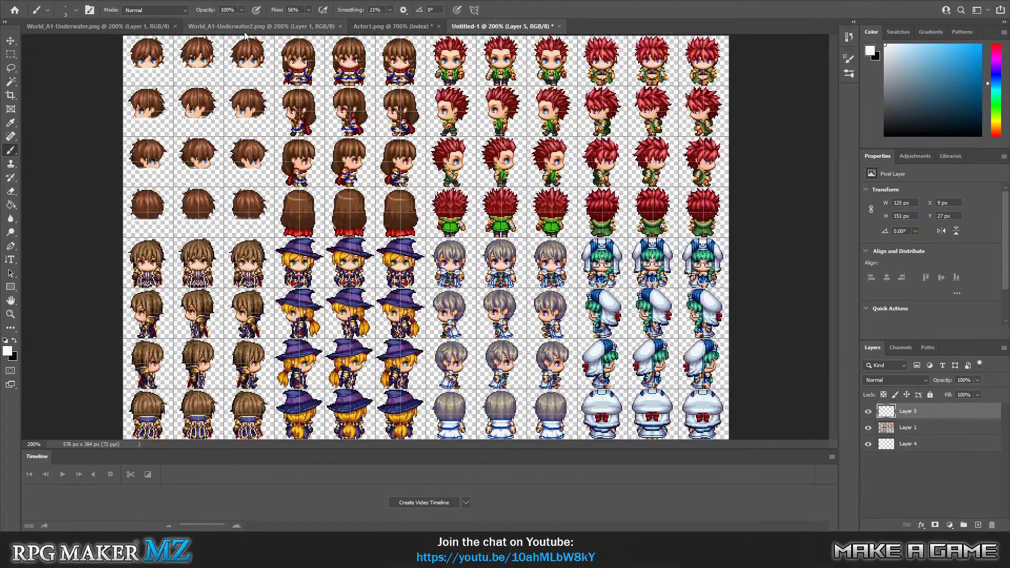
{"action": "left_click", "coordinate": [23, 0]}
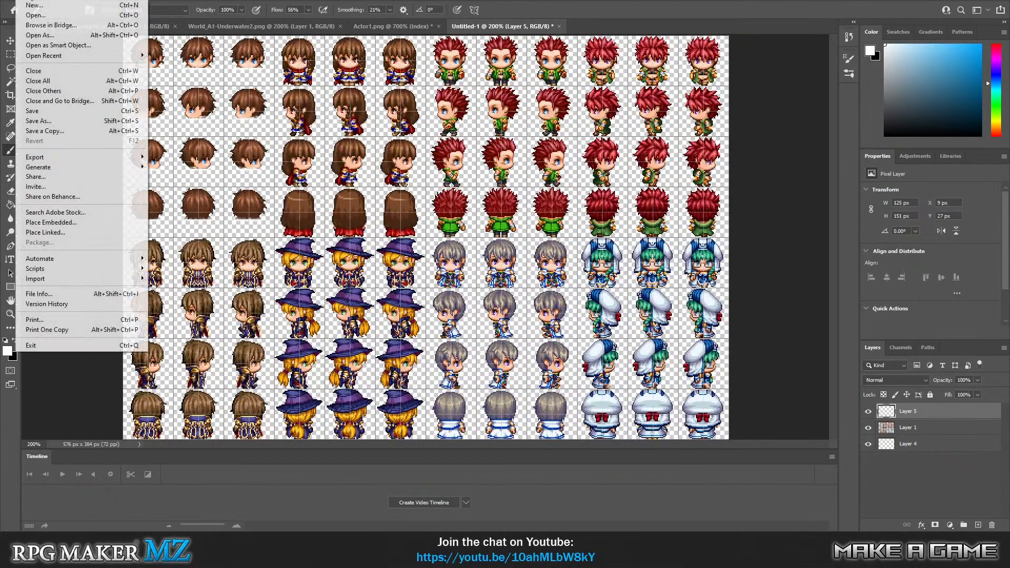
{"action": "left_click", "coordinate": [65, 124]}
{"action": "left_click", "coordinate": [228, 224]}
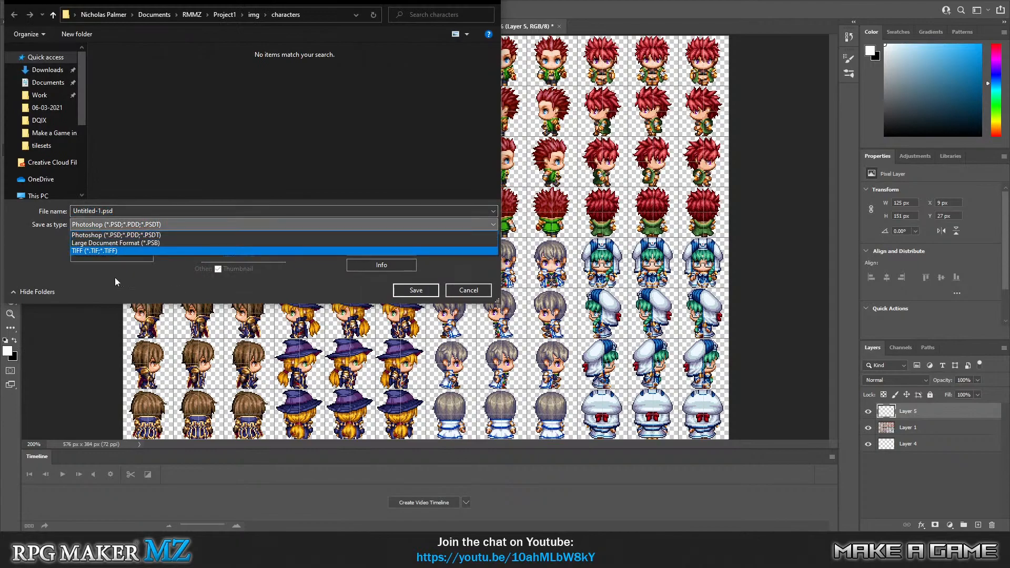
{"action": "left_click", "coordinate": [211, 235]}
{"action": "left_click", "coordinate": [386, 250]}
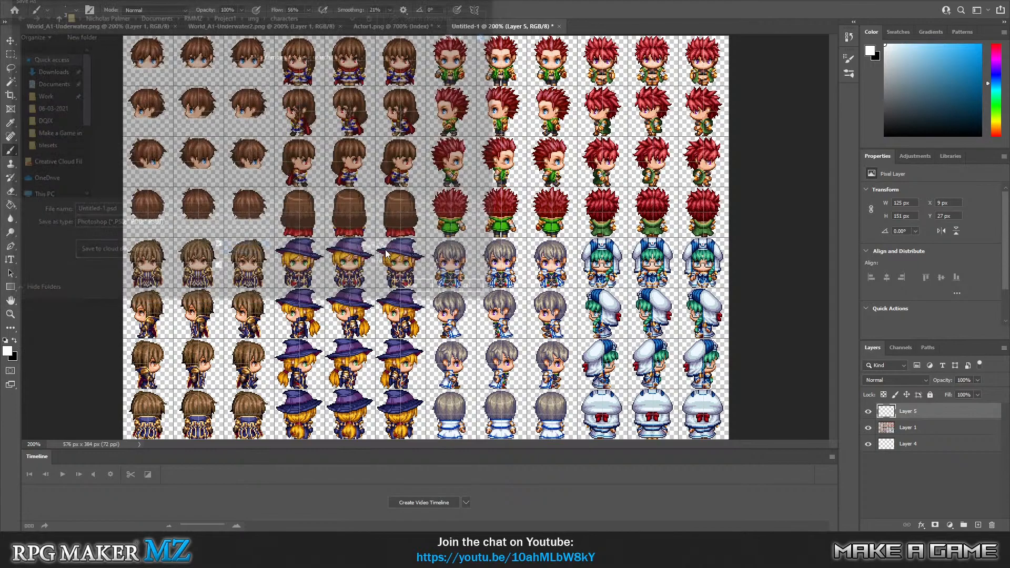
Save a copy of the sheet in PNG format, replacing Swimming.png in the project's img/characters folder.
{"action": "left_click", "coordinate": [223, 222]}
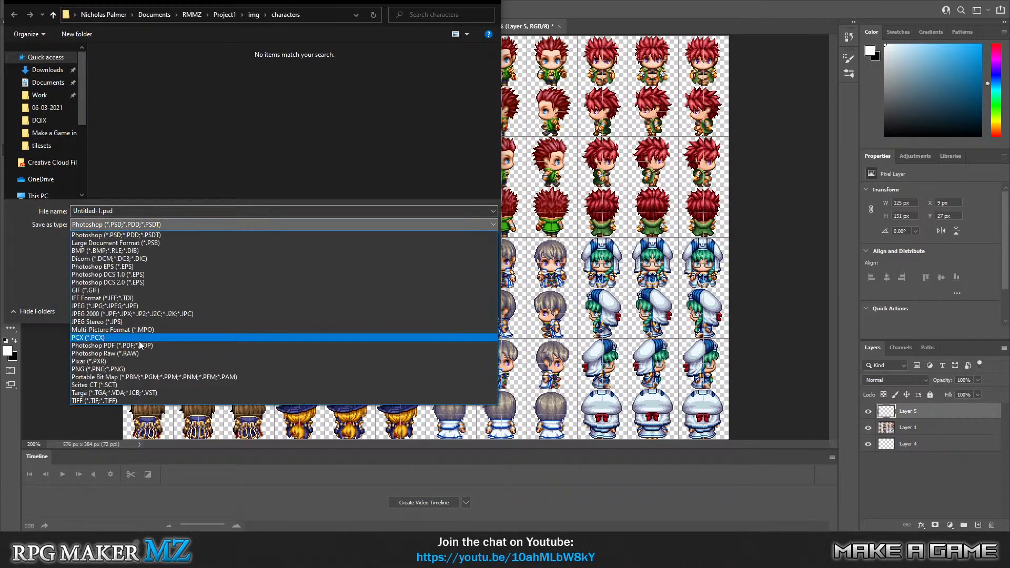
{"action": "left_click", "coordinate": [146, 368]}
{"action": "scroll", "coordinate": [235, 149], "scroll_direction": "down", "scroll_amount": 1}
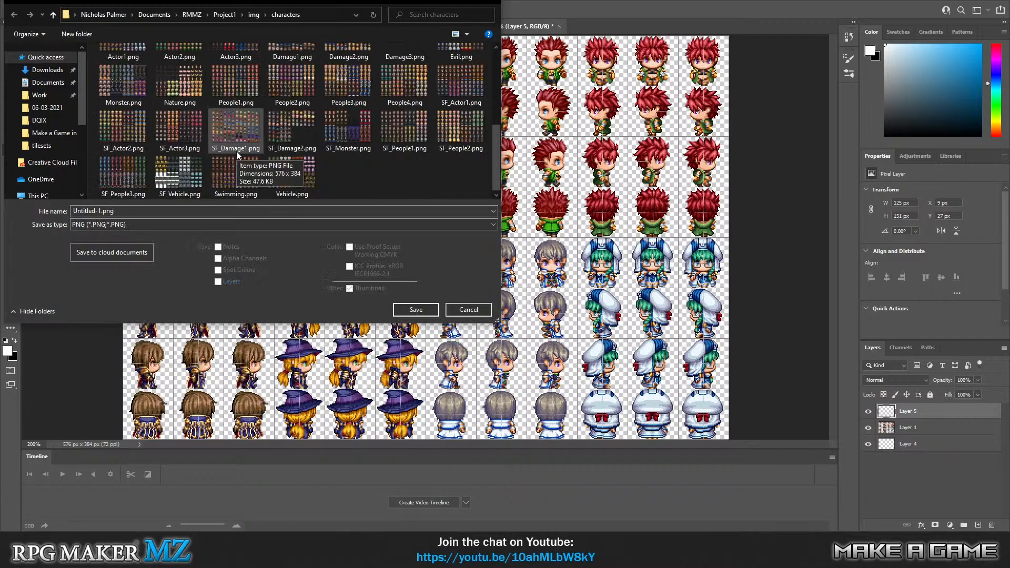
{"action": "scroll", "coordinate": [419, 171], "scroll_direction": "up", "scroll_amount": 3}
{"action": "scroll", "coordinate": [293, 141], "scroll_direction": "down", "scroll_amount": 3}
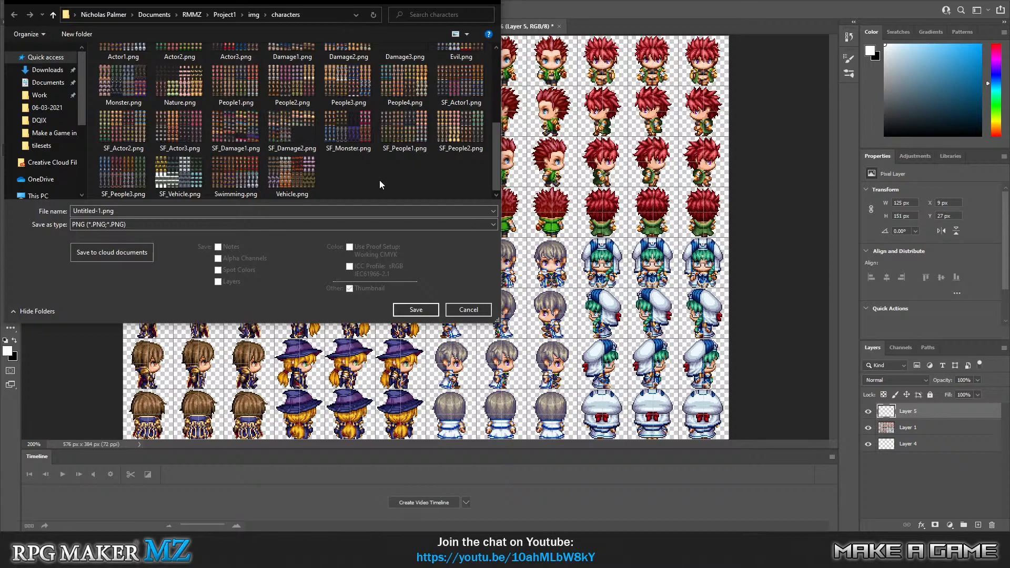
{"action": "scroll", "coordinate": [351, 177], "scroll_direction": "up", "scroll_amount": 3}
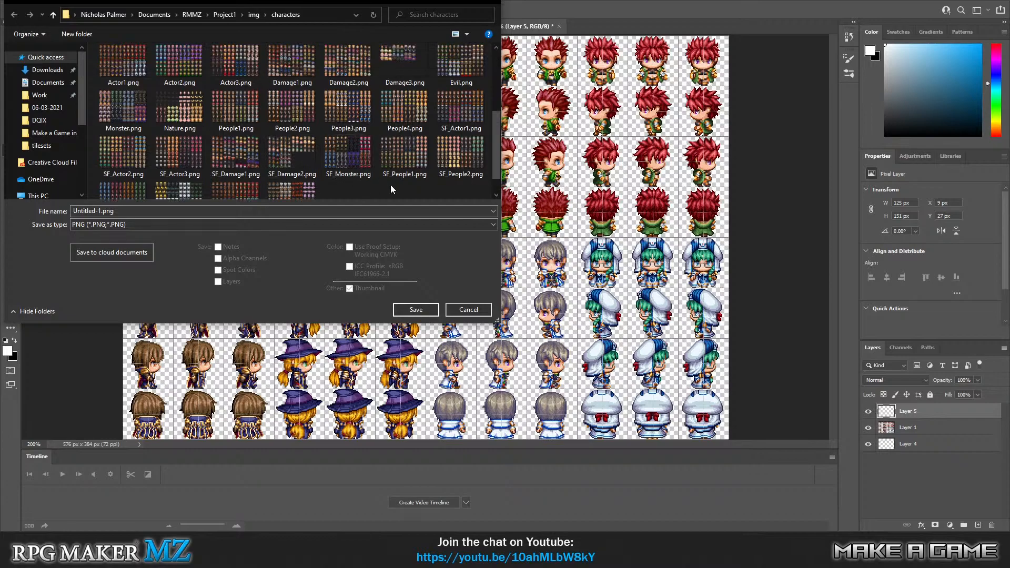
{"action": "scroll", "coordinate": [387, 188], "scroll_direction": "up", "scroll_amount": 3}
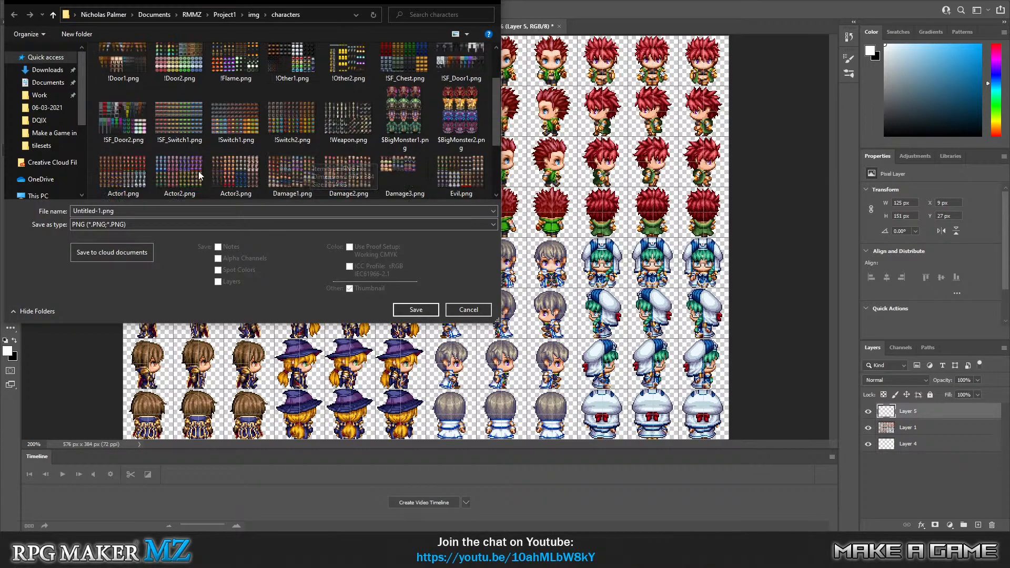
{"action": "left_click", "coordinate": [114, 181]}
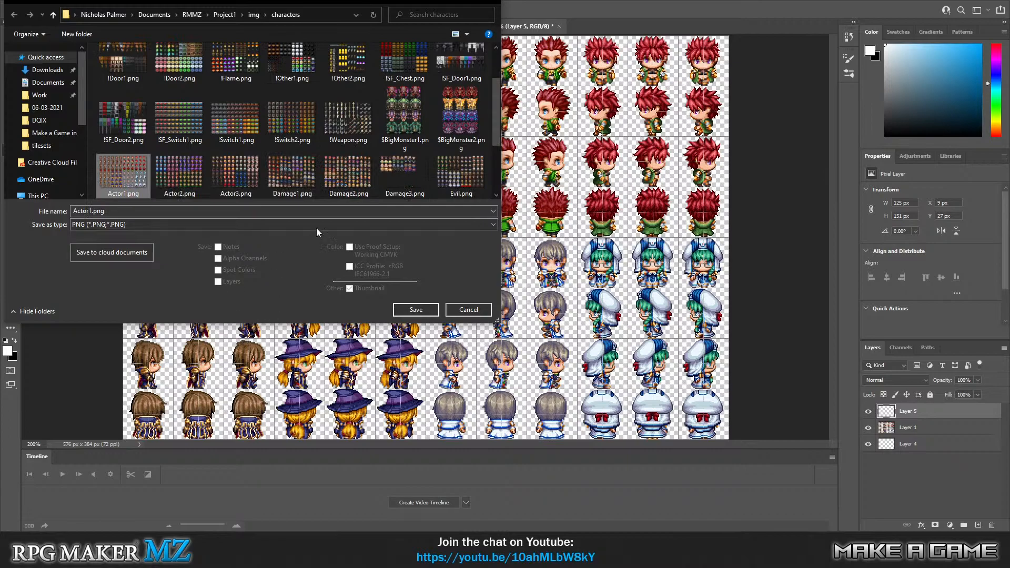
{"action": "scroll", "coordinate": [350, 173], "scroll_direction": "down", "scroll_amount": 3}
{"action": "left_click", "coordinate": [227, 178]}
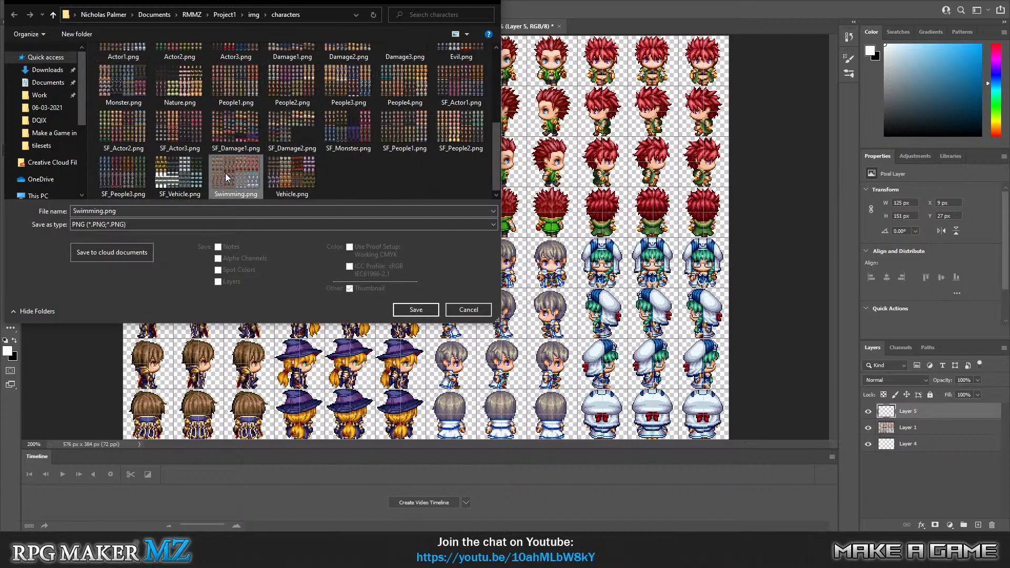
{"action": "left_click", "coordinate": [406, 308]}
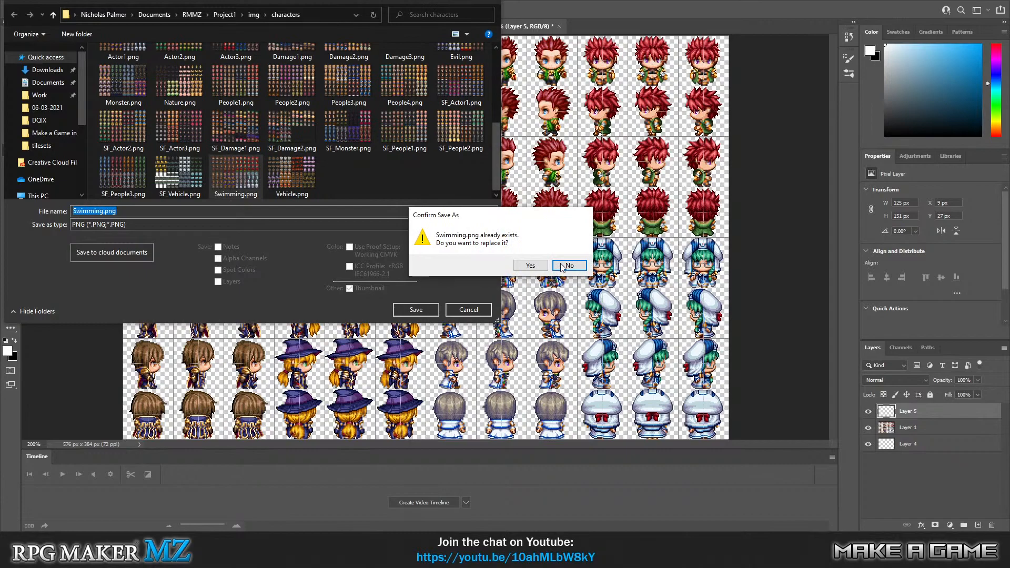
{"action": "left_click", "coordinate": [569, 267]}
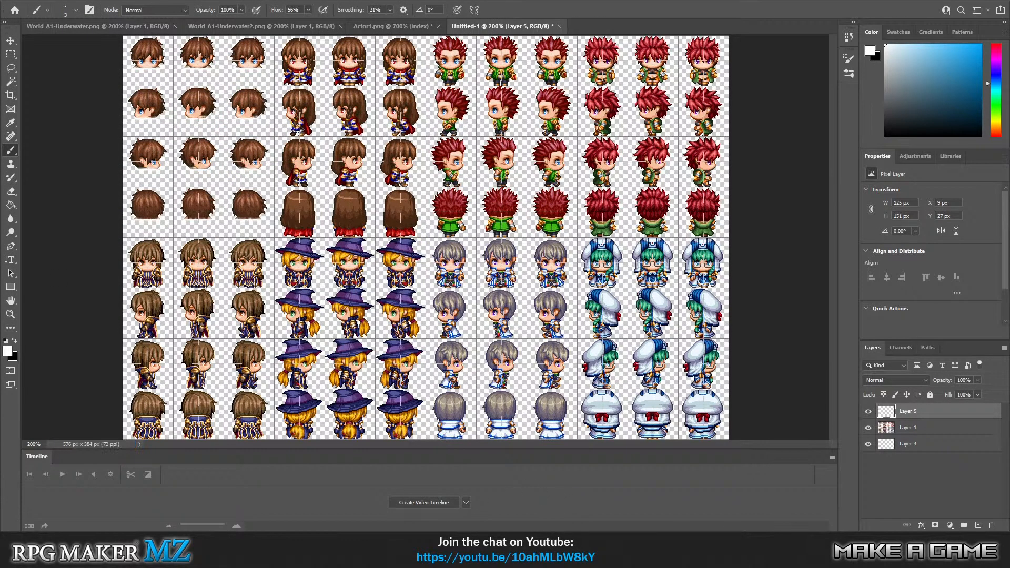
Switch to RPG Maker MZ, open MAP002 and start a new game in a playtest.
{"action": "left_click", "coordinate": [435, 540]}
{"action": "key", "text": "Up"}
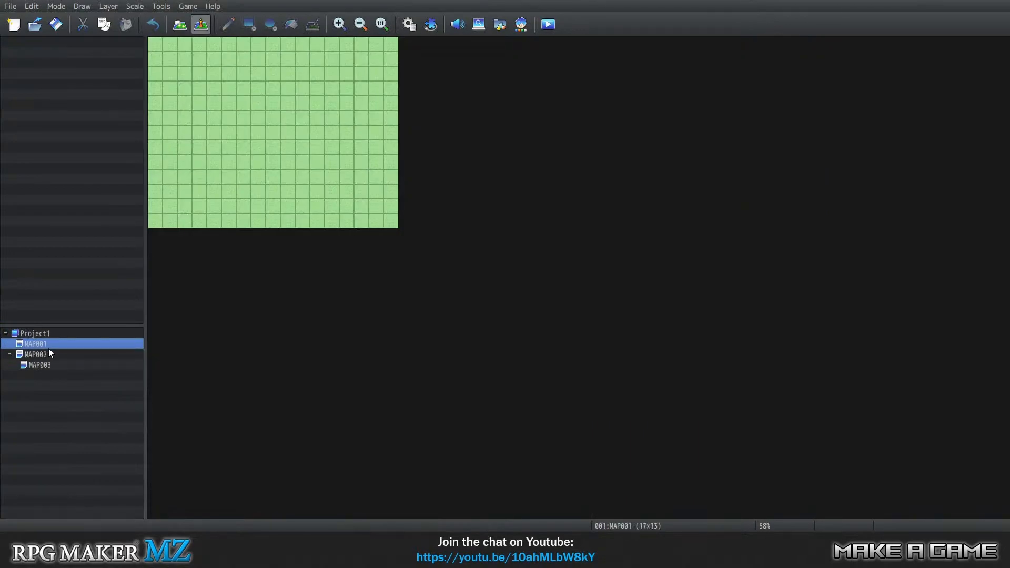
{"action": "left_click", "coordinate": [36, 354]}
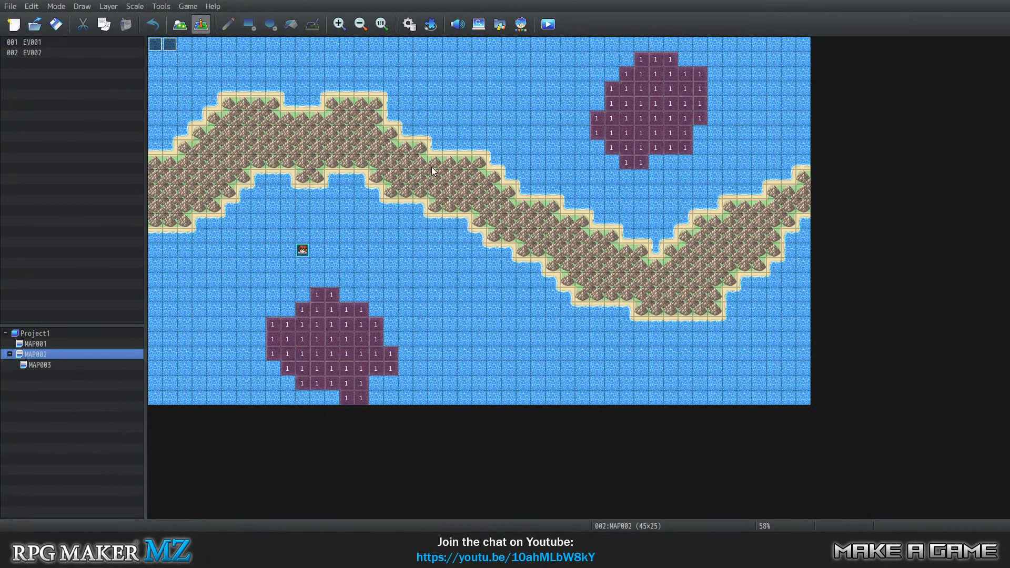
{"action": "left_click", "coordinate": [187, 7]}
{"action": "left_click", "coordinate": [194, 16]}
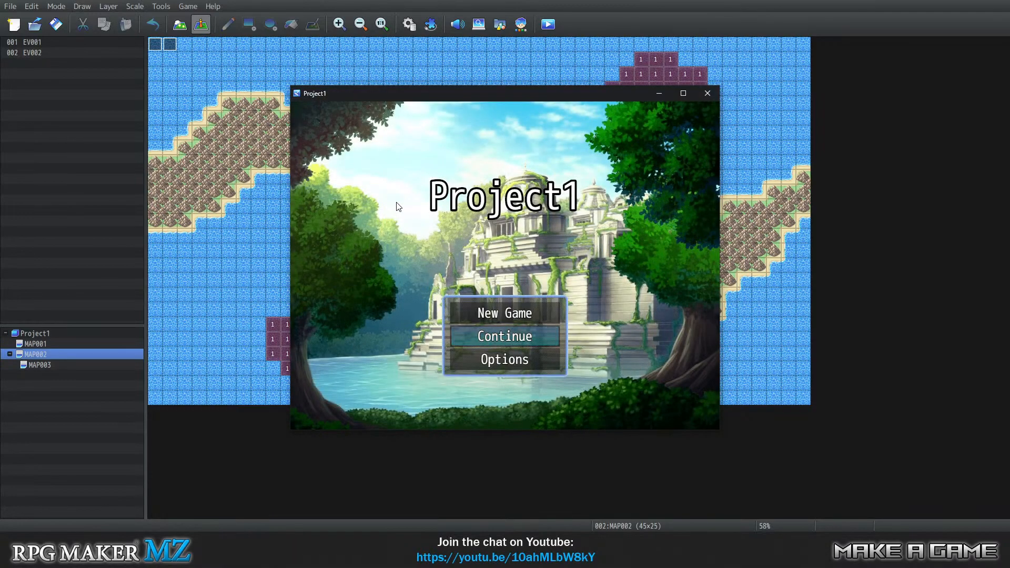
{"action": "key", "text": "Up"}
{"action": "key", "text": "Return"}
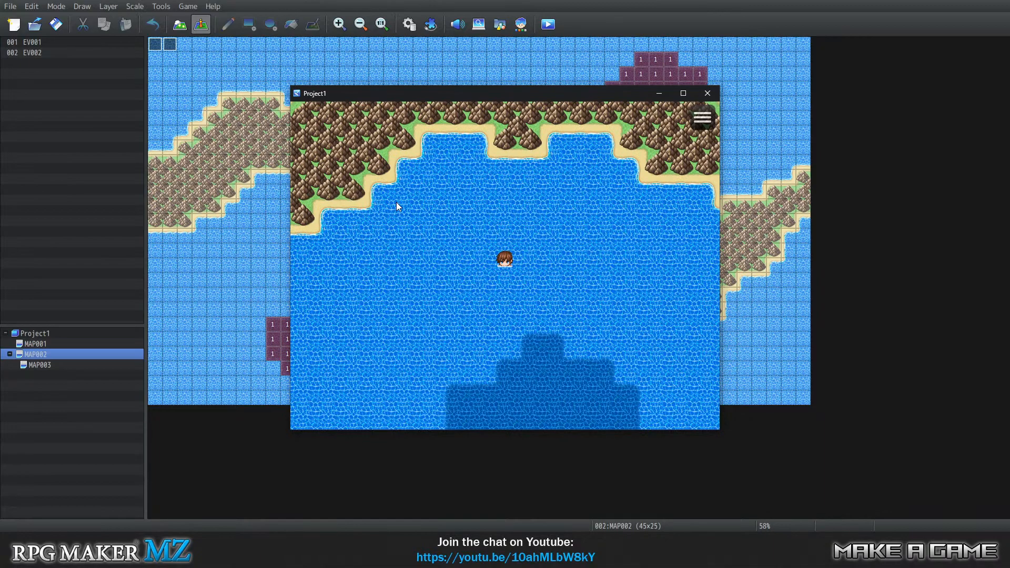
Swim the hero west and east above the southern deep-water patch to check the side-facing swimming sprites.
{"action": "key", "text": "Down"}
{"action": "key", "text": "Left"}
{"action": "key", "text": "Left"}
{"action": "key", "text": "Left"}
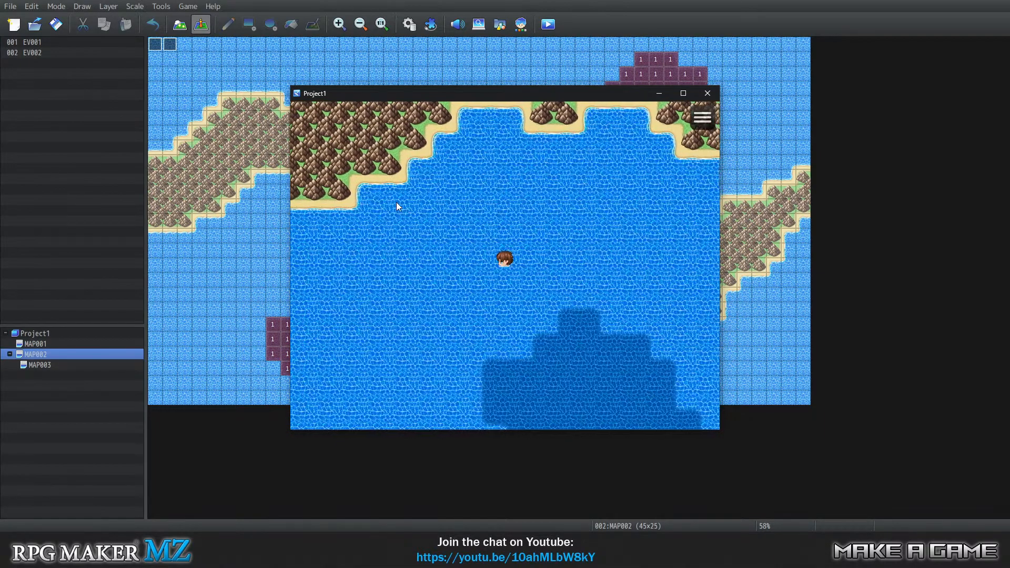
{"action": "key", "text": "Left"}
{"action": "key", "text": "Left"}
{"action": "key", "text": "Right"}
{"action": "key", "text": "Right"}
{"action": "key", "text": "Right"}
{"action": "key", "text": "Right"}
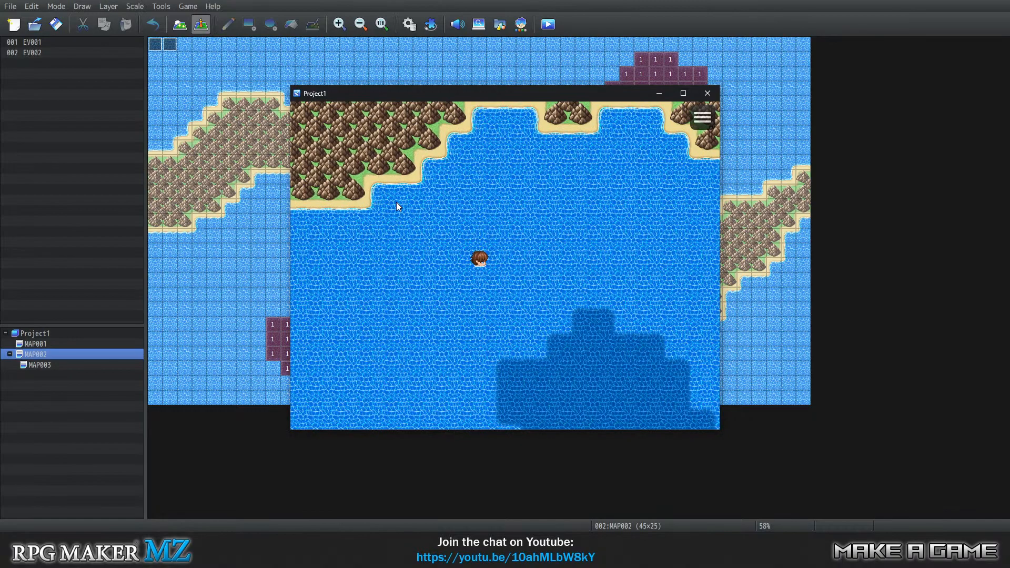
{"action": "key", "text": "Down"}
{"action": "key", "text": "Right"}
{"action": "key", "text": "Right"}
{"action": "key", "text": "Right"}
{"action": "key", "text": "Right"}
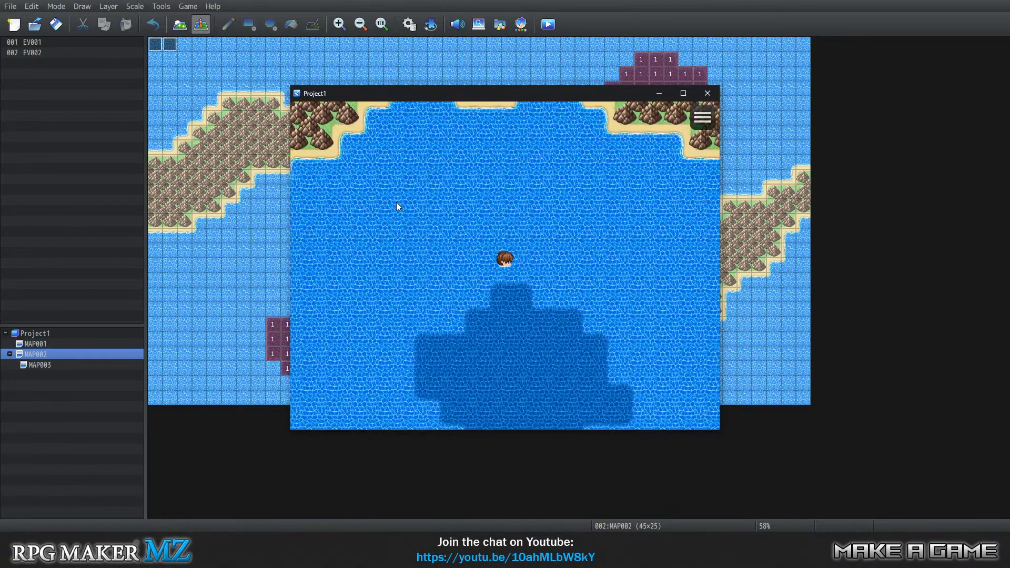
{"action": "key", "text": "Right"}
{"action": "key", "text": "Right"}
{"action": "key", "text": "Left"}
{"action": "key", "text": "Left"}
{"action": "key", "text": "Left"}
{"action": "key", "text": "Left"}
{"action": "key", "text": "Left"}
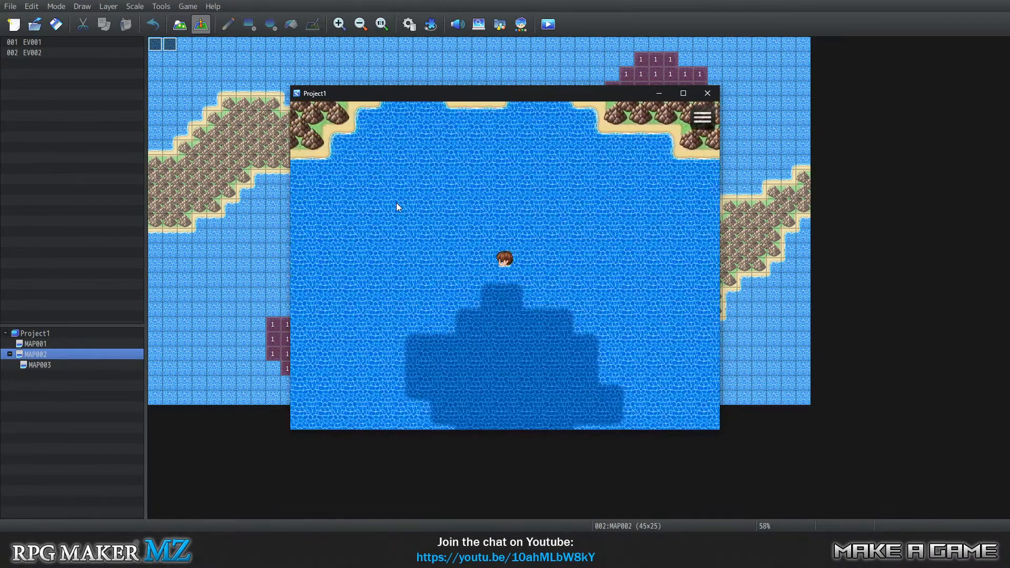
Swim the hero down into the southern dark water patch and across to its eastern edge.
{"action": "key", "text": "Down"}
{"action": "key", "text": "Down"}
{"action": "key", "text": "Down"}
{"action": "key", "text": "Right"}
{"action": "key", "text": "Right"}
{"action": "key", "text": "Right"}
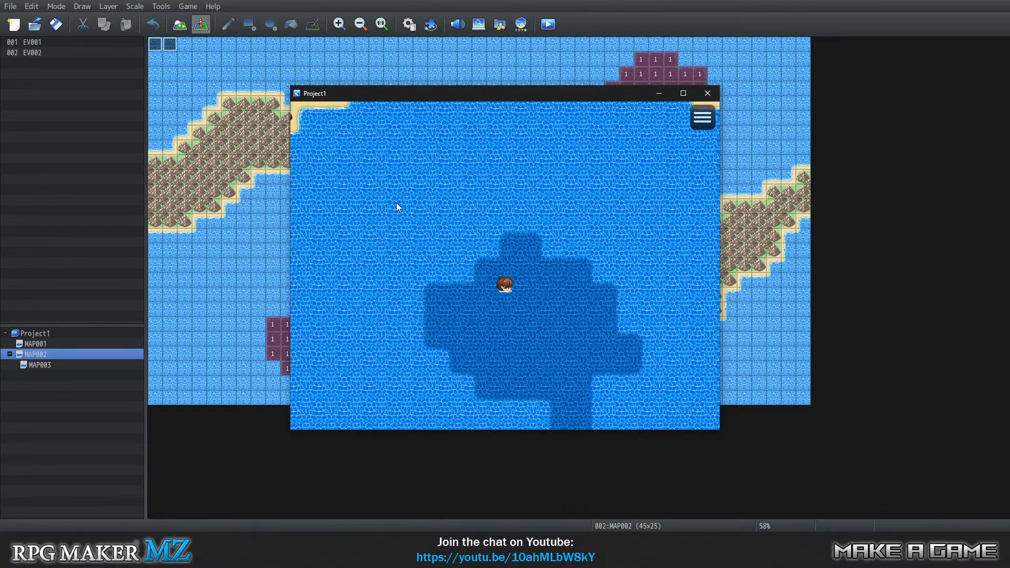
{"action": "key", "text": "Right"}
{"action": "key", "text": "Right"}
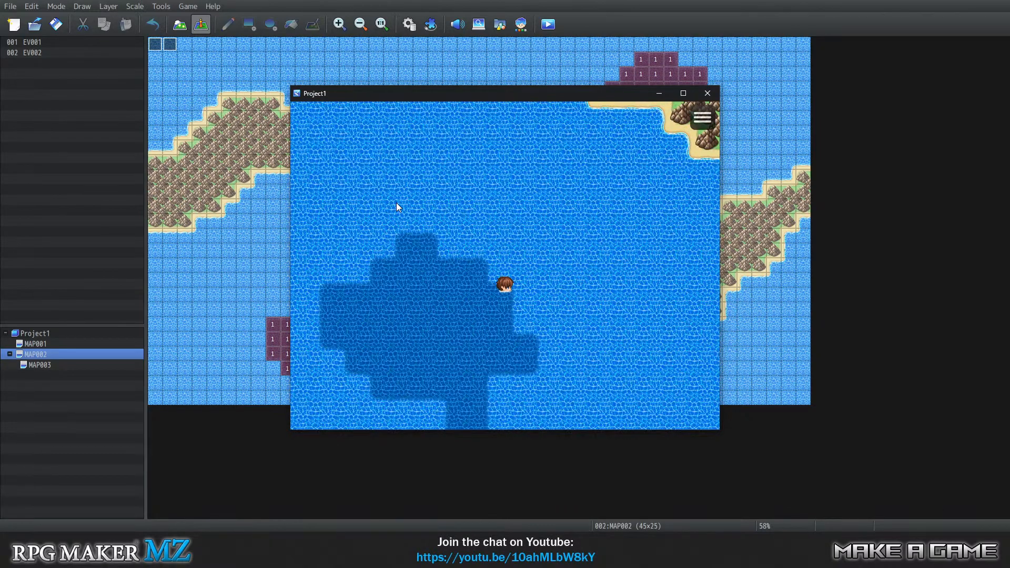
Swim the hero east of the dark patch and up towards the mountain coast to check the sprite's facings.
{"action": "key", "text": "Up"}
{"action": "key", "text": "Right"}
{"action": "key", "text": "Right"}
{"action": "key", "text": "Right"}
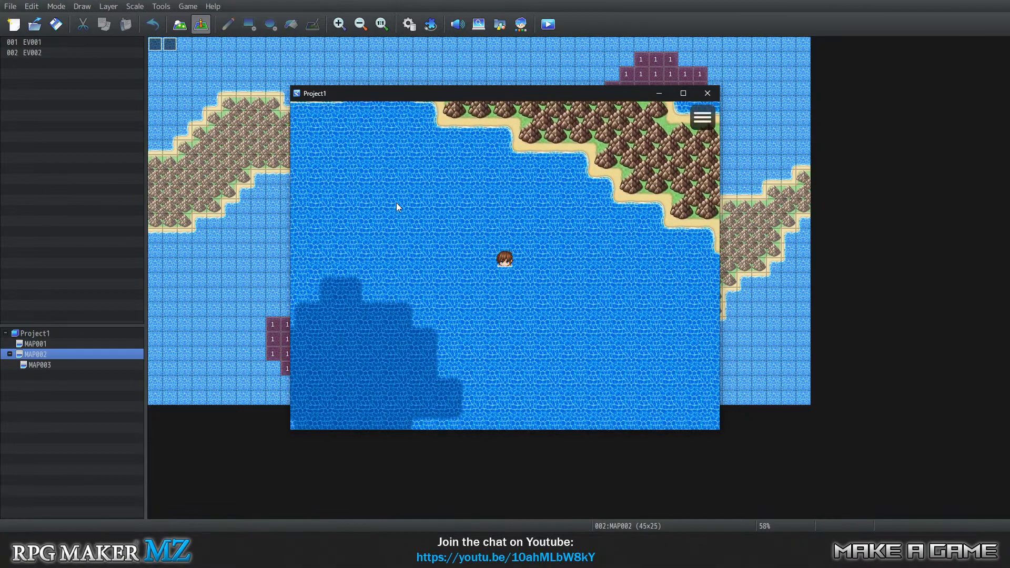
{"action": "key", "text": "Down"}
{"action": "key", "text": "Right"}
{"action": "key", "text": "Right"}
{"action": "key", "text": "Right"}
{"action": "key", "text": "Up"}
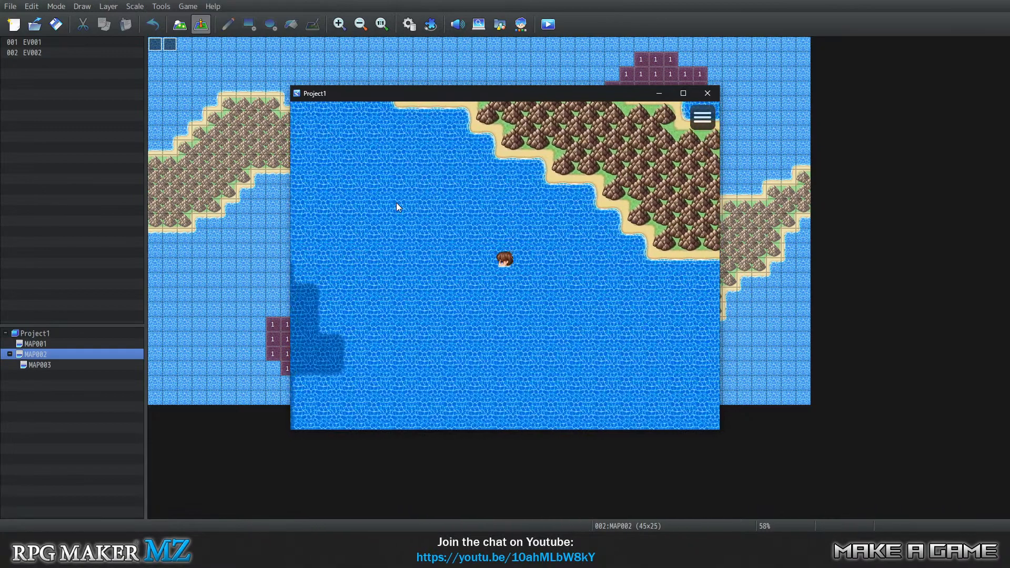
{"action": "key", "text": "Left"}
{"action": "key", "text": "Left"}
{"action": "key", "text": "Up"}
{"action": "key", "text": "Up"}
{"action": "key", "text": "Up"}
{"action": "key", "text": "Up"}
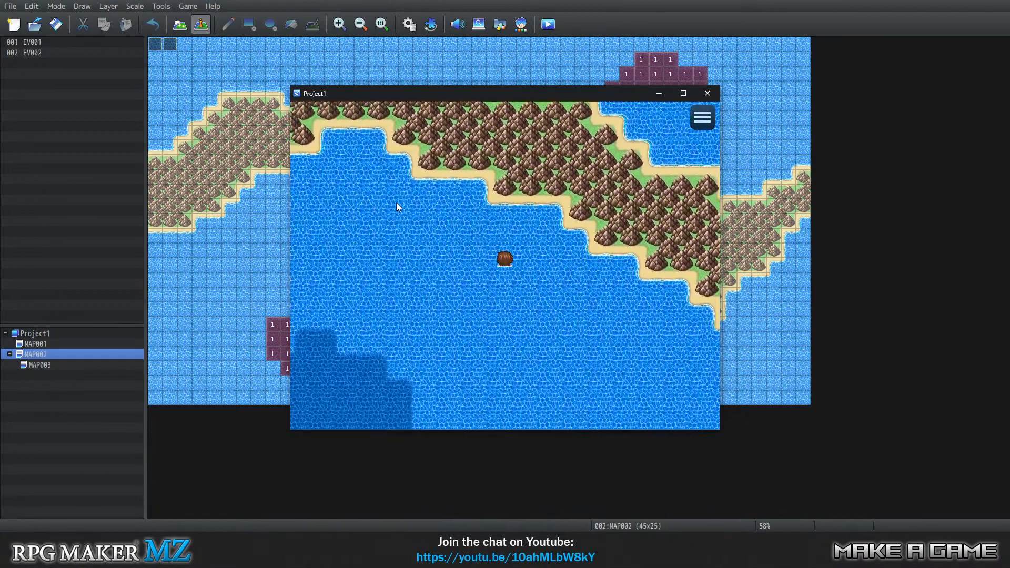
Swim the hero back southwest from the coast to the upper edge of the dark water patch.
{"action": "key", "text": "Left"}
{"action": "key", "text": "Left"}
{"action": "key", "text": "Down"}
{"action": "key", "text": "Down"}
{"action": "key", "text": "Down"}
{"action": "key", "text": "Down"}
{"action": "key", "text": "Down"}
{"action": "key", "text": "Down"}
{"action": "key", "text": "Left"}
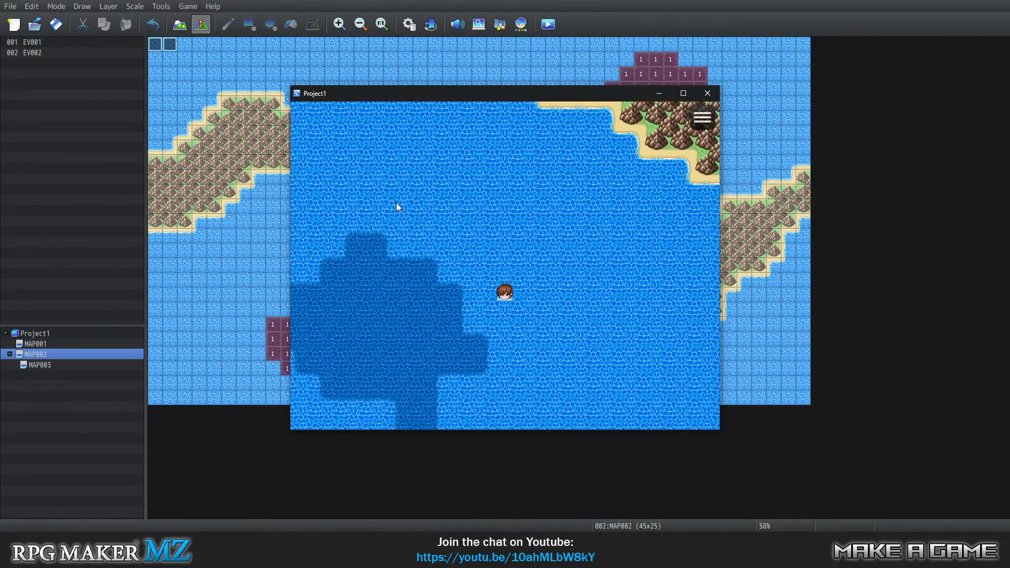
{"action": "key", "text": "Left"}
{"action": "key", "text": "Left"}
Swim the hero up and back down into the southern dark patch, and dive to the underwater map.
{"action": "key", "text": "Left"}
{"action": "key", "text": "Up"}
{"action": "key", "text": "Up"}
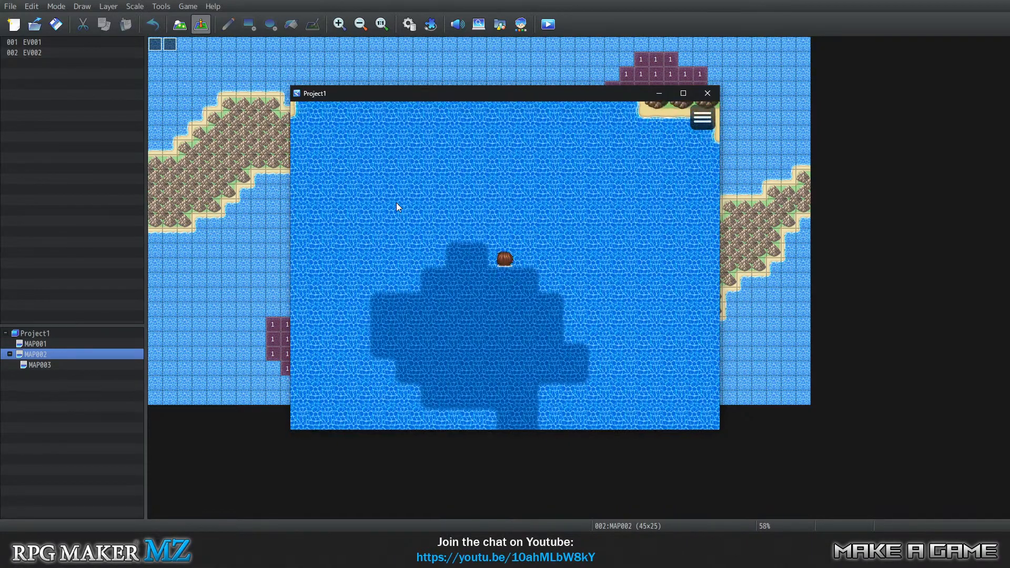
{"action": "key", "text": "Up"}
{"action": "key", "text": "Left"}
{"action": "key", "text": "Left"}
{"action": "key", "text": "Up"}
{"action": "key", "text": "Up"}
{"action": "key", "text": "Up"}
{"action": "key", "text": "Down"}
{"action": "key", "text": "Down"}
{"action": "key", "text": "Down"}
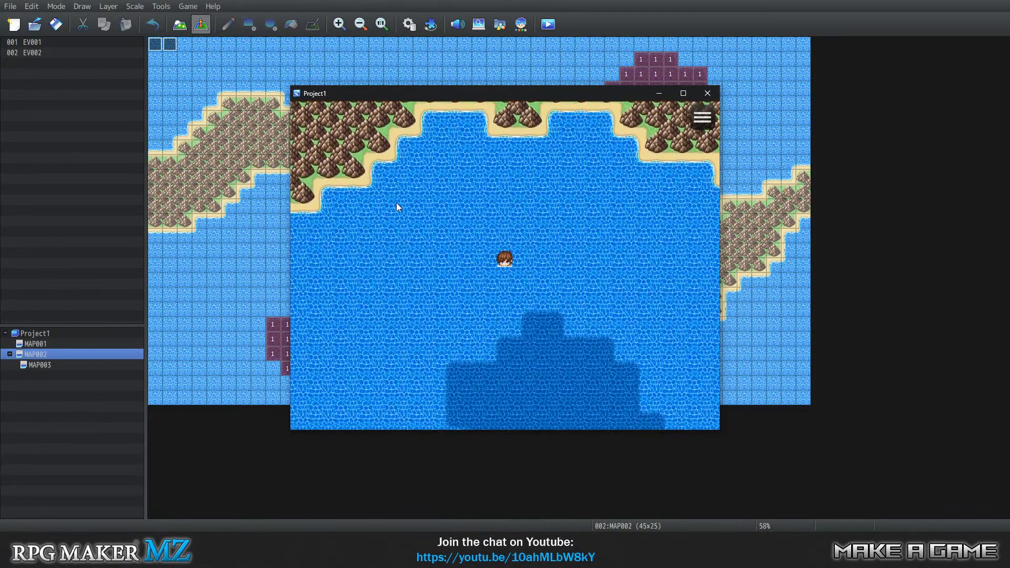
{"action": "key", "text": "Down"}
{"action": "key", "text": "Down"}
{"action": "key", "text": "Down"}
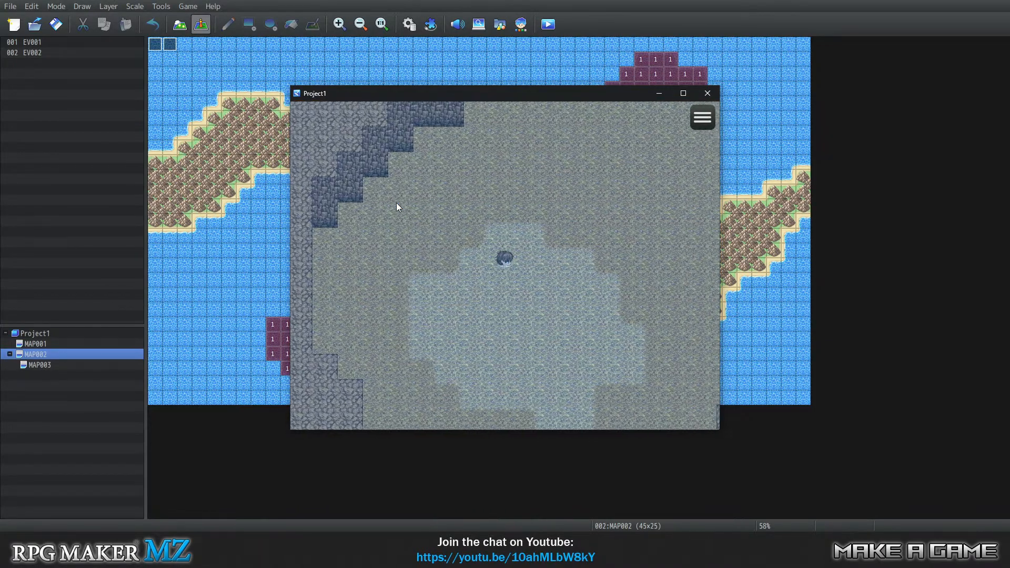
Swim the hero northeast through the underwater passage beneath the mountain range.
{"action": "key", "text": "Up"}
{"action": "key", "text": "Up"}
{"action": "key", "text": "Up"}
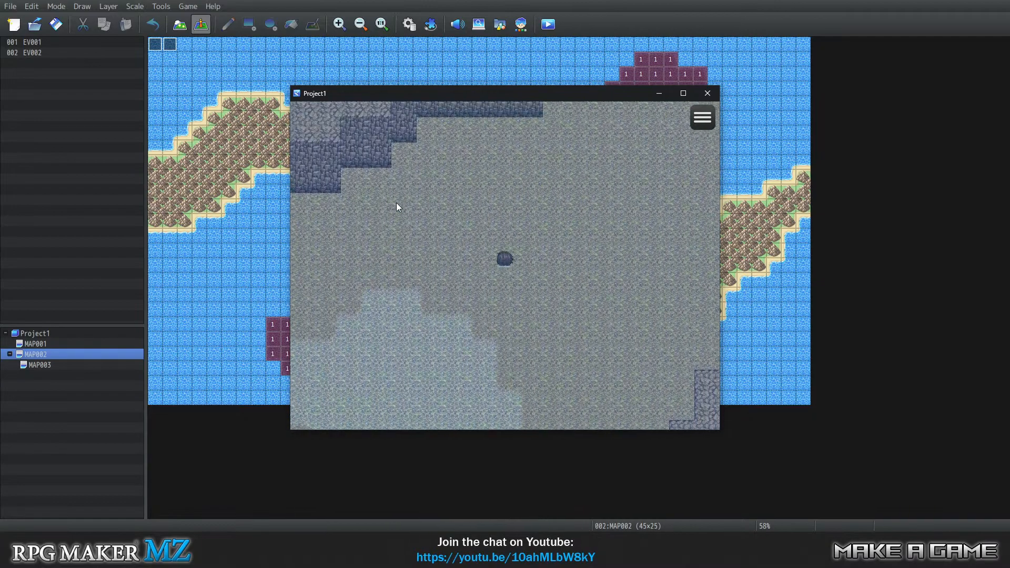
{"action": "key", "text": "Right"}
{"action": "key", "text": "Right"}
{"action": "key", "text": "Right"}
{"action": "key", "text": "Up"}
{"action": "key", "text": "Up"}
{"action": "key", "text": "Up"}
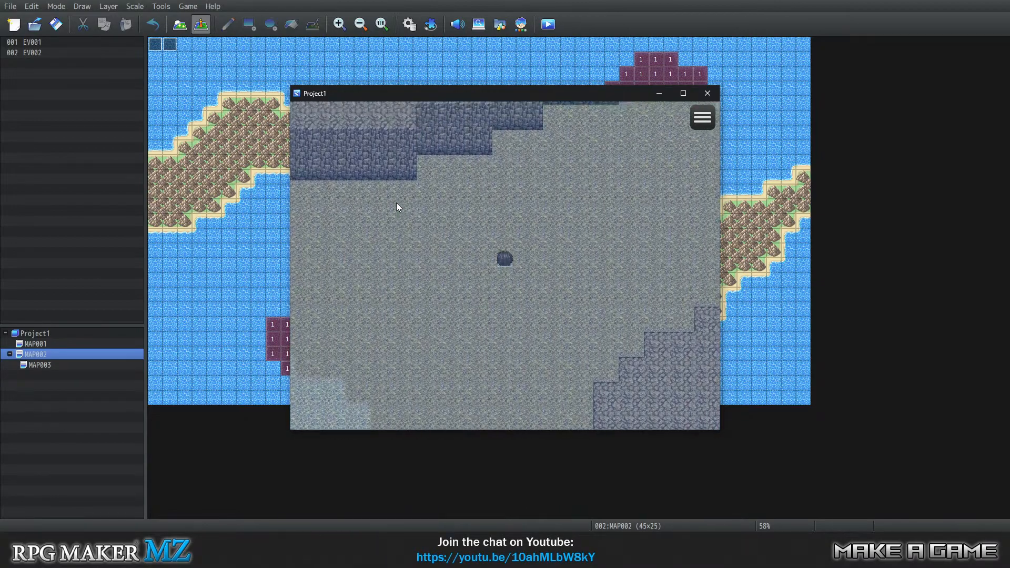
{"action": "key", "text": "Right"}
{"action": "key", "text": "Right"}
{"action": "key", "text": "Right"}
{"action": "key", "text": "Right"}
{"action": "key", "text": "Up"}
Move the hero into the northeastern light patch and surface on the overworld map.
{"action": "key", "text": "Right"}
{"action": "key", "text": "Right"}
{"action": "key", "text": "Right"}
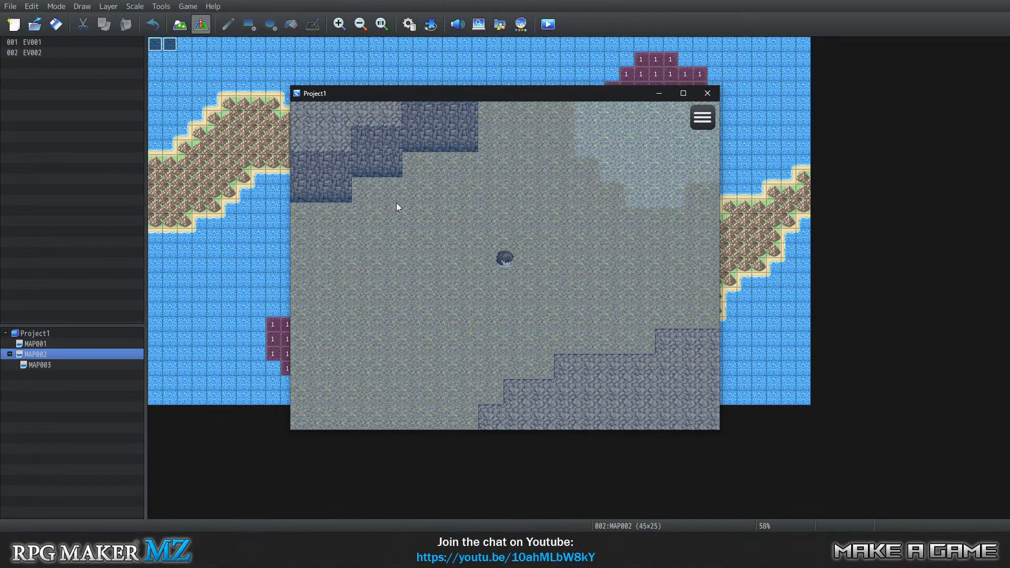
{"action": "key", "text": "Right"}
{"action": "key", "text": "Right"}
{"action": "key", "text": "Right"}
{"action": "key", "text": "Up"}
{"action": "key", "text": "Up"}
{"action": "key", "text": "Up"}
{"action": "key", "text": "Up"}
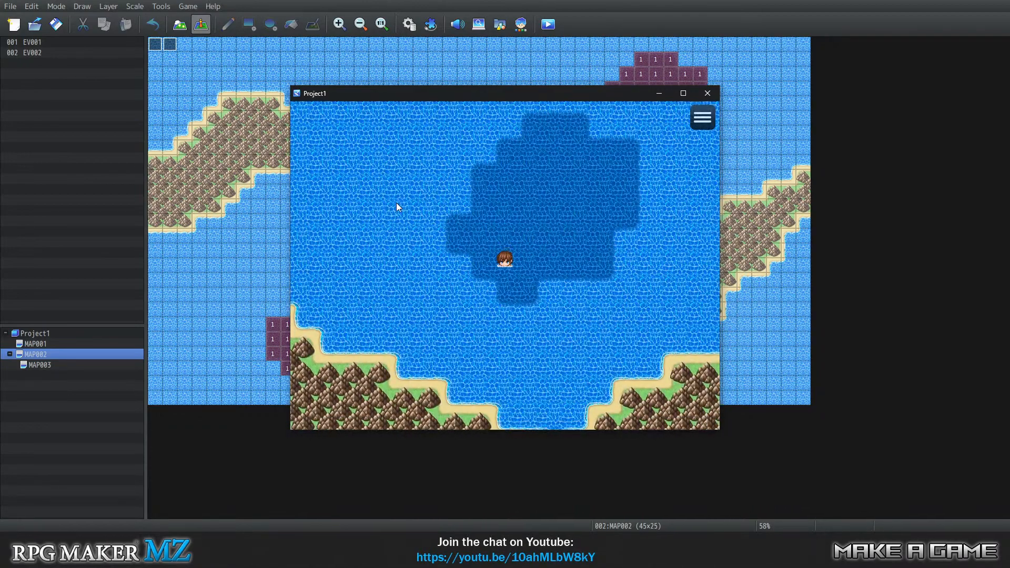
Swim the hero east and then north out of the northeastern dark patch to check the sprite on the overworld.
{"action": "key", "text": "Right"}
{"action": "key", "text": "Right"}
{"action": "key", "text": "Right"}
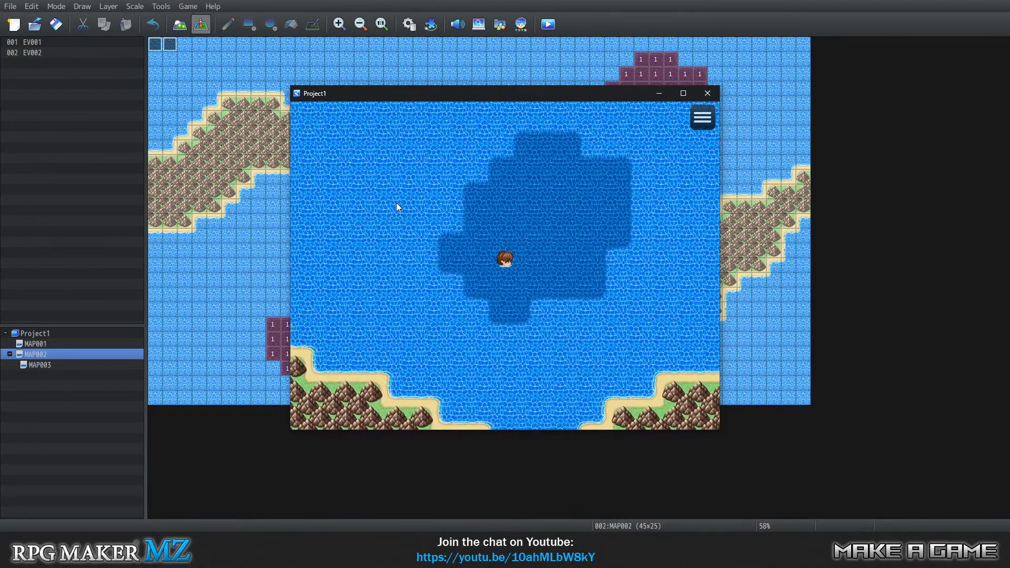
{"action": "key", "text": "Up"}
{"action": "key", "text": "Up"}
{"action": "key", "text": "Up"}
{"action": "key", "text": "Up"}
{"action": "key", "text": "Up"}
{"action": "key", "text": "Up"}
{"action": "key", "text": "Up"}
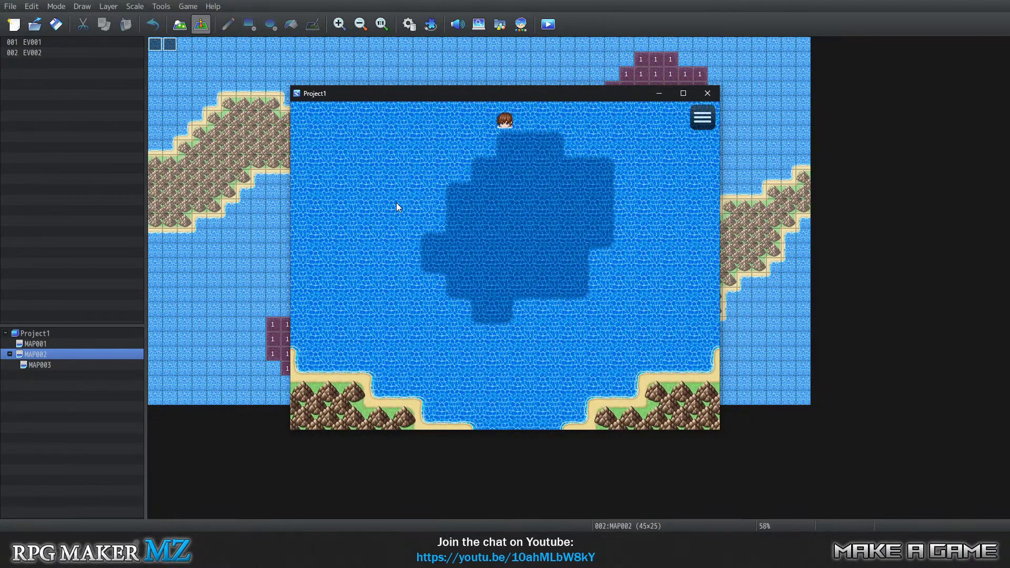
Swim the hero down through the northeastern dark patch and close the playtest.
{"action": "key", "text": "Down"}
{"action": "key", "text": "Down"}
{"action": "key", "text": "Down"}
{"action": "key", "text": "Down"}
{"action": "key", "text": "Down"}
{"action": "left_click", "coordinate": [707, 92]}
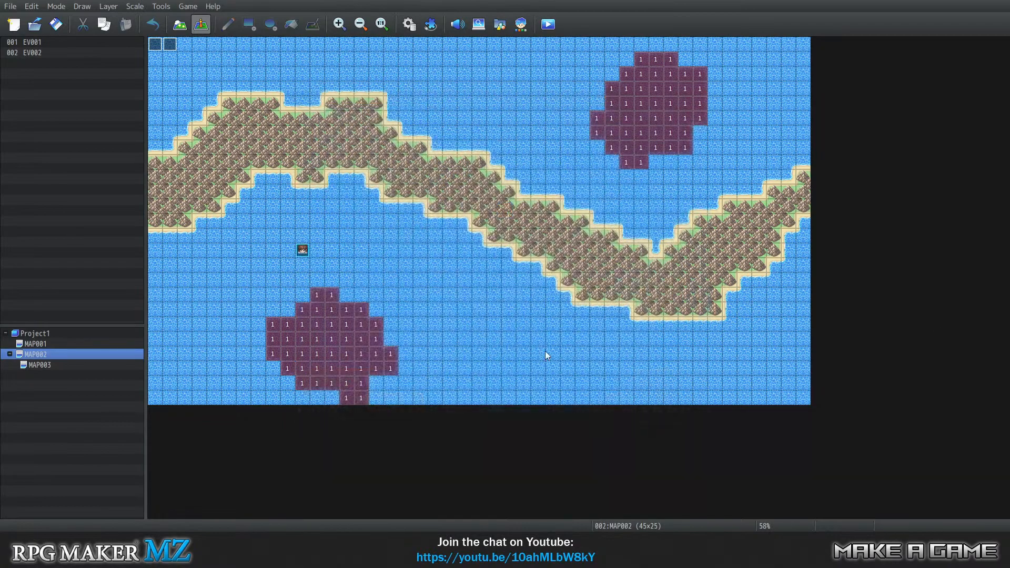
In event EV001, add a player movement route with Stepping Animation OFF after the Transfer Player command and save the event.
{"action": "right_click", "coordinate": [170, 48]}
{"action": "left_click", "coordinate": [165, 59]}
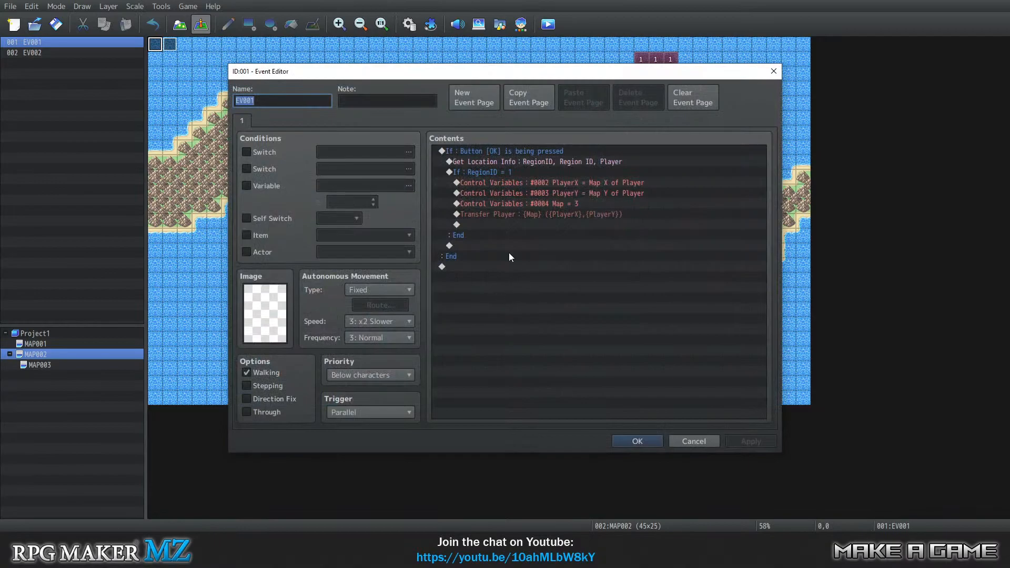
{"action": "left_click", "coordinate": [497, 226]}
{"action": "left_click", "coordinate": [491, 215]}
{"action": "double_click", "coordinate": [513, 226]}
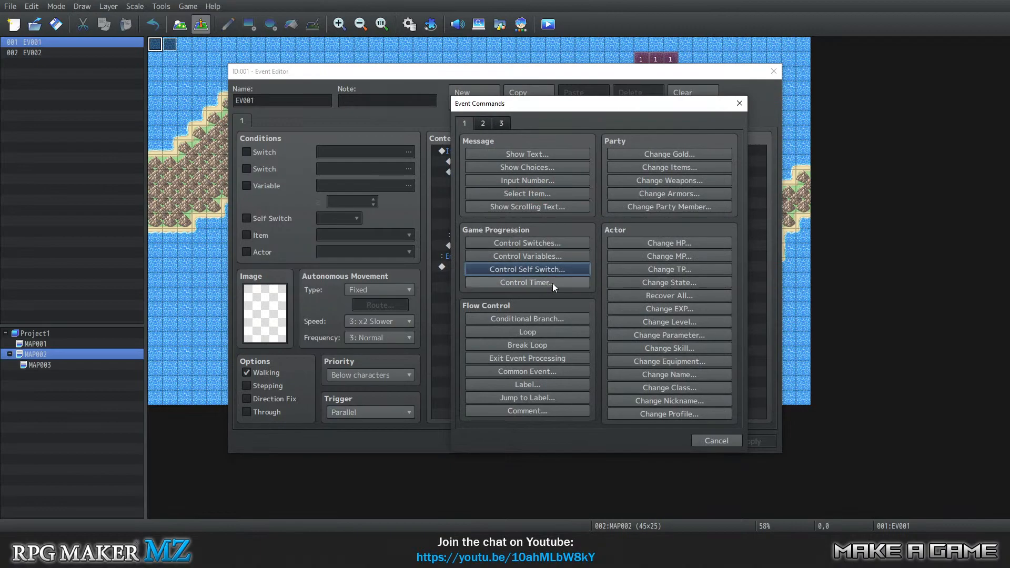
{"action": "left_click", "coordinate": [482, 123]}
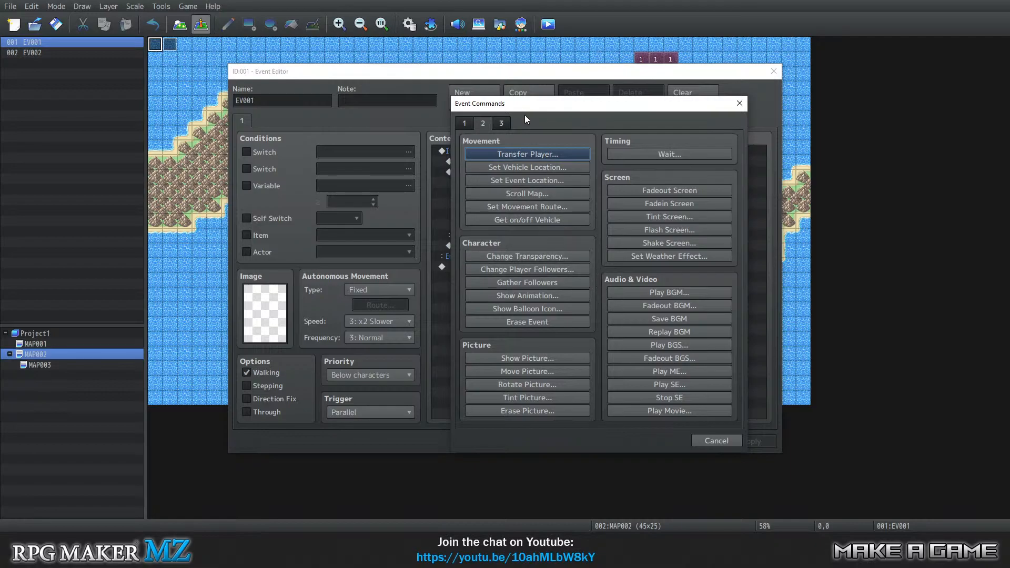
{"action": "left_click", "coordinate": [519, 205]}
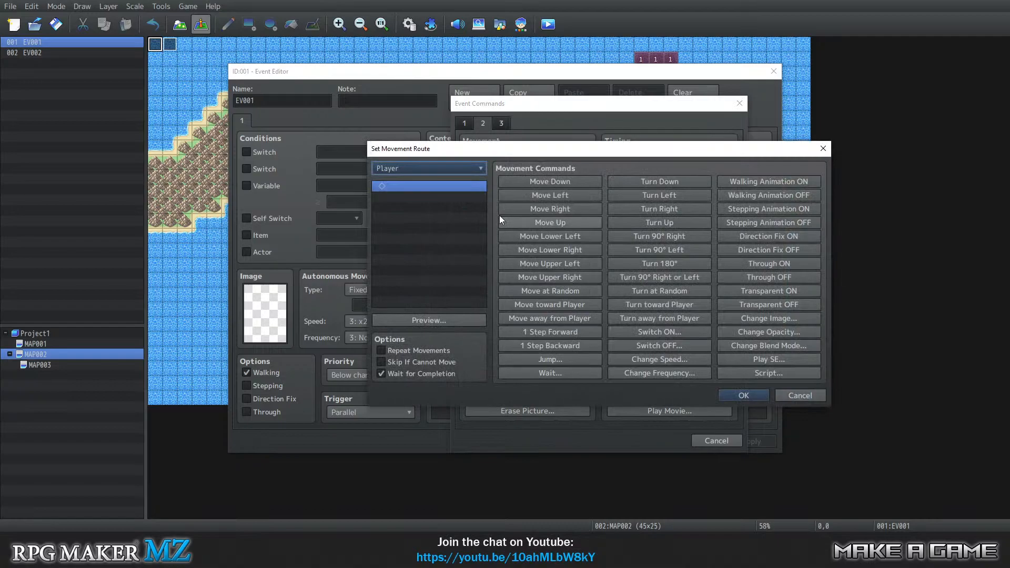
{"action": "left_click", "coordinate": [753, 221]}
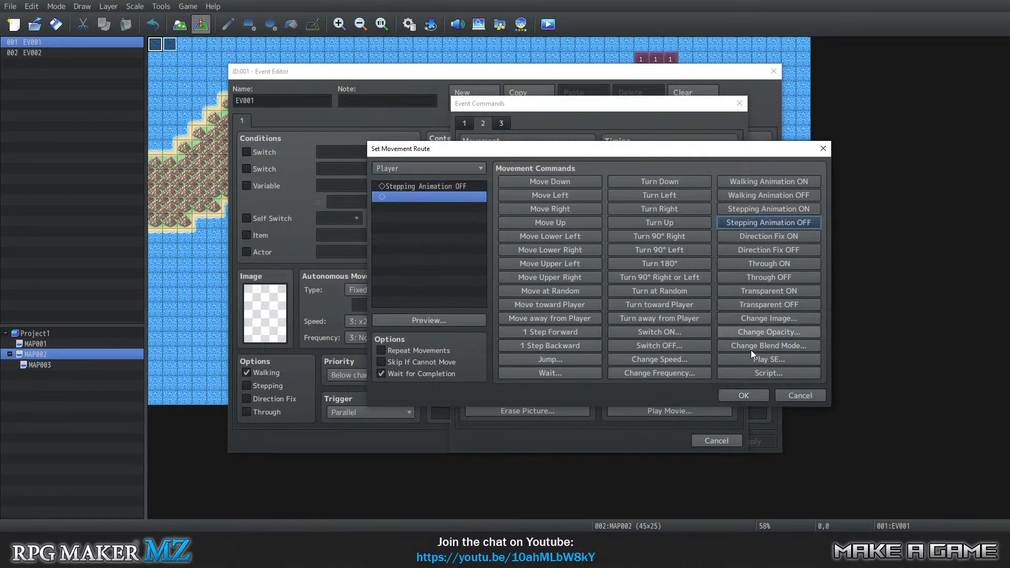
{"action": "left_click", "coordinate": [728, 396]}
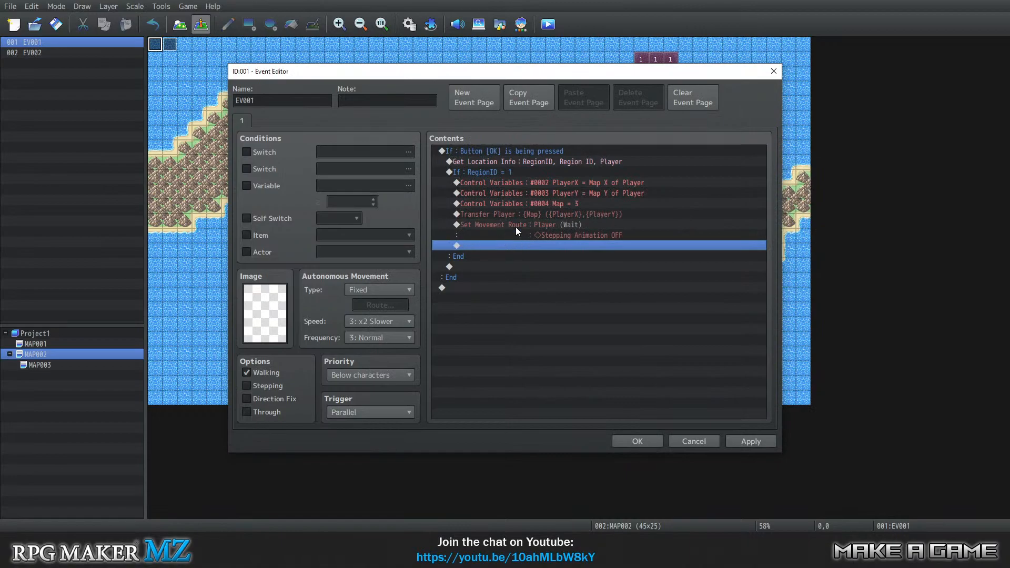
{"action": "left_click", "coordinate": [637, 441]}
In event EV002, delete the second event page and remove the Control Self Switch A = ON command.
{"action": "right_click", "coordinate": [169, 46]}
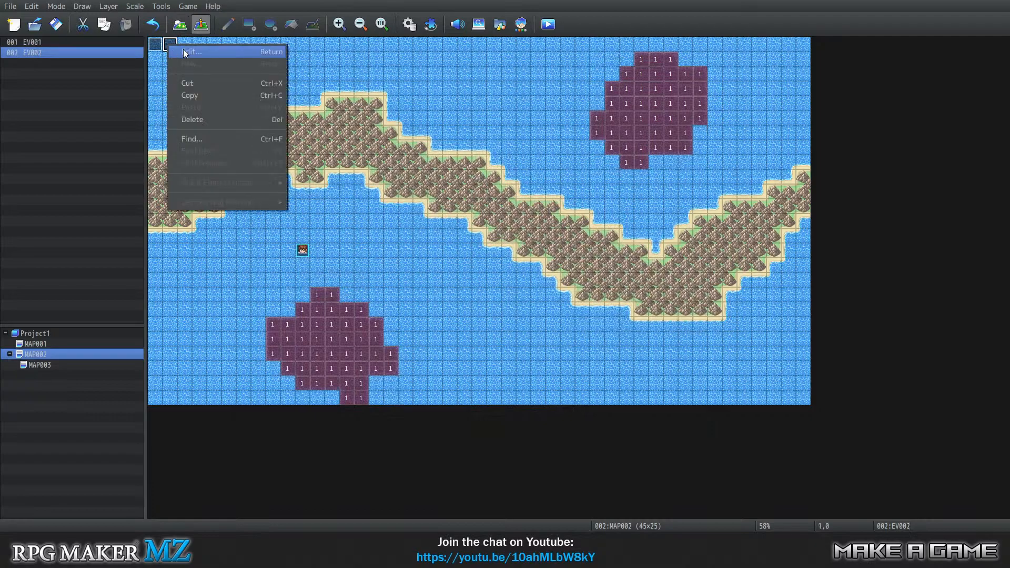
{"action": "left_click", "coordinate": [185, 52]}
{"action": "left_click", "coordinate": [260, 121]}
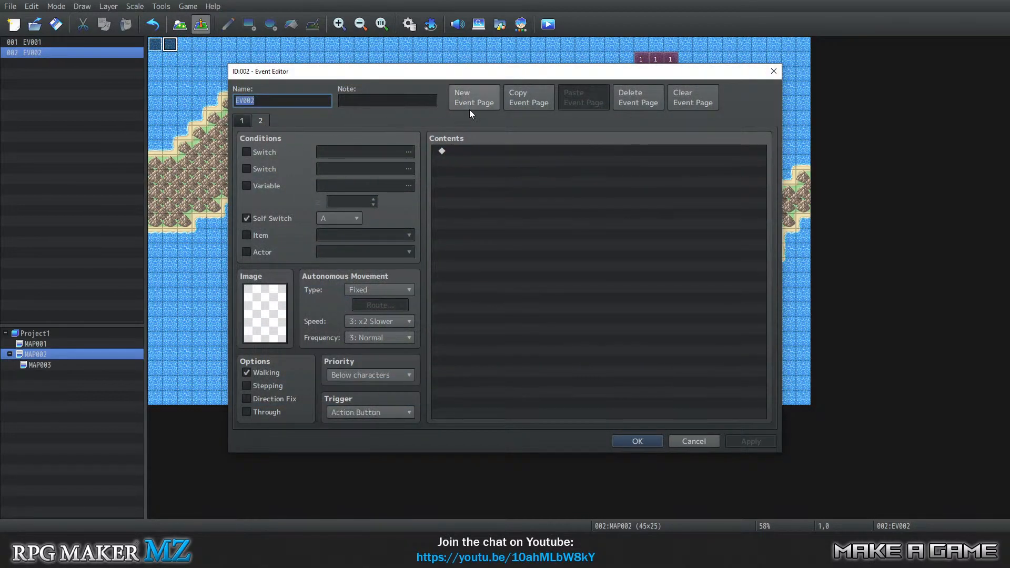
{"action": "left_click", "coordinate": [643, 99]}
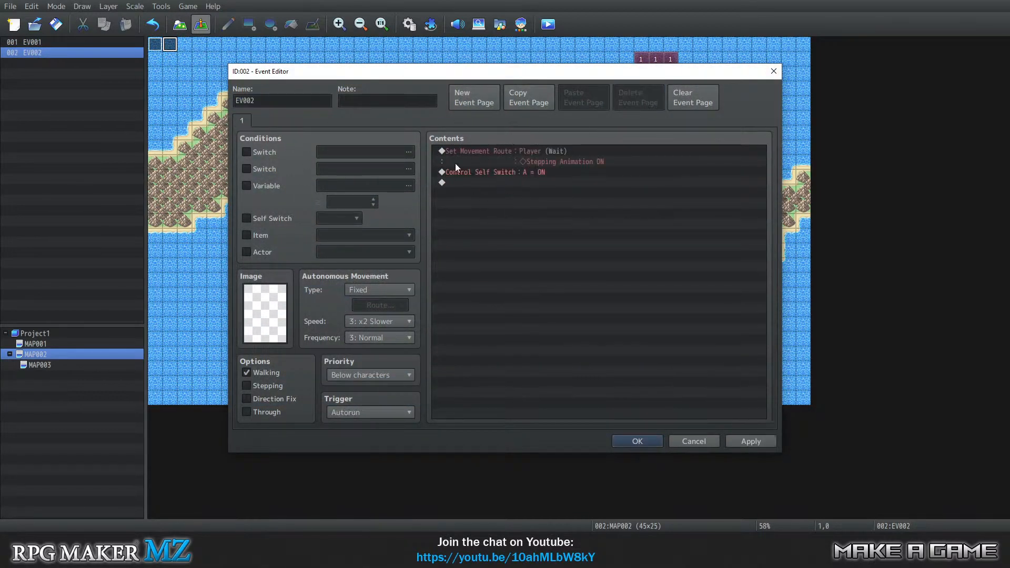
{"action": "left_click", "coordinate": [500, 178]}
{"action": "left_click", "coordinate": [502, 175]}
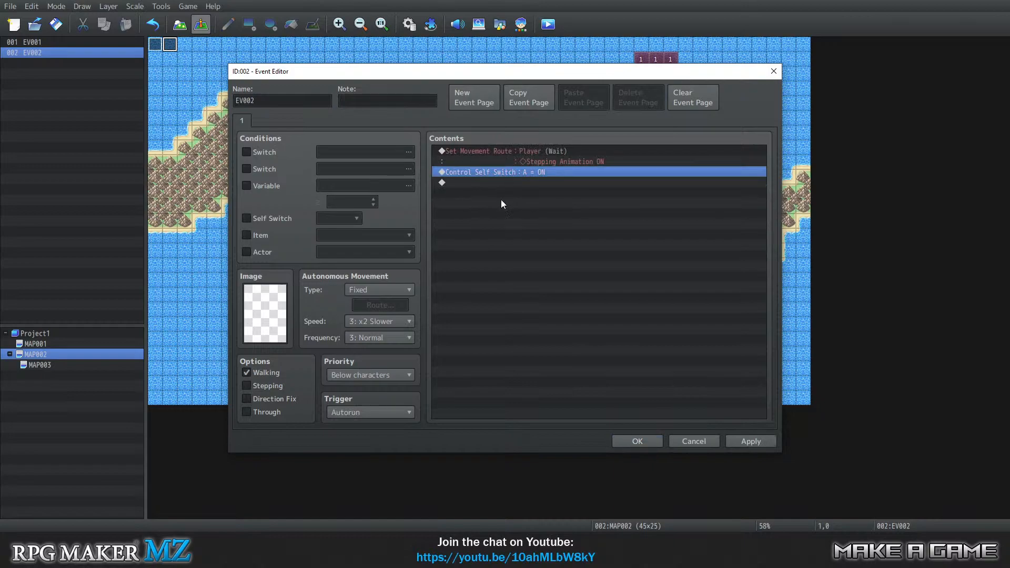
{"action": "key", "text": "Delete"}
Add an Erase Event command after EV002's movement route and save the event.
{"action": "right_click", "coordinate": [478, 167]}
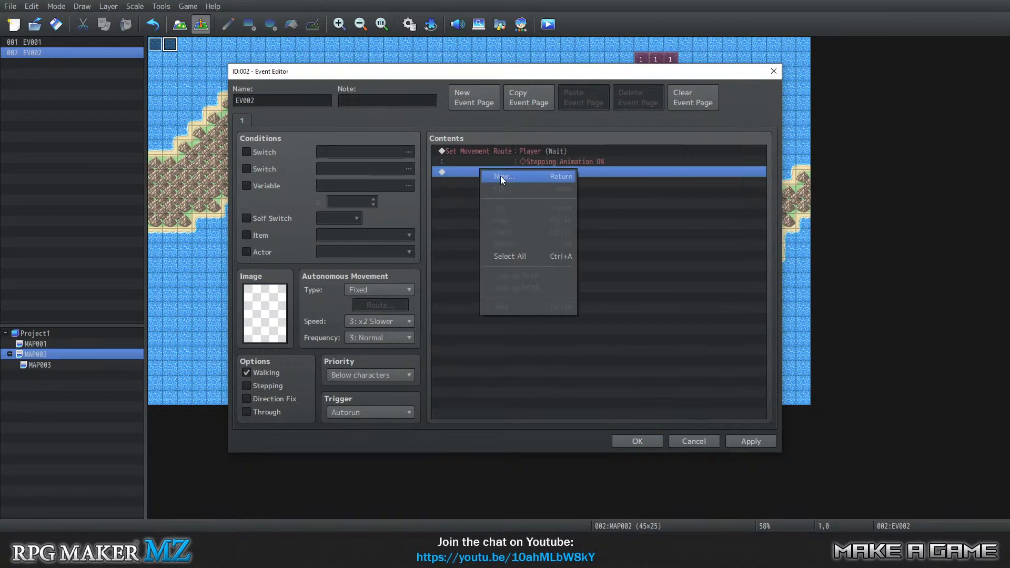
{"action": "left_click", "coordinate": [500, 176]}
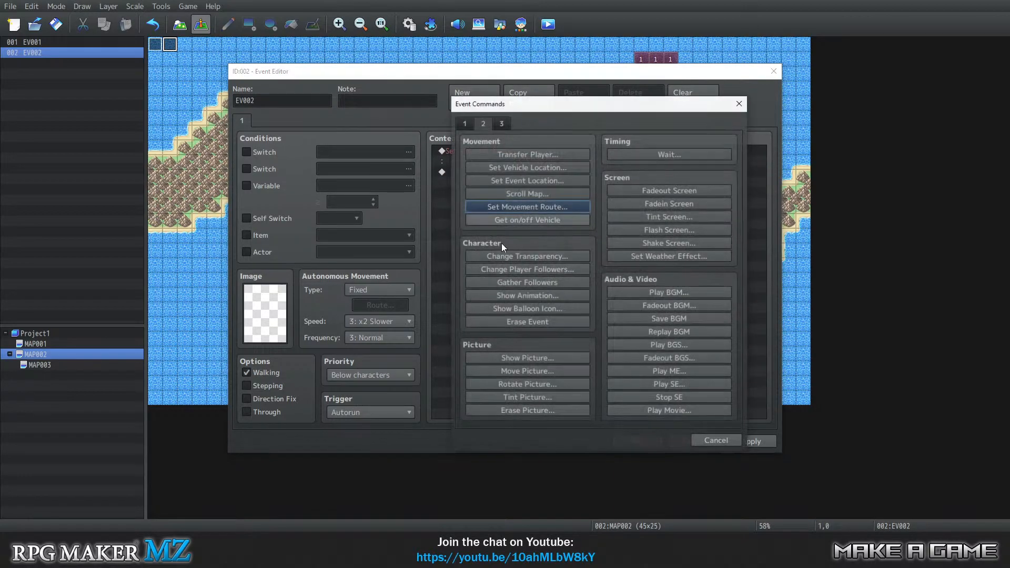
{"action": "left_click", "coordinate": [501, 126]}
{"action": "left_click", "coordinate": [467, 126]}
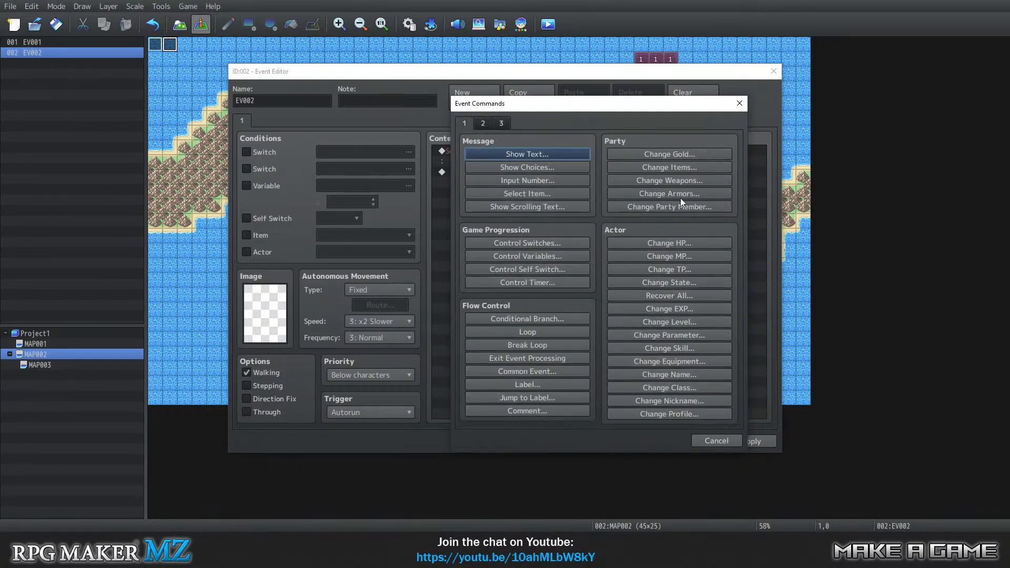
{"action": "left_click", "coordinate": [479, 126]}
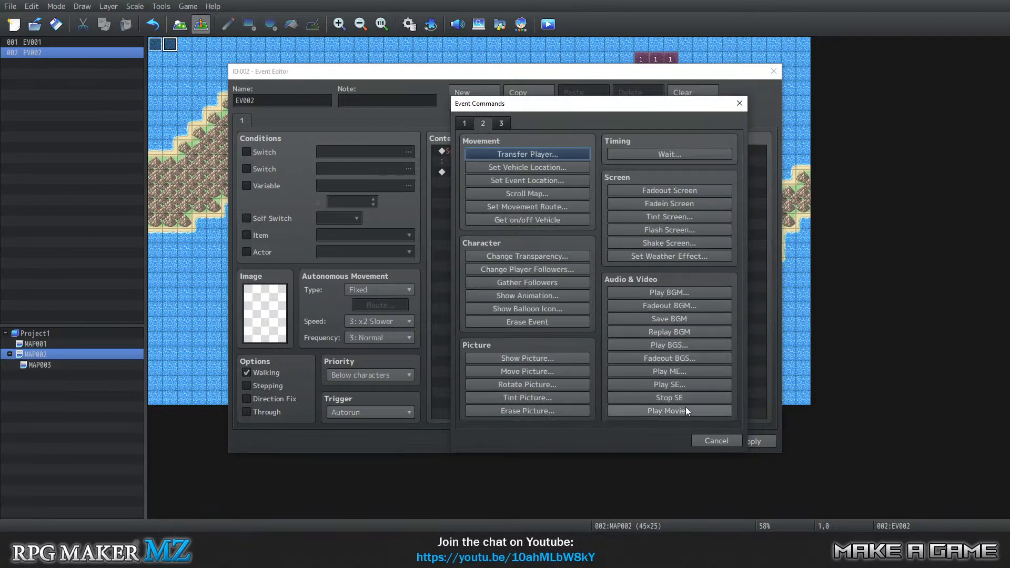
{"action": "left_click", "coordinate": [532, 322]}
{"action": "left_click", "coordinate": [635, 441]}
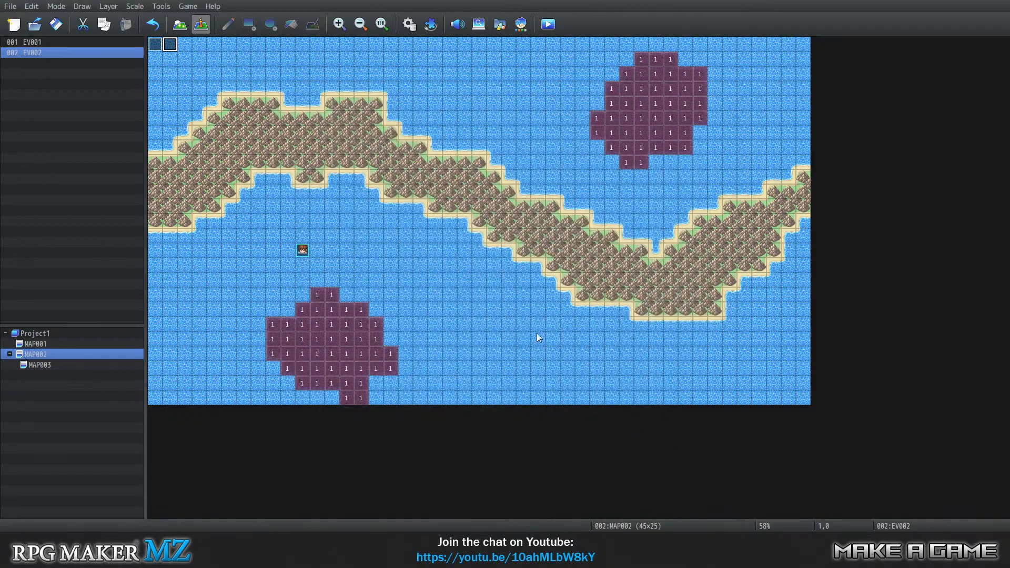
In EV001's player movement route, add an image change to the first character of Actor1.
{"action": "left_click", "coordinate": [155, 46]}
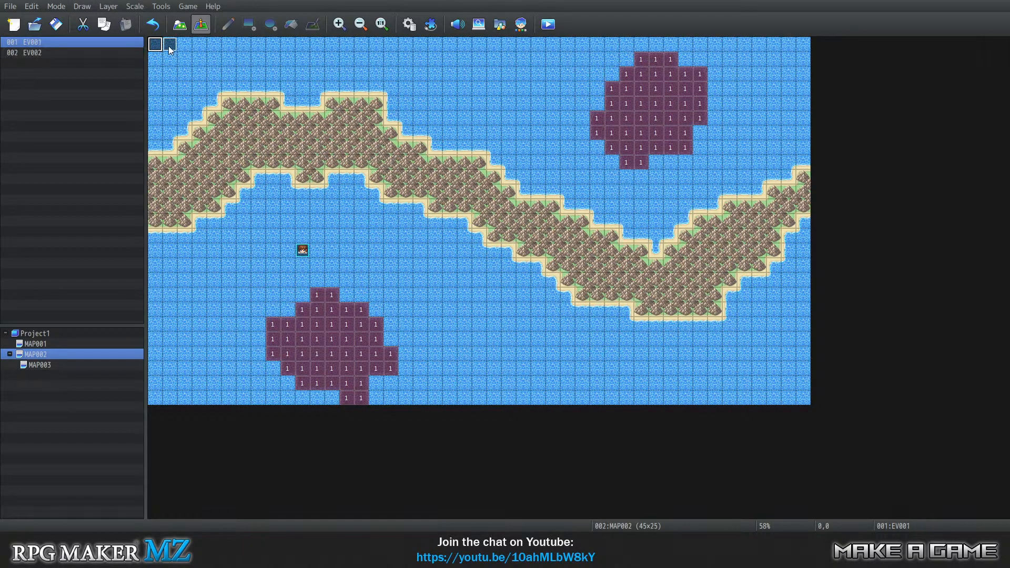
{"action": "right_click", "coordinate": [156, 48]}
{"action": "left_click", "coordinate": [172, 54]}
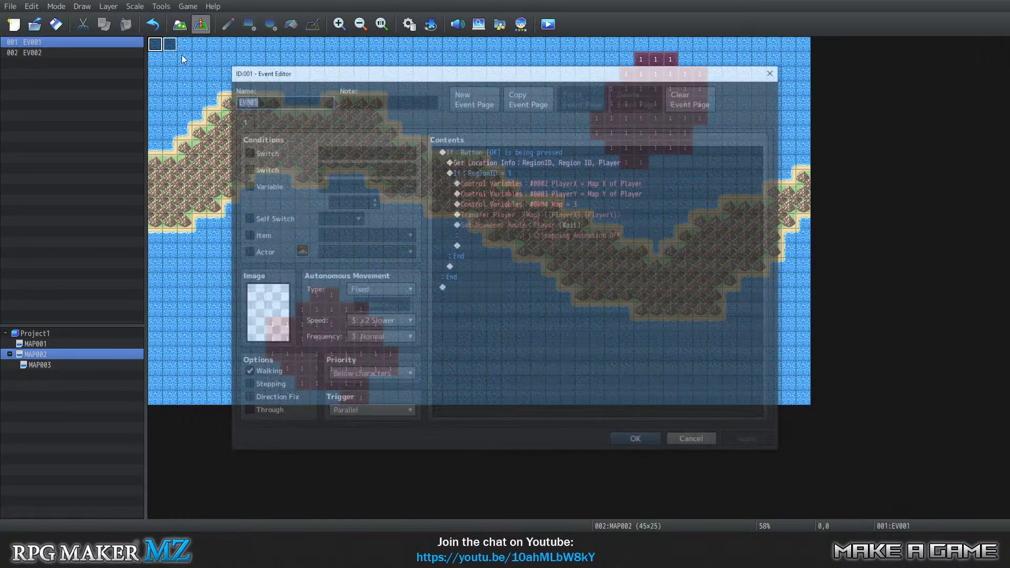
{"action": "left_click", "coordinate": [494, 245]}
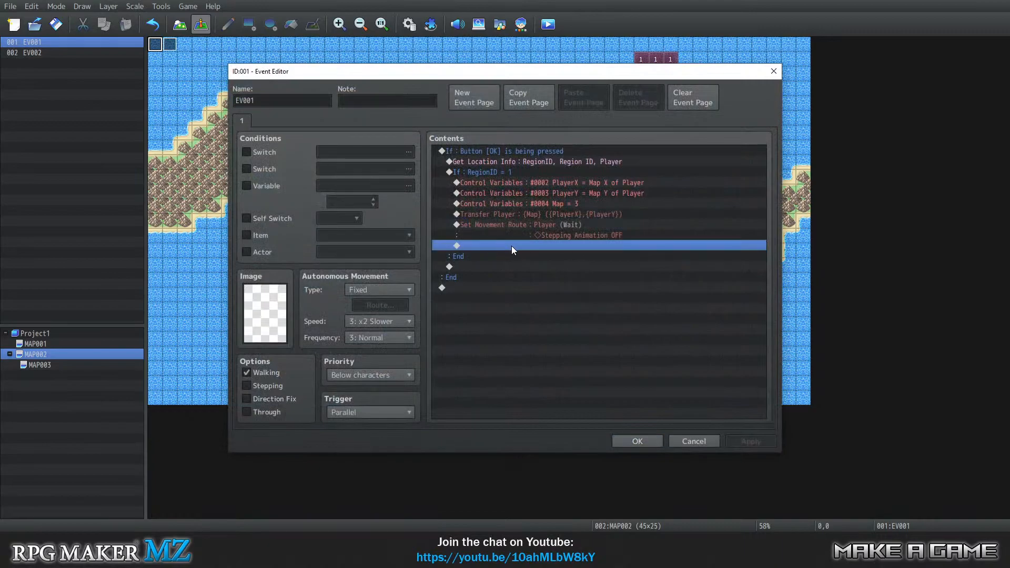
{"action": "left_click", "coordinate": [516, 226]}
{"action": "right_click", "coordinate": [517, 226]}
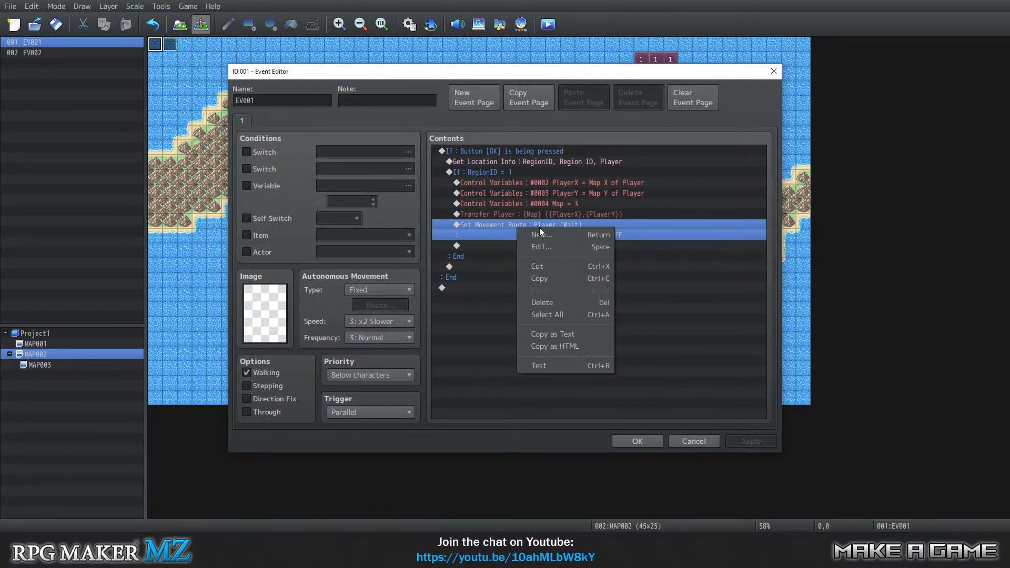
{"action": "left_click", "coordinate": [545, 245]}
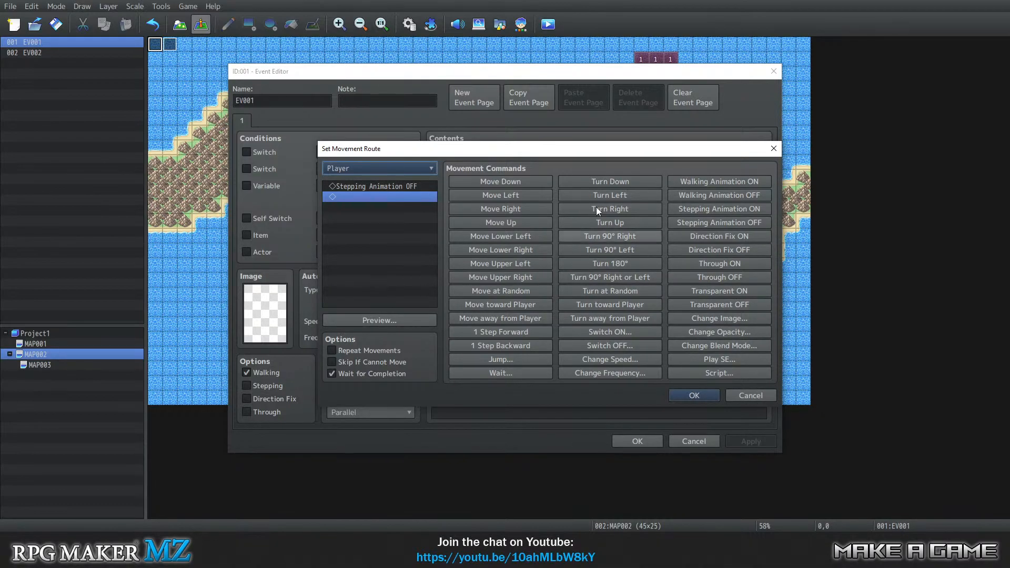
{"action": "left_click", "coordinate": [727, 317]}
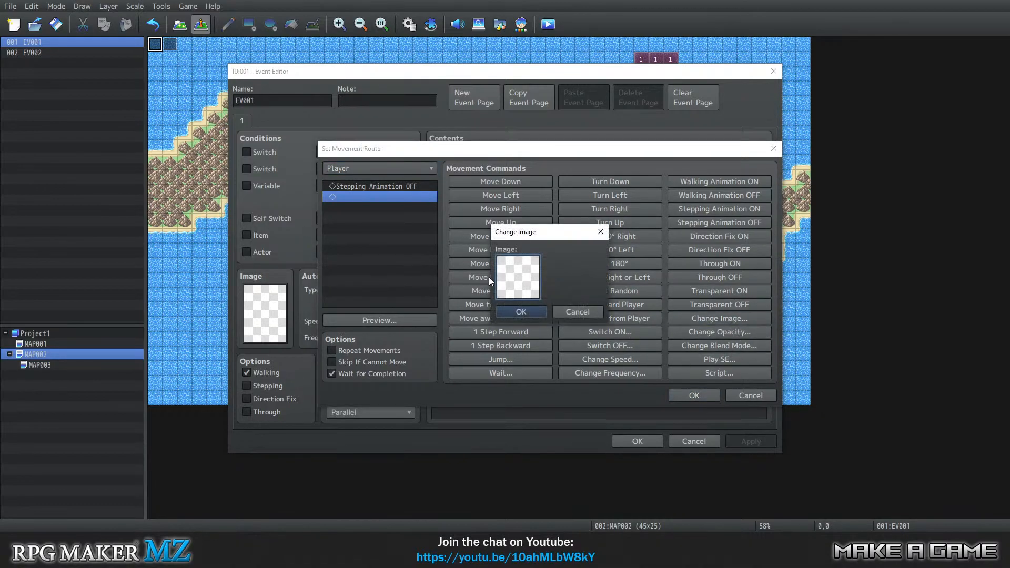
{"action": "double_click", "coordinate": [534, 282]}
{"action": "left_click", "coordinate": [409, 182]}
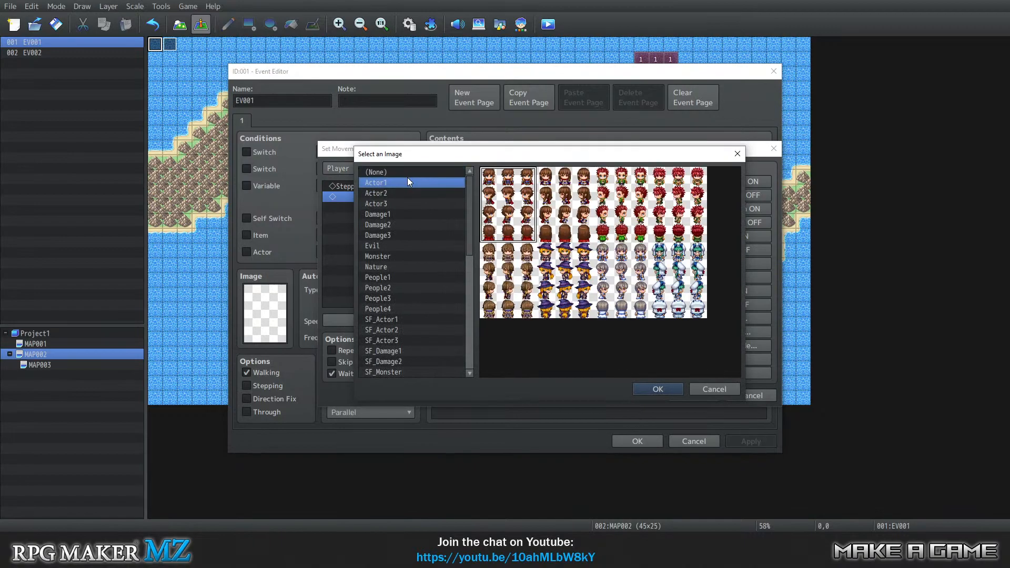
{"action": "left_click", "coordinate": [657, 389]}
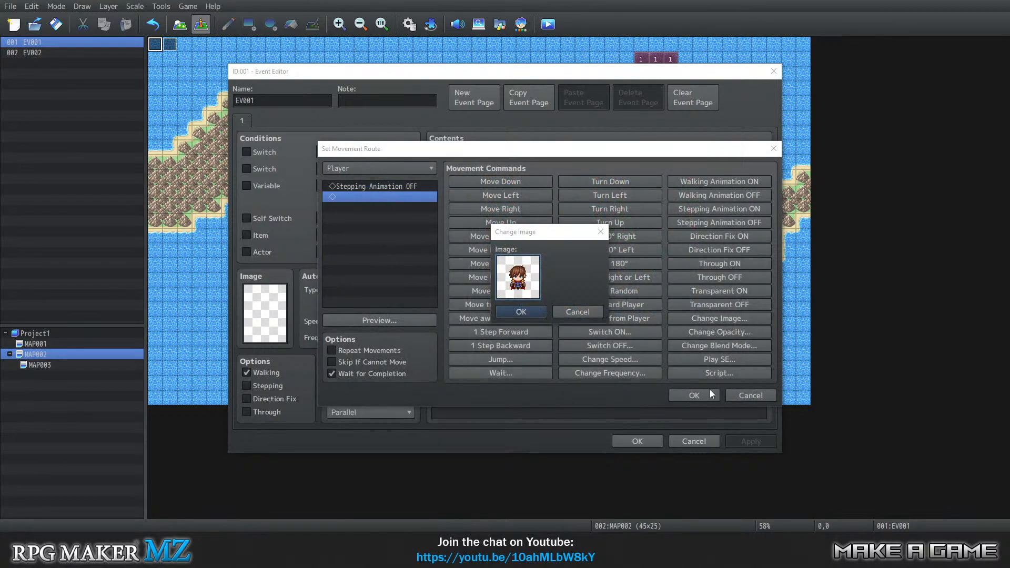
{"action": "left_click", "coordinate": [519, 311]}
{"action": "left_click", "coordinate": [711, 394]}
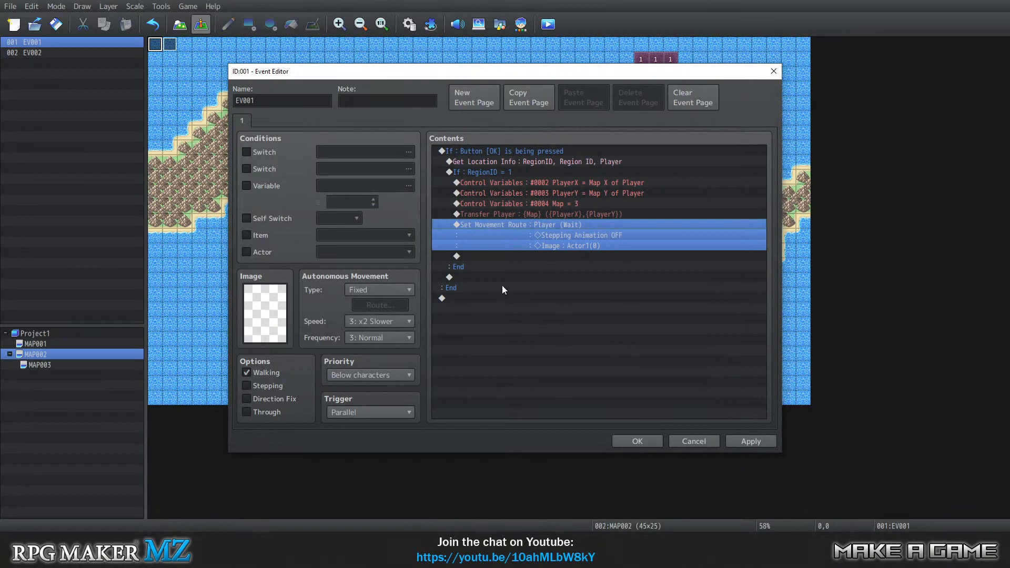
Move the player movement route above the Transfer Player command in EV001.
{"action": "right_click", "coordinate": [510, 225]}
{"action": "left_click", "coordinate": [535, 267]}
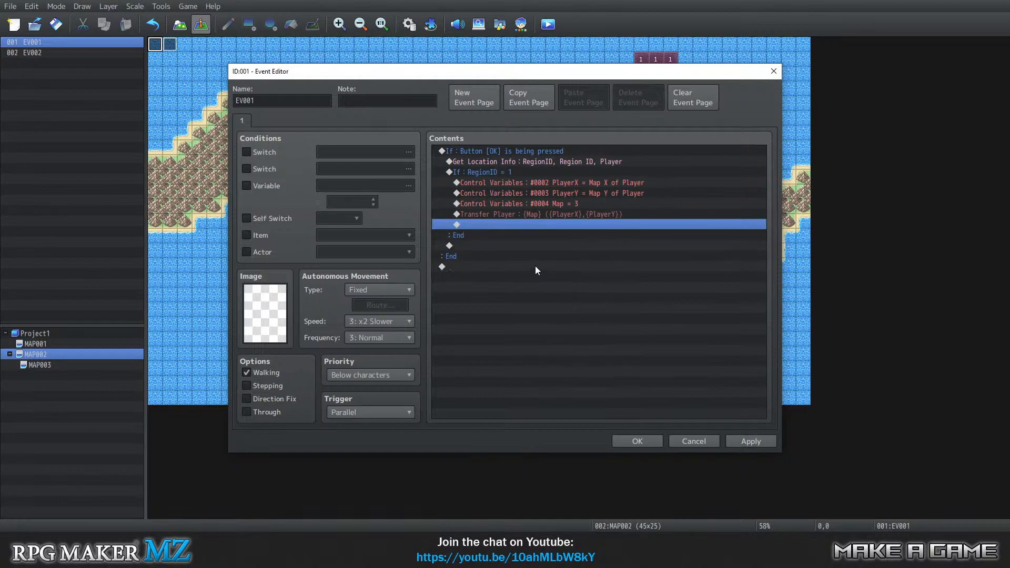
{"action": "right_click", "coordinate": [506, 216]}
{"action": "left_click", "coordinate": [541, 275]}
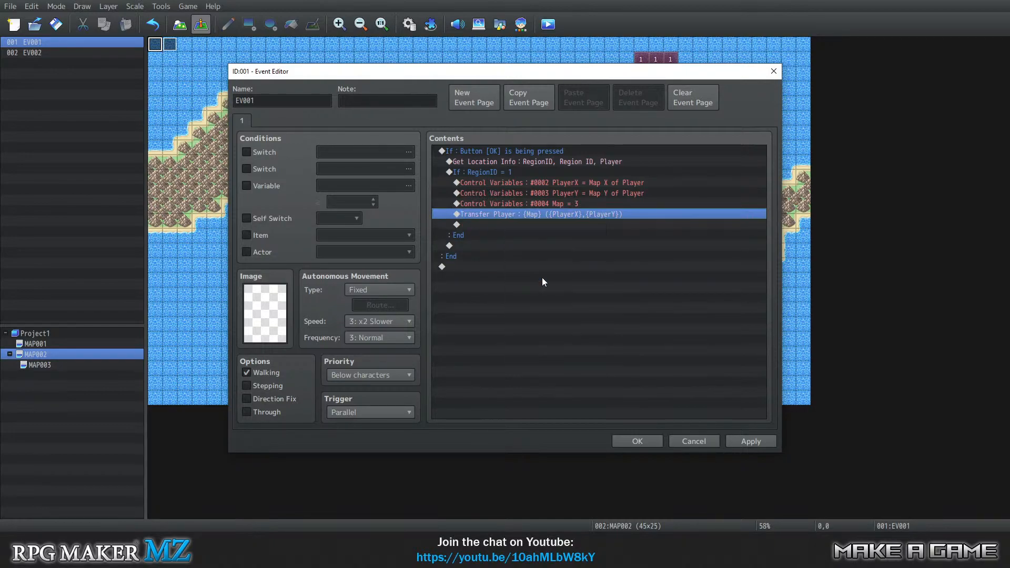
{"action": "left_click", "coordinate": [500, 185]}
{"action": "left_click", "coordinate": [506, 226]}
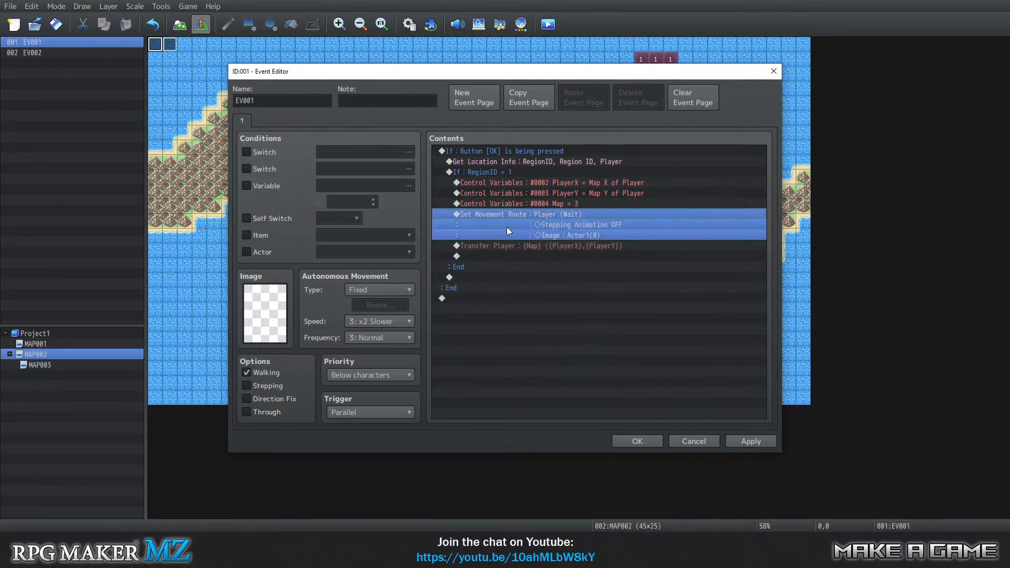
{"action": "left_click", "coordinate": [514, 256]}
{"action": "left_click", "coordinate": [516, 225]}
{"action": "left_click", "coordinate": [506, 245]}
Insert Fadeout Screen before the first Control Variables command and Fadein Screen after Transfer Player in EV001.
{"action": "right_click", "coordinate": [491, 183]}
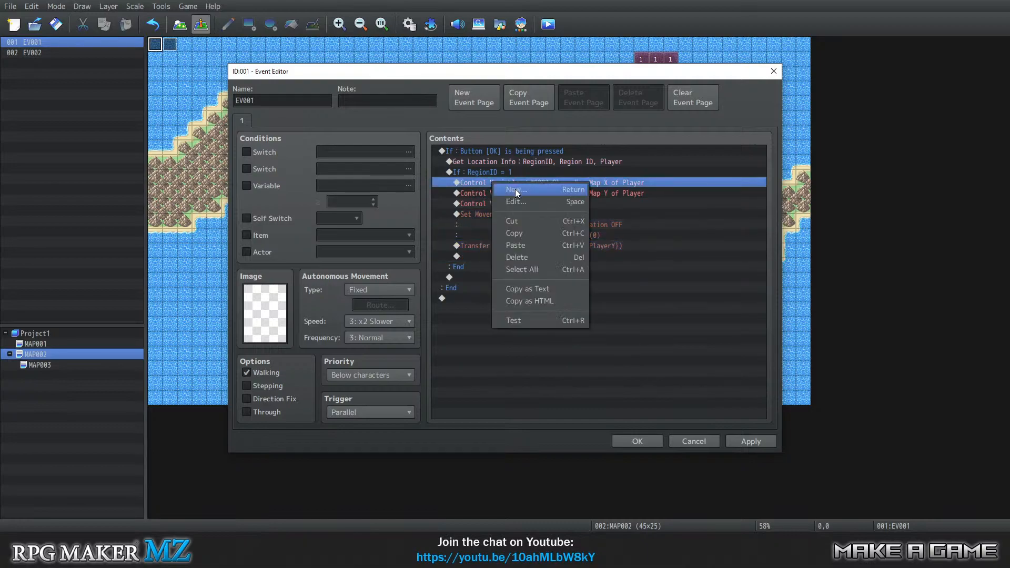
{"action": "left_click", "coordinate": [516, 188]}
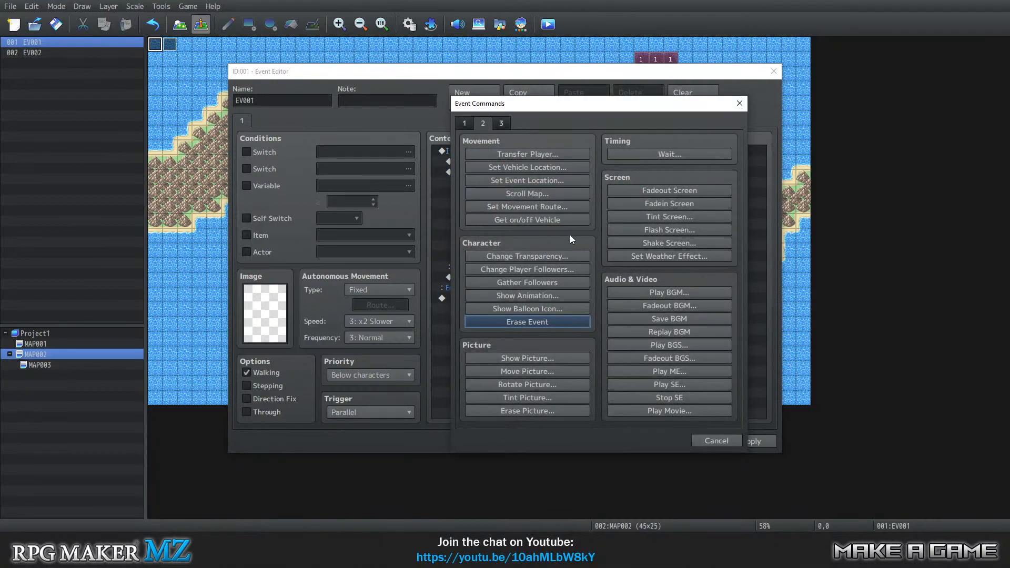
{"action": "left_click", "coordinate": [656, 191]}
{"action": "left_click", "coordinate": [484, 266]}
{"action": "right_click", "coordinate": [484, 266]}
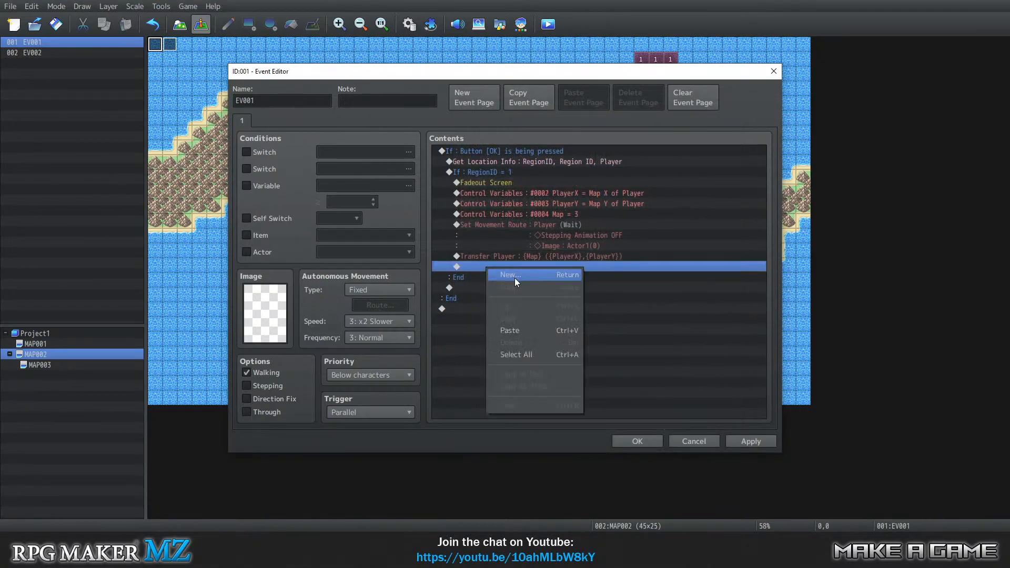
{"action": "left_click", "coordinate": [514, 277]}
{"action": "left_click", "coordinate": [693, 205]}
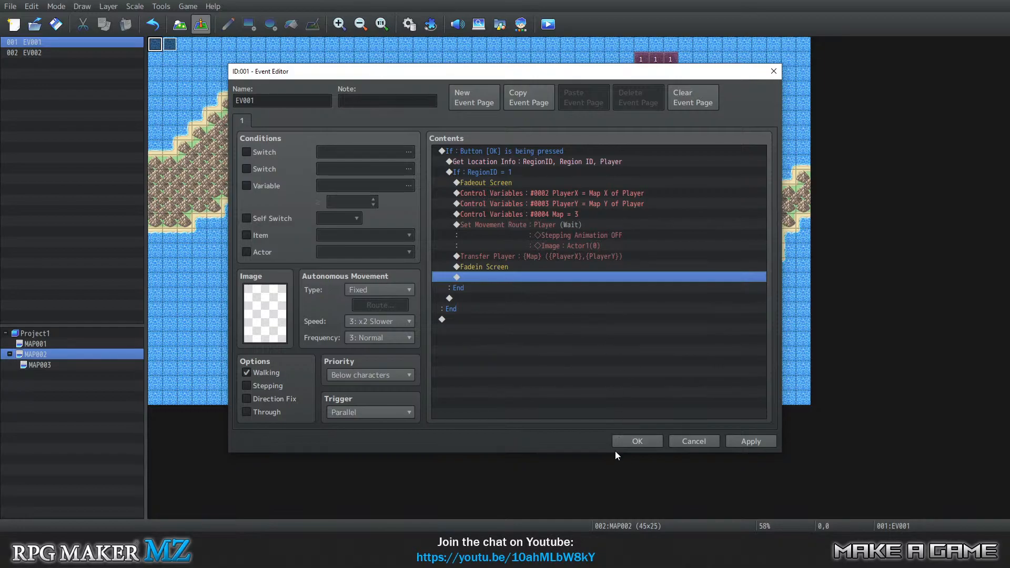
Save the open event, copy EV001 from MAP002 and paste it into MAP003 in place of the existing EV001.
{"action": "left_click", "coordinate": [637, 441]}
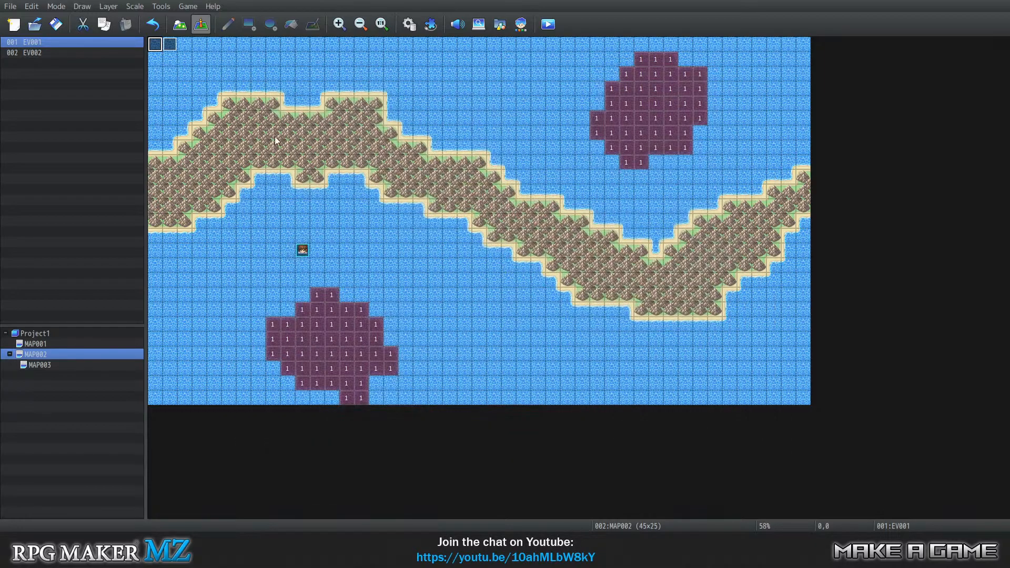
{"action": "right_click", "coordinate": [155, 47]}
{"action": "left_click", "coordinate": [185, 96]}
{"action": "left_click", "coordinate": [40, 365]}
{"action": "right_click", "coordinate": [153, 43]}
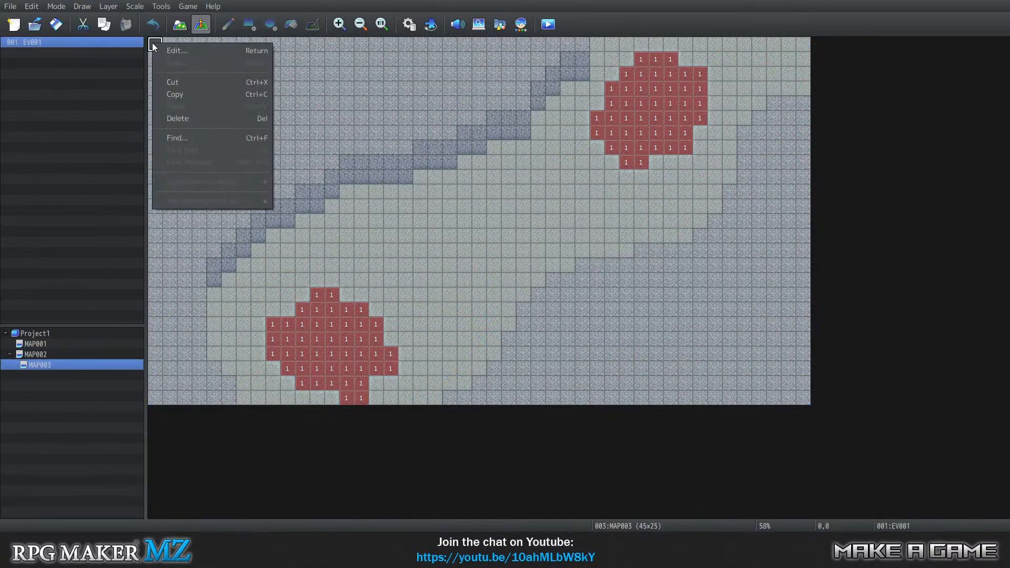
{"action": "left_click", "coordinate": [181, 119]}
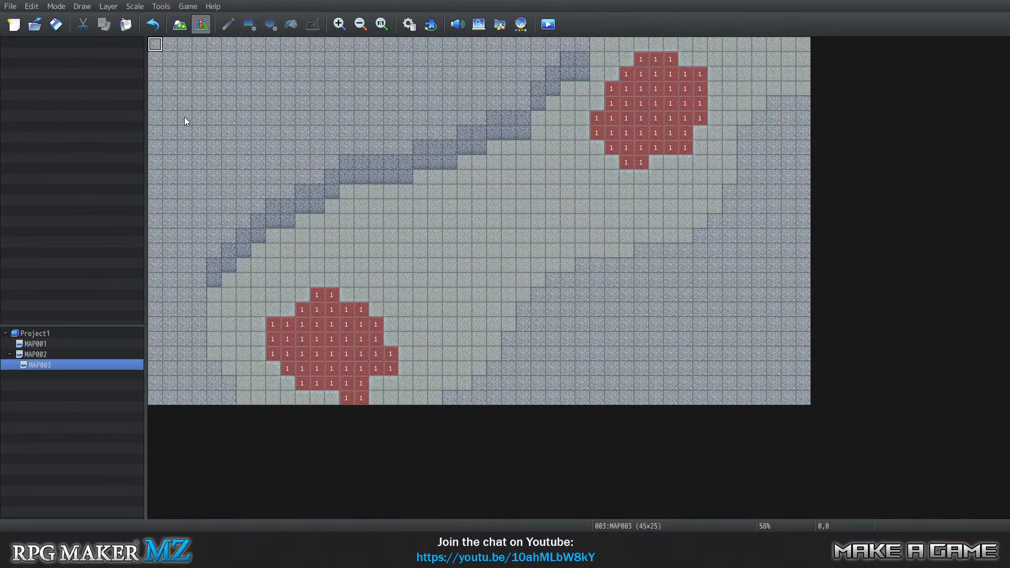
{"action": "right_click", "coordinate": [155, 51]}
{"action": "left_click", "coordinate": [192, 111]}
In MAP003's EV001, change the Map control variable to the constant 2.
{"action": "right_click", "coordinate": [155, 43]}
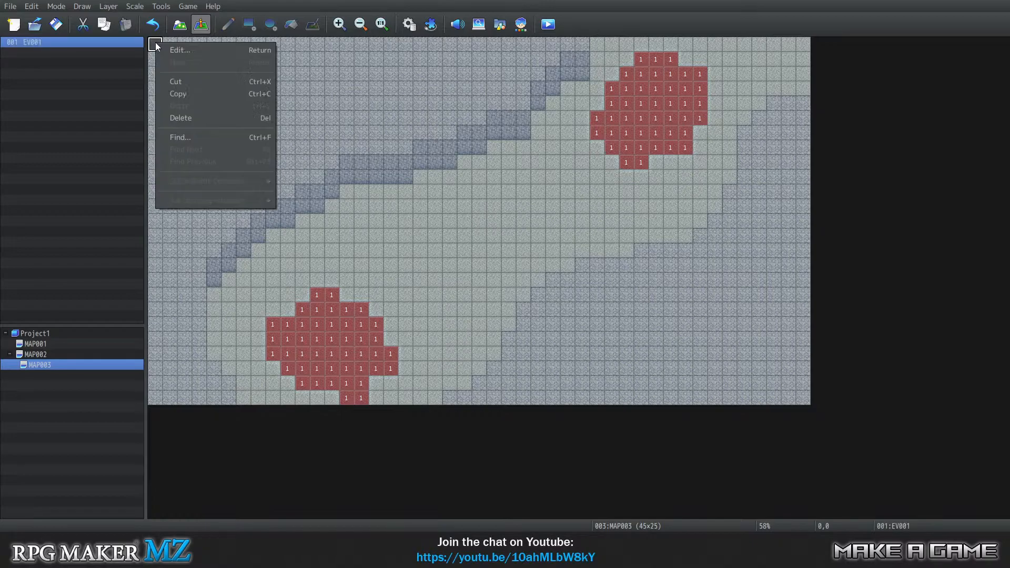
{"action": "left_click", "coordinate": [179, 50]}
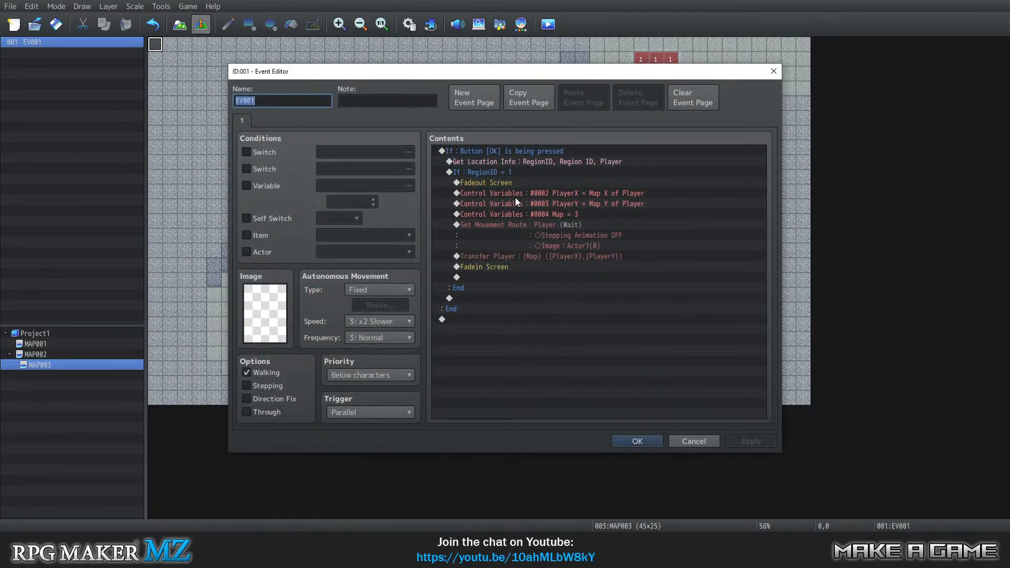
{"action": "left_click", "coordinate": [513, 212]}
{"action": "right_click", "coordinate": [513, 212]}
{"action": "left_click", "coordinate": [541, 231]}
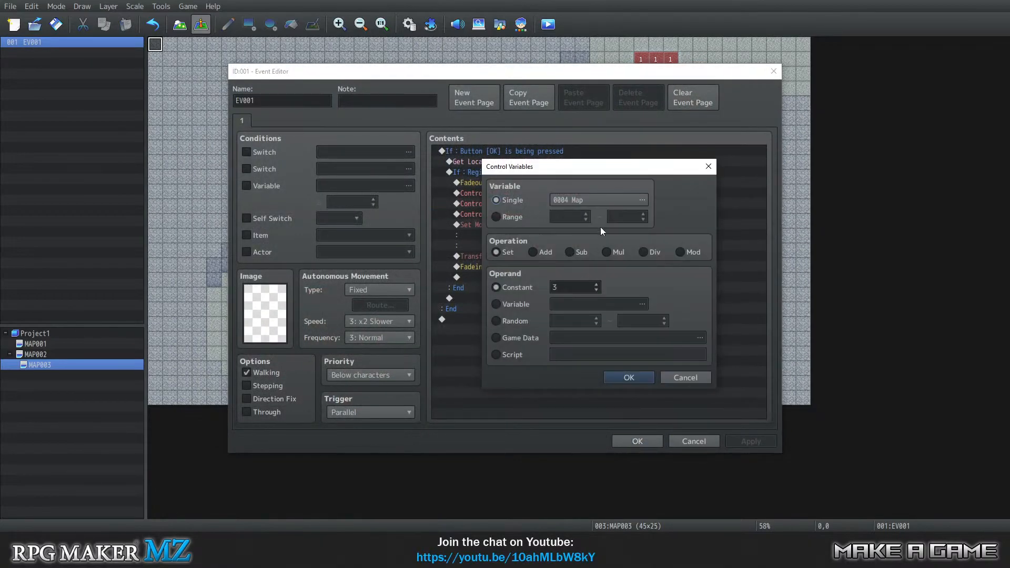
{"action": "left_click", "coordinate": [596, 290]}
{"action": "left_click", "coordinate": [628, 378]}
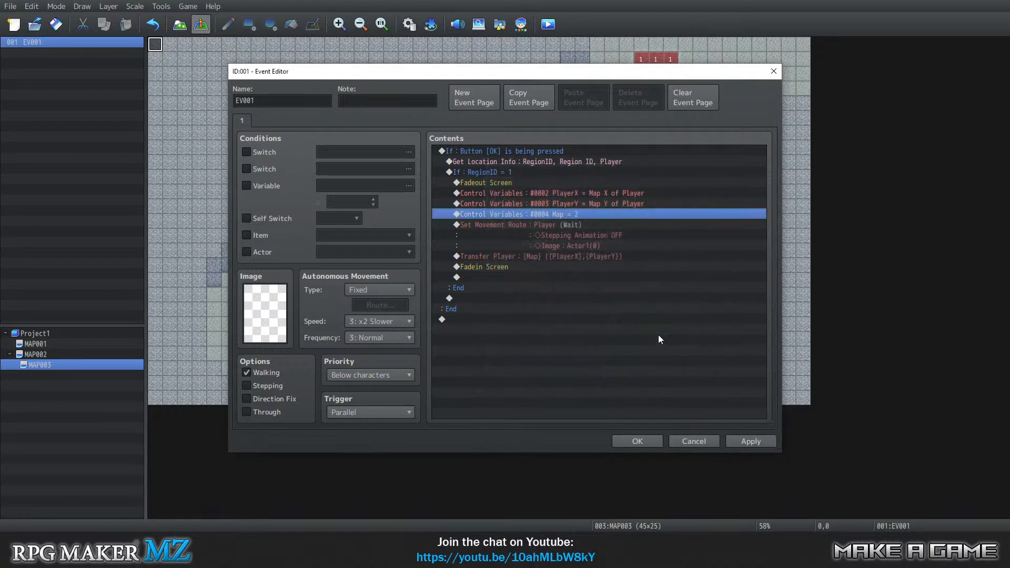
Remove the Stepping Animation OFF command from the player's movement route in MAP003's EV001.
{"action": "left_click", "coordinate": [520, 226]}
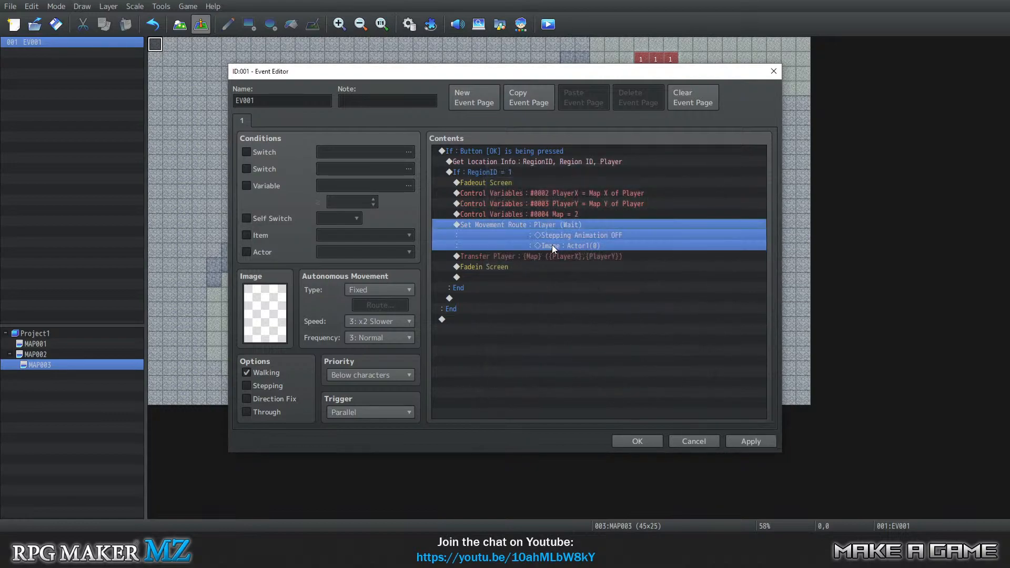
{"action": "right_click", "coordinate": [540, 228]}
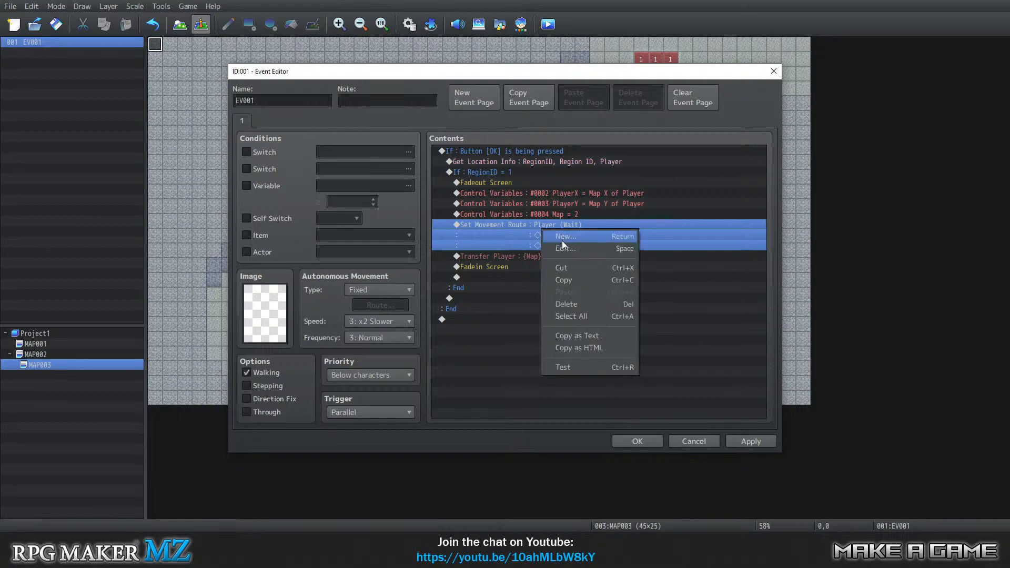
{"action": "left_click", "coordinate": [565, 249]}
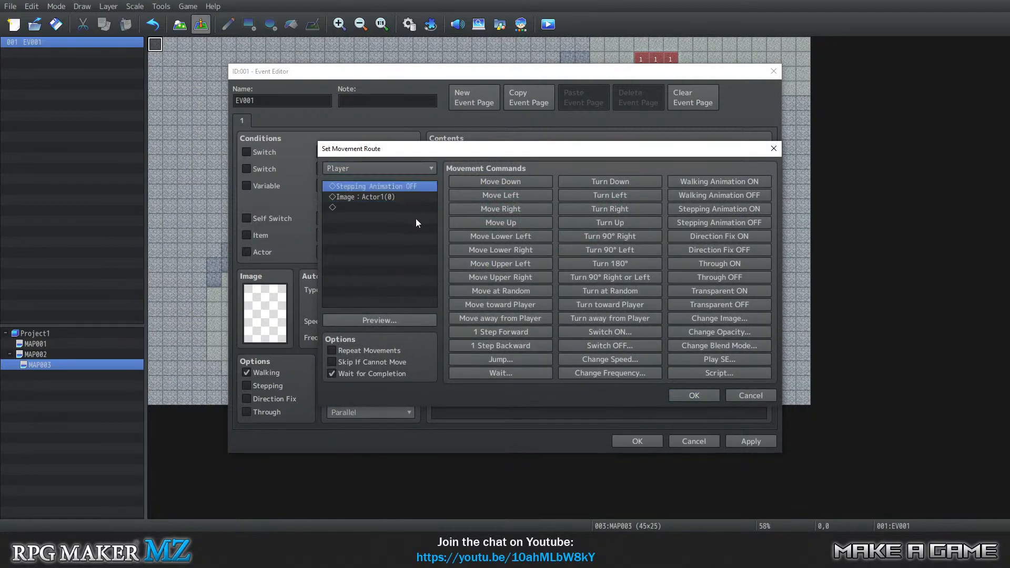
{"action": "key", "text": "Delete"}
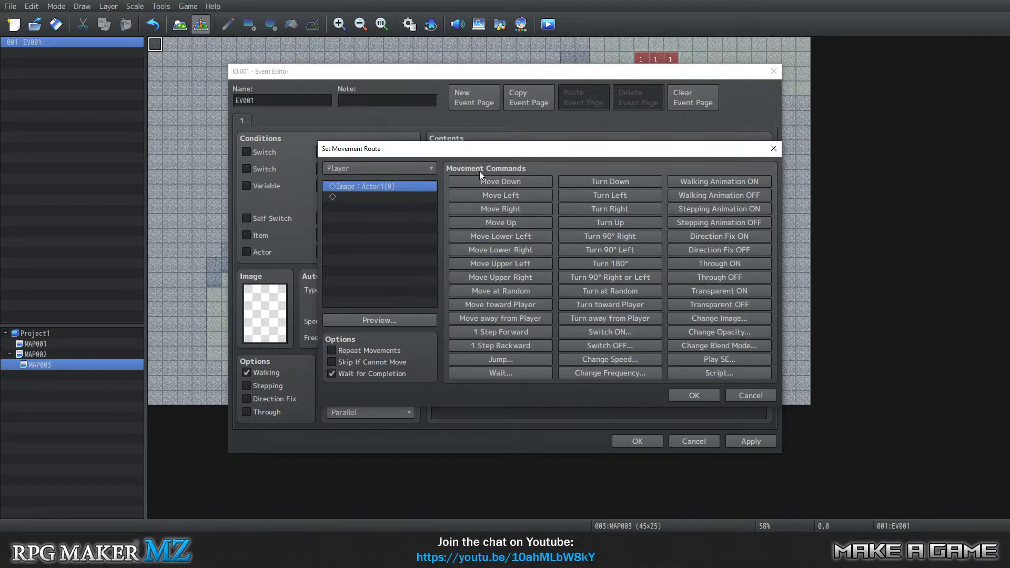
Change the movement route's player image to the first character of the Swimming sheet and save the event.
{"action": "right_click", "coordinate": [397, 184]}
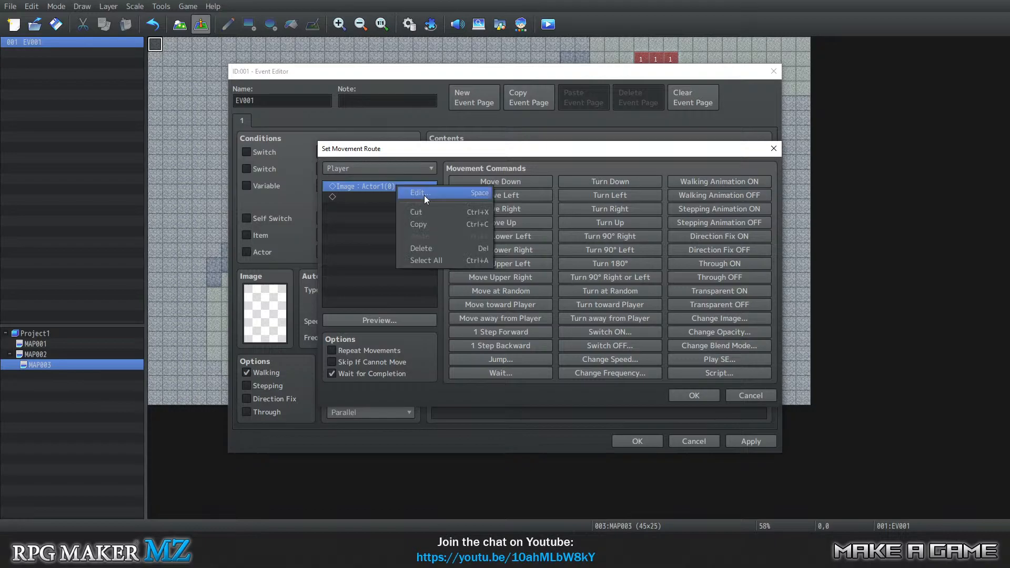
{"action": "left_click", "coordinate": [425, 195]}
{"action": "double_click", "coordinate": [528, 273]}
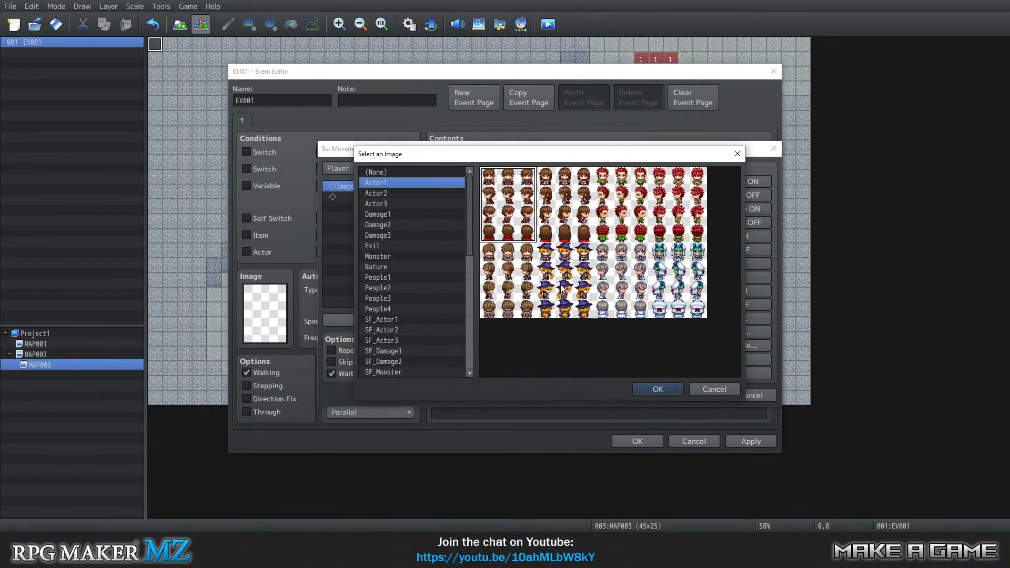
{"action": "scroll", "coordinate": [407, 333], "scroll_direction": "down", "scroll_amount": 3}
{"action": "scroll", "coordinate": [406, 333], "scroll_direction": "down", "scroll_amount": 2}
{"action": "left_click", "coordinate": [393, 267]}
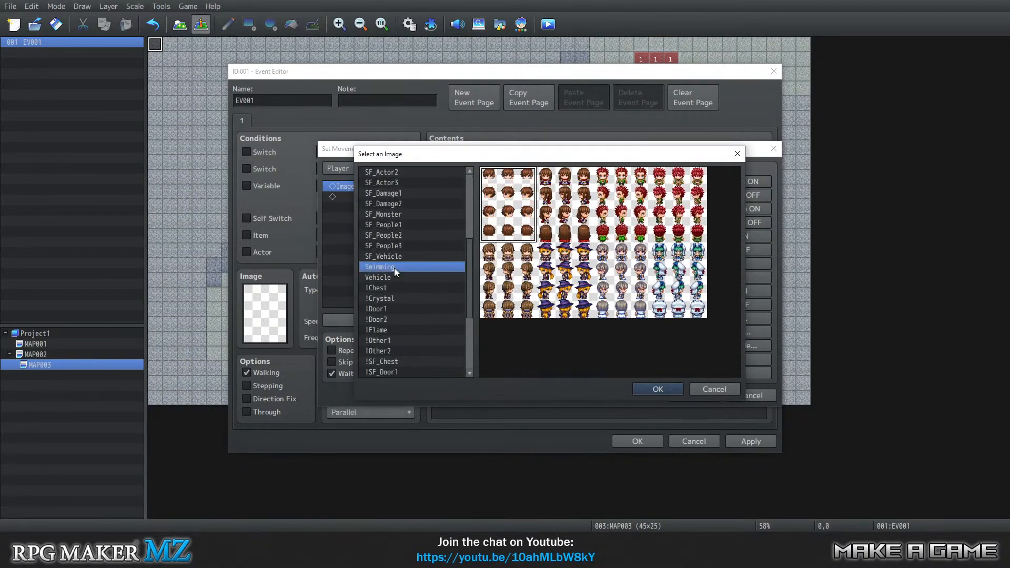
{"action": "left_click", "coordinate": [650, 390]}
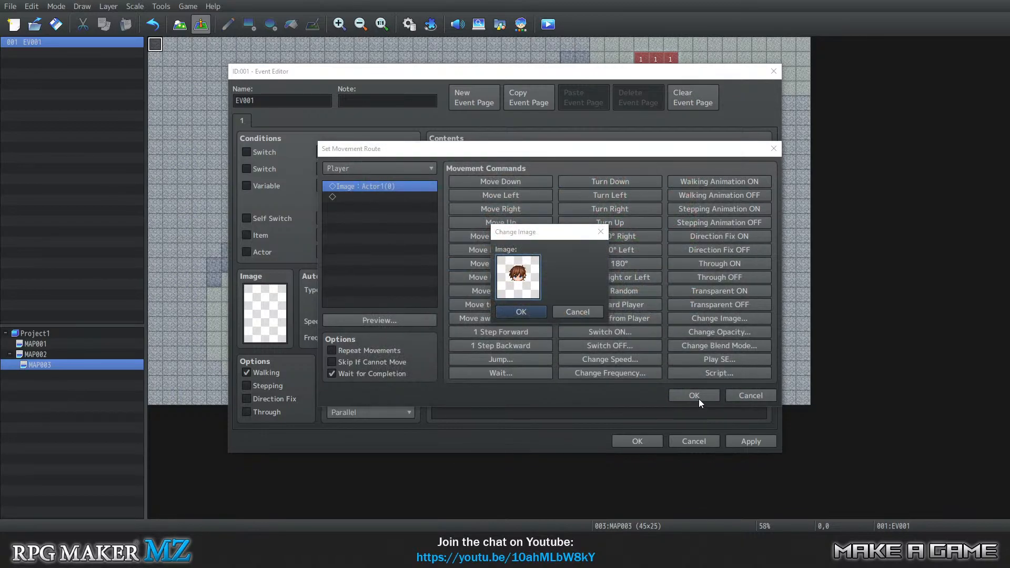
{"action": "left_click", "coordinate": [526, 310]}
{"action": "left_click", "coordinate": [694, 395]}
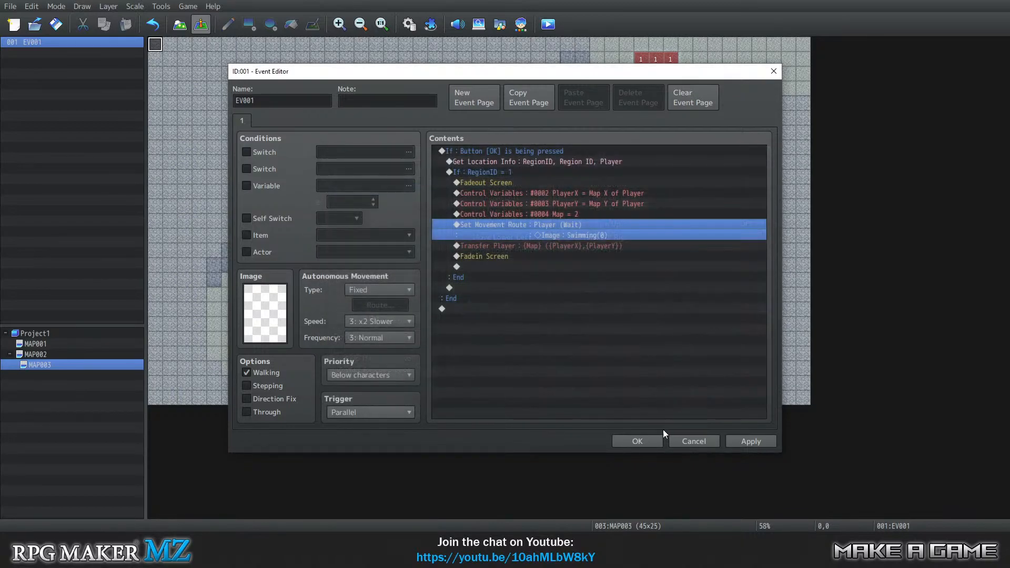
{"action": "left_click", "coordinate": [647, 440]}
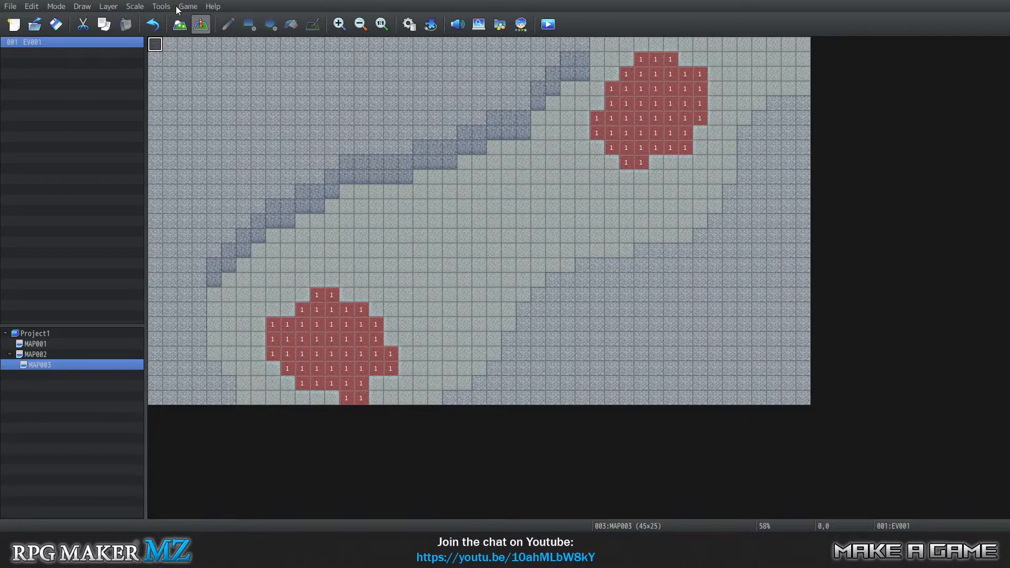
Playtest a new game by moving the swimmer to the dark water patch to try the dive, and close the playtest.
{"action": "left_click", "coordinate": [188, 8]}
{"action": "left_click", "coordinate": [190, 20]}
{"action": "left_click", "coordinate": [474, 278]}
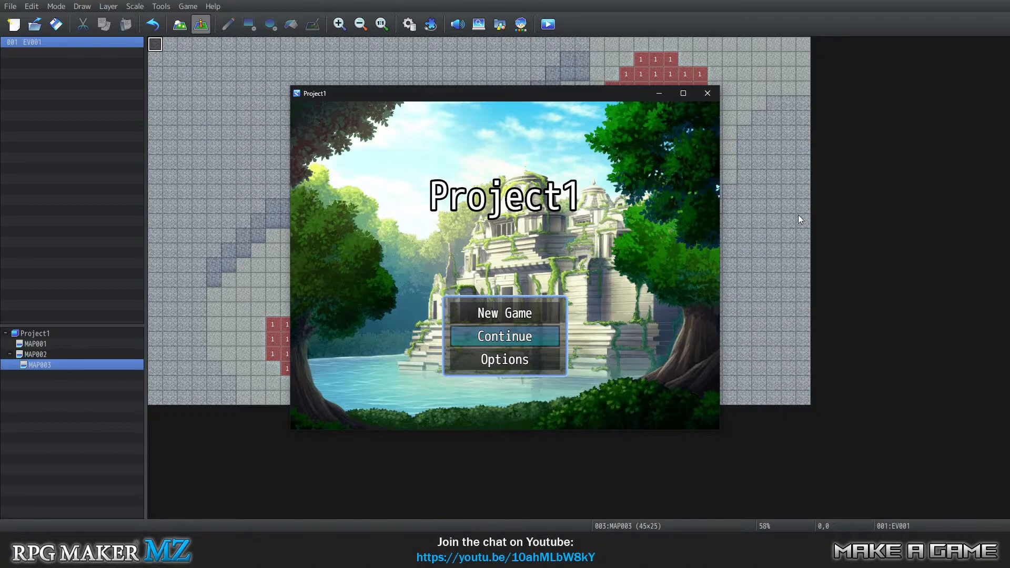
{"action": "key", "text": "Up"}
{"action": "key", "text": "Return"}
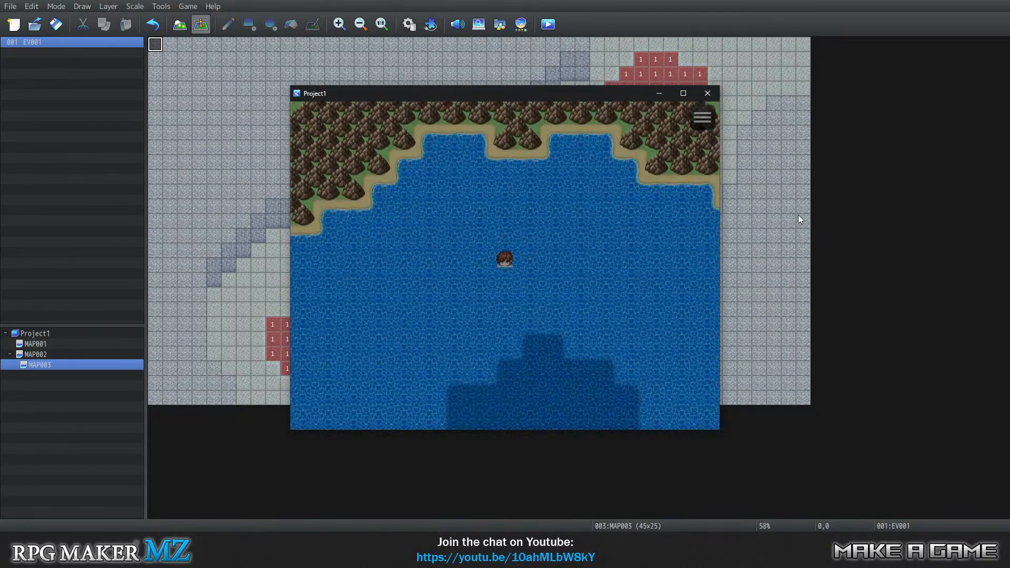
{"action": "key", "text": "Down"}
{"action": "key", "text": "Right"}
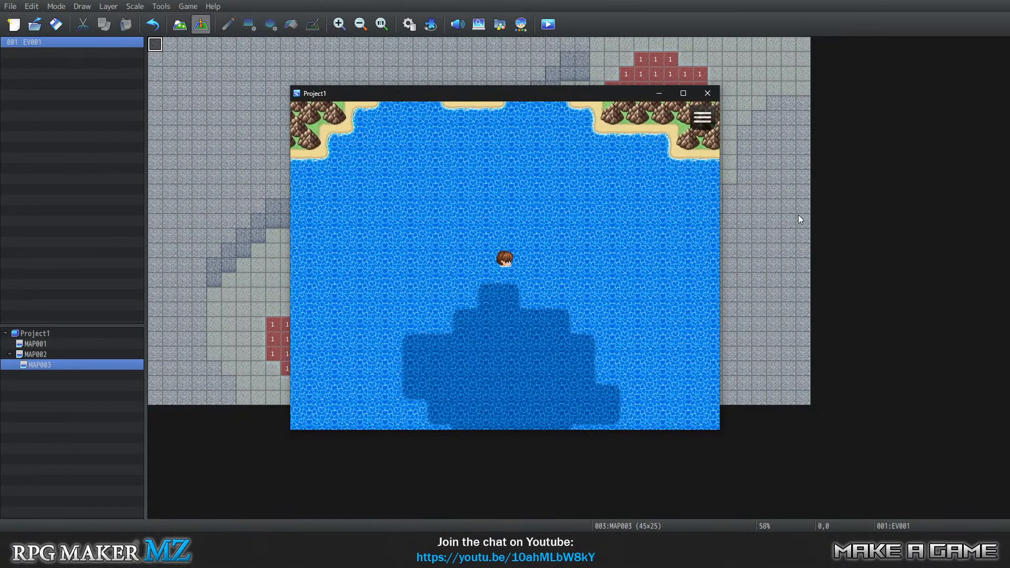
{"action": "key", "text": "Down"}
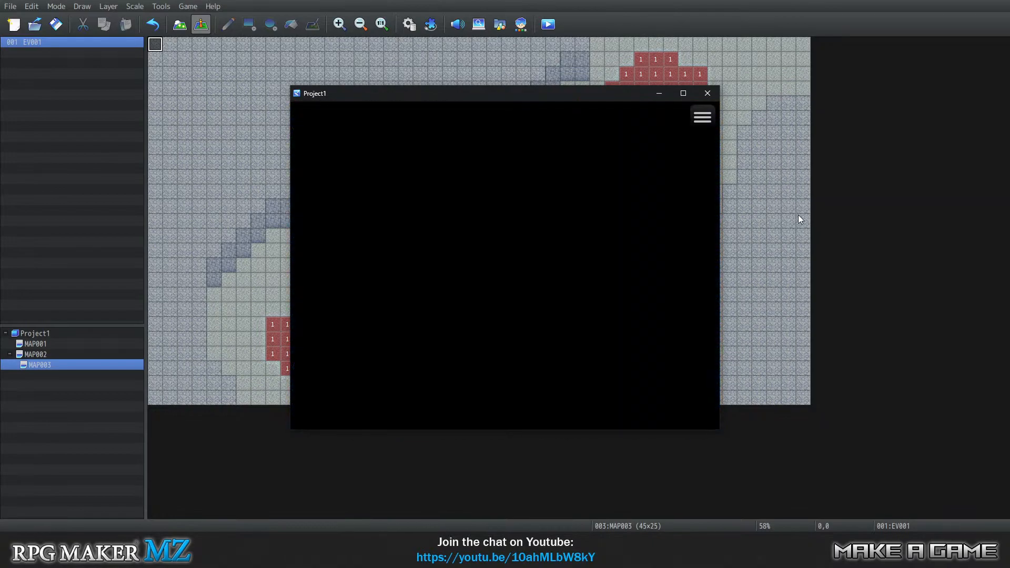
{"action": "left_click", "coordinate": [704, 93]}
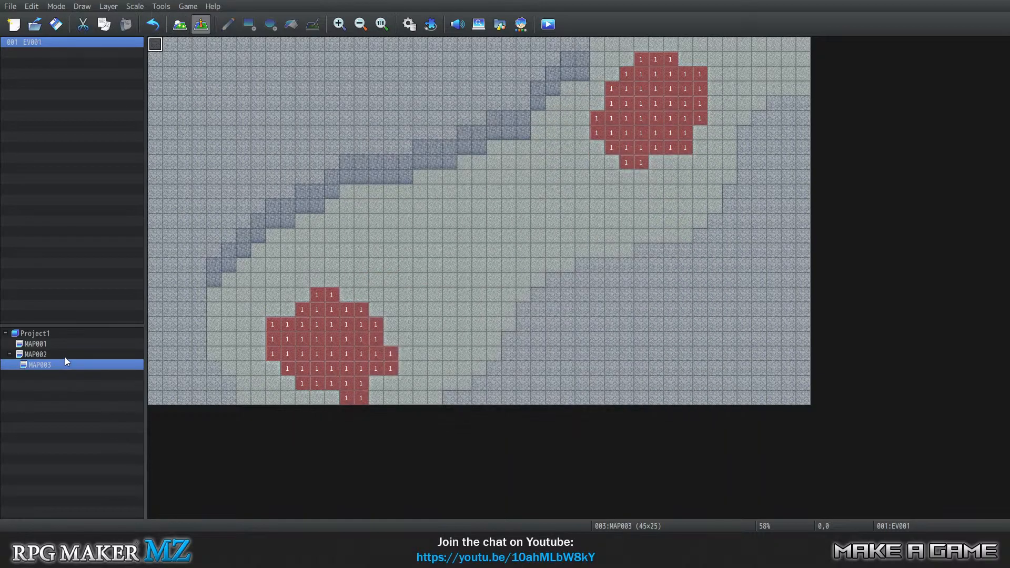
Delete the Fadein Screen and Fadeout Screen commands from MAP003's EV001 and save the event.
{"action": "right_click", "coordinate": [154, 45]}
{"action": "left_click", "coordinate": [169, 52]}
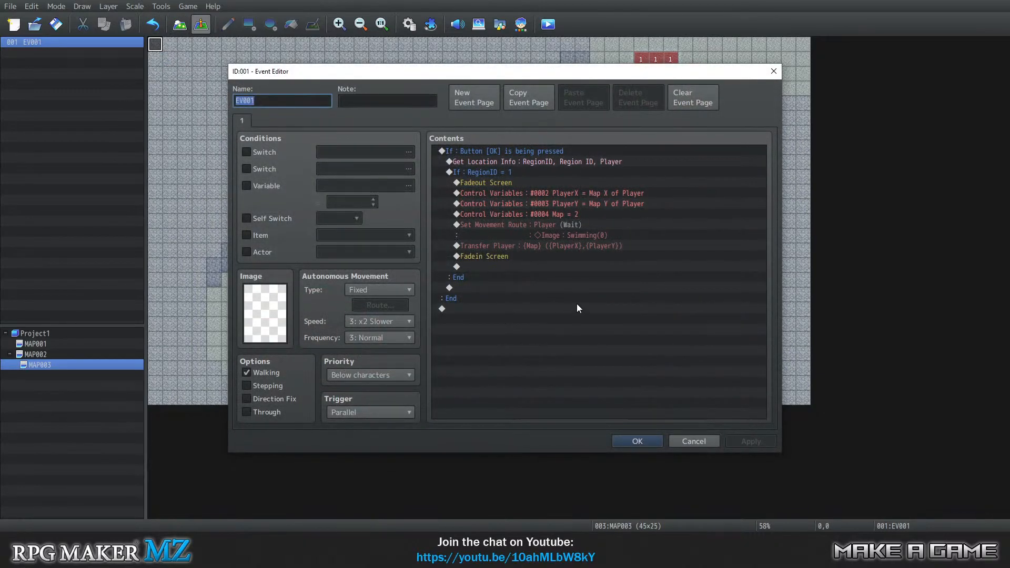
{"action": "left_click", "coordinate": [516, 257]}
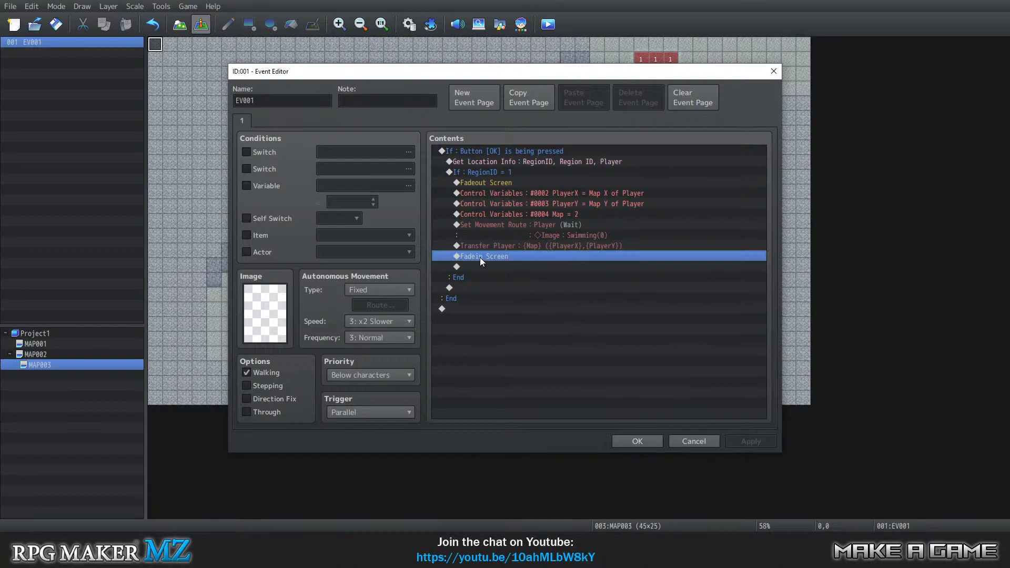
{"action": "key", "text": "Delete"}
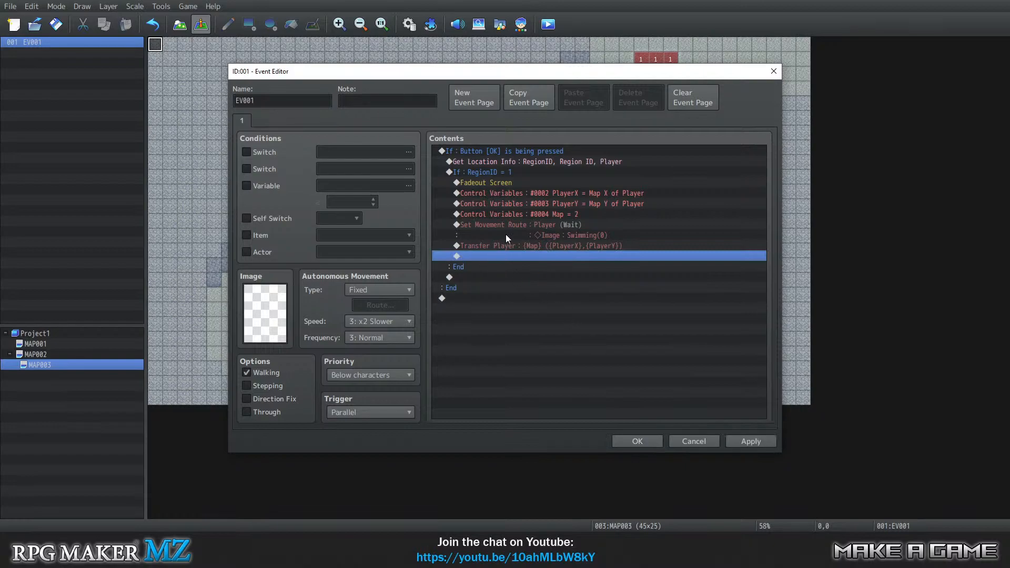
{"action": "left_click", "coordinate": [494, 182]}
{"action": "key", "text": "Delete"}
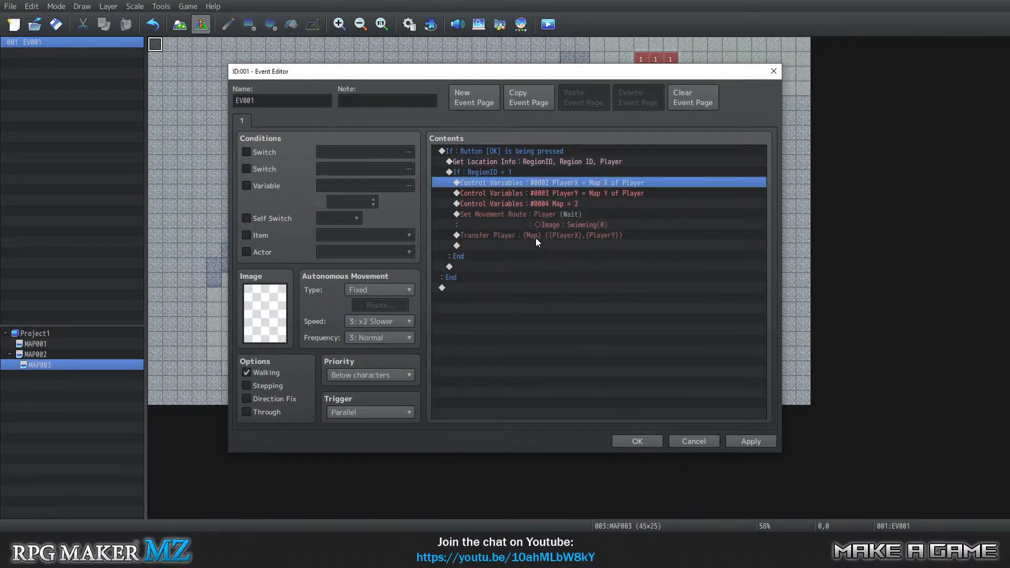
{"action": "left_click", "coordinate": [506, 236]}
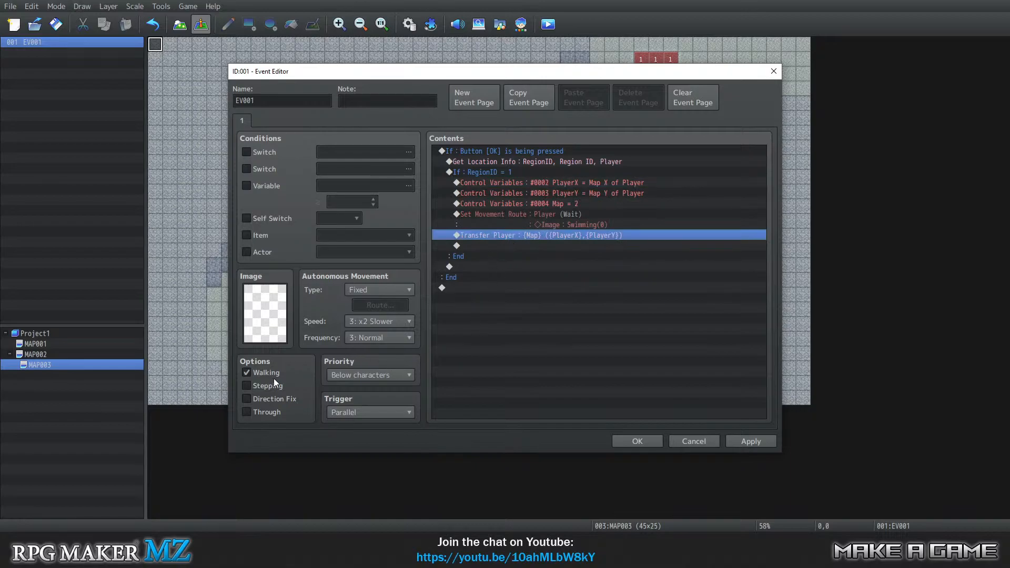
{"action": "left_click", "coordinate": [633, 441]}
Delete the Fadein Screen and Fadeout Screen commands from MAP002's EV001 and save the event.
{"action": "right_click", "coordinate": [64, 354]}
{"action": "left_click", "coordinate": [92, 367]}
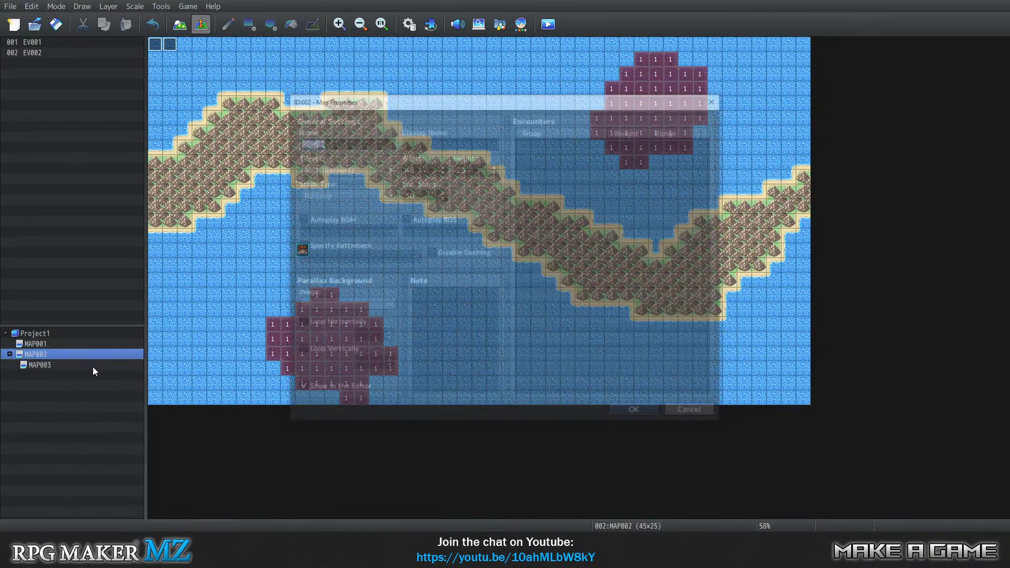
{"action": "left_click", "coordinate": [693, 413]}
{"action": "left_click", "coordinate": [155, 45]}
{"action": "right_click", "coordinate": [155, 46]}
{"action": "left_click", "coordinate": [174, 50]}
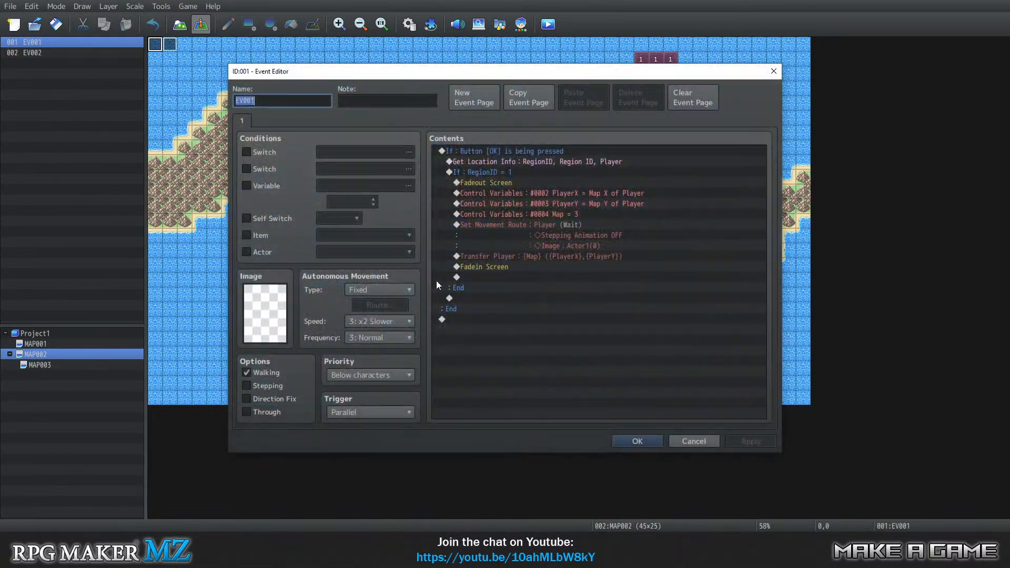
{"action": "left_click", "coordinate": [495, 266]}
{"action": "left_click", "coordinate": [497, 256]}
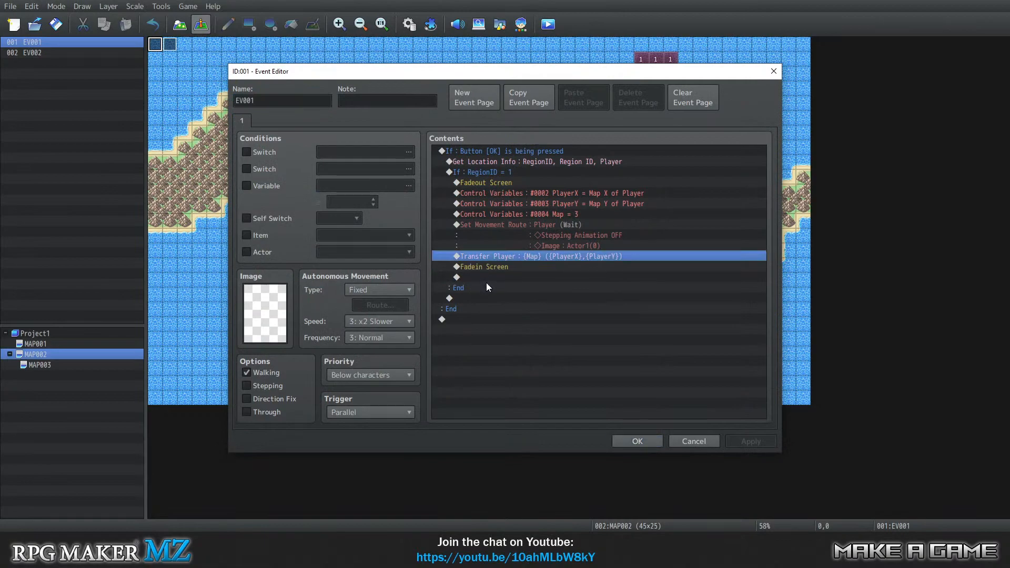
{"action": "left_click", "coordinate": [485, 269]}
{"action": "key", "text": "Delete"}
{"action": "left_click", "coordinate": [490, 183]}
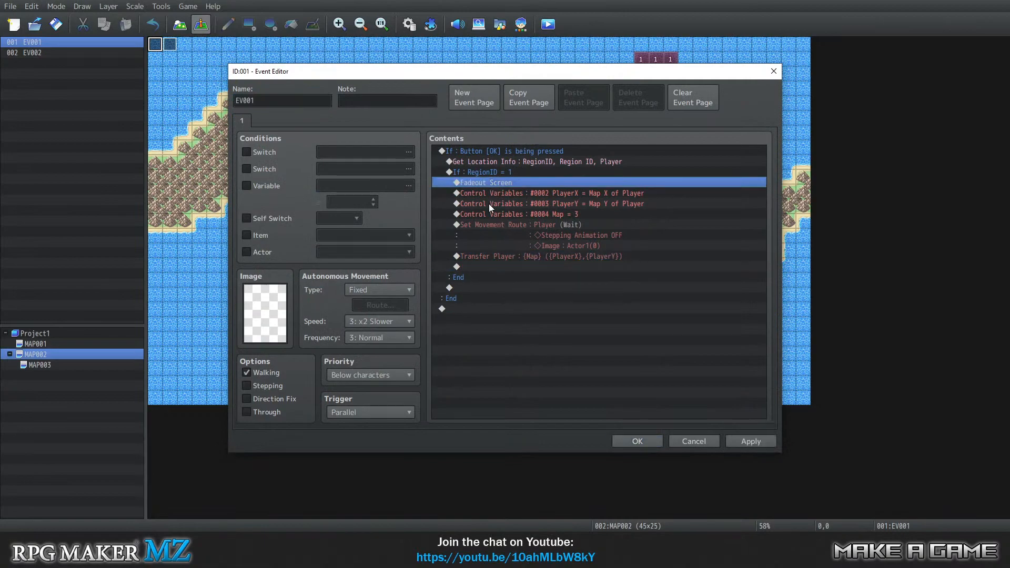
{"action": "key", "text": "Delete"}
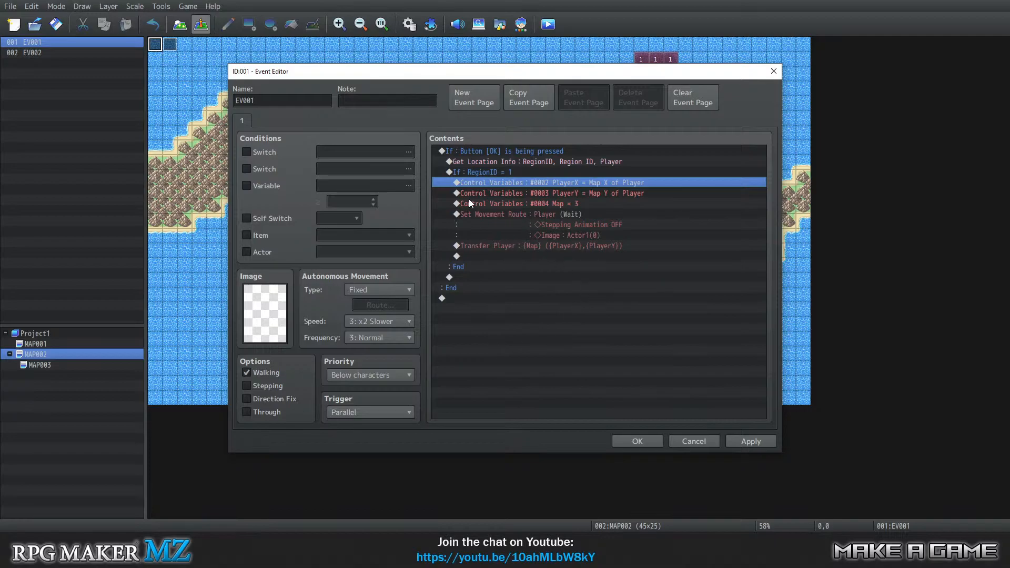
{"action": "left_click", "coordinate": [637, 441]}
Playtest the project by continuing from the title screen, and close the playtest.
{"action": "left_click", "coordinate": [188, 6]}
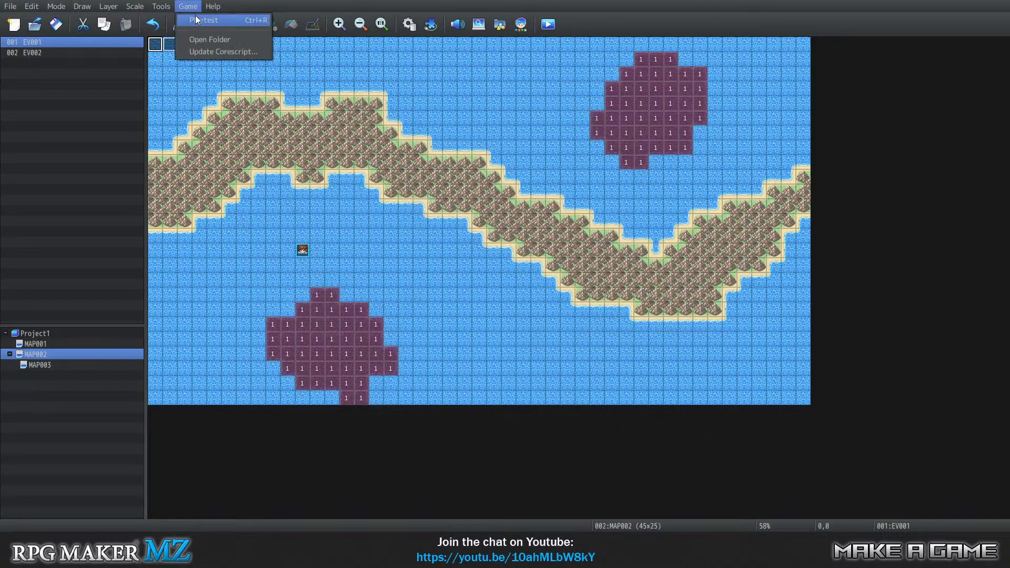
{"action": "left_click", "coordinate": [208, 17]}
{"action": "left_click", "coordinate": [479, 280]}
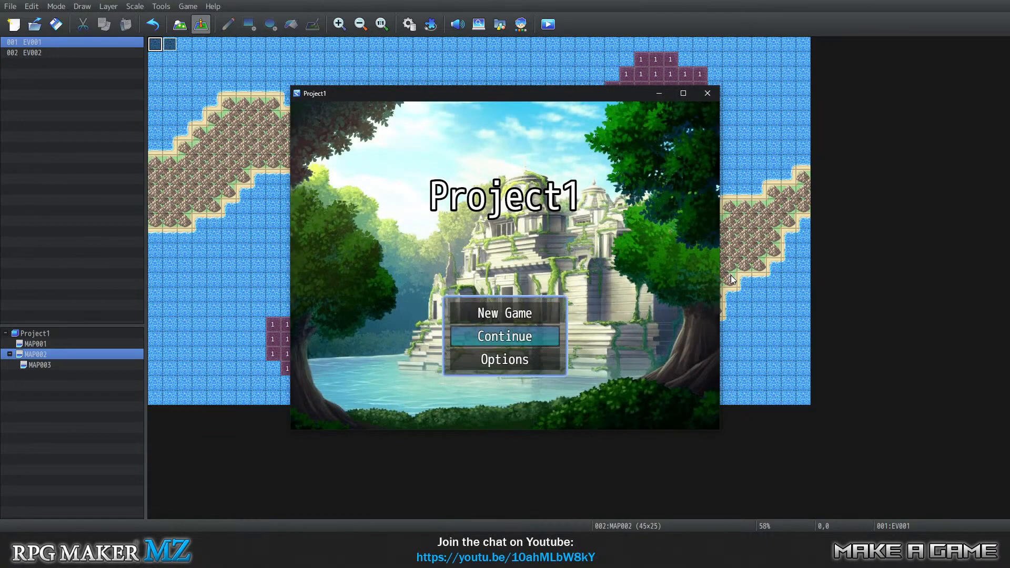
{"action": "key", "text": "Return"}
{"action": "key", "text": "Return"}
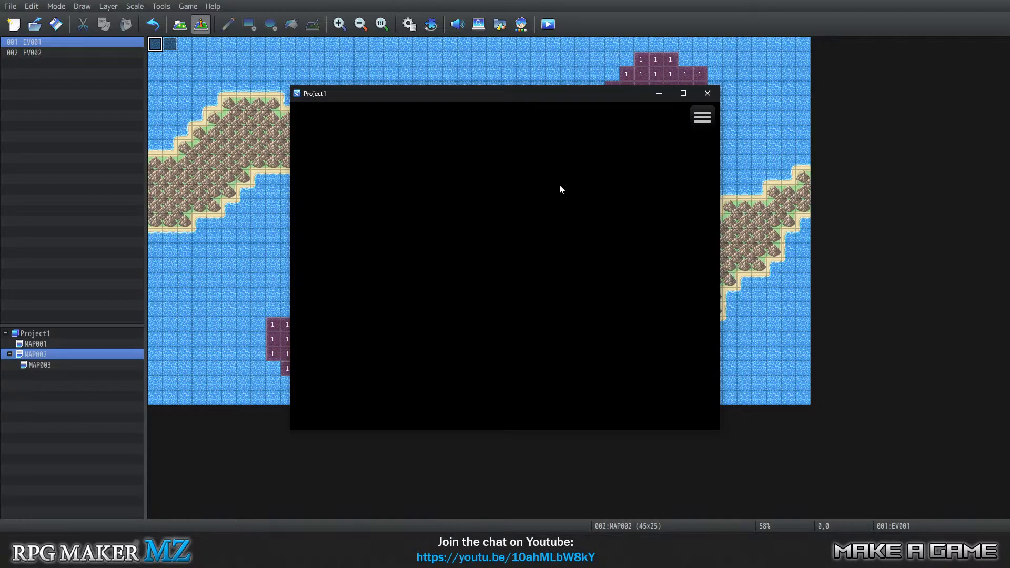
{"action": "left_click", "coordinate": [706, 93]}
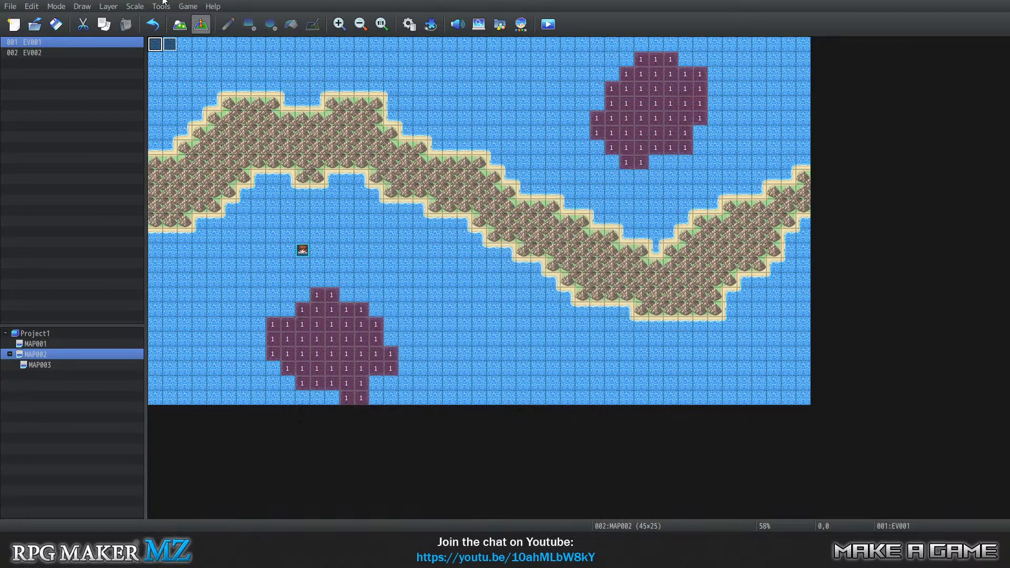
Playtest a new game by moving the swimmer onto the dark water patch, diving and moving around underwater, and close the playtest.
{"action": "left_click", "coordinate": [188, 6]}
{"action": "left_click", "coordinate": [208, 18]}
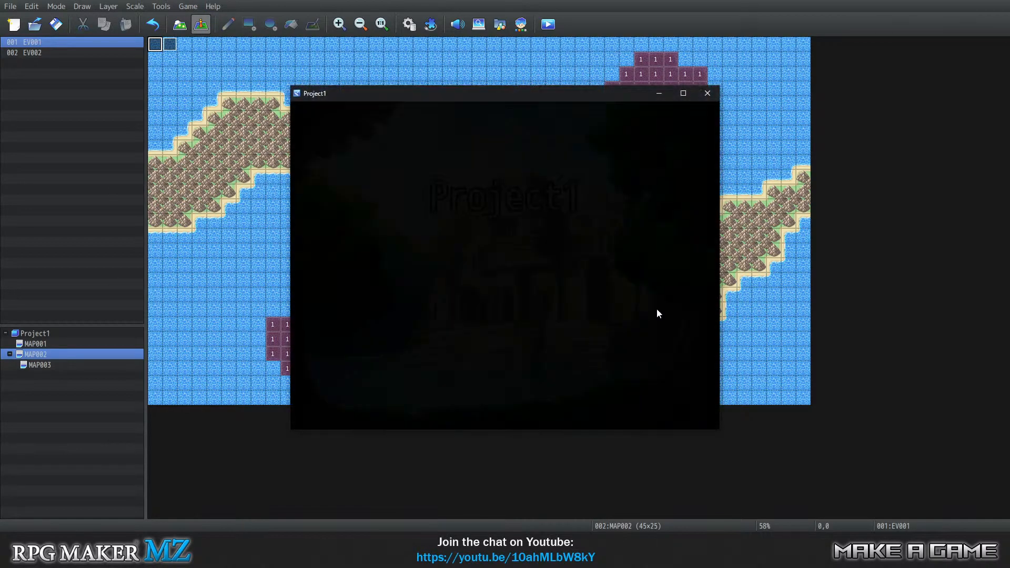
{"action": "key", "text": "Return"}
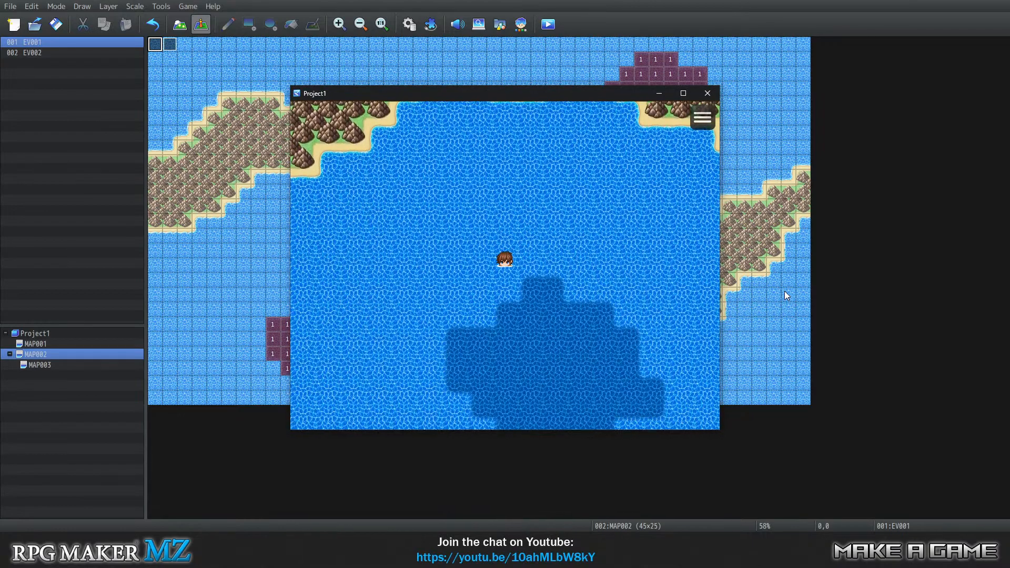
{"action": "key", "text": "Down"}
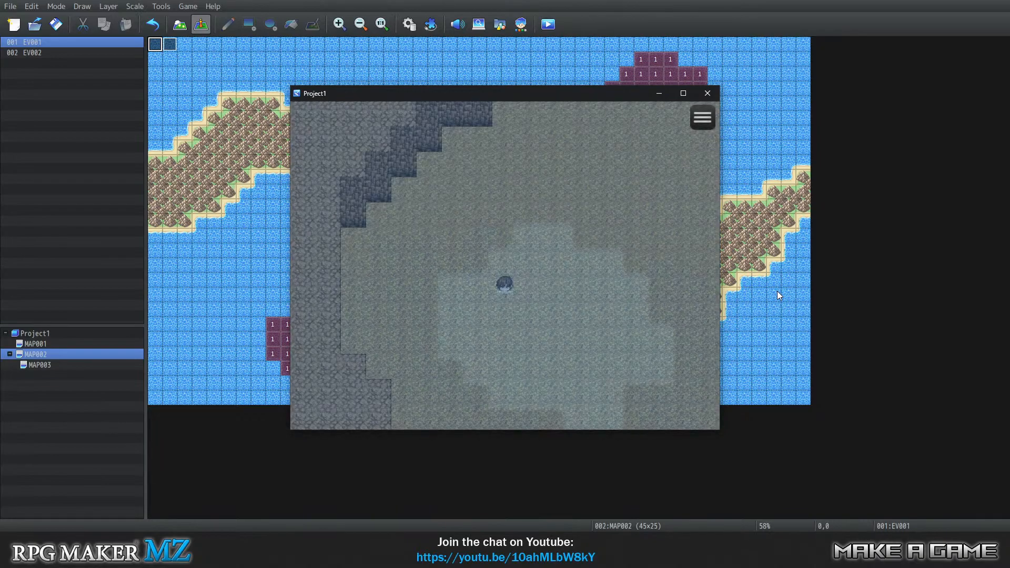
{"action": "key", "text": "Up"}
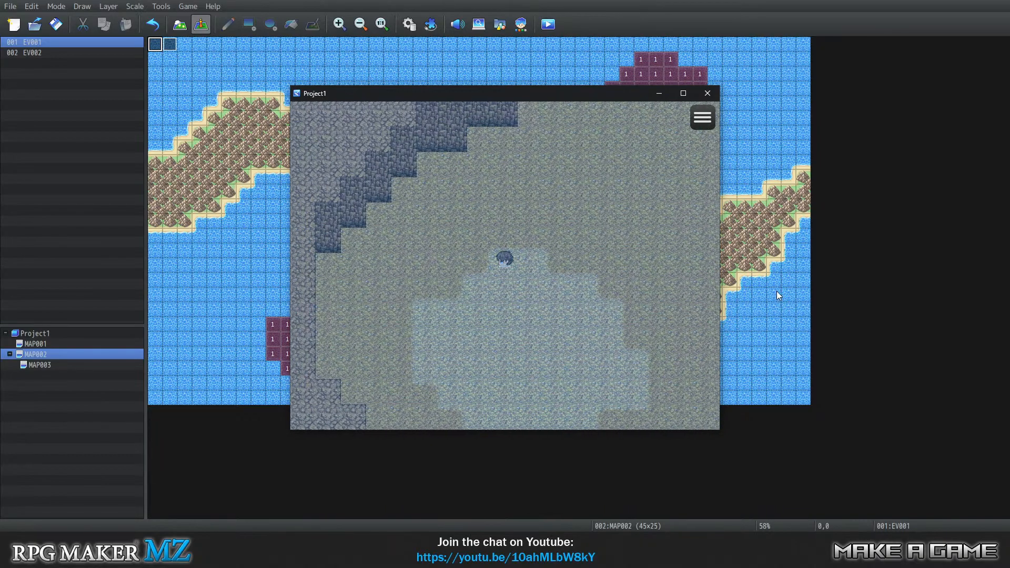
{"action": "key", "text": "Down"}
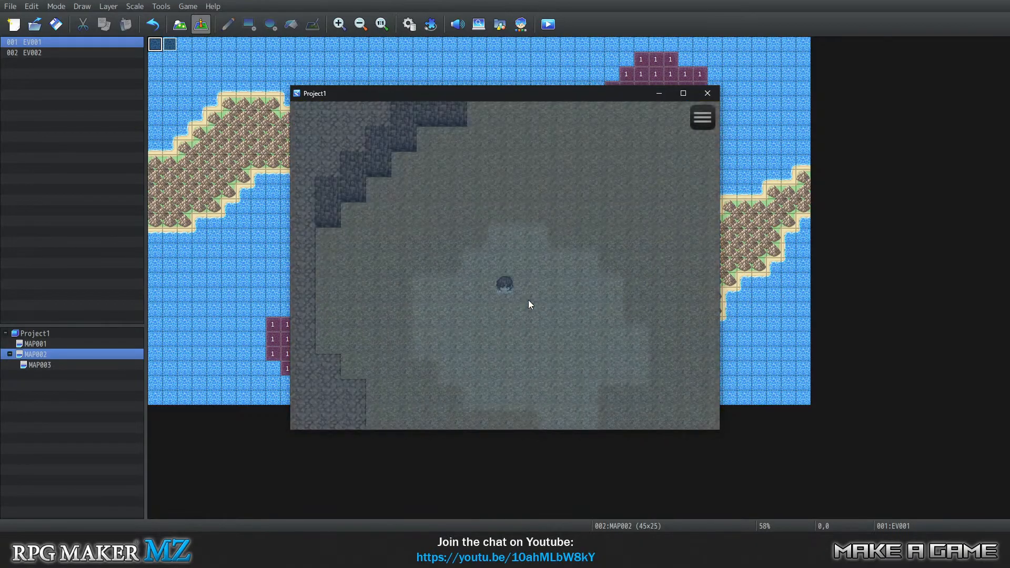
{"action": "left_click", "coordinate": [706, 95]}
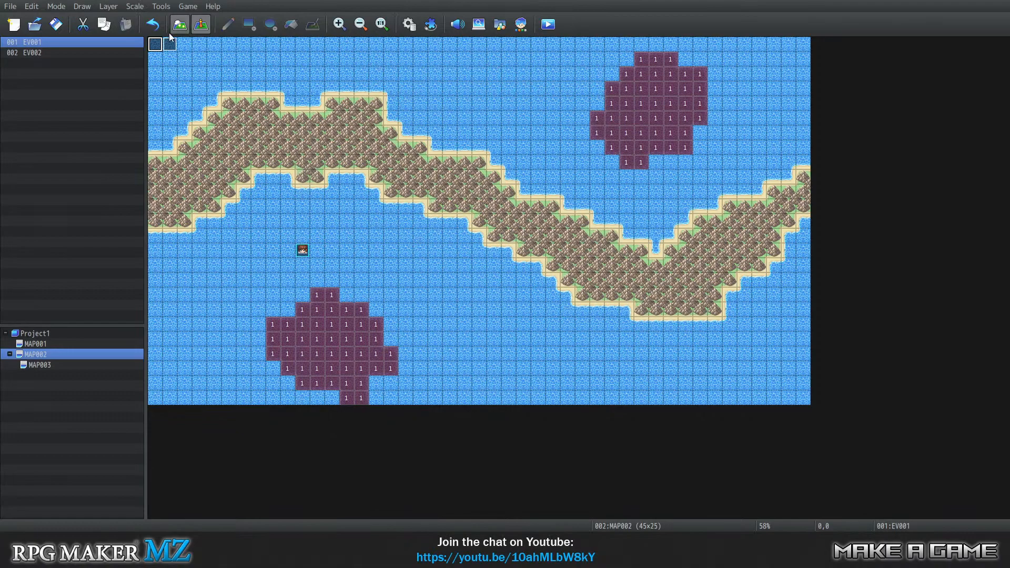
Open MAP002's EV001 and remove the Actor1 image change from the player's movement route.
{"action": "right_click", "coordinate": [155, 42]}
{"action": "left_click", "coordinate": [184, 46]}
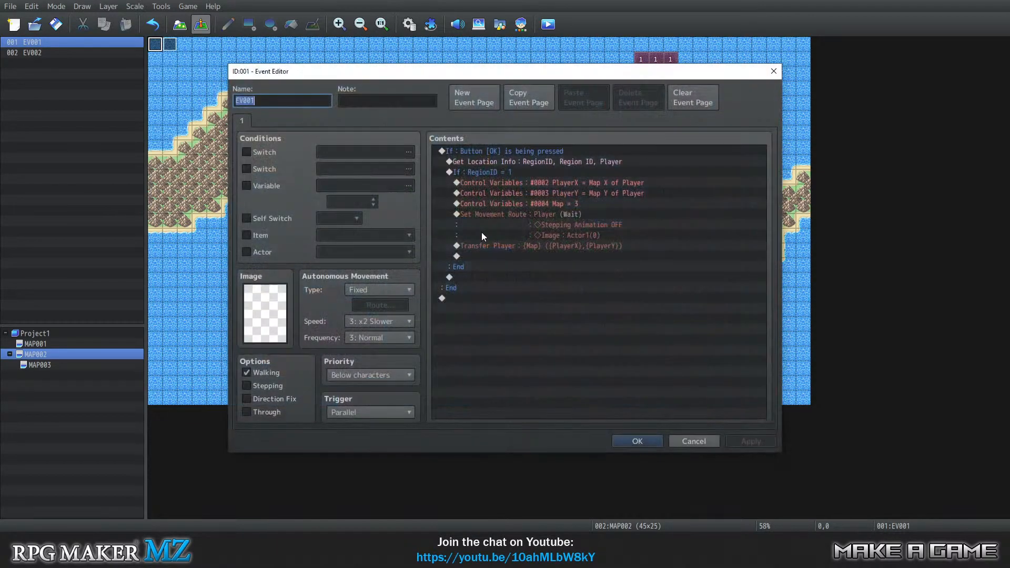
{"action": "left_click", "coordinate": [532, 206]}
{"action": "left_click", "coordinate": [536, 221]}
{"action": "left_click", "coordinate": [540, 235]}
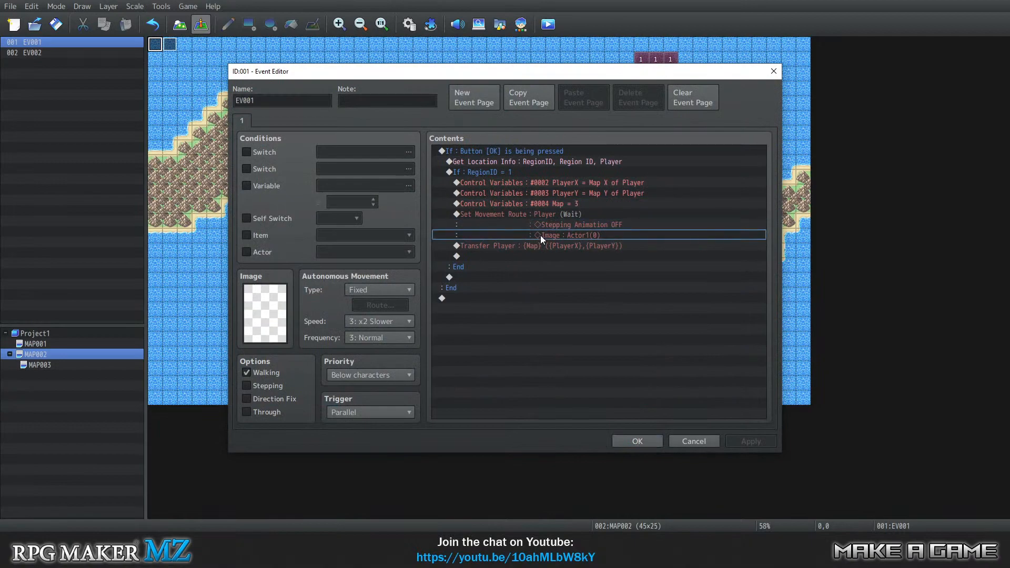
{"action": "left_click", "coordinate": [537, 216]}
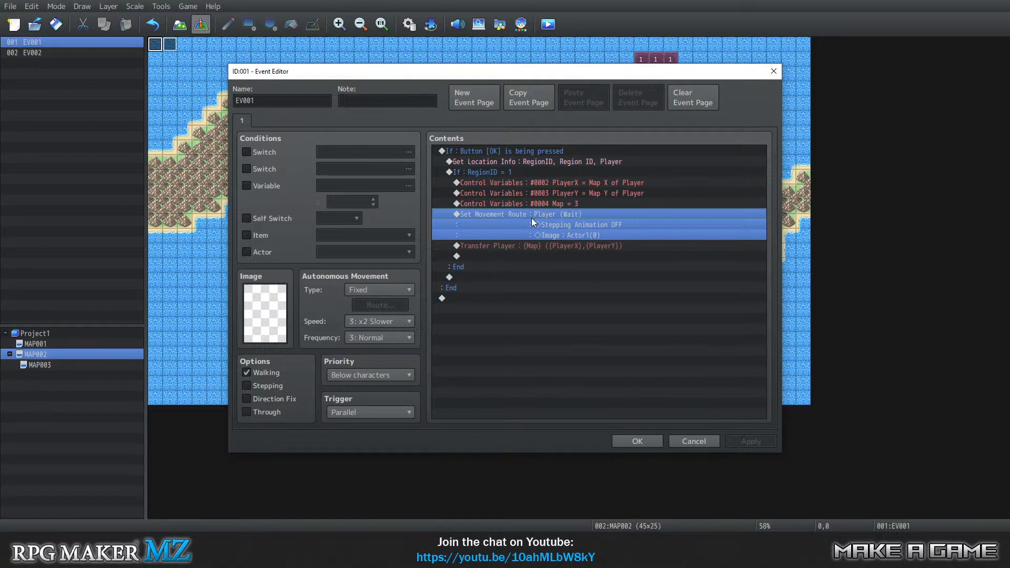
{"action": "right_click", "coordinate": [532, 215]}
{"action": "left_click", "coordinate": [547, 235]}
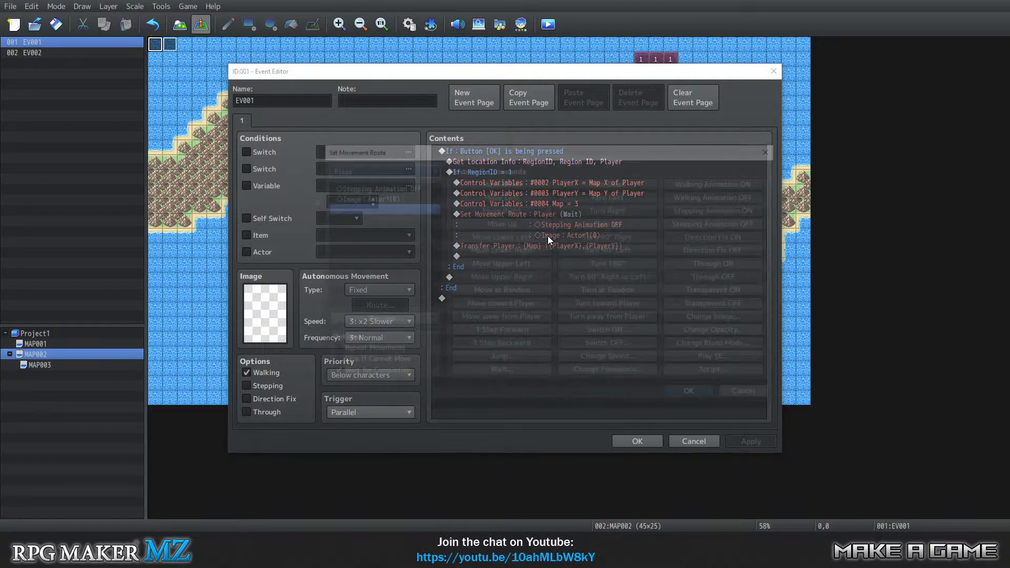
{"action": "left_click", "coordinate": [395, 198]}
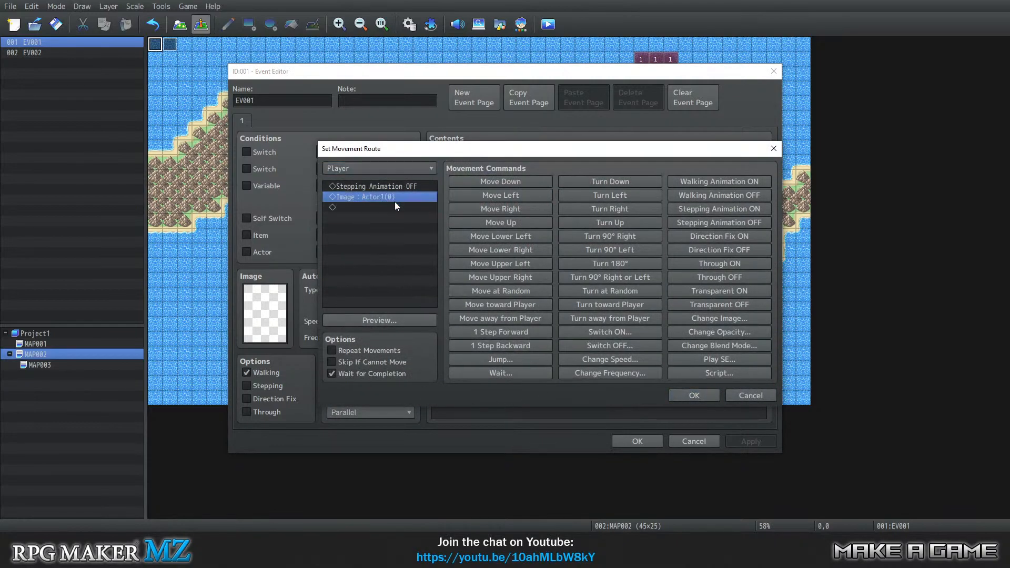
{"action": "key", "text": "Delete"}
{"action": "left_click", "coordinate": [686, 395]}
{"action": "left_click_drag", "start_coordinate": [501, 256], "coordinate": [500, 231]}
{"action": "right_click", "coordinate": [501, 231]}
{"action": "left_click", "coordinate": [530, 241]}
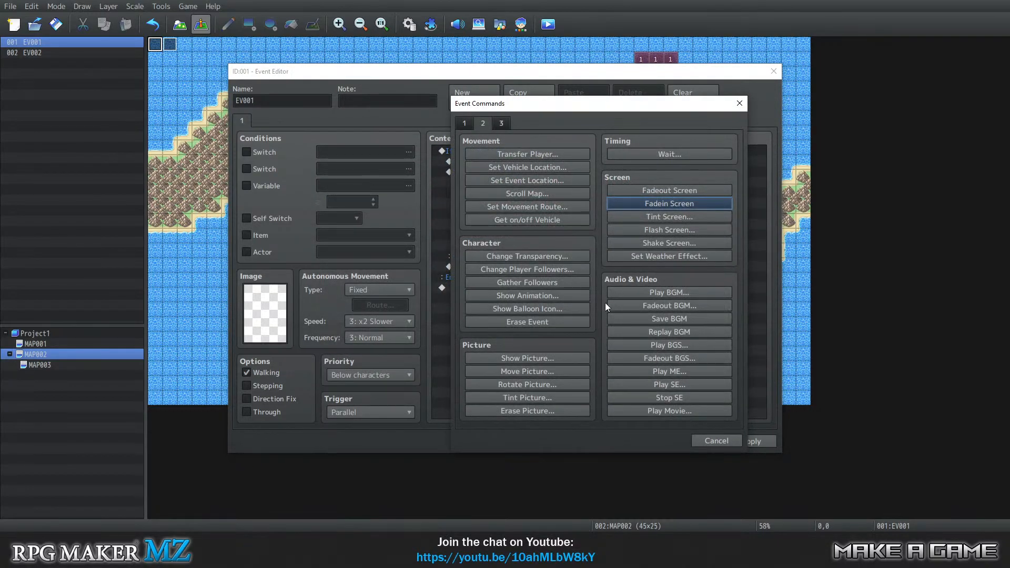
{"action": "left_click", "coordinate": [501, 124]}
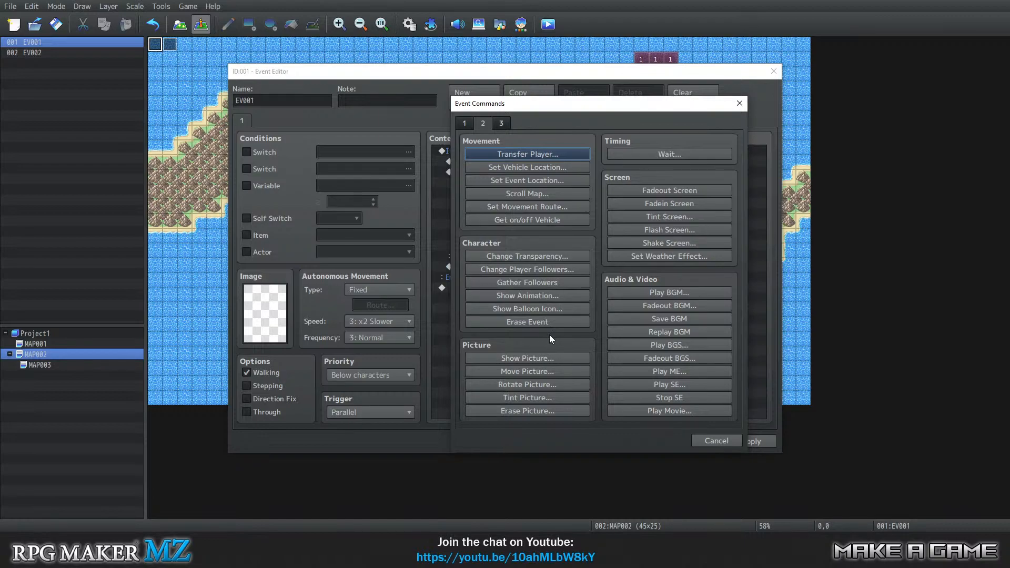
{"action": "left_click", "coordinate": [465, 124]}
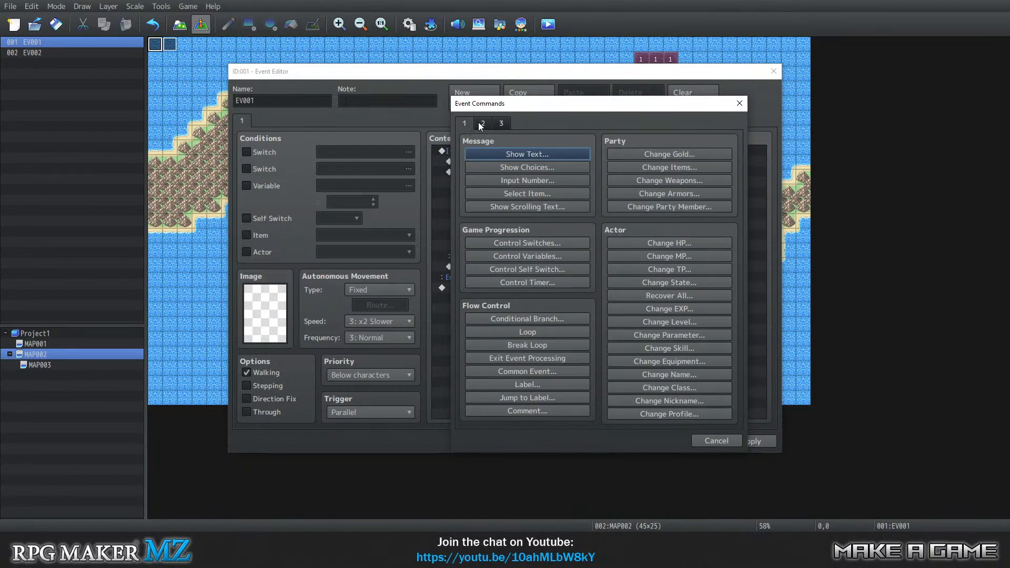
{"action": "left_click", "coordinate": [480, 125]}
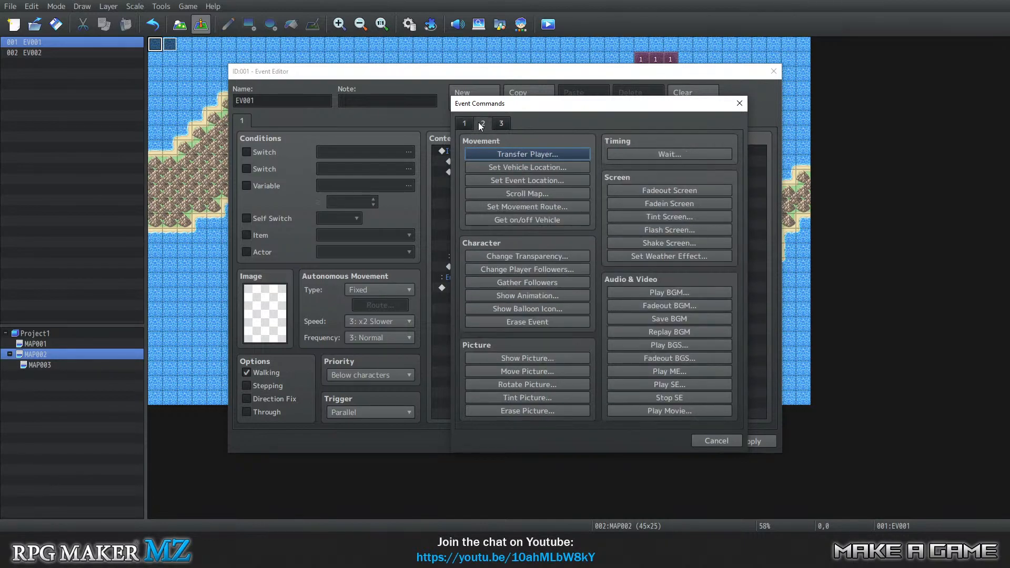
{"action": "left_click", "coordinate": [468, 124]}
{"action": "left_click", "coordinate": [709, 440]}
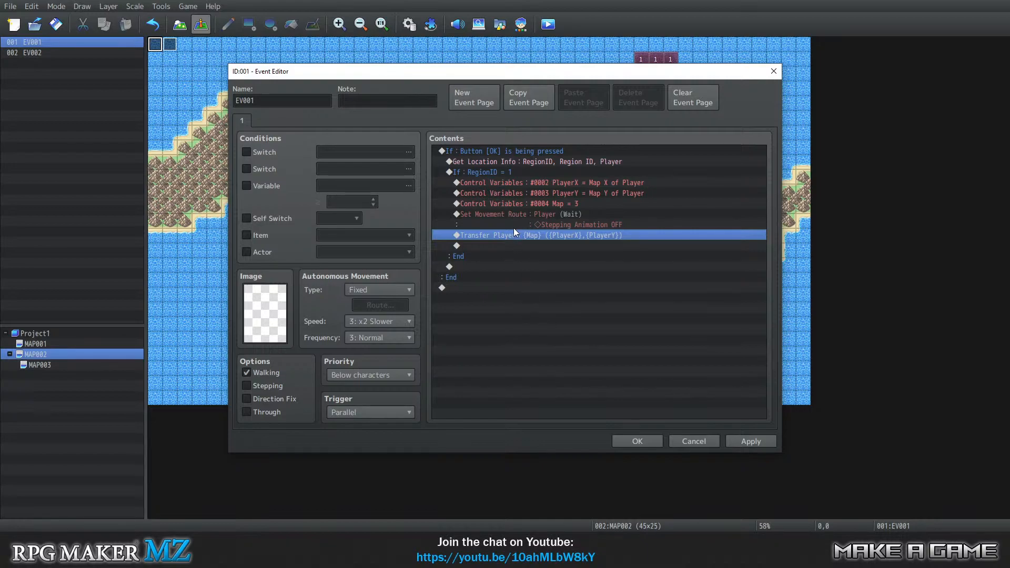
Delete the Set Movement Route command for the player from MAP002's EV001 and save the event.
{"action": "left_click", "coordinate": [511, 214]}
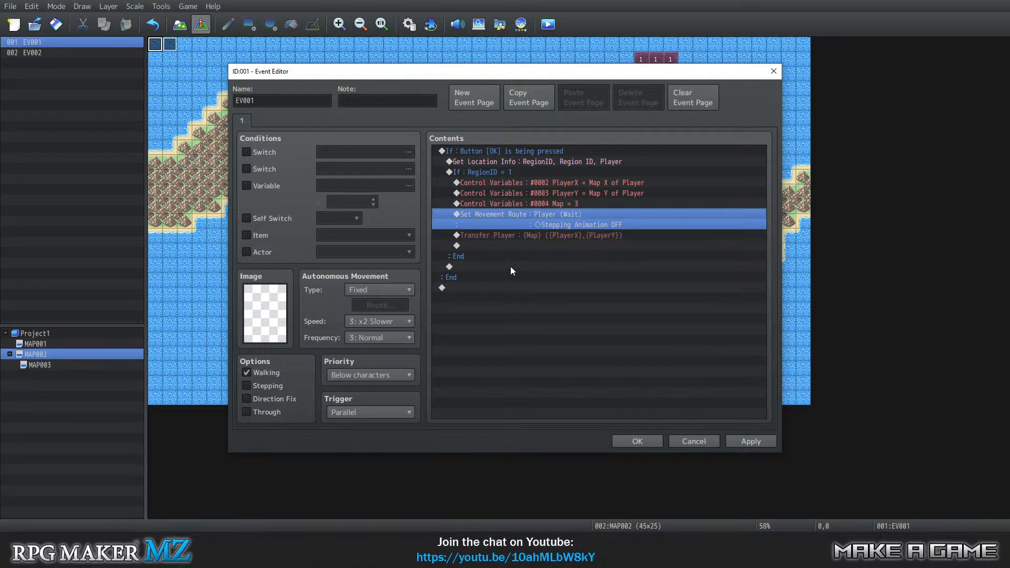
{"action": "key", "text": "Delete"}
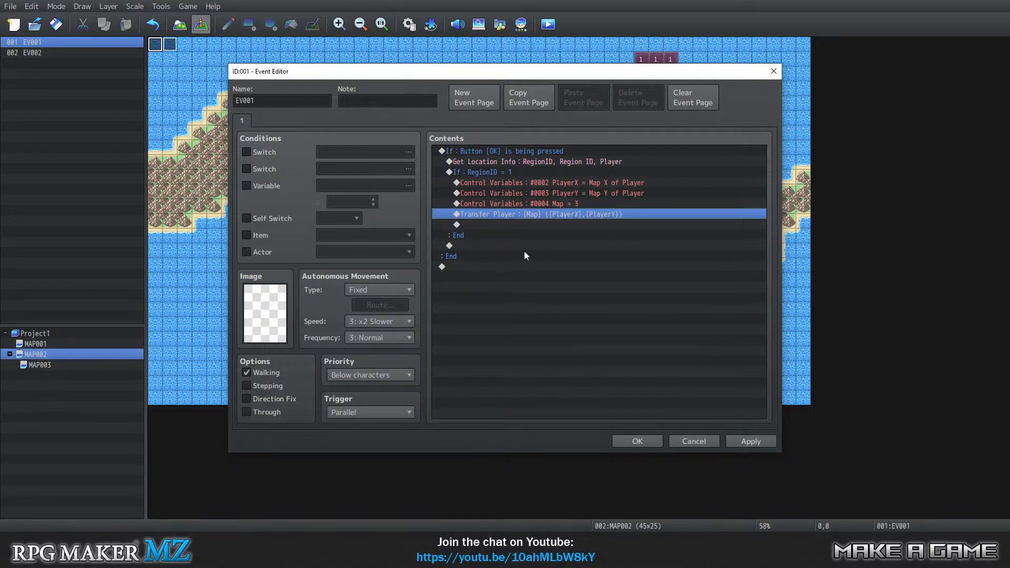
{"action": "left_click", "coordinate": [518, 184]}
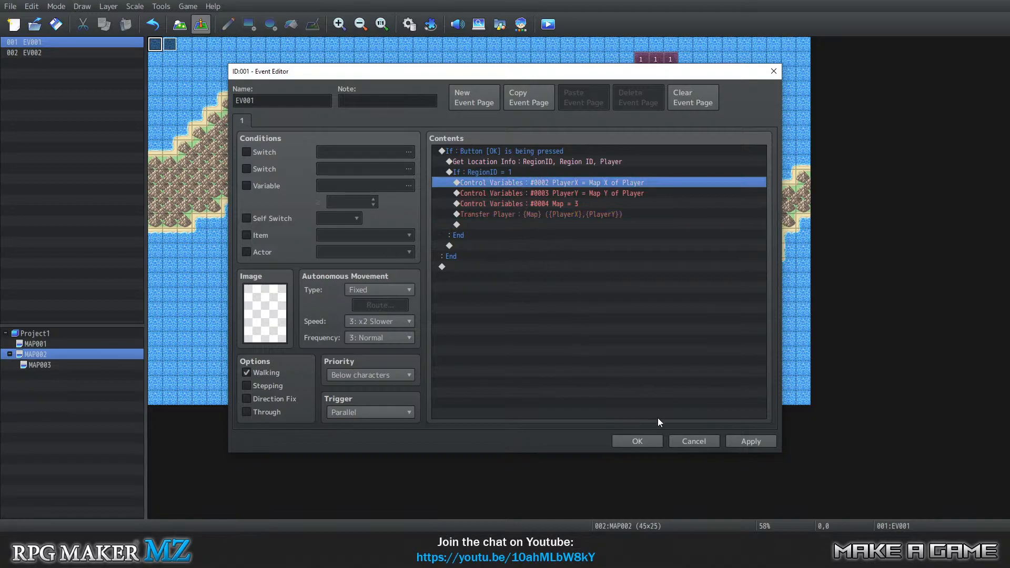
{"action": "left_click", "coordinate": [647, 438]}
Delete the Set Movement Route command with the Swimming image from MAP003's EV001 and save the event.
{"action": "left_click", "coordinate": [46, 365]}
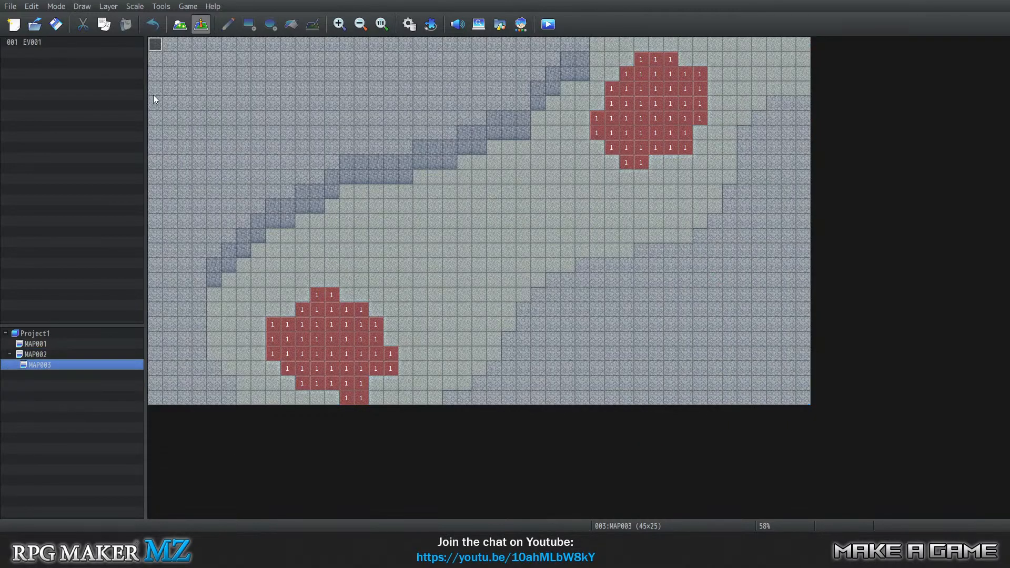
{"action": "right_click", "coordinate": [156, 43]}
{"action": "left_click", "coordinate": [178, 51]}
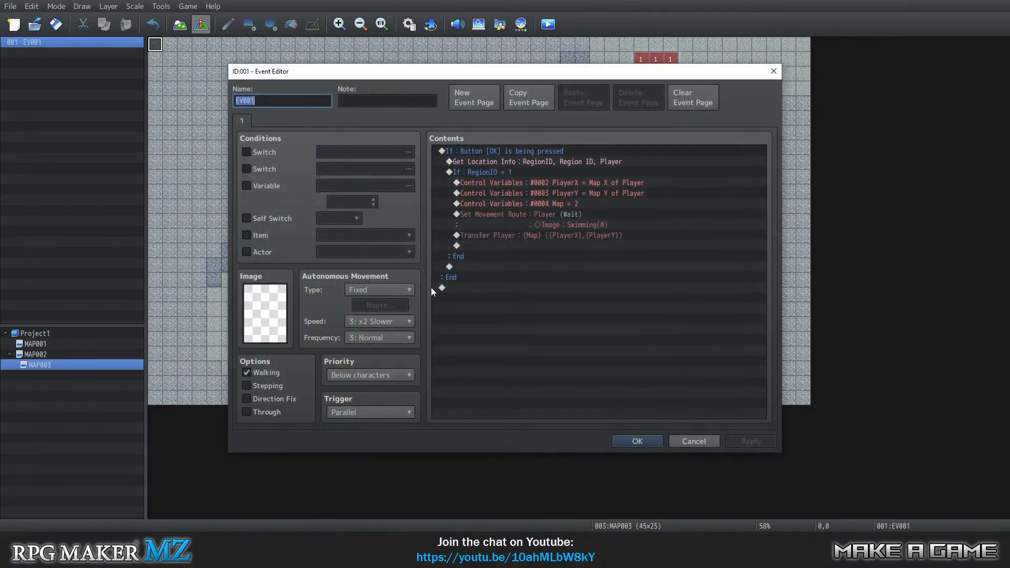
{"action": "left_click", "coordinate": [511, 217]}
{"action": "key", "text": "Delete"}
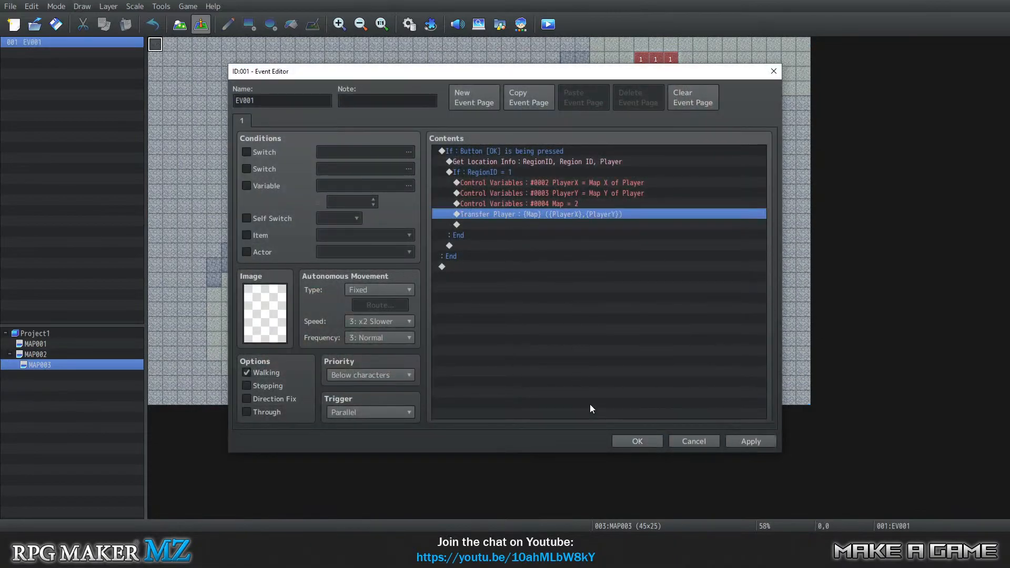
{"action": "left_click", "coordinate": [654, 440]}
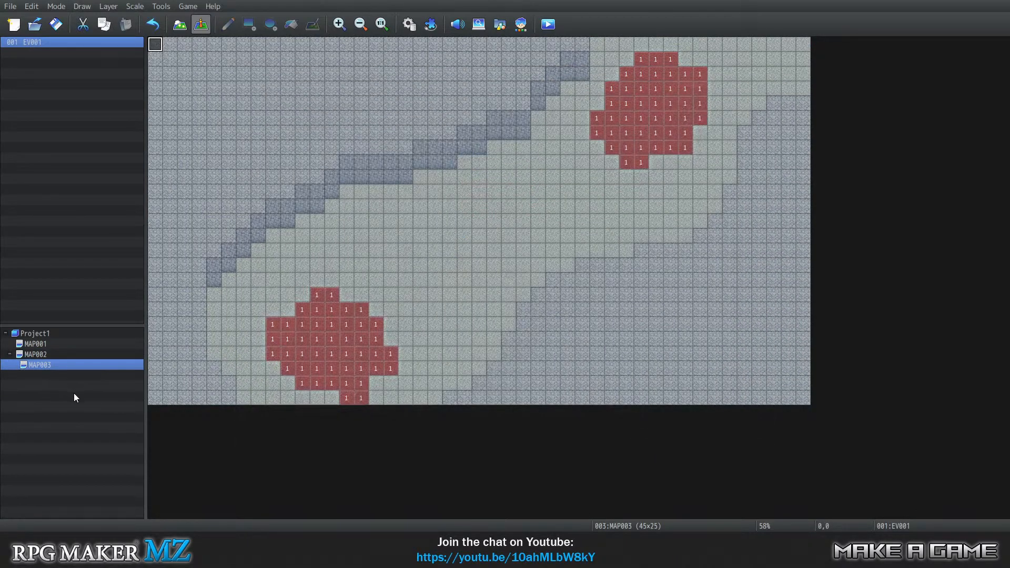
Open MAP002's EV002 for editing.
{"action": "left_click", "coordinate": [54, 355]}
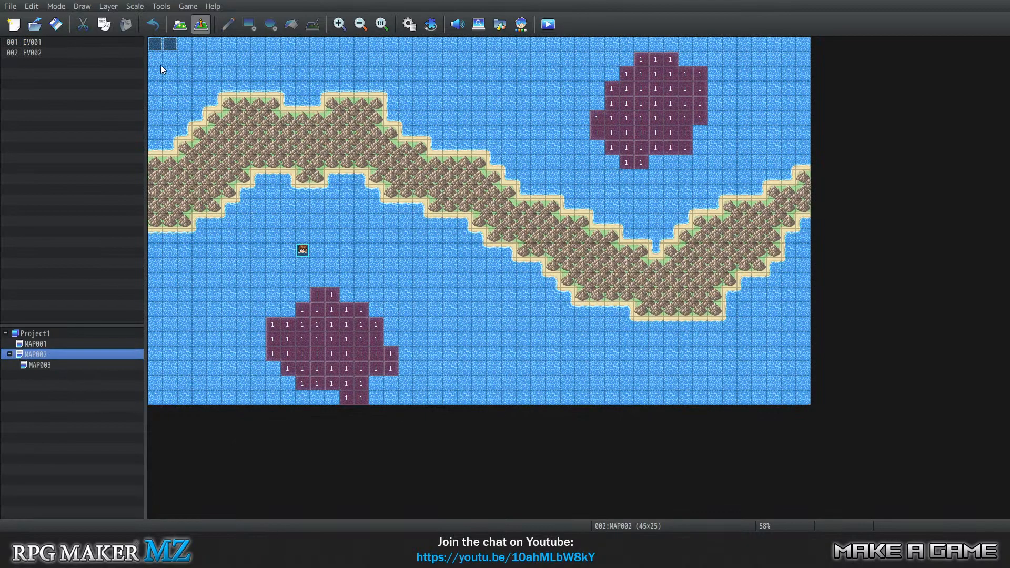
{"action": "right_click", "coordinate": [174, 44]}
{"action": "left_click", "coordinate": [195, 51]}
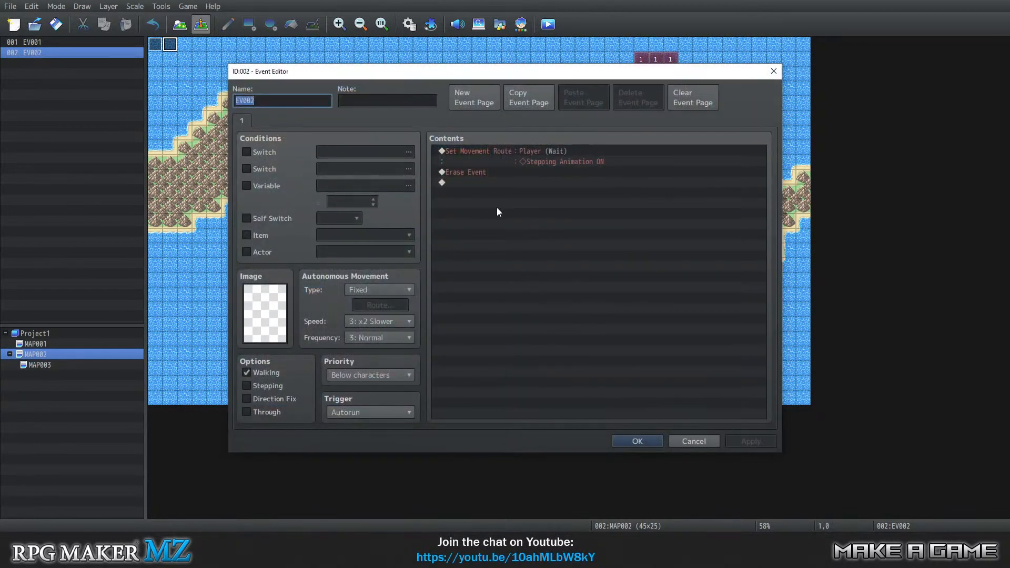
{"action": "left_click", "coordinate": [496, 150]}
{"action": "key", "text": "Insert"}
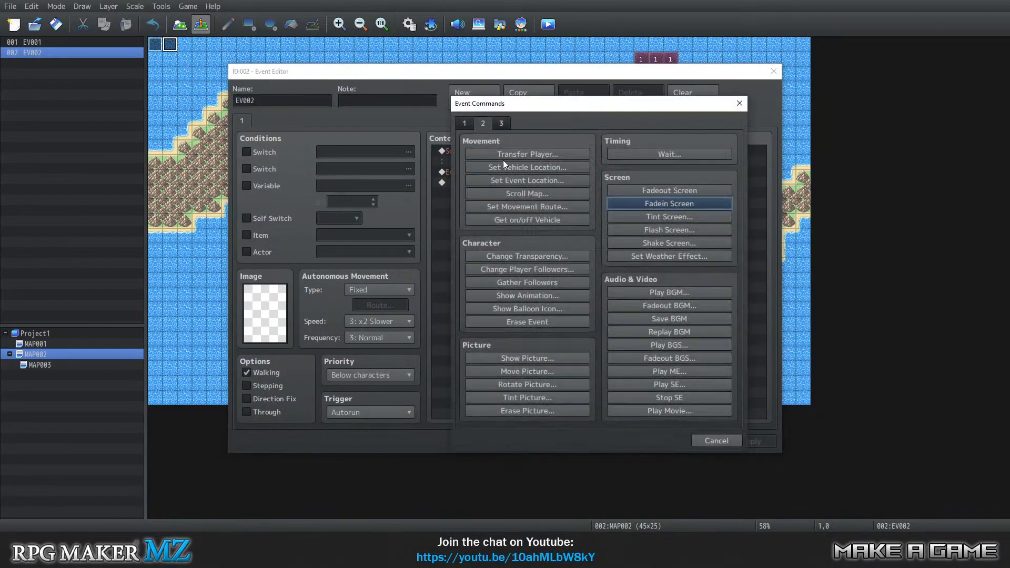
{"action": "left_click", "coordinate": [503, 123]}
{"action": "left_click", "coordinate": [464, 124]}
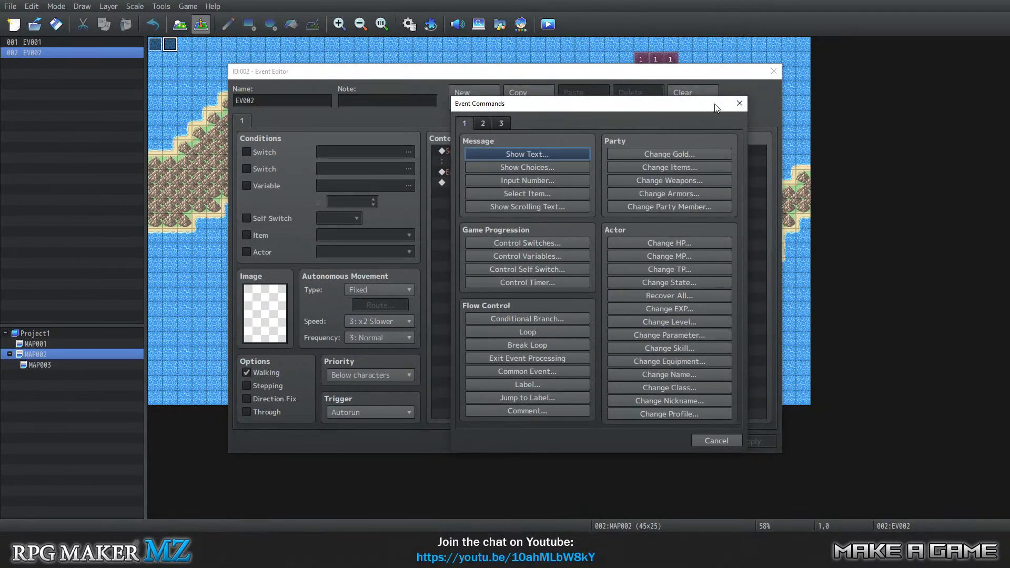
{"action": "left_click", "coordinate": [739, 103]}
Add a change to the first Swimming character image after Stepping Animation ON in the player's movement route in MAP002's EV002.
{"action": "right_click", "coordinate": [532, 149]}
{"action": "left_click", "coordinate": [567, 171]}
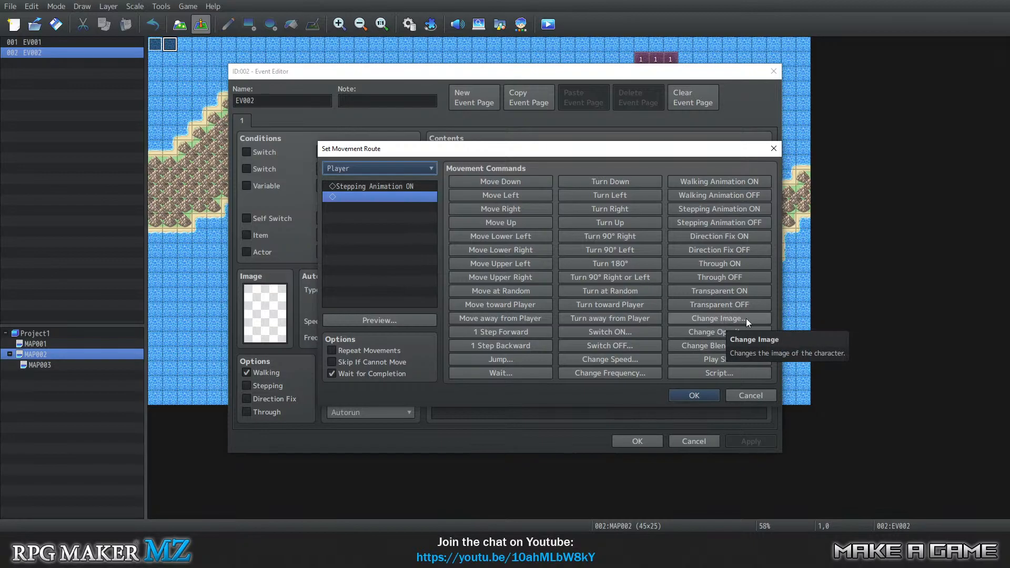
{"action": "left_click", "coordinate": [730, 318]}
{"action": "double_click", "coordinate": [462, 275]}
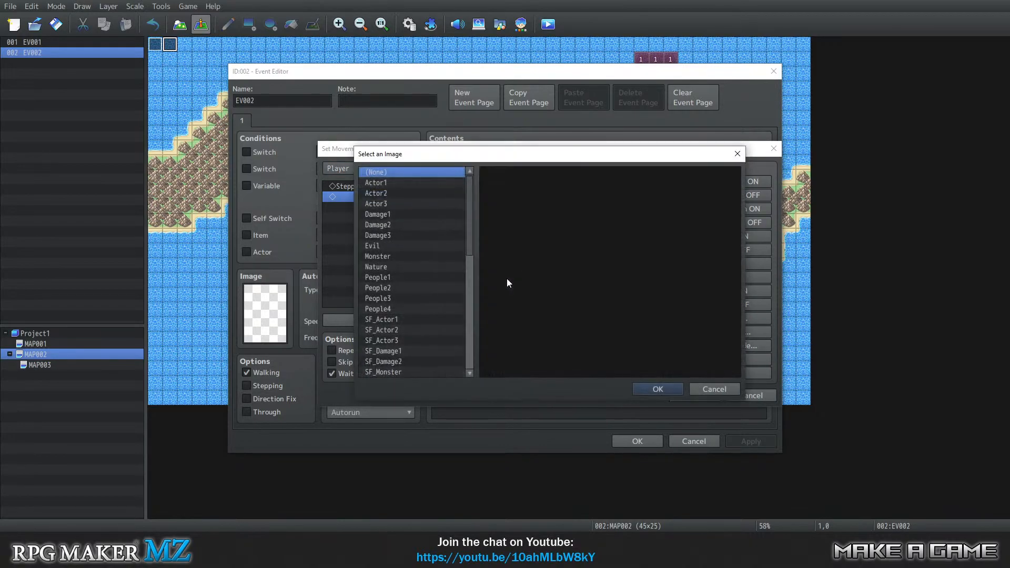
{"action": "scroll", "coordinate": [412, 315], "scroll_direction": "down", "scroll_amount": 5}
{"action": "scroll", "coordinate": [418, 314], "scroll_direction": "up", "scroll_amount": 2}
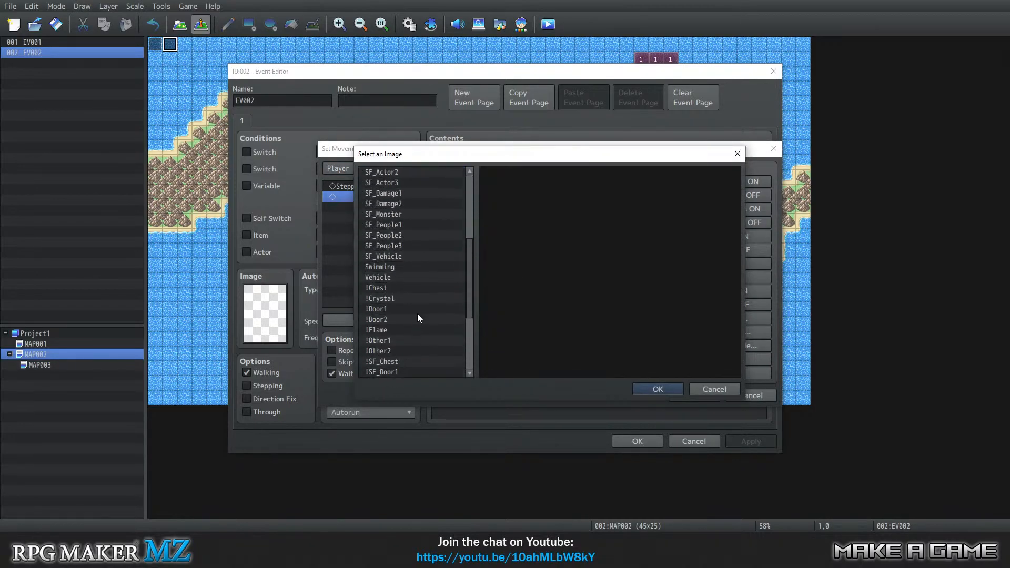
{"action": "left_click", "coordinate": [404, 278]}
{"action": "left_click", "coordinate": [667, 387]}
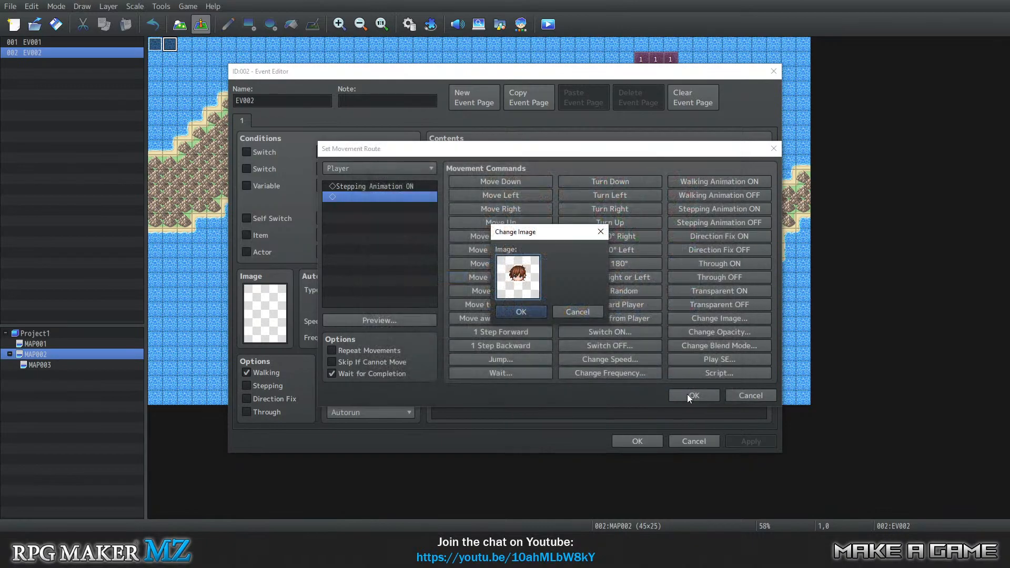
{"action": "left_click", "coordinate": [509, 313]}
{"action": "left_click", "coordinate": [692, 398]}
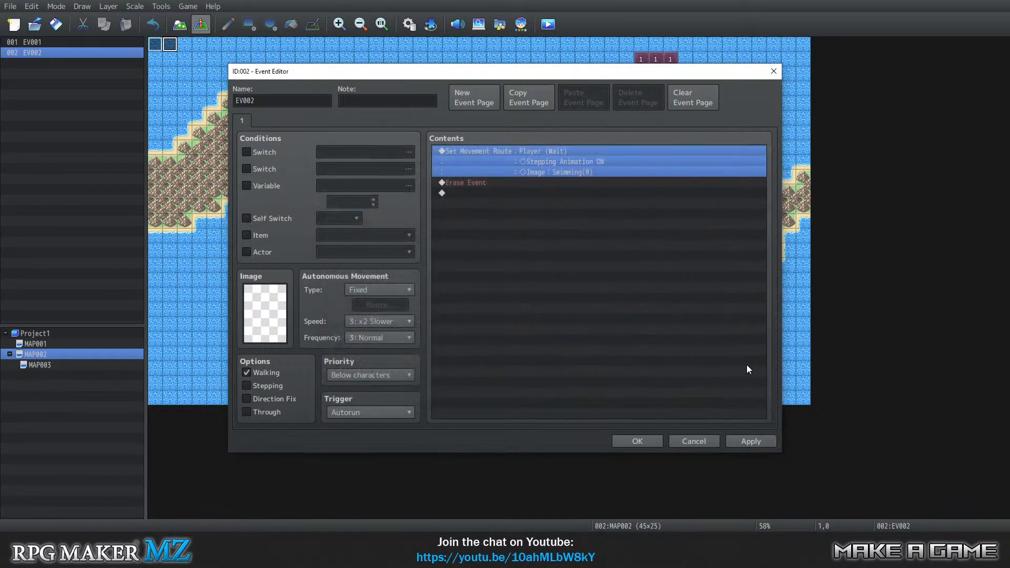
Insert a Fadein Screen command before Erase Event in MAP002's EV002 and save the event.
{"action": "left_click", "coordinate": [468, 180]}
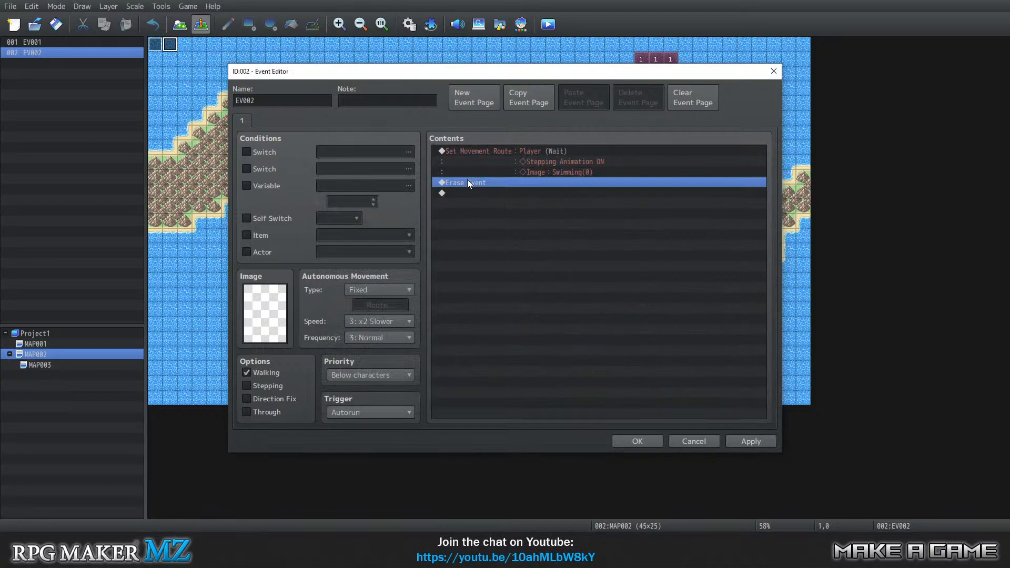
{"action": "right_click", "coordinate": [467, 180]}
{"action": "left_click", "coordinate": [500, 191]}
{"action": "left_click", "coordinate": [460, 124]}
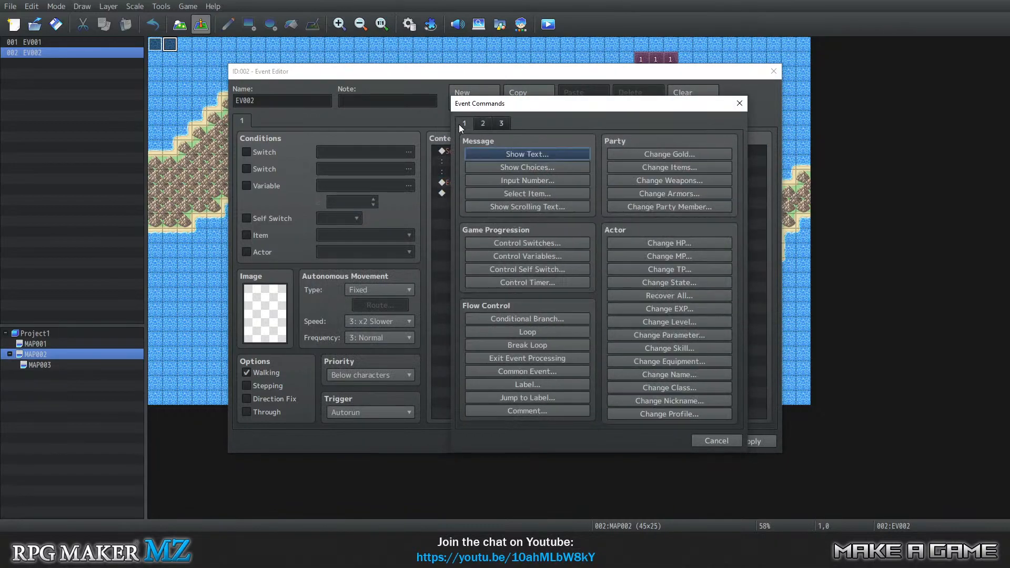
{"action": "left_click", "coordinate": [491, 124]}
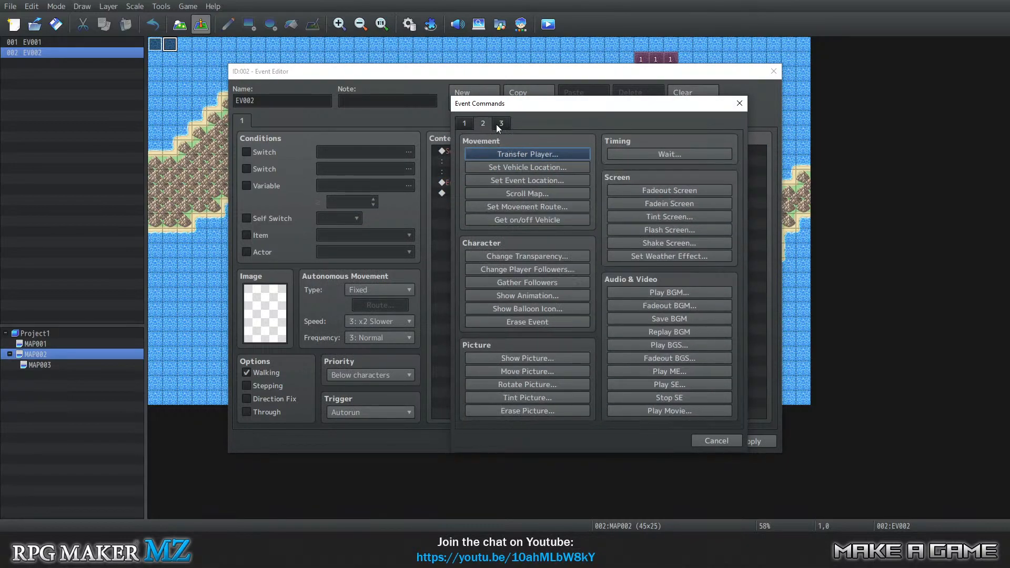
{"action": "left_click", "coordinate": [694, 204]}
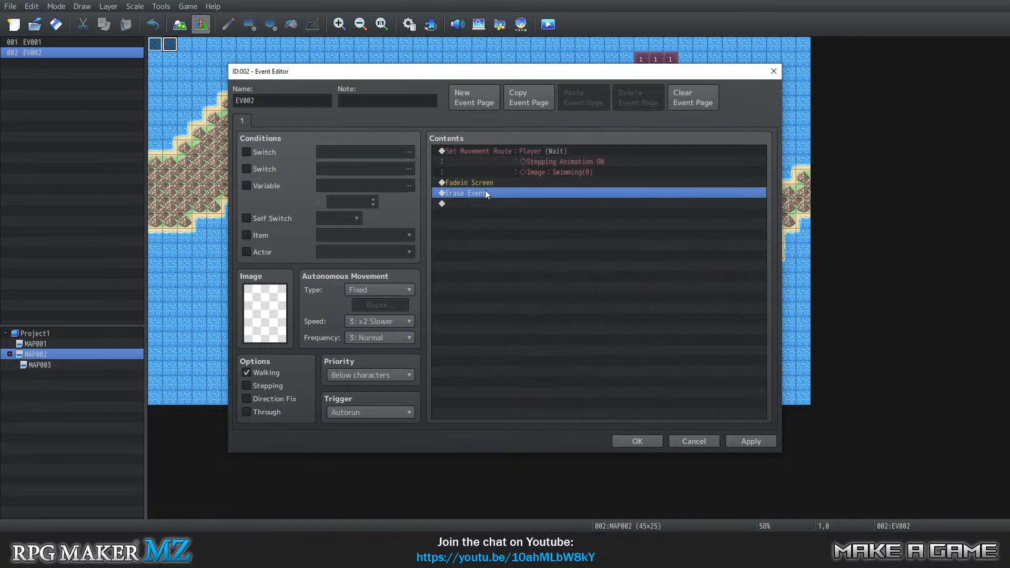
{"action": "left_click", "coordinate": [652, 443]}
Insert a Fadeout Screen command at the start of the RegionID = 1 branch in MAP002's EV001 and save the event.
{"action": "right_click", "coordinate": [155, 46]}
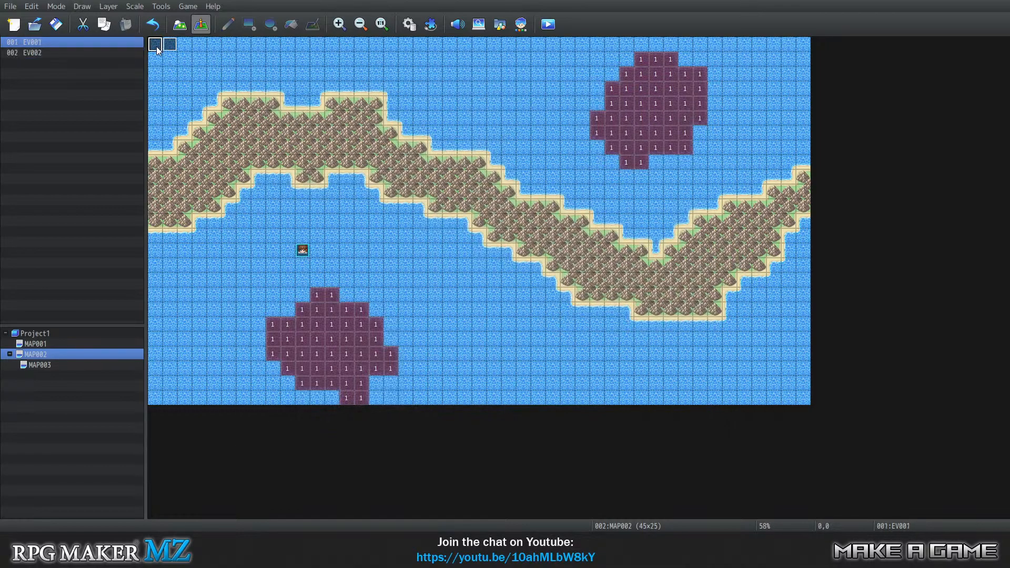
{"action": "left_click", "coordinate": [170, 50]}
{"action": "left_click", "coordinate": [521, 197]}
{"action": "left_click", "coordinate": [517, 213]}
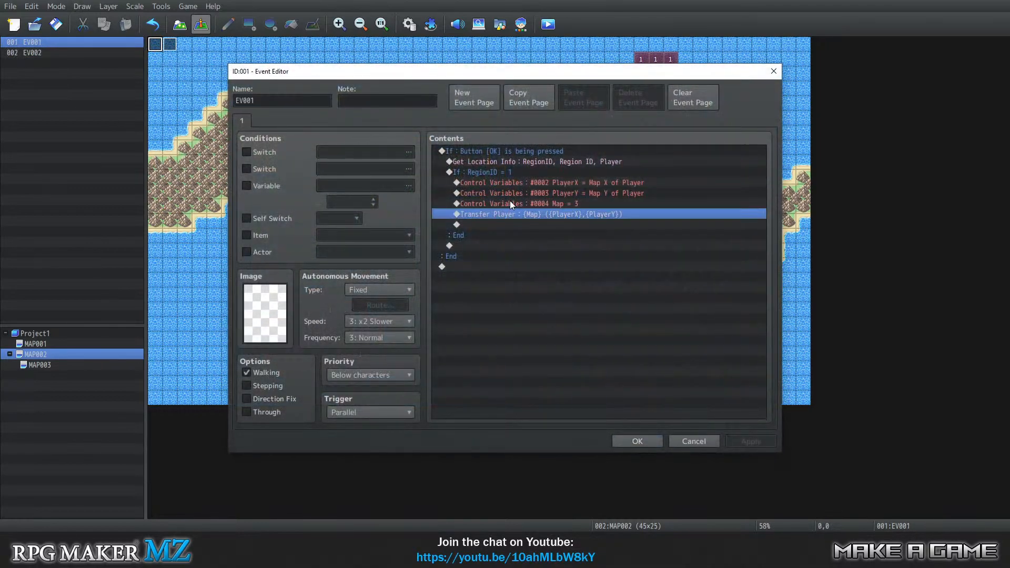
{"action": "left_click", "coordinate": [510, 203]}
{"action": "left_click", "coordinate": [495, 214]}
{"action": "left_click", "coordinate": [504, 183]}
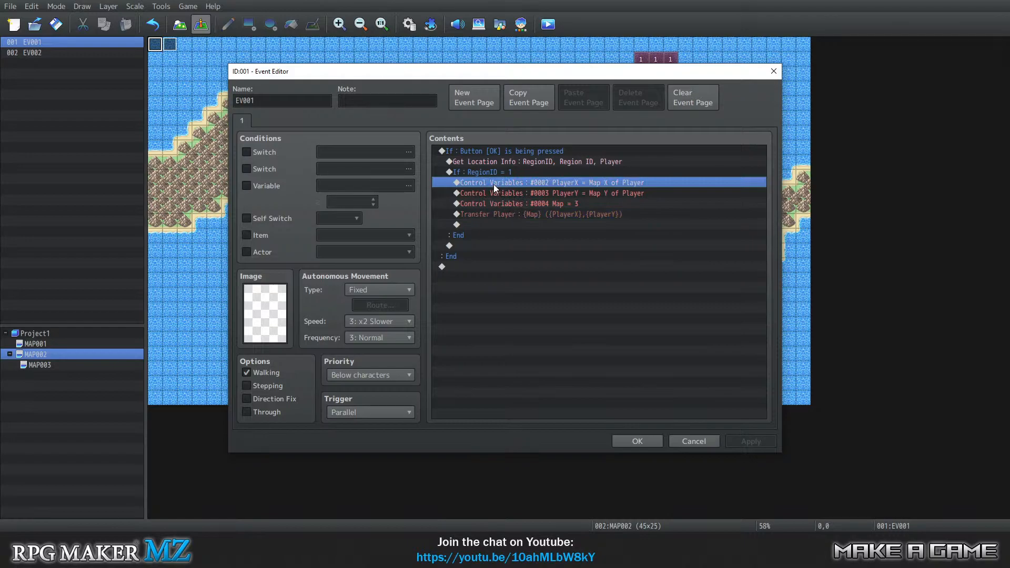
{"action": "right_click", "coordinate": [493, 184]}
{"action": "left_click", "coordinate": [515, 189]}
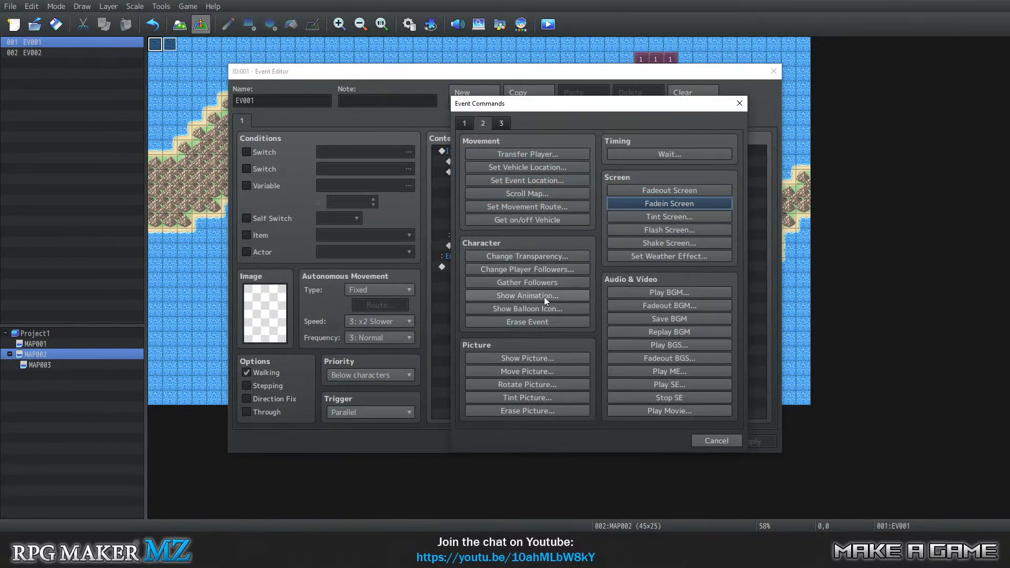
{"action": "left_click", "coordinate": [657, 190]}
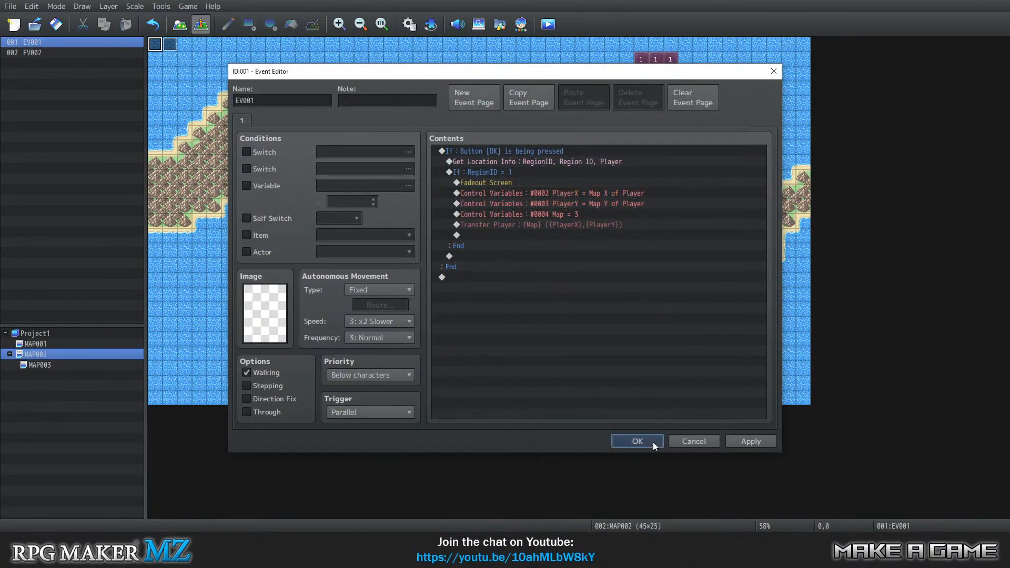
{"action": "left_click", "coordinate": [636, 441]}
Copy EV002 from MAP002 and paste it into MAP003 on the tile beside EV001.
{"action": "right_click", "coordinate": [170, 48]}
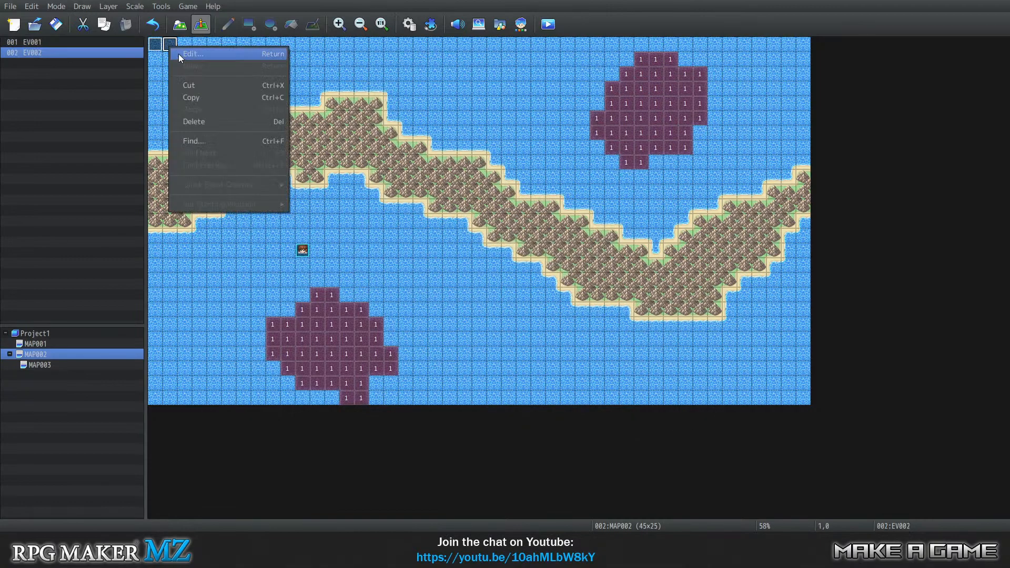
{"action": "left_click", "coordinate": [201, 97]}
{"action": "left_click", "coordinate": [76, 367]}
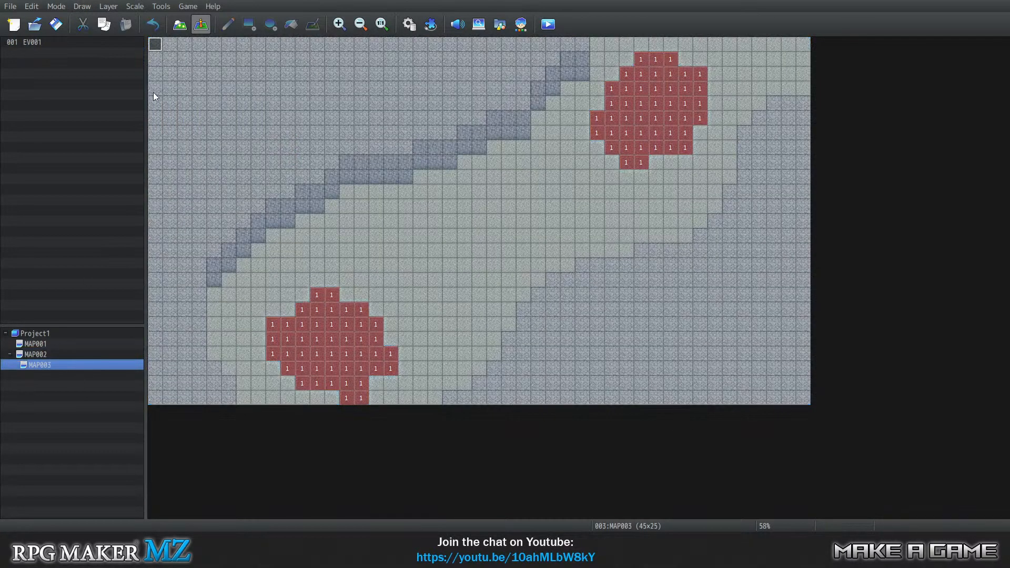
{"action": "right_click", "coordinate": [170, 47]}
{"action": "left_click", "coordinate": [203, 107]}
Insert a Fadeout Screen command at the start of the RegionID = 1 branch in MAP003's EV001 and save the event.
{"action": "right_click", "coordinate": [155, 45]}
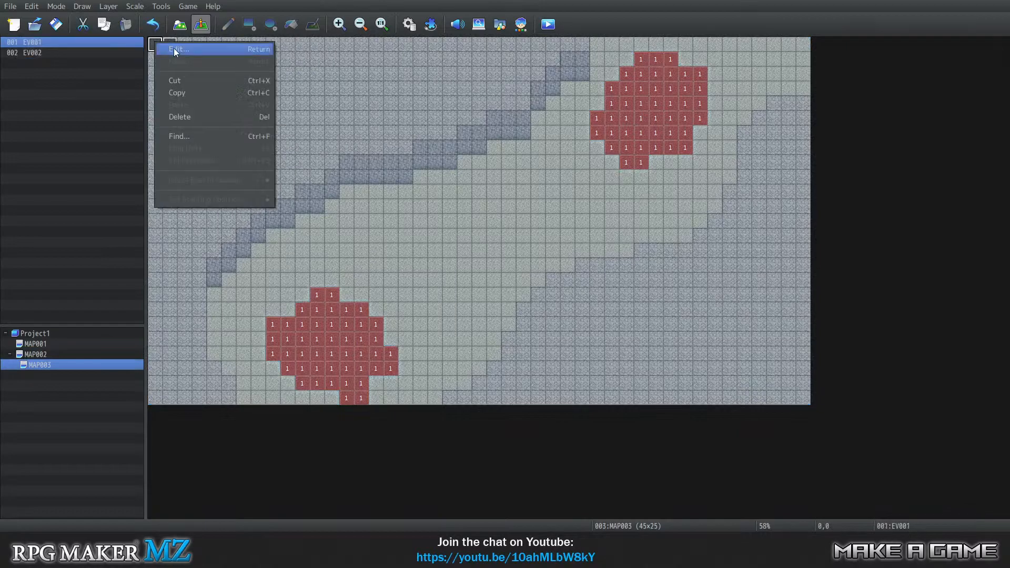
{"action": "left_click", "coordinate": [168, 50]}
{"action": "left_click", "coordinate": [538, 188]}
{"action": "left_click", "coordinate": [538, 185]}
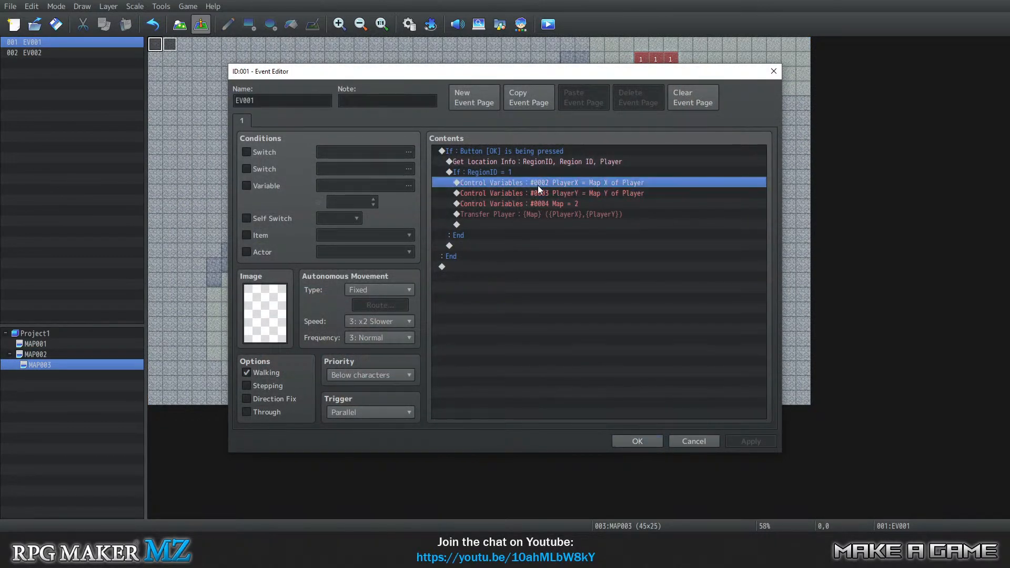
{"action": "right_click", "coordinate": [537, 185]}
{"action": "left_click", "coordinate": [573, 195]}
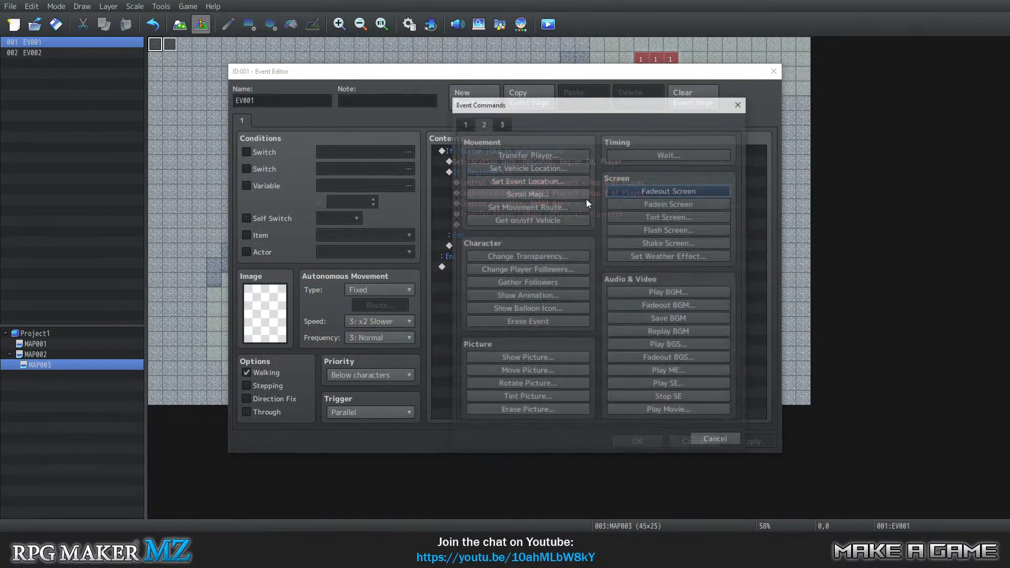
{"action": "left_click", "coordinate": [650, 191]}
{"action": "left_click", "coordinate": [654, 447]}
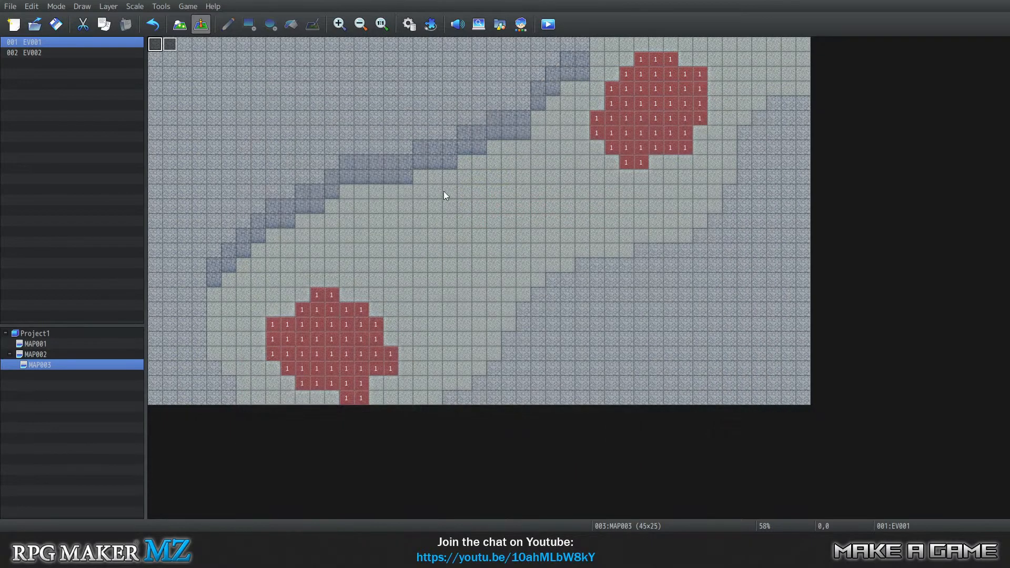
Replace Stepping Animation ON with Stepping Animation OFF in the player's movement route in MAP003's EV002.
{"action": "right_click", "coordinate": [182, 39]}
{"action": "right_click", "coordinate": [169, 43]}
{"action": "left_click", "coordinate": [181, 49]}
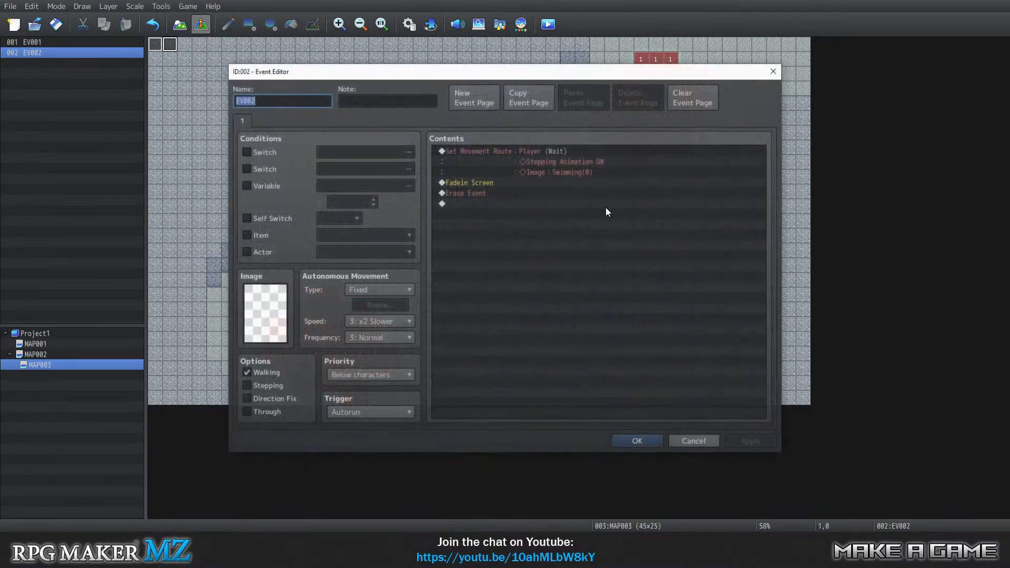
{"action": "right_click", "coordinate": [509, 147]}
{"action": "left_click", "coordinate": [550, 169]}
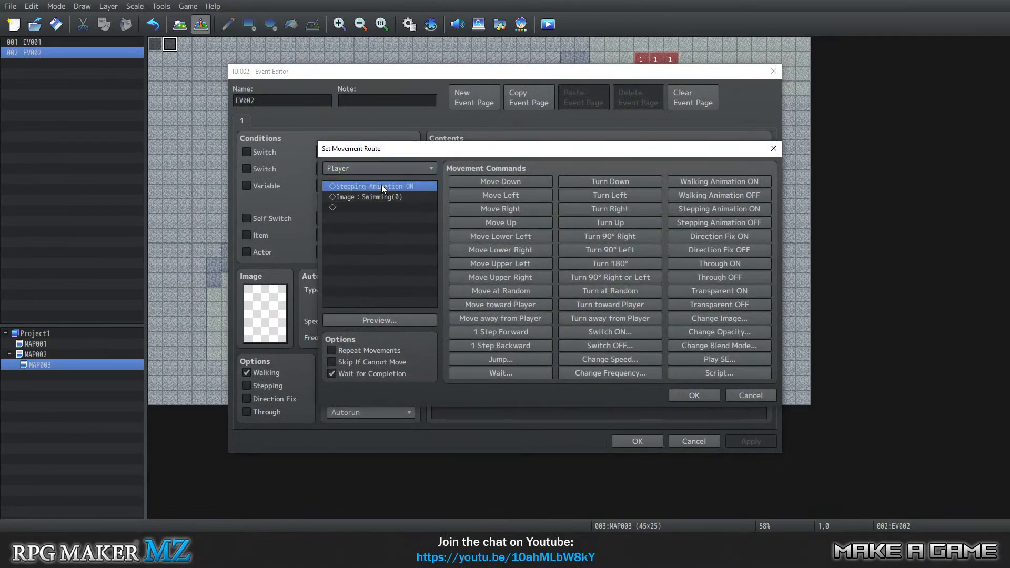
{"action": "right_click", "coordinate": [381, 186]}
{"action": "left_click", "coordinate": [418, 194]}
{"action": "left_click", "coordinate": [720, 222]}
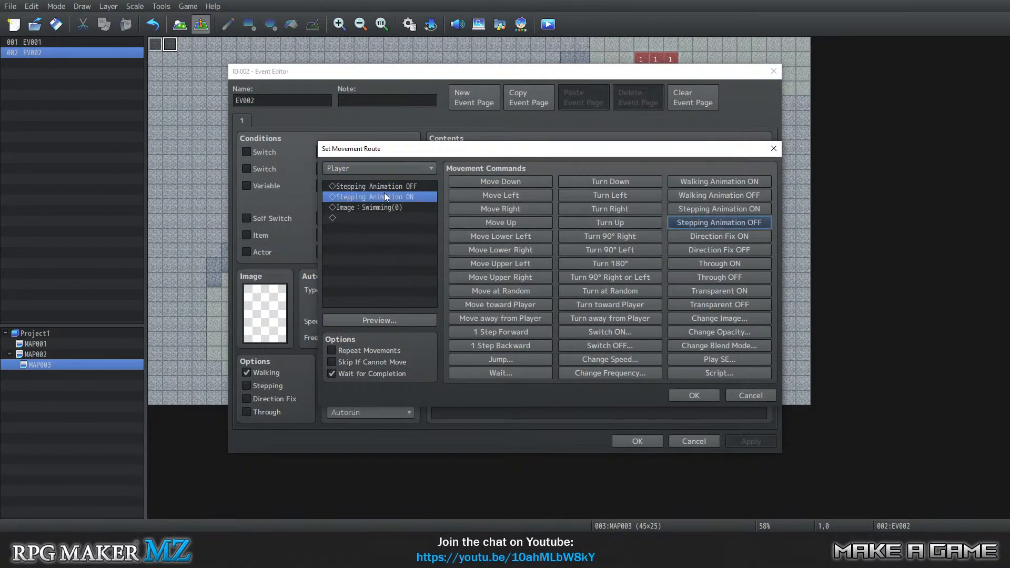
{"action": "key", "text": "Delete"}
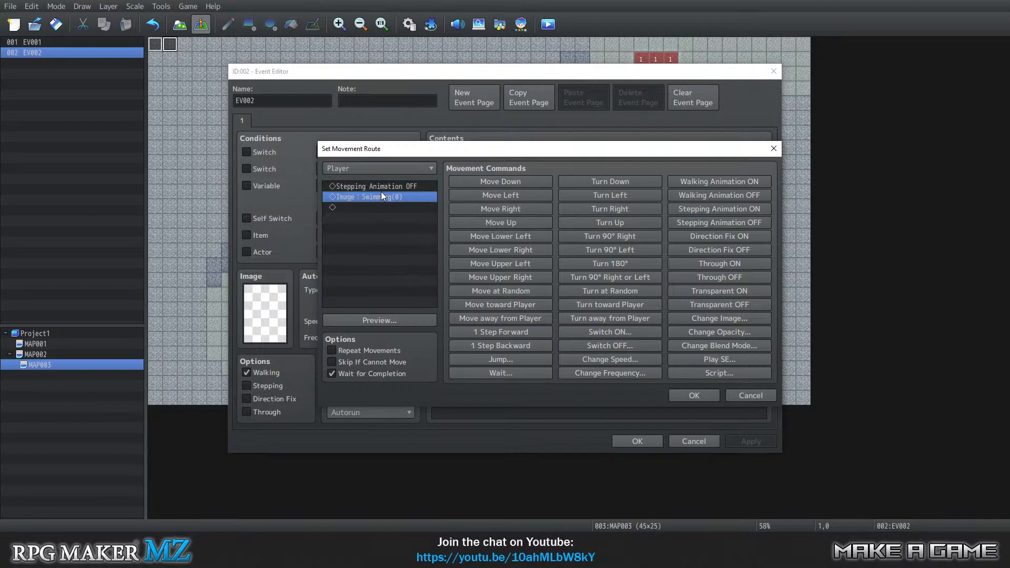
Change the movement route's Swimming image to the first Actor1 character and save MAP003's EV002.
{"action": "right_click", "coordinate": [383, 194]}
{"action": "left_click", "coordinate": [399, 200]}
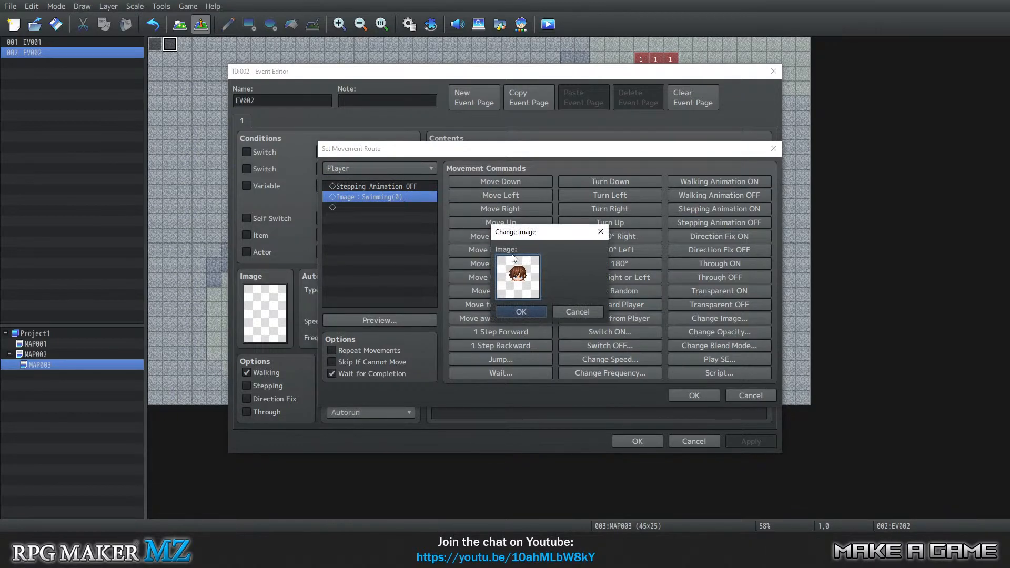
{"action": "double_click", "coordinate": [528, 284]}
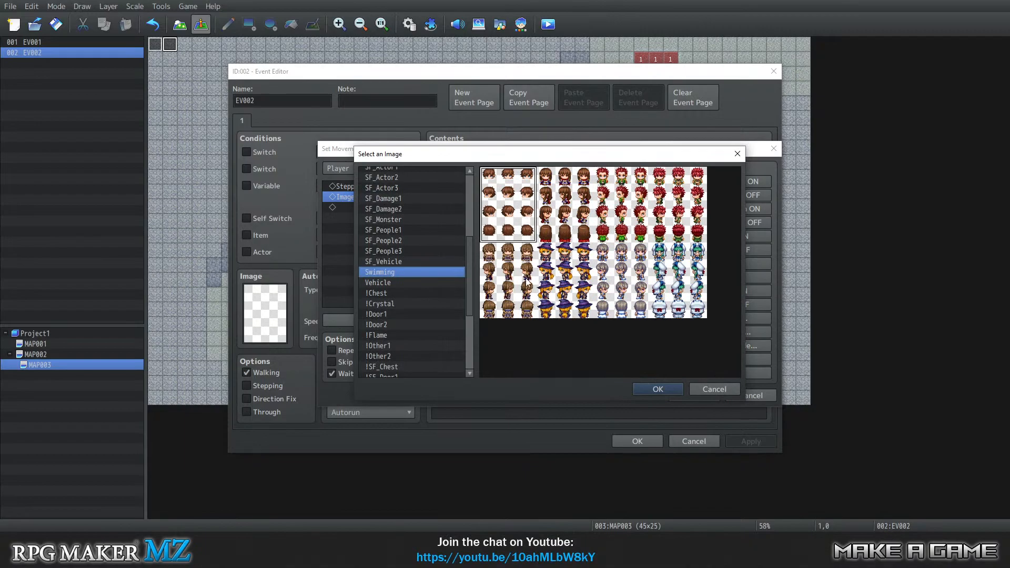
{"action": "scroll", "coordinate": [394, 208], "scroll_direction": "up", "scroll_amount": 5}
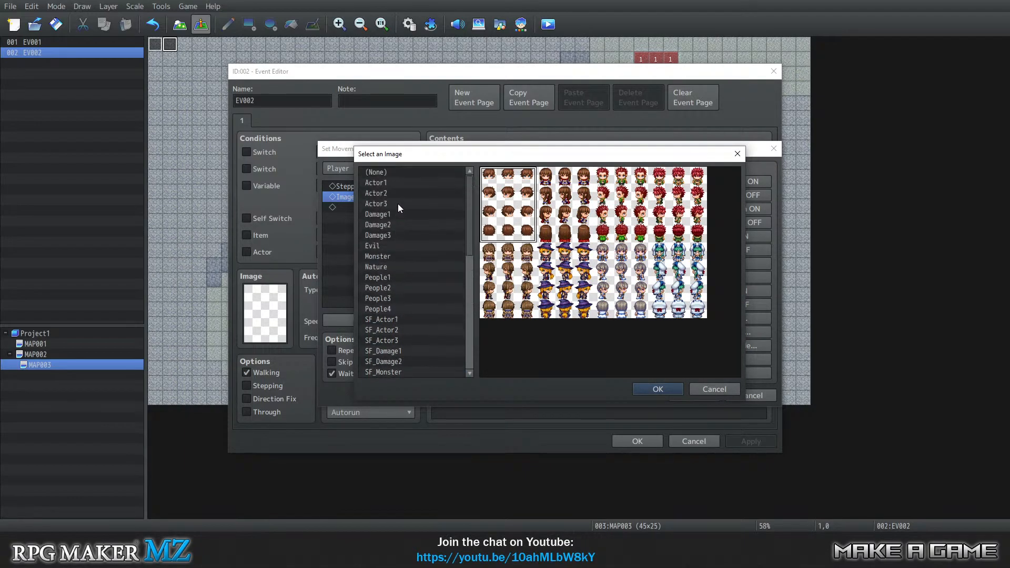
{"action": "left_click", "coordinate": [385, 182]}
{"action": "left_click", "coordinate": [658, 388]}
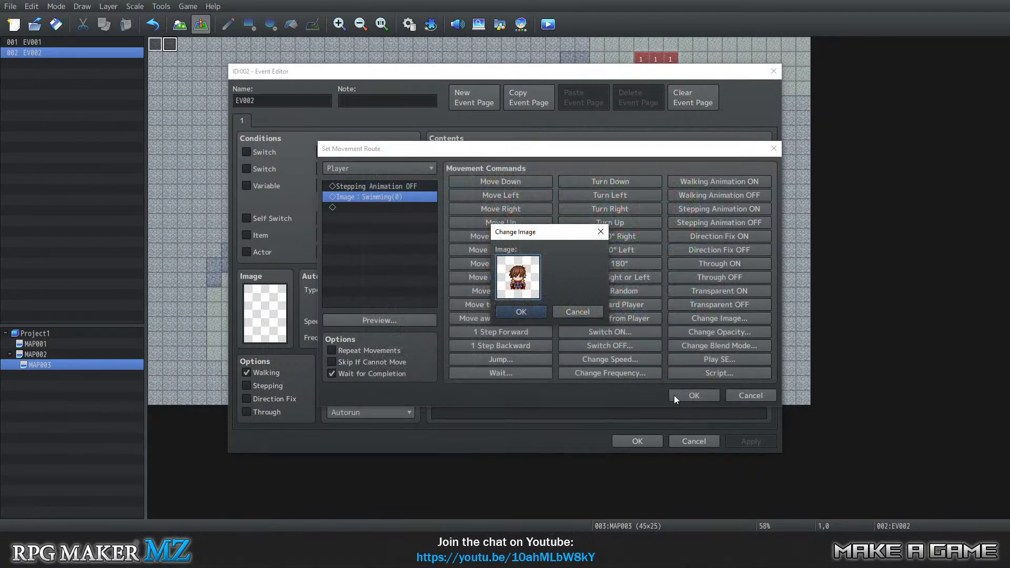
{"action": "left_click", "coordinate": [535, 317]}
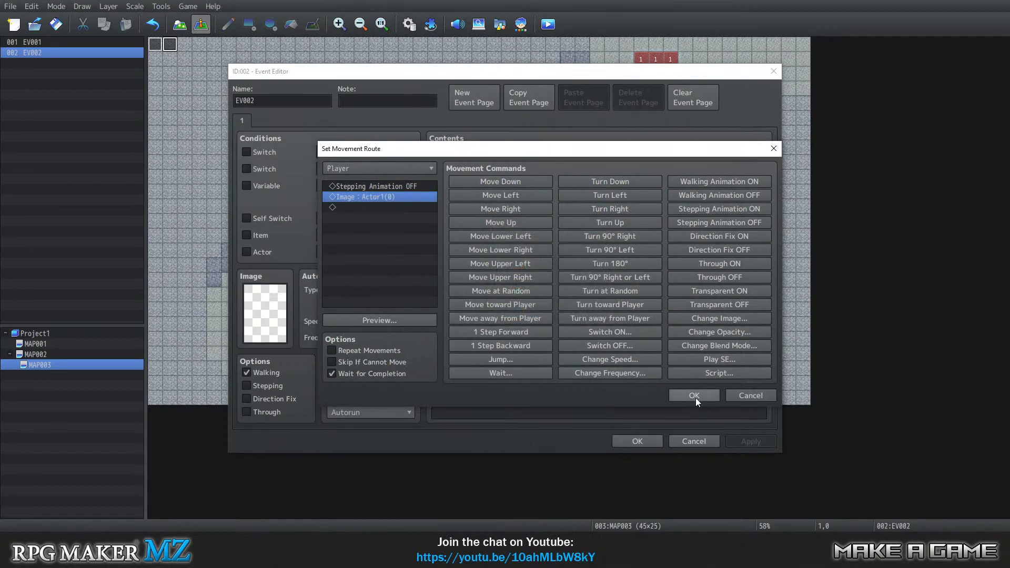
{"action": "left_click", "coordinate": [695, 396]}
{"action": "left_click", "coordinate": [639, 439]}
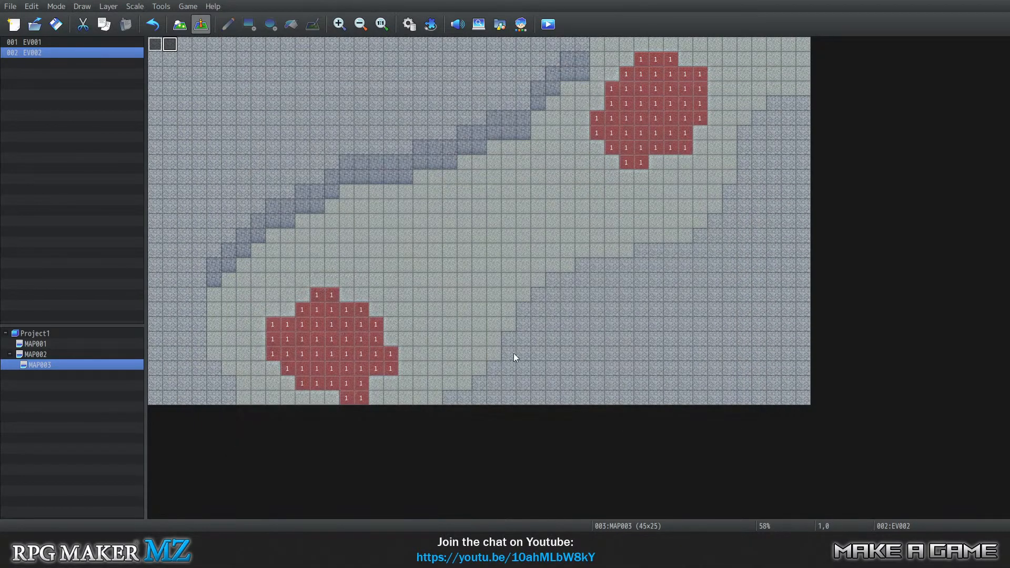
Save the game changes, launch a playtest, start a new game and move the player on the water.
{"action": "left_click", "coordinate": [188, 7]}
{"action": "left_click", "coordinate": [191, 19]}
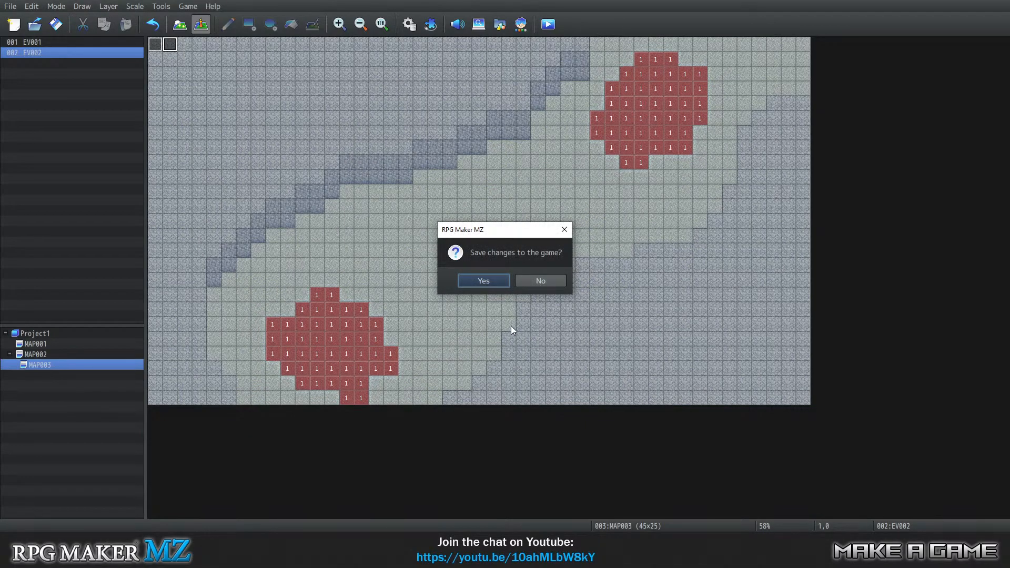
{"action": "left_click", "coordinate": [482, 281]}
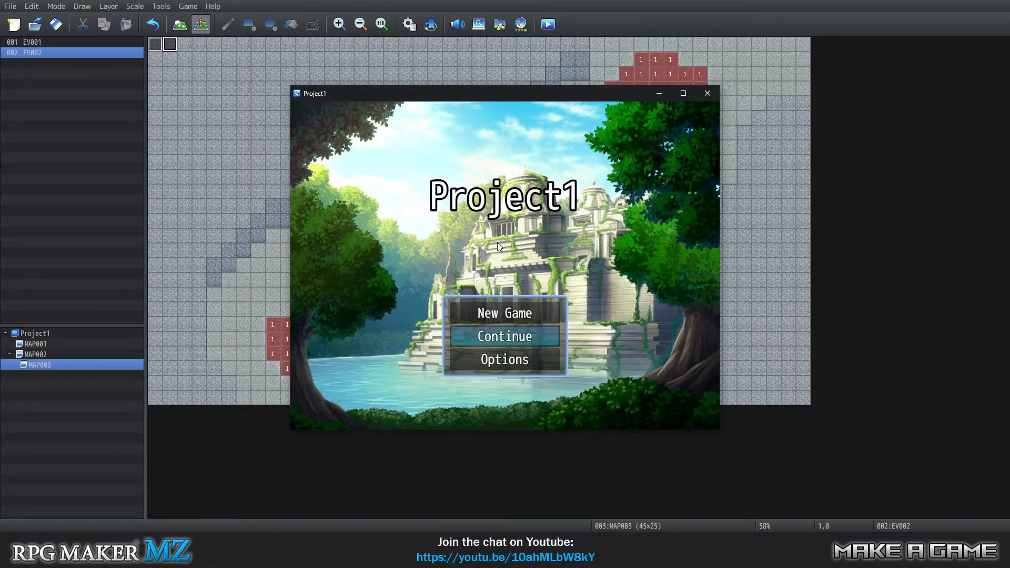
{"action": "key", "text": "Up"}
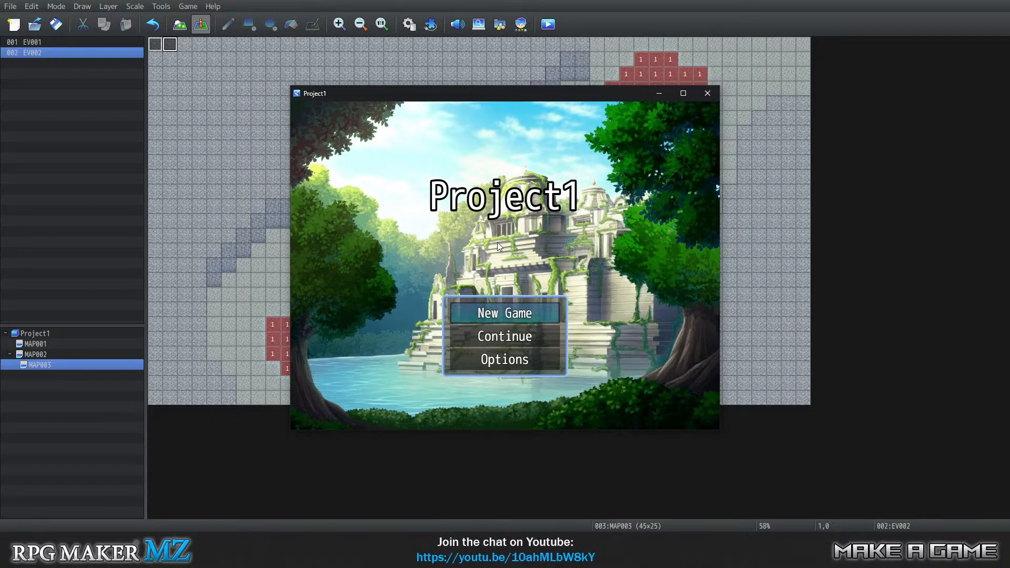
{"action": "key", "text": "Return"}
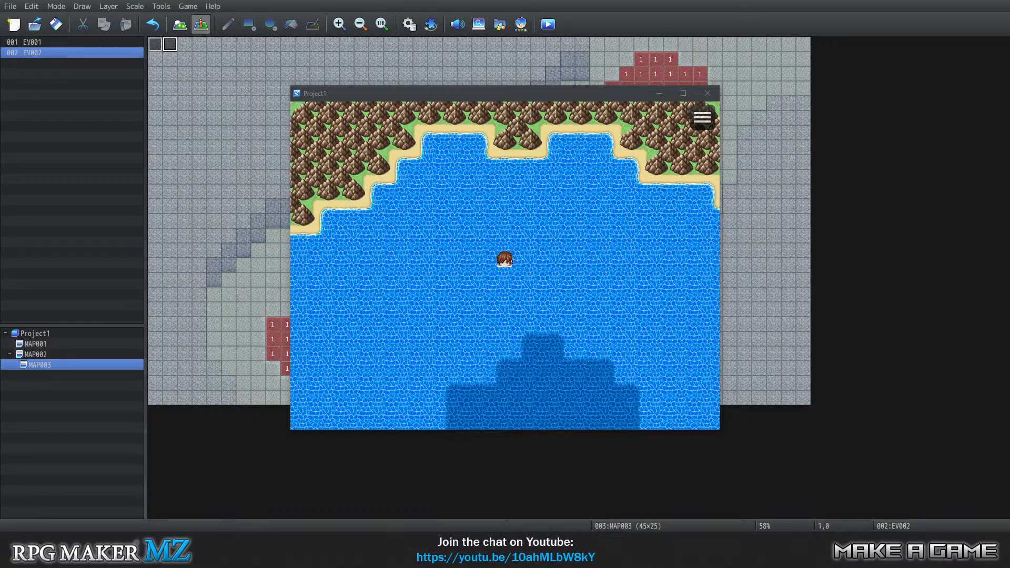
{"action": "left_click", "coordinate": [481, 247]}
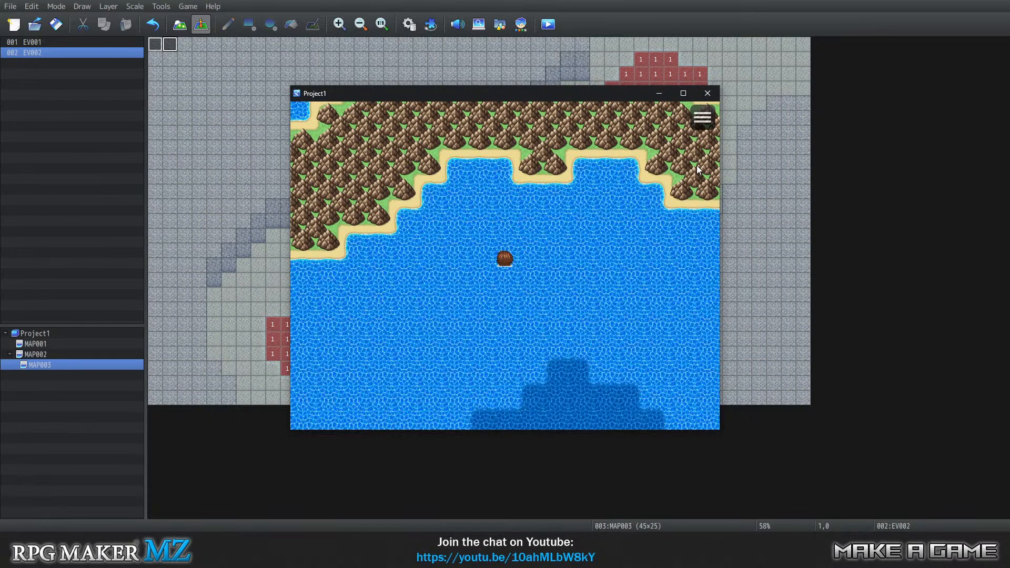
Playtest diving at the western dark water patch, walking off onto the seabed and resurfacing from the light patch.
{"action": "key", "text": "Down"}
{"action": "key", "text": "Down"}
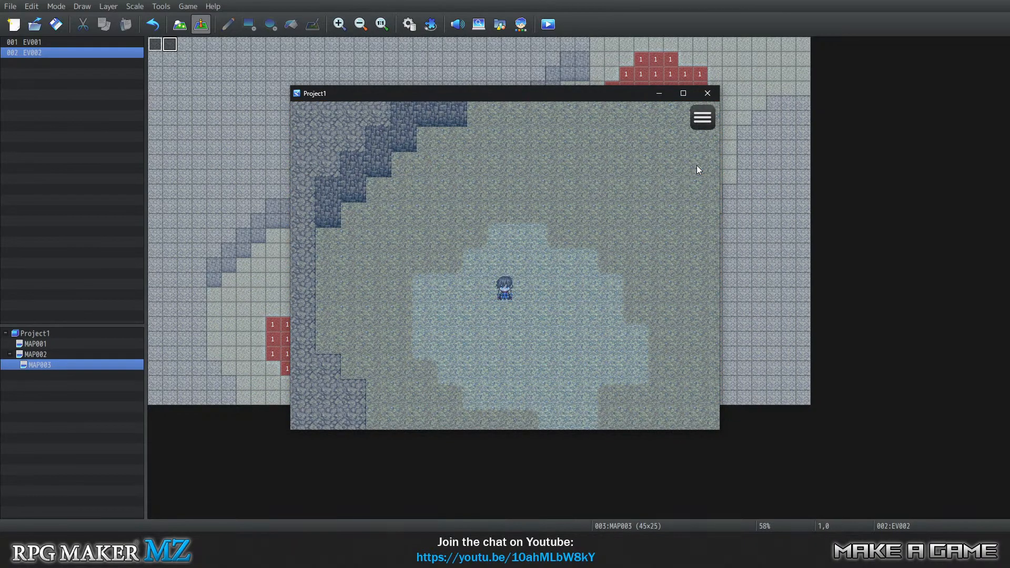
{"action": "key", "text": "Up"}
{"action": "key", "text": "Right"}
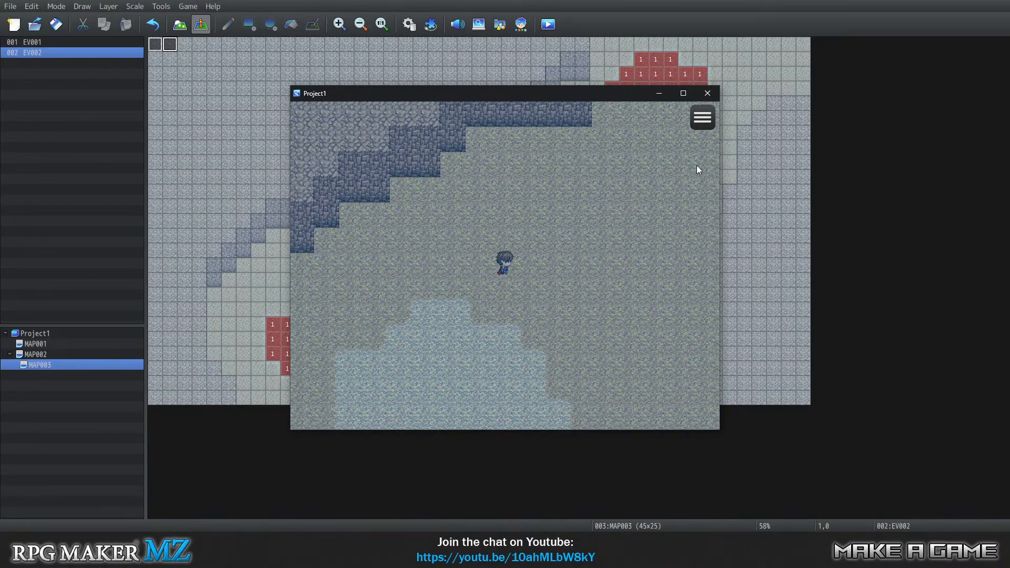
{"action": "key", "text": "Down"}
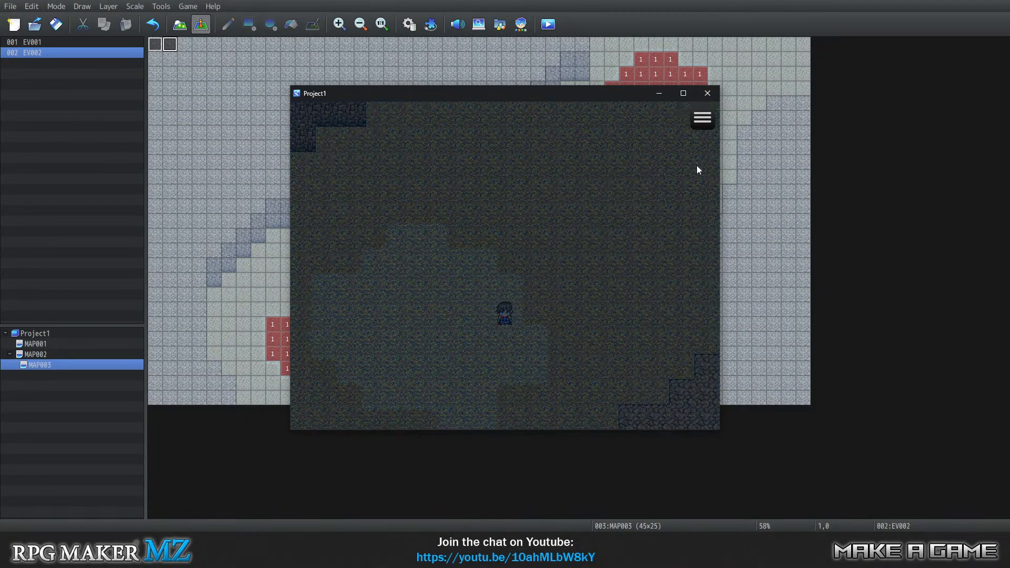
Swim around the surface along the northern shore and return to the western dark patch to dive again.
{"action": "key", "text": "Up"}
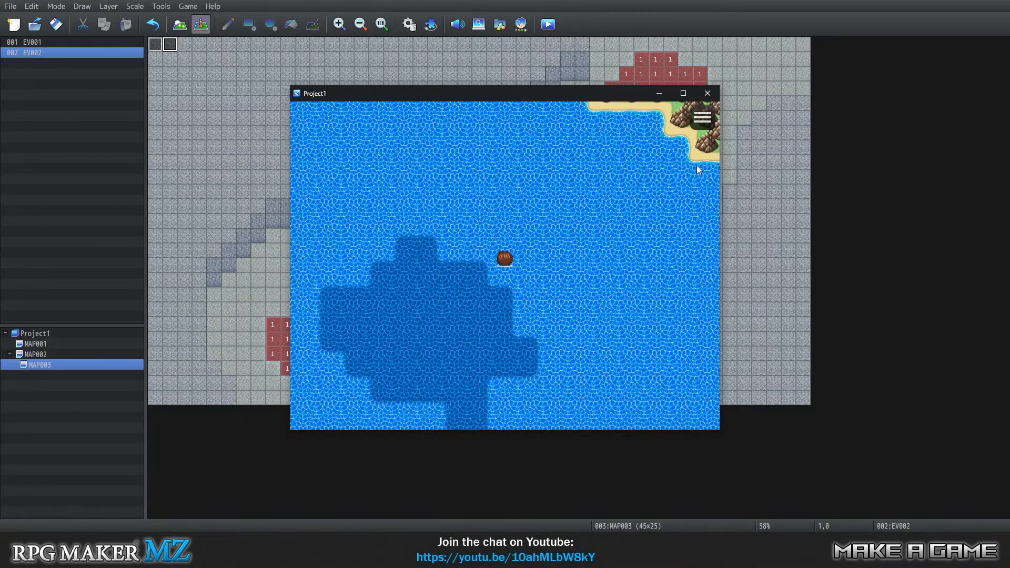
{"action": "key", "text": "Left"}
{"action": "key", "text": "Up"}
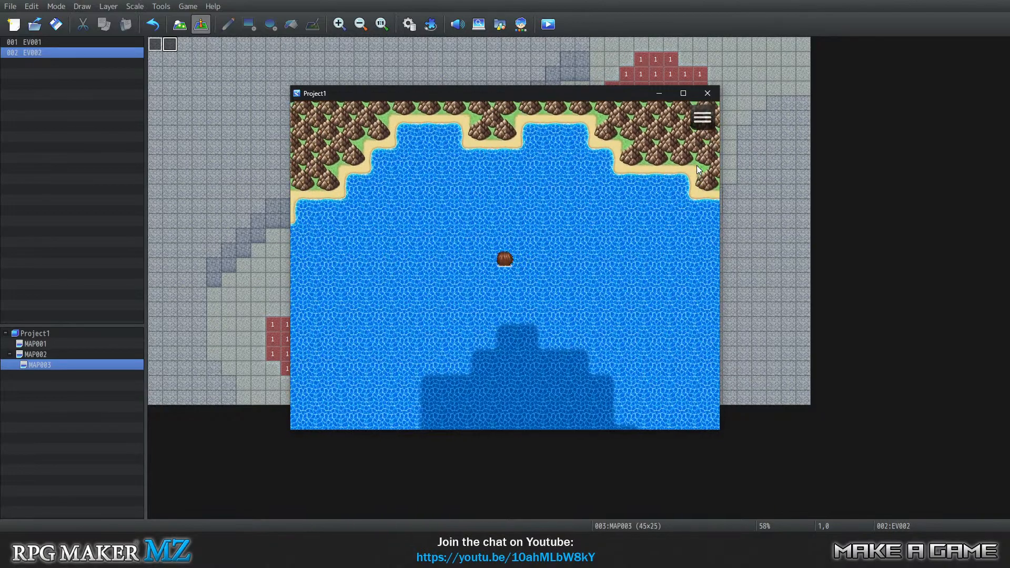
{"action": "key", "text": "Right"}
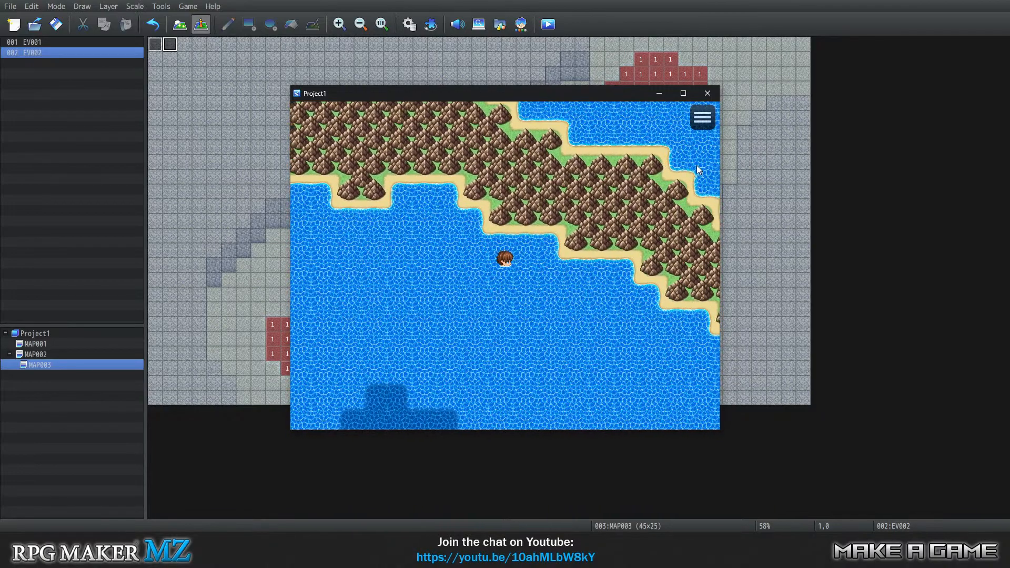
{"action": "key", "text": "Down"}
{"action": "key", "text": "Right"}
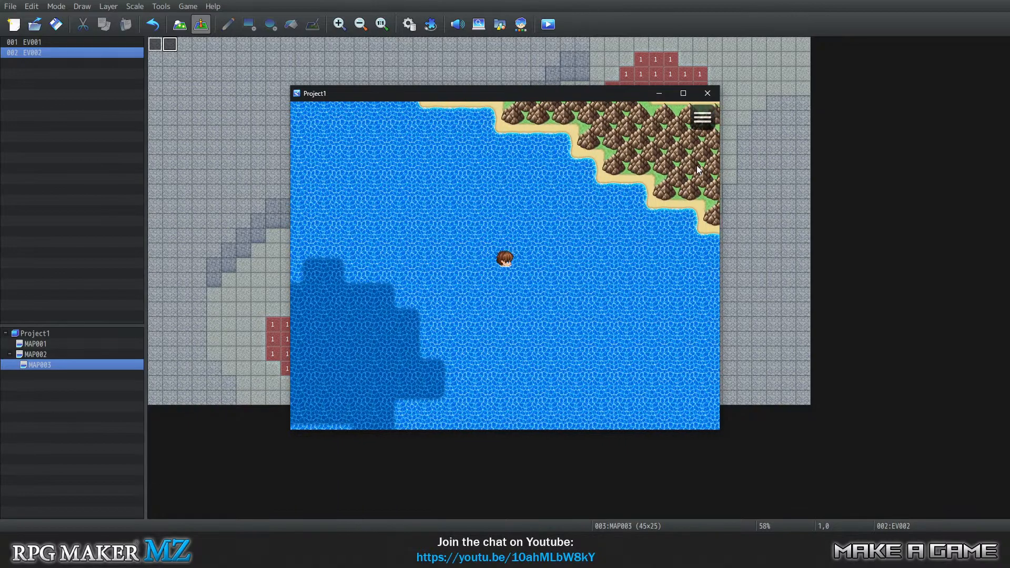
{"action": "key", "text": "Right"}
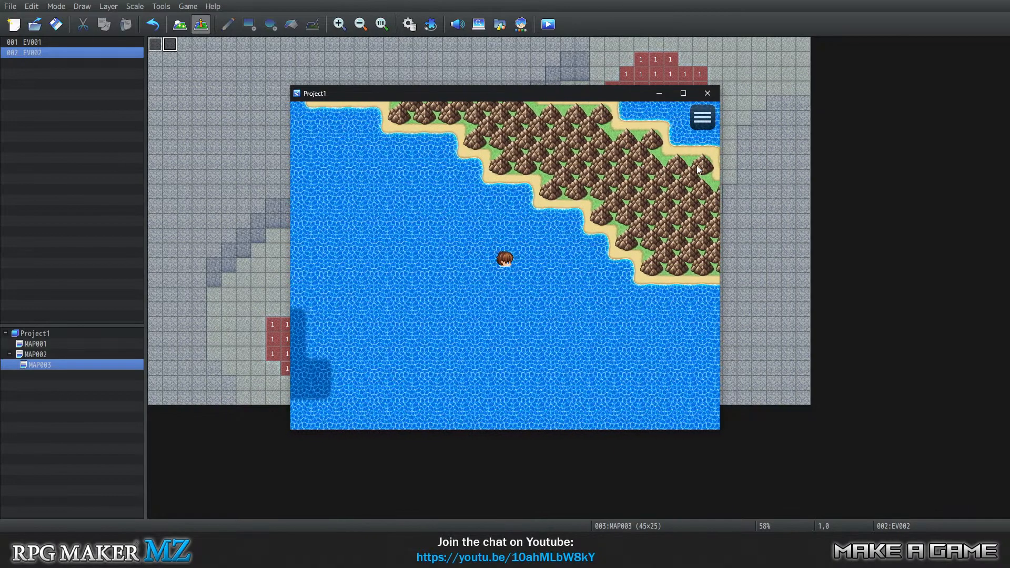
{"action": "key", "text": "Down"}
{"action": "key", "text": "Down"}
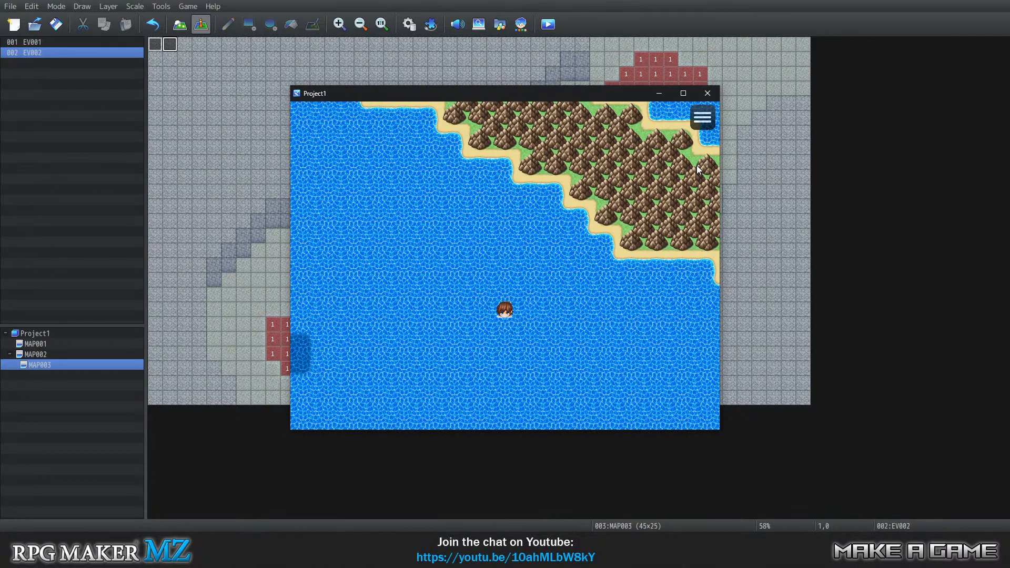
{"action": "key", "text": "Left"}
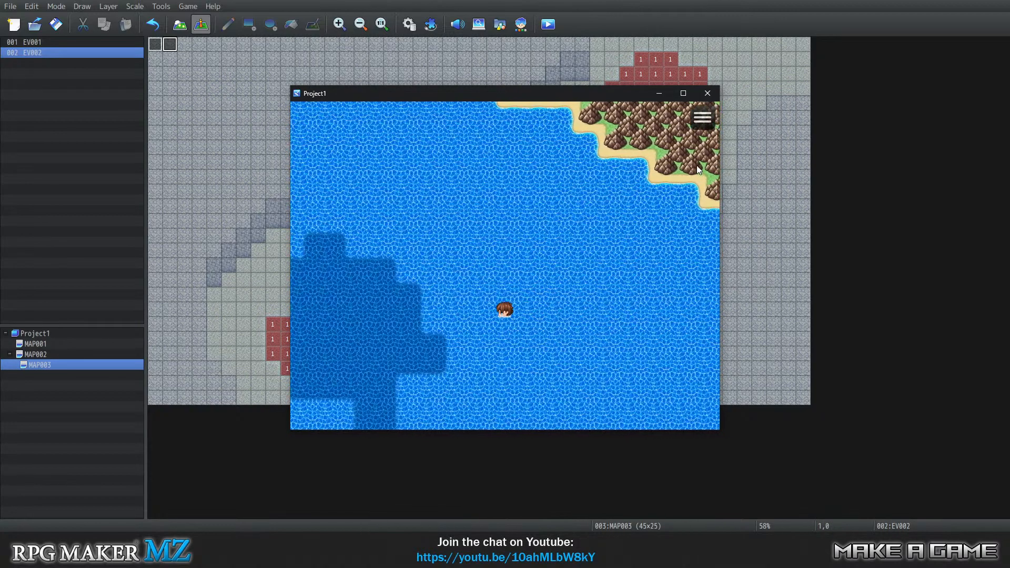
{"action": "key", "text": "Left"}
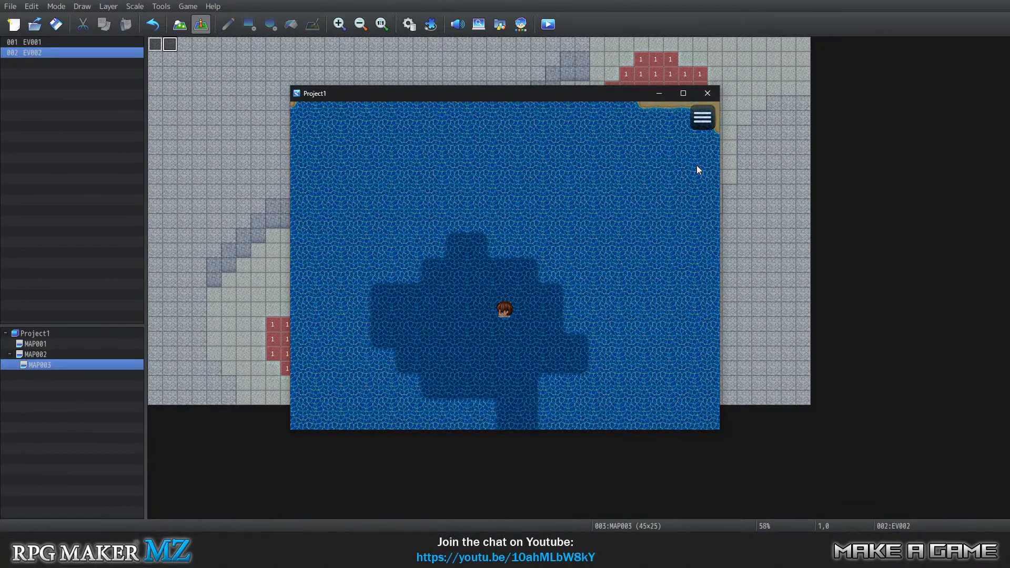
Walk the player underwater from the western light patch northeast along the seabed passage.
{"action": "key", "text": "Down"}
{"action": "key", "text": "Right"}
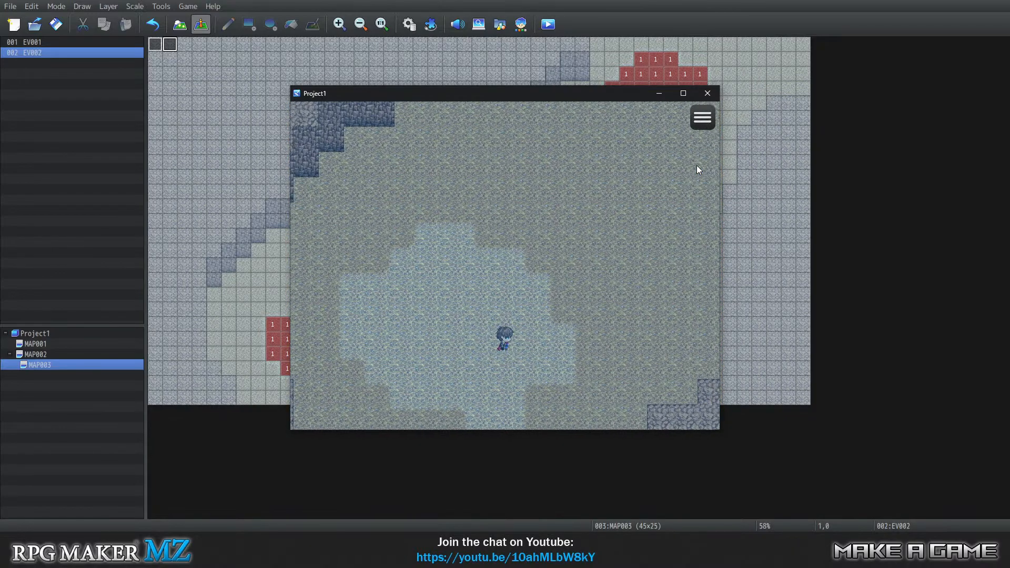
{"action": "key", "text": "Up"}
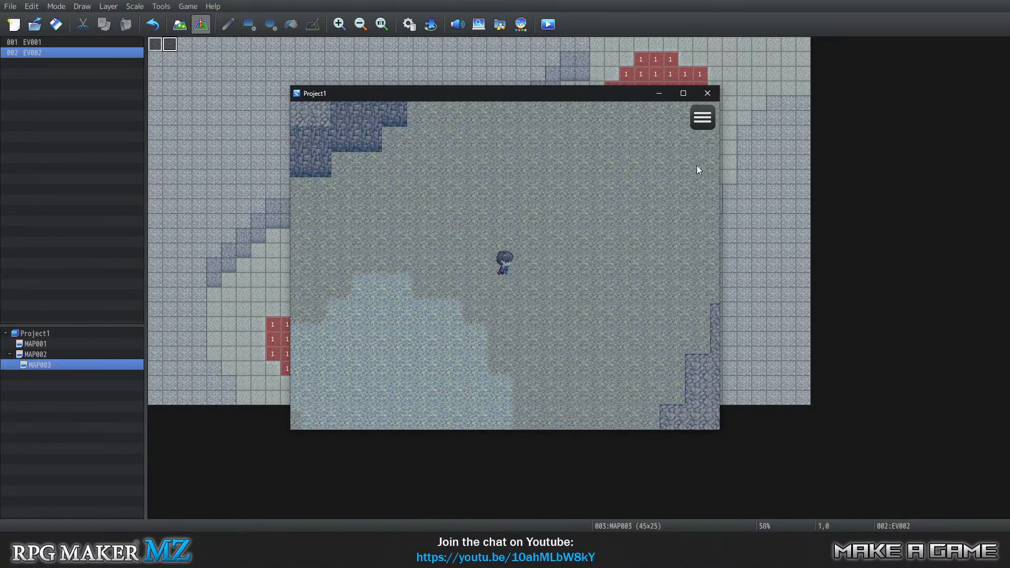
{"action": "key", "text": "Up"}
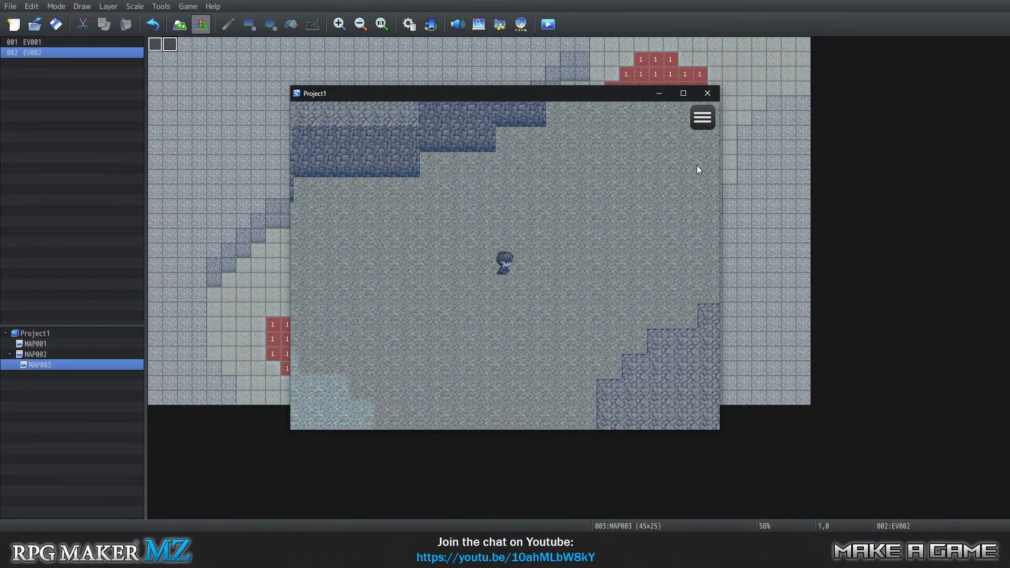
{"action": "key", "text": "Up"}
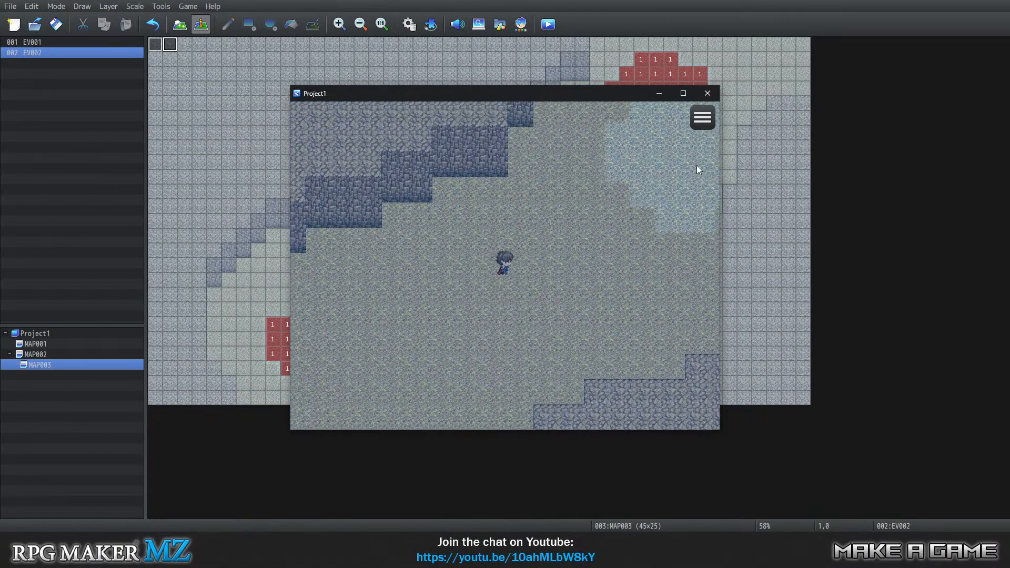
{"action": "key", "text": "Down"}
{"action": "key", "text": "Left"}
{"action": "key", "text": "Down"}
{"action": "key", "text": "Right"}
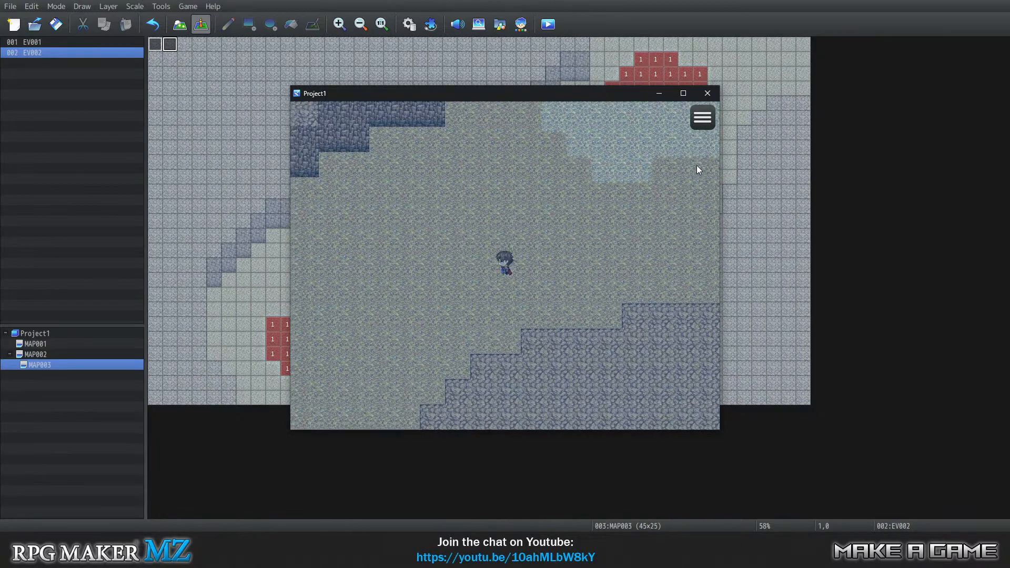
Walk the player onto the eastern light patch on the seabed and resurface there.
{"action": "key", "text": "Left"}
{"action": "key", "text": "Up"}
{"action": "key", "text": "Right"}
{"action": "key", "text": "Left"}
{"action": "key", "text": "Up"}
{"action": "key", "text": "Right"}
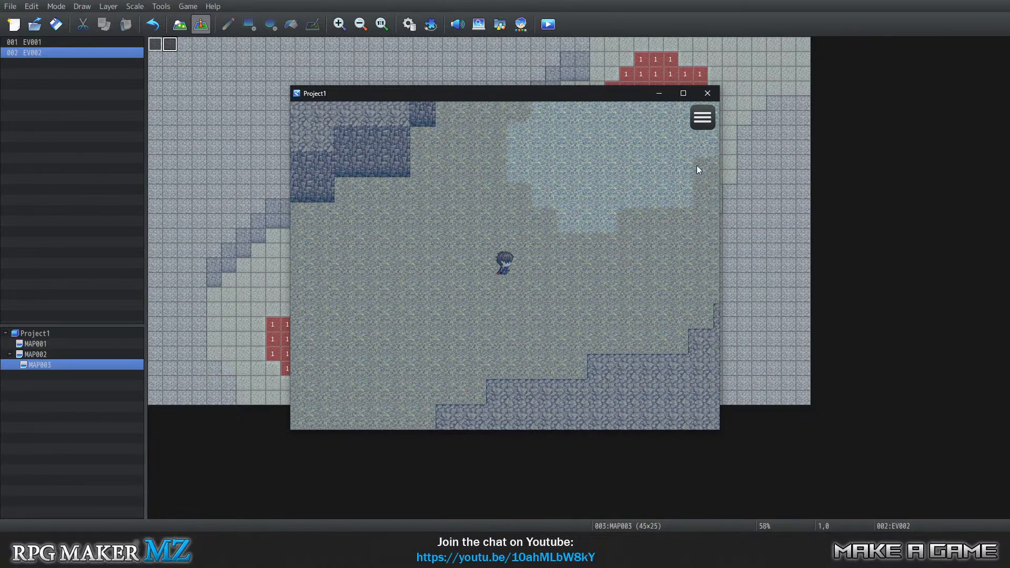
{"action": "key", "text": "Up"}
{"action": "key", "text": "Up"}
{"action": "key", "text": "Right"}
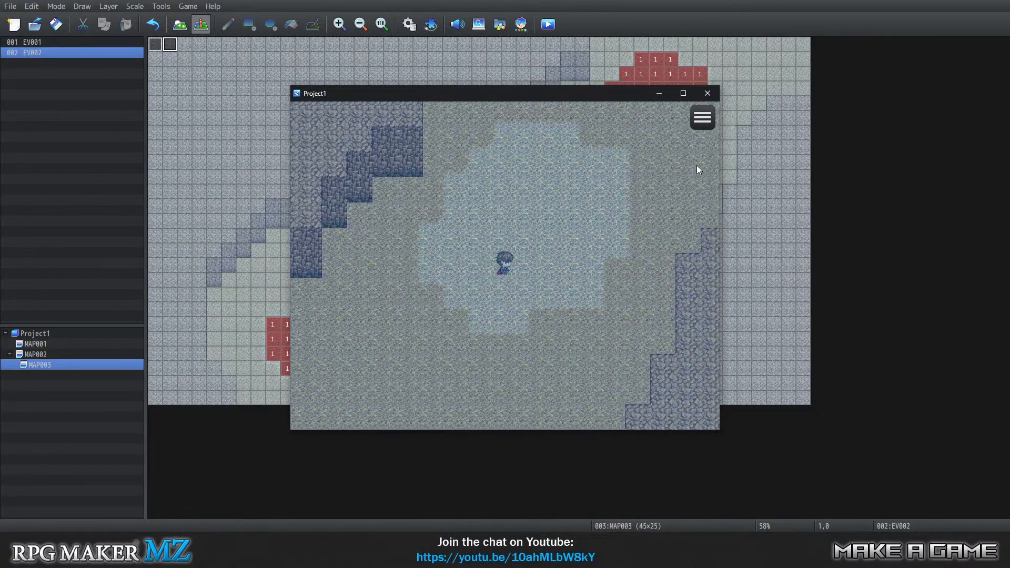
{"action": "key", "text": "Right"}
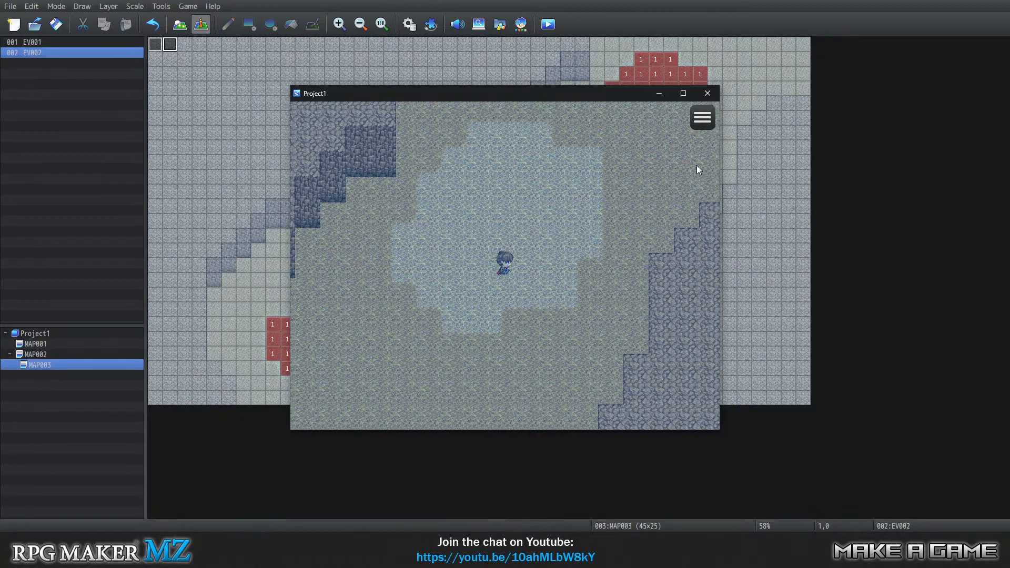
{"action": "key", "text": "Up"}
{"action": "key", "text": "Left"}
{"action": "key", "text": "Down"}
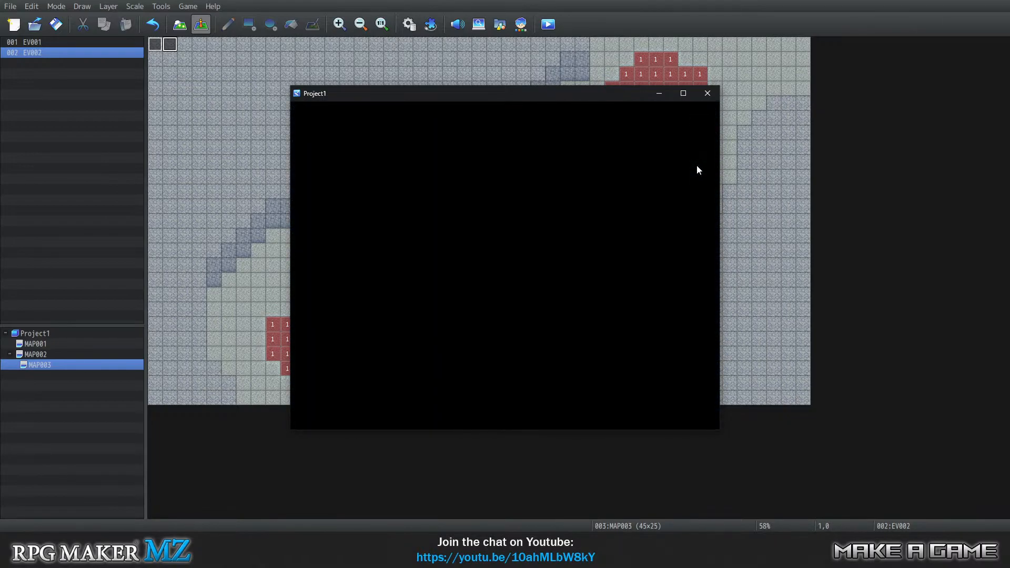
Swim off the eastern dark patch, return to it and dive.
{"action": "key", "text": "Down"}
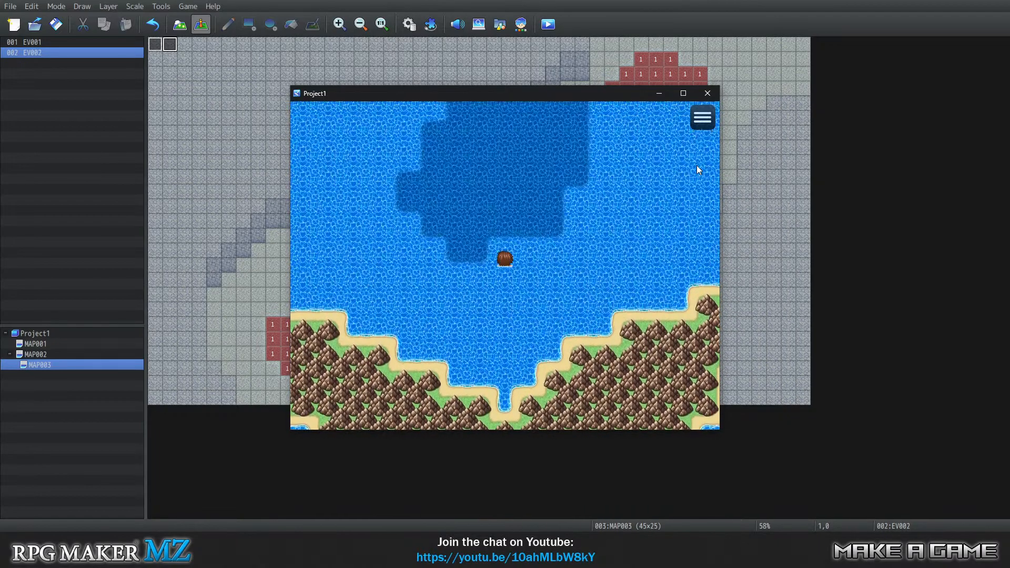
{"action": "key", "text": "Up"}
{"action": "key", "text": "Up"}
{"action": "key", "text": "Return"}
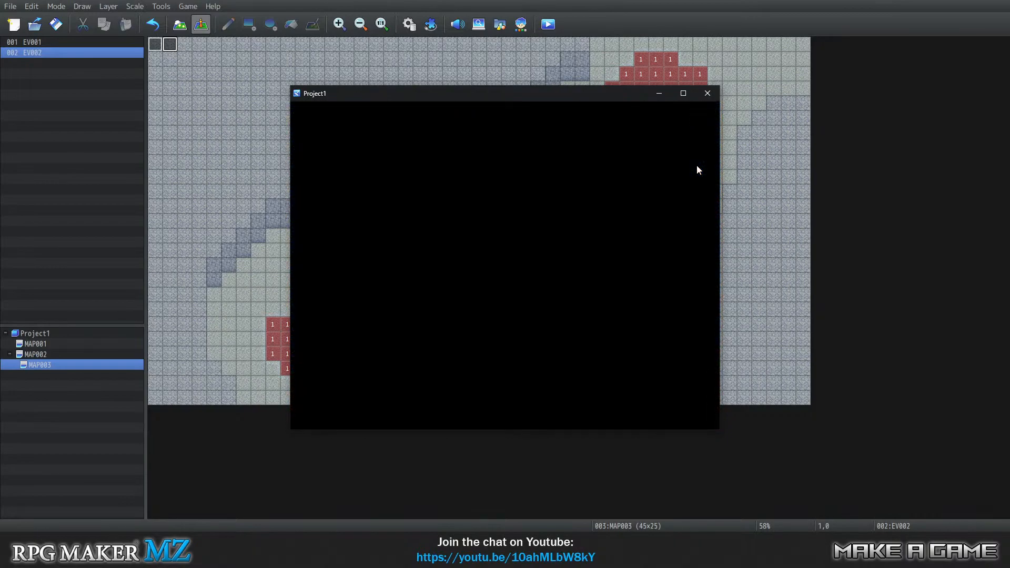
Walk off the eastern light patch on the seabed, step back onto it and resurface.
{"action": "key", "text": "Down"}
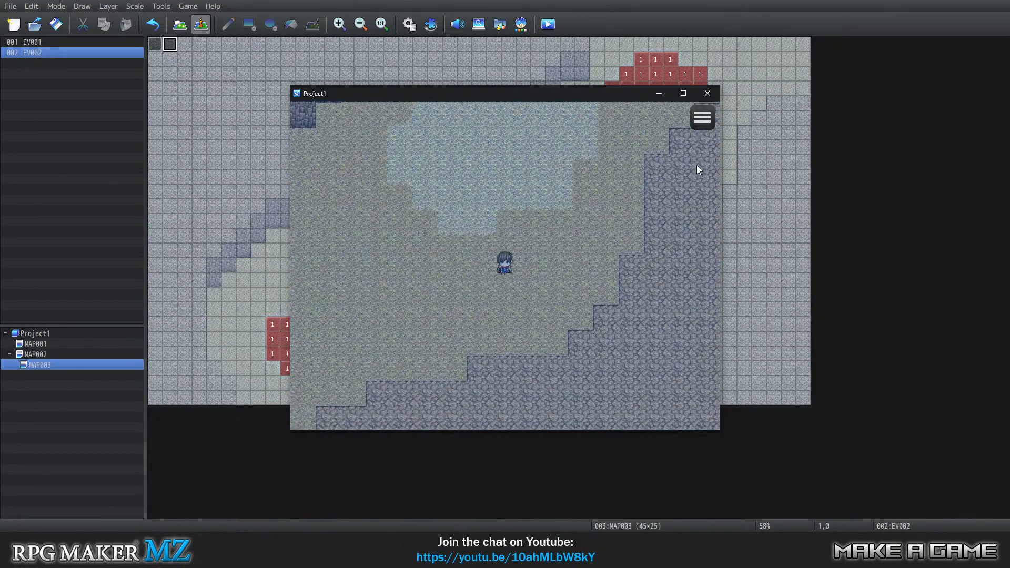
{"action": "key", "text": "Up"}
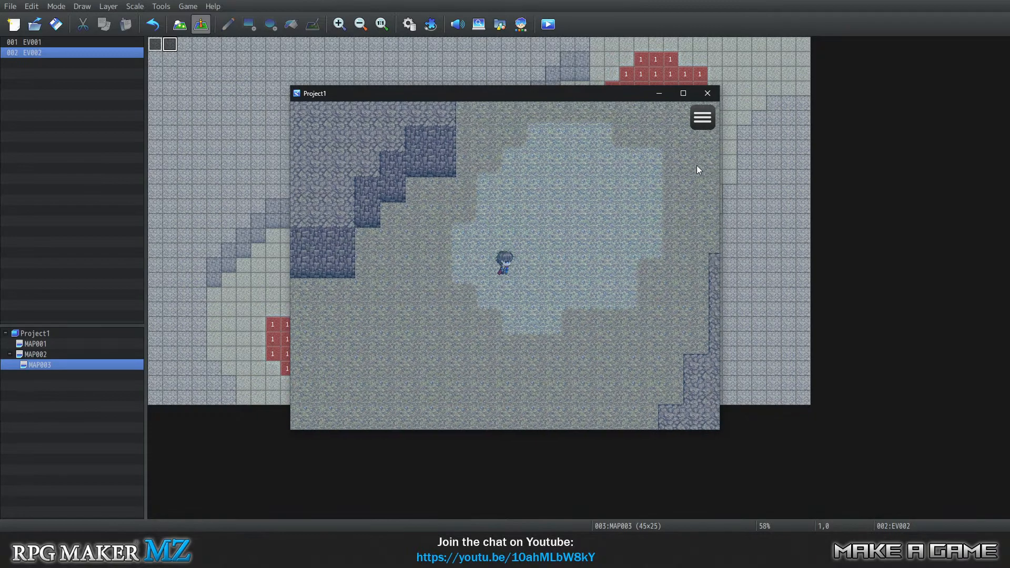
{"action": "key", "text": "Right"}
{"action": "key", "text": "Return"}
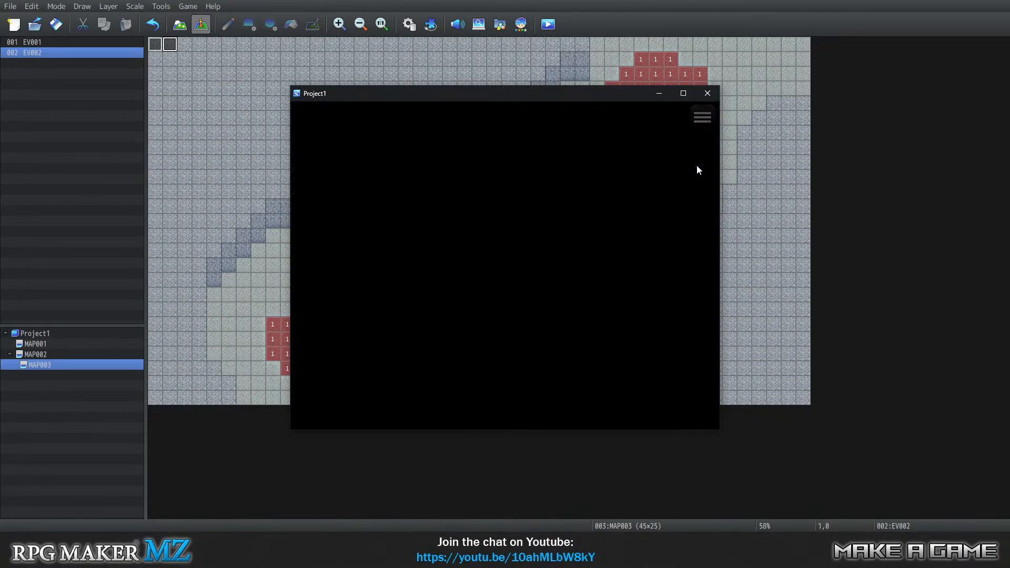
Swim around the western side of the eastern dark patch, re-enter it and dive once more.
{"action": "key", "text": "Down"}
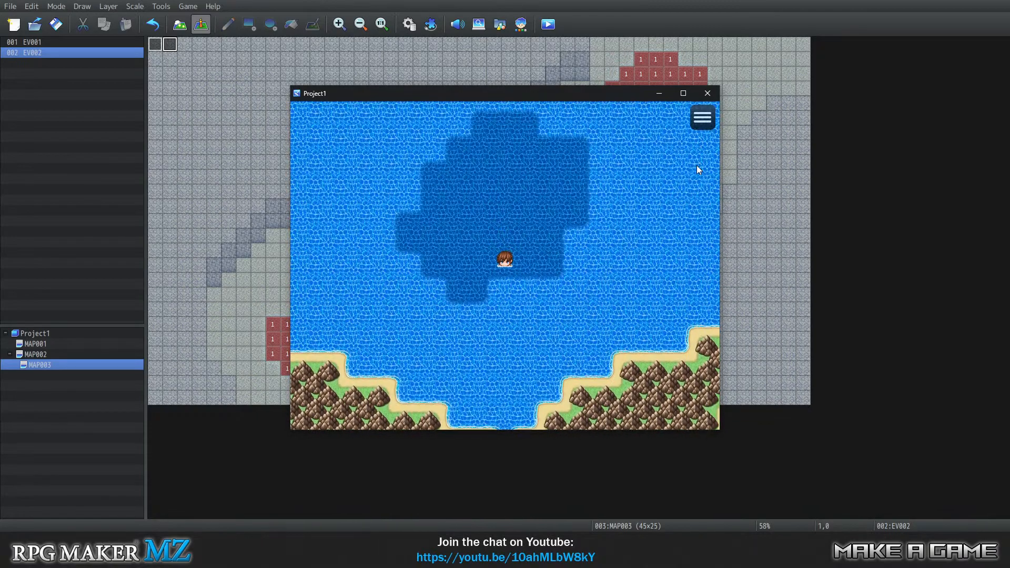
{"action": "key", "text": "Left"}
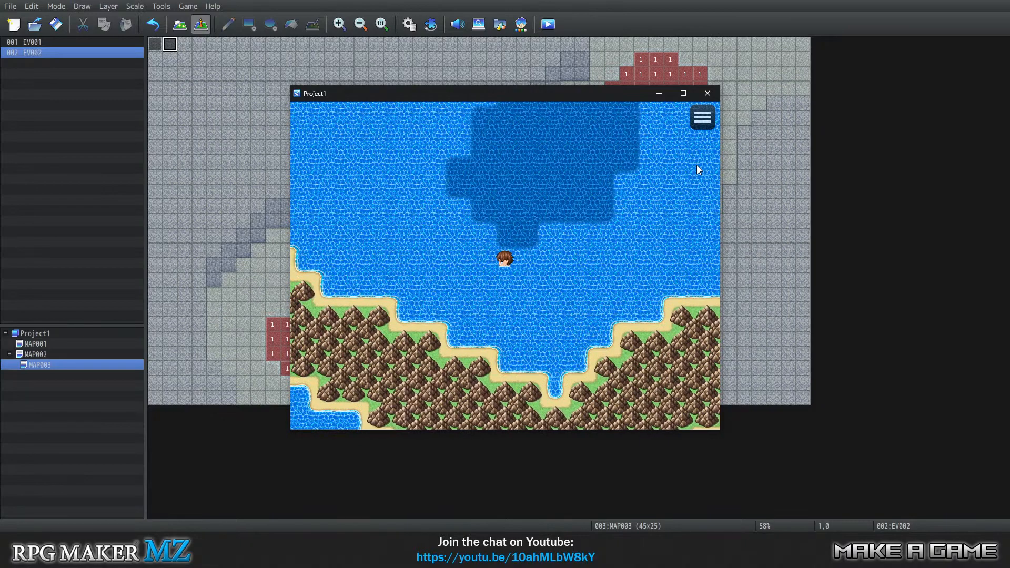
{"action": "key", "text": "Left"}
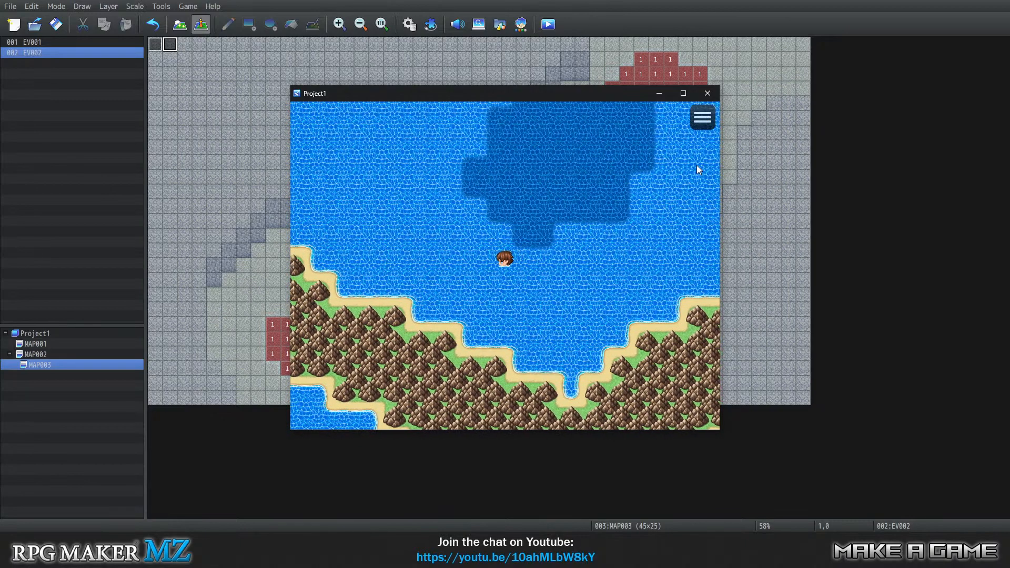
{"action": "key", "text": "Up"}
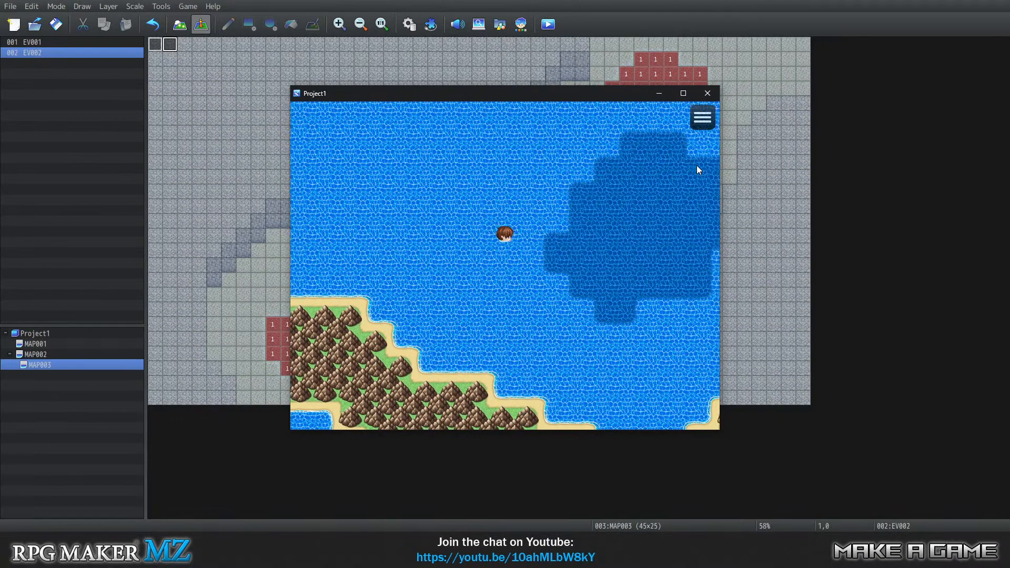
{"action": "key", "text": "Right"}
{"action": "key", "text": "Return"}
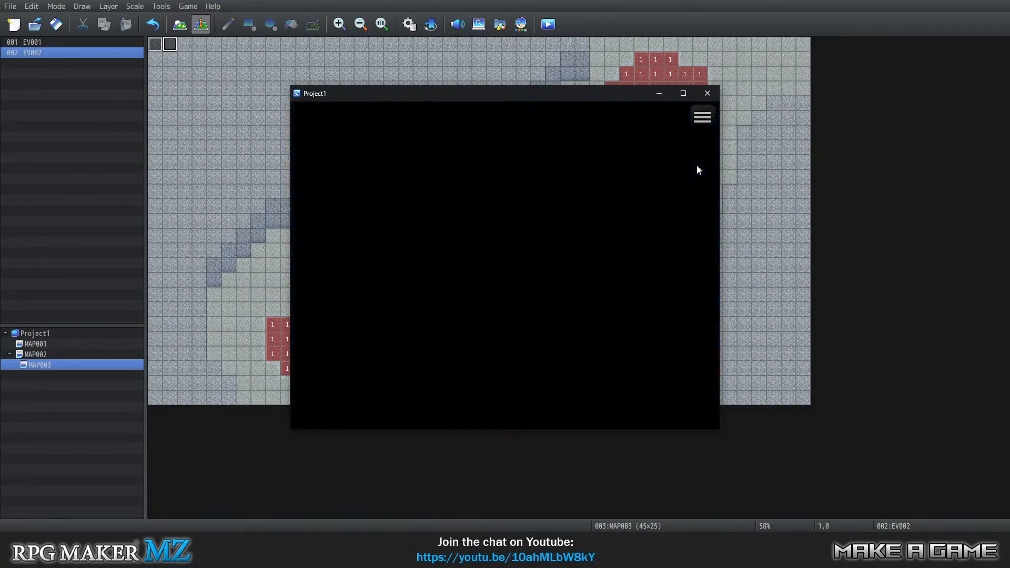
Walk the player back along the seabed passage to the western light patch.
{"action": "key", "text": "Down"}
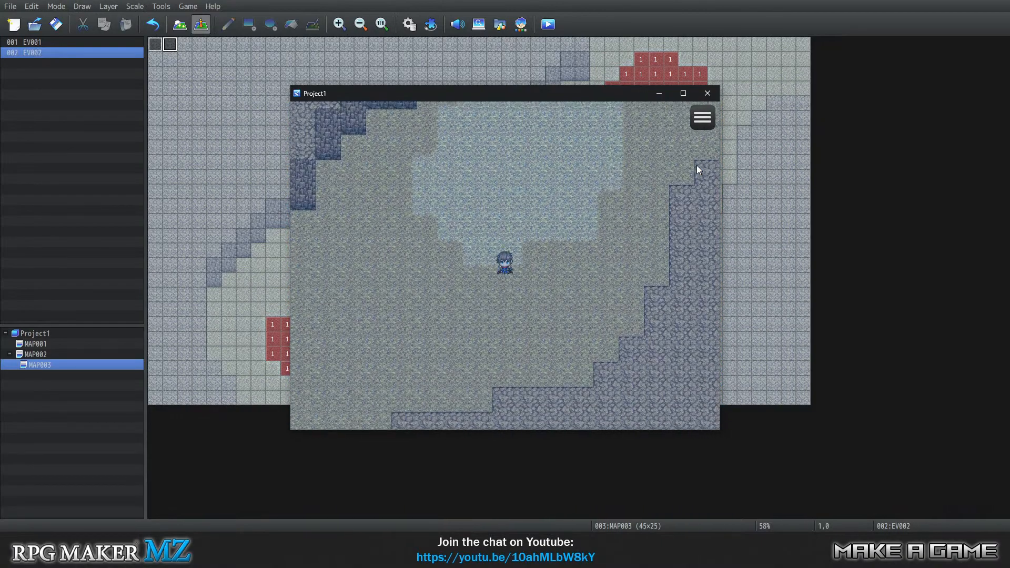
{"action": "key", "text": "Left"}
{"action": "key", "text": "Left"}
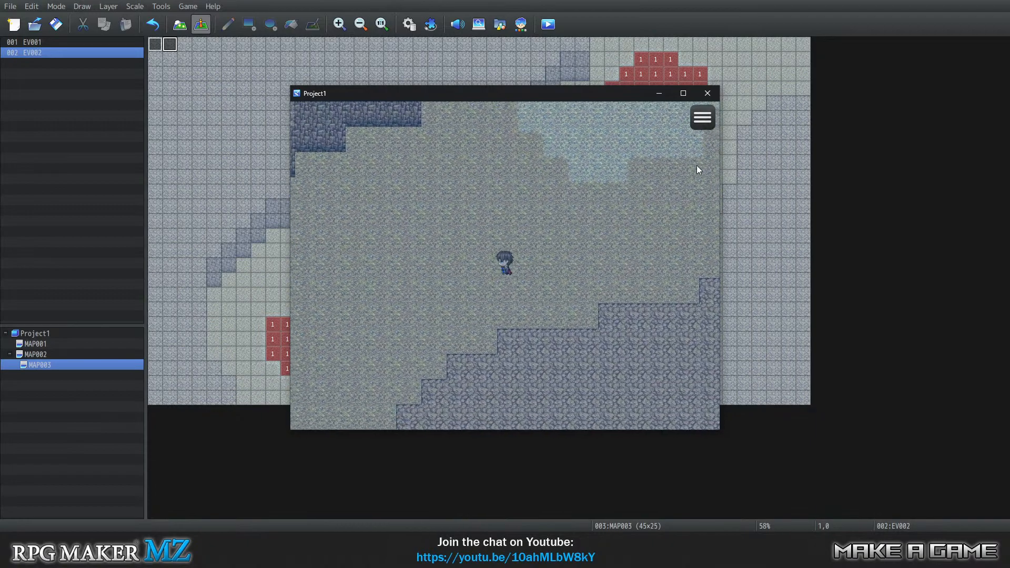
{"action": "key", "text": "Left"}
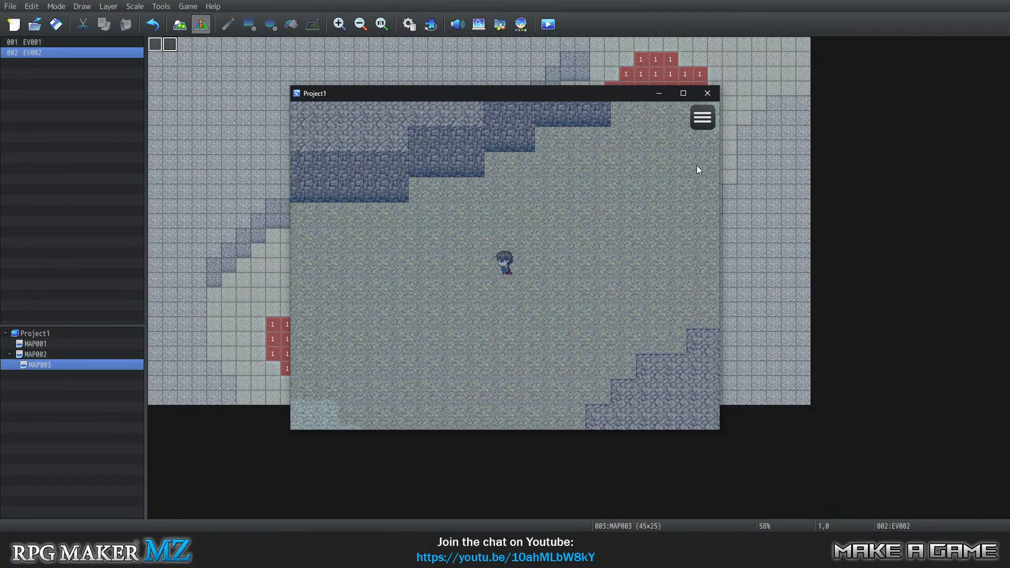
{"action": "key", "text": "Down"}
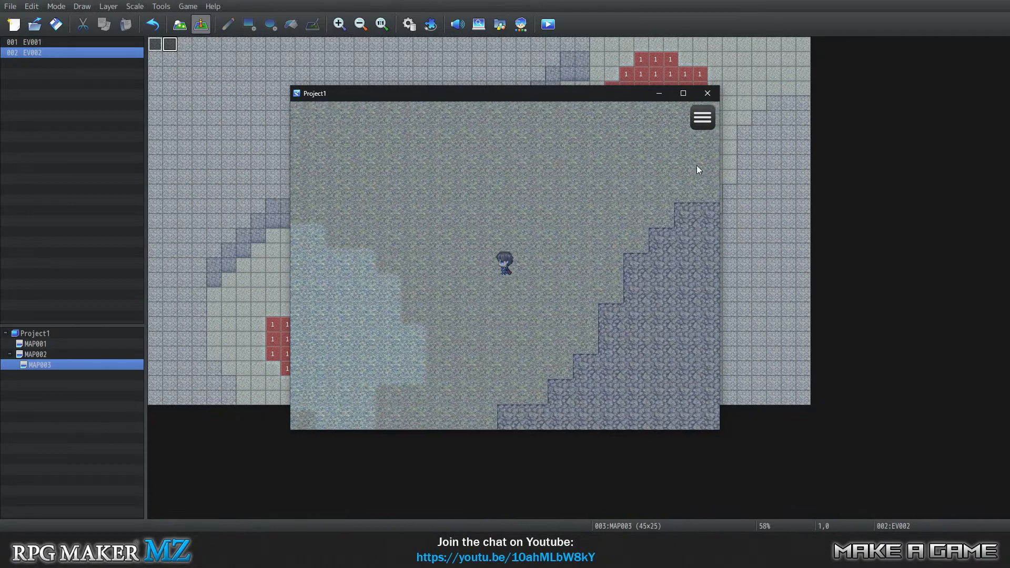
{"action": "key", "text": "Left"}
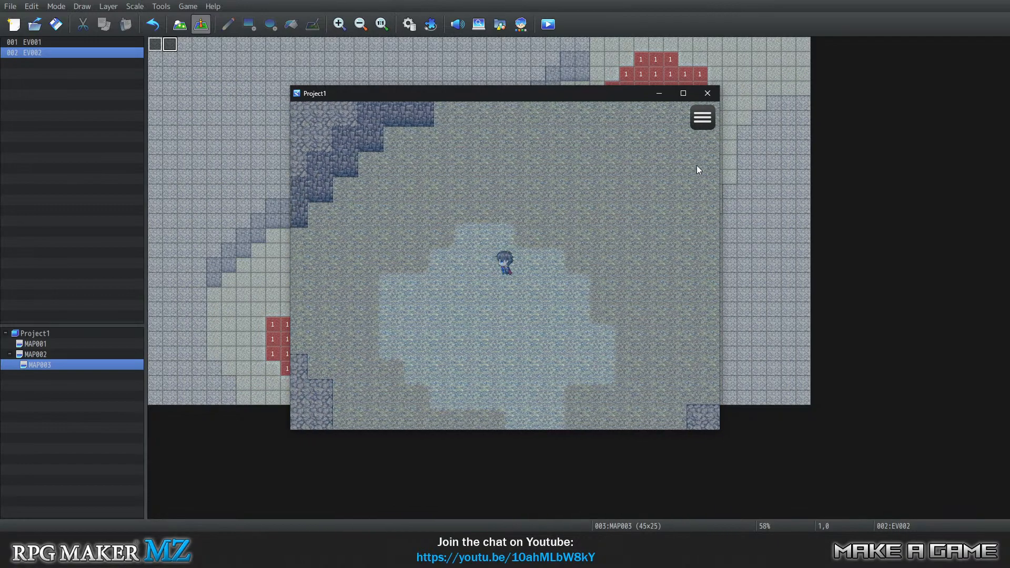
Resurface at the western light patch, swim off the dark patch to the northeast and re-enter it to dive.
{"action": "key", "text": "Down"}
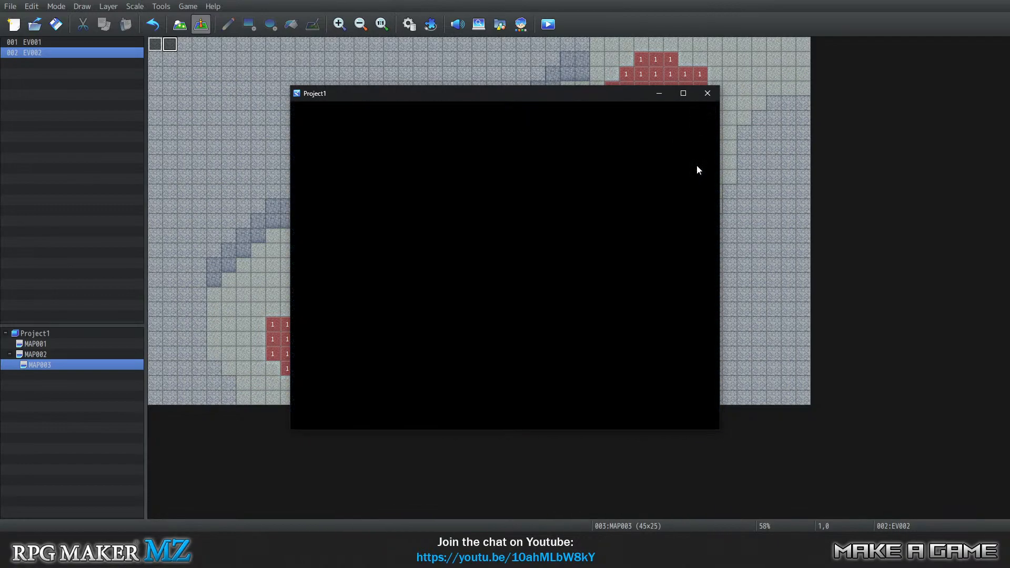
{"action": "key", "text": "Right"}
{"action": "key", "text": "Up"}
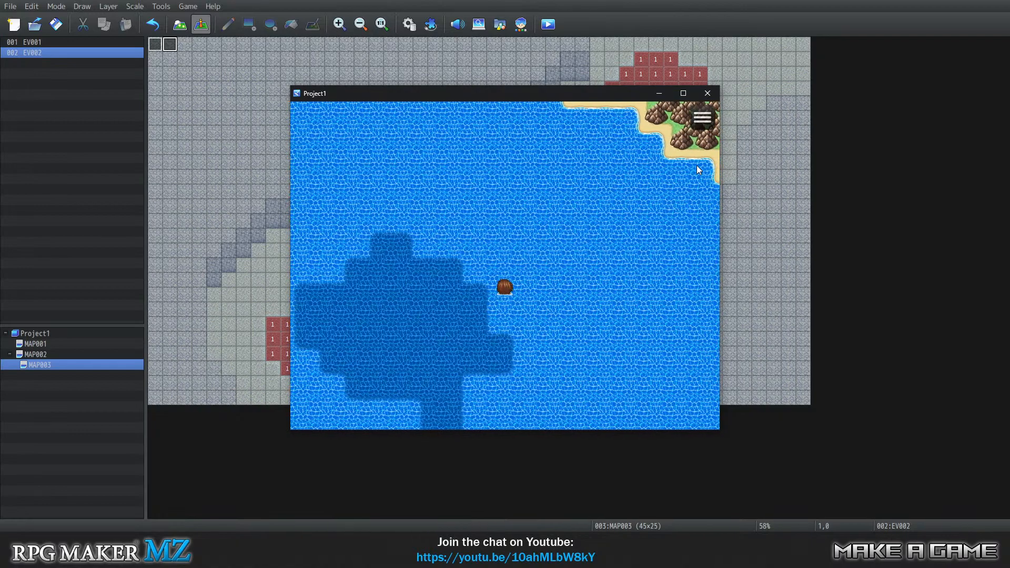
{"action": "key", "text": "Left"}
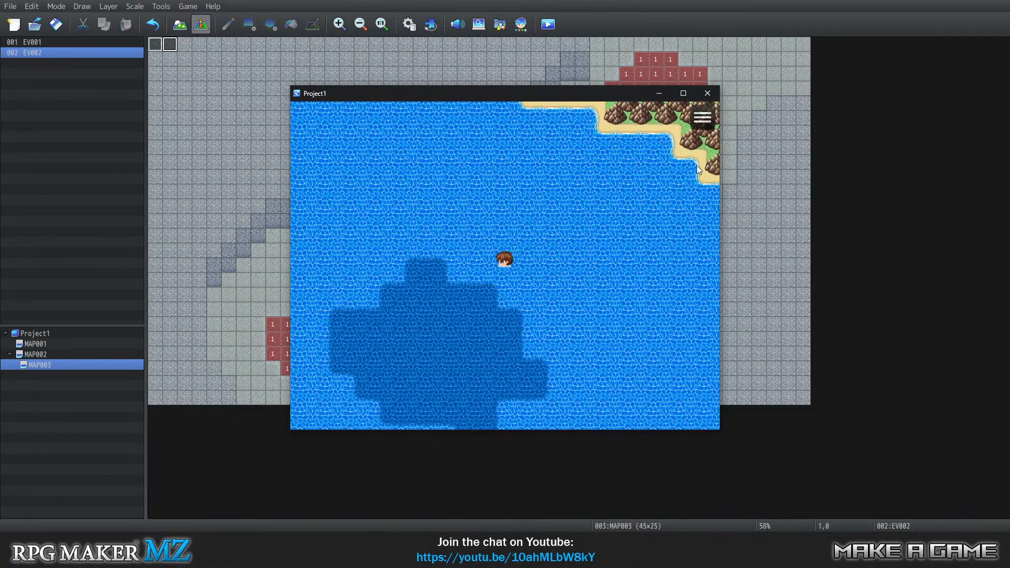
{"action": "key", "text": "Down"}
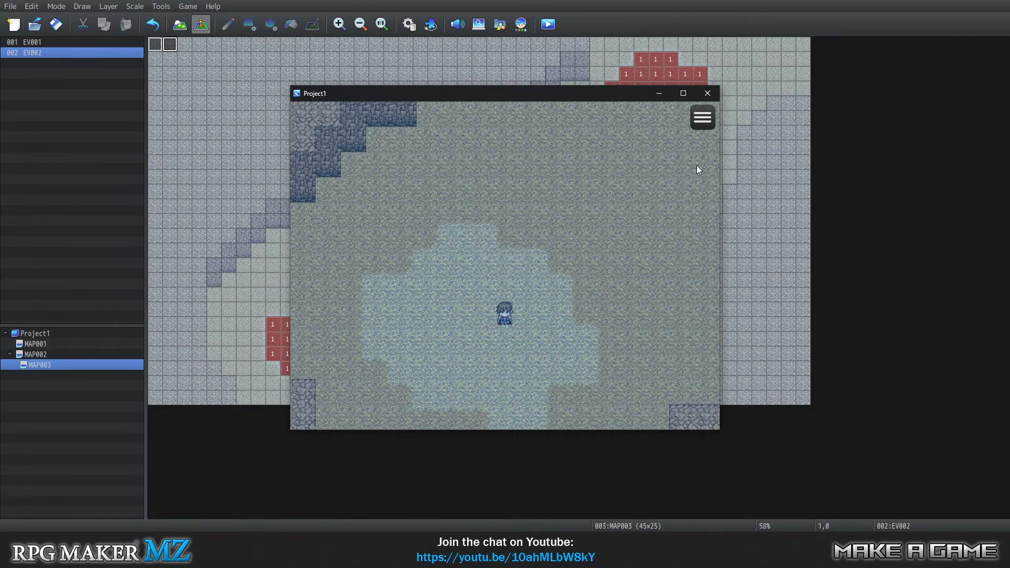
Walk the player northeast along the seabed passage to the eastern light patch and resurface there.
{"action": "key", "text": "Right"}
{"action": "key", "text": "Up"}
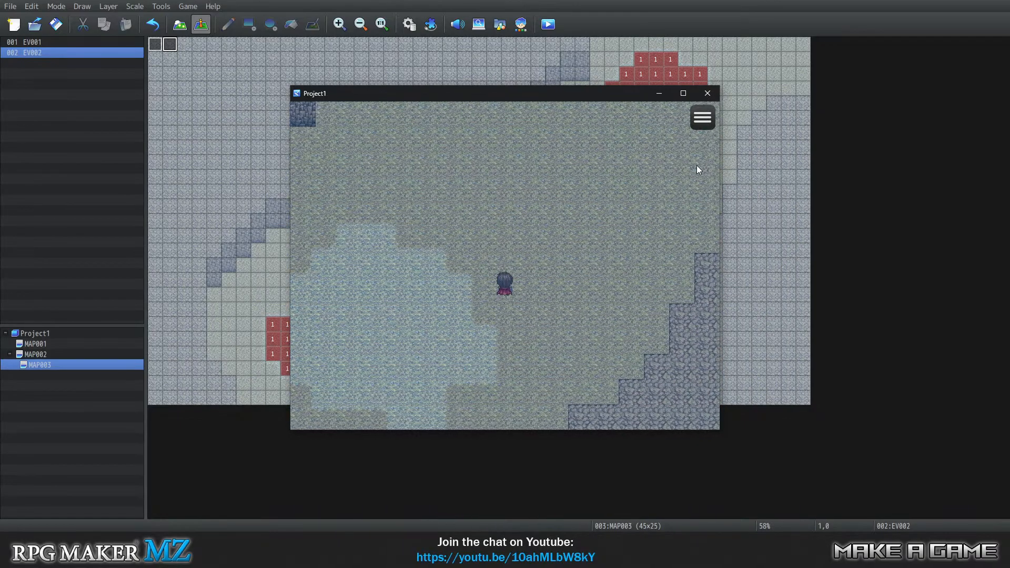
{"action": "key", "text": "Up"}
{"action": "key", "text": "Right"}
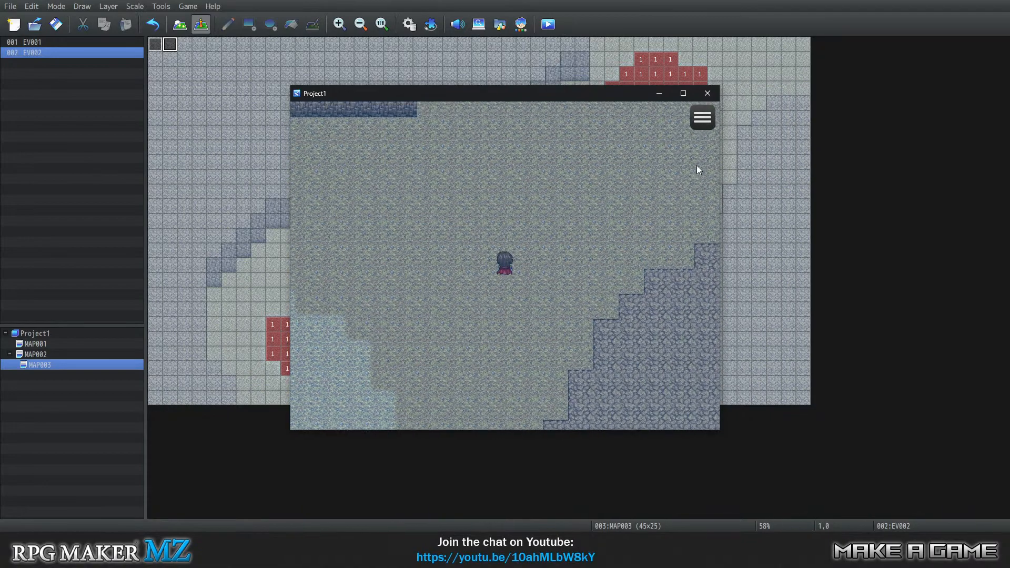
{"action": "key", "text": "Up"}
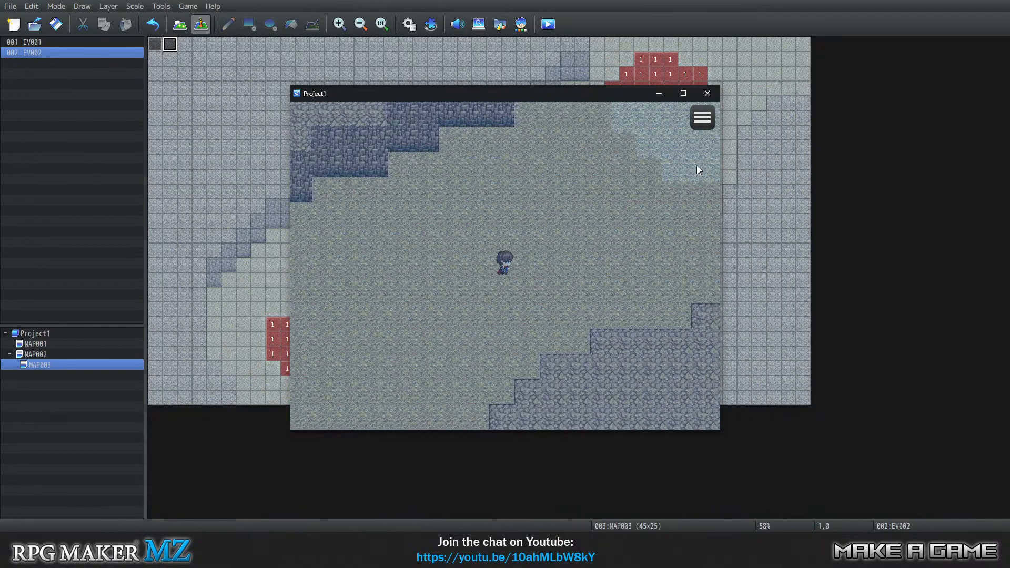
{"action": "key", "text": "Right"}
{"action": "key", "text": "Up"}
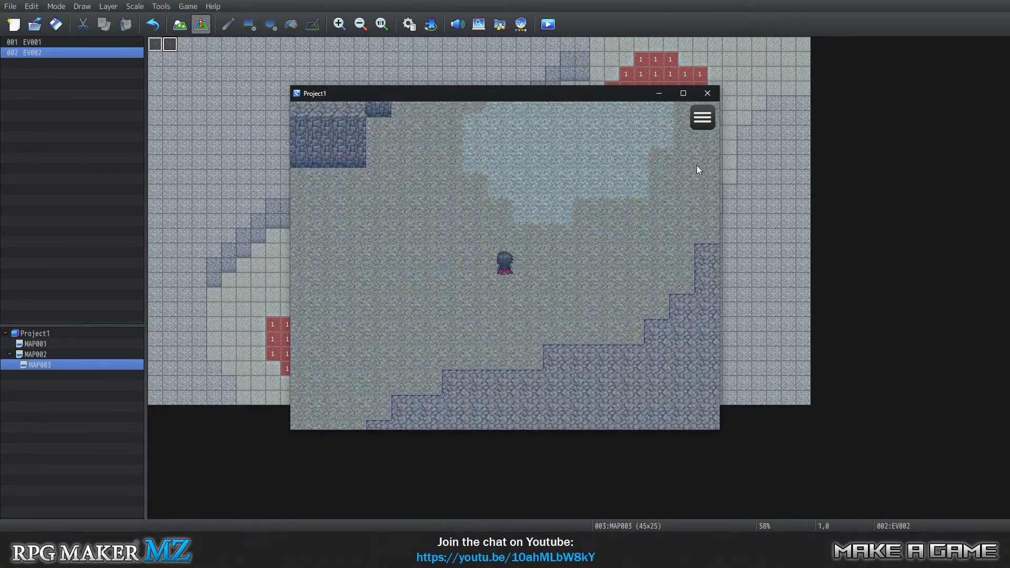
{"action": "key", "text": "Up"}
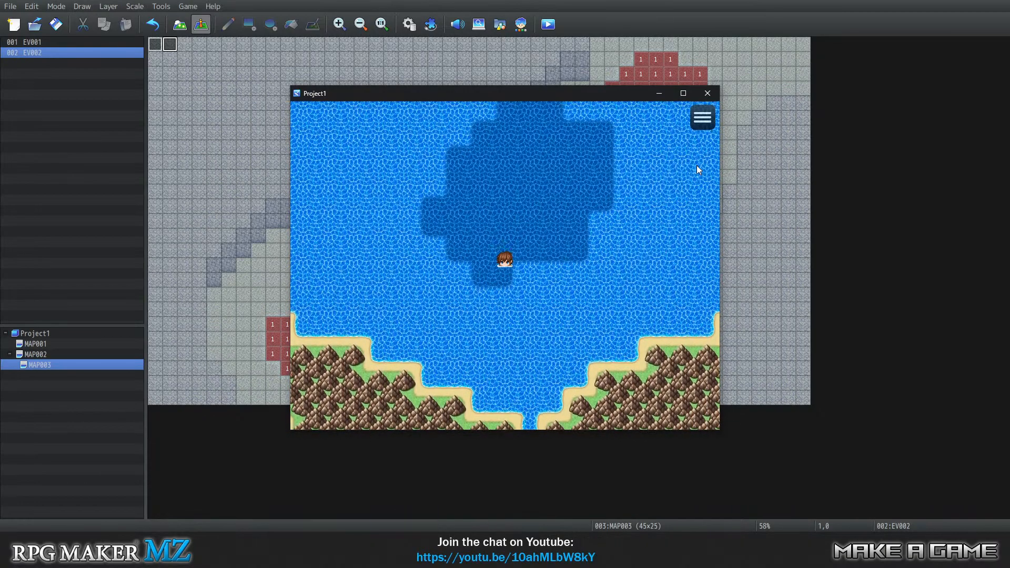
Swim off and around the eastern dark patch, then return to its middle and dive.
{"action": "key", "text": "Up"}
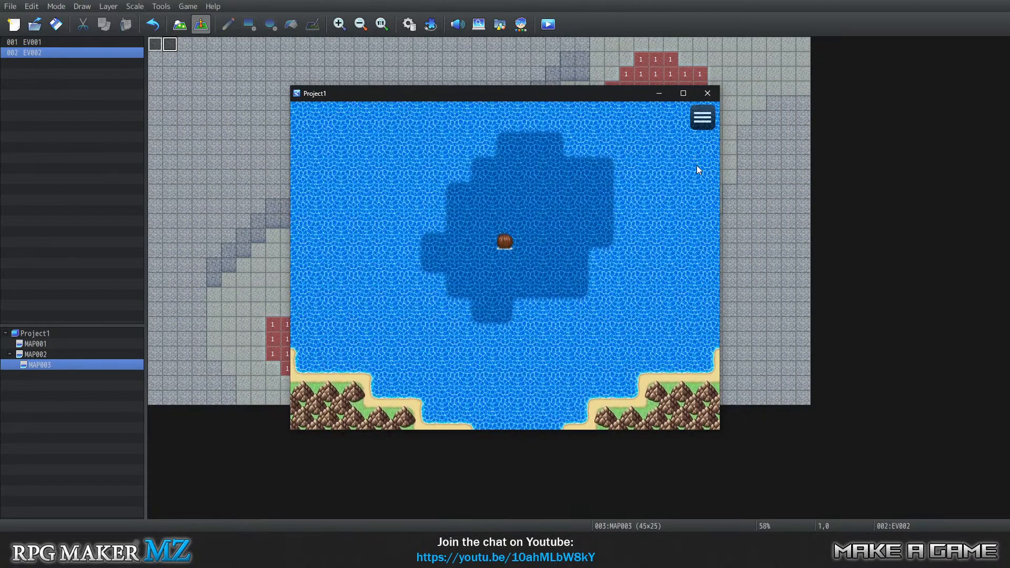
{"action": "key", "text": "Up"}
{"action": "key", "text": "Right"}
{"action": "key", "text": "Down"}
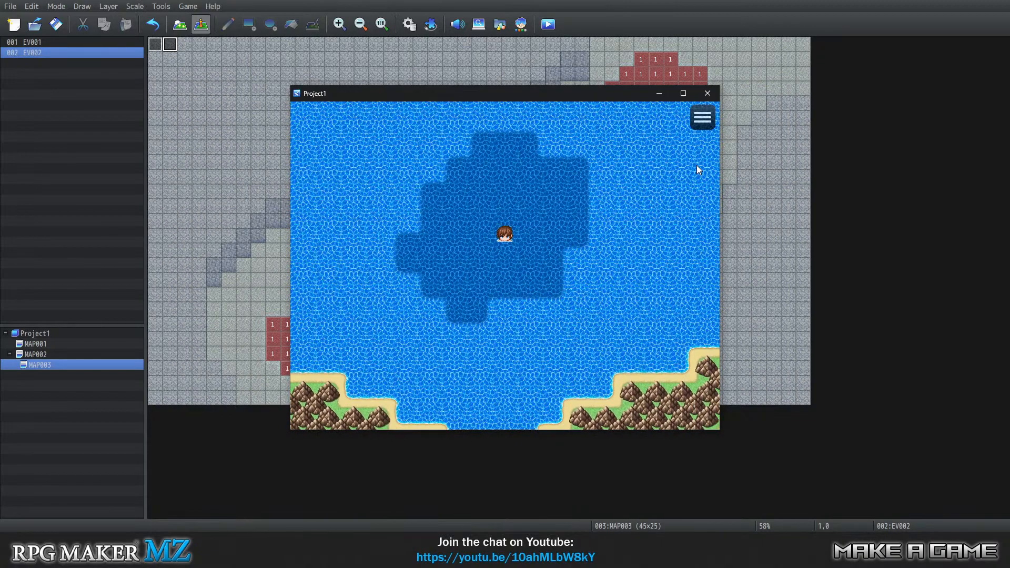
{"action": "key", "text": "Return"}
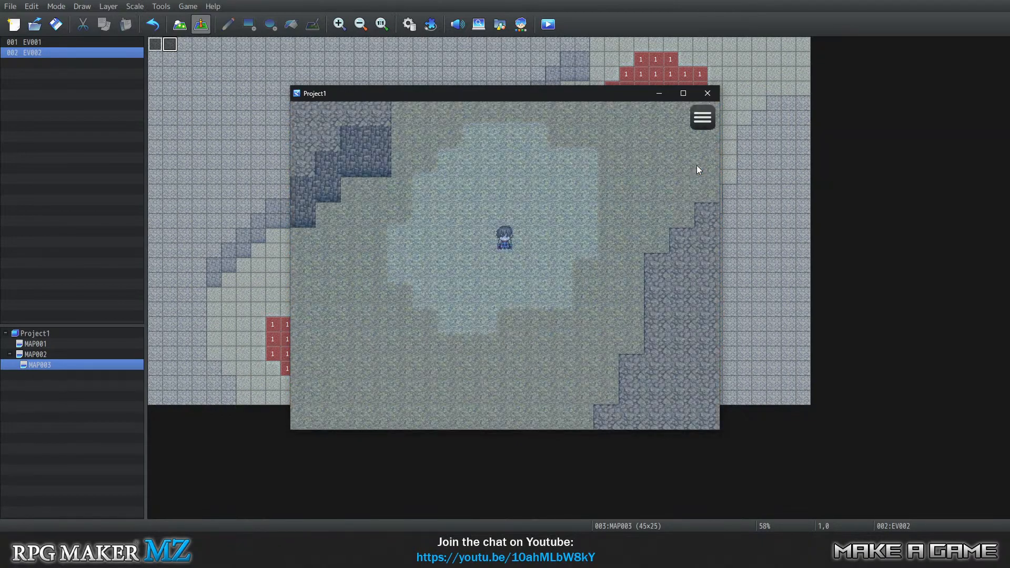
Leave the eastern light patch and walk southwest through the seabed passage.
{"action": "key", "text": "Left"}
{"action": "key", "text": "Left"}
{"action": "key", "text": "Left"}
{"action": "key", "text": "Left"}
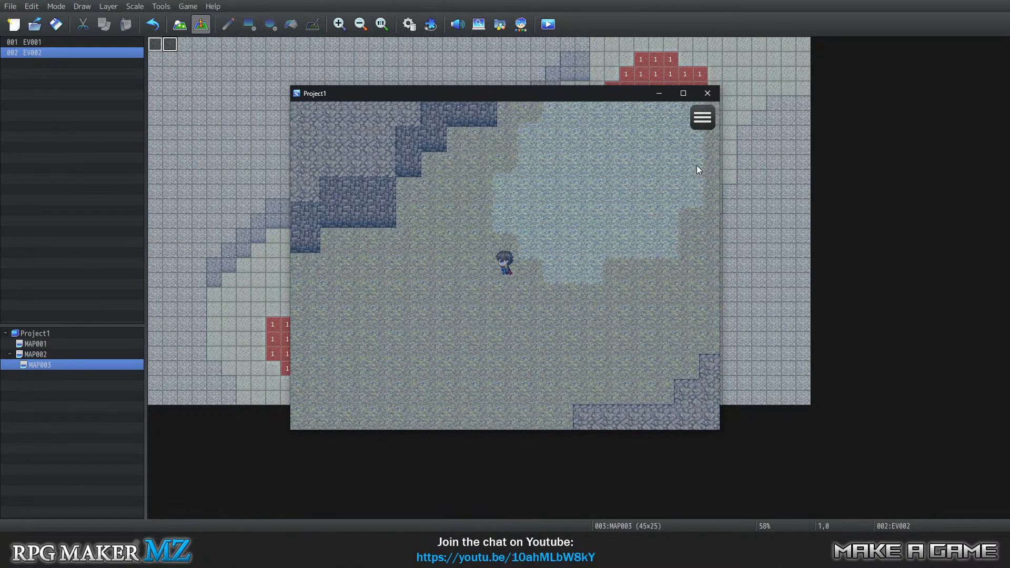
{"action": "key", "text": "Down"}
{"action": "key", "text": "Down"}
{"action": "key", "text": "Down"}
{"action": "key", "text": "Down"}
{"action": "key", "text": "Down"}
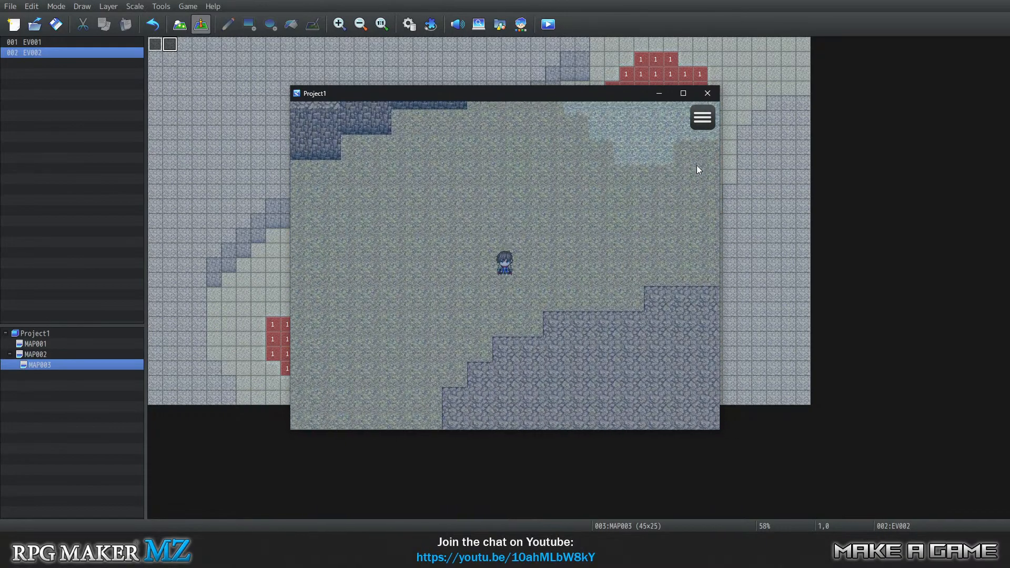
{"action": "key", "text": "Left"}
{"action": "key", "text": "Left"}
{"action": "key", "text": "Left"}
{"action": "key", "text": "Left"}
{"action": "key", "text": "Left"}
{"action": "key", "text": "Left"}
{"action": "key", "text": "Down"}
{"action": "key", "text": "Down"}
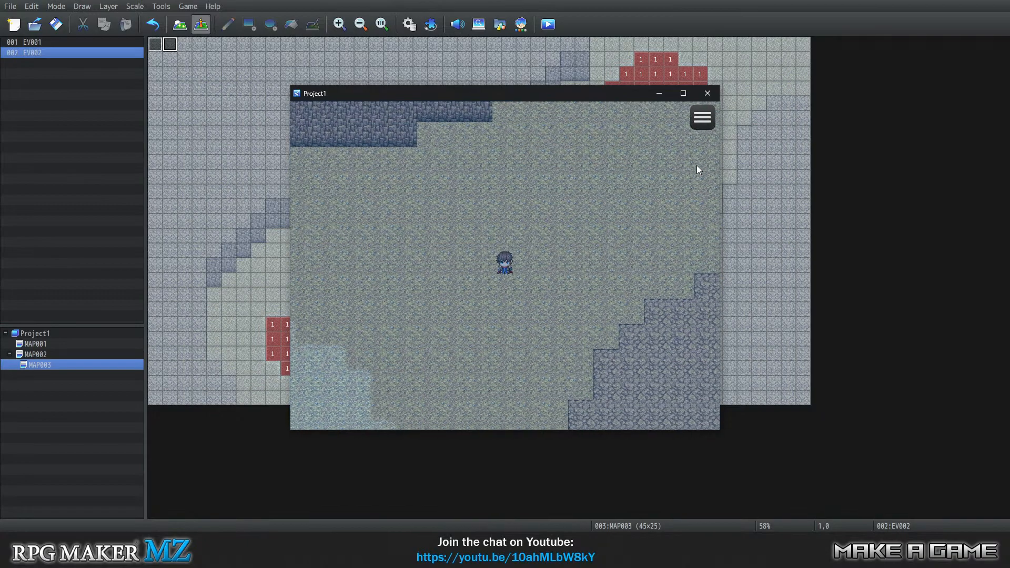
Walk on to the middle of the western light patch and resurface.
{"action": "key", "text": "Left"}
{"action": "key", "text": "Left"}
{"action": "key", "text": "Left"}
{"action": "key", "text": "Left"}
{"action": "key", "text": "Left"}
{"action": "key", "text": "Down"}
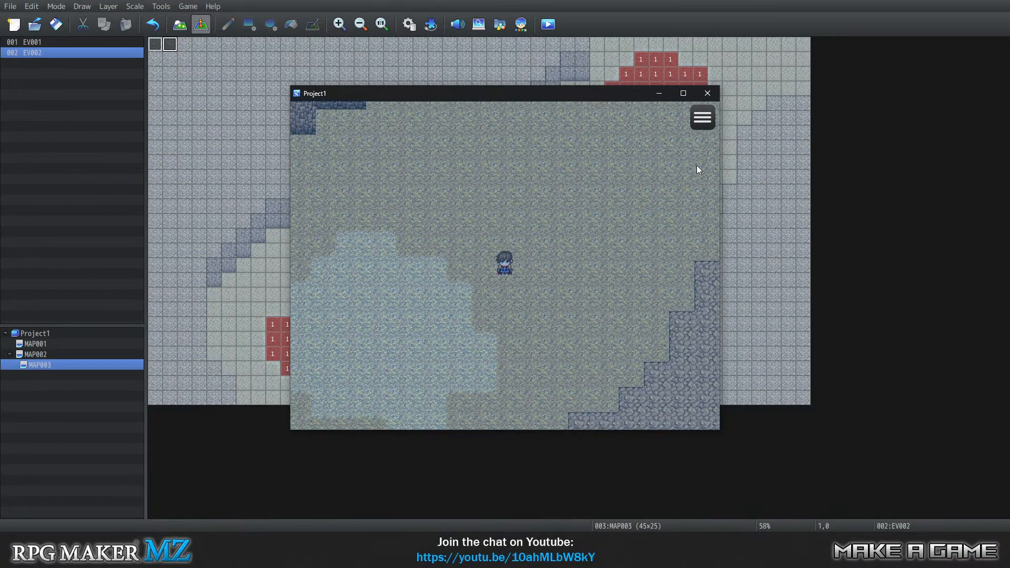
{"action": "key", "text": "Down"}
{"action": "key", "text": "Down"}
{"action": "key", "text": "Left"}
{"action": "key", "text": "Left"}
{"action": "key", "text": "Left"}
{"action": "key", "text": "Left"}
{"action": "key", "text": "Left"}
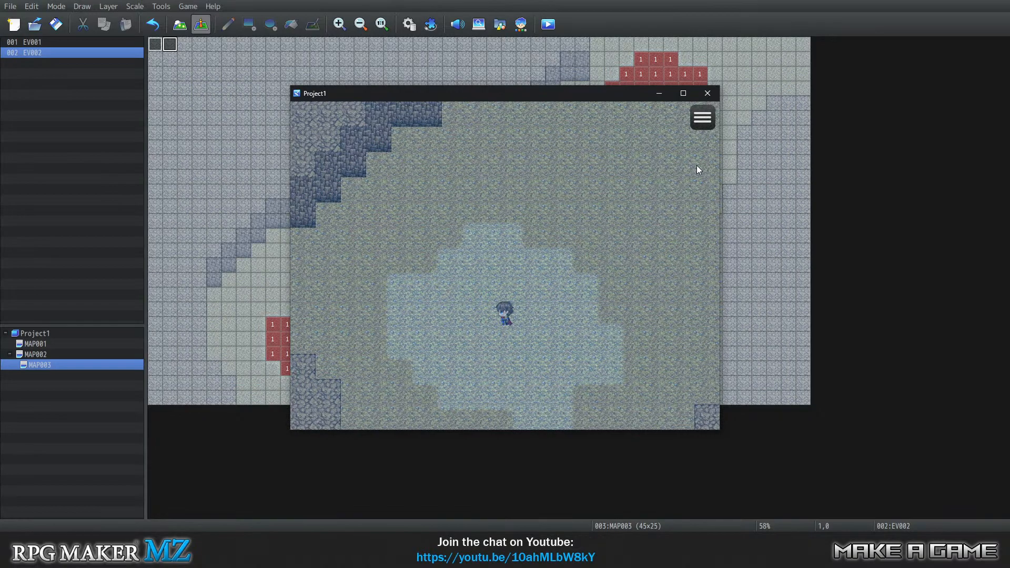
{"action": "key", "text": "Return"}
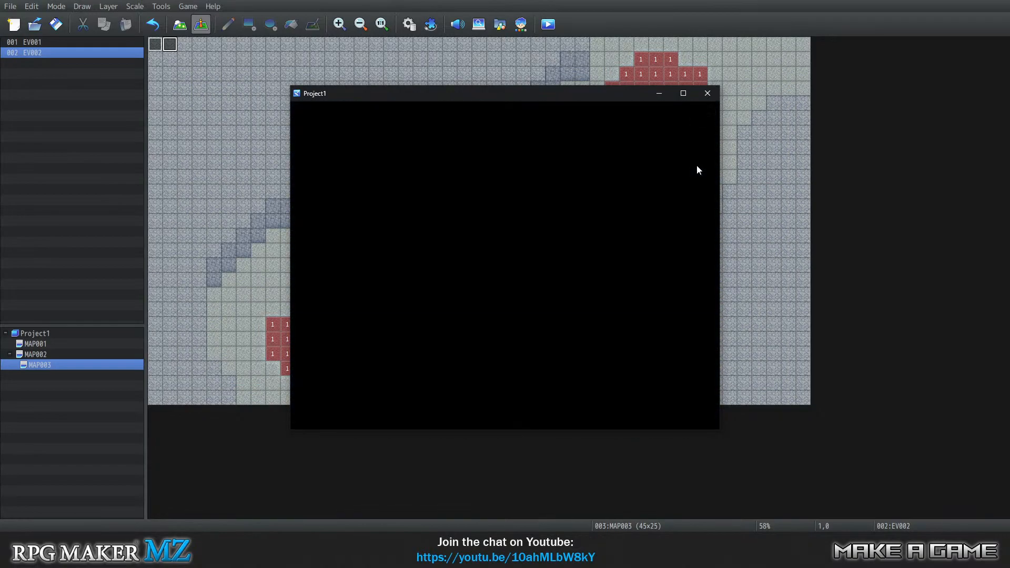
Swim east off the western dark patch and head north to the mountain shoreline.
{"action": "key", "text": "Right"}
{"action": "key", "text": "Right"}
{"action": "key", "text": "Right"}
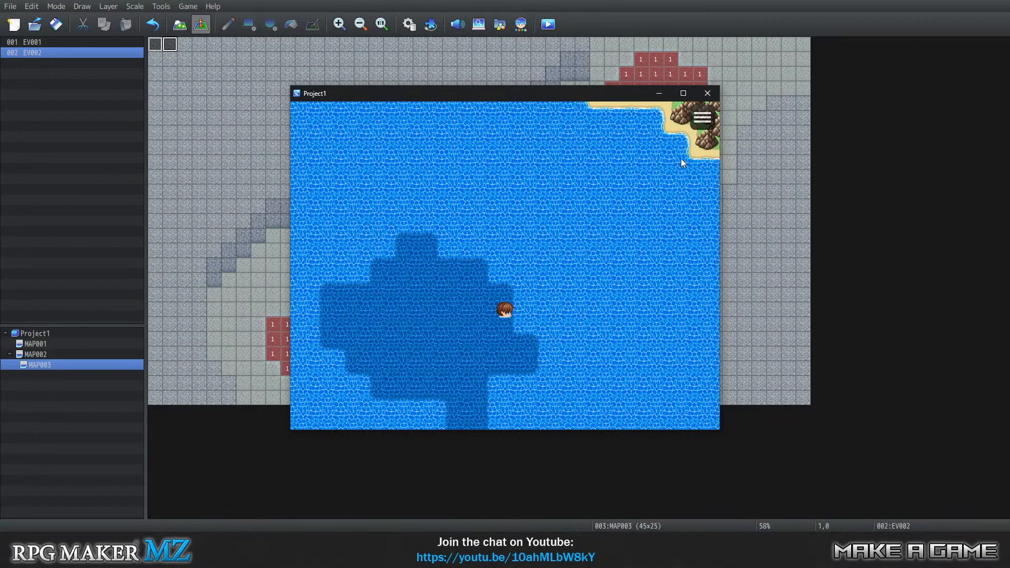
{"action": "key", "text": "Right"}
{"action": "key", "text": "Right"}
{"action": "key", "text": "Right"}
{"action": "key", "text": "Up"}
{"action": "key", "text": "Up"}
{"action": "key", "text": "Up"}
{"action": "key", "text": "Up"}
{"action": "key", "text": "Up"}
{"action": "key", "text": "Up"}
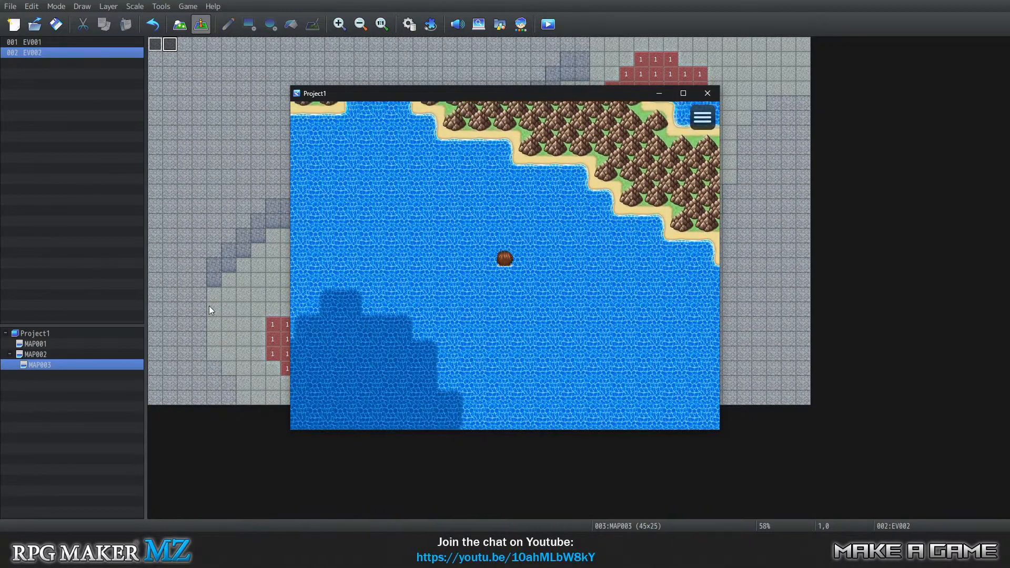
{"action": "key", "text": "Up"}
{"action": "key", "text": "Up"}
{"action": "key", "text": "Left"}
{"action": "key", "text": "Left"}
{"action": "key", "text": "Left"}
{"action": "key", "text": "Left"}
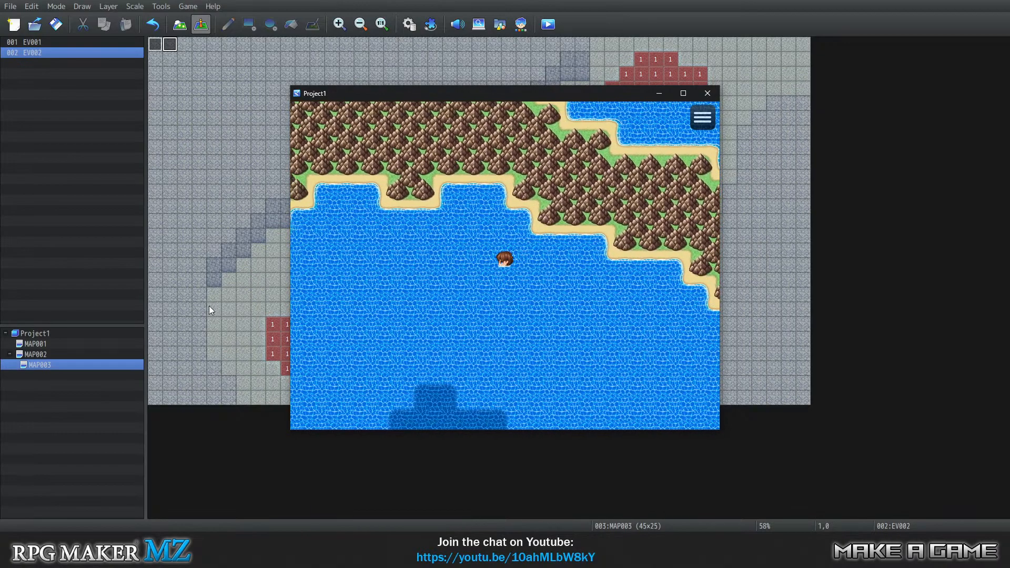
Swim west along the mountain shoreline into its western cove.
{"action": "key", "text": "Up"}
{"action": "key", "text": "Up"}
{"action": "key", "text": "Left"}
{"action": "key", "text": "Left"}
{"action": "key", "text": "Left"}
{"action": "key", "text": "Left"}
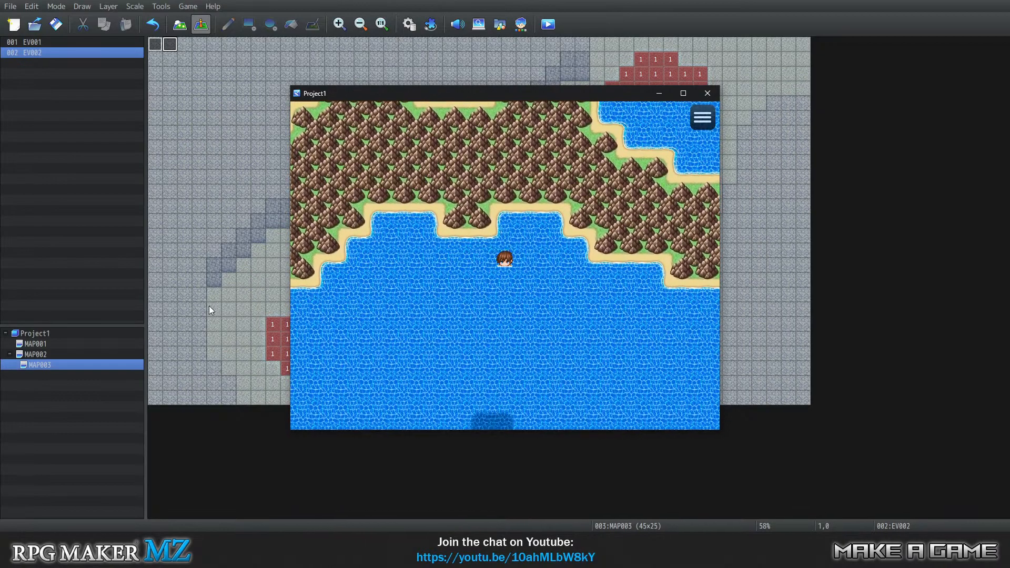
{"action": "key", "text": "Down"}
{"action": "key", "text": "Left"}
{"action": "key", "text": "Up"}
{"action": "key", "text": "Up"}
{"action": "key", "text": "Left"}
{"action": "key", "text": "Left"}
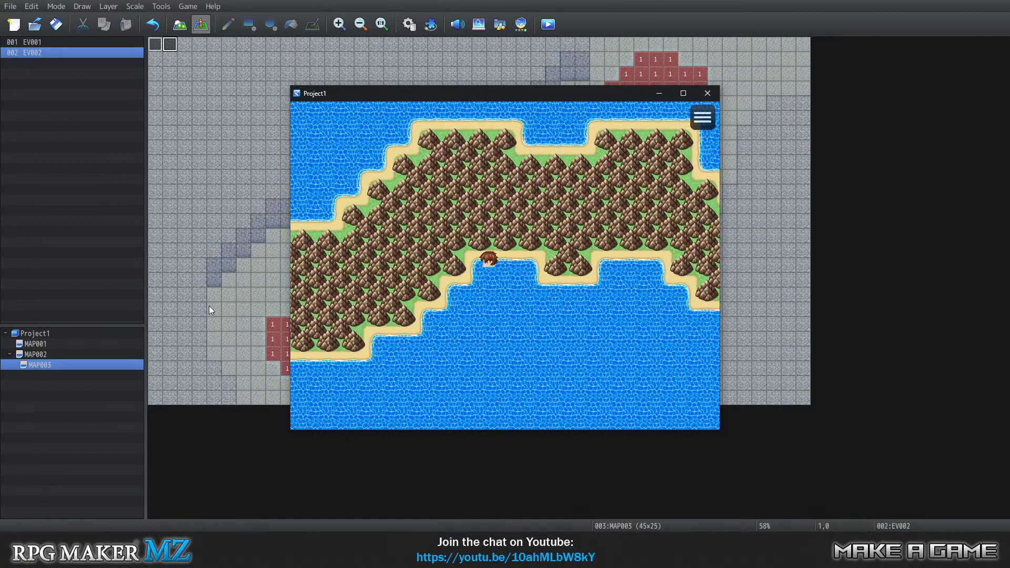
Swim back south from the cove to the middle of the western dark patch and dive.
{"action": "key", "text": "Down"}
{"action": "key", "text": "Down"}
{"action": "key", "text": "Down"}
{"action": "key", "text": "Down"}
{"action": "key", "text": "Down"}
{"action": "key", "text": "Down"}
{"action": "key", "text": "Down"}
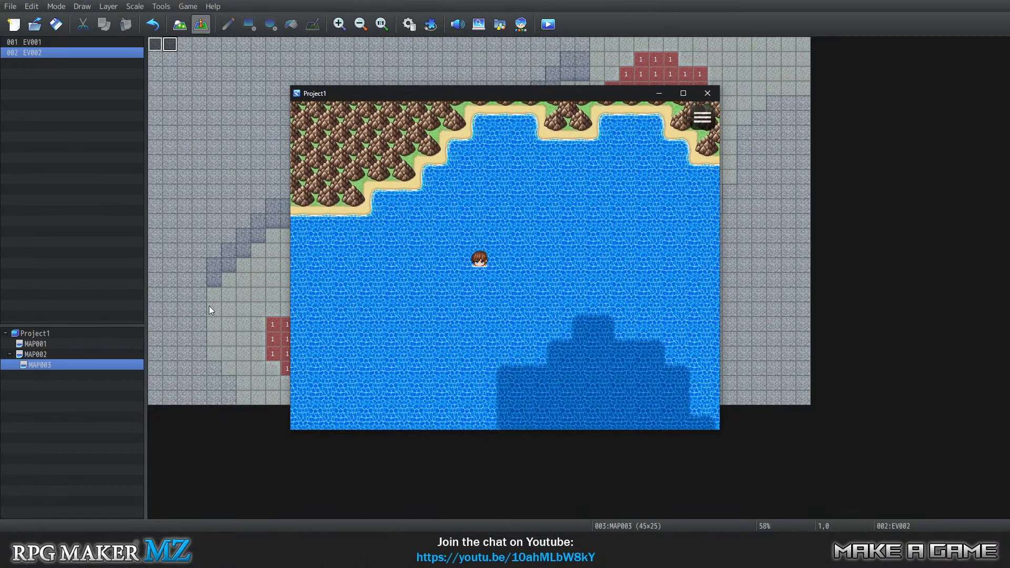
{"action": "key", "text": "Right"}
{"action": "key", "text": "Right"}
{"action": "key", "text": "Down"}
{"action": "key", "text": "Down"}
{"action": "key", "text": "Down"}
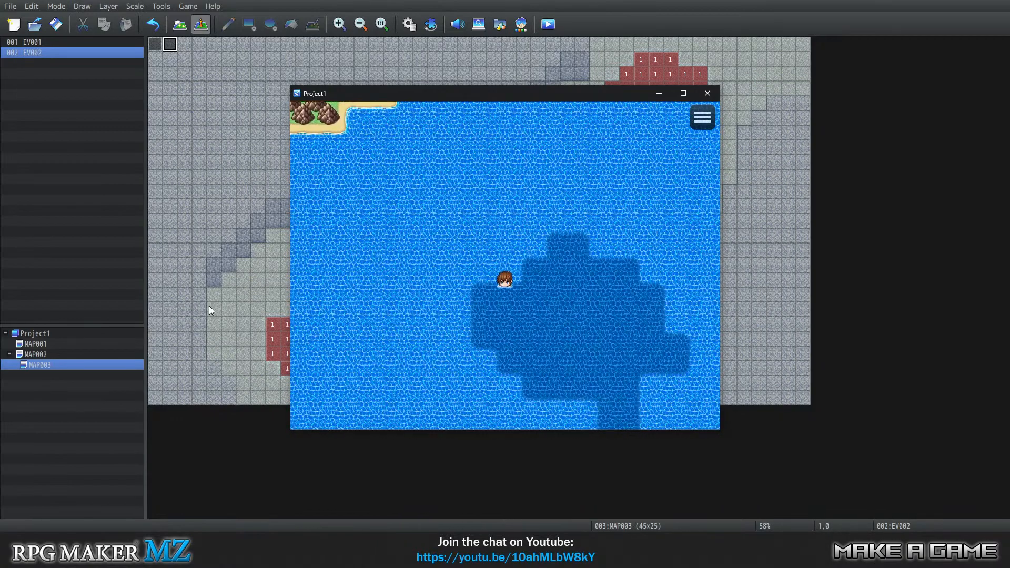
{"action": "key", "text": "Down"}
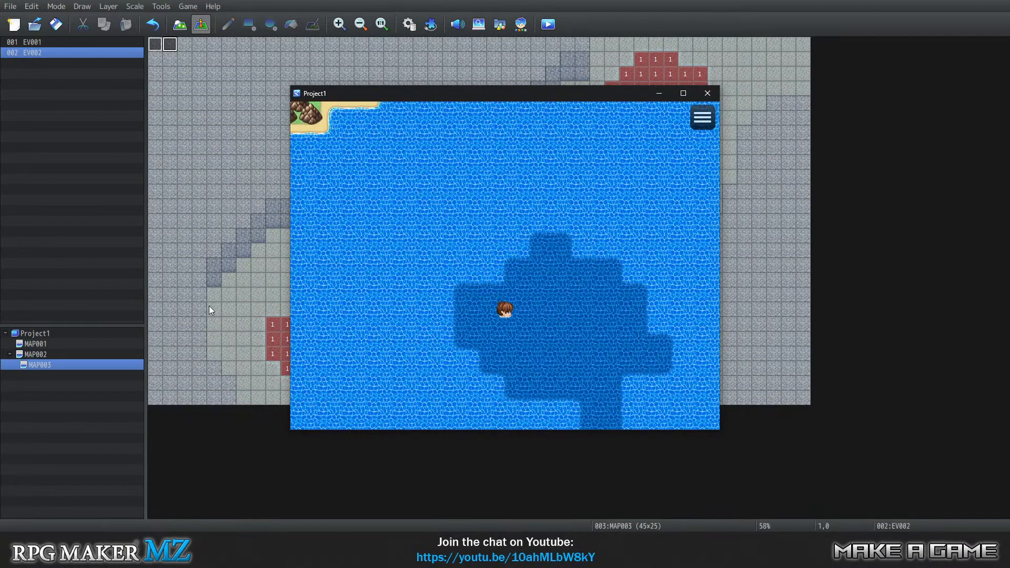
{"action": "key", "text": "Down"}
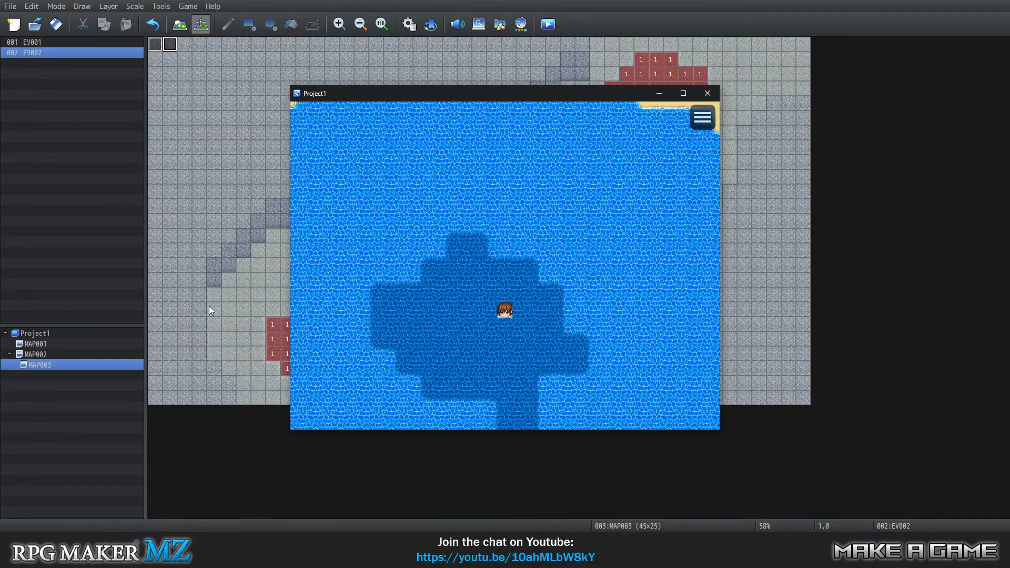
{"action": "key", "text": "Return"}
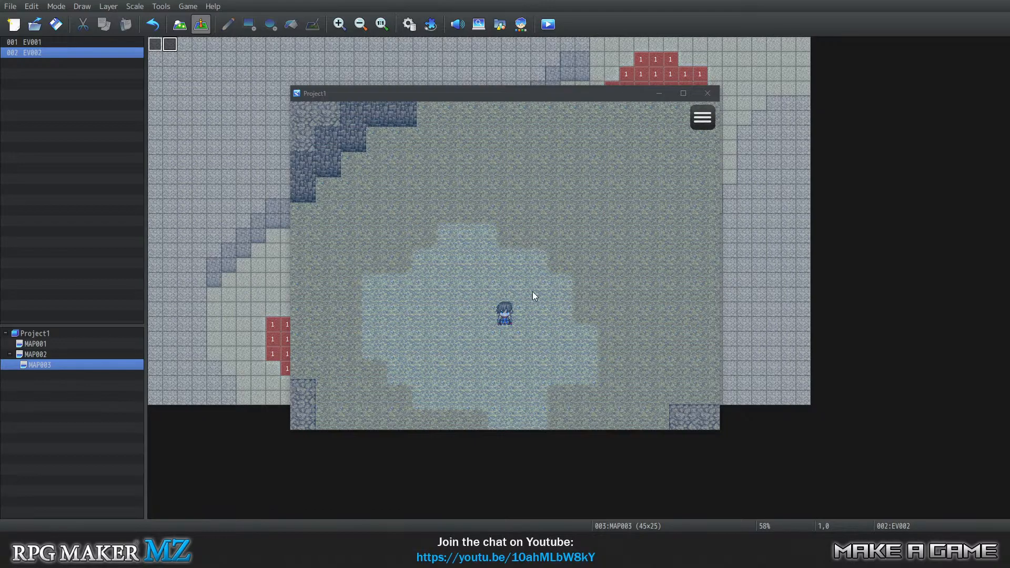
Send the player by pointed destinations across the seabed to the eastern light patch and resurface.
{"action": "left_click", "coordinate": [516, 251]}
{"action": "left_click", "coordinate": [589, 226]}
{"action": "left_click", "coordinate": [608, 197]}
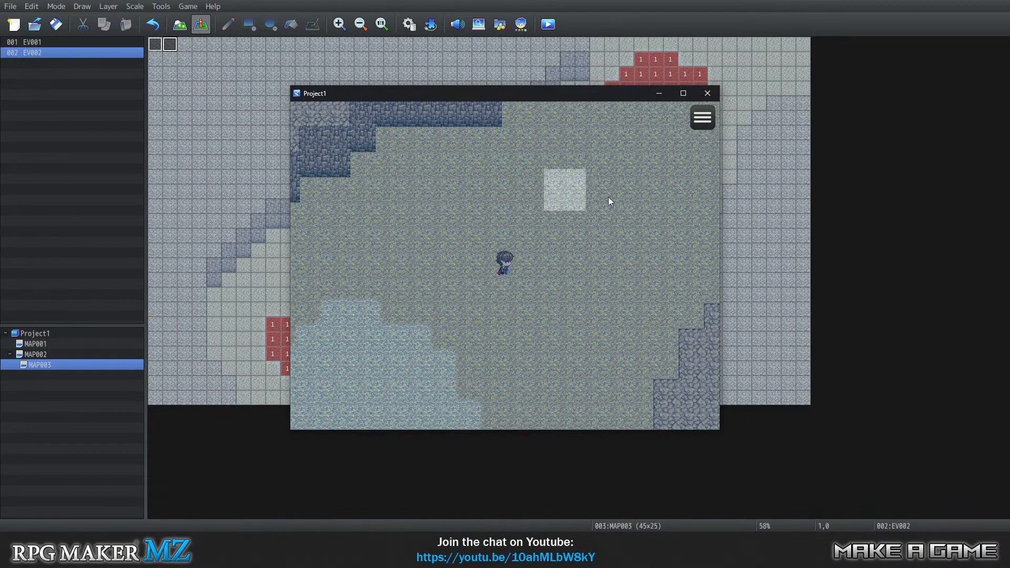
{"action": "left_click", "coordinate": [614, 199]}
{"action": "left_click", "coordinate": [615, 199]}
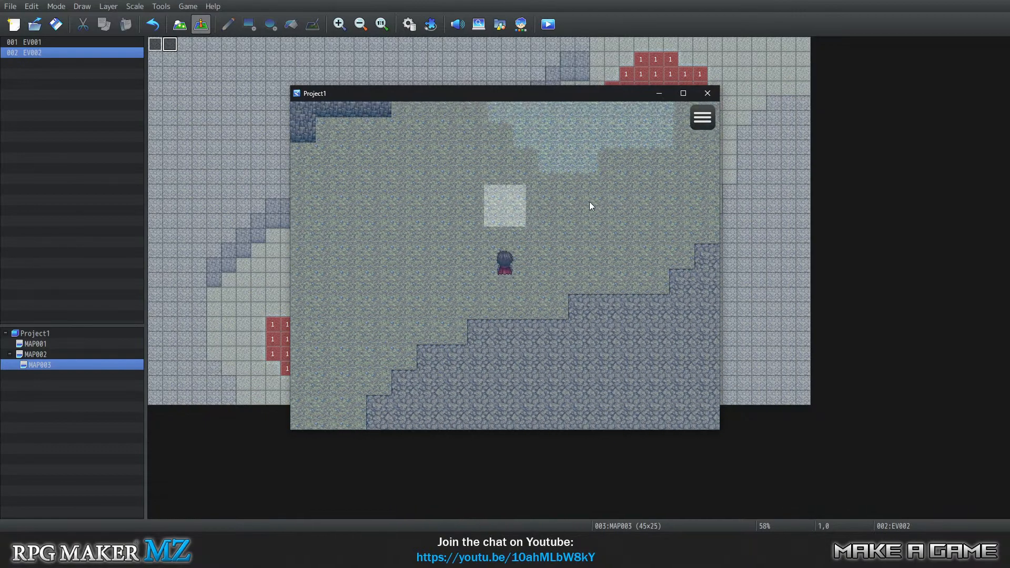
{"action": "left_click", "coordinate": [586, 182]}
{"action": "left_click", "coordinate": [518, 195]}
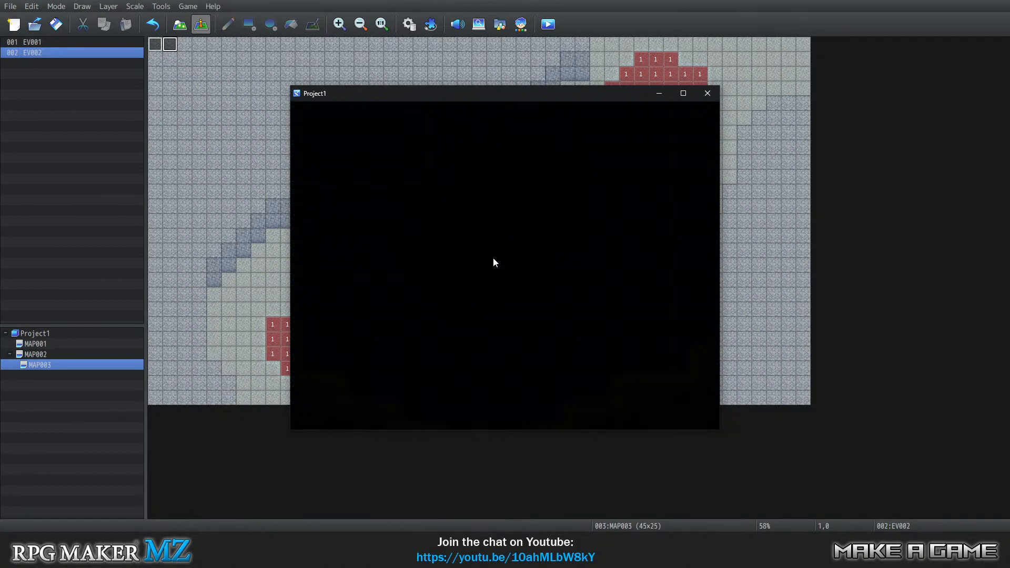
Swim west from the eastern dark patch along the mountain coast and turn back east.
{"action": "key", "text": "Left"}
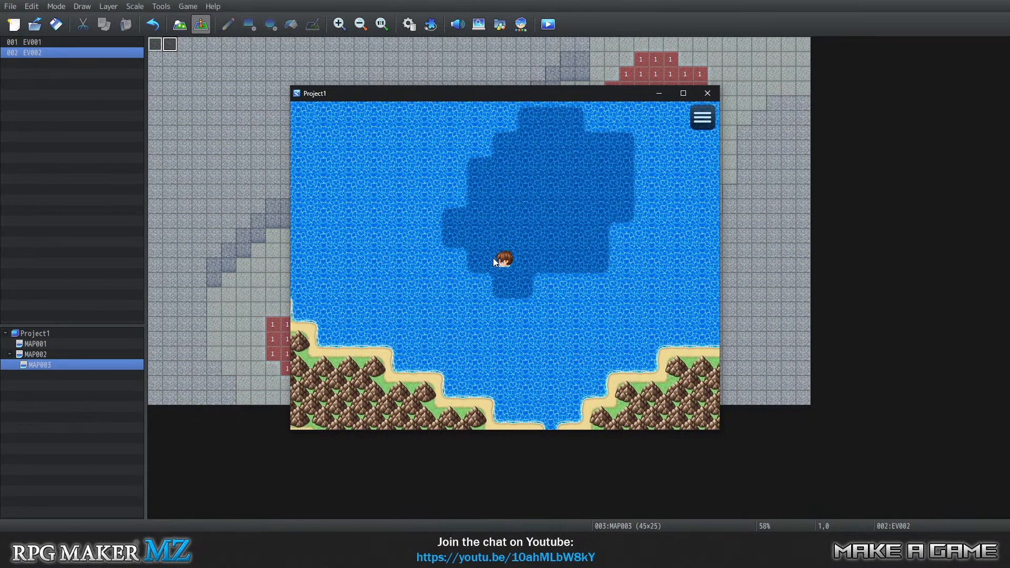
{"action": "key", "text": "Up"}
{"action": "key", "text": "Left"}
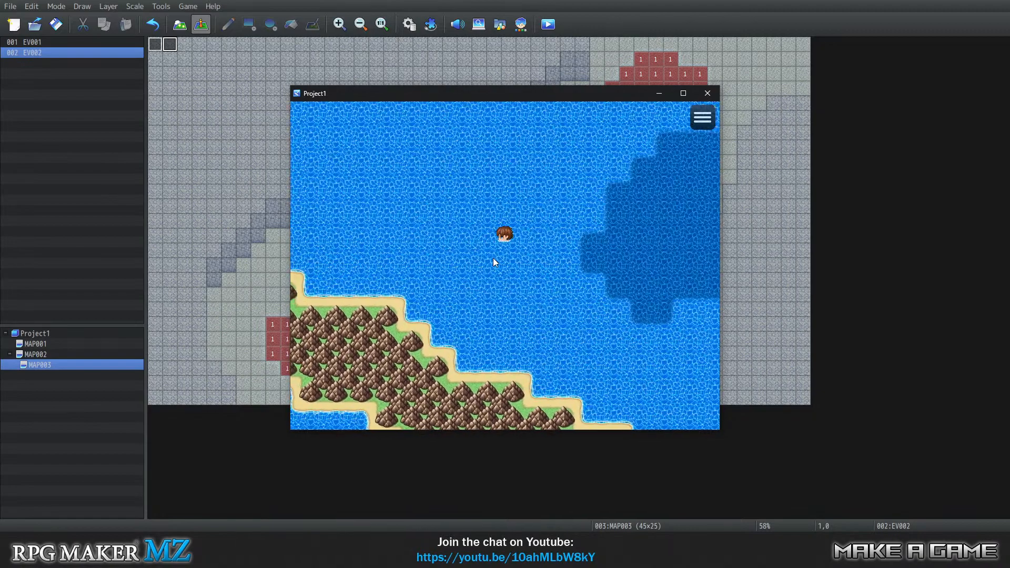
{"action": "key", "text": "Down"}
{"action": "key", "text": "Left"}
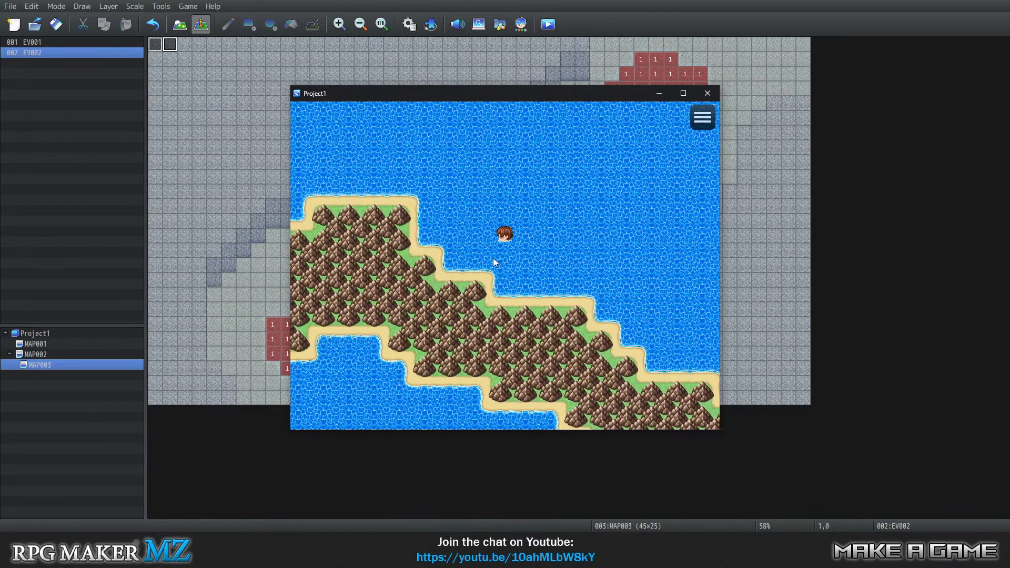
{"action": "key", "text": "Right"}
Swim north and east into the eastern dark patch, dive to the seabed and end the playtest.
{"action": "key", "text": "Right"}
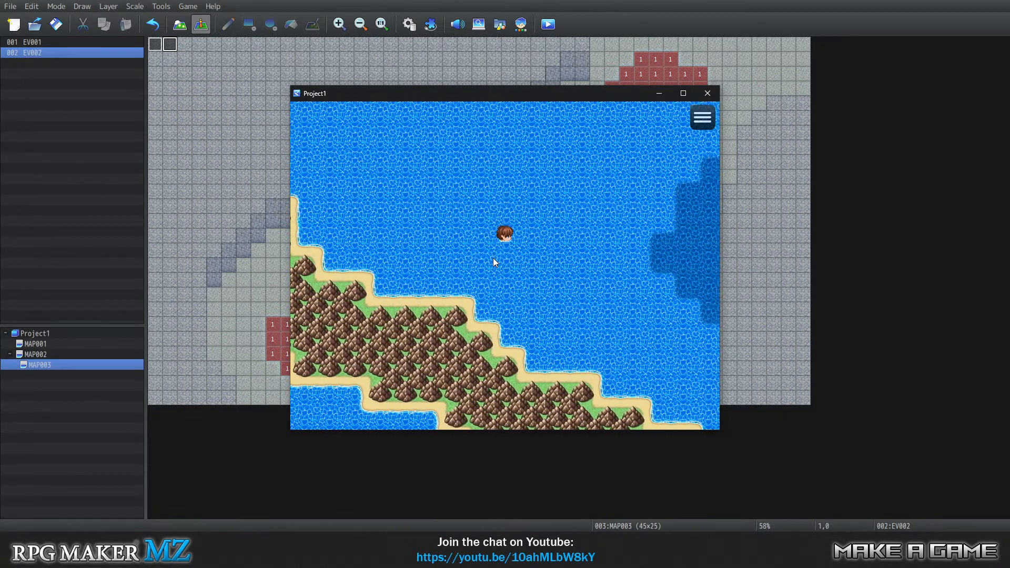
{"action": "key", "text": "Up"}
{"action": "key", "text": "Right"}
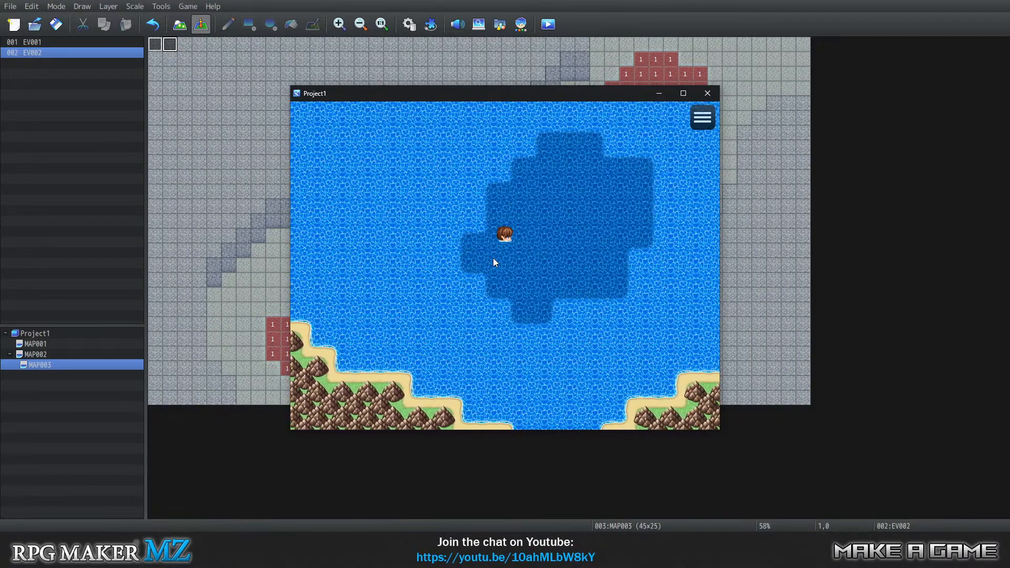
{"action": "key", "text": "Up"}
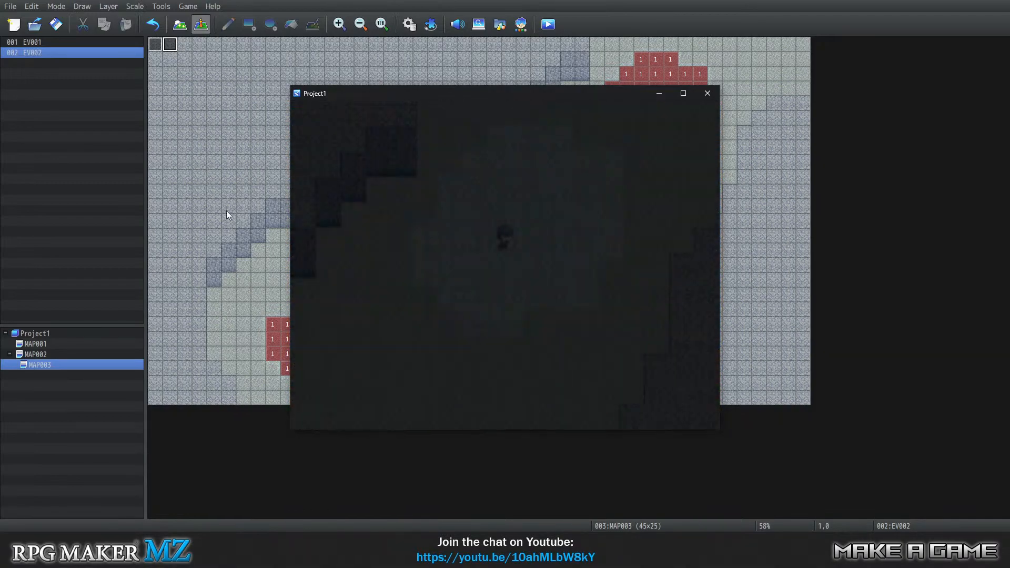
{"action": "left_click", "coordinate": [709, 92]}
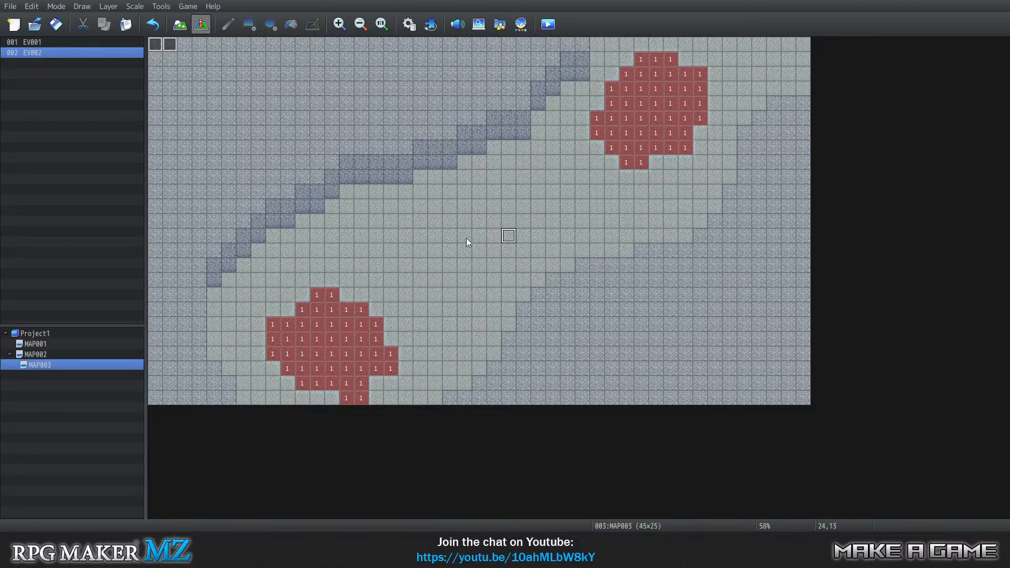
Switch to Photoshop to view the edited swimming character sheet, and return to RPG Maker MZ.
{"action": "left_click", "coordinate": [334, 337]}
{"action": "left_click", "coordinate": [494, 542]}
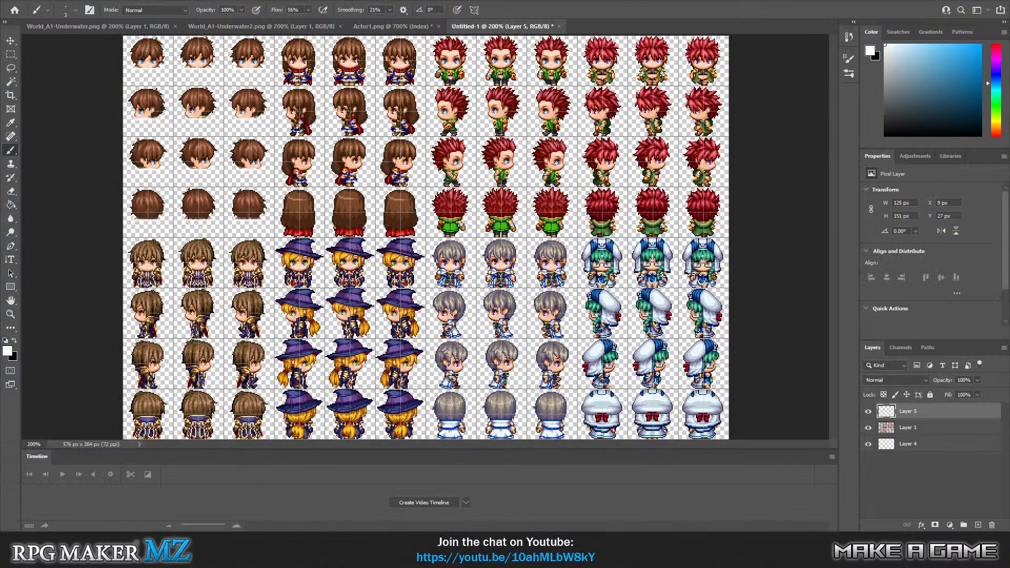
{"action": "key", "text": "alt+Tab"}
{"action": "left_click", "coordinate": [161, 6]}
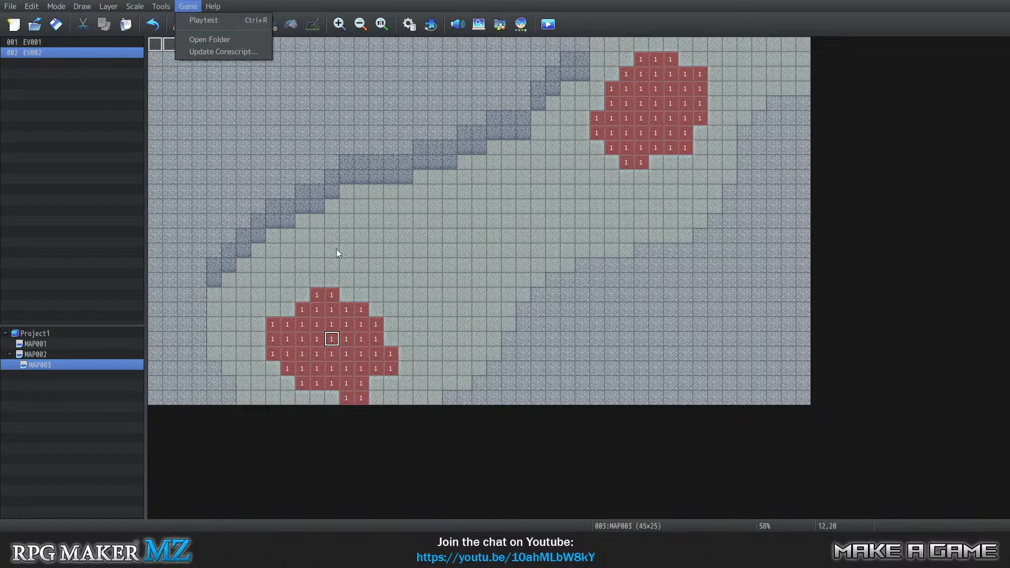
Browse the project's img/characters folder in File Explorer and open !Other1.png in Photoshop.
{"action": "left_click", "coordinate": [282, 558]}
{"action": "left_click", "coordinate": [320, 513]}
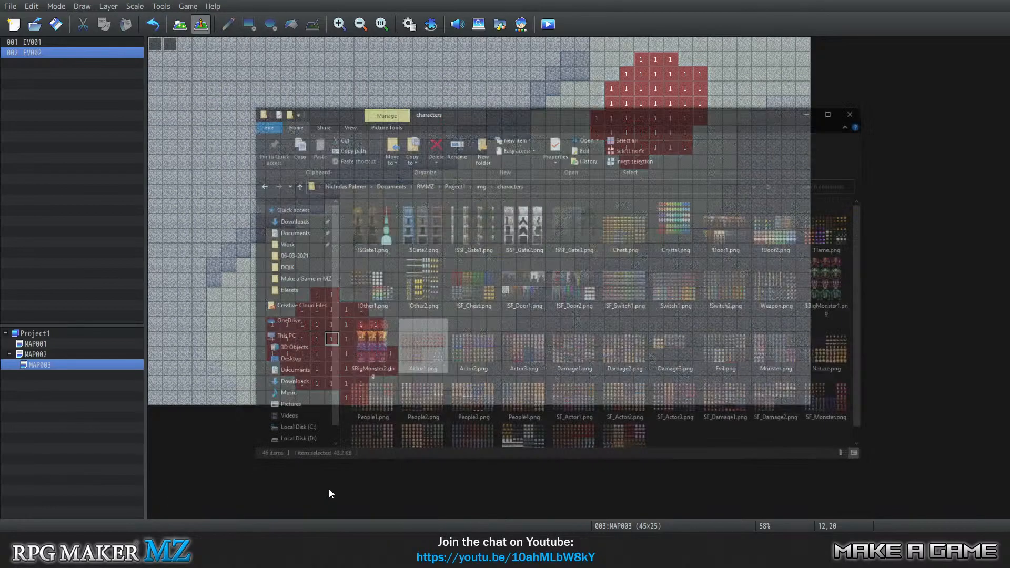
{"action": "scroll", "coordinate": [557, 263], "scroll_direction": "down", "scroll_amount": 1}
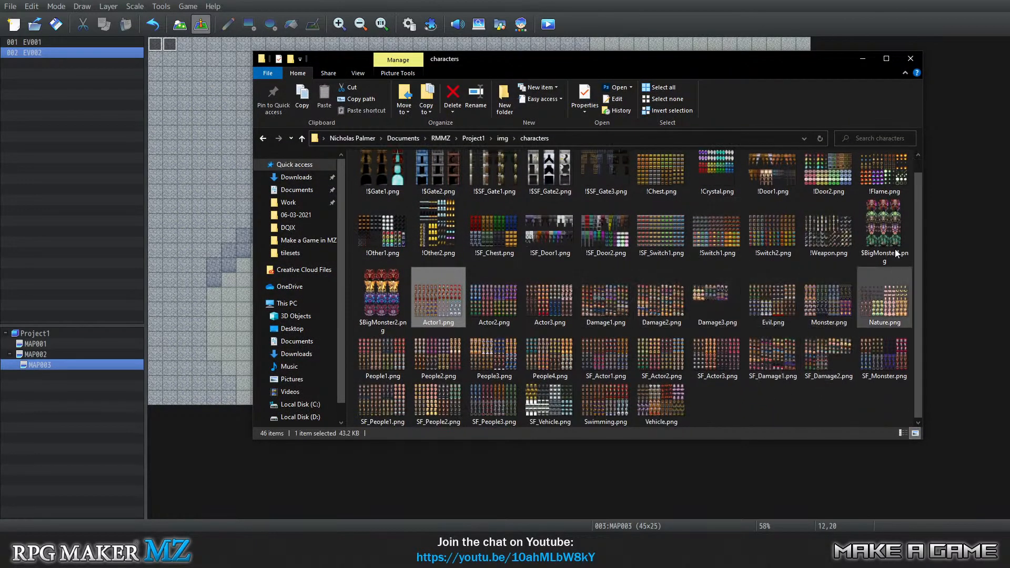
{"action": "scroll", "coordinate": [549, 306], "scroll_direction": "up", "scroll_amount": 1}
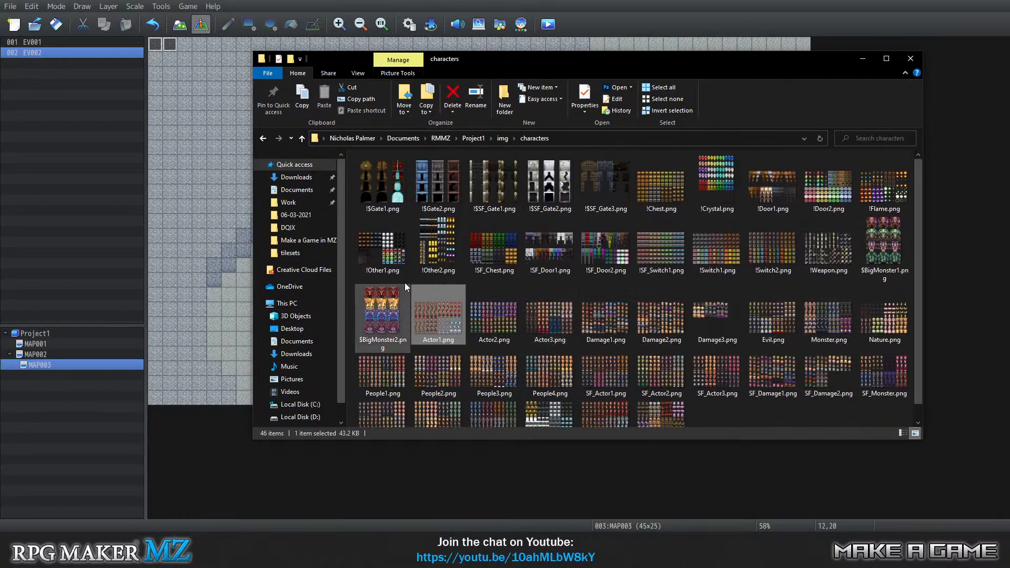
{"action": "key", "text": "alt+Tab"}
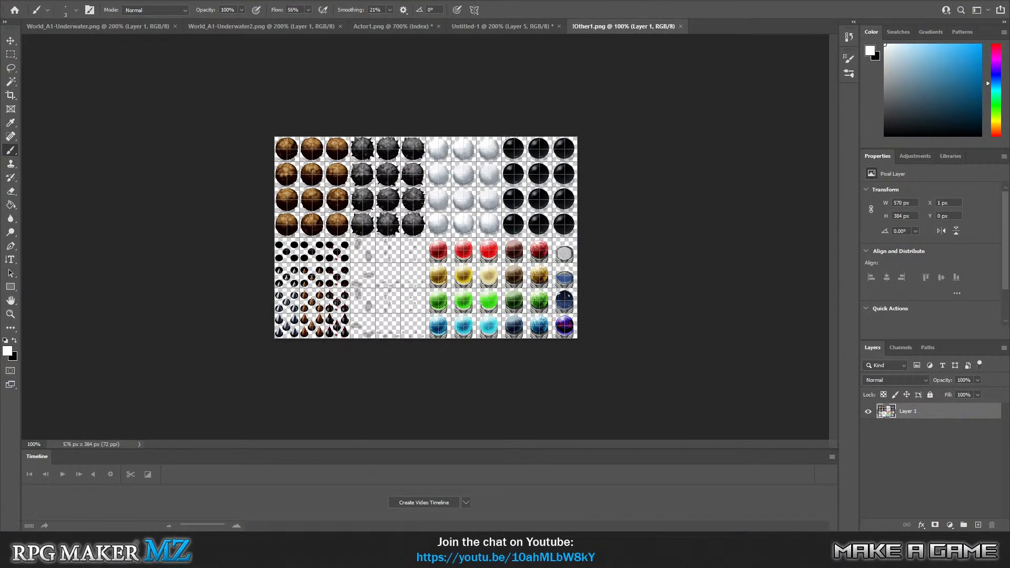
Marquee-select the first black ball's 48 × 48 px cell, deselect it, close !Other1.png and return to RPG Maker MZ.
{"action": "left_click_drag", "start_coordinate": [514, 141], "coordinate": [512, 157]}
{"action": "key", "text": "ctrl+z"}
{"action": "left_click", "coordinate": [10, 54]}
{"action": "left_click_drag", "start_coordinate": [503, 138], "coordinate": [527, 161]}
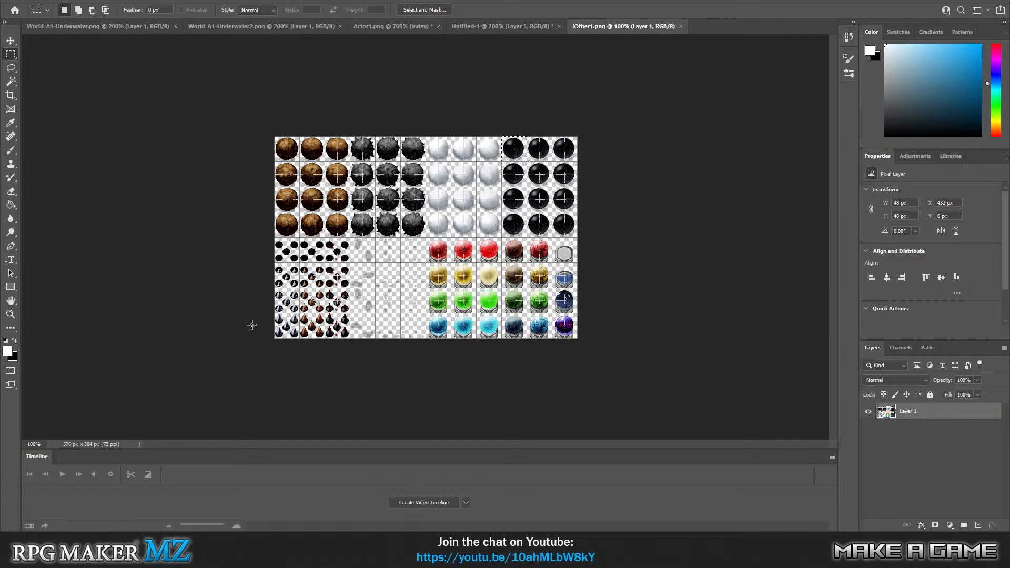
{"action": "key", "text": "ctrl+d"}
{"action": "left_click", "coordinate": [680, 26]}
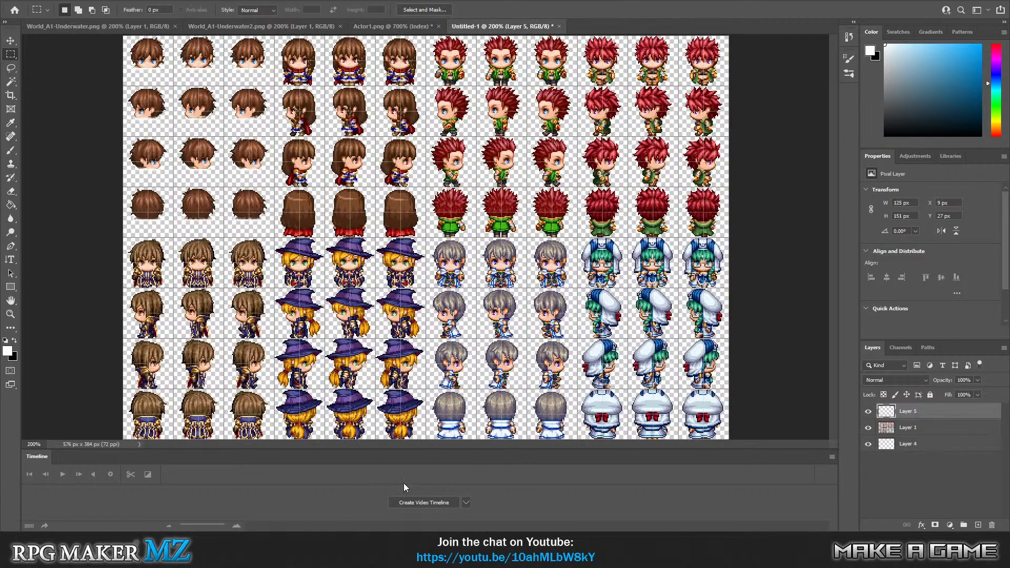
{"action": "key", "text": "alt+Tab"}
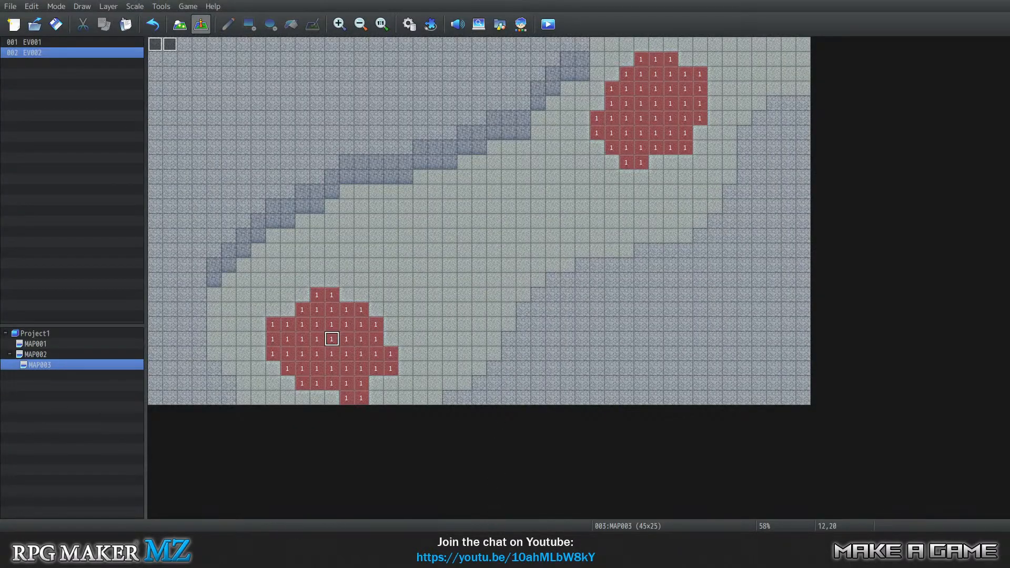
Open EV001 on MAP002 and examine its OK-button condition, region ID lookup and region condition.
{"action": "left_click", "coordinate": [85, 352]}
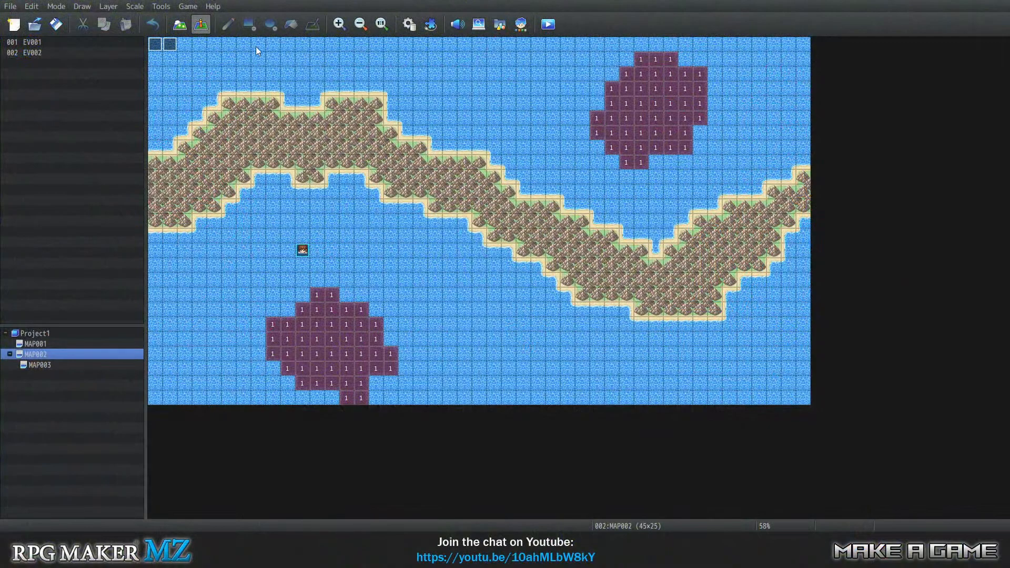
{"action": "right_click", "coordinate": [154, 47]}
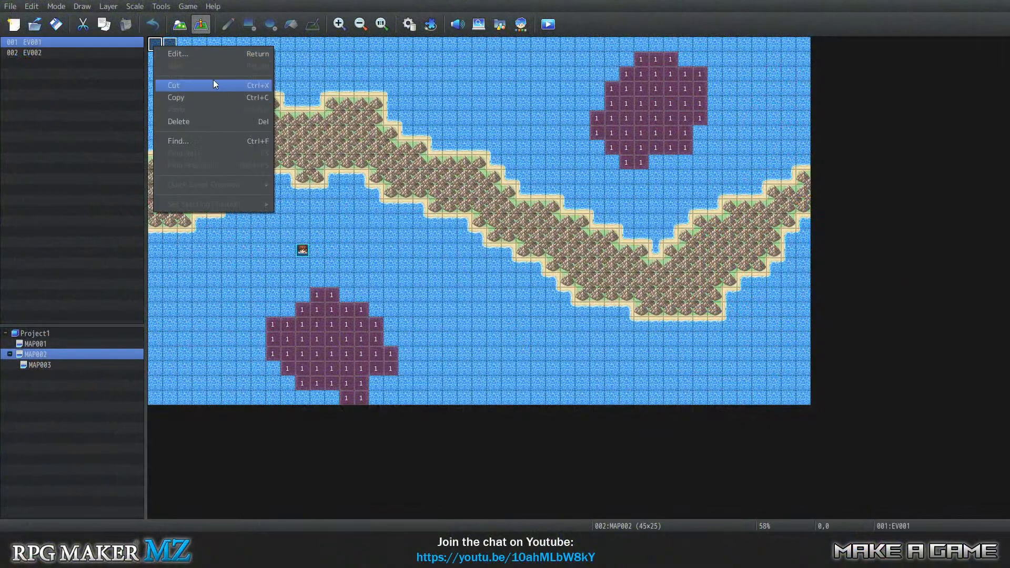
{"action": "left_click", "coordinate": [197, 54]}
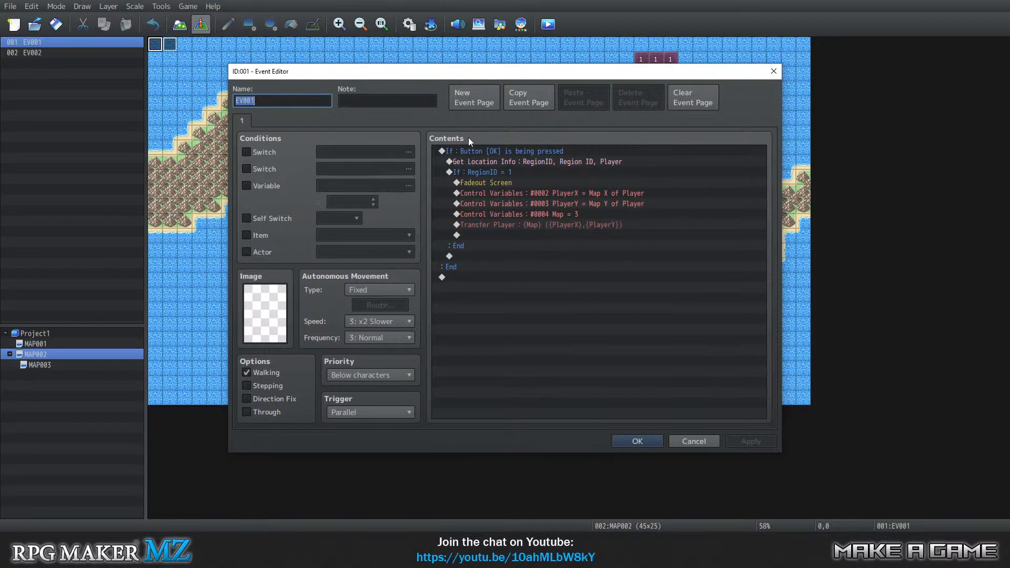
{"action": "left_click", "coordinate": [483, 152]}
{"action": "left_click", "coordinate": [510, 274]}
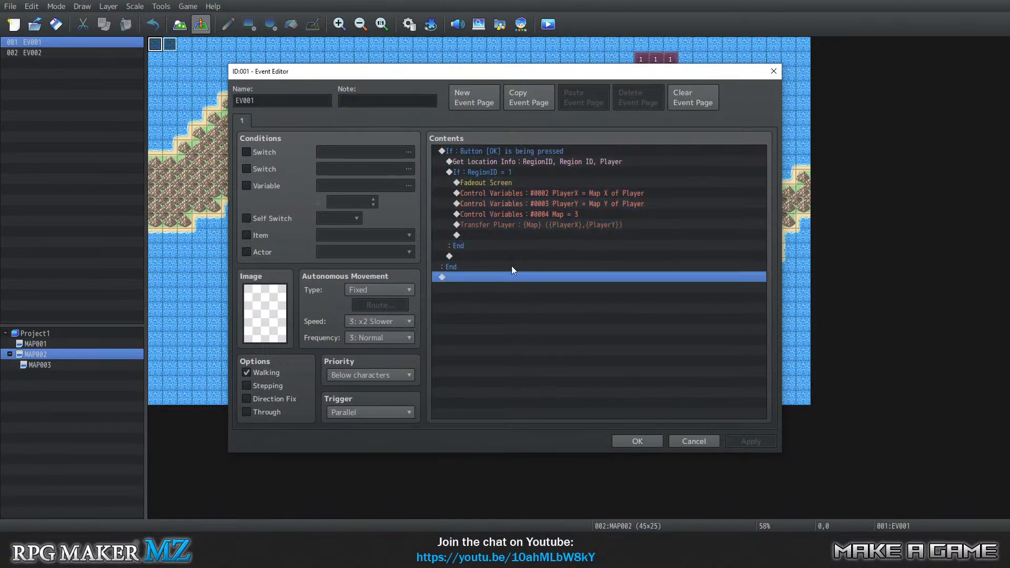
{"action": "left_click", "coordinate": [483, 153]}
{"action": "left_click", "coordinate": [528, 162]}
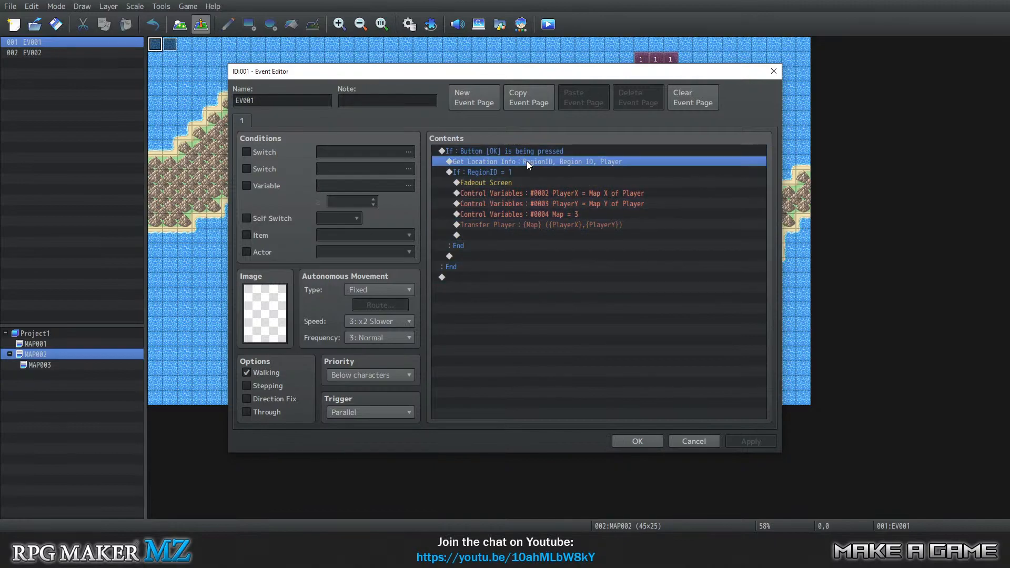
{"action": "left_click", "coordinate": [515, 172]}
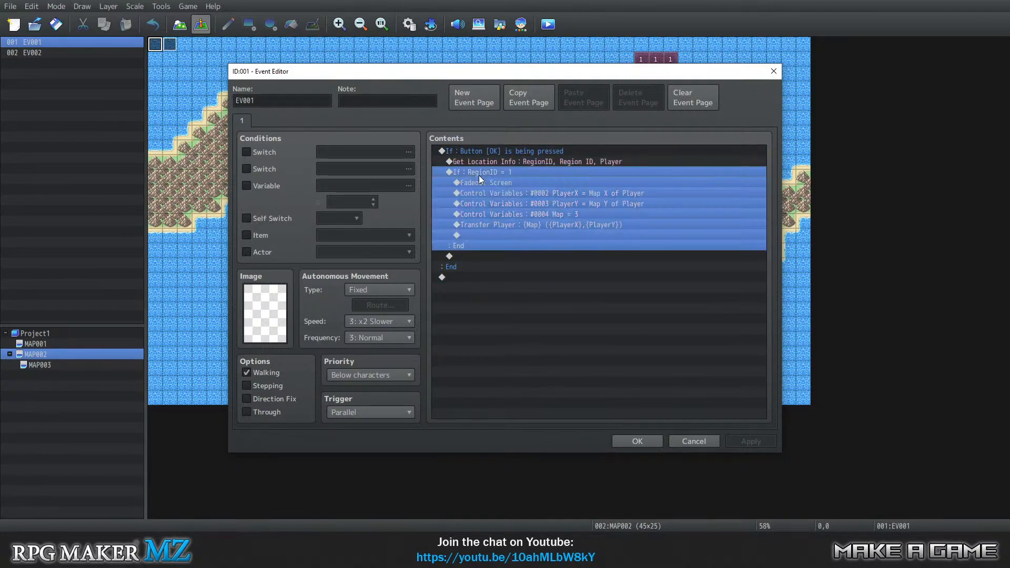
Review EV001's PlayerX, PlayerY and Map variable commands and its Transfer Player command, and close the event.
{"action": "left_click", "coordinate": [508, 194]}
{"action": "left_click", "coordinate": [504, 205]}
{"action": "left_click", "coordinate": [506, 215]}
{"action": "left_click", "coordinate": [522, 193]}
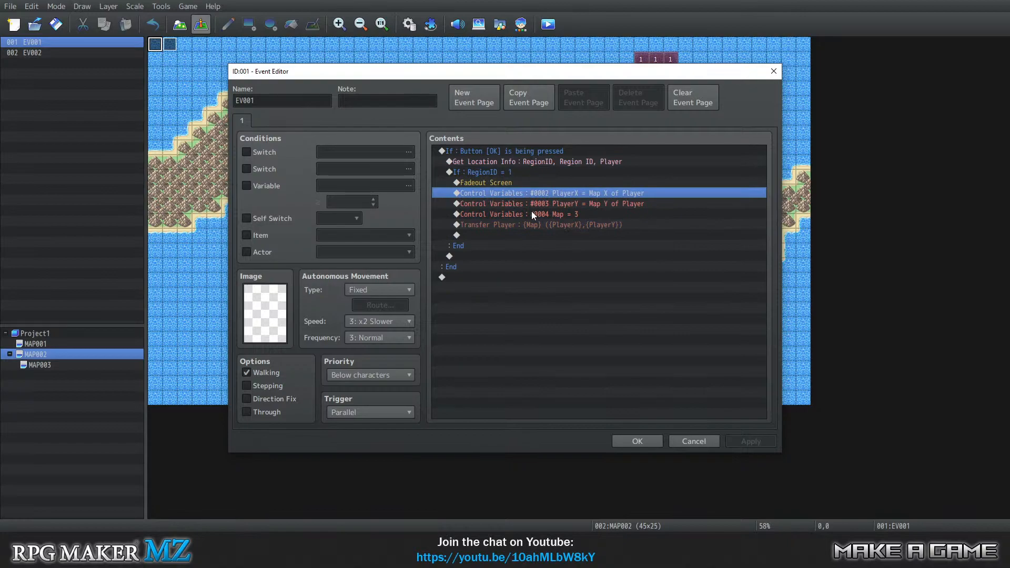
{"action": "left_click", "coordinate": [530, 204]}
{"action": "left_click", "coordinate": [515, 213]}
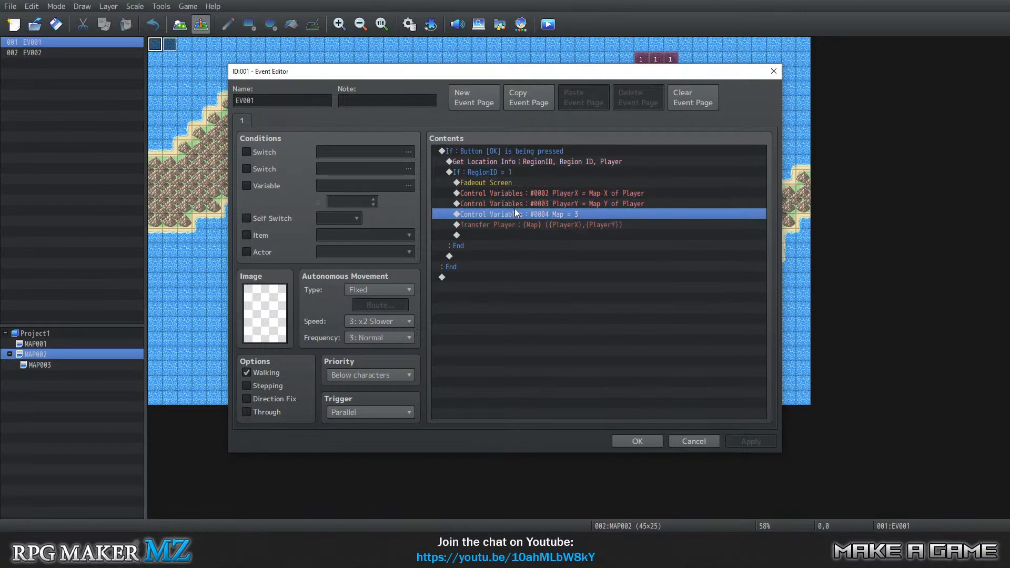
{"action": "left_click", "coordinate": [509, 224]}
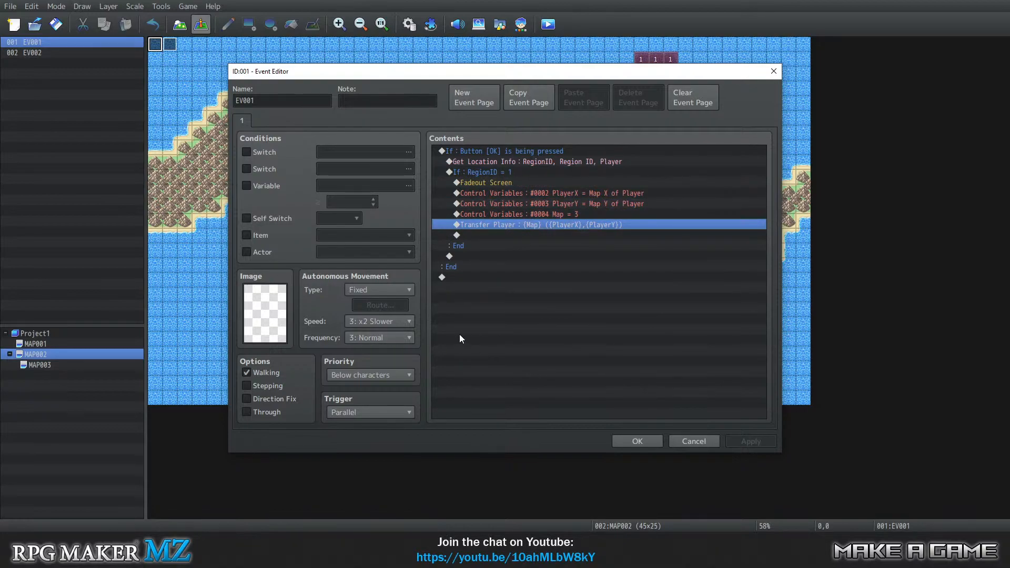
{"action": "left_click", "coordinate": [636, 441]}
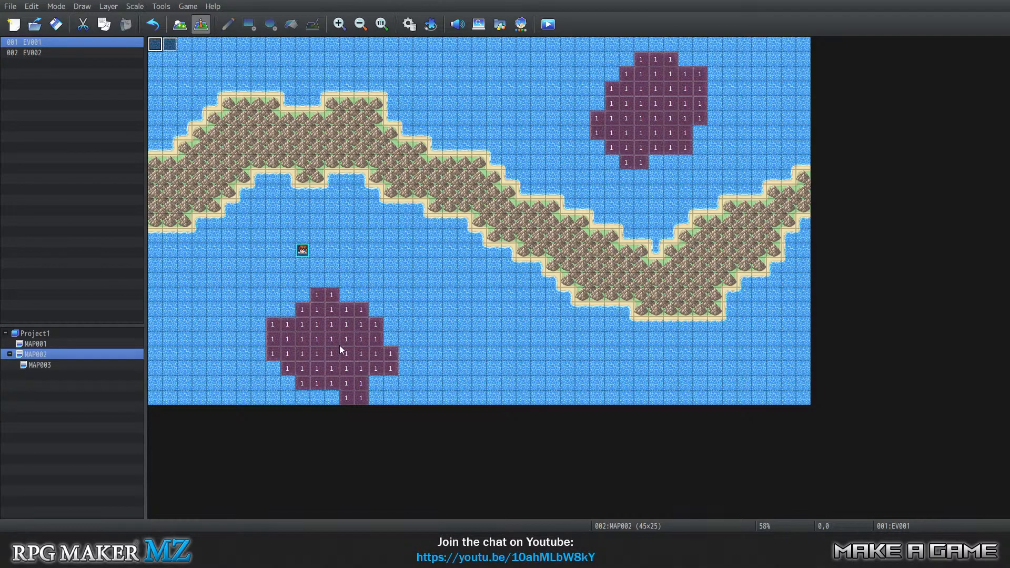
{"action": "left_click", "coordinate": [63, 366]}
{"action": "left_click", "coordinate": [57, 358]}
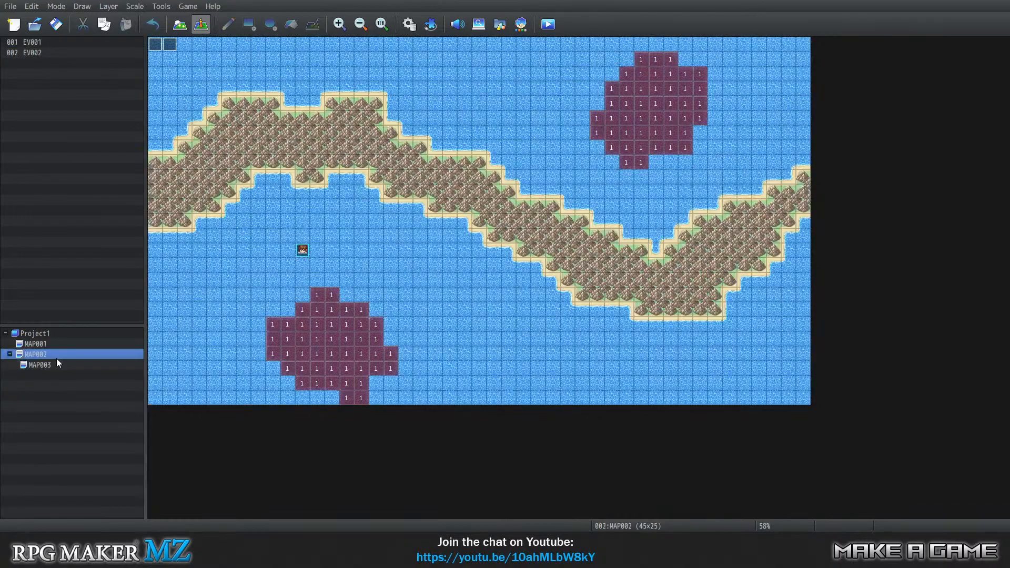